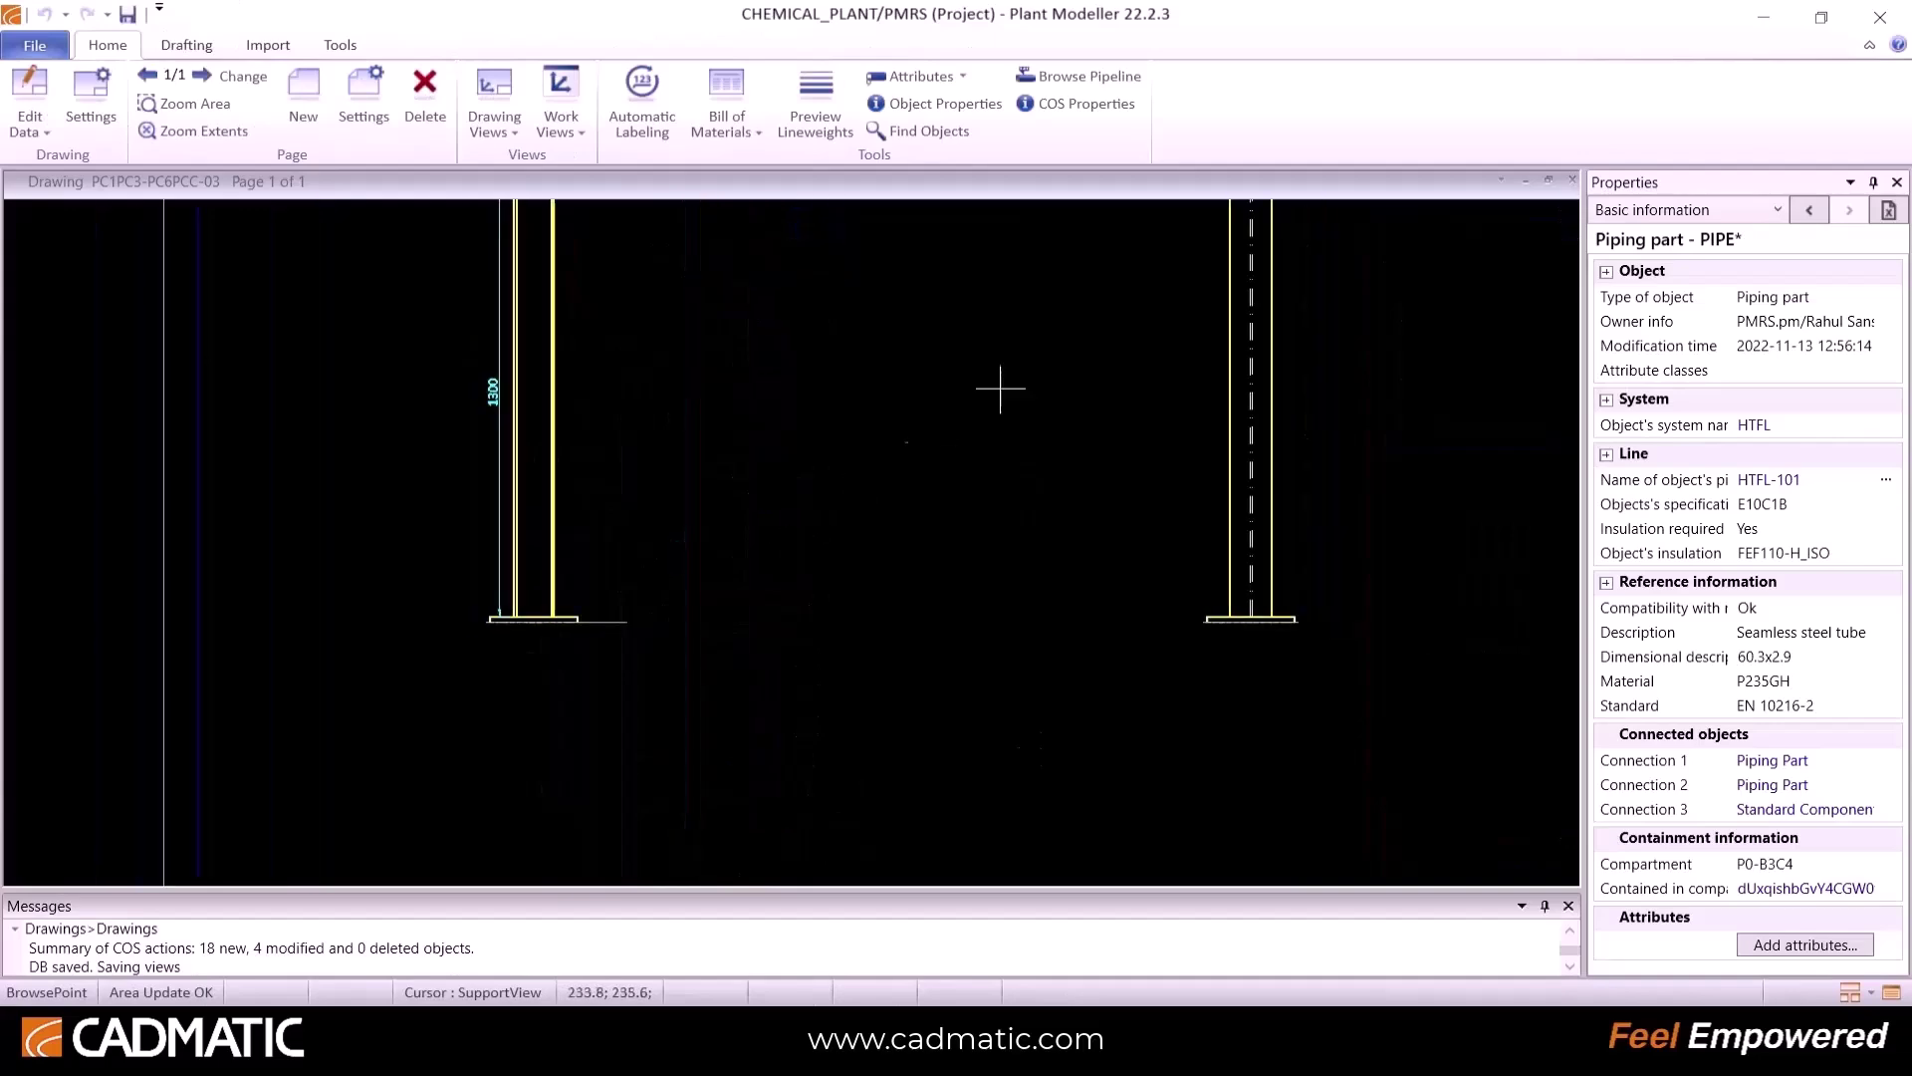
Step: Look over support drawing PC1PC3-PC6PCC-03 once more, then exit it
{"action": "scroll", "coordinate": [797, 446], "scroll_direction": "up", "scroll_amount": 2}
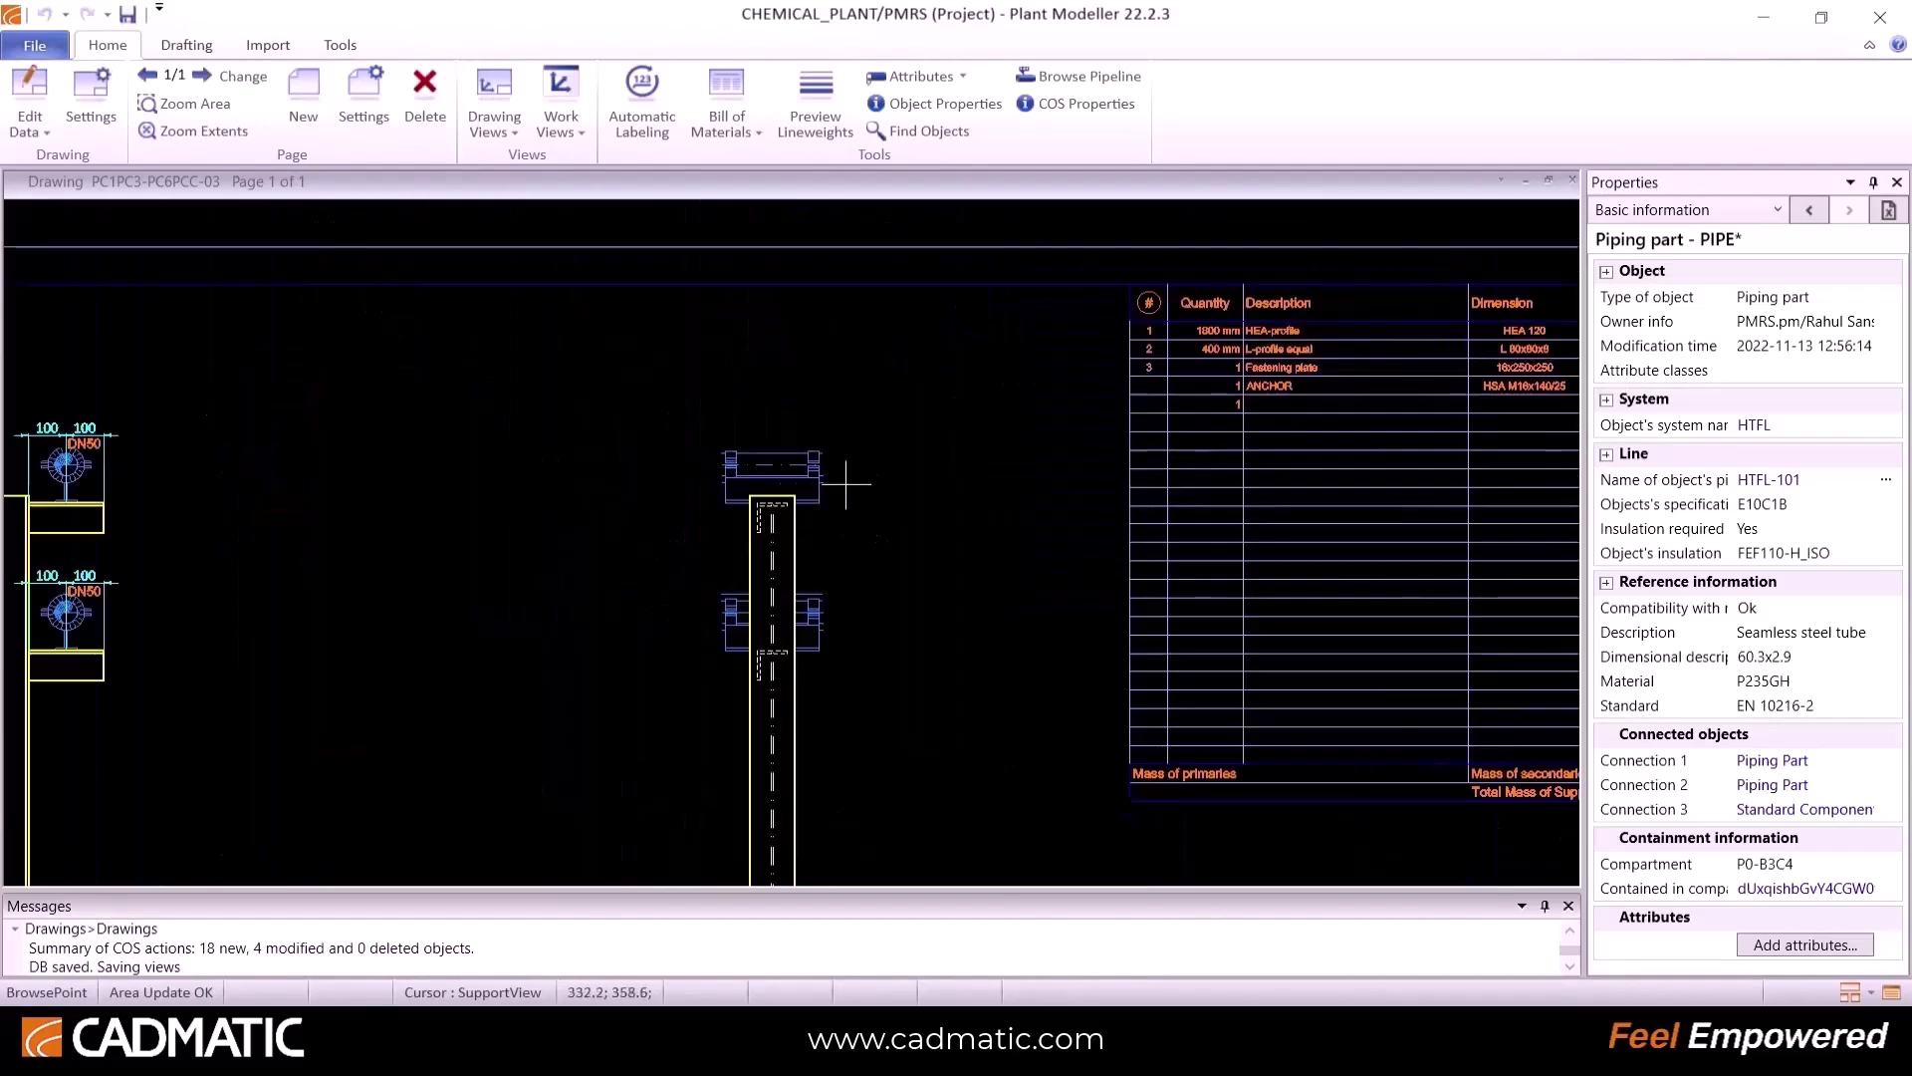
{"action": "scroll", "coordinate": [1405, 346], "scroll_direction": "up", "scroll_amount": 2}
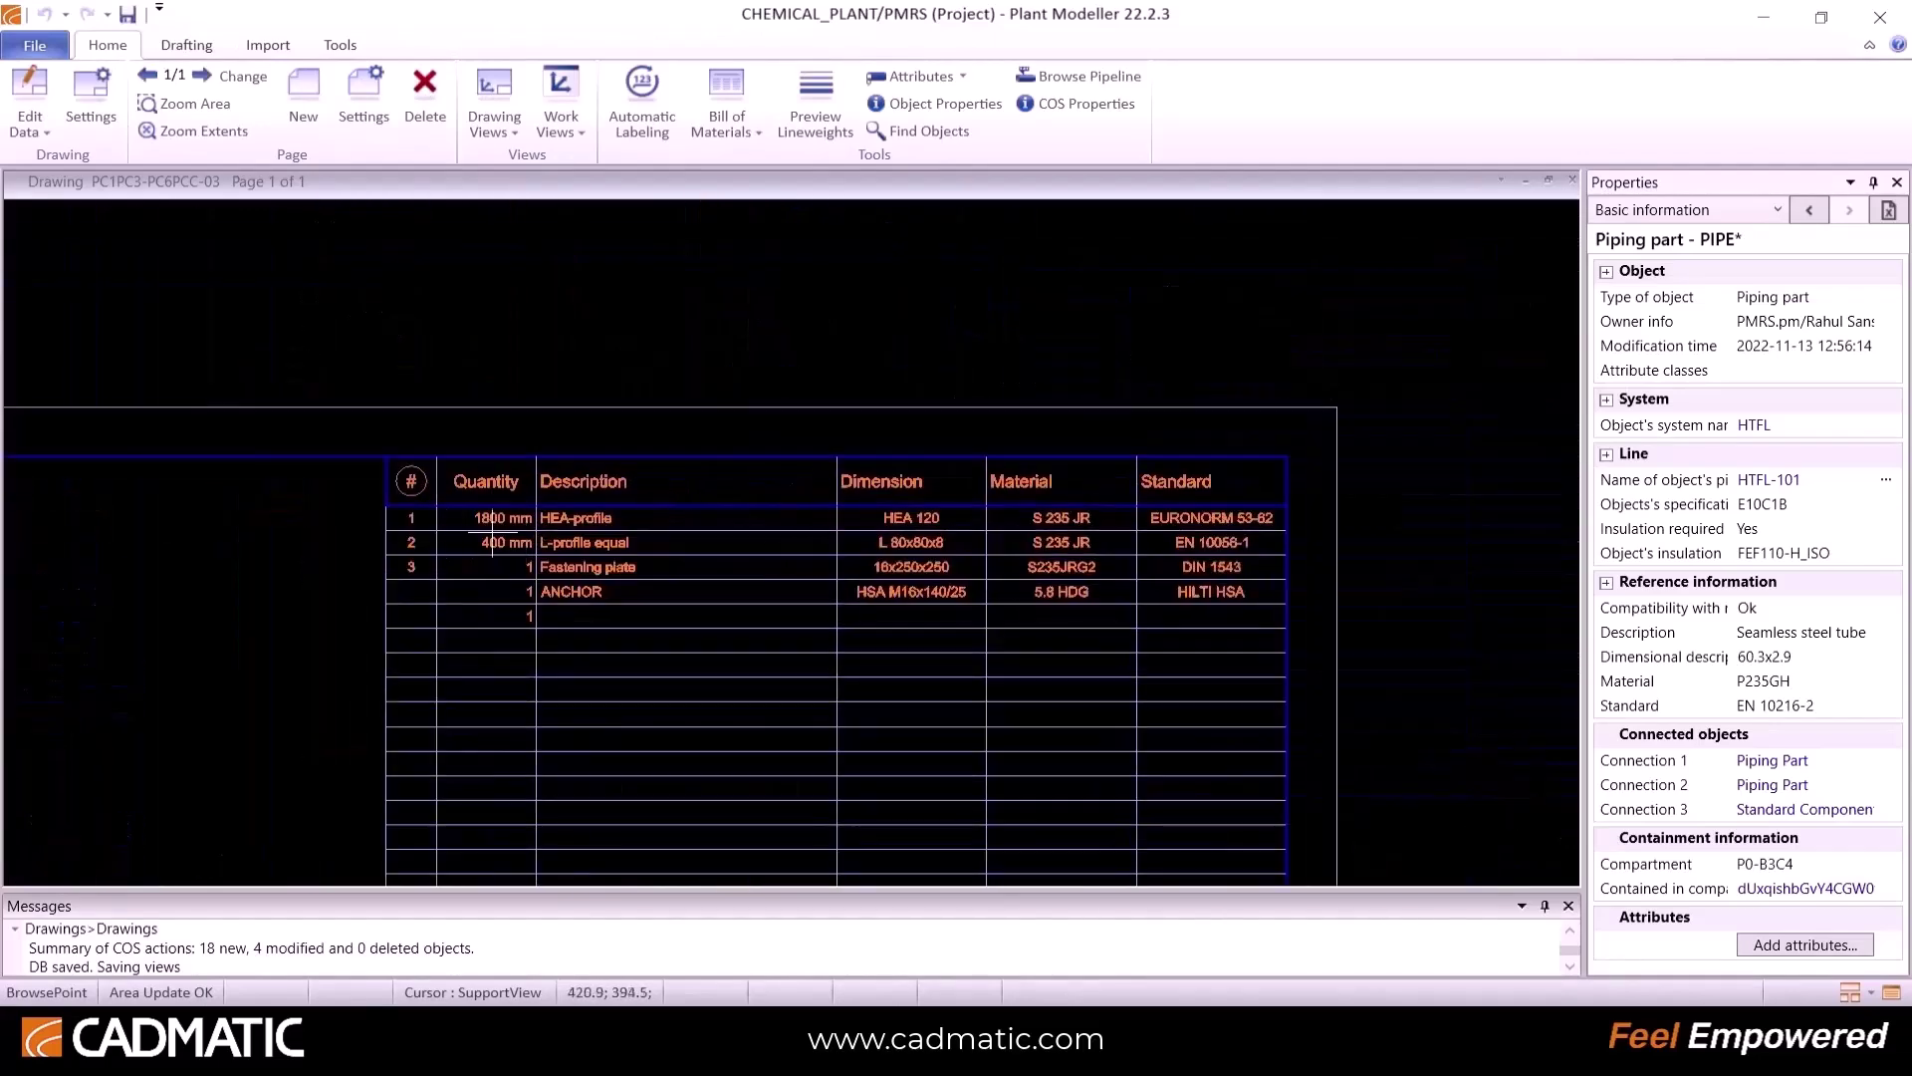
{"action": "scroll", "coordinate": [648, 609], "scroll_direction": "down", "scroll_amount": 7}
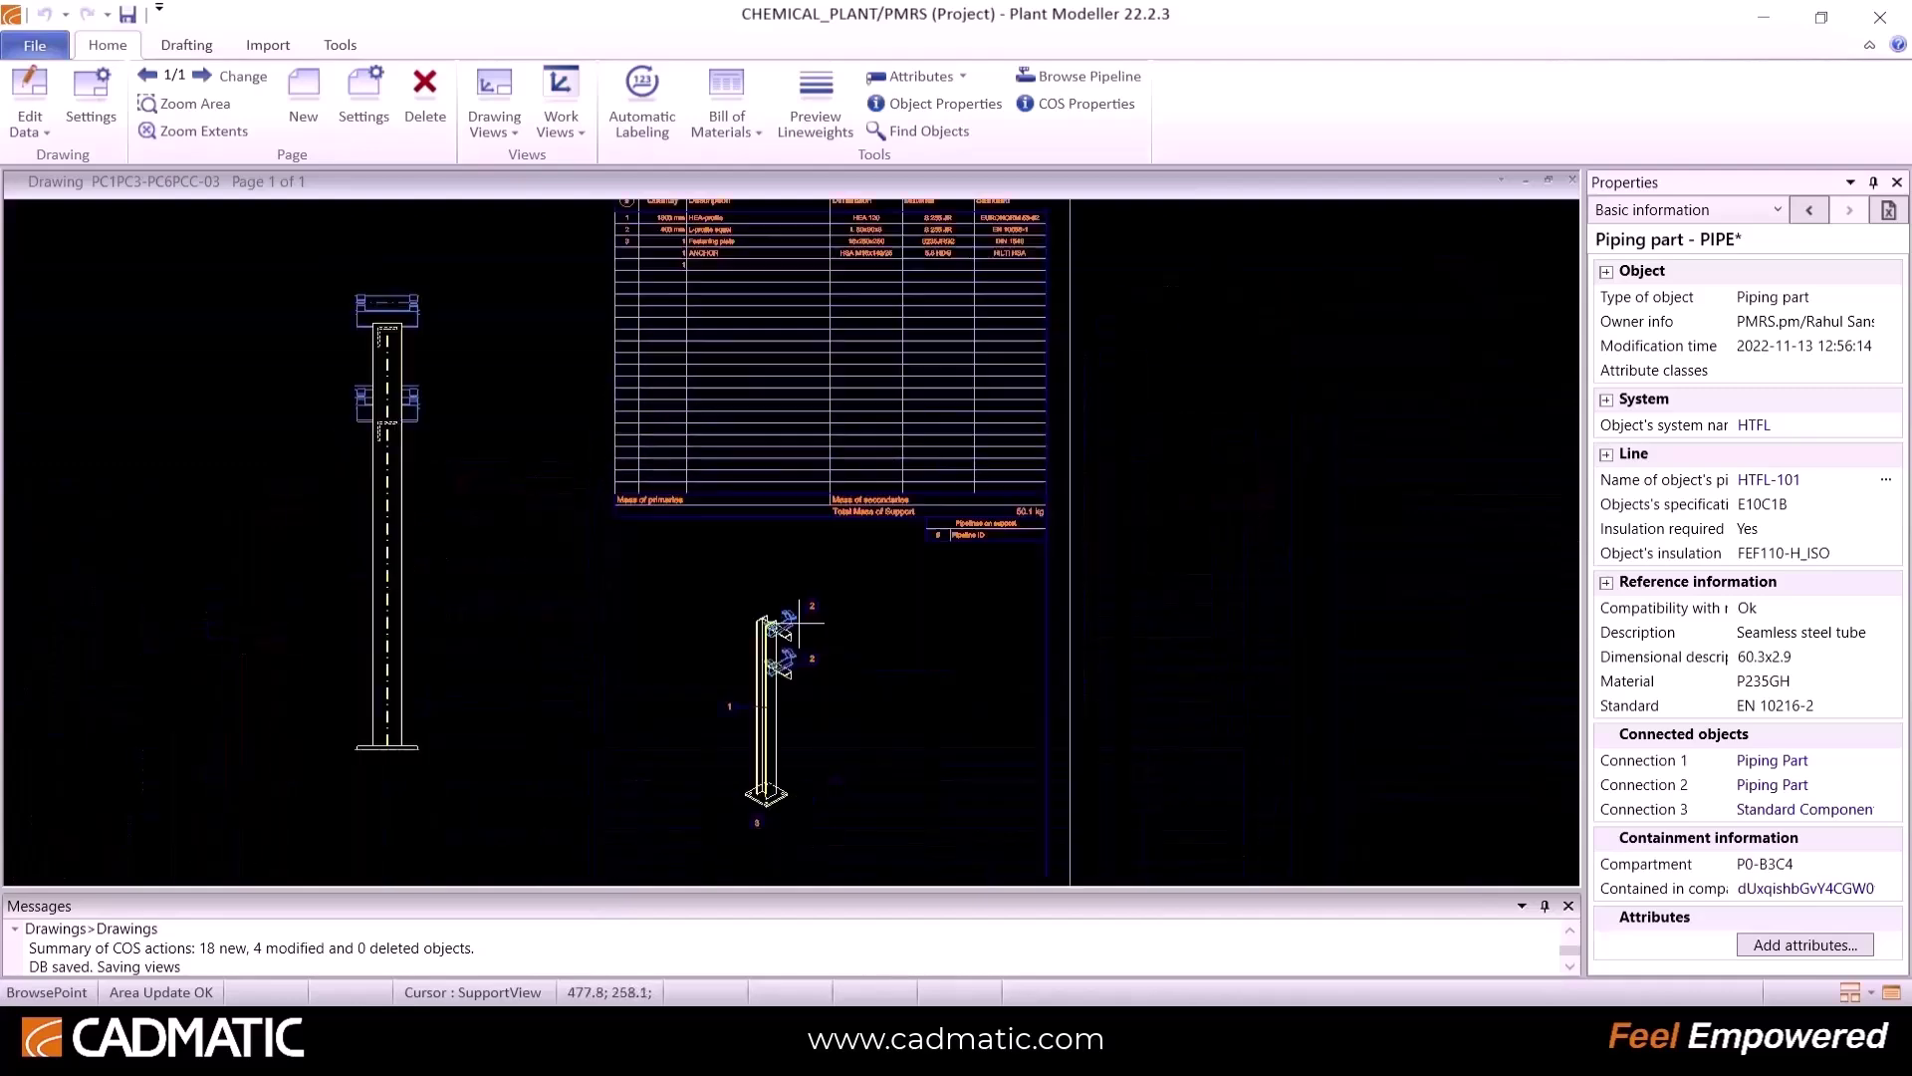
{"action": "scroll", "coordinate": [812, 729], "scroll_direction": "up", "scroll_amount": 4}
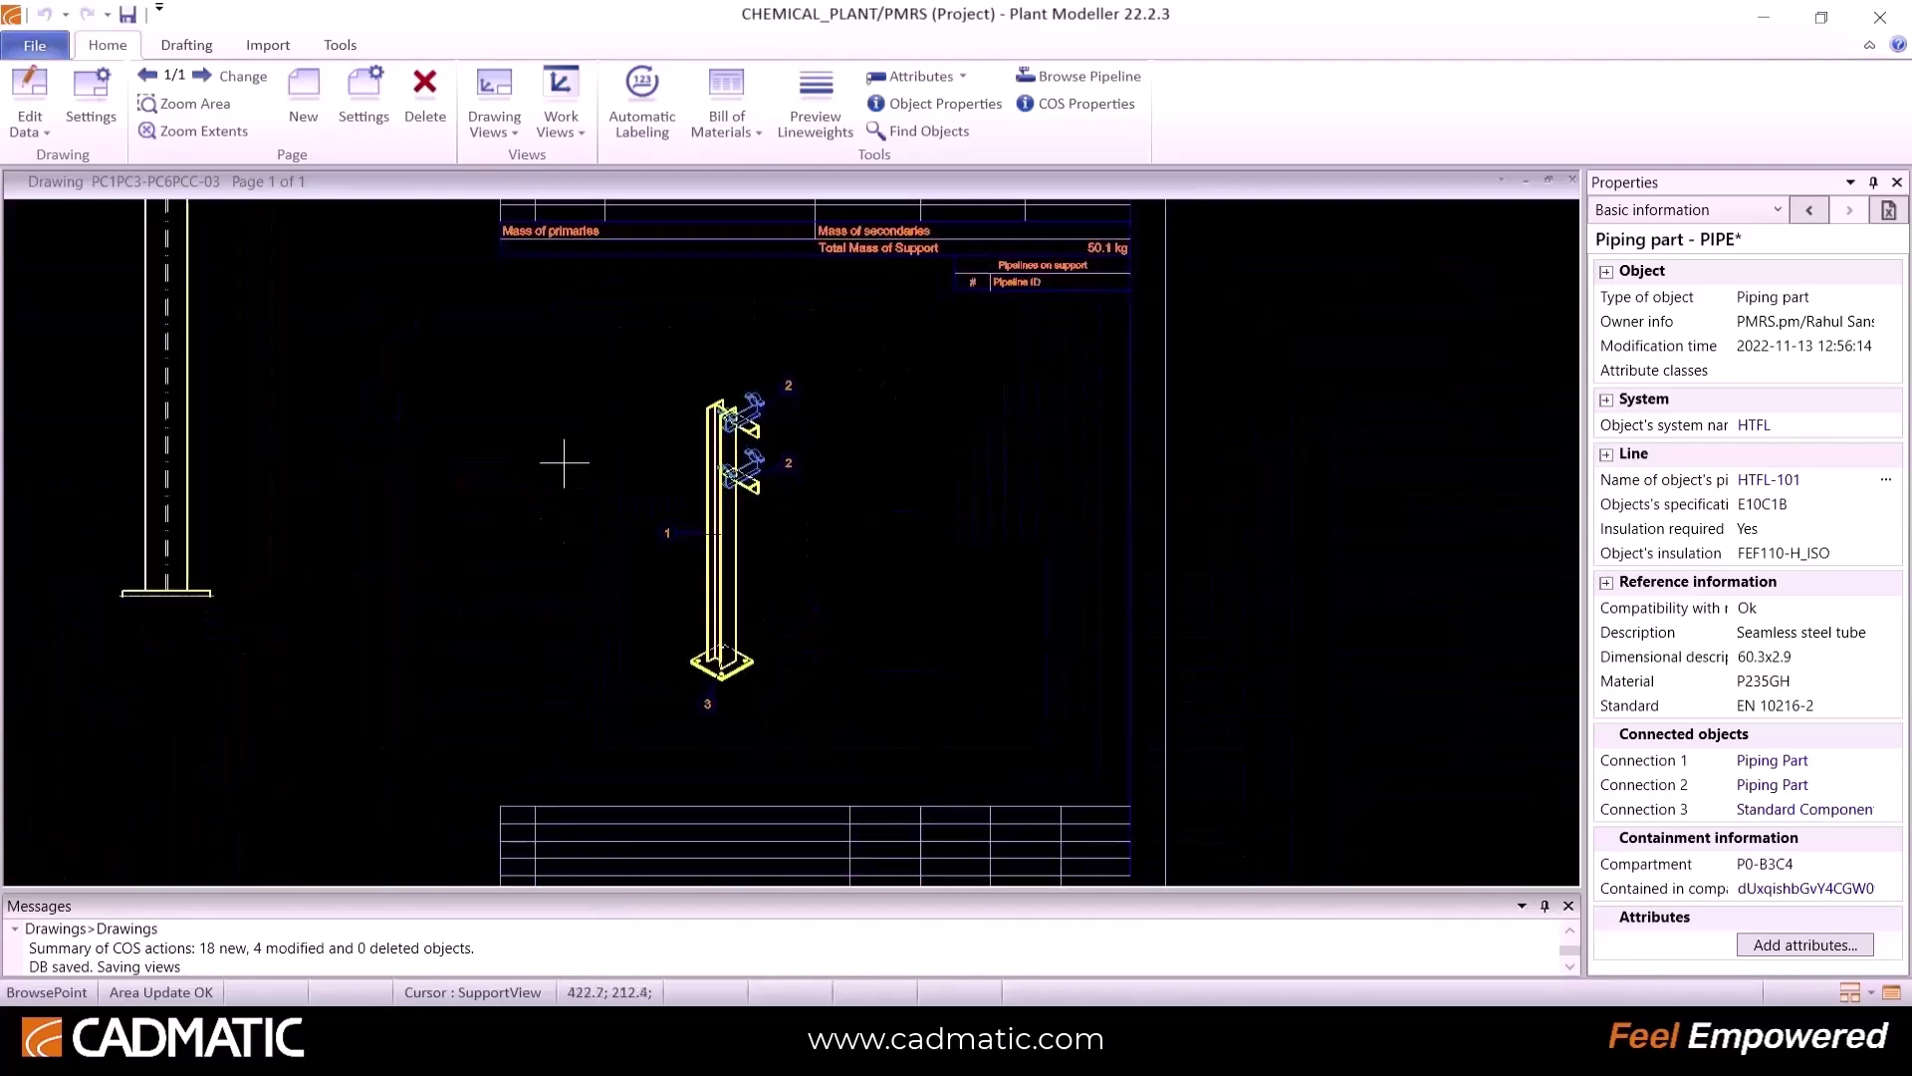
{"action": "scroll", "coordinate": [842, 384], "scroll_direction": "down", "scroll_amount": 2}
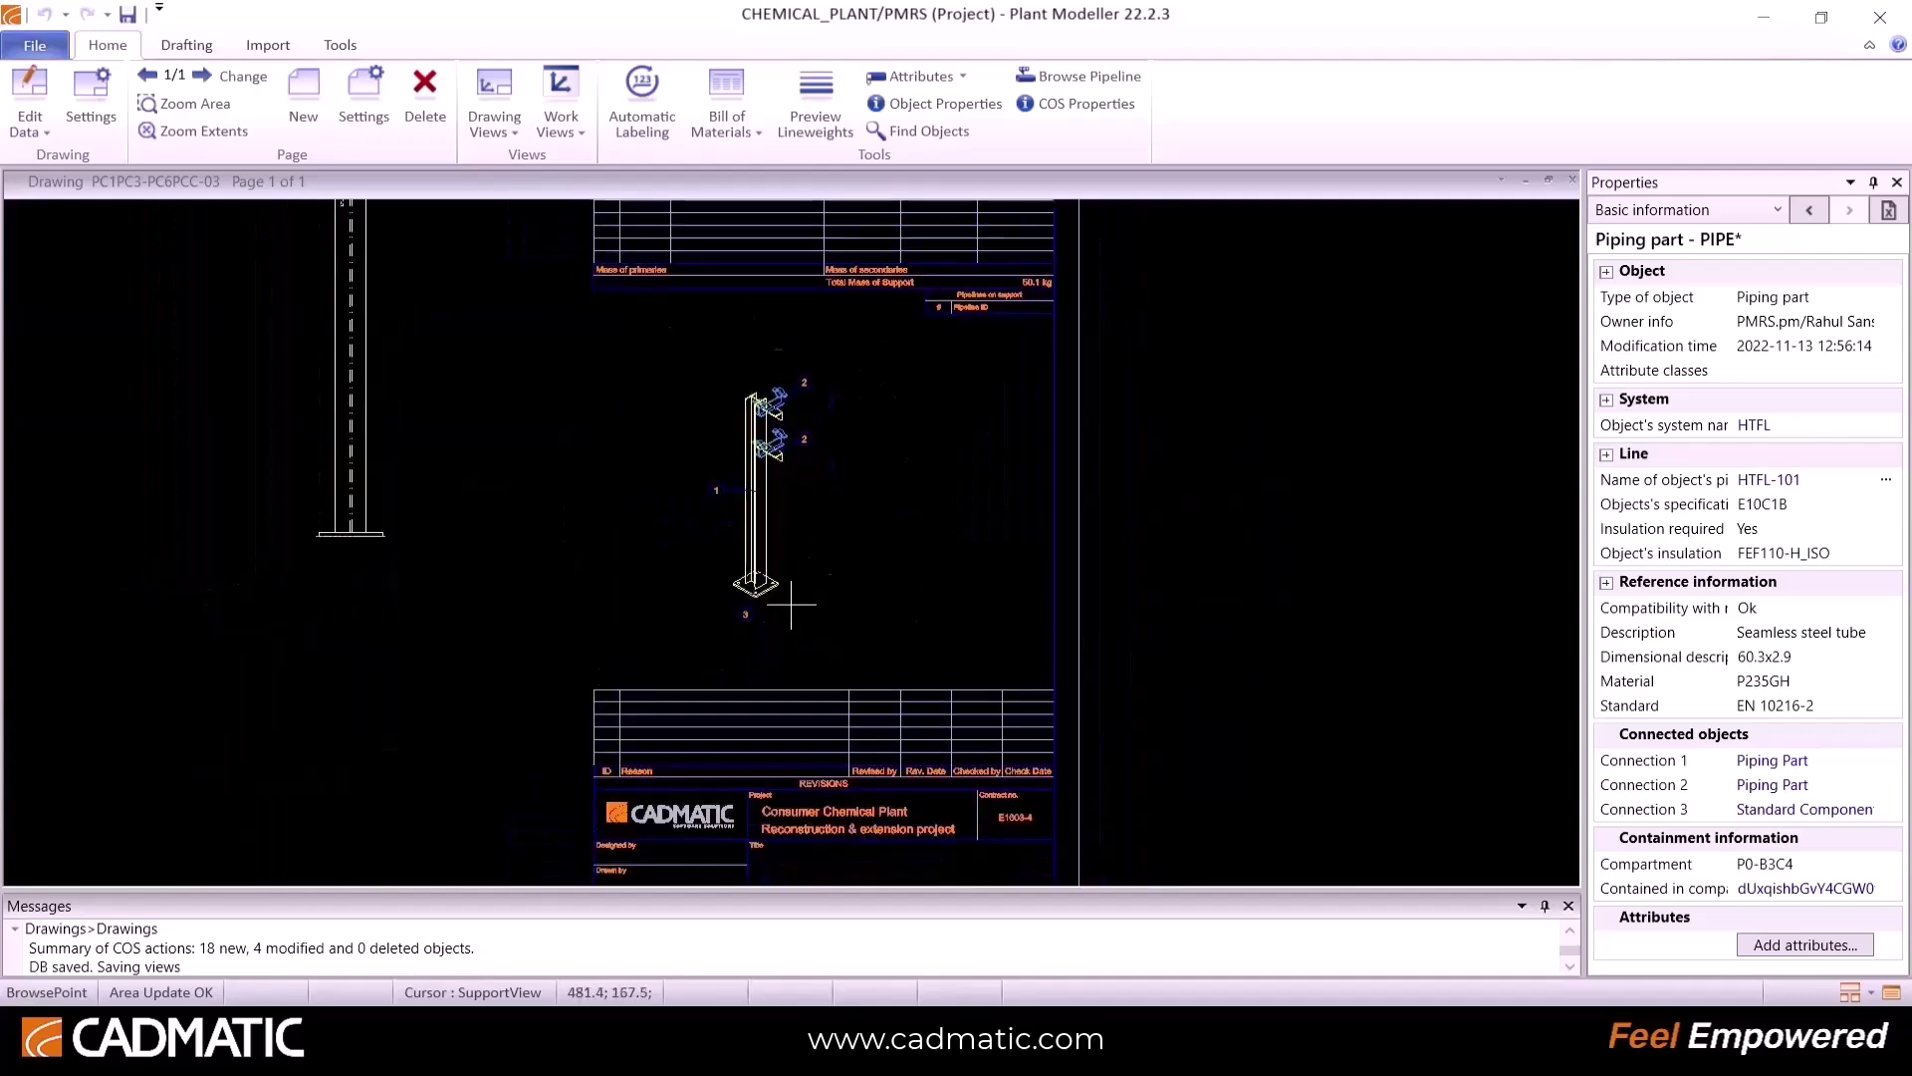
{"action": "scroll", "coordinate": [707, 535], "scroll_direction": "up", "scroll_amount": 3}
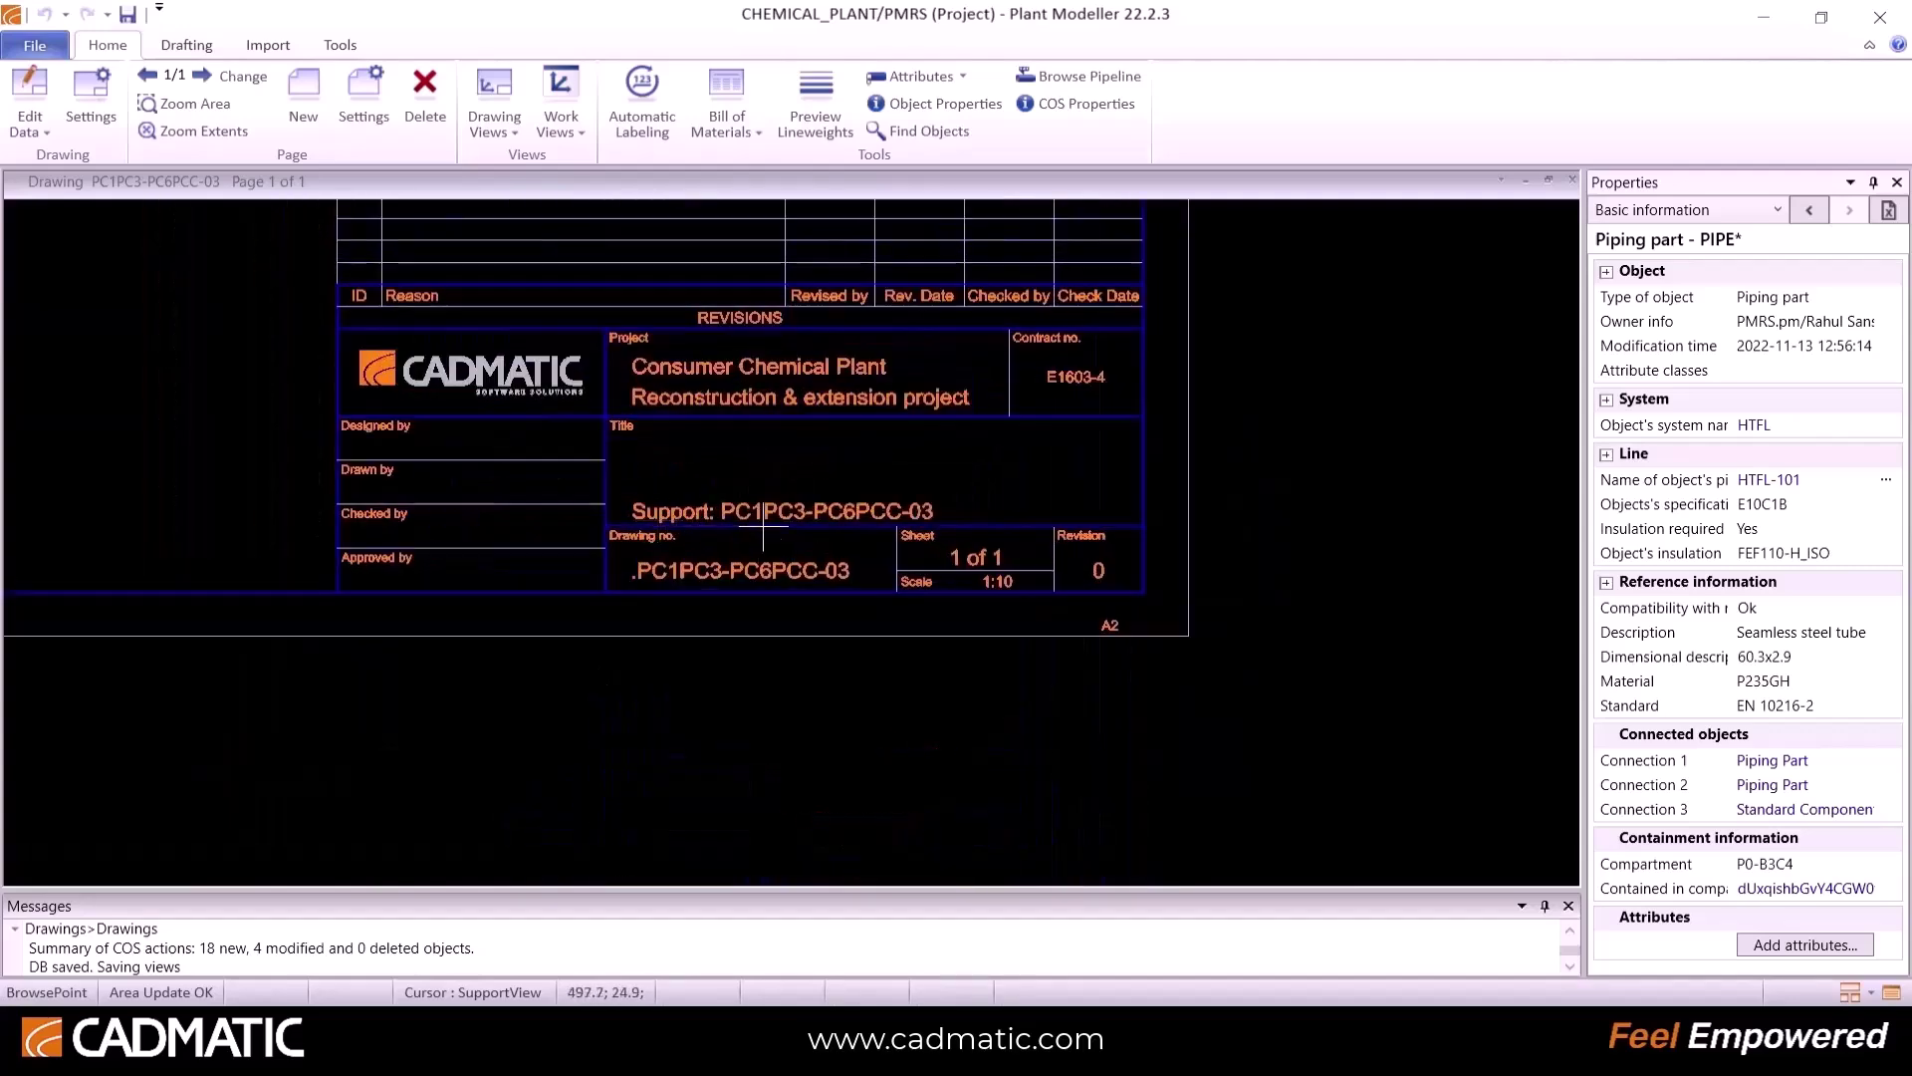
{"action": "scroll", "coordinate": [896, 428], "scroll_direction": "down", "scroll_amount": 3}
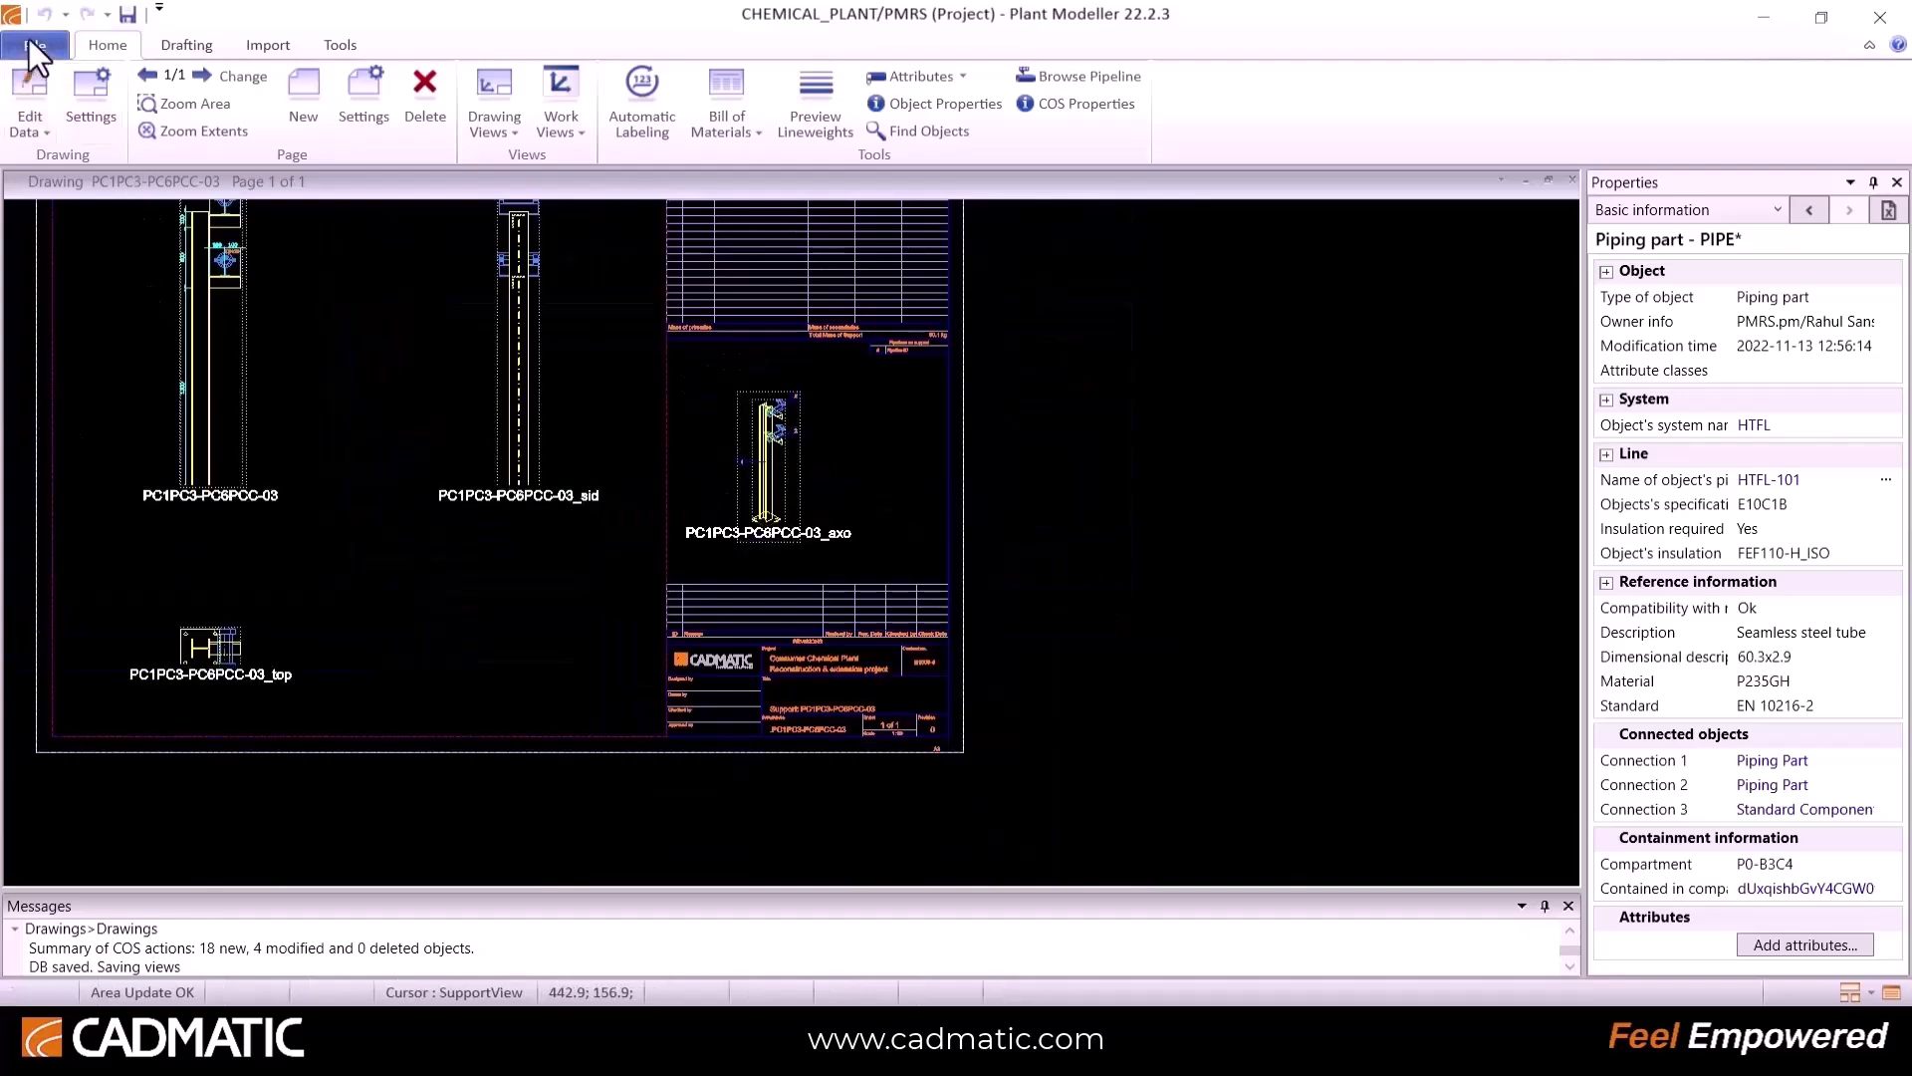
{"action": "left_click", "coordinate": [34, 45]}
{"action": "left_click", "coordinate": [50, 389]}
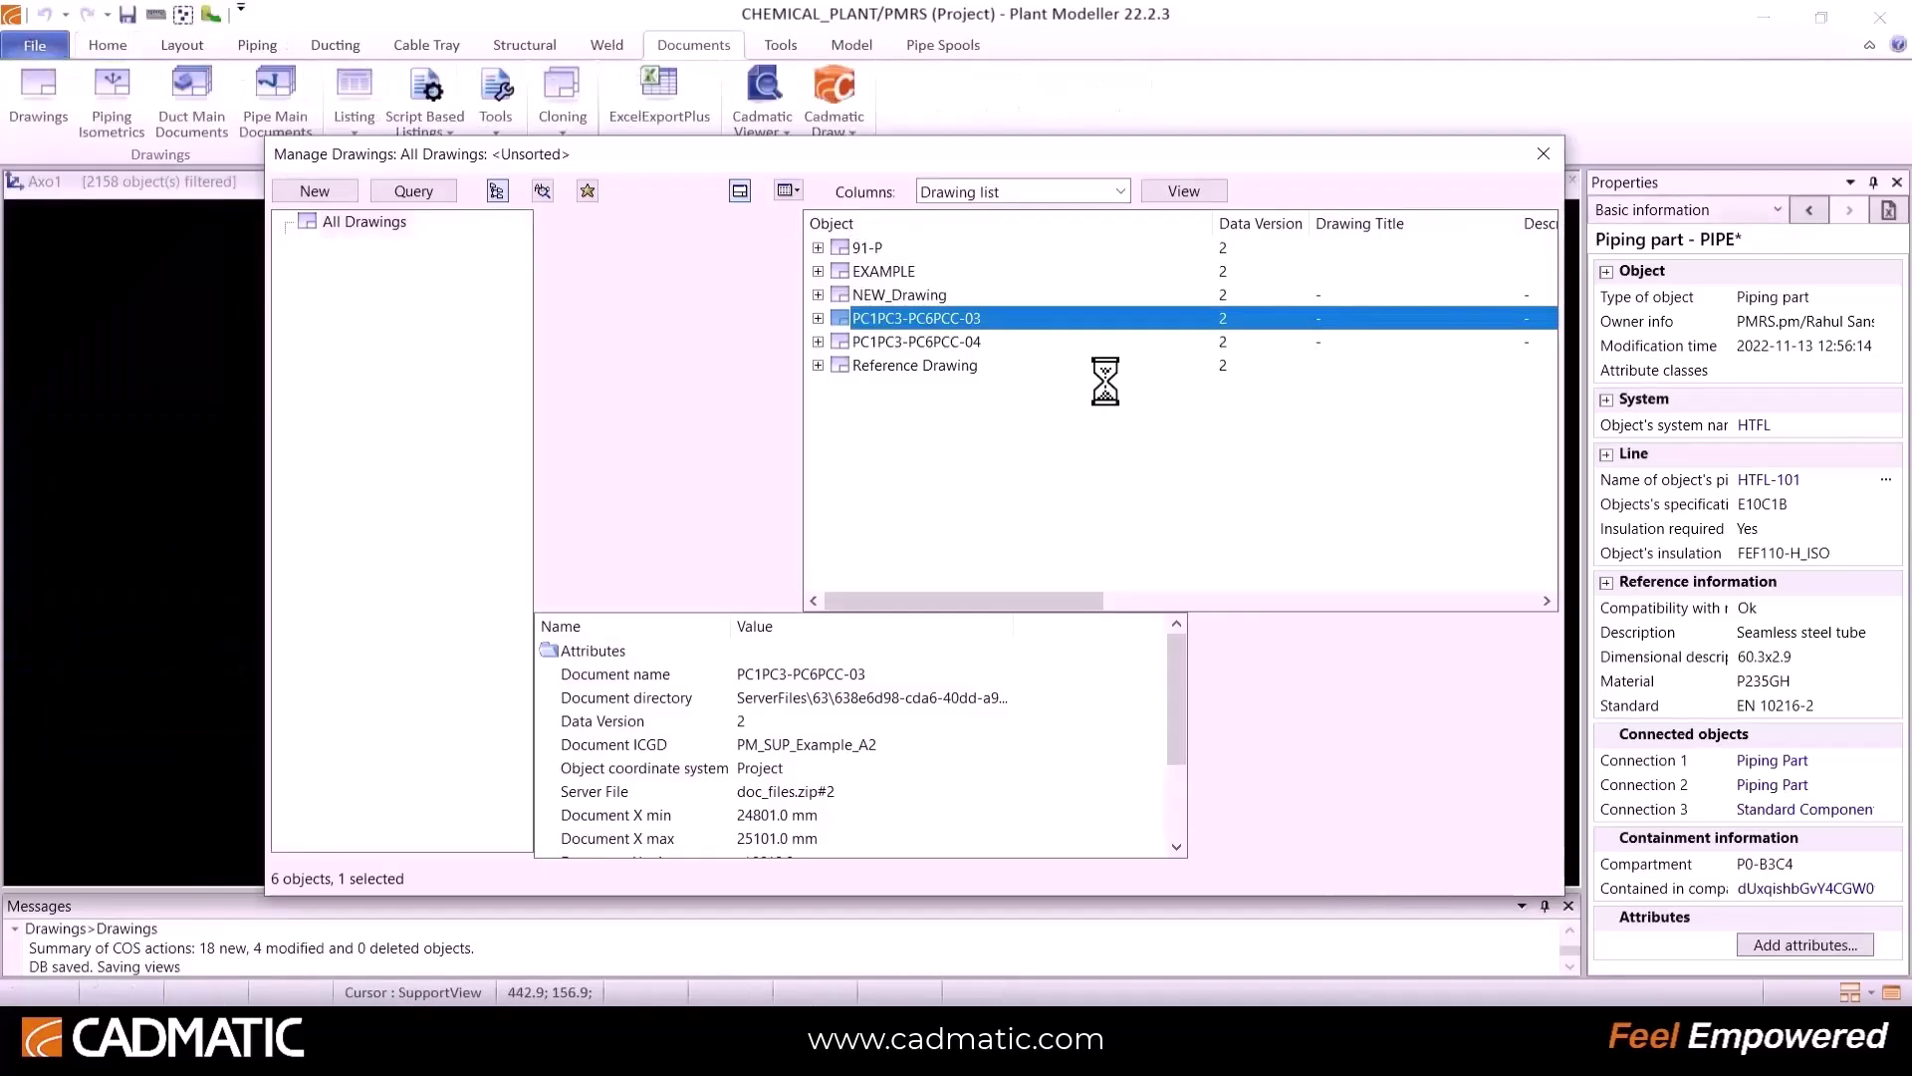
Step: Open drawing PC1PC3-PC6PCC-04 for editing and zoom around its views and tables
{"action": "left_click", "coordinate": [924, 341]}
{"action": "right_click", "coordinate": [924, 337]}
{"action": "left_click", "coordinate": [984, 351]}
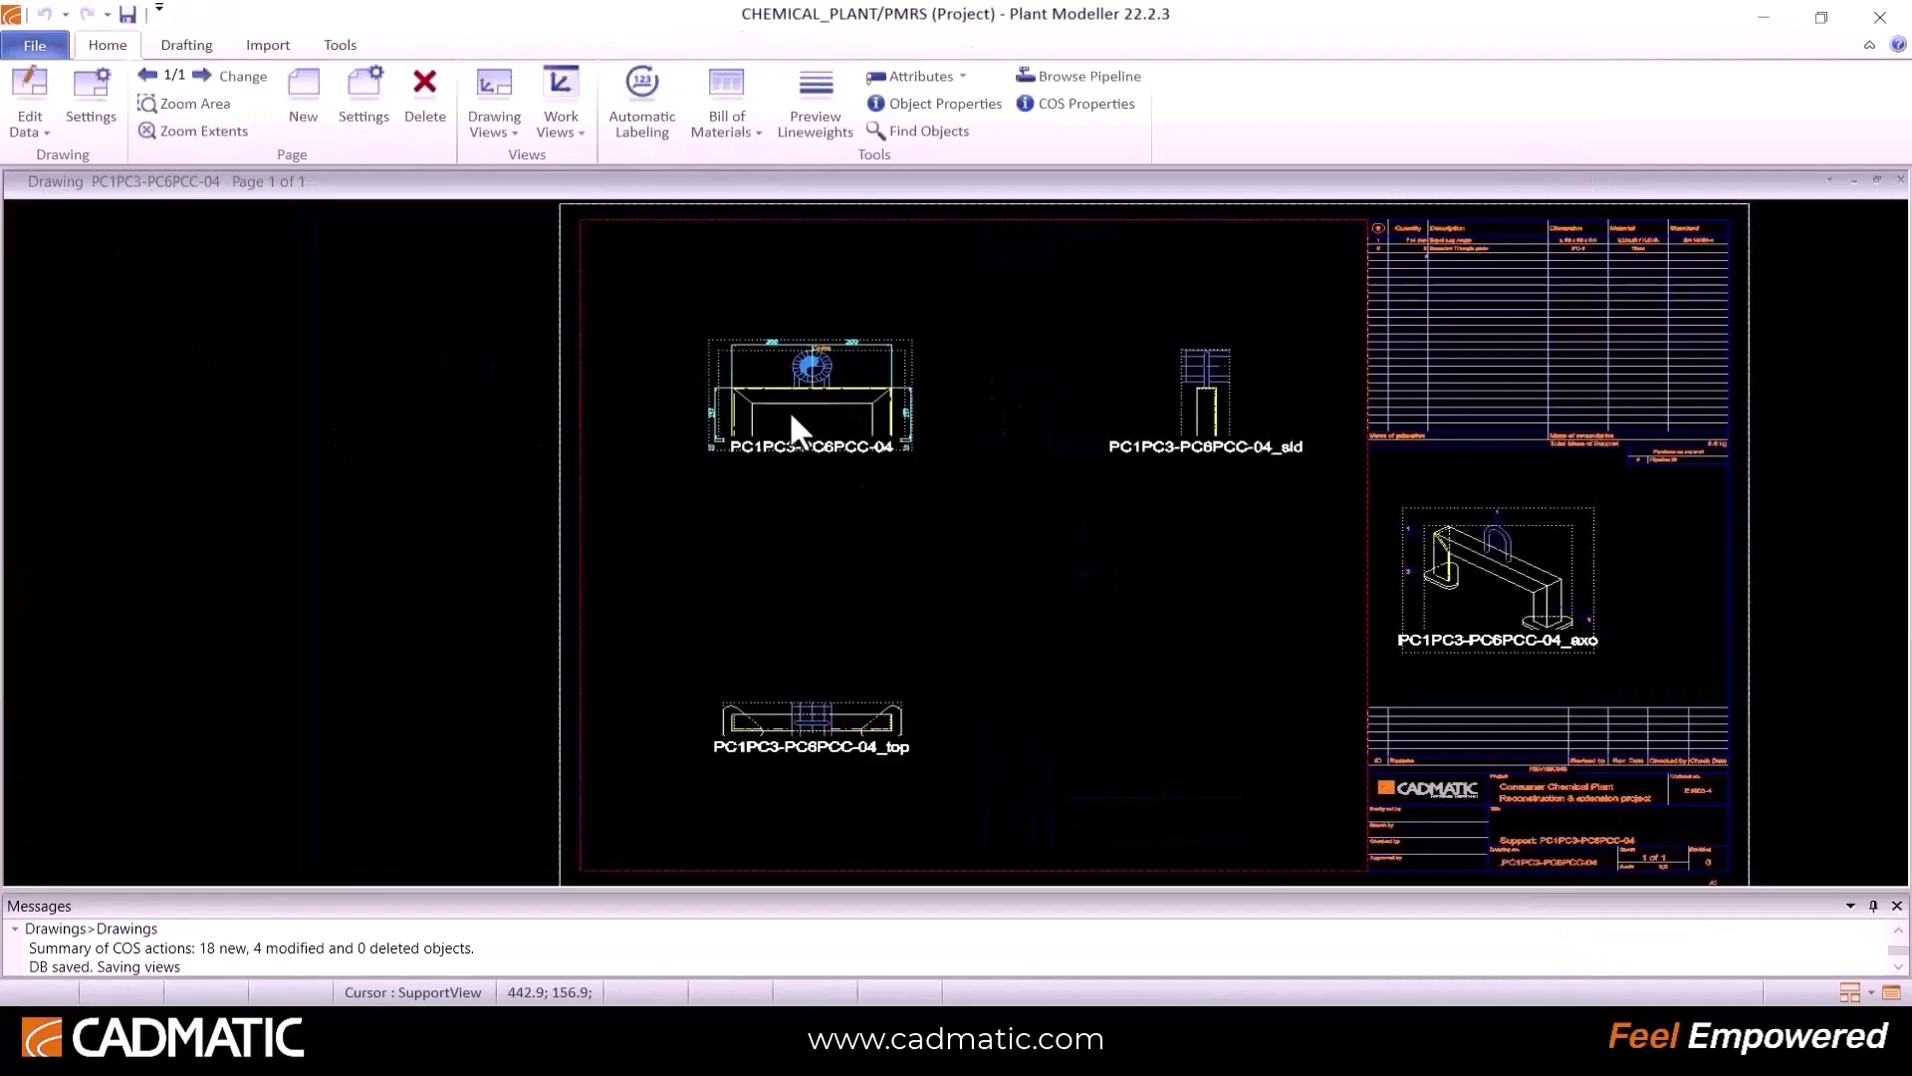
{"action": "scroll", "coordinate": [854, 489], "scroll_direction": "up", "scroll_amount": 5}
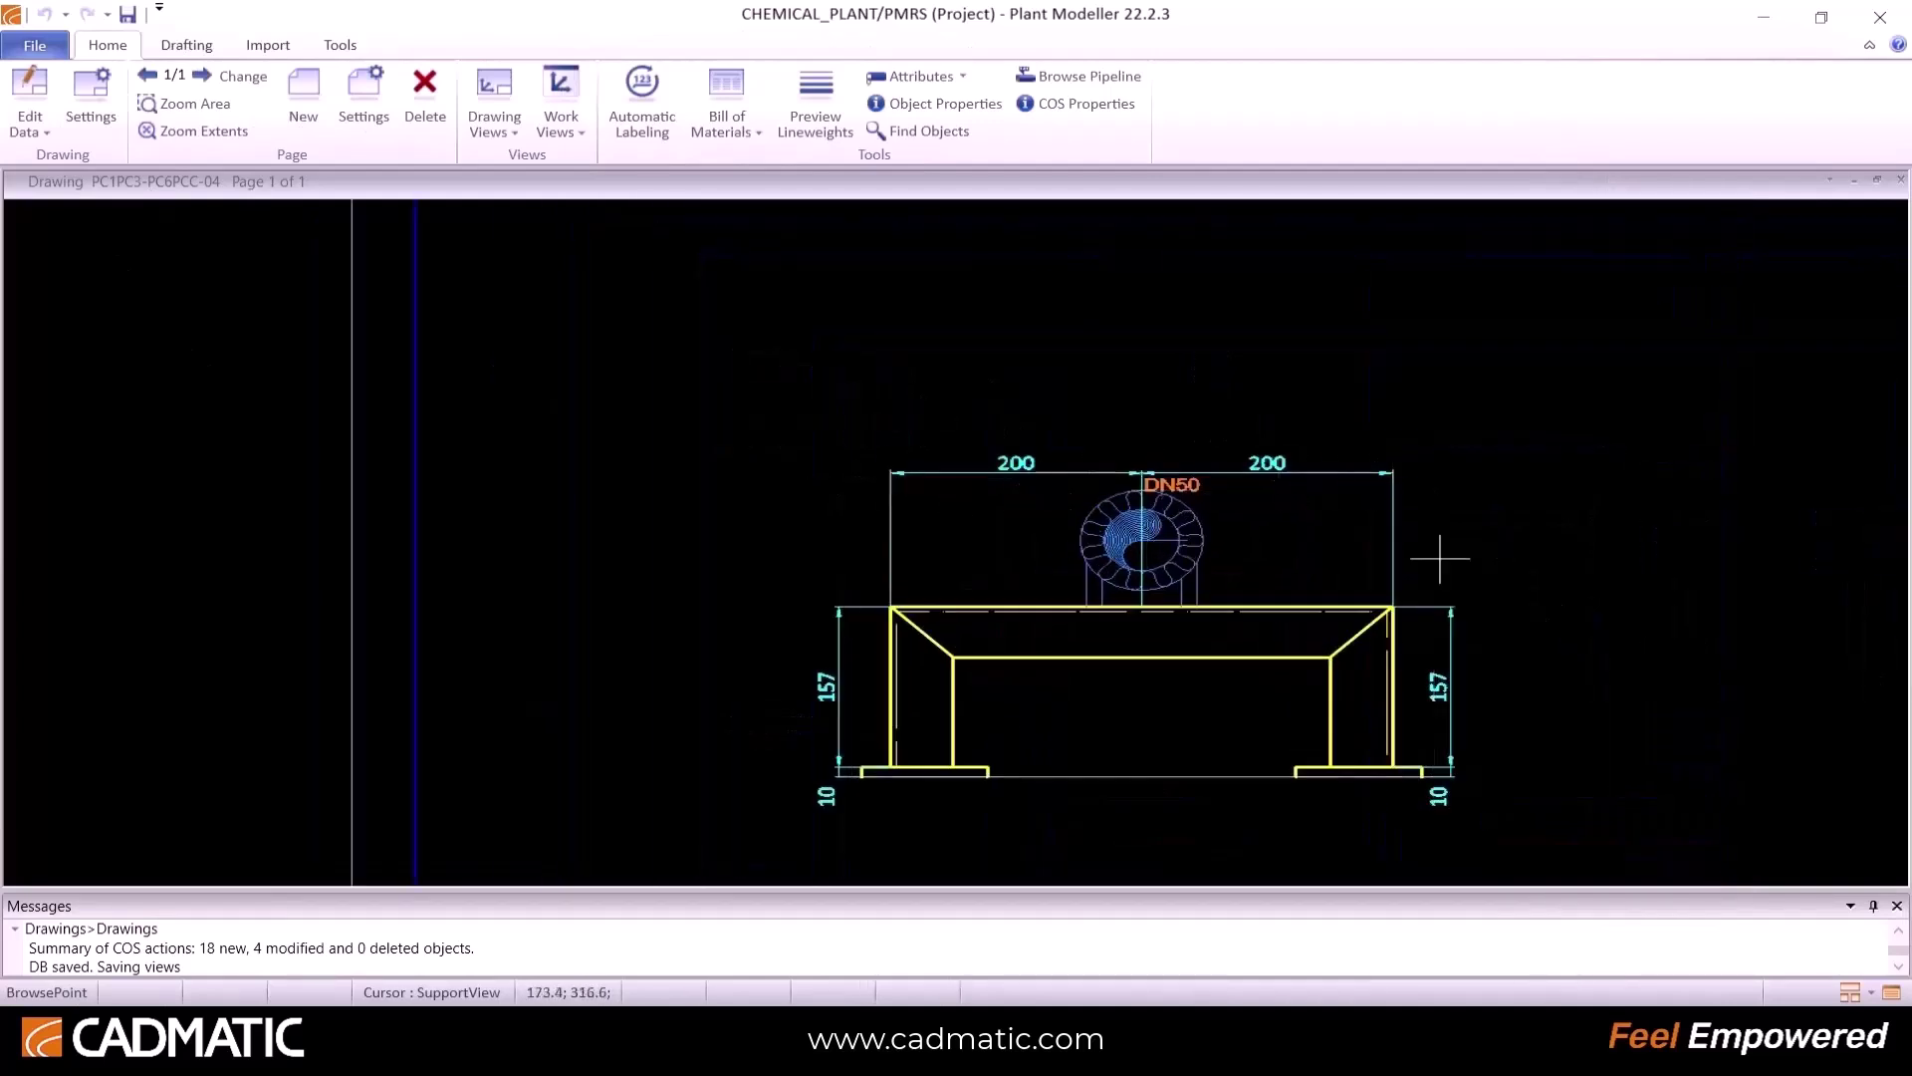
{"action": "scroll", "coordinate": [1170, 549], "scroll_direction": "down", "scroll_amount": 4}
{"action": "scroll", "coordinate": [1169, 549], "scroll_direction": "down", "scroll_amount": 2}
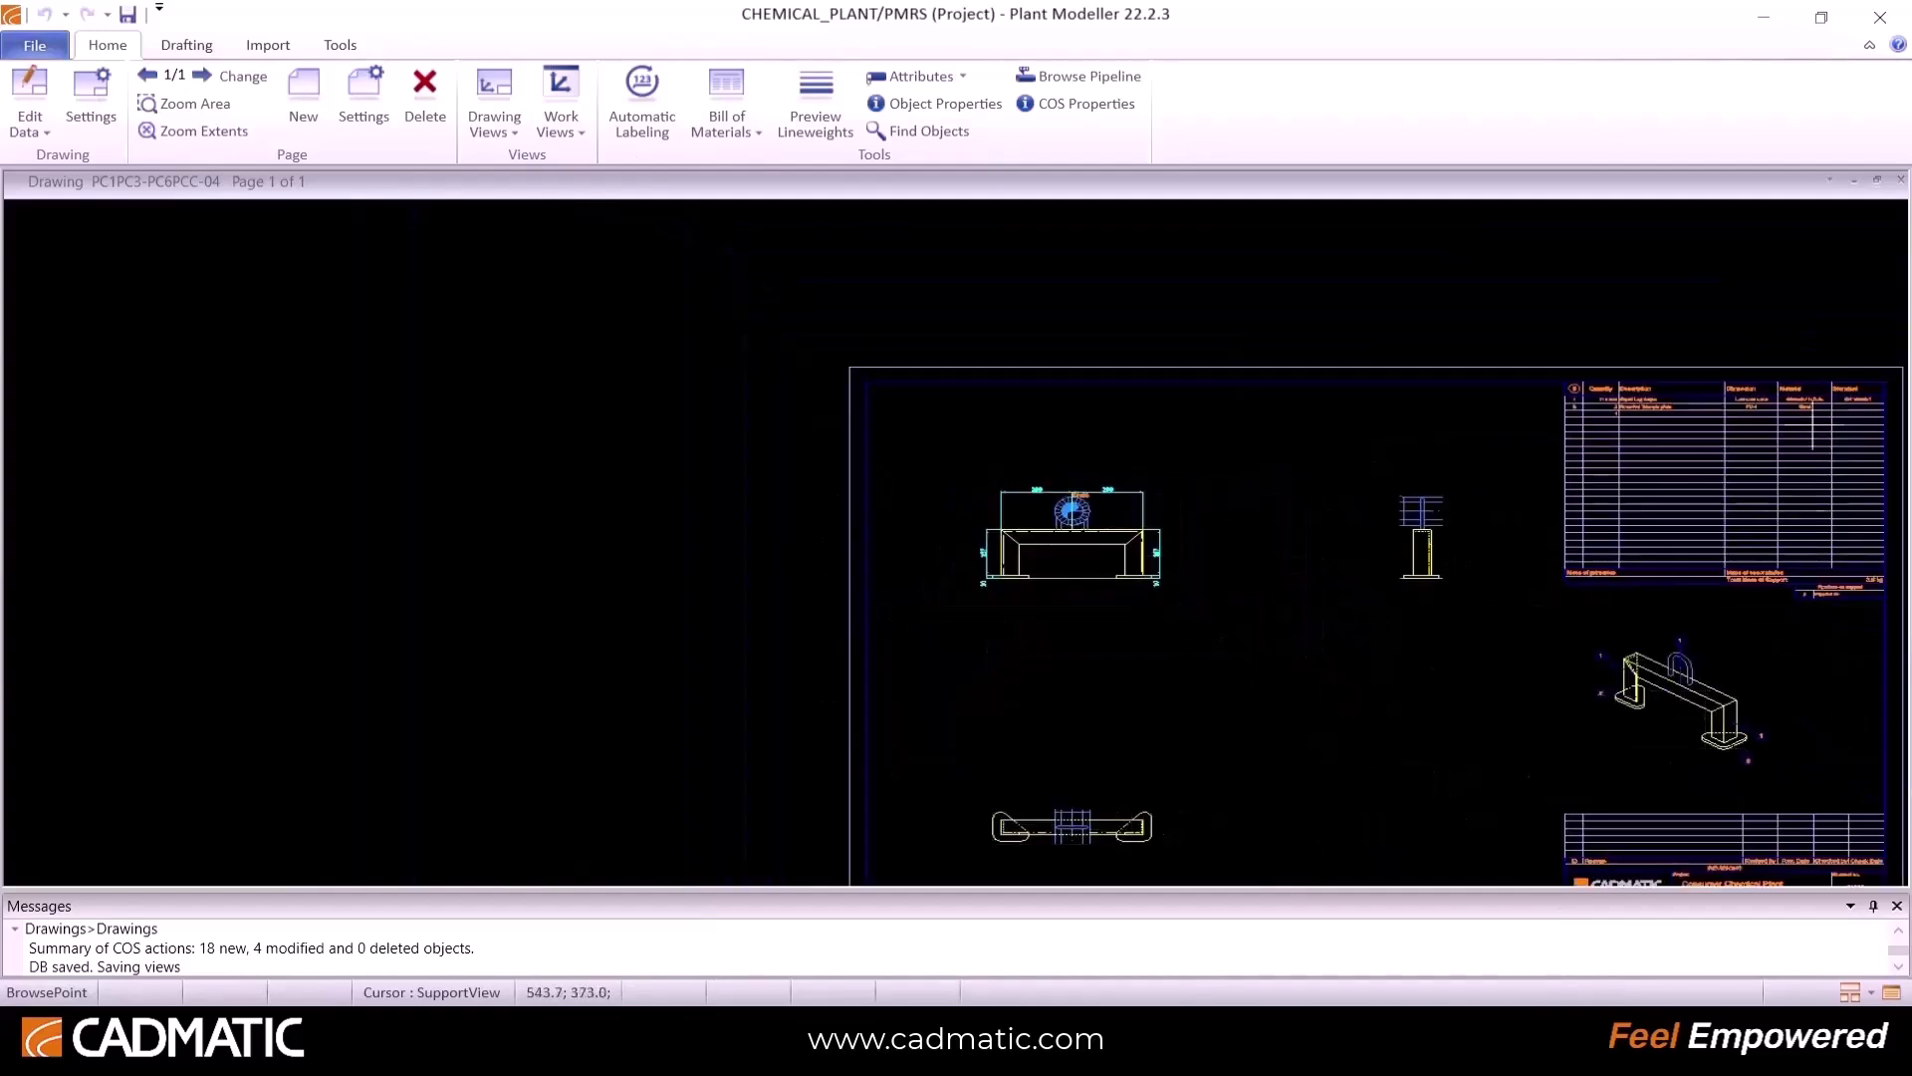
{"action": "scroll", "coordinate": [1821, 376], "scroll_direction": "up", "scroll_amount": 3}
{"action": "scroll", "coordinate": [911, 596], "scroll_direction": "up", "scroll_amount": 3}
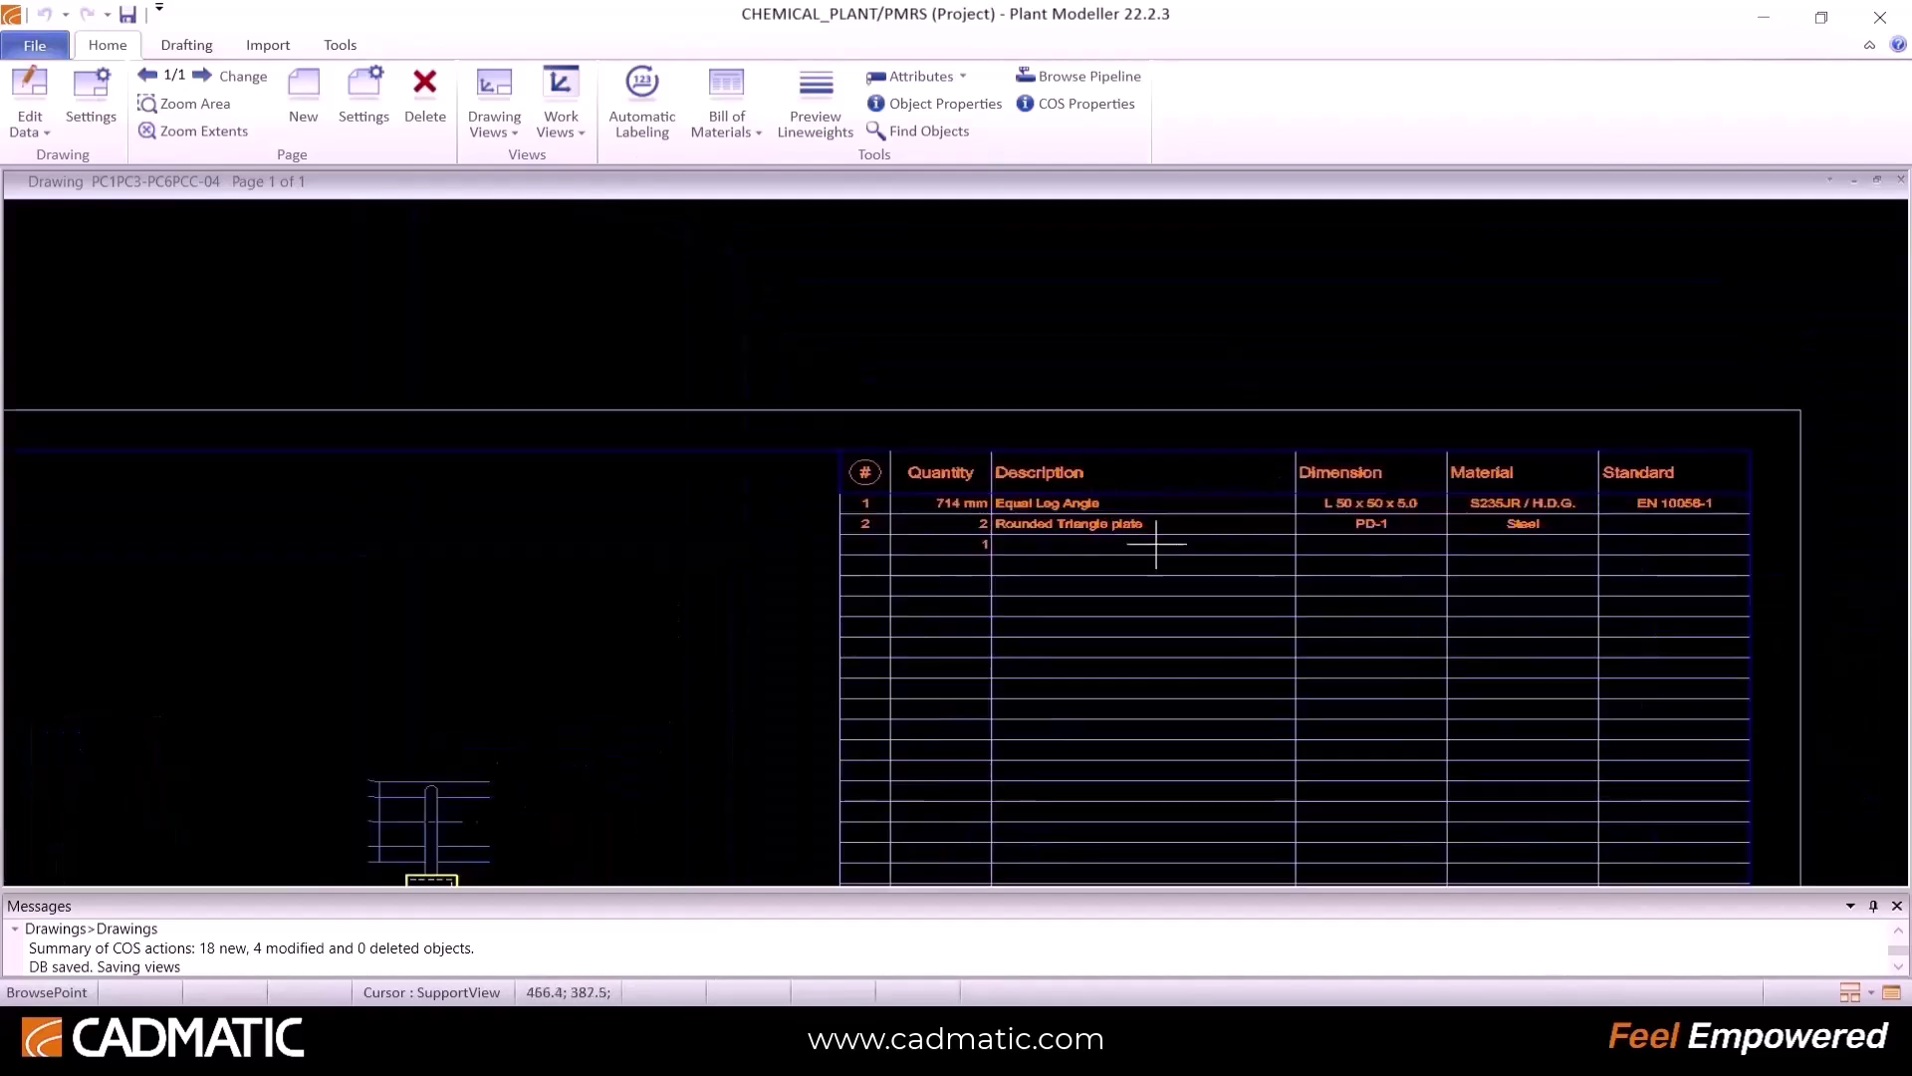
{"action": "scroll", "coordinate": [1154, 545], "scroll_direction": "up", "scroll_amount": 2}
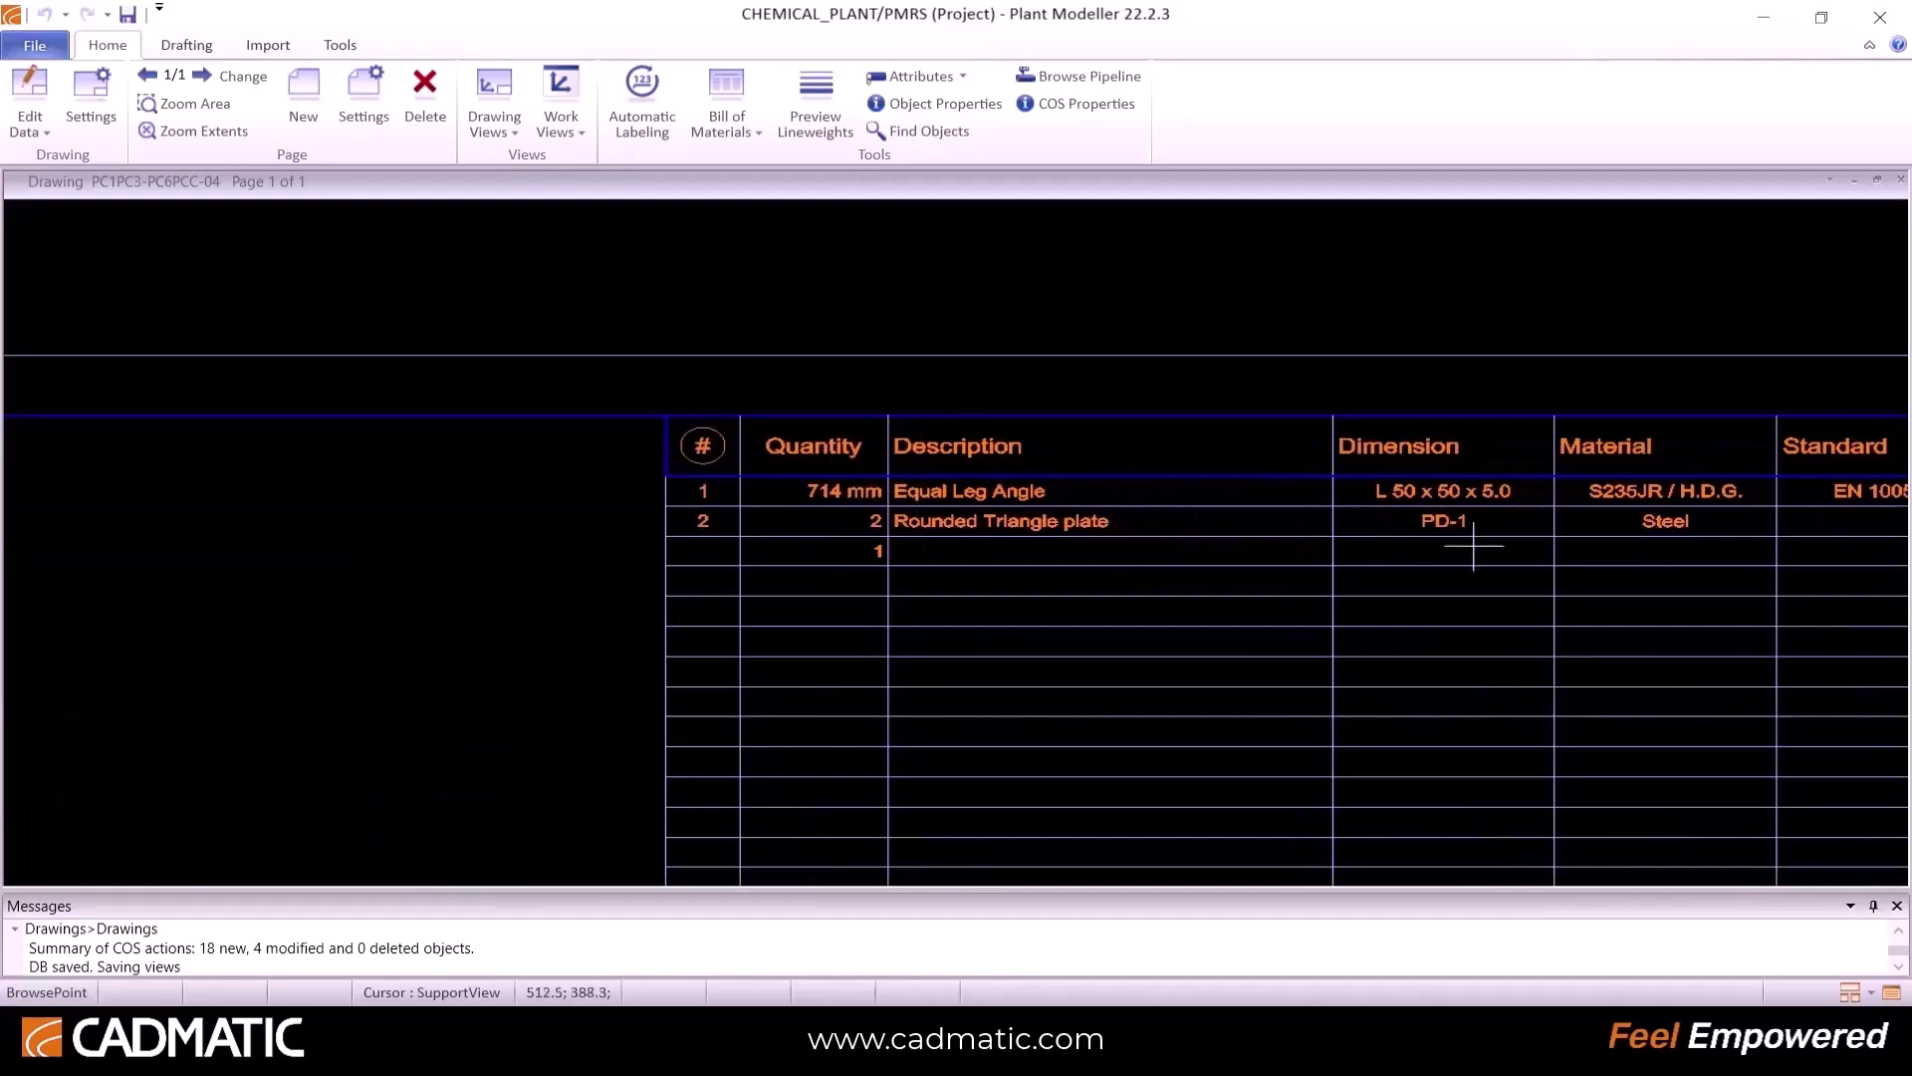
{"action": "scroll", "coordinate": [1145, 547], "scroll_direction": "down", "scroll_amount": 5}
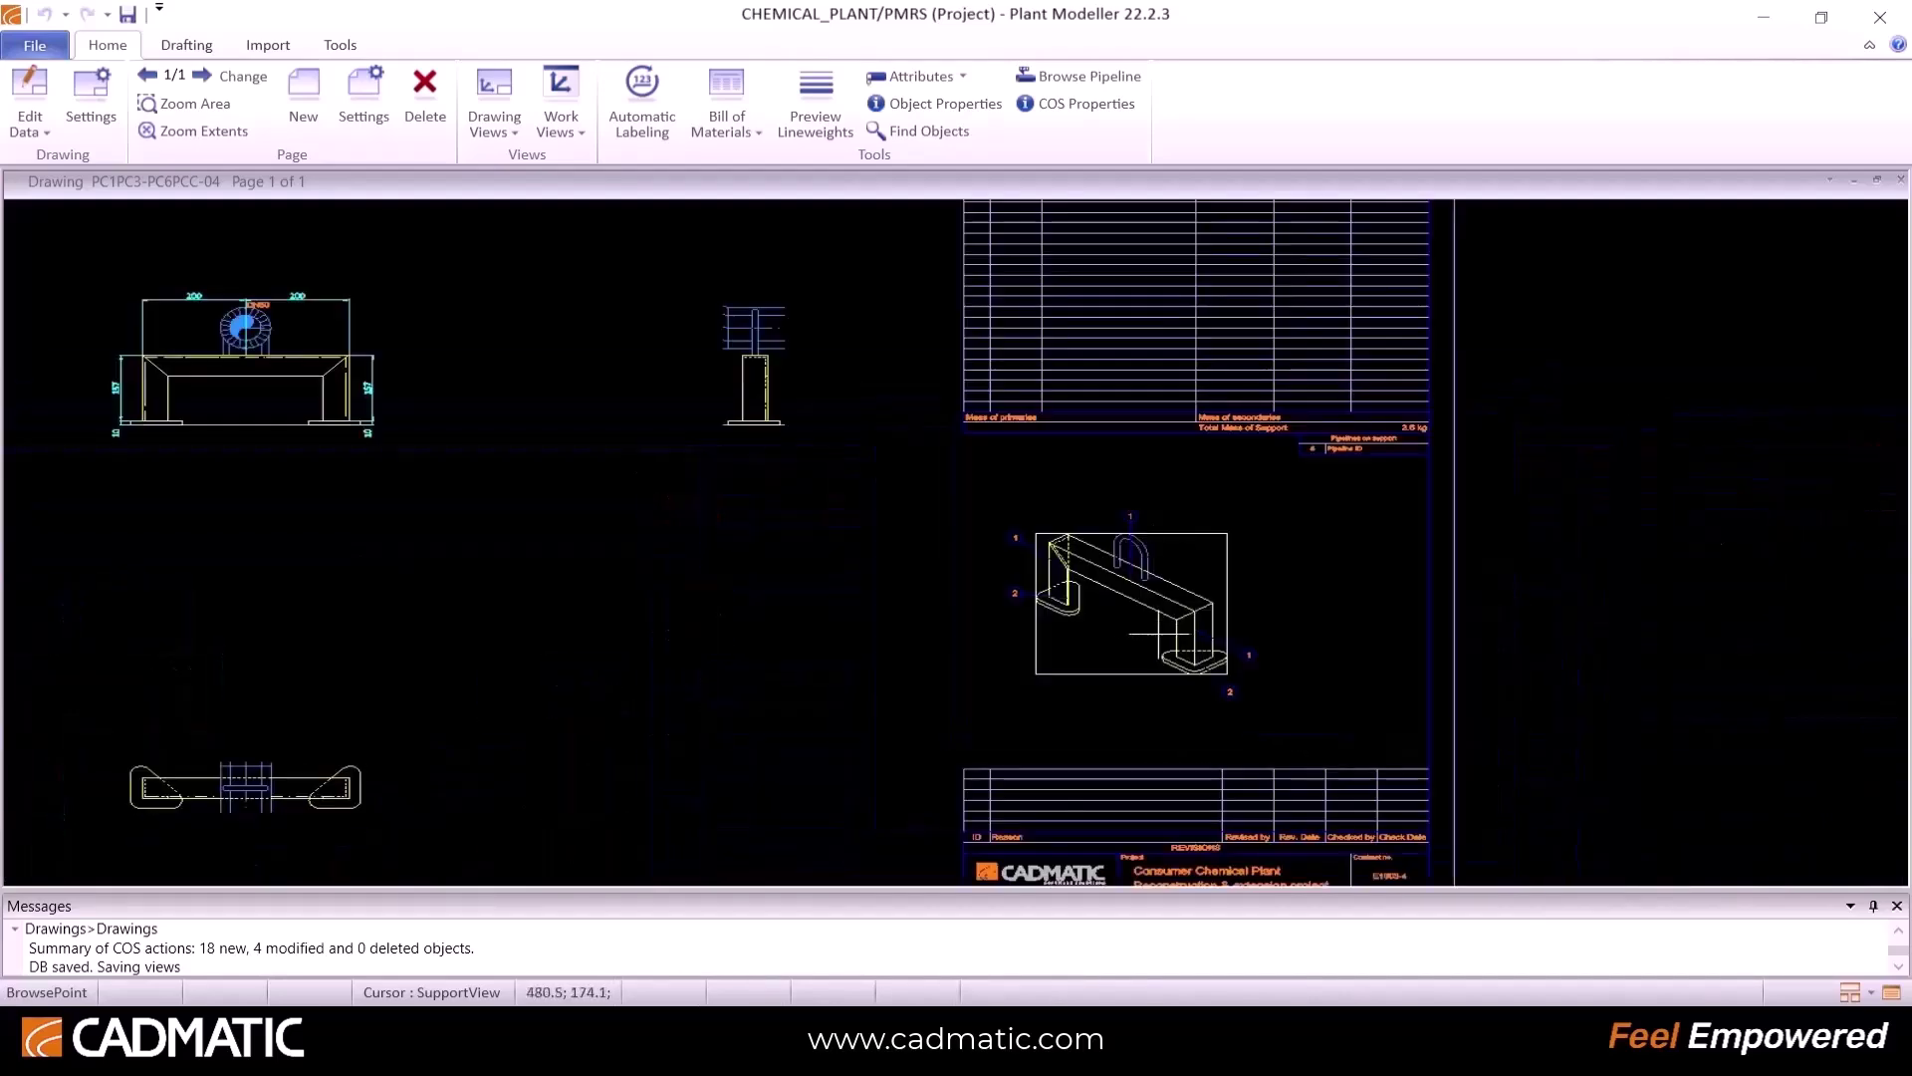
{"action": "scroll", "coordinate": [1147, 881], "scroll_direction": "up", "scroll_amount": 4}
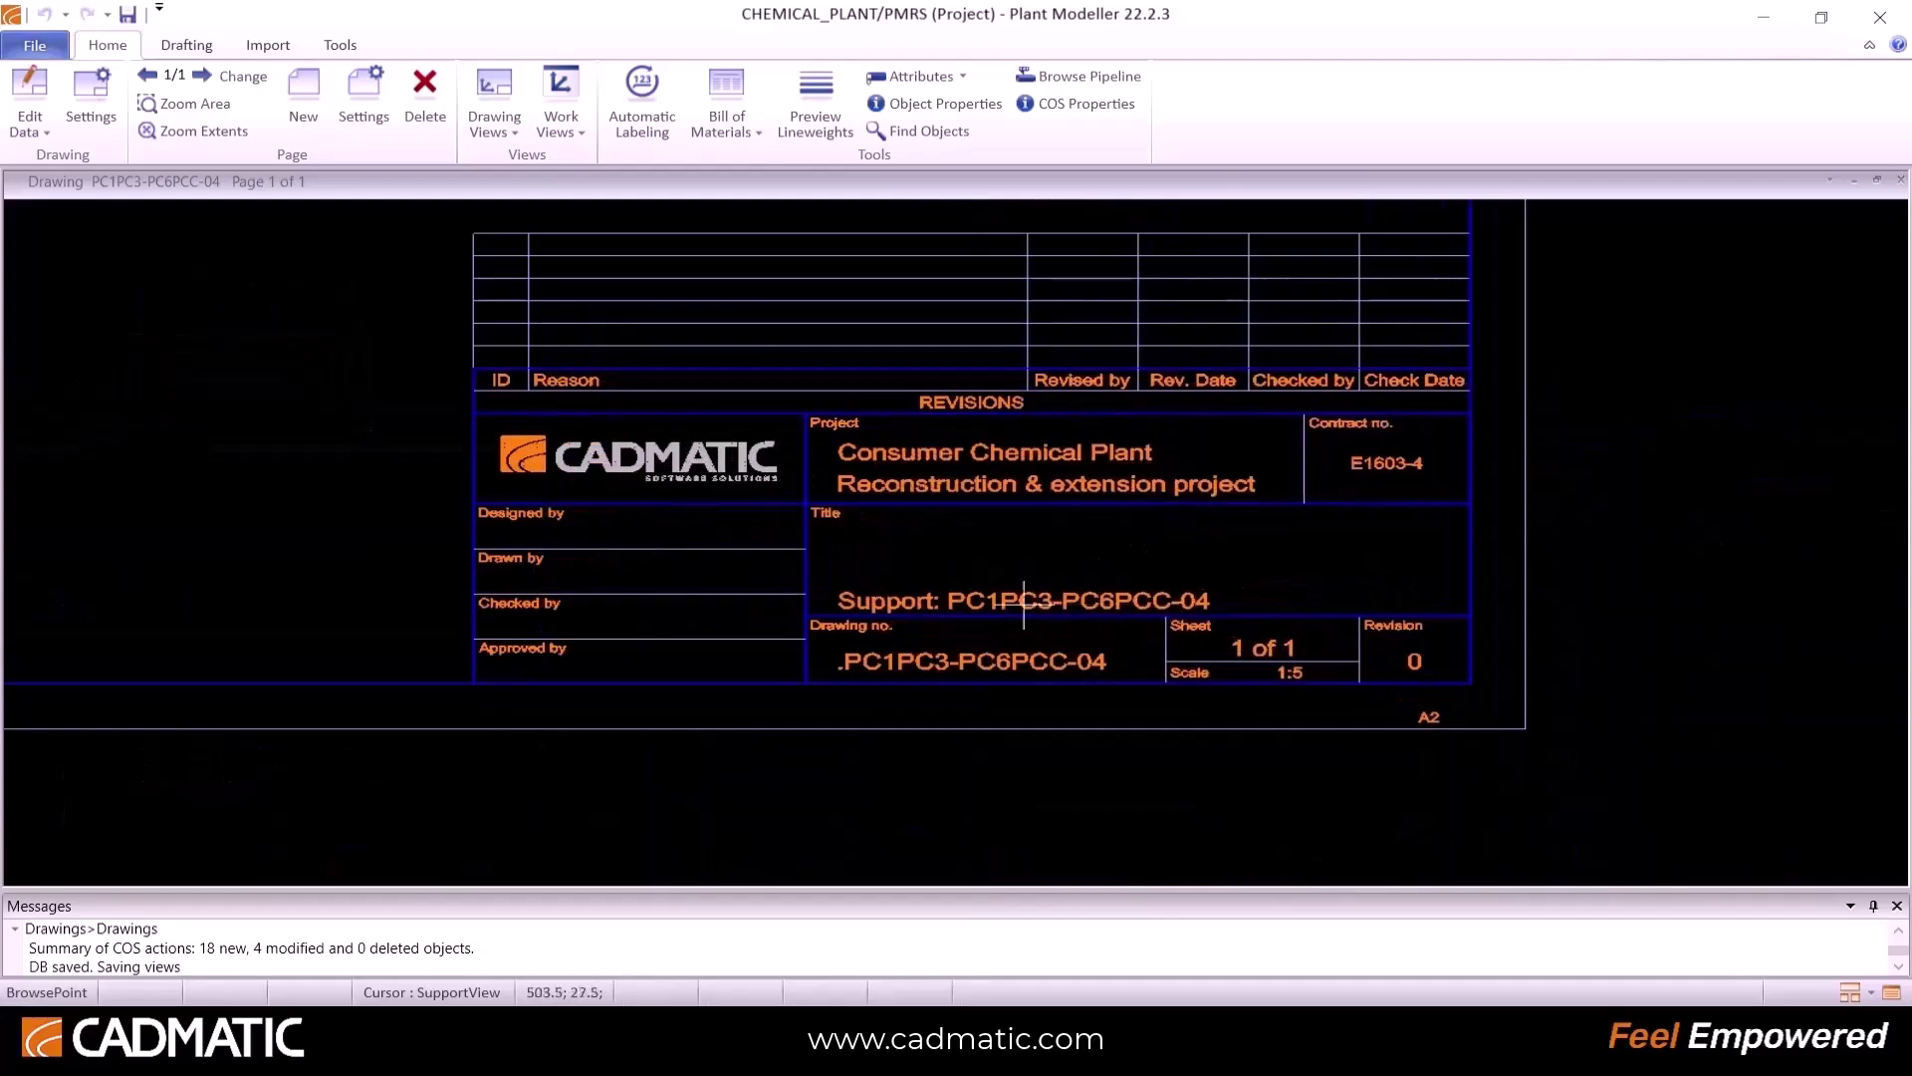
{"action": "scroll", "coordinate": [1067, 533], "scroll_direction": "down", "scroll_amount": 4}
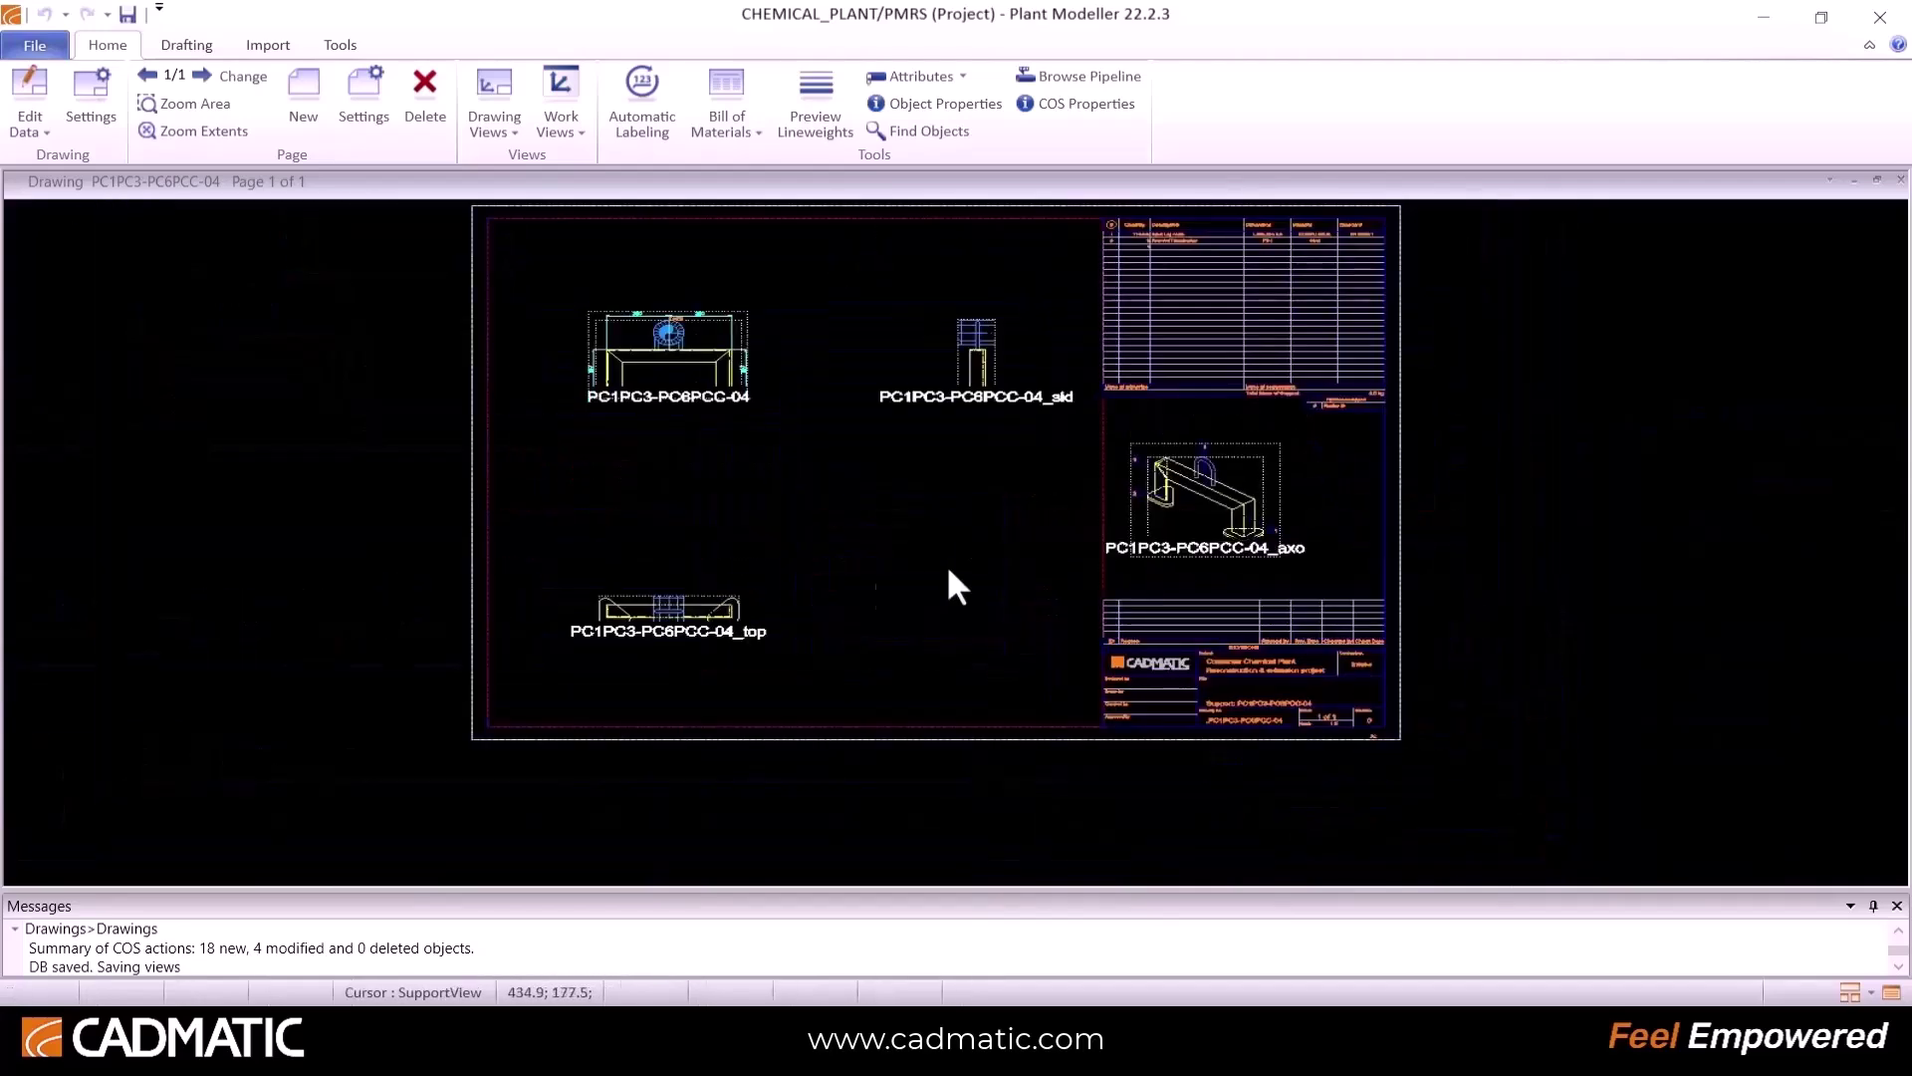
{"action": "left_click", "coordinate": [41, 42]}
Step: Exit PC1PC3-PC6PCC-04 and reopen Manage Drawings filtered to the Piping Drawing type
{"action": "left_click", "coordinate": [68, 387]}
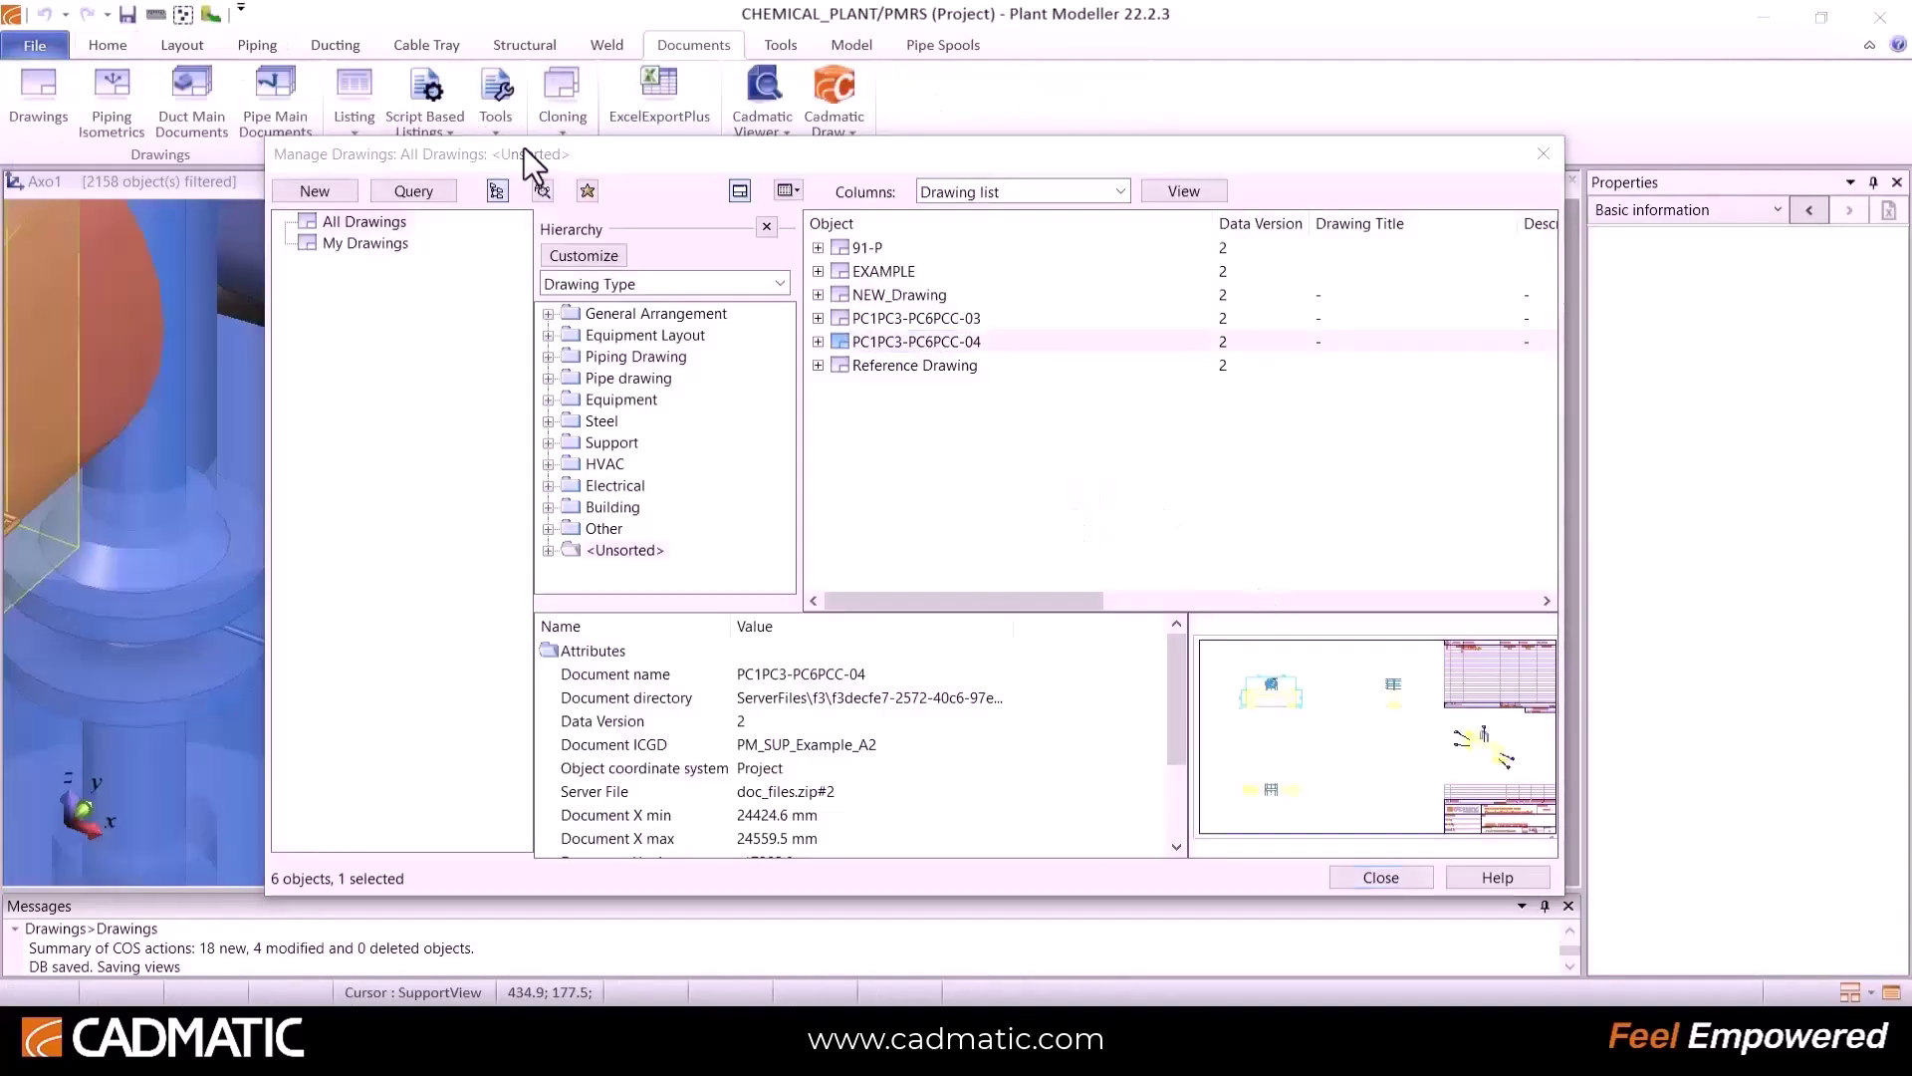
{"action": "left_click", "coordinate": [1364, 884]}
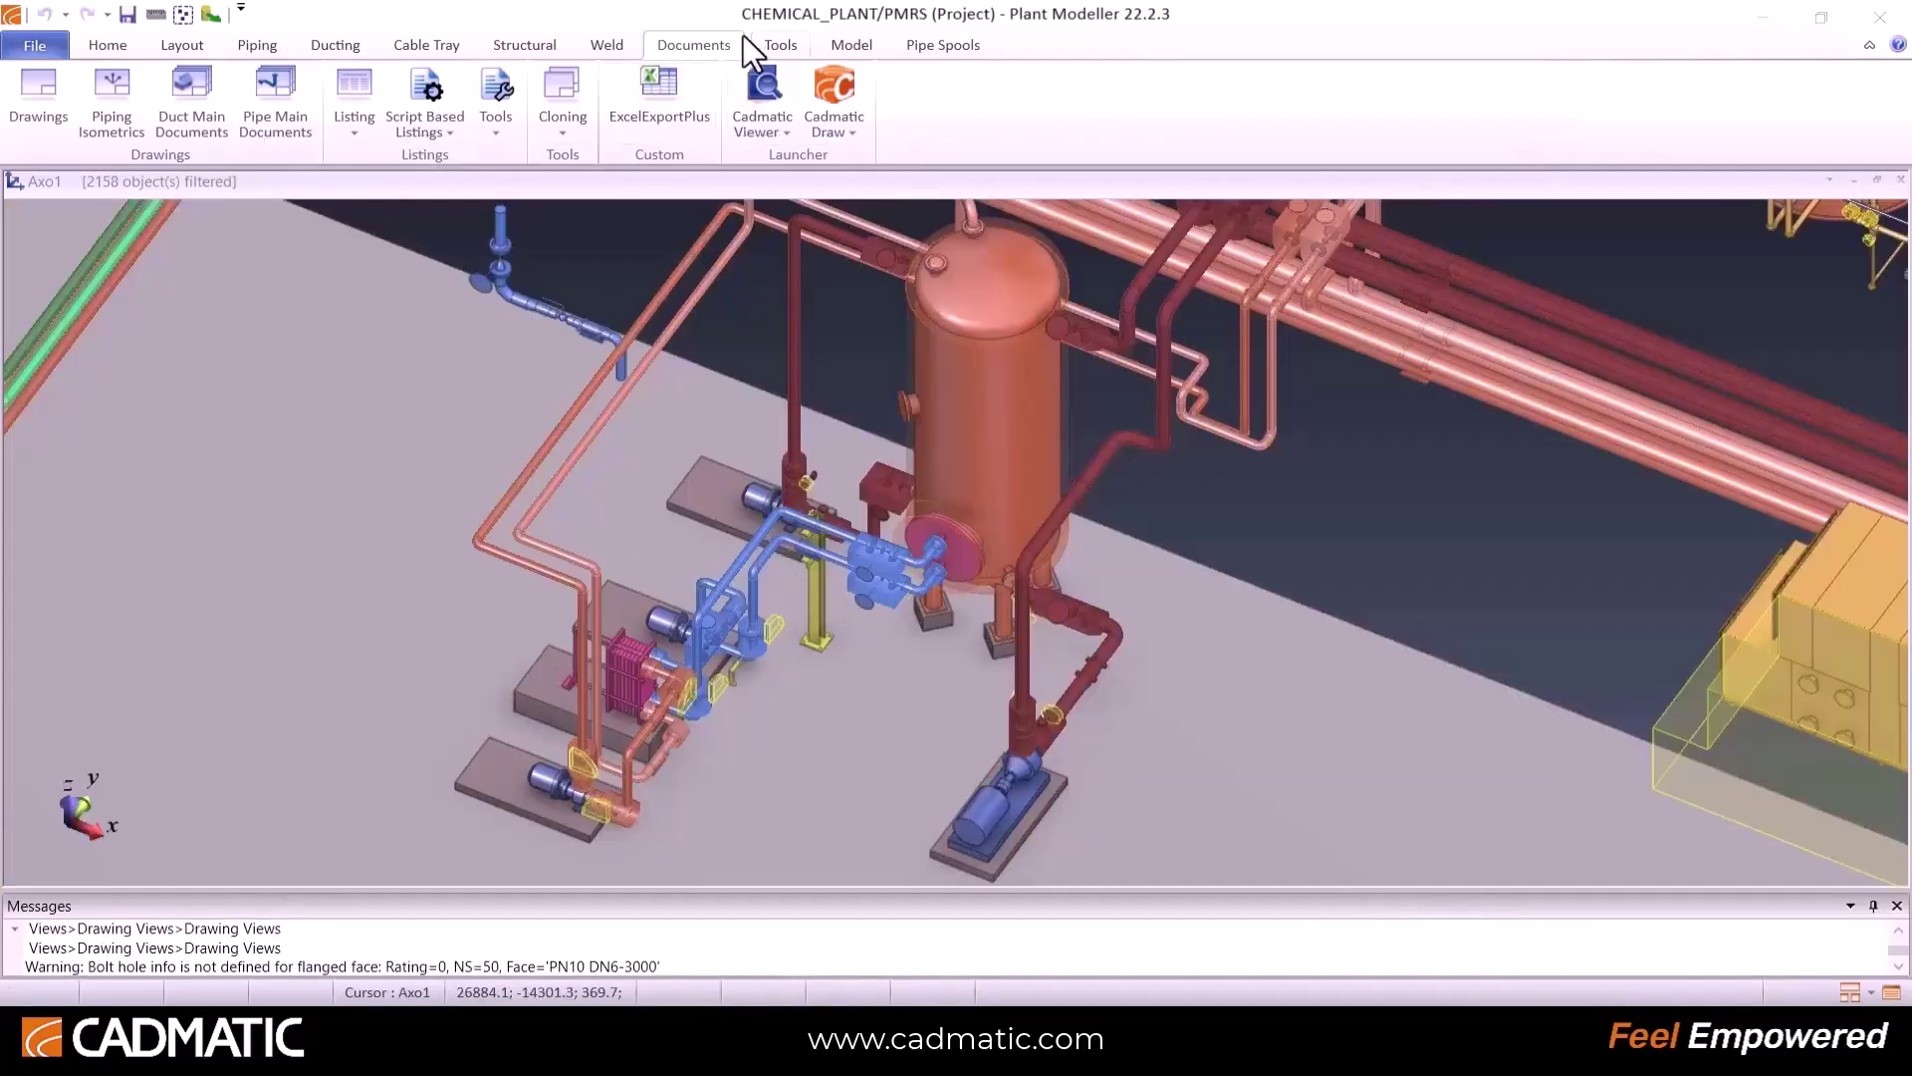
{"action": "left_click", "coordinate": [39, 94]}
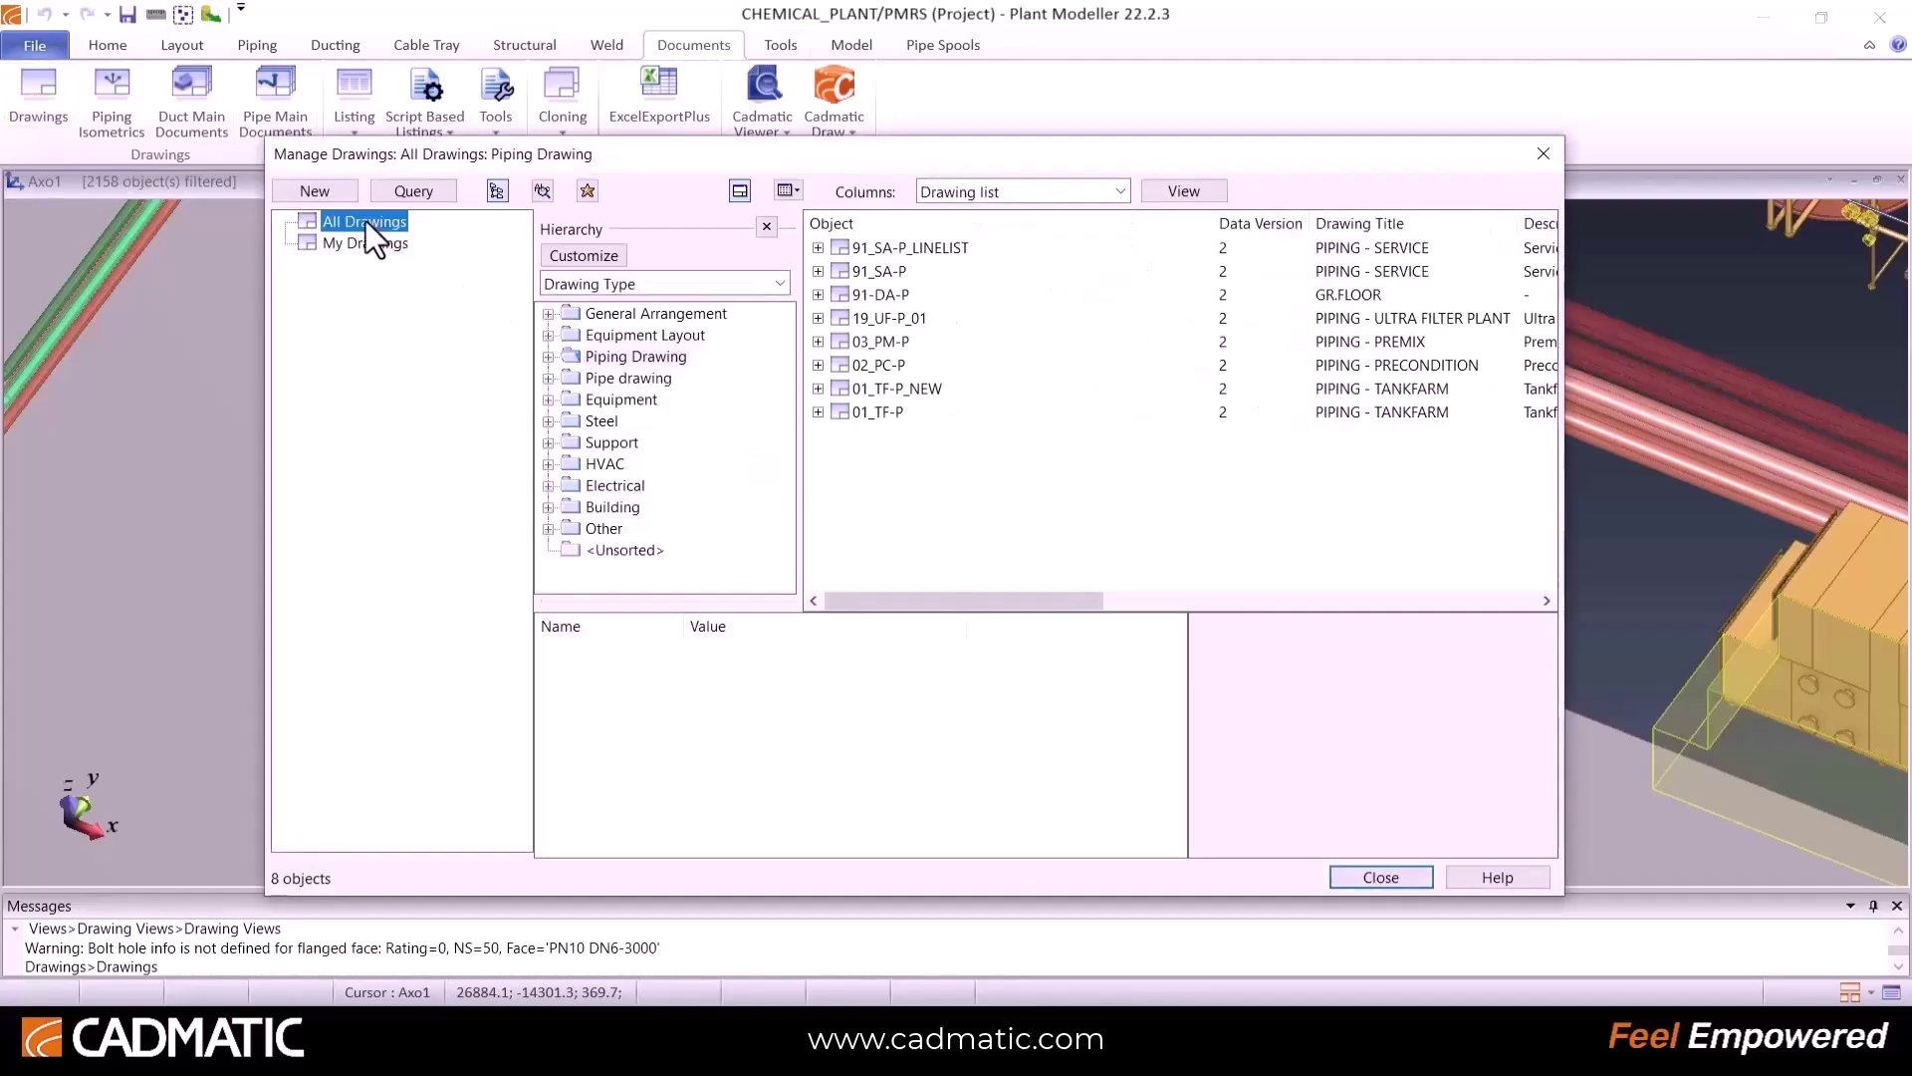
{"action": "left_click", "coordinate": [625, 378]}
{"action": "left_click", "coordinate": [643, 357]}
{"action": "left_click", "coordinate": [652, 335]}
{"action": "left_click", "coordinate": [643, 356]}
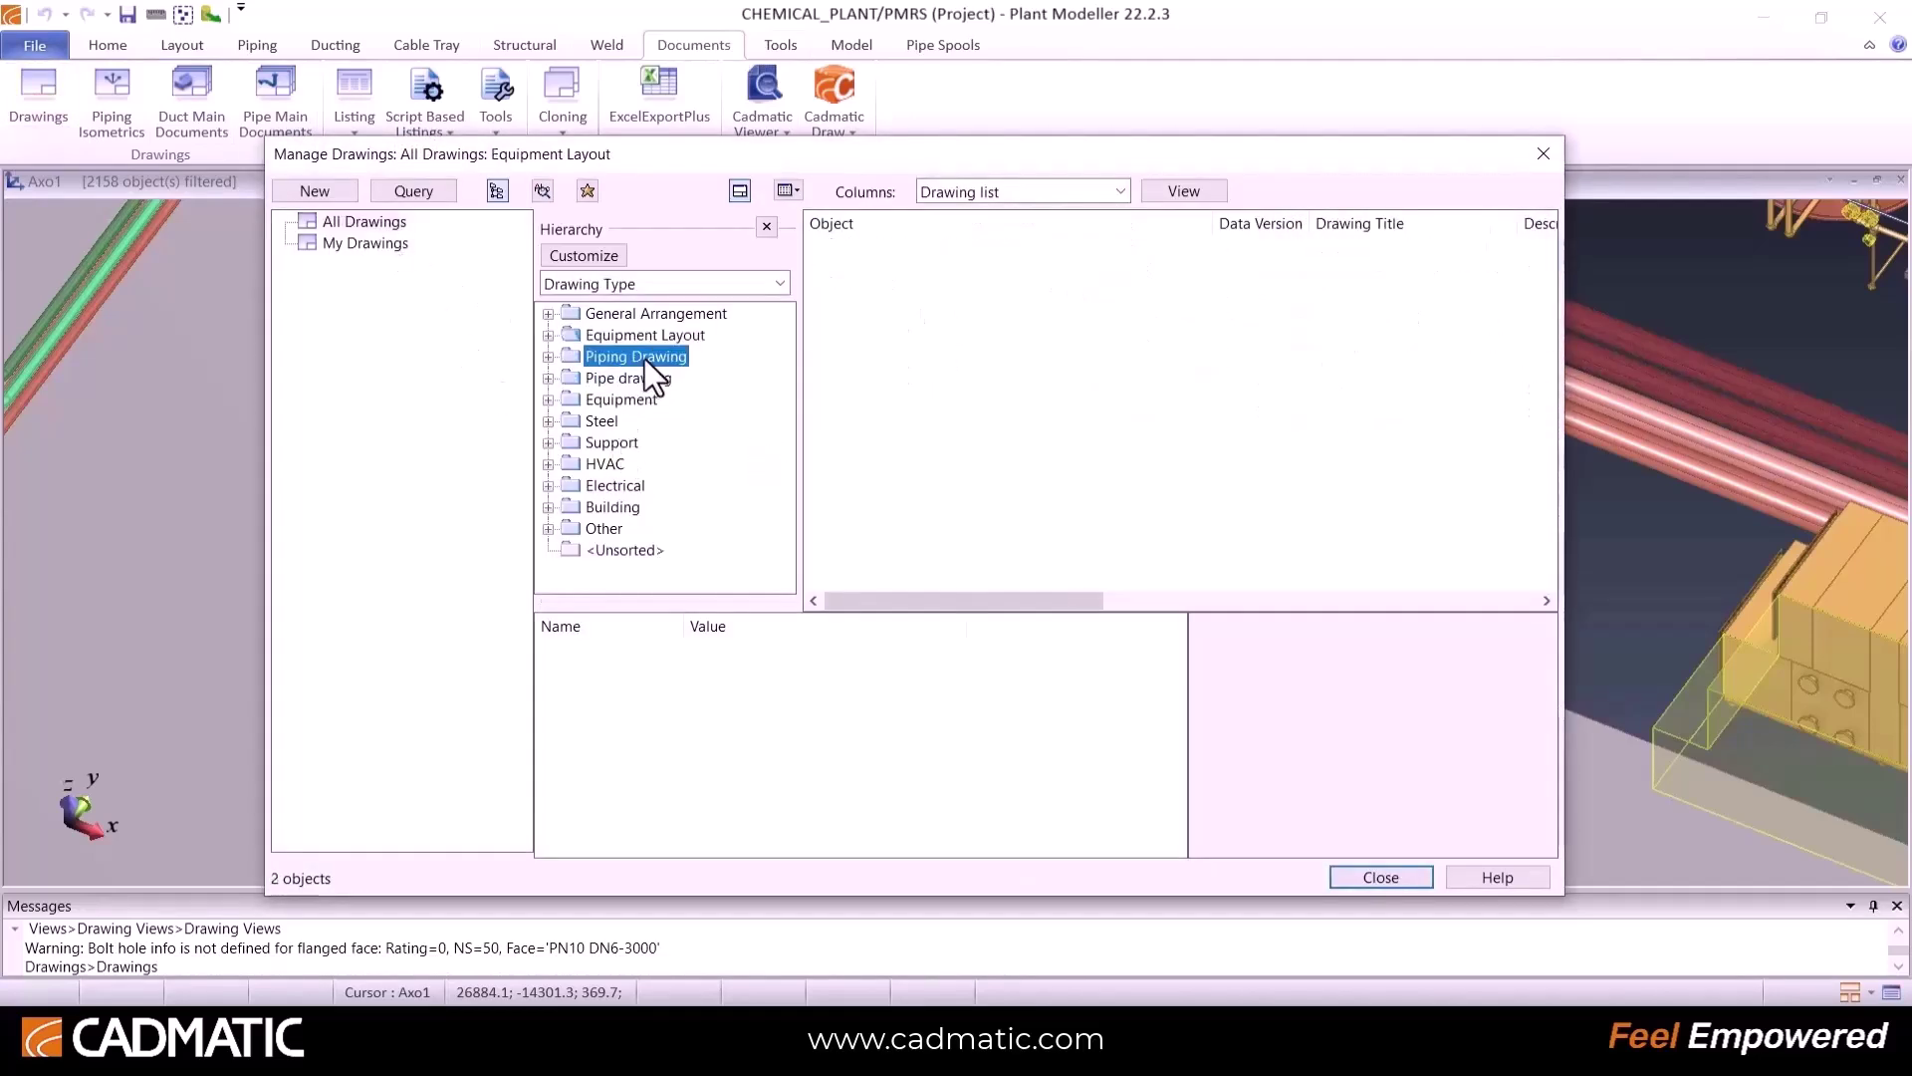
{"action": "right_click", "coordinate": [878, 462]}
Step: Start a new drawing named 91-RA-P, keeping the PM_Example_A0 sheet template after browsing others
{"action": "left_click", "coordinate": [1157, 482]}
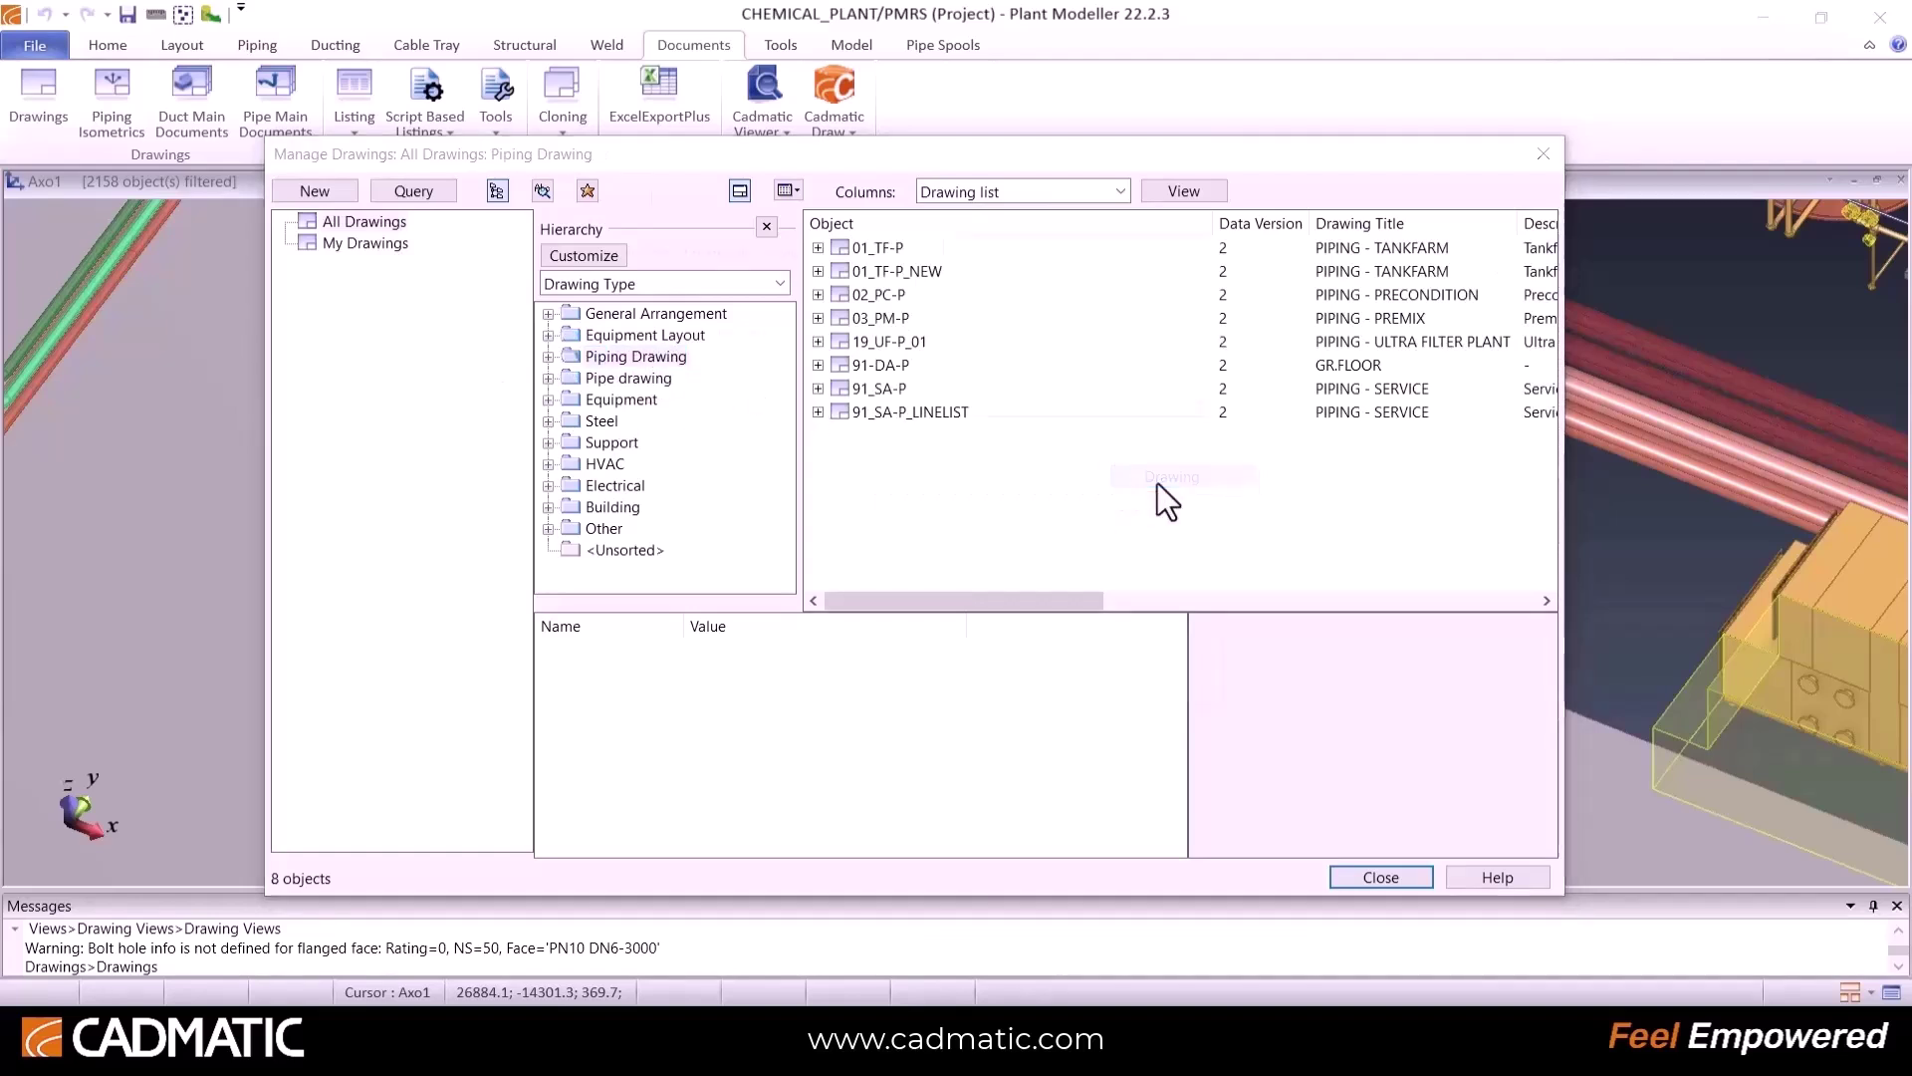
{"action": "type", "text": "91-RA"}
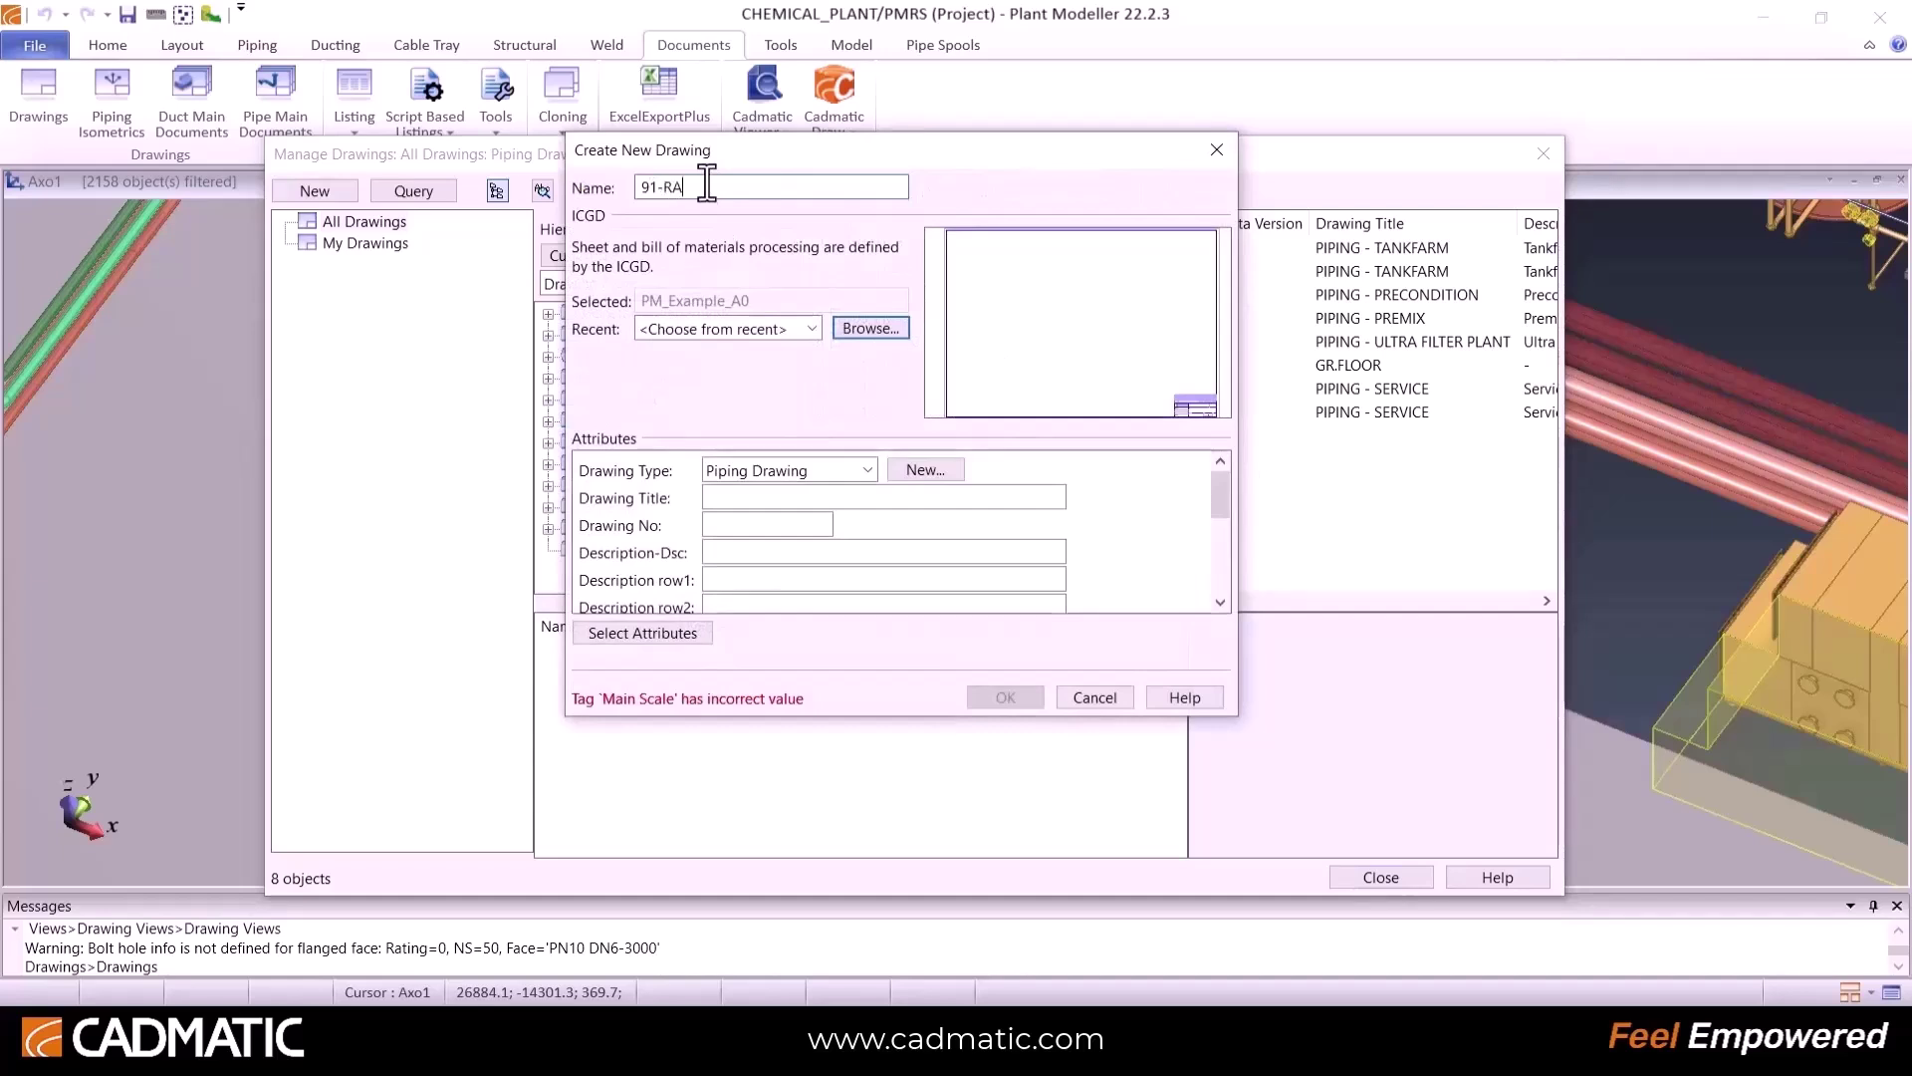
{"action": "type", "text": "-P"}
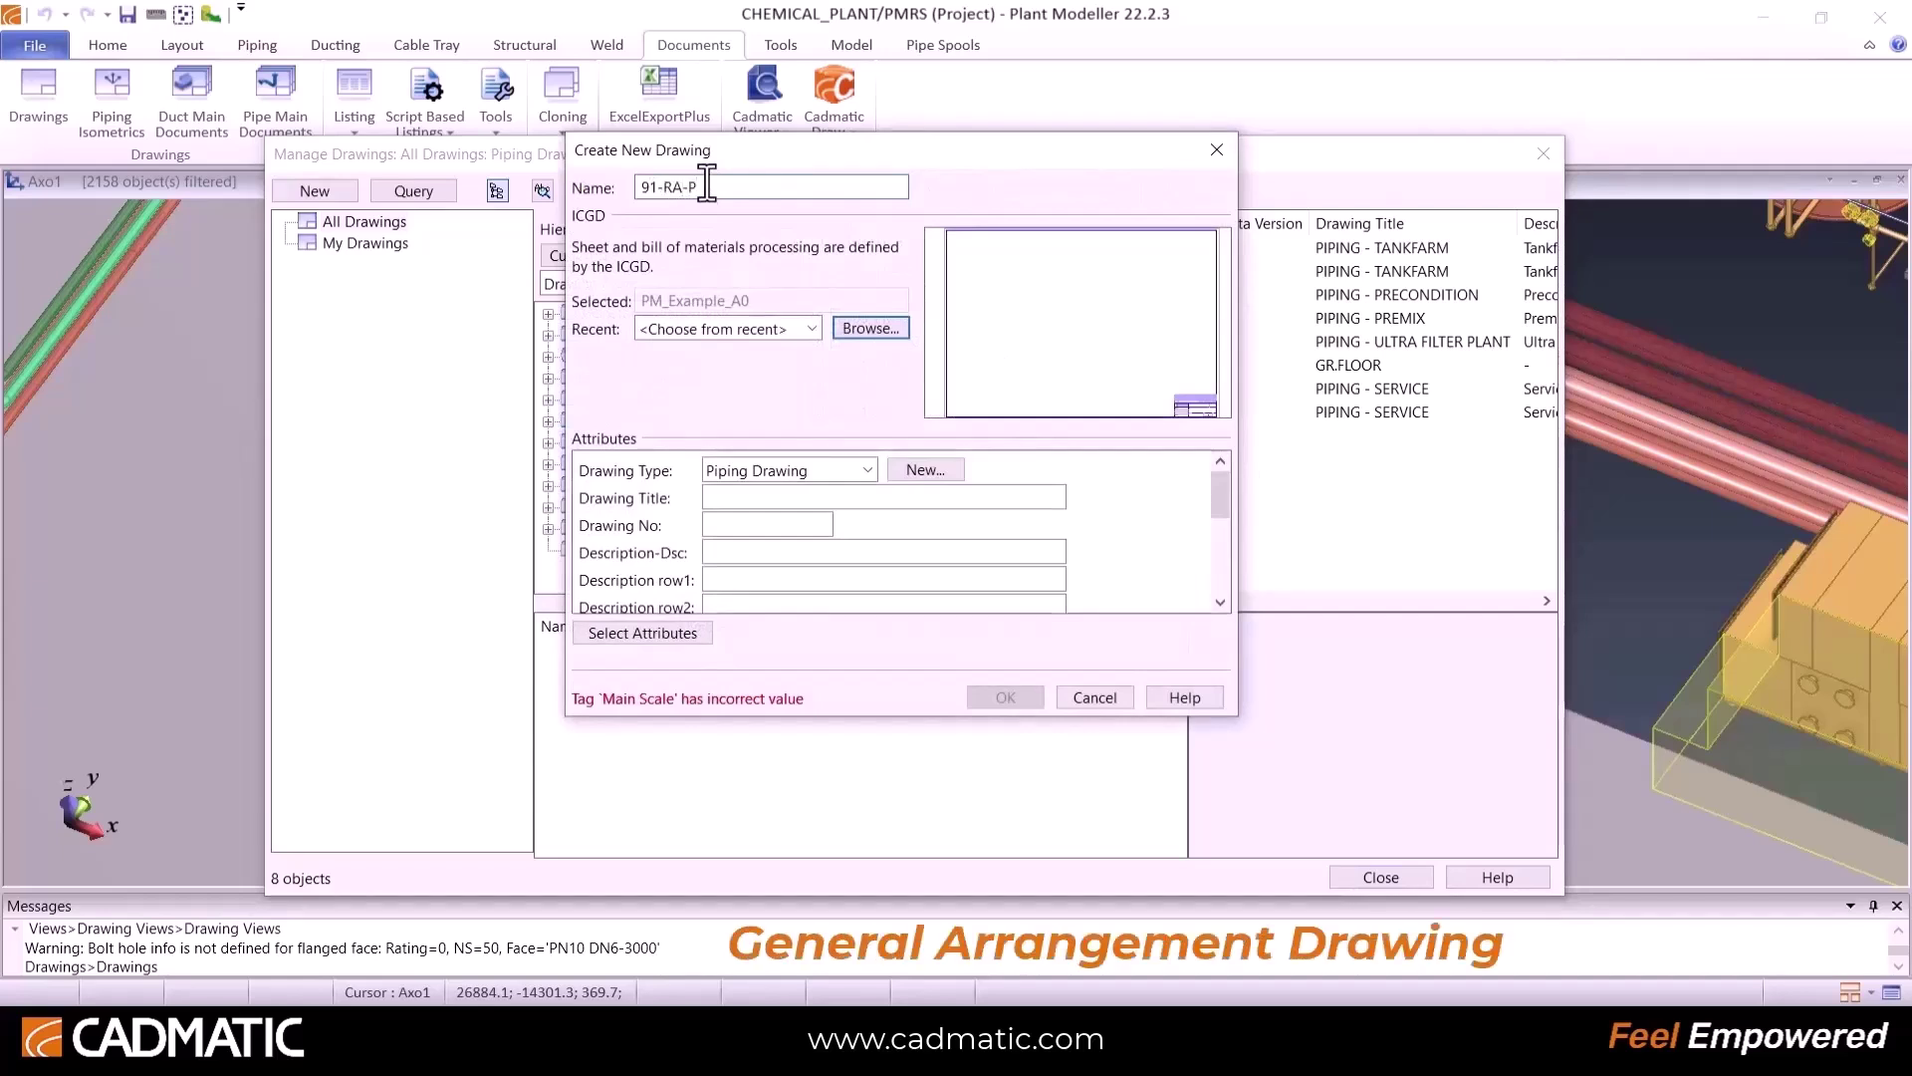
{"action": "left_click", "coordinate": [869, 327]}
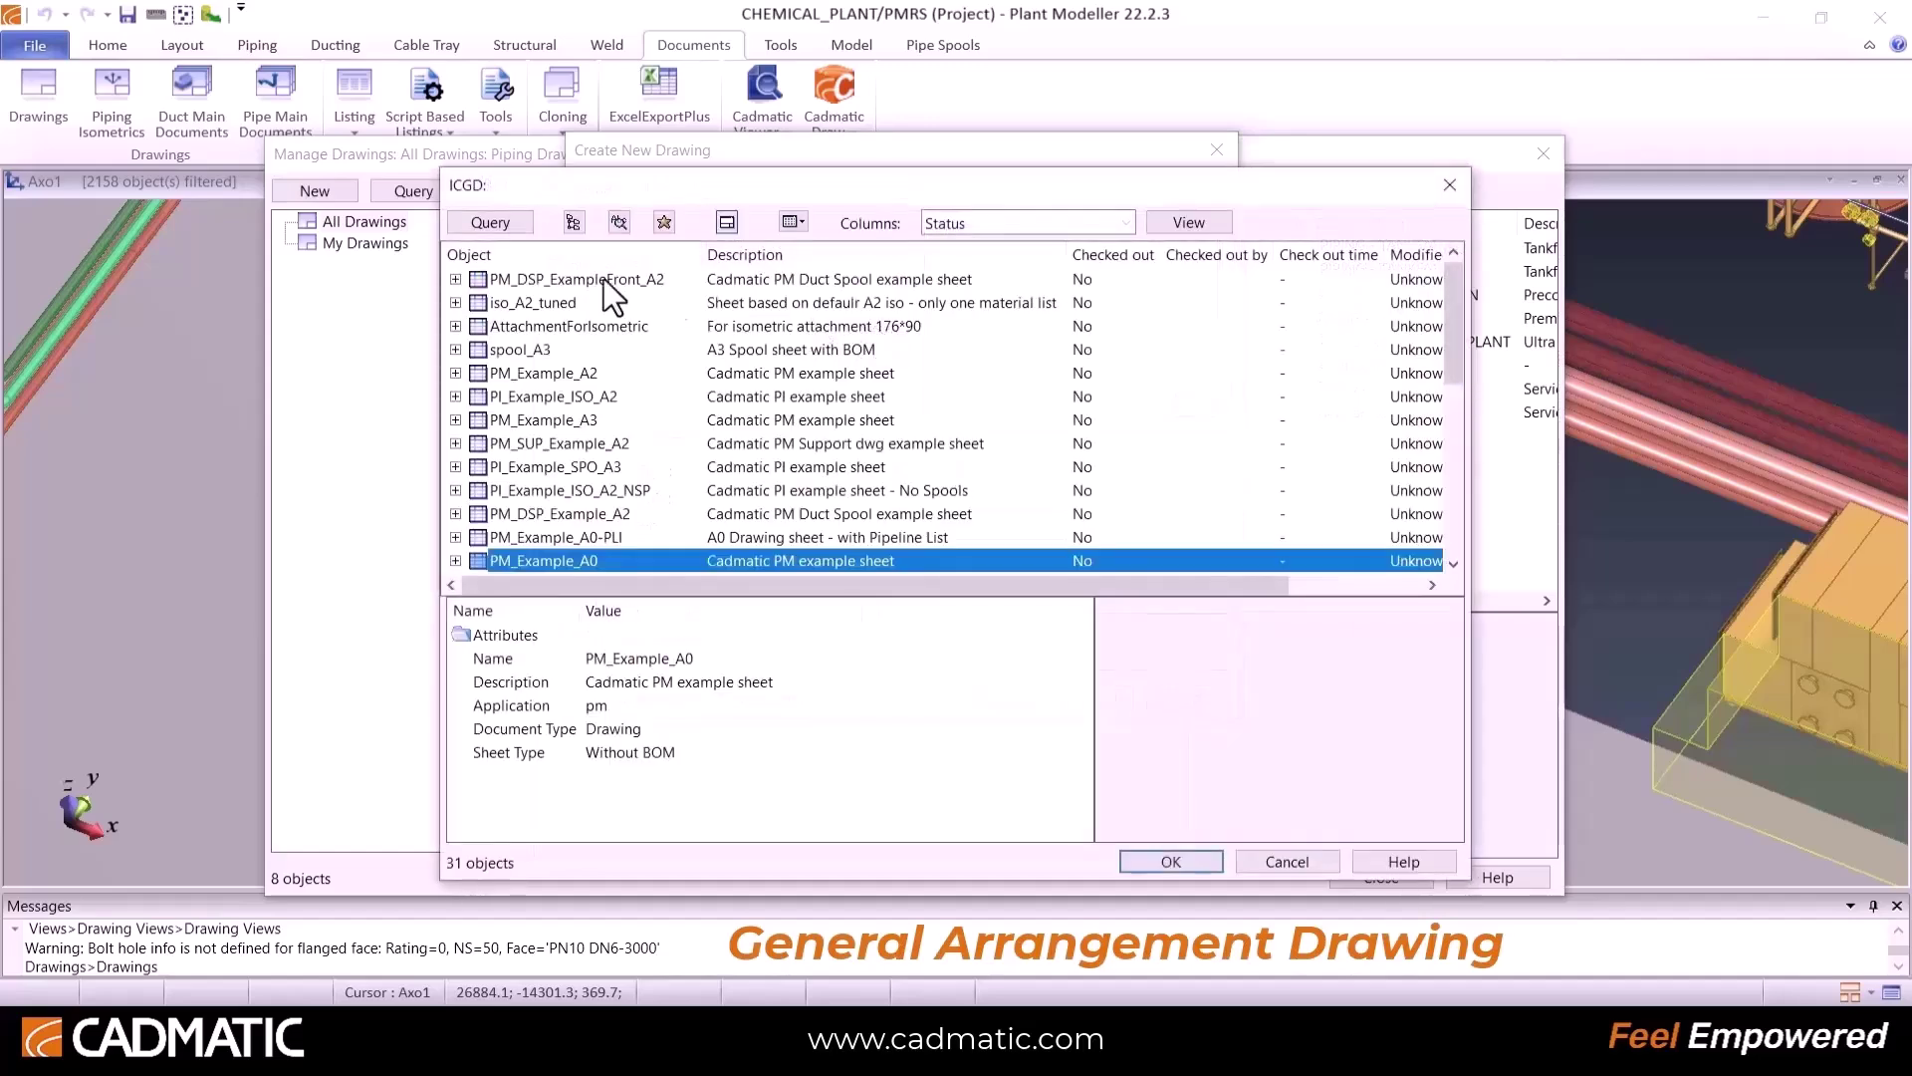
{"action": "left_click", "coordinate": [536, 328]}
{"action": "left_click", "coordinate": [552, 396]}
{"action": "scroll", "coordinate": [602, 458], "scroll_direction": "down", "scroll_amount": 1}
{"action": "left_click", "coordinate": [542, 468]}
{"action": "scroll", "coordinate": [539, 458], "scroll_direction": "down", "scroll_amount": 3}
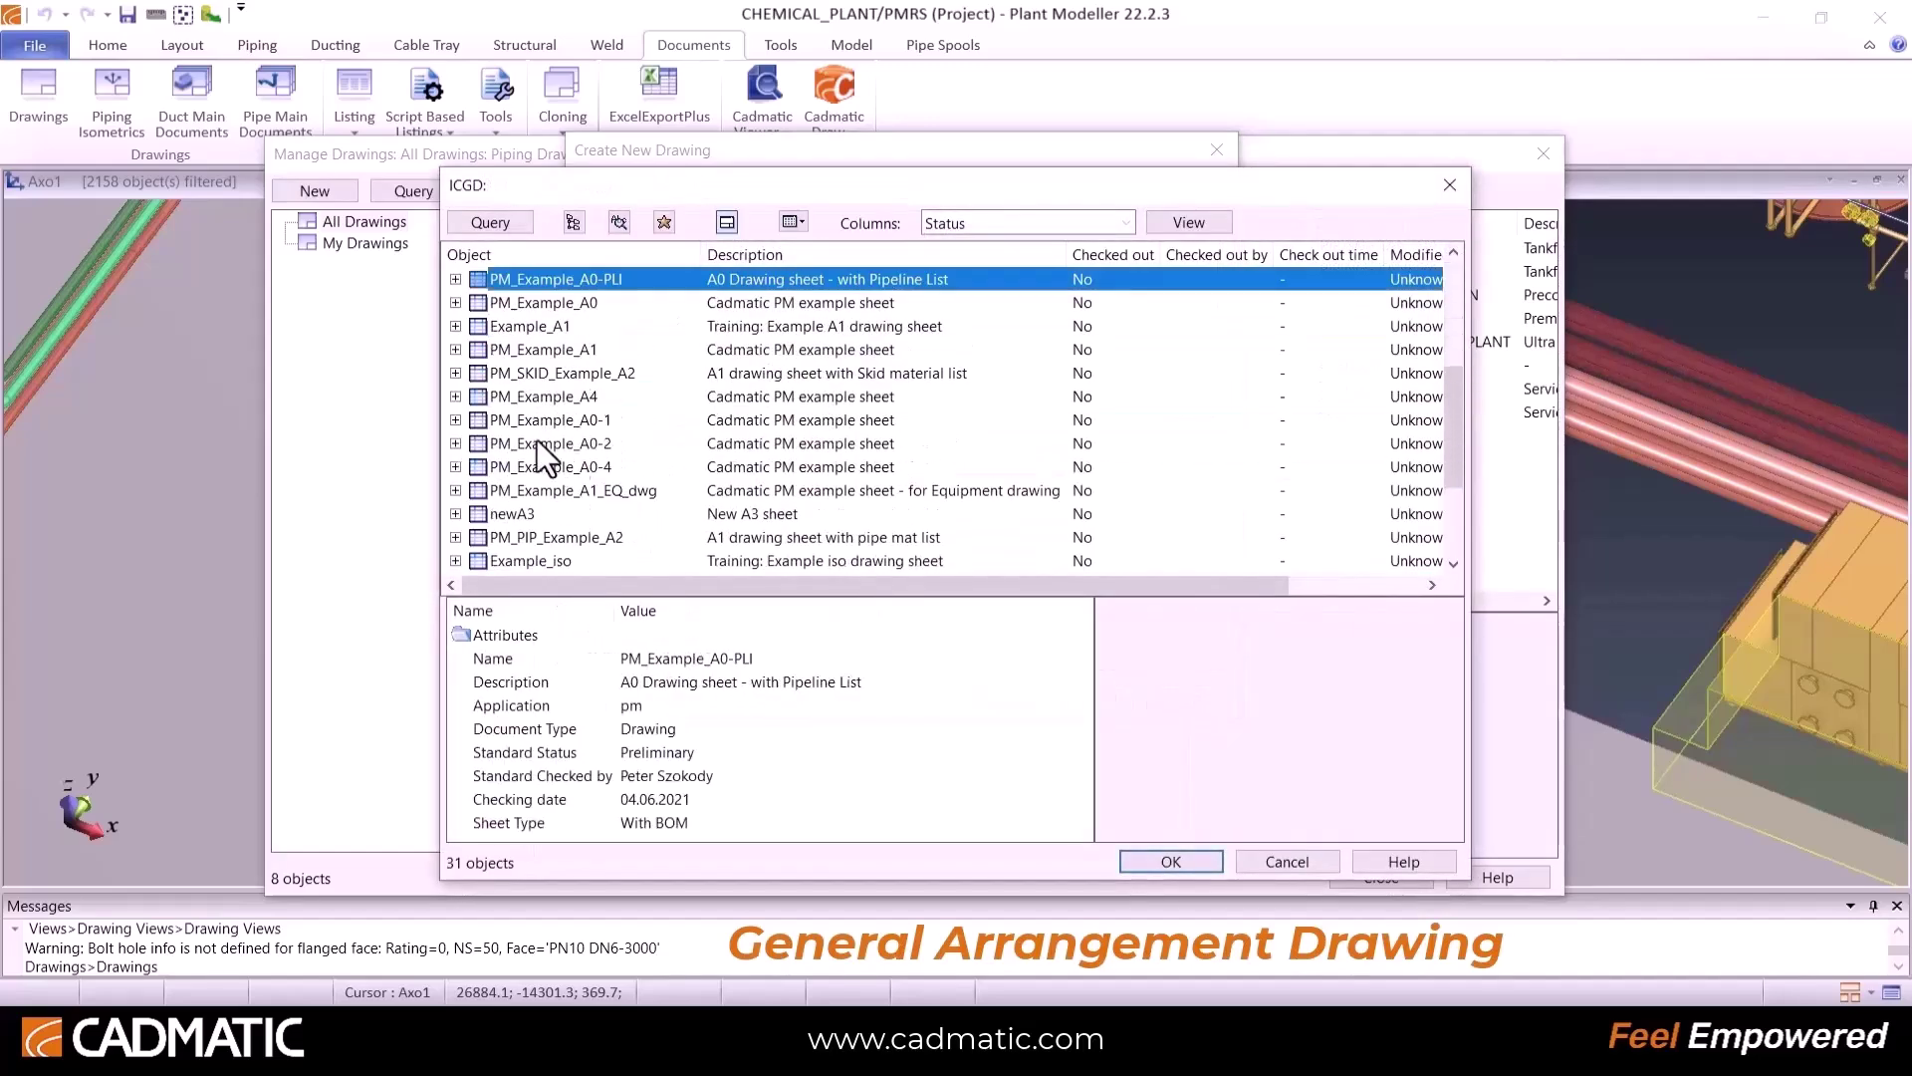
{"action": "left_click", "coordinate": [536, 419]}
{"action": "left_click", "coordinate": [550, 373]}
{"action": "scroll", "coordinate": [586, 495], "scroll_direction": "down", "scroll_amount": 2}
{"action": "left_click", "coordinate": [548, 495]}
{"action": "scroll", "coordinate": [591, 500], "scroll_direction": "down", "scroll_amount": 1}
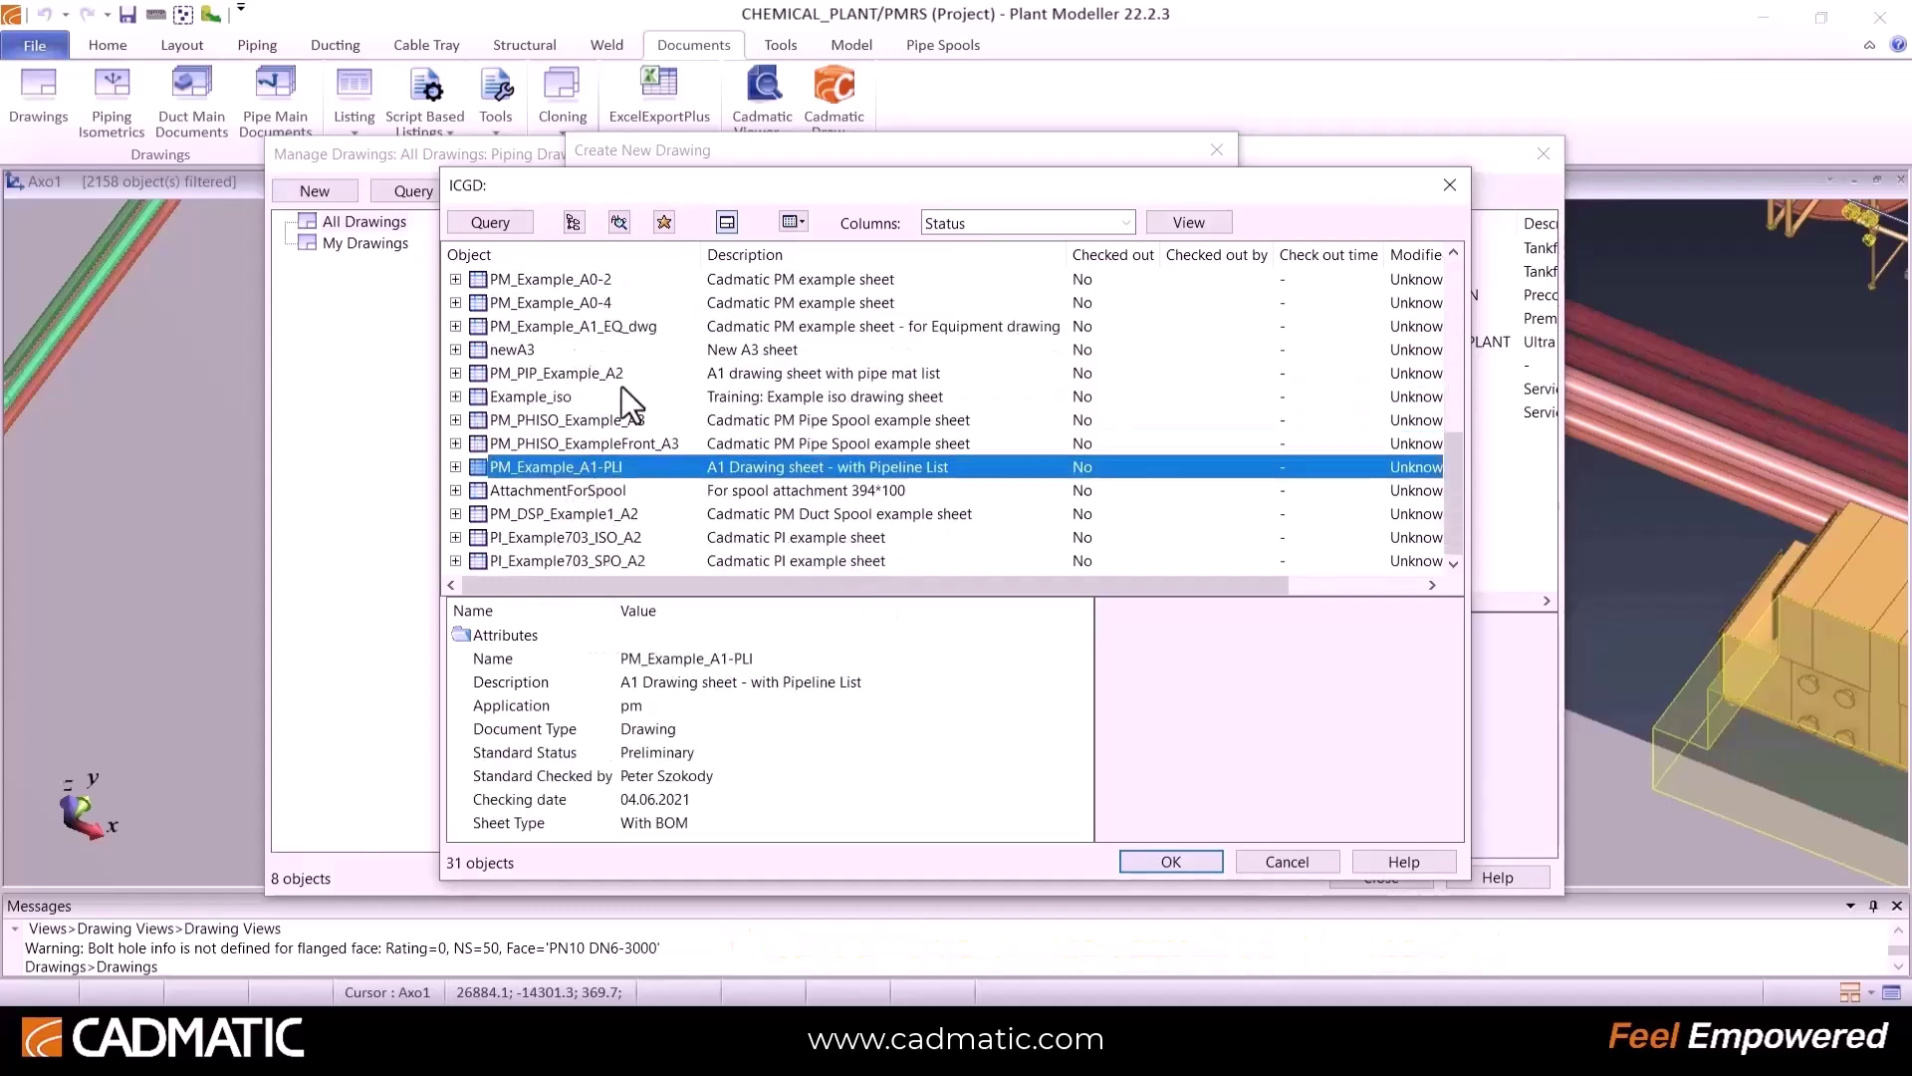
{"action": "left_click", "coordinate": [1263, 862]}
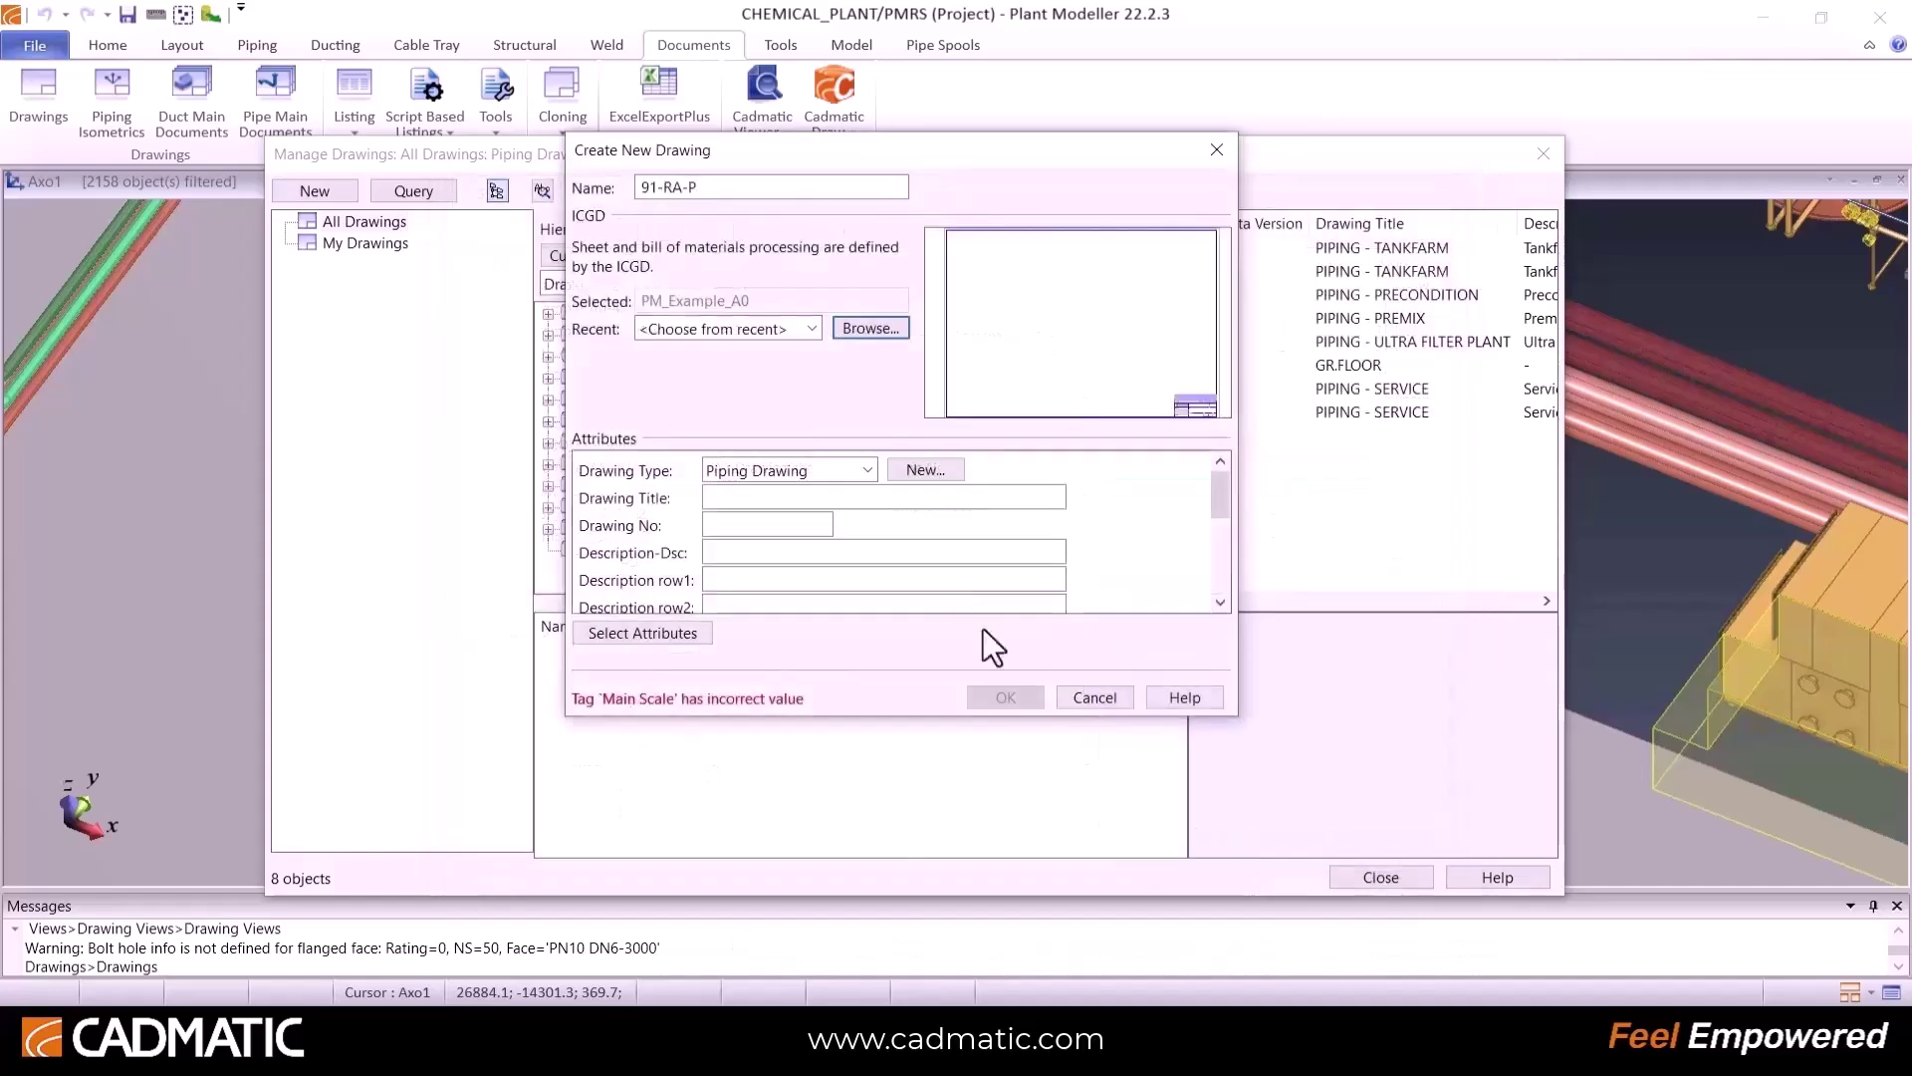
Step: Show only Drawing Title and Drawing Type, give title GR.FLOOR, and create the drawing
{"action": "left_click", "coordinate": [685, 633]}
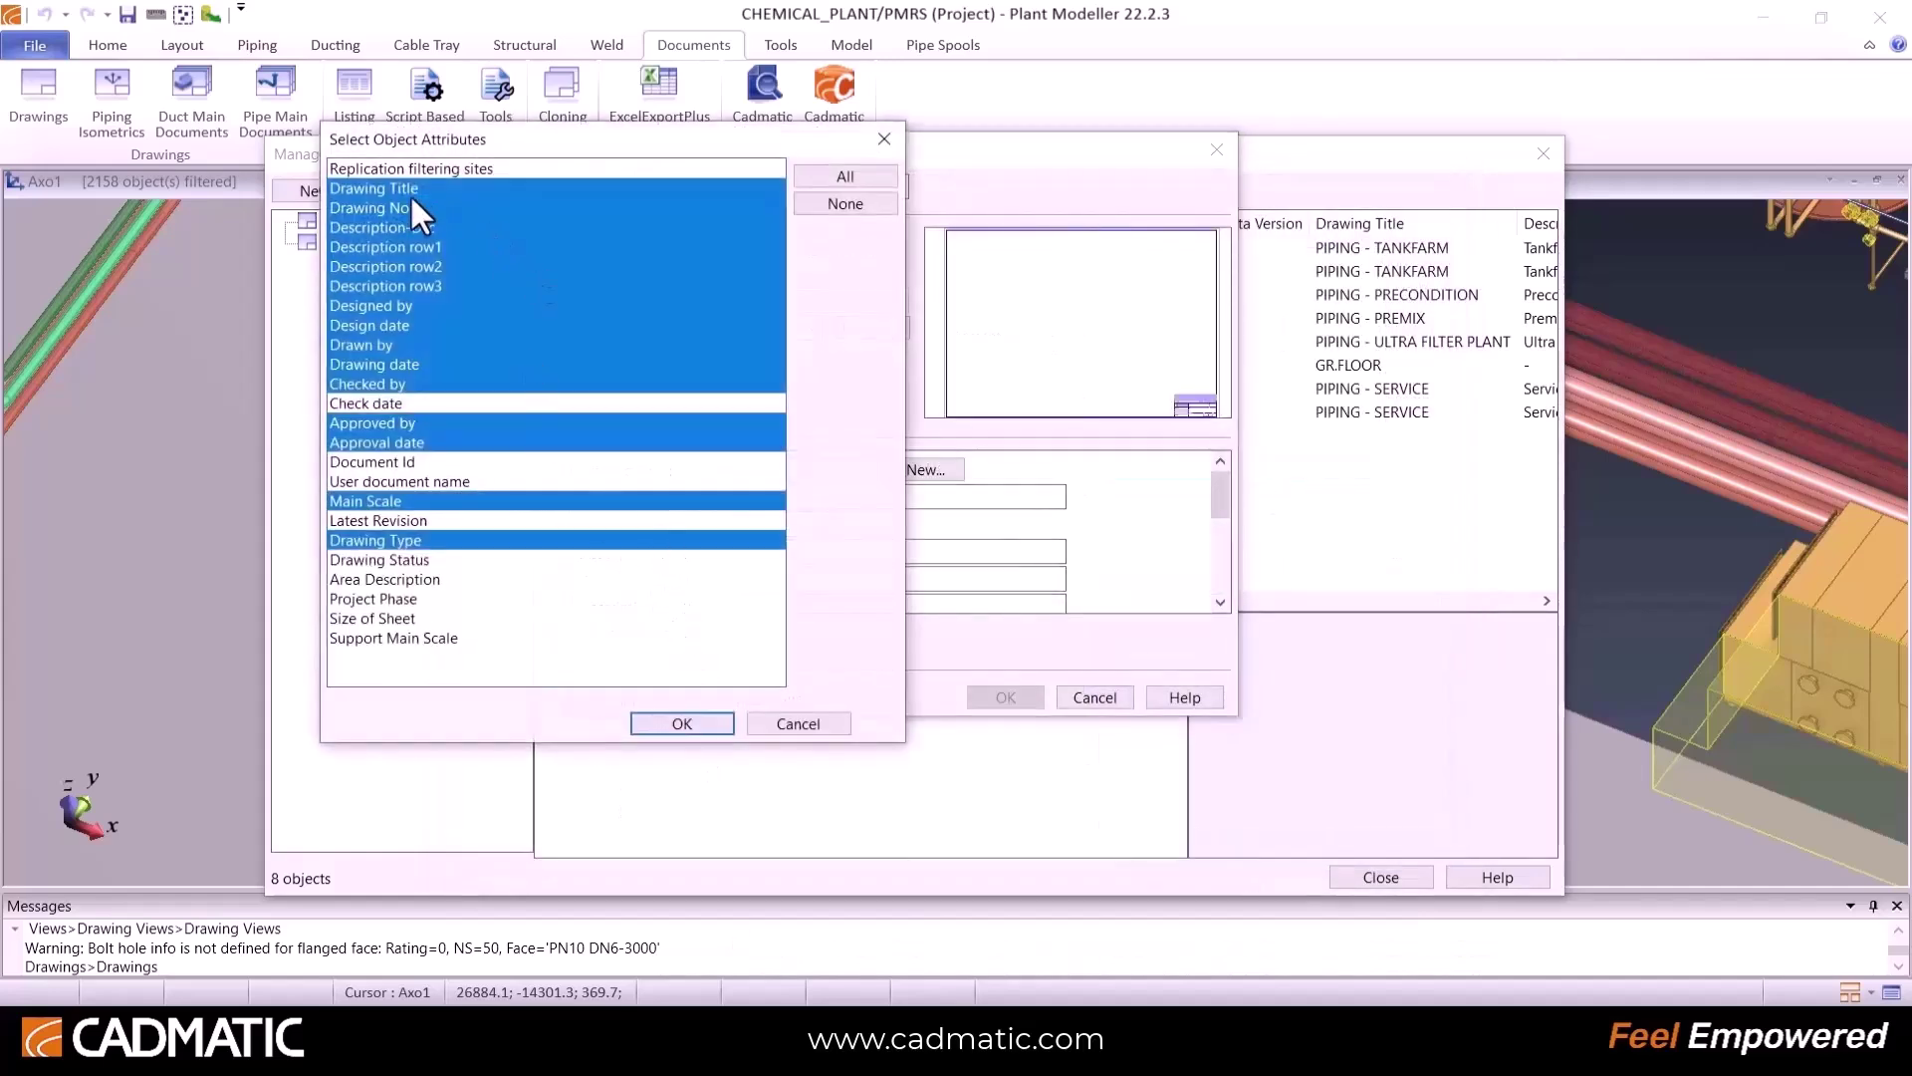
{"action": "left_click", "coordinate": [682, 724]}
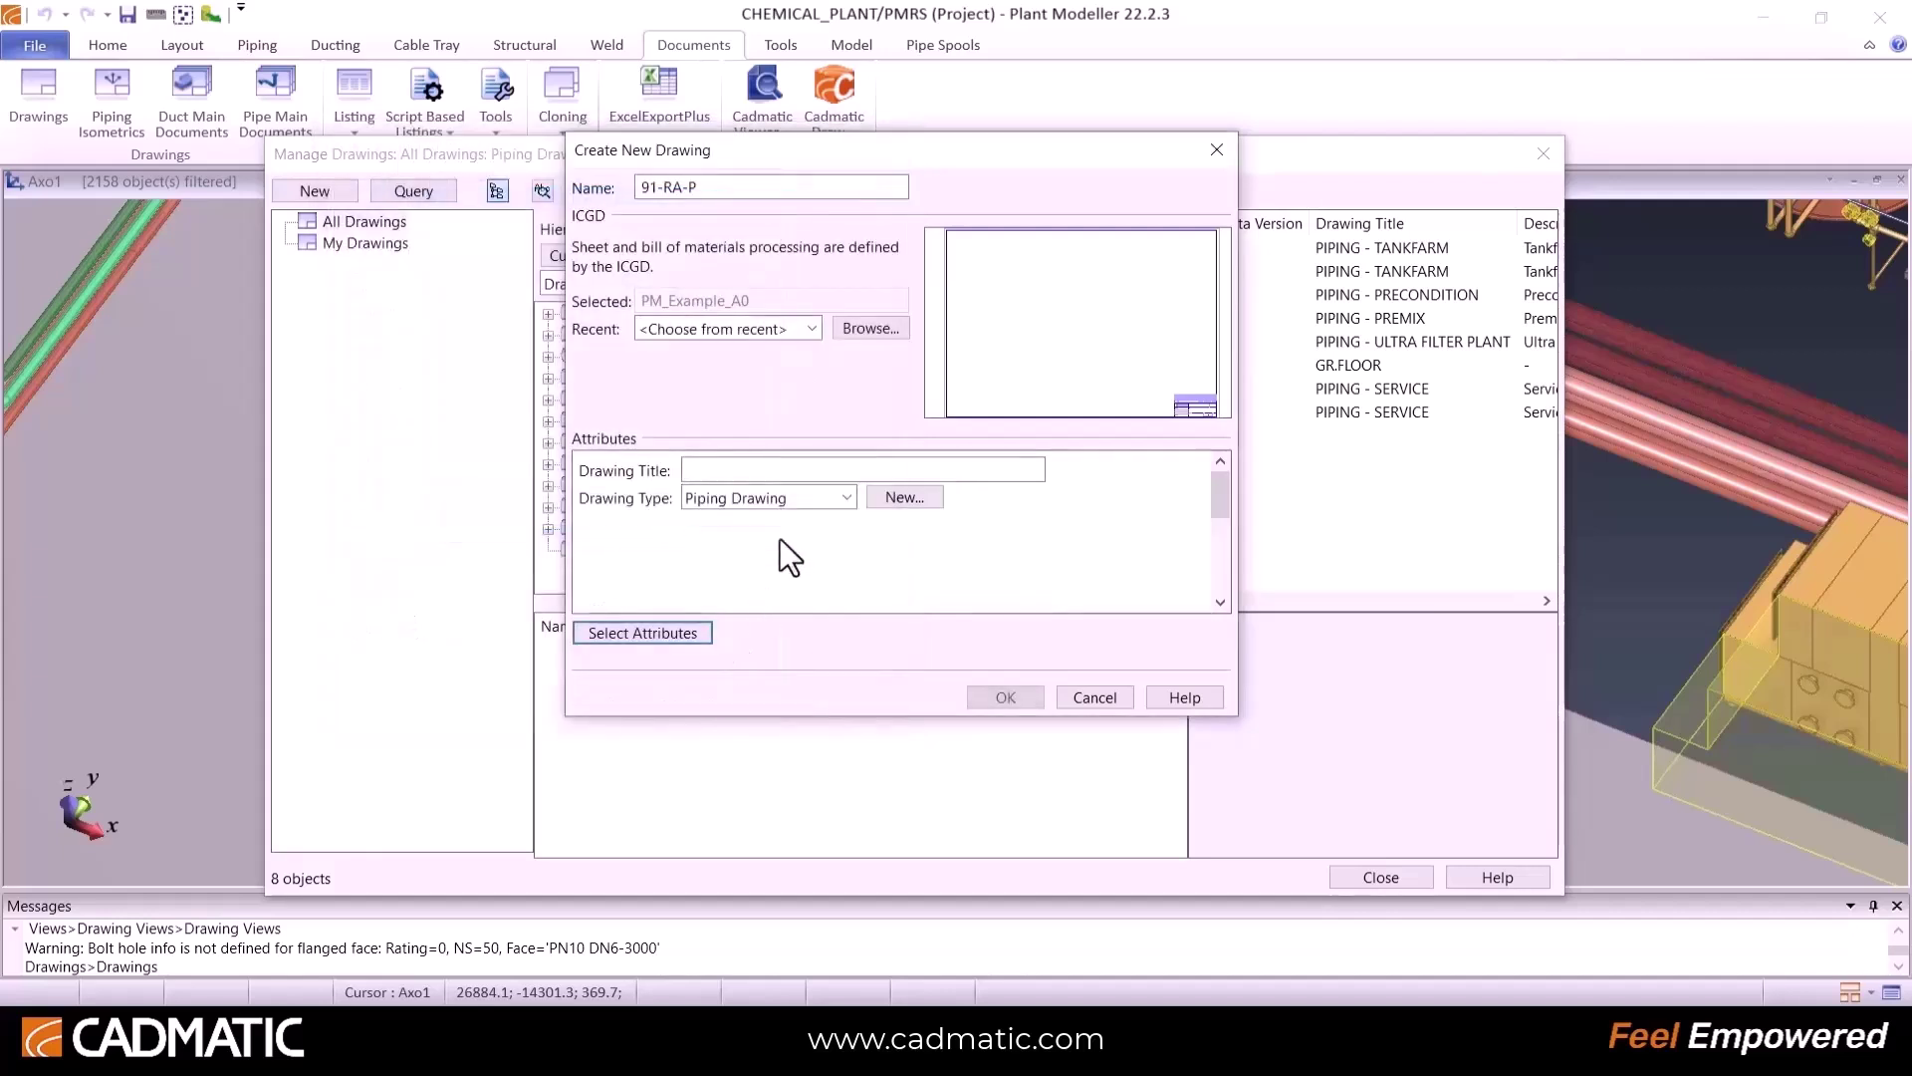
{"action": "left_click", "coordinate": [801, 470]}
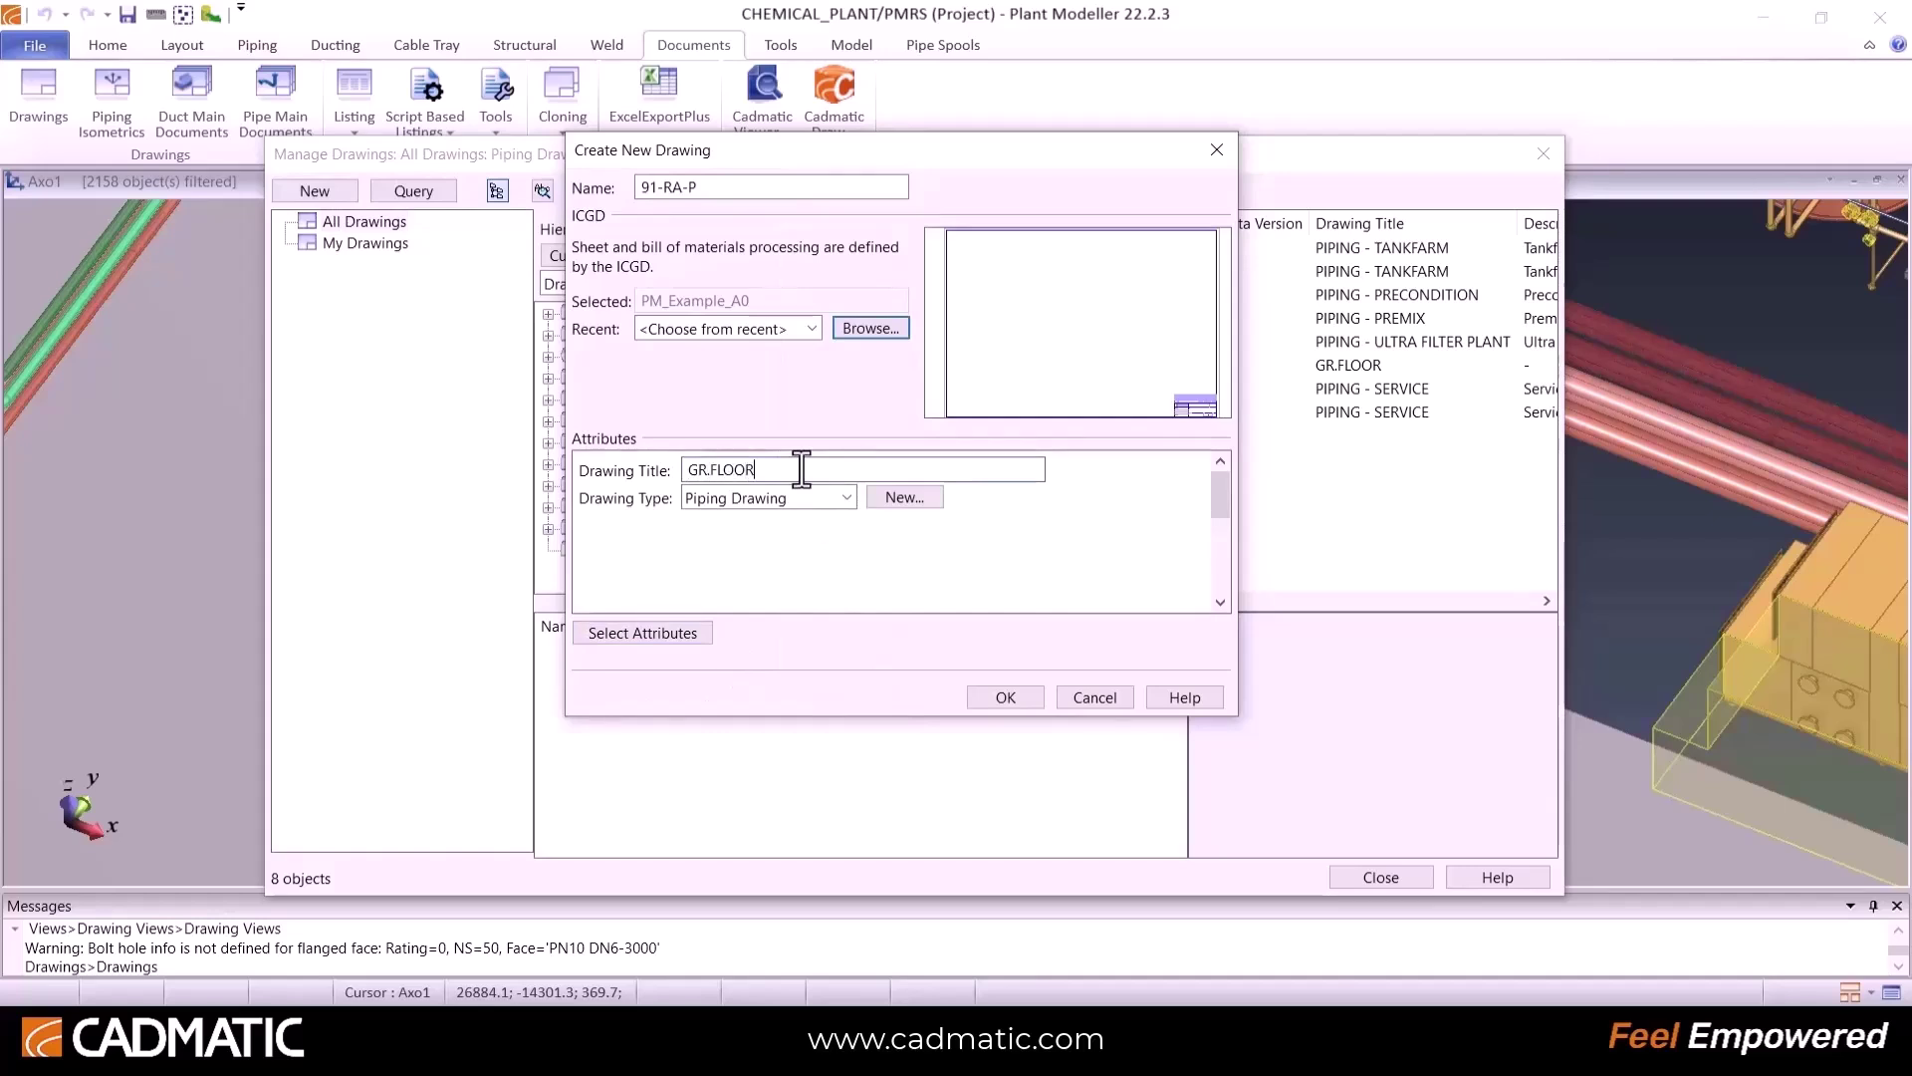
{"action": "left_click", "coordinate": [1008, 698]}
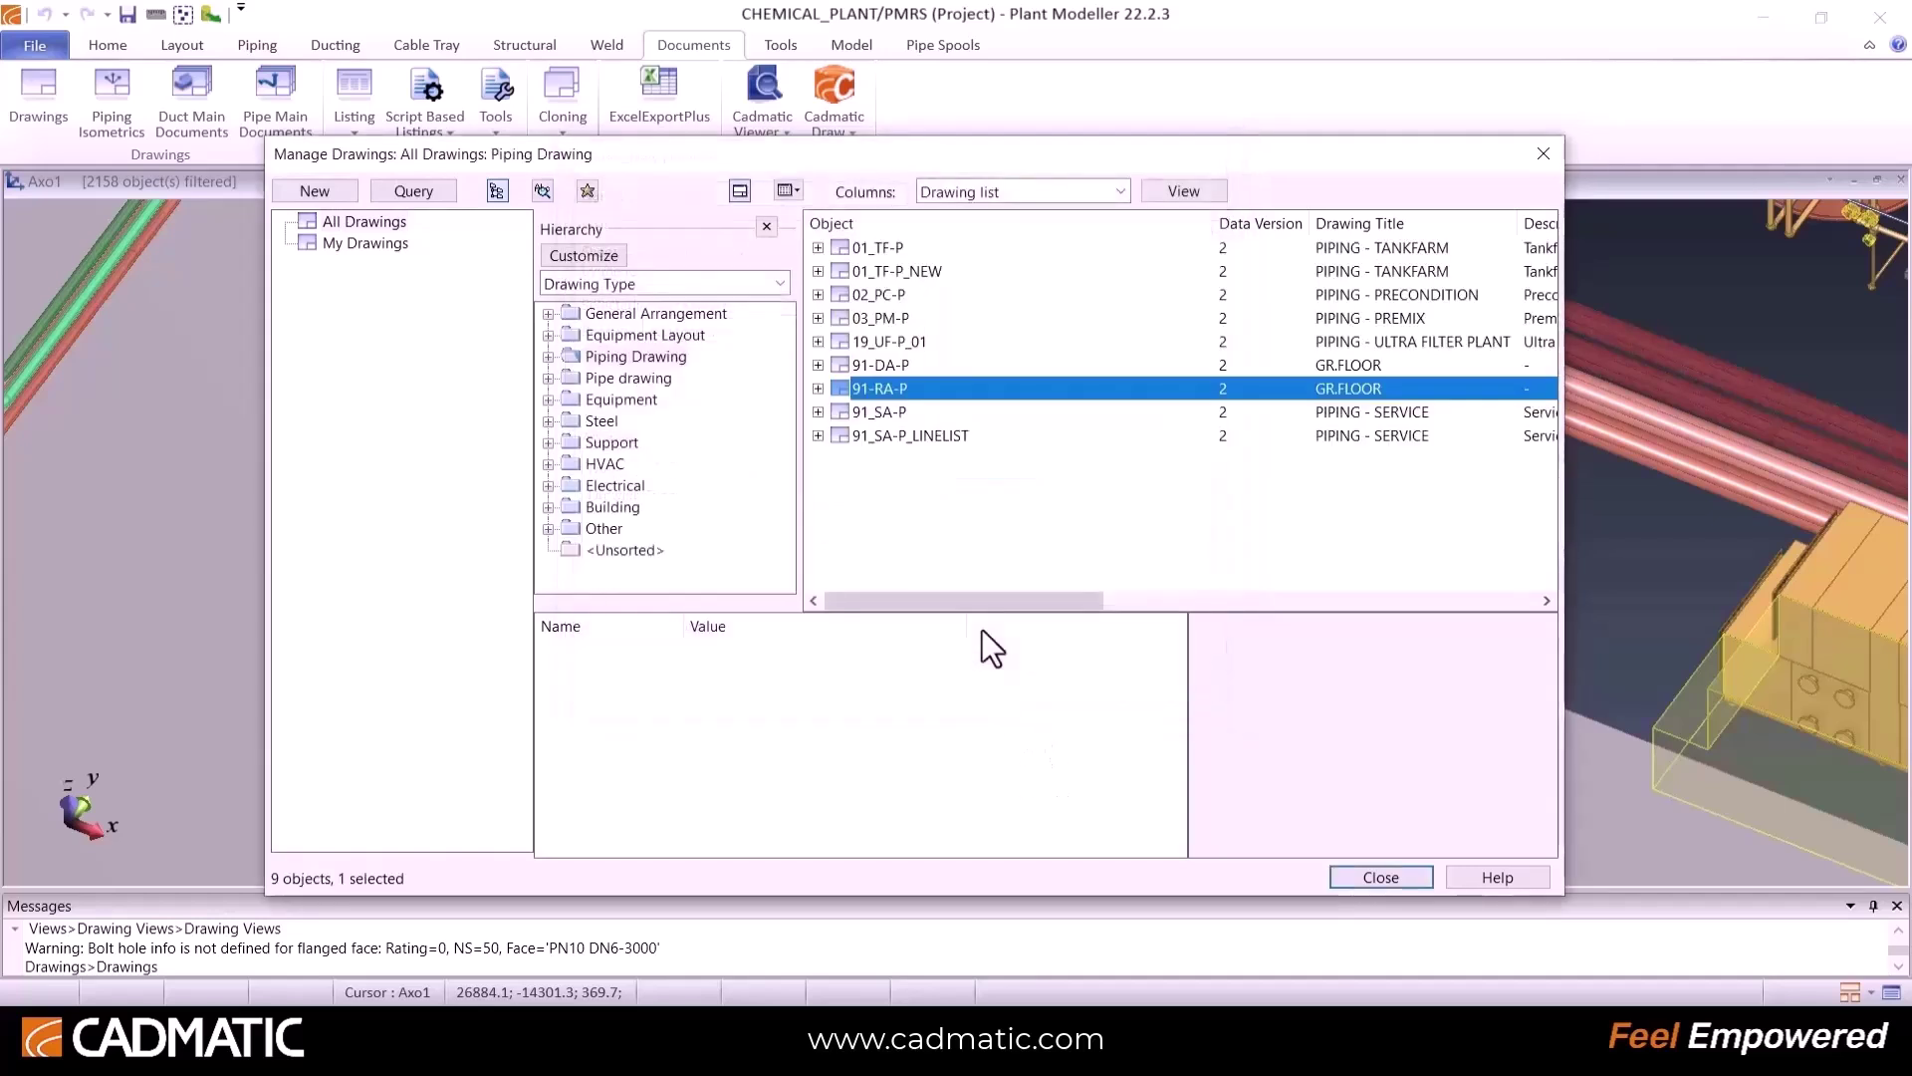
{"action": "right_click", "coordinate": [911, 390]}
Step: Open 91-RA-P and create the default Top, Front and Axo1 drawing views
{"action": "left_click", "coordinate": [1006, 404]}
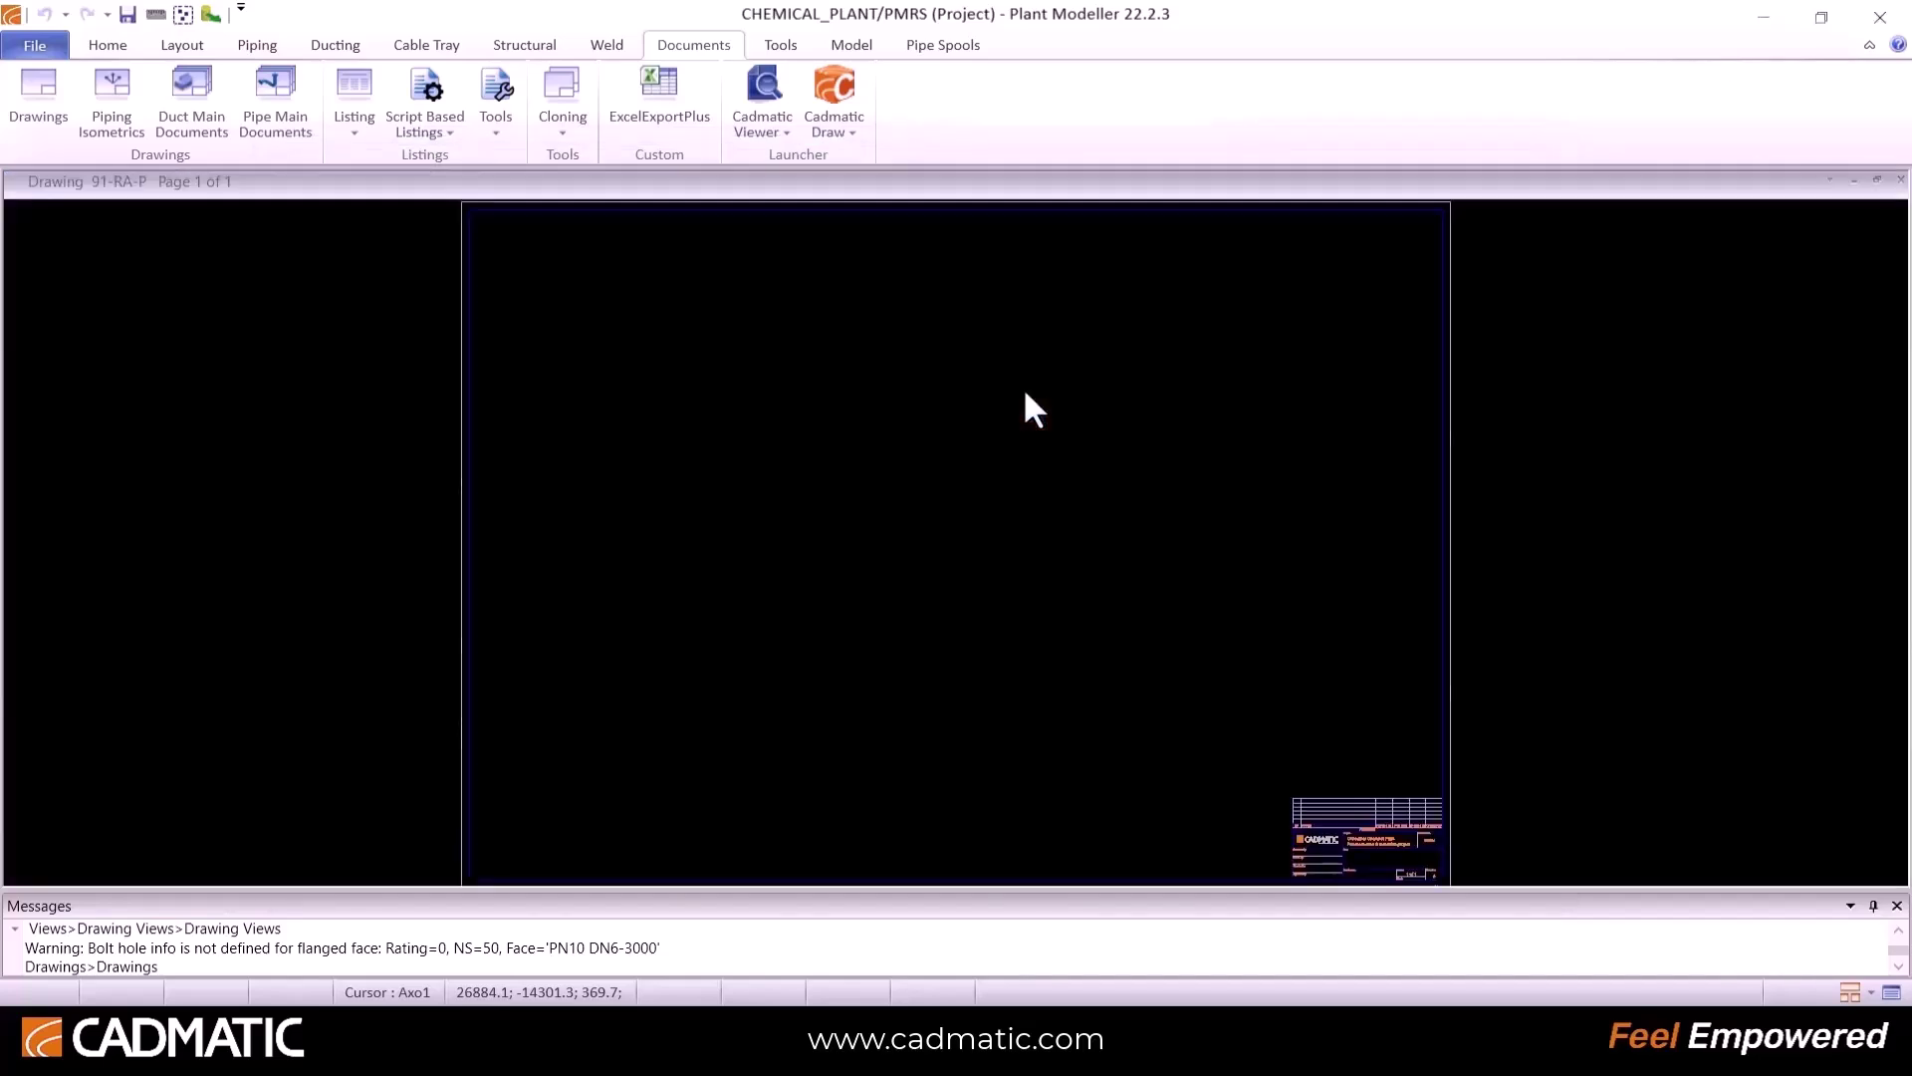
{"action": "left_click", "coordinate": [492, 117]}
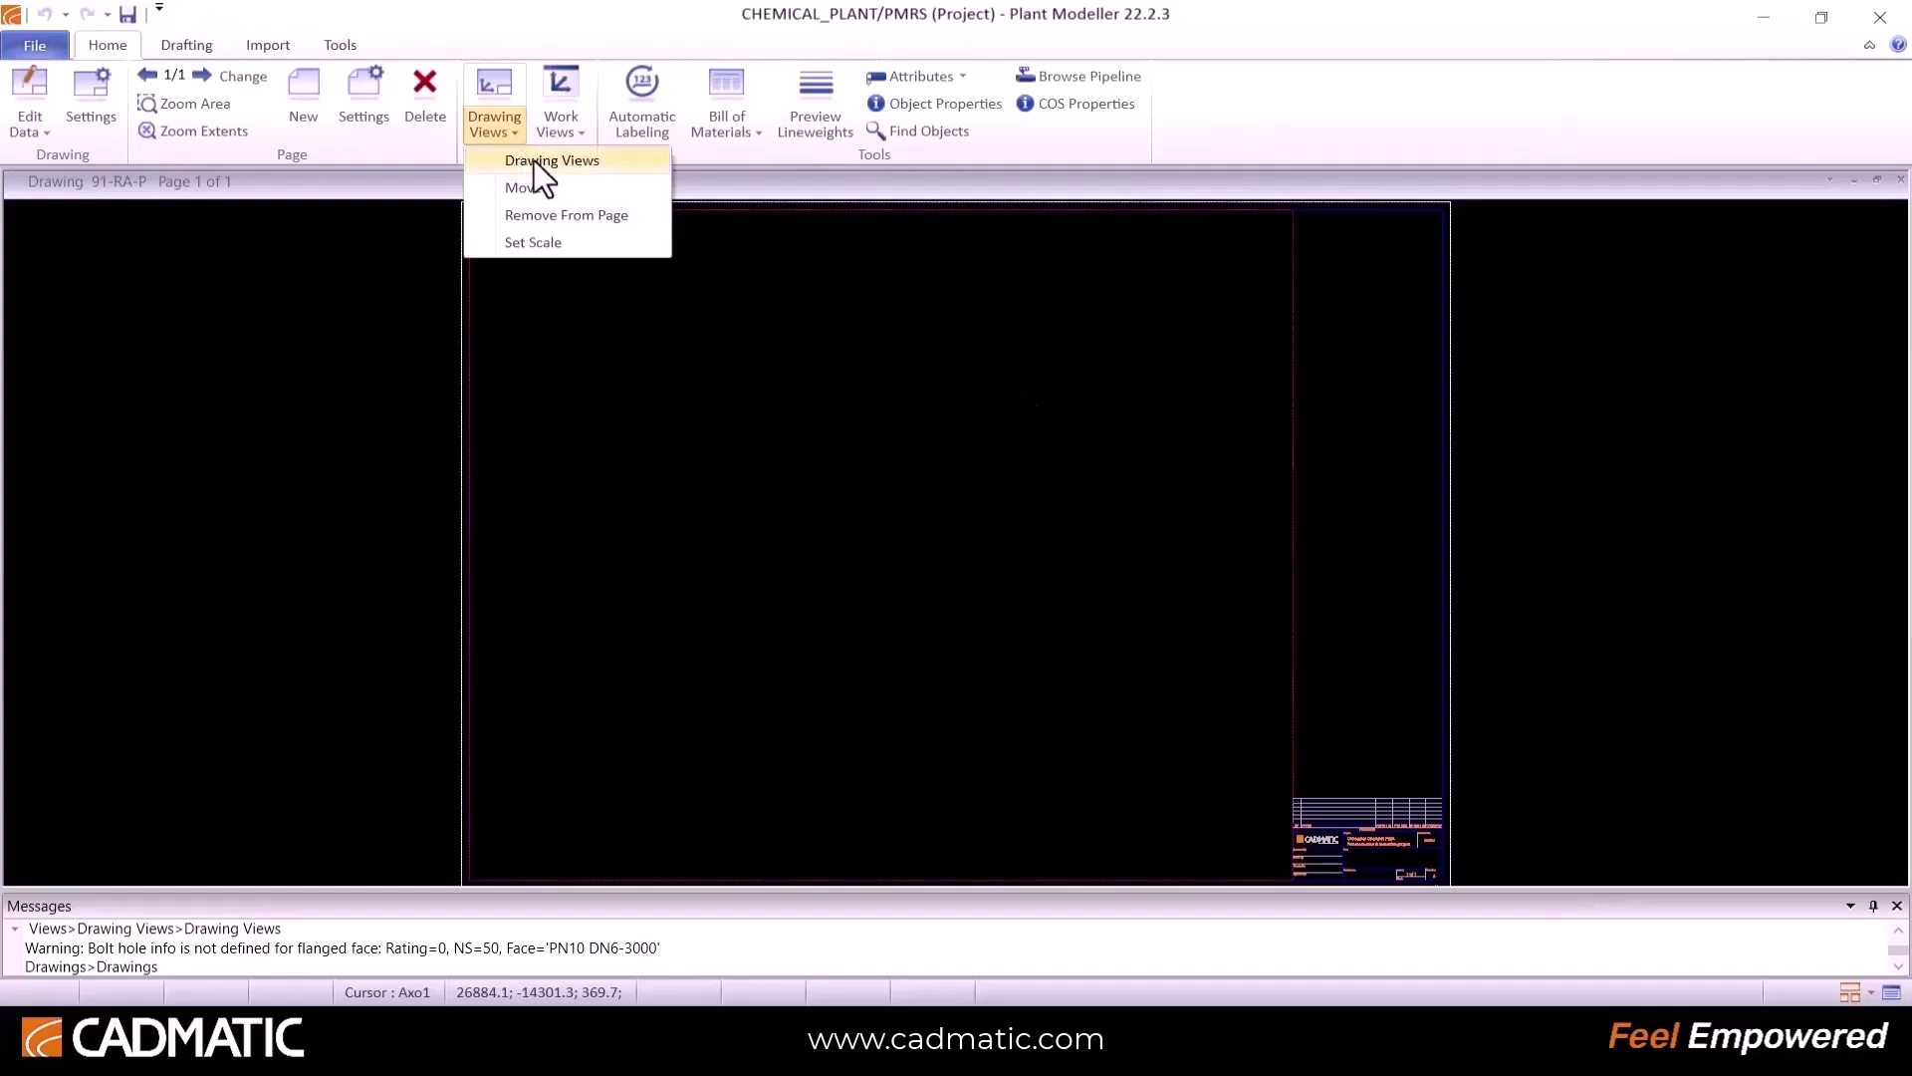
{"action": "left_click", "coordinate": [534, 161]}
{"action": "left_click", "coordinate": [1285, 309]}
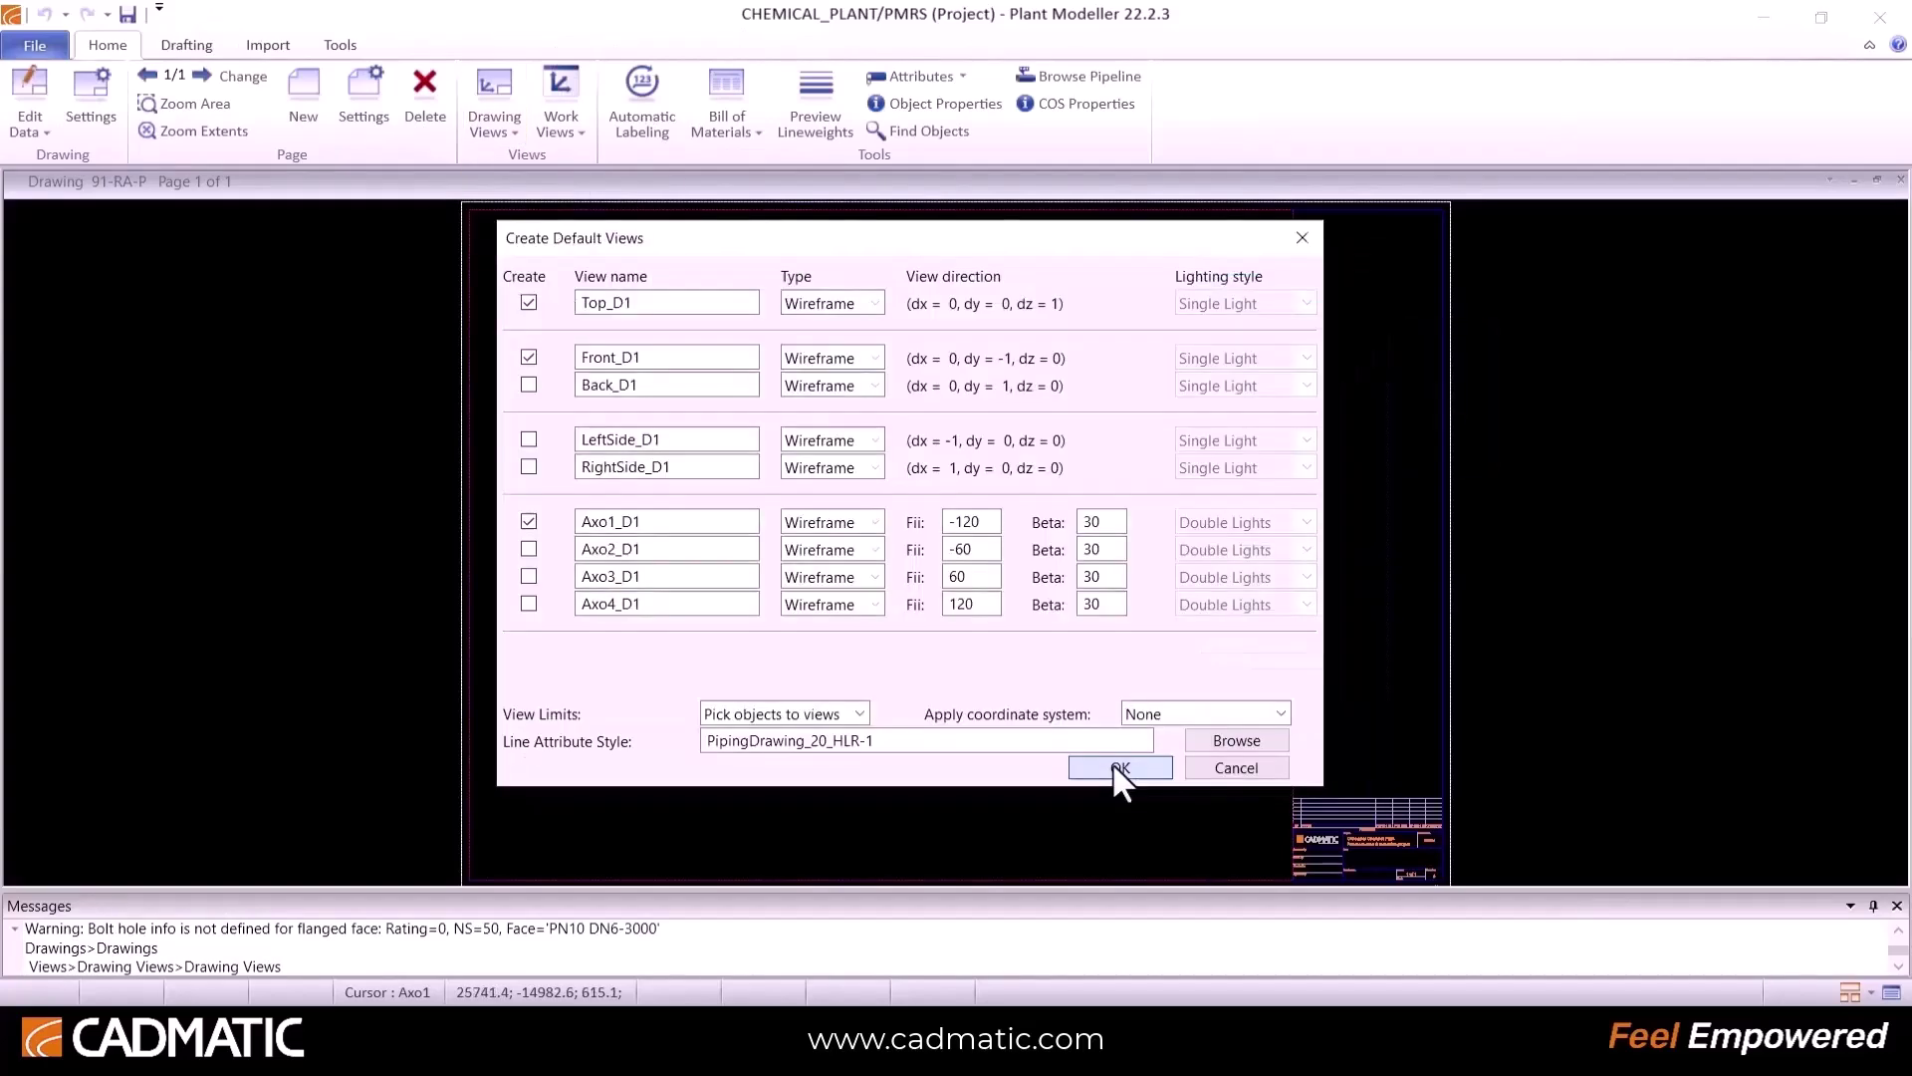
{"action": "left_click", "coordinate": [1115, 767]}
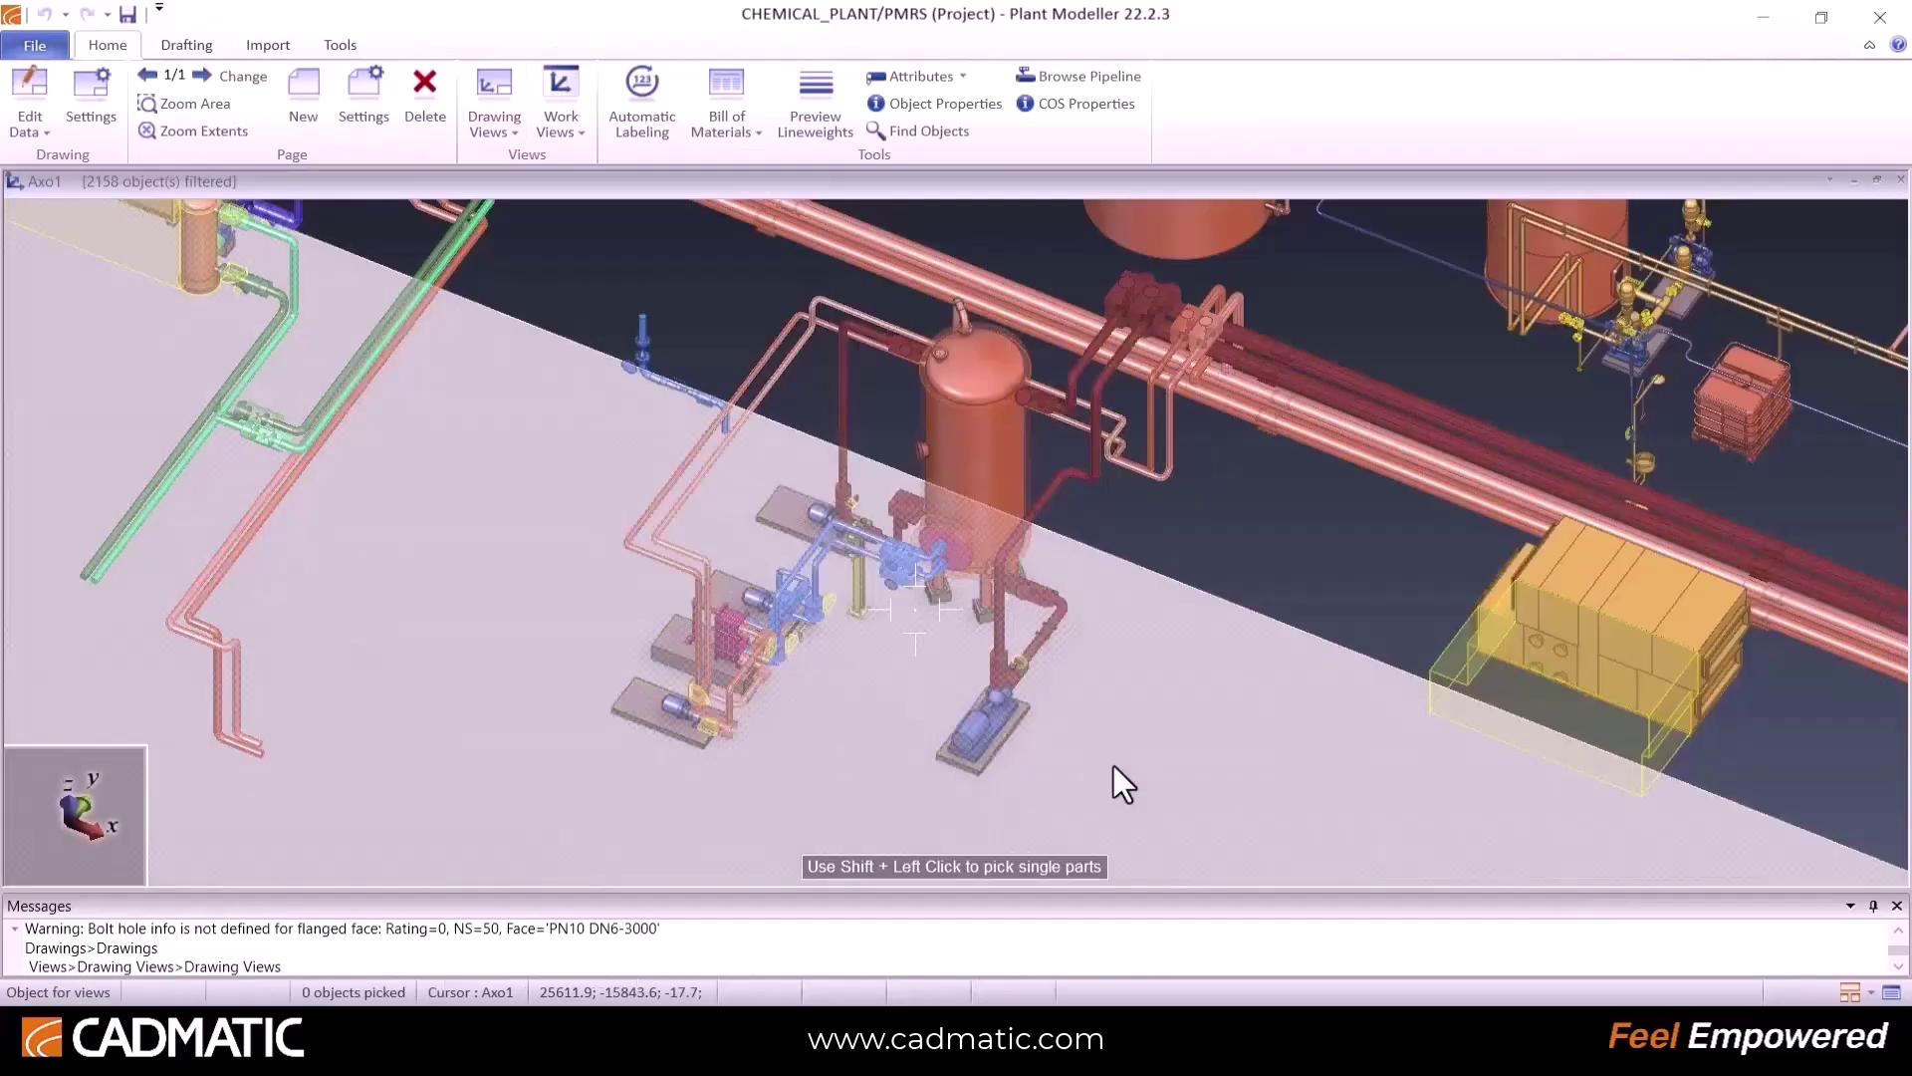
Step: Pick the model objects for the views using the DemoAreaPiping project query
{"action": "right_click", "coordinate": [912, 626]}
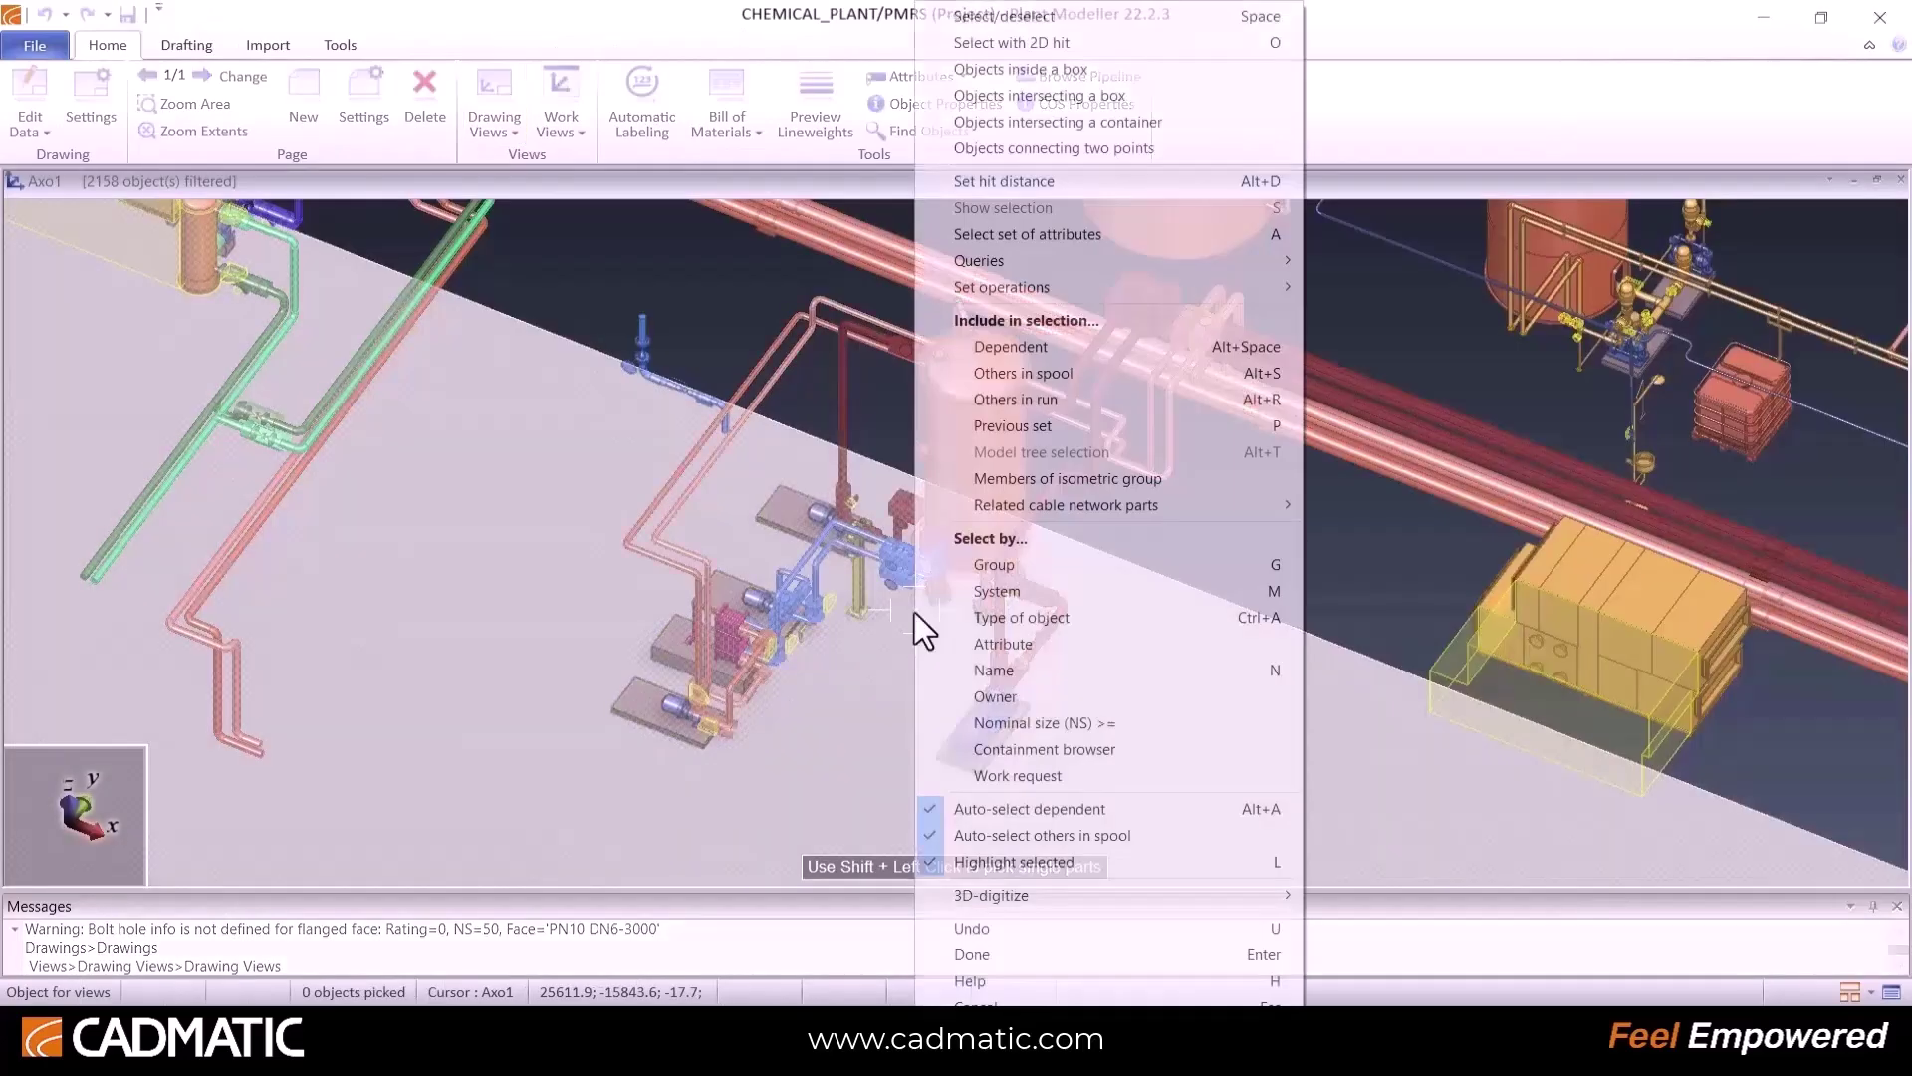
{"action": "mouse_move", "coordinate": [1208, 262]}
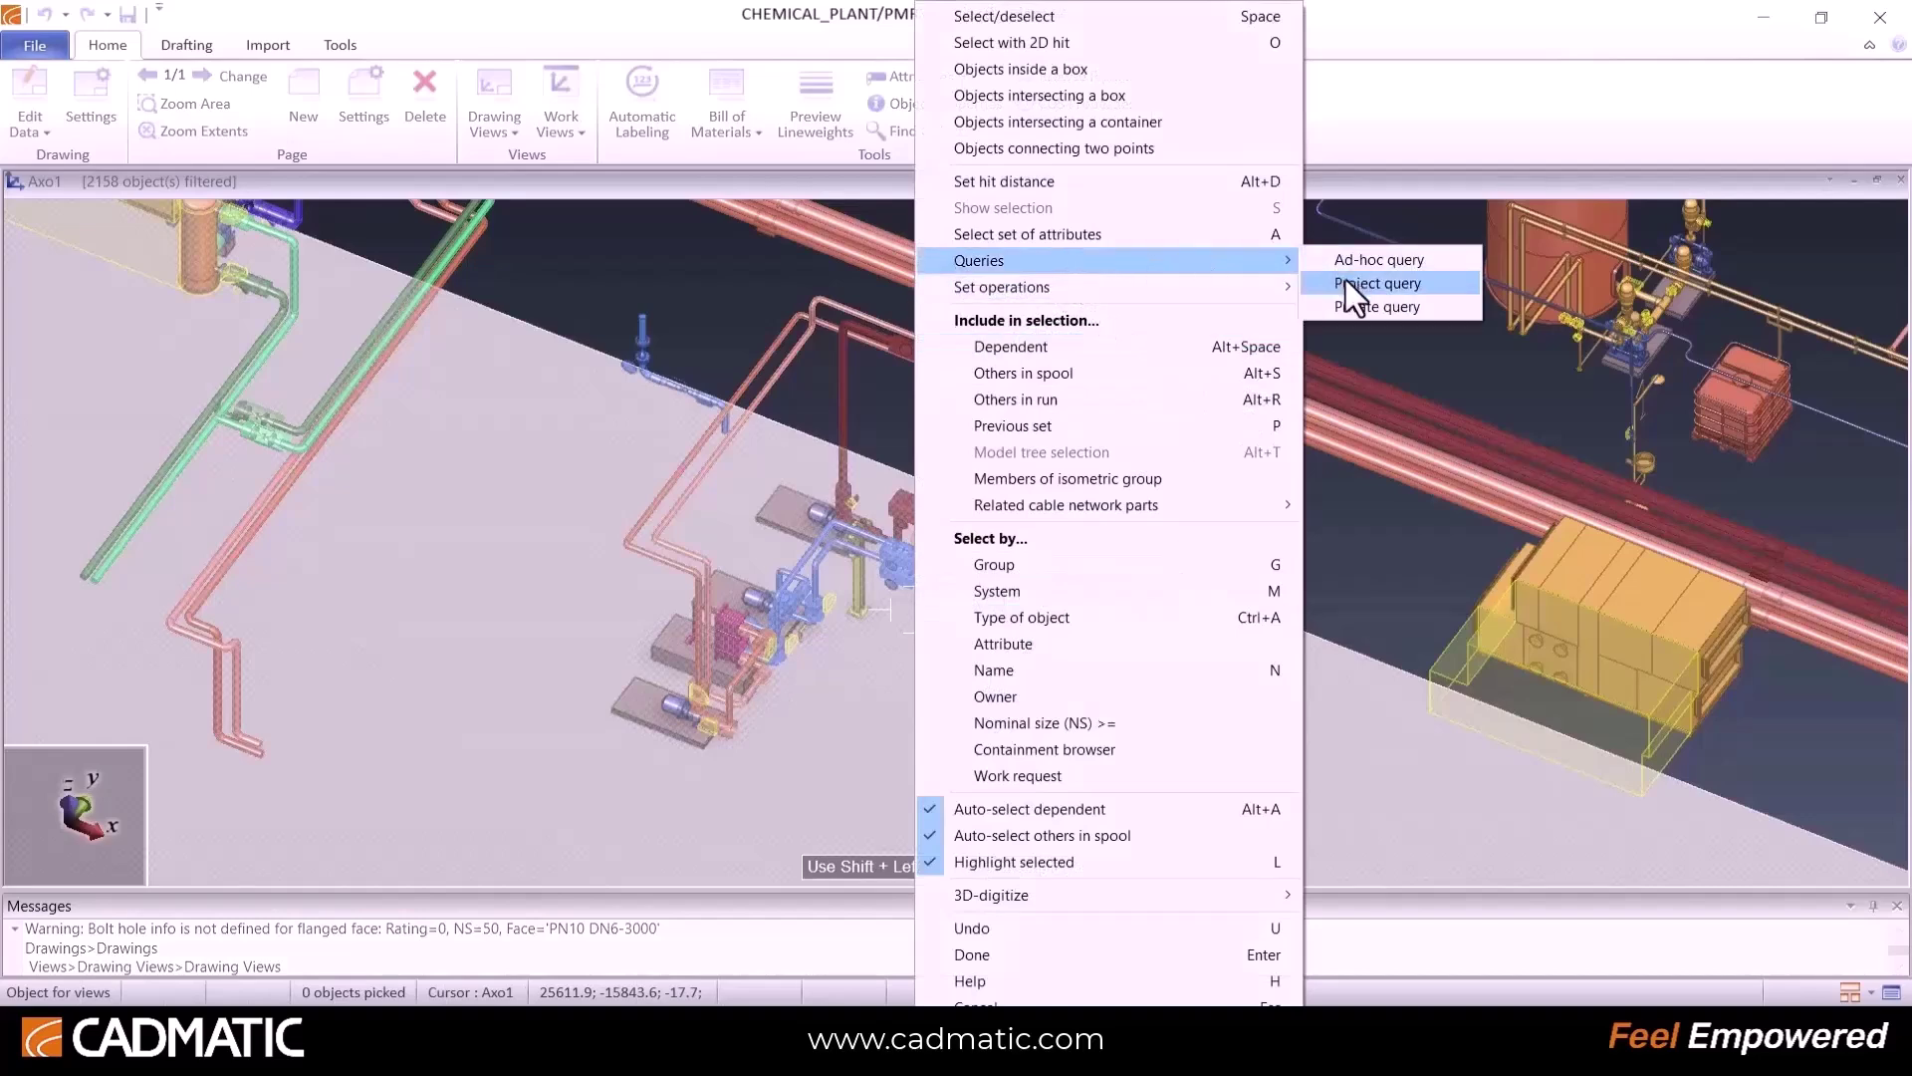
{"action": "left_click", "coordinate": [1357, 291]}
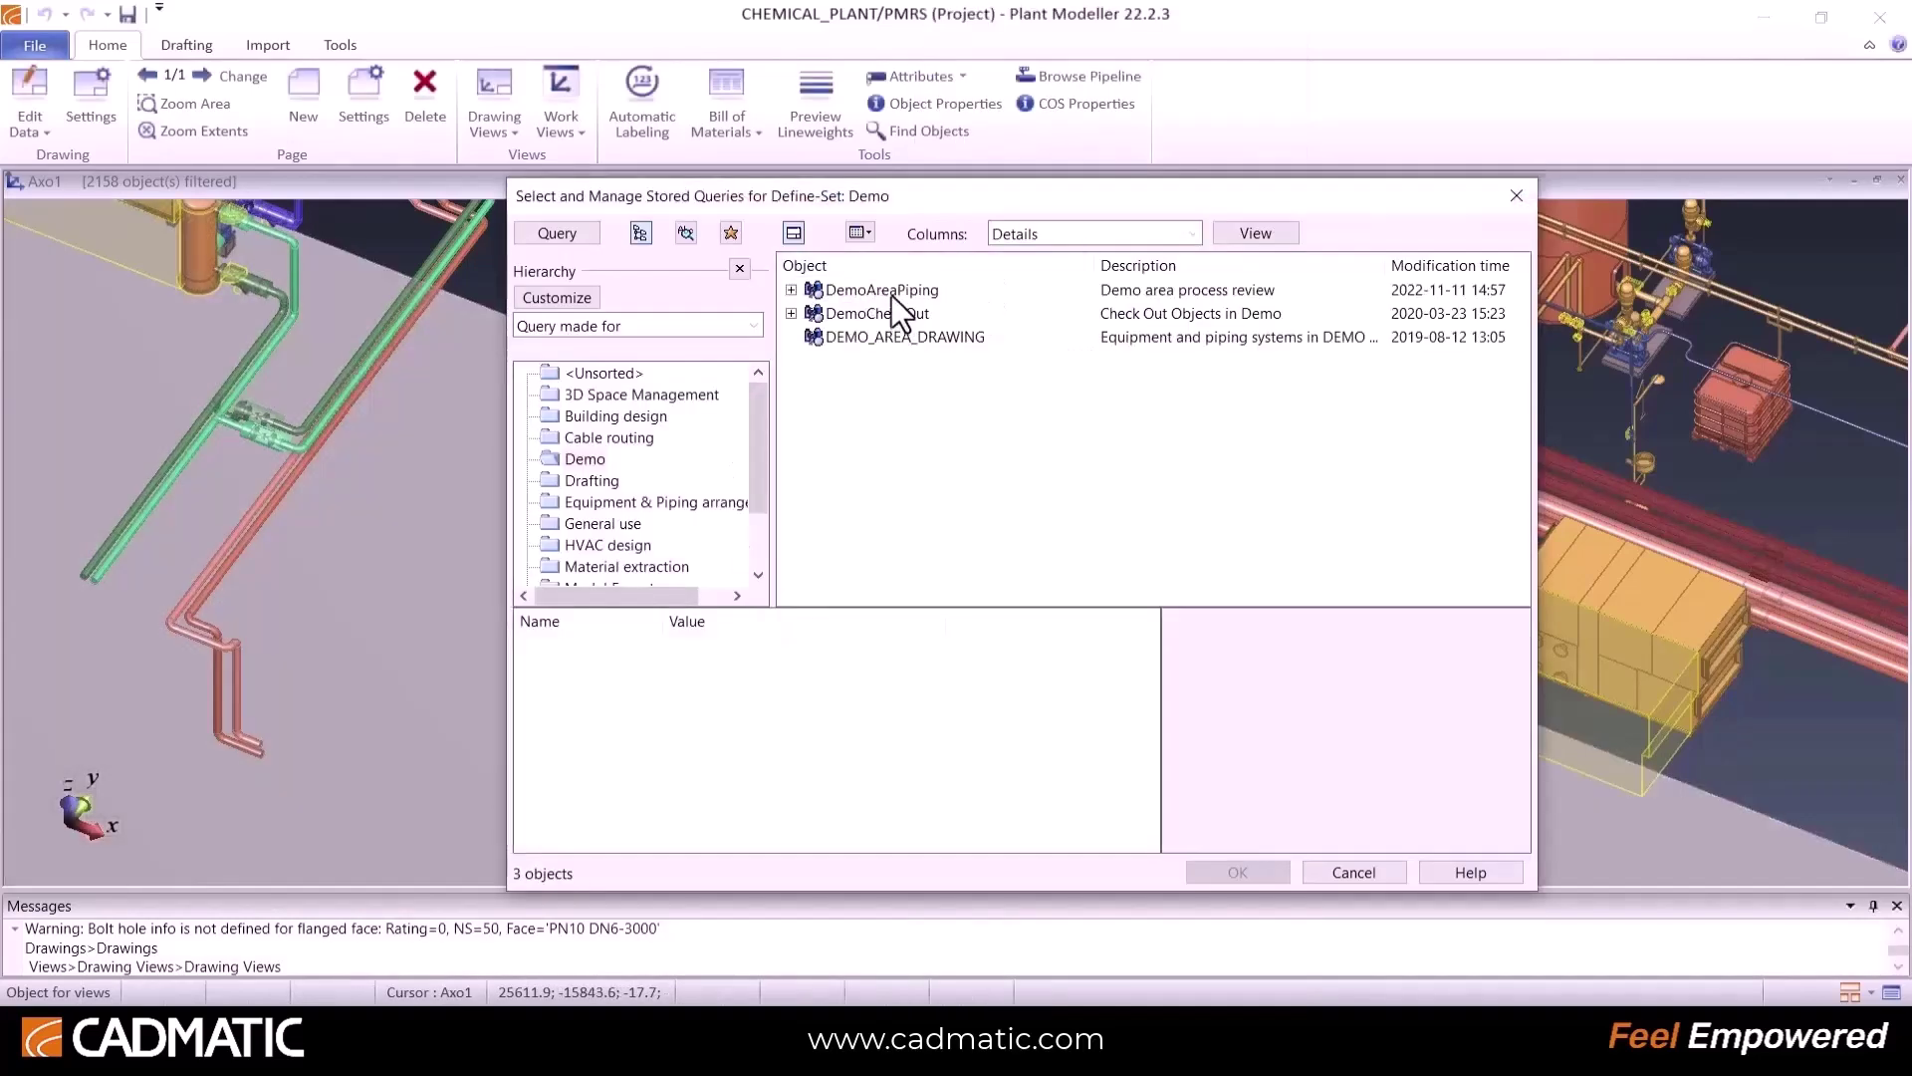
{"action": "left_click", "coordinate": [891, 293]}
{"action": "left_click", "coordinate": [1236, 872]}
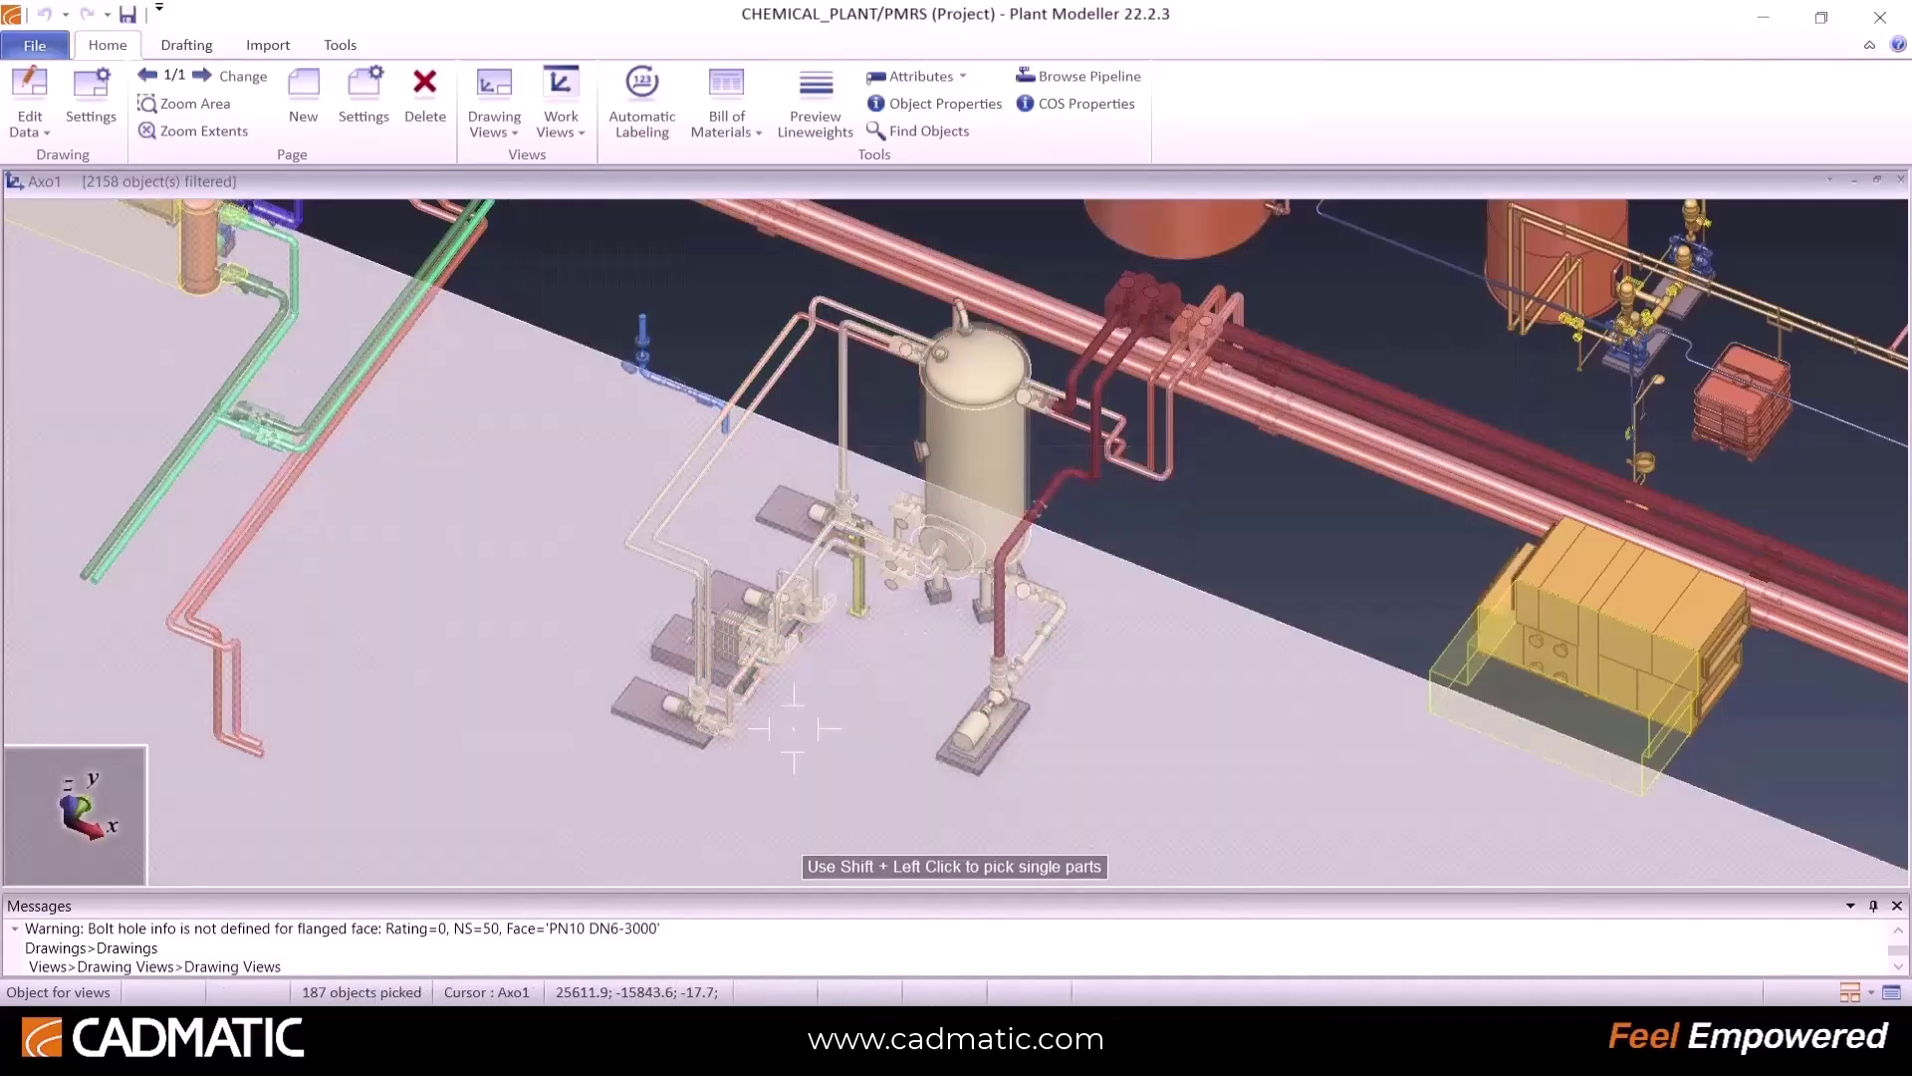
Step: Box-select objects around the pumps and vessel, then deselect the floor slab
{"action": "scroll", "coordinate": [797, 733], "scroll_direction": "up", "scroll_amount": 1}
{"action": "middle_click_drag", "start_coordinate": [965, 545], "coordinate": [955, 545]}
{"action": "scroll", "coordinate": [986, 496], "scroll_direction": "up", "scroll_amount": 2}
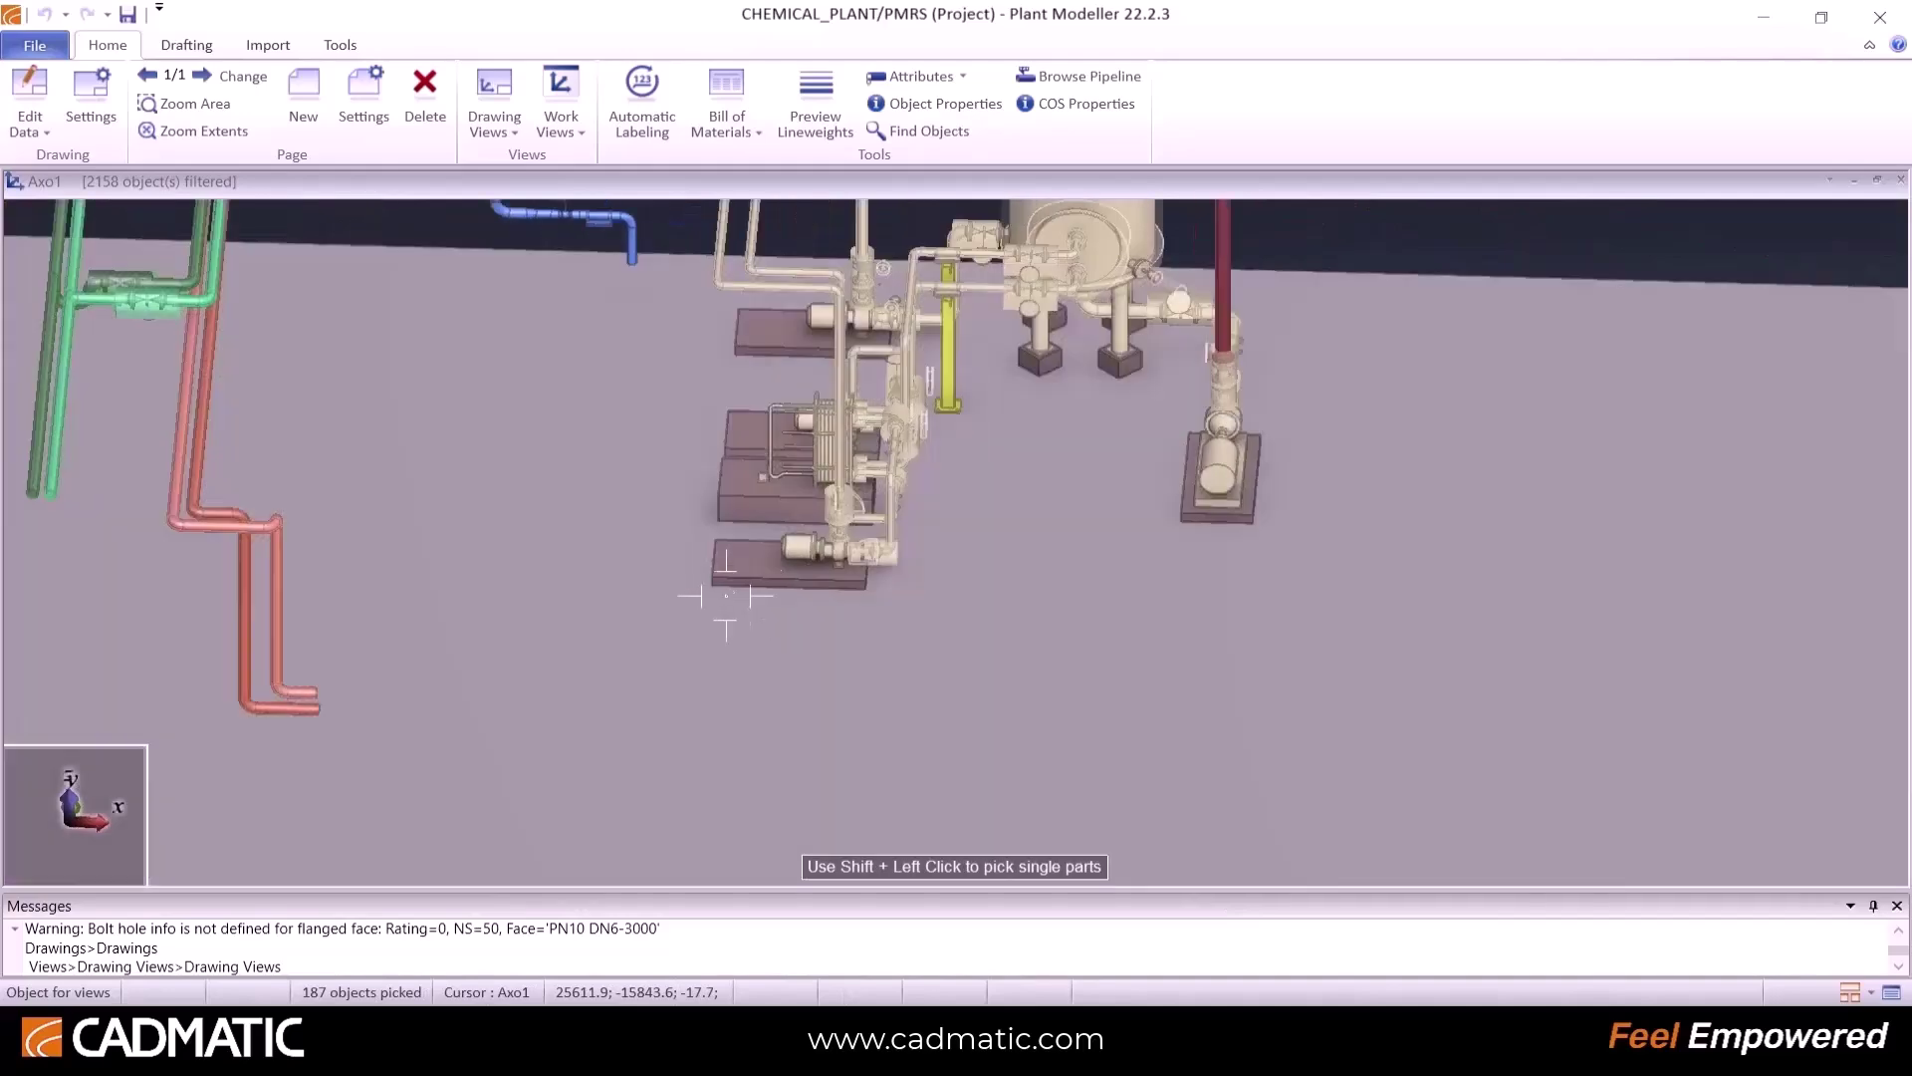
{"action": "scroll", "coordinate": [752, 577], "scroll_direction": "up", "scroll_amount": 1}
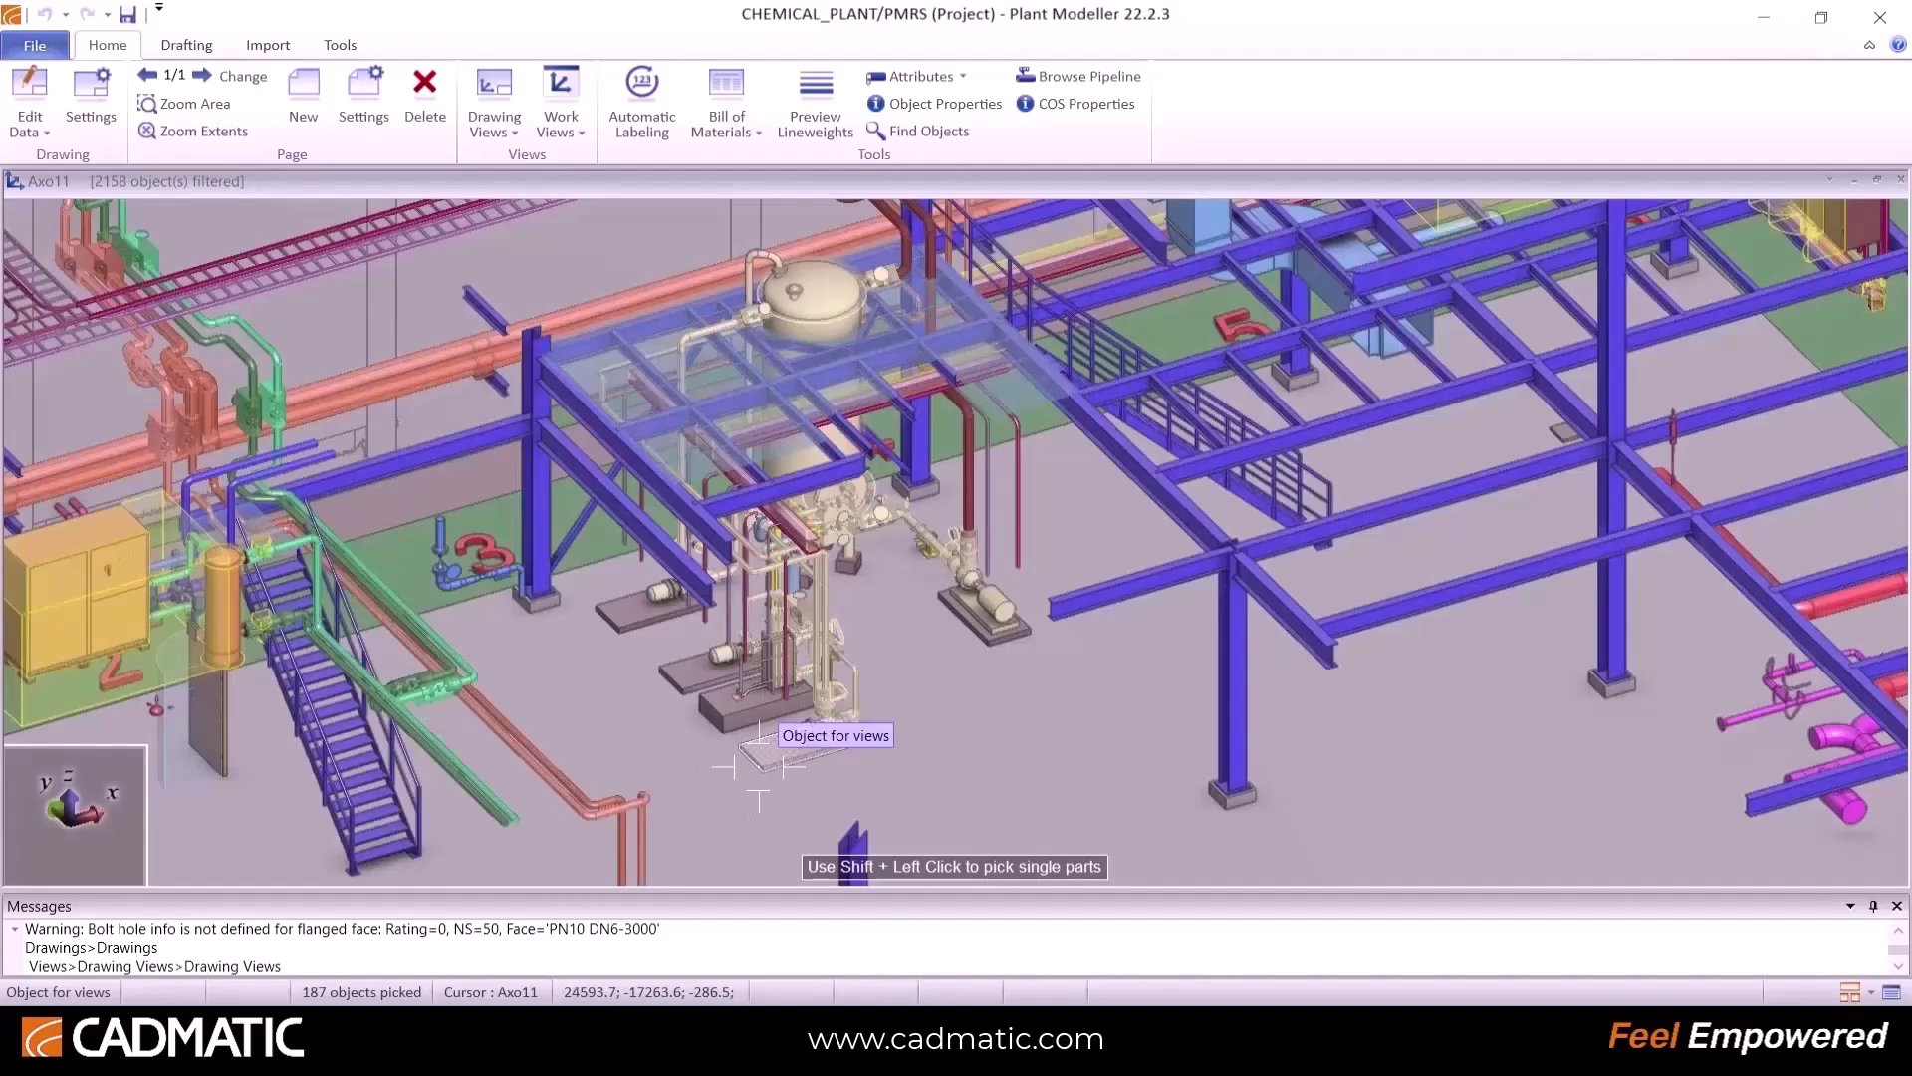
{"action": "right_click", "coordinate": [759, 767]}
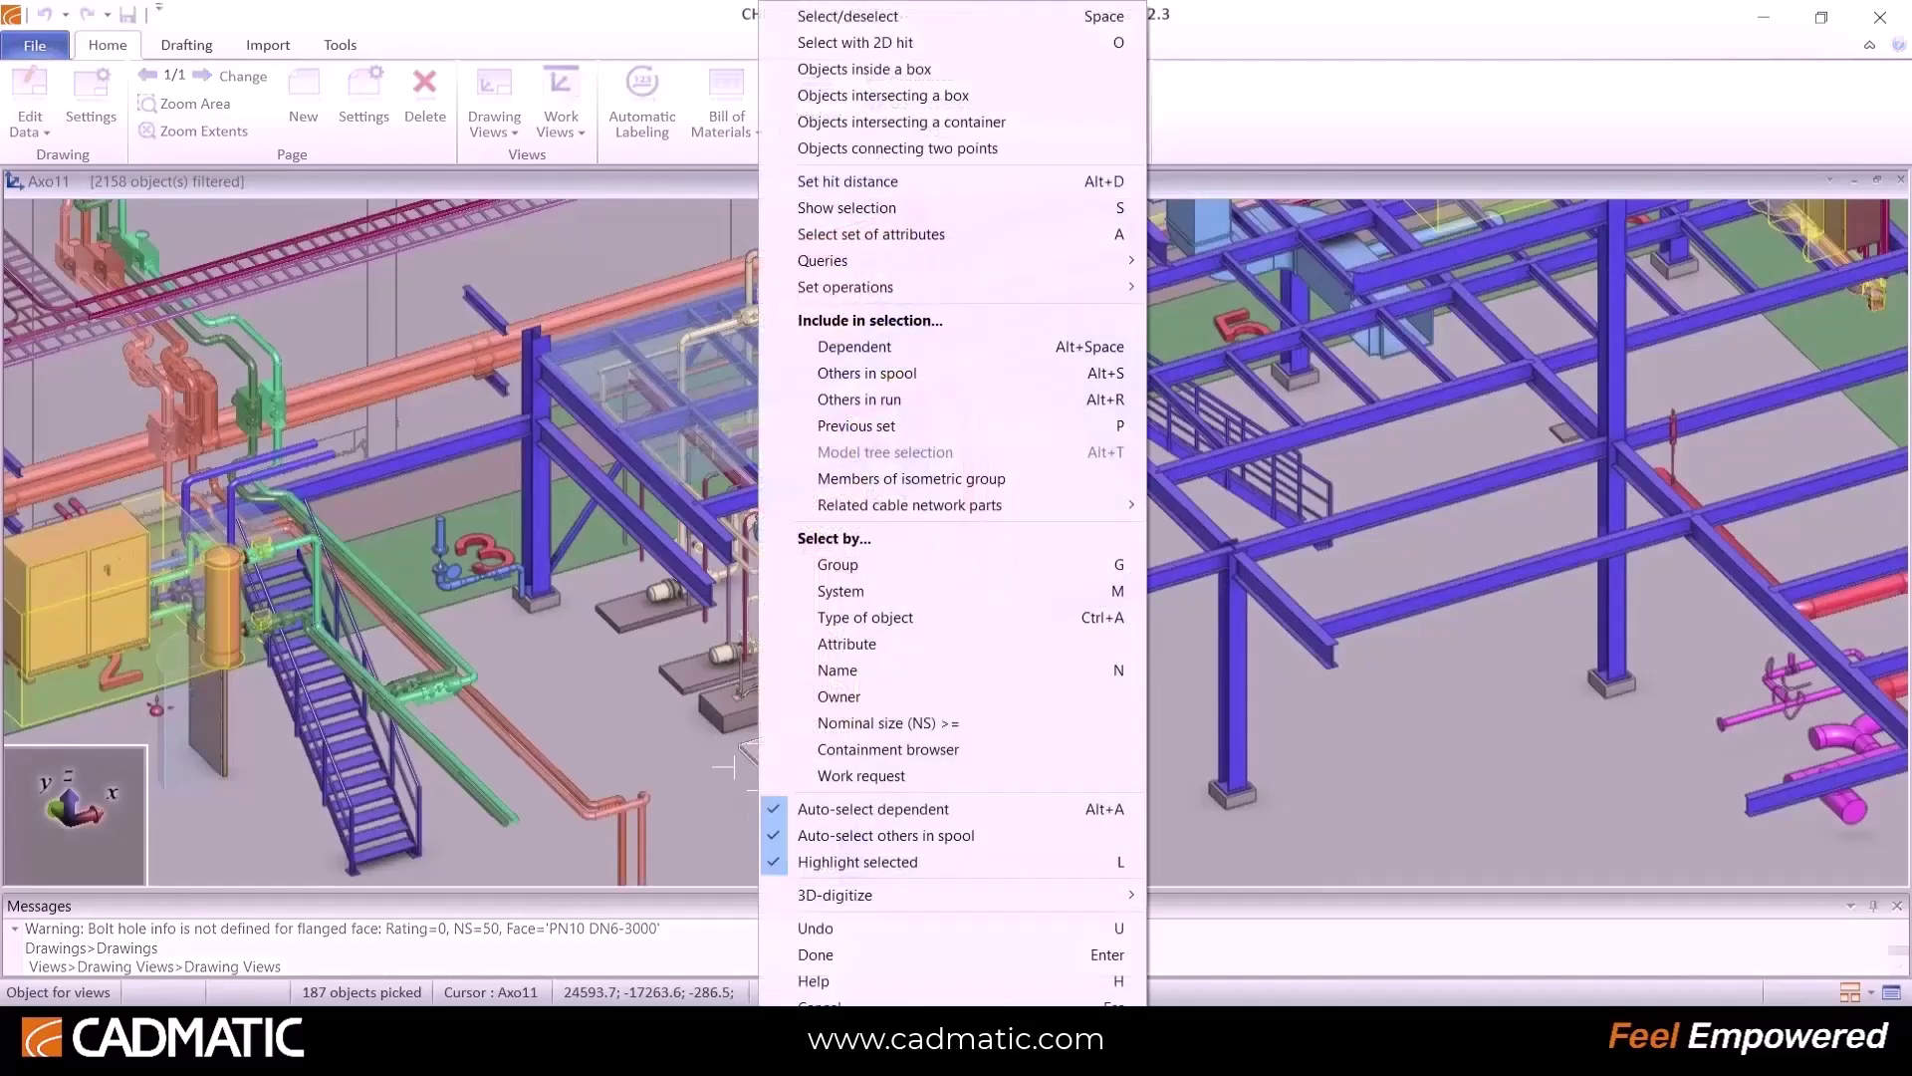
{"action": "left_click", "coordinate": [930, 95]}
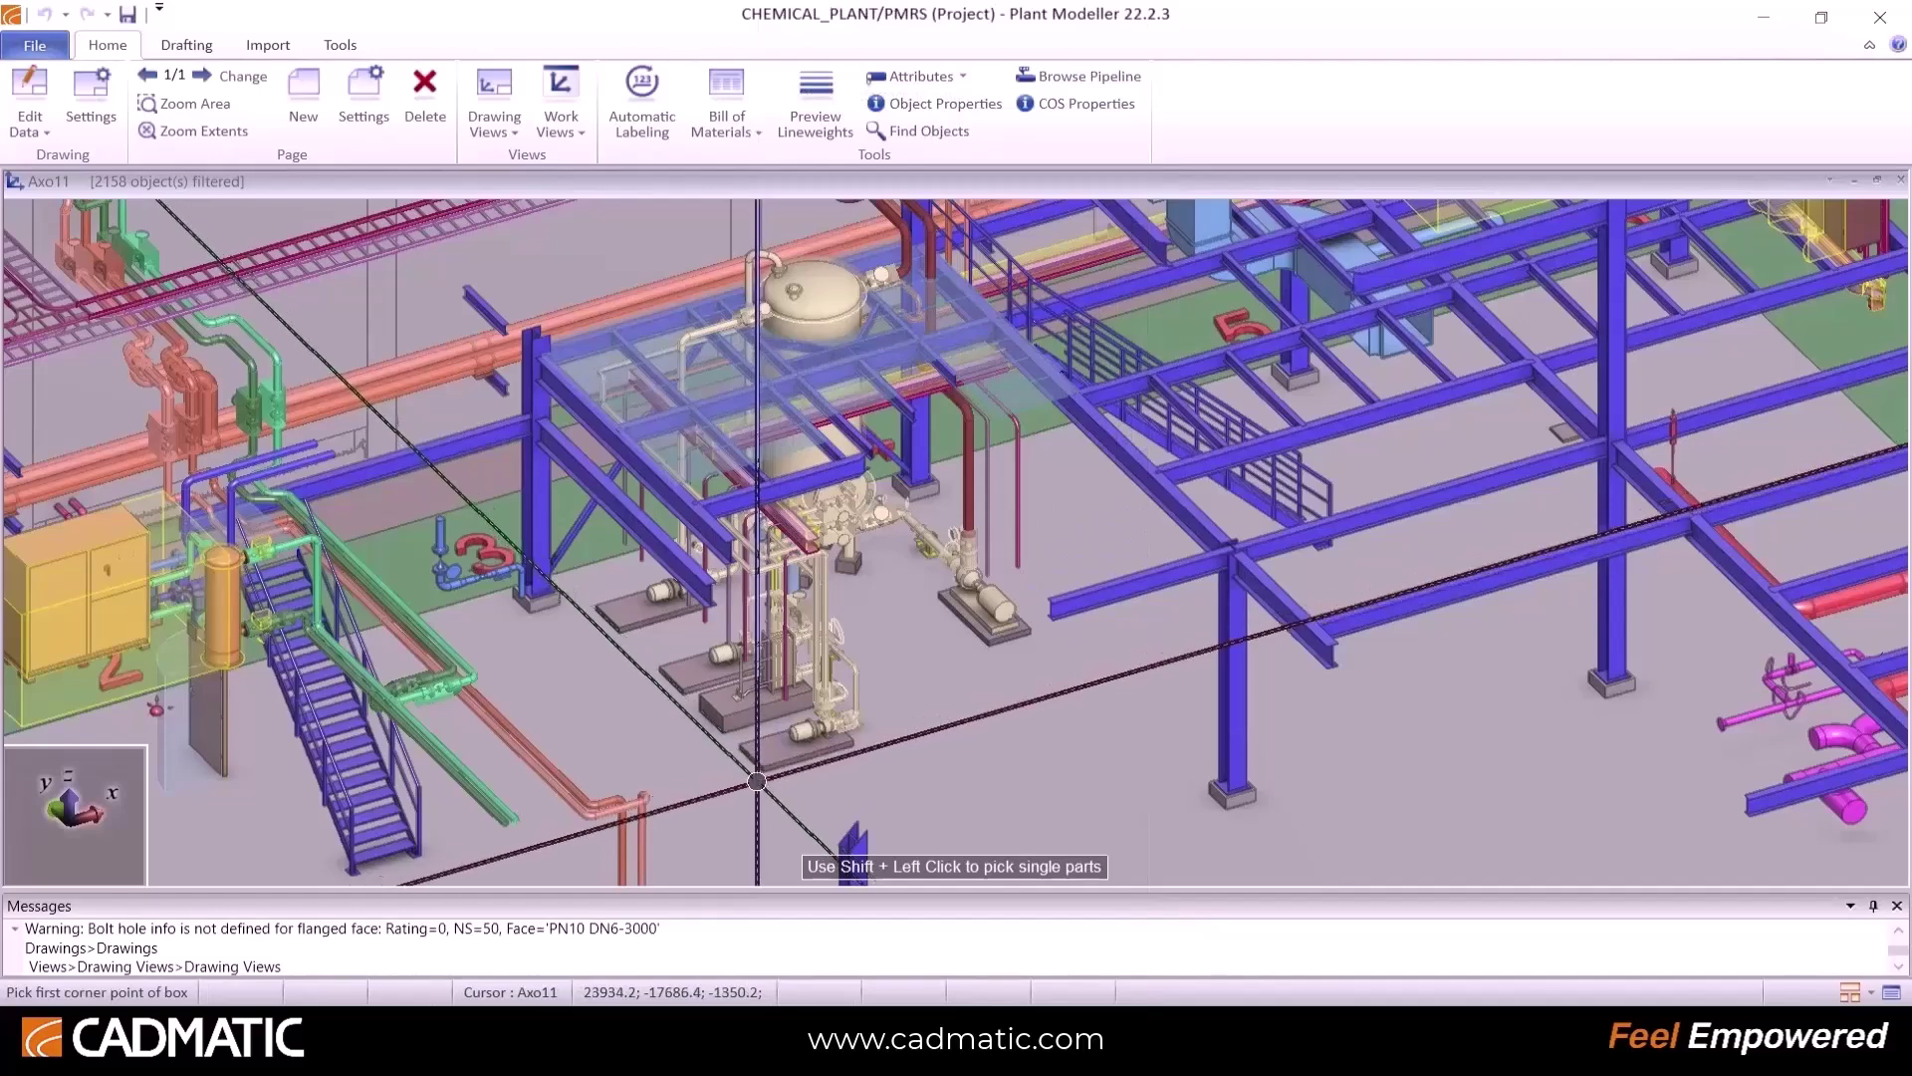
{"action": "left_click", "coordinate": [761, 772]}
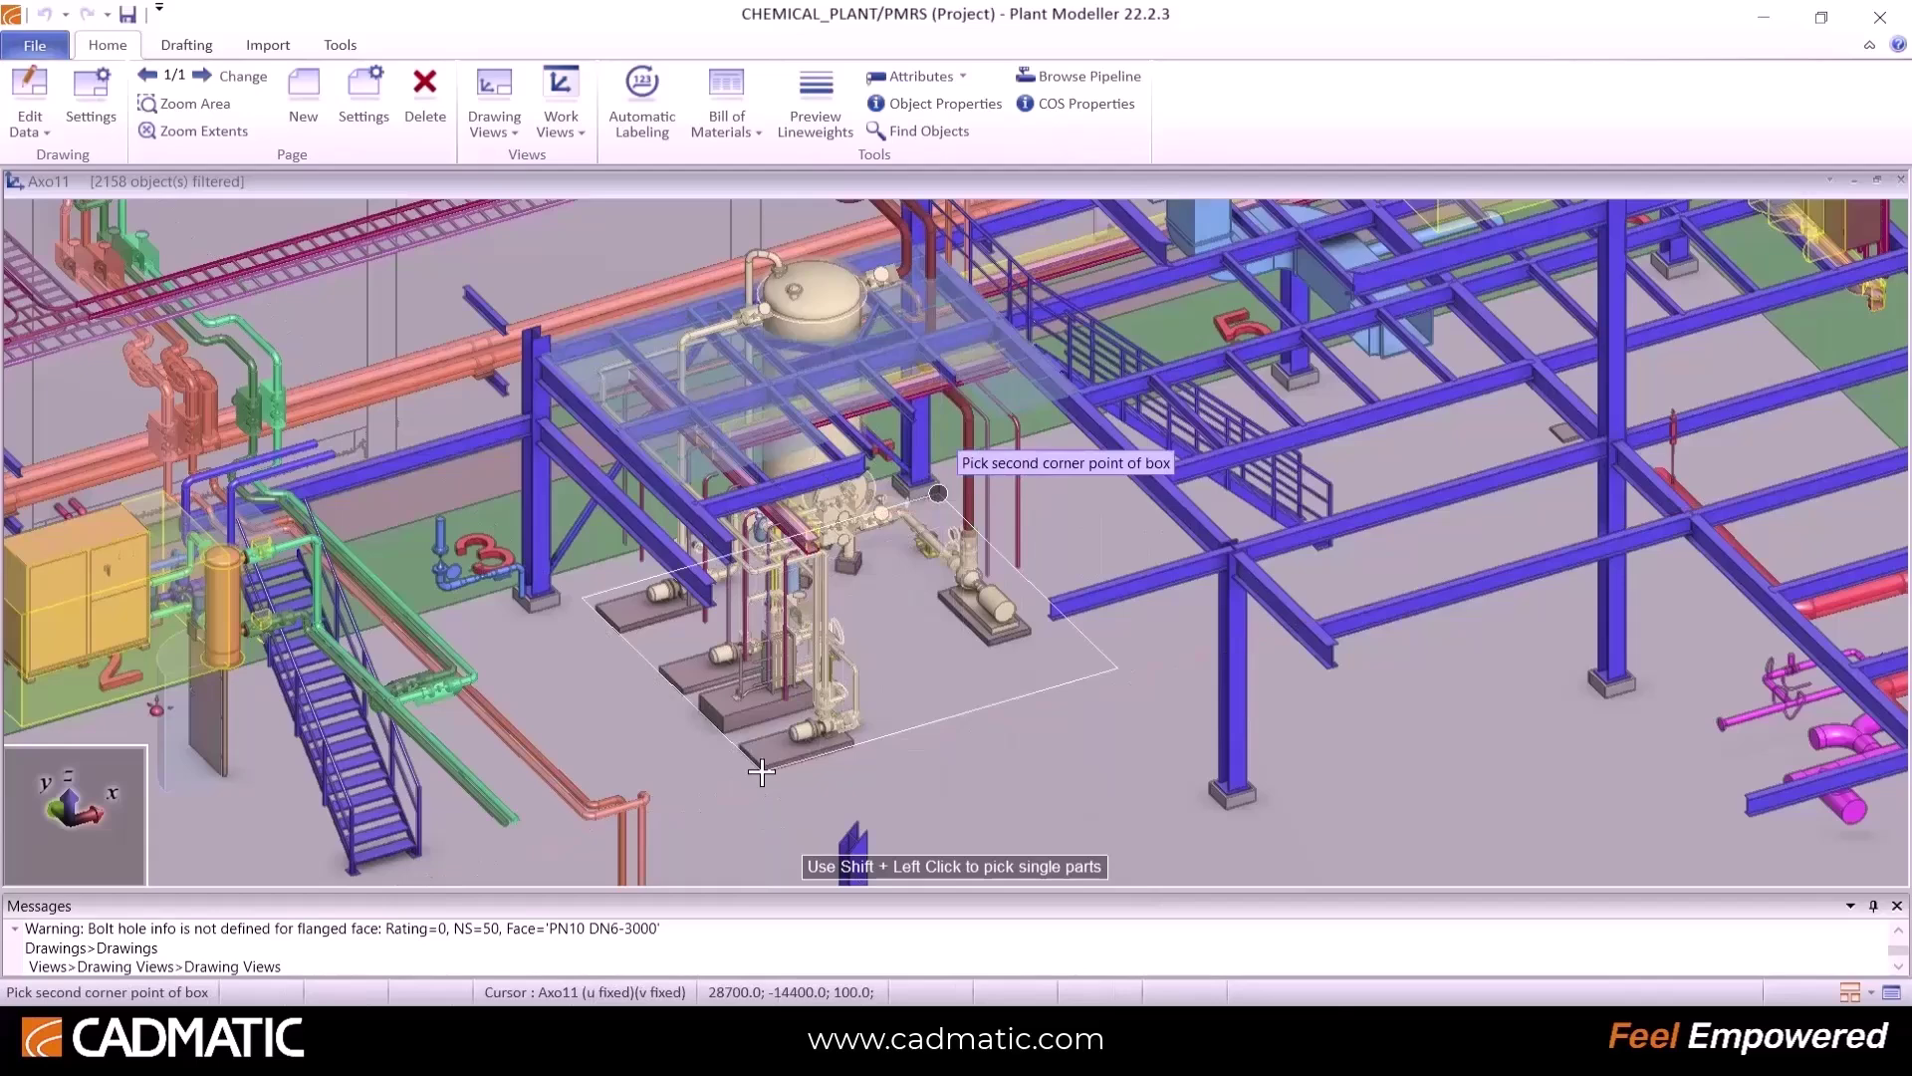
{"action": "left_click", "coordinate": [938, 492]}
{"action": "left_click", "coordinate": [904, 715]}
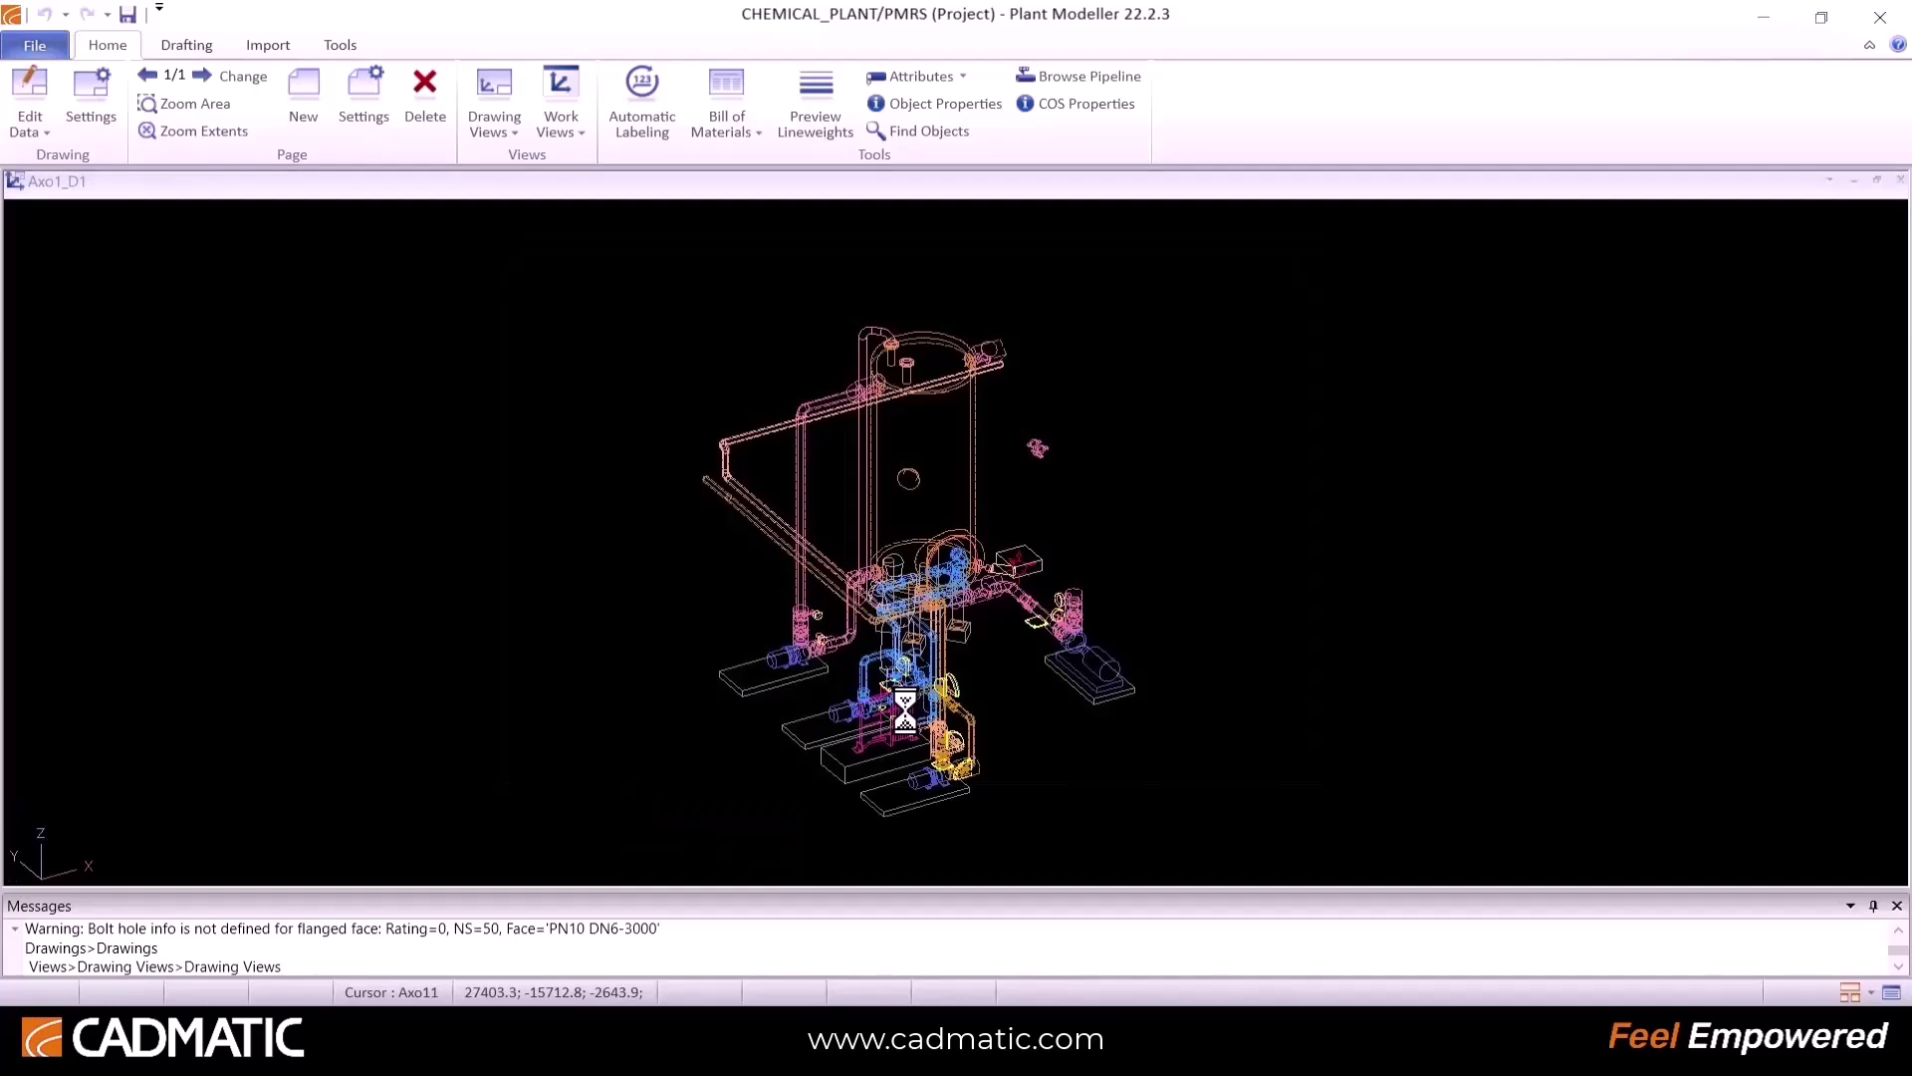
Step: Select the Top_D1 view and begin repositioning it, then cancel the move
{"action": "left_click", "coordinate": [561, 312]}
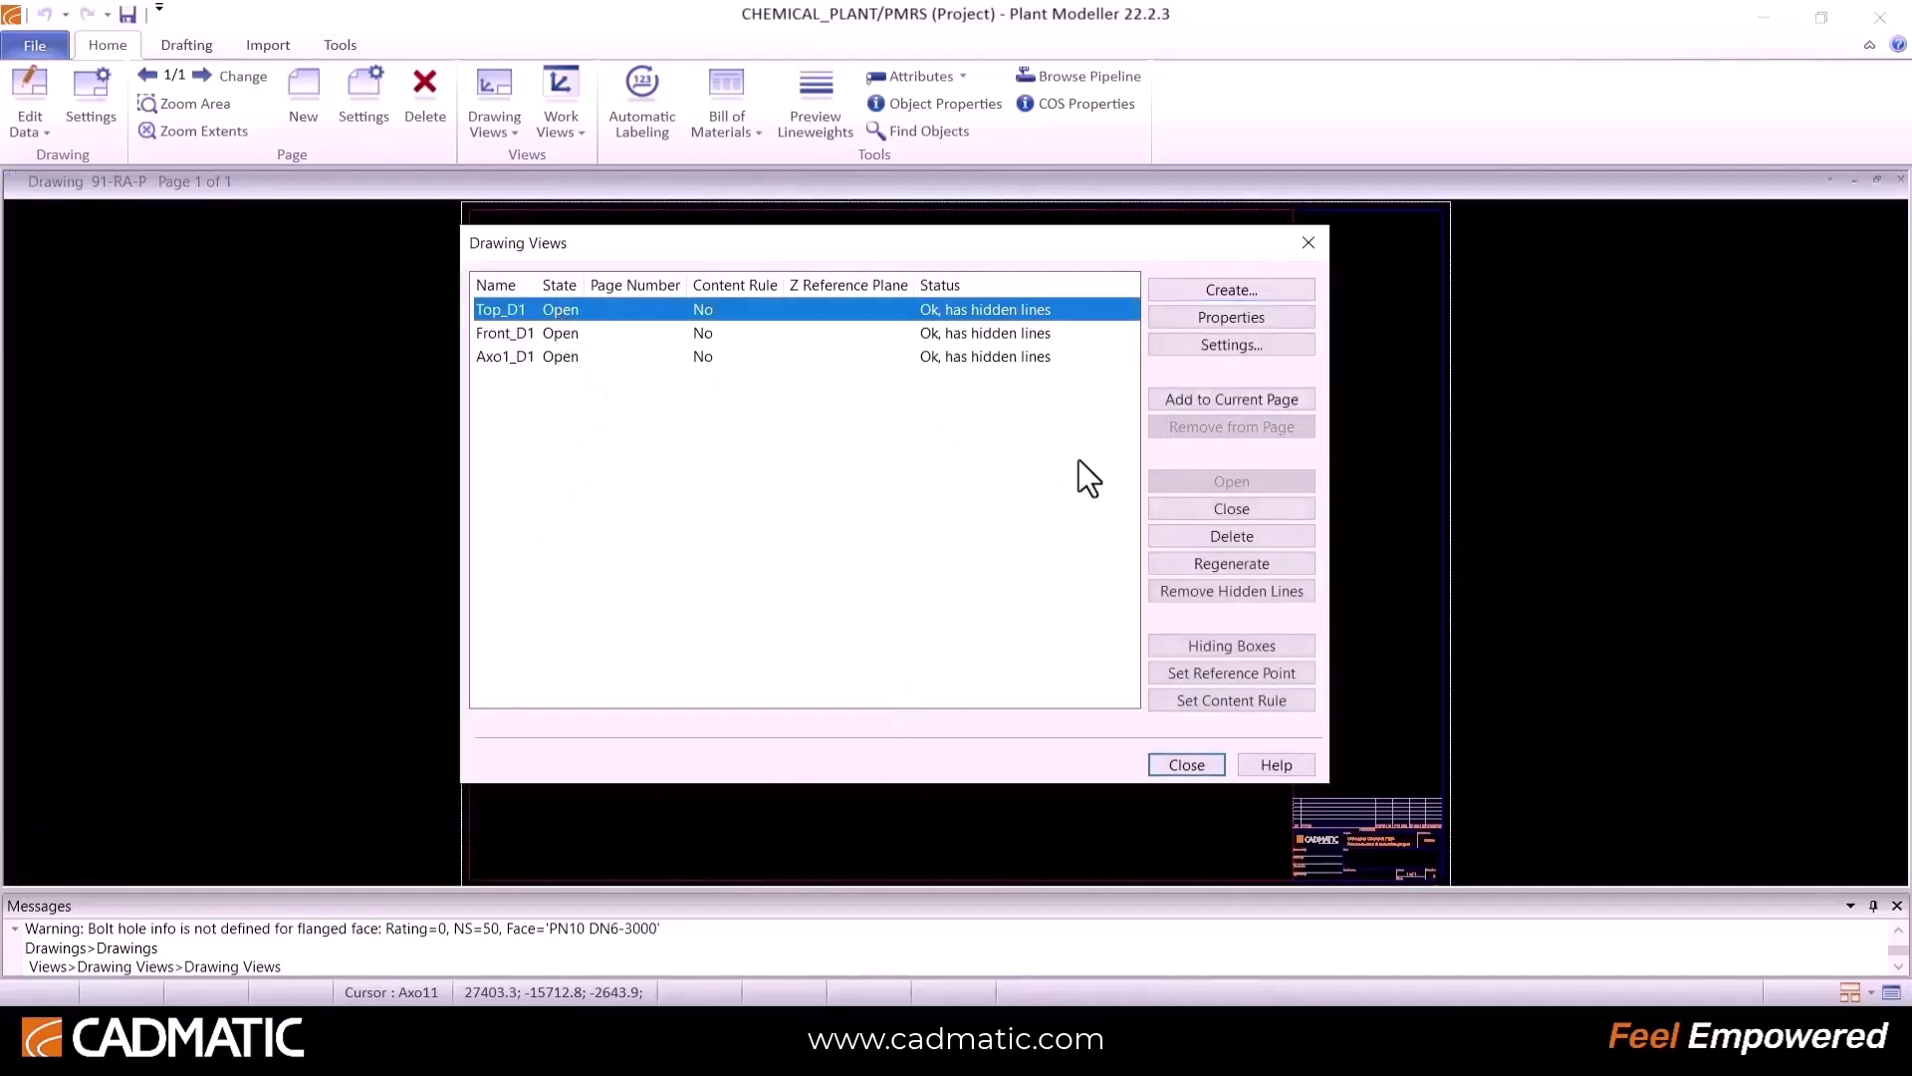
{"action": "left_click", "coordinate": [1205, 398]}
{"action": "left_click", "coordinate": [1062, 594]}
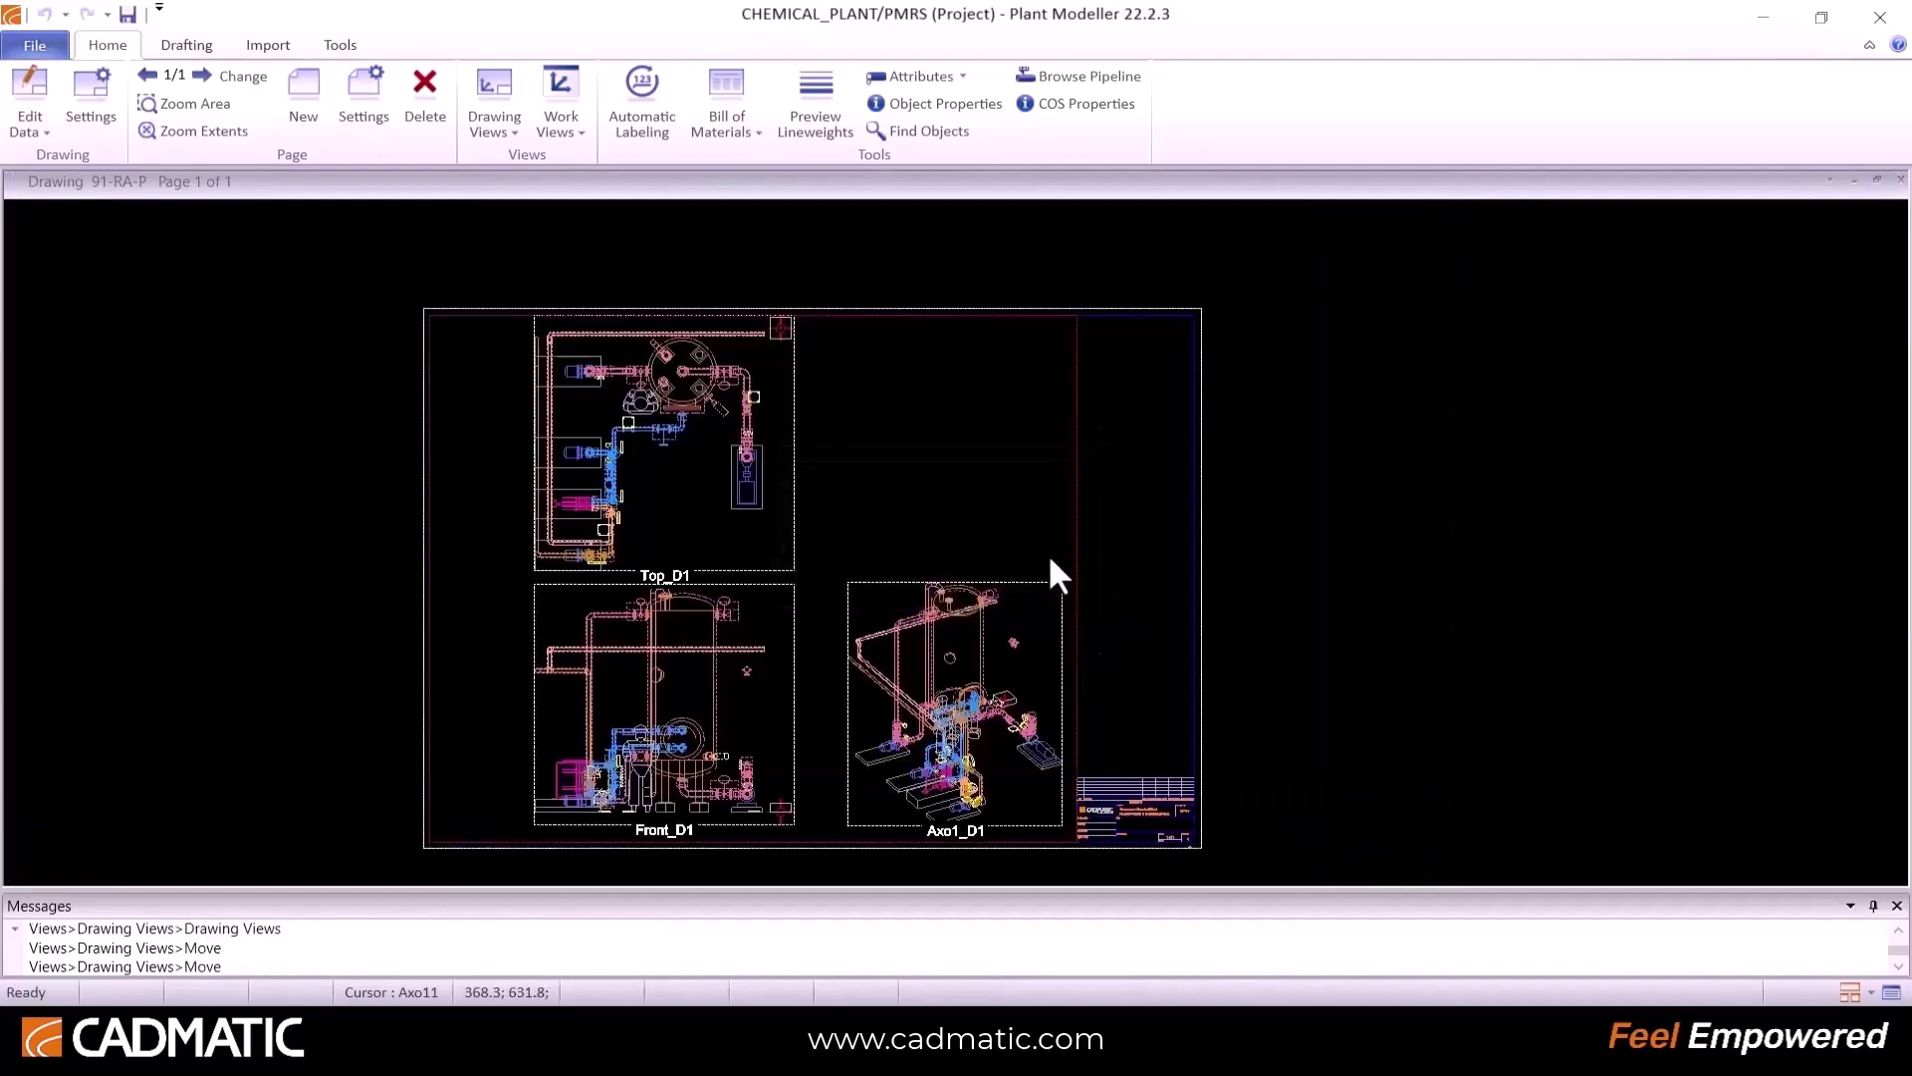
Step: Choose the PipingDrawing settings for automatic labeling
{"action": "left_click", "coordinate": [646, 95]}
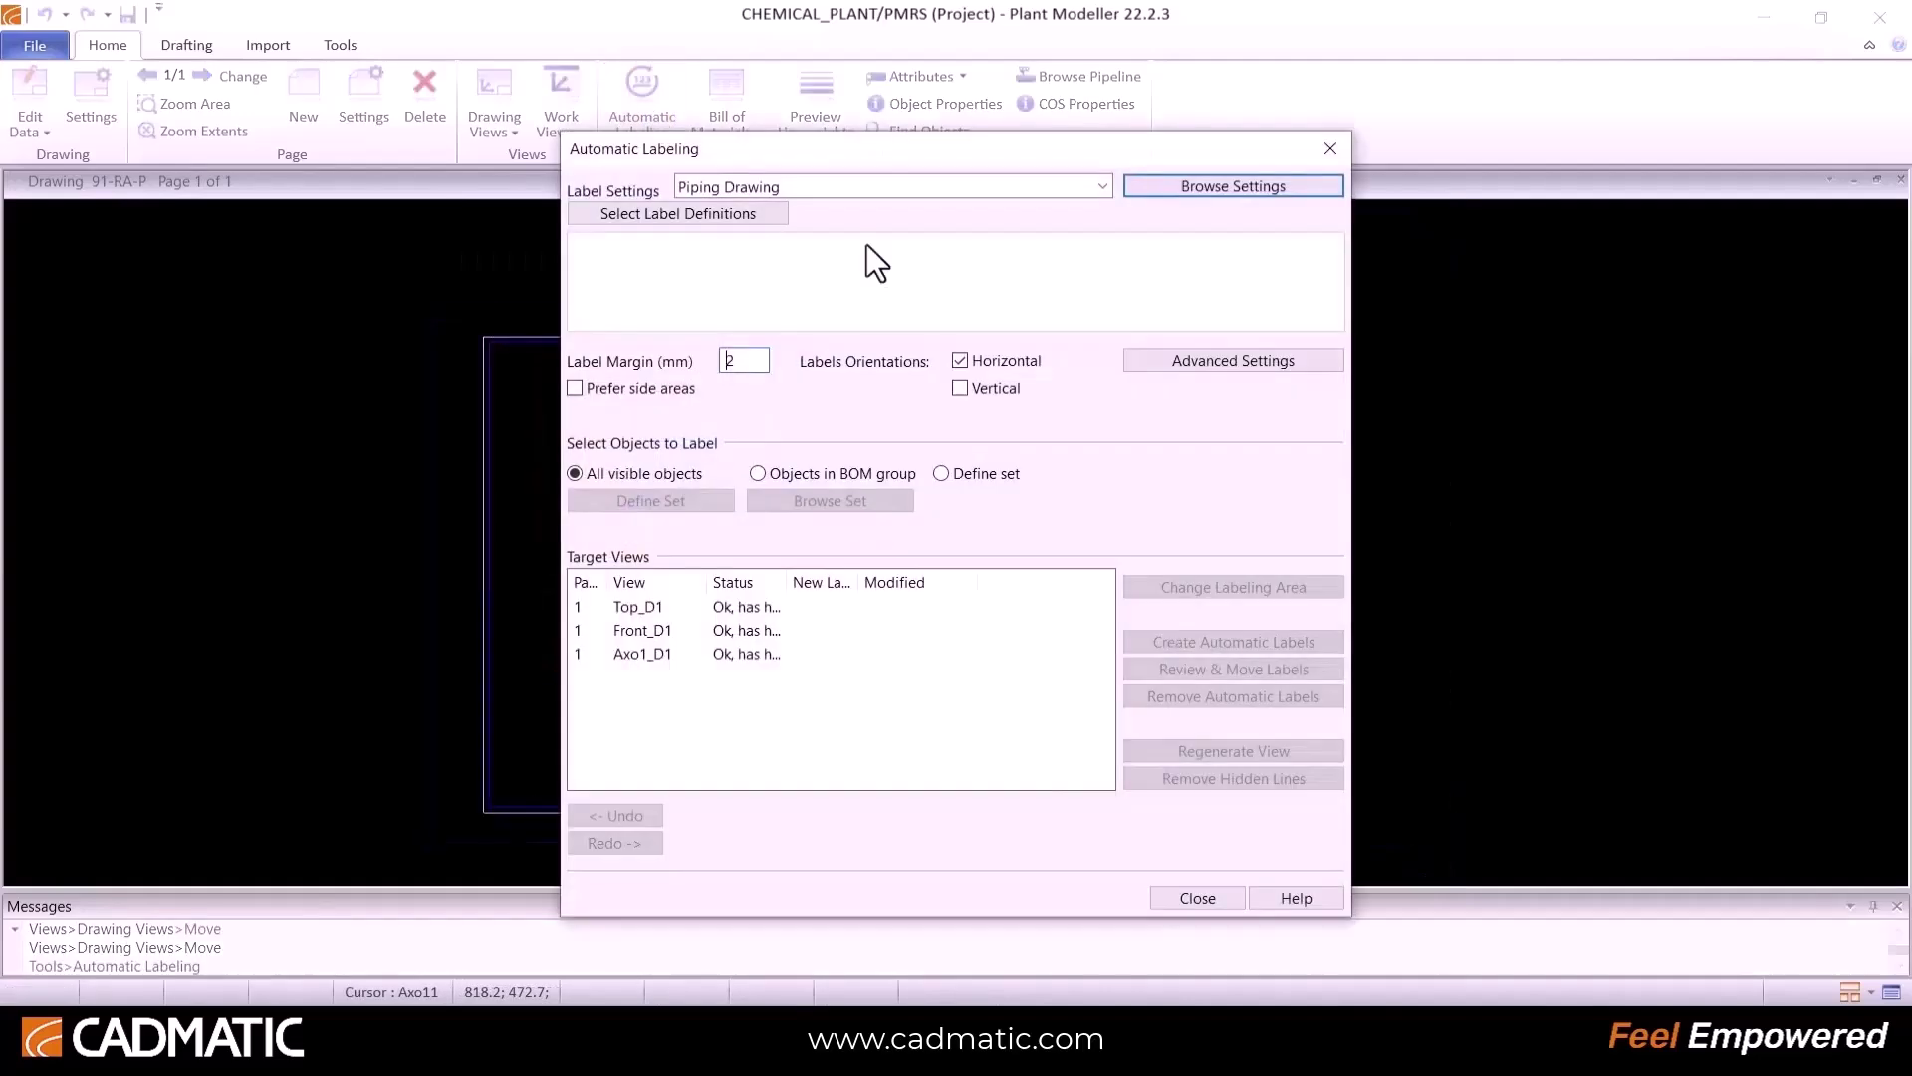
{"action": "left_click", "coordinate": [1188, 206]}
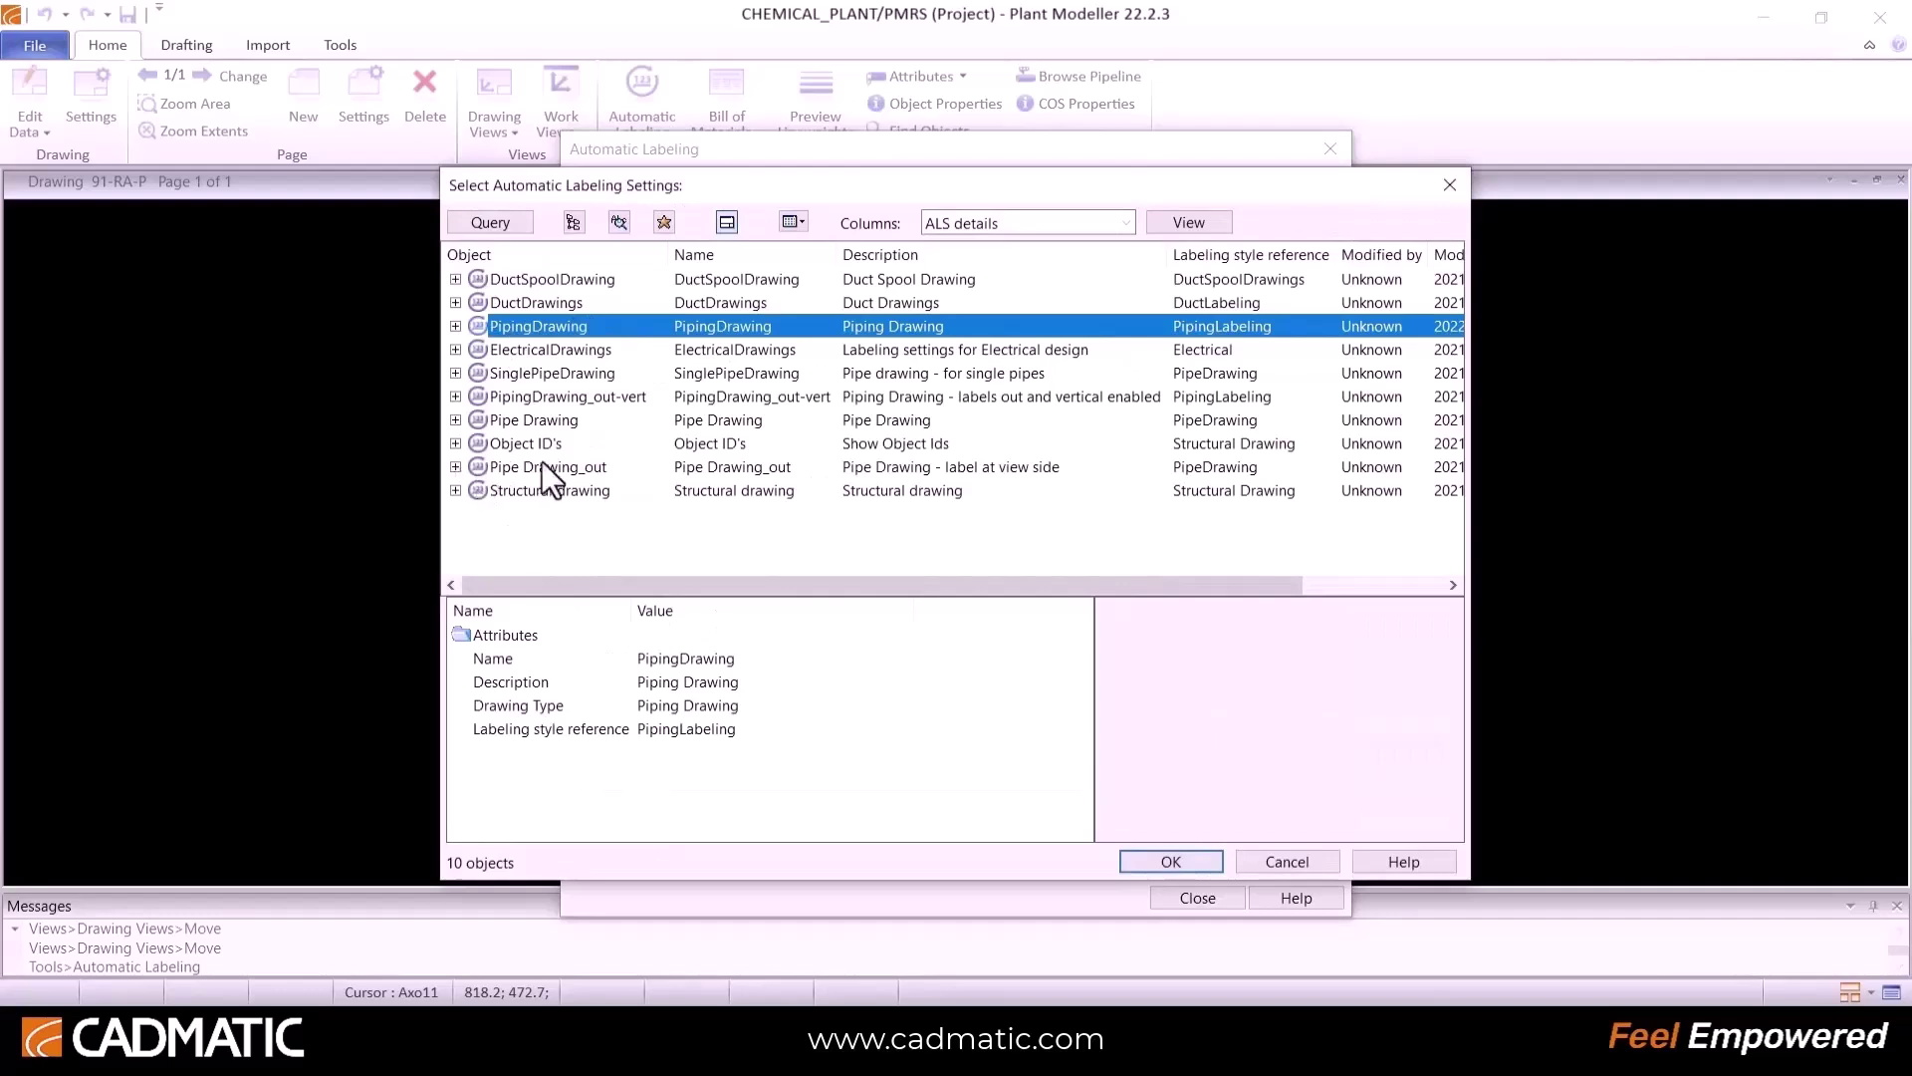
{"action": "left_click", "coordinate": [524, 279]}
{"action": "left_click", "coordinate": [548, 304]}
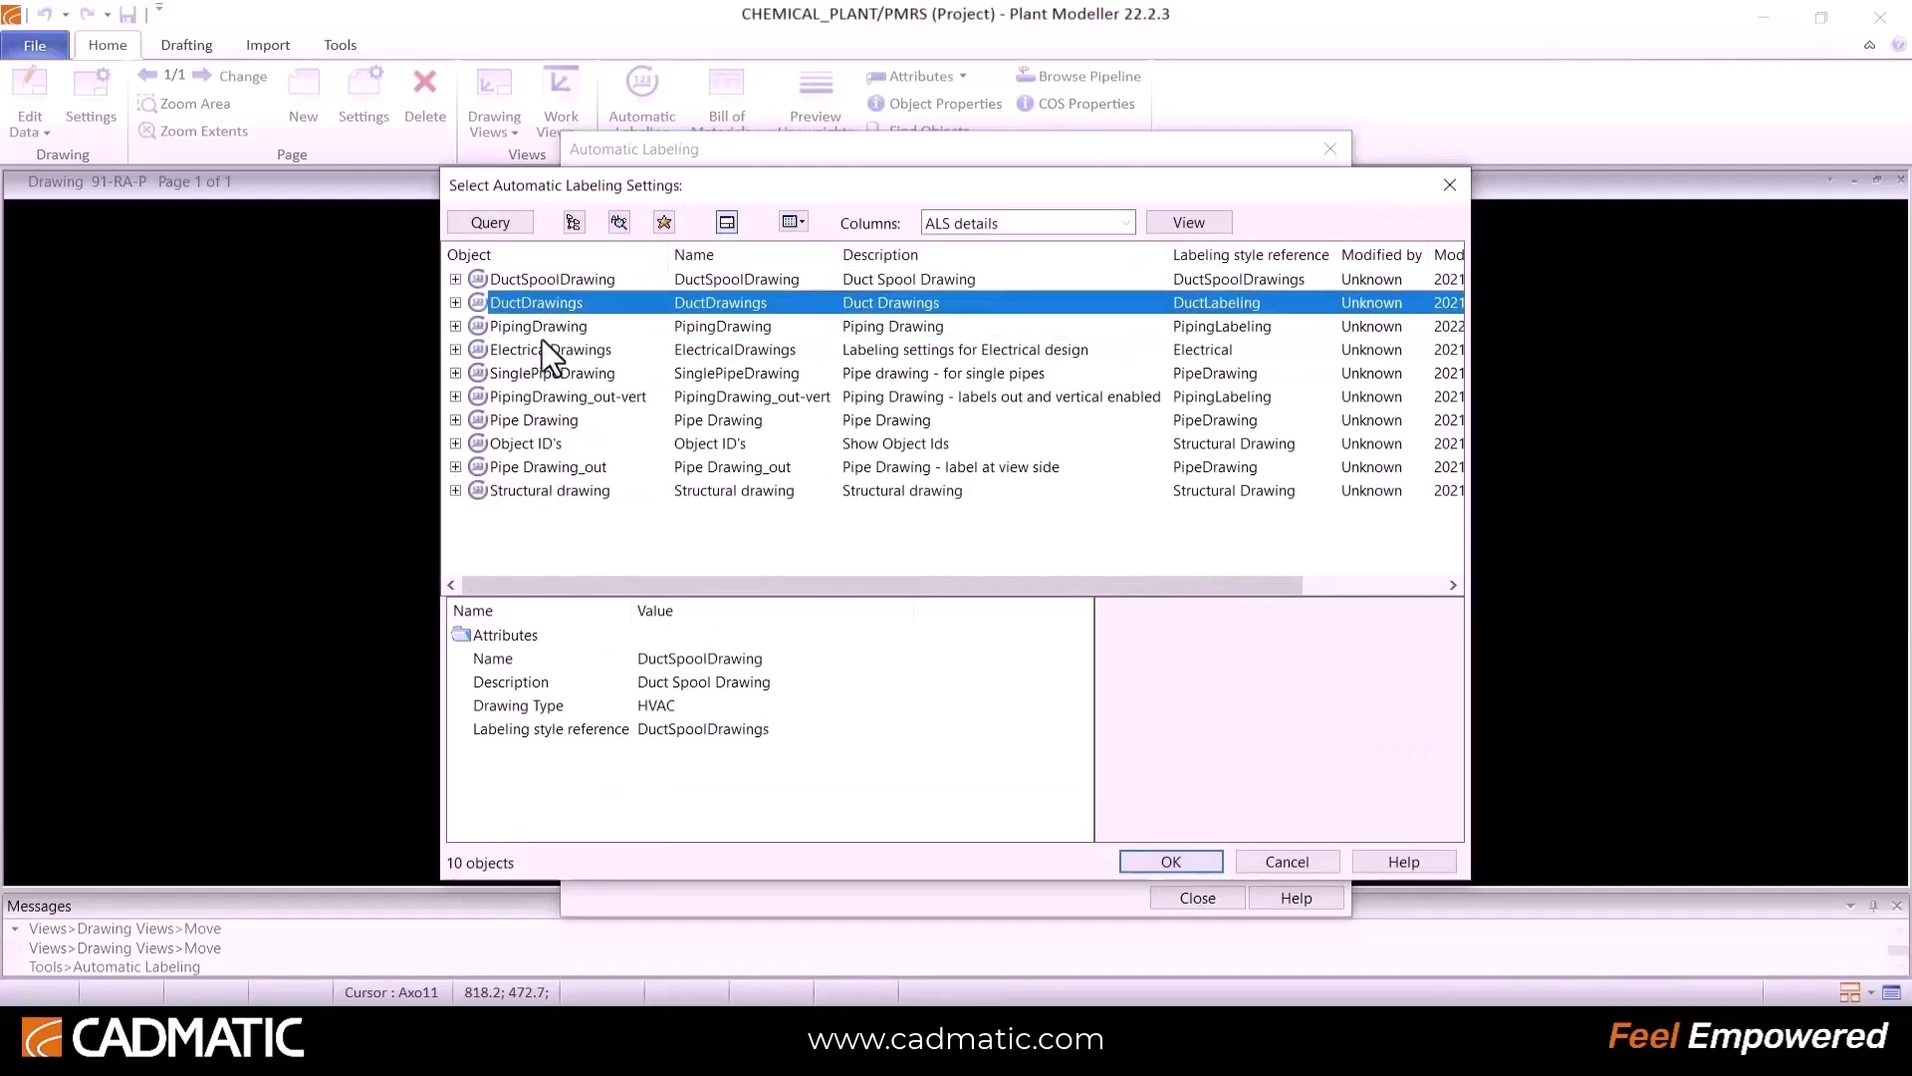
{"action": "left_click", "coordinate": [542, 327]}
{"action": "left_click", "coordinate": [455, 325]}
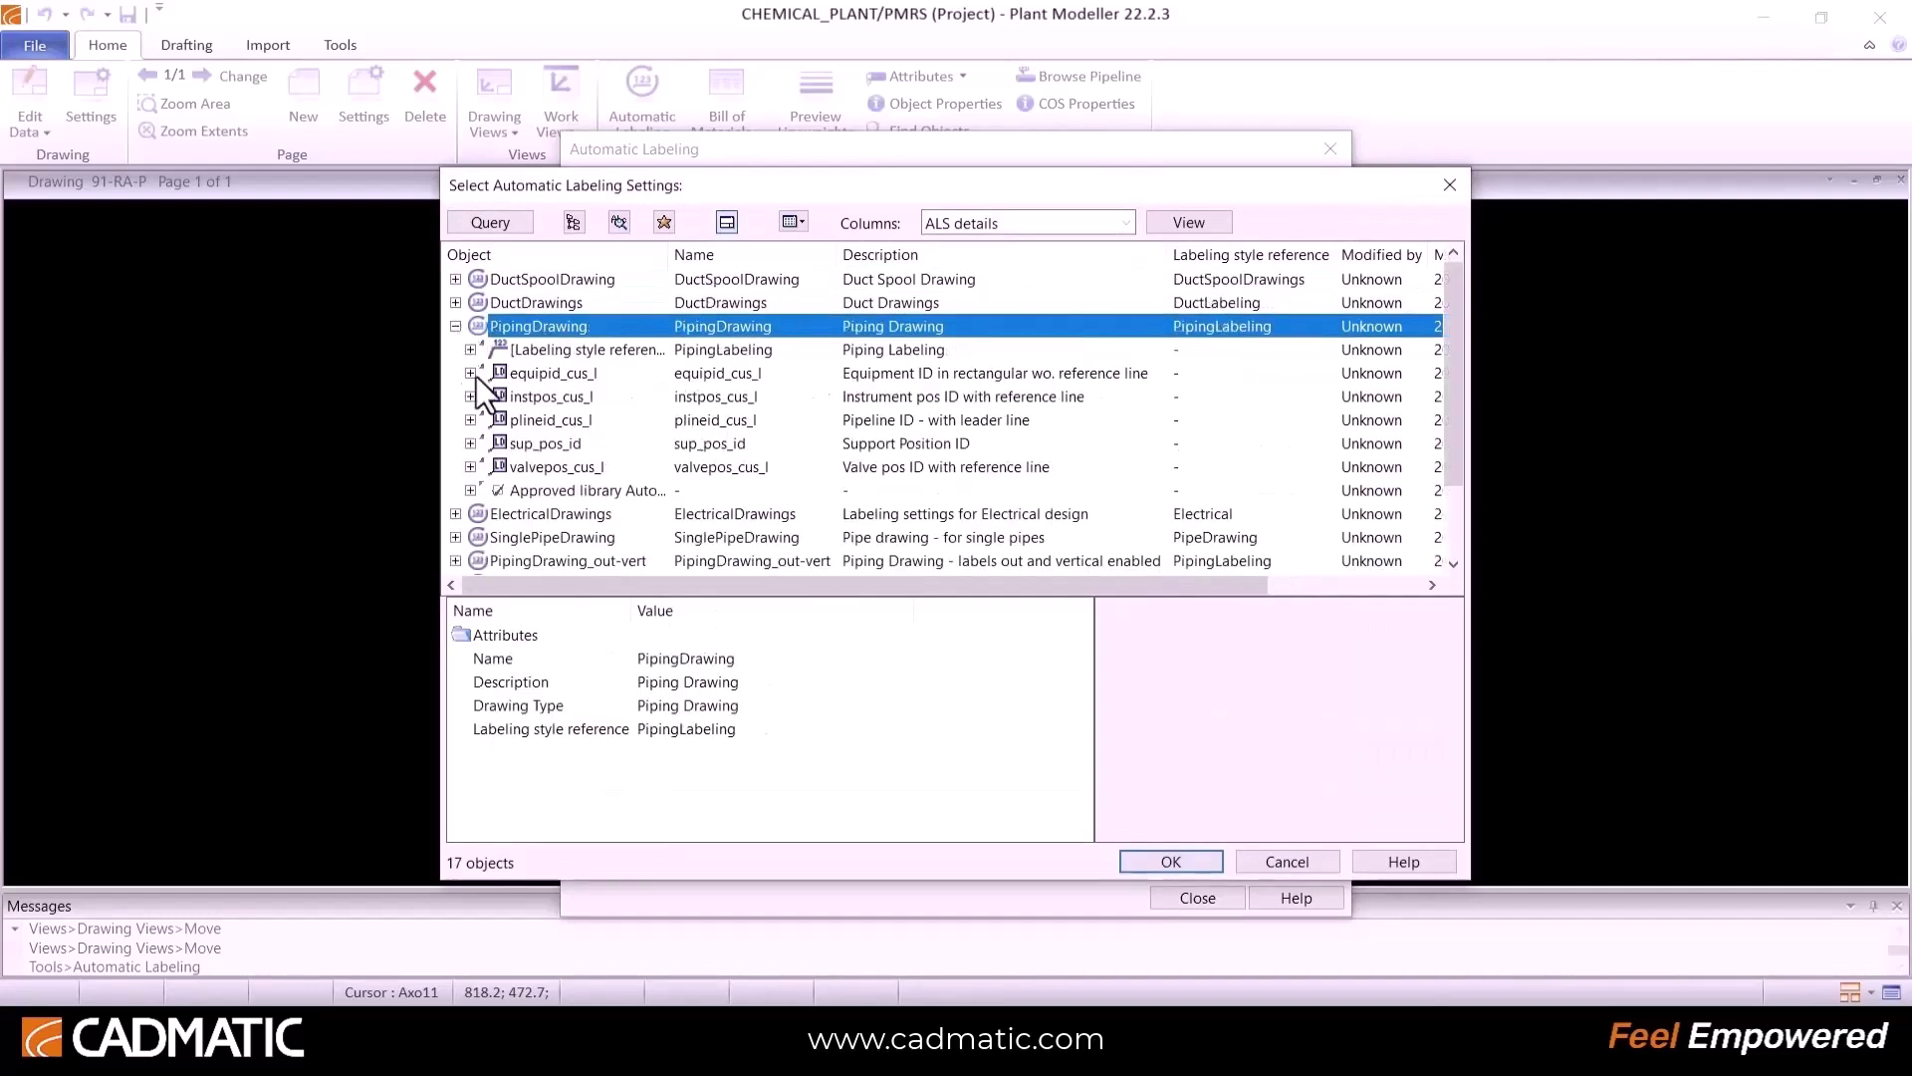
{"action": "left_click", "coordinate": [1171, 863]}
Step: Select label definitions equipid_cus_l, plineid_cus_l and valvepos_cus_l
{"action": "left_click", "coordinate": [708, 211]}
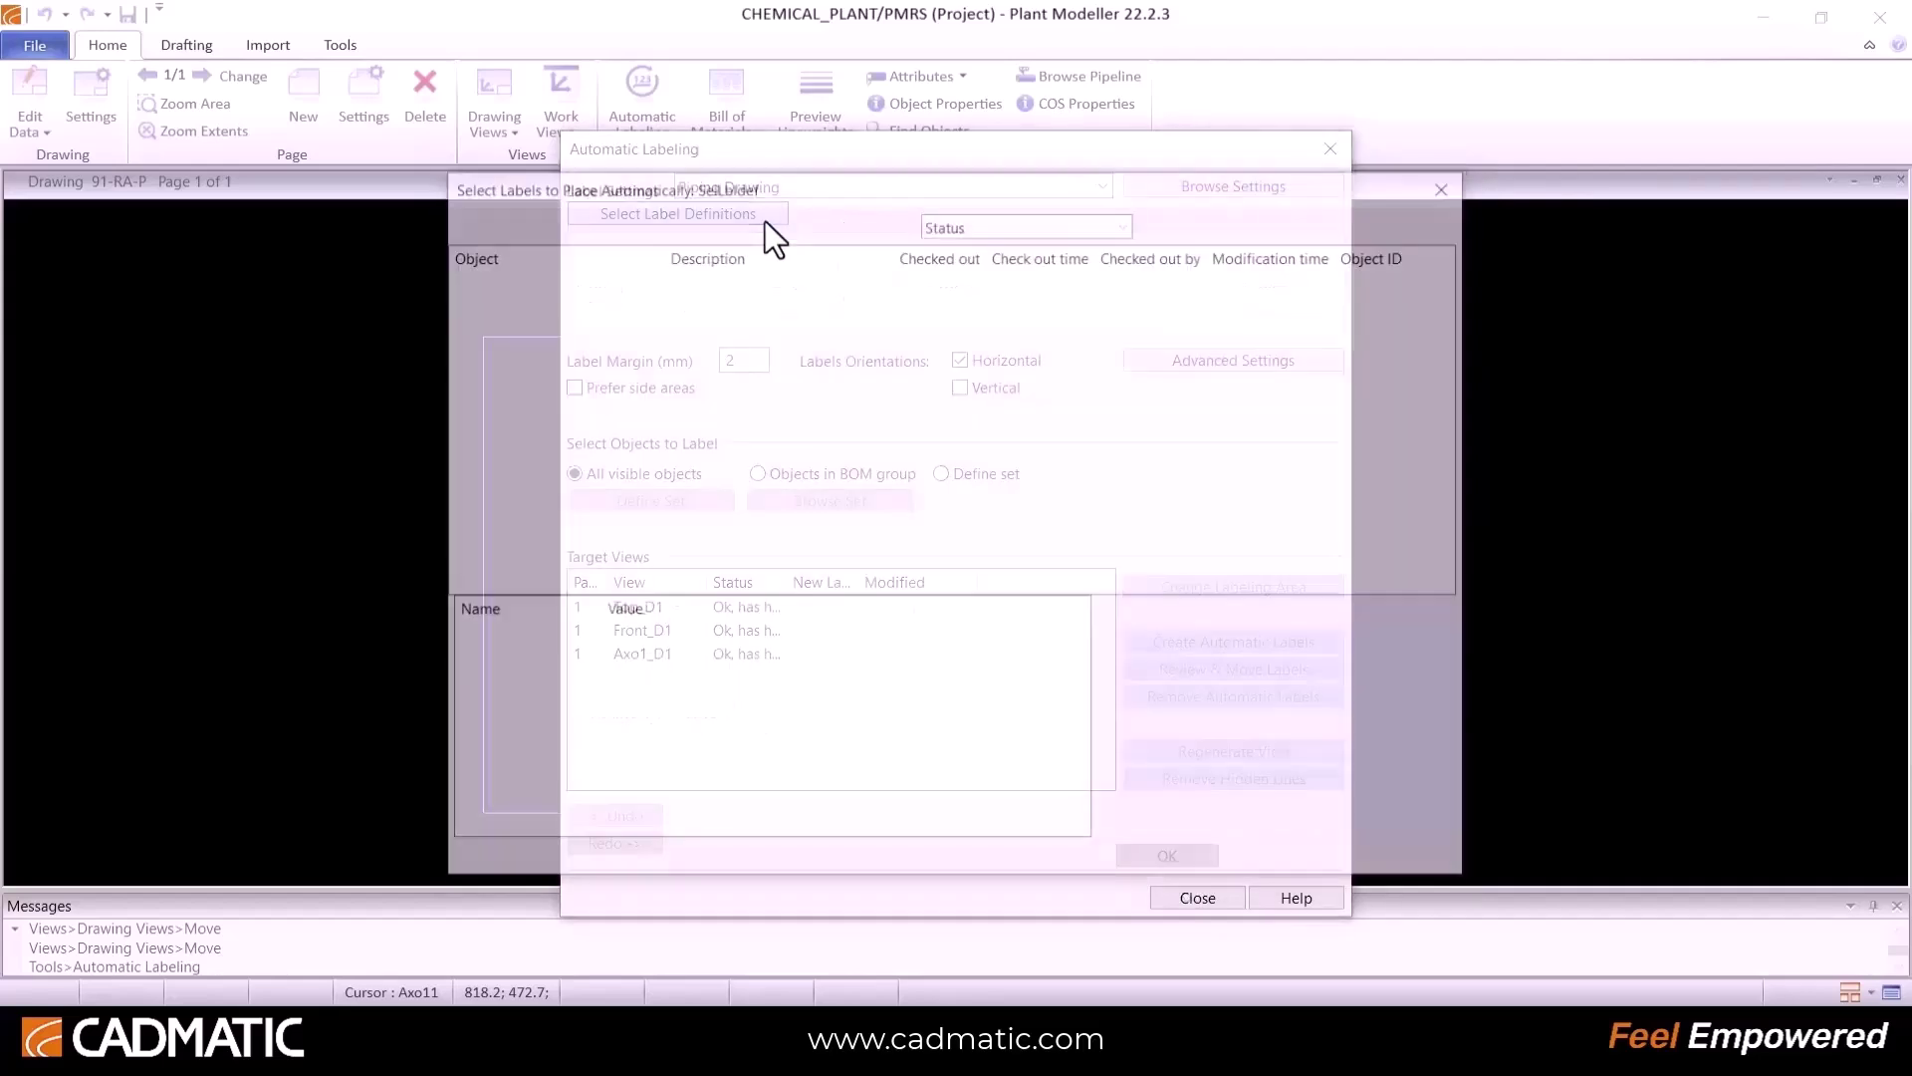
{"action": "left_click", "coordinate": [514, 302]}
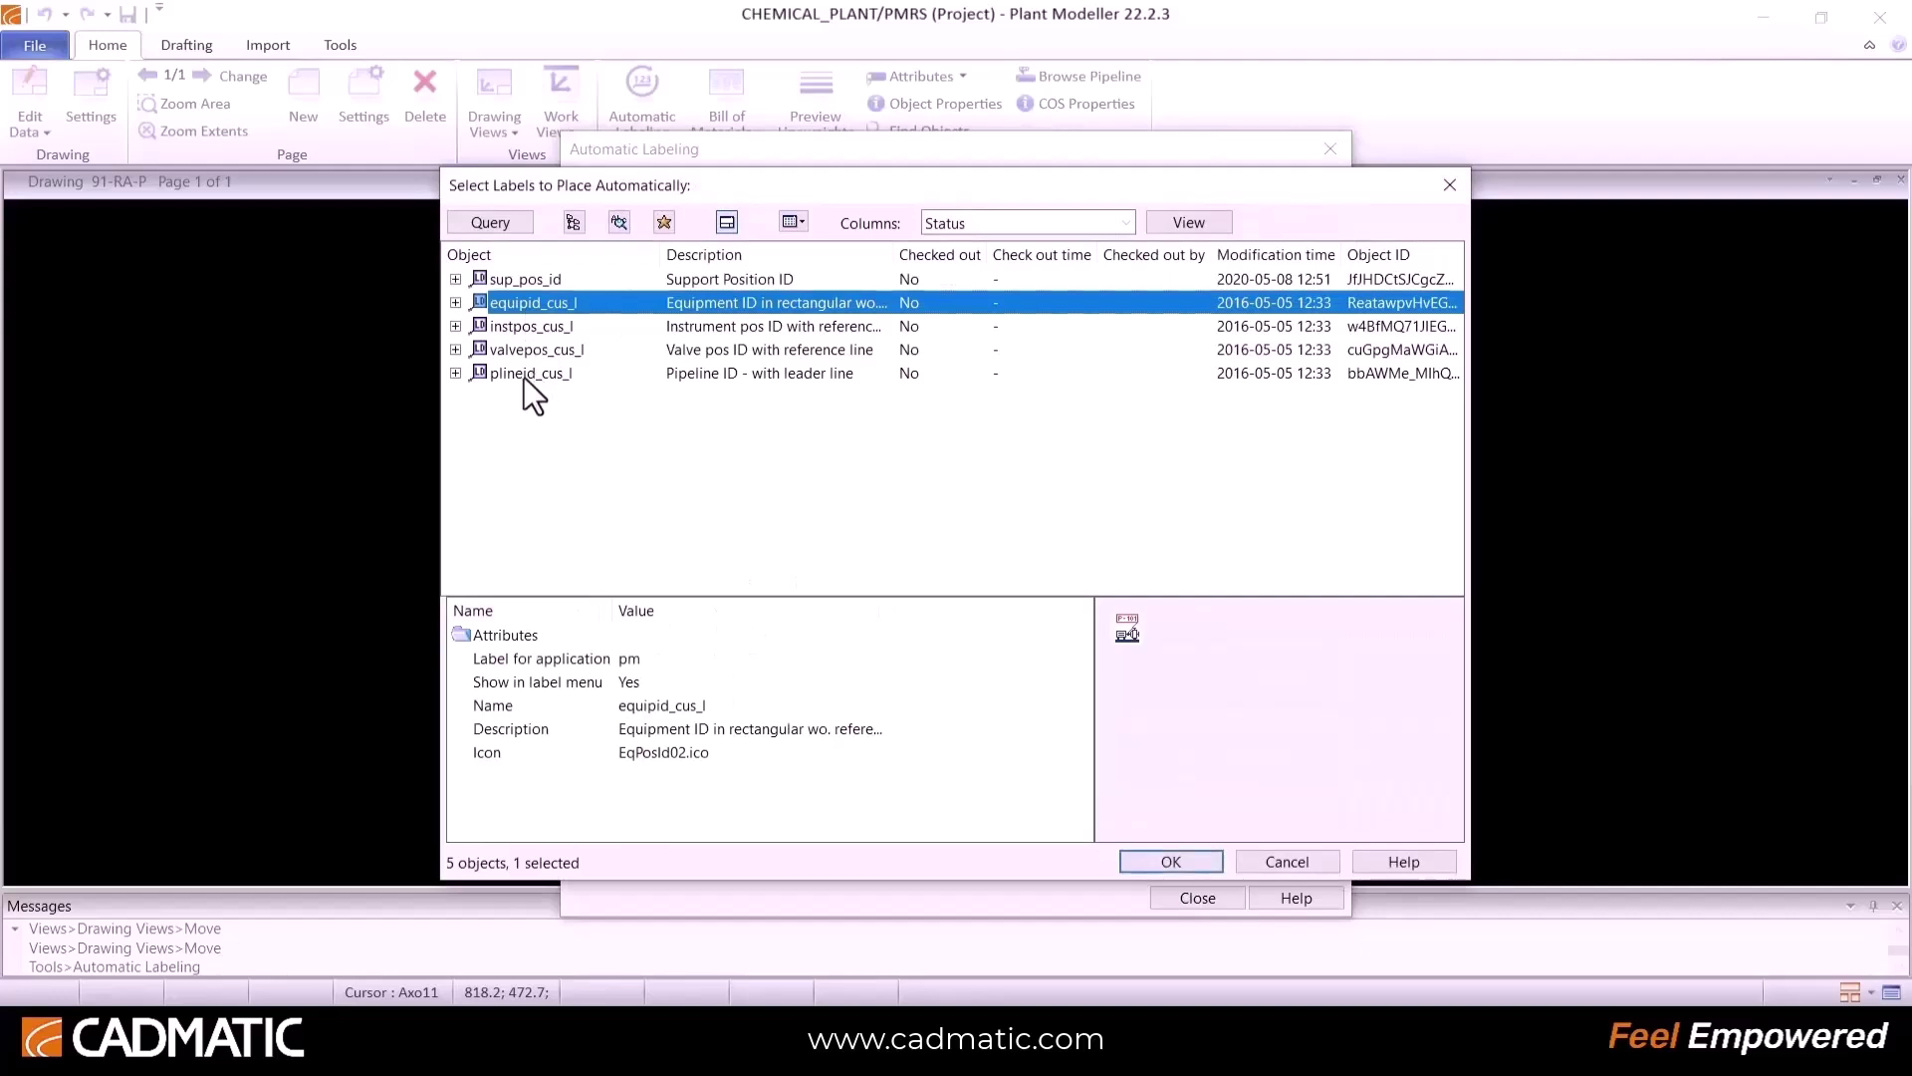
{"action": "left_click", "coordinate": [525, 375], "text": "ctrl"}
{"action": "left_click", "coordinate": [528, 349], "text": "ctrl"}
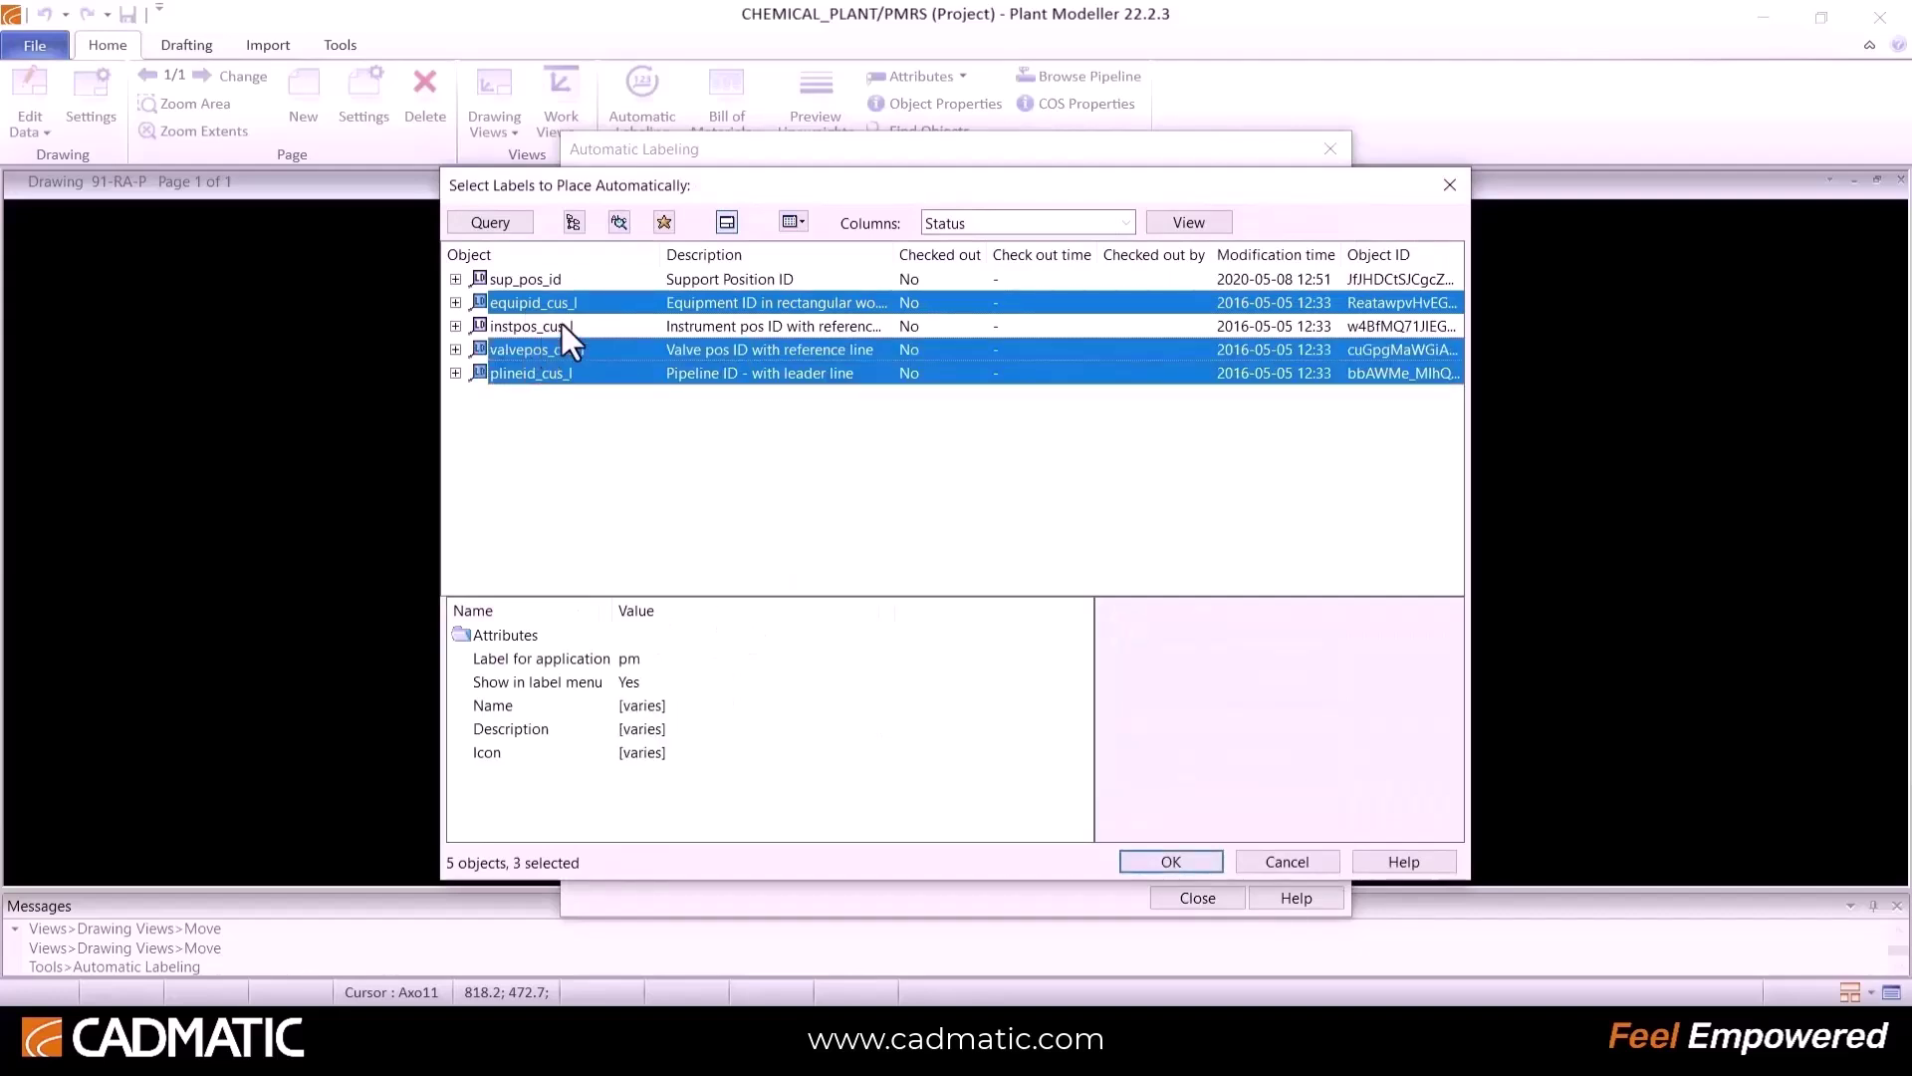
{"action": "left_click", "coordinate": [1155, 861]}
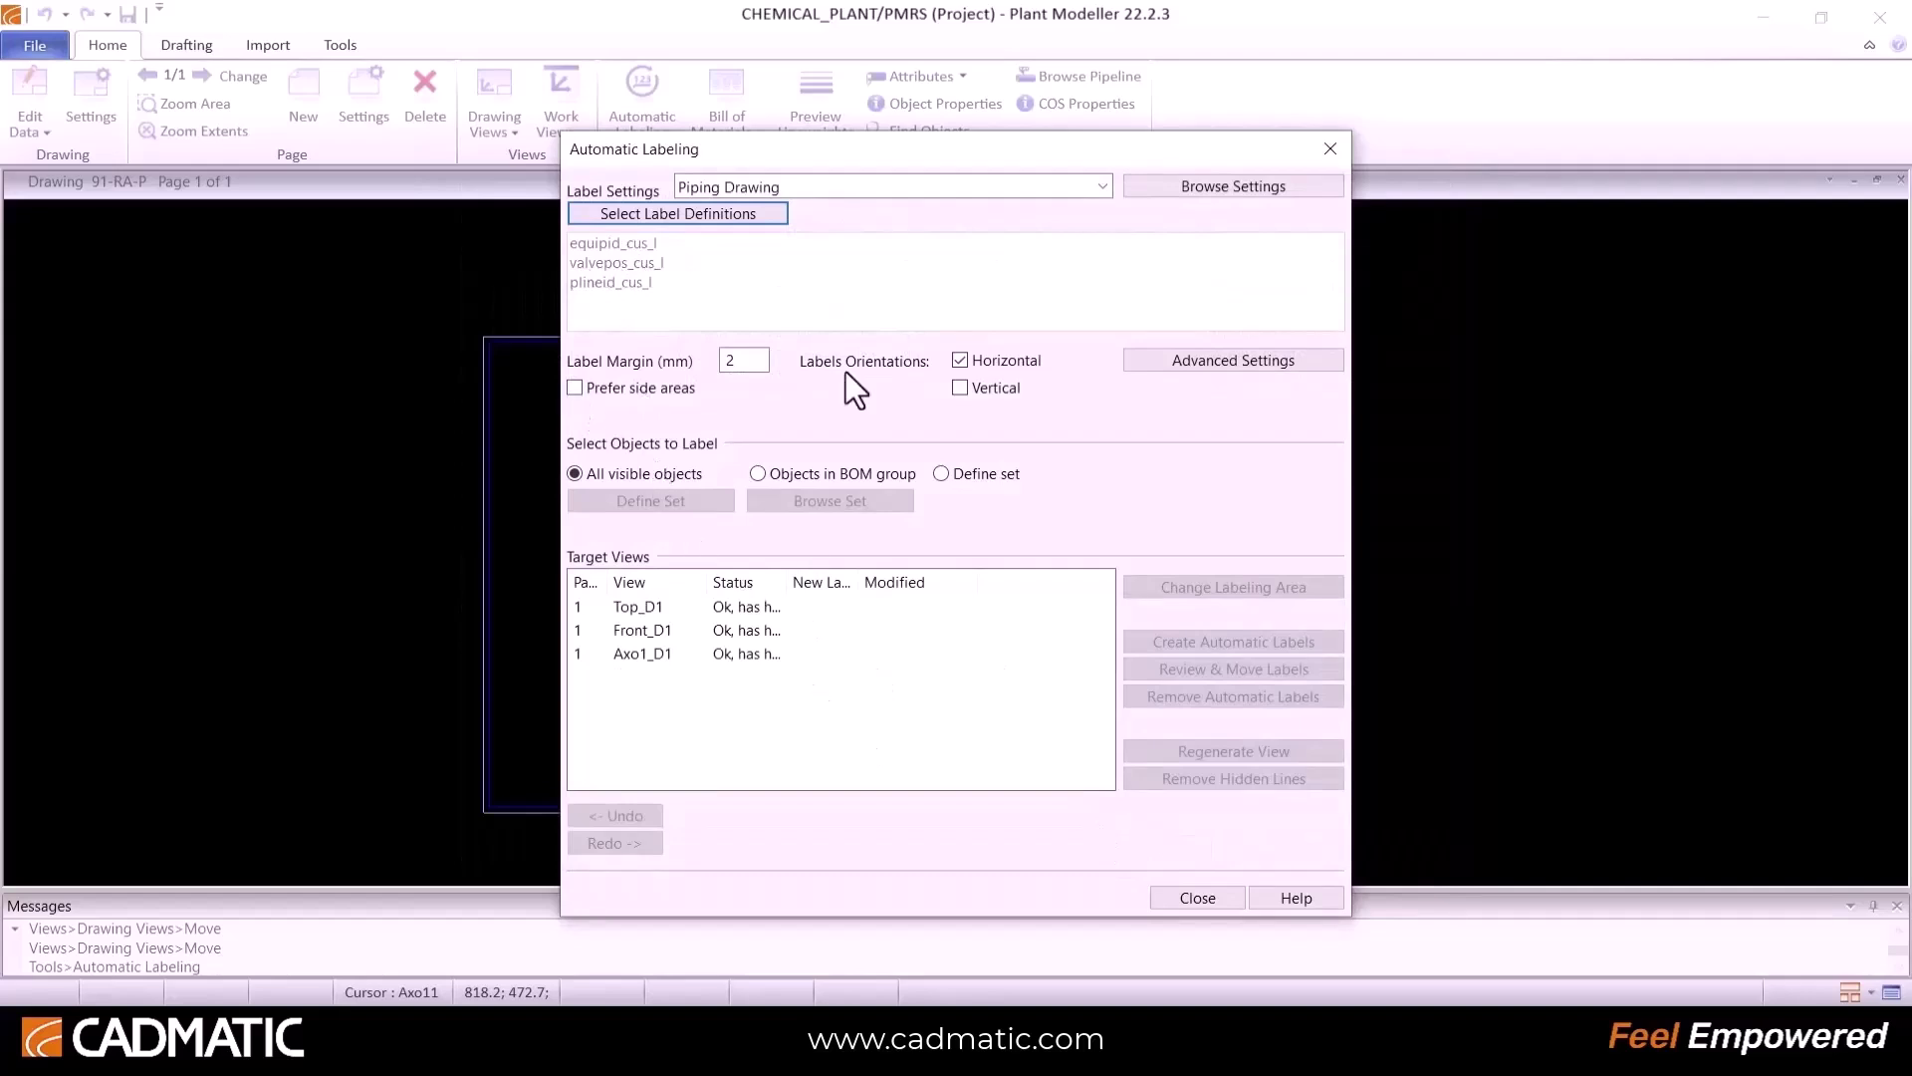
Step: Create automatic labels on Top_D1, Front_D1 and Axo1_D1 using Metric mm defaults with no unit
{"action": "left_click_drag", "start_coordinate": [846, 707], "coordinate": [745, 600]}
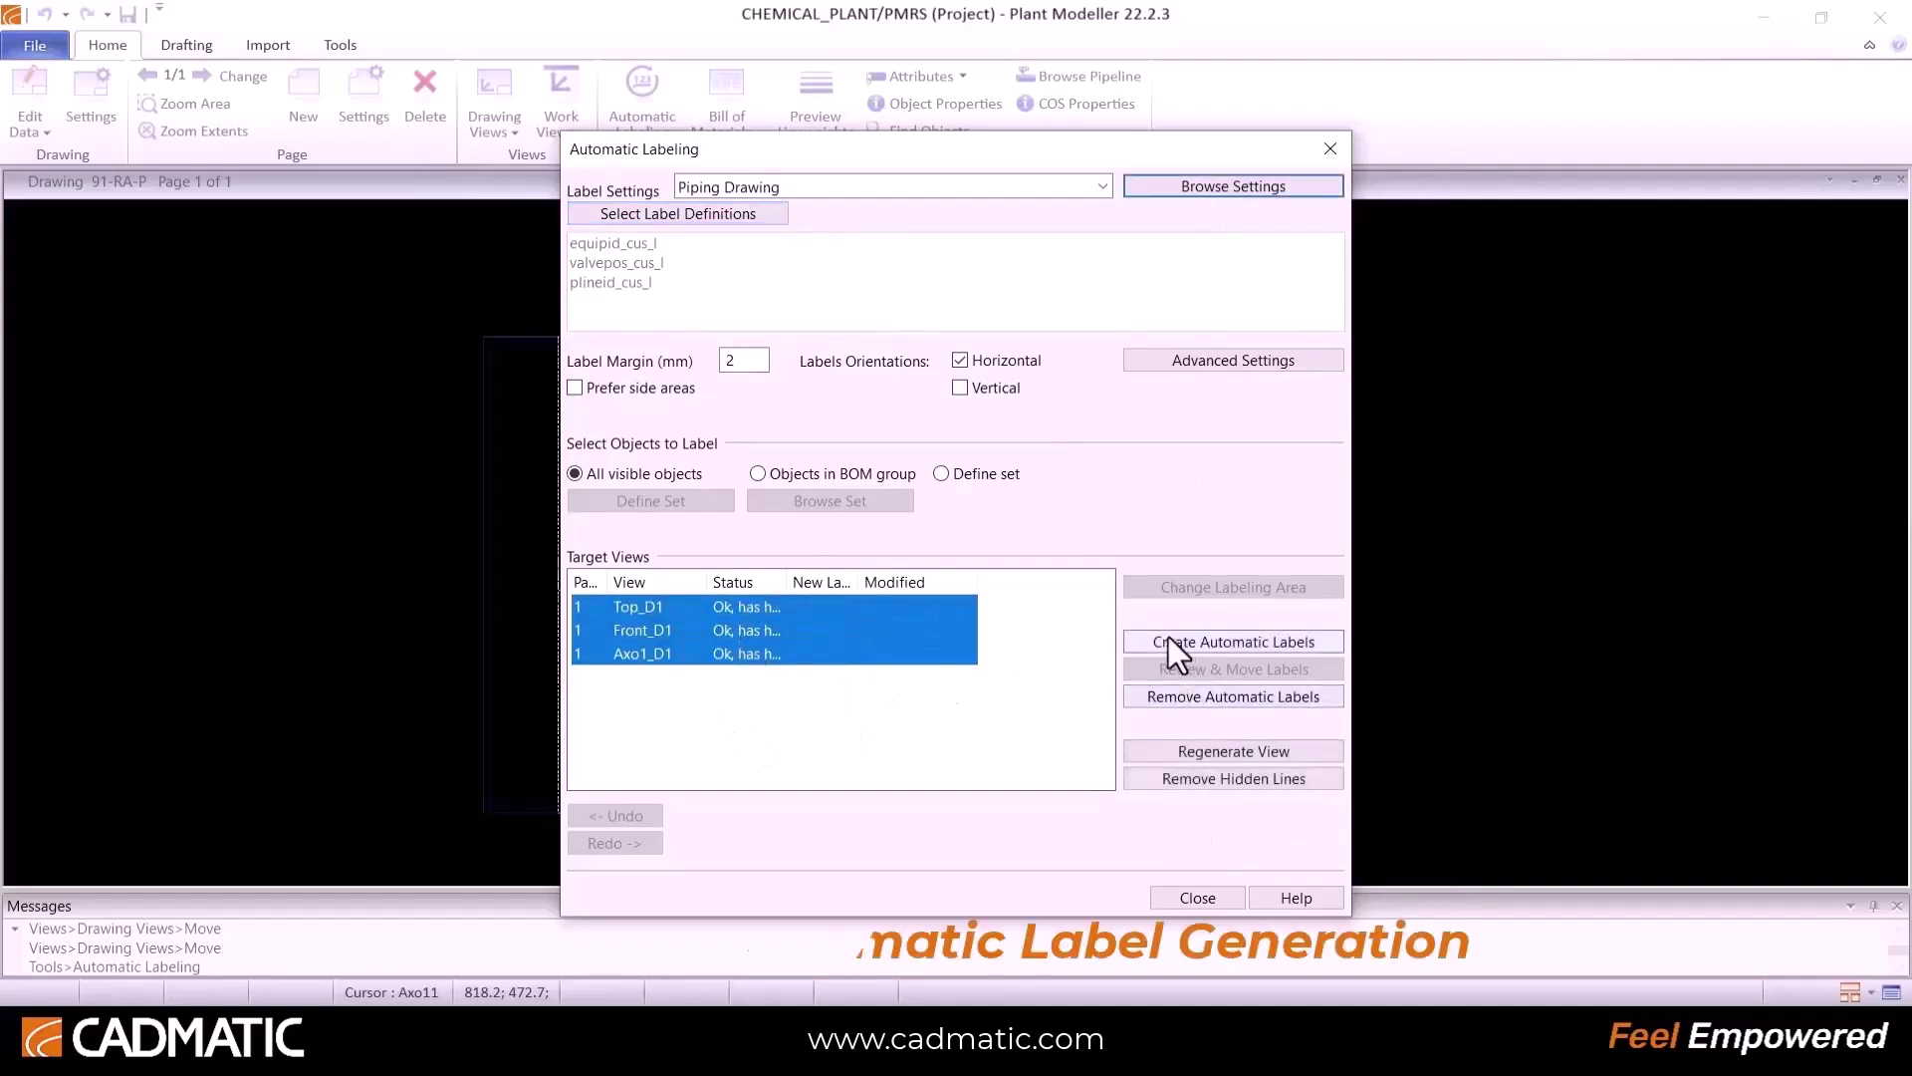
{"action": "left_click", "coordinate": [1170, 638]}
{"action": "left_click", "coordinate": [971, 652]}
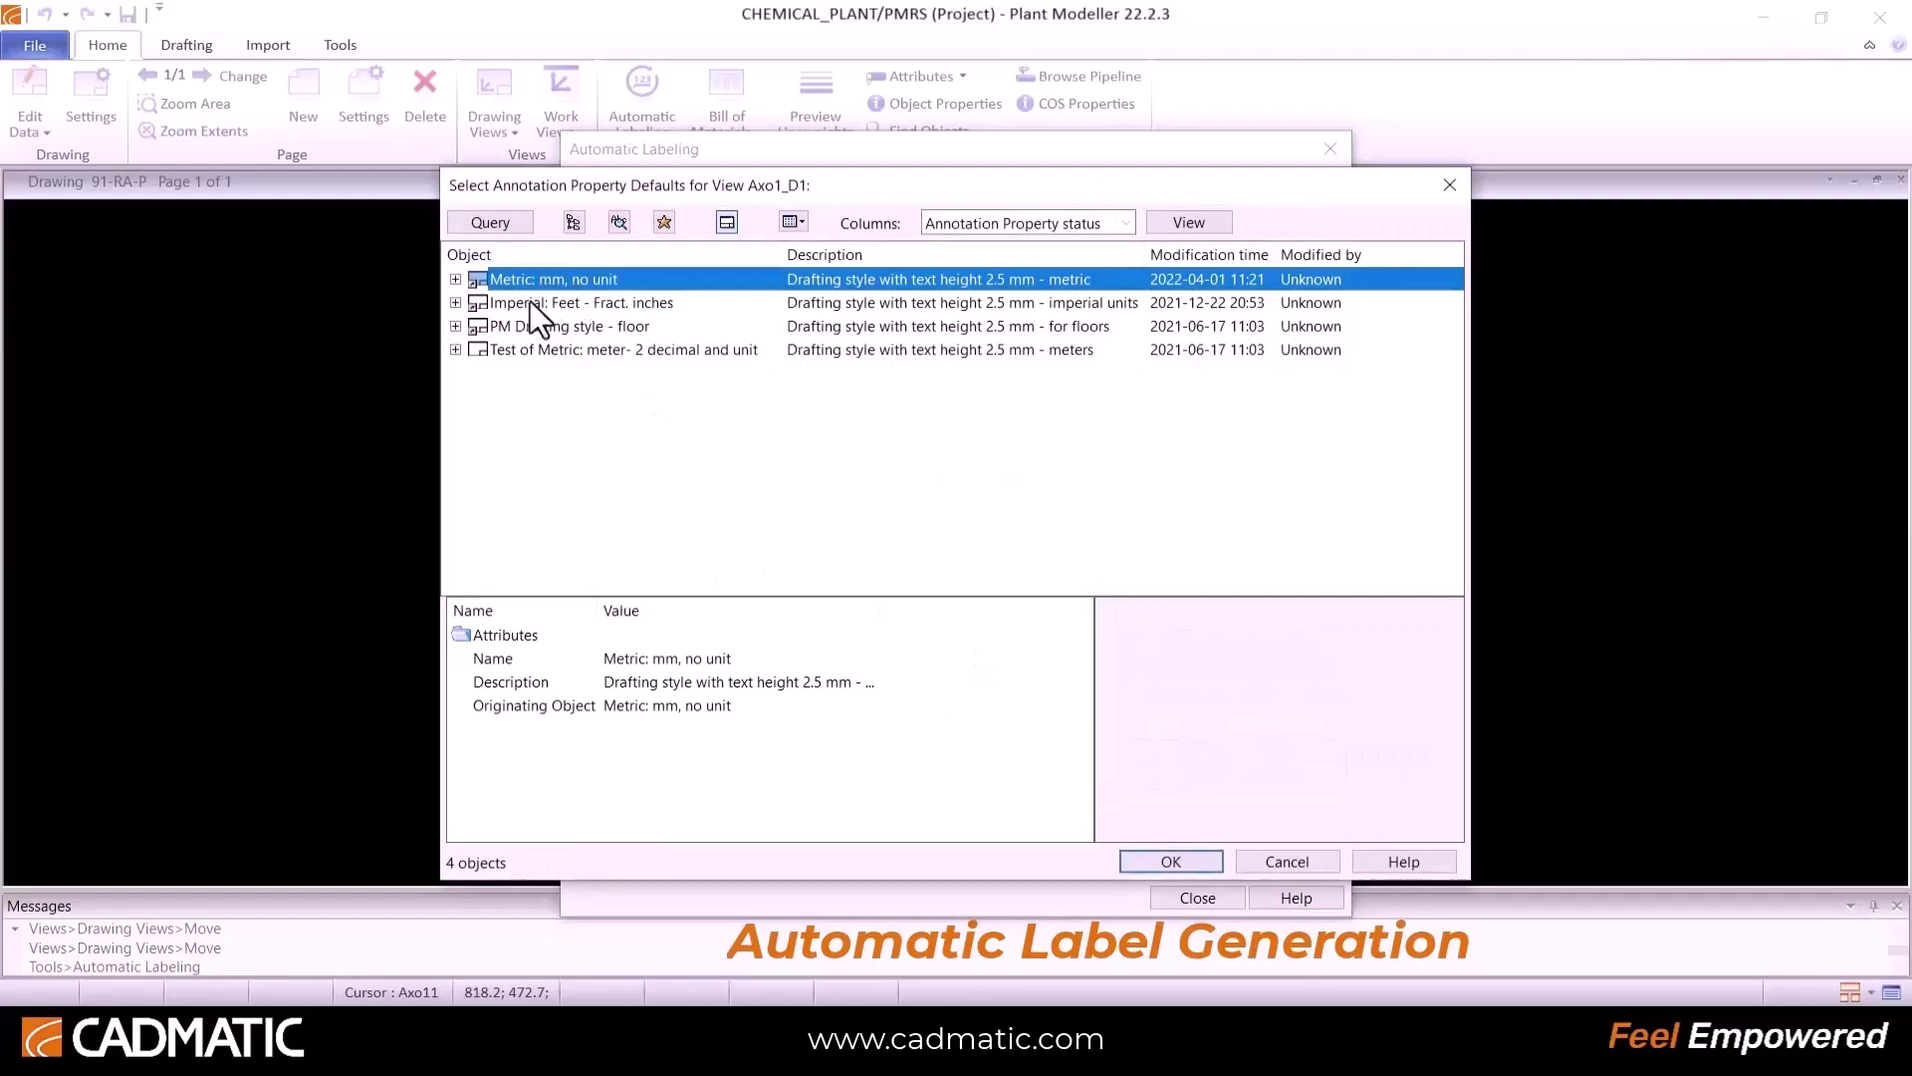
{"action": "left_click", "coordinate": [1183, 864]}
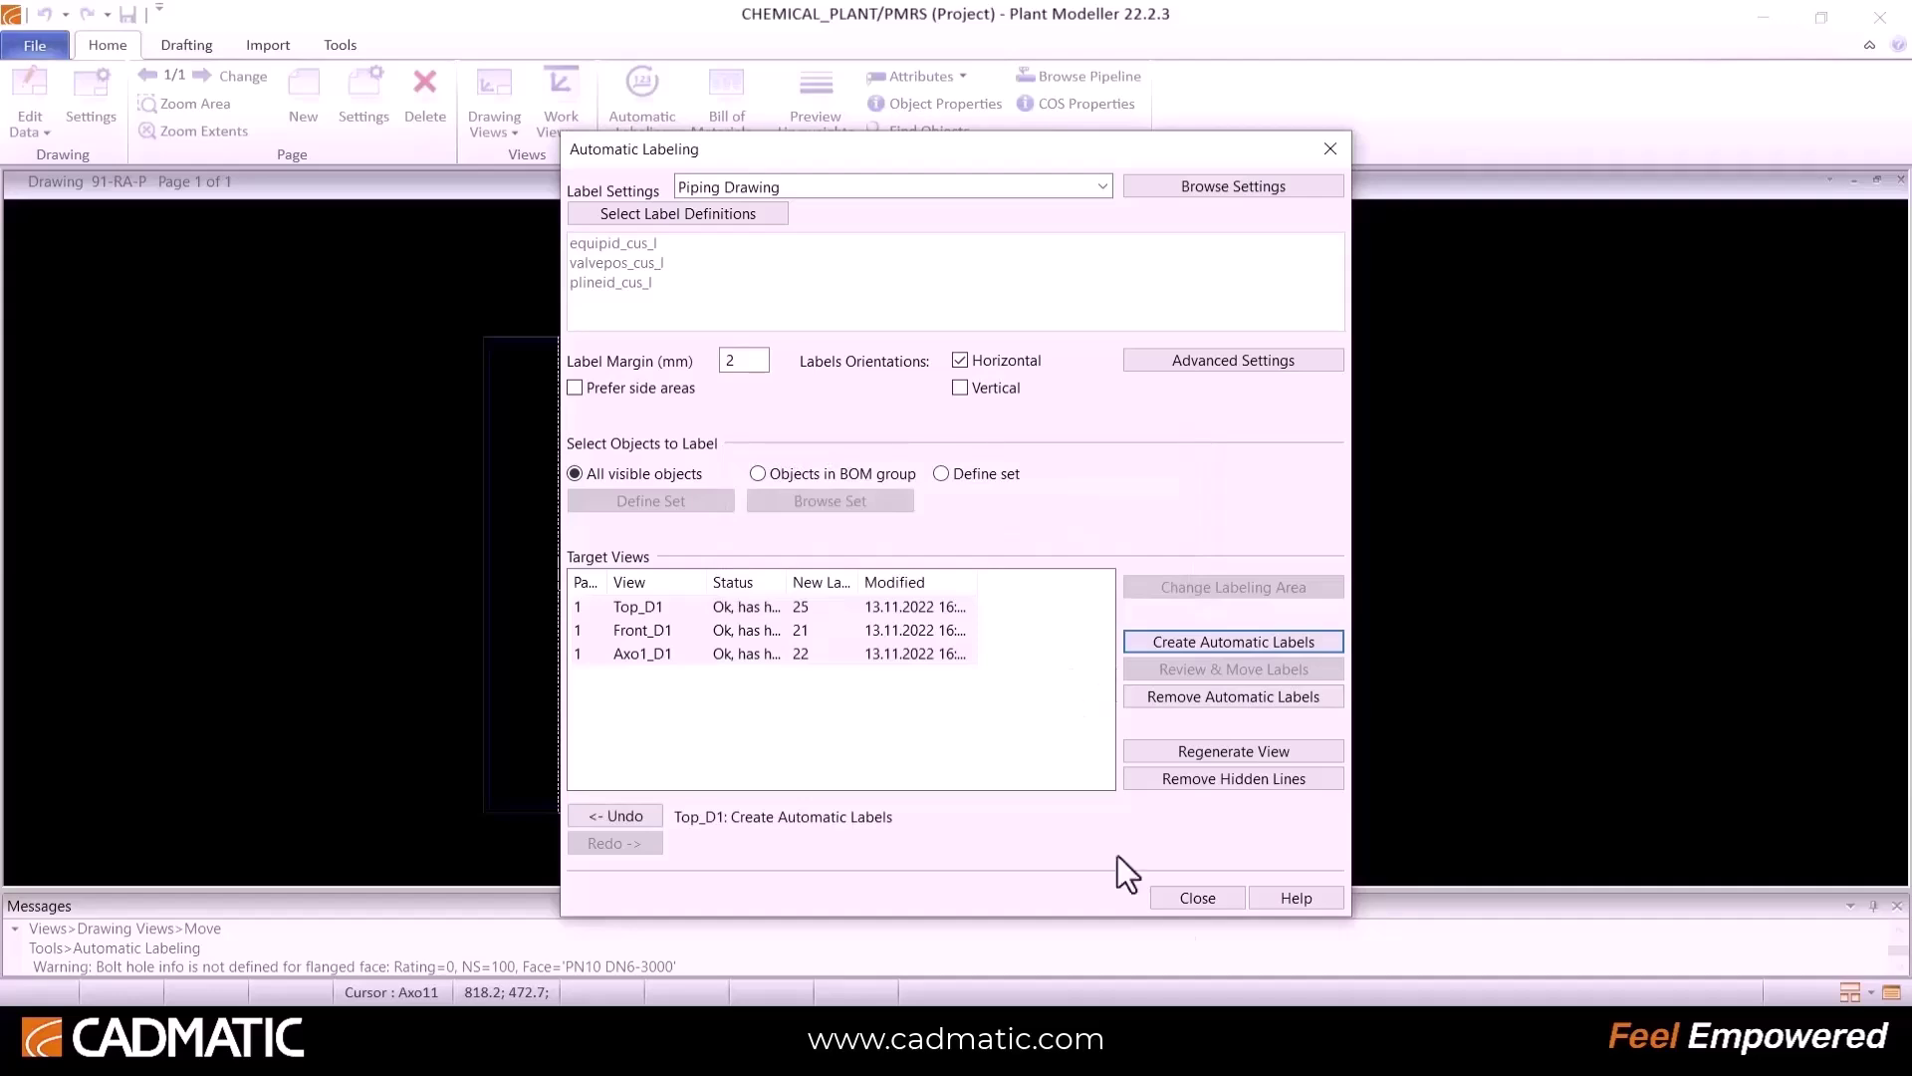
Step: Leave labeling, browse the labelled 91-RA-P sheet and title block, then end BrowsePoint
{"action": "left_click", "coordinate": [1186, 899]}
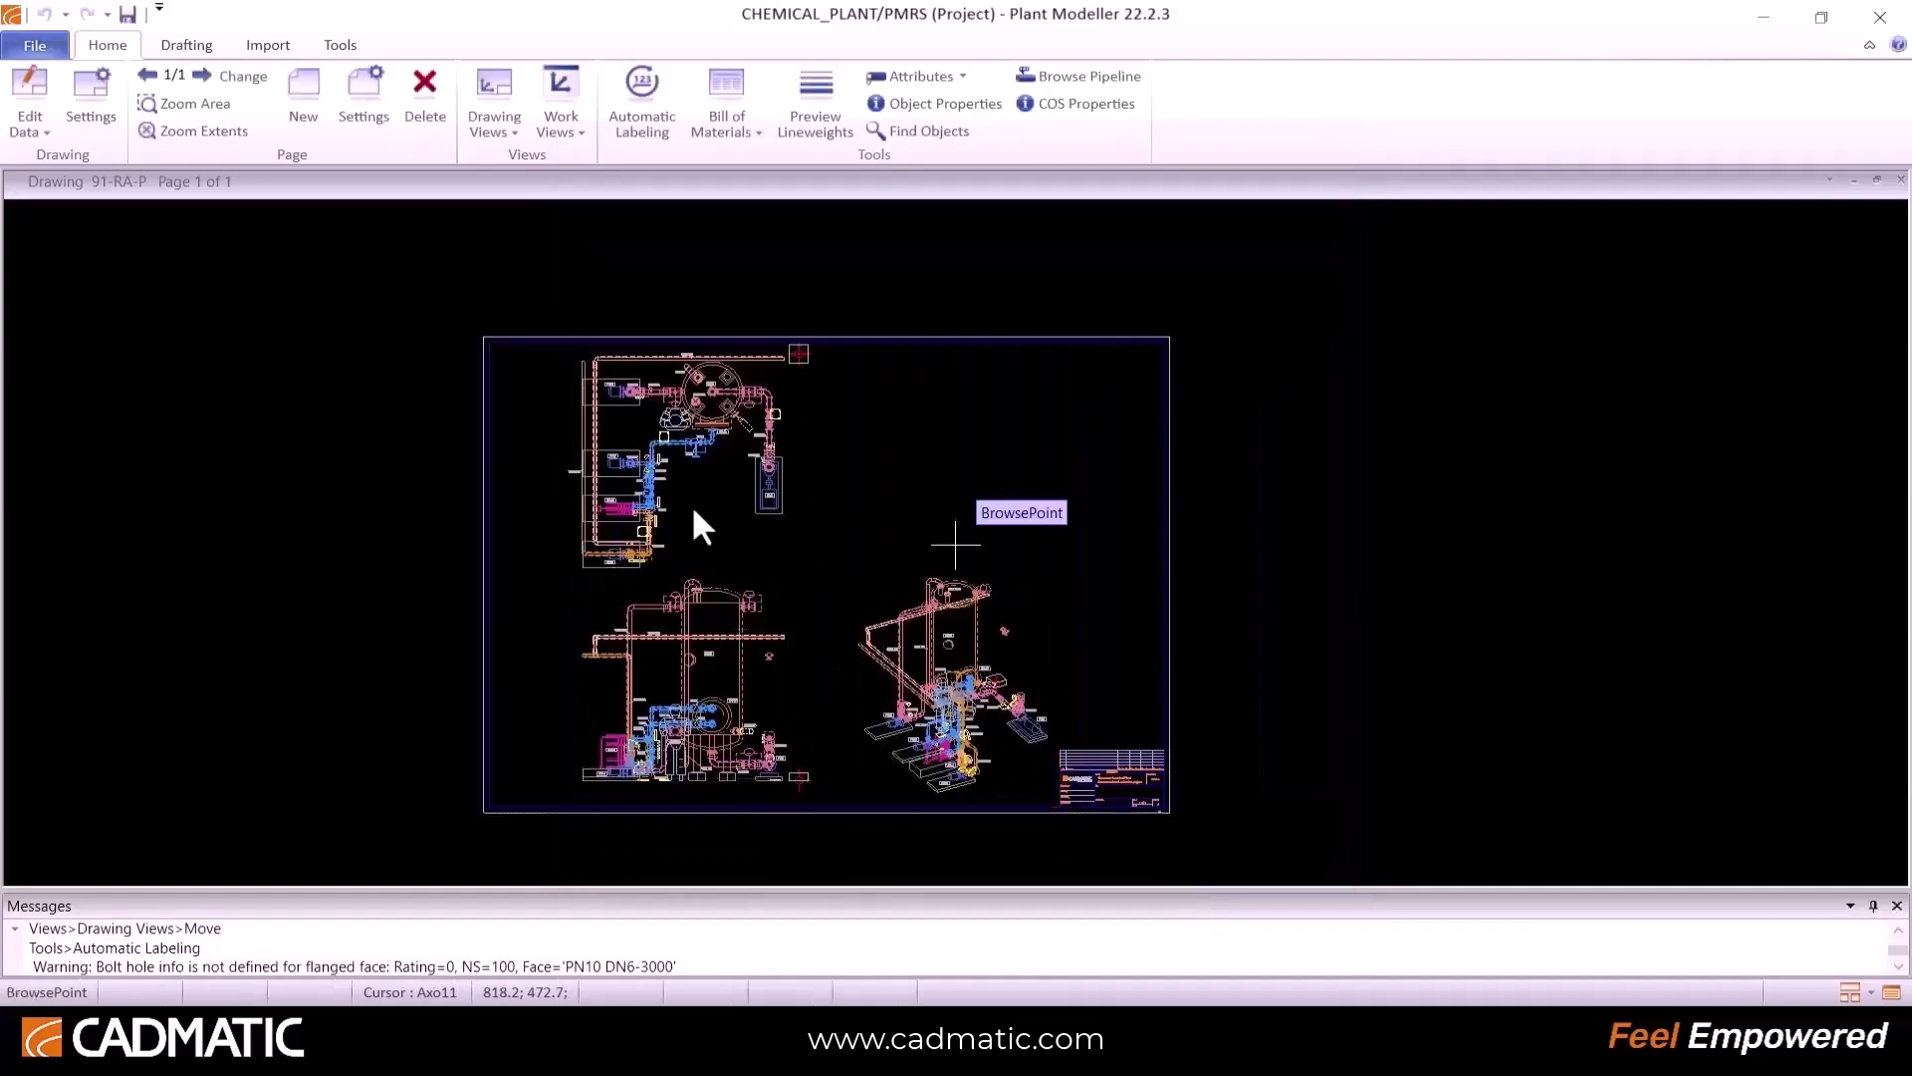
{"action": "scroll", "coordinate": [674, 375], "scroll_direction": "up", "scroll_amount": 12}
{"action": "scroll", "coordinate": [957, 545], "scroll_direction": "up", "scroll_amount": 3}
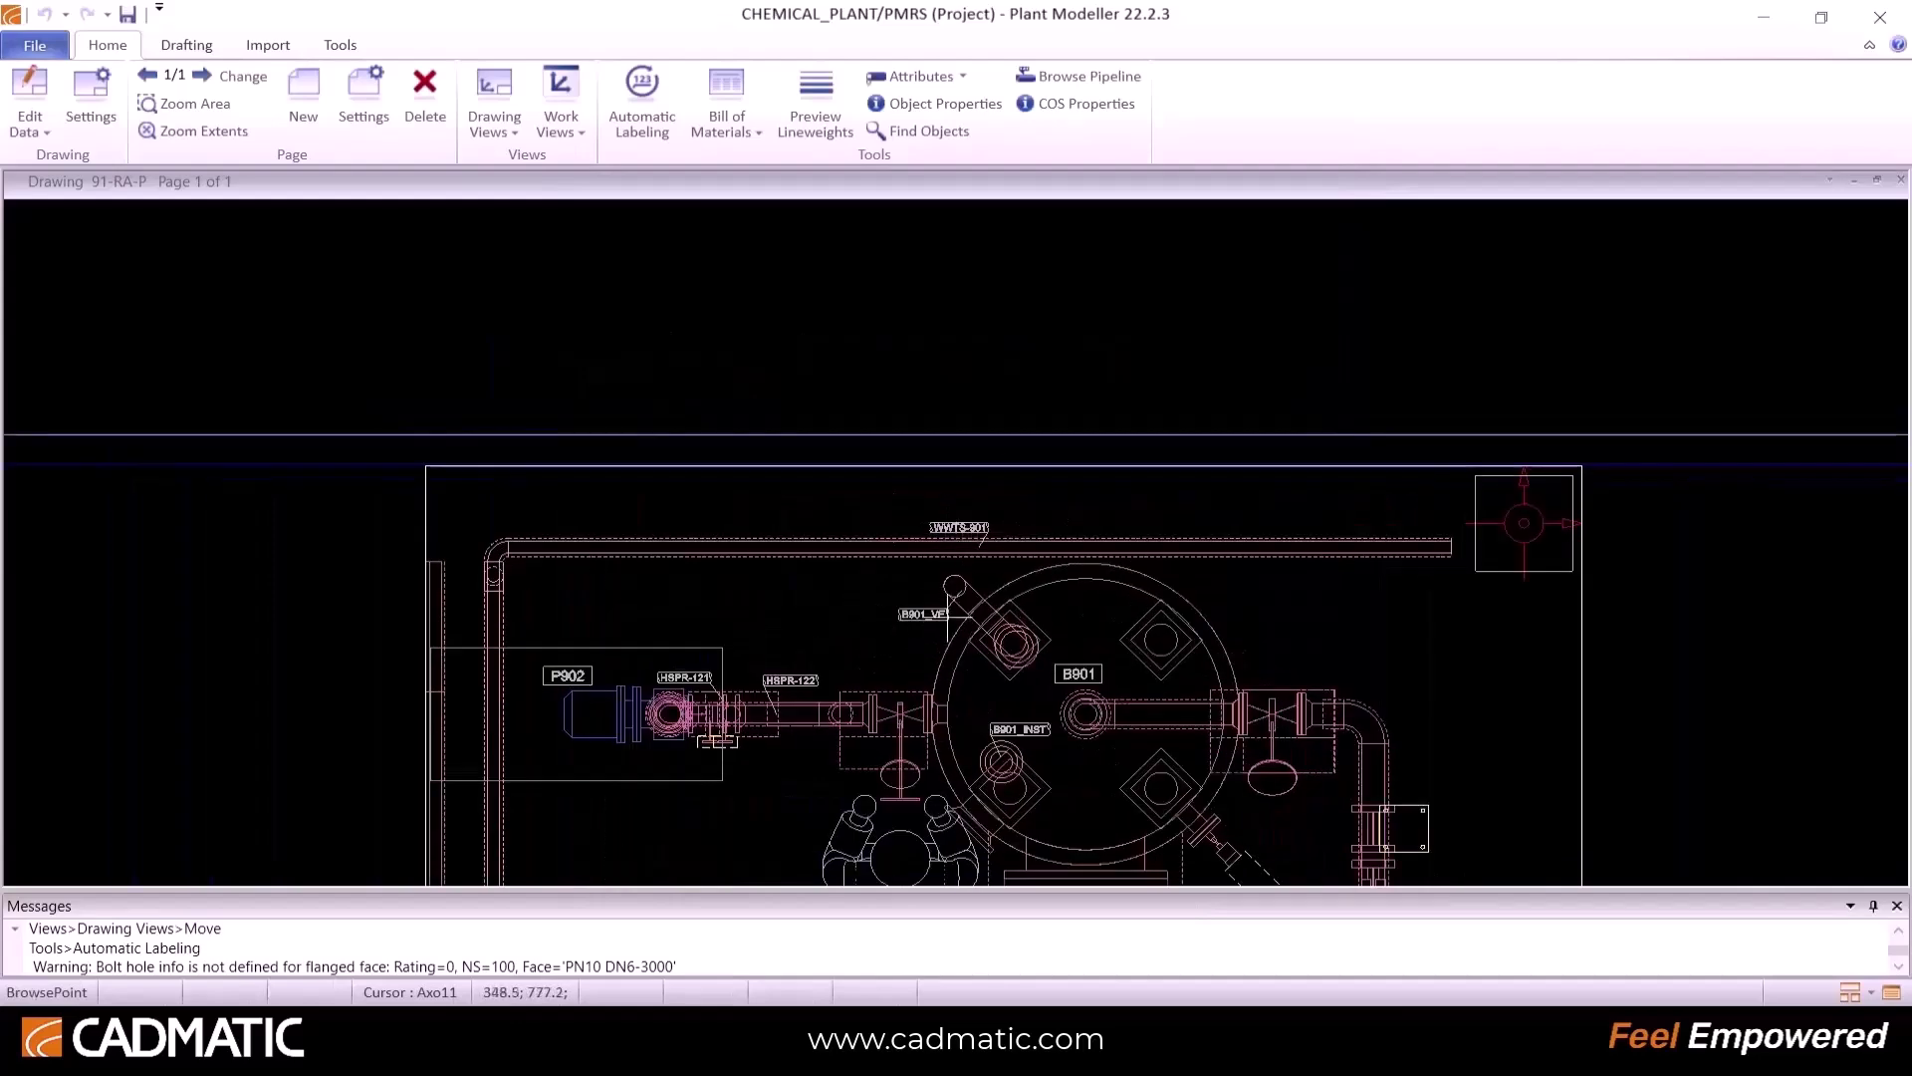
{"action": "scroll", "coordinate": [936, 597], "scroll_direction": "down", "scroll_amount": 2}
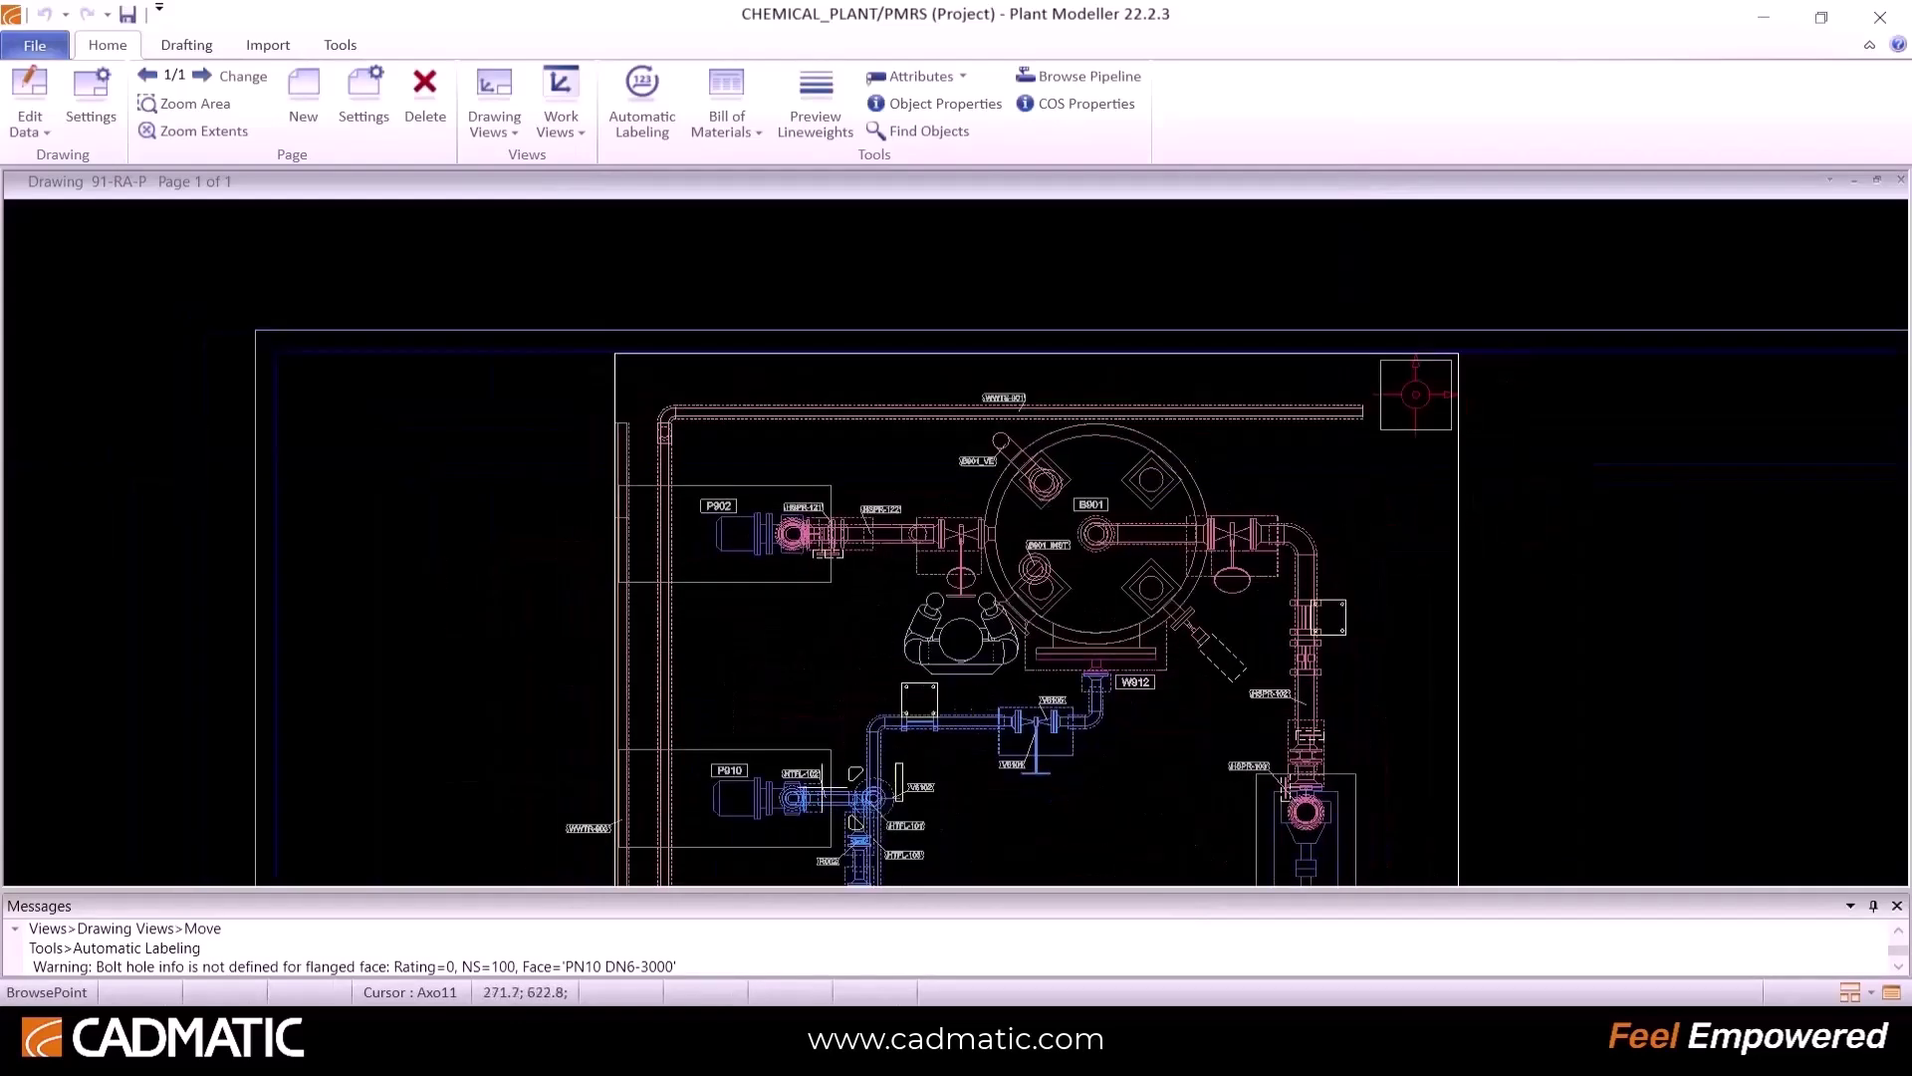
{"action": "scroll", "coordinate": [847, 818], "scroll_direction": "down", "scroll_amount": 2}
{"action": "scroll", "coordinate": [1085, 745], "scroll_direction": "down", "scroll_amount": 2}
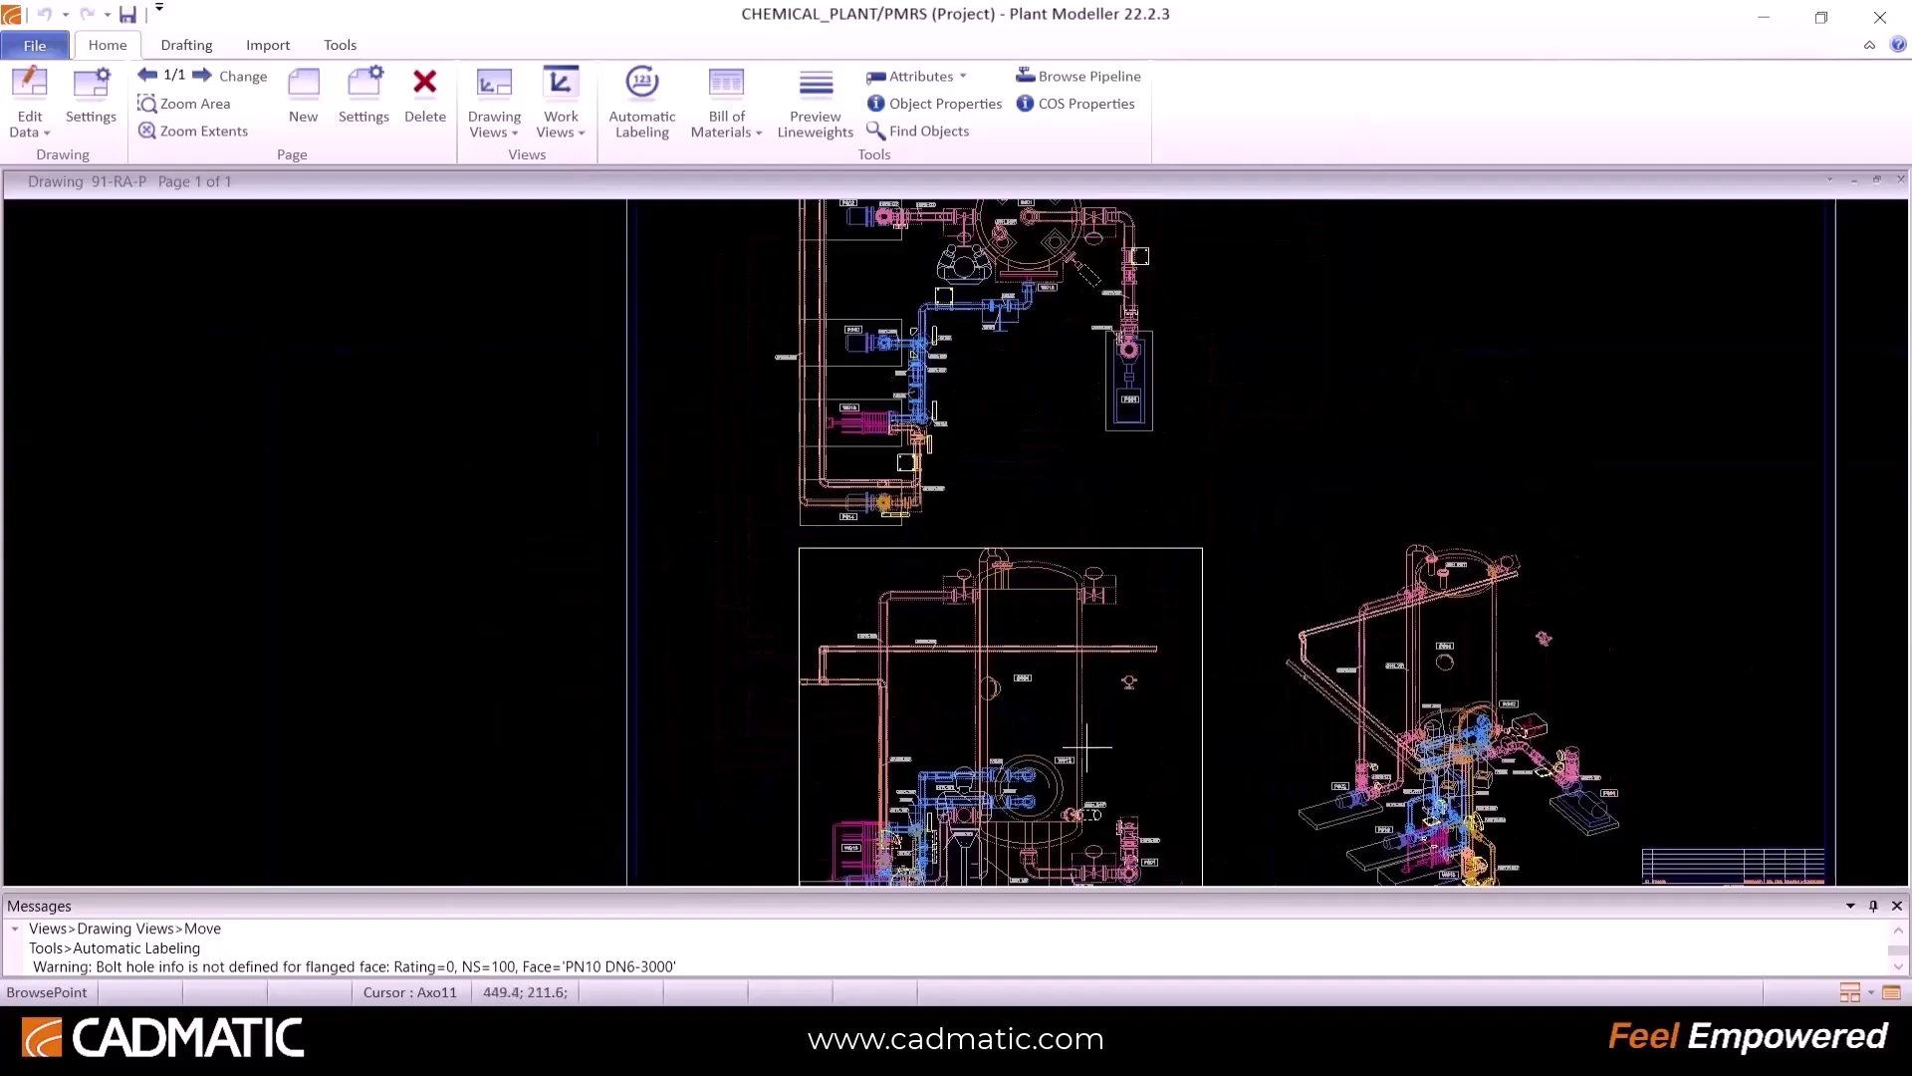
{"action": "middle_click_drag", "start_coordinate": [1064, 825], "coordinate": [1063, 793]}
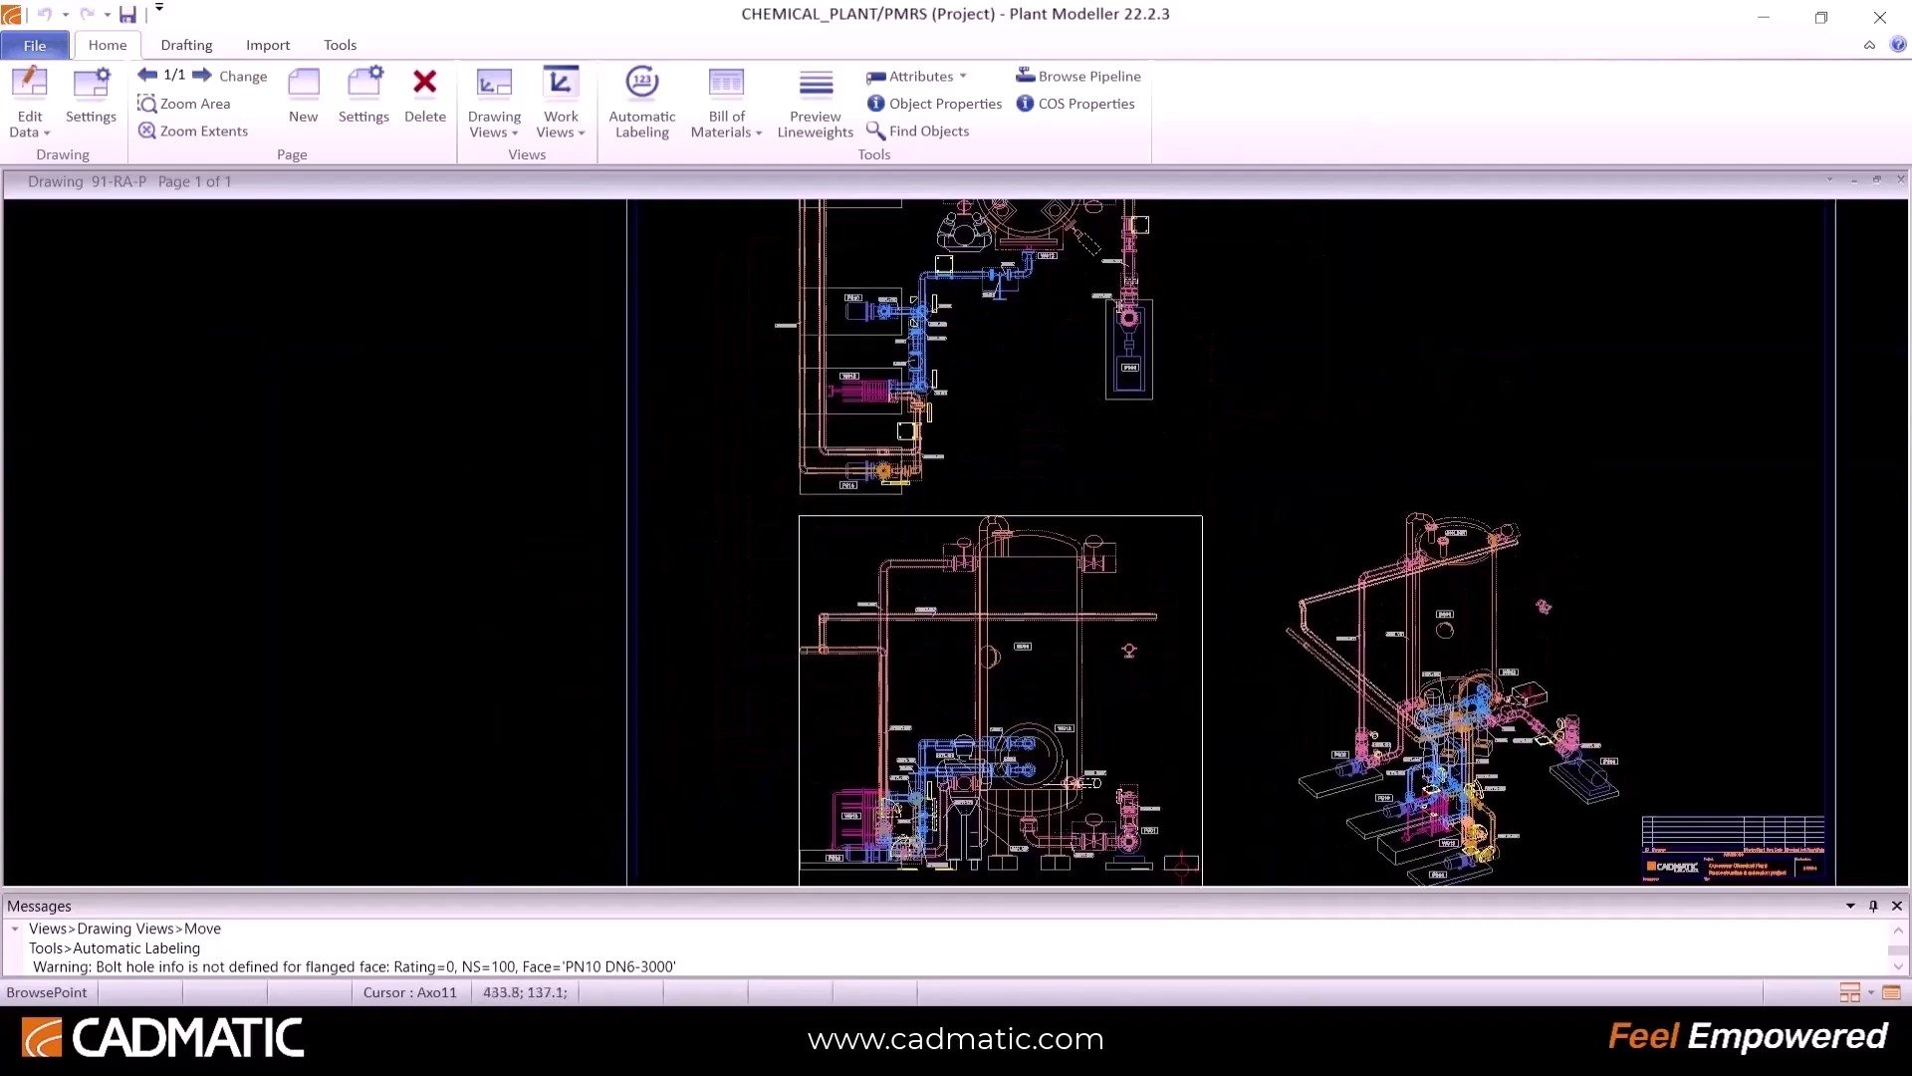
{"action": "scroll", "coordinate": [1047, 709], "scroll_direction": "up", "scroll_amount": 5}
{"action": "scroll", "coordinate": [946, 471], "scroll_direction": "down", "scroll_amount": 5}
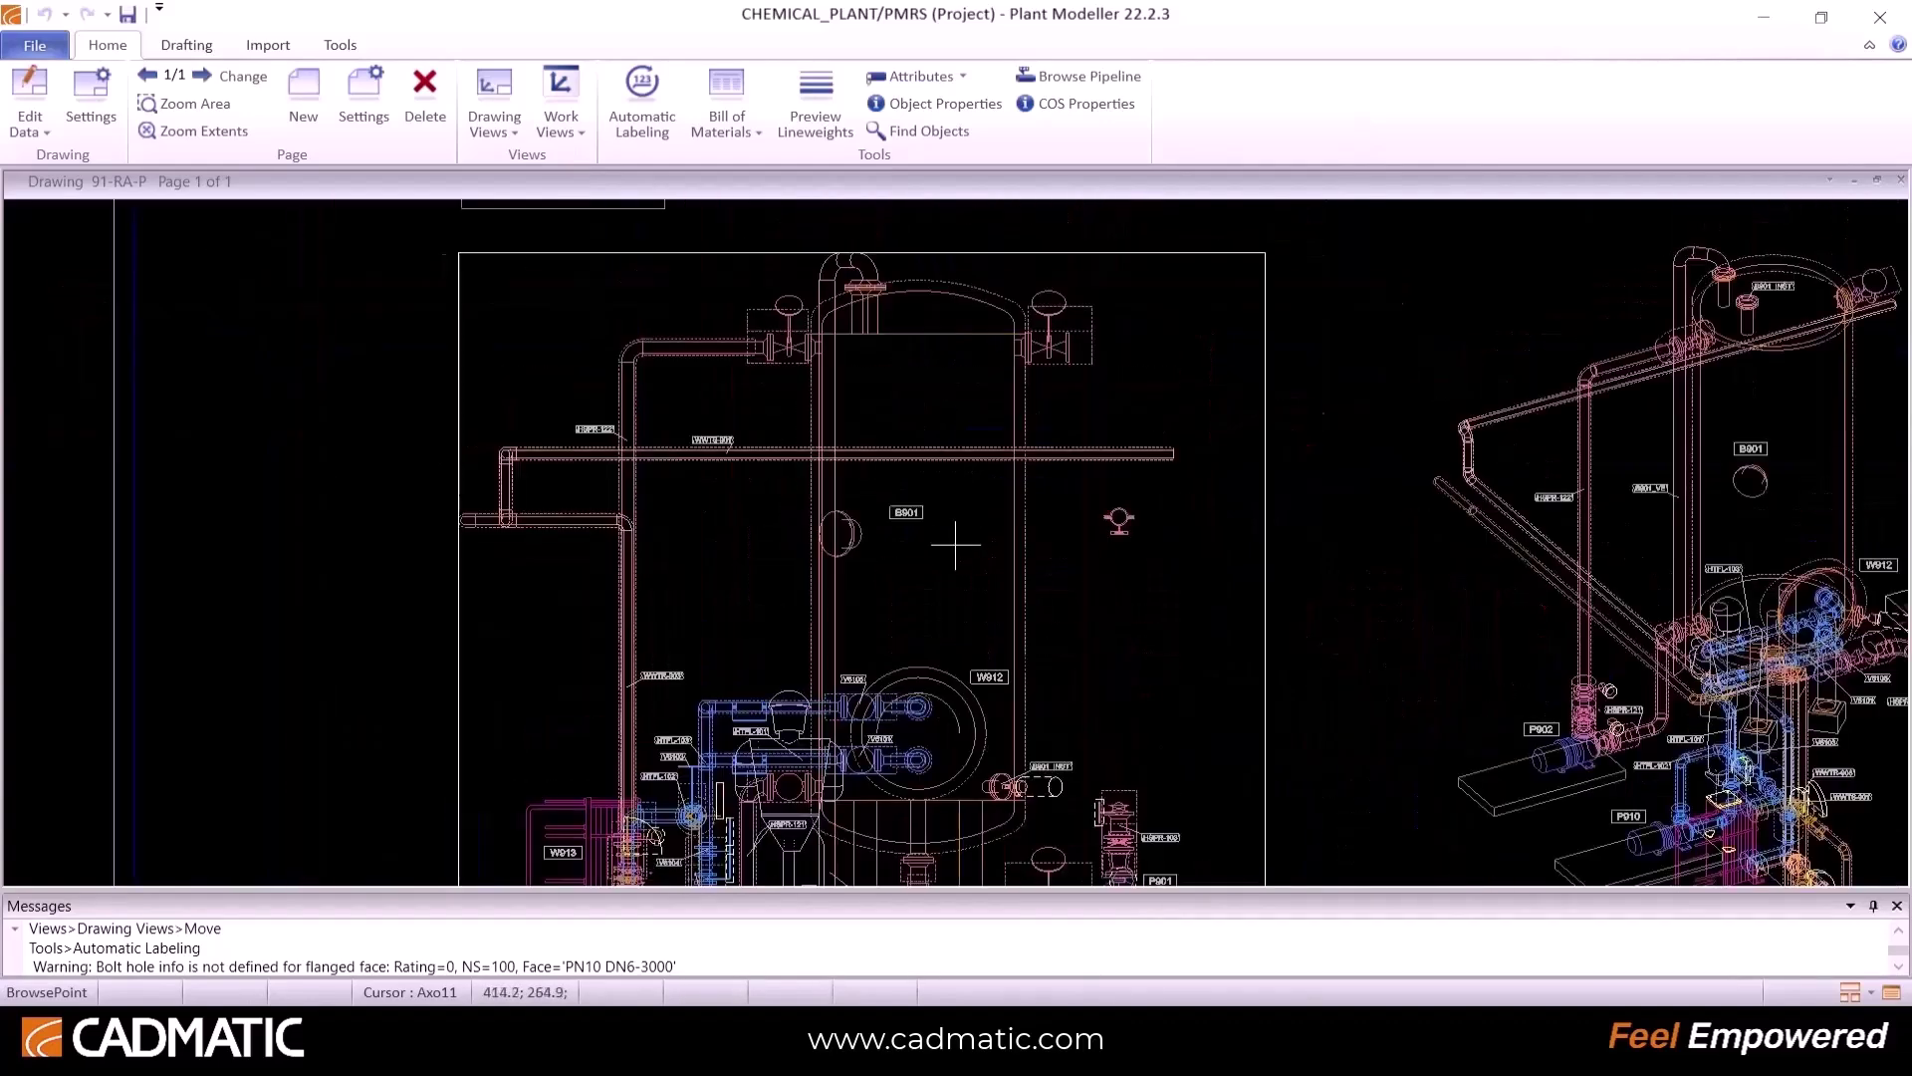
{"action": "scroll", "coordinate": [1268, 538], "scroll_direction": "up", "scroll_amount": 5}
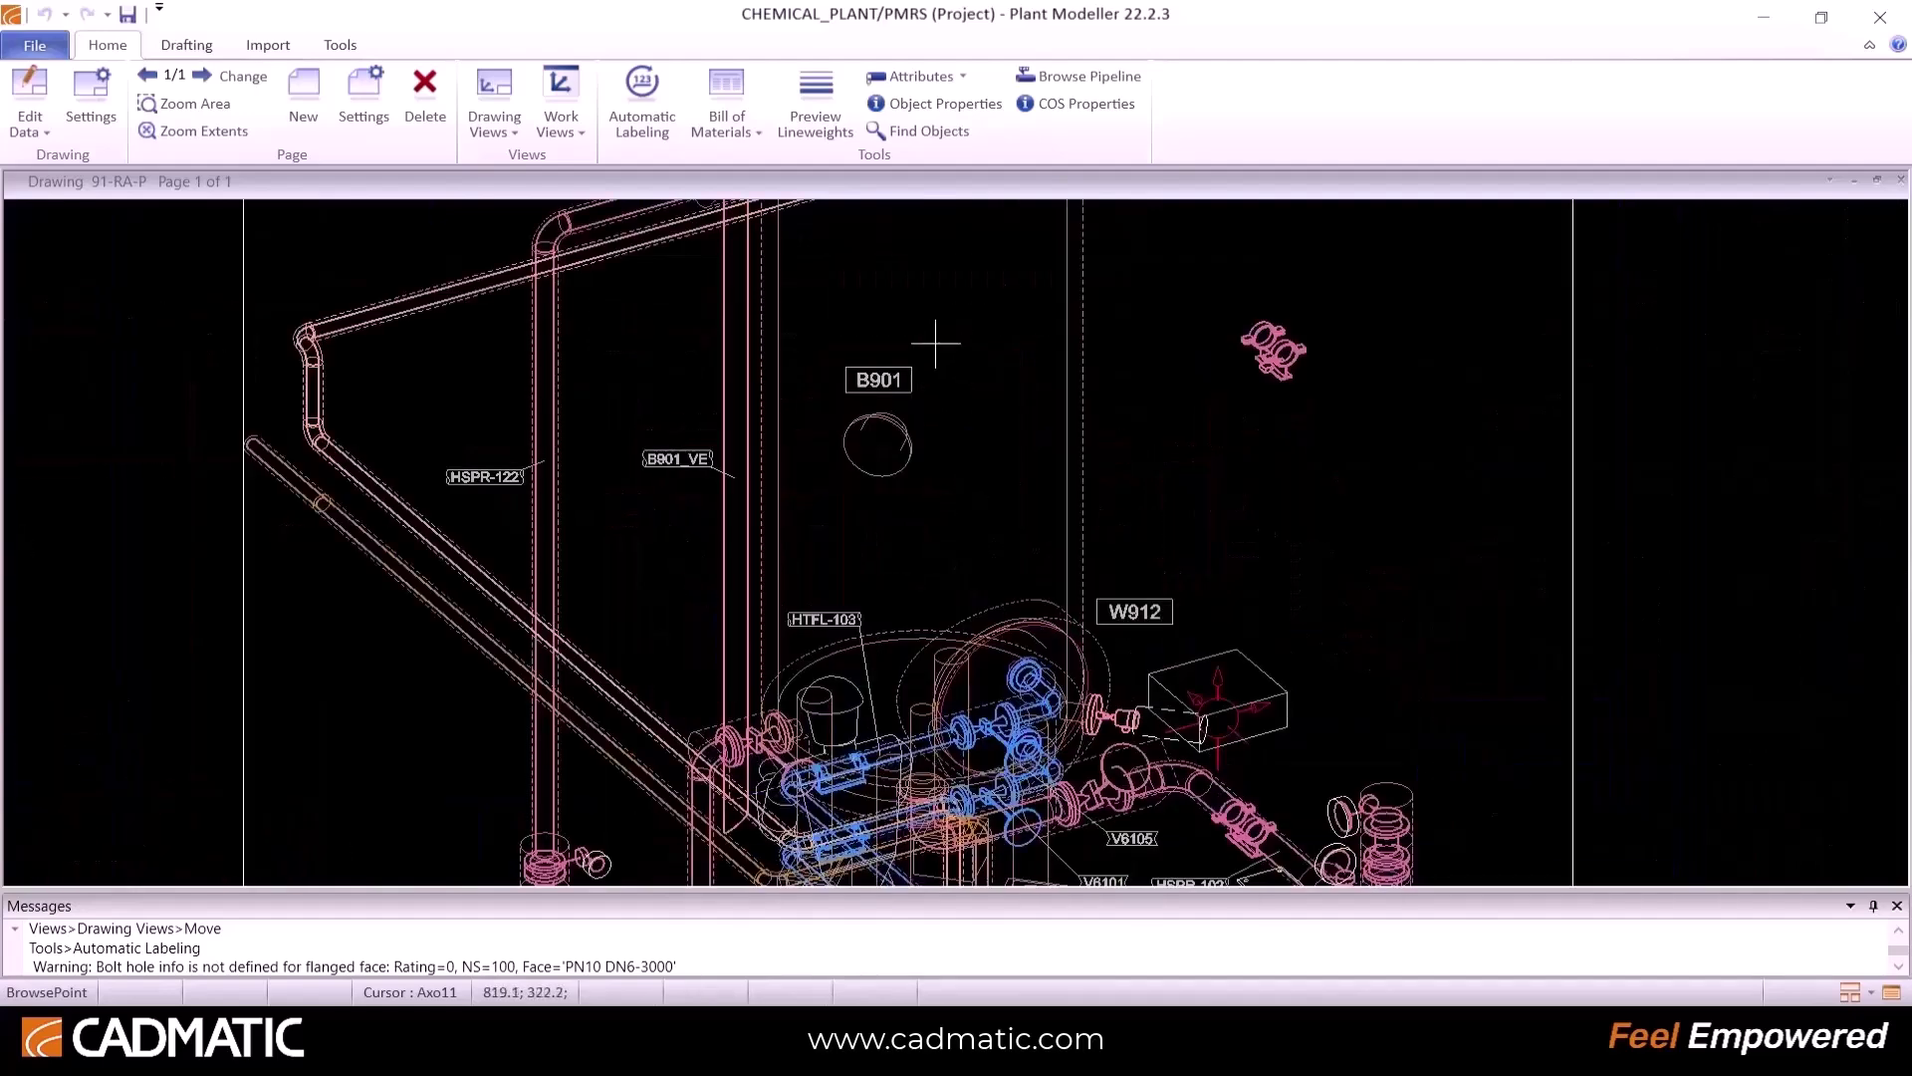
{"action": "scroll", "coordinate": [948, 538], "scroll_direction": "up", "scroll_amount": 3}
{"action": "scroll", "coordinate": [947, 538], "scroll_direction": "down", "scroll_amount": 3}
{"action": "scroll", "coordinate": [955, 546], "scroll_direction": "up", "scroll_amount": 3}
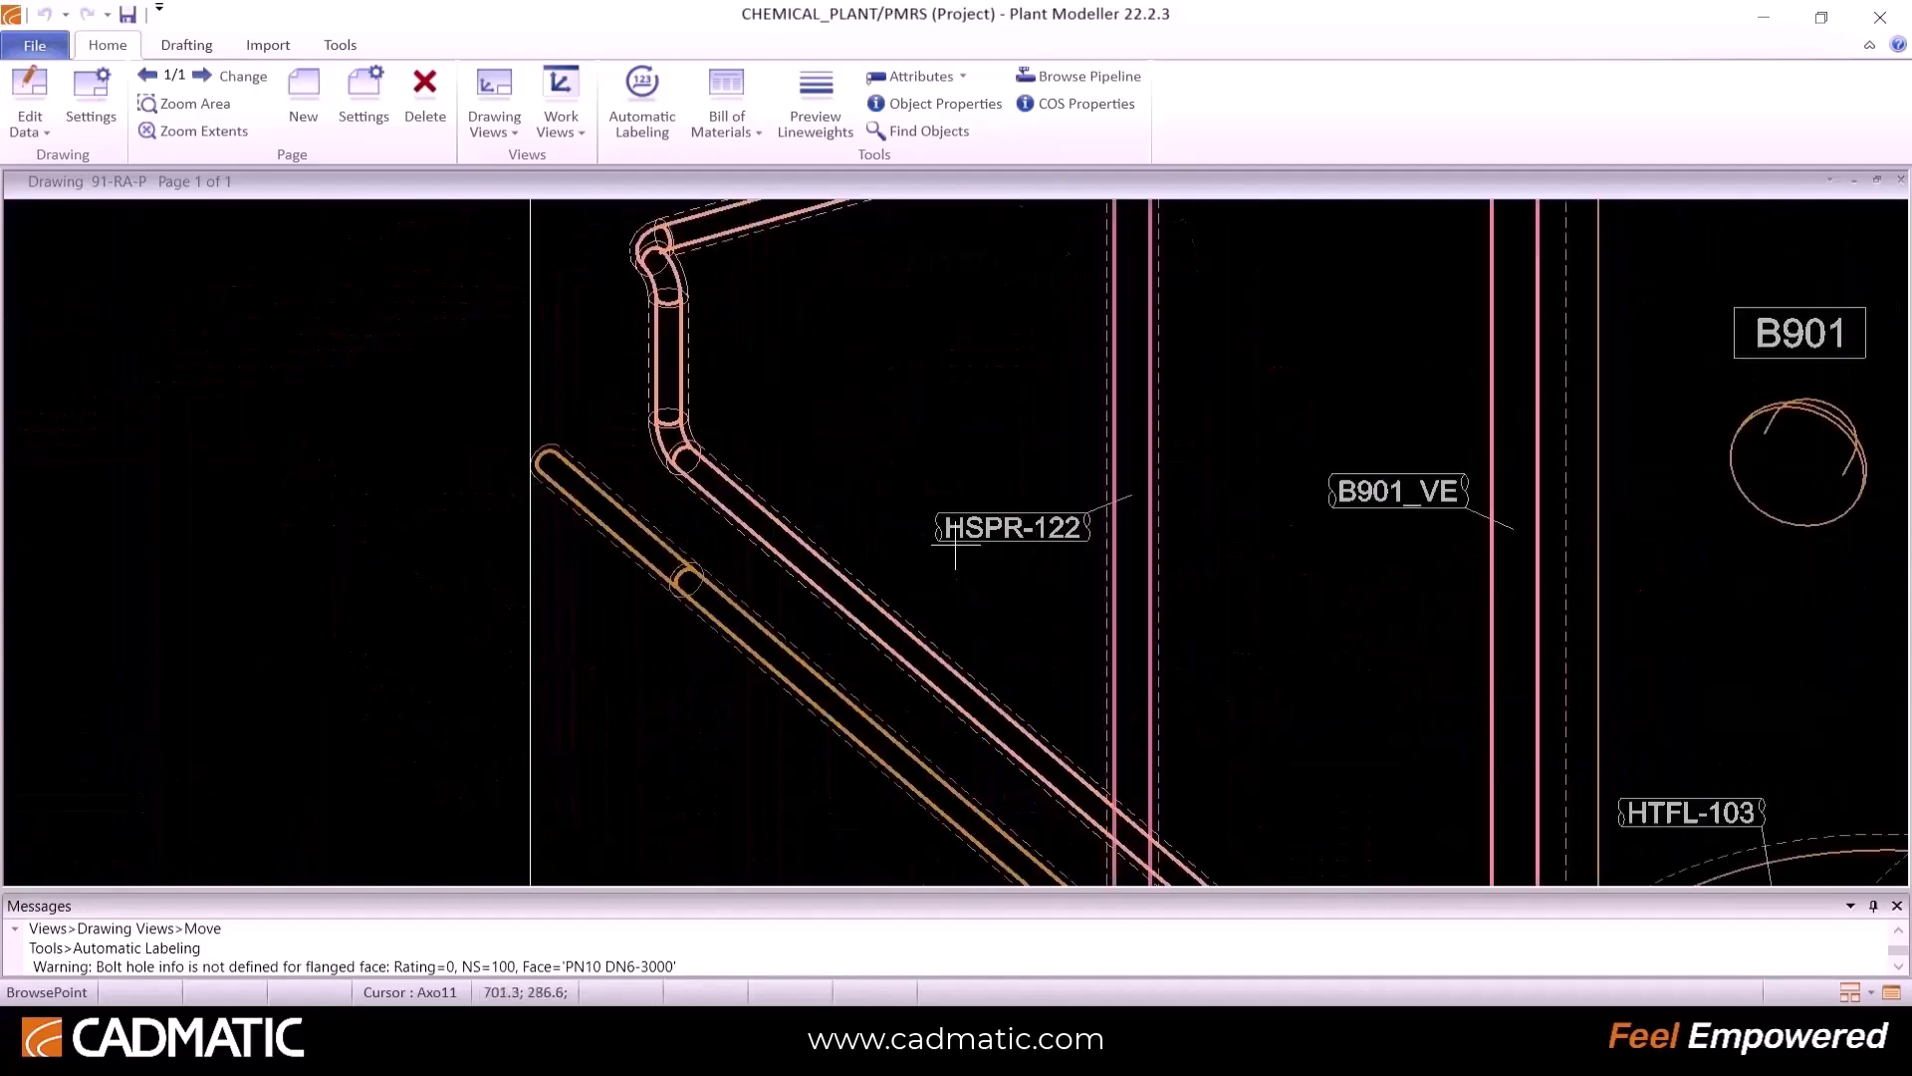
{"action": "scroll", "coordinate": [959, 543], "scroll_direction": "down", "scroll_amount": 4}
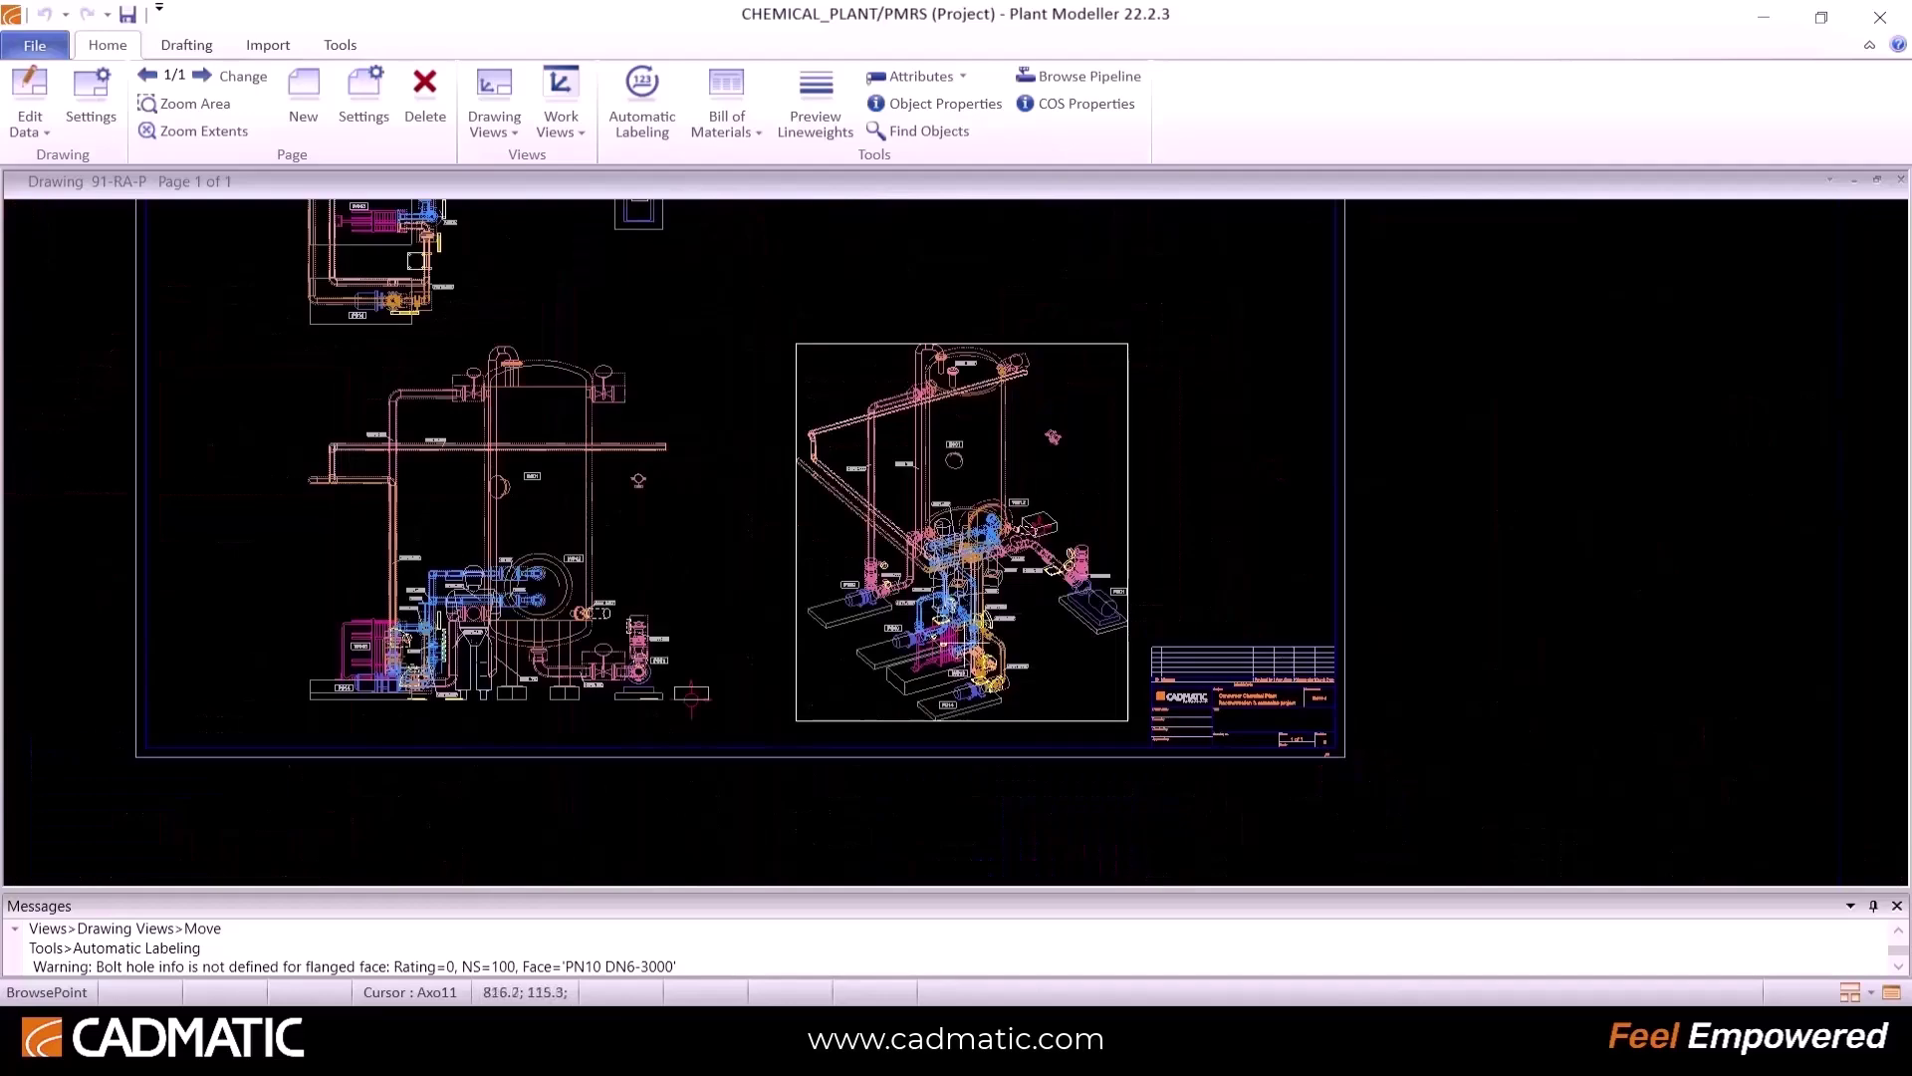
{"action": "scroll", "coordinate": [957, 538], "scroll_direction": "up", "scroll_amount": 2}
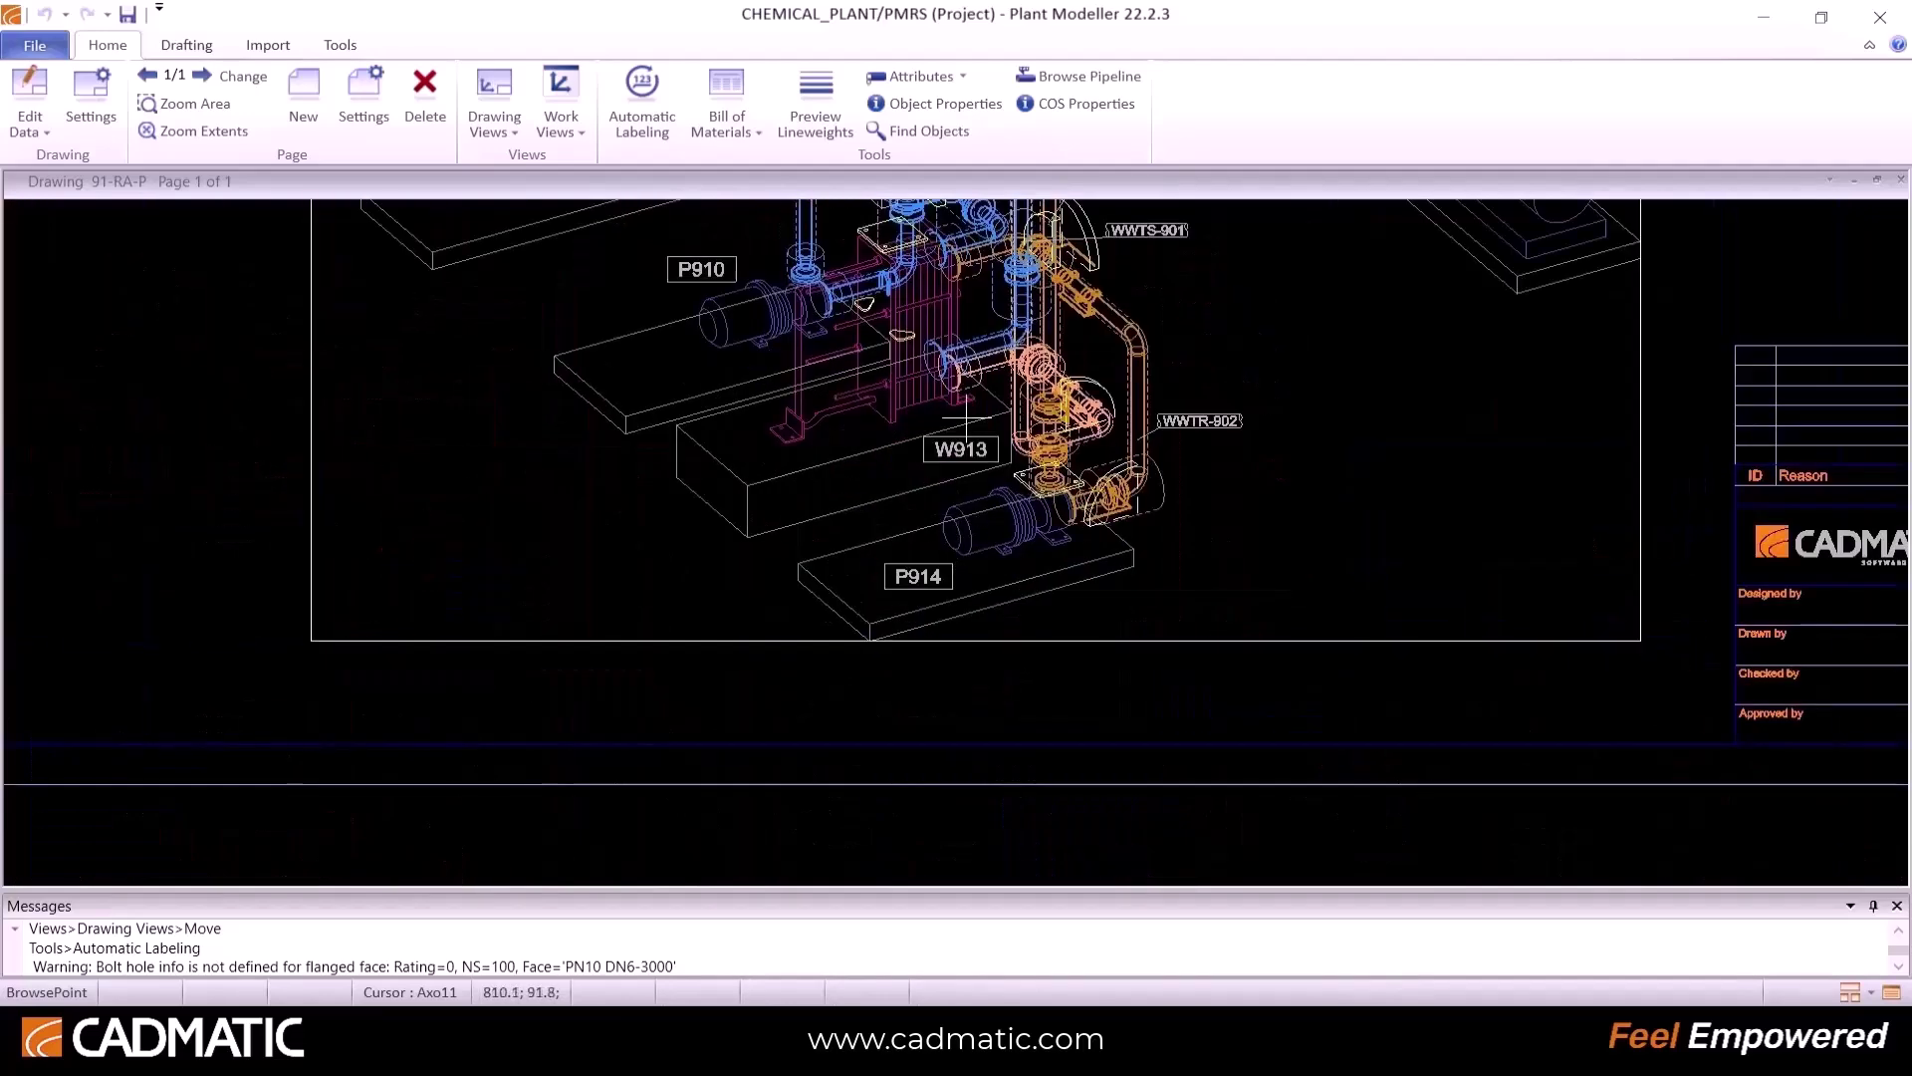
{"action": "scroll", "coordinate": [965, 416], "scroll_direction": "down", "scroll_amount": 5}
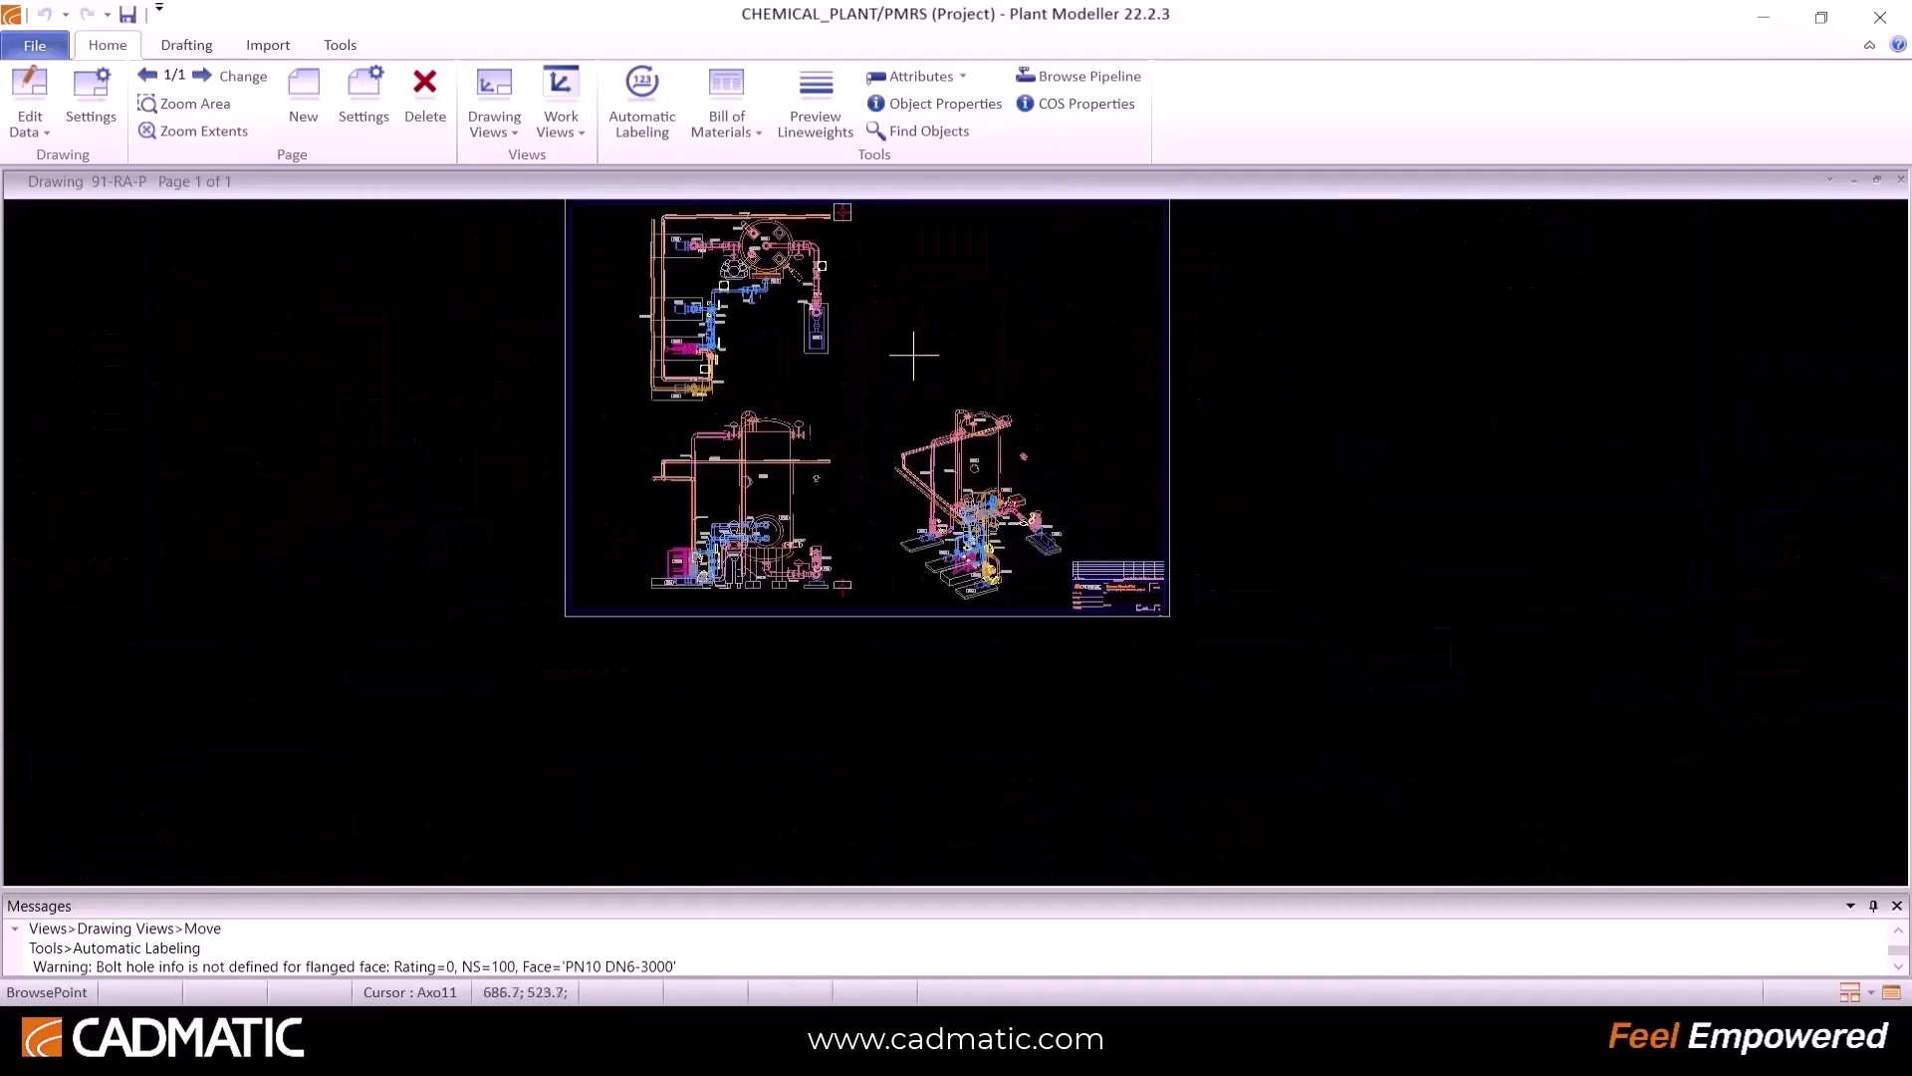
{"action": "scroll", "coordinate": [954, 538], "scroll_direction": "down", "scroll_amount": 2}
{"action": "scroll", "coordinate": [955, 545], "scroll_direction": "up", "scroll_amount": 1}
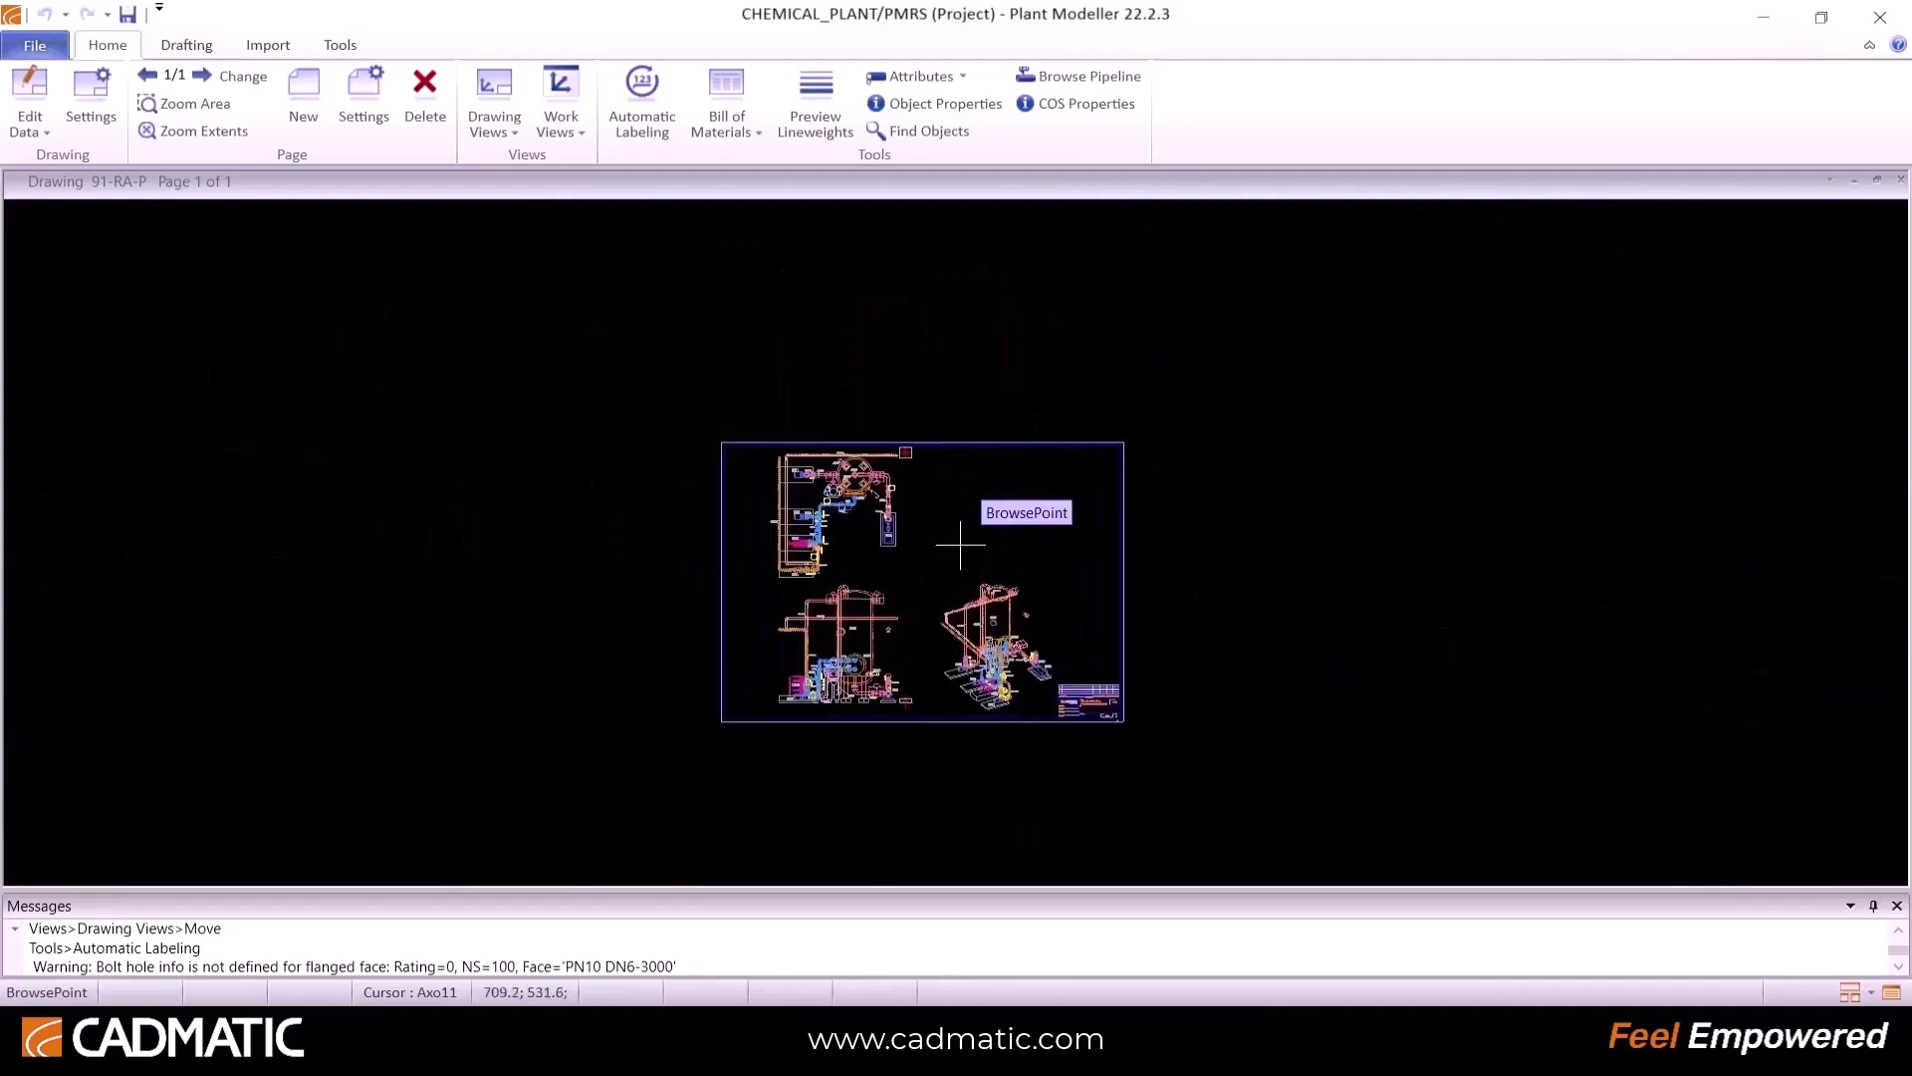
{"action": "key", "text": "Escape"}
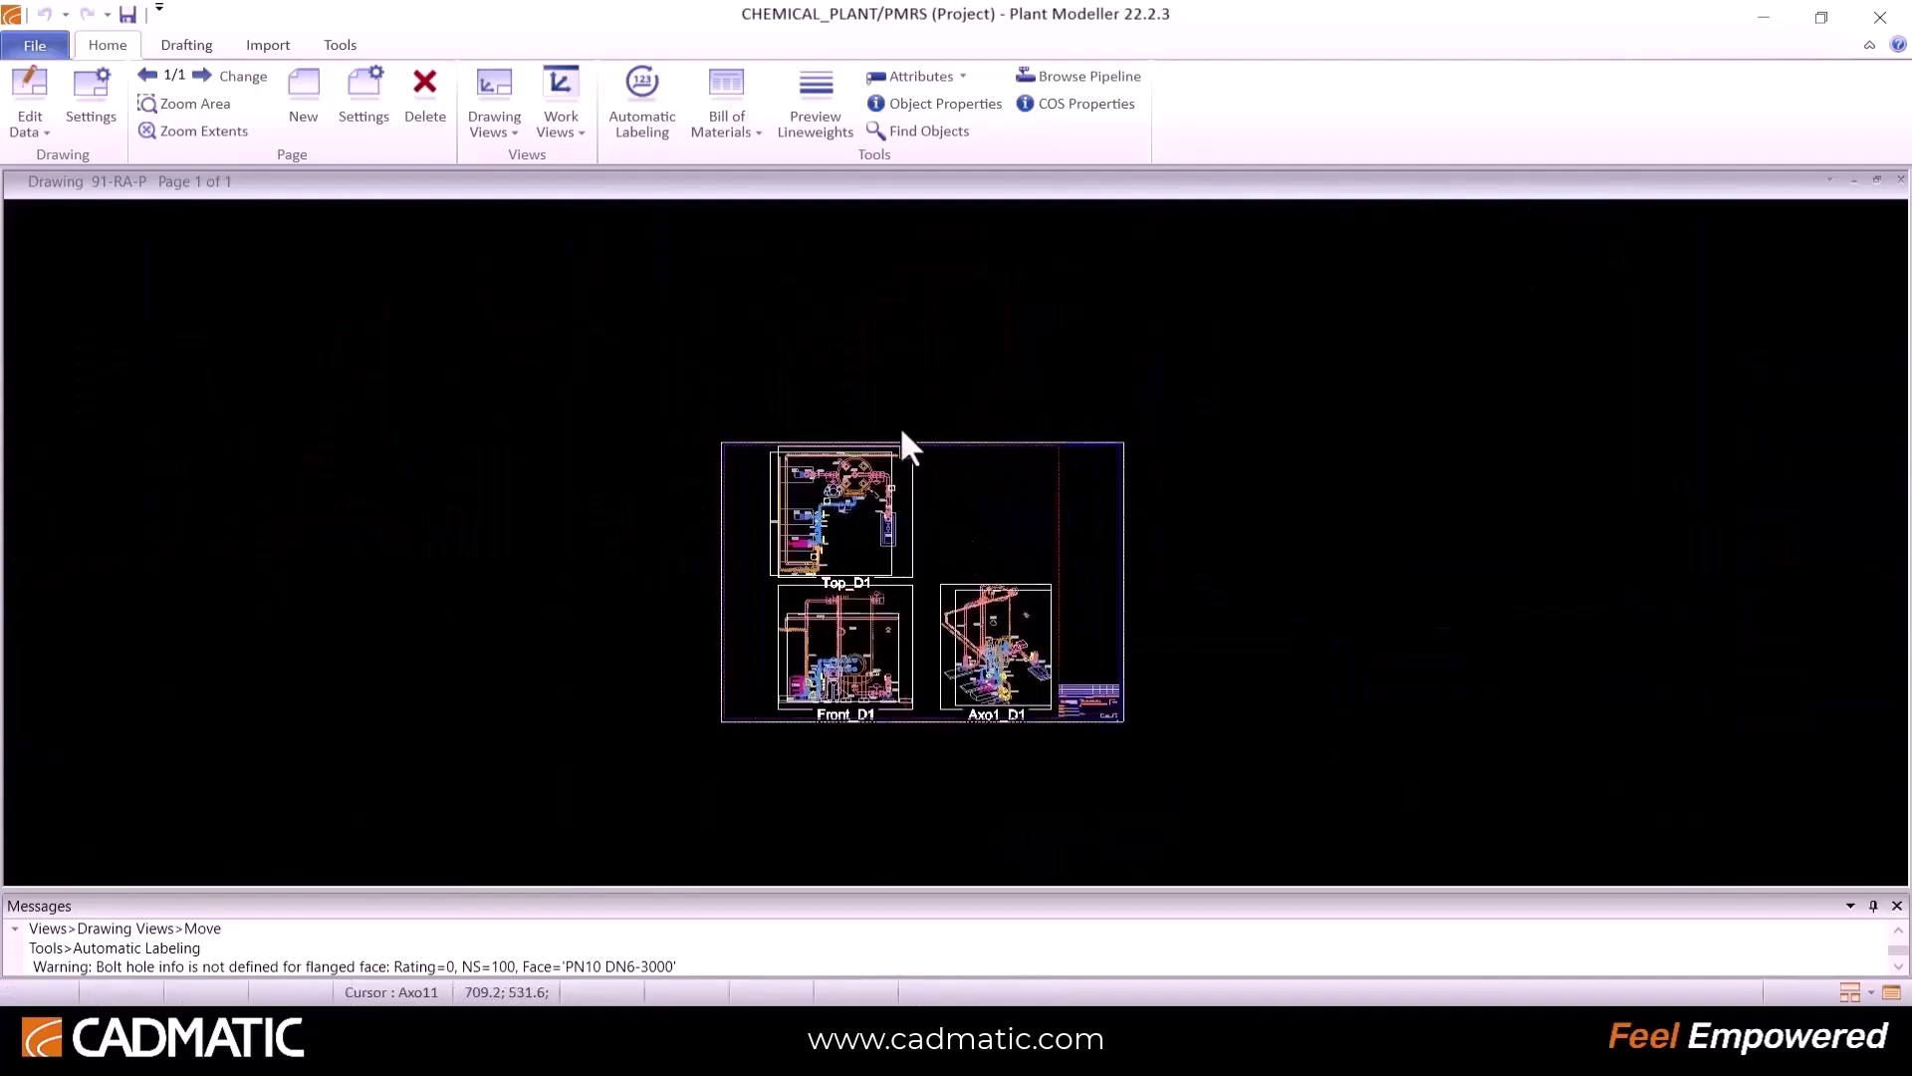
Step: Run Elo Tools Equipment Centerlines on Top_D1, then go to Home > Drawing Views
{"action": "left_click", "coordinate": [340, 45]}
{"action": "left_click", "coordinate": [92, 128]}
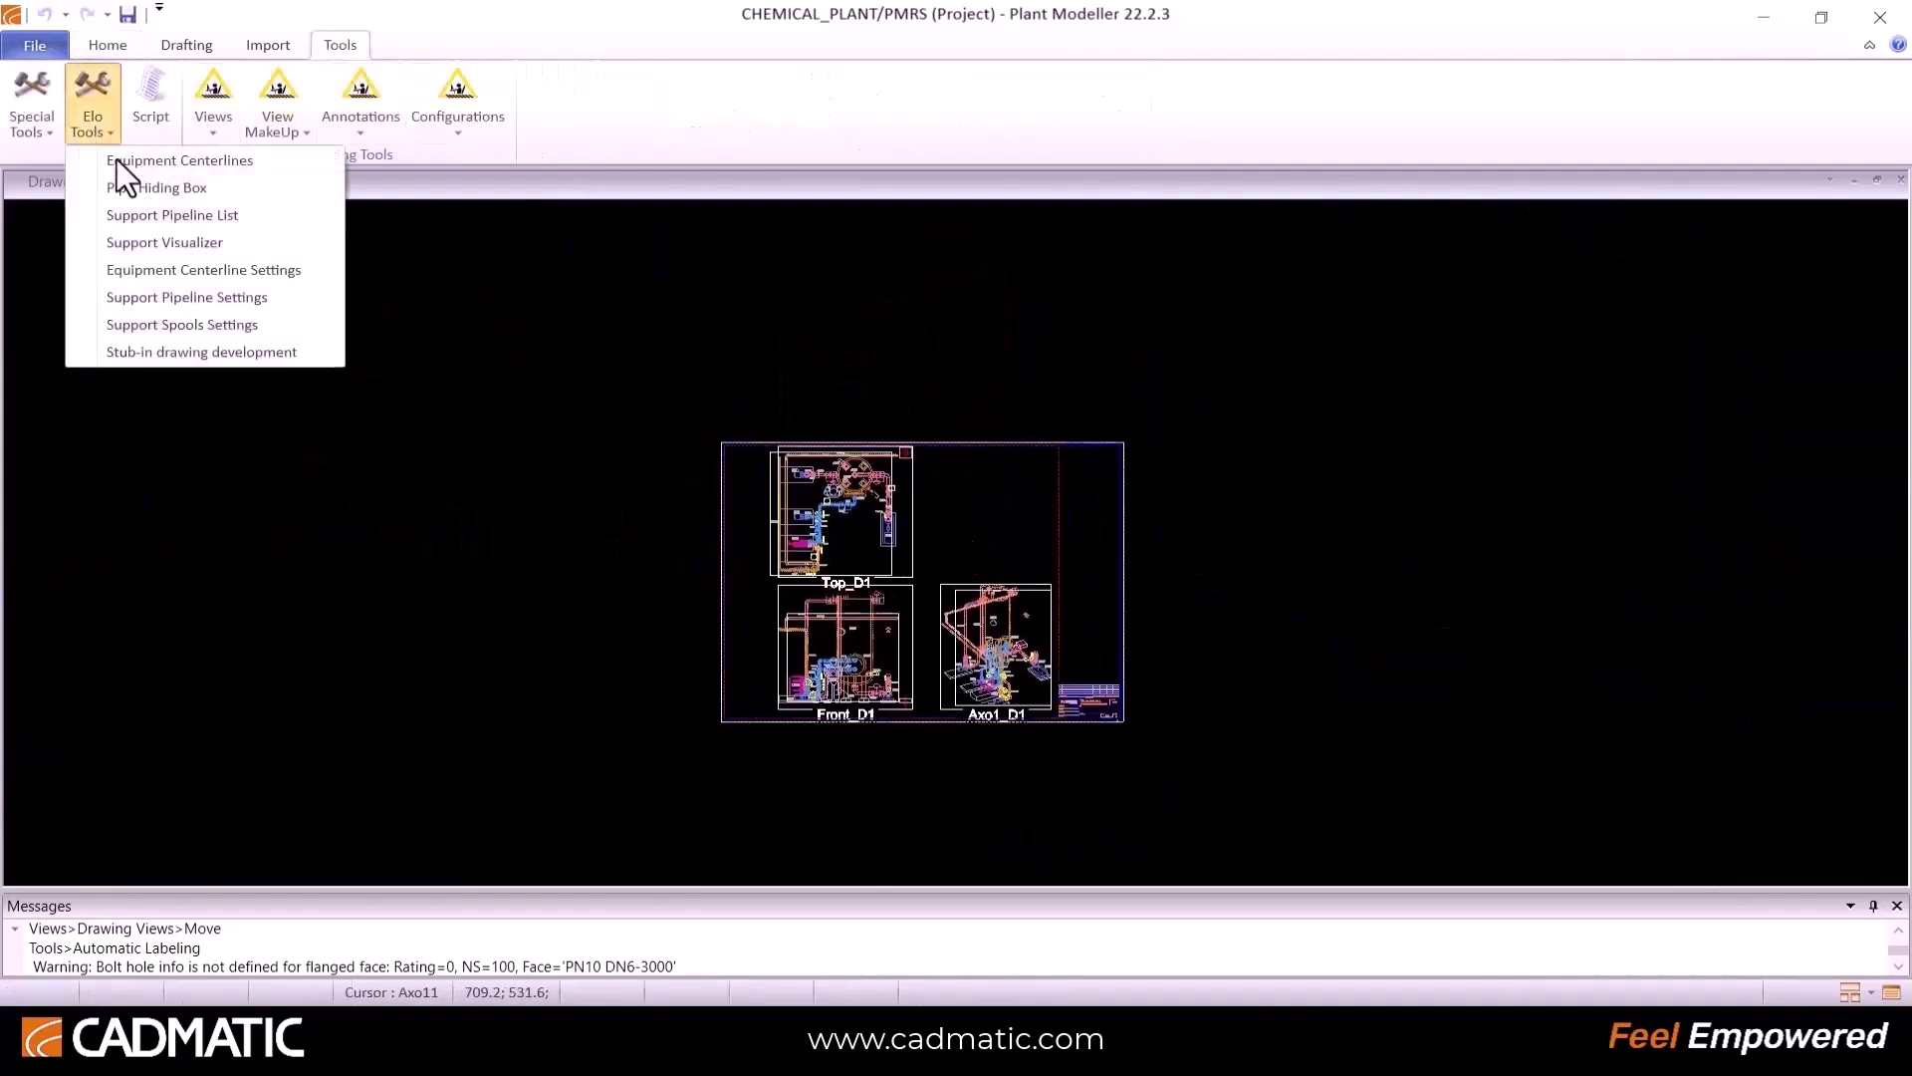
{"action": "left_click", "coordinate": [188, 164]}
{"action": "left_click", "coordinate": [649, 444]}
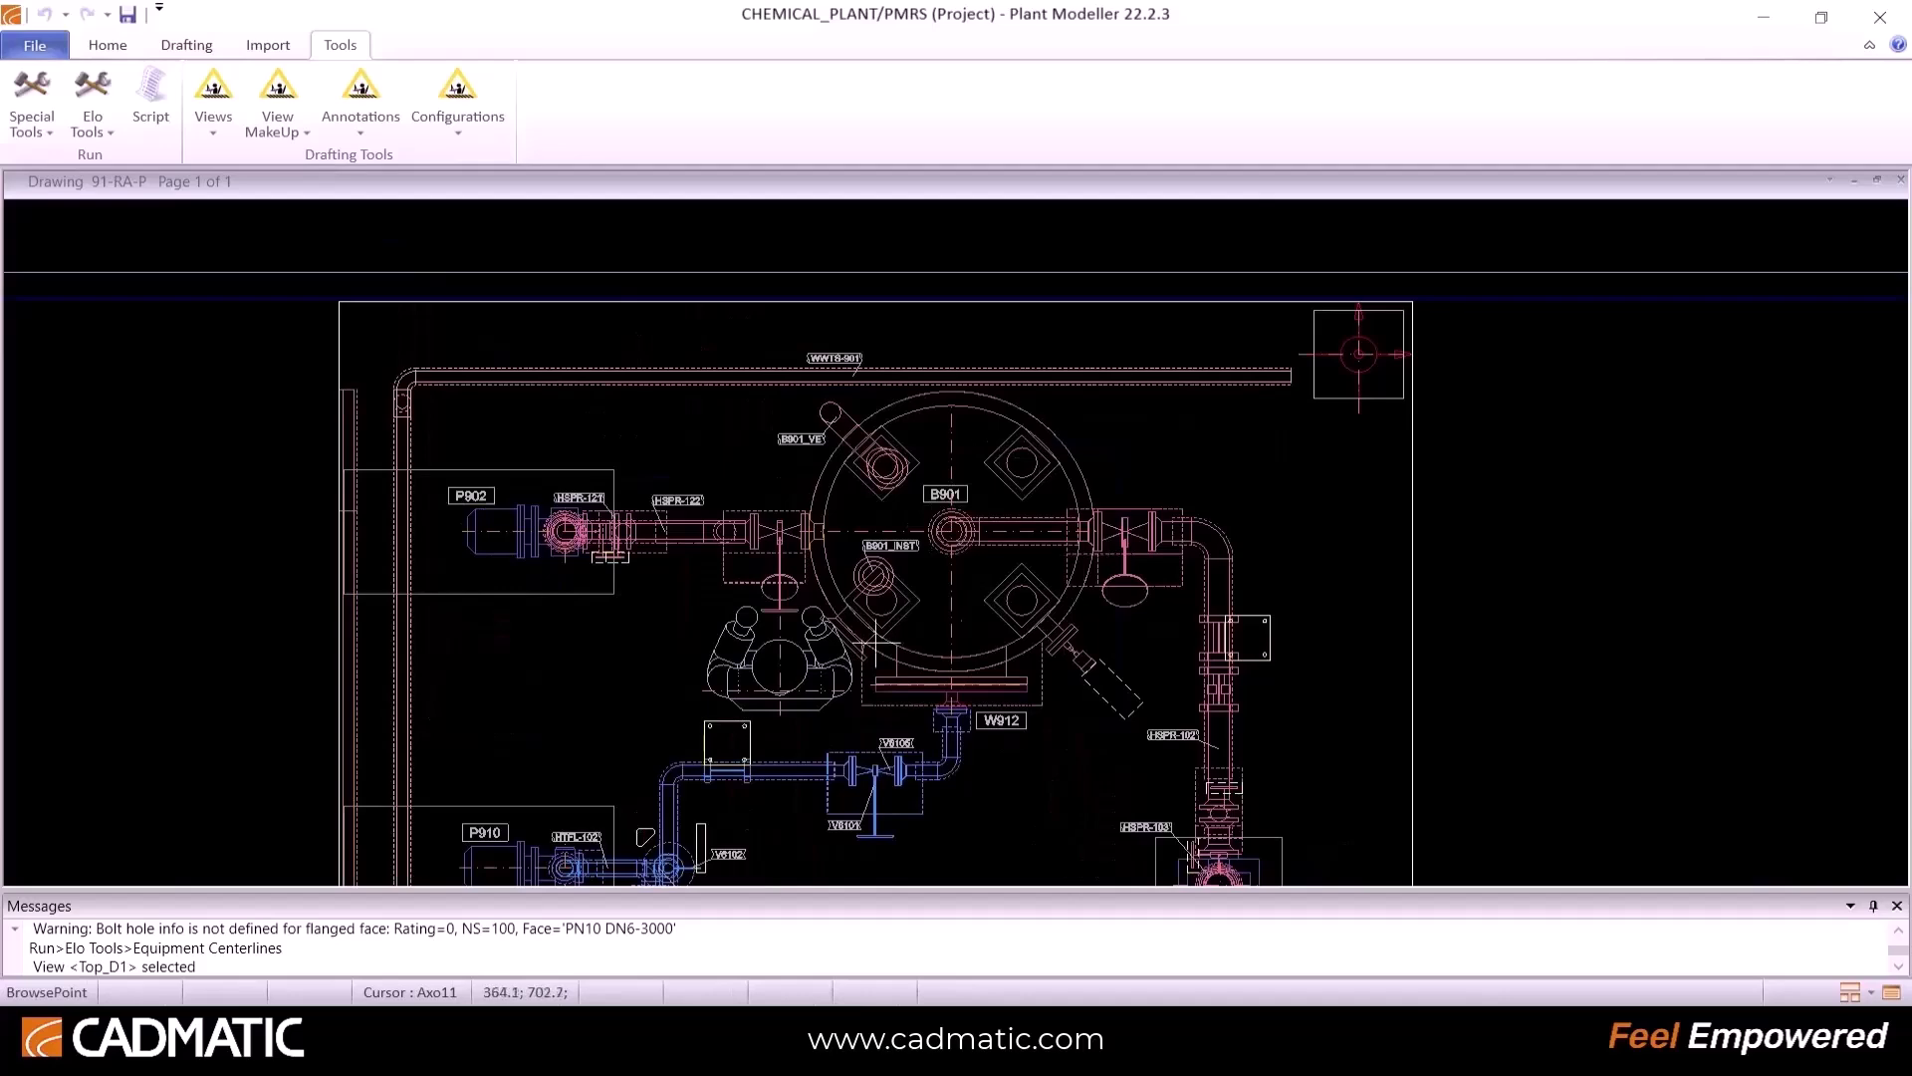
{"action": "scroll", "coordinate": [925, 614], "scroll_direction": "down", "scroll_amount": 2}
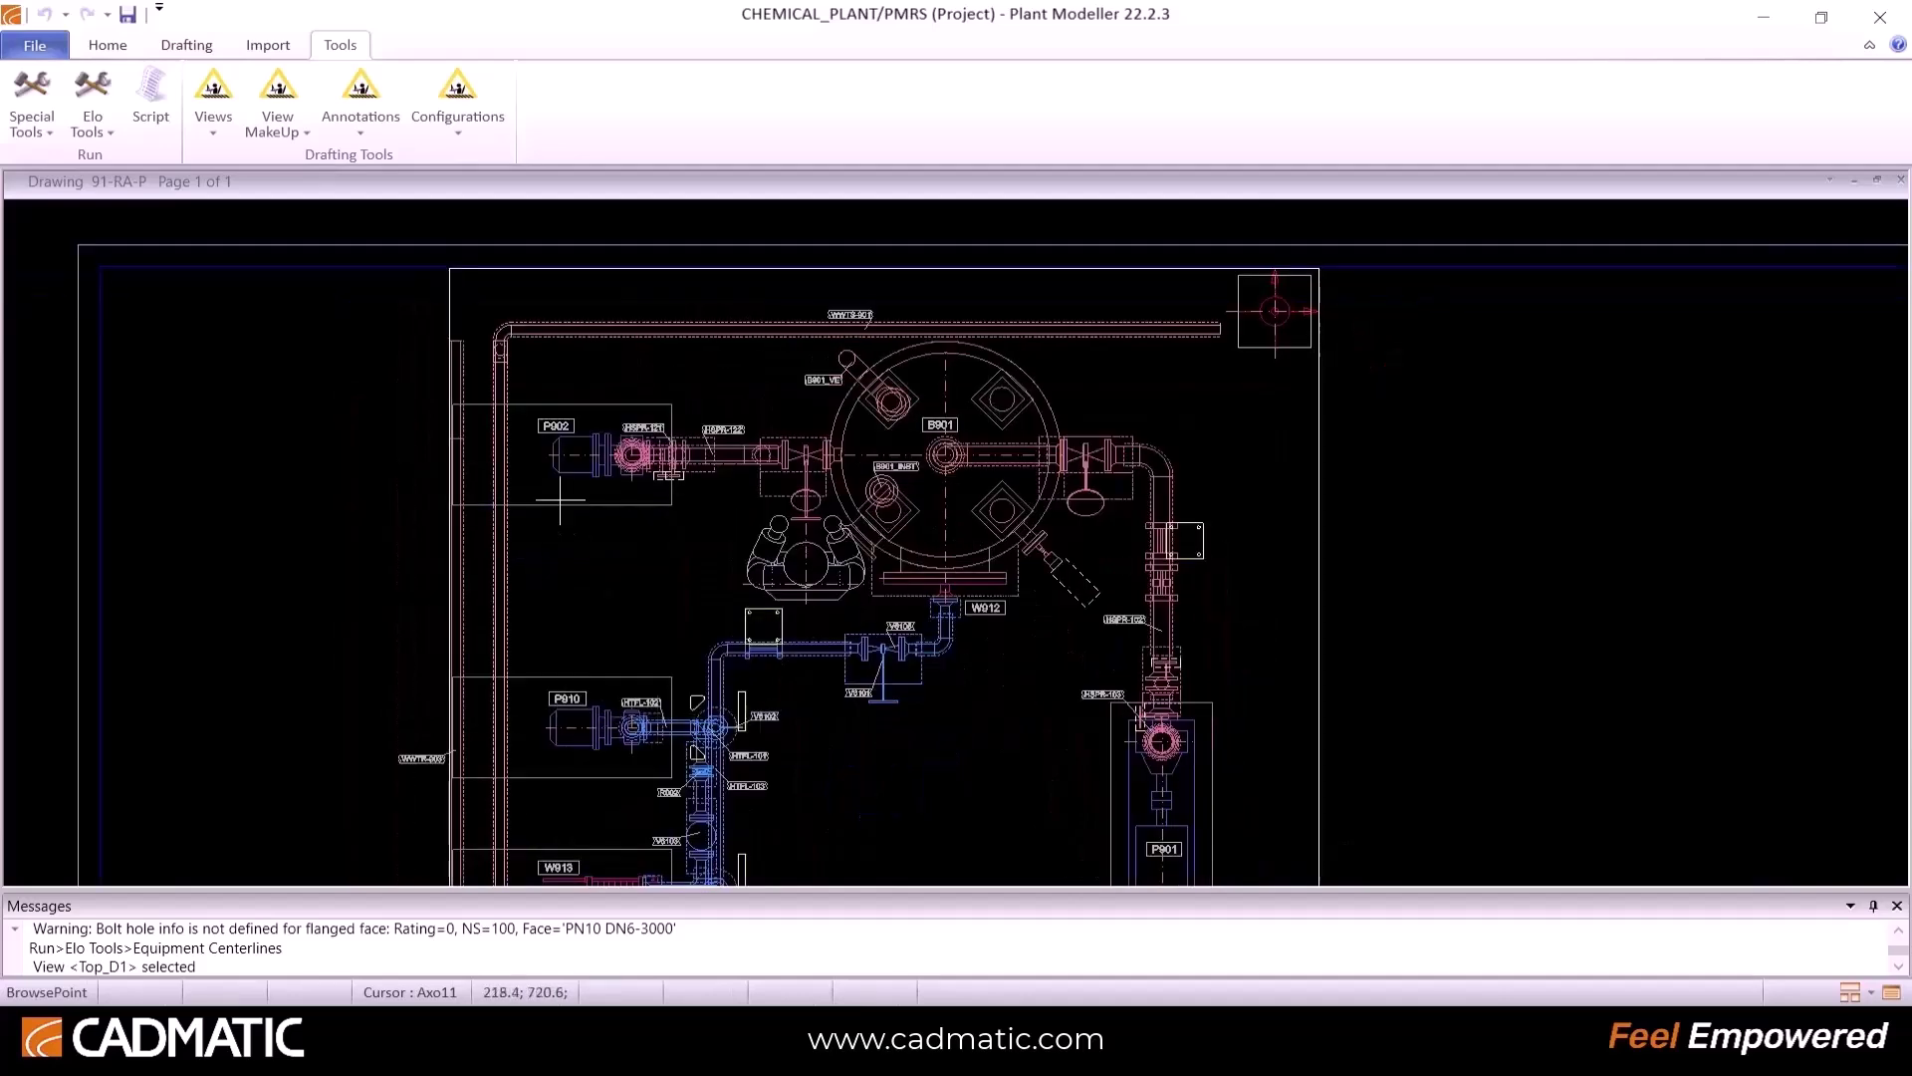
{"action": "key", "text": "Down"}
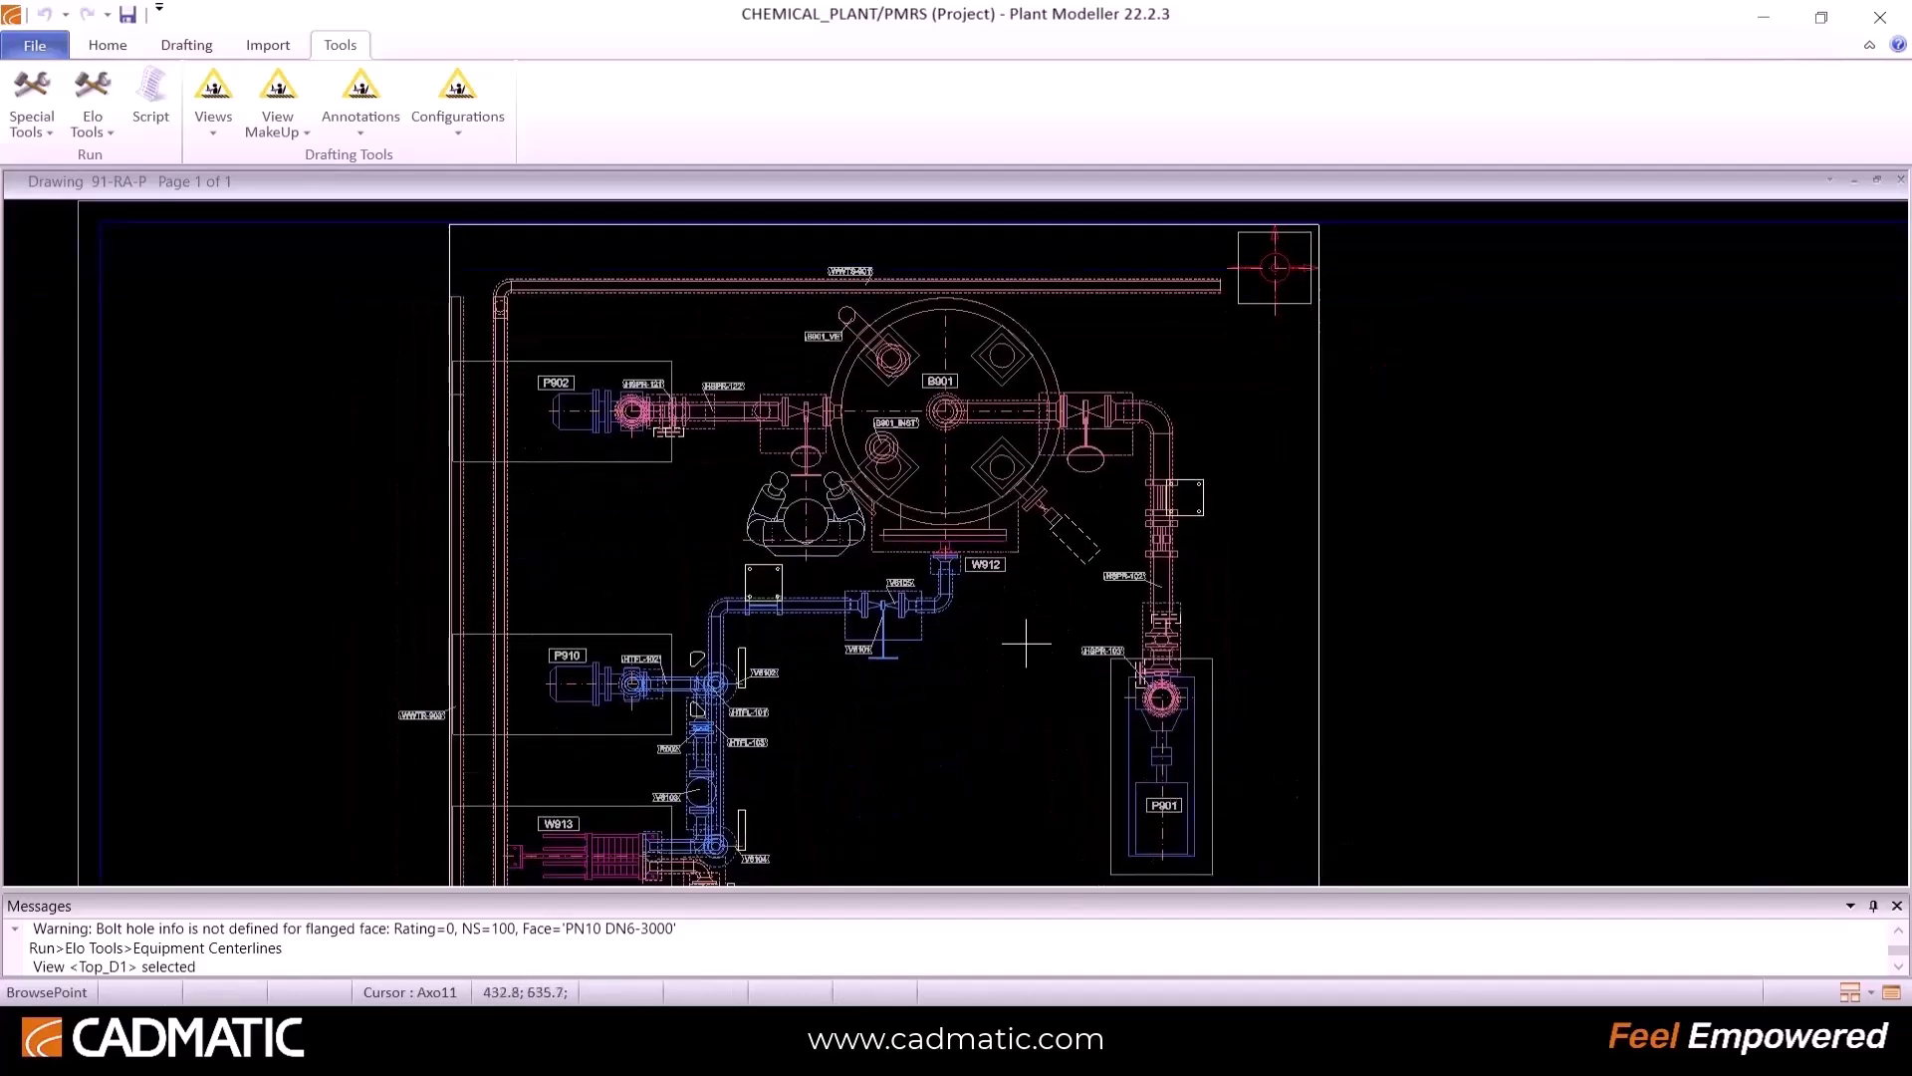
{"action": "key", "text": "Escape"}
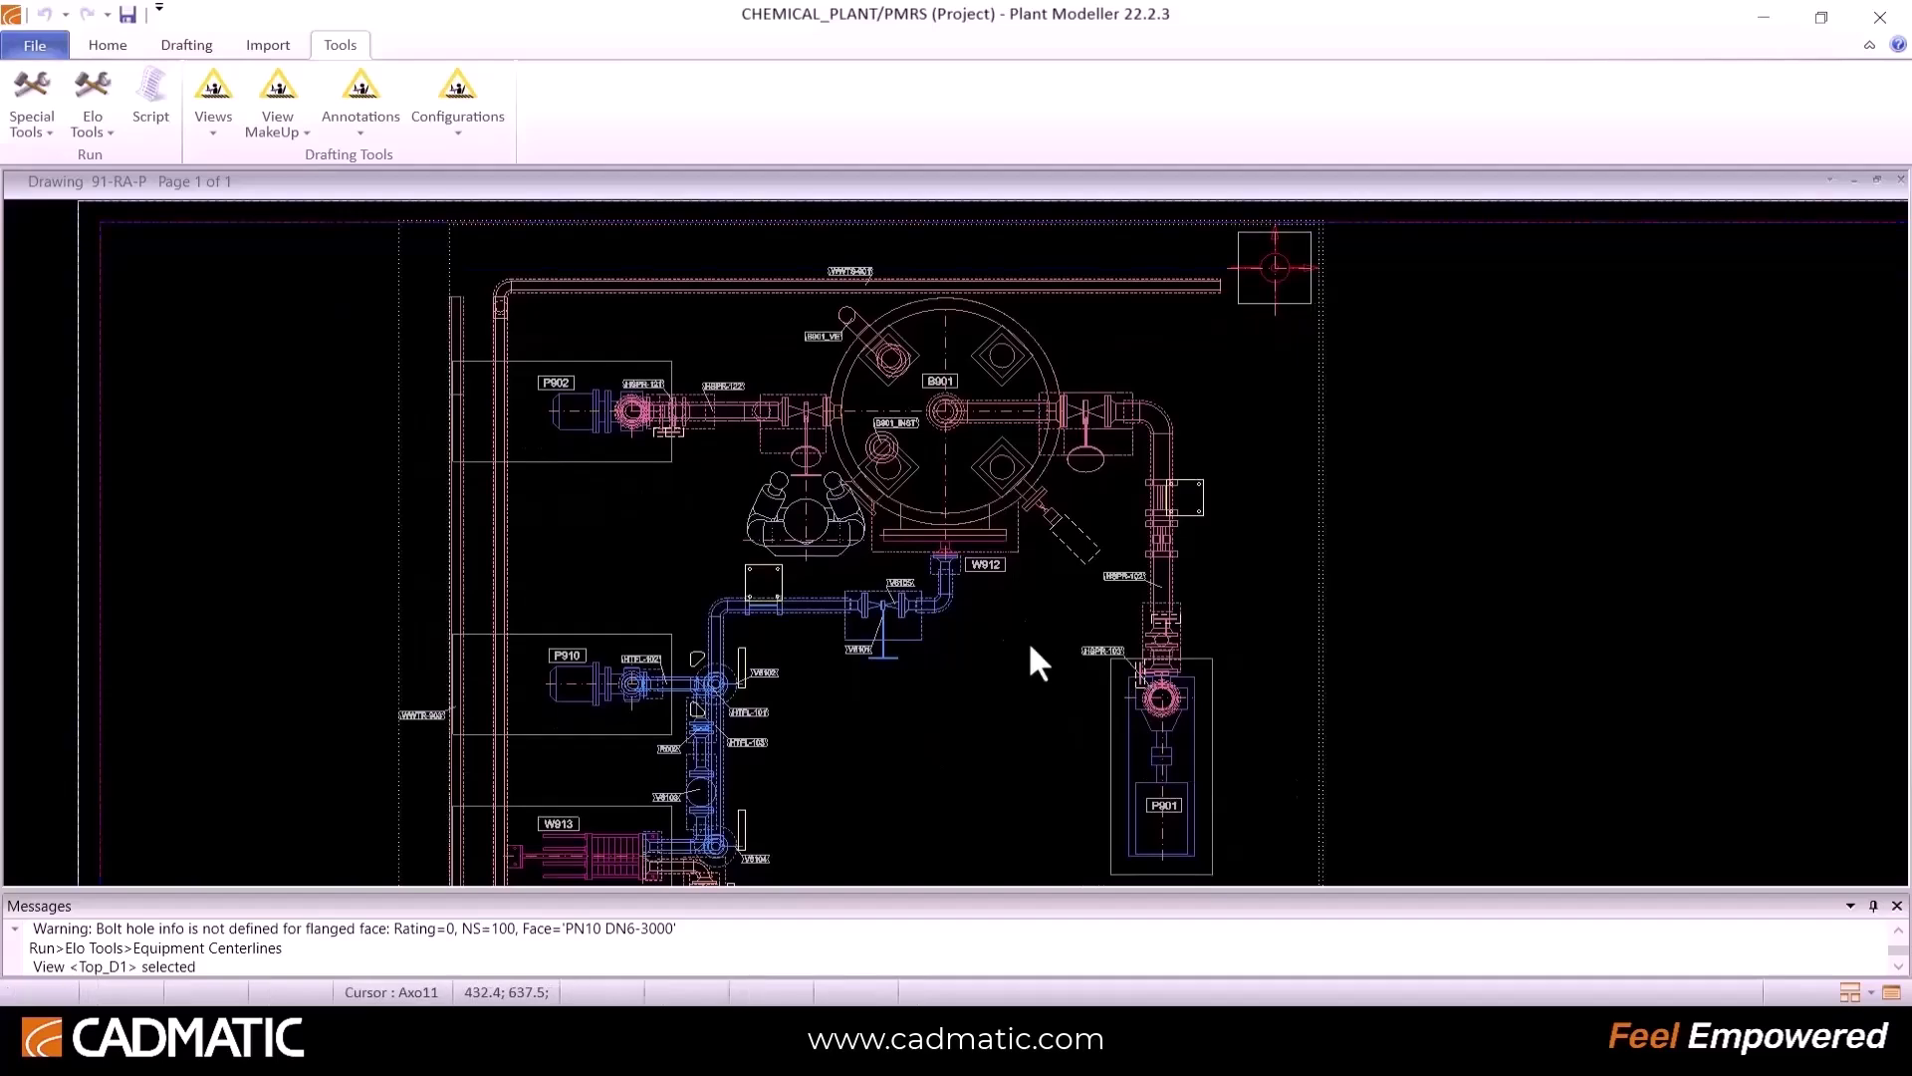
{"action": "left_click", "coordinate": [101, 46]}
{"action": "left_click", "coordinate": [500, 128]}
Step: Set Top_D1's minimum centerline nominal size to 25, regenerate it and close Drawing Views
{"action": "left_click", "coordinate": [540, 159]}
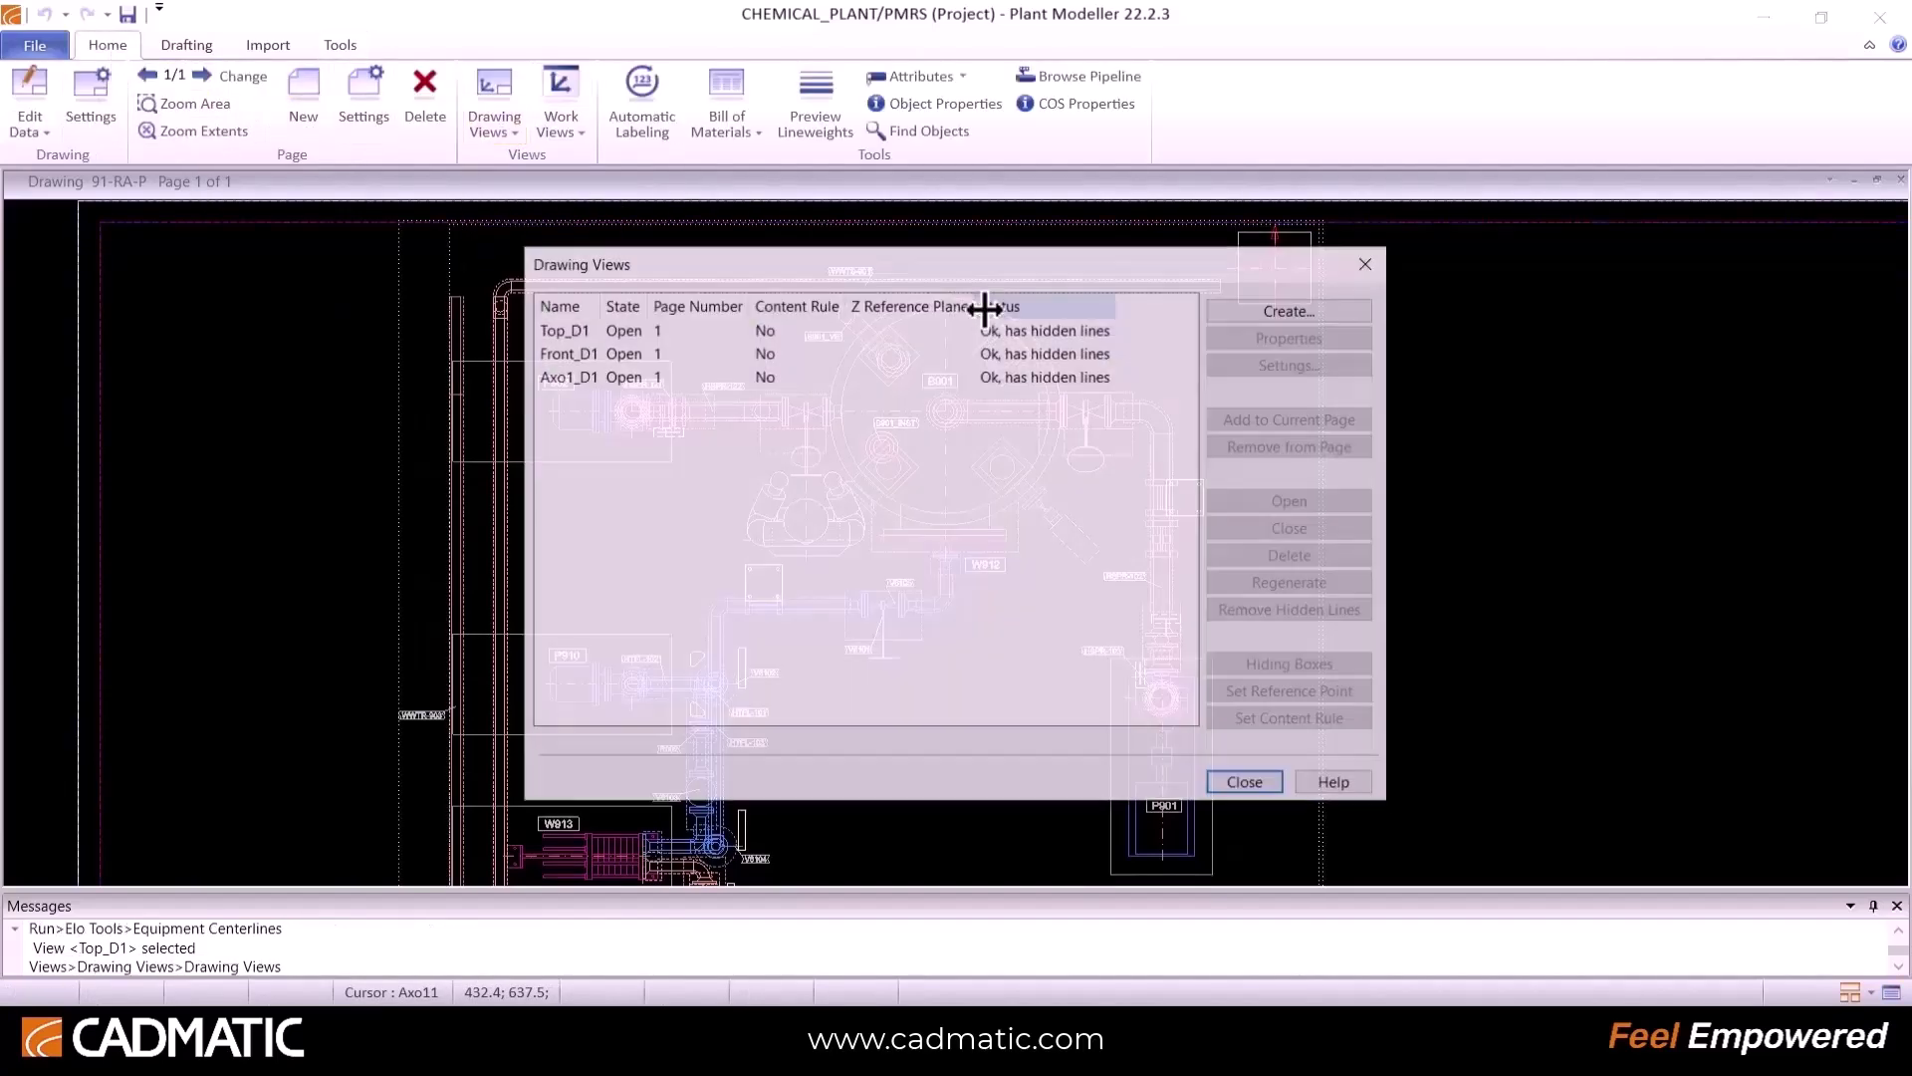
{"action": "left_click", "coordinate": [665, 330]}
{"action": "left_click", "coordinate": [1259, 365]}
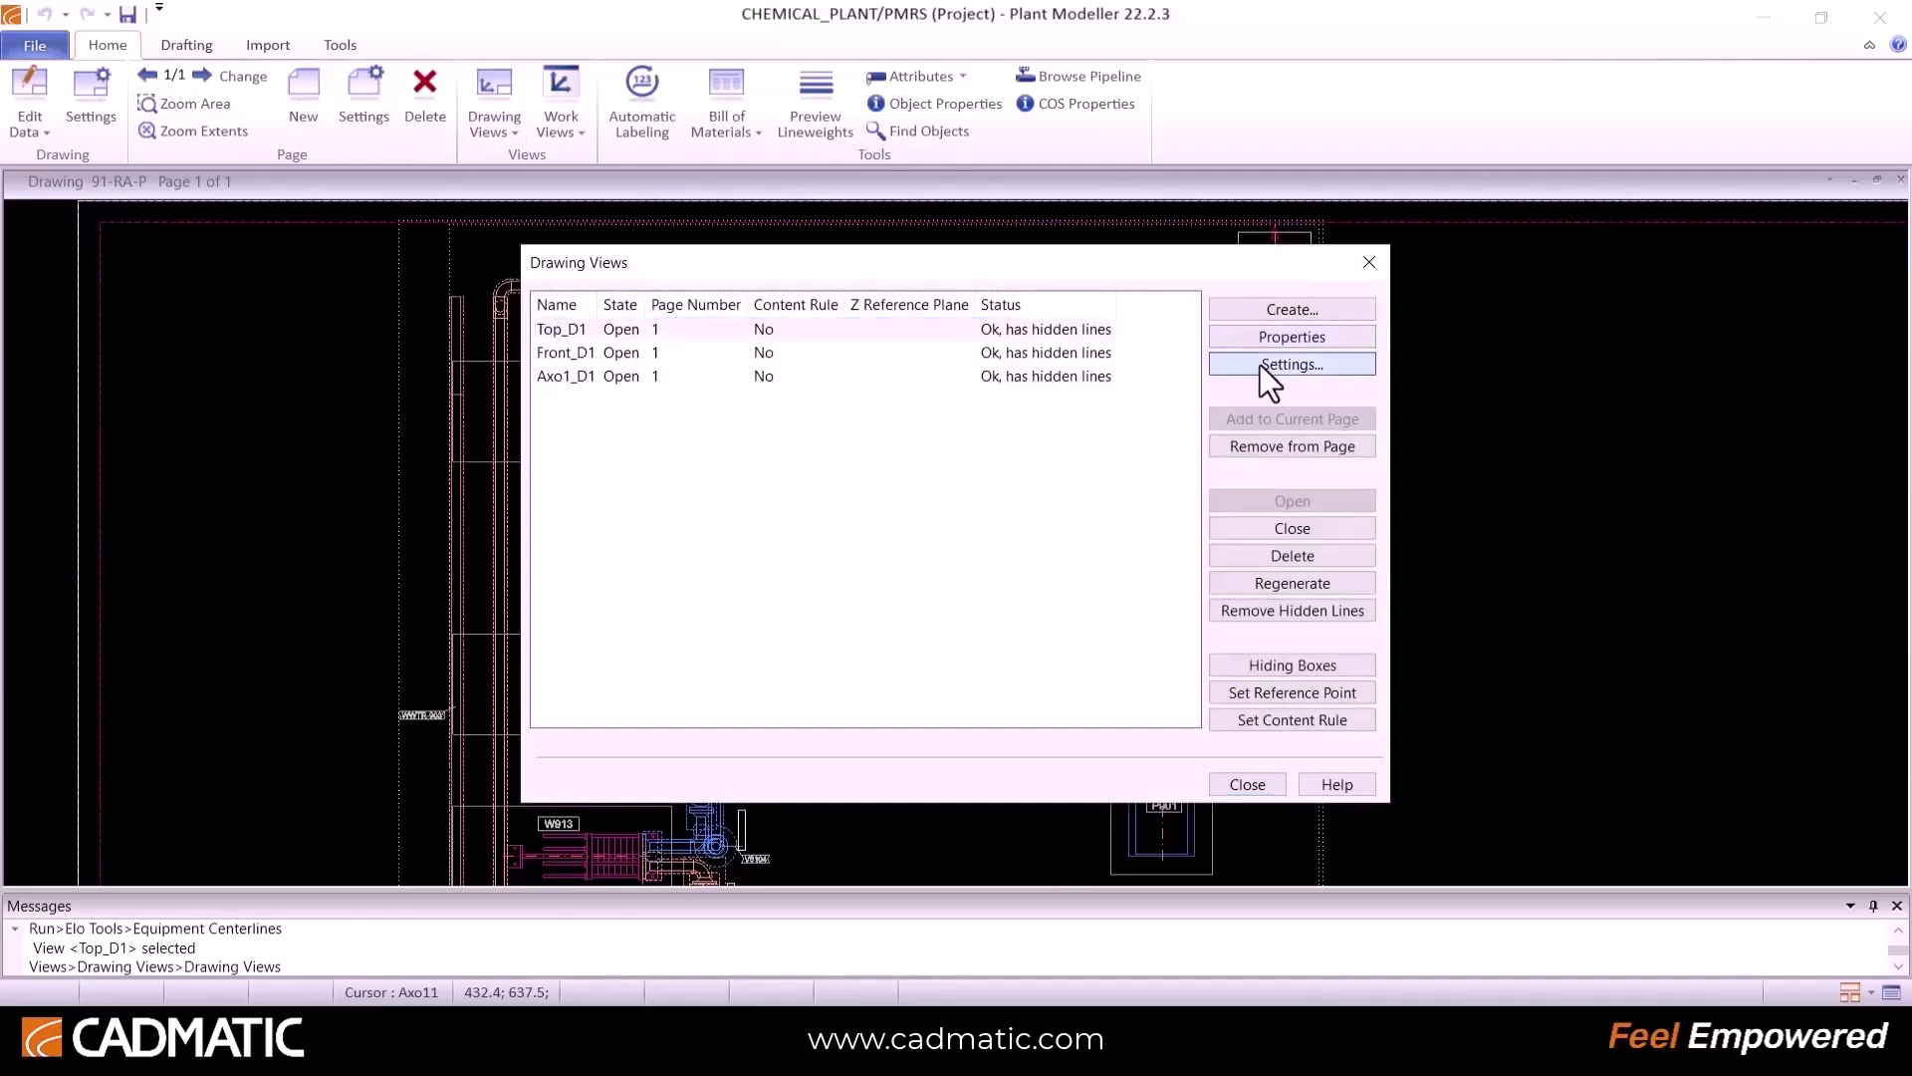
{"action": "left_click", "coordinate": [1298, 482]}
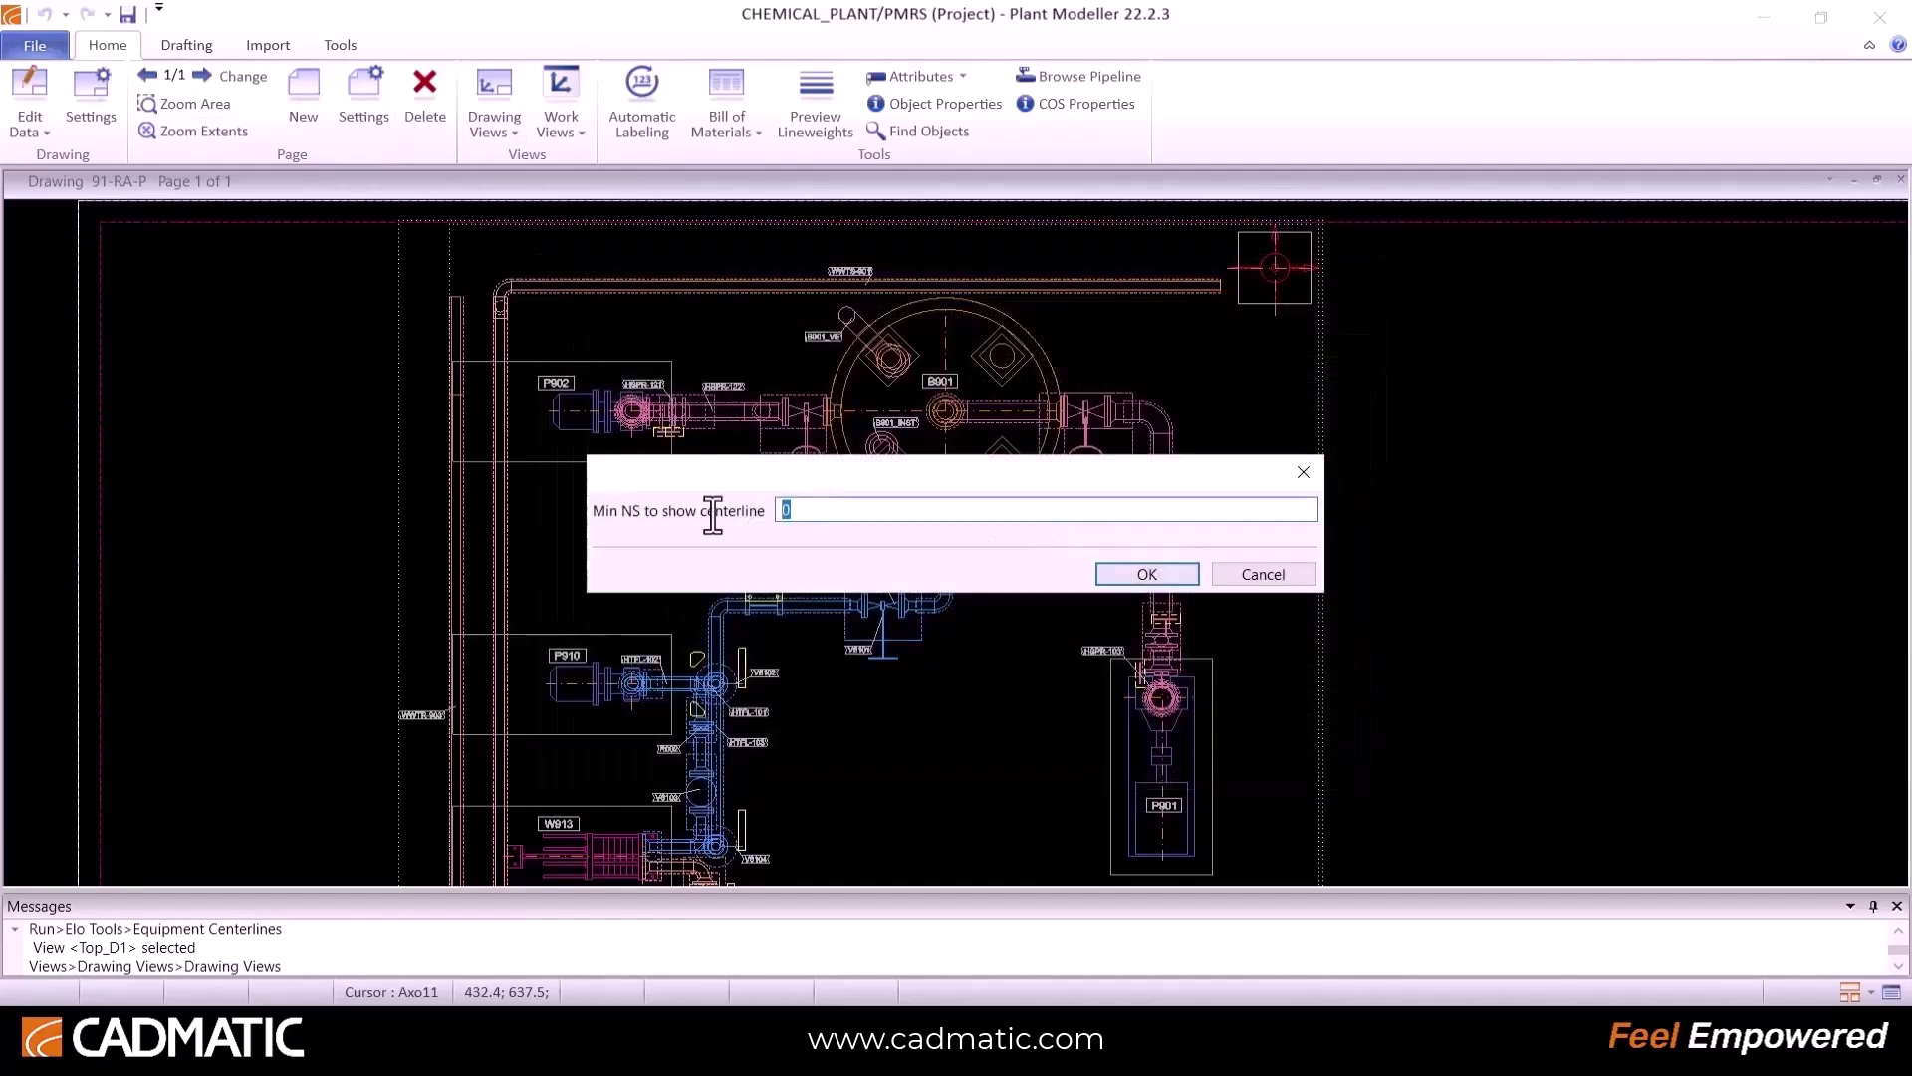
{"action": "type", "text": "25"}
{"action": "key", "text": "Return"}
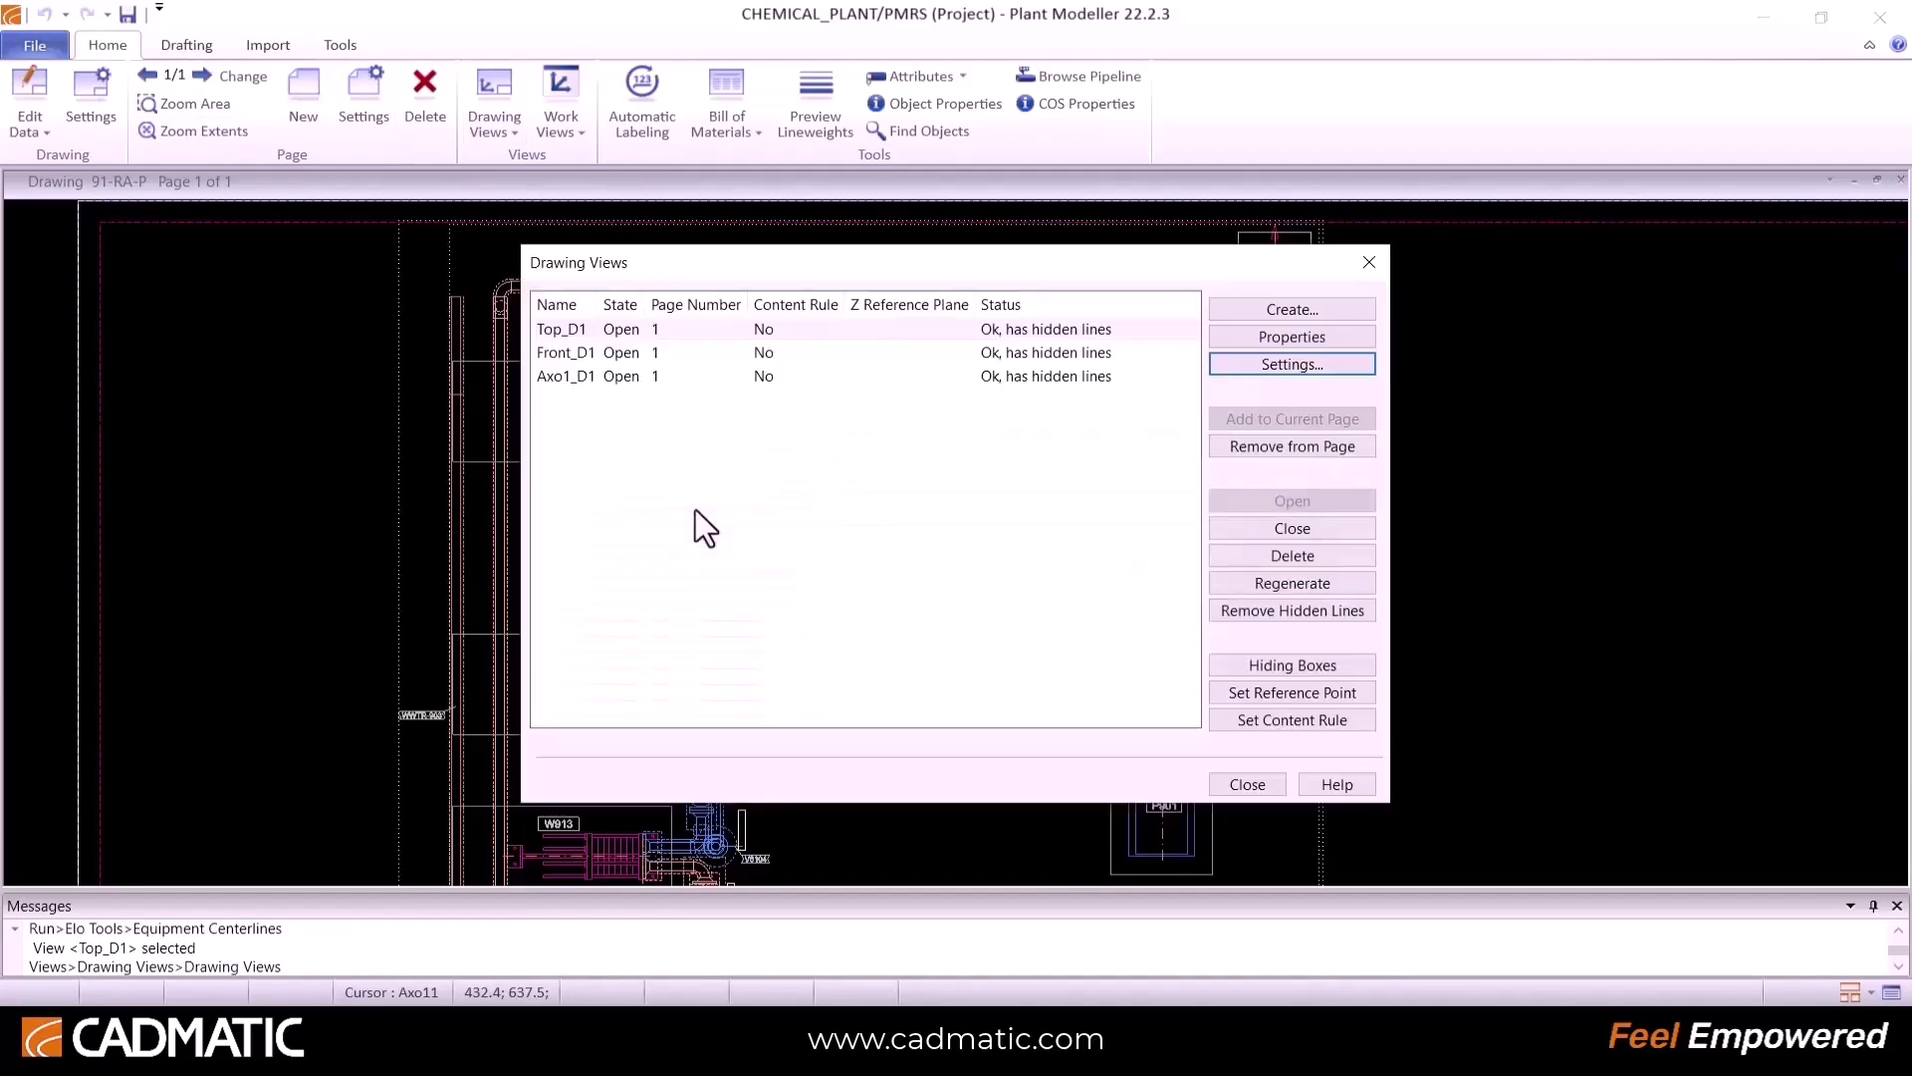
{"action": "left_click", "coordinate": [596, 331]}
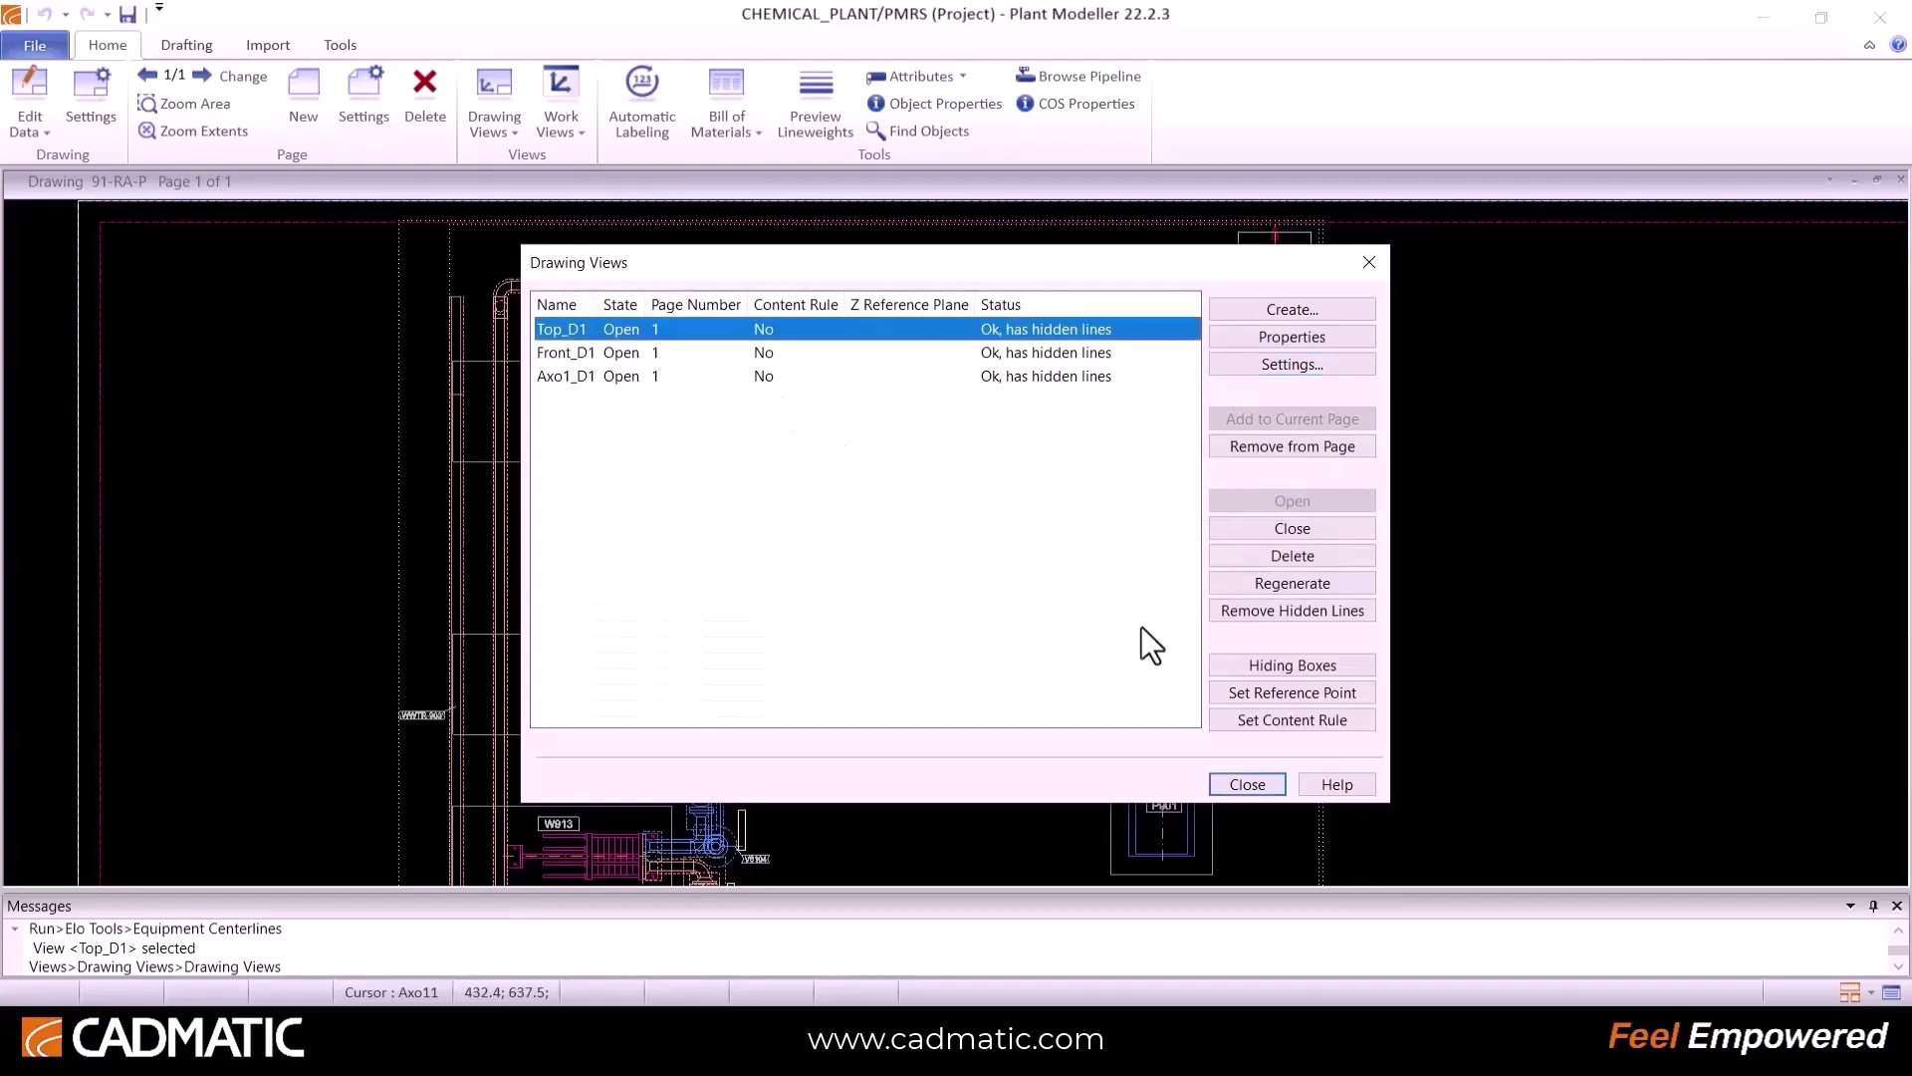
{"action": "left_click", "coordinate": [1240, 584]}
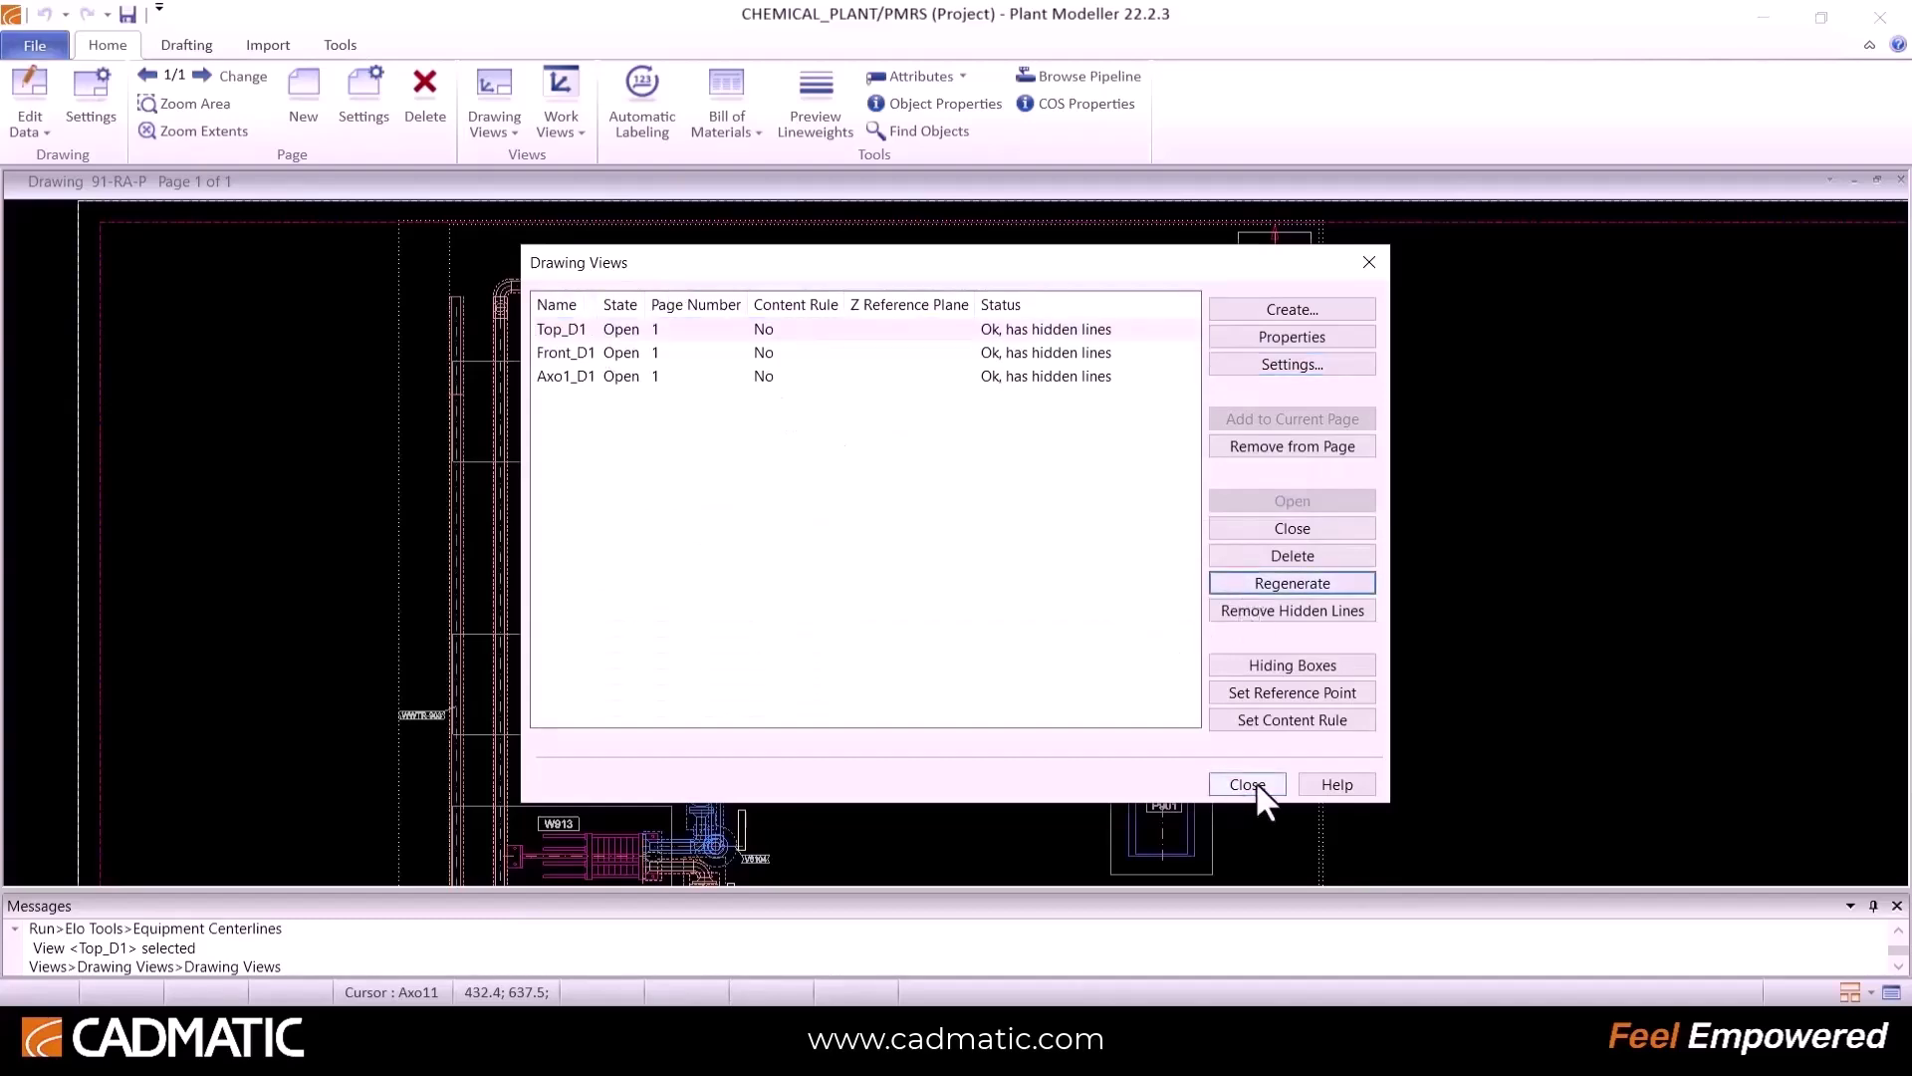
{"action": "left_click", "coordinate": [1245, 784]}
Step: Zoom and pan Top_D1 to check centerlines on P901, P902, B901 and W913
{"action": "scroll", "coordinate": [812, 287], "scroll_direction": "up", "scroll_amount": 3}
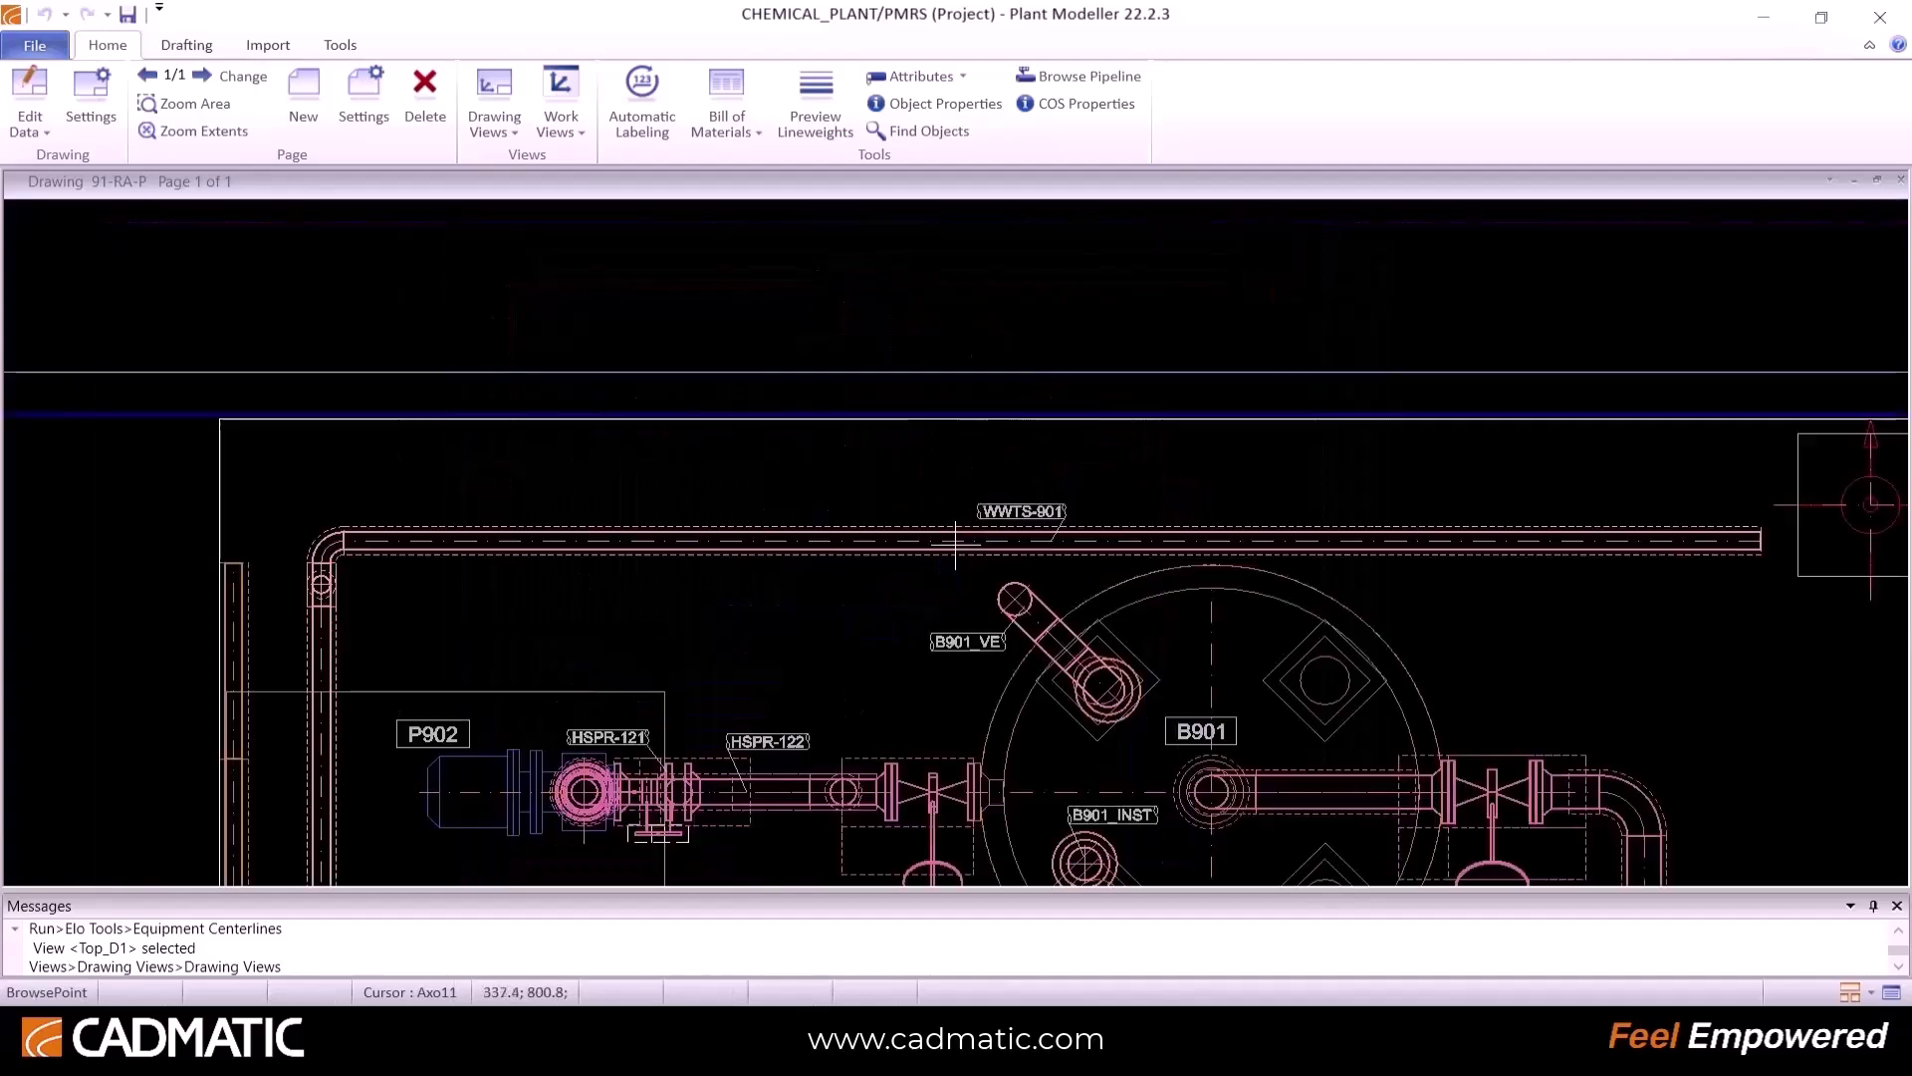
{"action": "scroll", "coordinate": [954, 543], "scroll_direction": "up", "scroll_amount": 2}
{"action": "scroll", "coordinate": [712, 697], "scroll_direction": "down", "scroll_amount": 3}
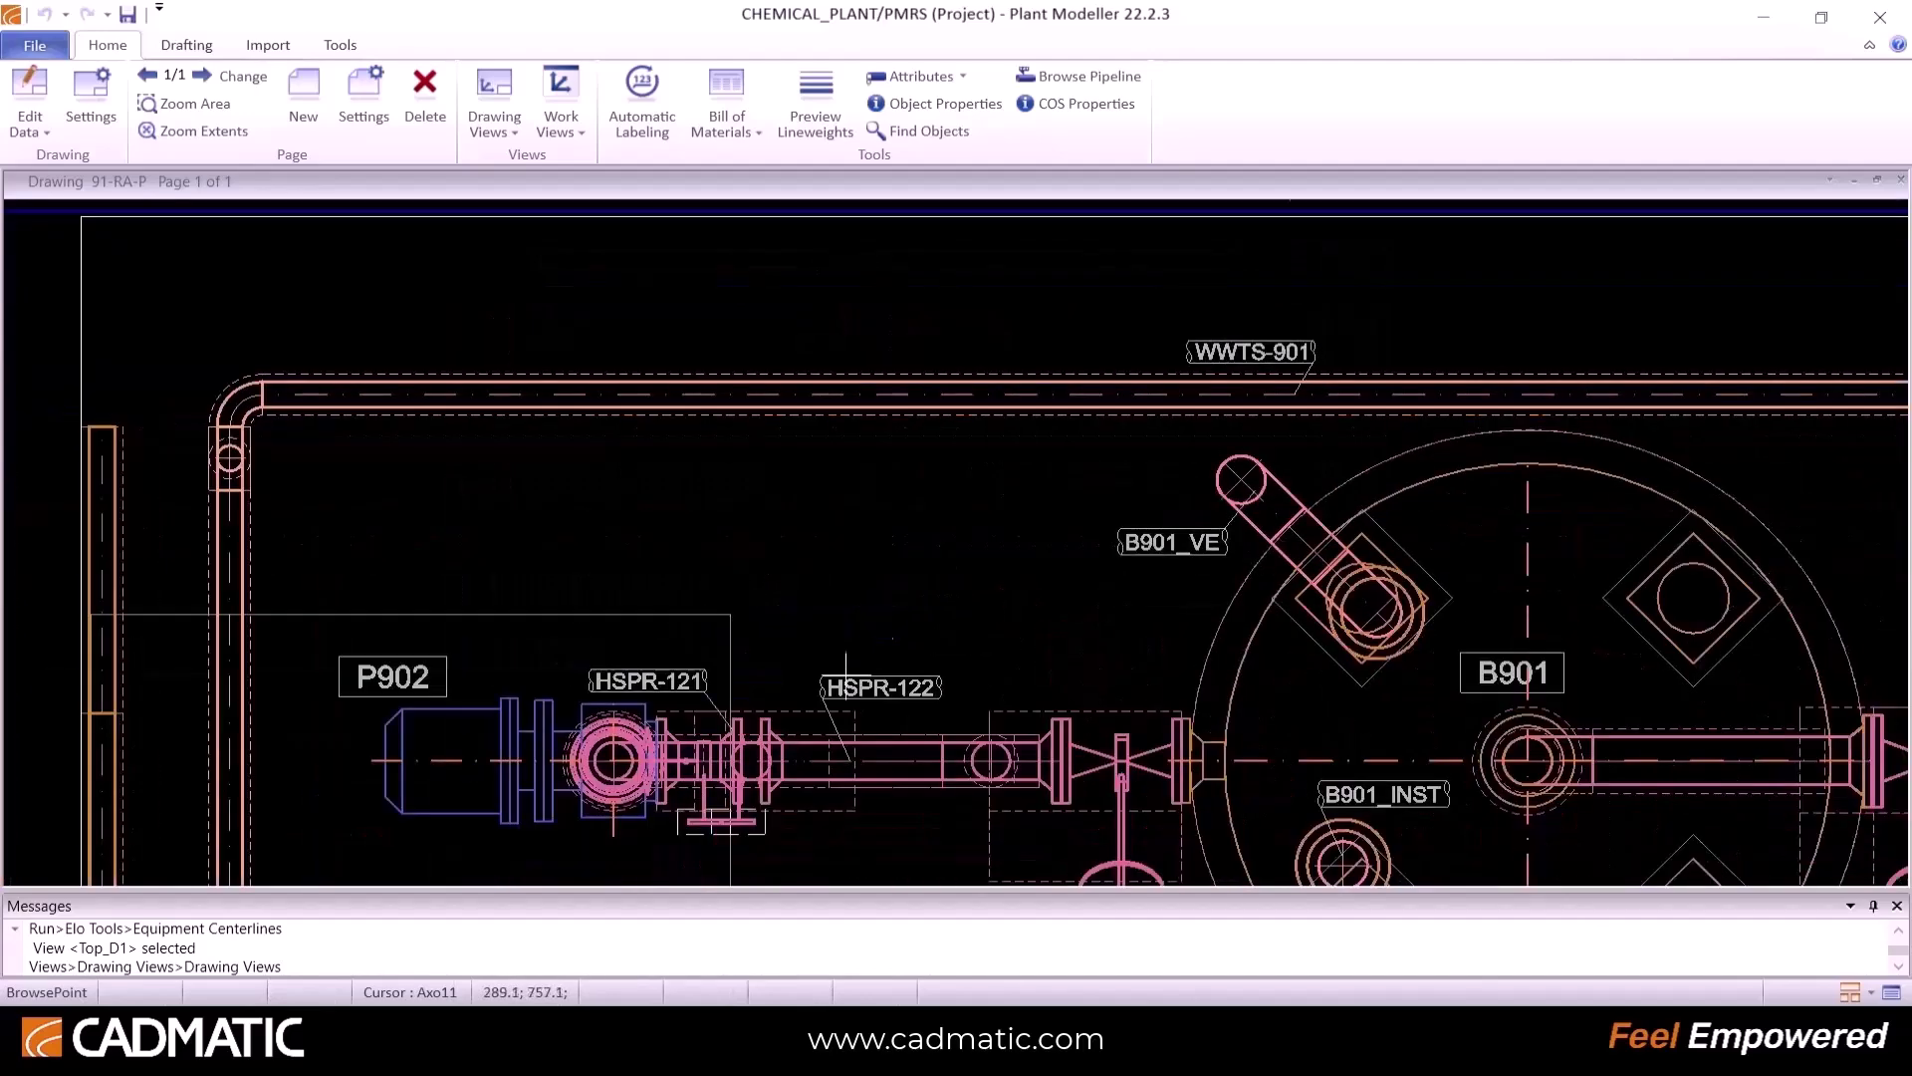
{"action": "scroll", "coordinate": [1207, 588], "scroll_direction": "up", "scroll_amount": 4}
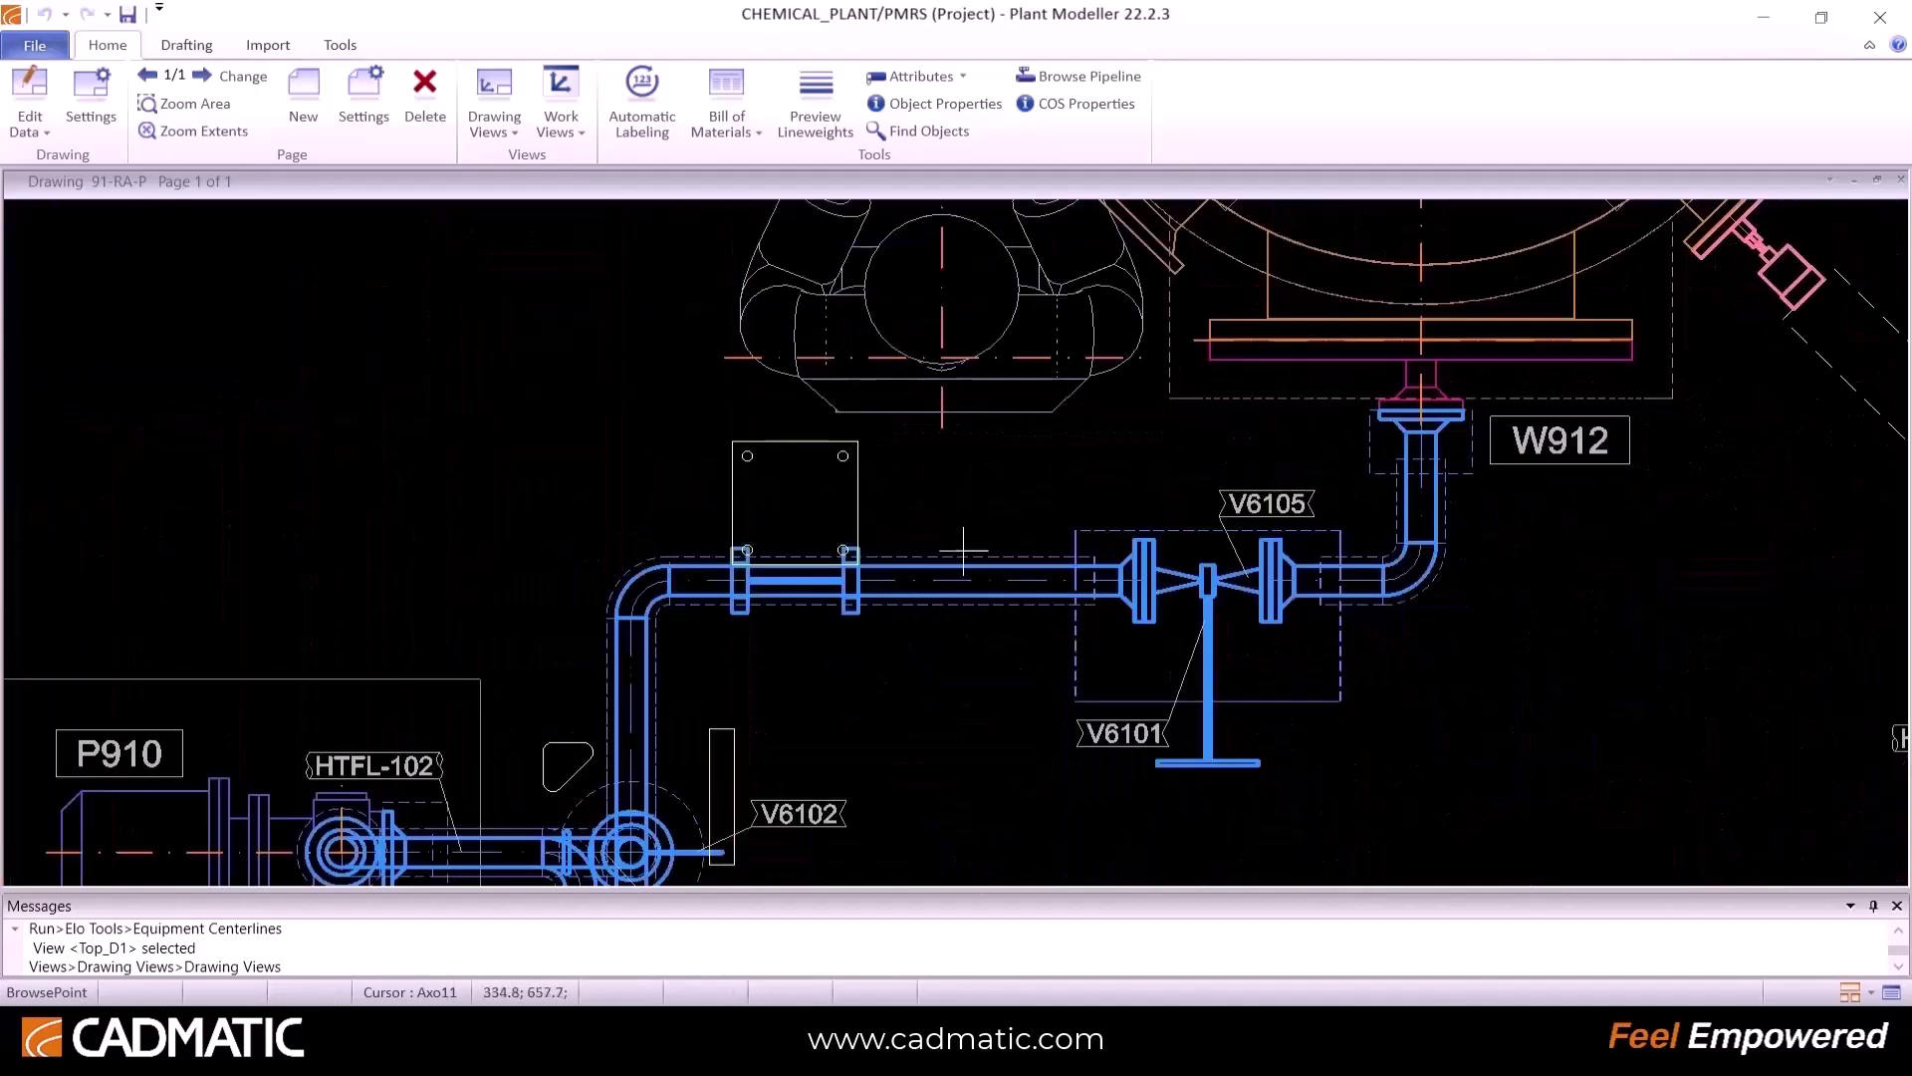
{"action": "scroll", "coordinate": [875, 613], "scroll_direction": "down", "scroll_amount": 4}
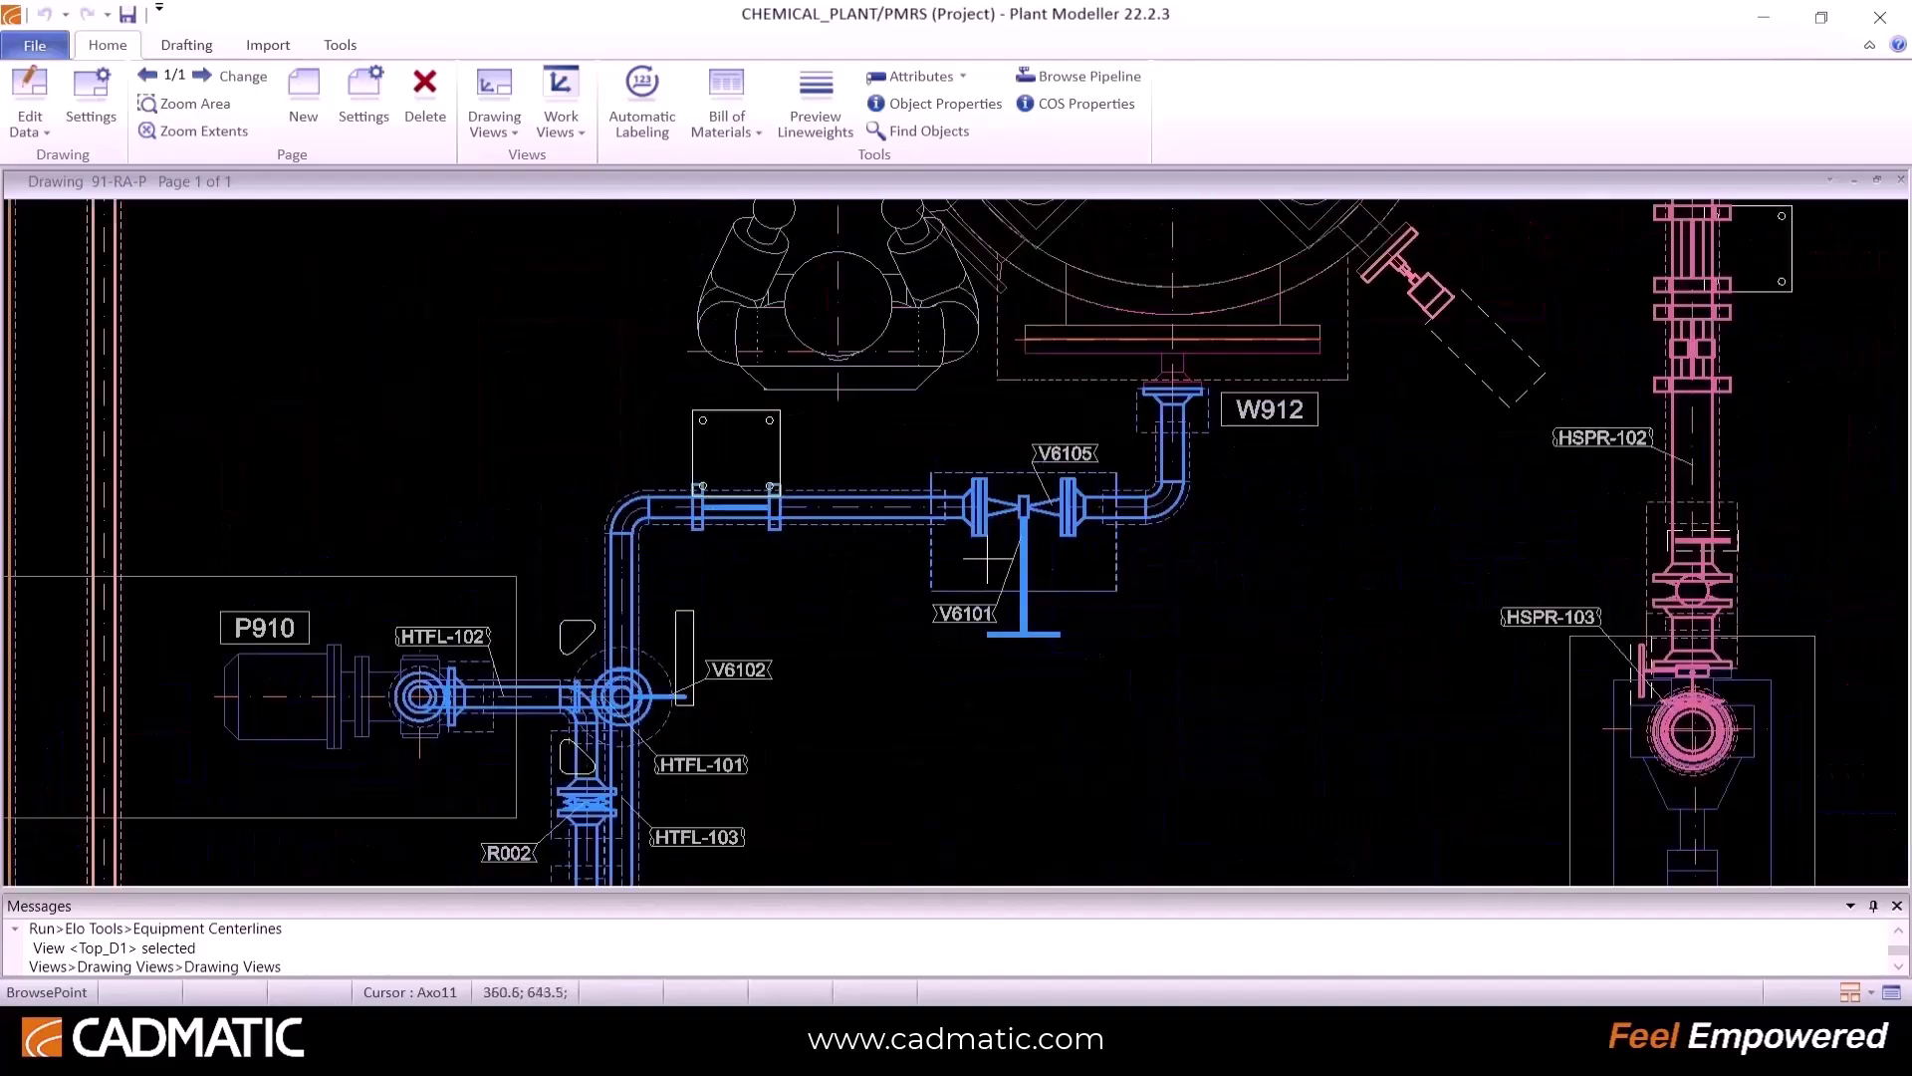
{"action": "middle_click_drag", "start_coordinate": [1576, 876], "coordinate": [955, 545]}
{"action": "scroll", "coordinate": [955, 545], "scroll_direction": "up", "scroll_amount": 1}
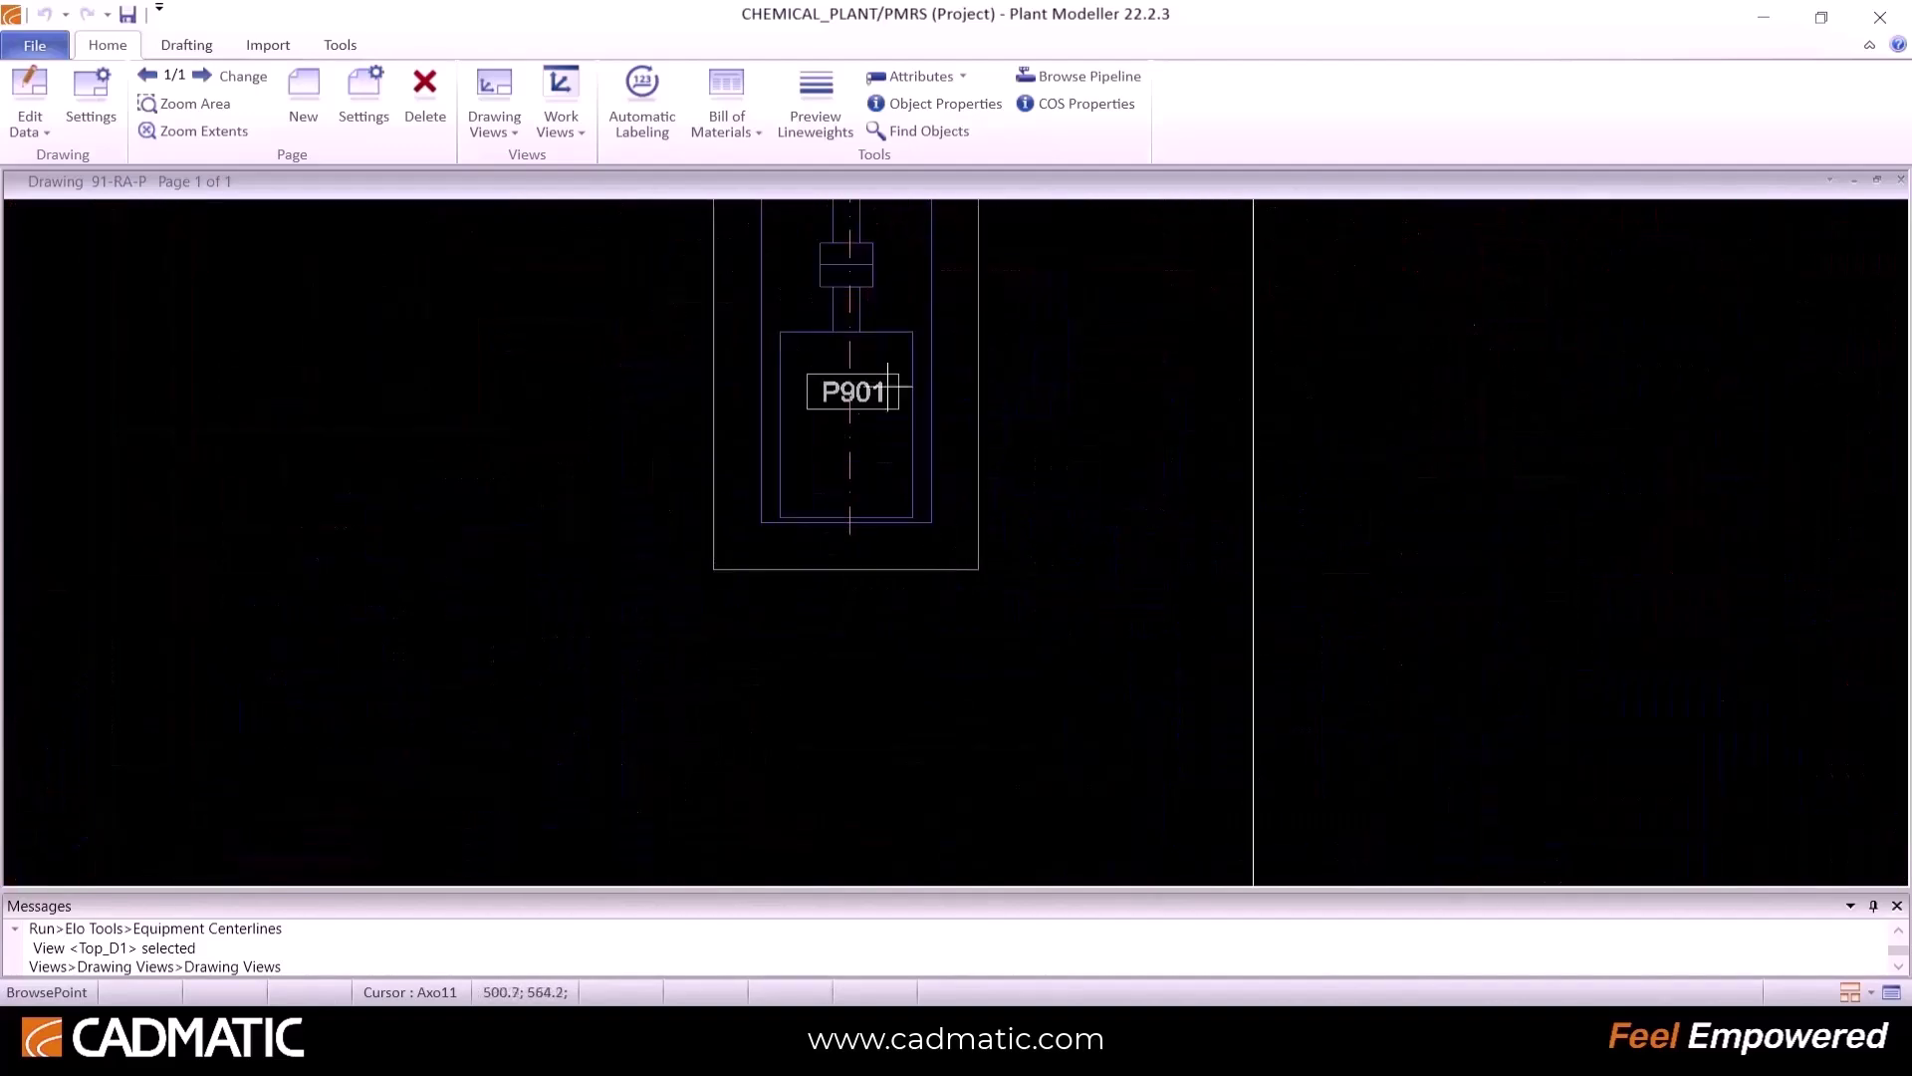
{"action": "scroll", "coordinate": [767, 291], "scroll_direction": "down", "scroll_amount": 2}
{"action": "middle_click_drag", "start_coordinate": [1031, 210], "coordinate": [1033, 231]}
{"action": "scroll", "coordinate": [1037, 223], "scroll_direction": "down", "scroll_amount": 1}
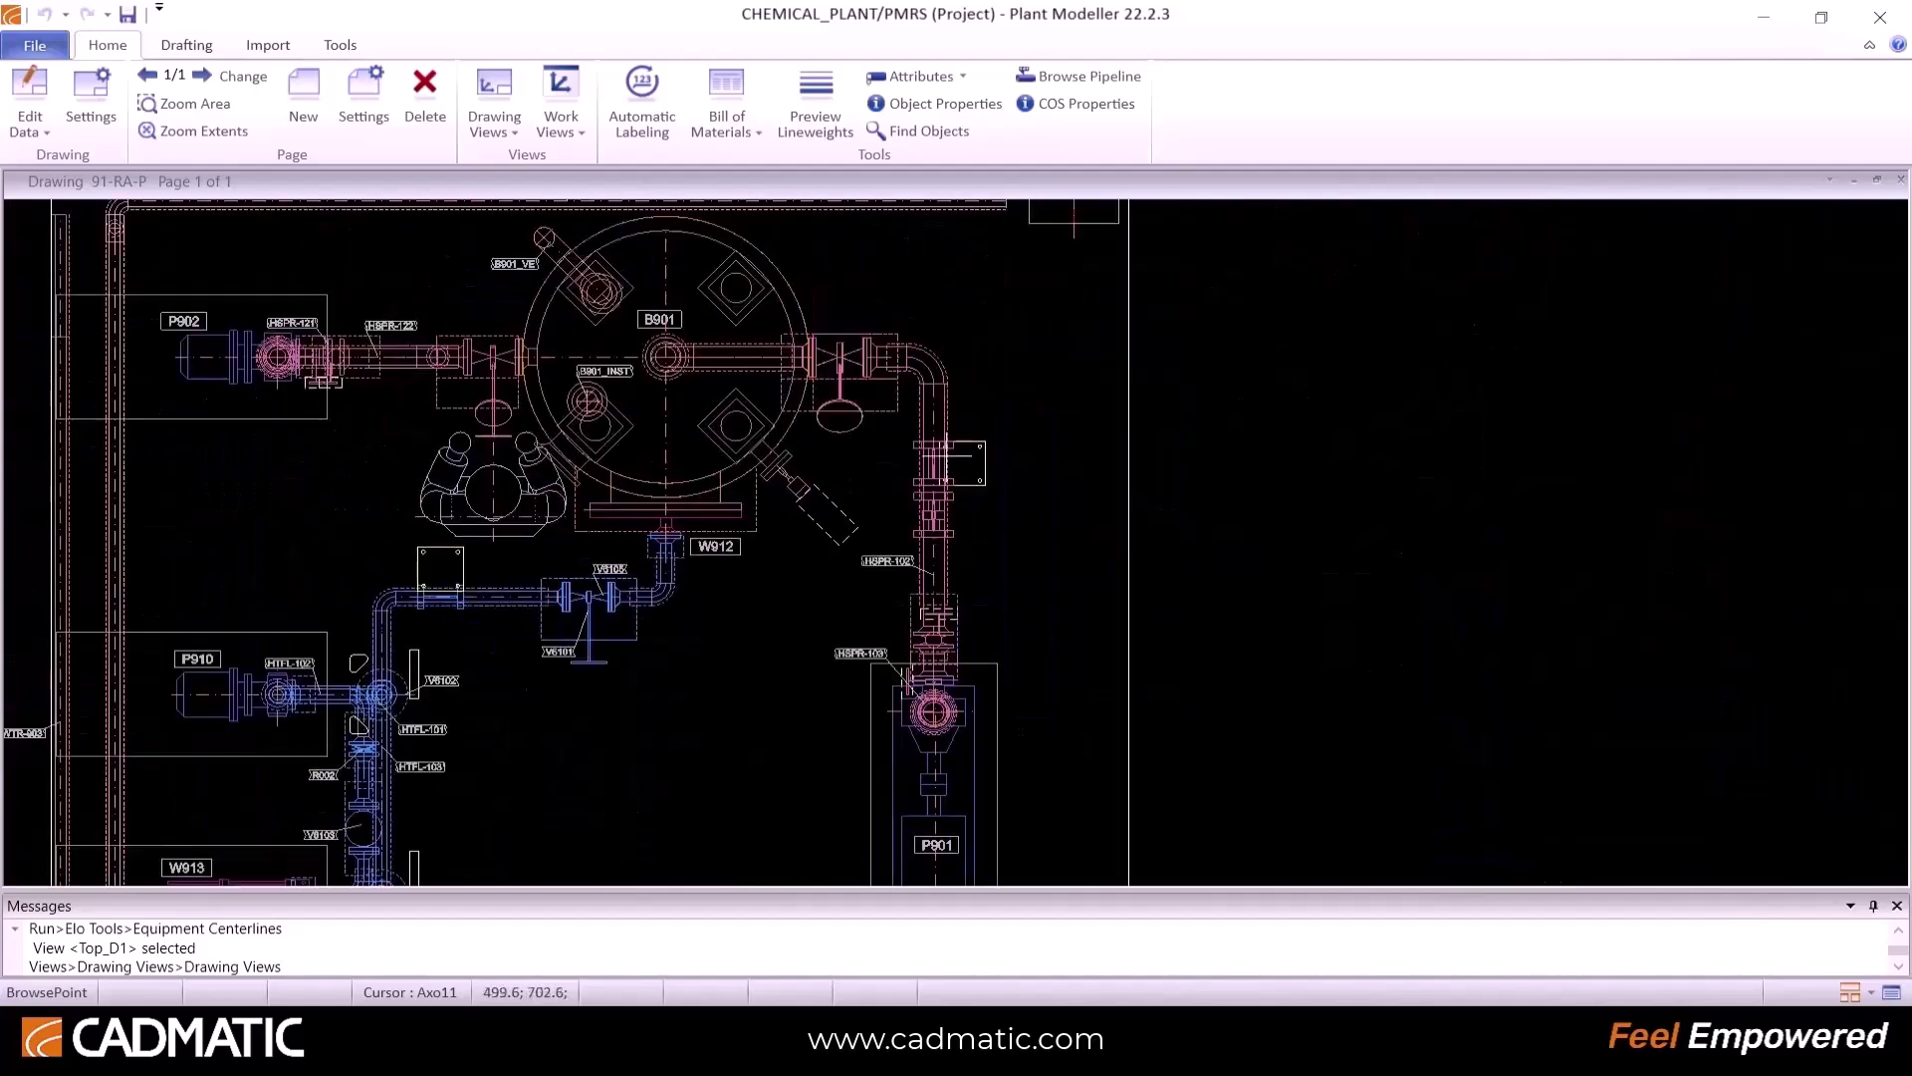
{"action": "scroll", "coordinate": [637, 574], "scroll_direction": "down", "scroll_amount": 3}
{"action": "scroll", "coordinate": [1024, 546], "scroll_direction": "down", "scroll_amount": 2}
Step: Start a Pipe Hiding Box from Elo Tools for the Top_D1 view
{"action": "scroll", "coordinate": [956, 545], "scroll_direction": "down", "scroll_amount": 1}
{"action": "scroll", "coordinate": [957, 546], "scroll_direction": "up", "scroll_amount": 1}
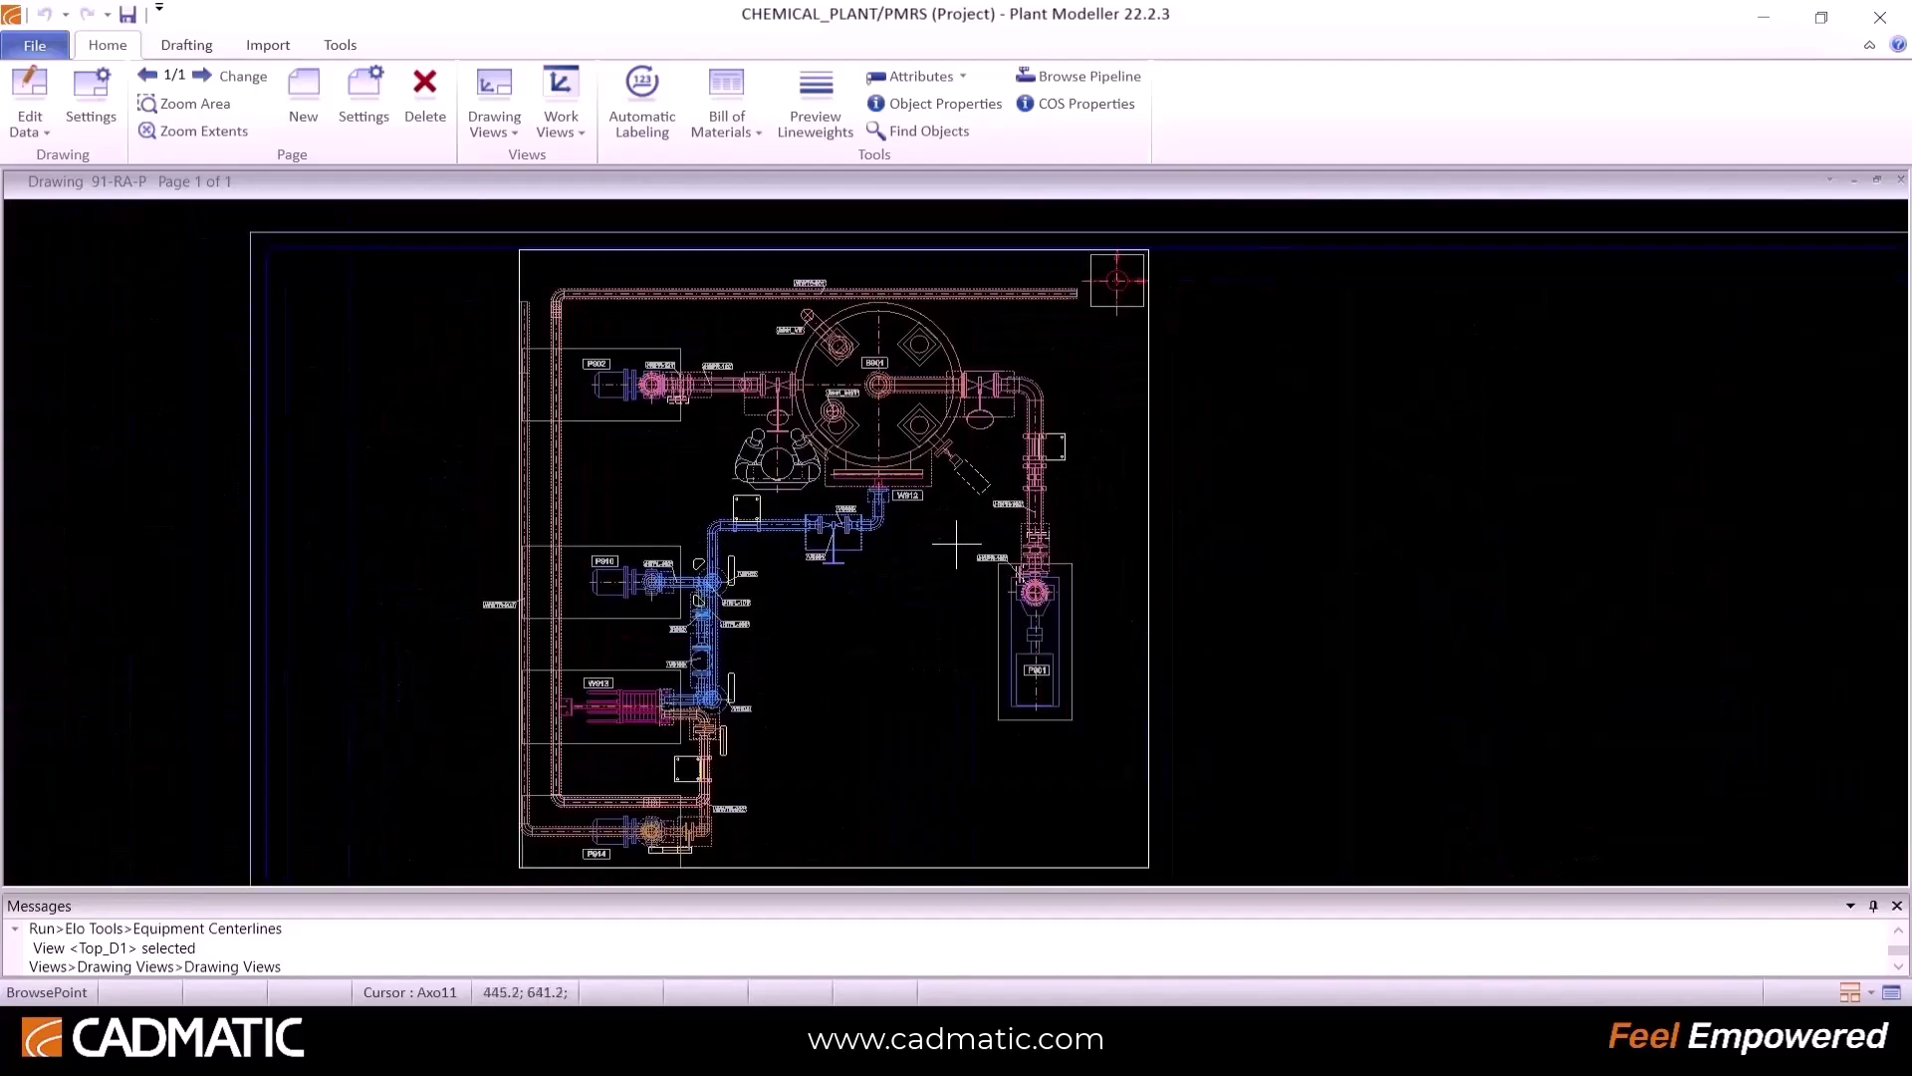
{"action": "left_click", "coordinate": [942, 540]}
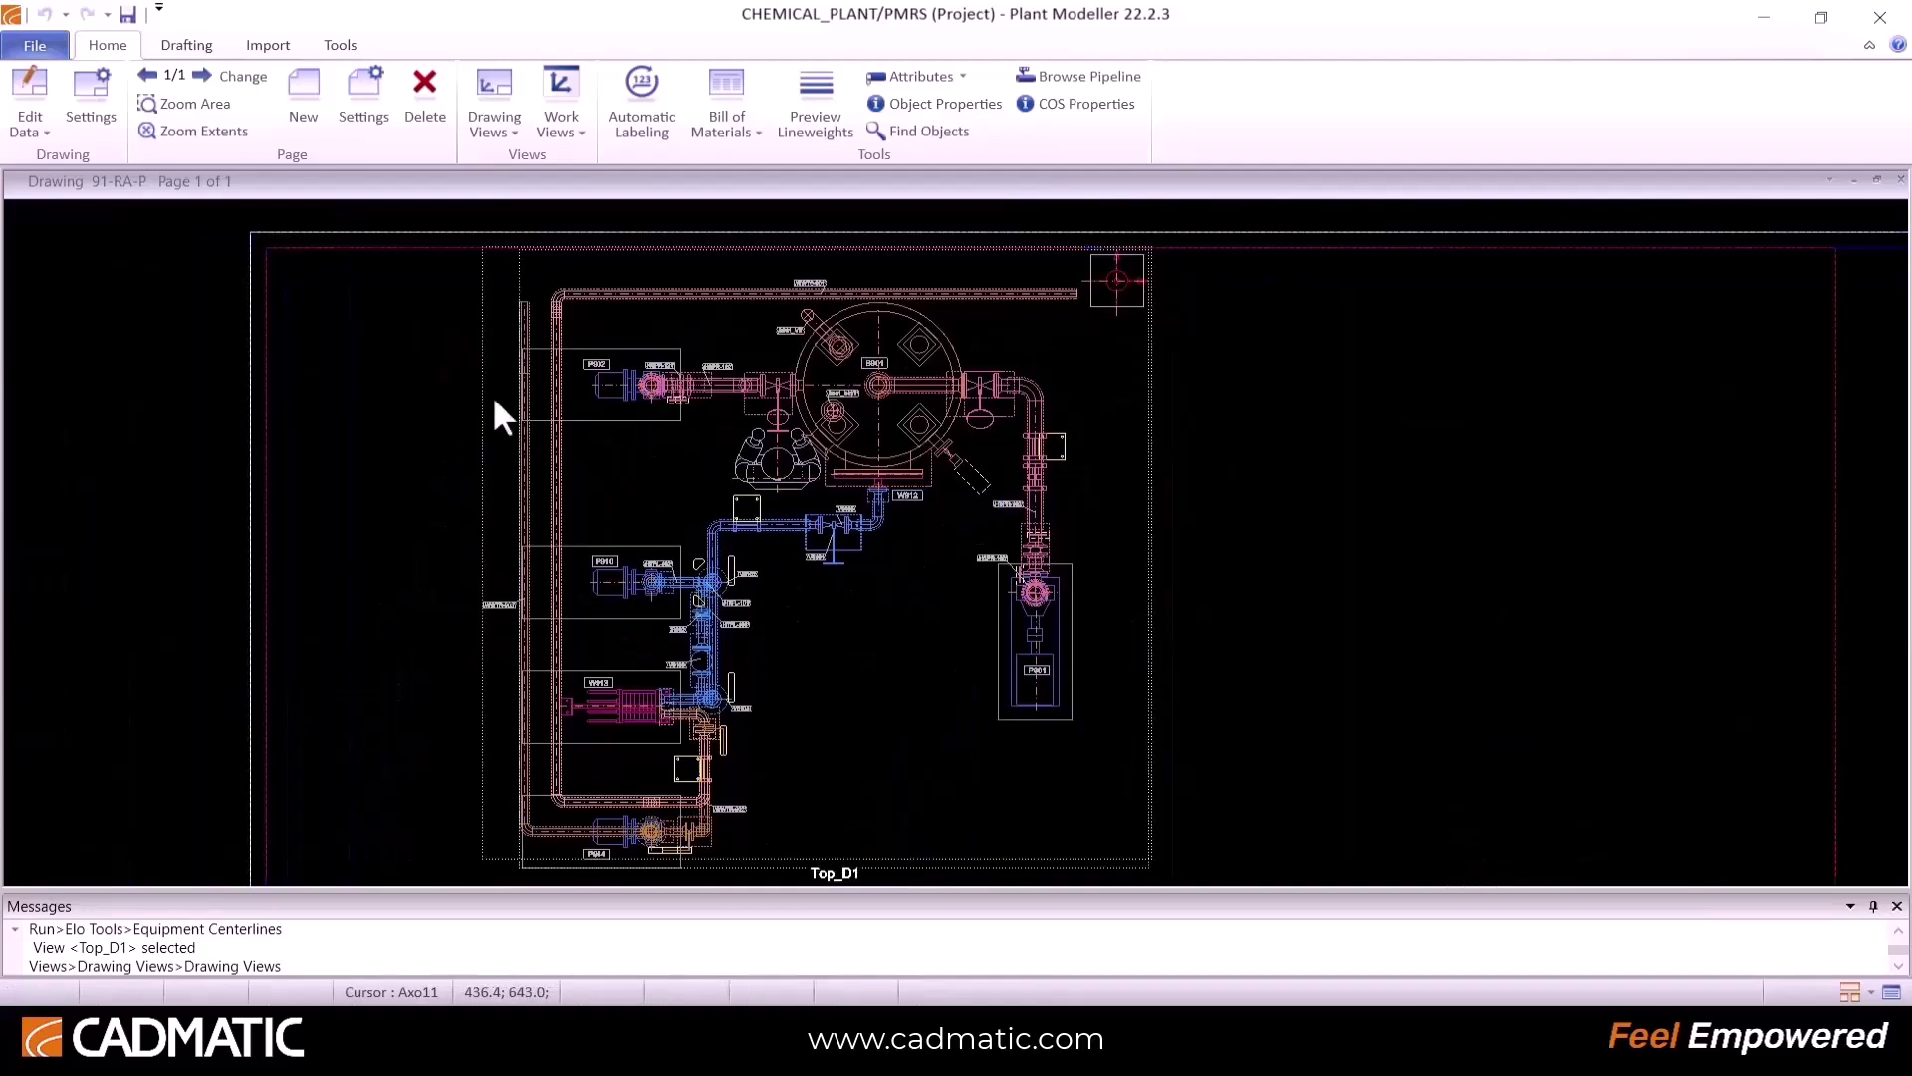
{"action": "left_click", "coordinate": [333, 46]}
{"action": "left_click", "coordinate": [111, 132]}
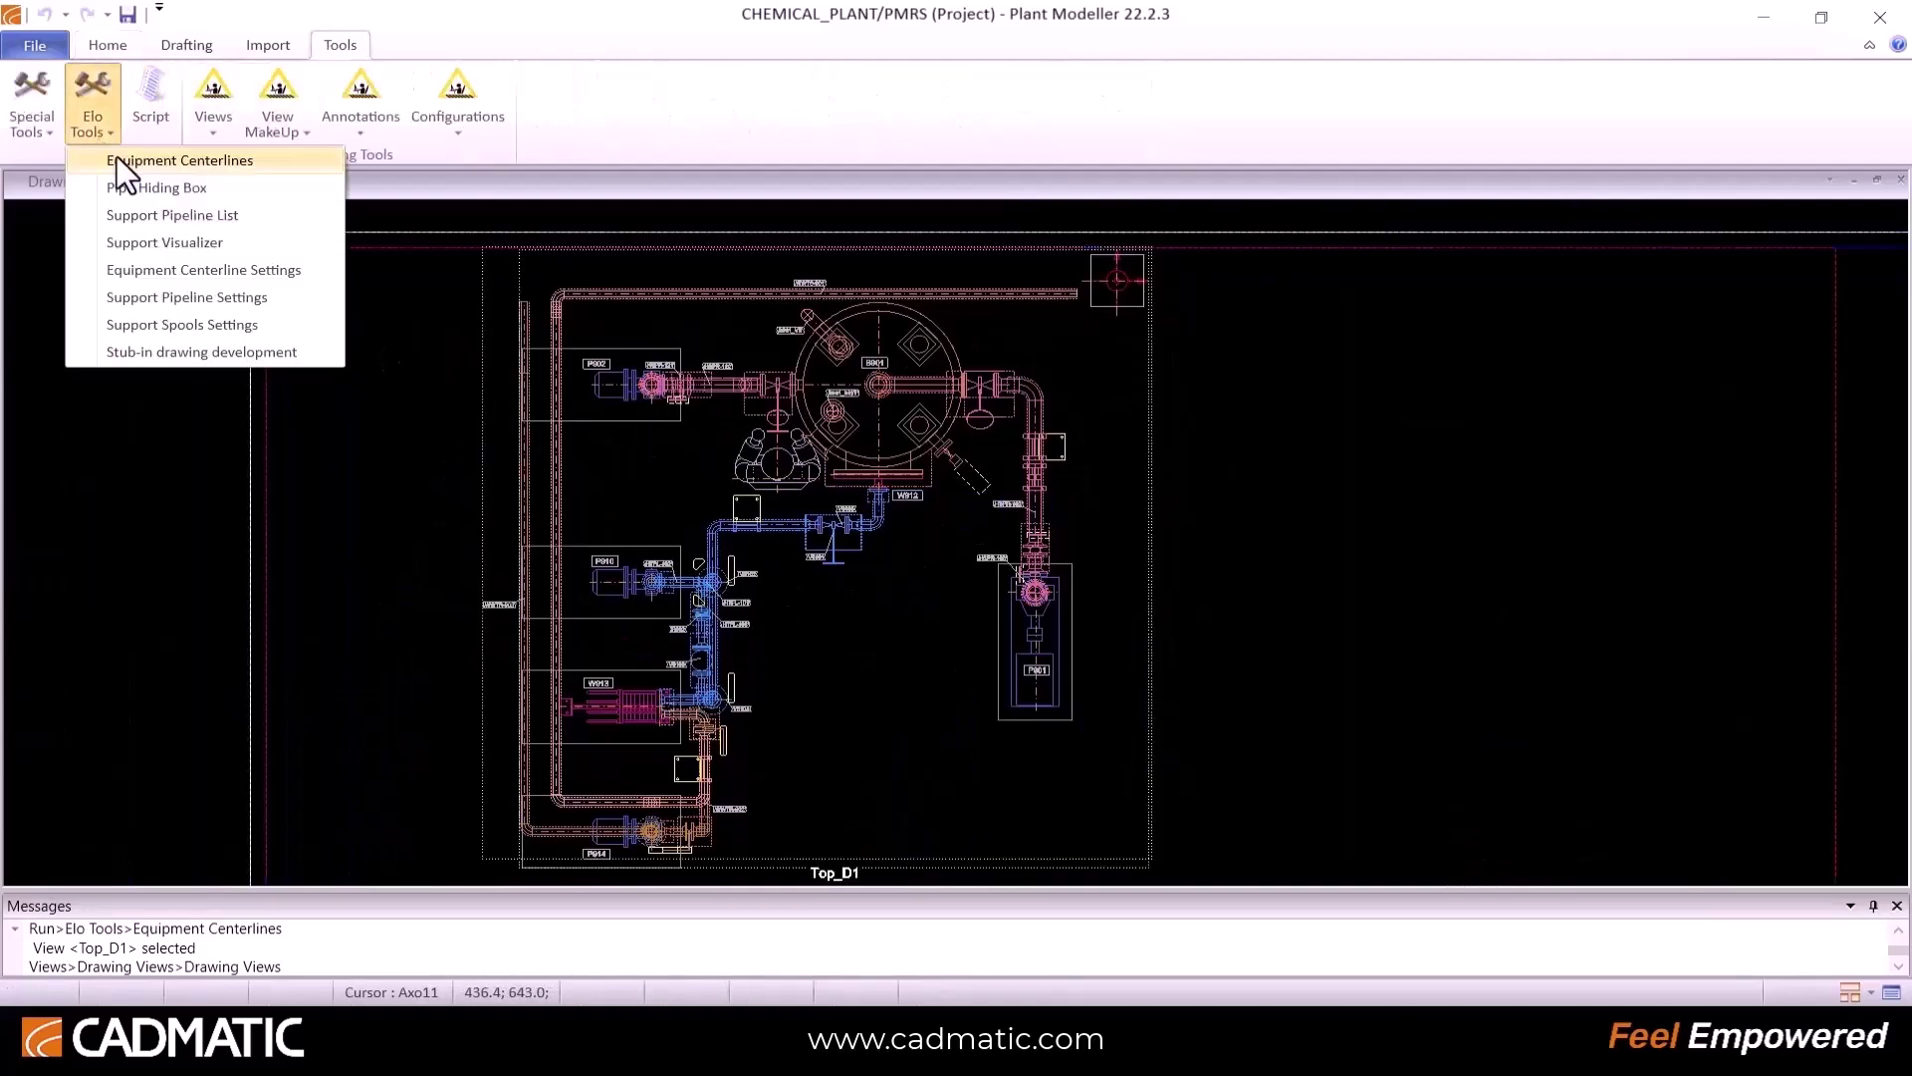
{"action": "left_click", "coordinate": [200, 190]}
{"action": "left_click", "coordinate": [861, 488]}
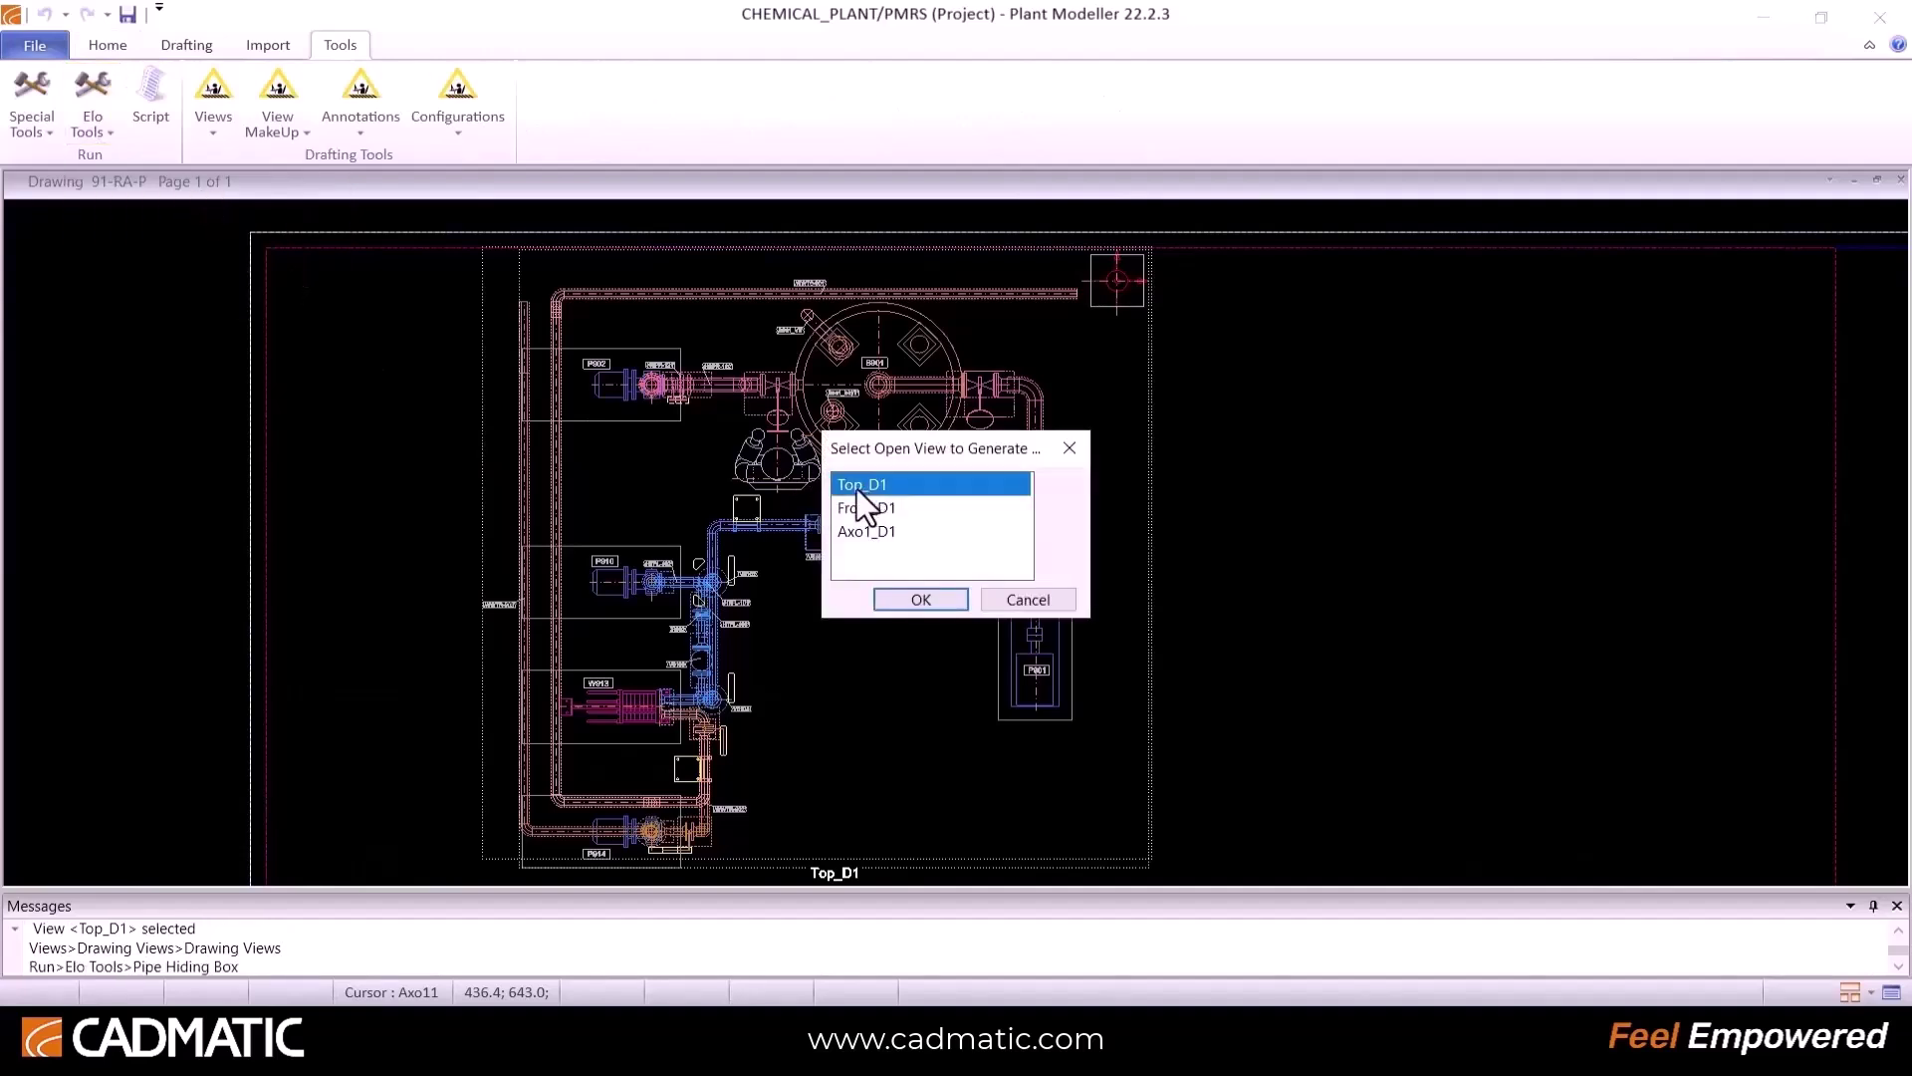
{"action": "left_click", "coordinate": [921, 598]}
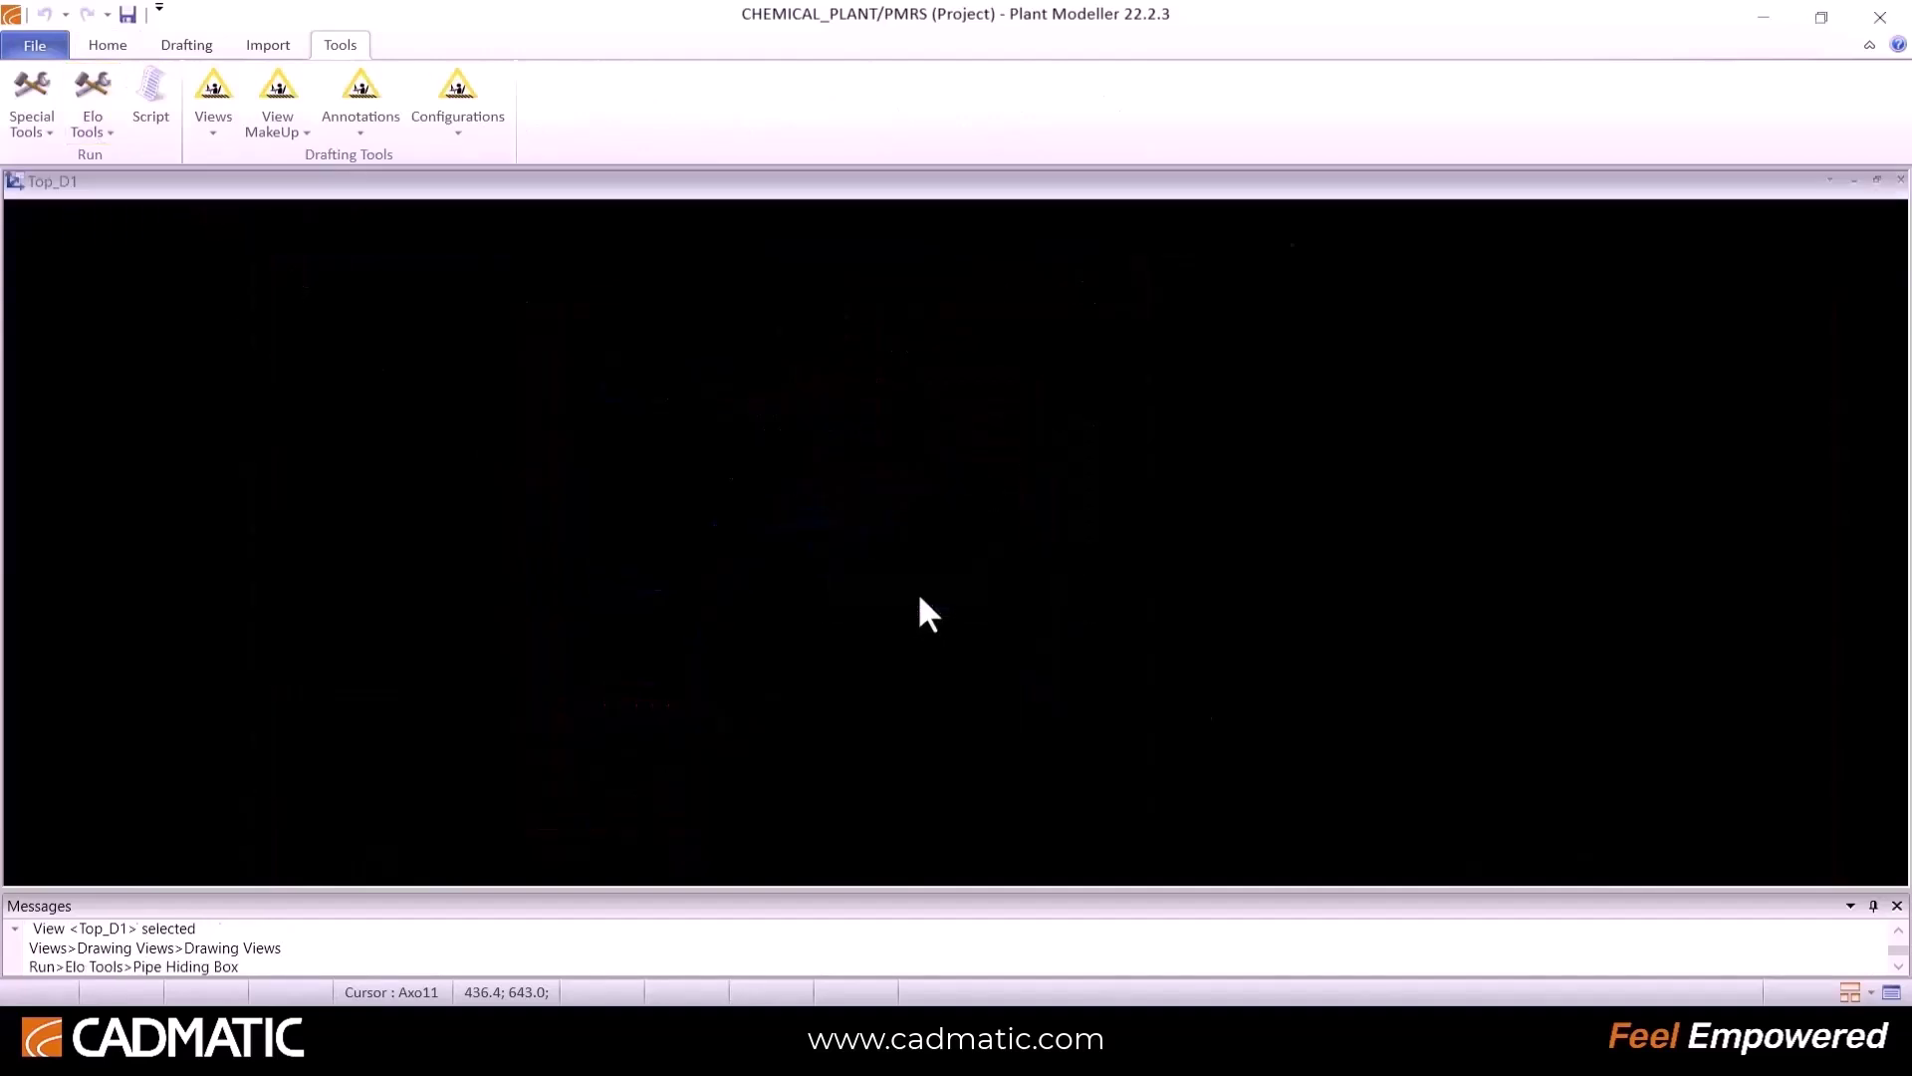
Step: Pick the vertical HTFL-103 pipe and mark both ends of the stretch to hide
{"action": "scroll", "coordinate": [933, 543], "scroll_direction": "up", "scroll_amount": 3}
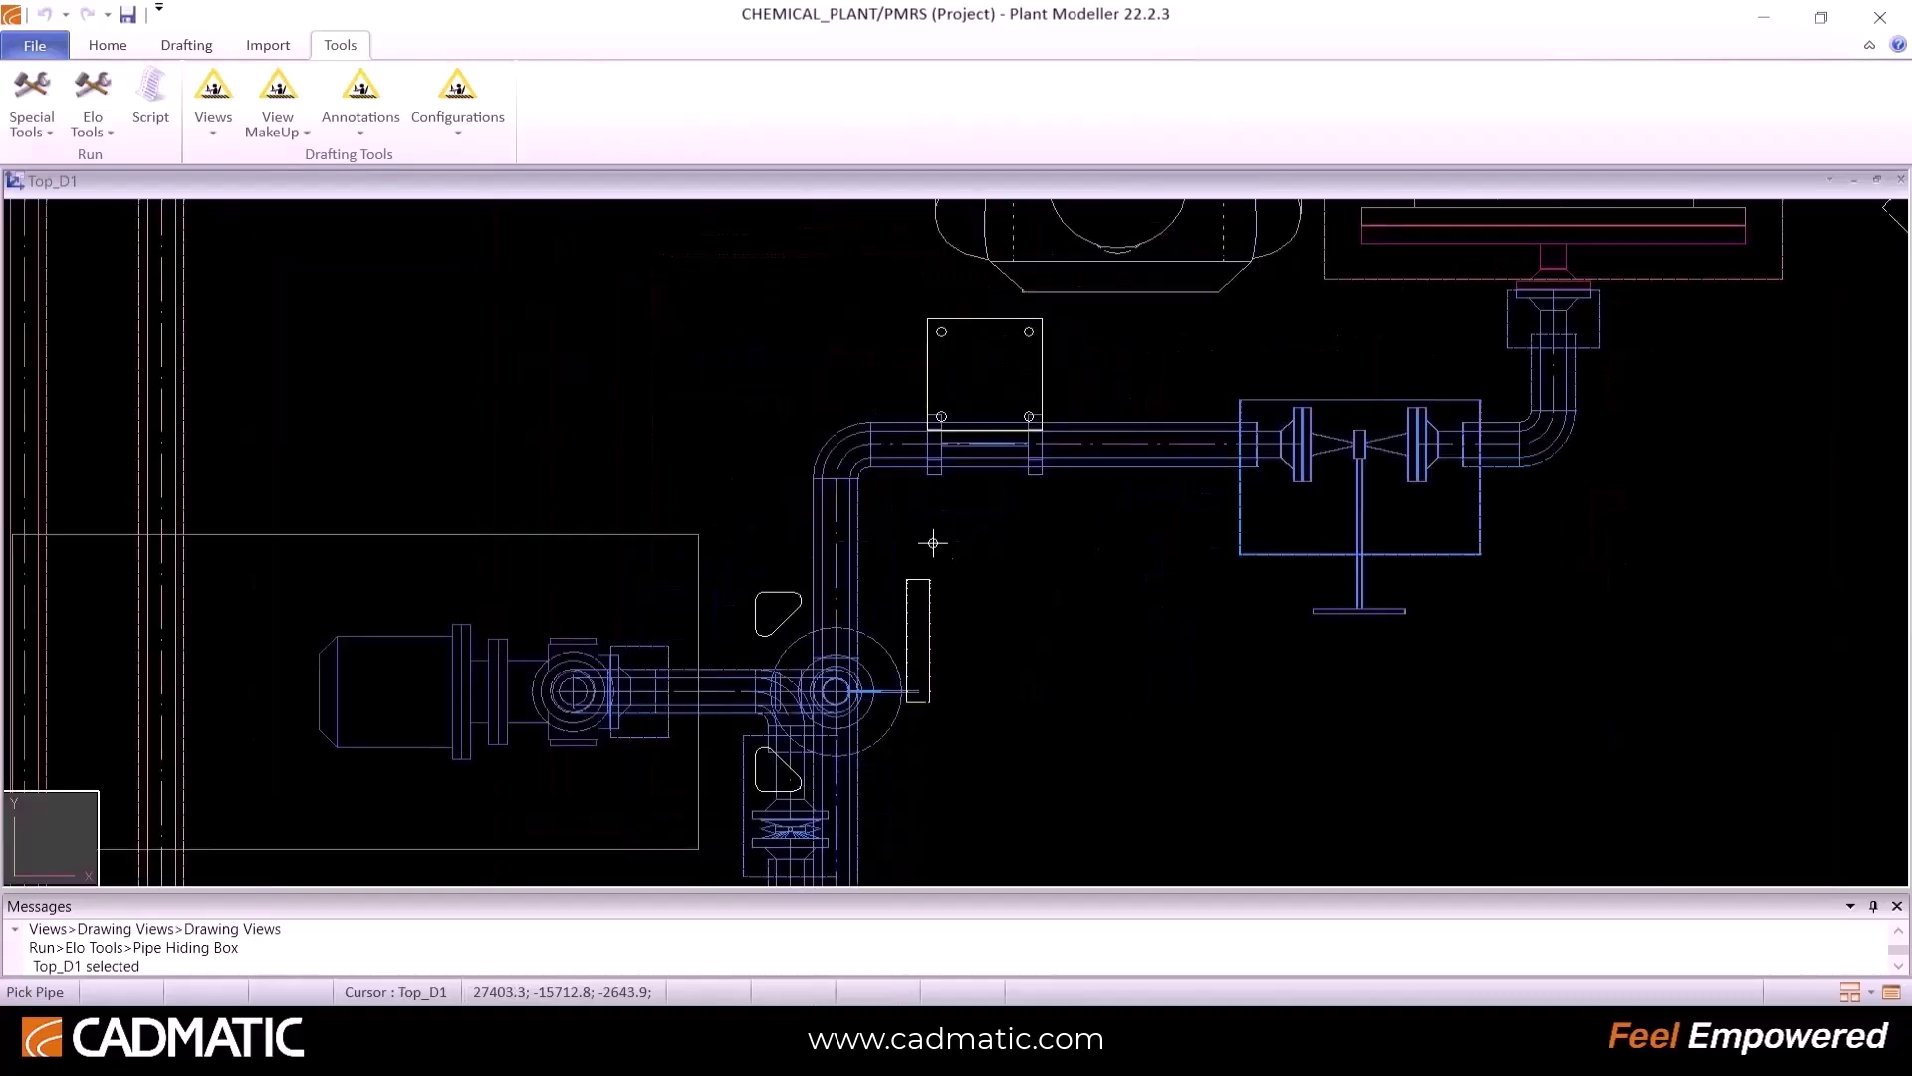
{"action": "left_click", "coordinate": [837, 520]}
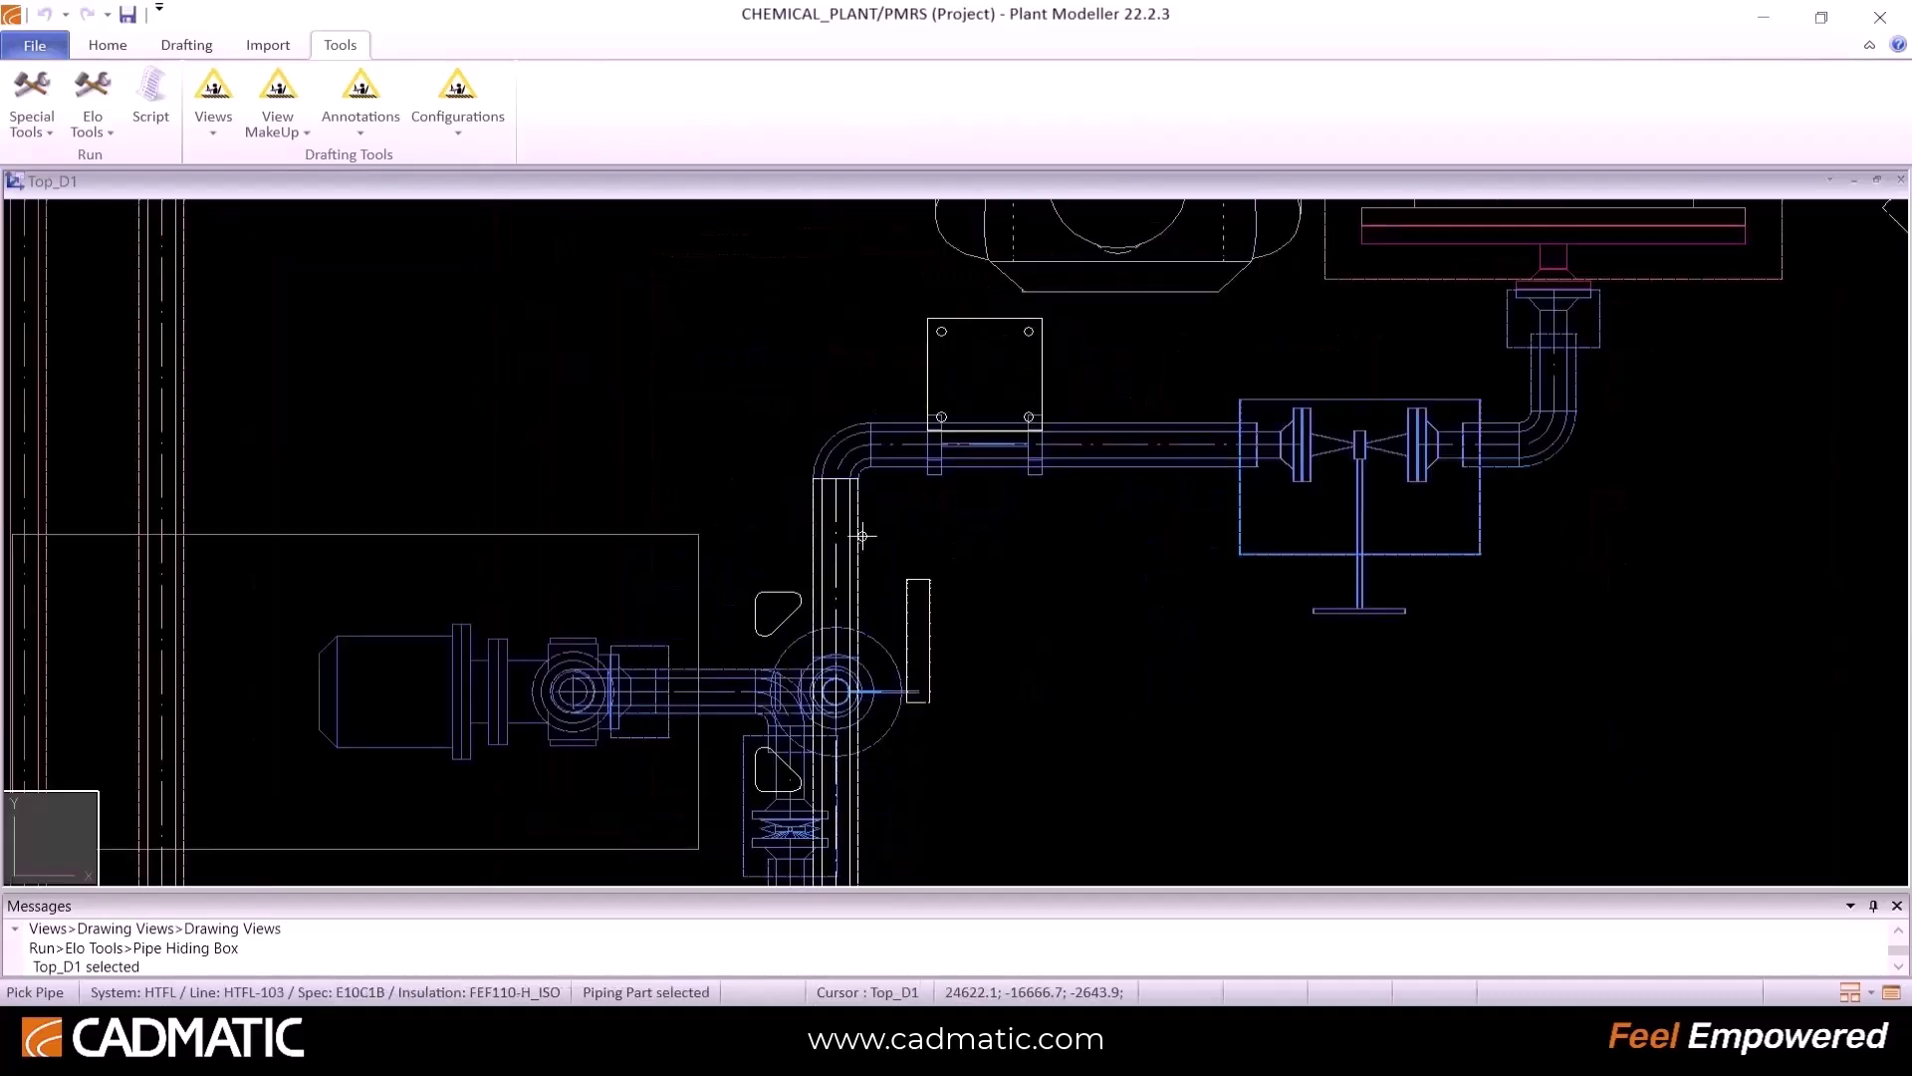
{"action": "left_click", "coordinate": [841, 534]}
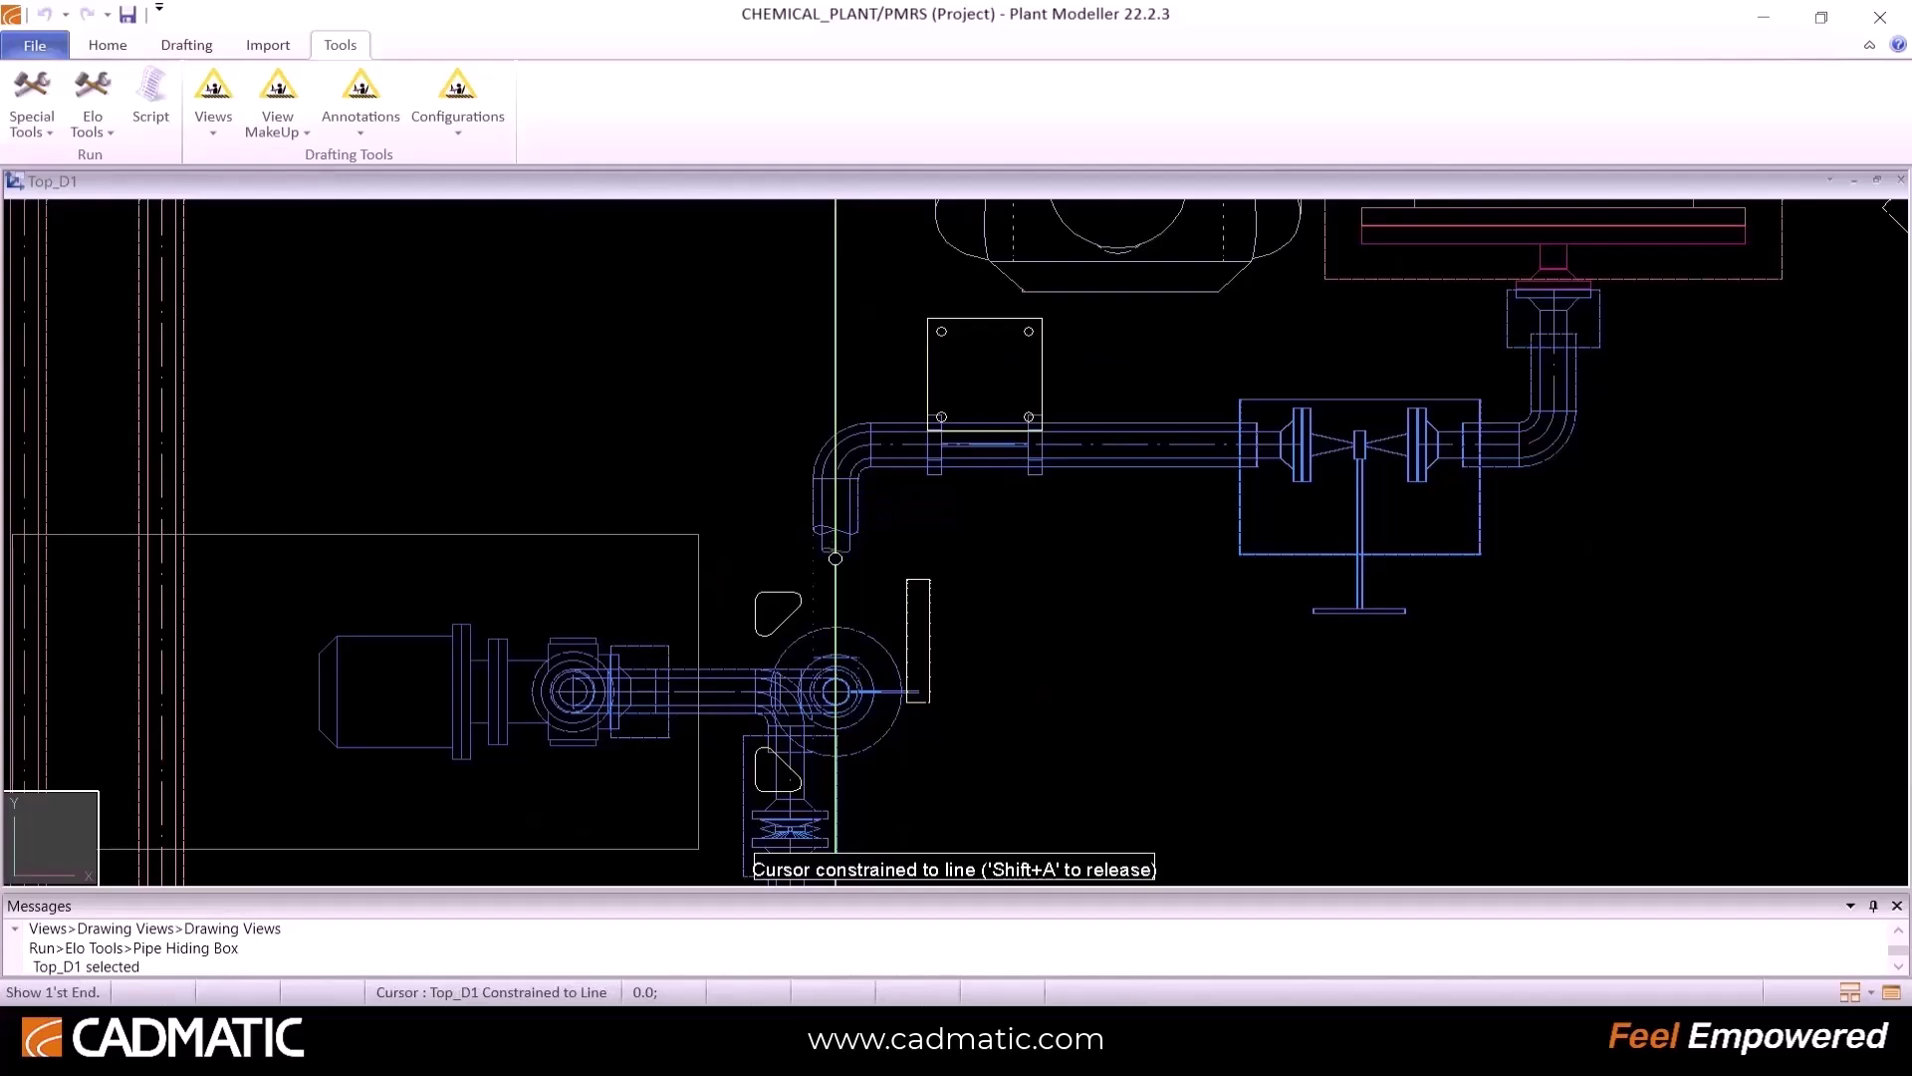
{"action": "left_click", "coordinate": [835, 559]}
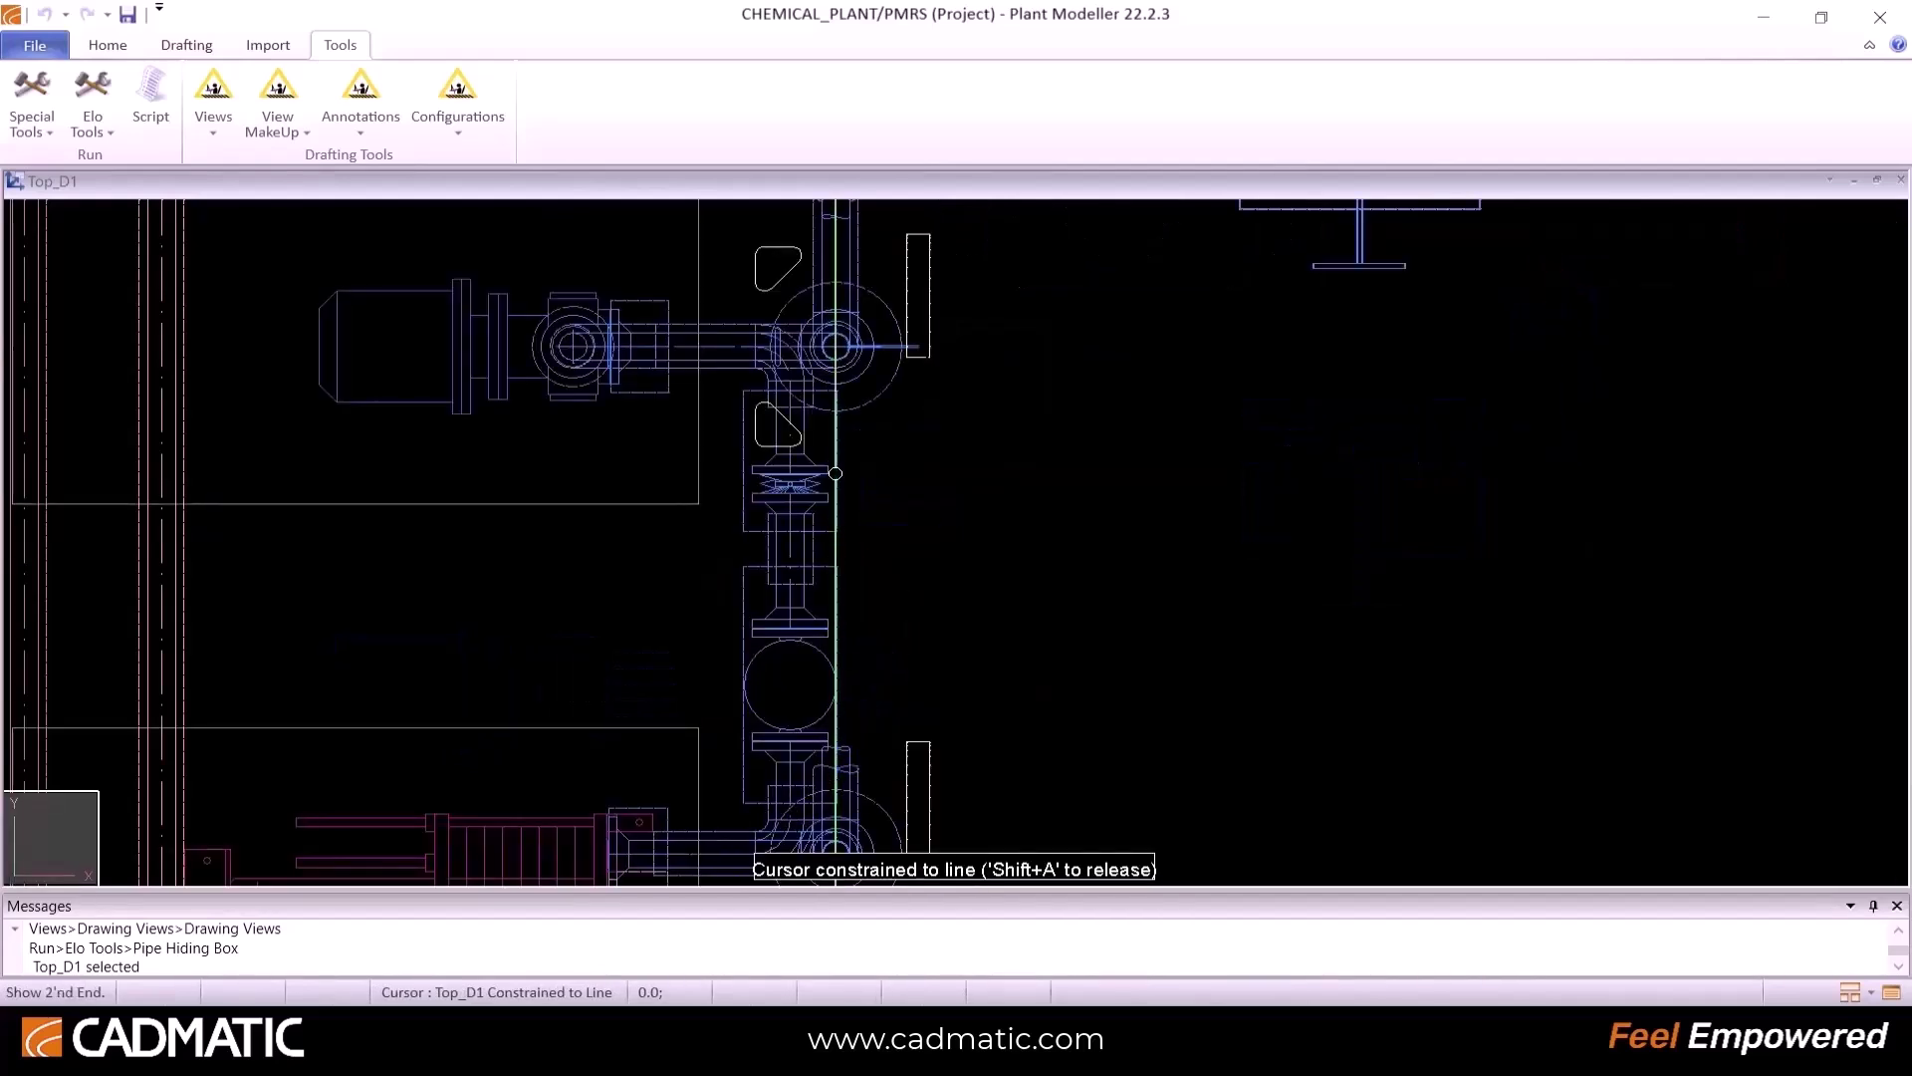
{"action": "left_click", "coordinate": [835, 453]}
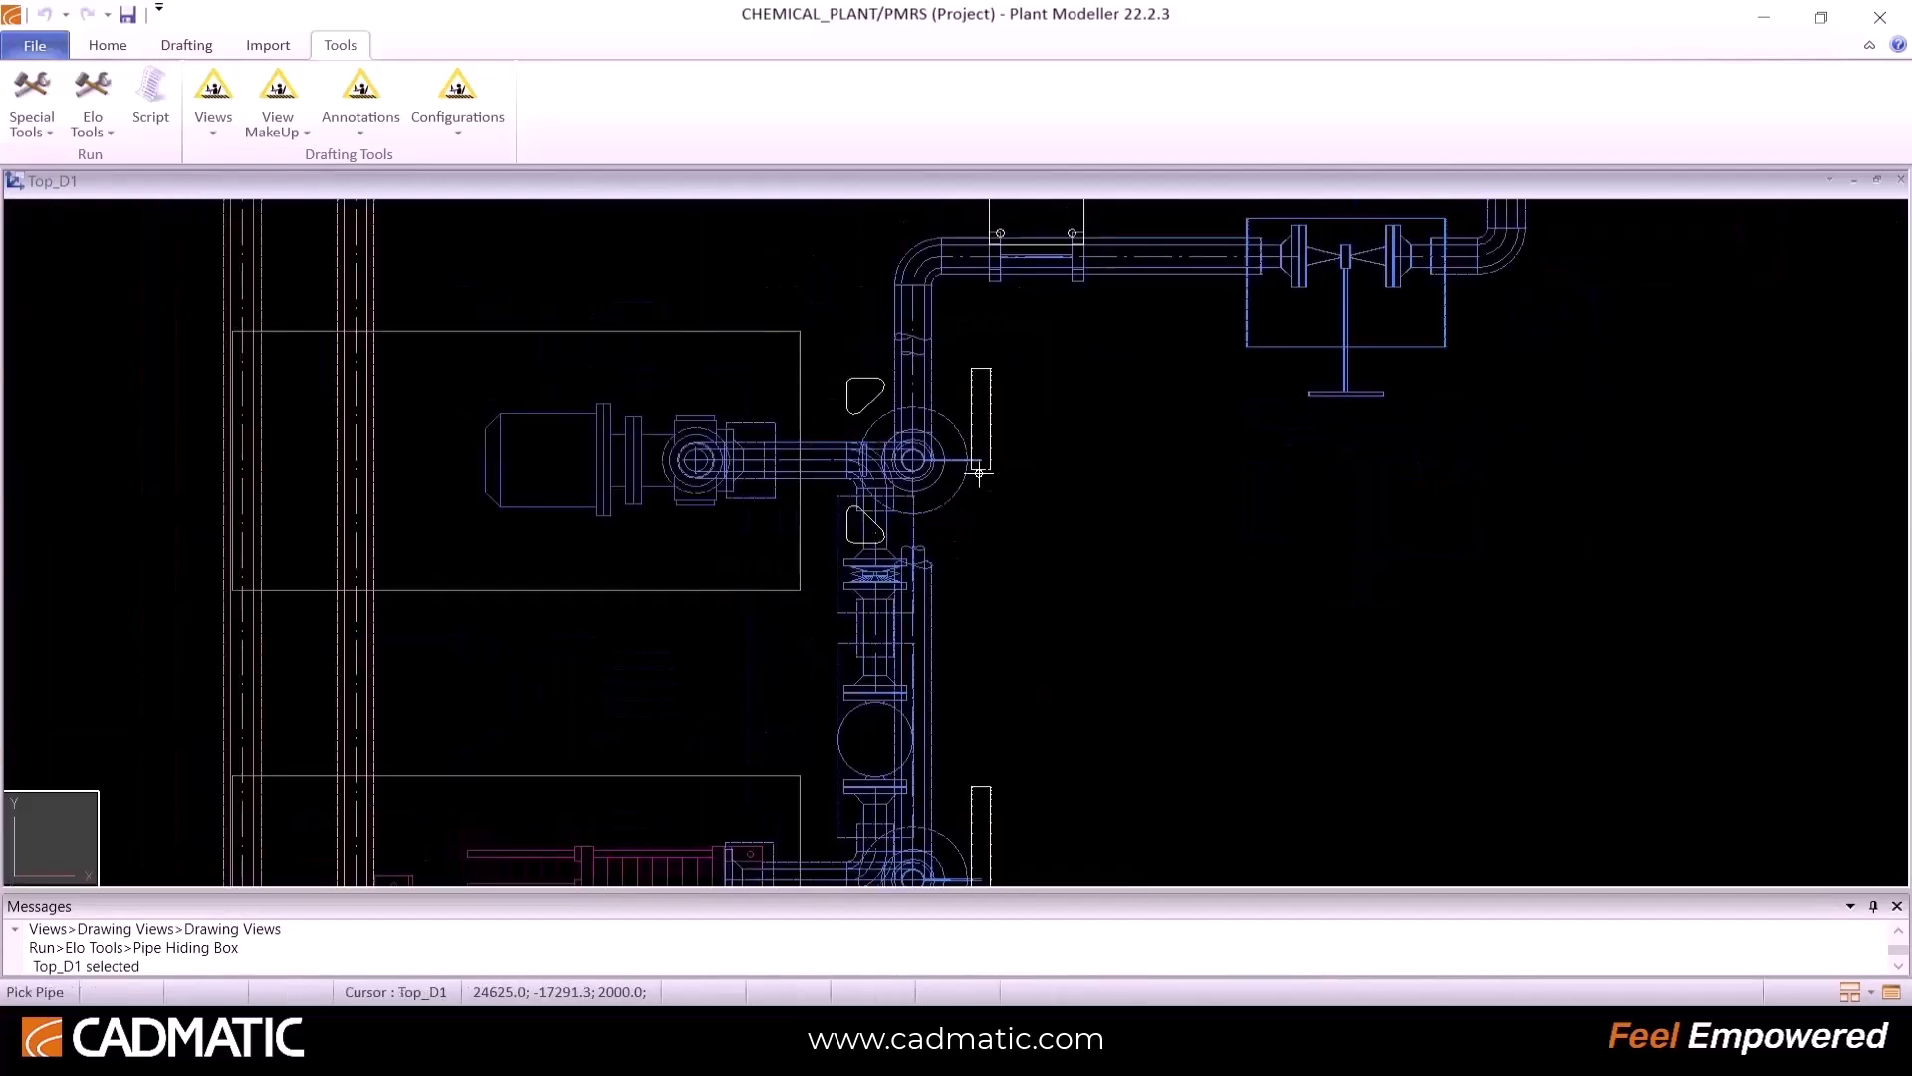
{"action": "scroll", "coordinate": [952, 327], "scroll_direction": "down", "scroll_amount": 1}
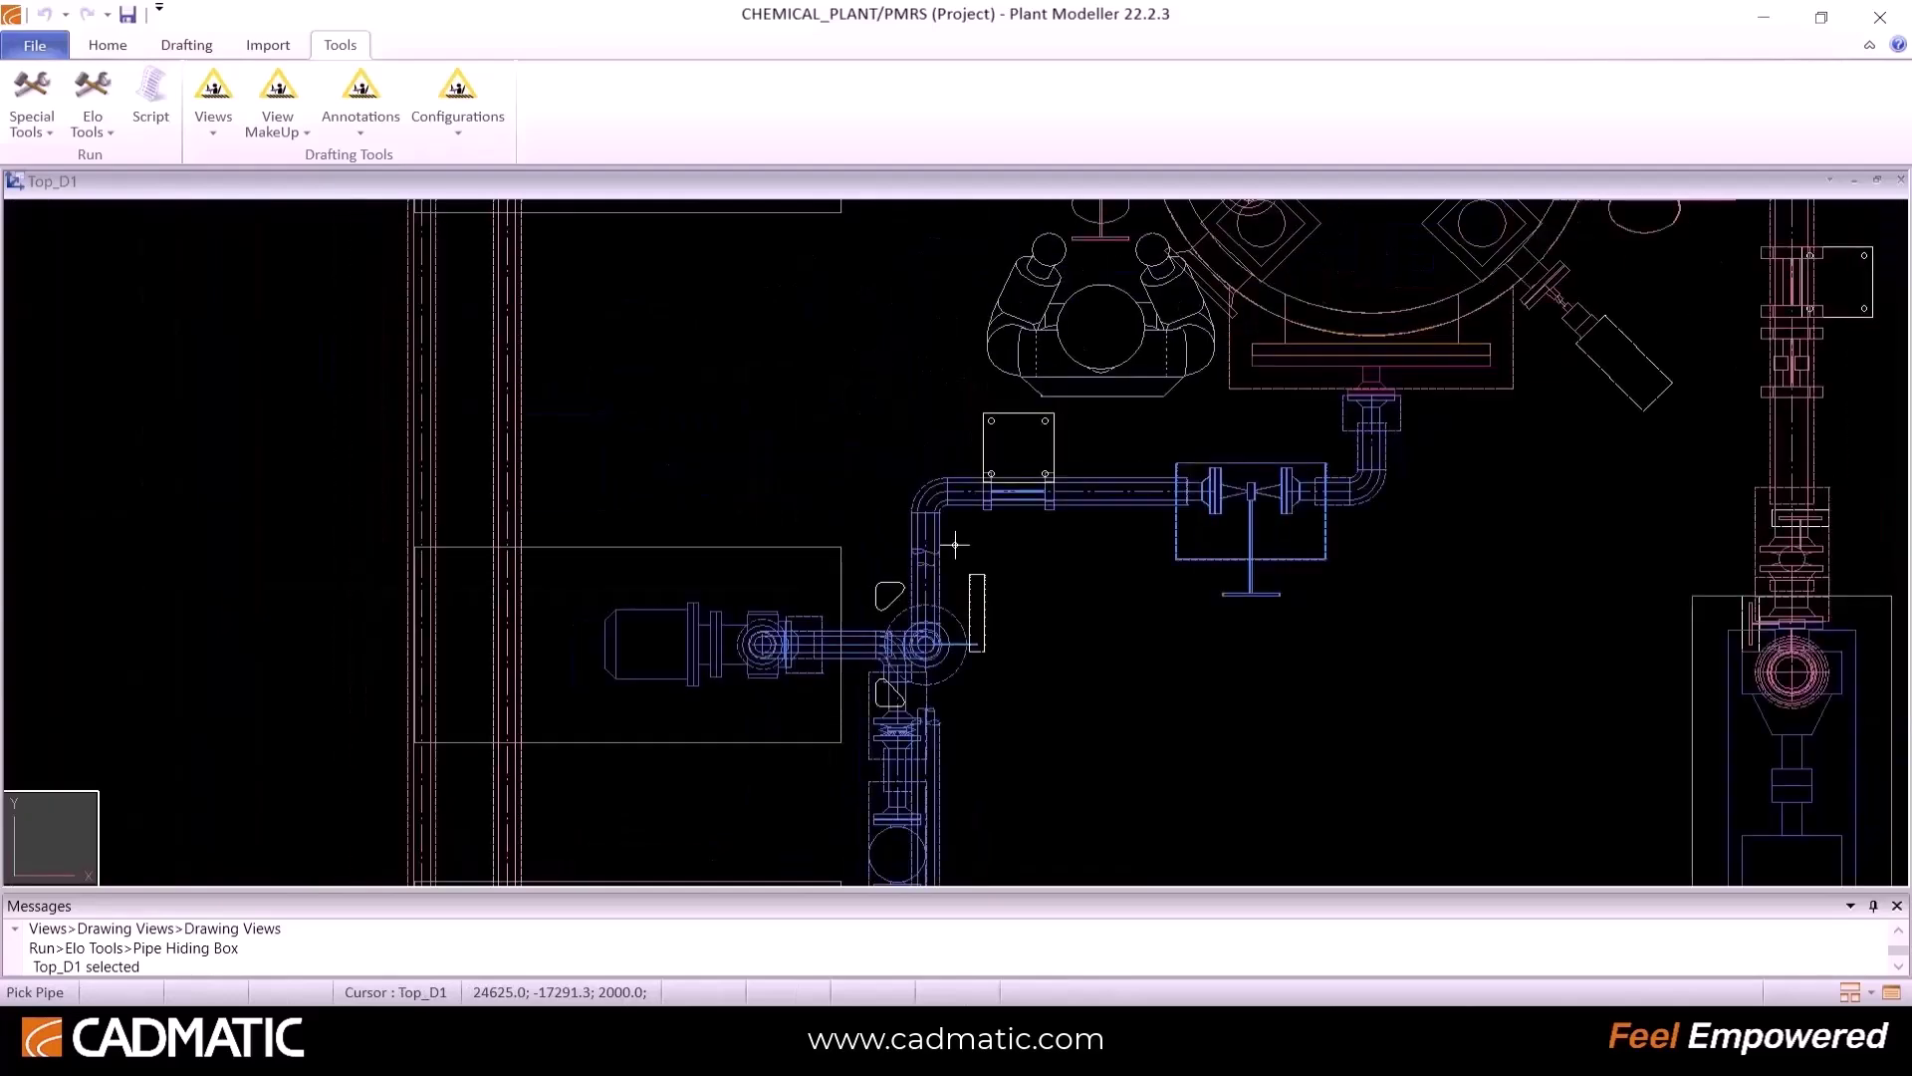
{"action": "key", "text": "Escape"}
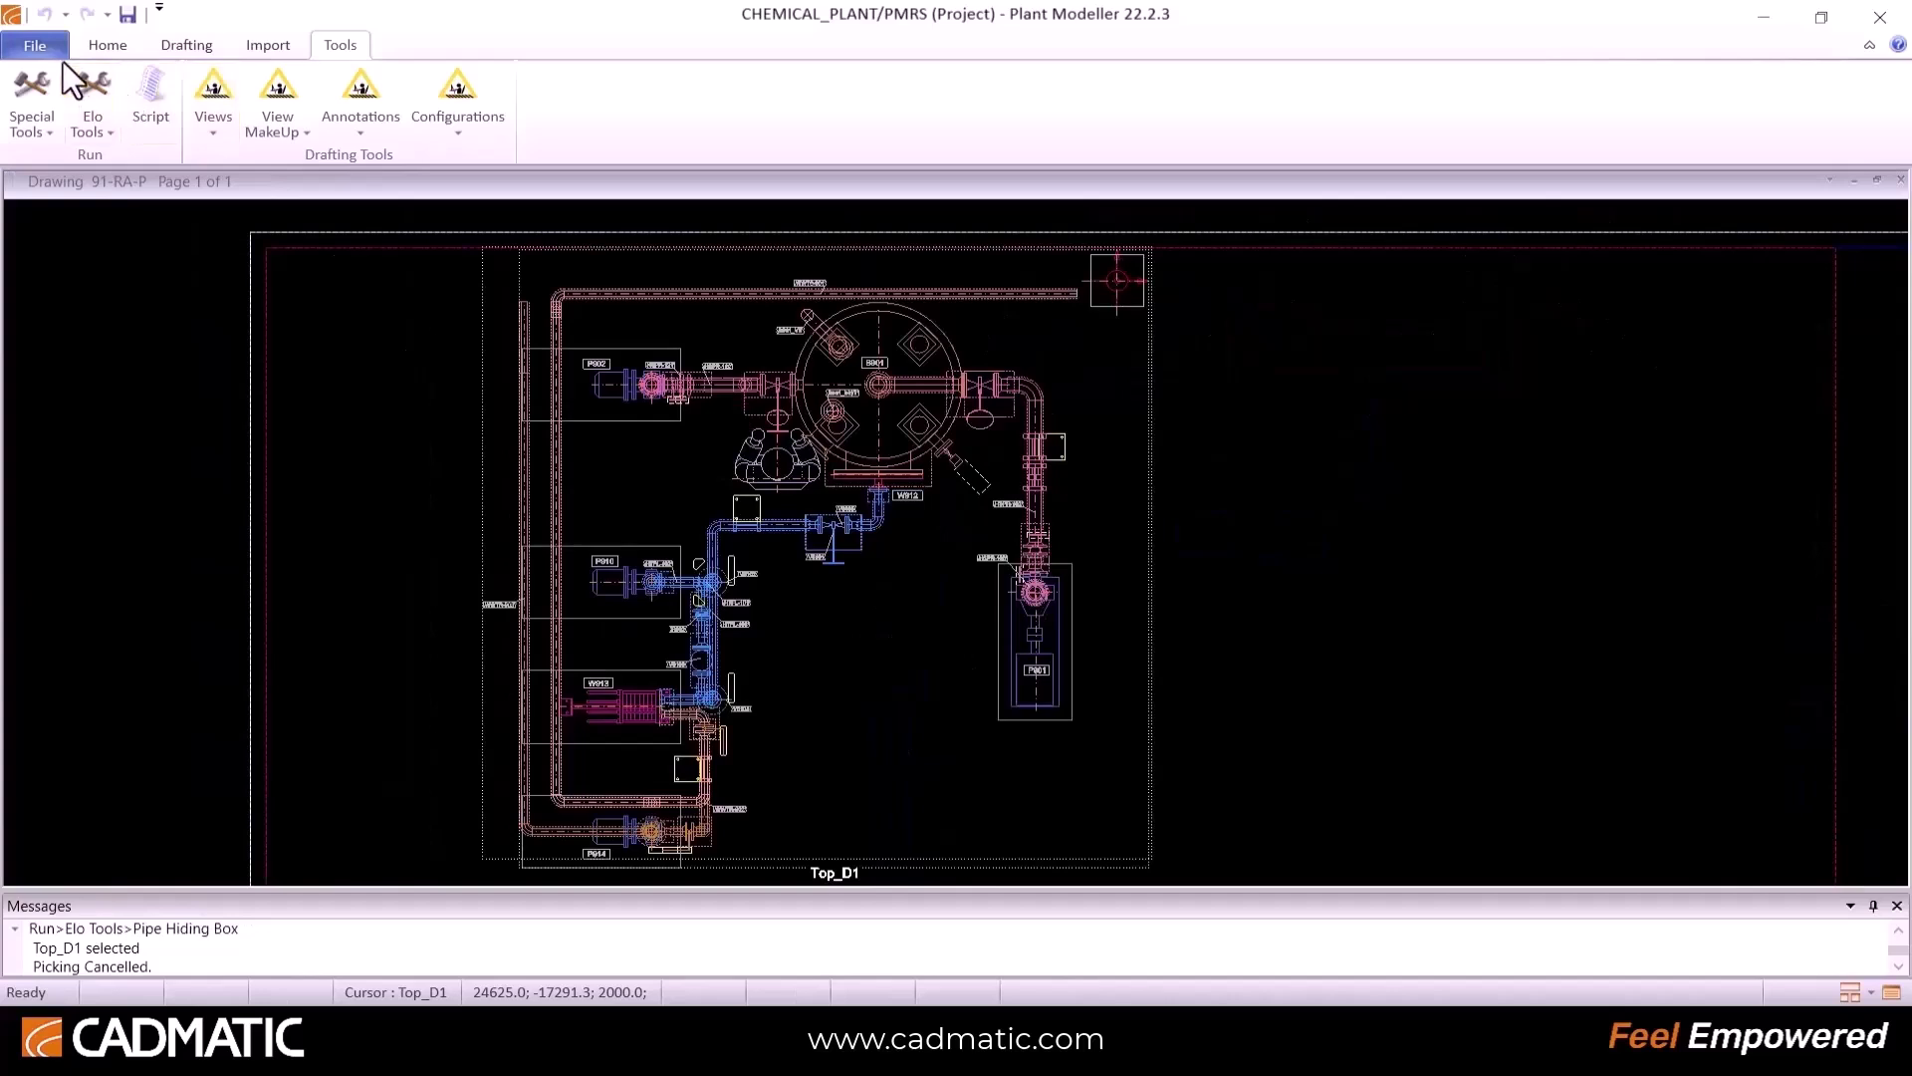
Step: Annotate in Top_D1 with a continuous dimension from the top pipe end to the B901 nozzle
{"action": "left_click", "coordinate": [194, 46]}
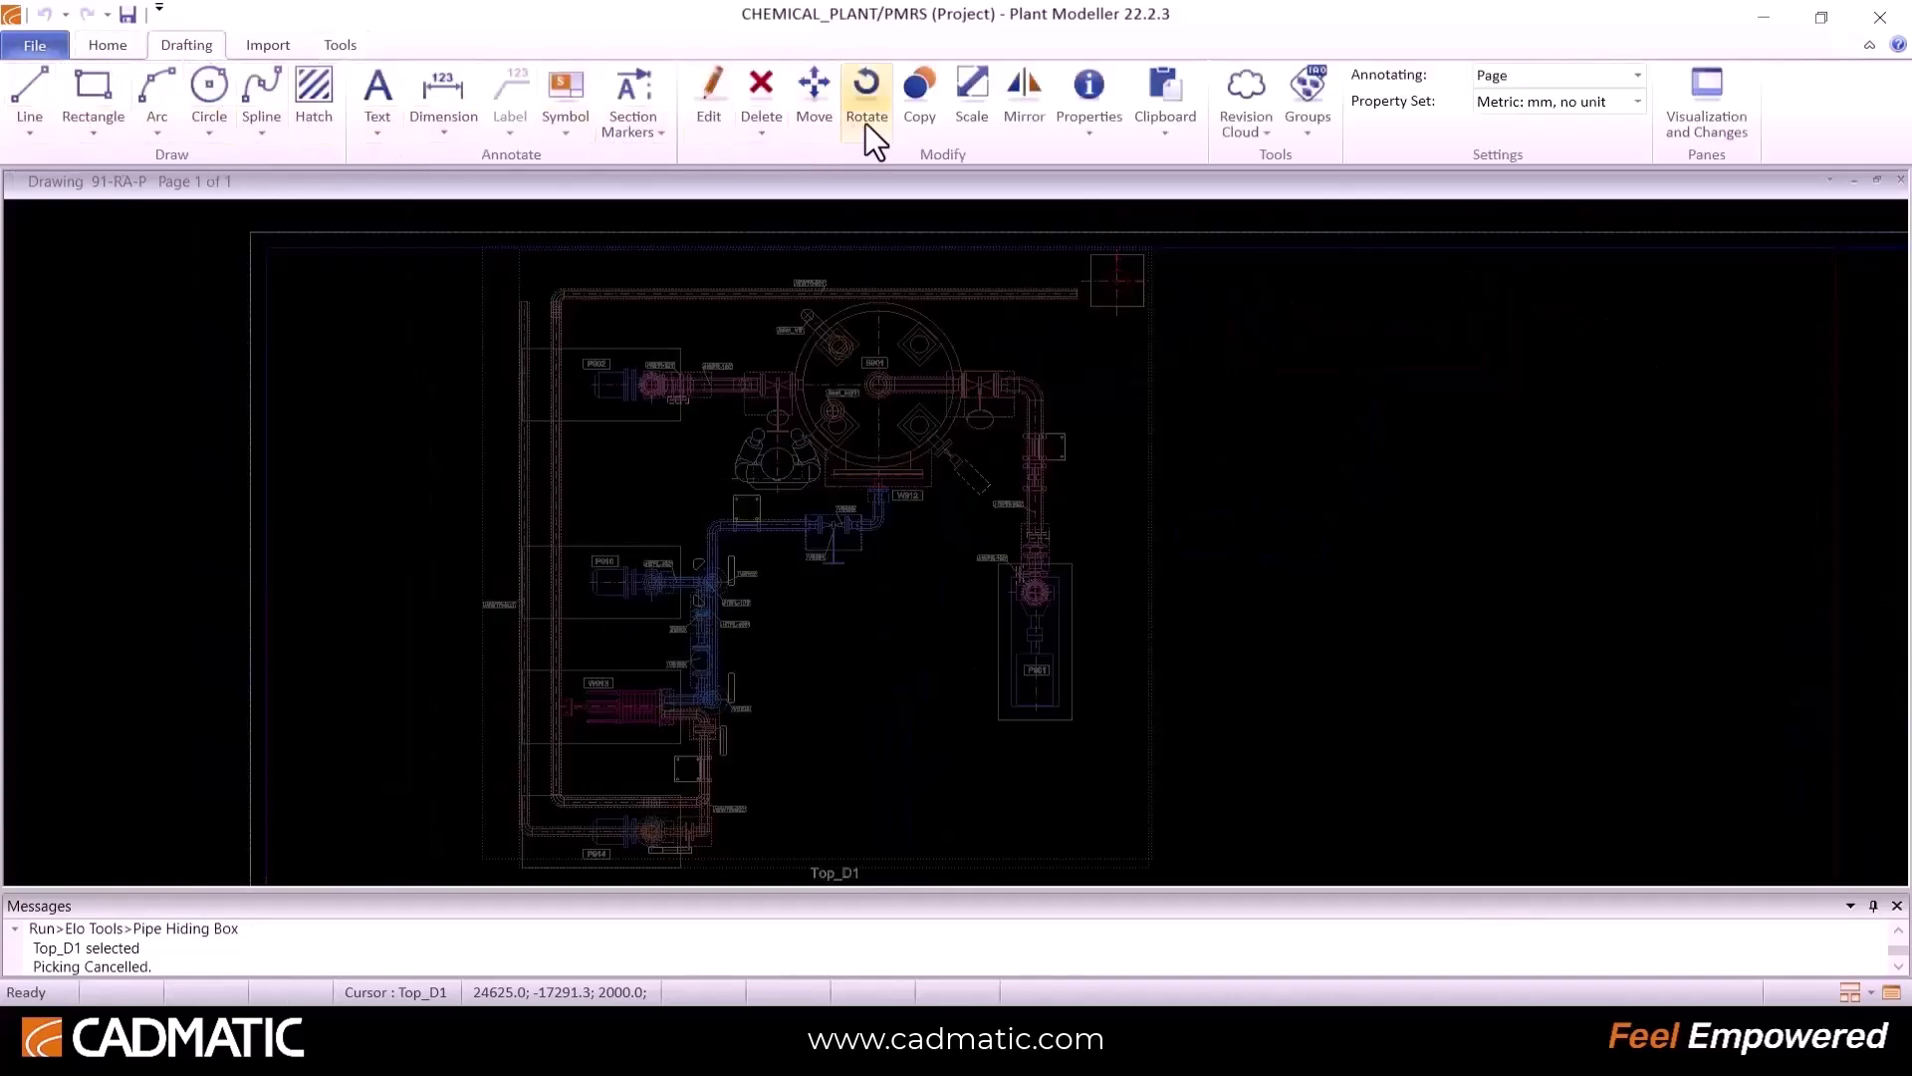
{"action": "left_click", "coordinate": [1524, 75]}
{"action": "left_click", "coordinate": [1520, 140]}
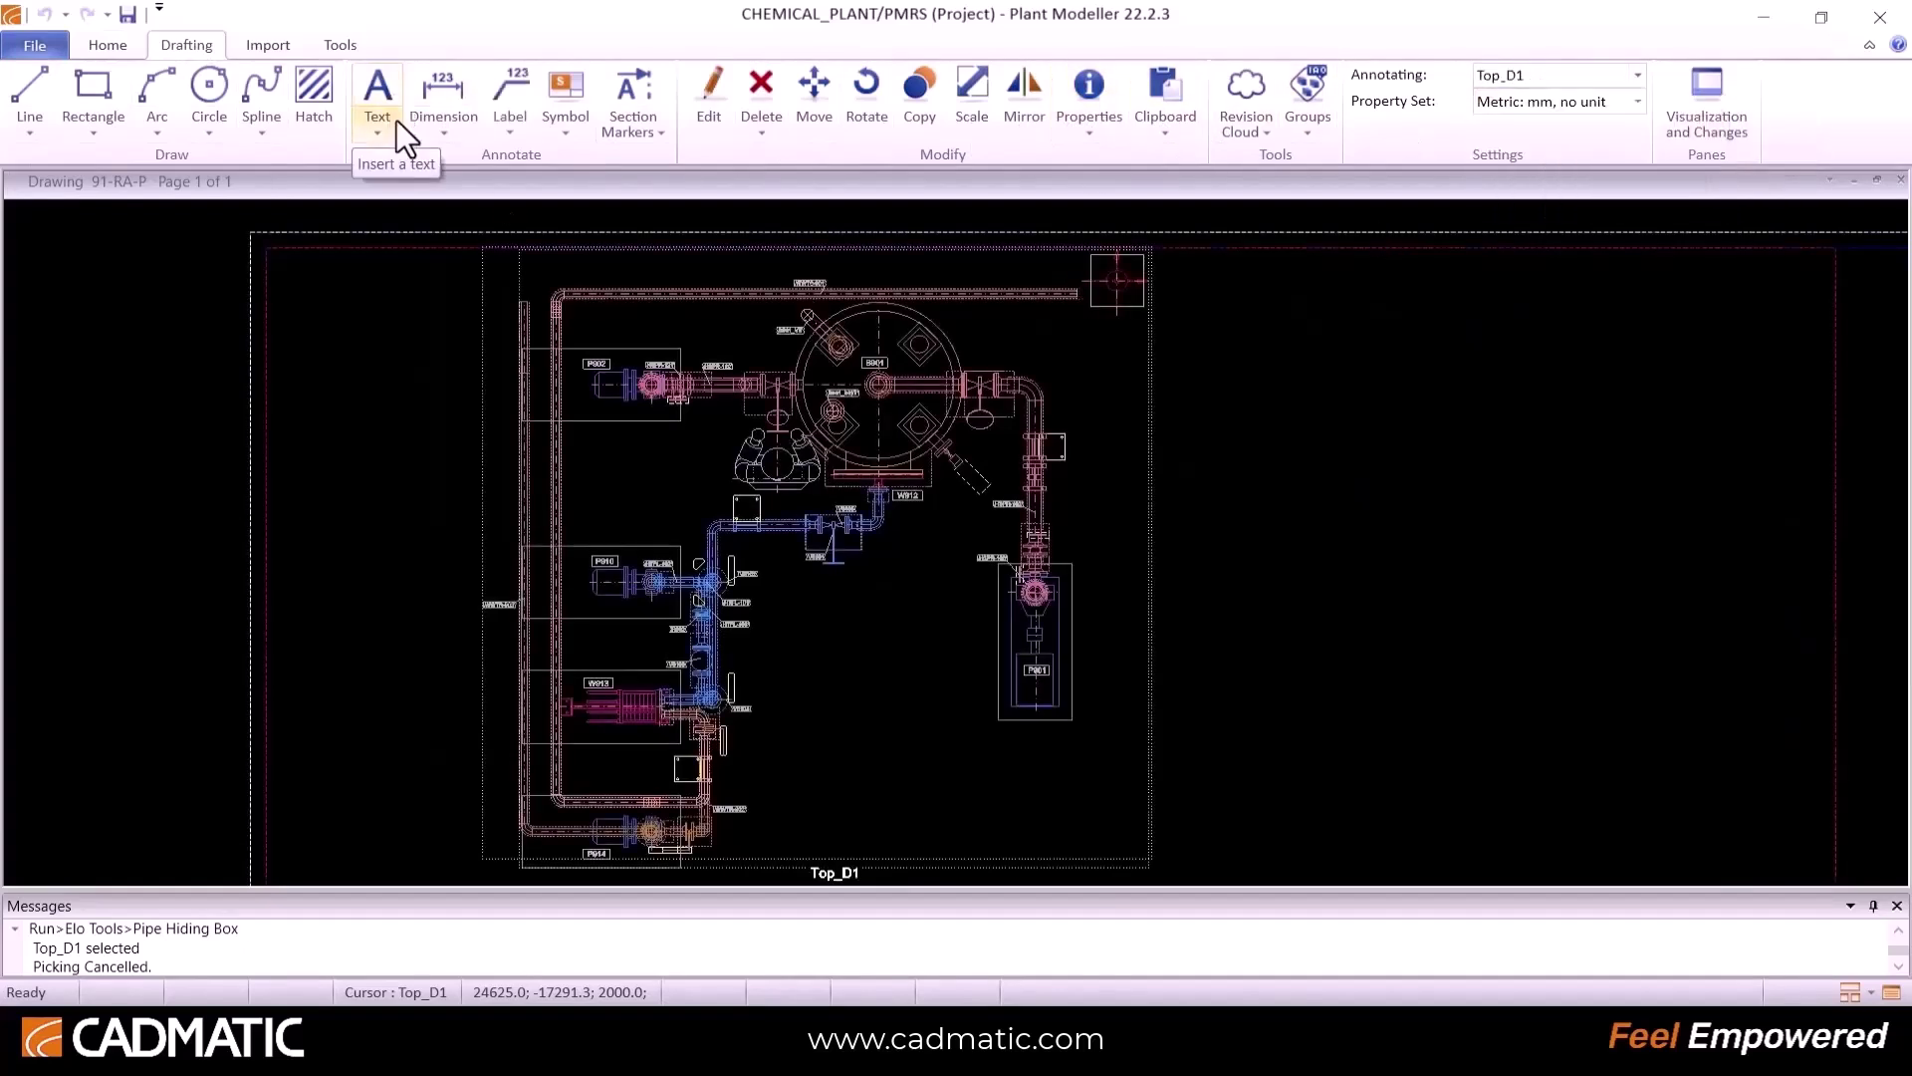
{"action": "left_click", "coordinate": [446, 134]}
{"action": "left_click", "coordinate": [468, 159]}
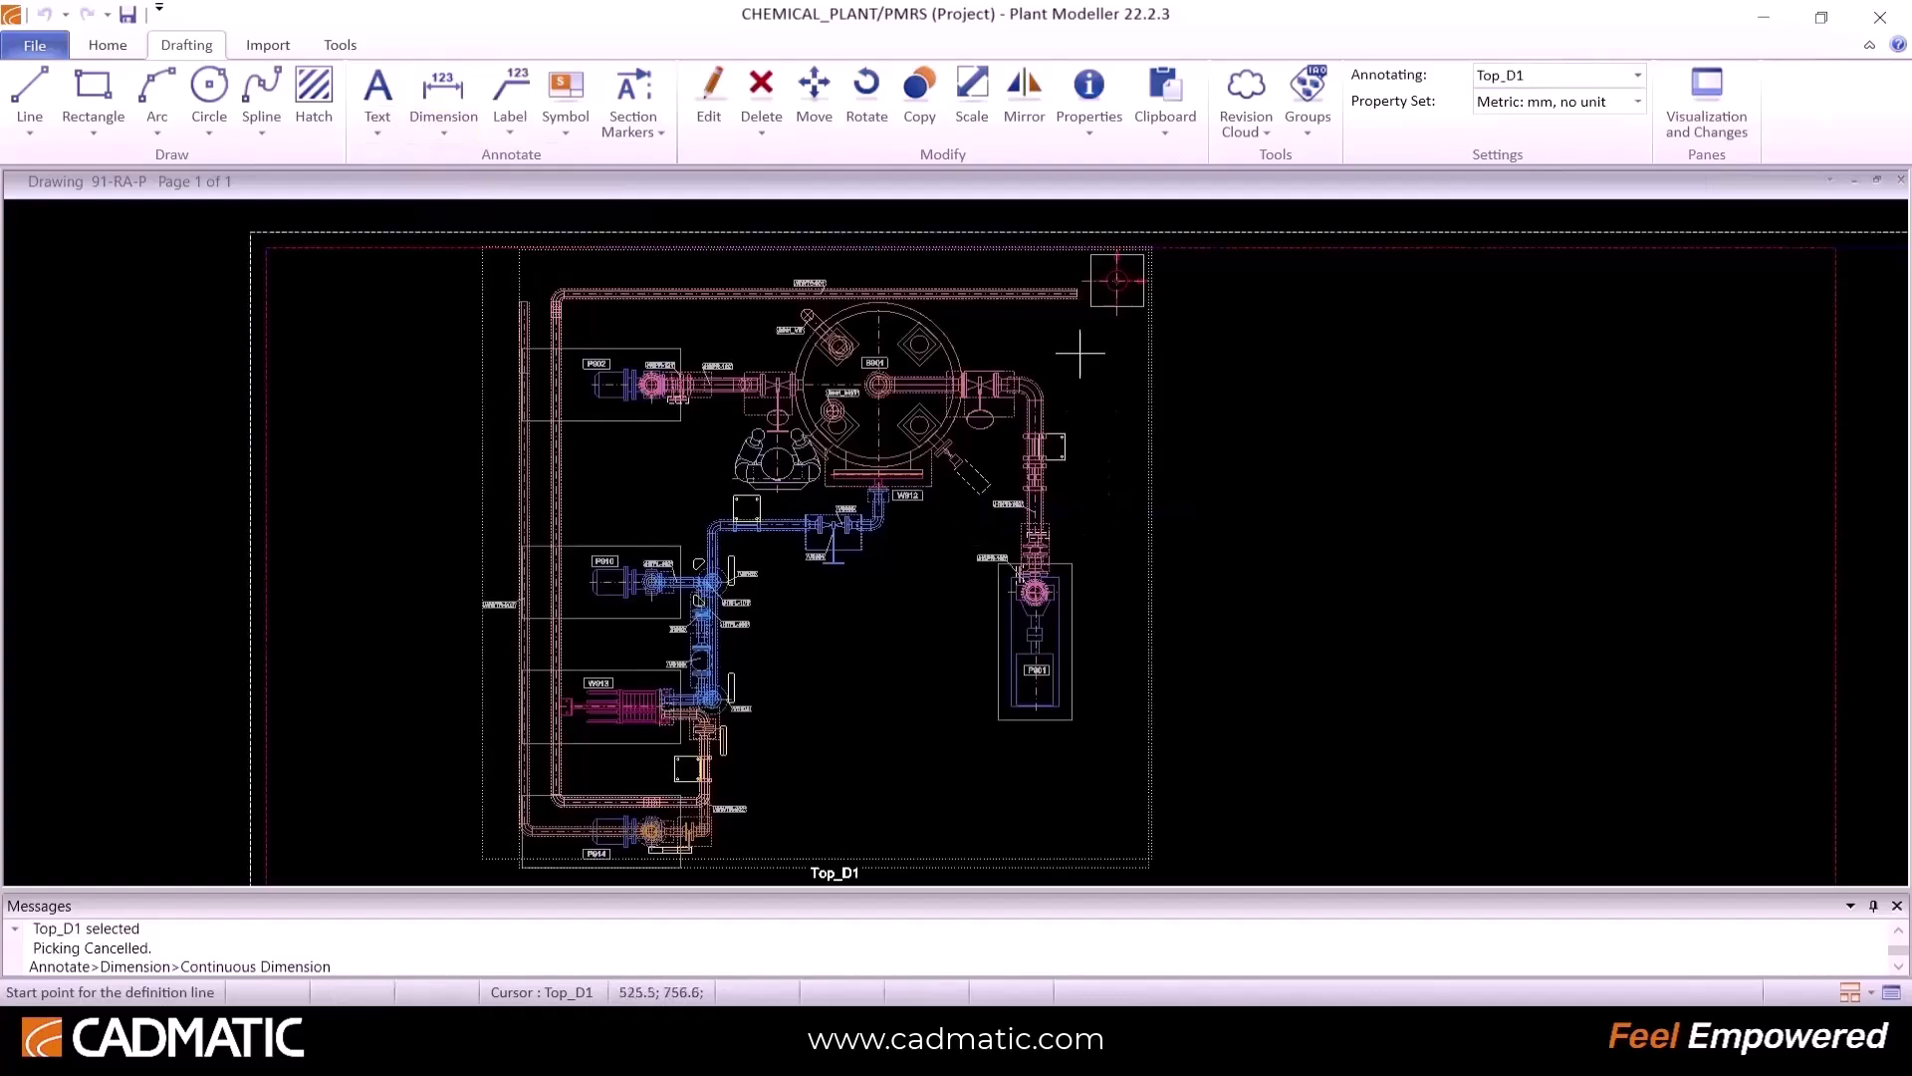
{"action": "scroll", "coordinate": [1015, 324], "scroll_direction": "up", "scroll_amount": 5}
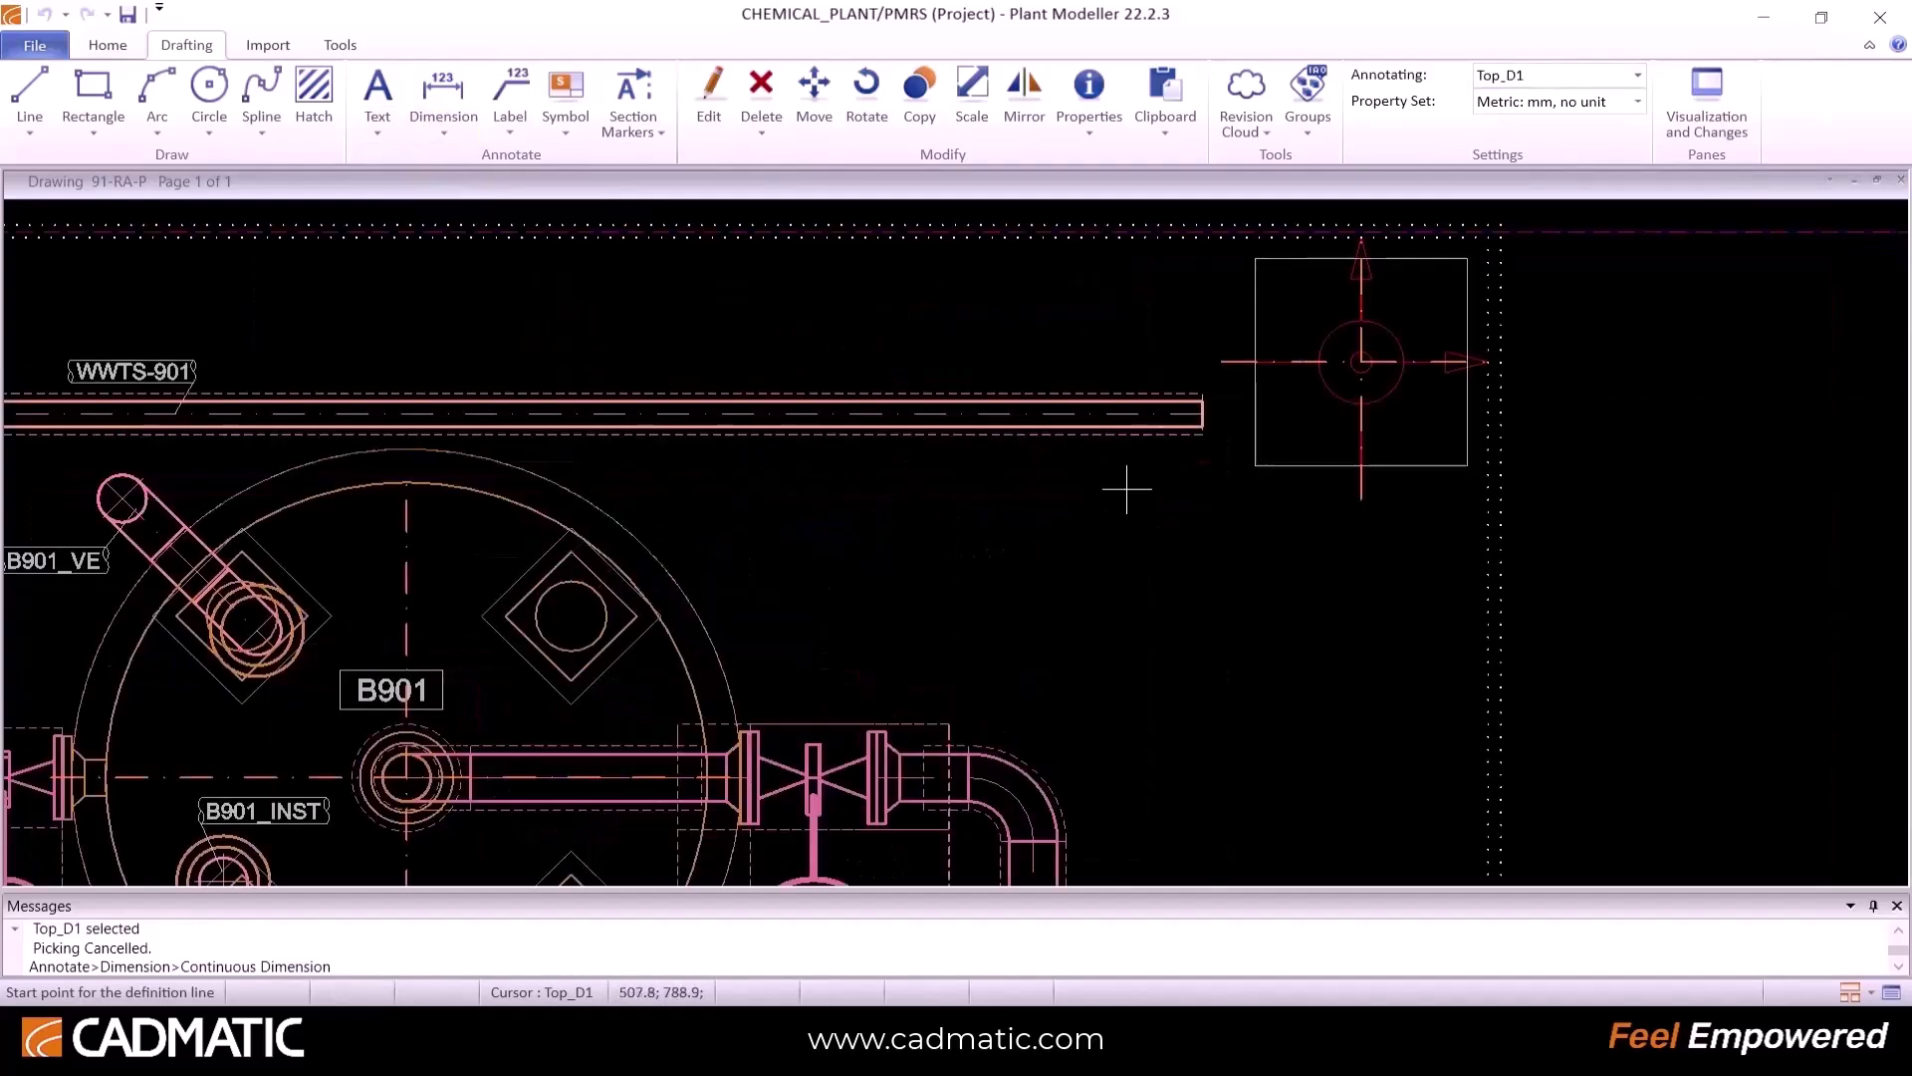
{"action": "left_click", "coordinate": [1201, 413]}
{"action": "scroll", "coordinate": [1122, 499], "scroll_direction": "down", "scroll_amount": 3}
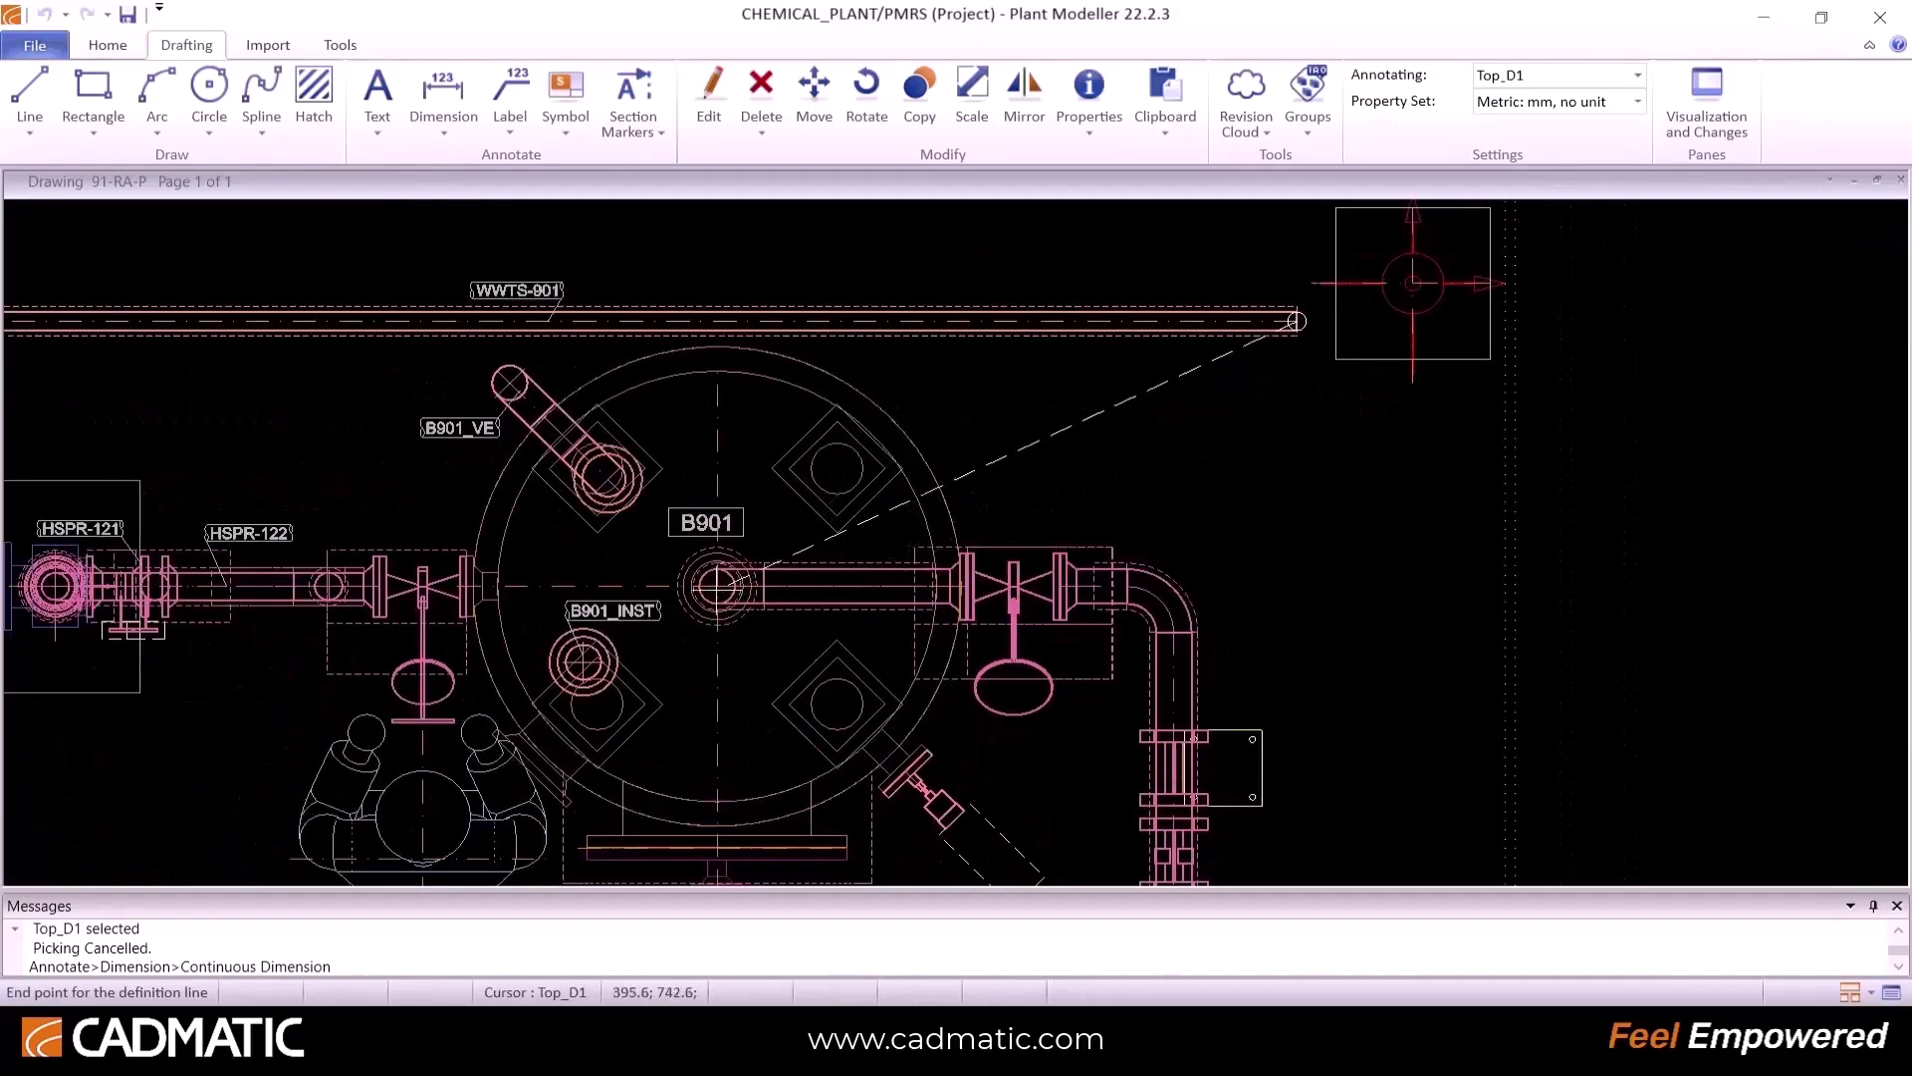
{"action": "left_click", "coordinate": [718, 587]}
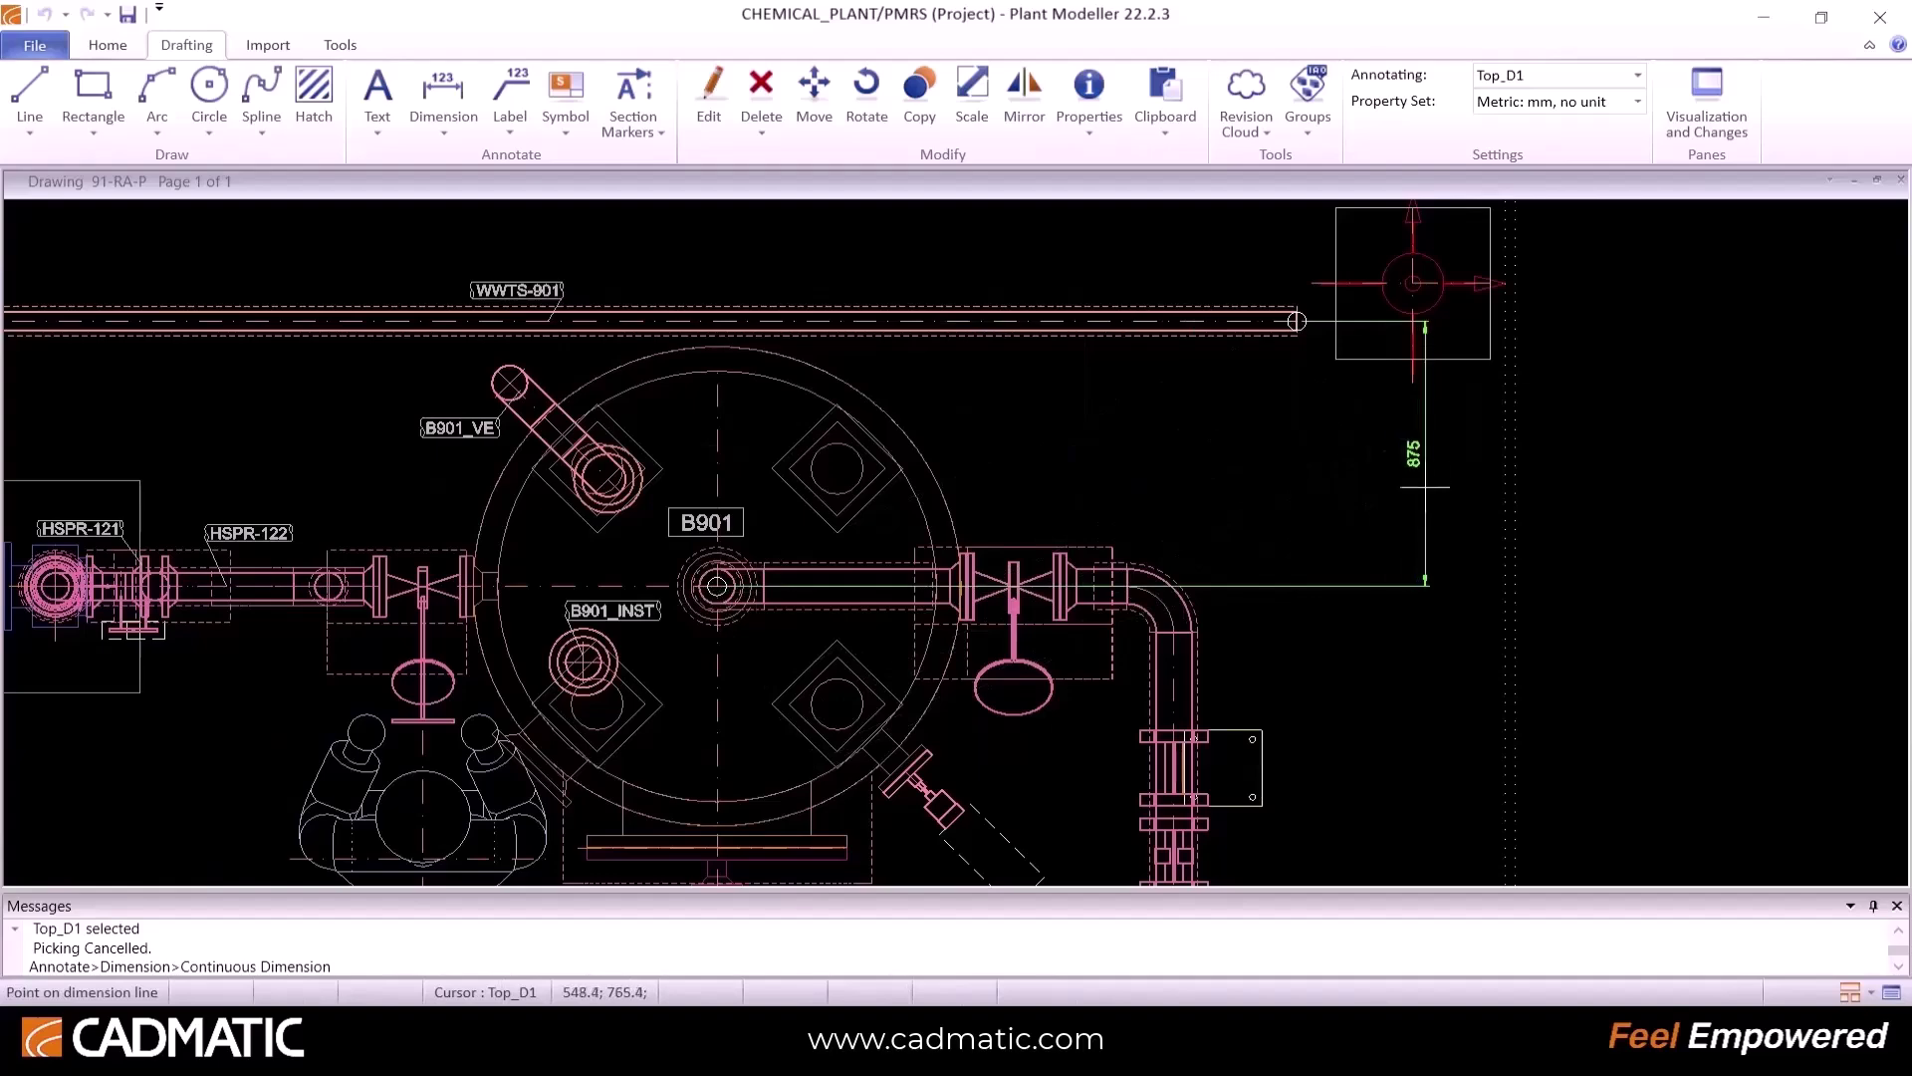
{"action": "left_click", "coordinate": [1451, 458]}
{"action": "scroll", "coordinate": [496, 744], "scroll_direction": "down", "scroll_amount": 1}
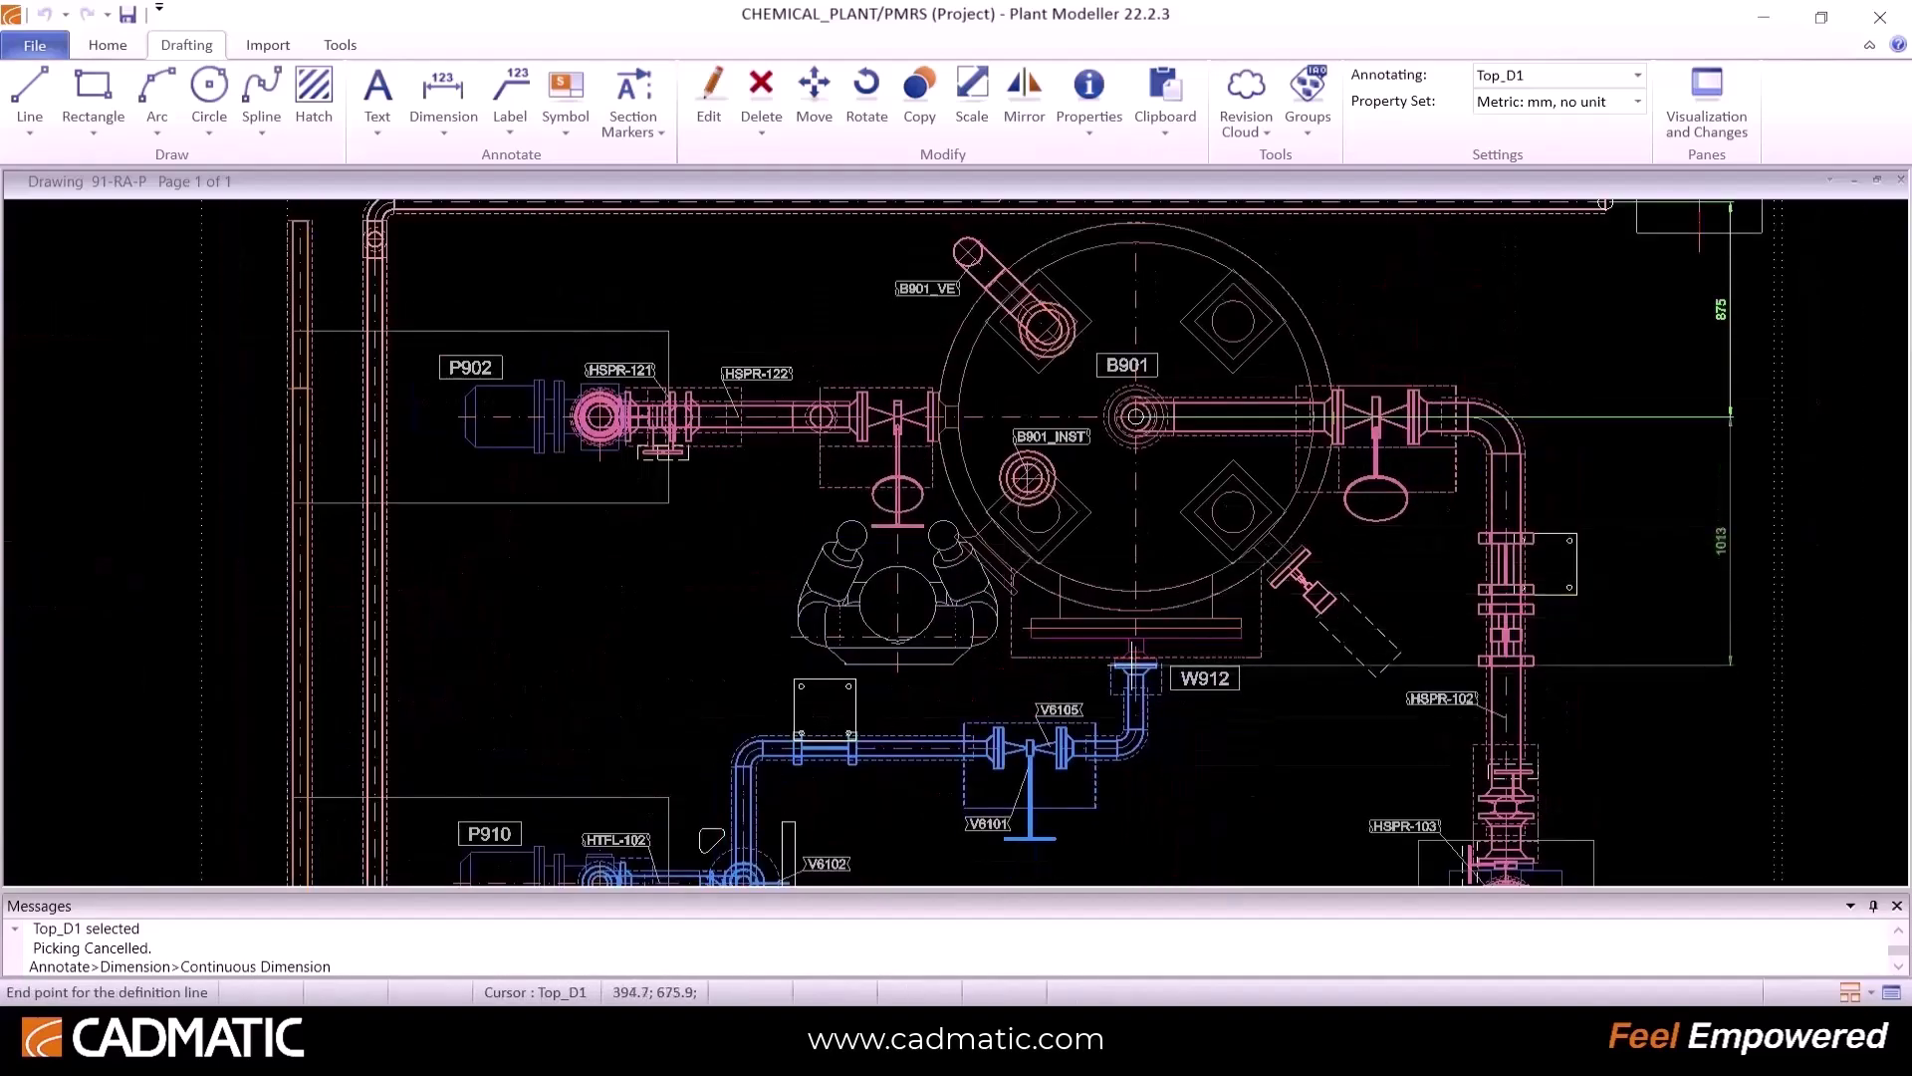
{"action": "scroll", "coordinate": [1011, 543], "scroll_direction": "down", "scroll_amount": 1}
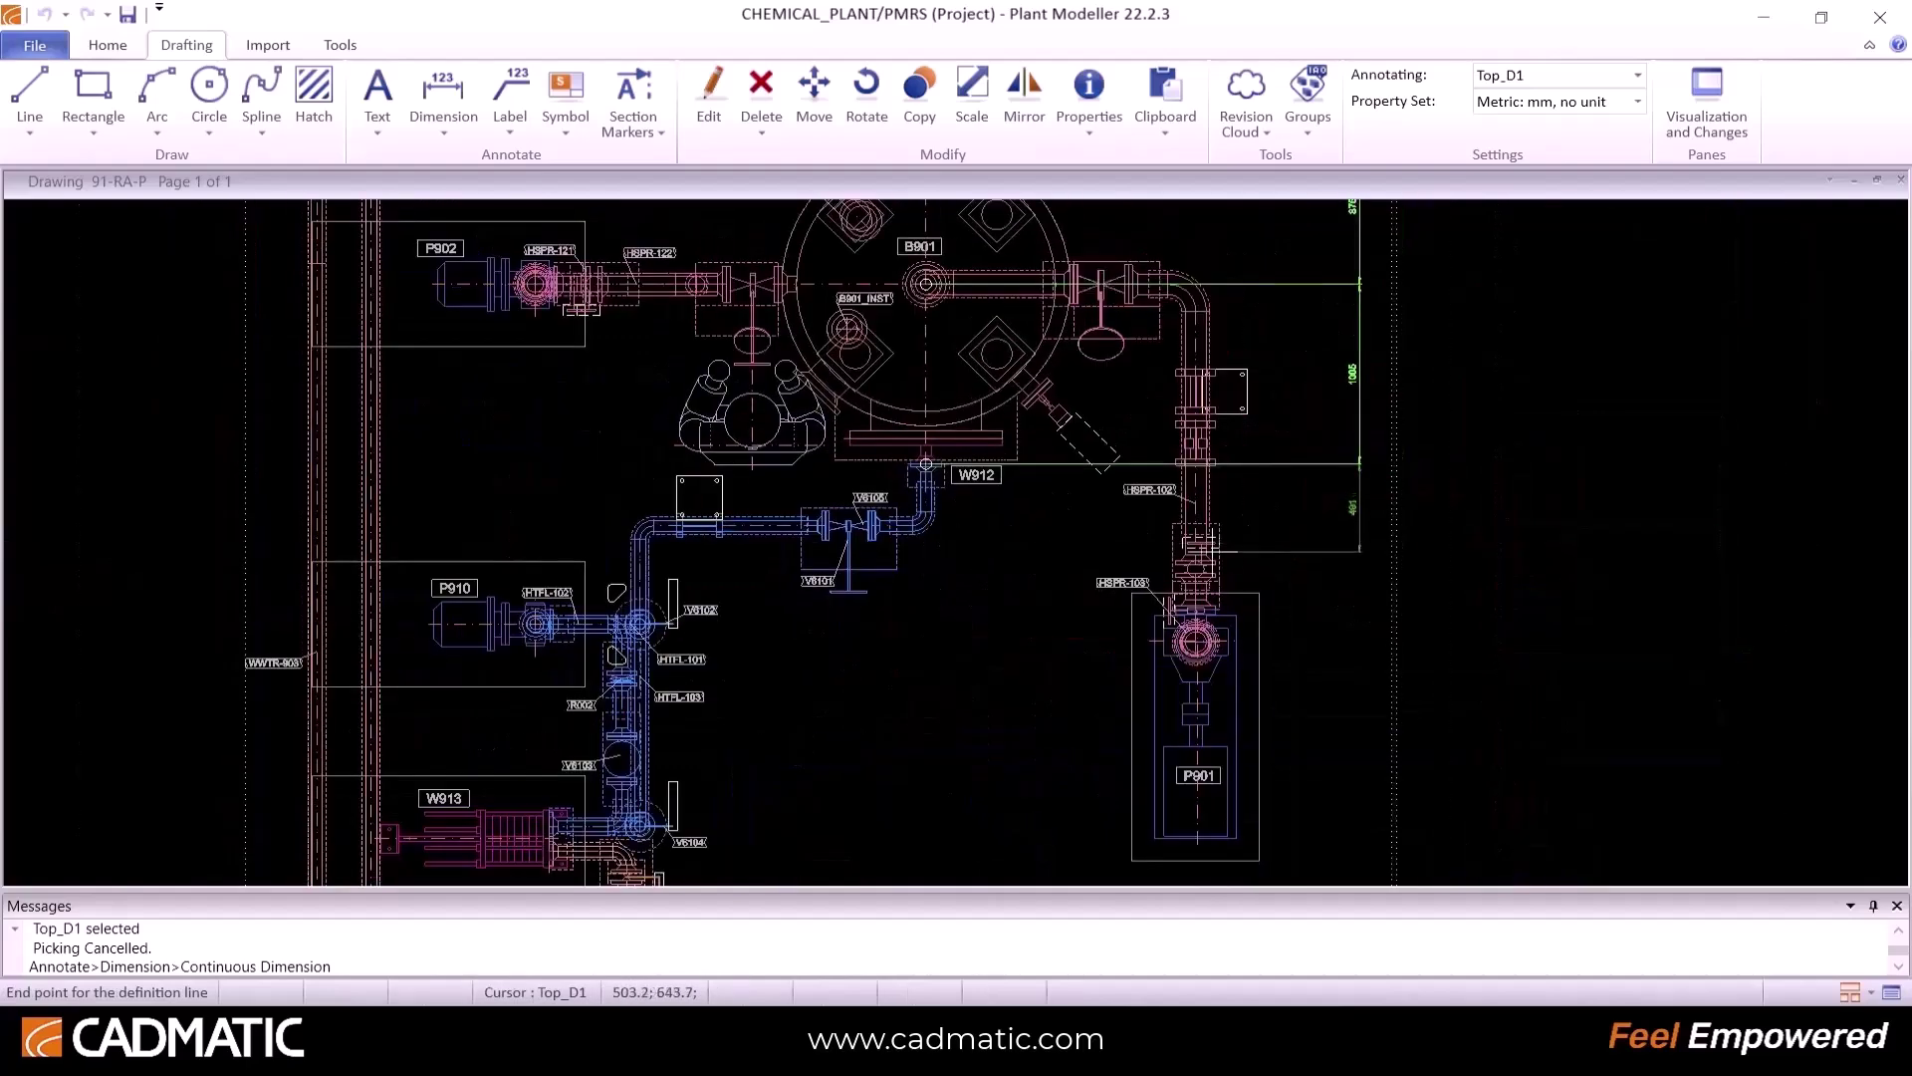
Step: Extend the chain through the next pipes, P901's bottom corner and down to P914, then finish
{"action": "left_click", "coordinate": [1195, 564]}
{"action": "left_click", "coordinate": [639, 625]}
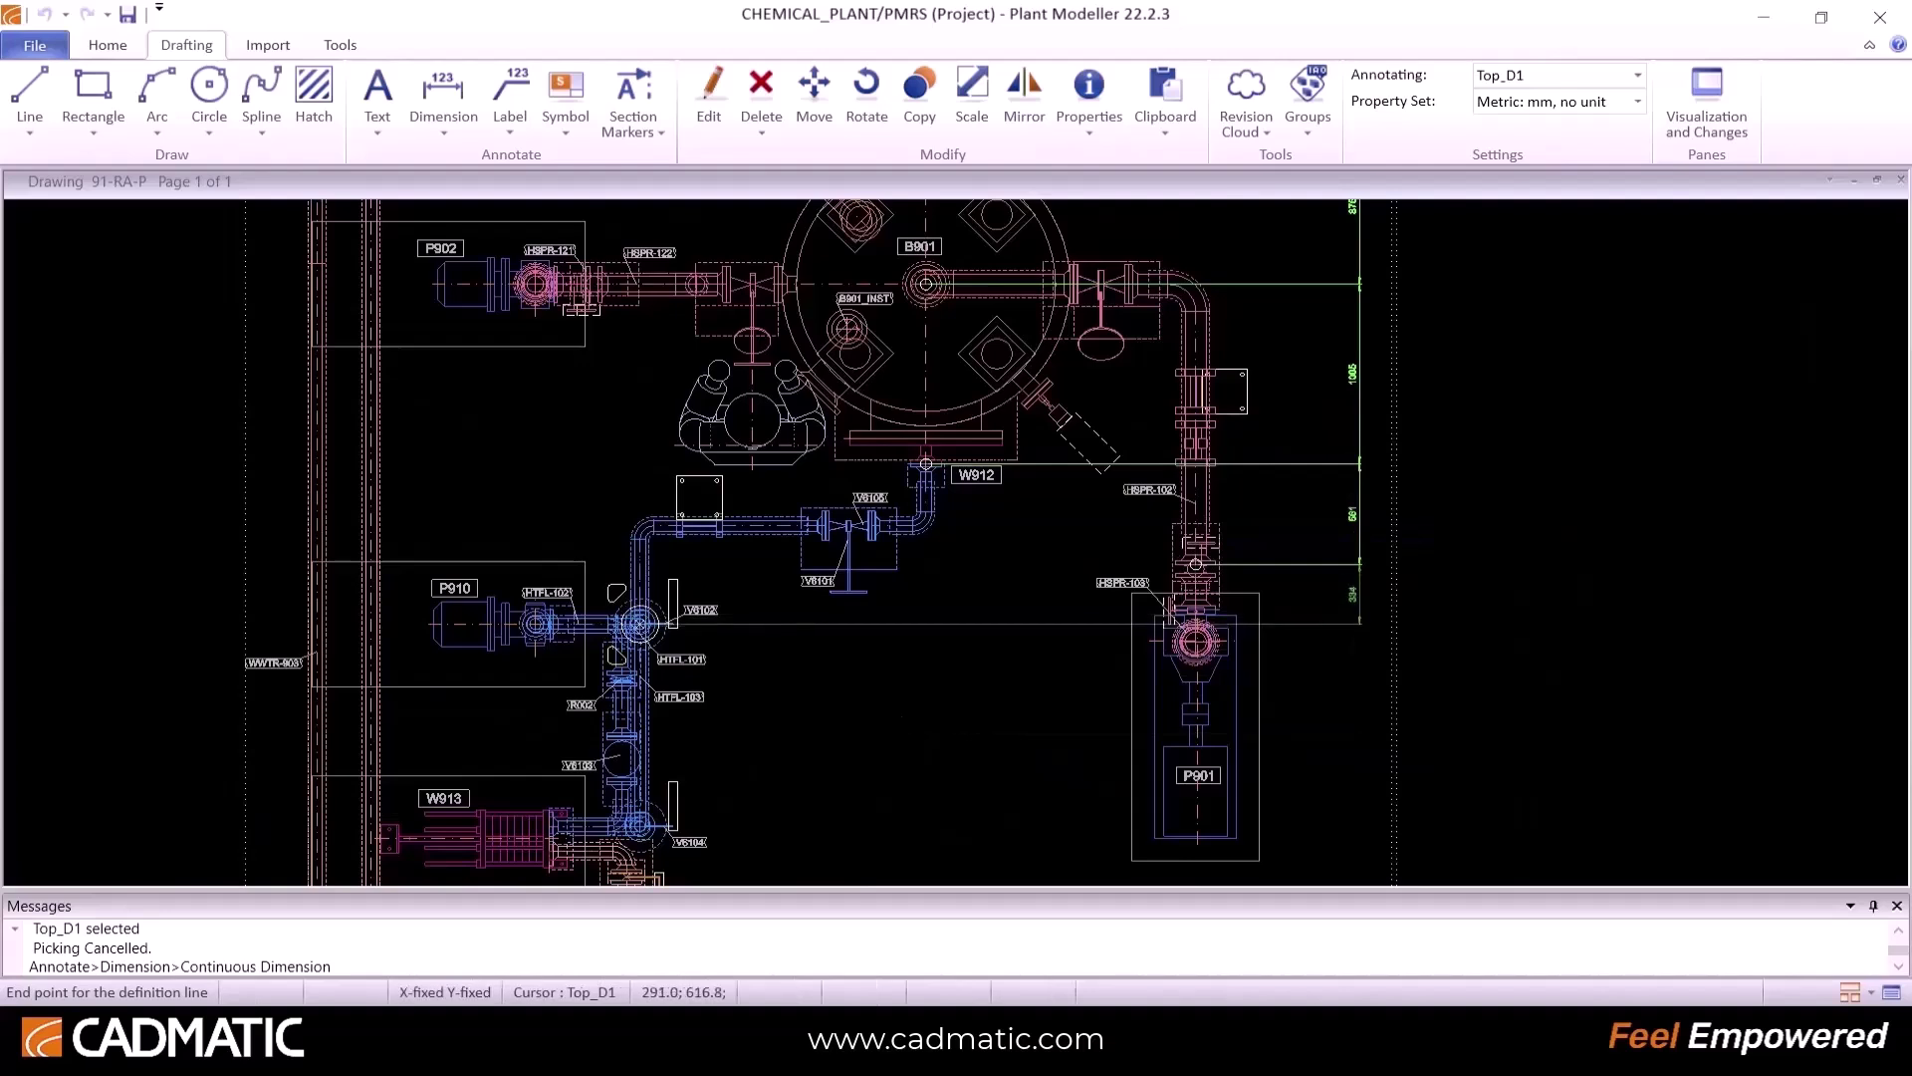
{"action": "left_click", "coordinate": [1236, 838]}
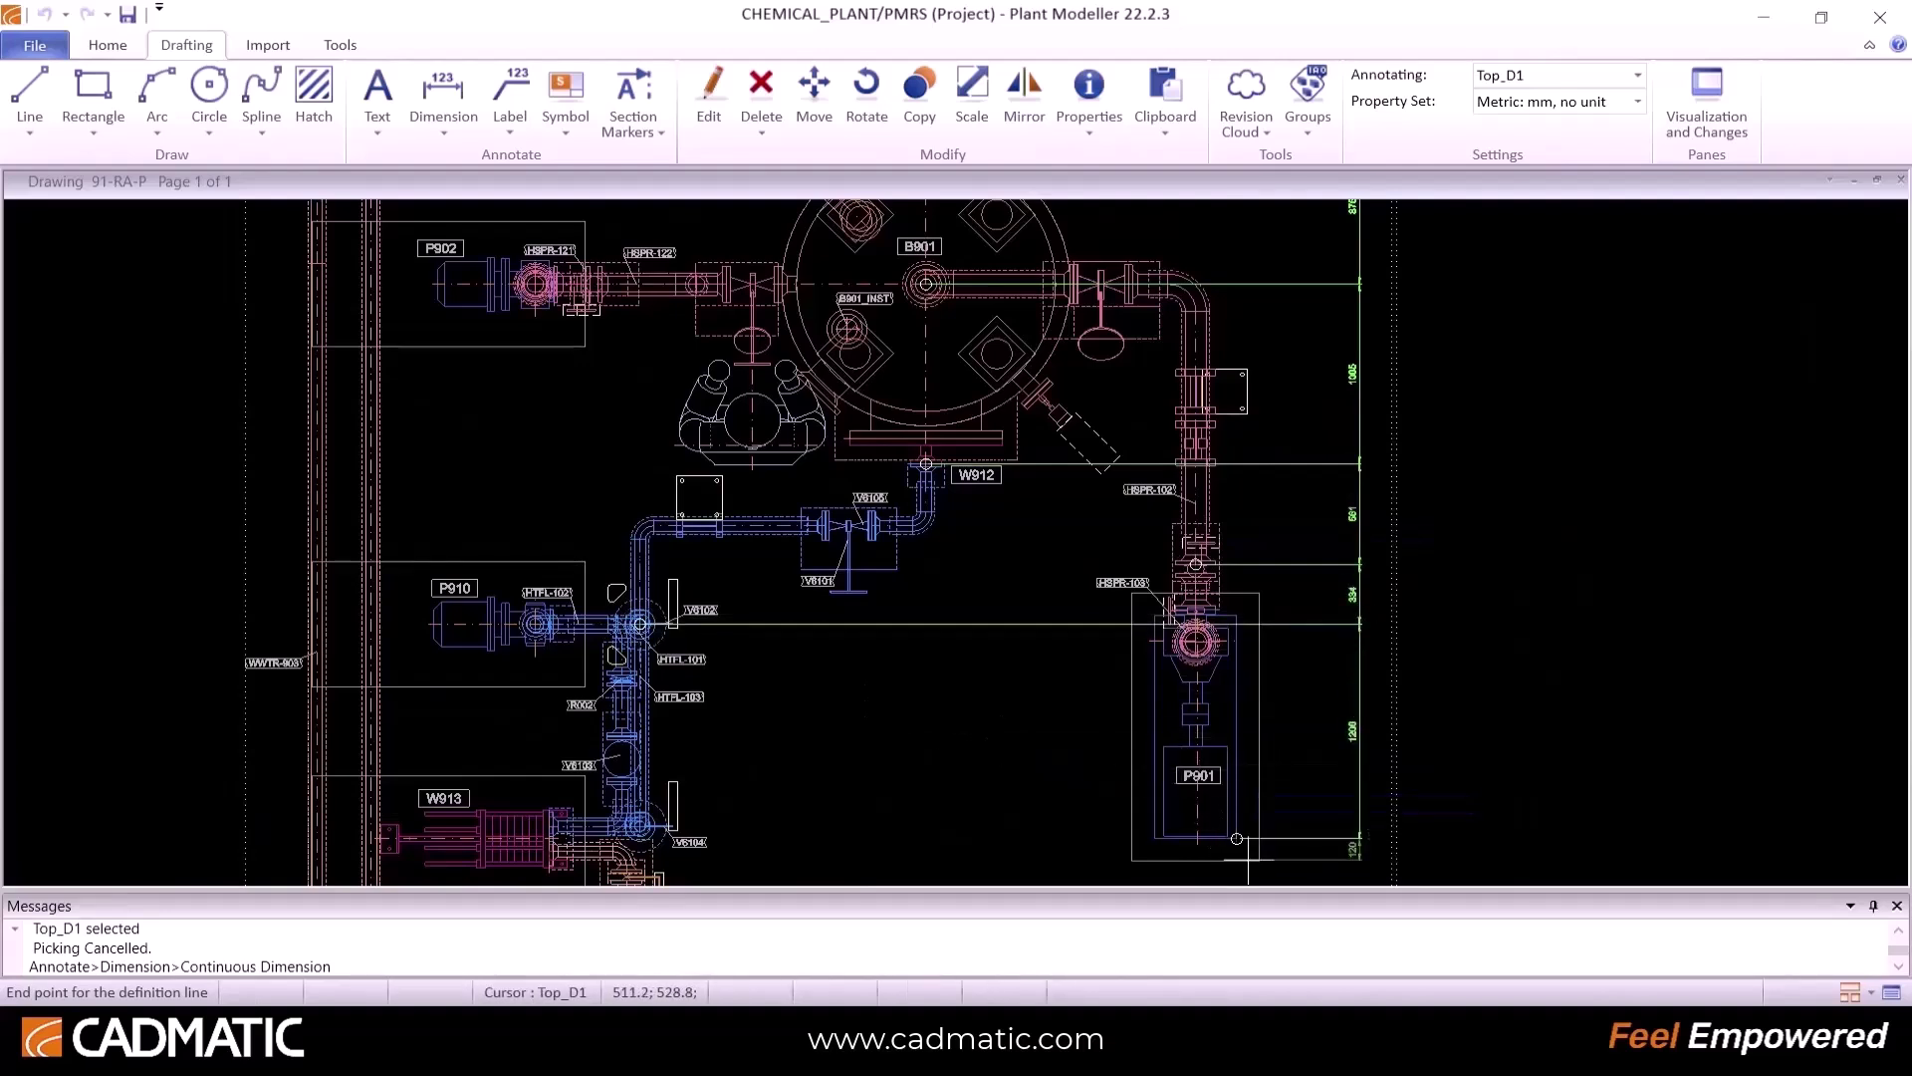
{"action": "scroll", "coordinate": [1257, 856], "scroll_direction": "down", "scroll_amount": 3}
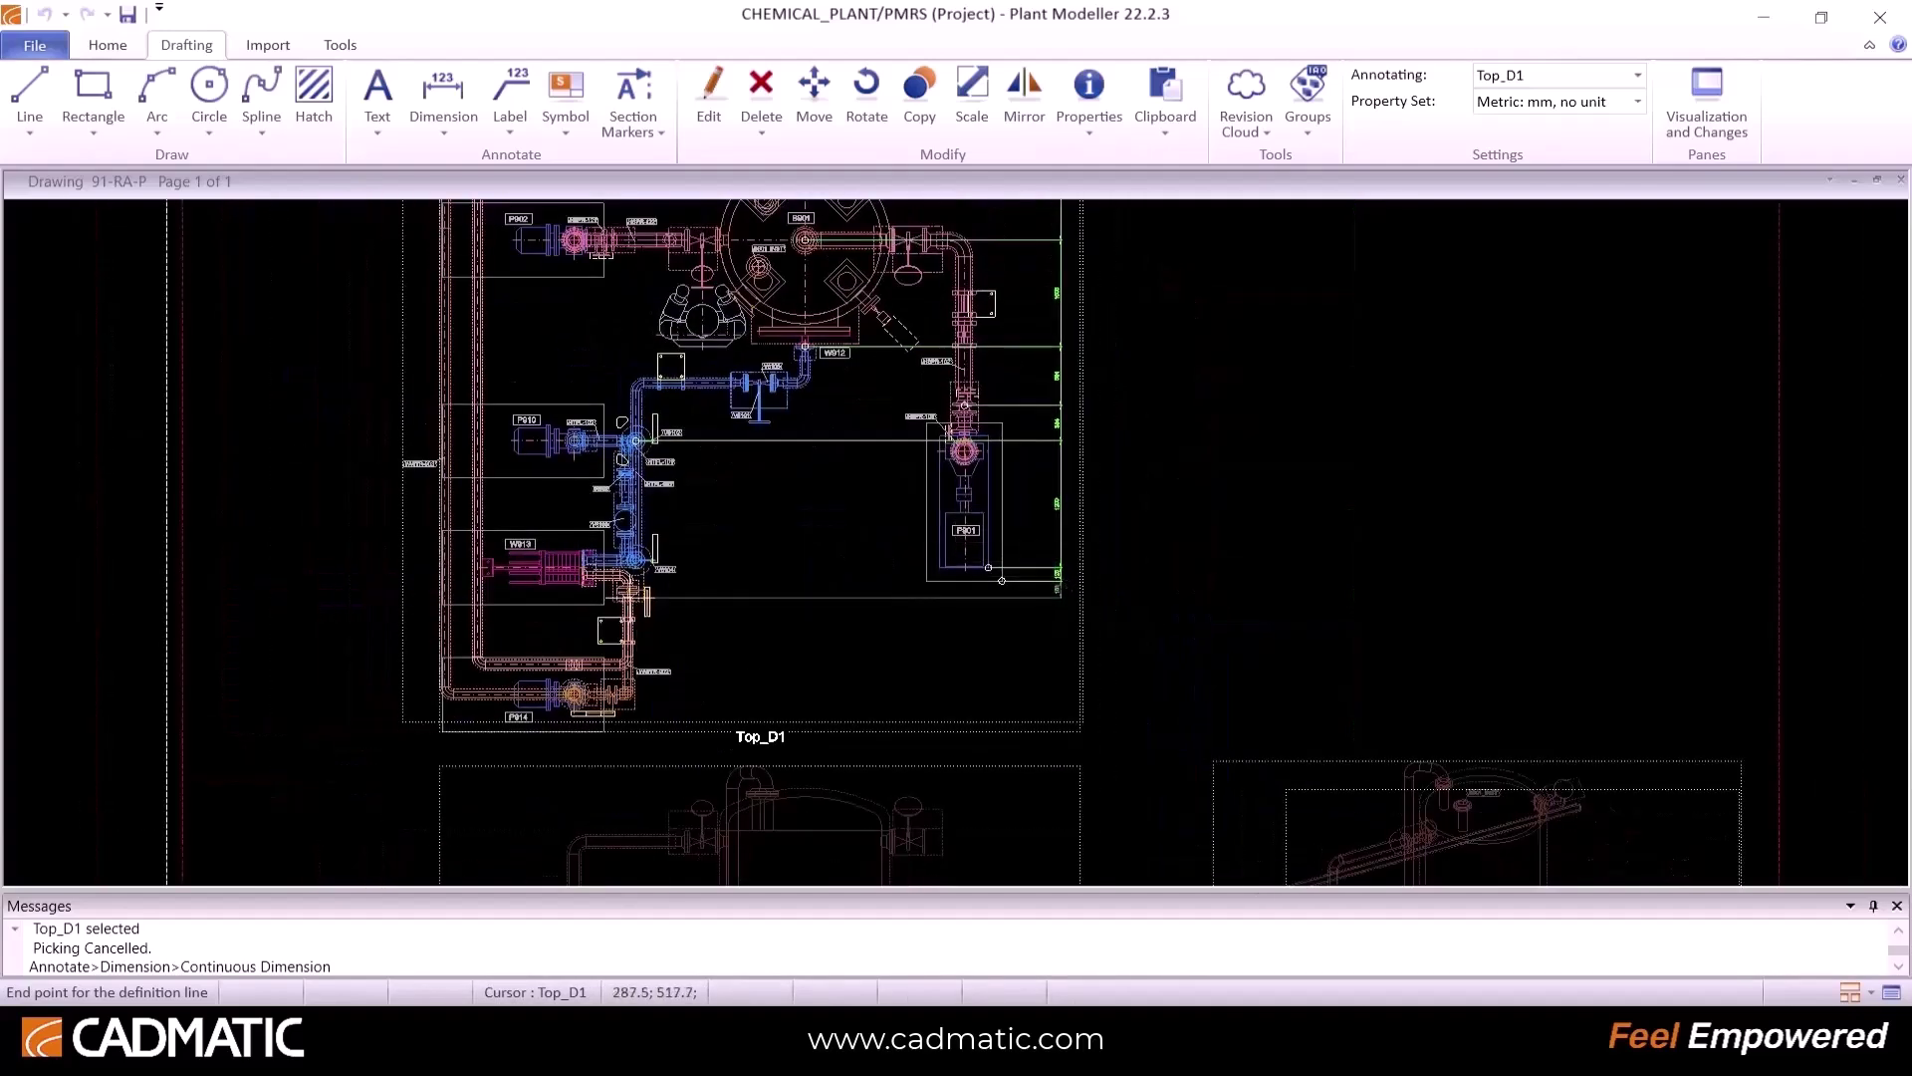
{"action": "left_click", "coordinate": [627, 592]}
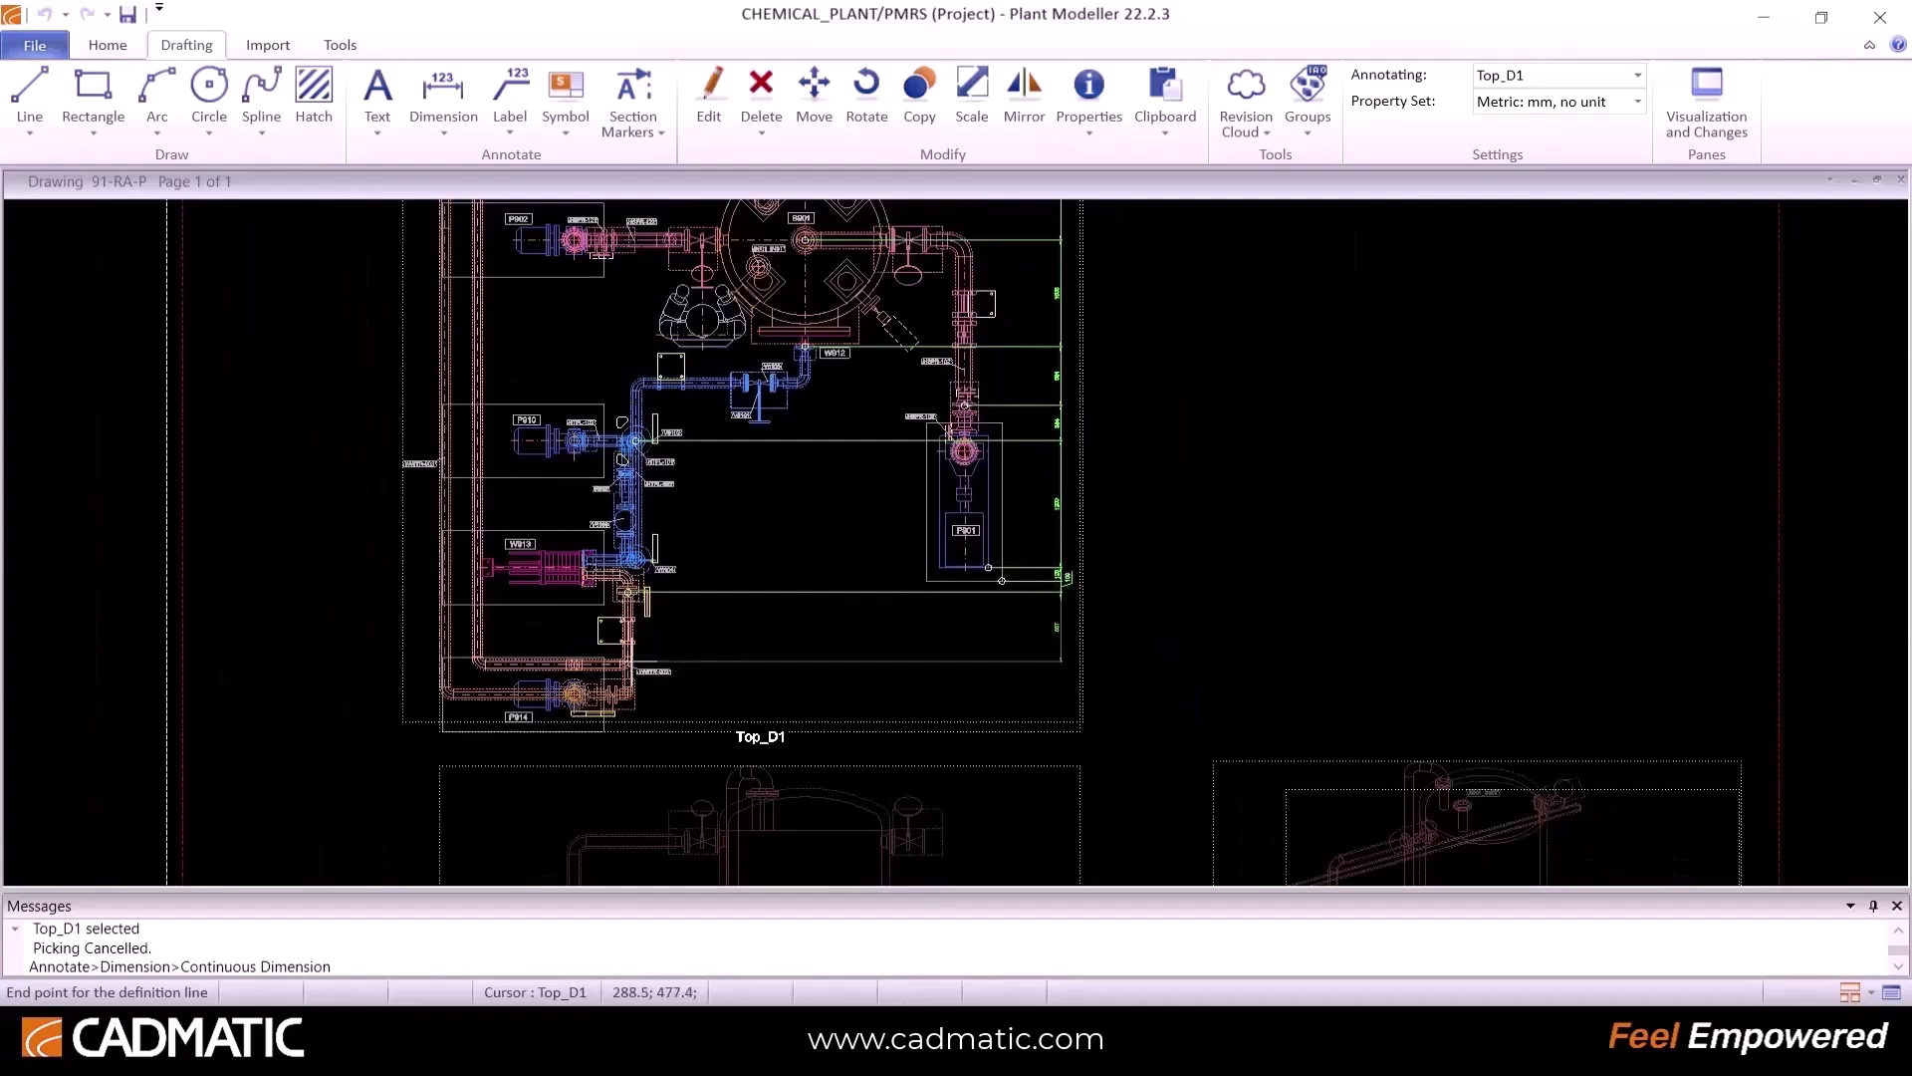
{"action": "left_click", "coordinate": [628, 662]}
{"action": "left_click", "coordinate": [629, 694]}
{"action": "scroll", "coordinate": [609, 721], "scroll_direction": "up", "scroll_amount": 1}
{"action": "scroll", "coordinate": [955, 548], "scroll_direction": "up", "scroll_amount": 1}
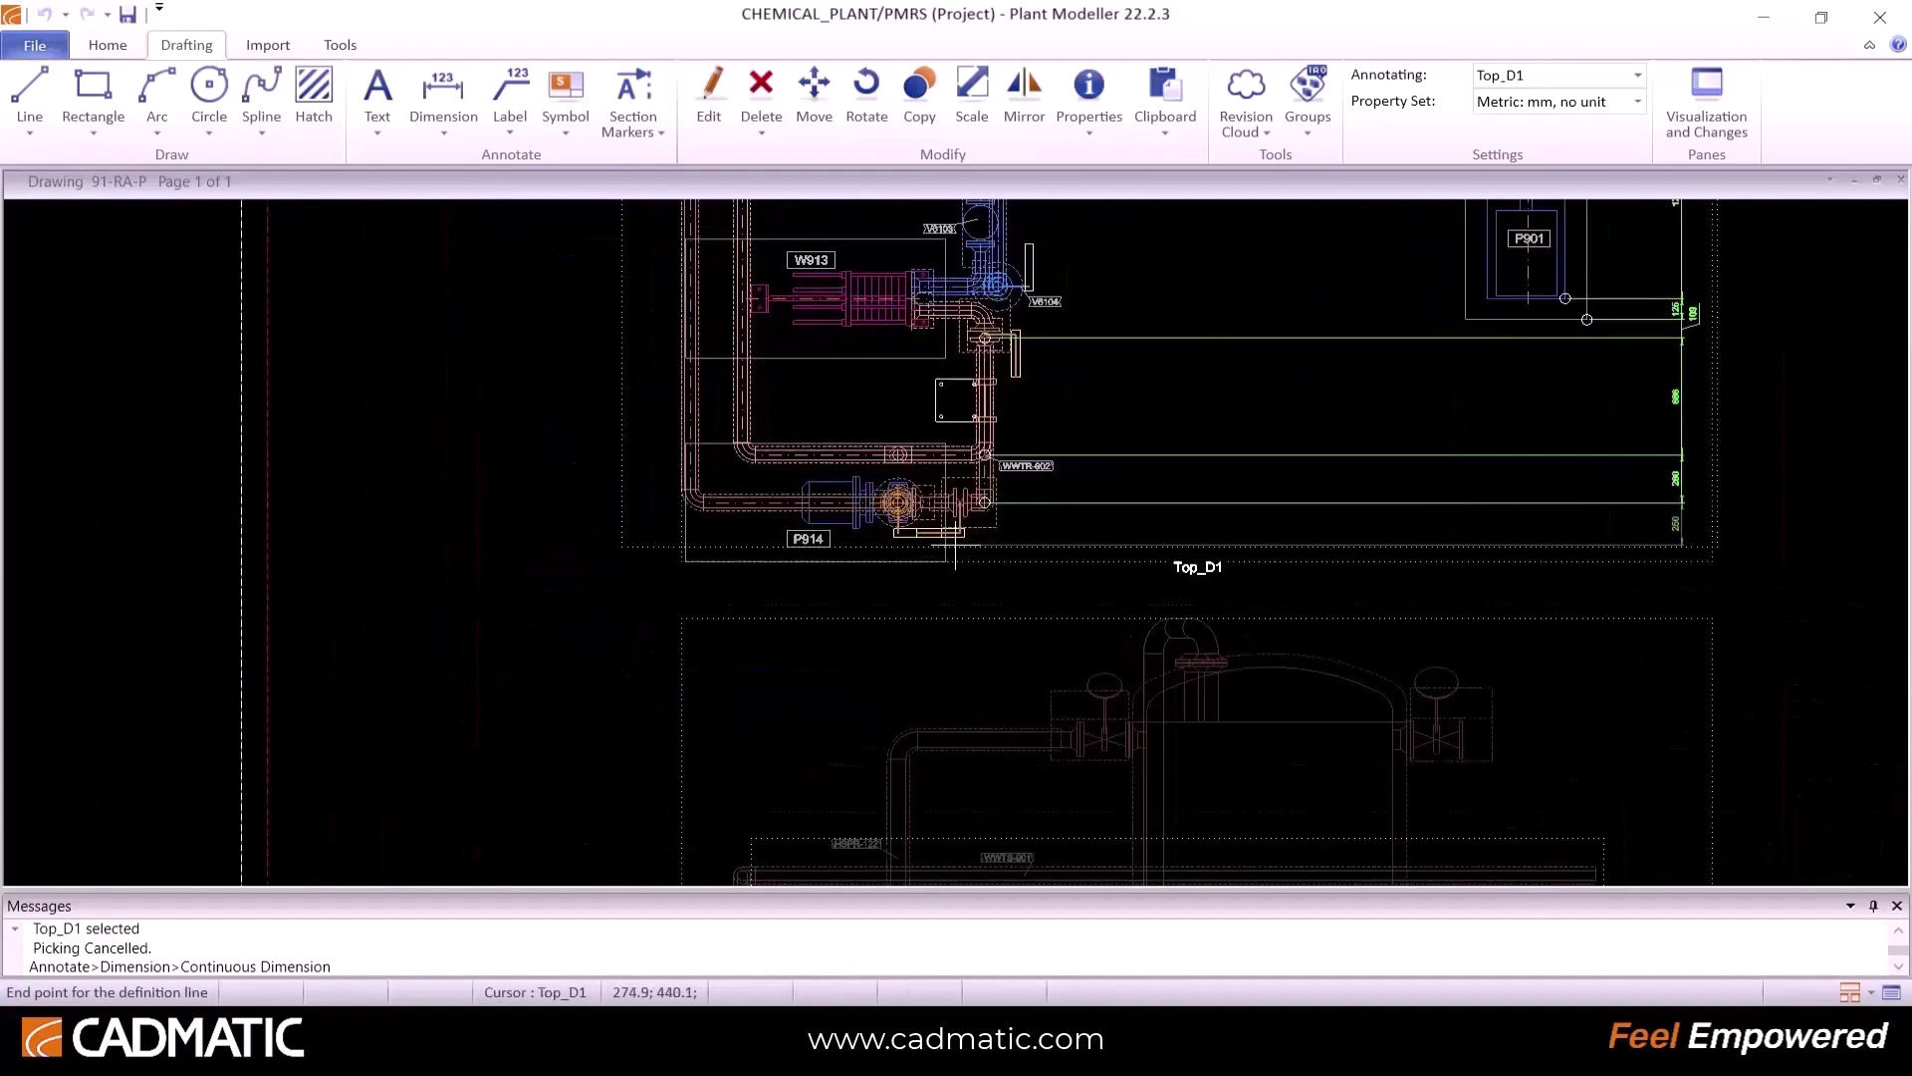
{"action": "left_click", "coordinate": [964, 537]}
{"action": "key", "text": "Escape"}
{"action": "scroll", "coordinate": [956, 543], "scroll_direction": "down", "scroll_amount": 4}
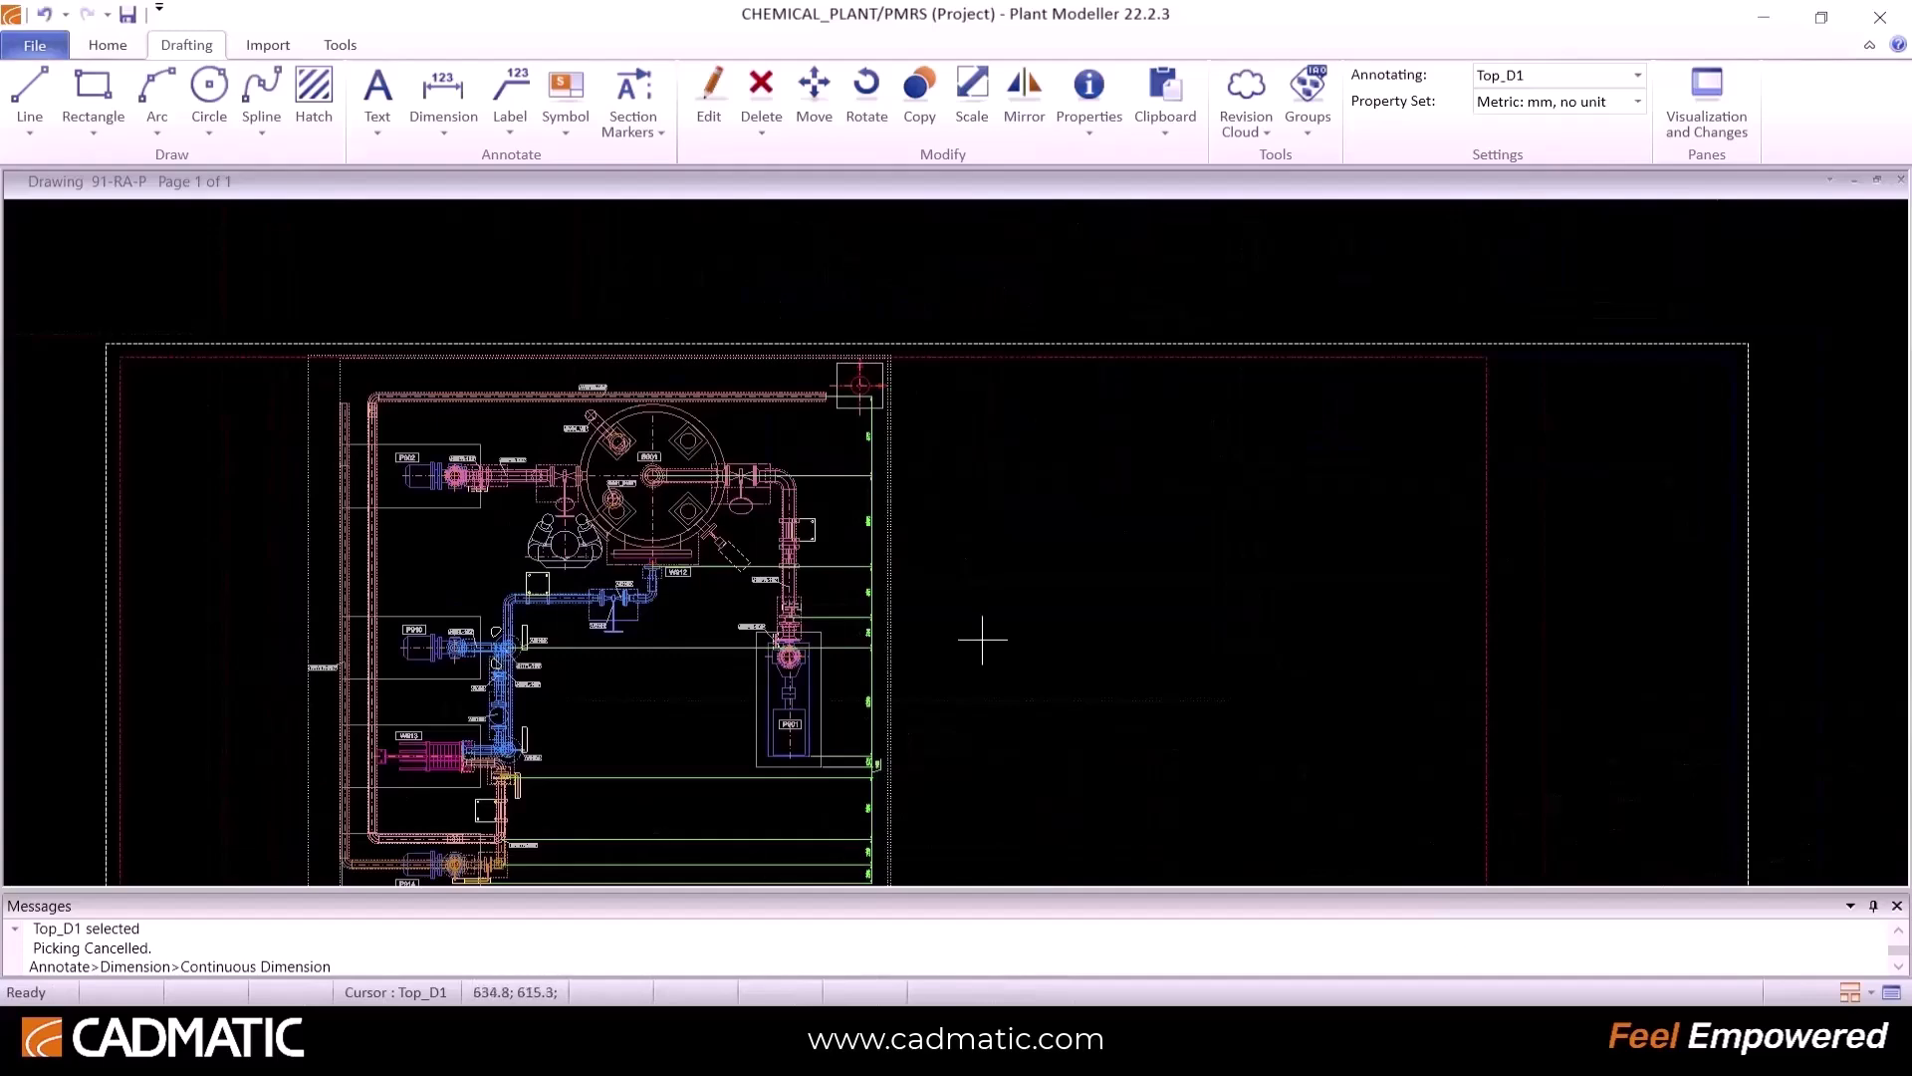
{"action": "scroll", "coordinate": [769, 740], "scroll_direction": "down", "scroll_amount": 3}
{"action": "scroll", "coordinate": [983, 519], "scroll_direction": "down", "scroll_amount": 1}
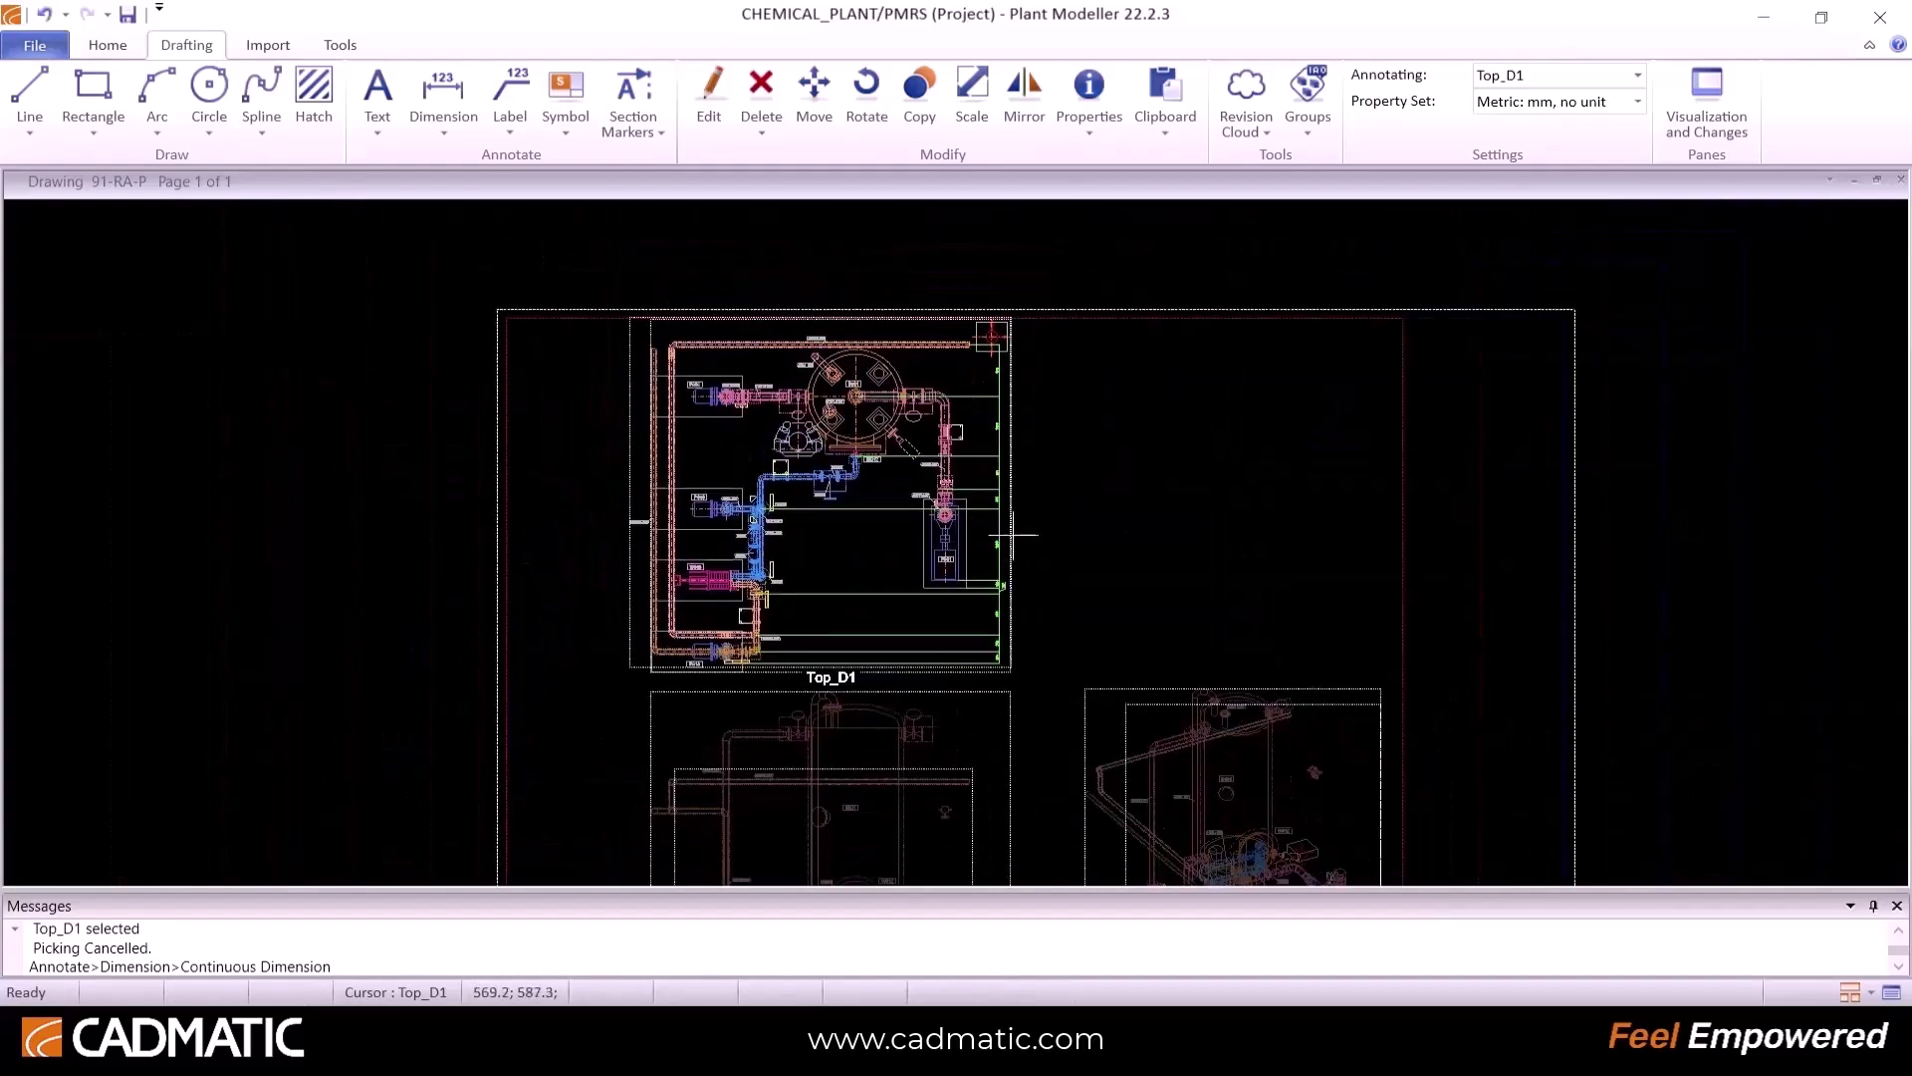
{"action": "scroll", "coordinate": [1015, 535], "scroll_direction": "up", "scroll_amount": 2}
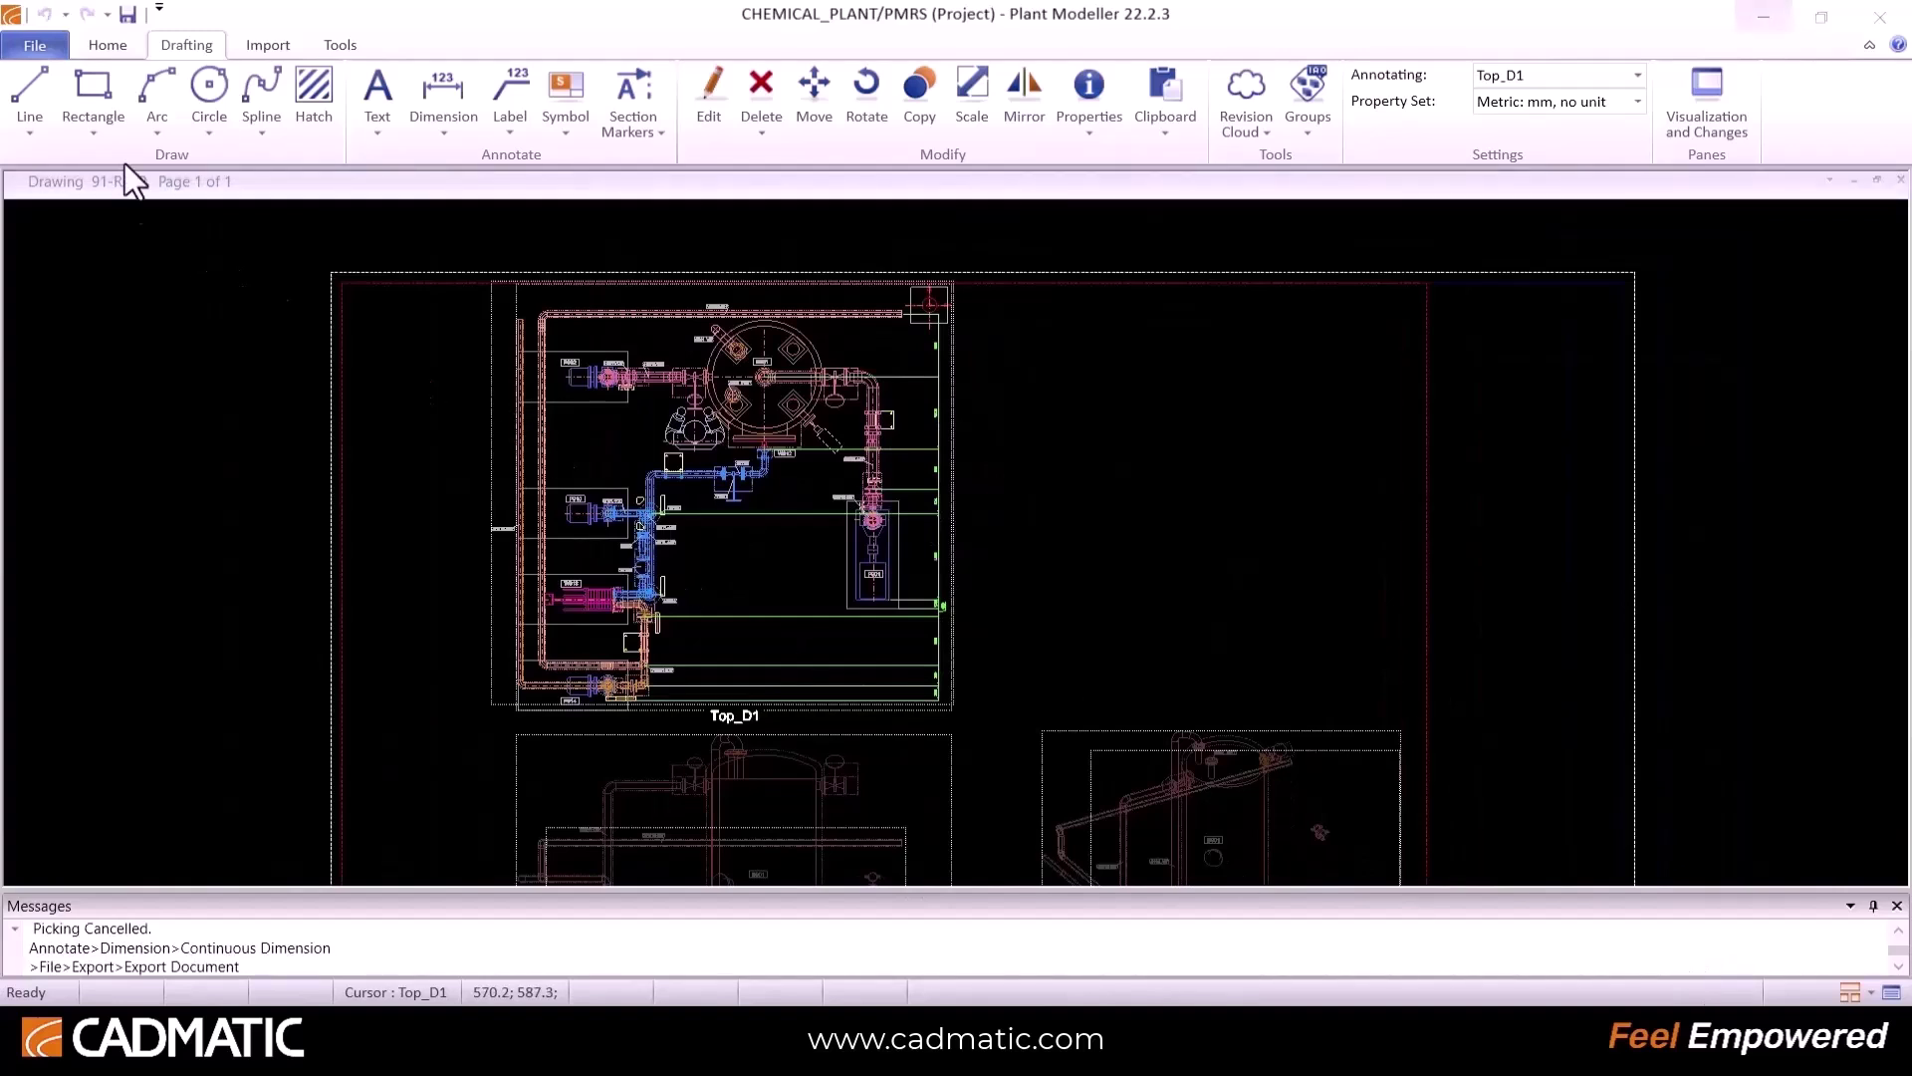
{"action": "left_click", "coordinate": [333, 41]}
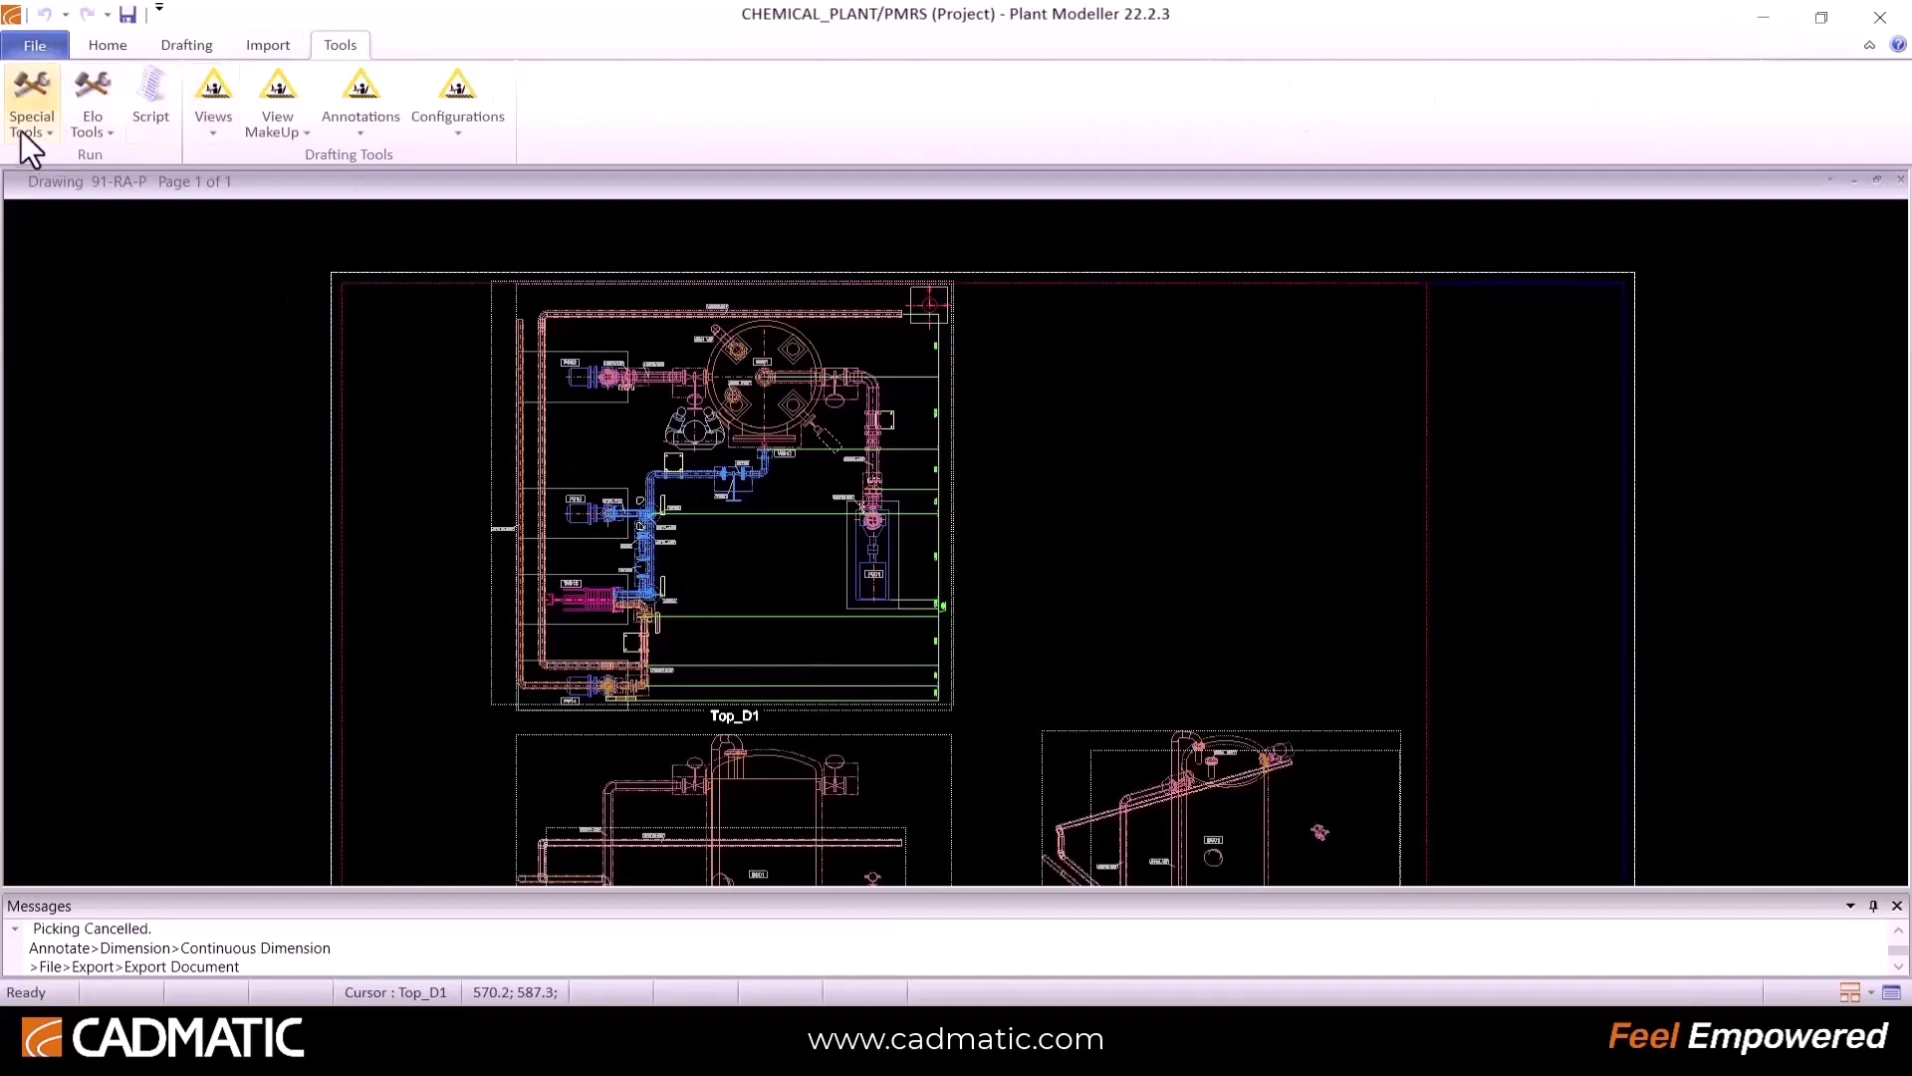
{"action": "left_click", "coordinate": [22, 131]}
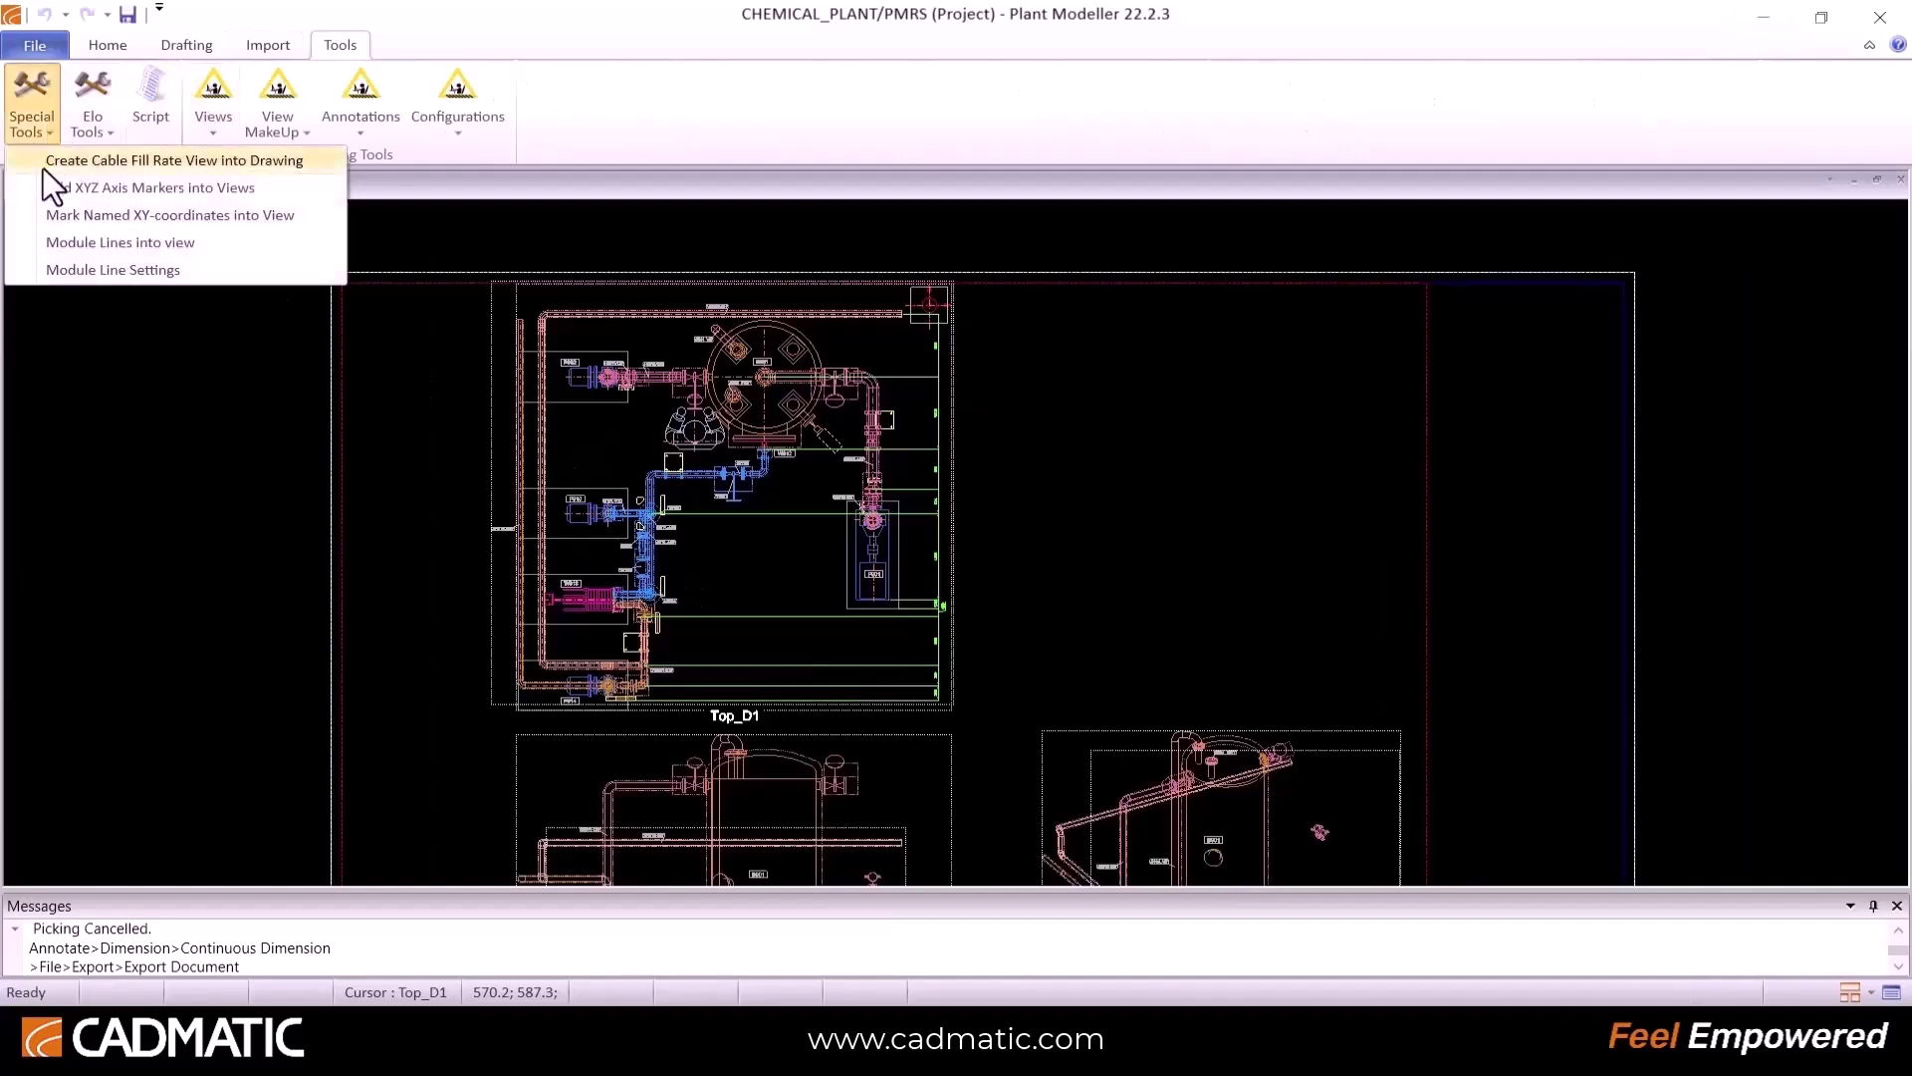
{"action": "left_click", "coordinate": [135, 243]}
{"action": "double_click", "coordinate": [659, 449]}
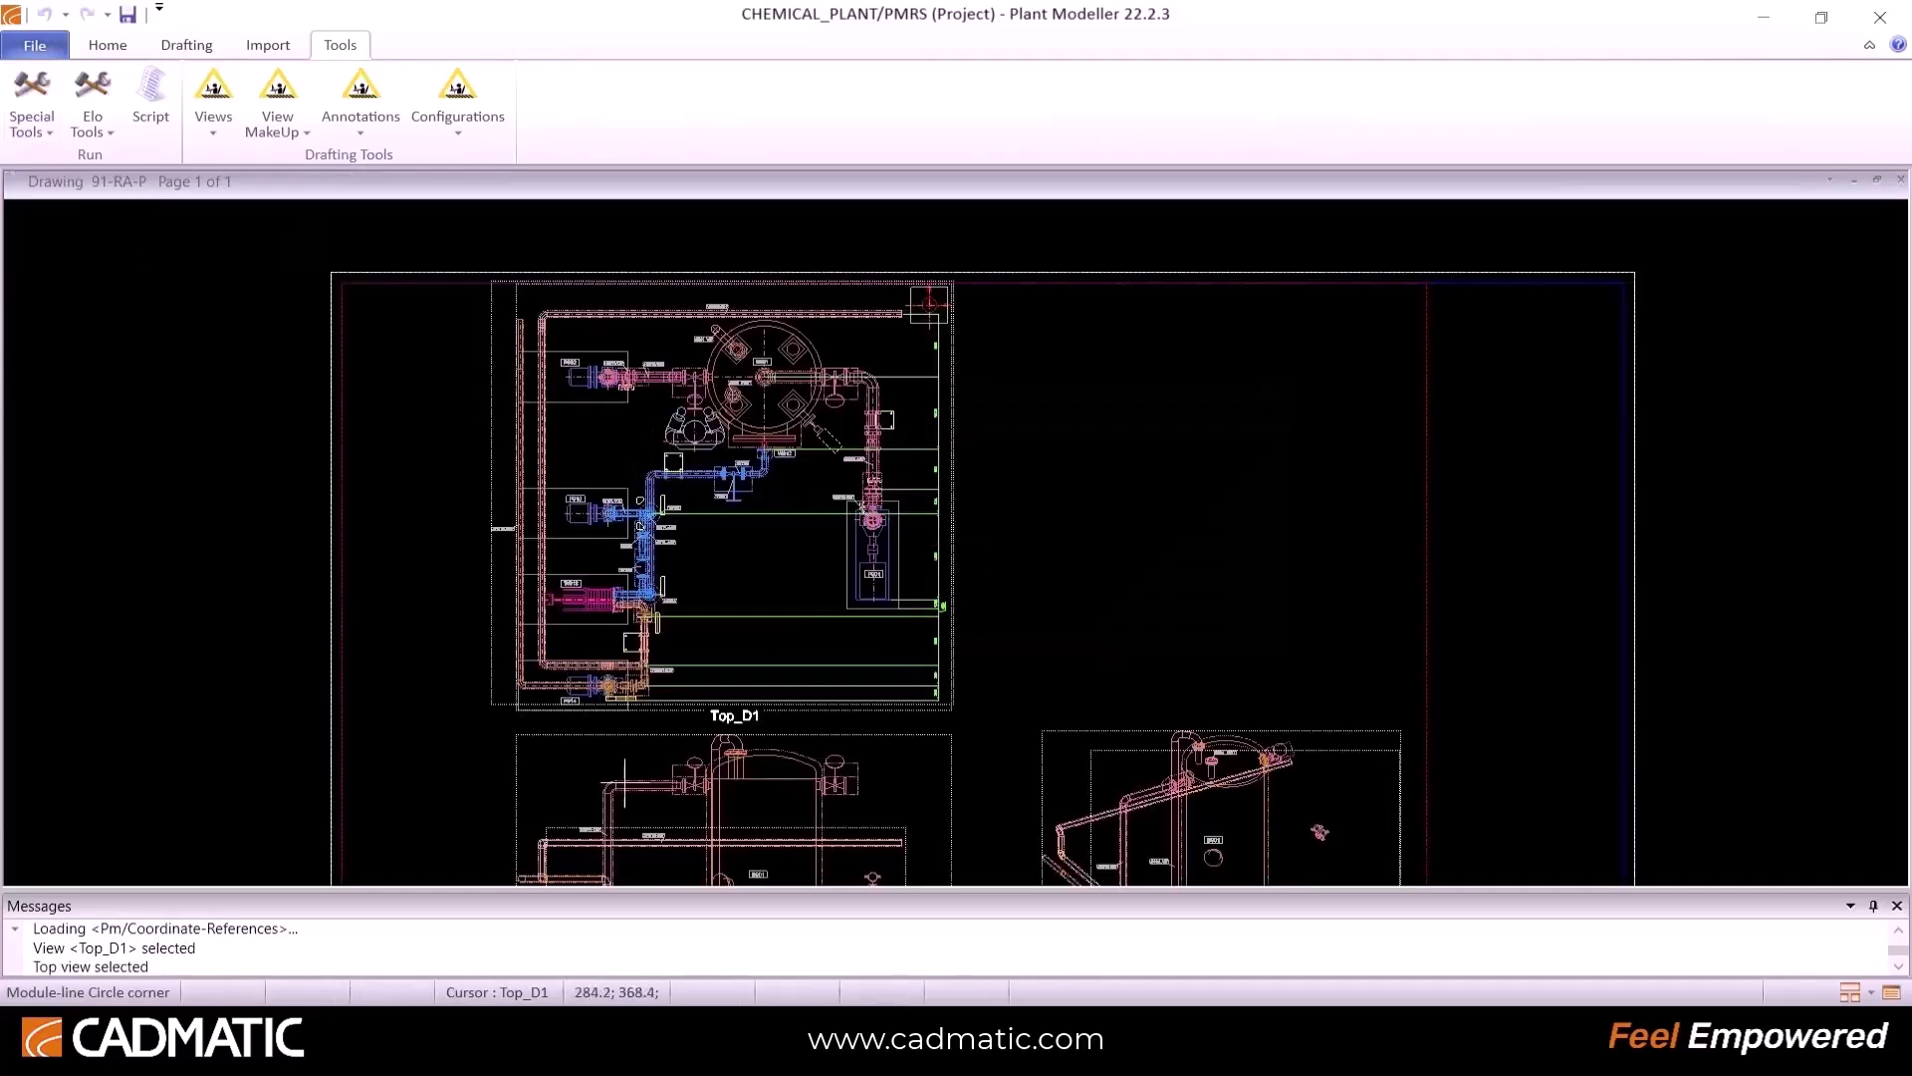
{"action": "left_click", "coordinate": [416, 744]}
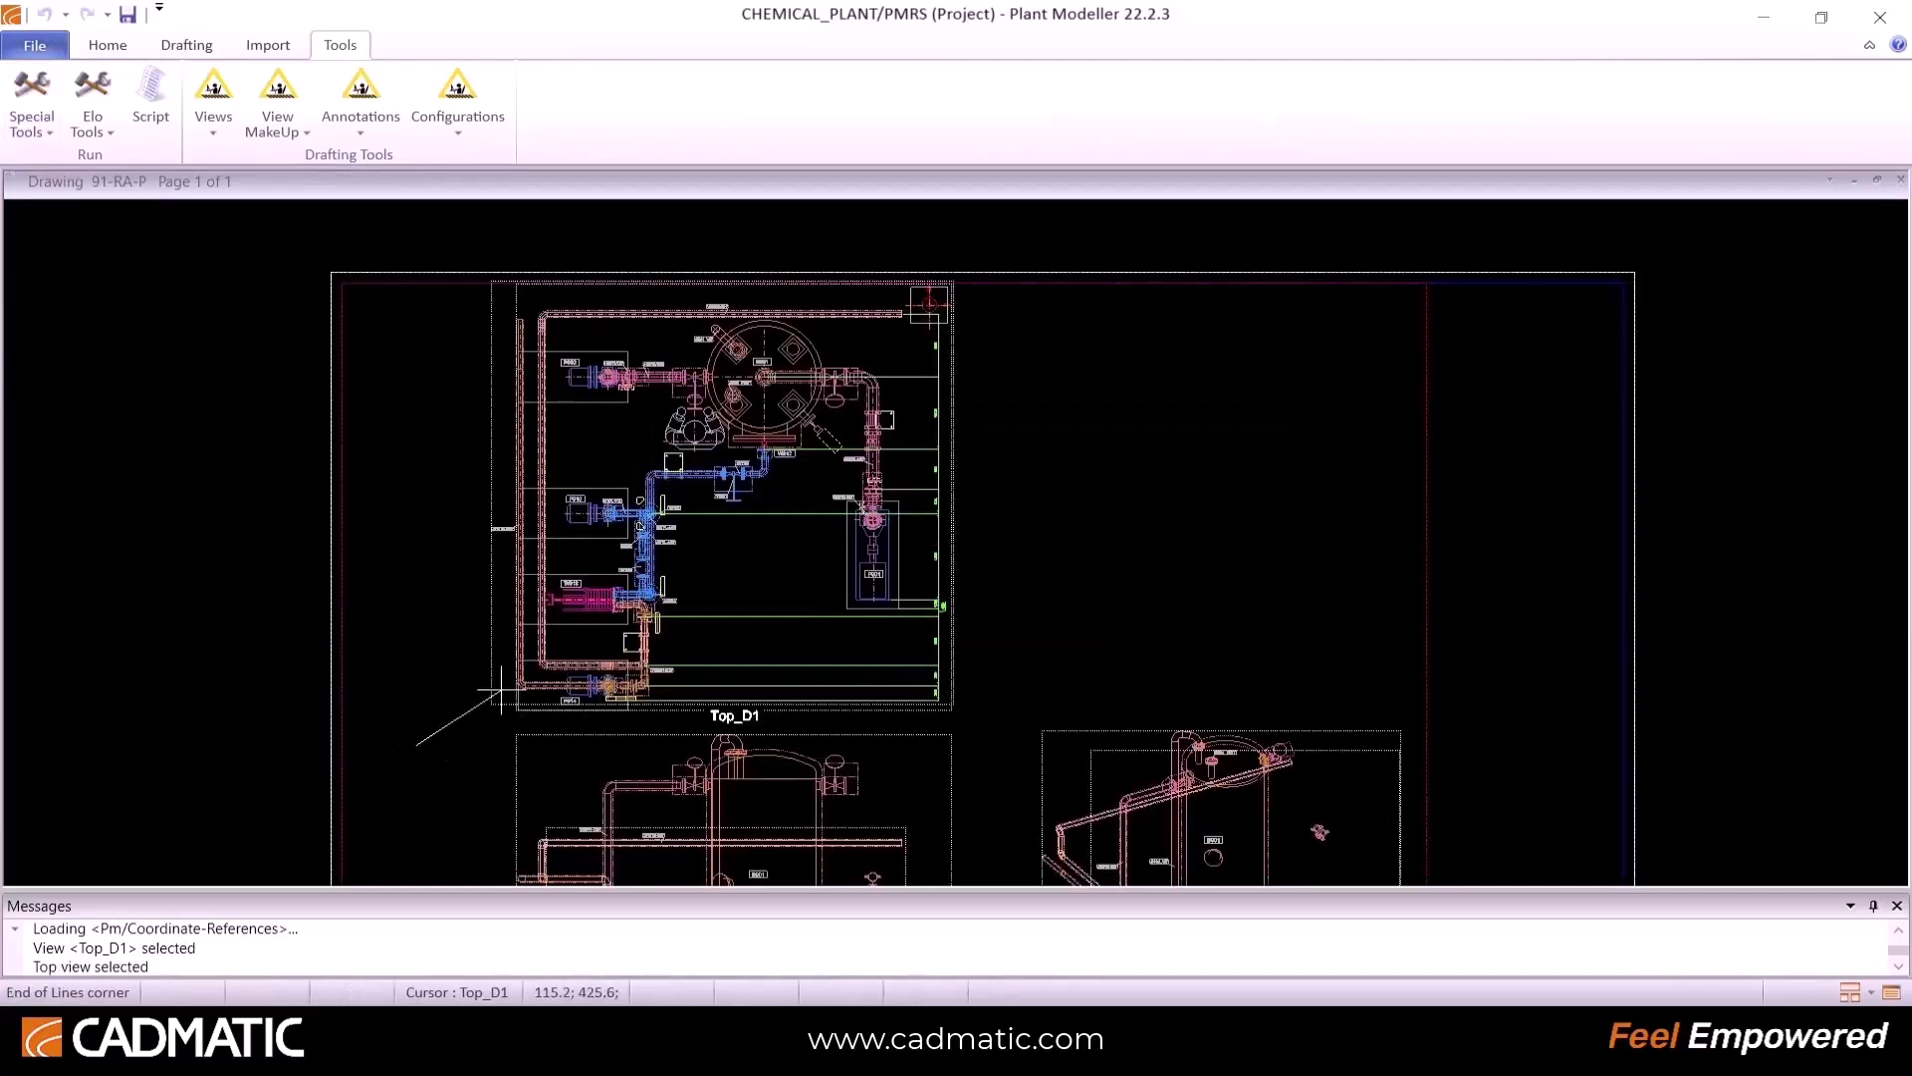
{"action": "left_click", "coordinate": [980, 285]}
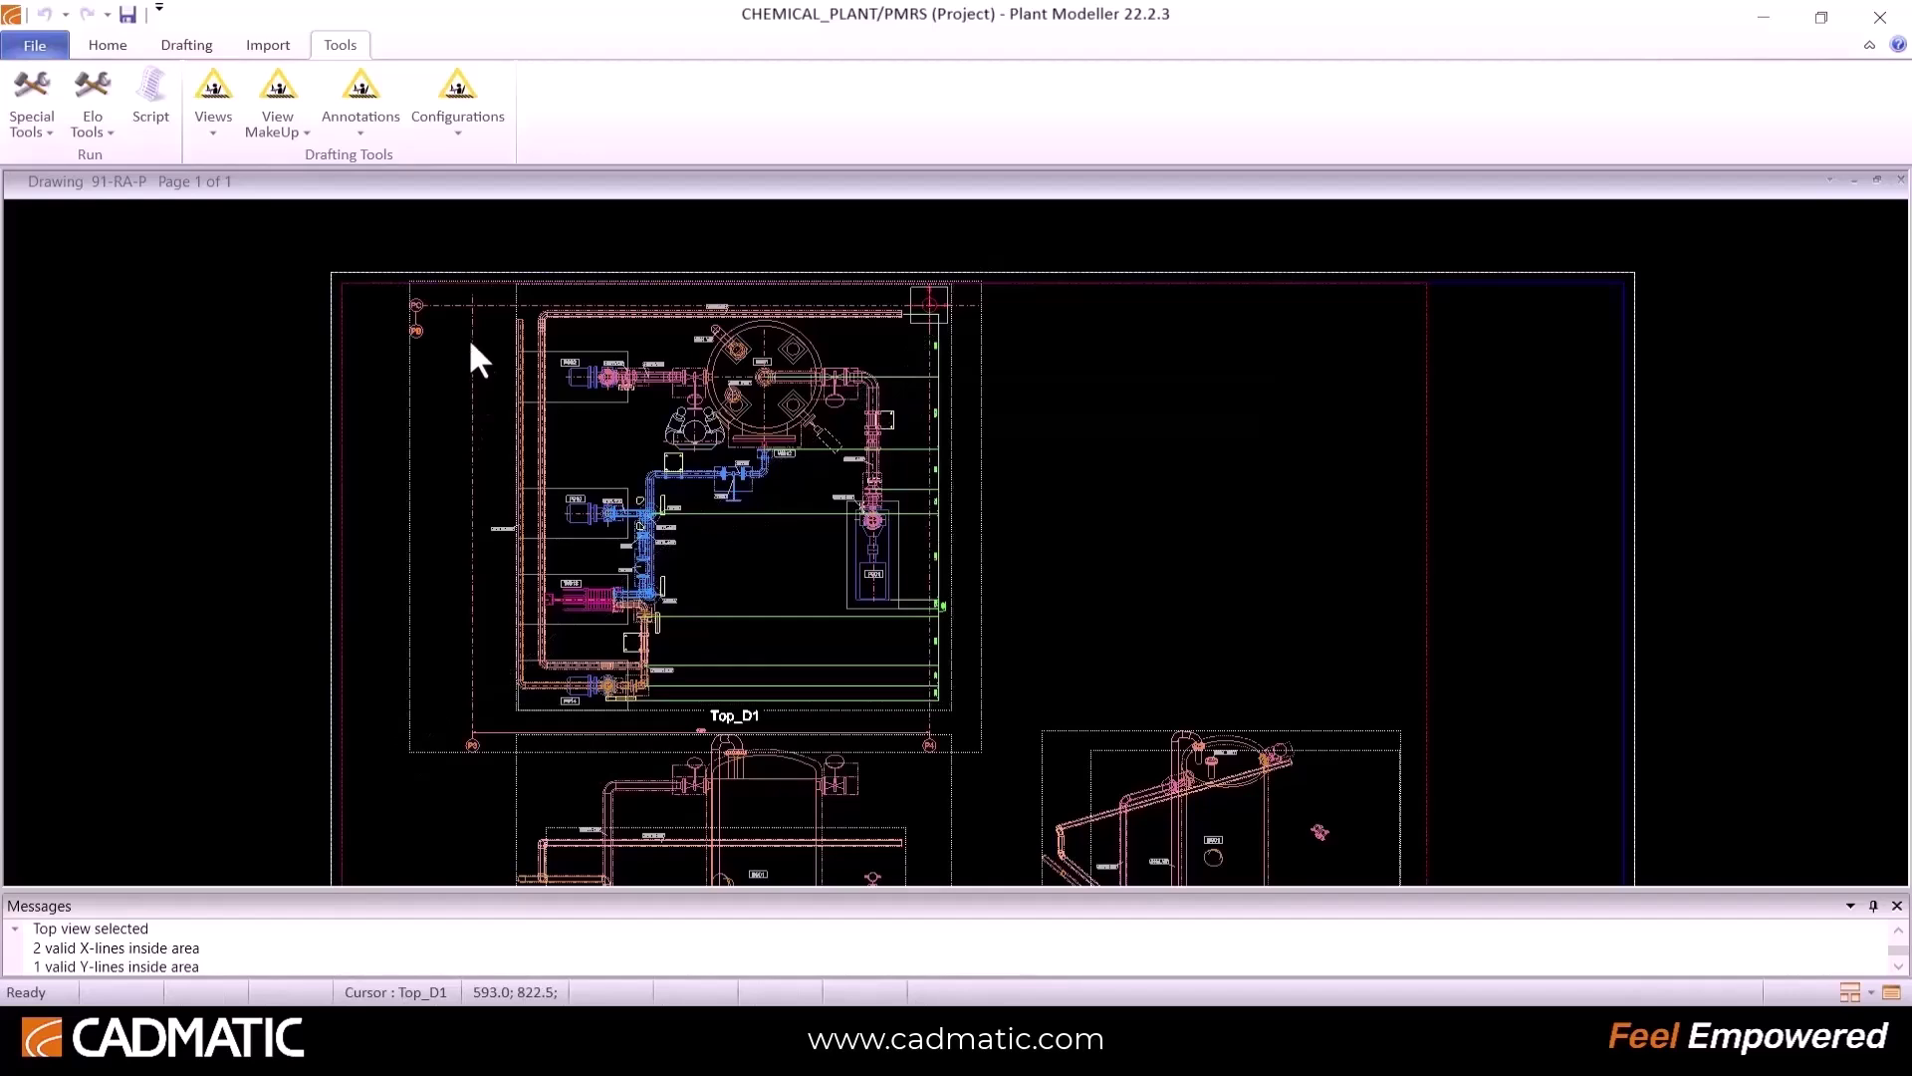
{"action": "scroll", "coordinate": [623, 378], "scroll_direction": "up", "scroll_amount": 4}
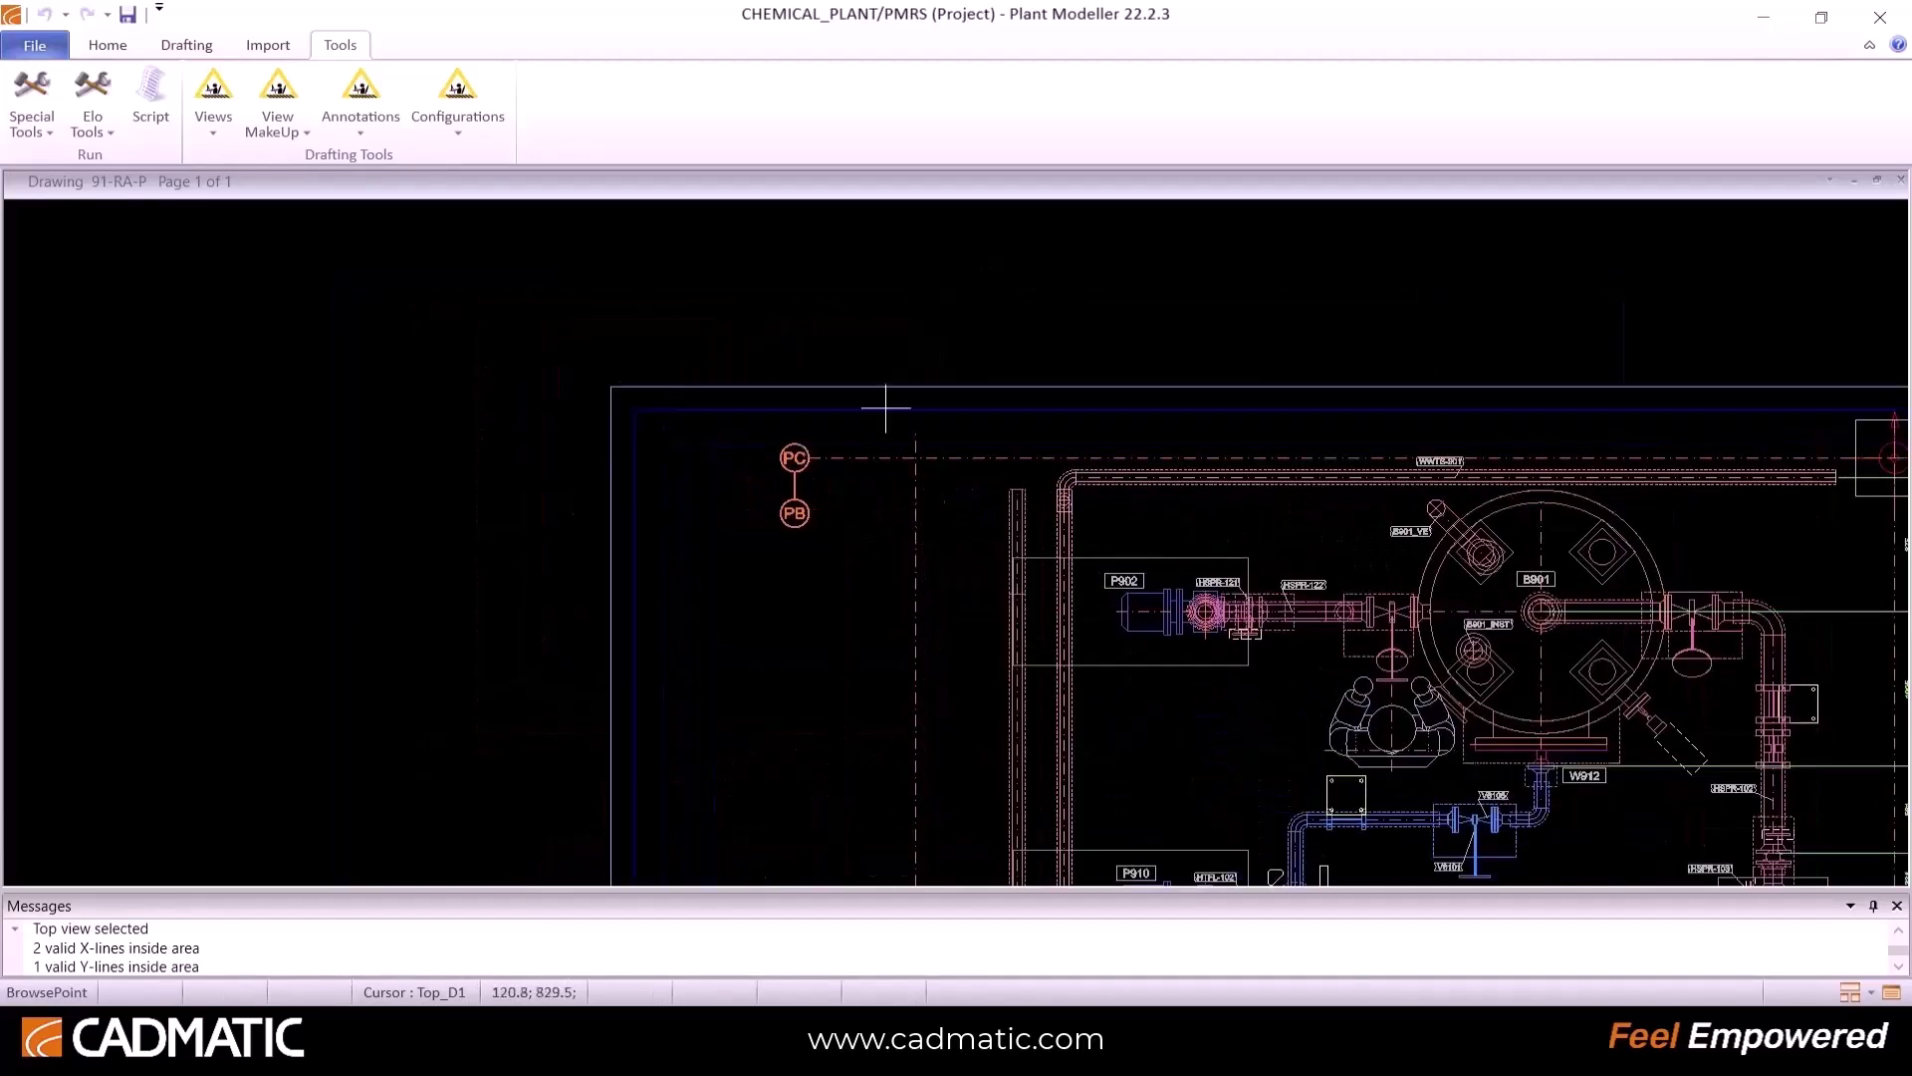
{"action": "scroll", "coordinate": [867, 623], "scroll_direction": "down", "scroll_amount": 3}
{"action": "scroll", "coordinate": [957, 558], "scroll_direction": "up", "scroll_amount": 3}
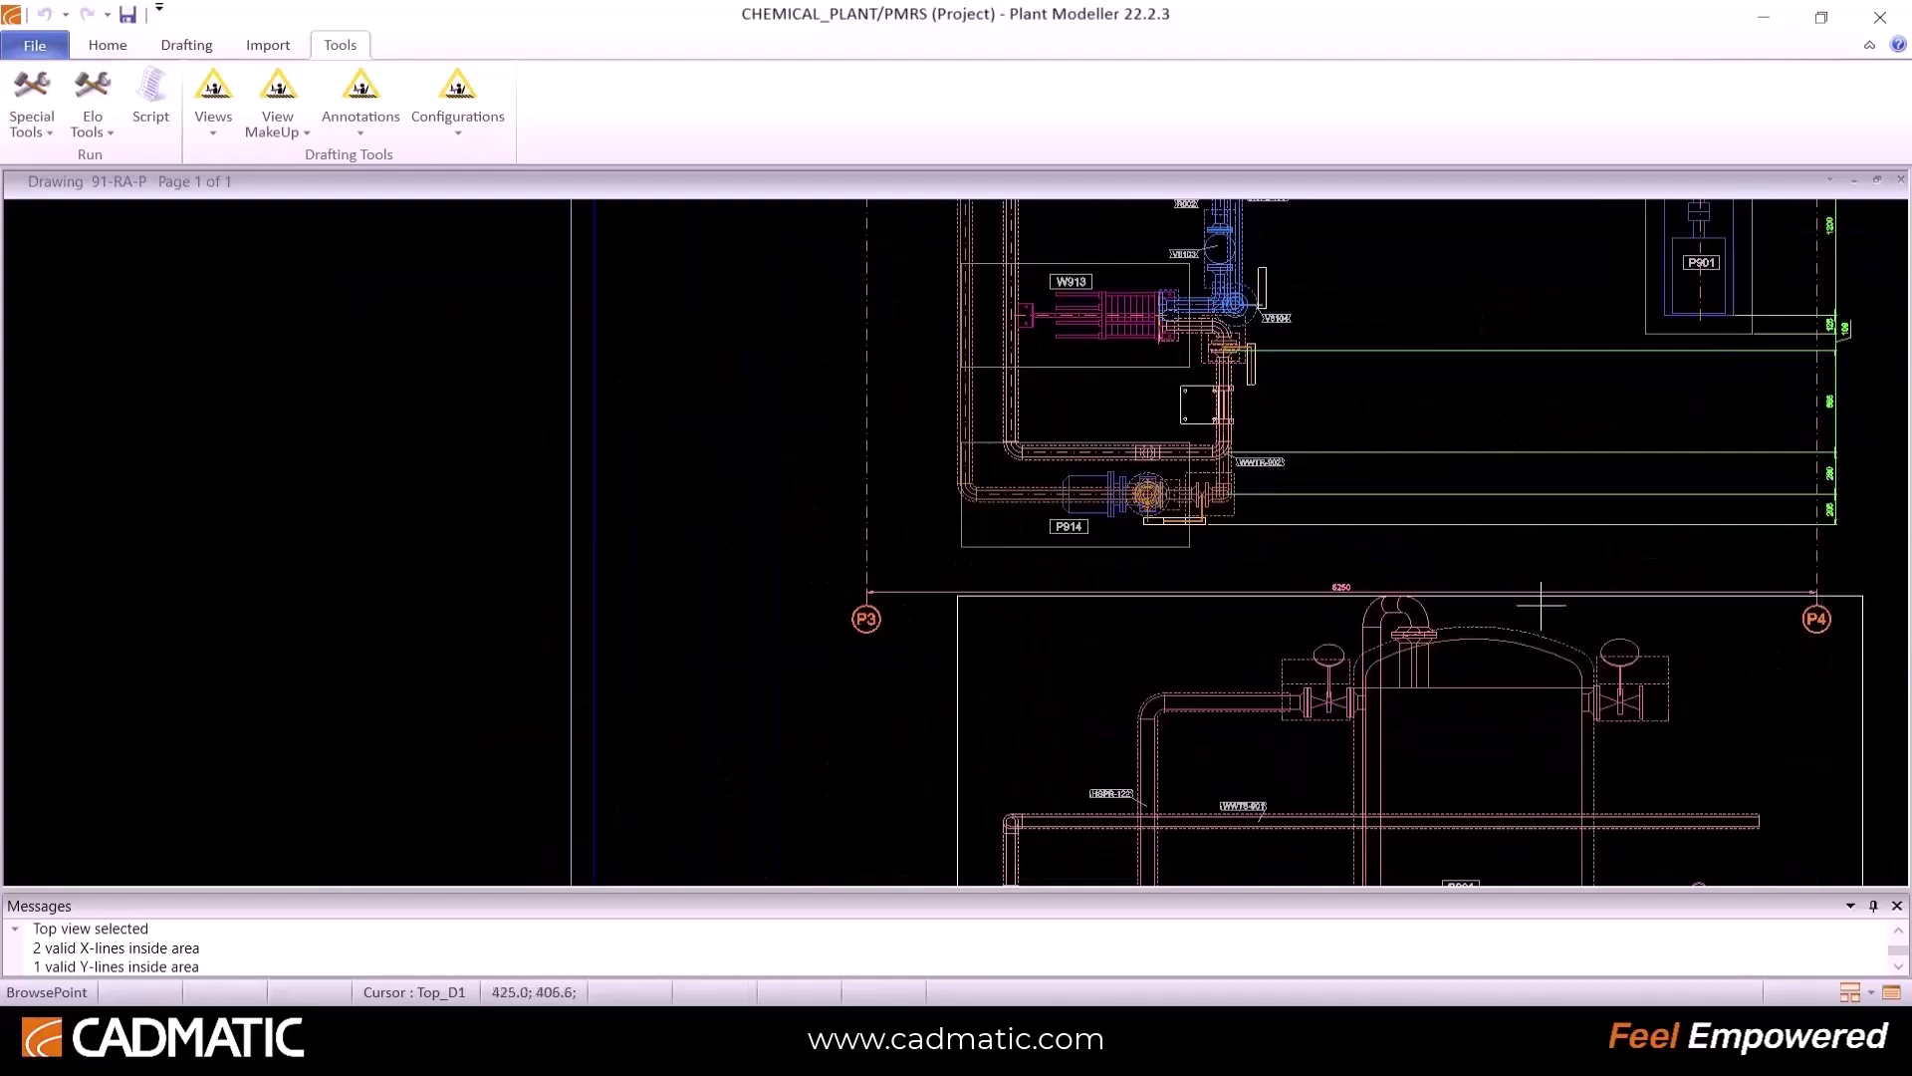
{"action": "scroll", "coordinate": [1541, 605], "scroll_direction": "up", "scroll_amount": 2}
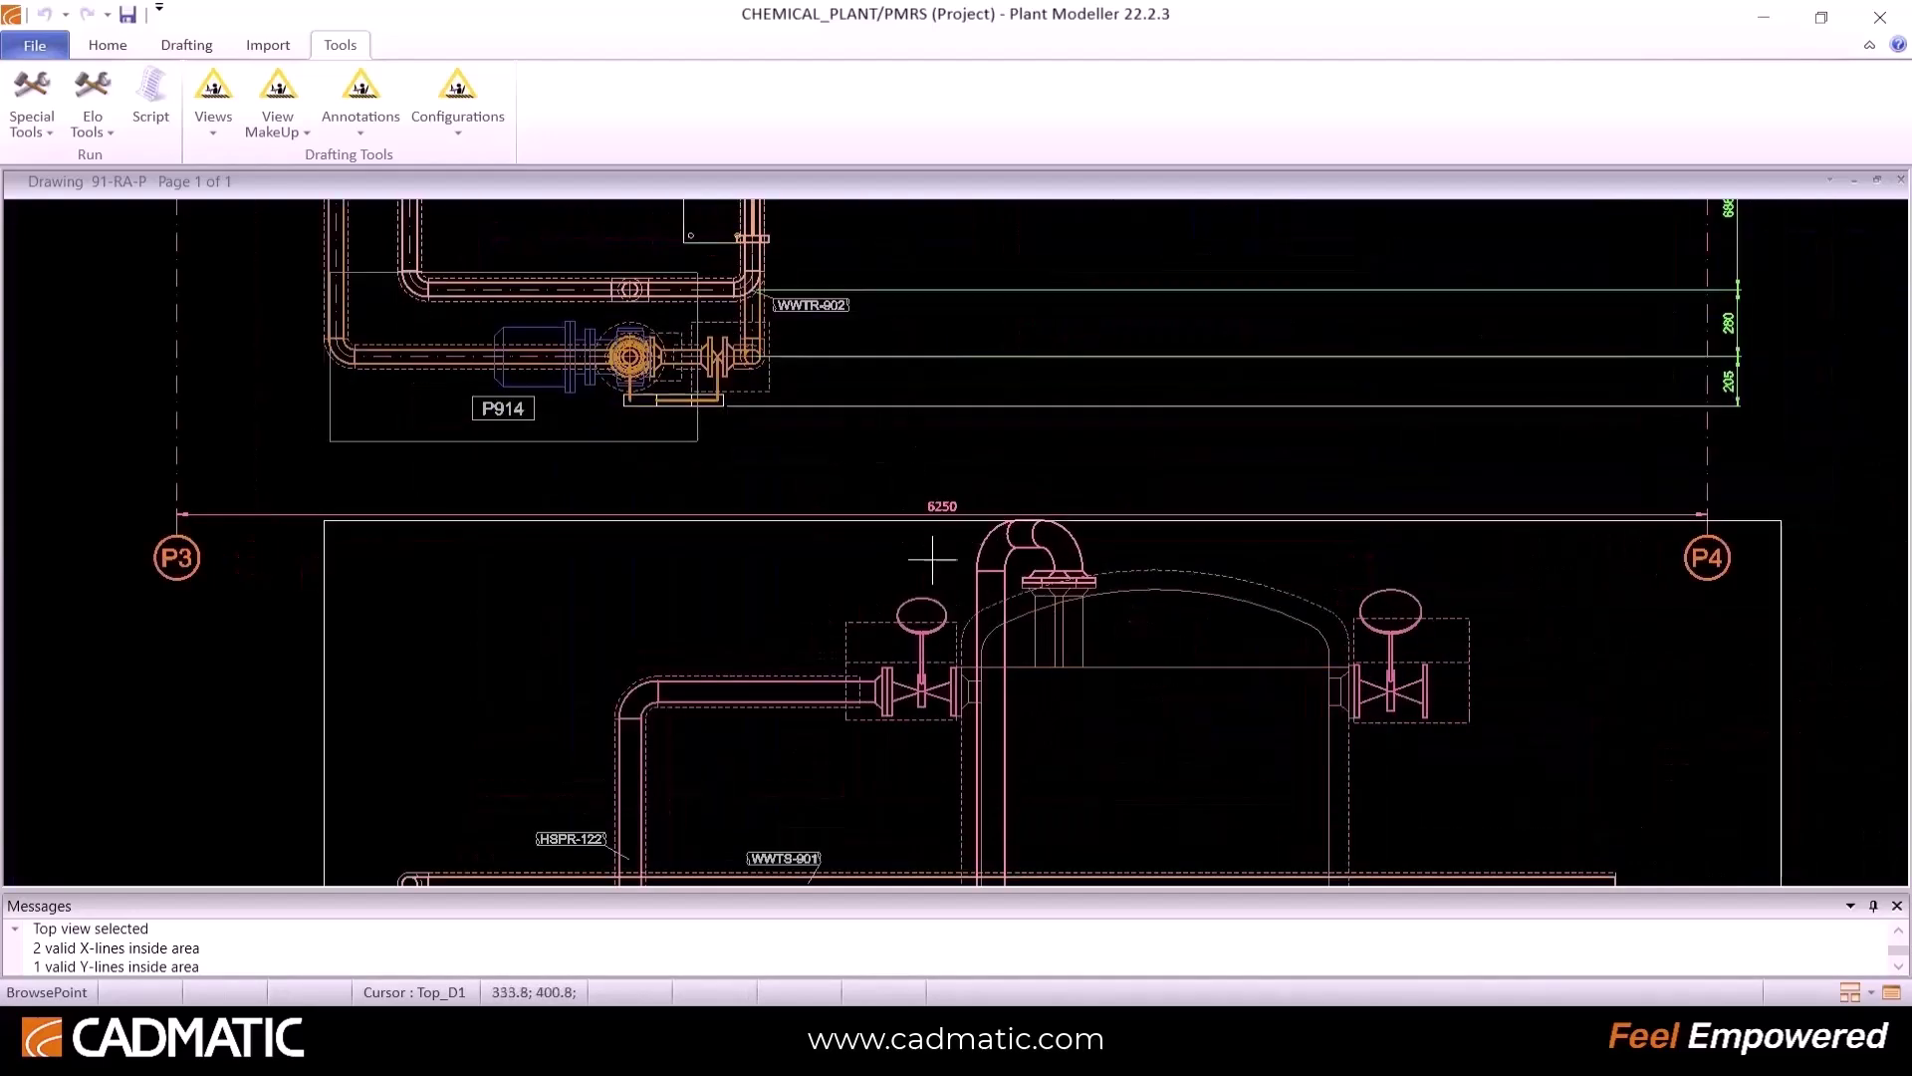
{"action": "scroll", "coordinate": [982, 478], "scroll_direction": "down", "scroll_amount": 3}
{"action": "scroll", "coordinate": [856, 731], "scroll_direction": "down", "scroll_amount": 2}
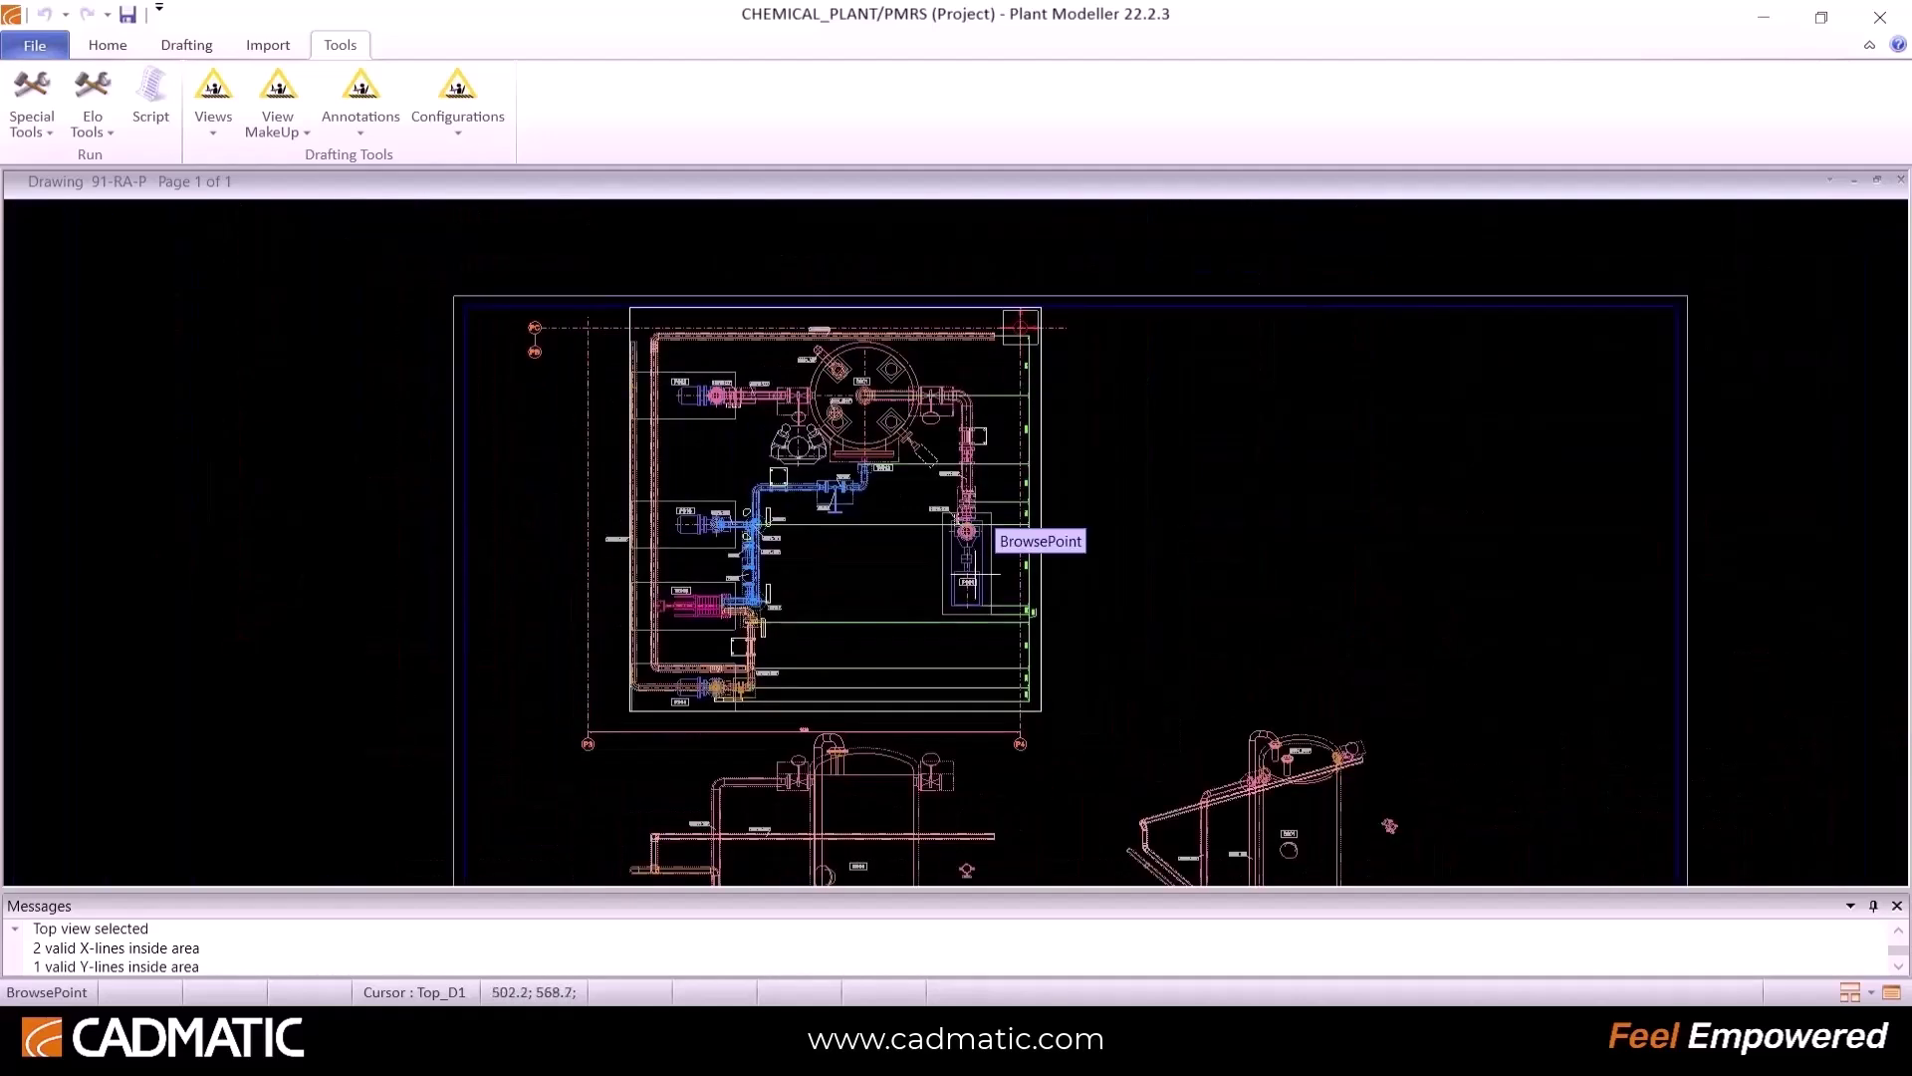
{"action": "scroll", "coordinate": [1016, 568], "scroll_direction": "down", "scroll_amount": 3}
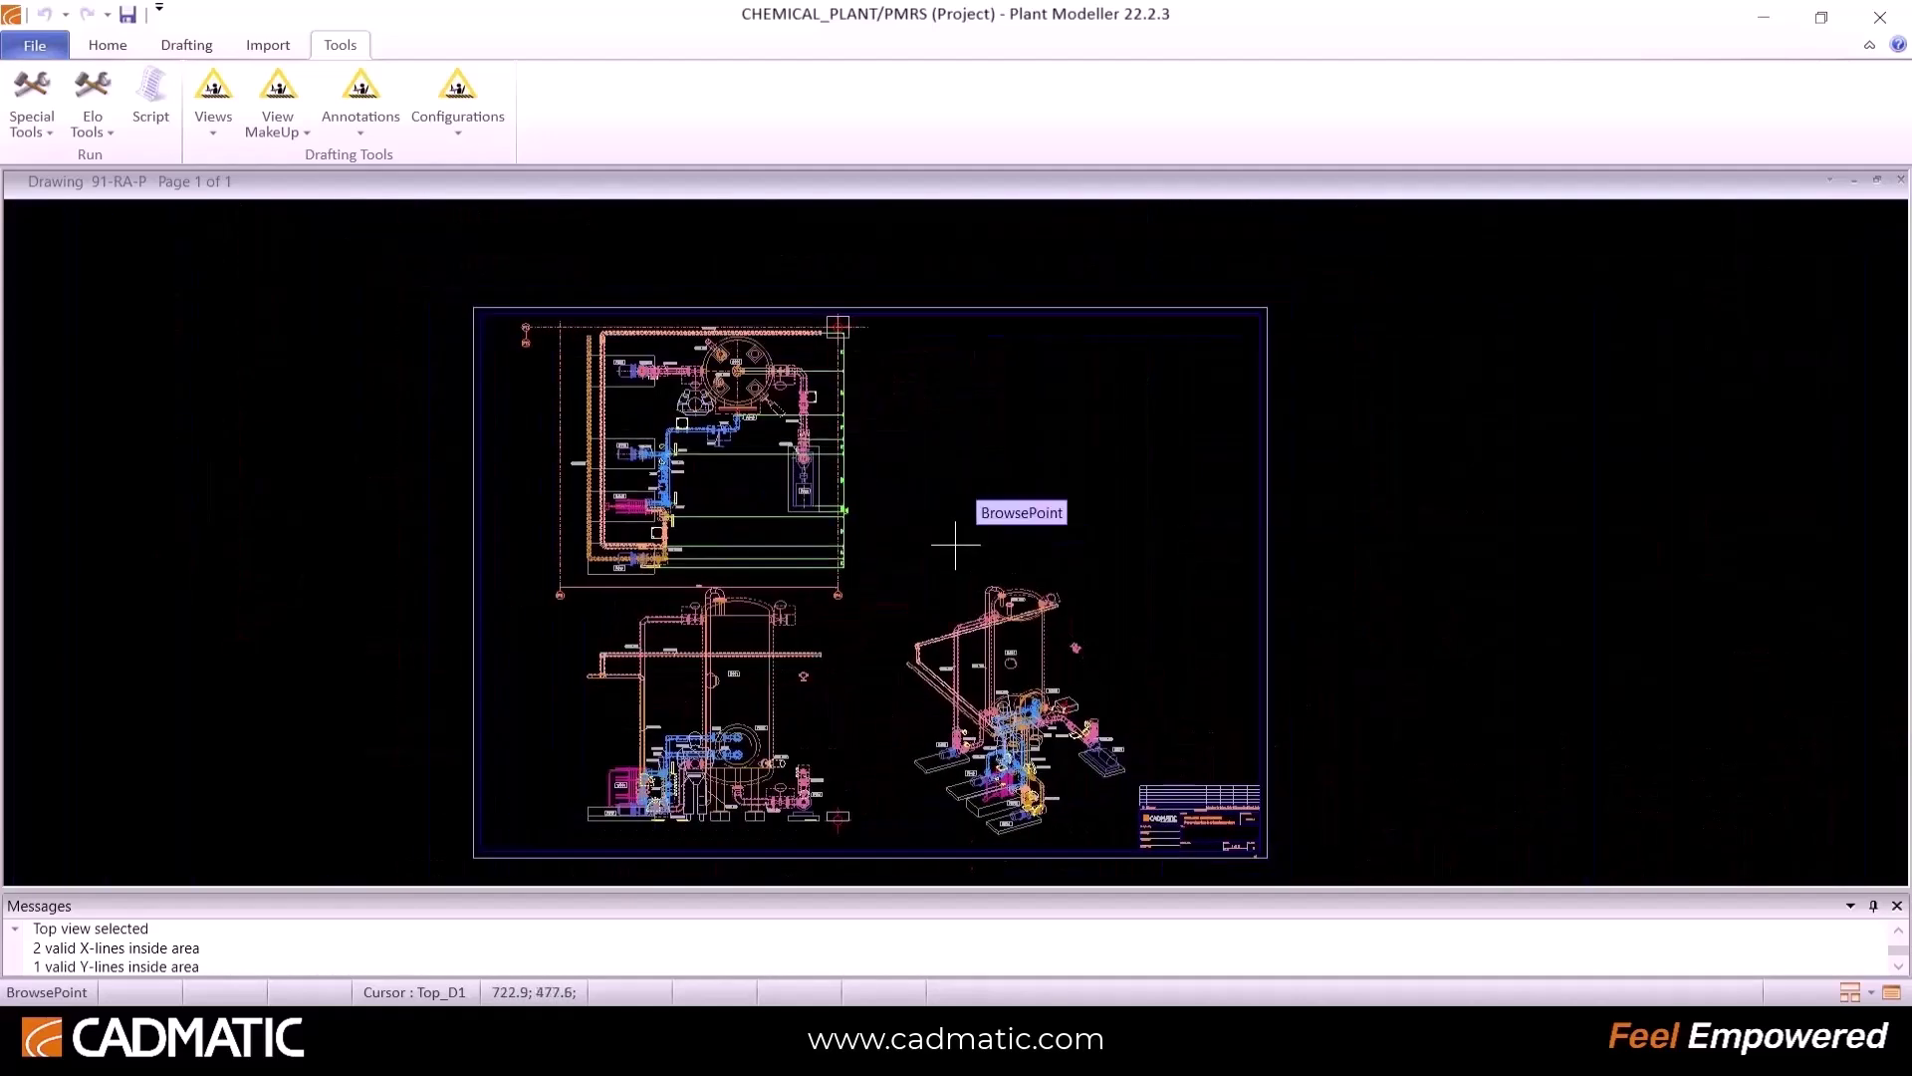
{"action": "key", "text": "Escape"}
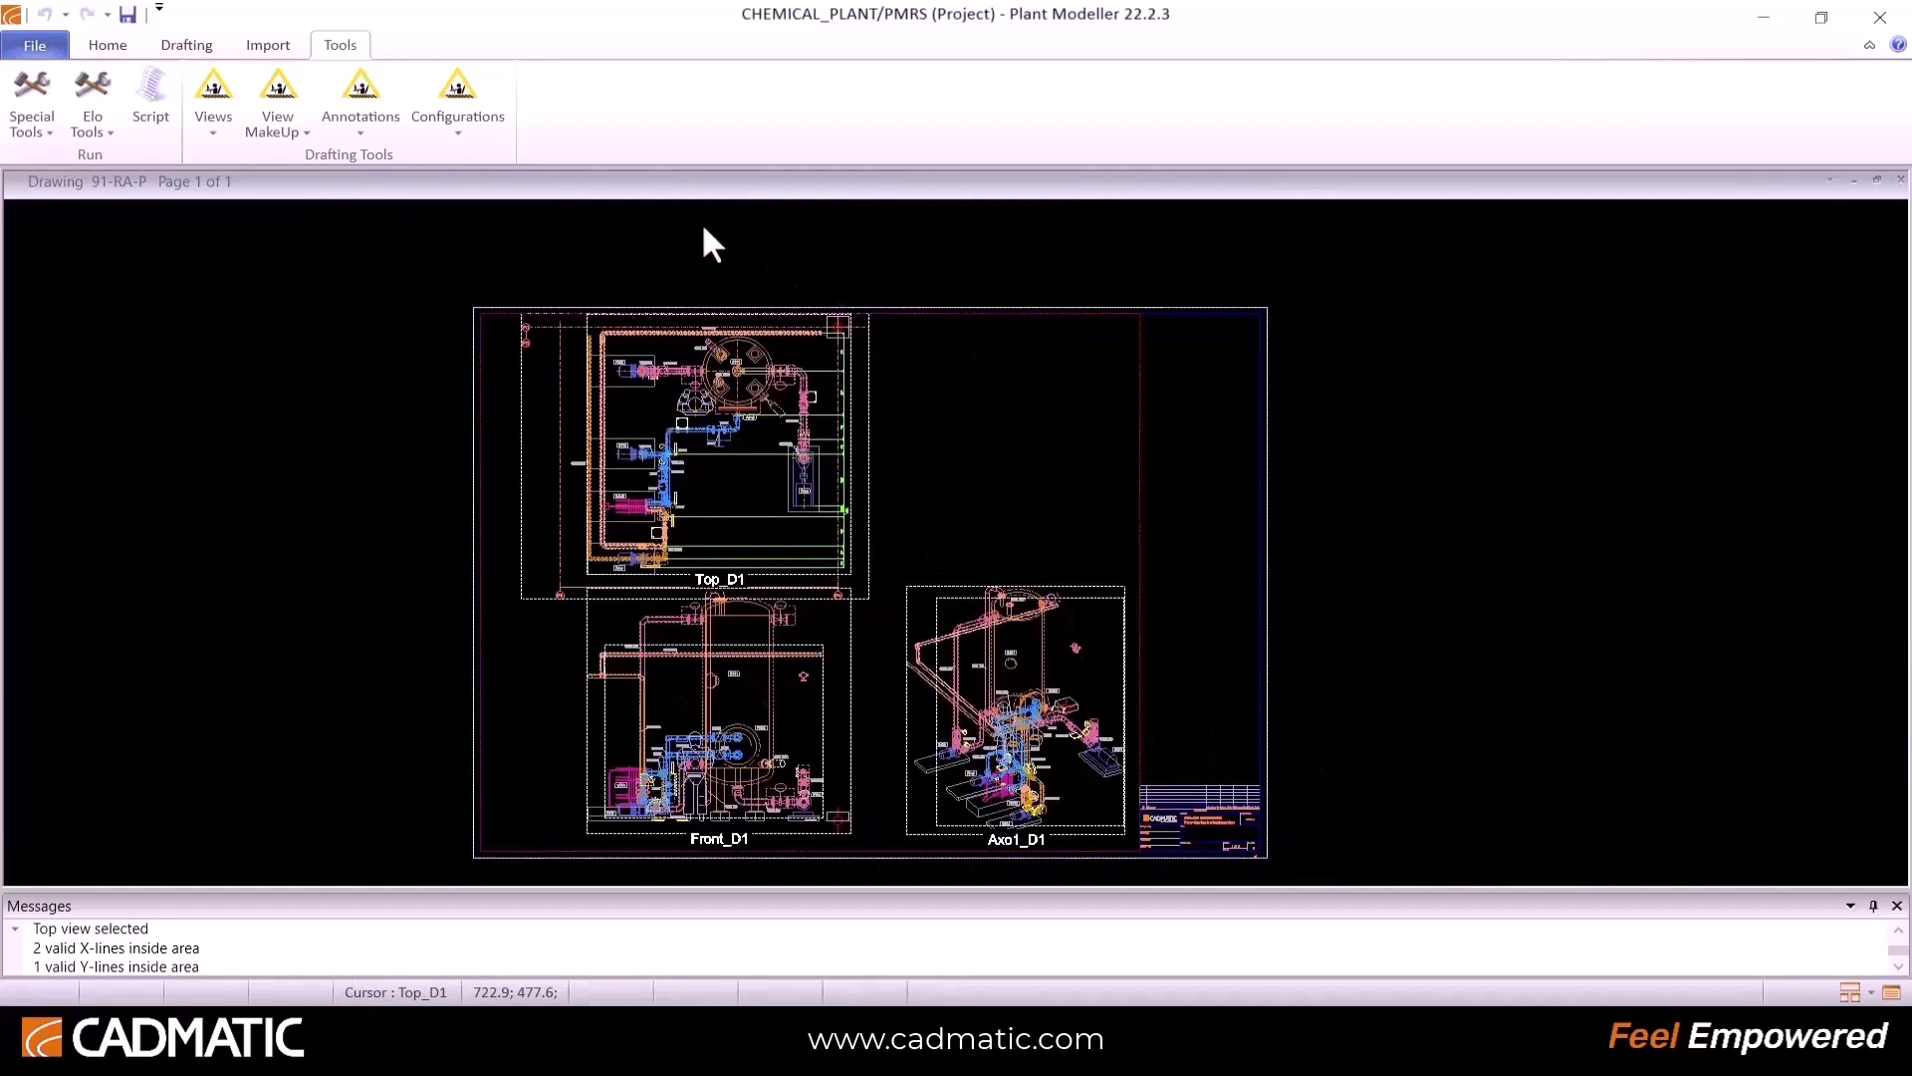
Step: Export 91-RA-P as an AutoCAD 2018 DWG with current colours to D:/PlantDemo/Output/GAD
{"action": "left_click", "coordinate": [34, 46]}
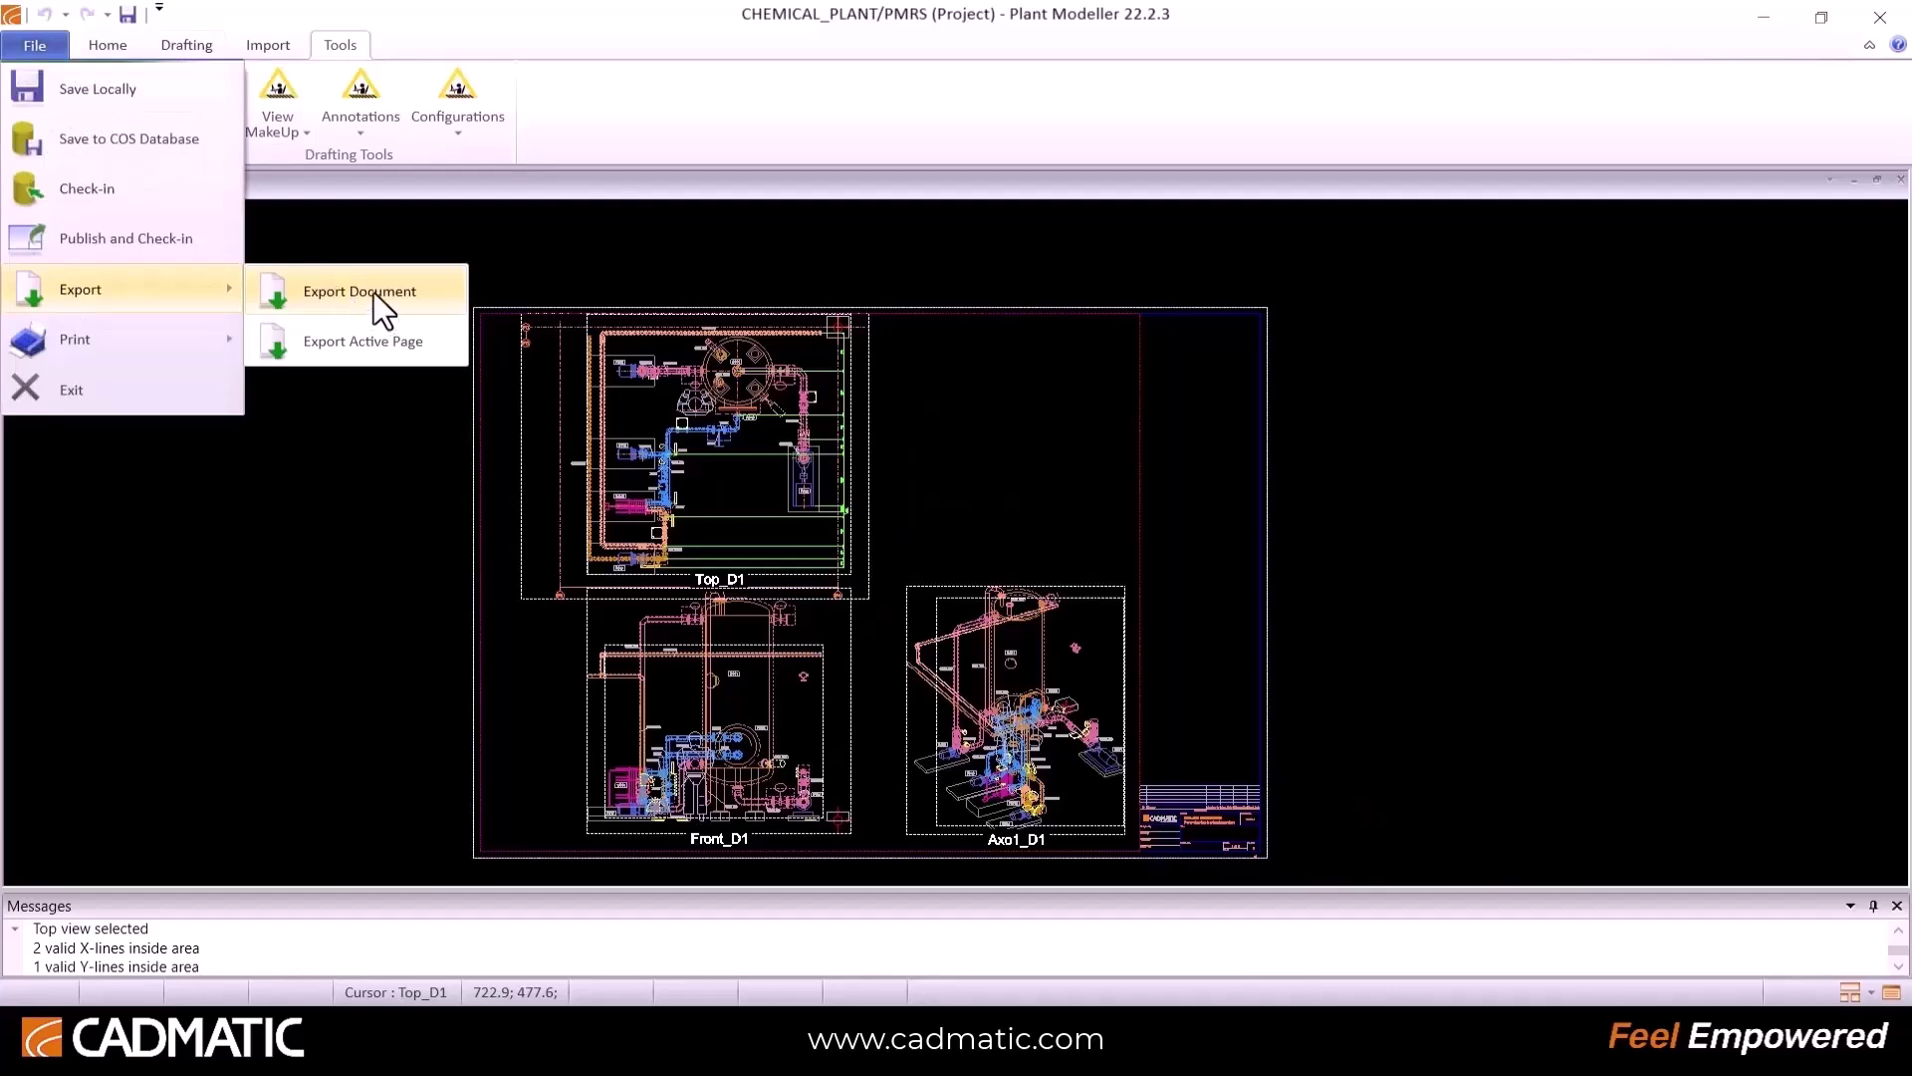
{"action": "left_click", "coordinate": [374, 291]}
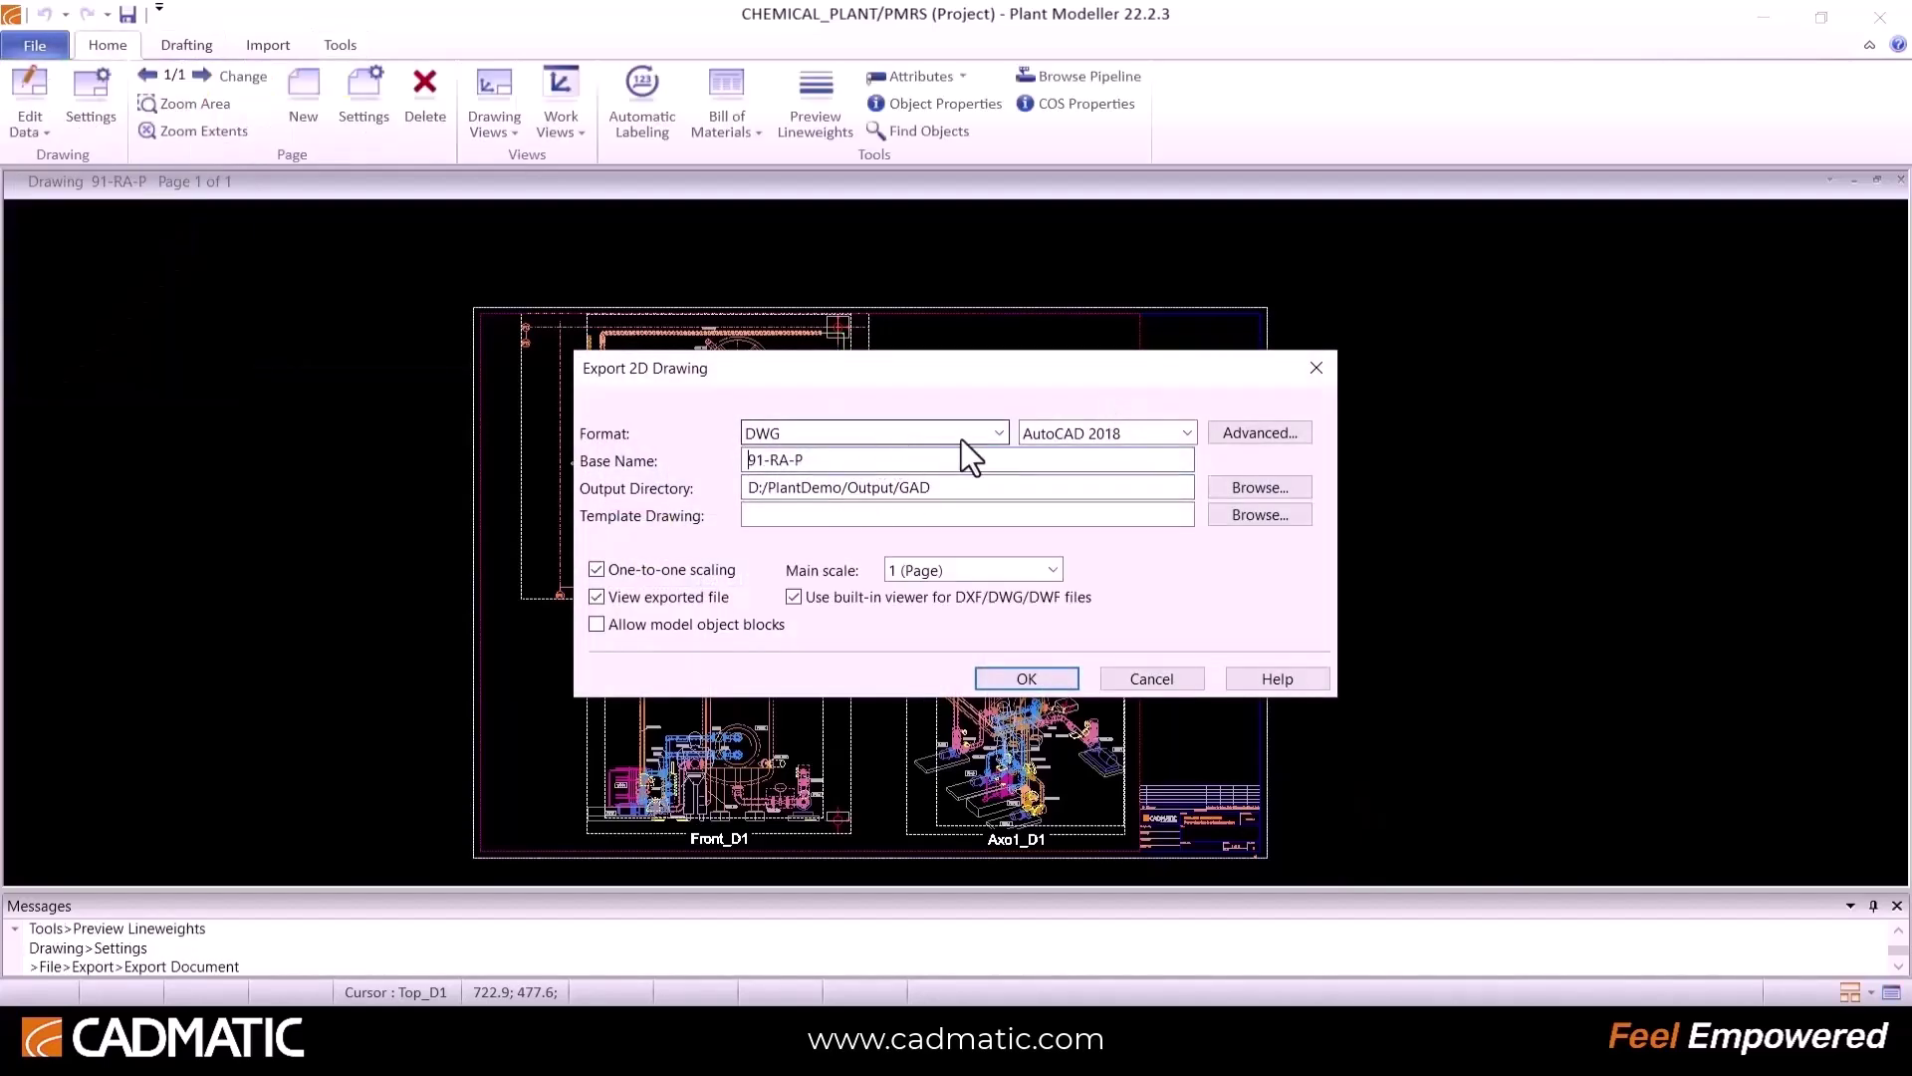
{"action": "left_click", "coordinate": [1000, 432]}
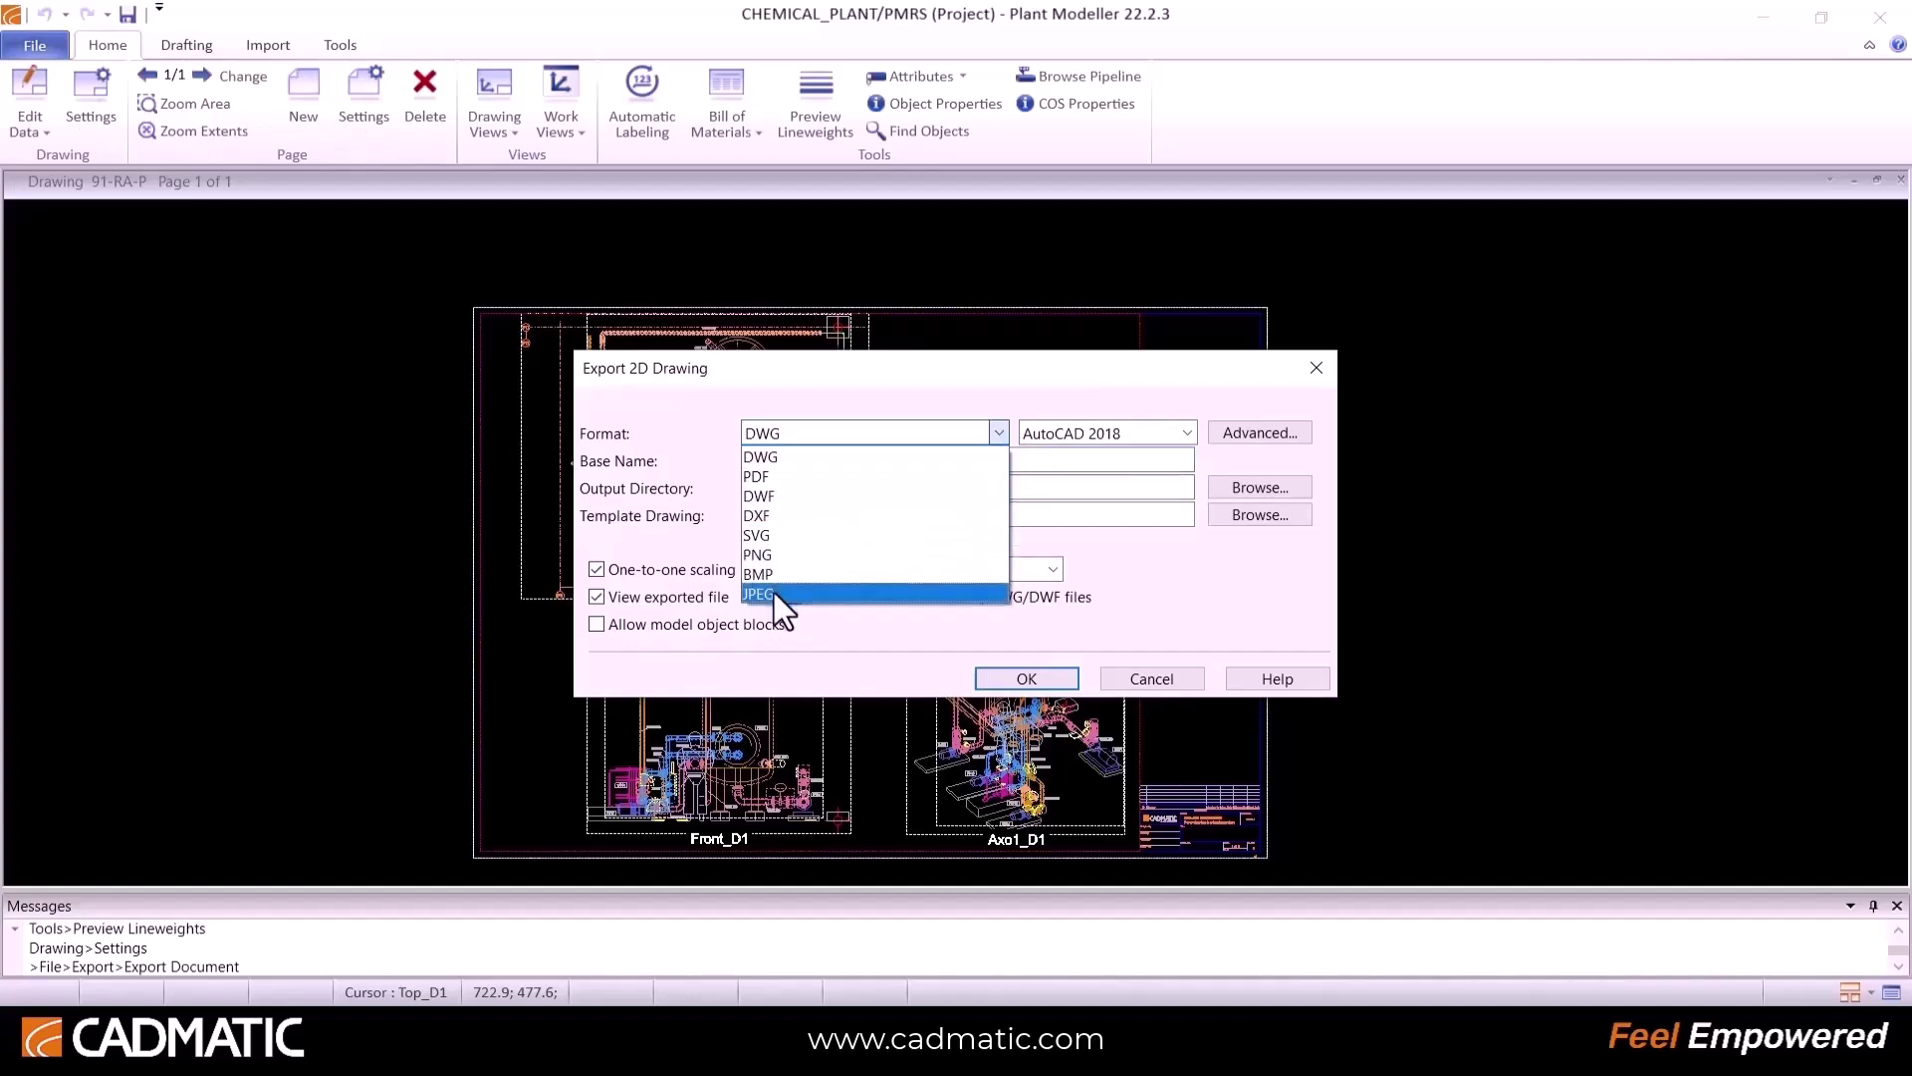
{"action": "left_click", "coordinate": [1184, 435]}
{"action": "left_click", "coordinate": [1183, 434]}
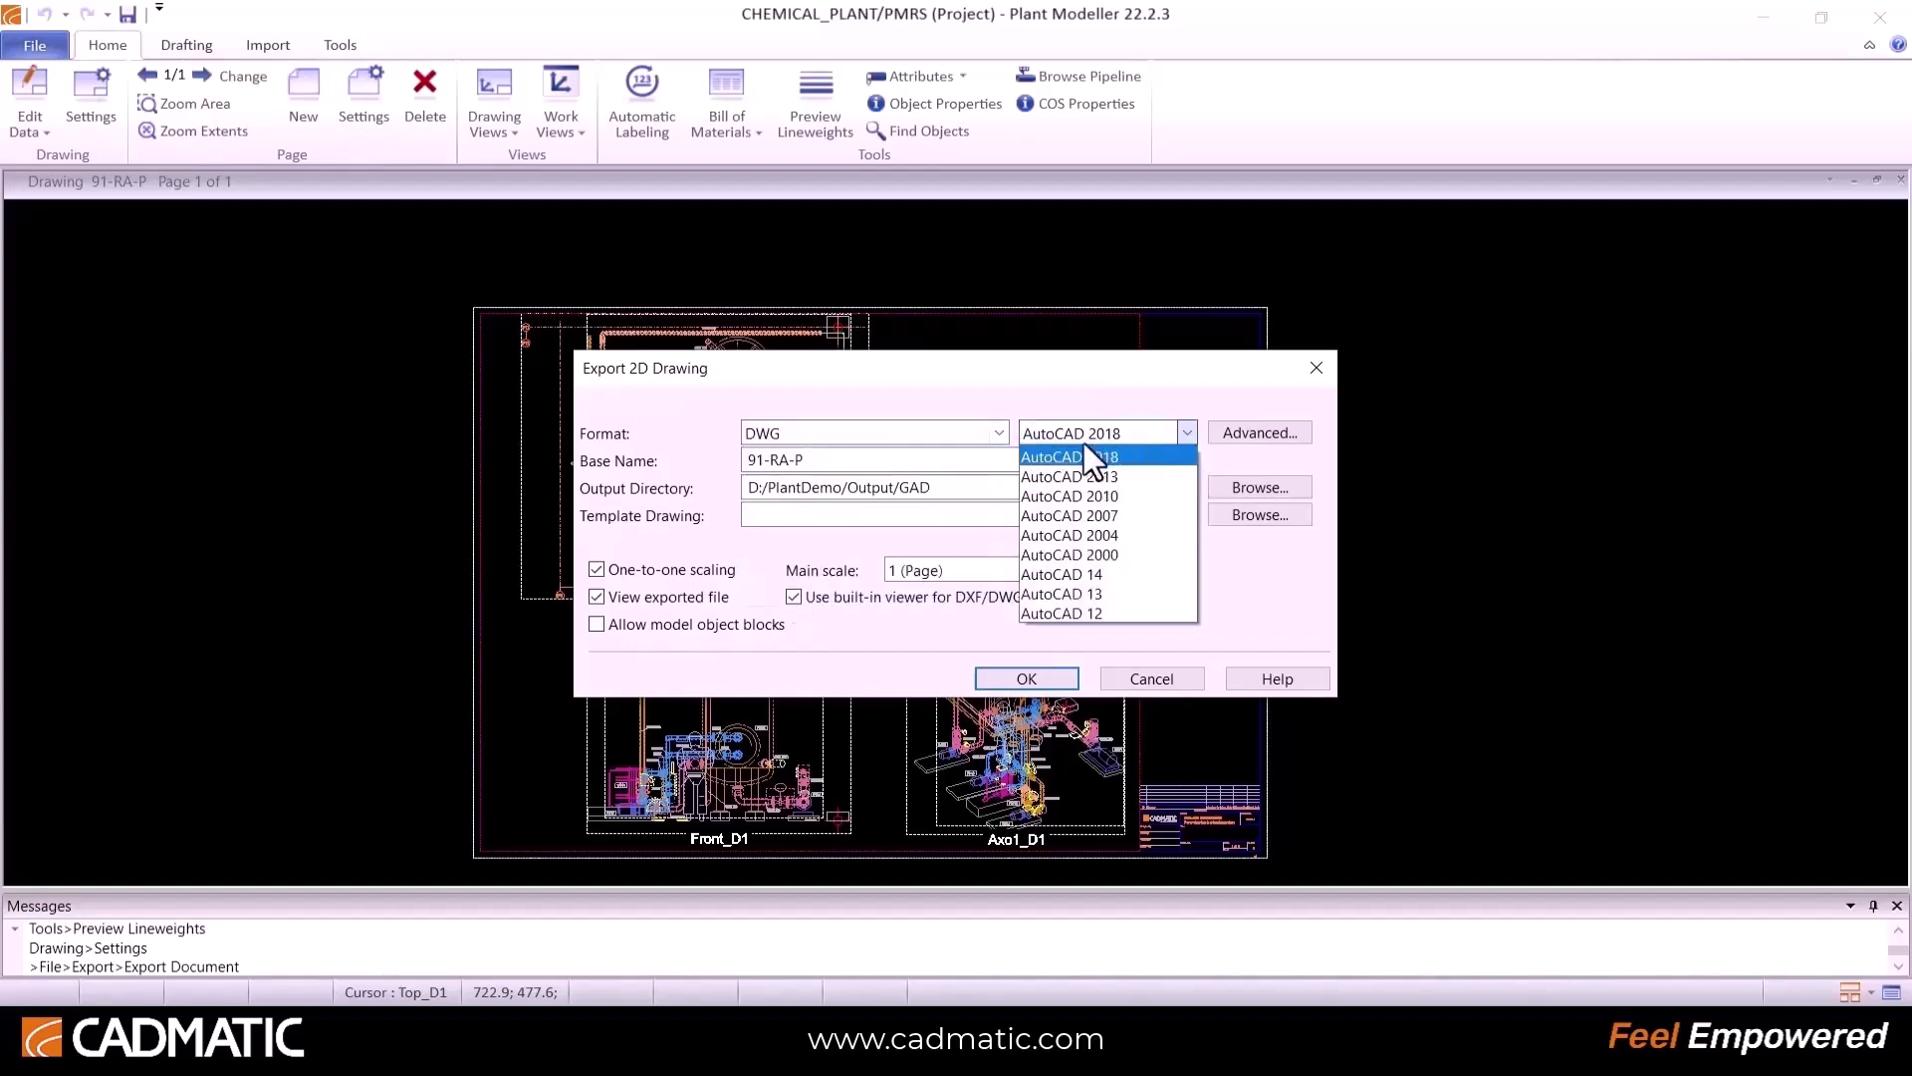
{"action": "left_click", "coordinate": [1283, 625]}
{"action": "left_click", "coordinate": [1236, 434]}
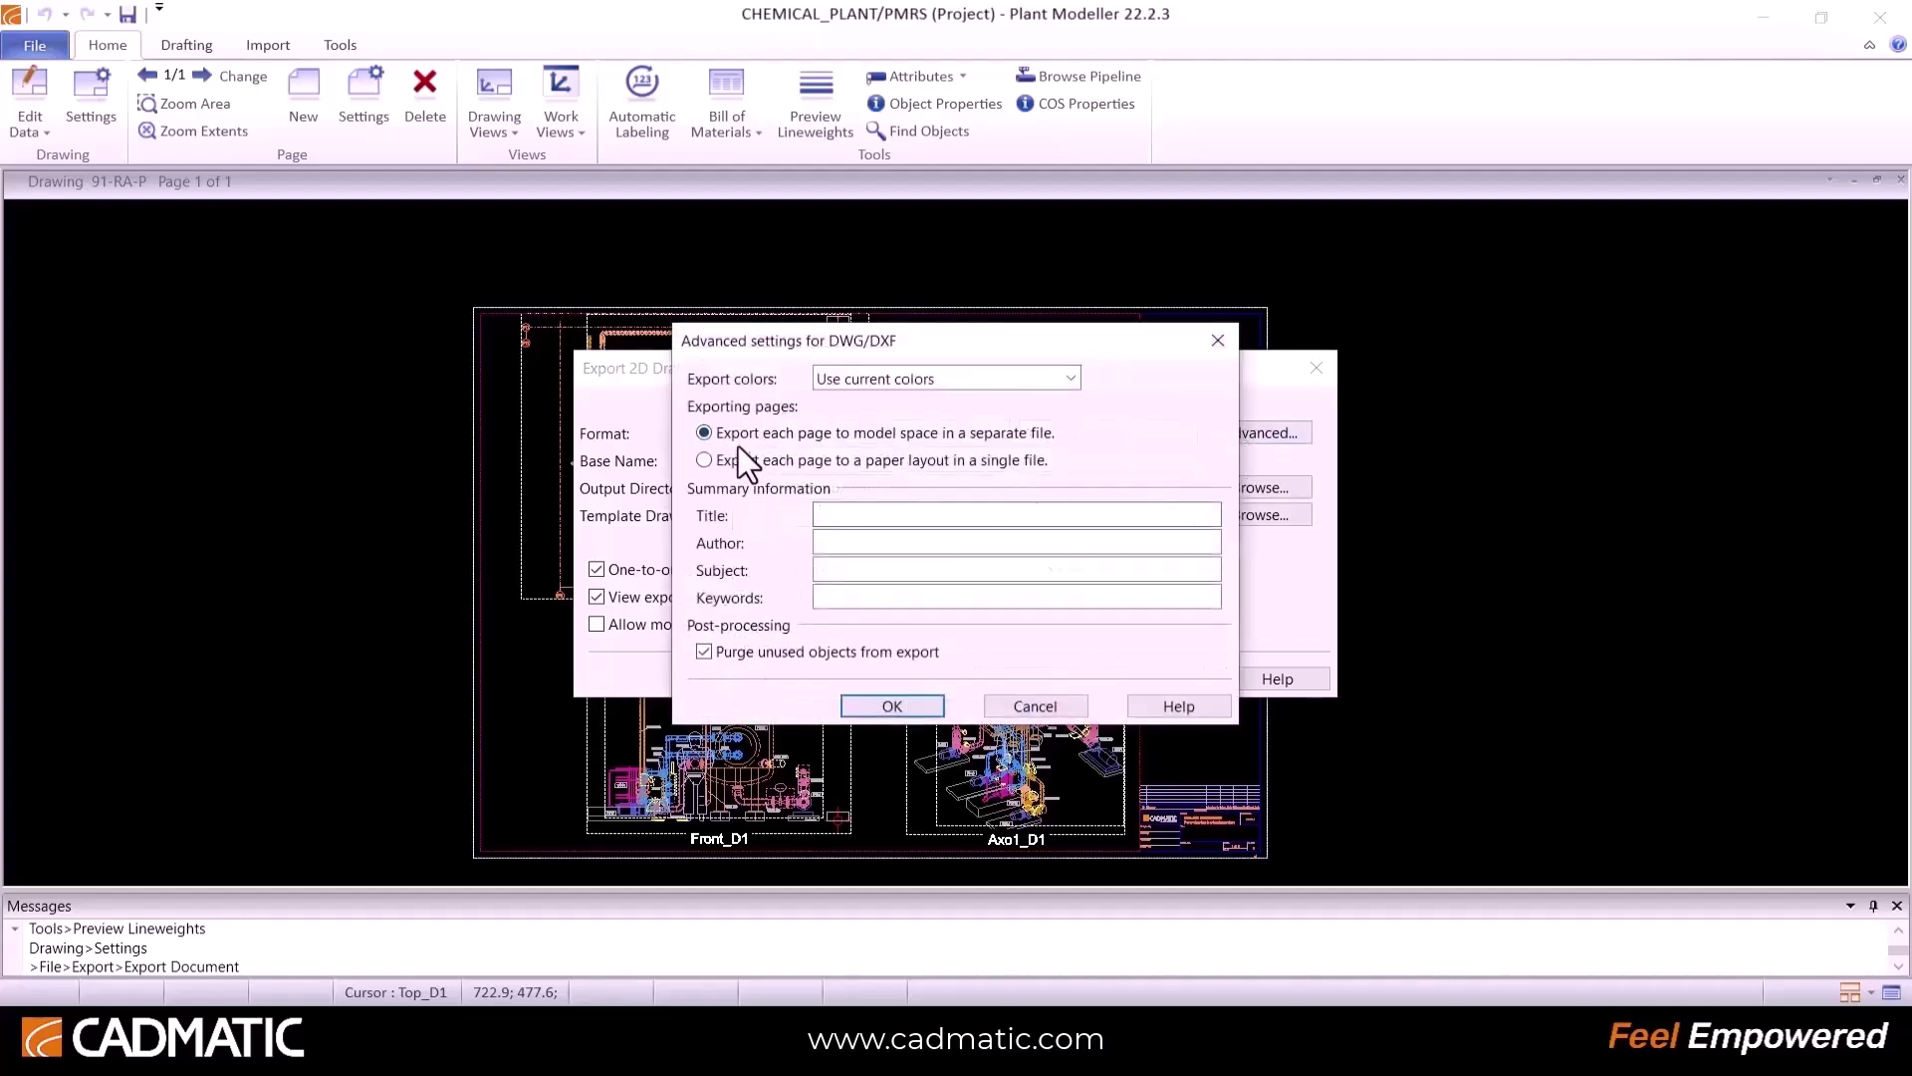
{"action": "left_click", "coordinate": [1038, 379]}
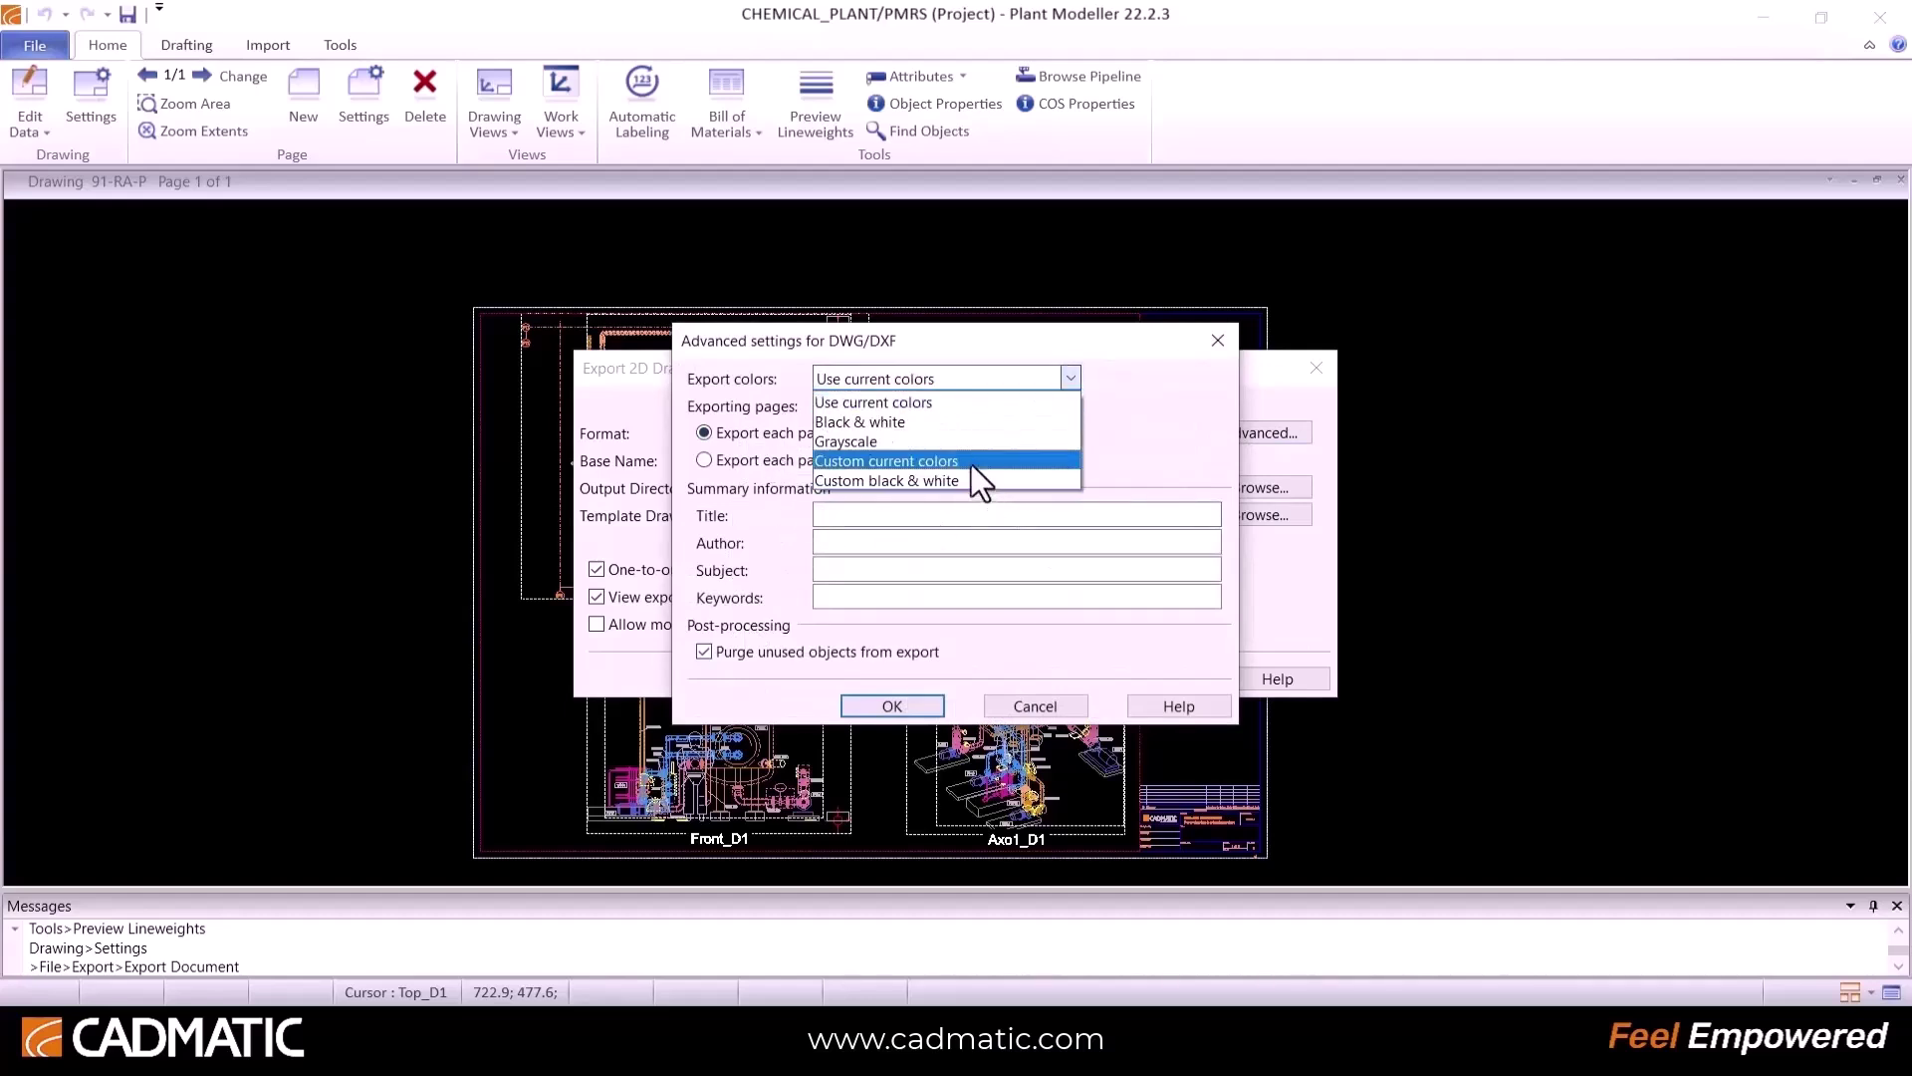
{"action": "left_click", "coordinate": [906, 403]}
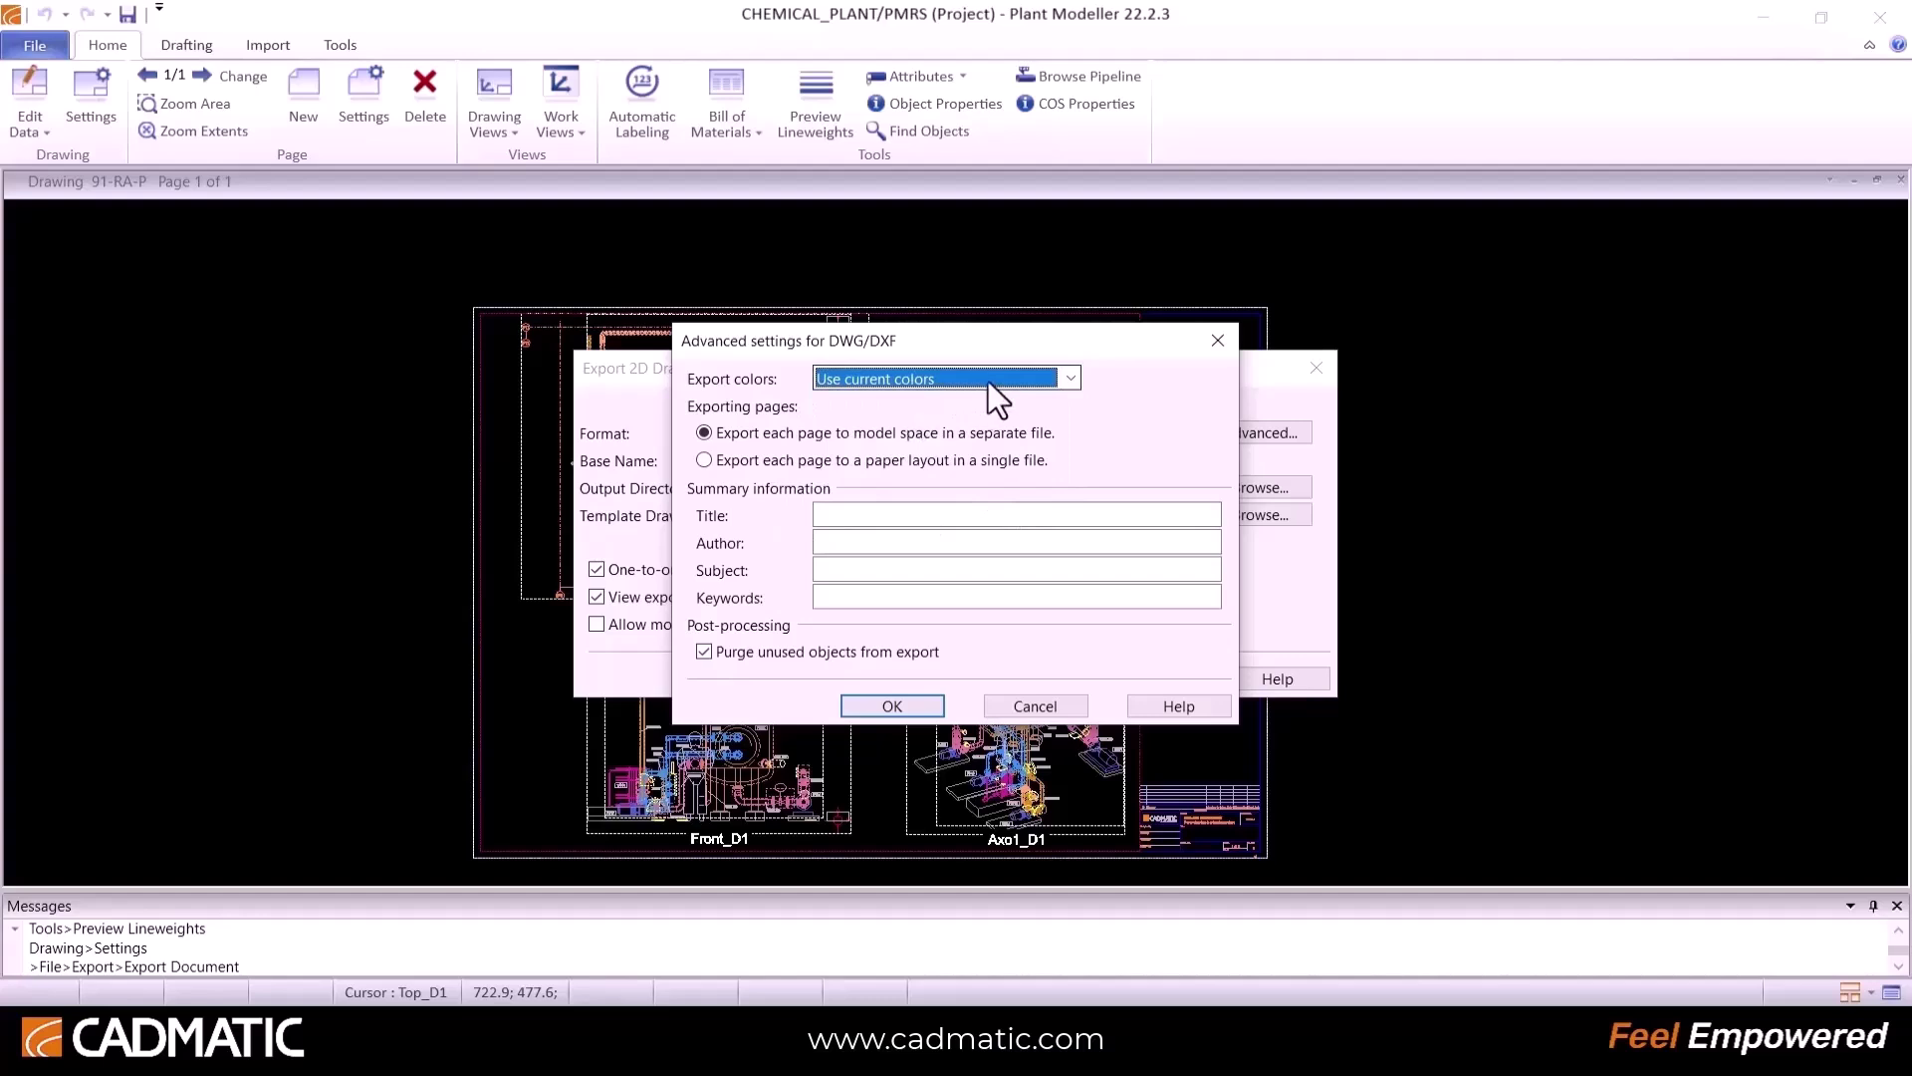
{"action": "left_click", "coordinate": [894, 705]}
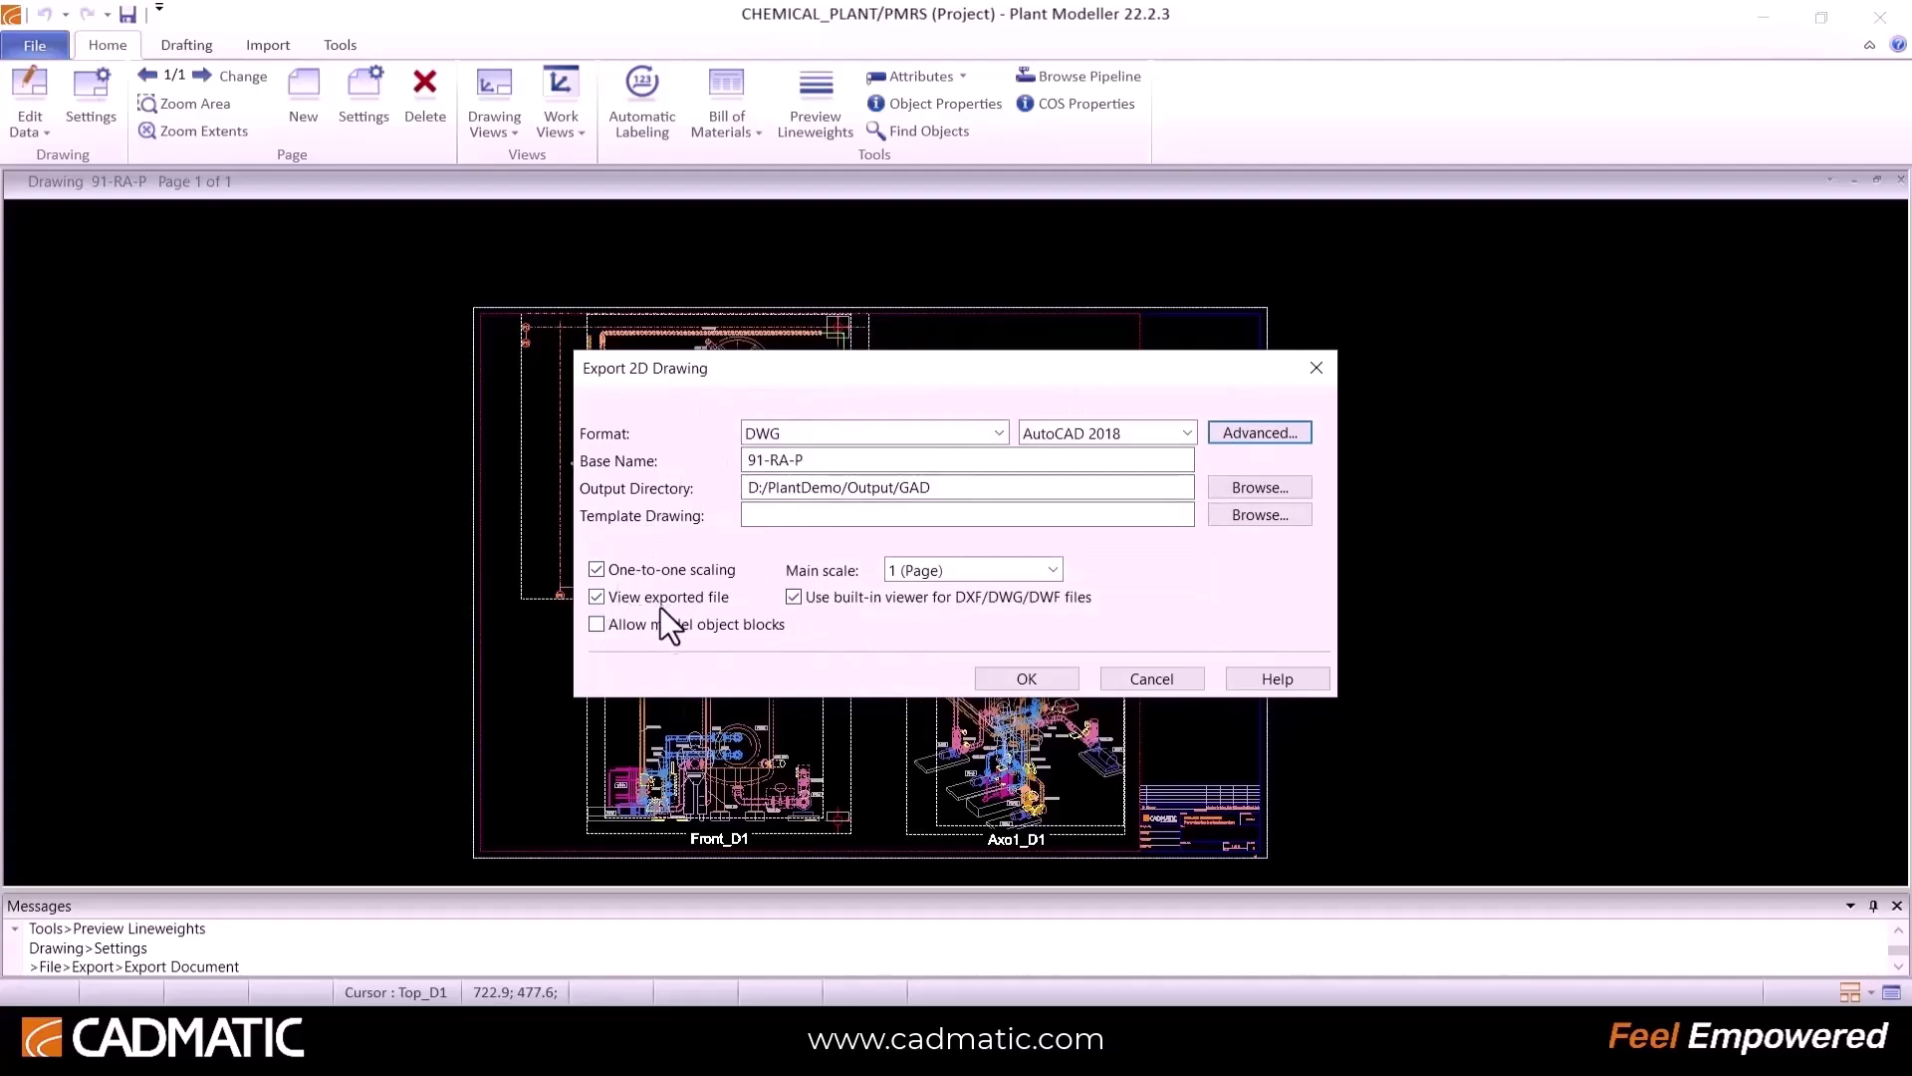
{"action": "left_click", "coordinate": [1064, 685]}
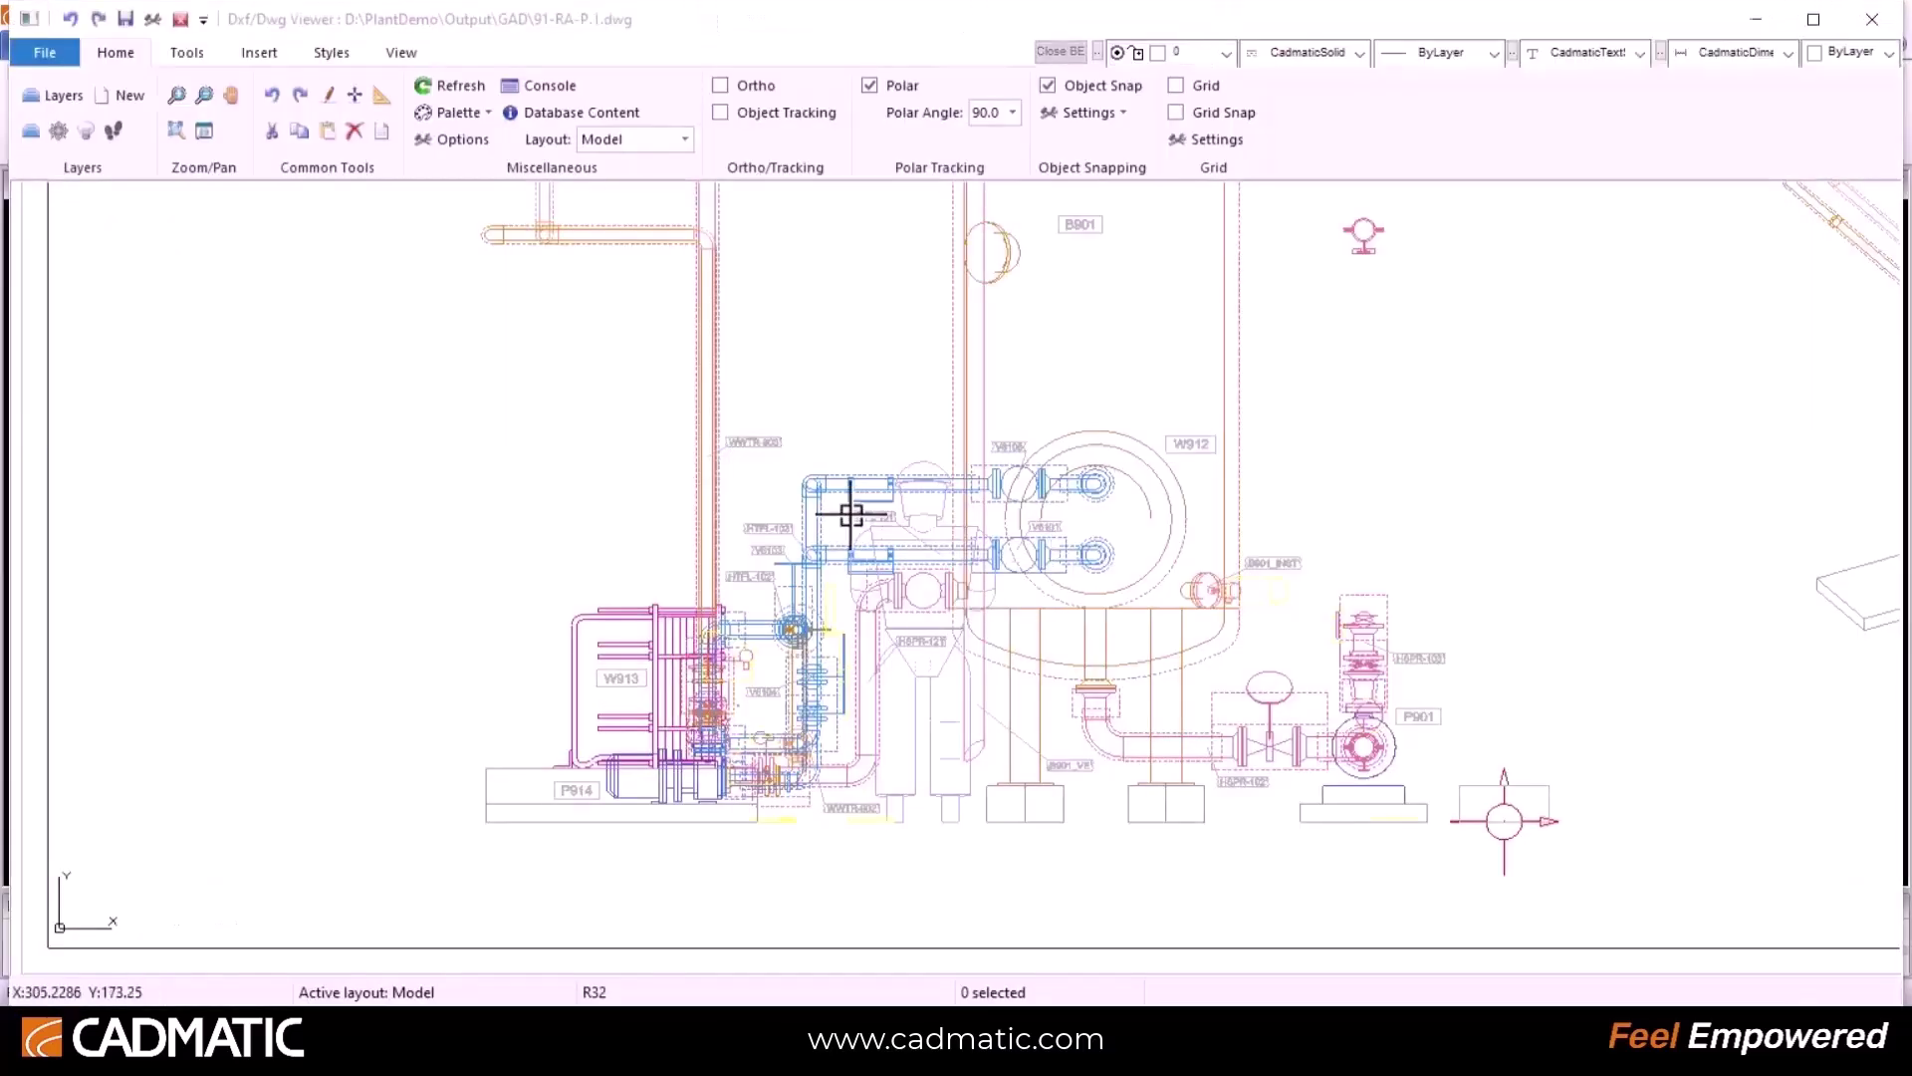
Step: Switch the Dxf/Dwg Viewer palette to a black background
{"action": "scroll", "coordinate": [883, 429], "scroll_direction": "down", "scroll_amount": 6}
{"action": "mouse_move", "coordinate": [999, 428]}
{"action": "middle_mouse_down"}
{"action": "mouse_move", "coordinate": [990, 499]}
{"action": "mouse_move", "coordinate": [854, 588]}
{"action": "middle_mouse_up"}
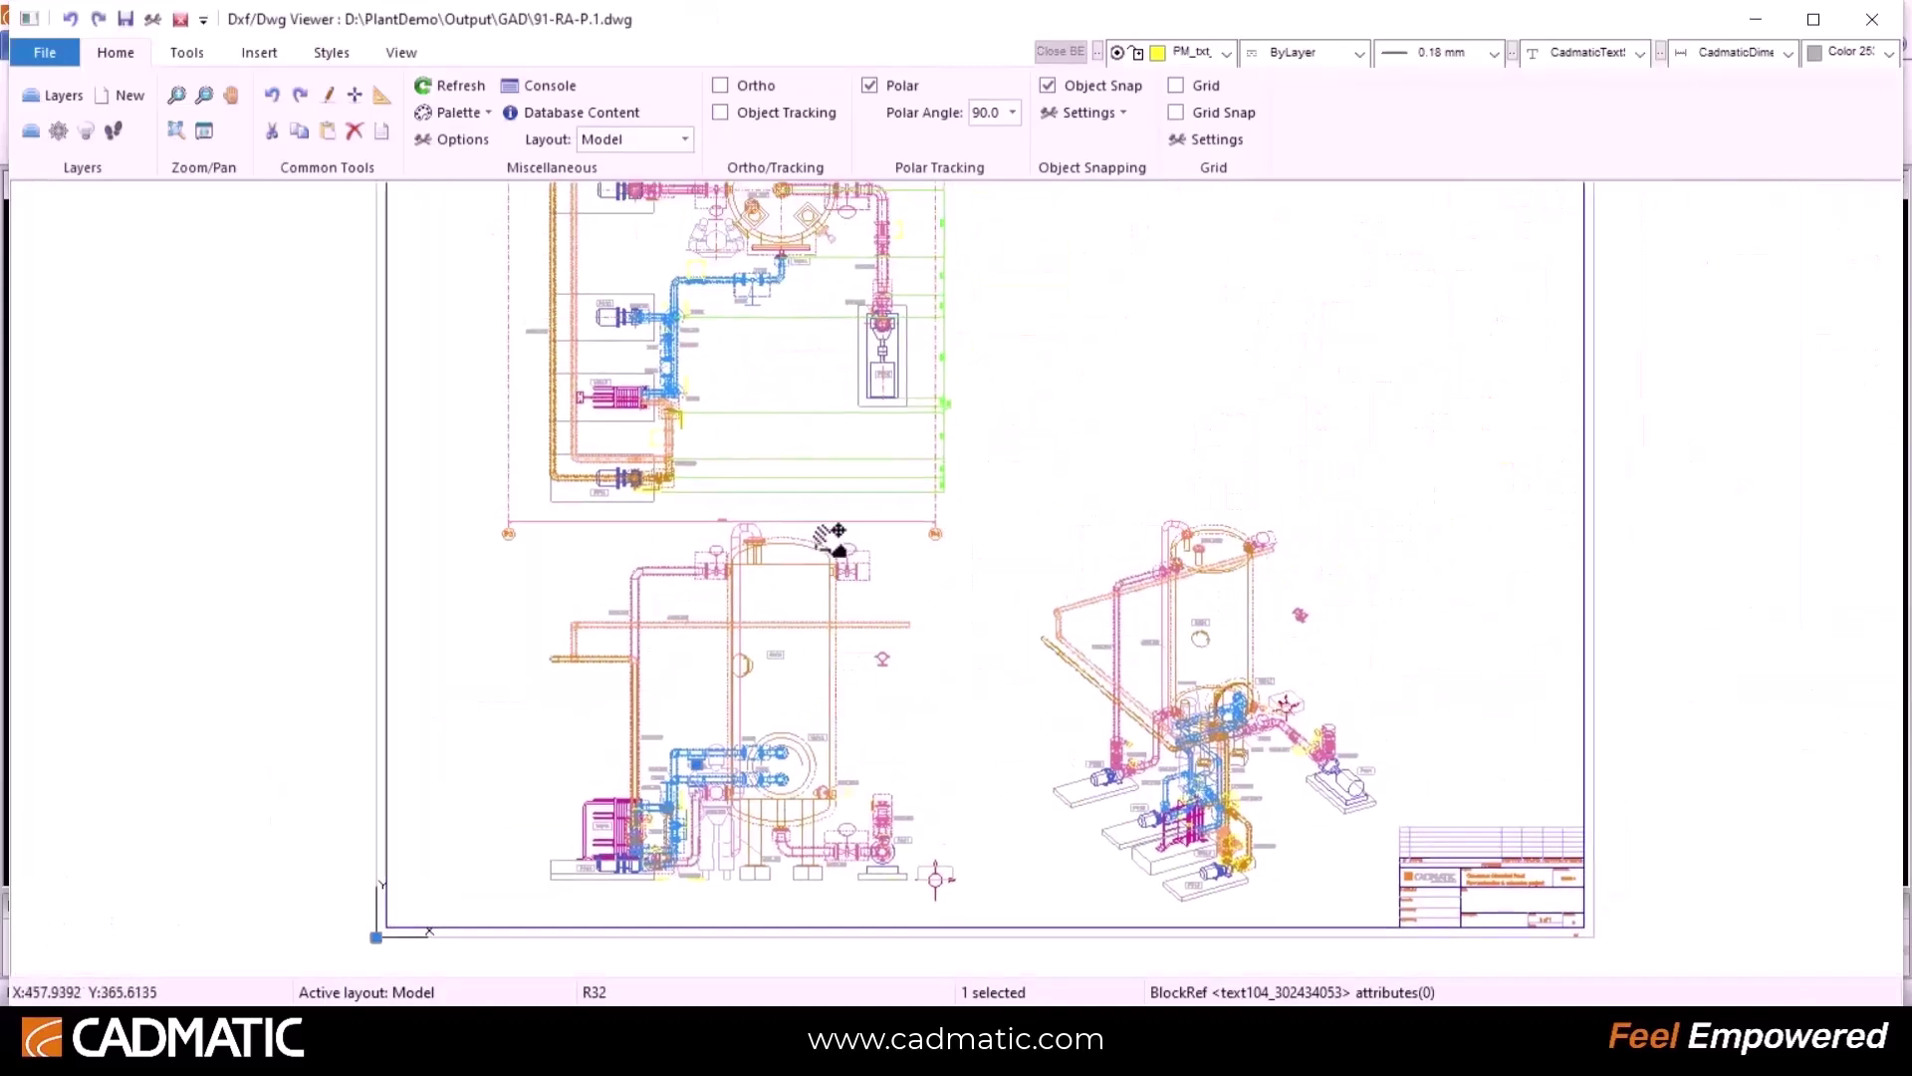
{"action": "left_click", "coordinate": [460, 113]}
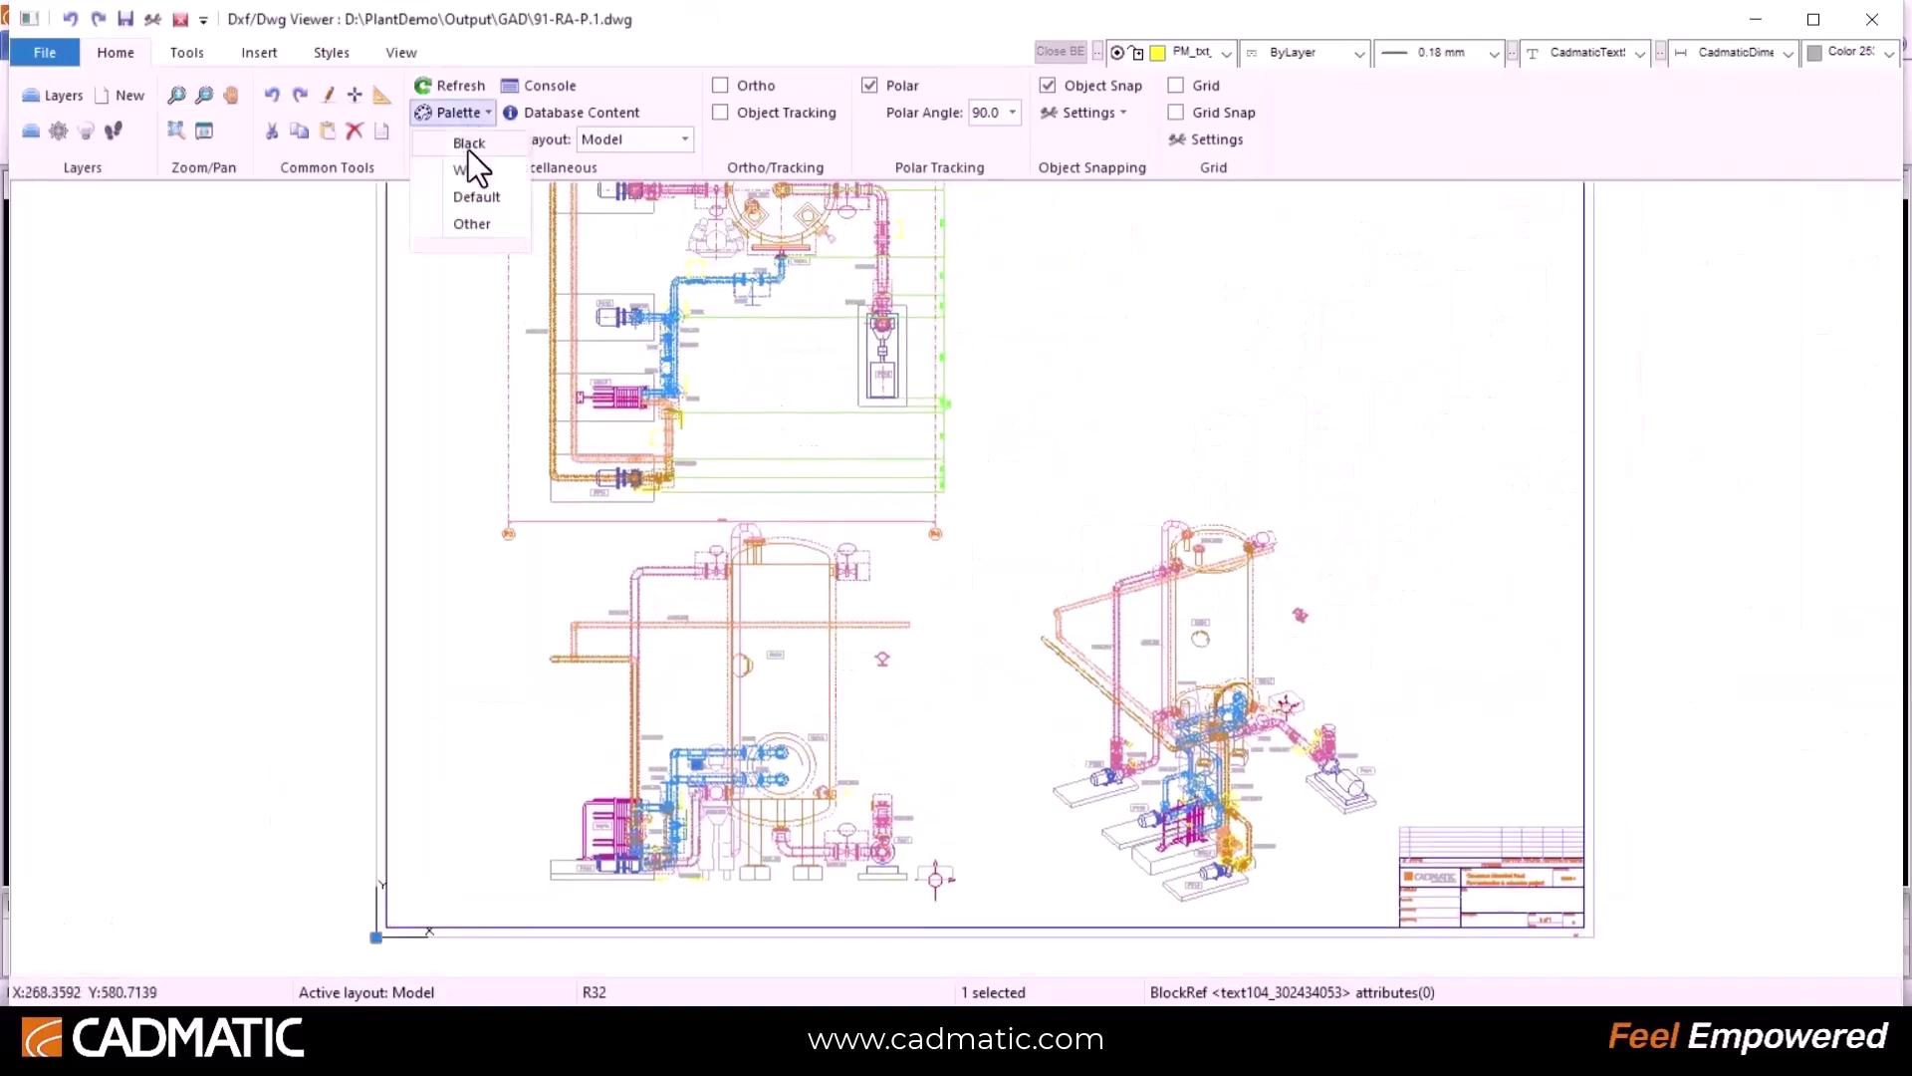
{"action": "left_click", "coordinate": [468, 144]}
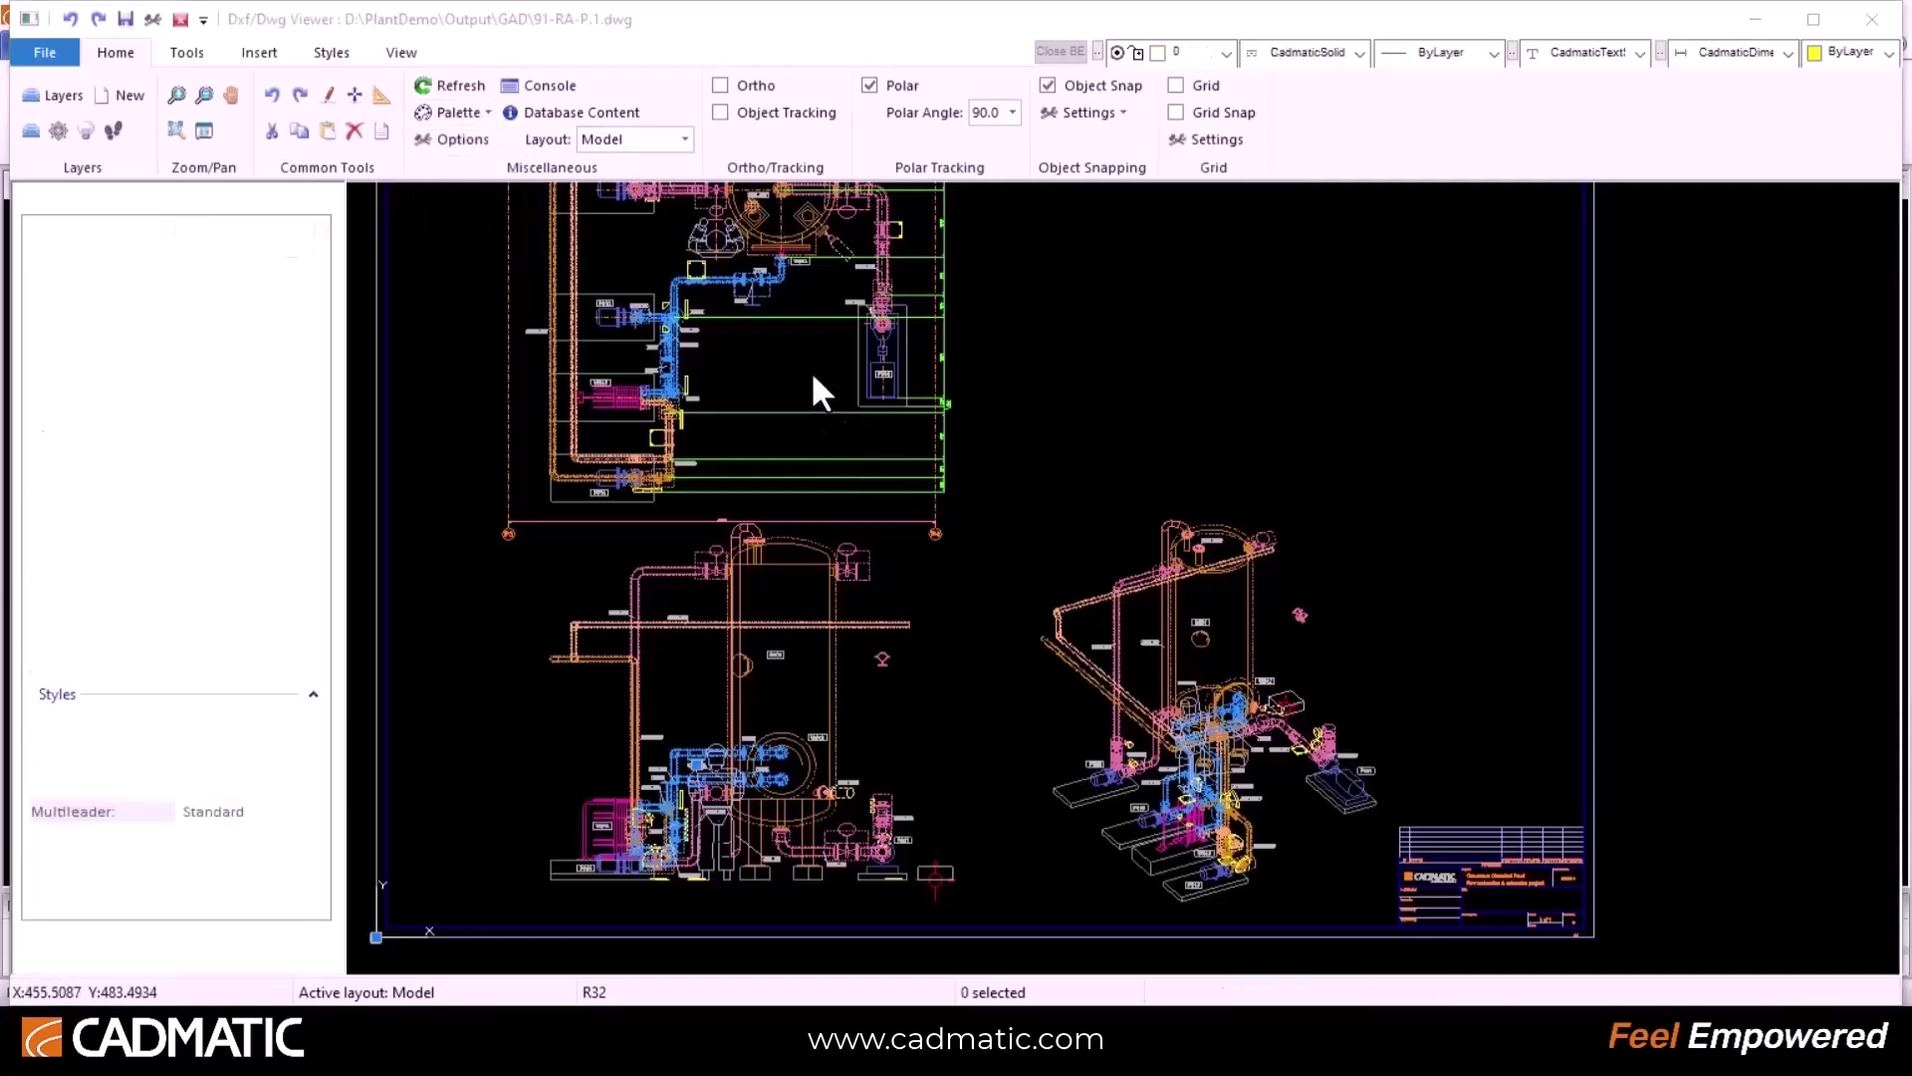
Step: Zoom and pan around the exported drawing, including the P901 pump area
{"action": "scroll", "coordinate": [801, 355], "scroll_direction": "up", "scroll_amount": 6}
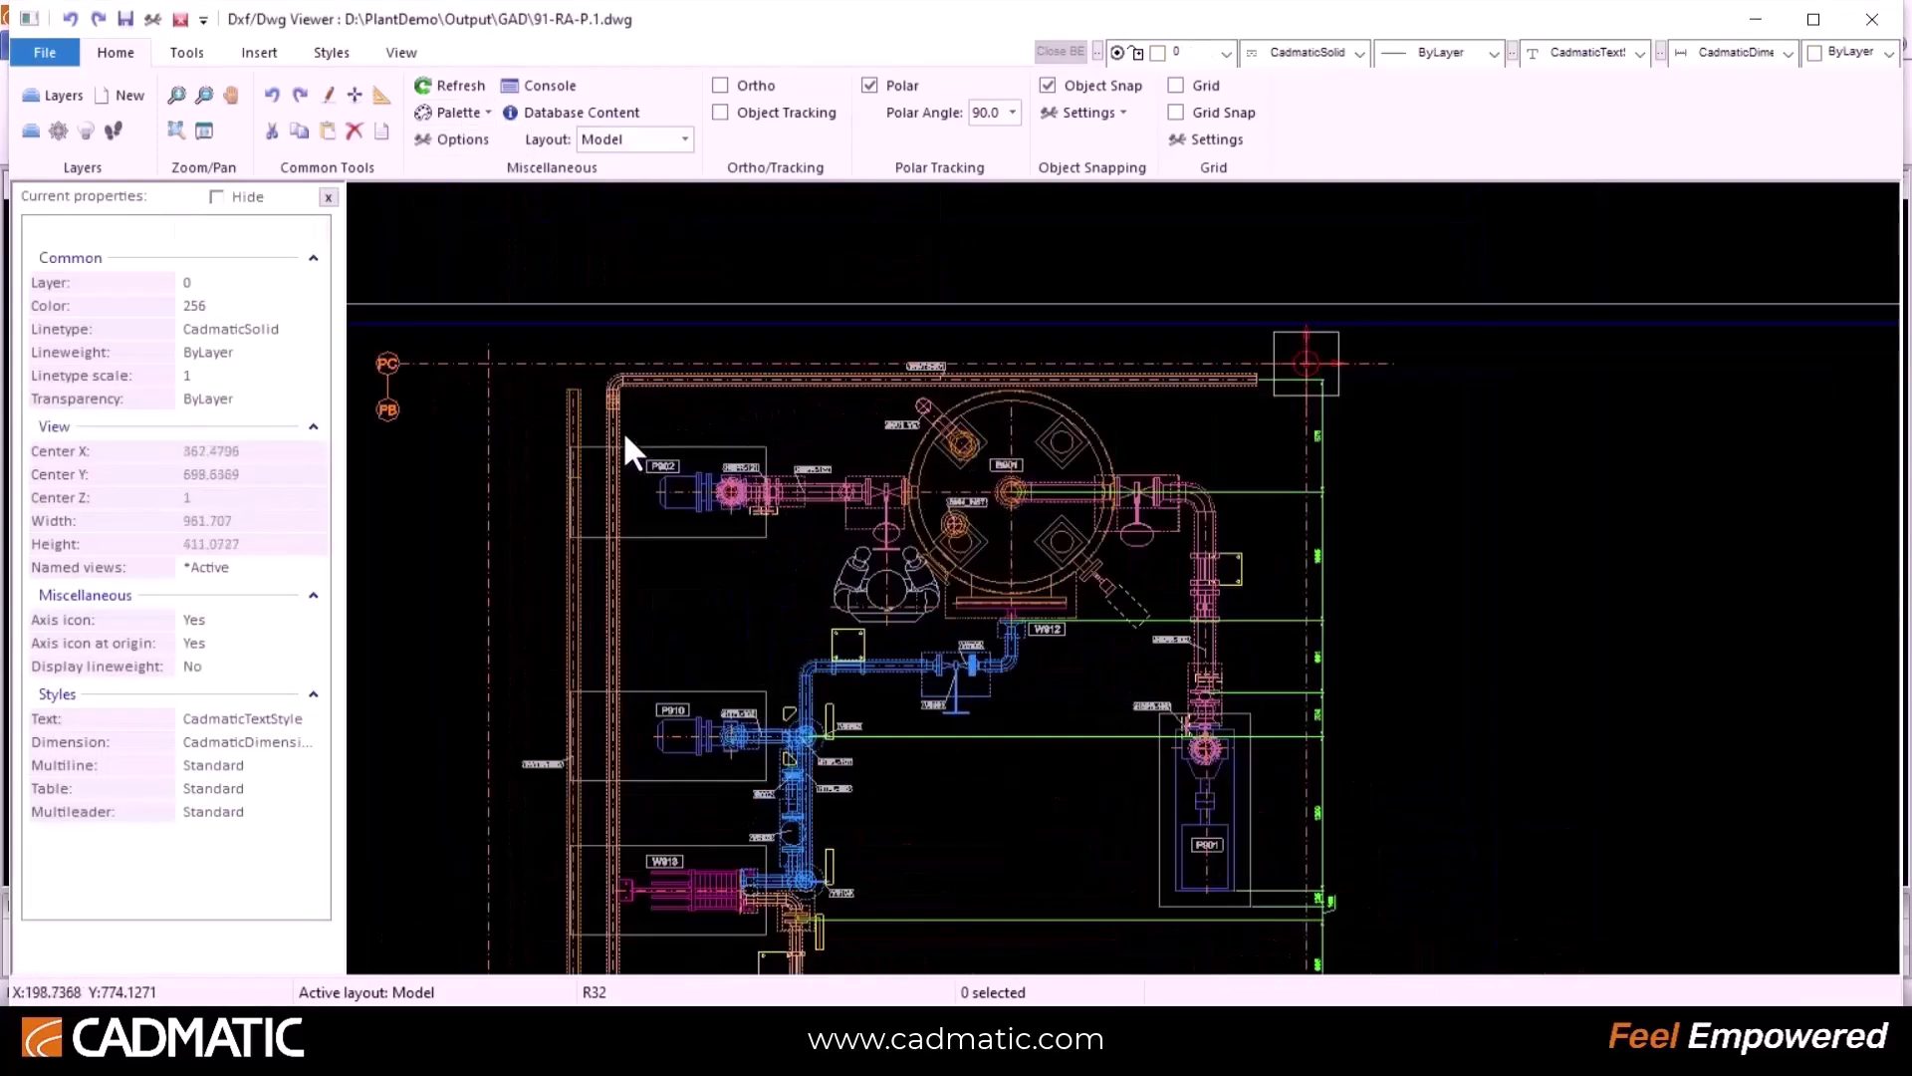
{"action": "scroll", "coordinate": [611, 439], "scroll_direction": "up", "scroll_amount": 2}
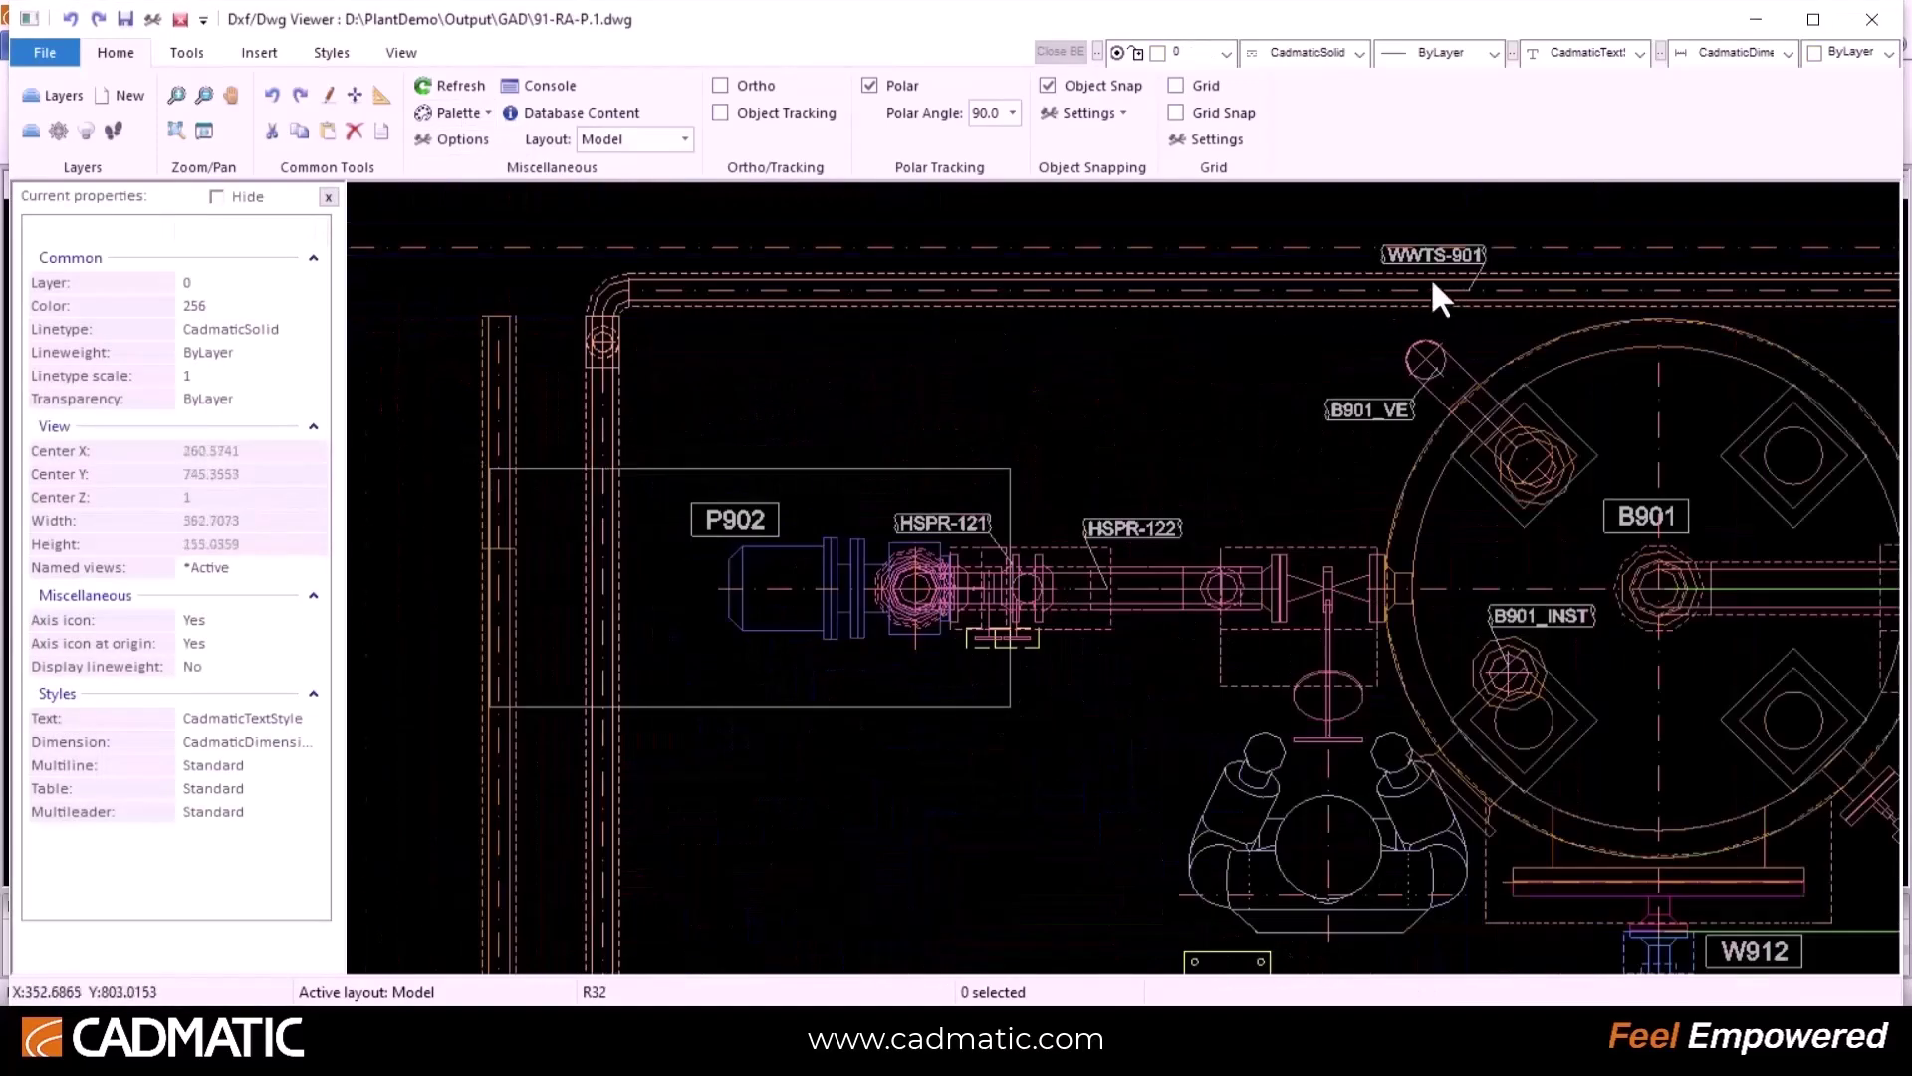
{"action": "scroll", "coordinate": [1174, 483], "scroll_direction": "down", "scroll_amount": 5}
{"action": "scroll", "coordinate": [1505, 820], "scroll_direction": "down", "scroll_amount": 3}
{"action": "middle_click_drag", "start_coordinate": [1568, 769], "coordinate": [1215, 357]}
{"action": "scroll", "coordinate": [1217, 470], "scroll_direction": "up", "scroll_amount": 3}
{"action": "scroll", "coordinate": [1235, 498], "scroll_direction": "up", "scroll_amount": 6}
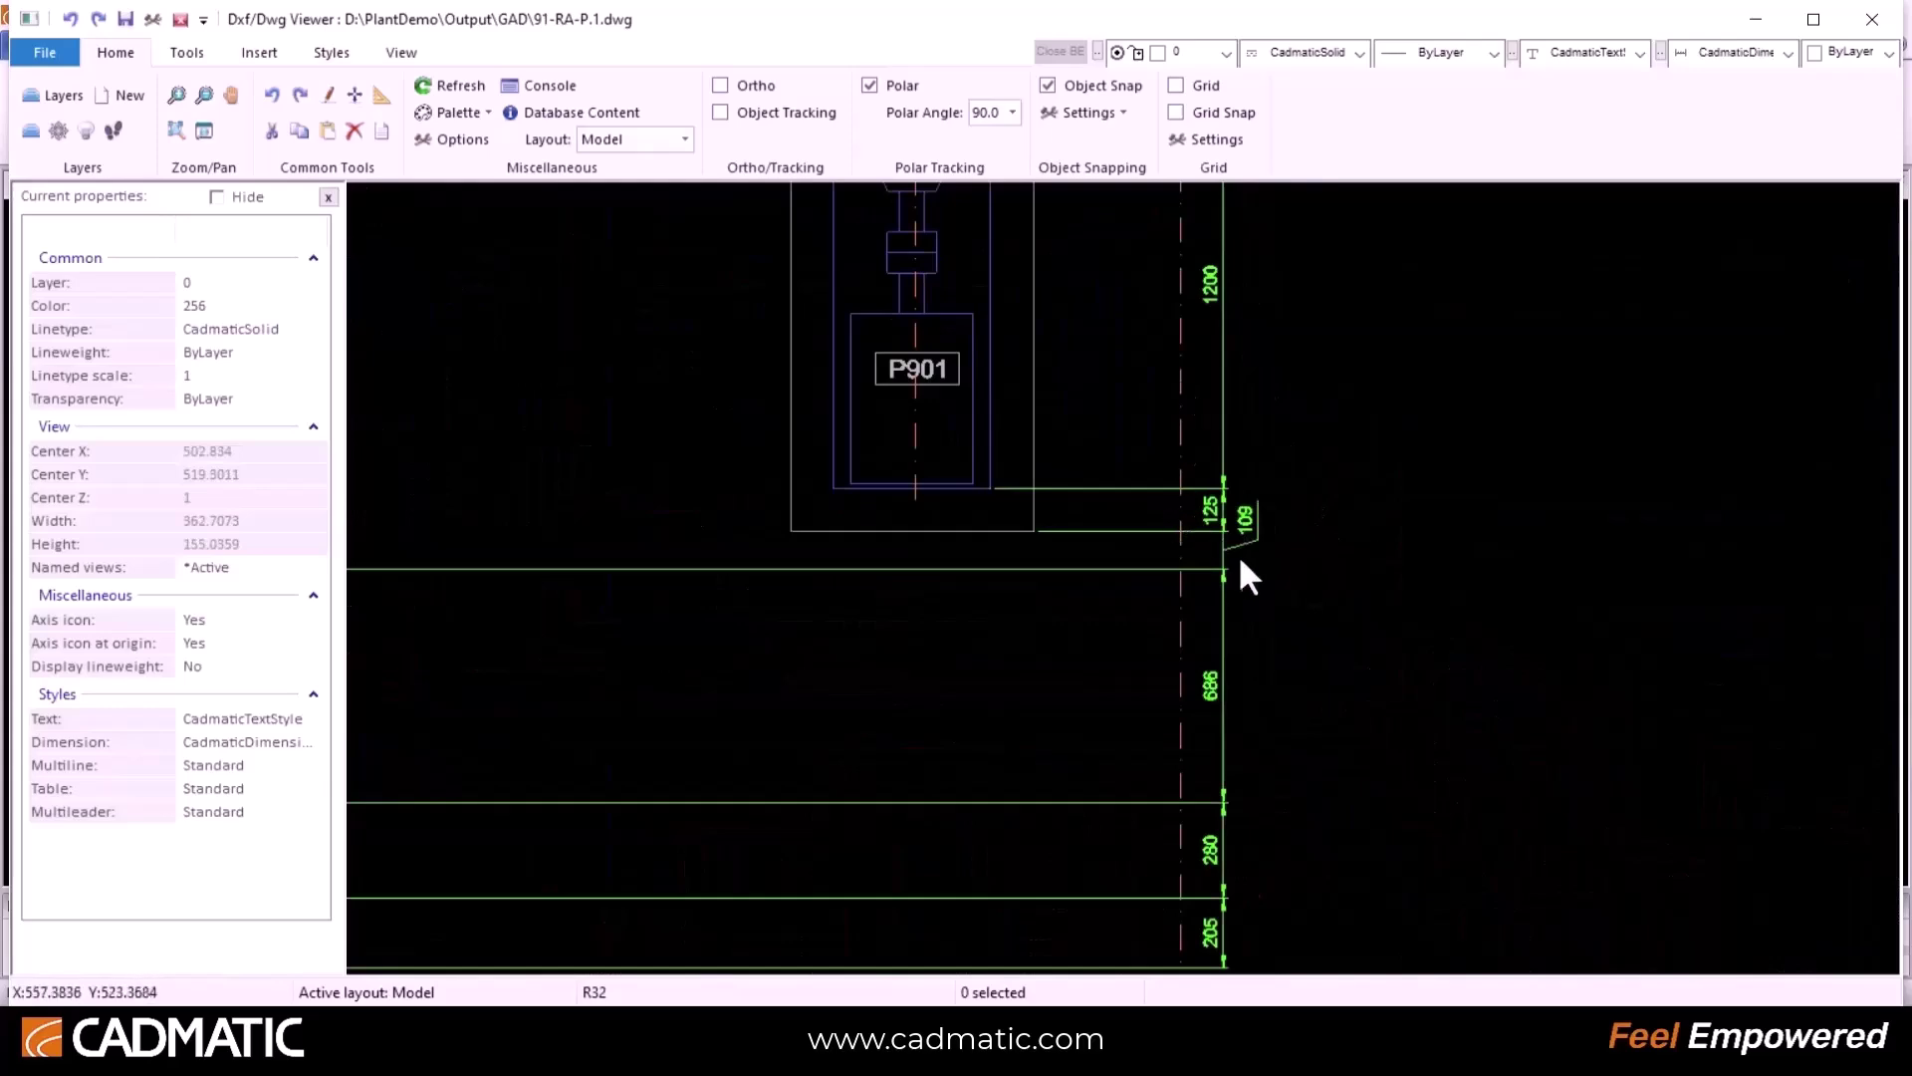
{"action": "scroll", "coordinate": [1269, 661], "scroll_direction": "down", "scroll_amount": 2}
{"action": "scroll", "coordinate": [1252, 922], "scroll_direction": "down", "scroll_amount": 3}
{"action": "scroll", "coordinate": [887, 805], "scroll_direction": "down", "scroll_amount": 2}
{"action": "scroll", "coordinate": [832, 424], "scroll_direction": "up", "scroll_amount": 3}
{"action": "scroll", "coordinate": [894, 689], "scroll_direction": "down", "scroll_amount": 6}
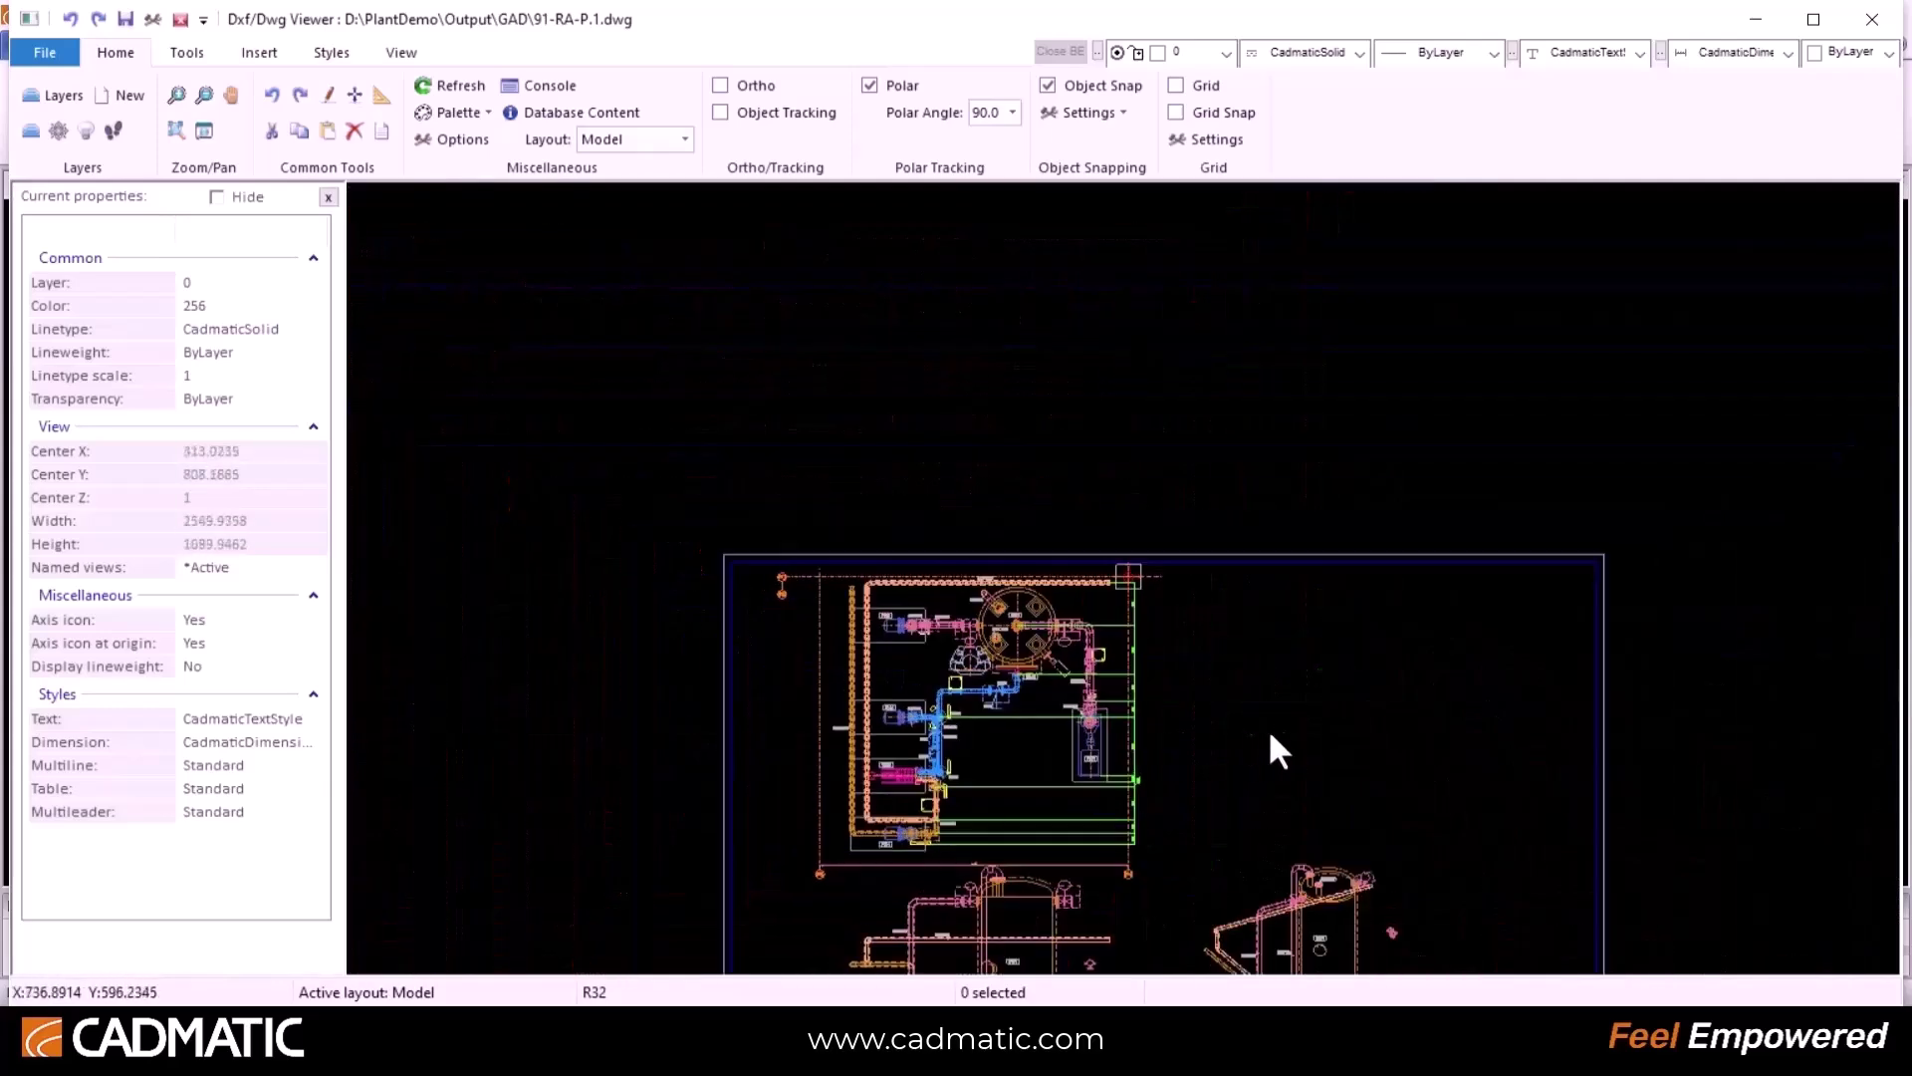
{"action": "mouse_move", "coordinate": [1159, 482]}
{"action": "middle_mouse_down"}
{"action": "mouse_move", "coordinate": [1108, 409]}
{"action": "mouse_move", "coordinate": [1096, 427]}
{"action": "middle_mouse_up"}
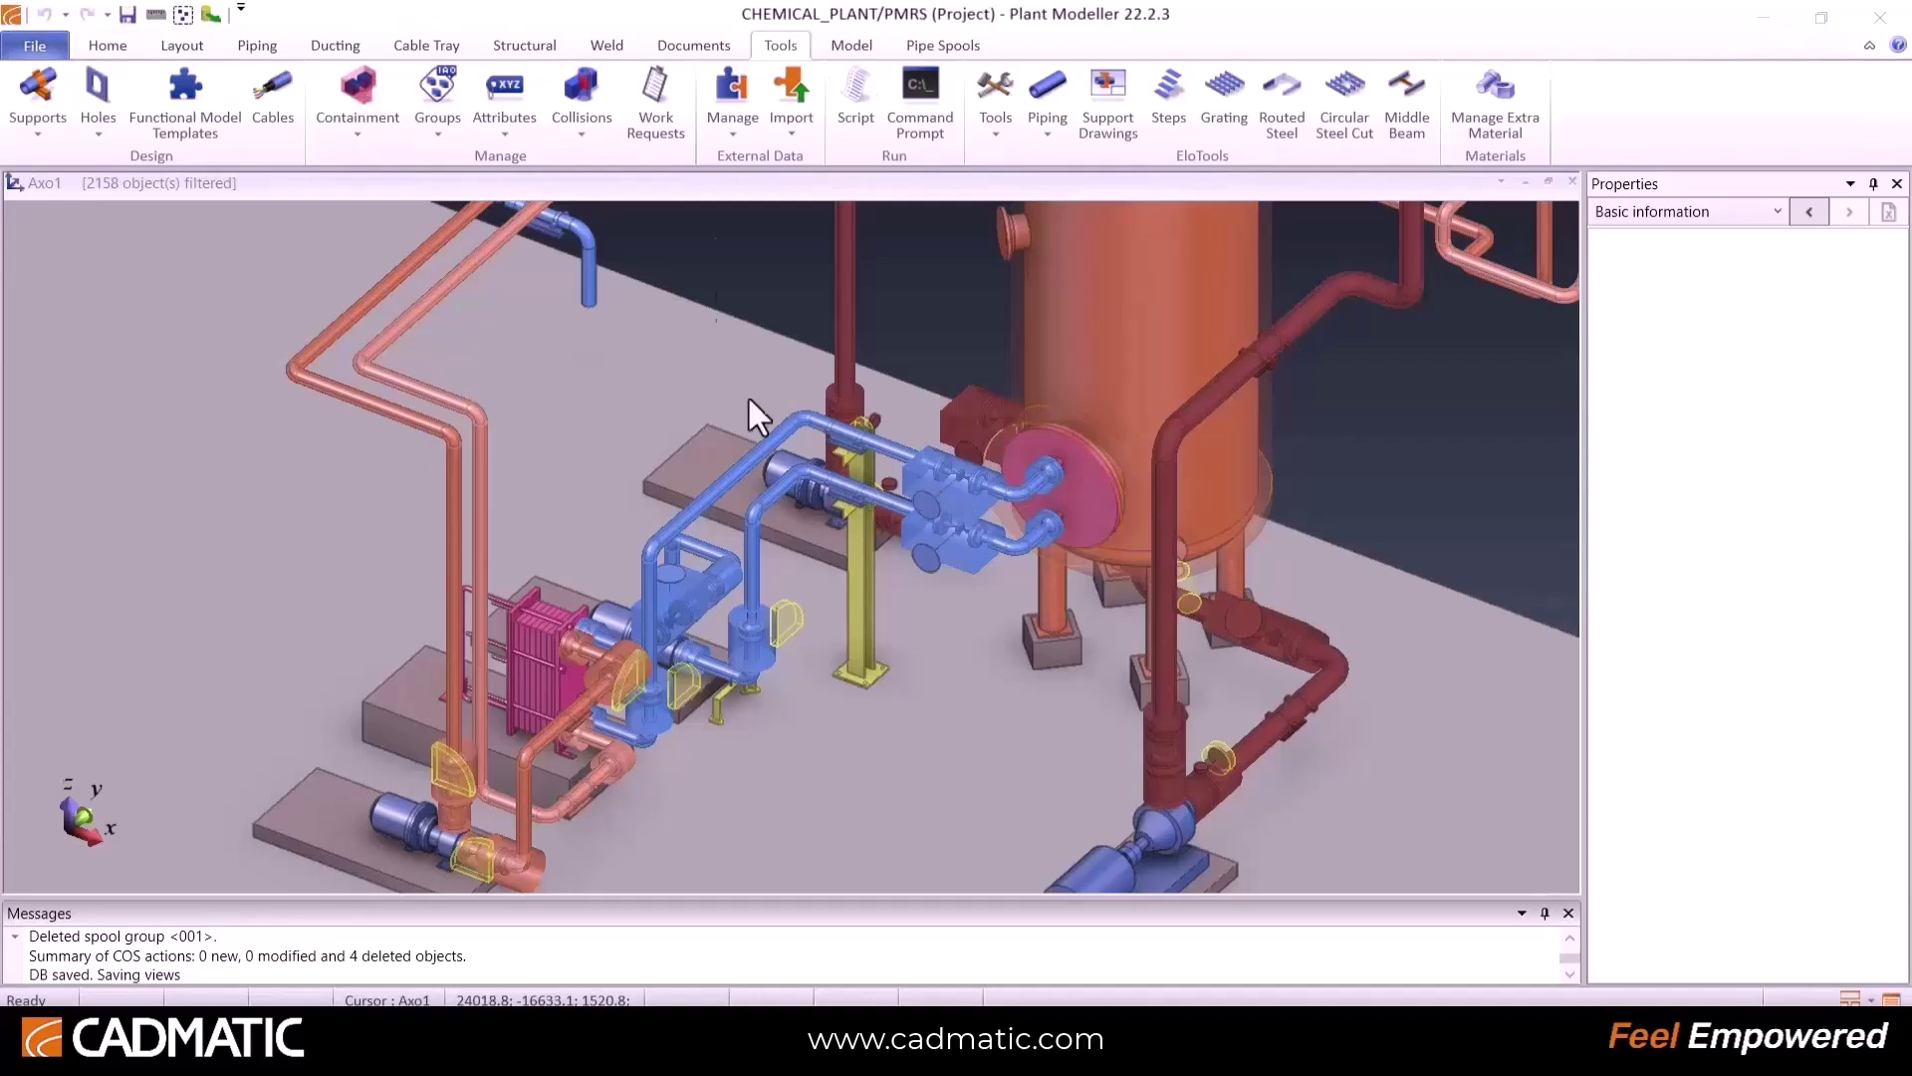
Step: Set up pipeline isometrics for the HTFL system, previewing the HTFL-101 pipeline
{"action": "left_click", "coordinate": [691, 45]}
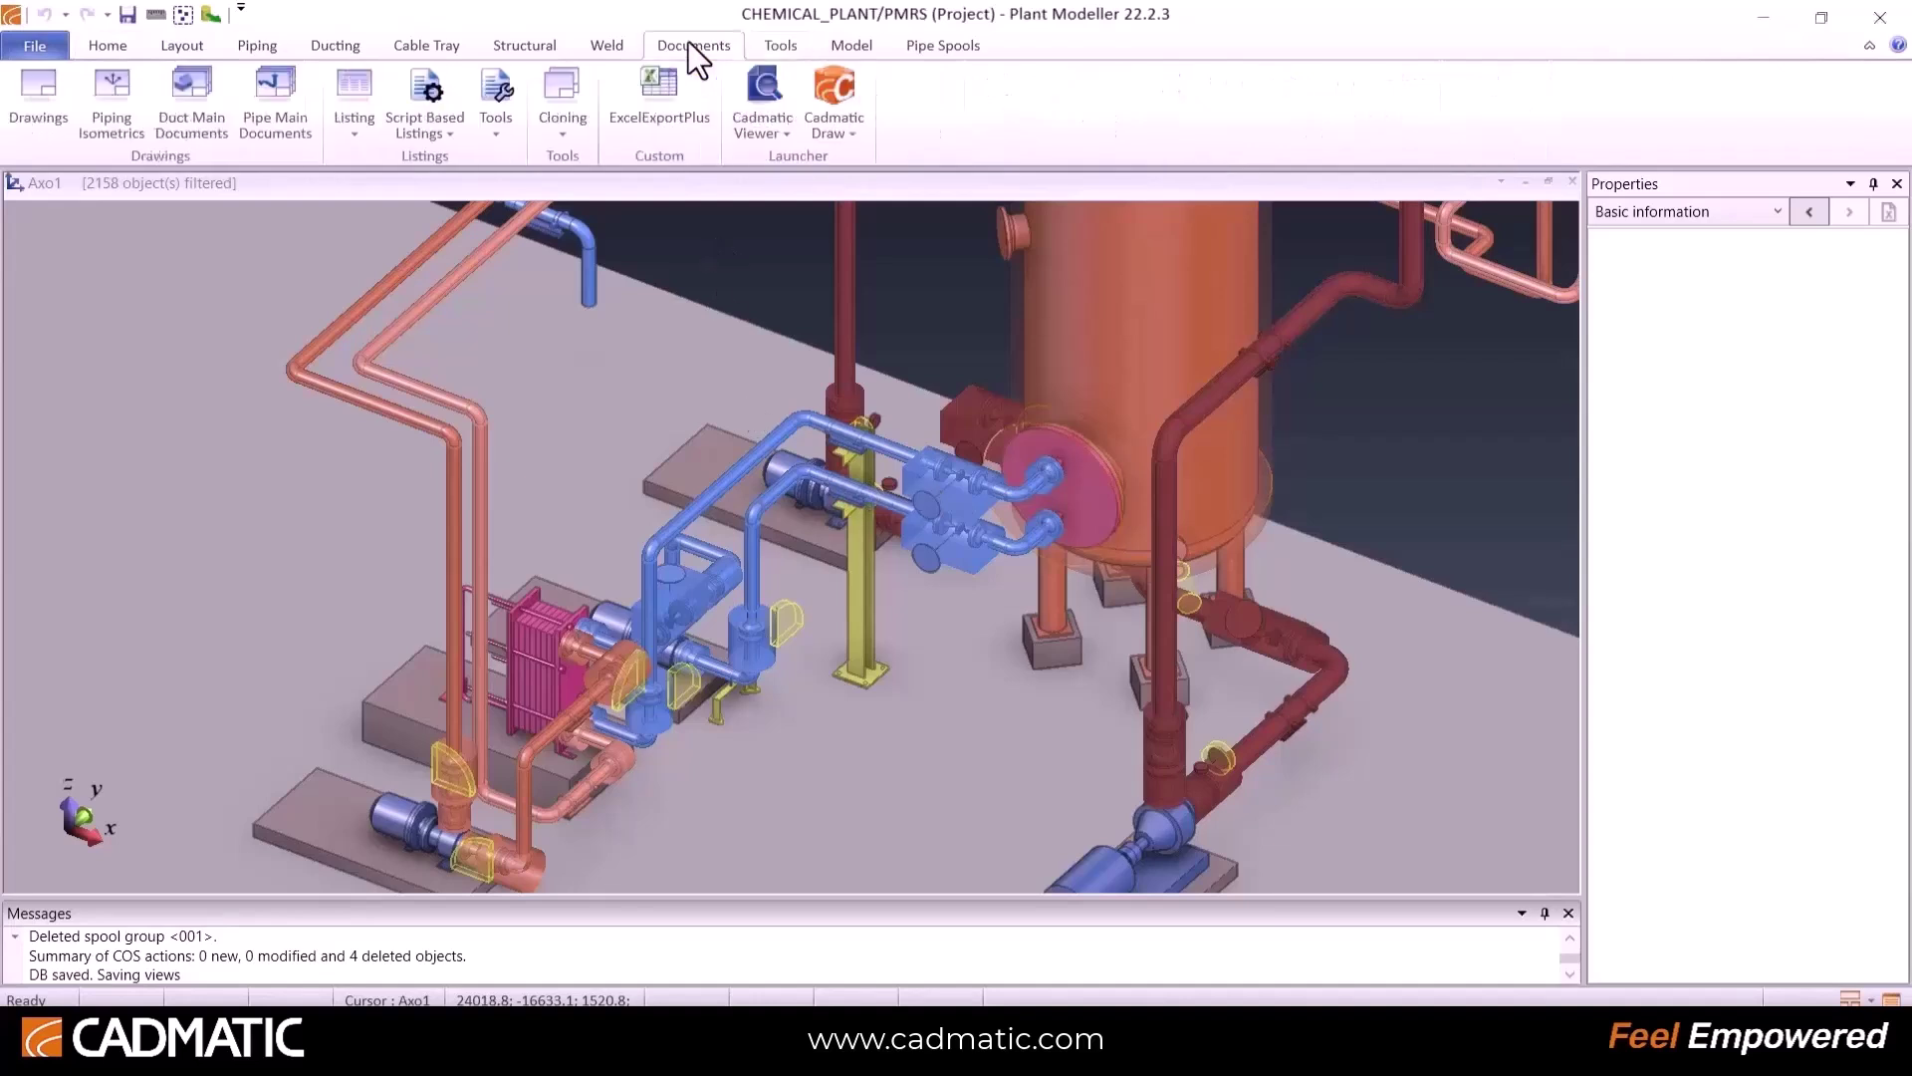
{"action": "left_click", "coordinate": [99, 81]}
{"action": "left_click", "coordinate": [1162, 287]}
{"action": "left_click", "coordinate": [1162, 322]}
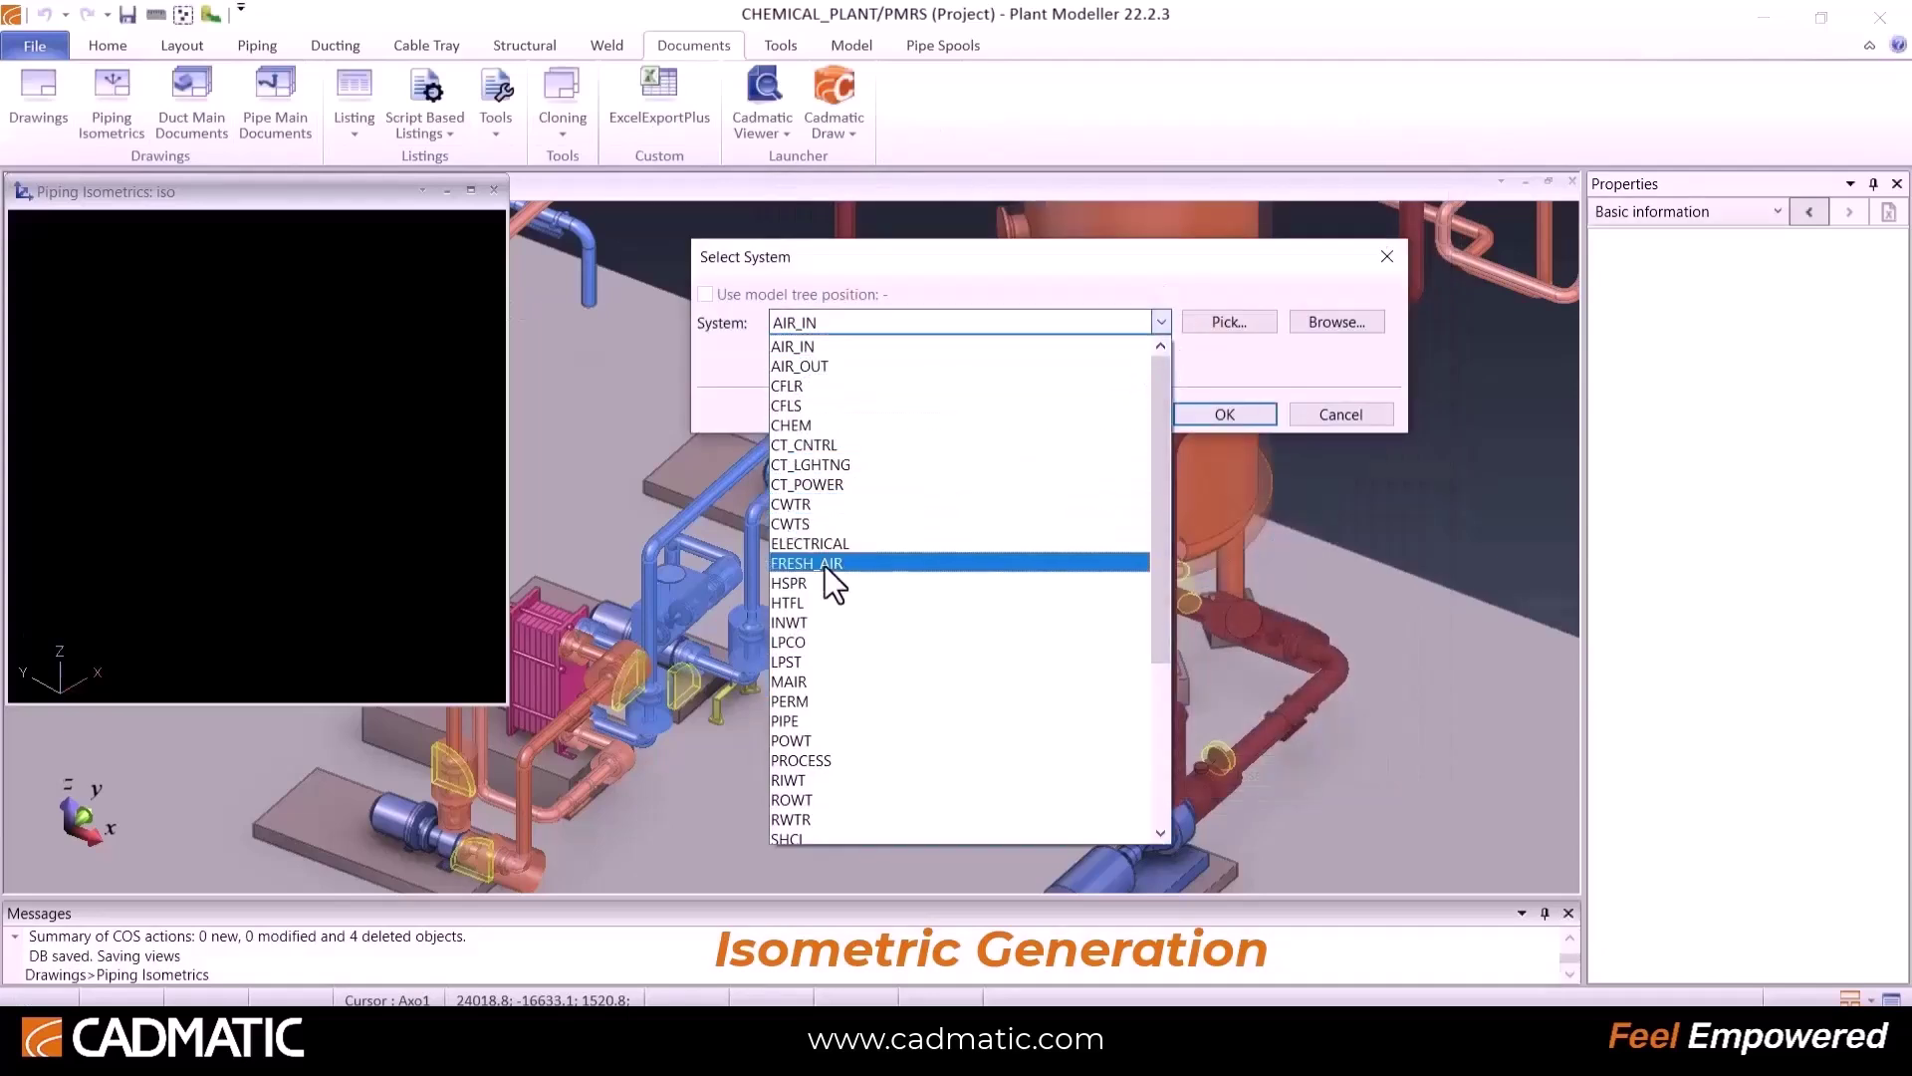
{"action": "left_click", "coordinate": [821, 464]}
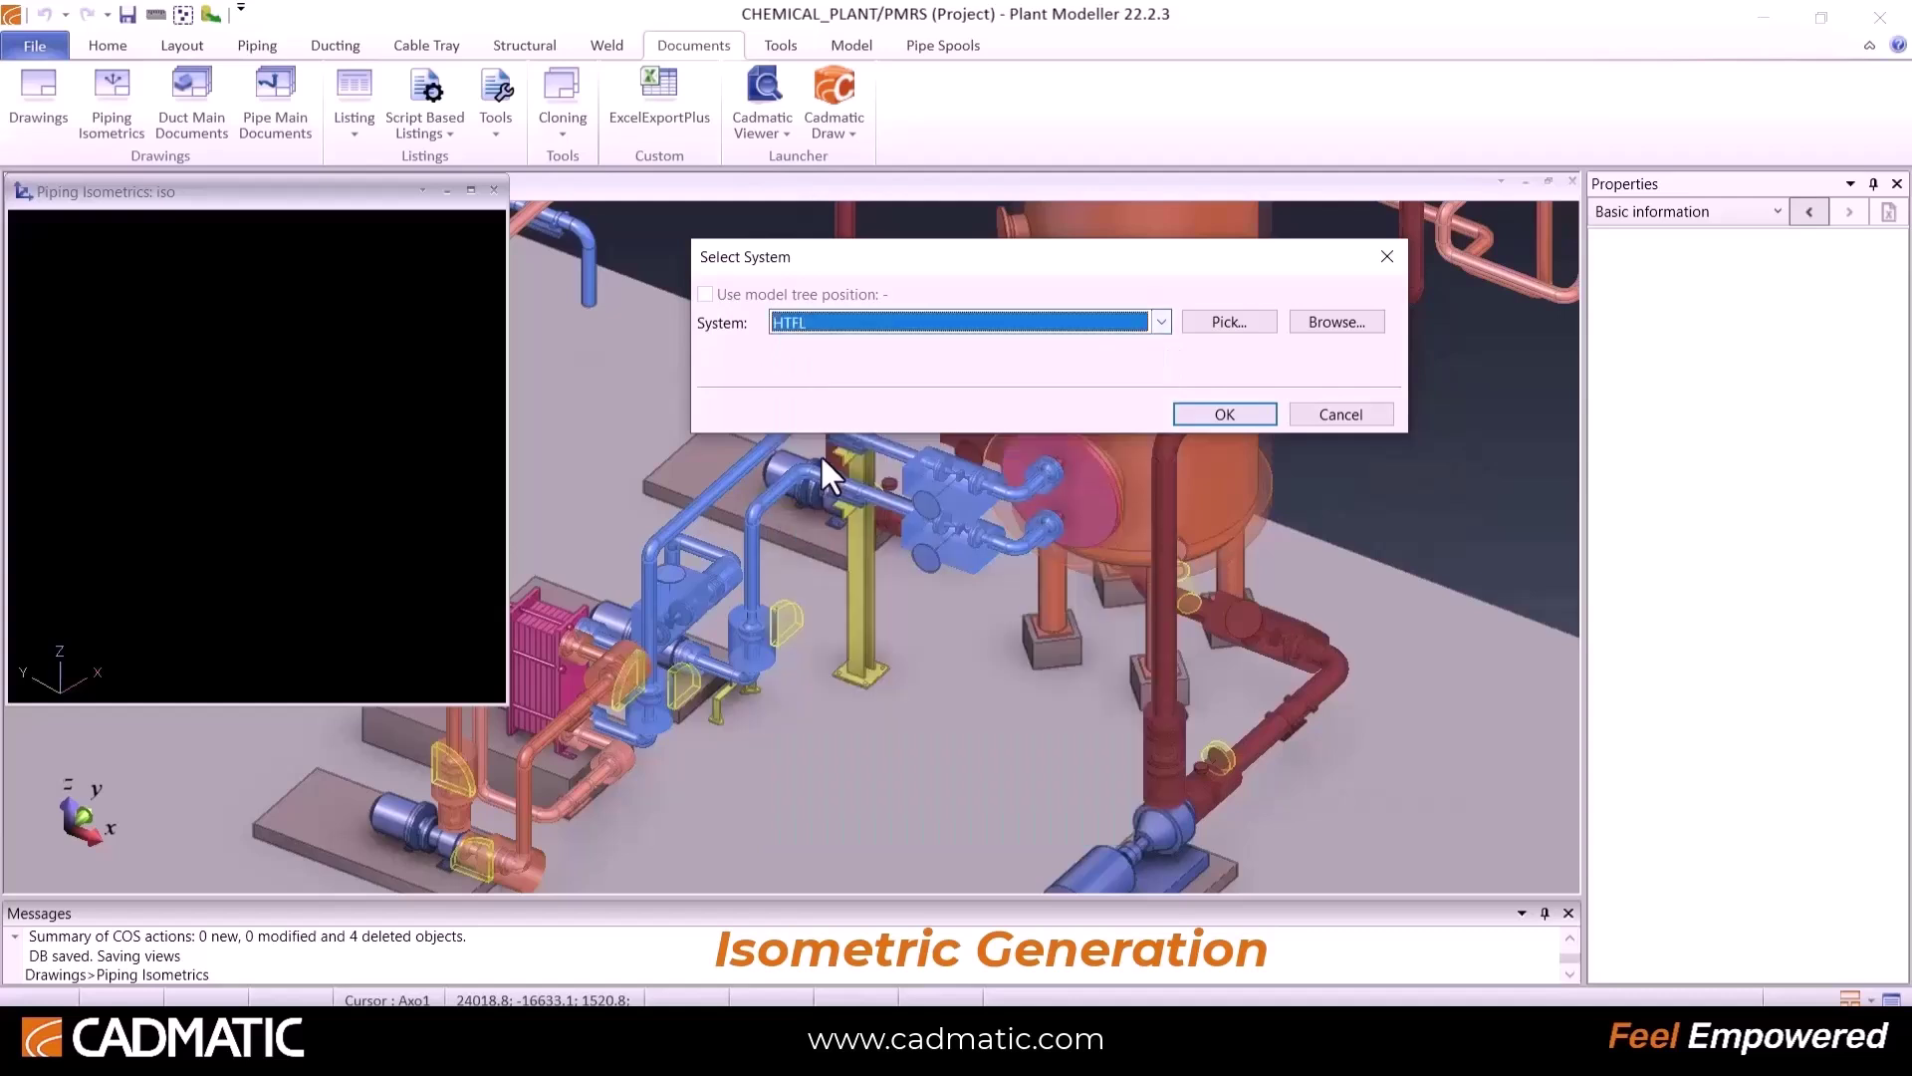
{"action": "left_click", "coordinate": [1233, 412]}
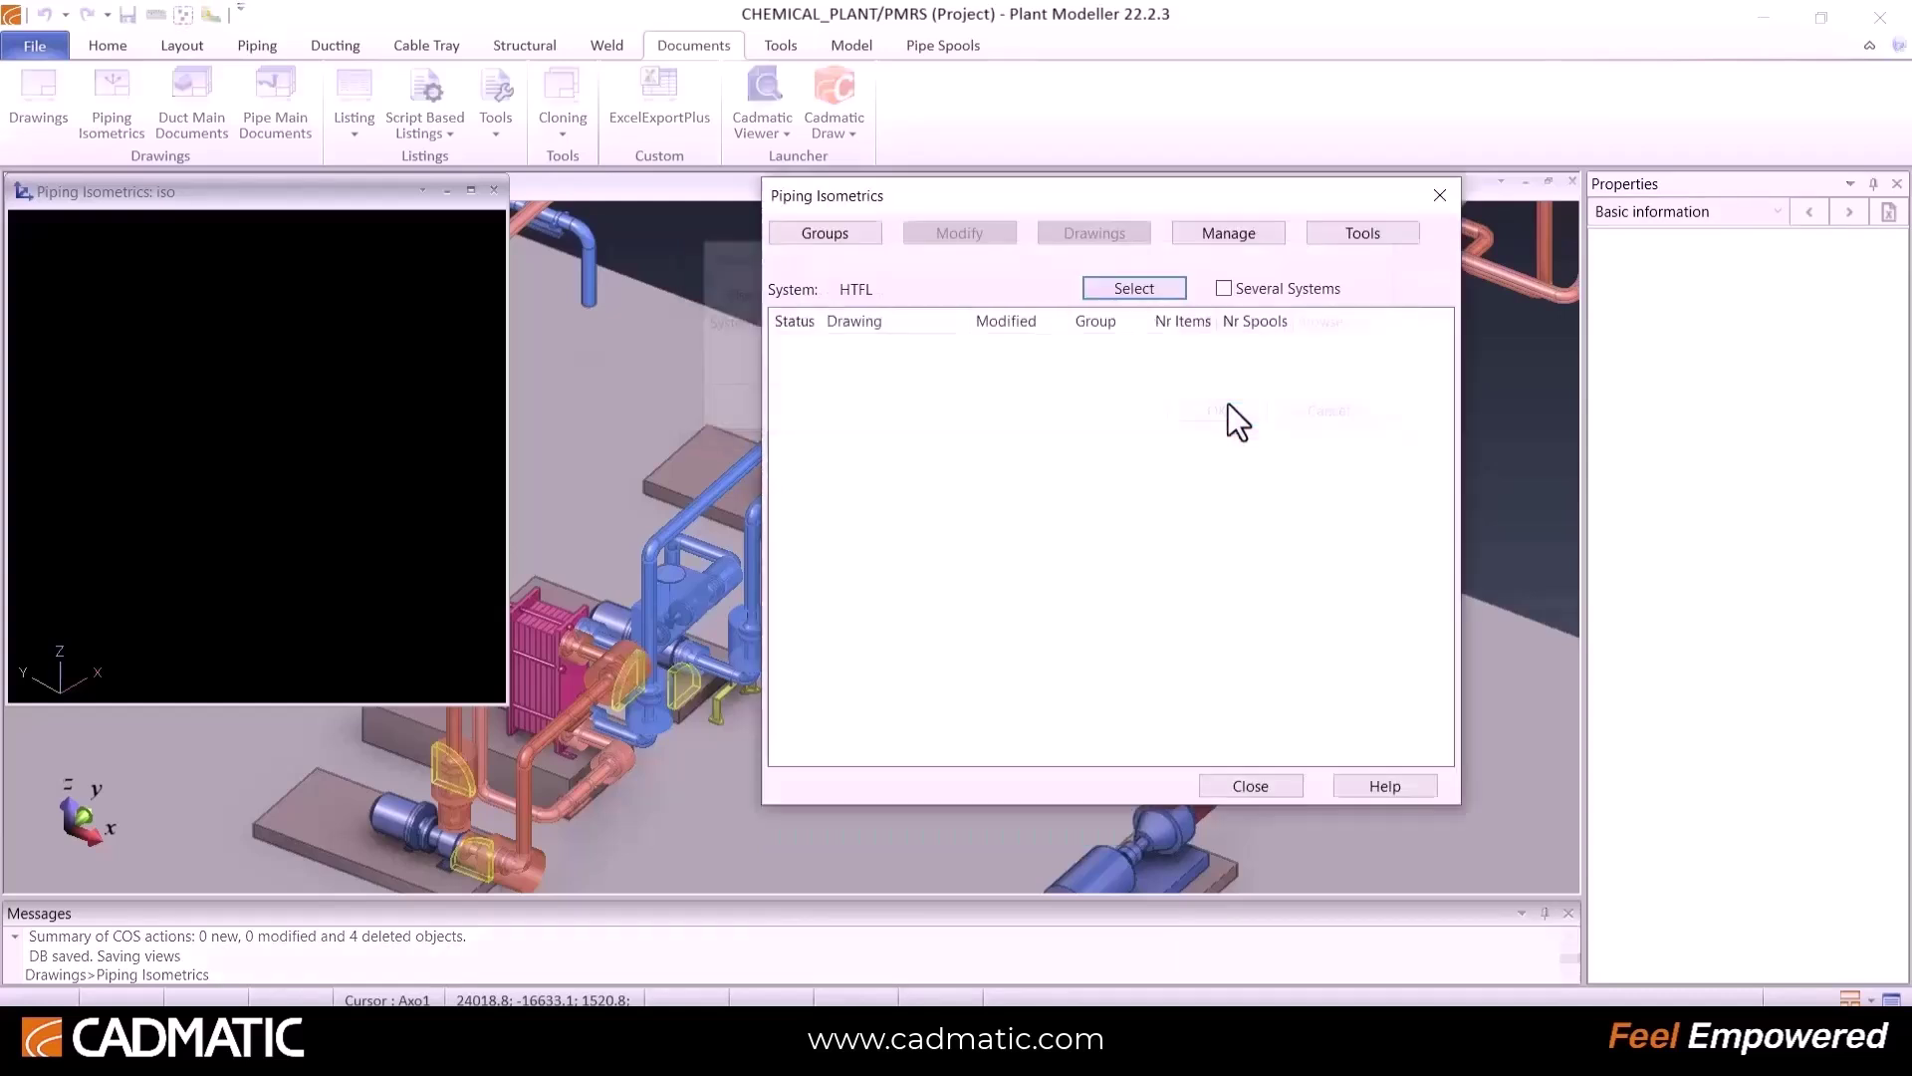
{"action": "left_click", "coordinate": [839, 230]}
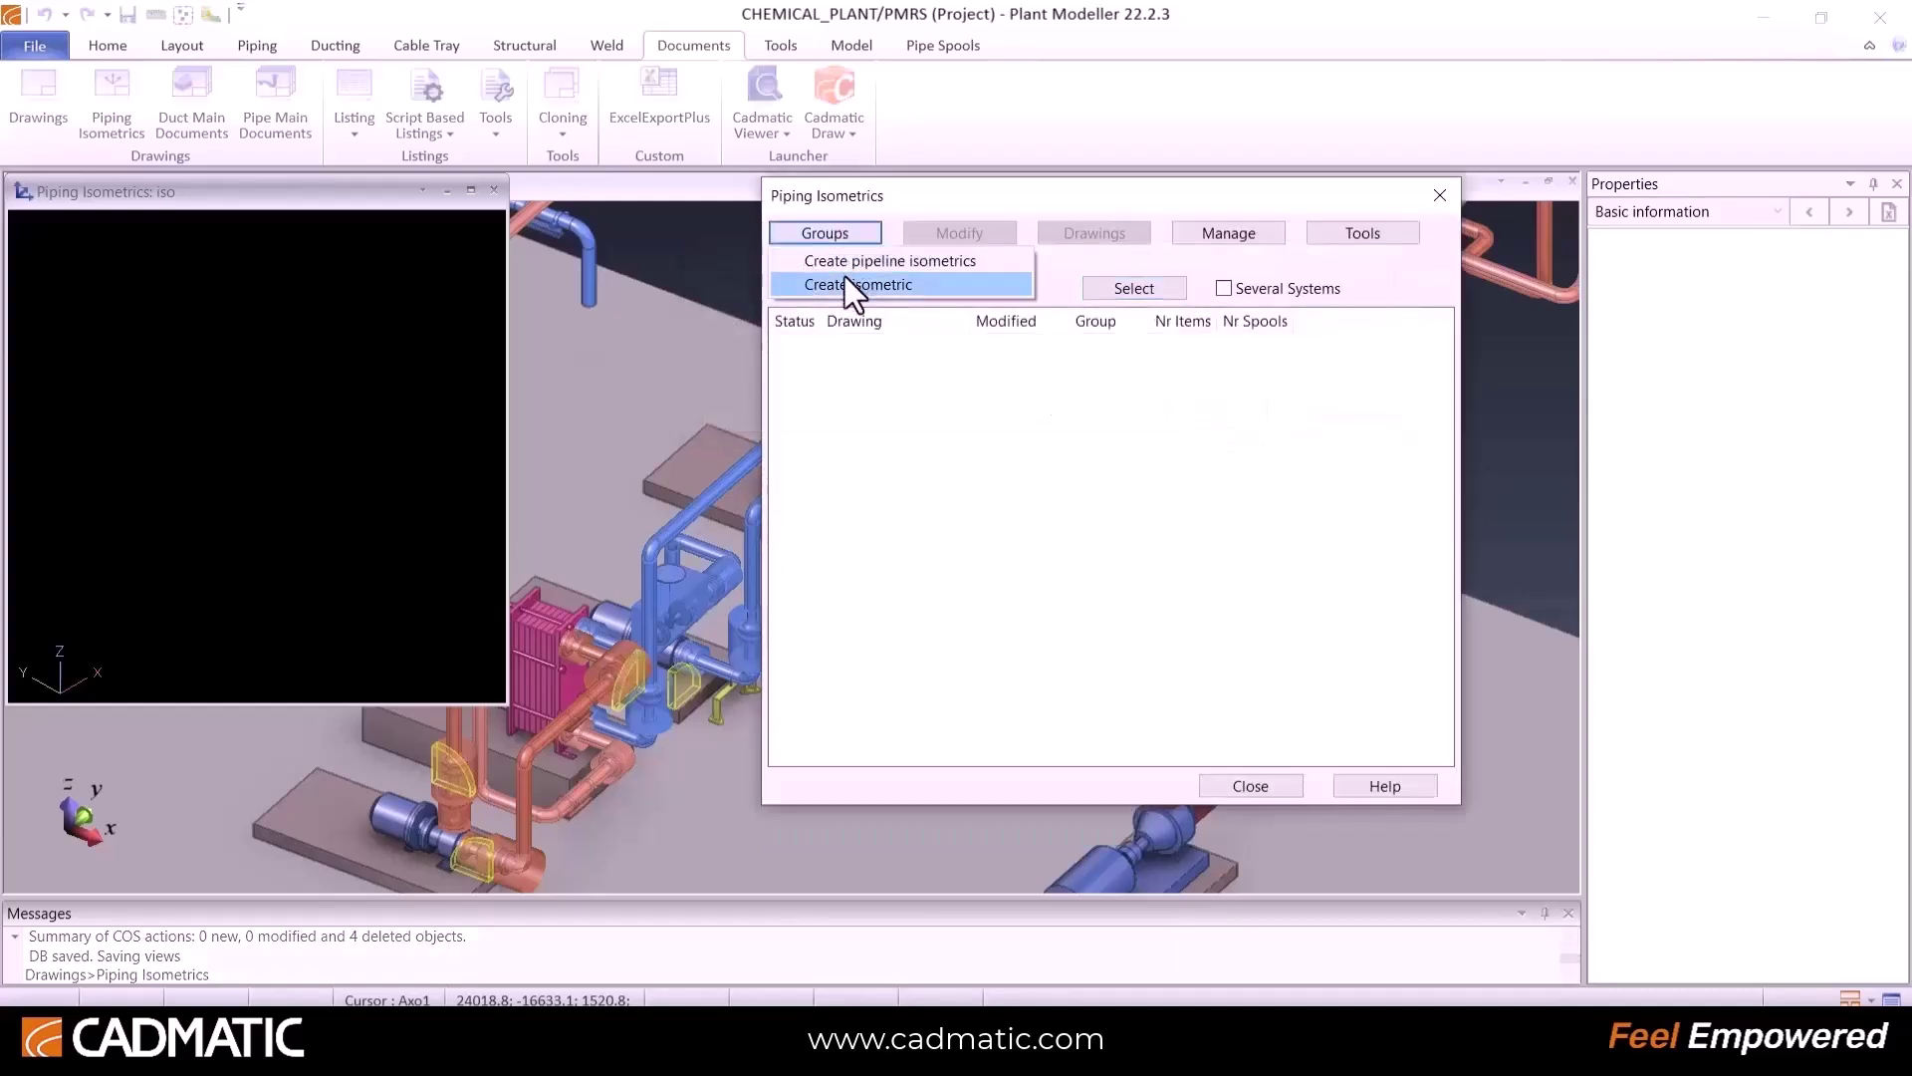
{"action": "left_click", "coordinate": [846, 260]}
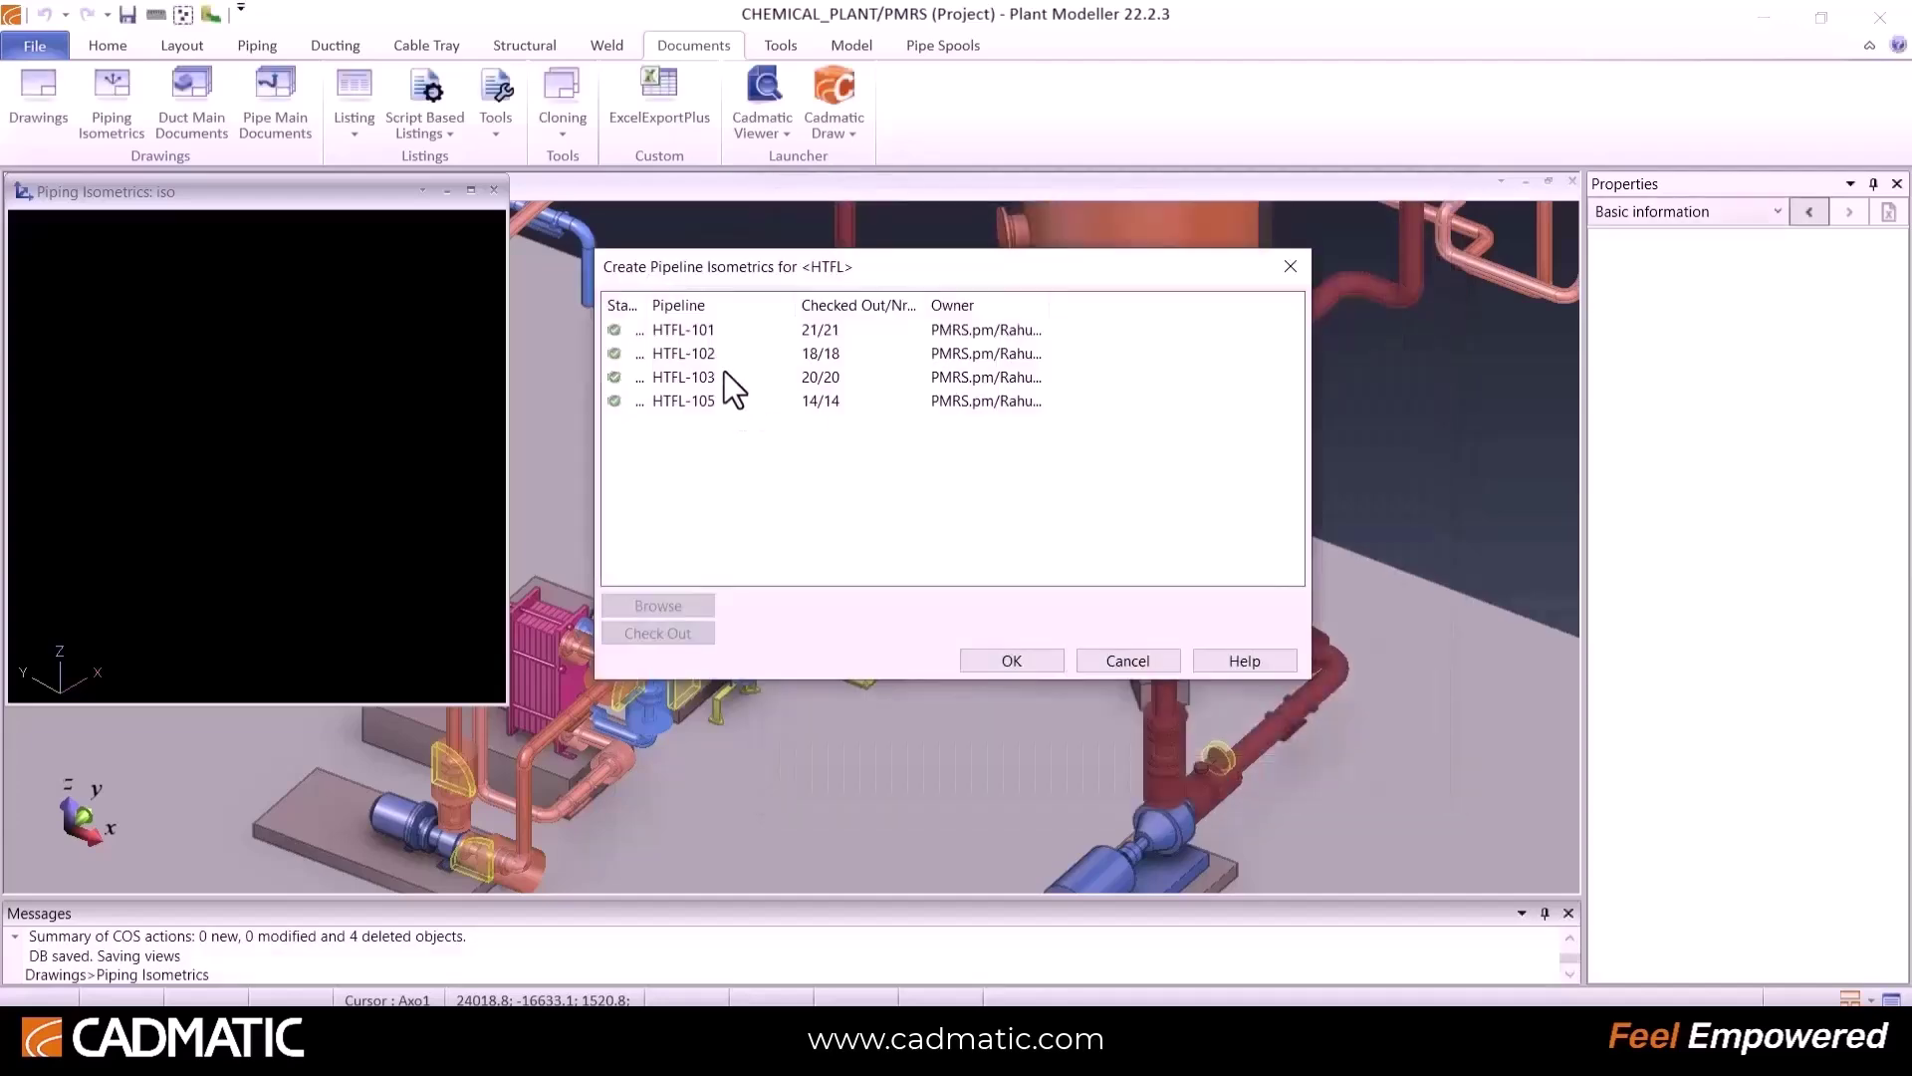
{"action": "left_click", "coordinate": [697, 329]}
{"action": "left_click", "coordinate": [1016, 662]}
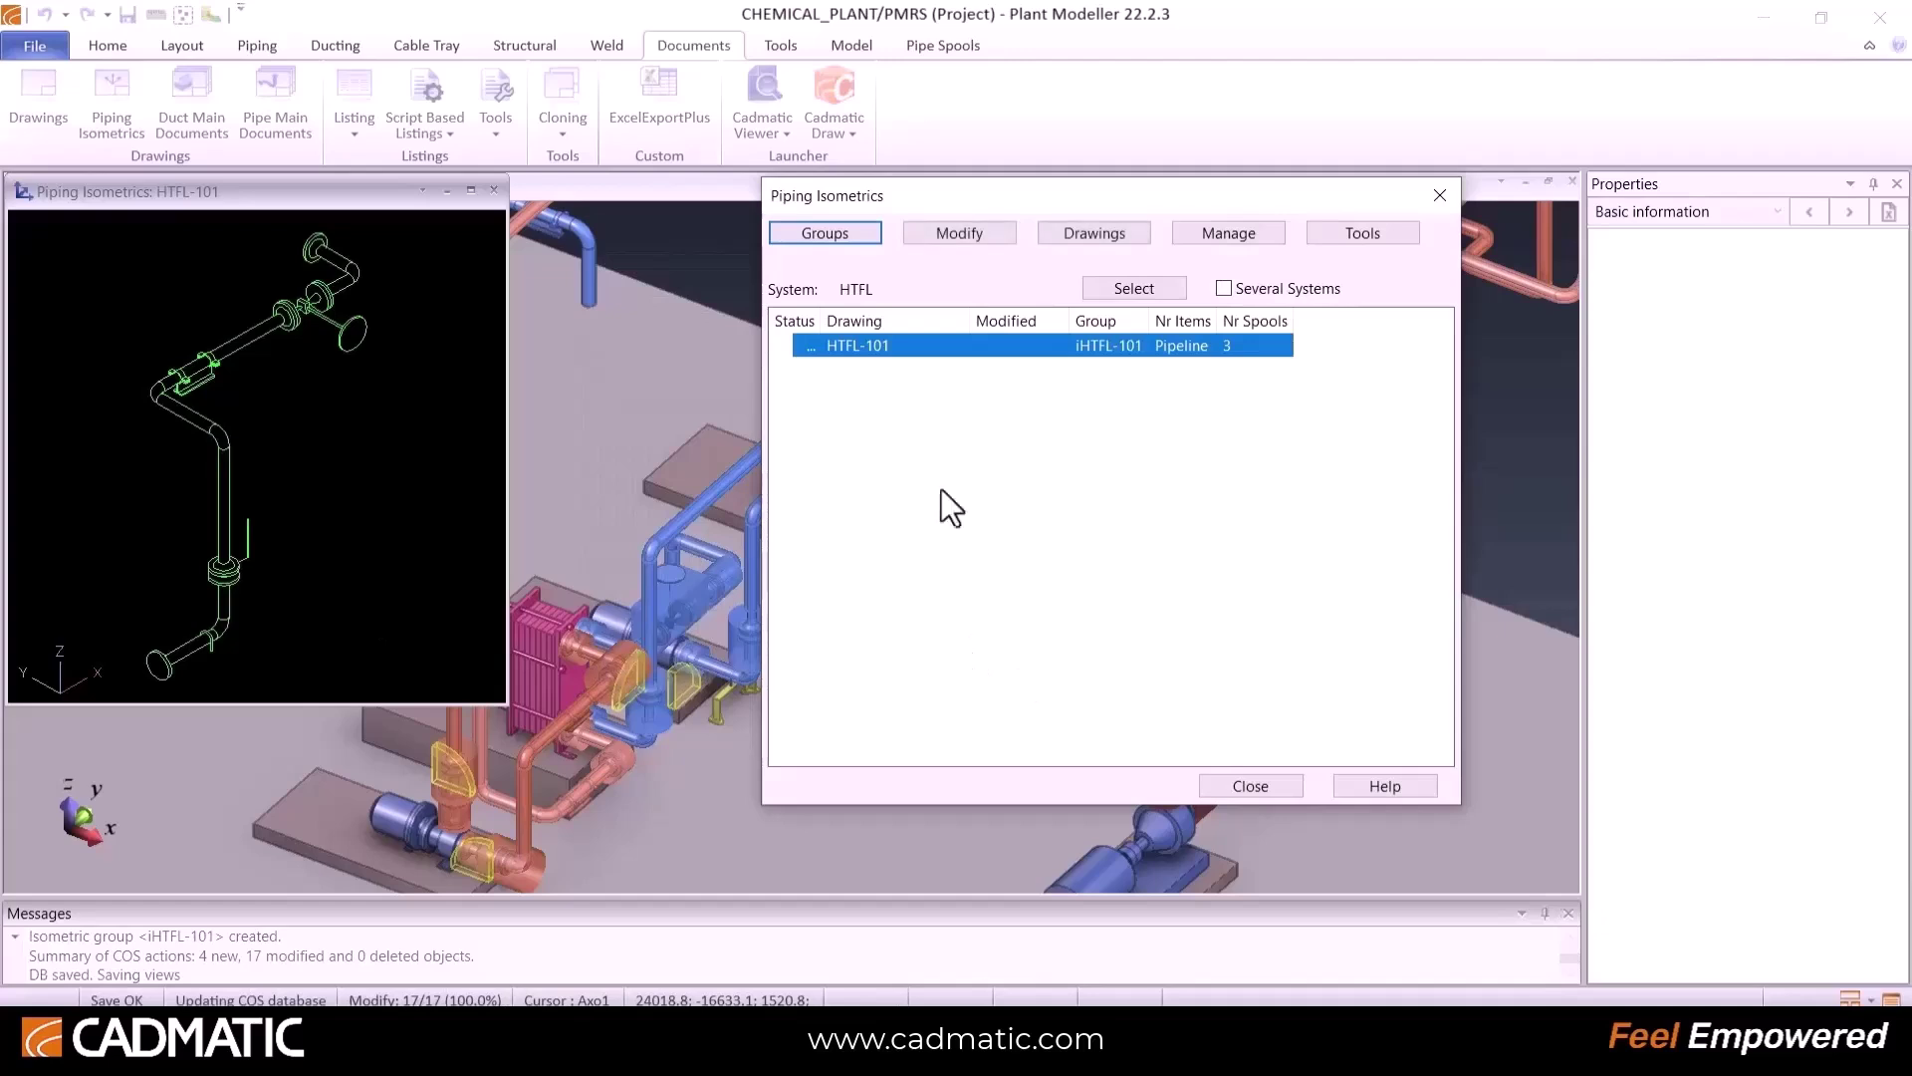
Step: Generate isometric and spool drawings for the HTFL-101 pipeline
{"action": "left_click", "coordinate": [1118, 235]}
{"action": "left_click", "coordinate": [1142, 258]}
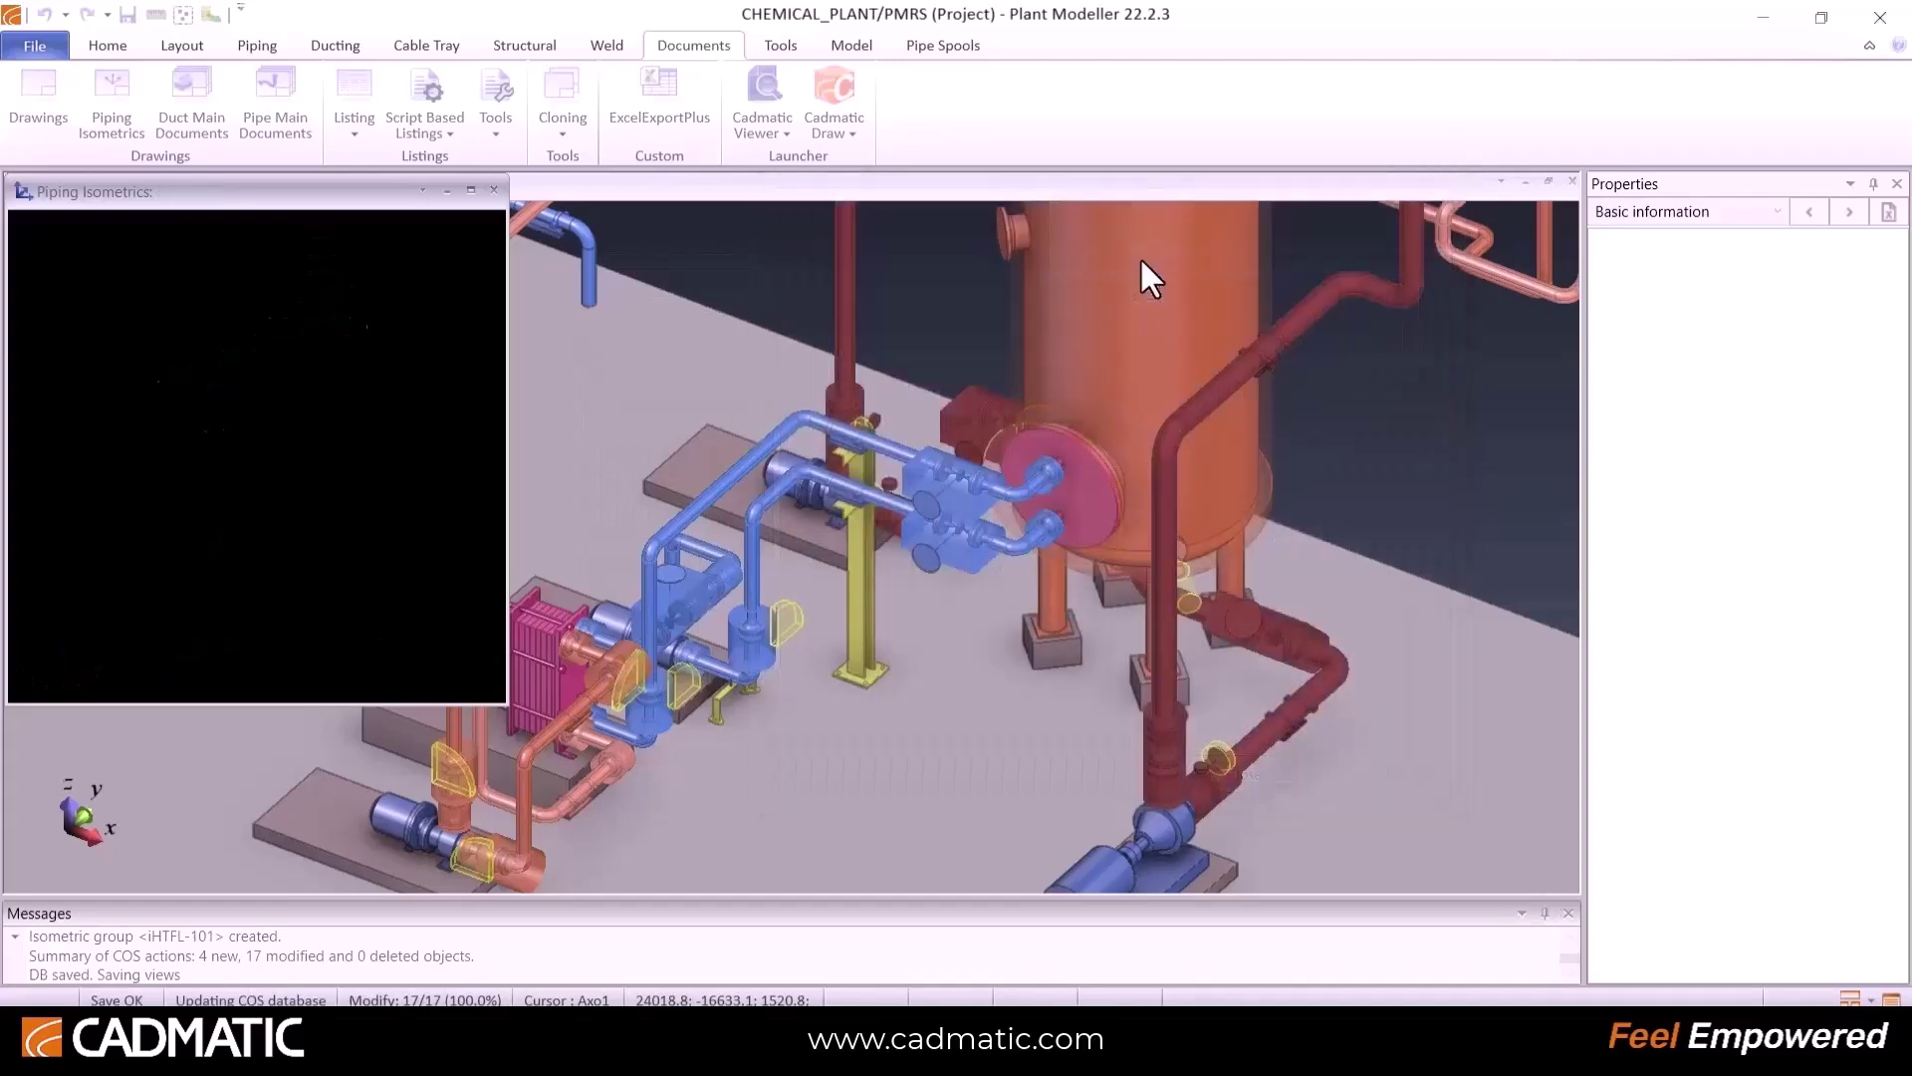
{"action": "left_click", "coordinate": [660, 518]}
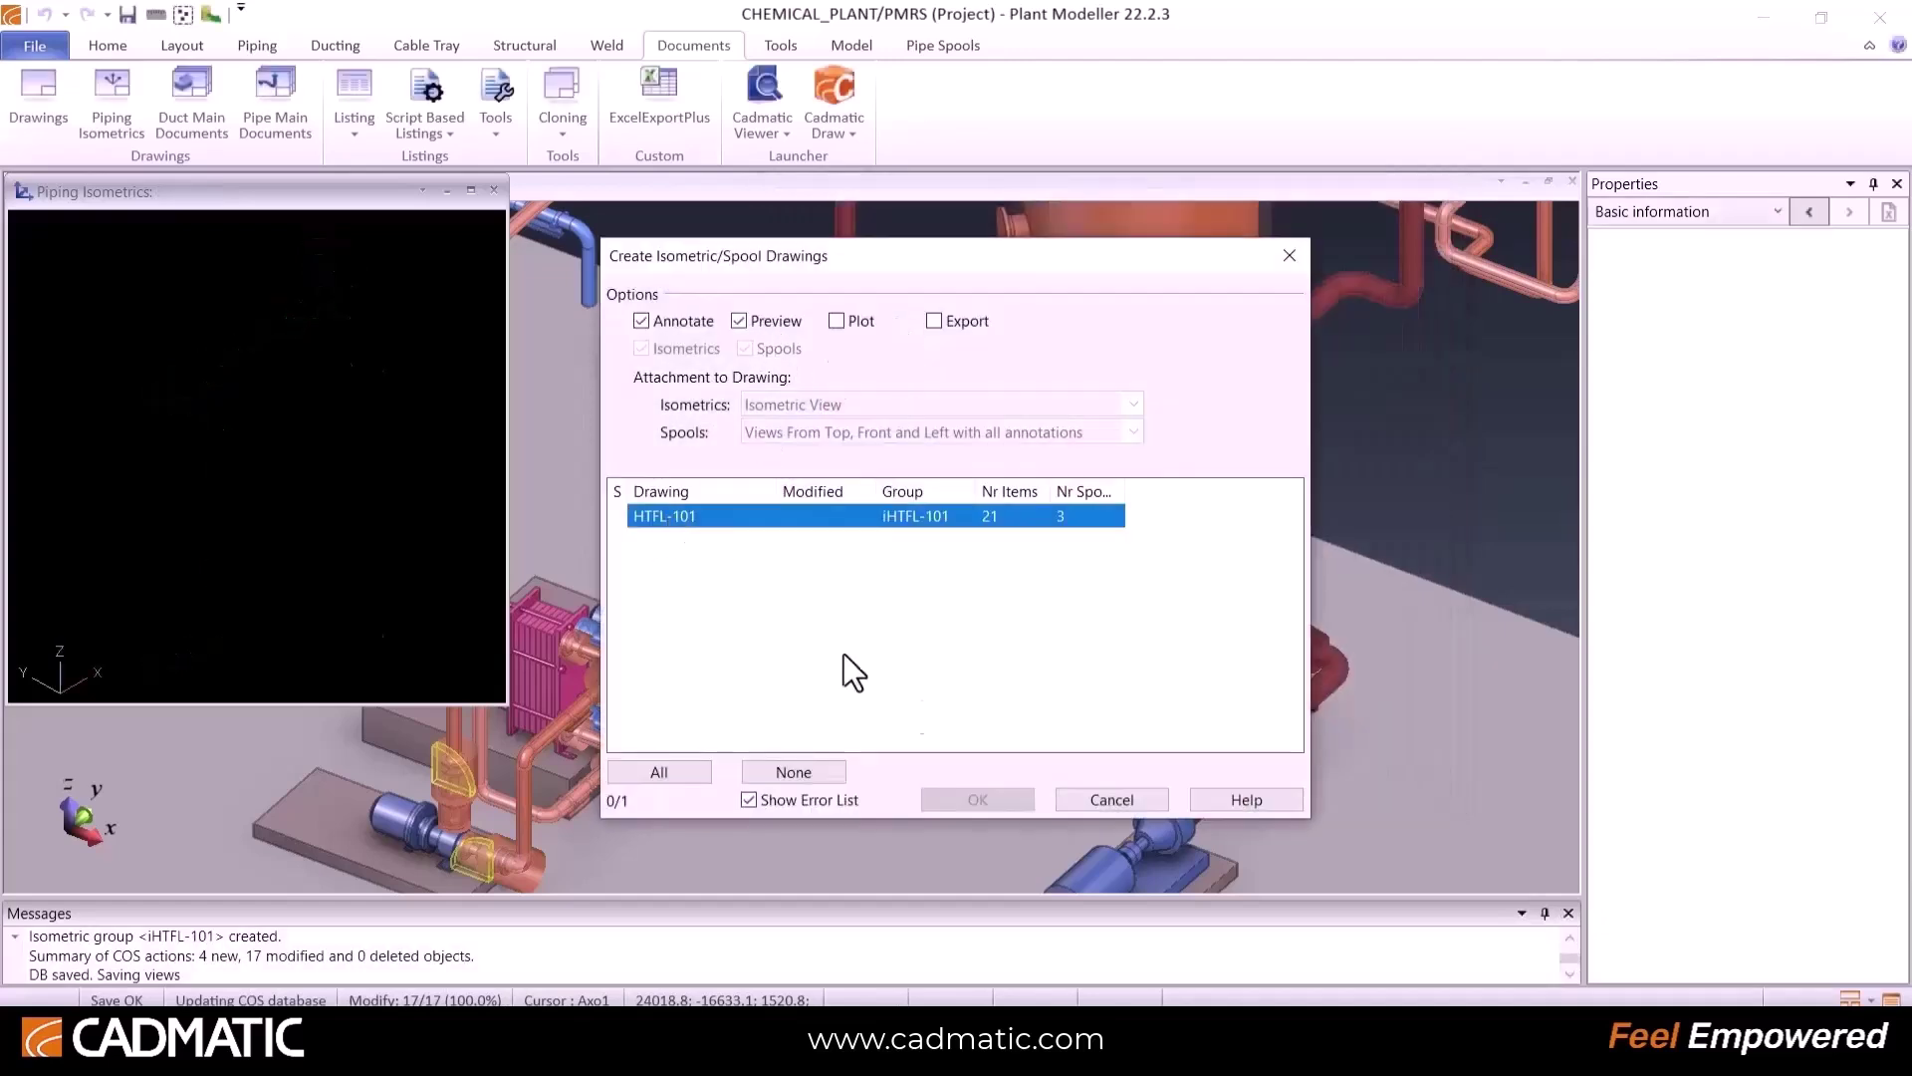
{"action": "left_click", "coordinate": [974, 799]}
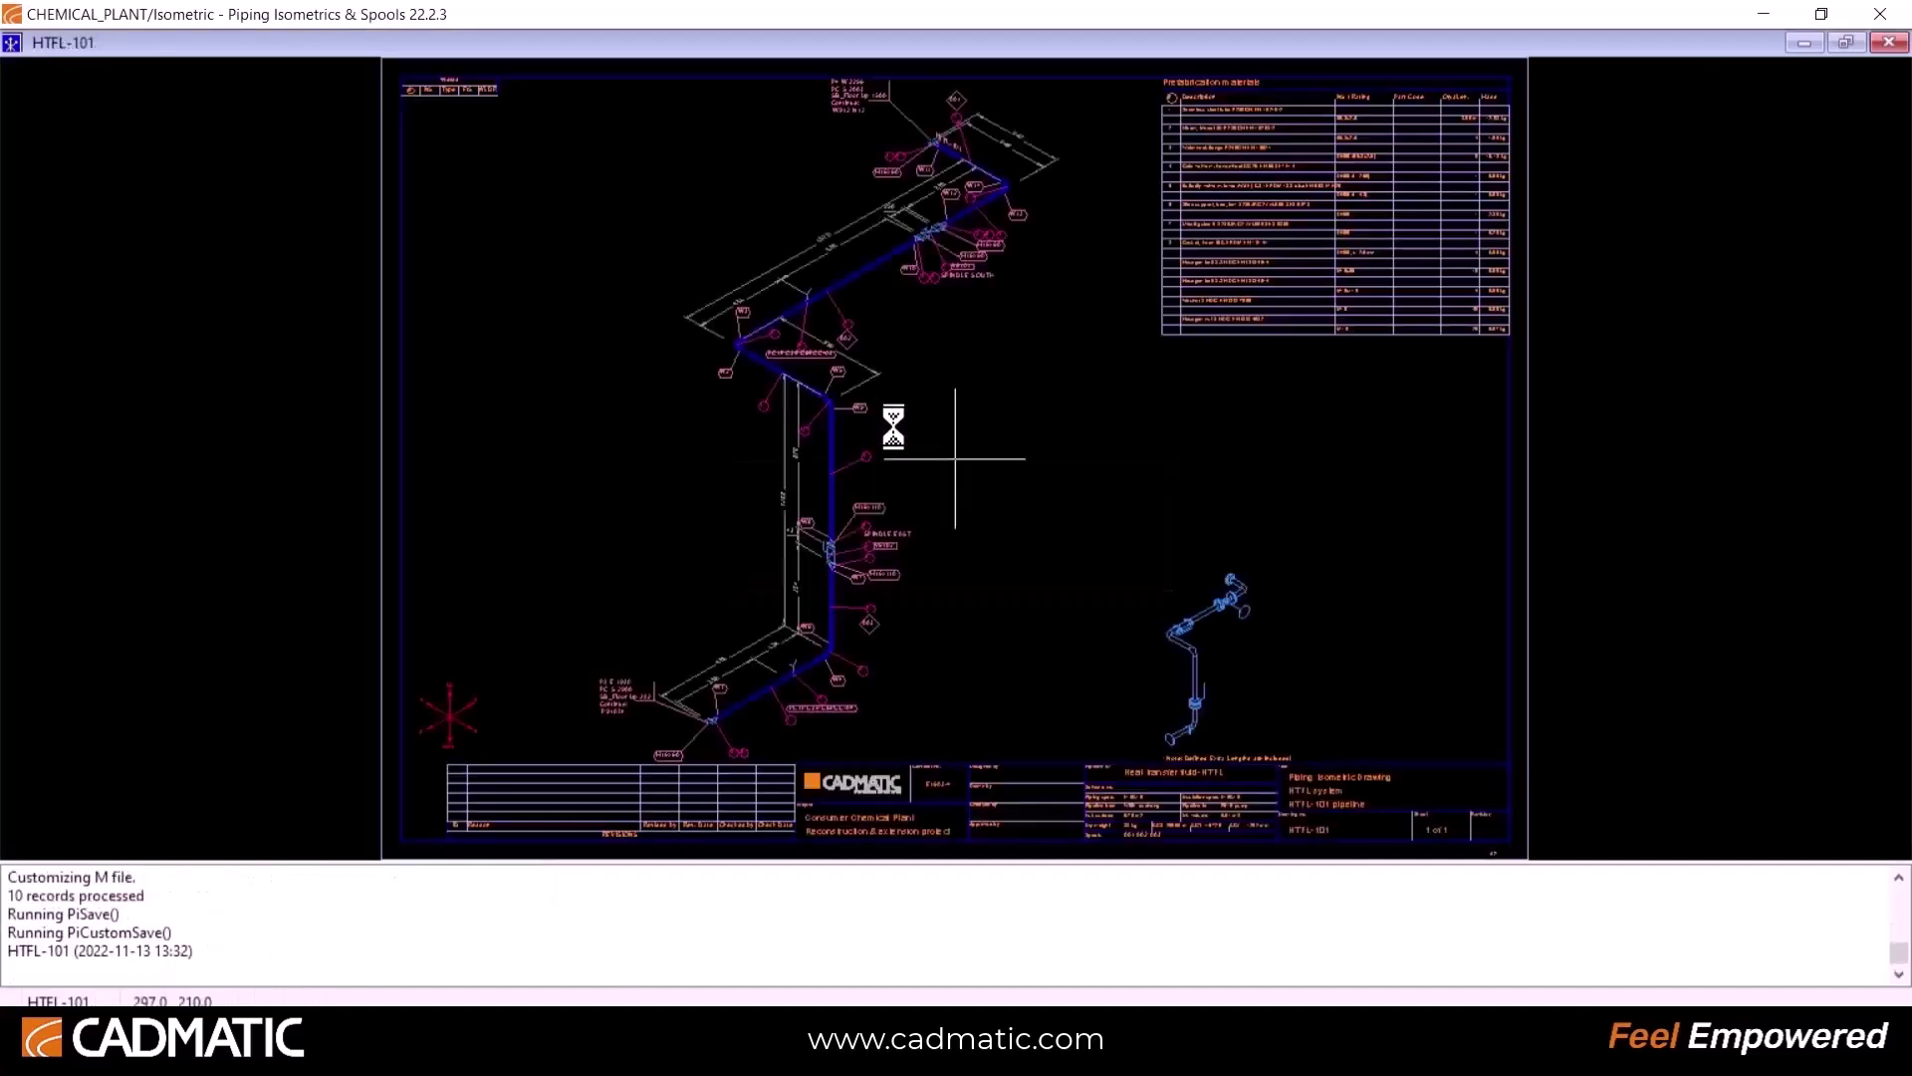
Step: Zoom and pan over the HTFL-101 isometric to inspect dimensions, welds, material list and title block
{"action": "scroll", "coordinate": [668, 701], "scroll_direction": "up", "scroll_amount": 6}
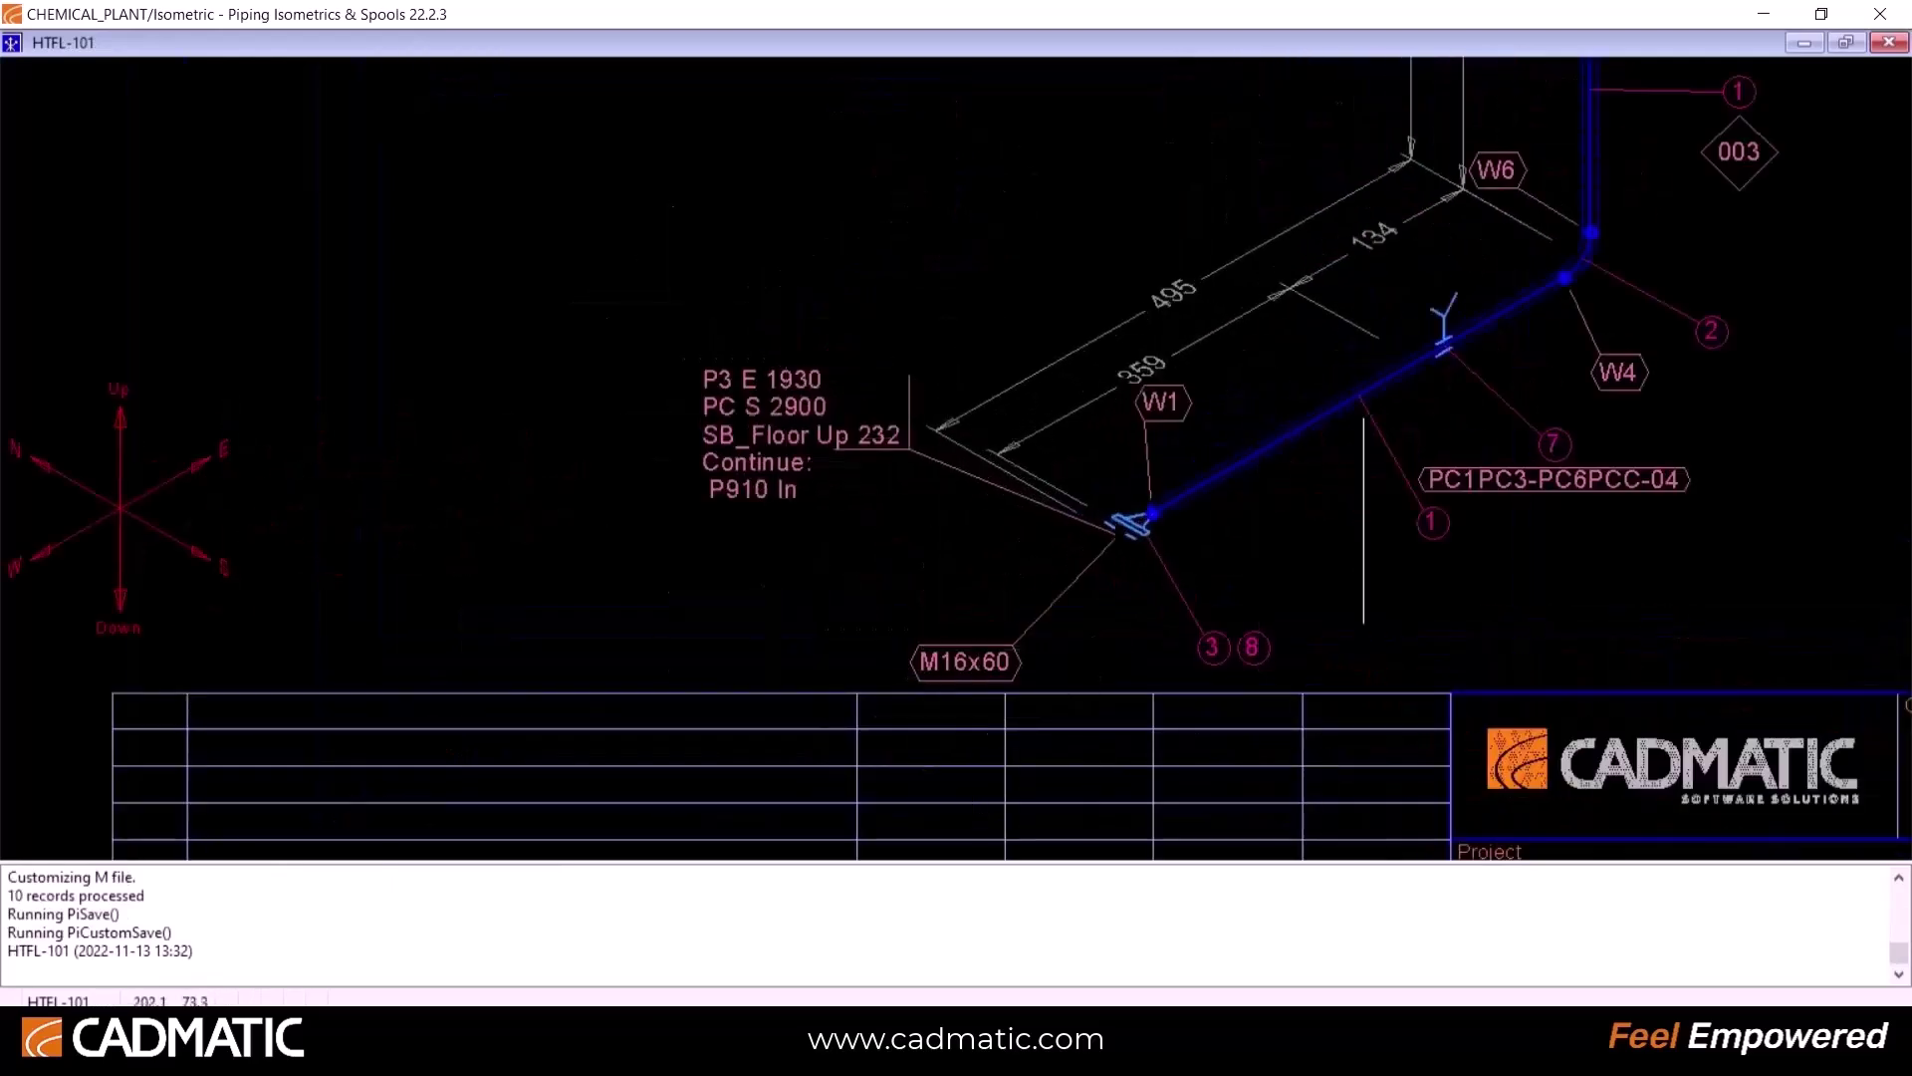
{"action": "scroll", "coordinate": [1312, 653], "scroll_direction": "up", "scroll_amount": 2}
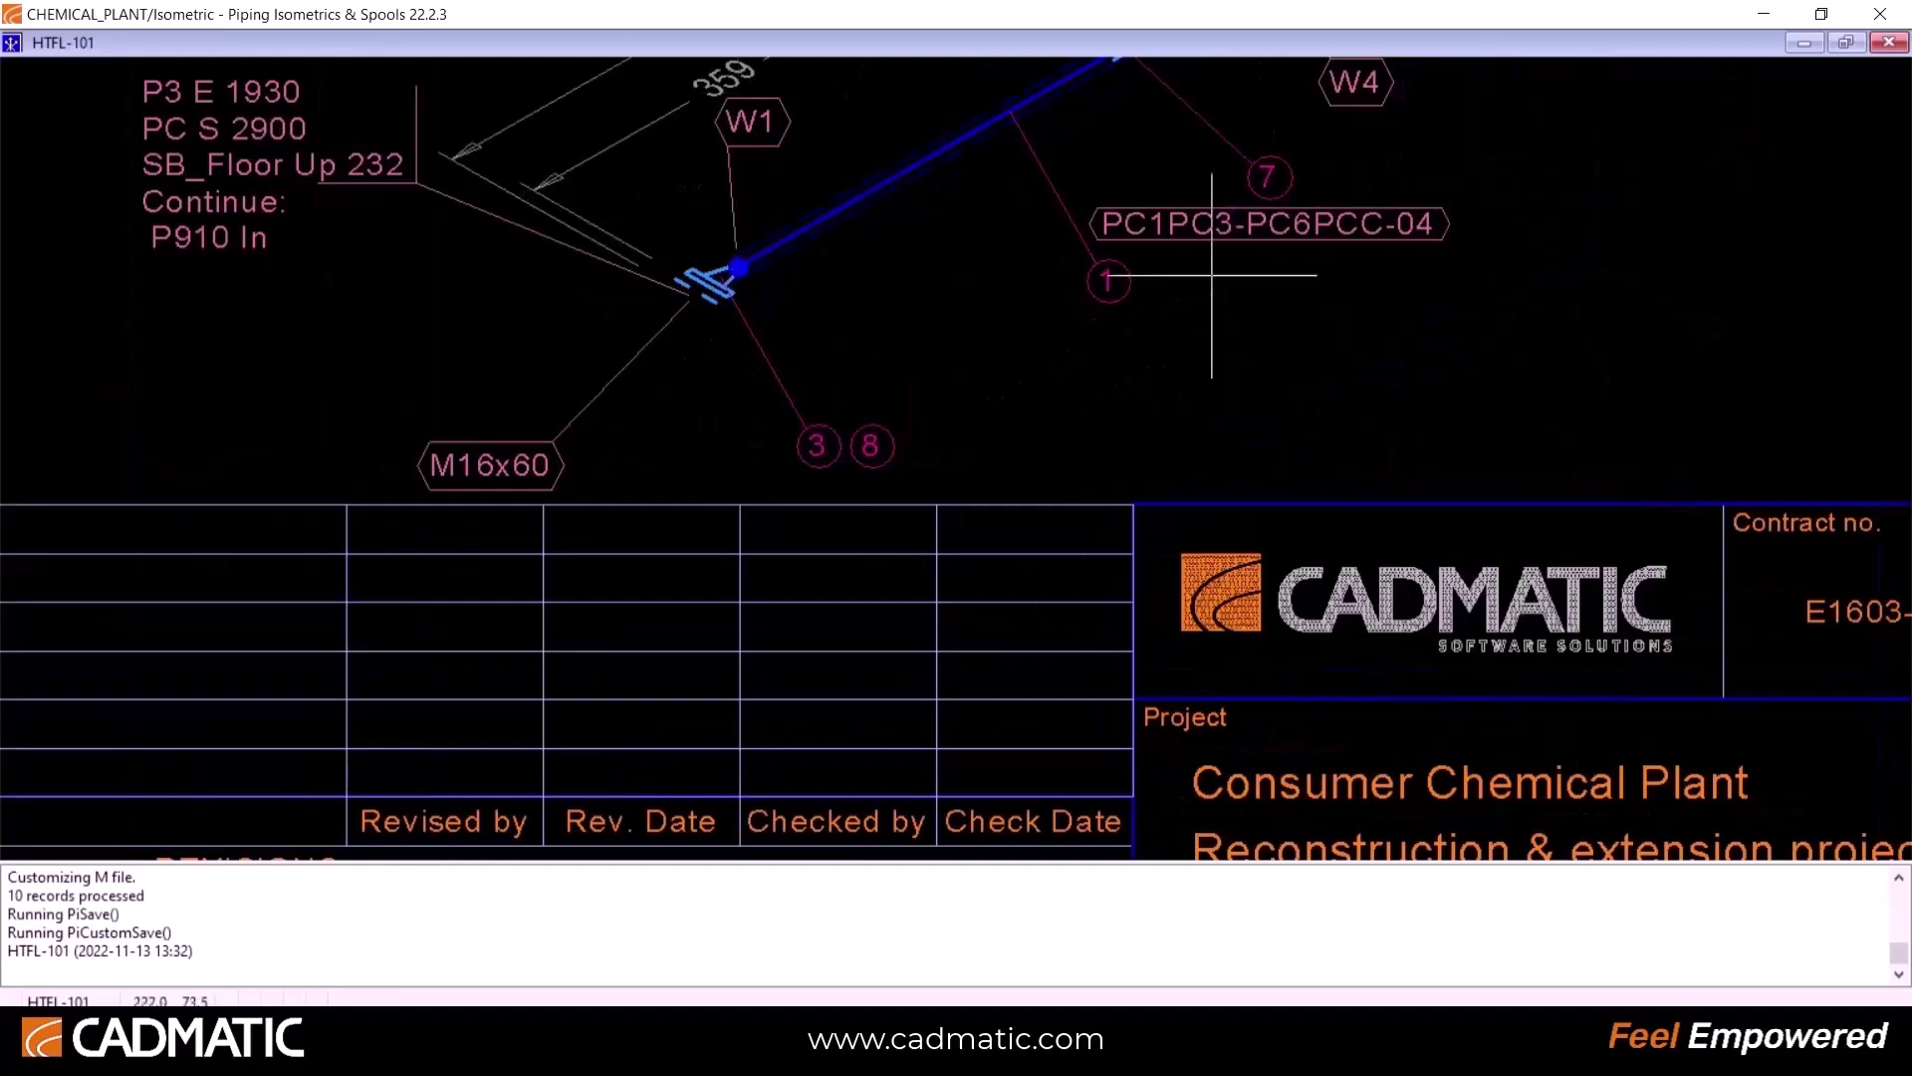
{"action": "scroll", "coordinate": [1401, 196], "scroll_direction": "down", "scroll_amount": 1}
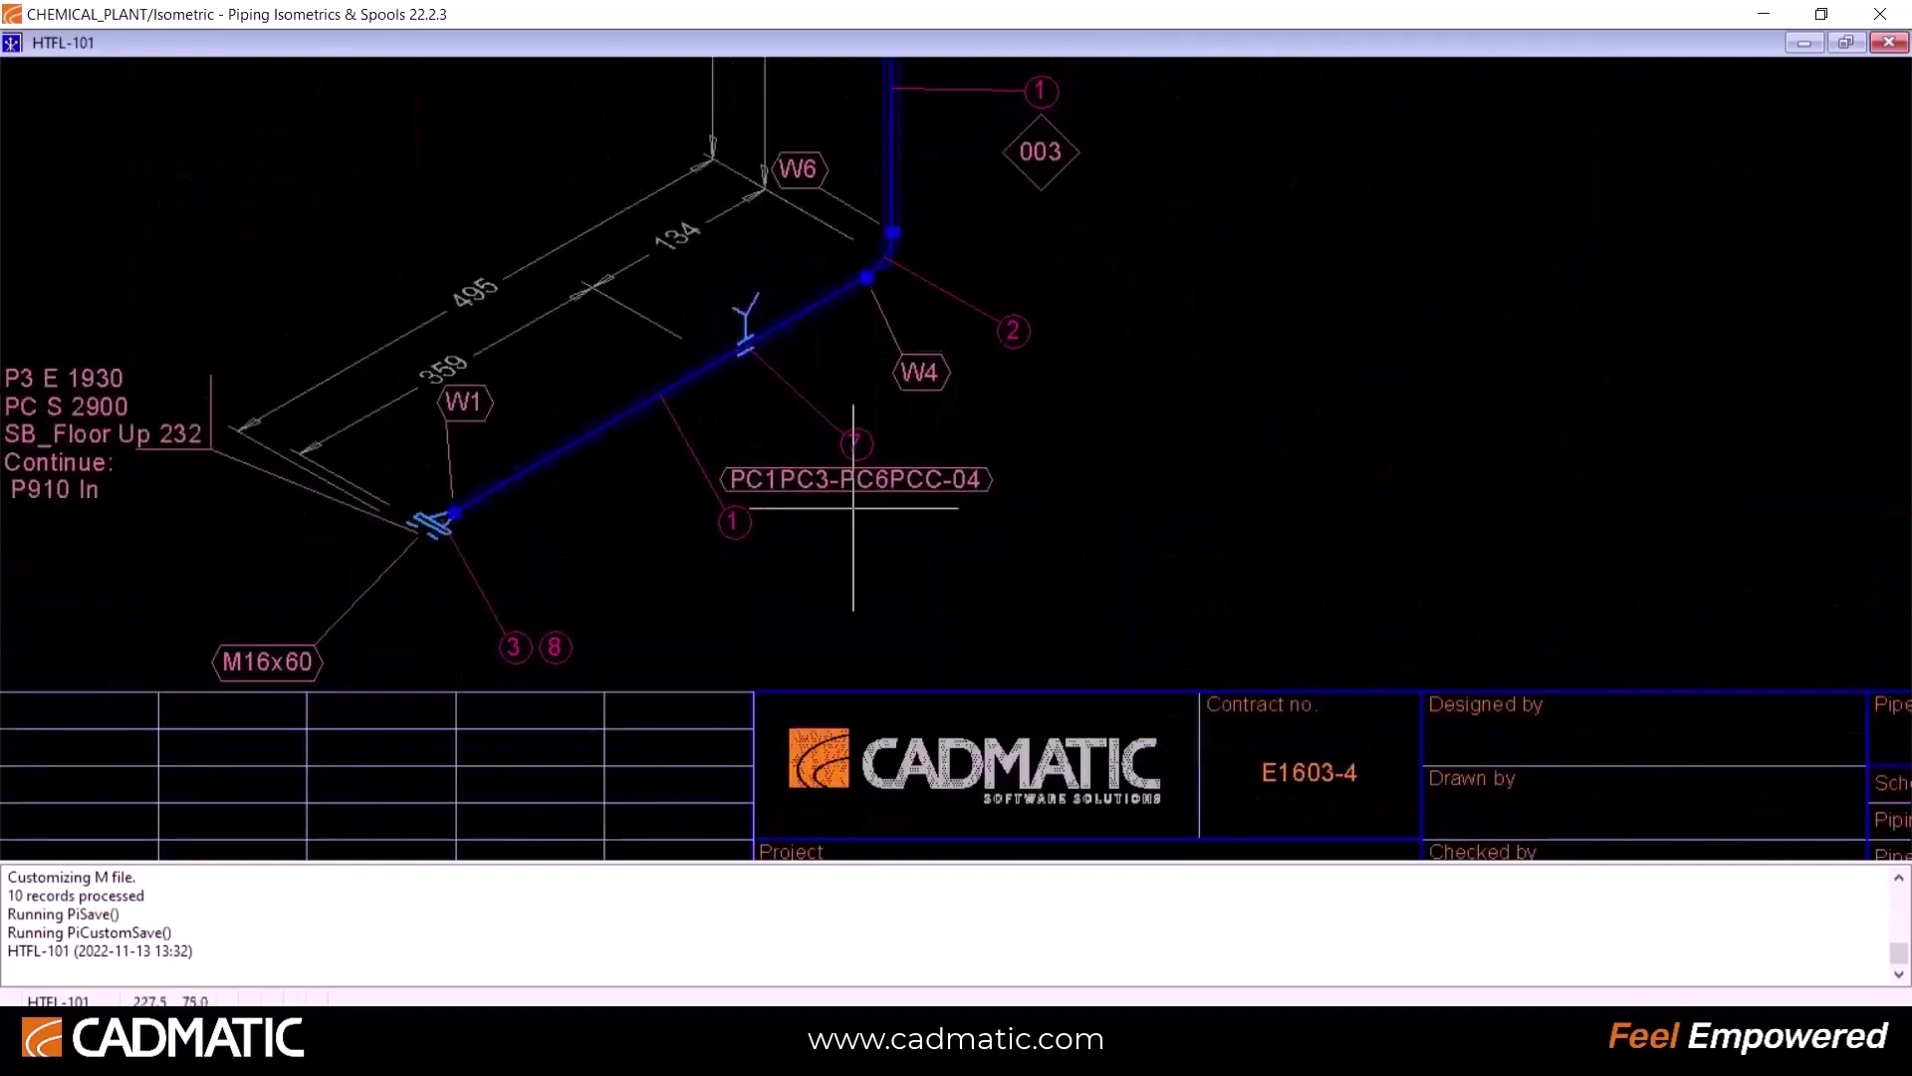
{"action": "scroll", "coordinate": [979, 238], "scroll_direction": "down", "scroll_amount": 1}
{"action": "scroll", "coordinate": [957, 207], "scroll_direction": "up", "scroll_amount": 1}
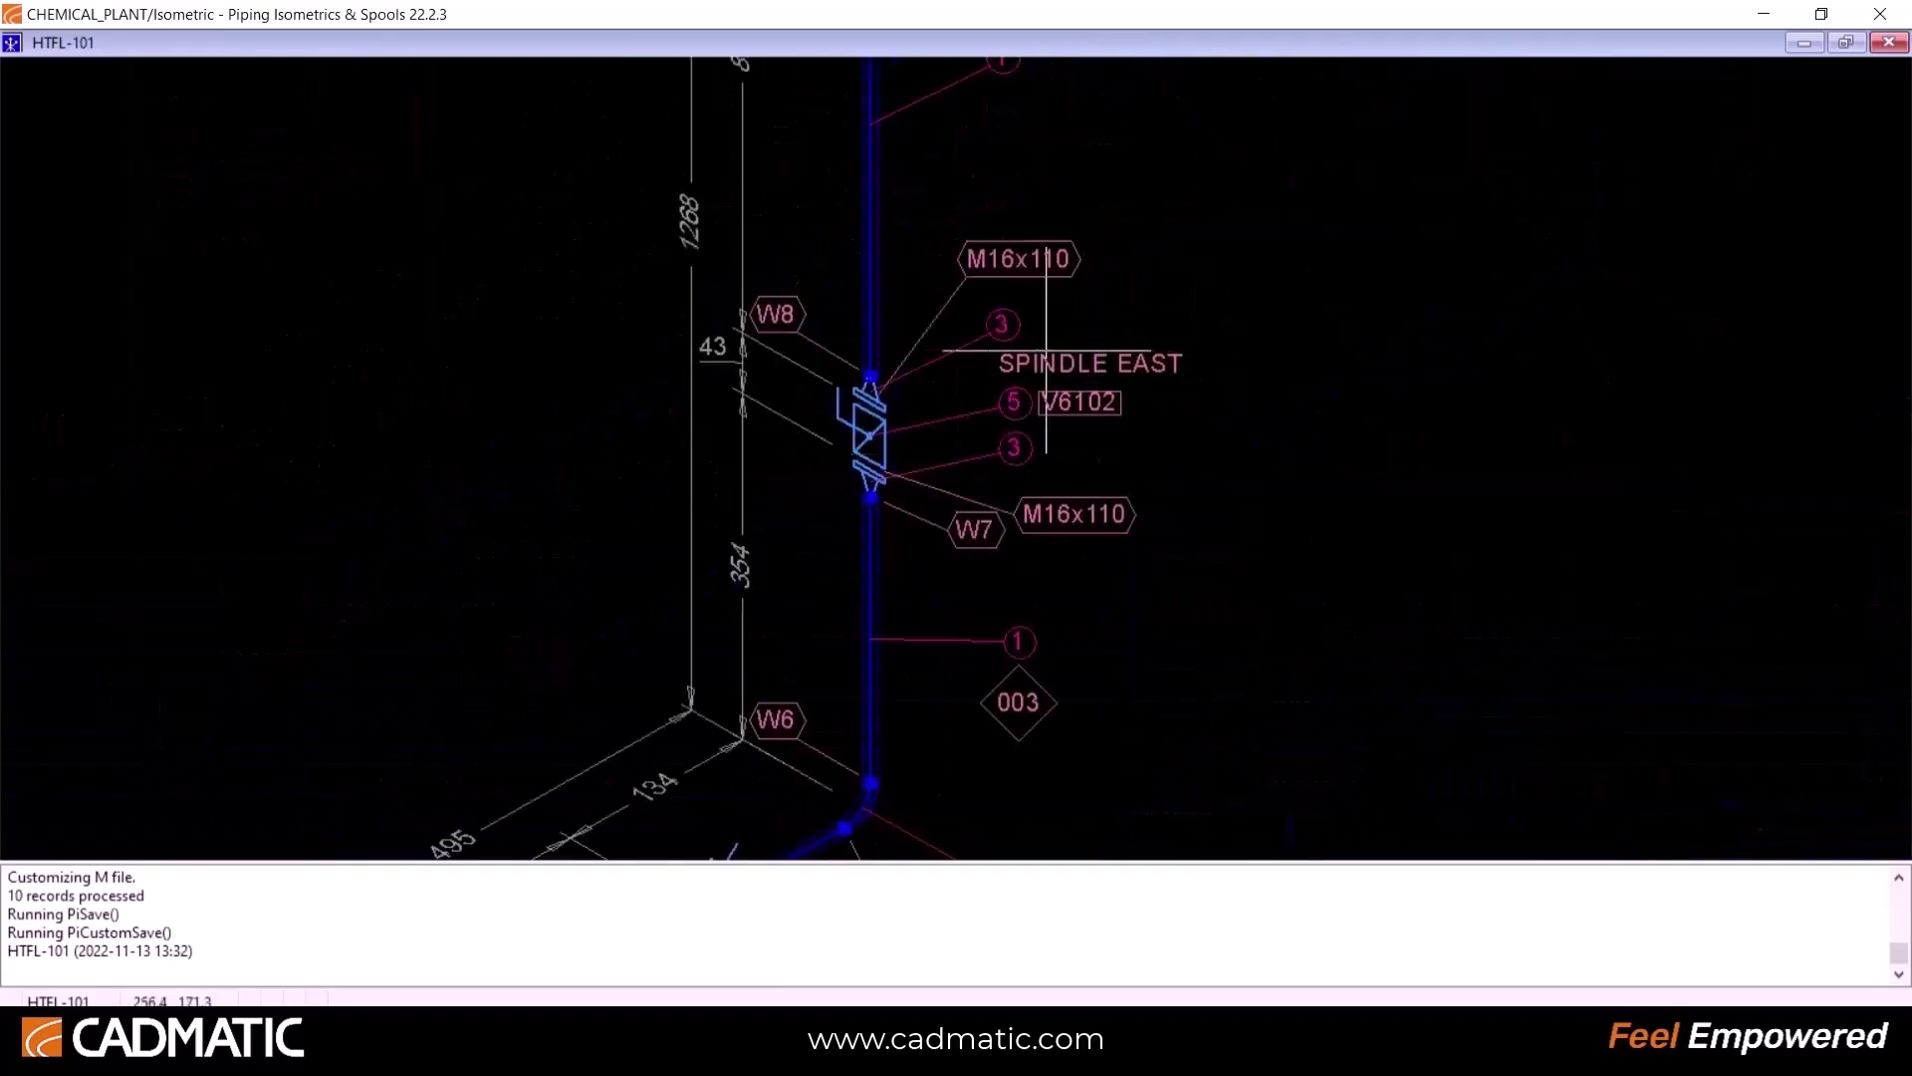
{"action": "scroll", "coordinate": [1039, 293], "scroll_direction": "down", "scroll_amount": 1}
{"action": "scroll", "coordinate": [952, 241], "scroll_direction": "down", "scroll_amount": 1}
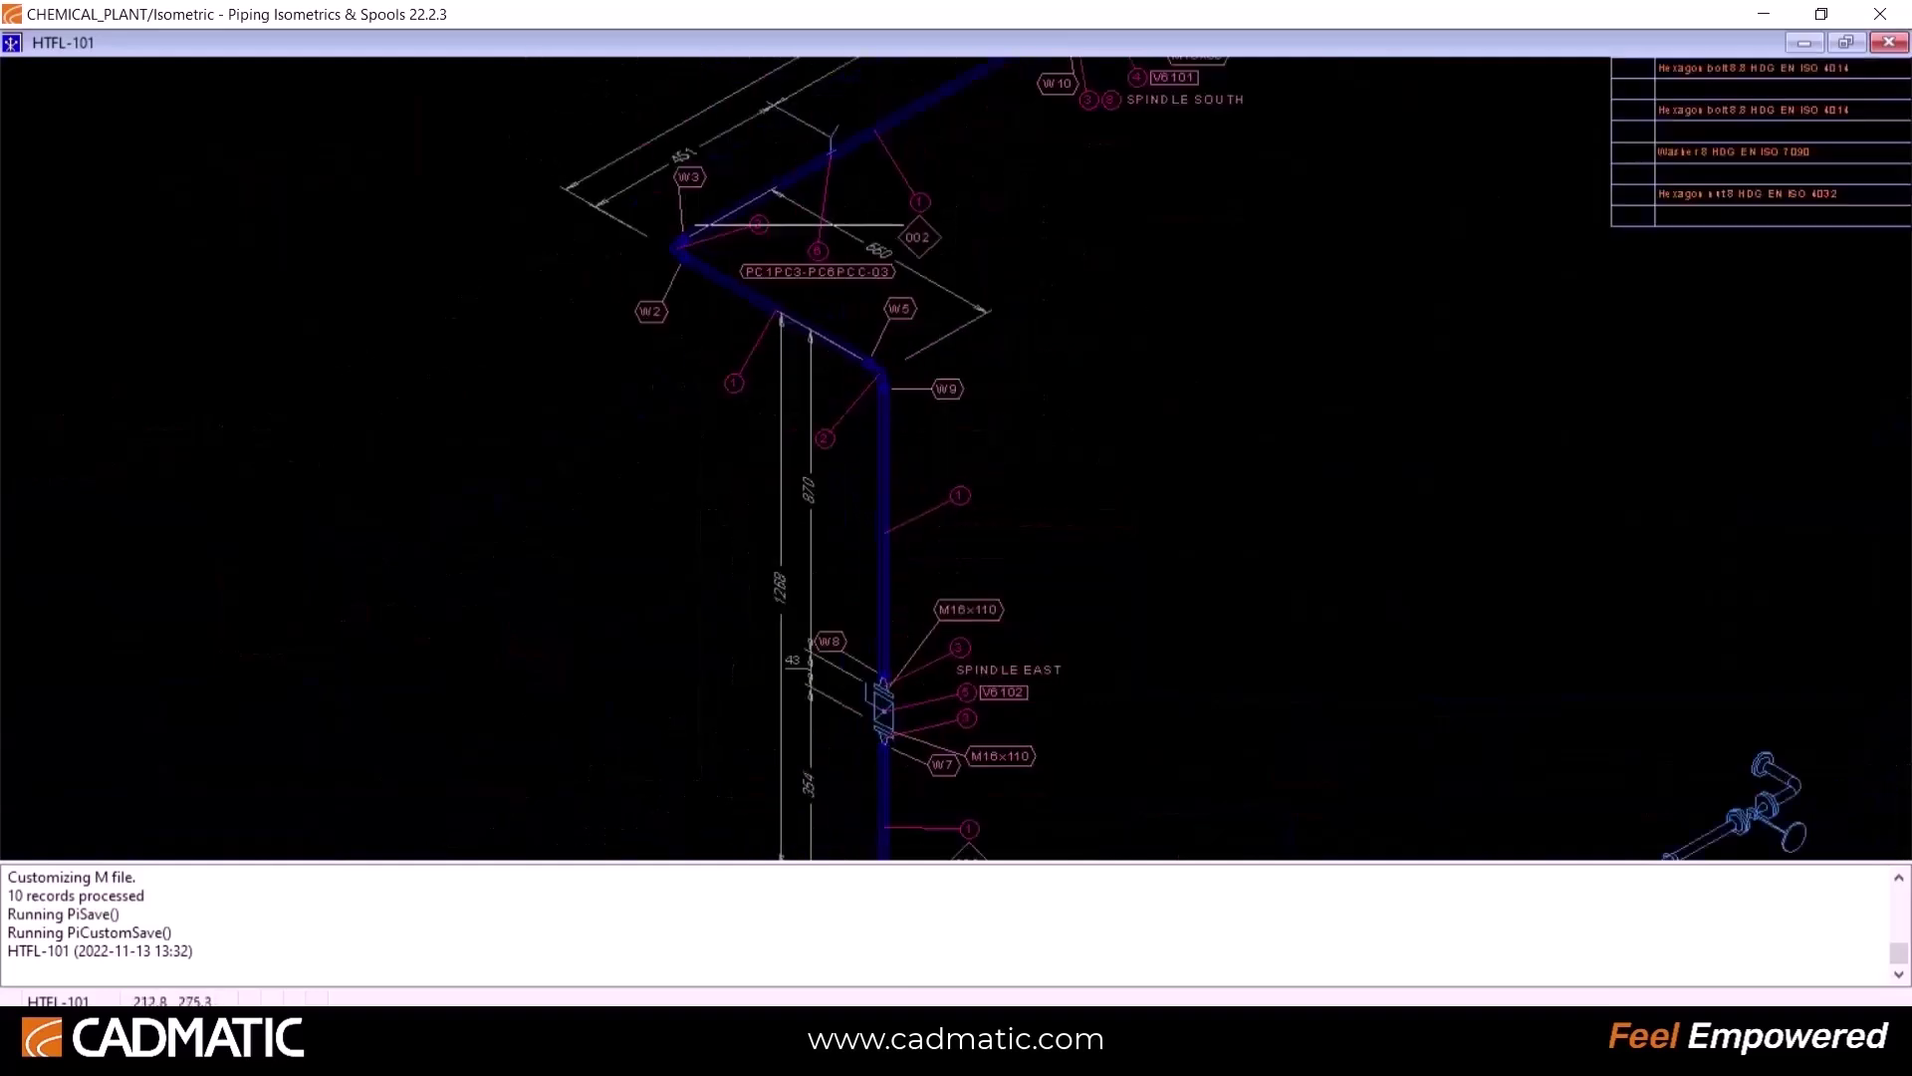
{"action": "scroll", "coordinate": [795, 219], "scroll_direction": "up", "scroll_amount": 1}
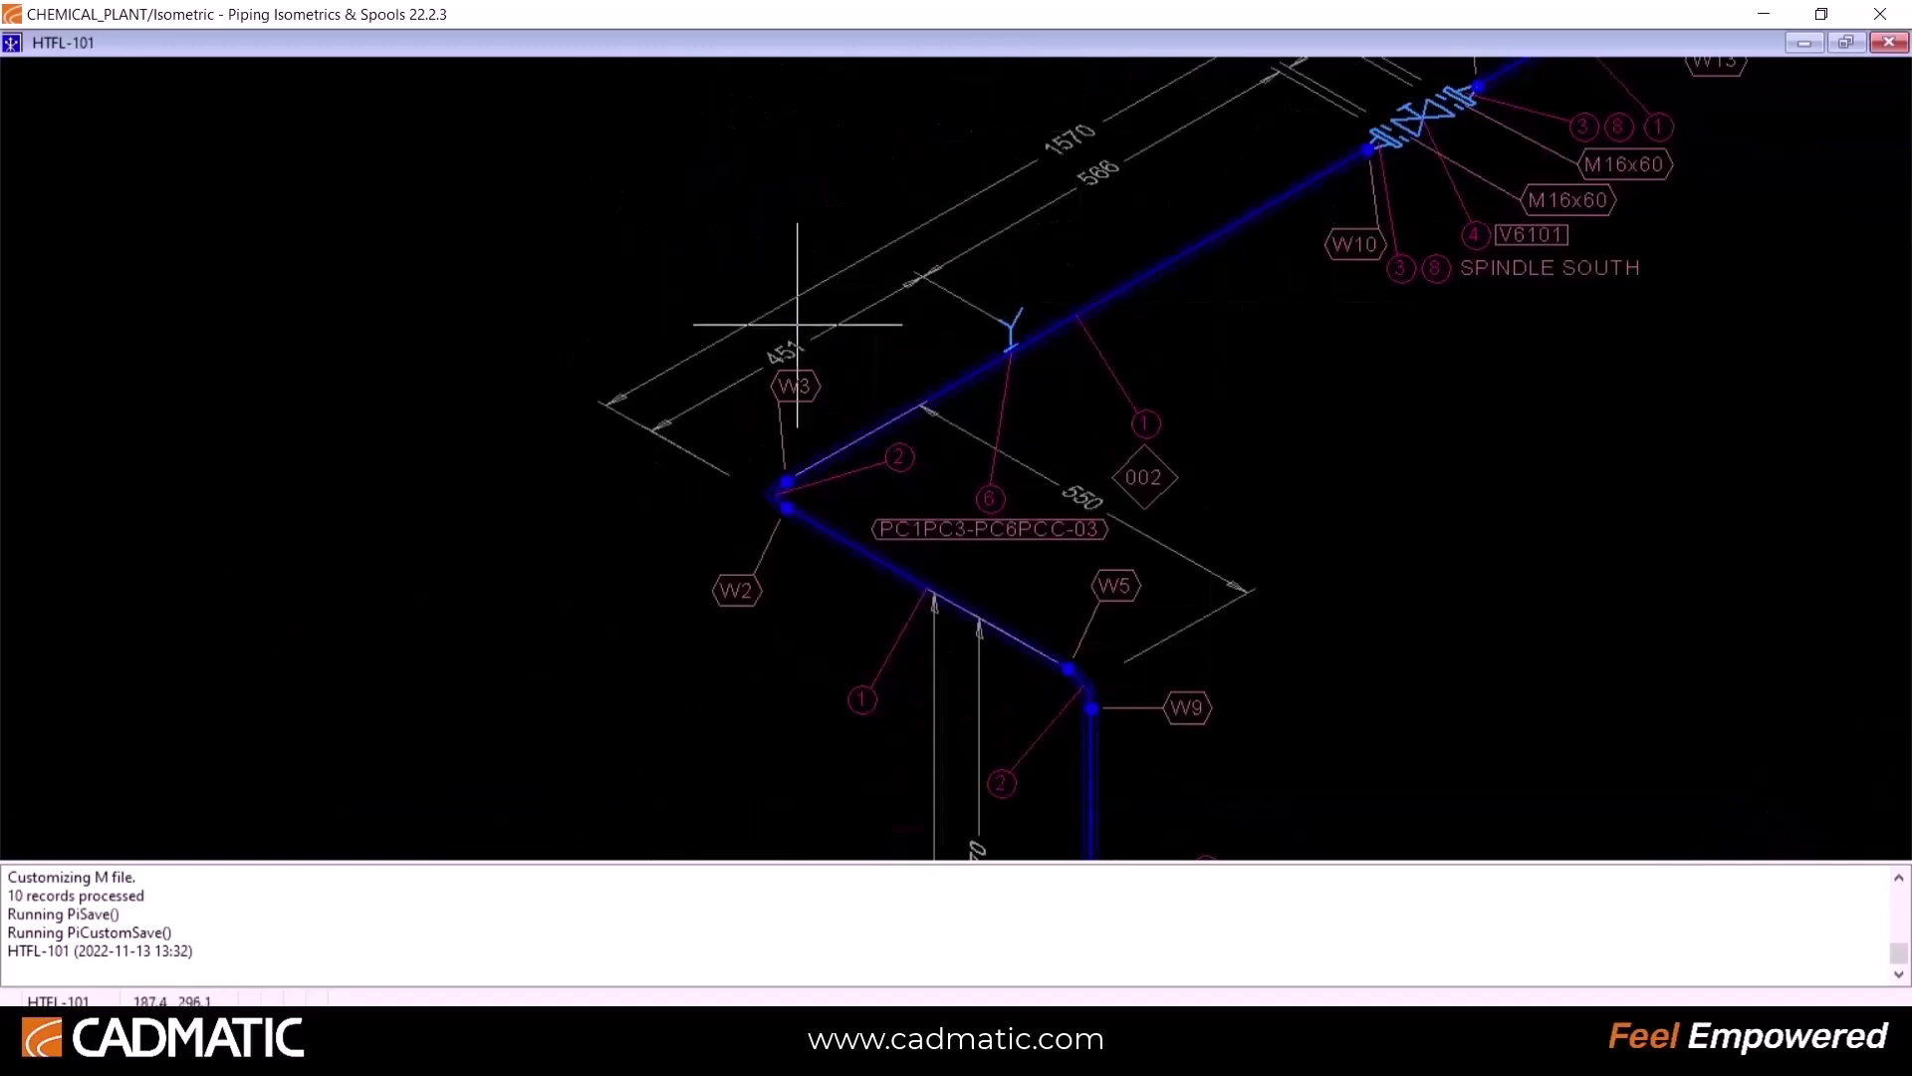
{"action": "scroll", "coordinate": [1089, 444], "scroll_direction": "down", "scroll_amount": 1}
{"action": "scroll", "coordinate": [1473, 191], "scroll_direction": "up", "scroll_amount": 3}
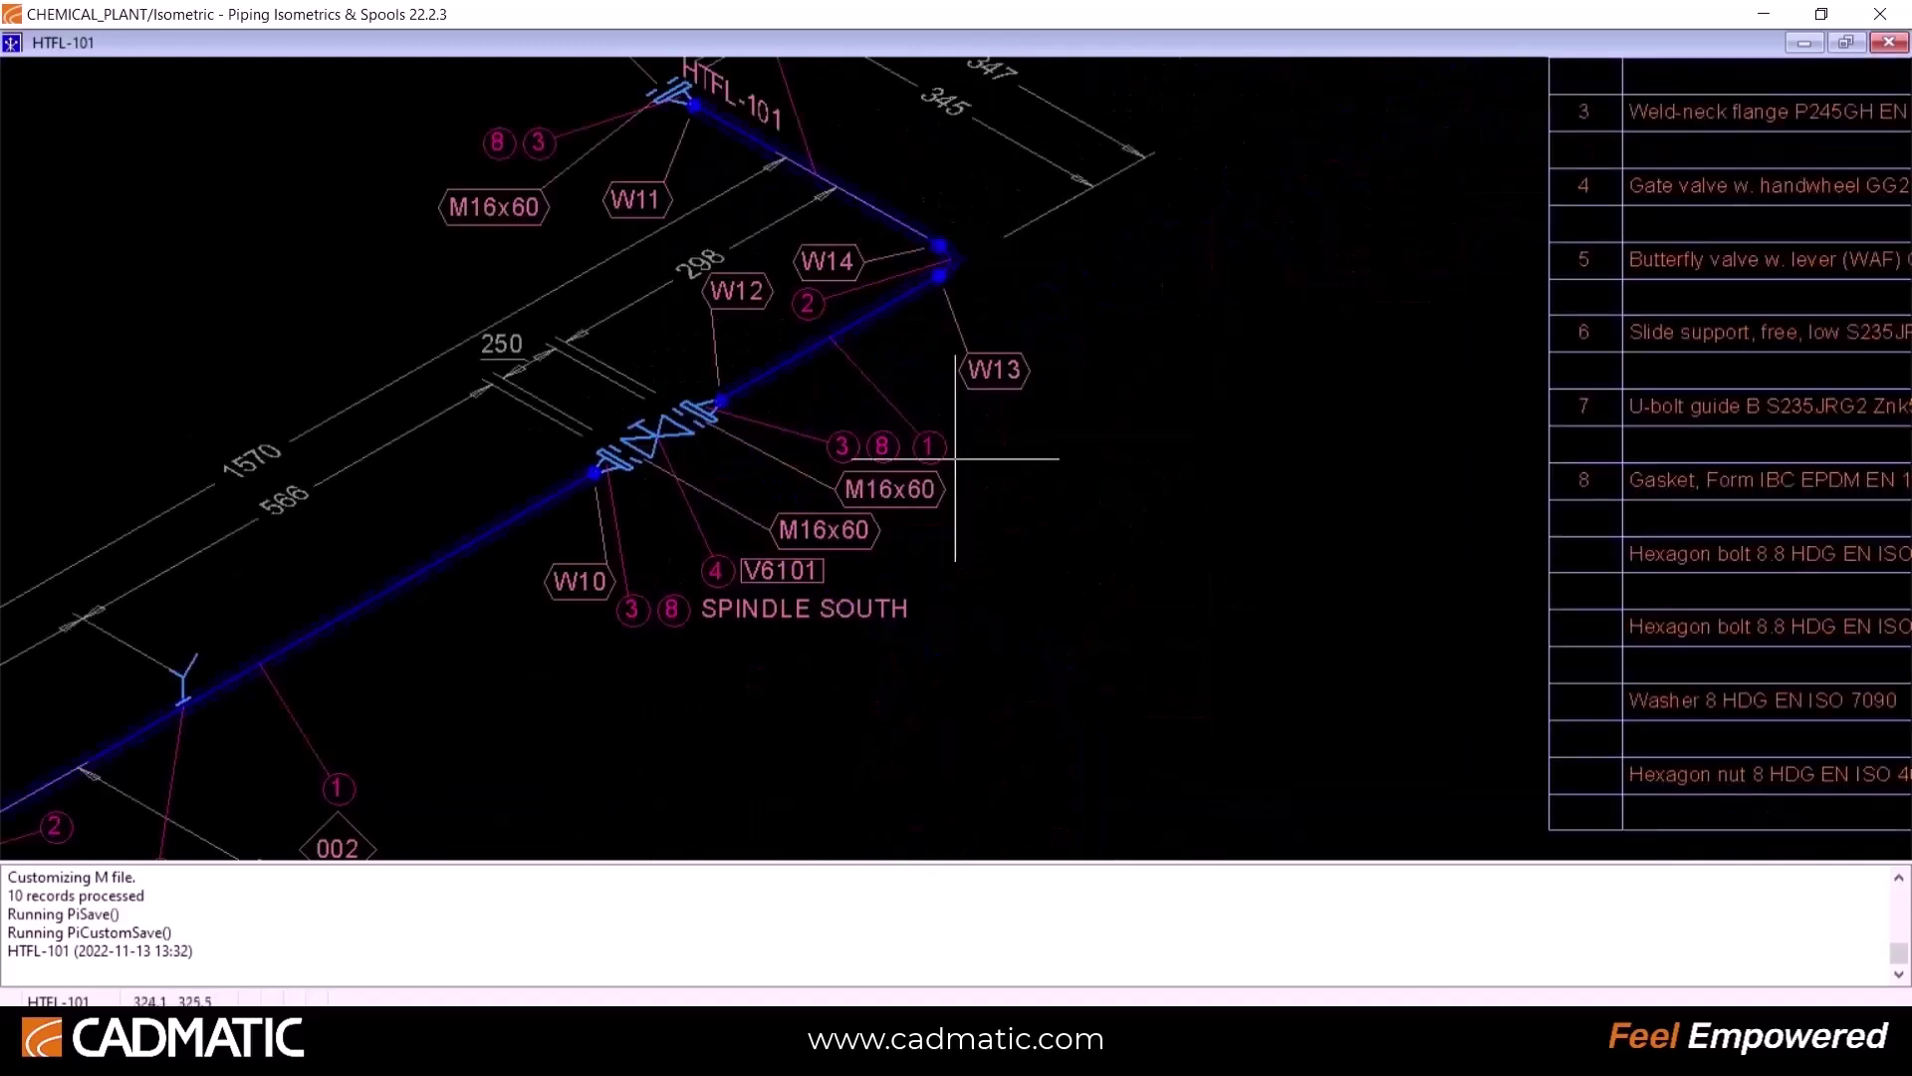
{"action": "scroll", "coordinate": [875, 480], "scroll_direction": "down", "scroll_amount": 1}
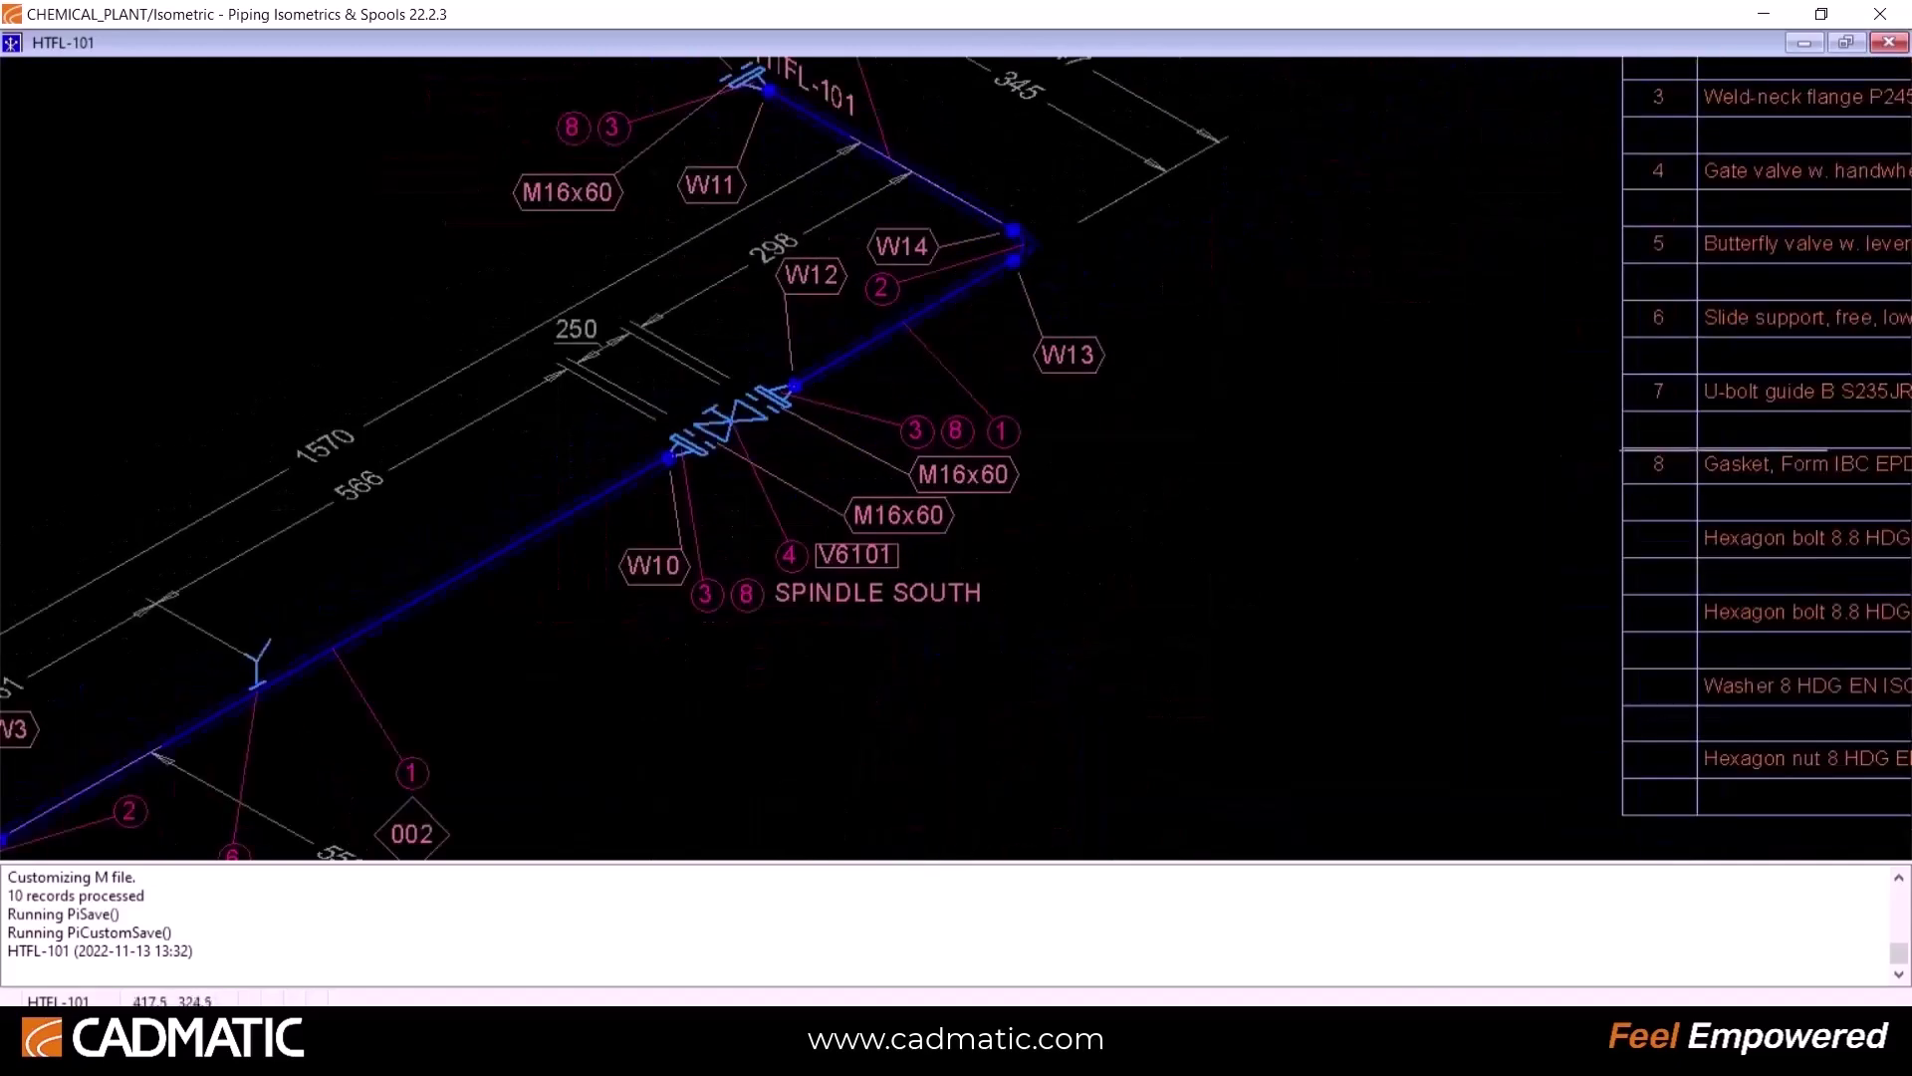
{"action": "scroll", "coordinate": [1731, 454], "scroll_direction": "down", "scroll_amount": 2}
{"action": "scroll", "coordinate": [1825, 373], "scroll_direction": "up", "scroll_amount": 1}
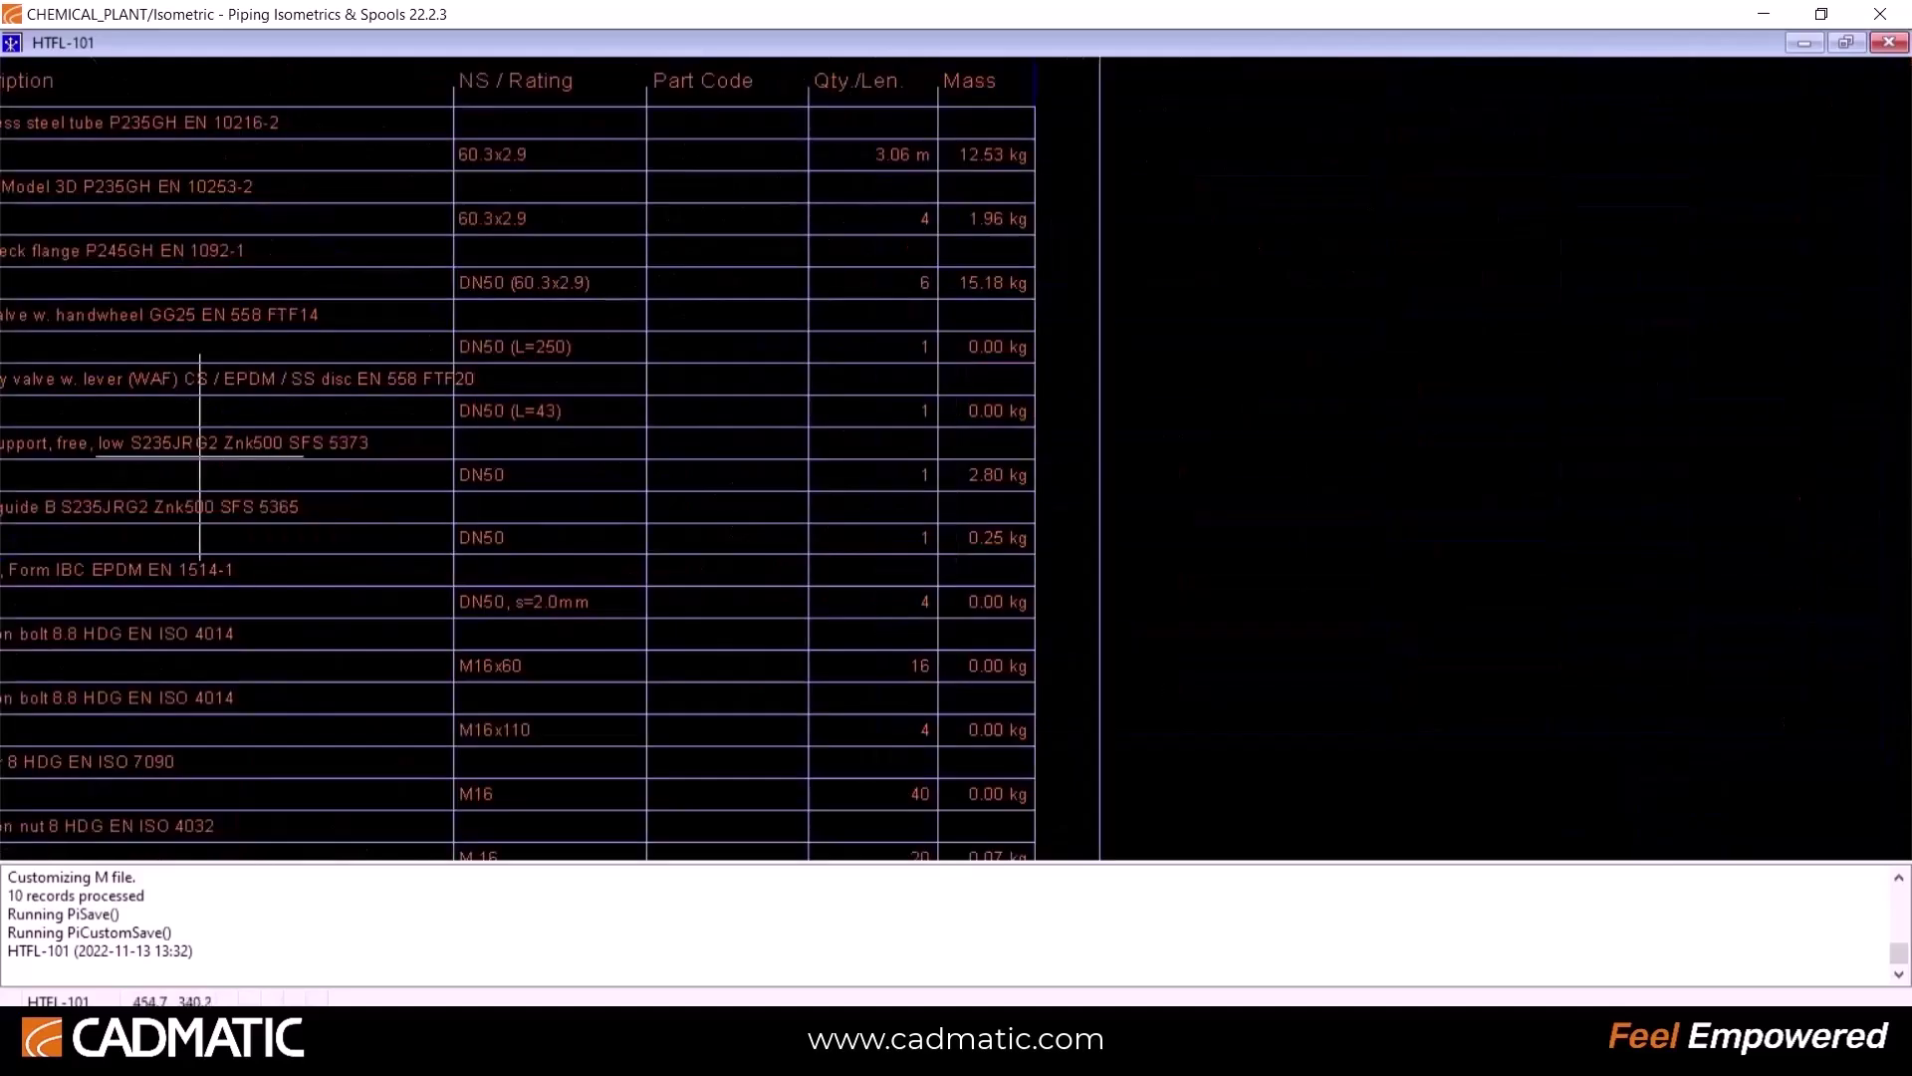
{"action": "scroll", "coordinate": [200, 457], "scroll_direction": "up", "scroll_amount": 1}
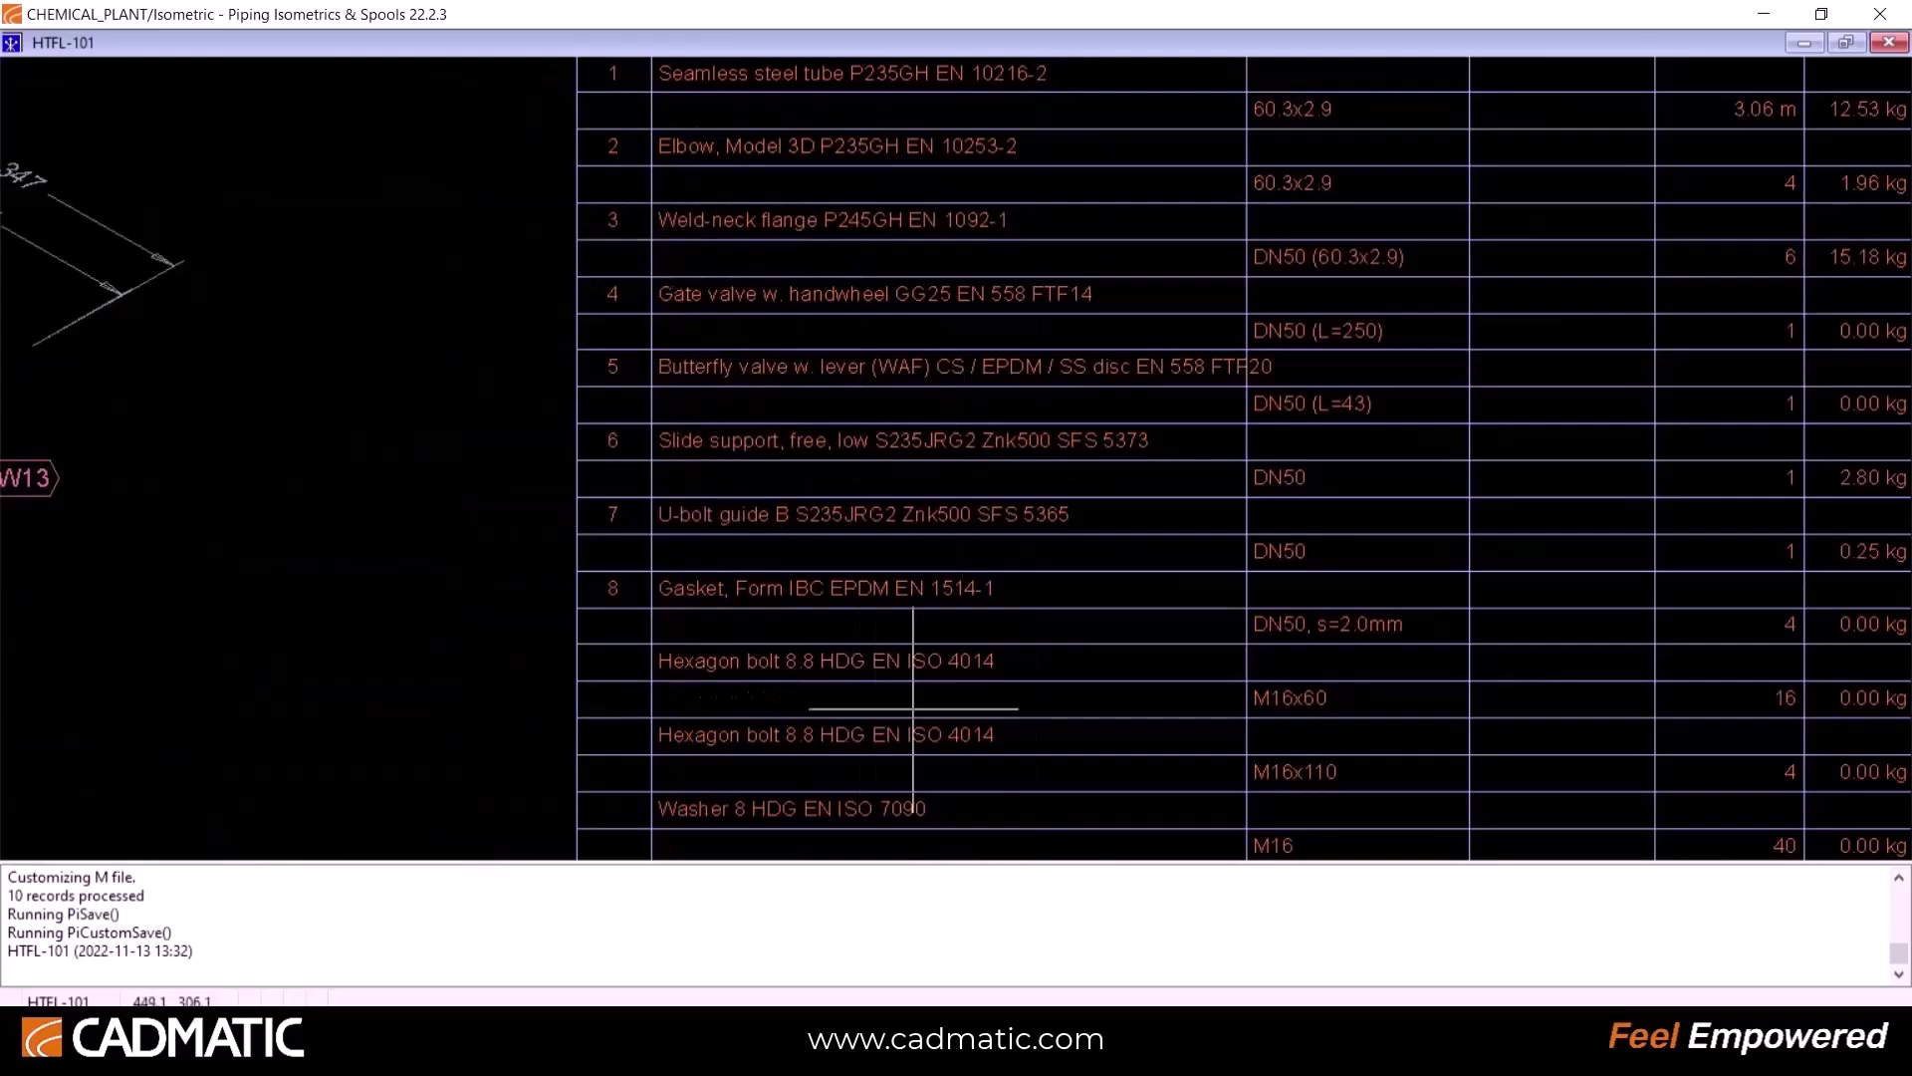
{"action": "scroll", "coordinate": [956, 711], "scroll_direction": "down", "scroll_amount": 10}
{"action": "scroll", "coordinate": [1280, 772], "scroll_direction": "up", "scroll_amount": 5}
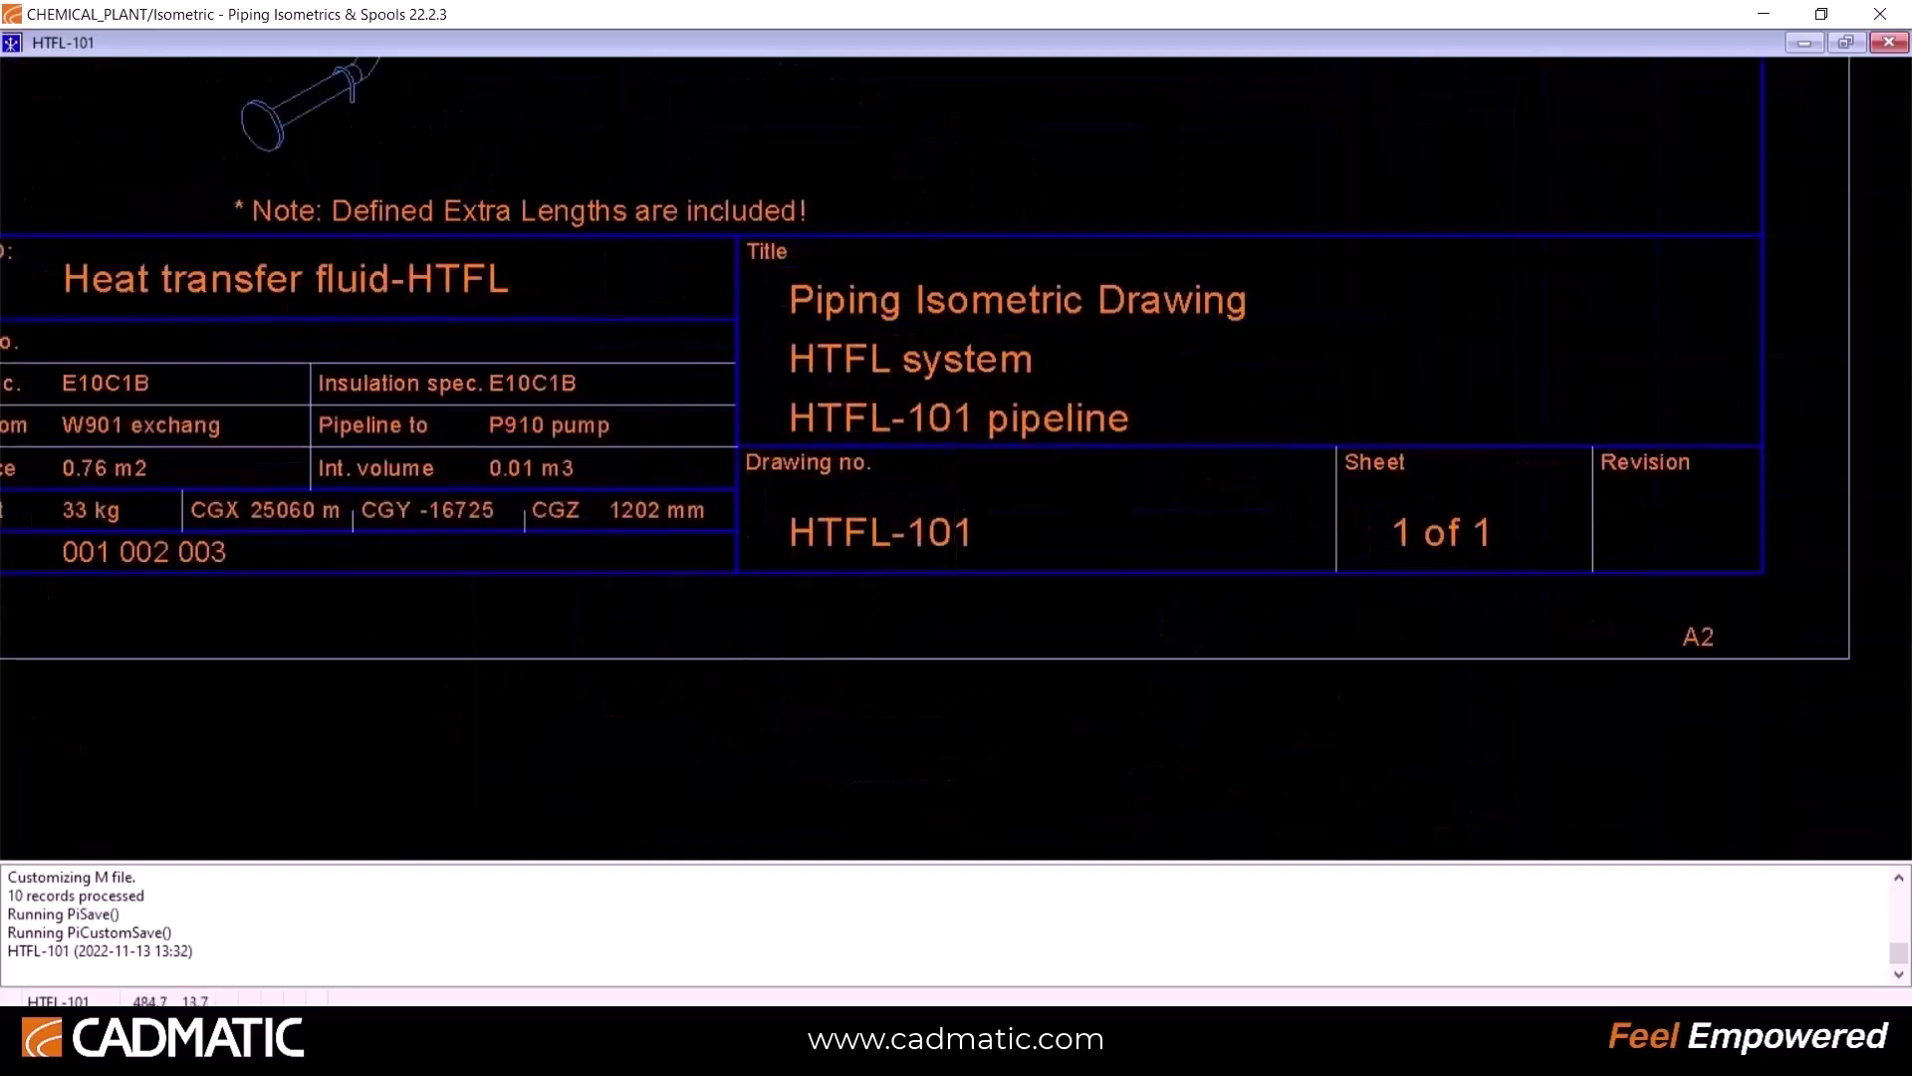
{"action": "middle_click", "coordinate": [479, 377]}
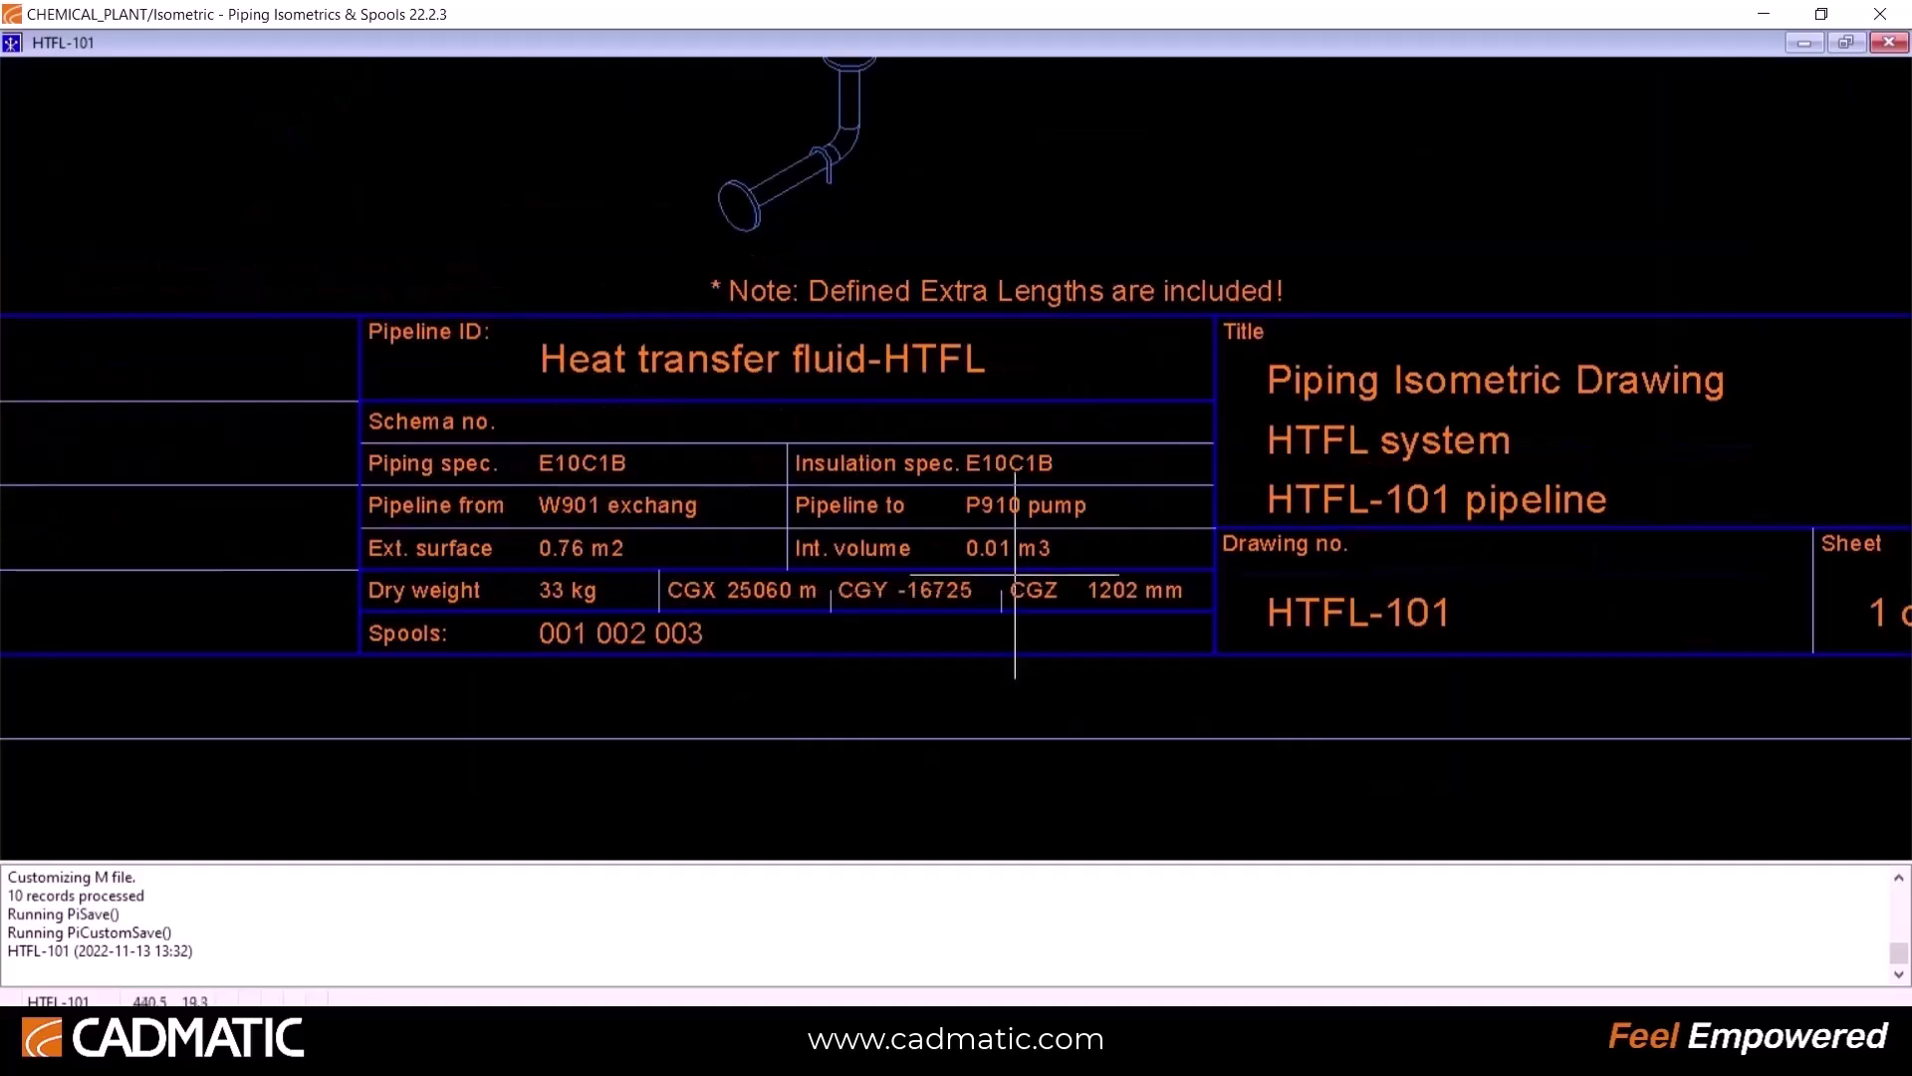
{"action": "scroll", "coordinate": [811, 470], "scroll_direction": "down", "scroll_amount": 3}
{"action": "scroll", "coordinate": [811, 473], "scroll_direction": "down", "scroll_amount": 5}
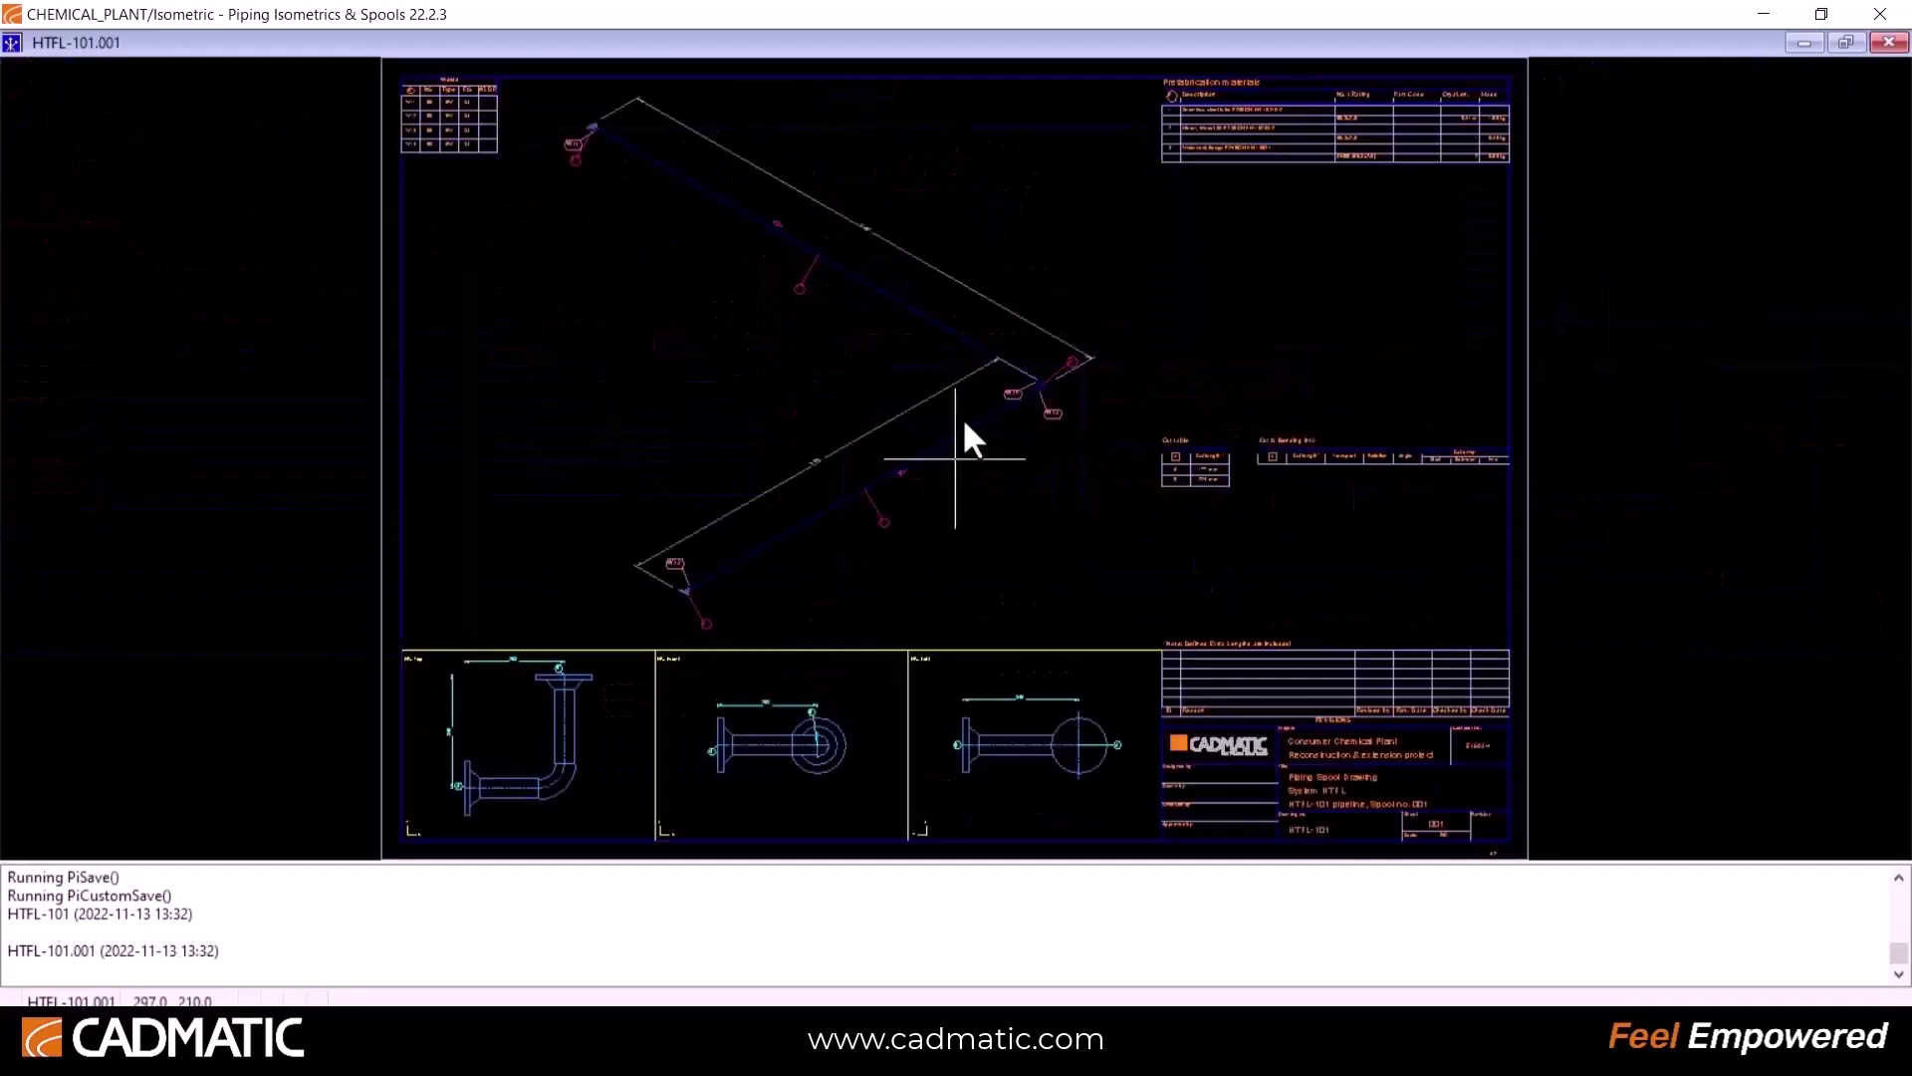
Step: Review the HTFL-101.001 spool sheet's welds, cut table and materials, then close Piping Isometrics
{"action": "scroll", "coordinate": [441, 125], "scroll_direction": "up", "scroll_amount": 5}
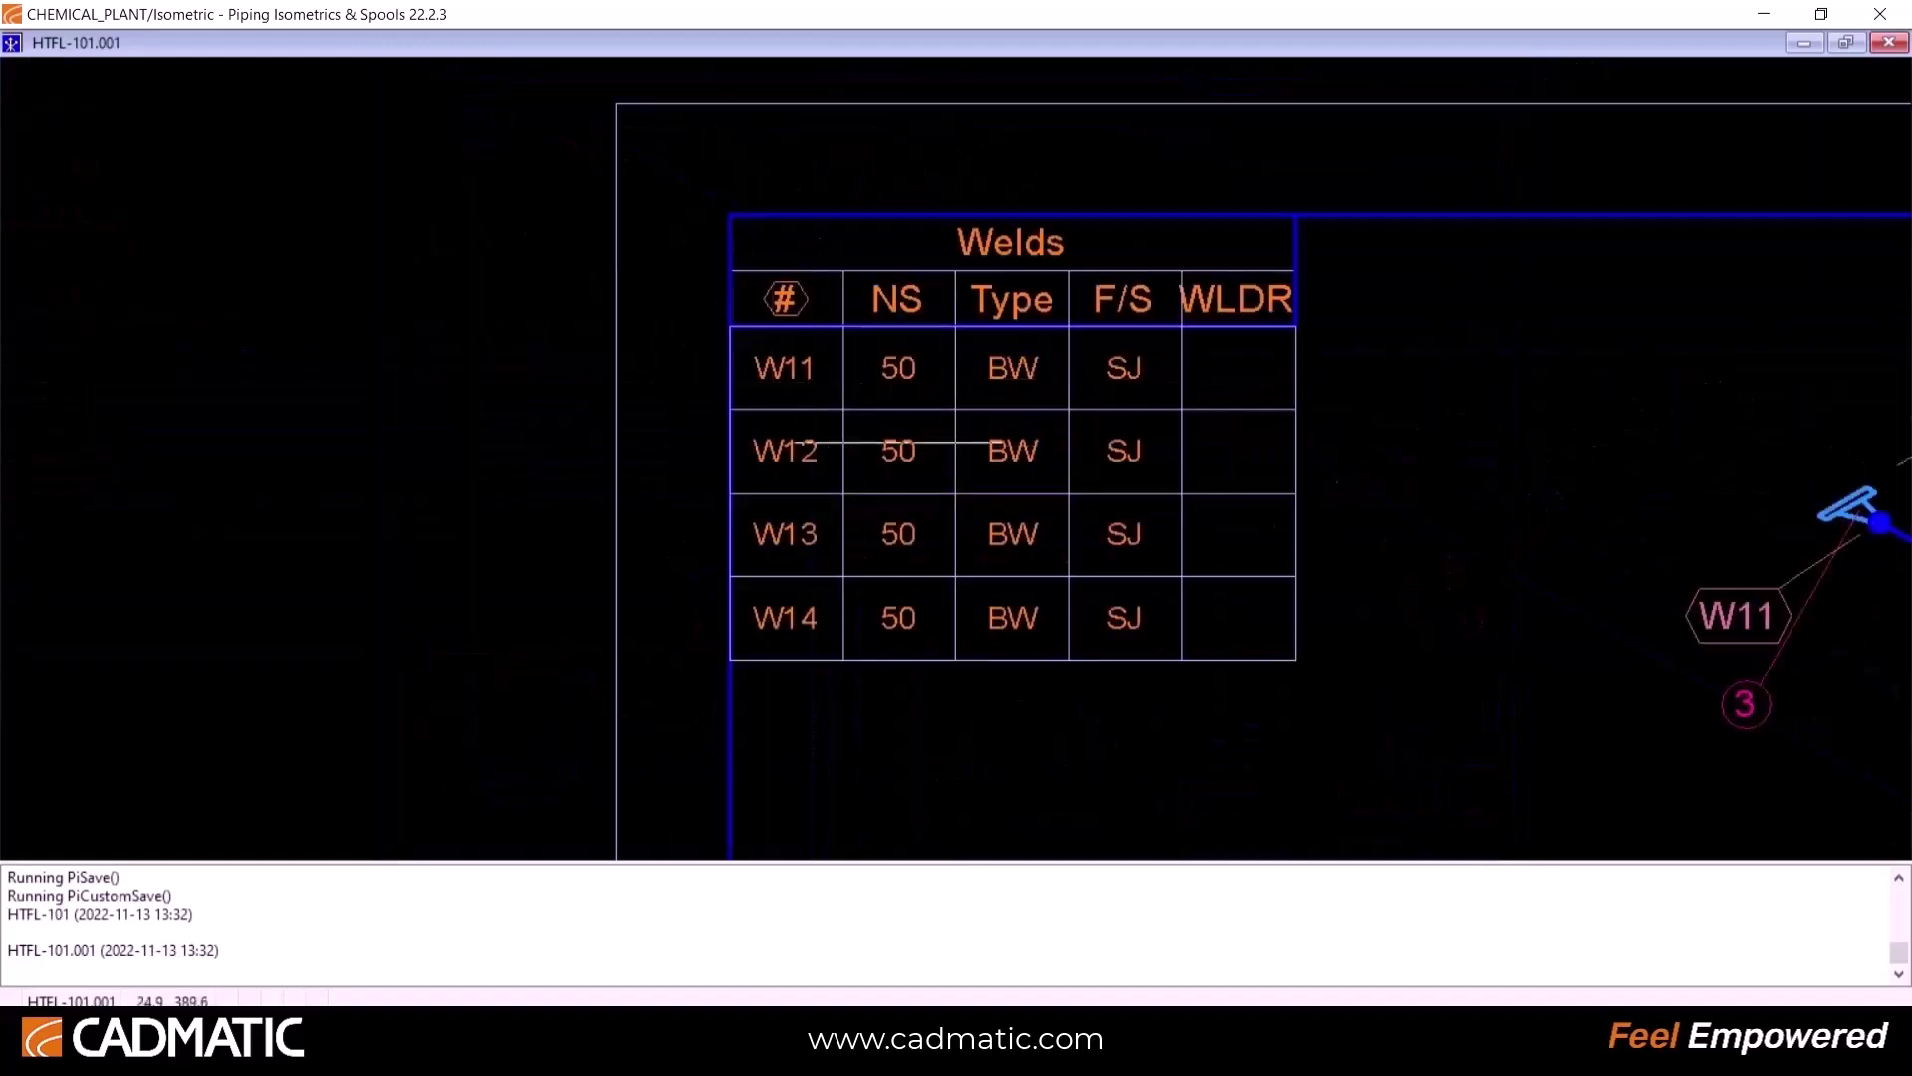
{"action": "scroll", "coordinate": [959, 458], "scroll_direction": "down", "scroll_amount": 2}
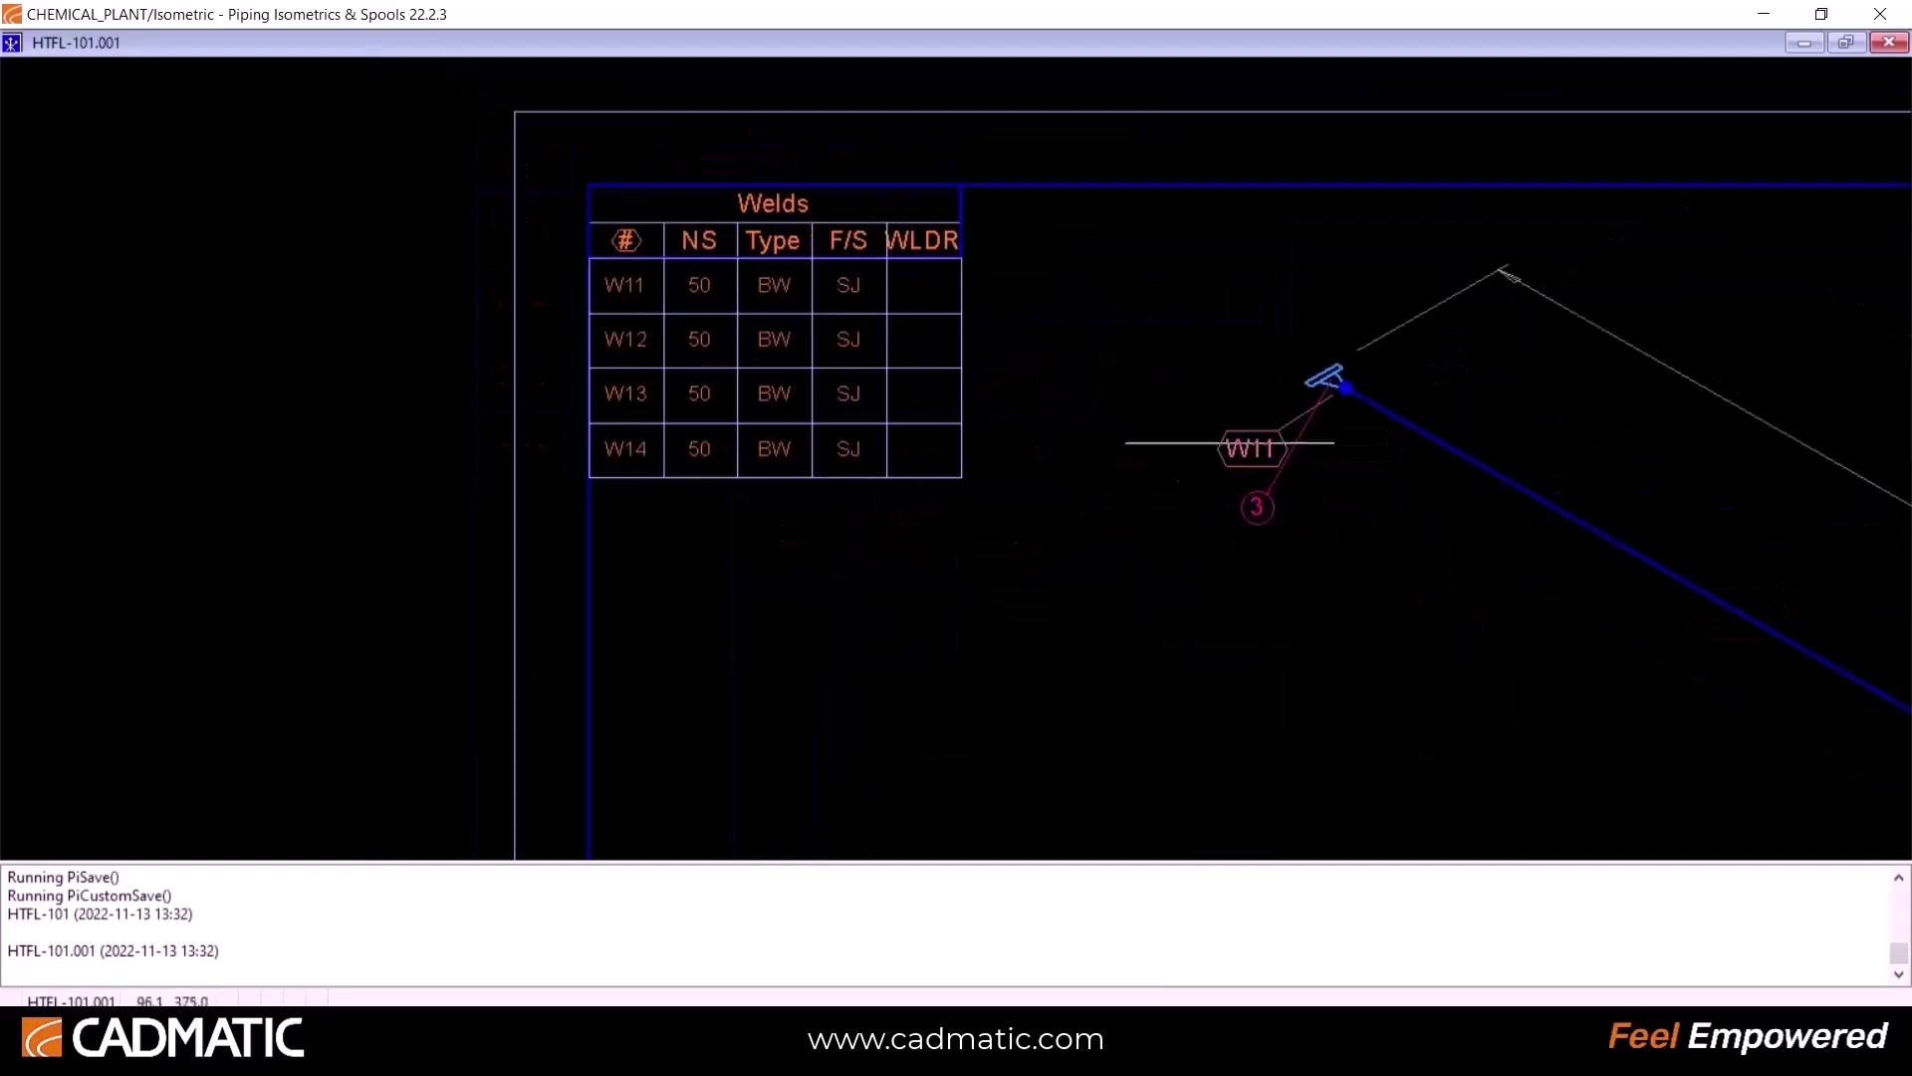
{"action": "scroll", "coordinate": [1225, 611], "scroll_direction": "down", "scroll_amount": 4}
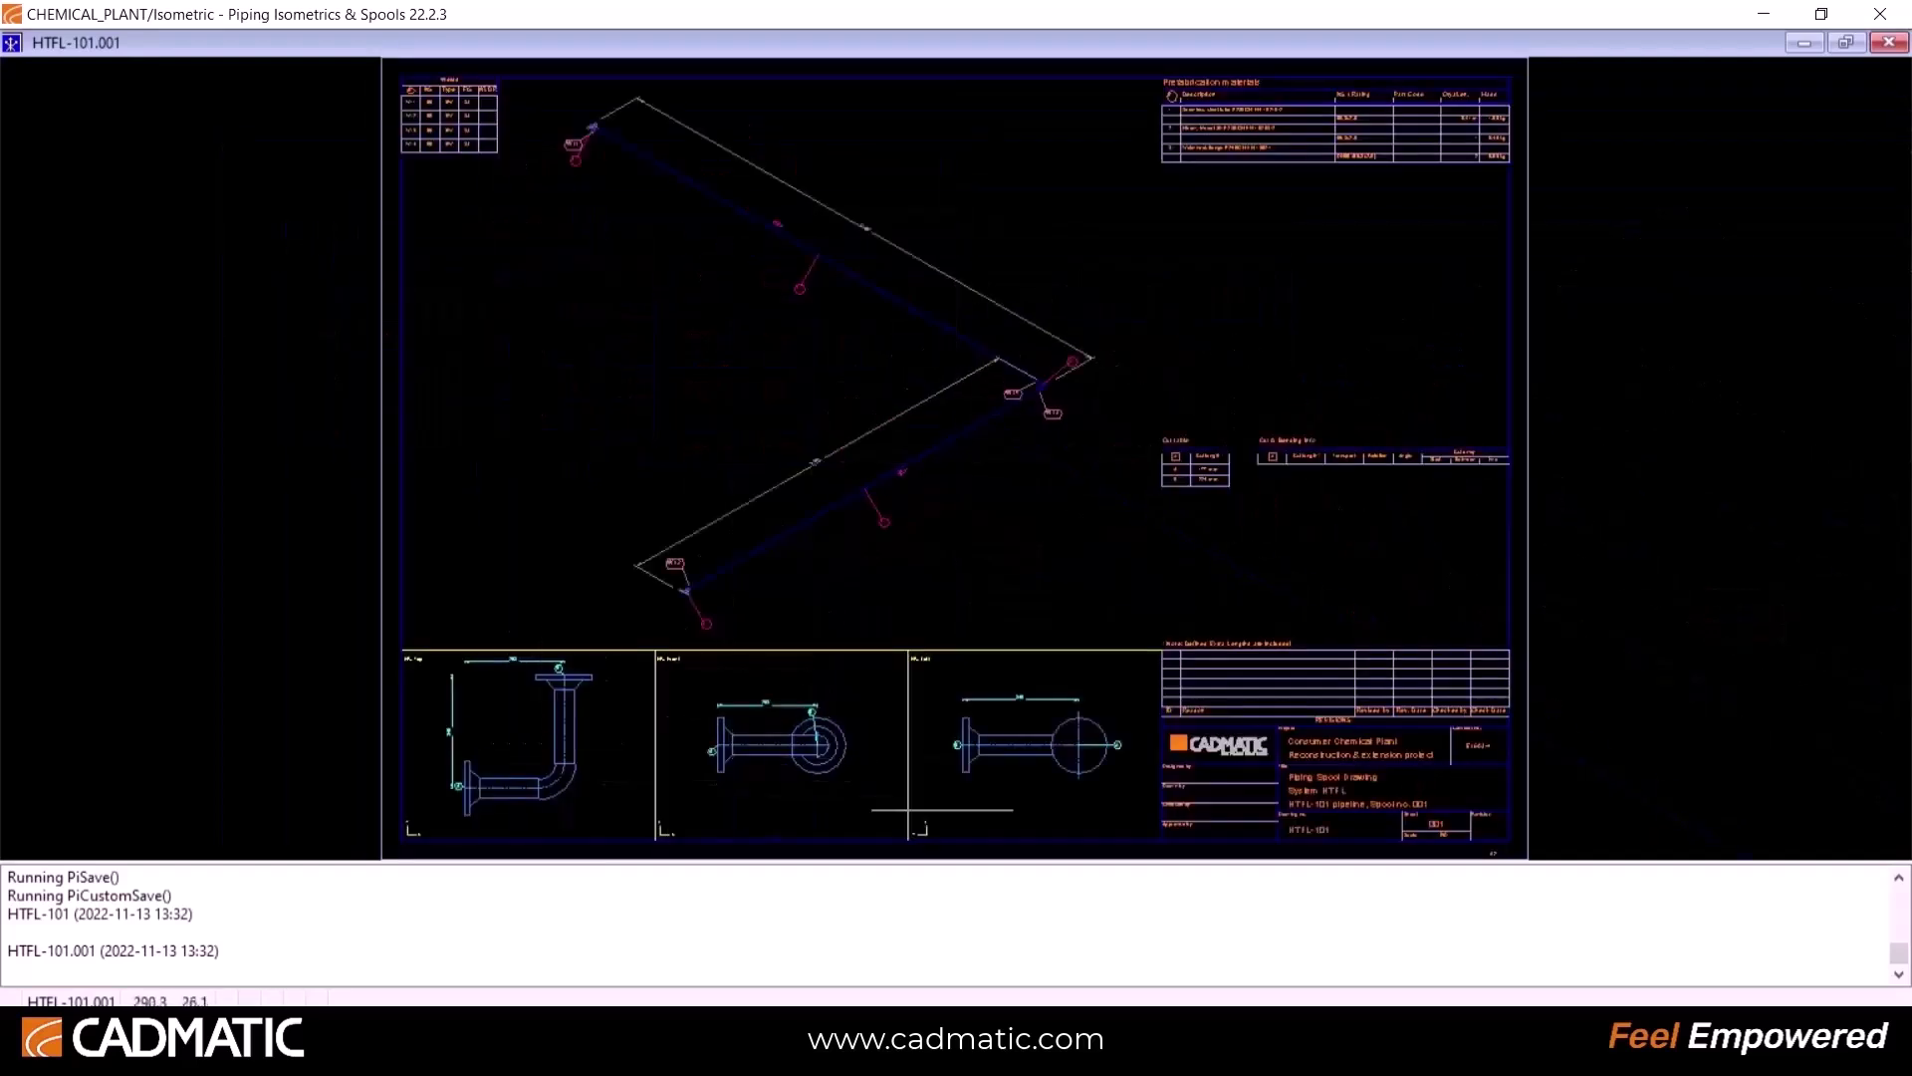
{"action": "scroll", "coordinate": [1124, 794], "scroll_direction": "up", "scroll_amount": 3}
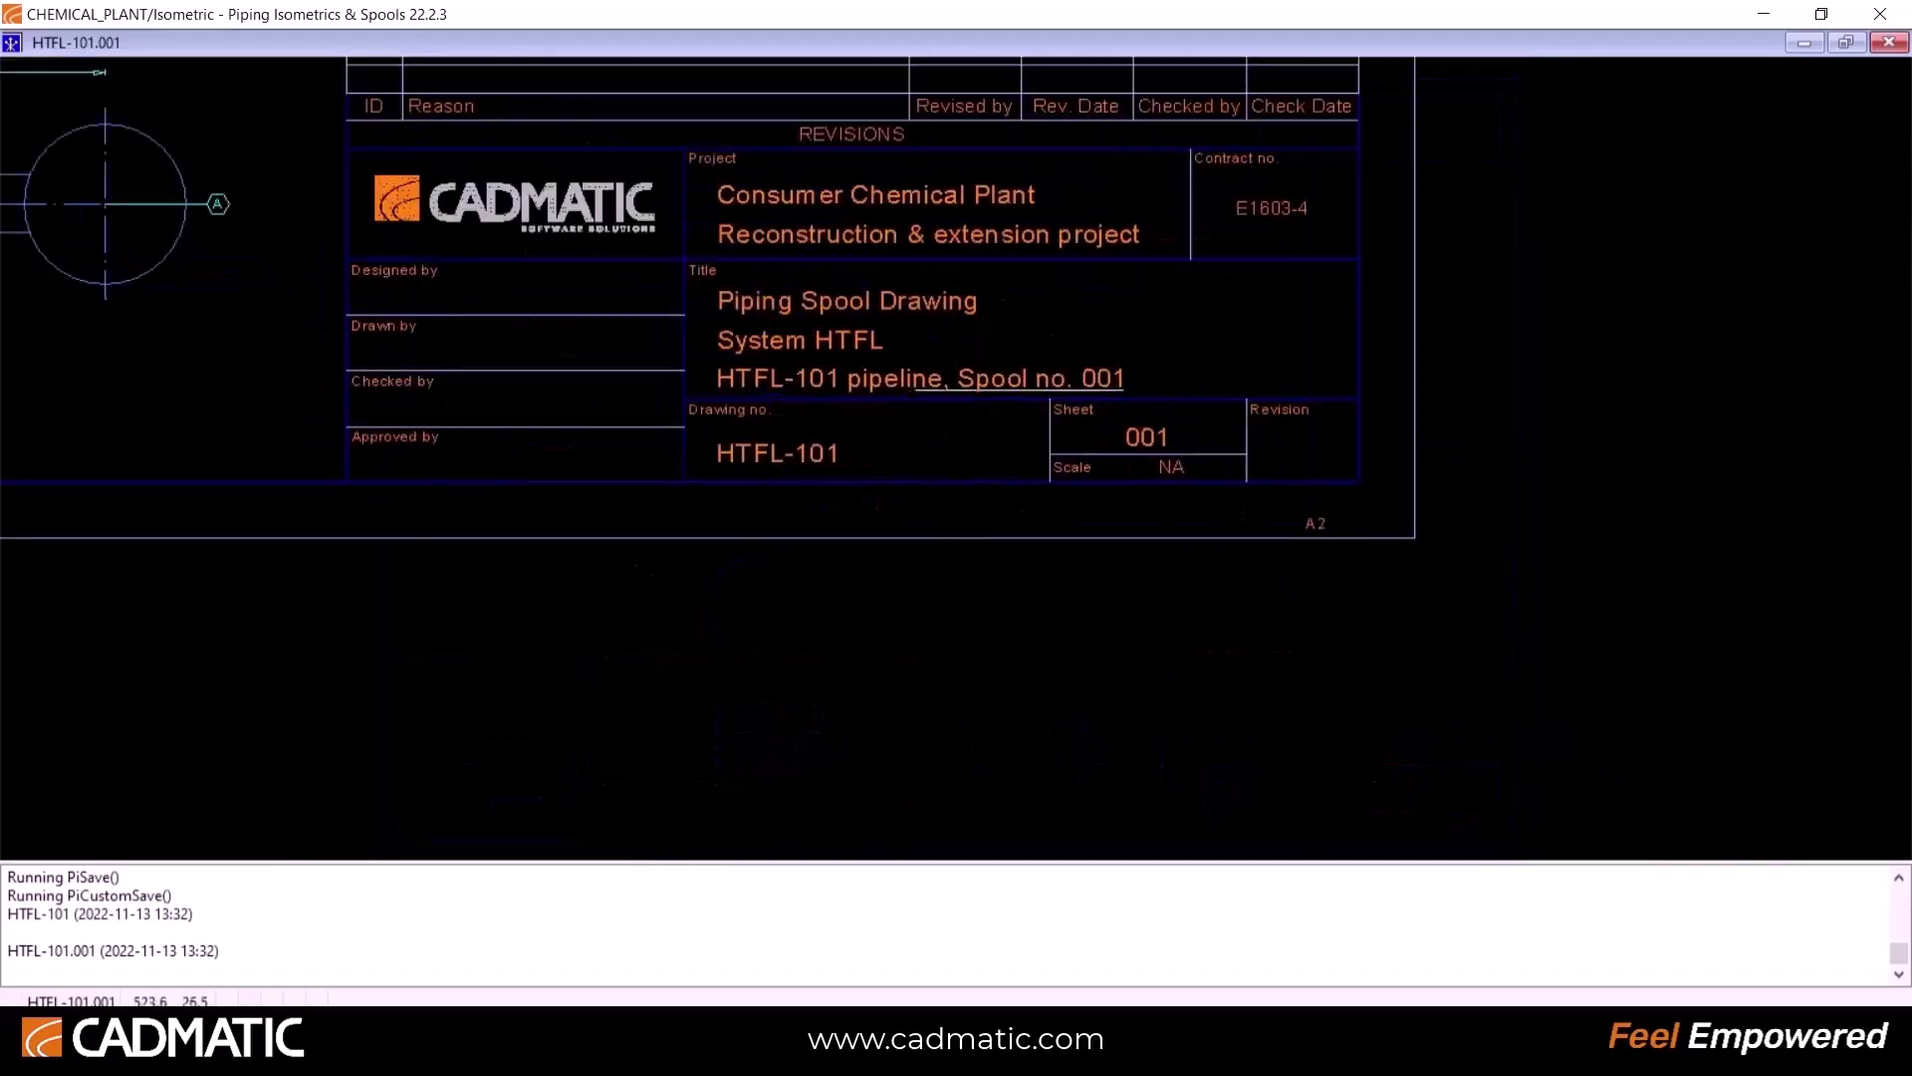
{"action": "scroll", "coordinate": [1036, 303], "scroll_direction": "down", "scroll_amount": 5}
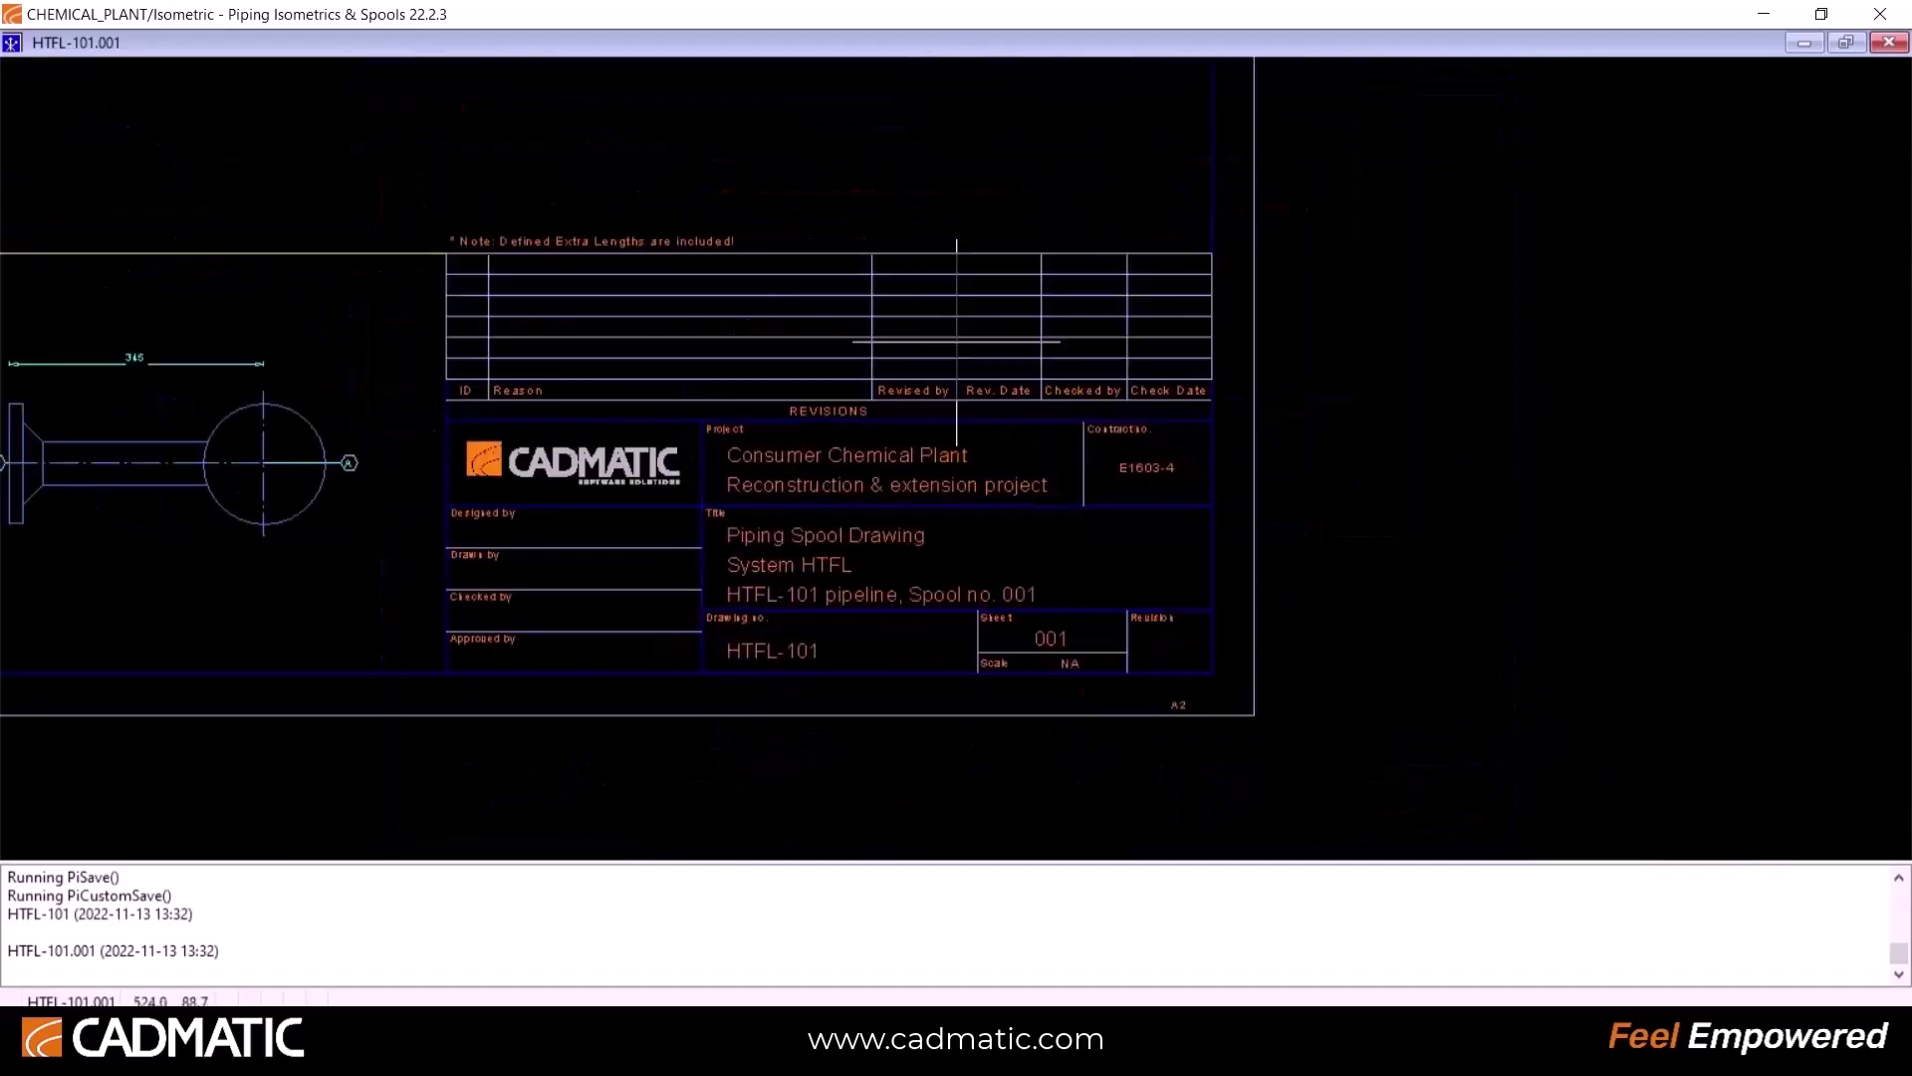
{"action": "scroll", "coordinate": [951, 463], "scroll_direction": "up", "scroll_amount": 5}
{"action": "scroll", "coordinate": [951, 463], "scroll_direction": "up", "scroll_amount": 2}
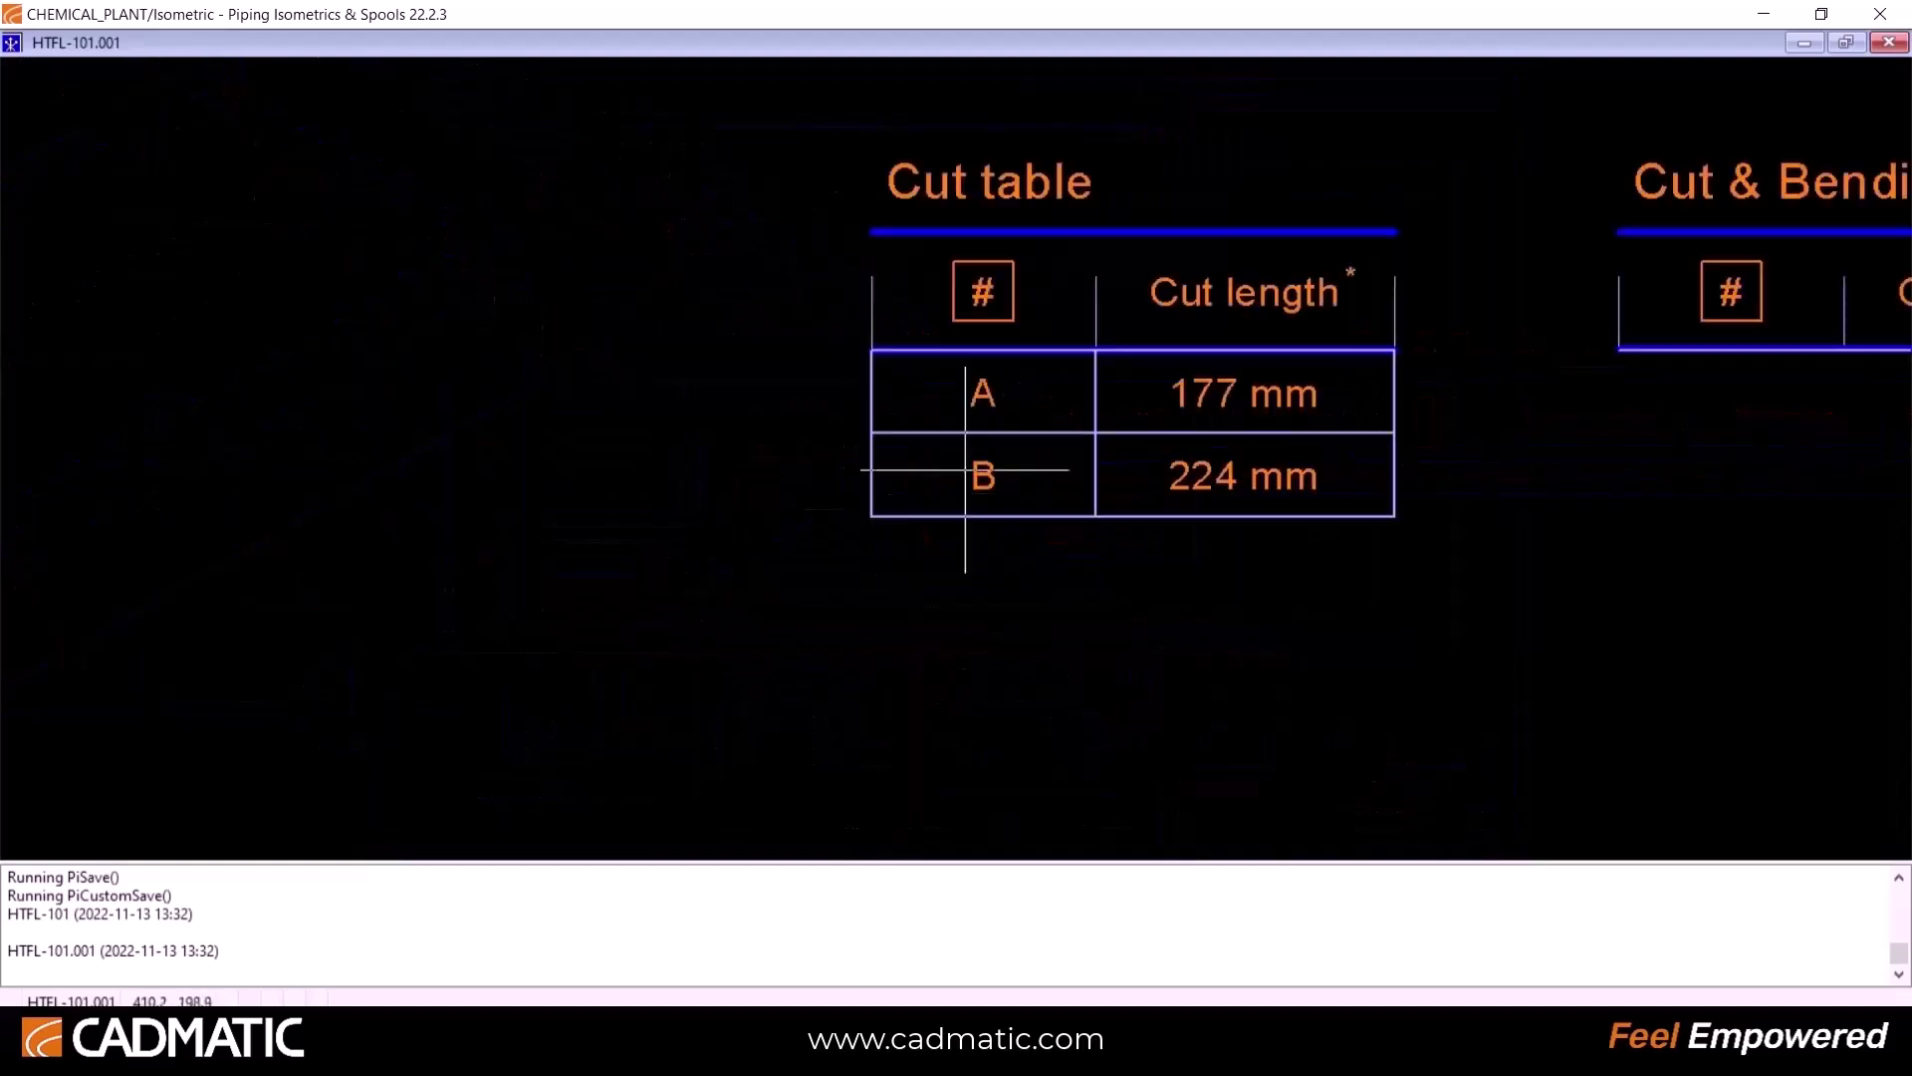
{"action": "scroll", "coordinate": [967, 455], "scroll_direction": "down", "scroll_amount": 5}
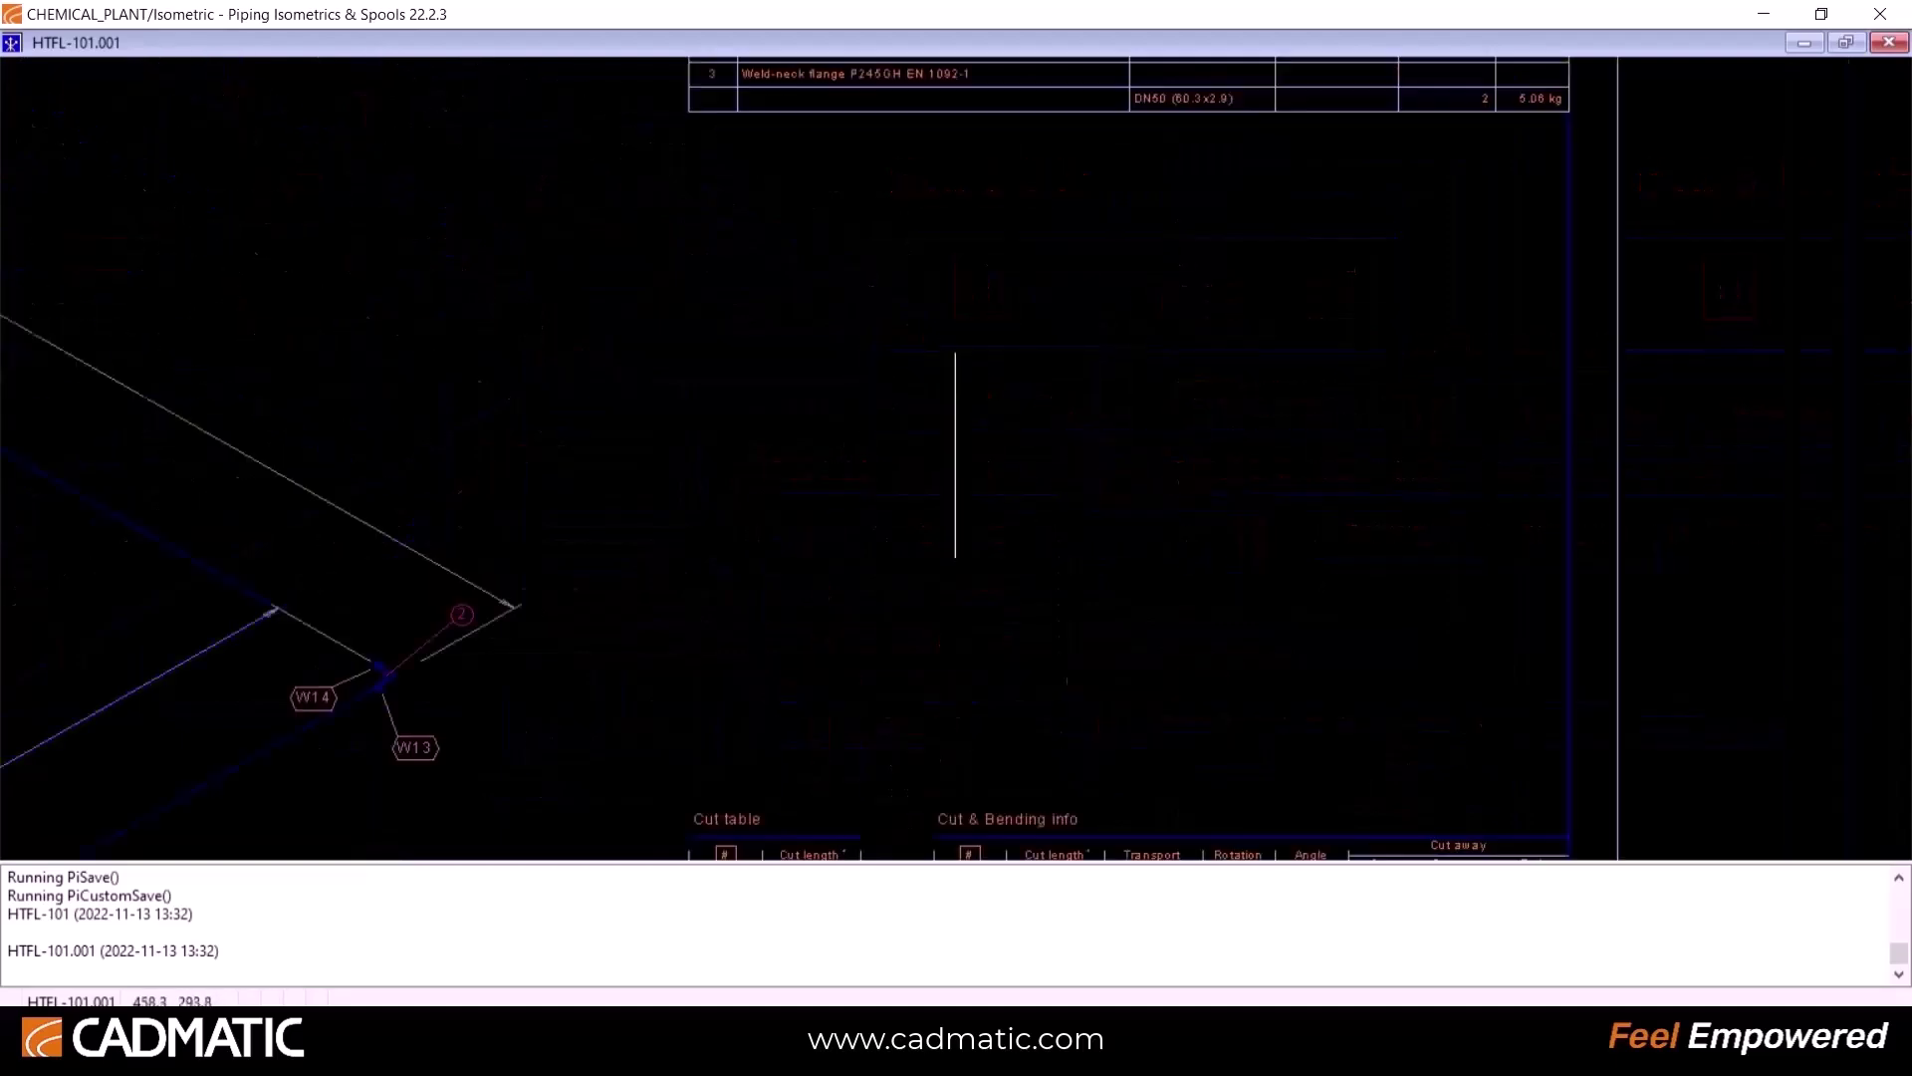
{"action": "scroll", "coordinate": [955, 464], "scroll_direction": "up", "scroll_amount": 3}
{"action": "scroll", "coordinate": [955, 464], "scroll_direction": "up", "scroll_amount": 1}
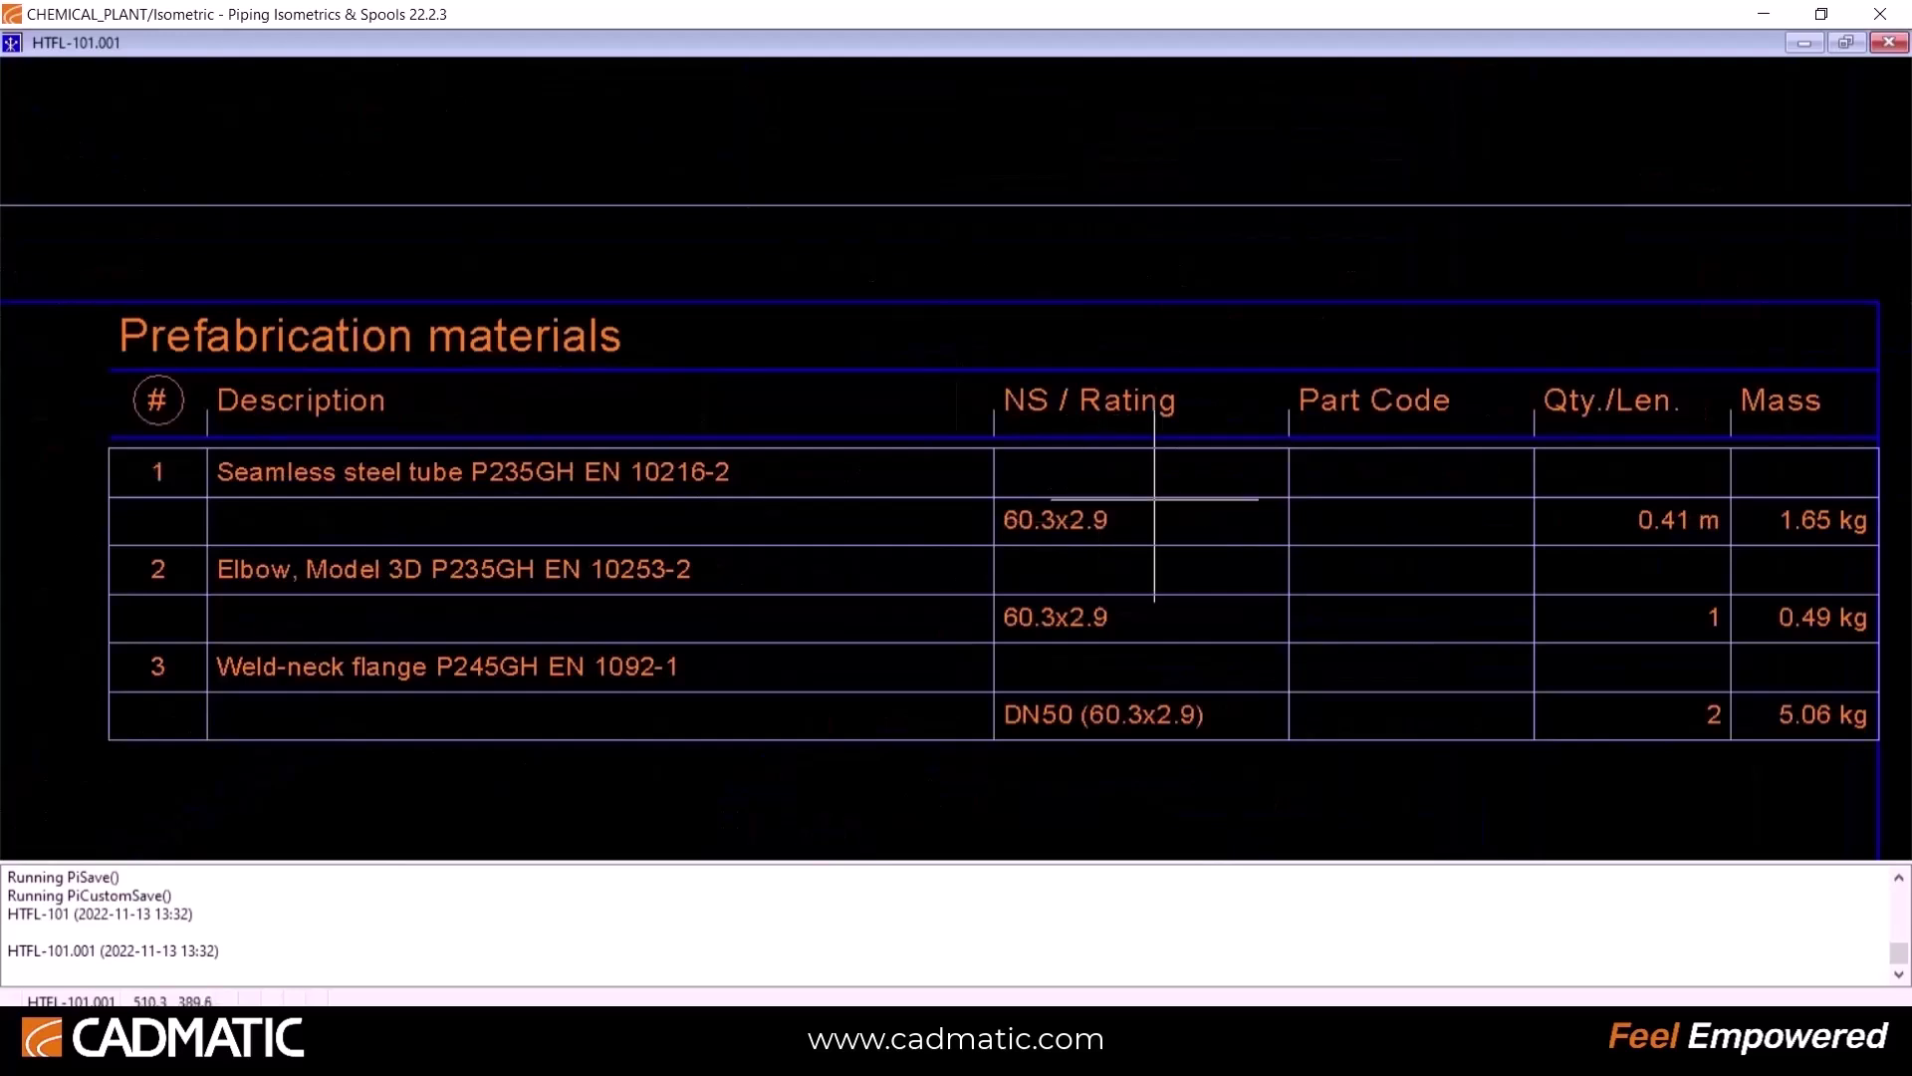
{"action": "scroll", "coordinate": [952, 457], "scroll_direction": "down", "scroll_amount": 8}
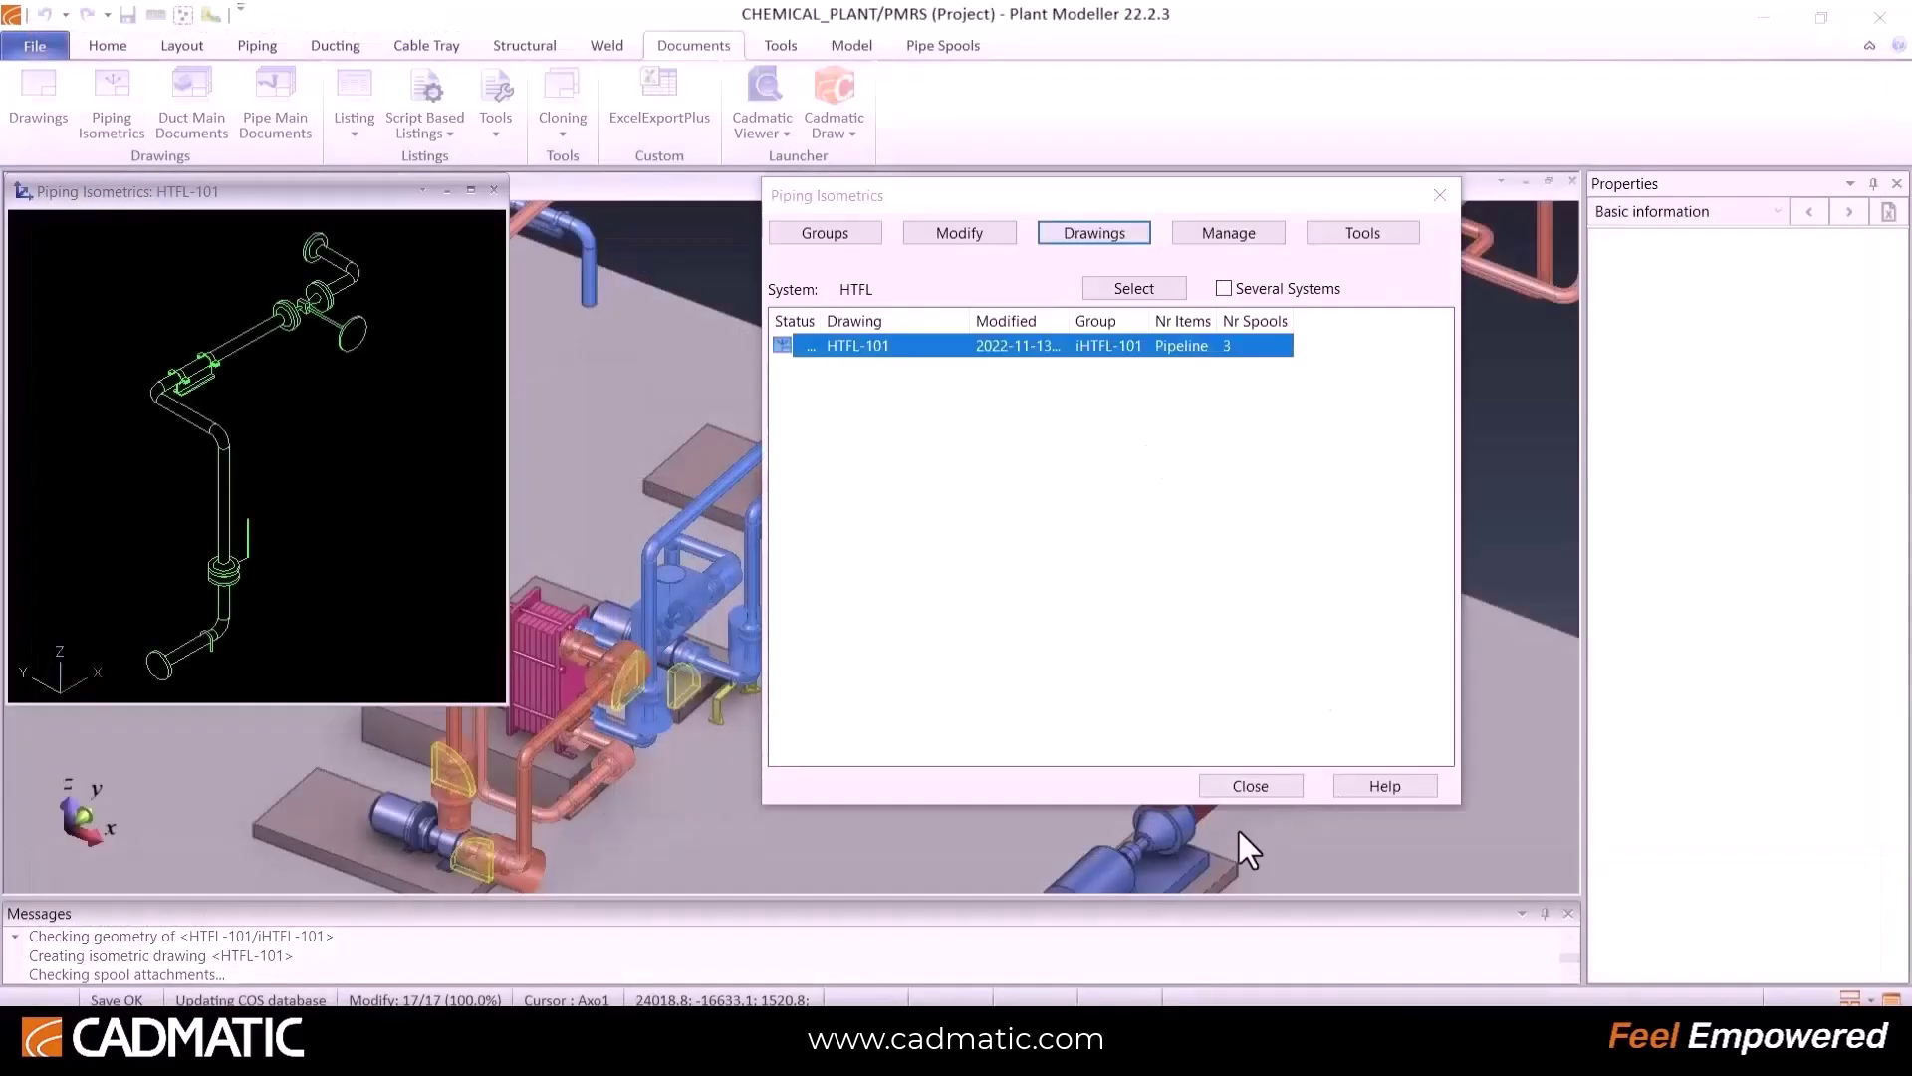
{"action": "left_click", "coordinate": [1248, 785]}
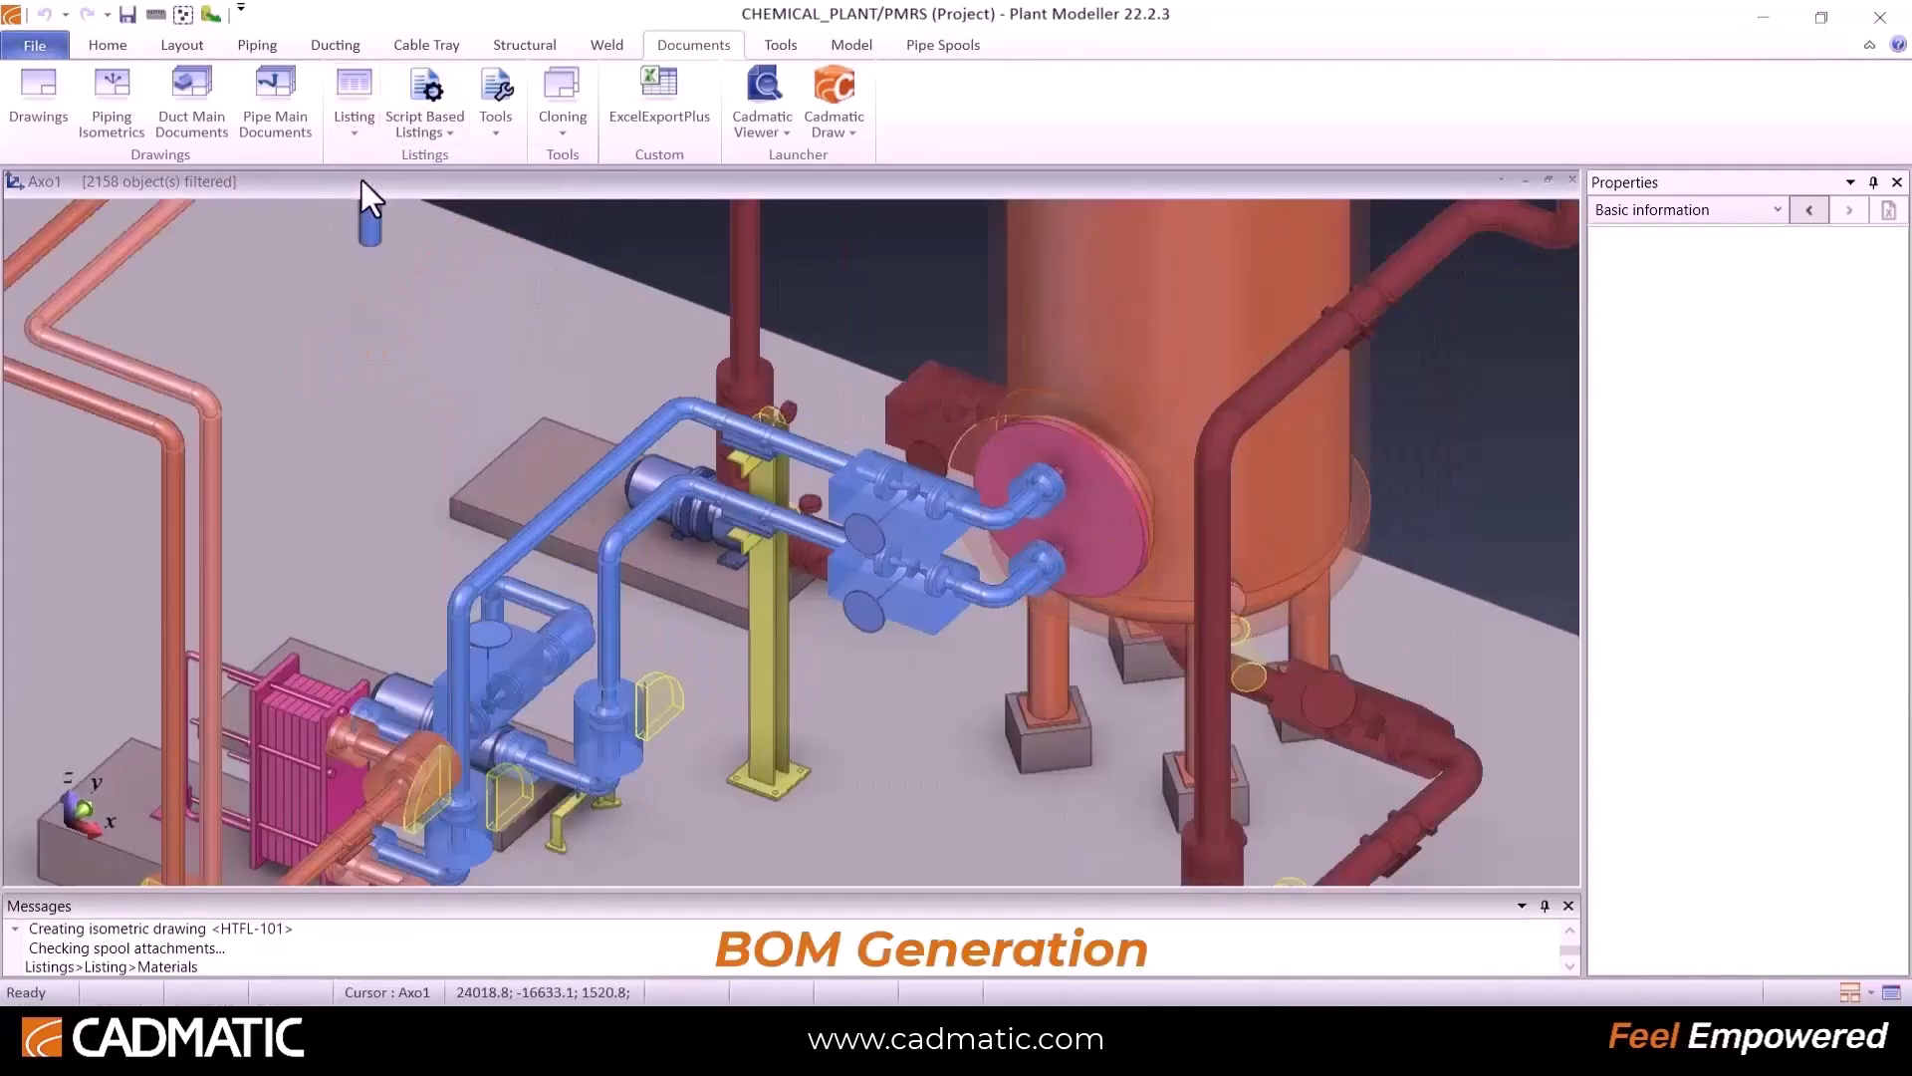
Step: Create a new materials listing named Report11 from the ICGD PipeMatExcel definition
{"action": "left_click", "coordinate": [356, 134]}
{"action": "left_click", "coordinate": [400, 188]}
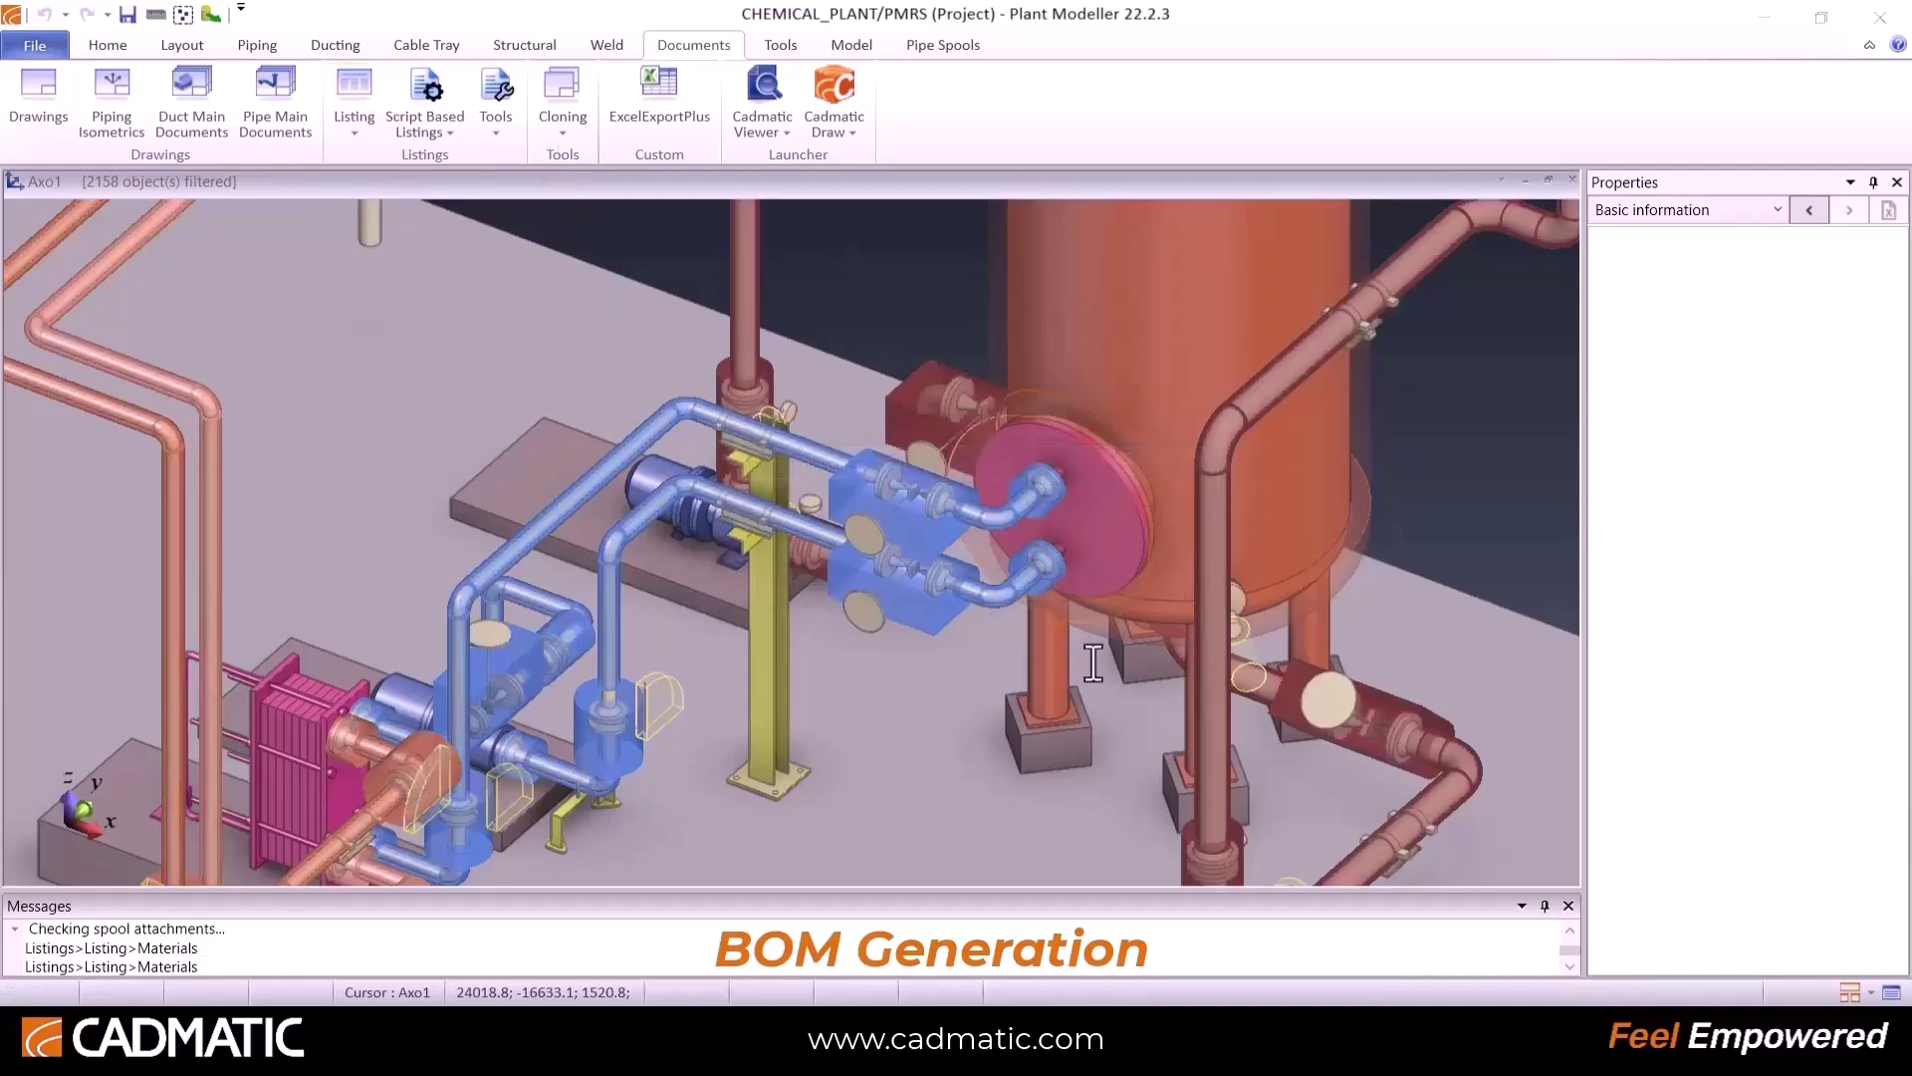
{"action": "left_click", "coordinate": [617, 195]}
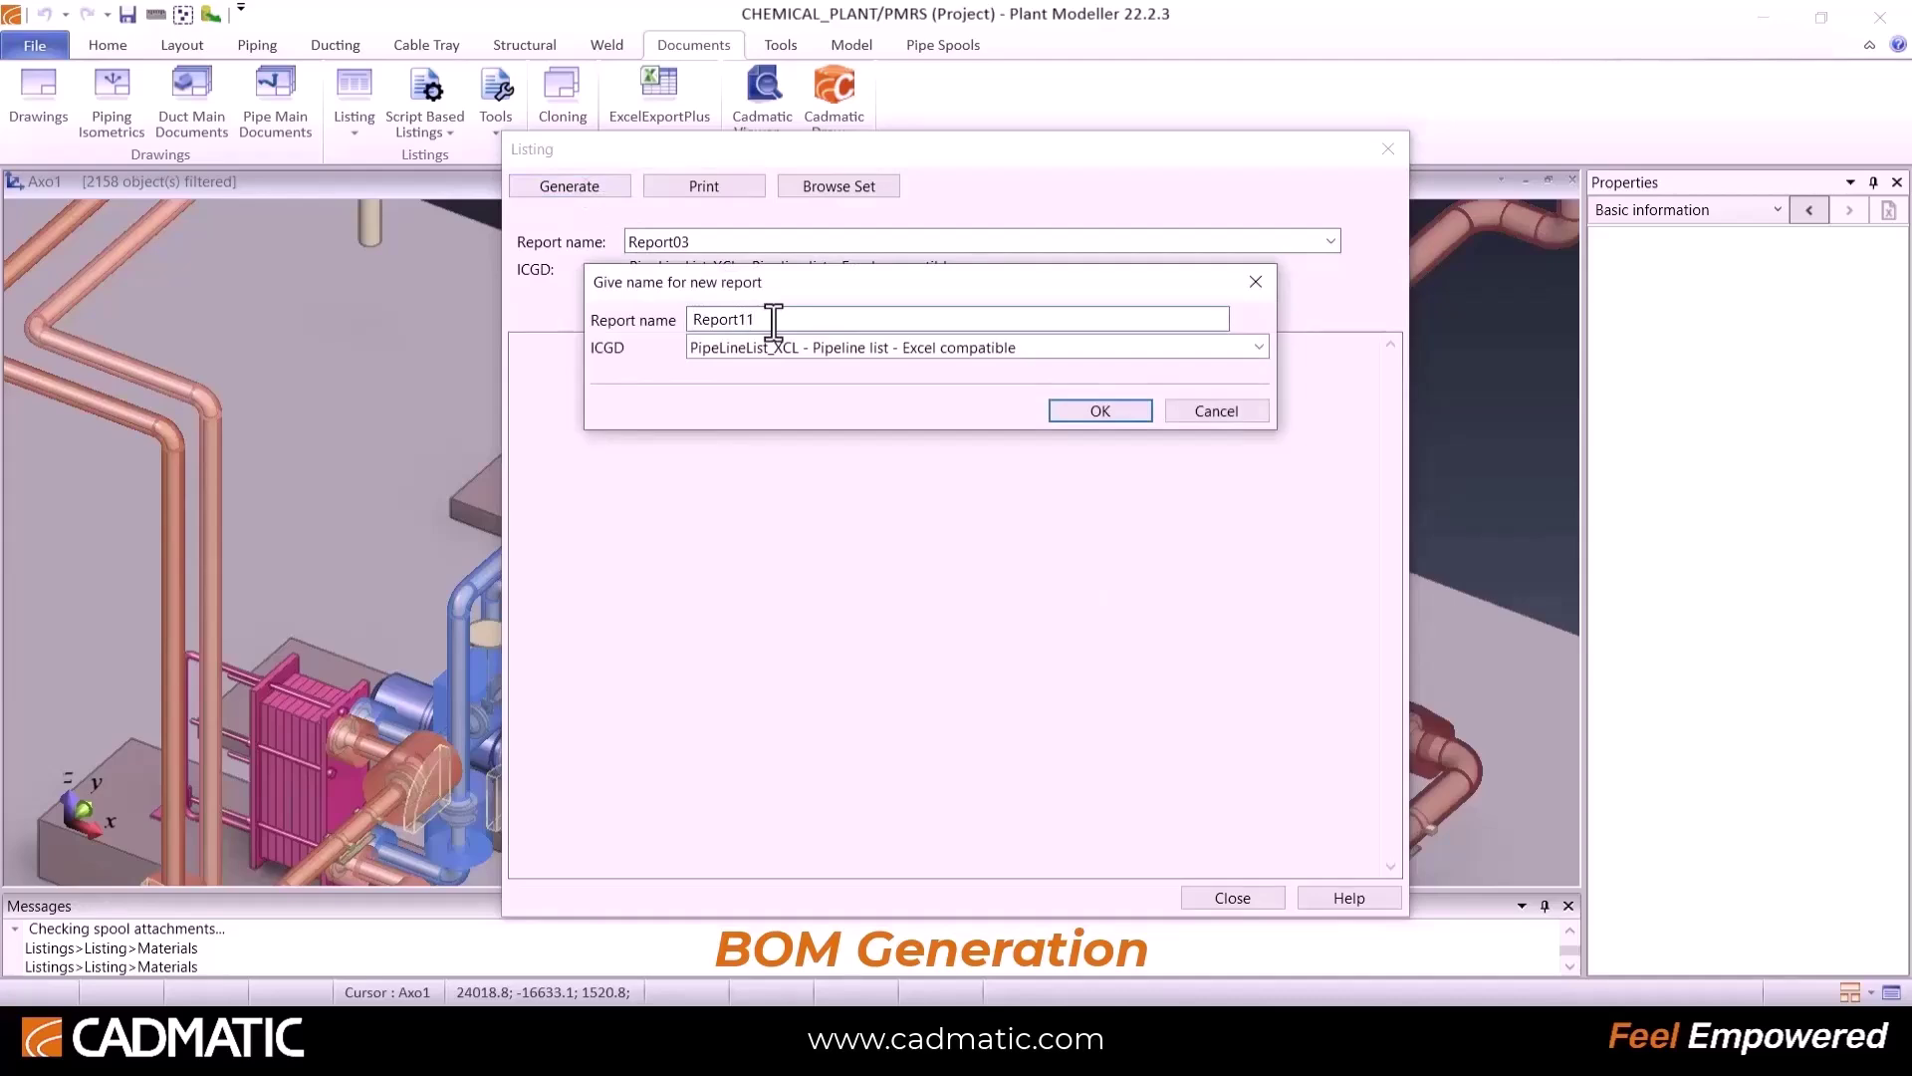
{"action": "left_click", "coordinate": [950, 341]}
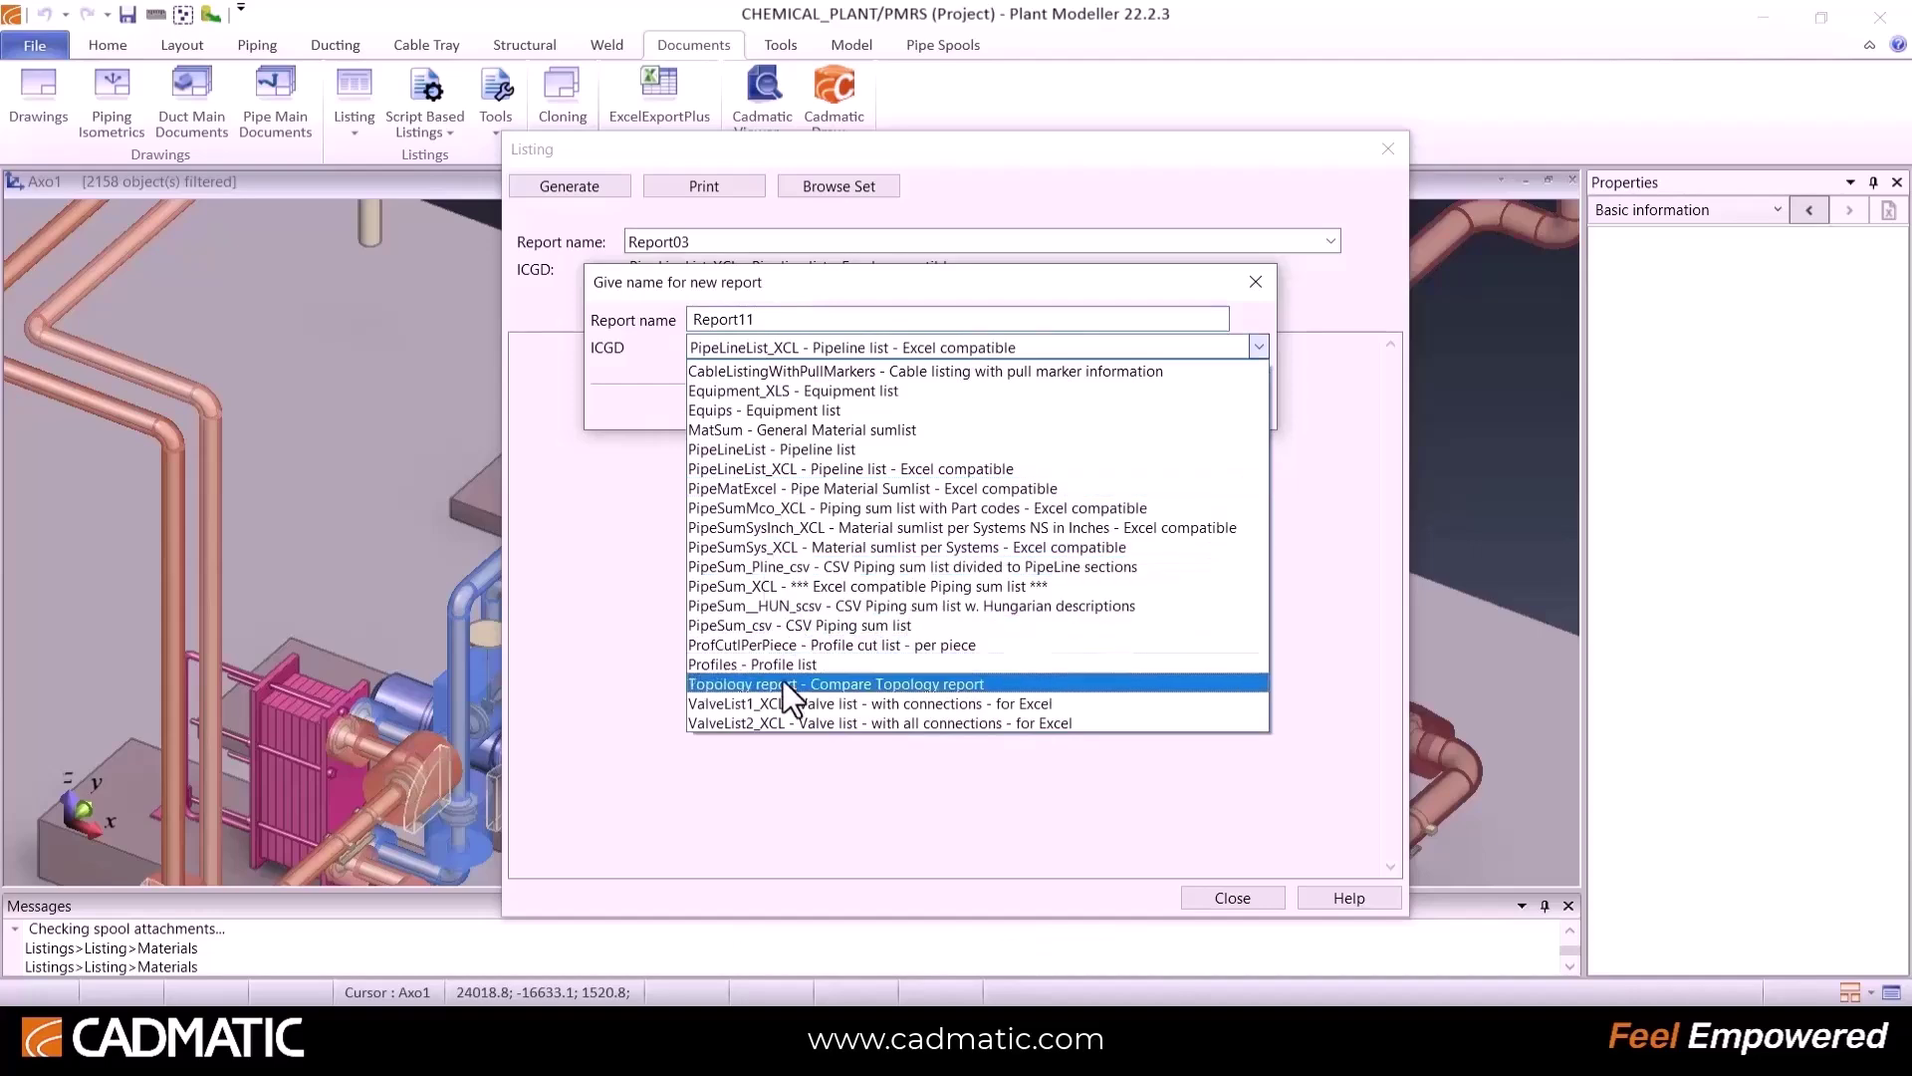
{"action": "left_click", "coordinate": [757, 490]}
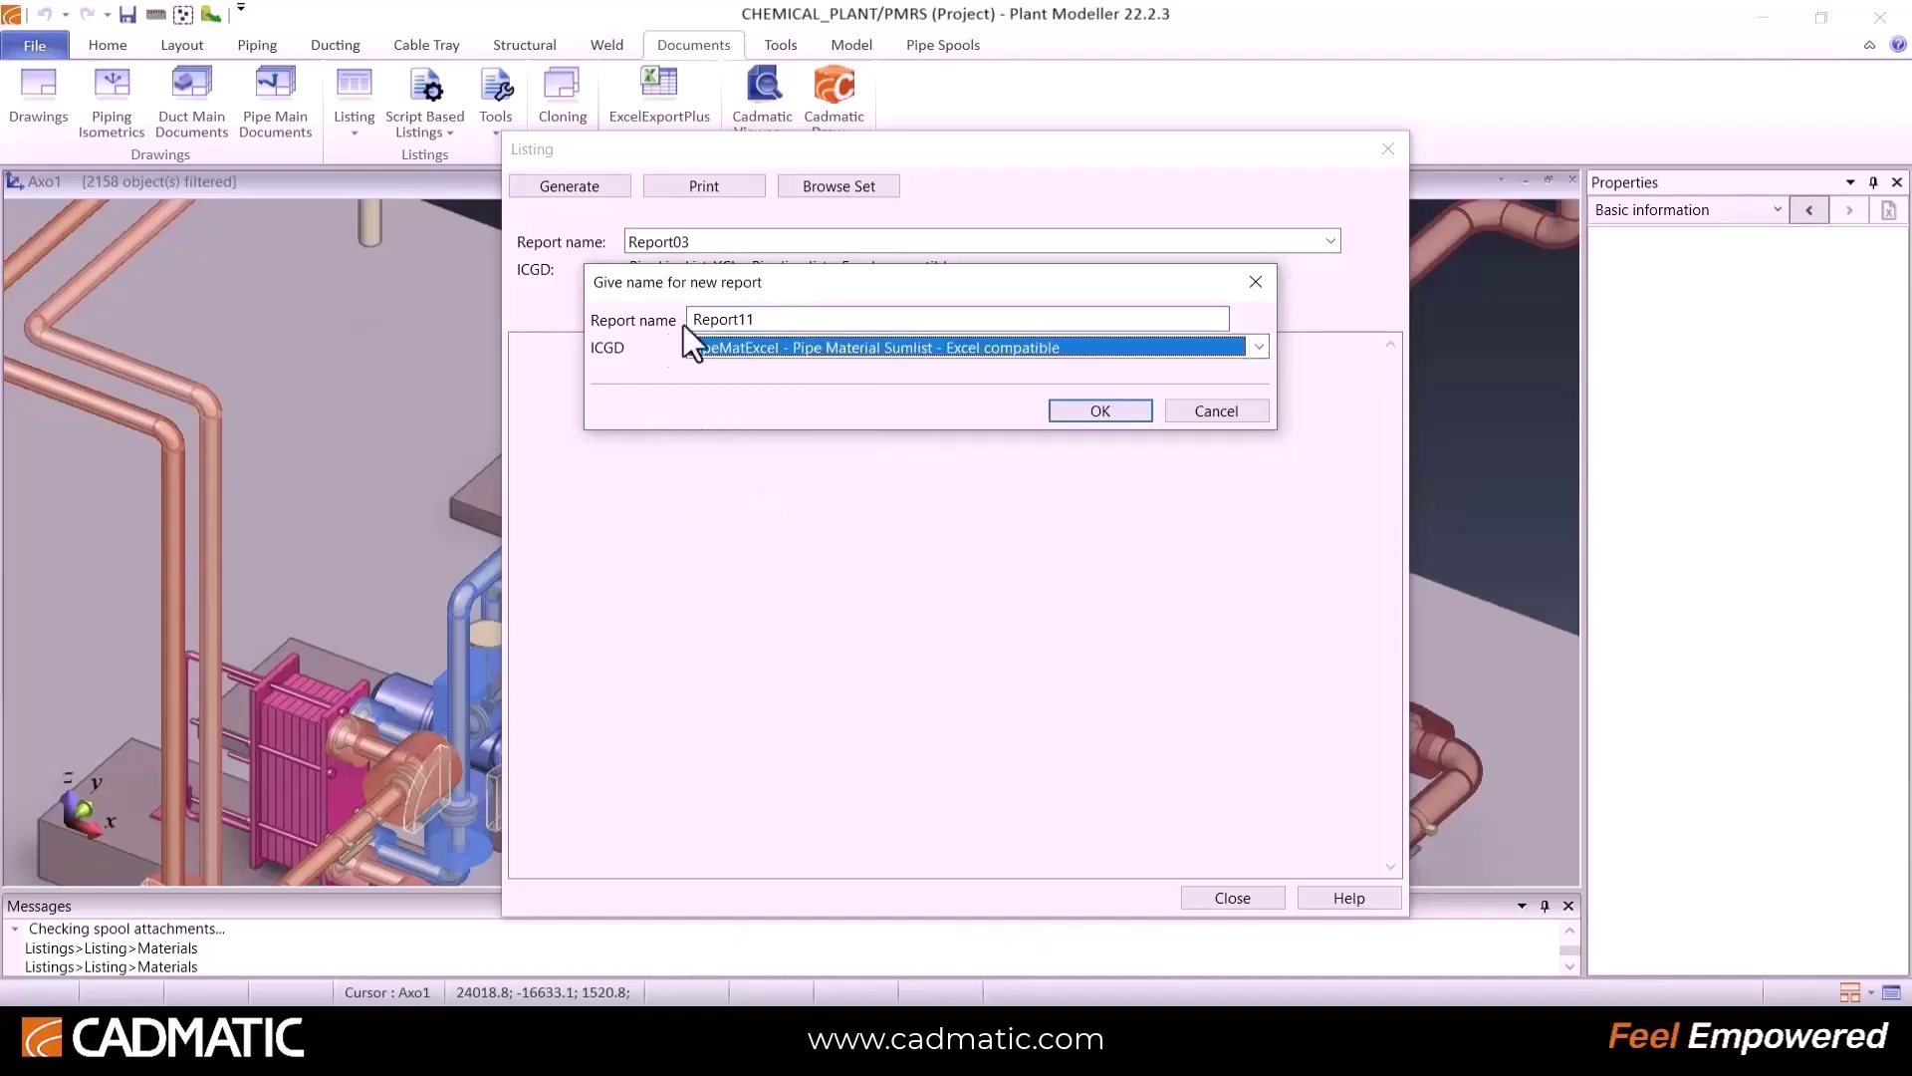
{"action": "left_click", "coordinate": [1096, 410]}
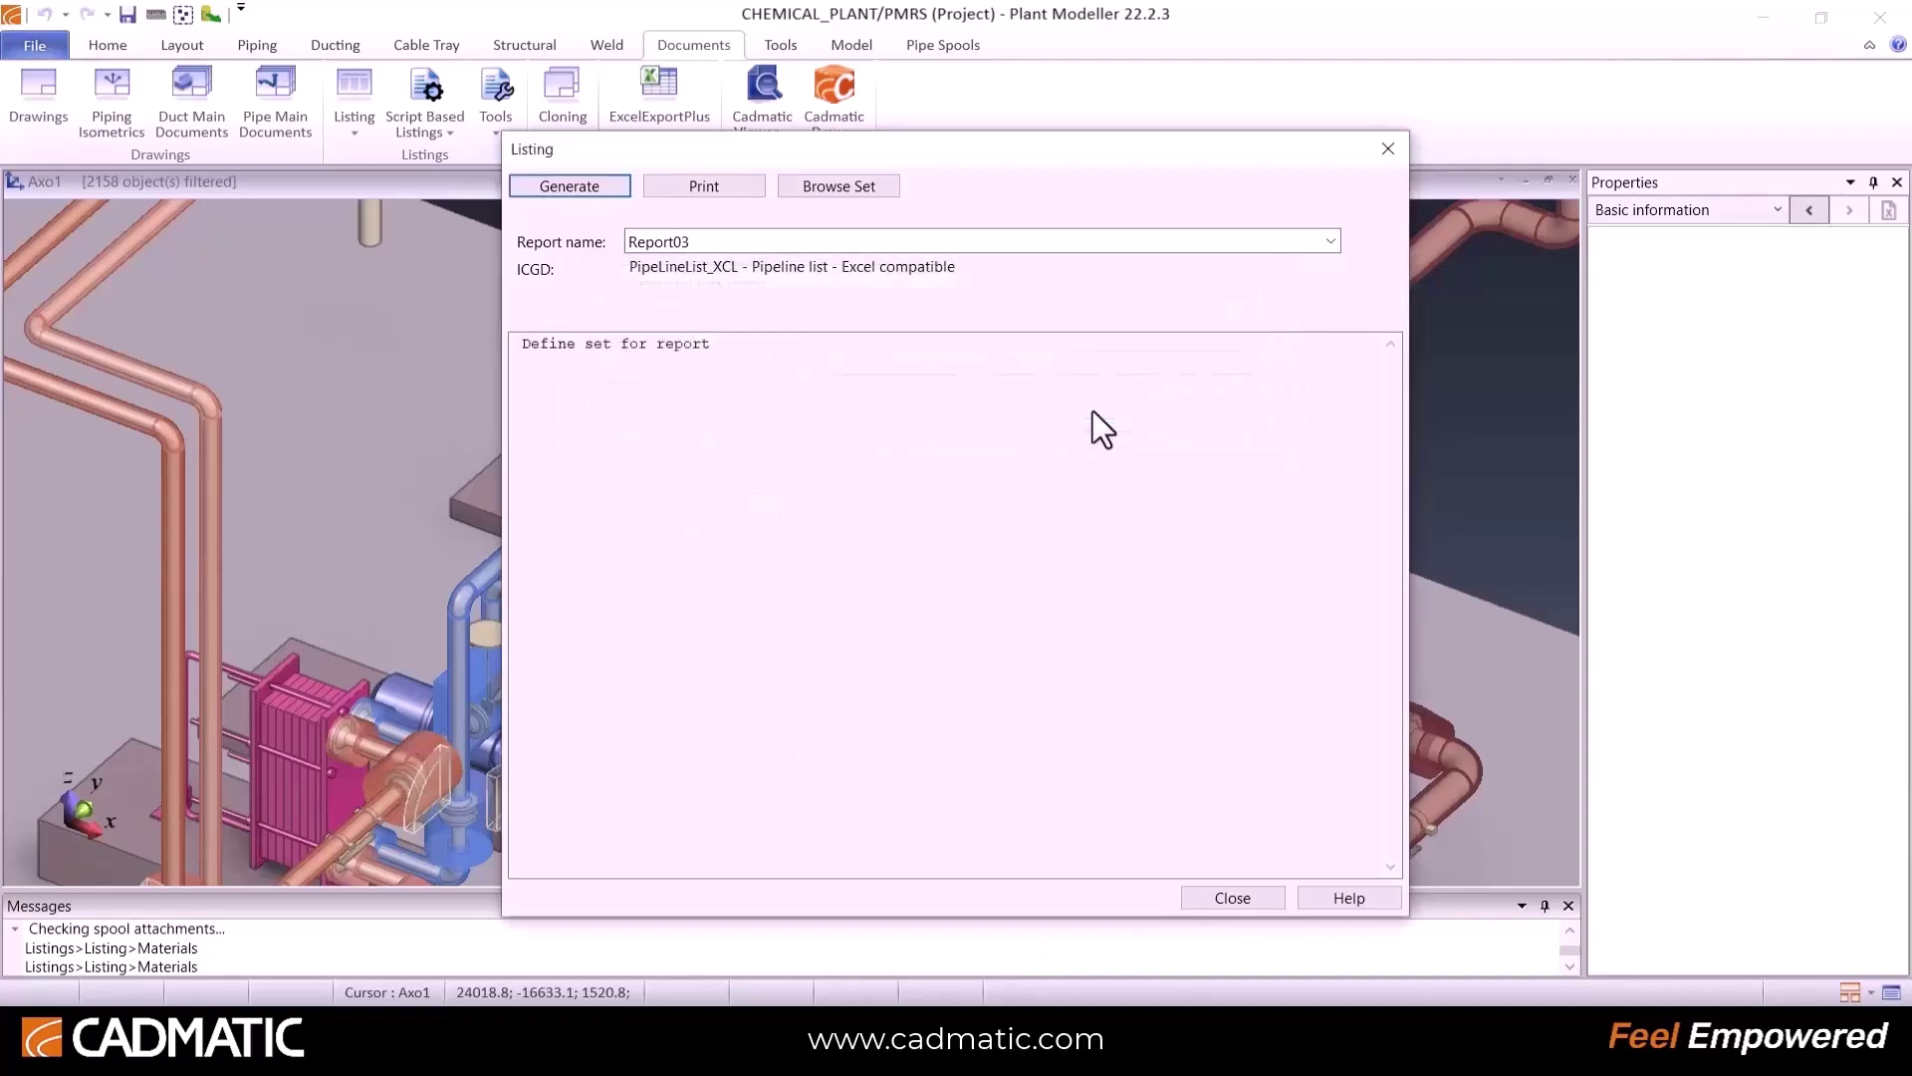
Step: Select report objects by system, pick an HTFL pipe, and accept the set
{"action": "key", "text": "Escape"}
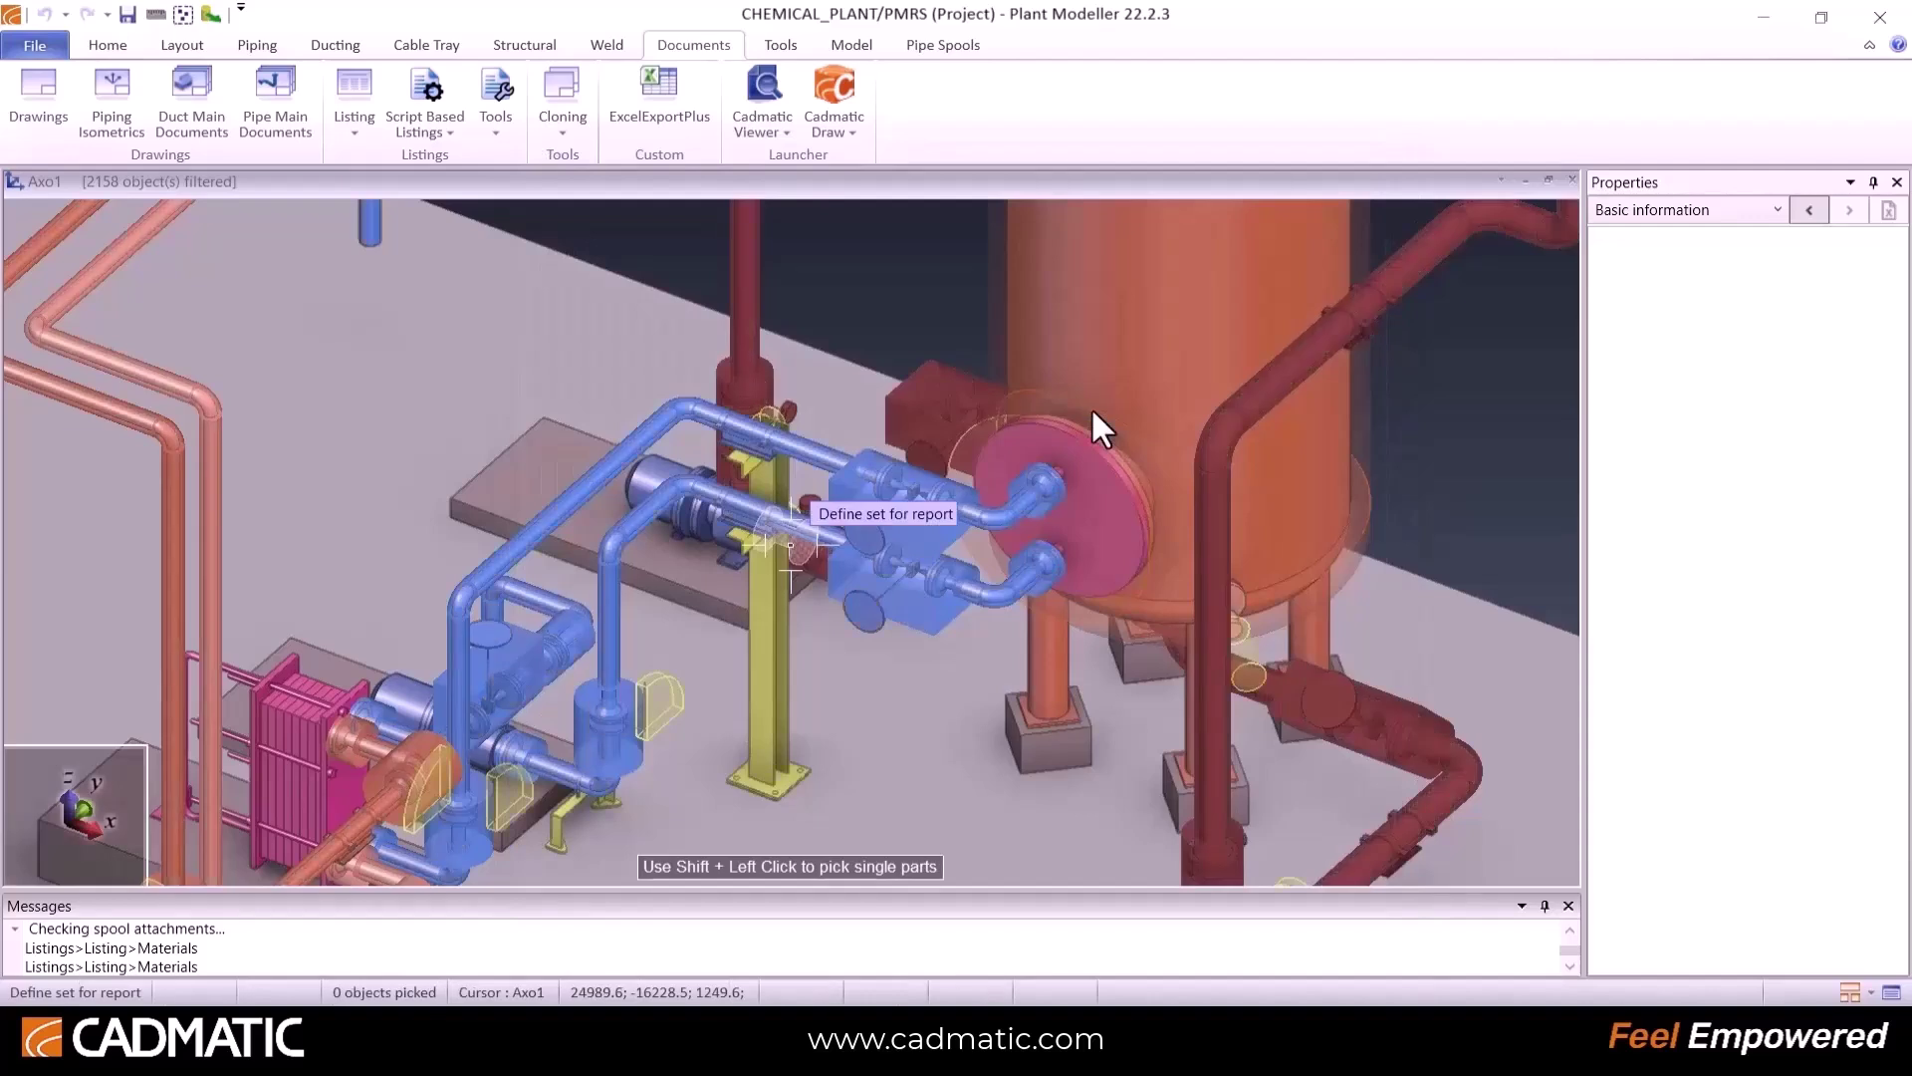
{"action": "key", "text": "s"}
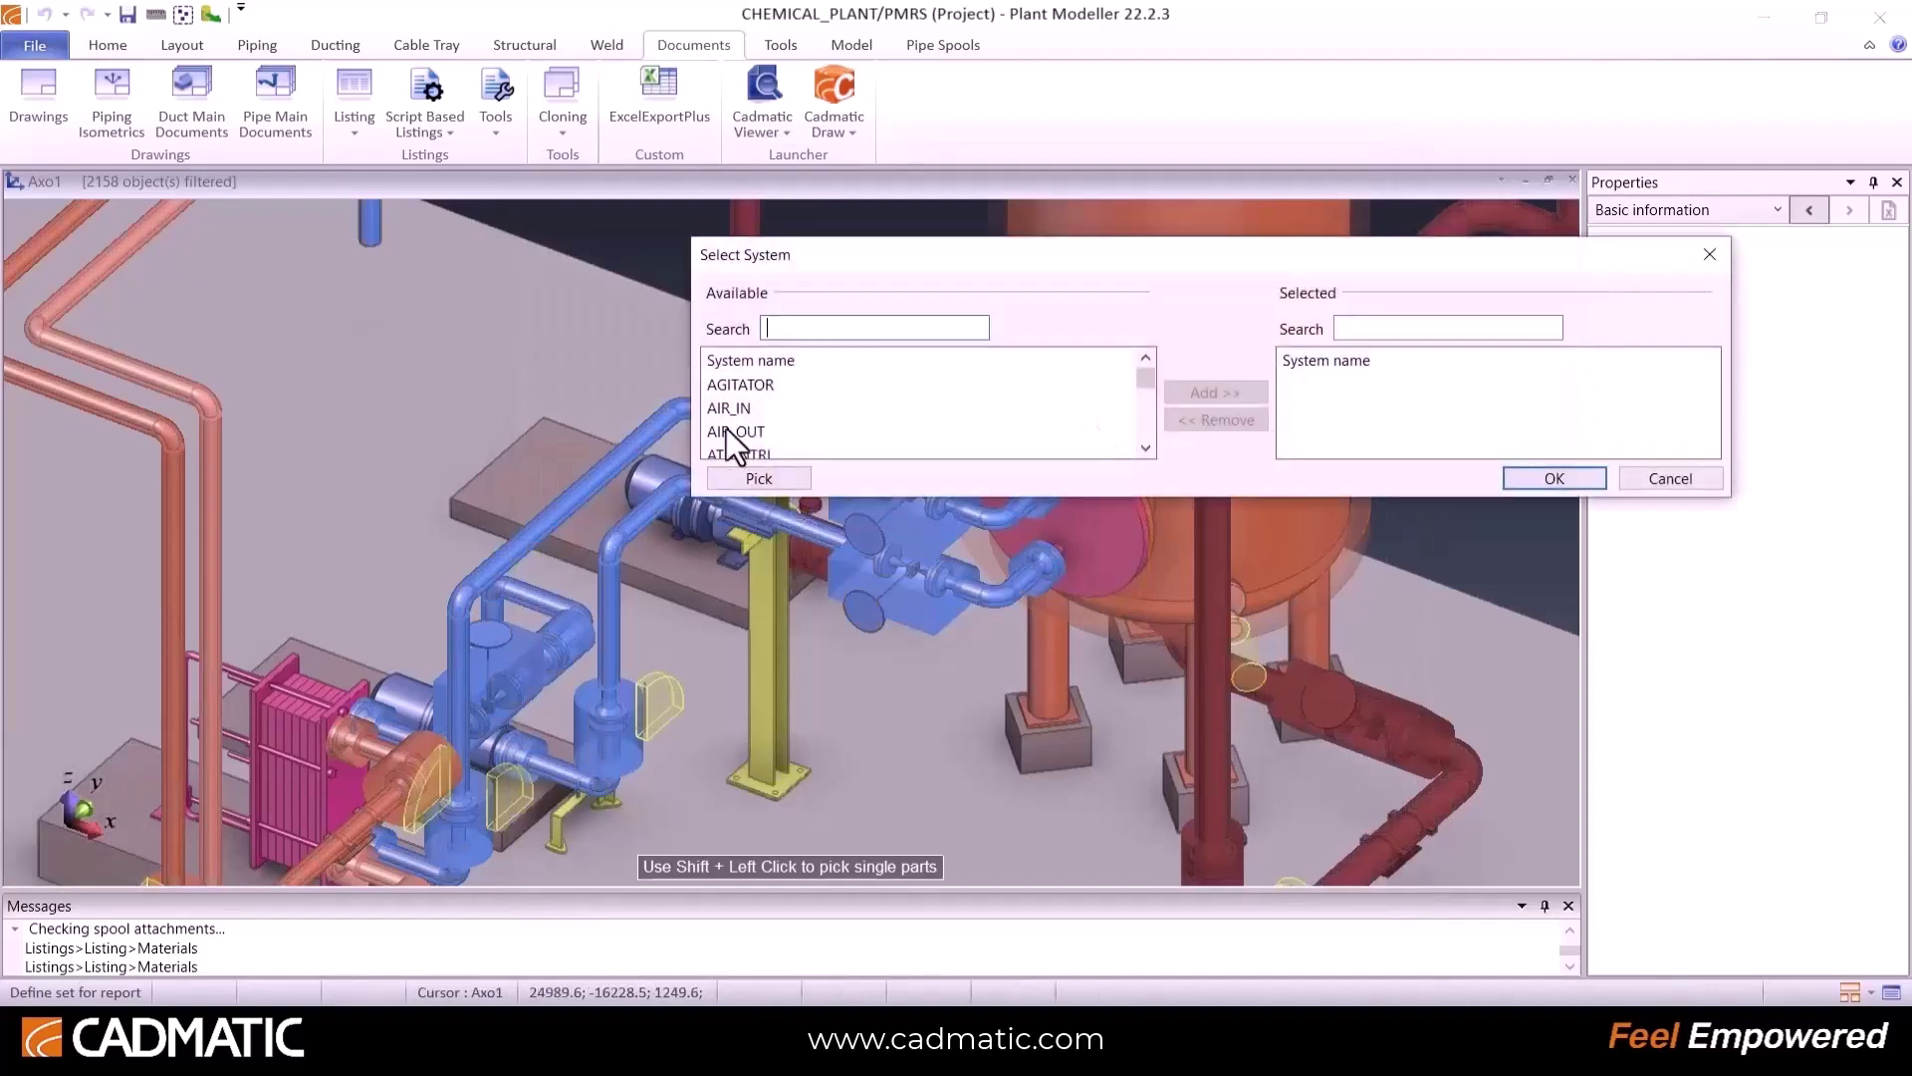
{"action": "left_click_drag", "start_coordinate": [1141, 807], "coordinate": [1119, 857]}
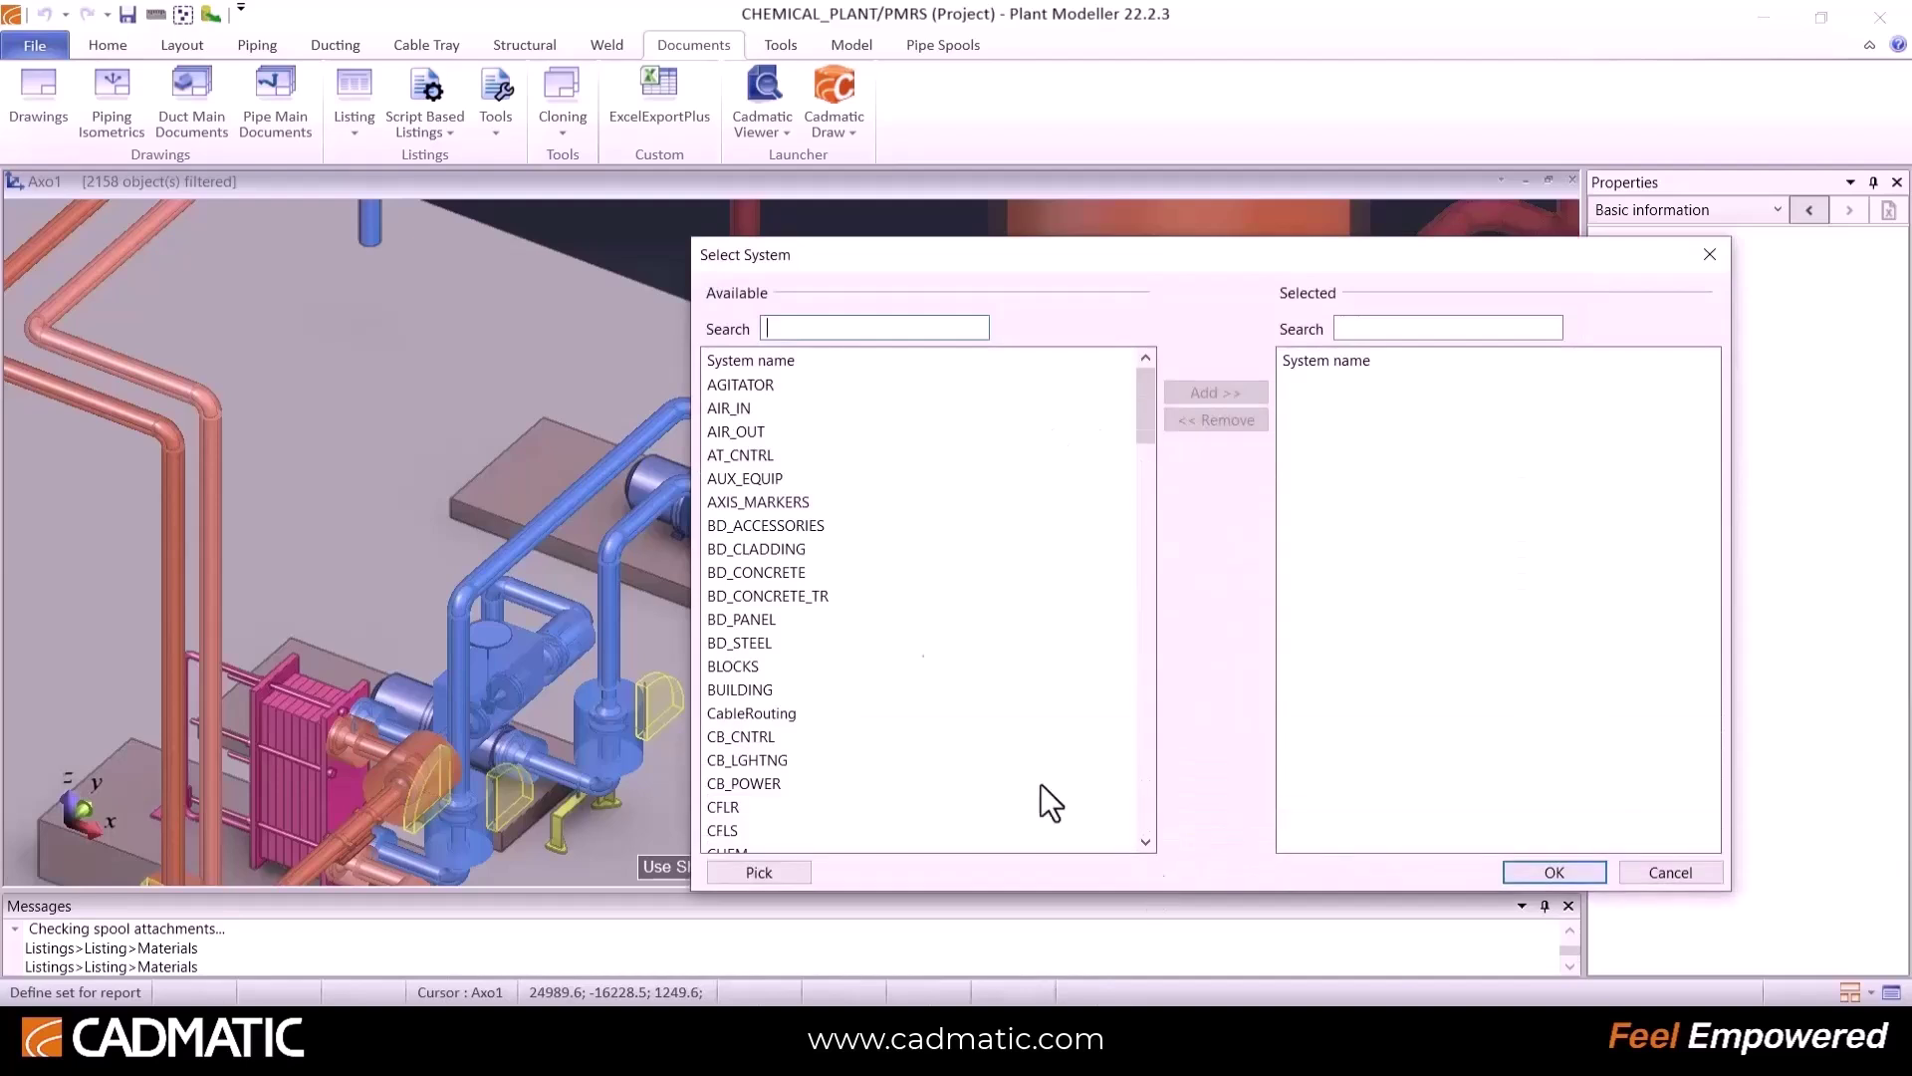
{"action": "scroll", "coordinate": [792, 500], "scroll_direction": "down", "scroll_amount": 8}
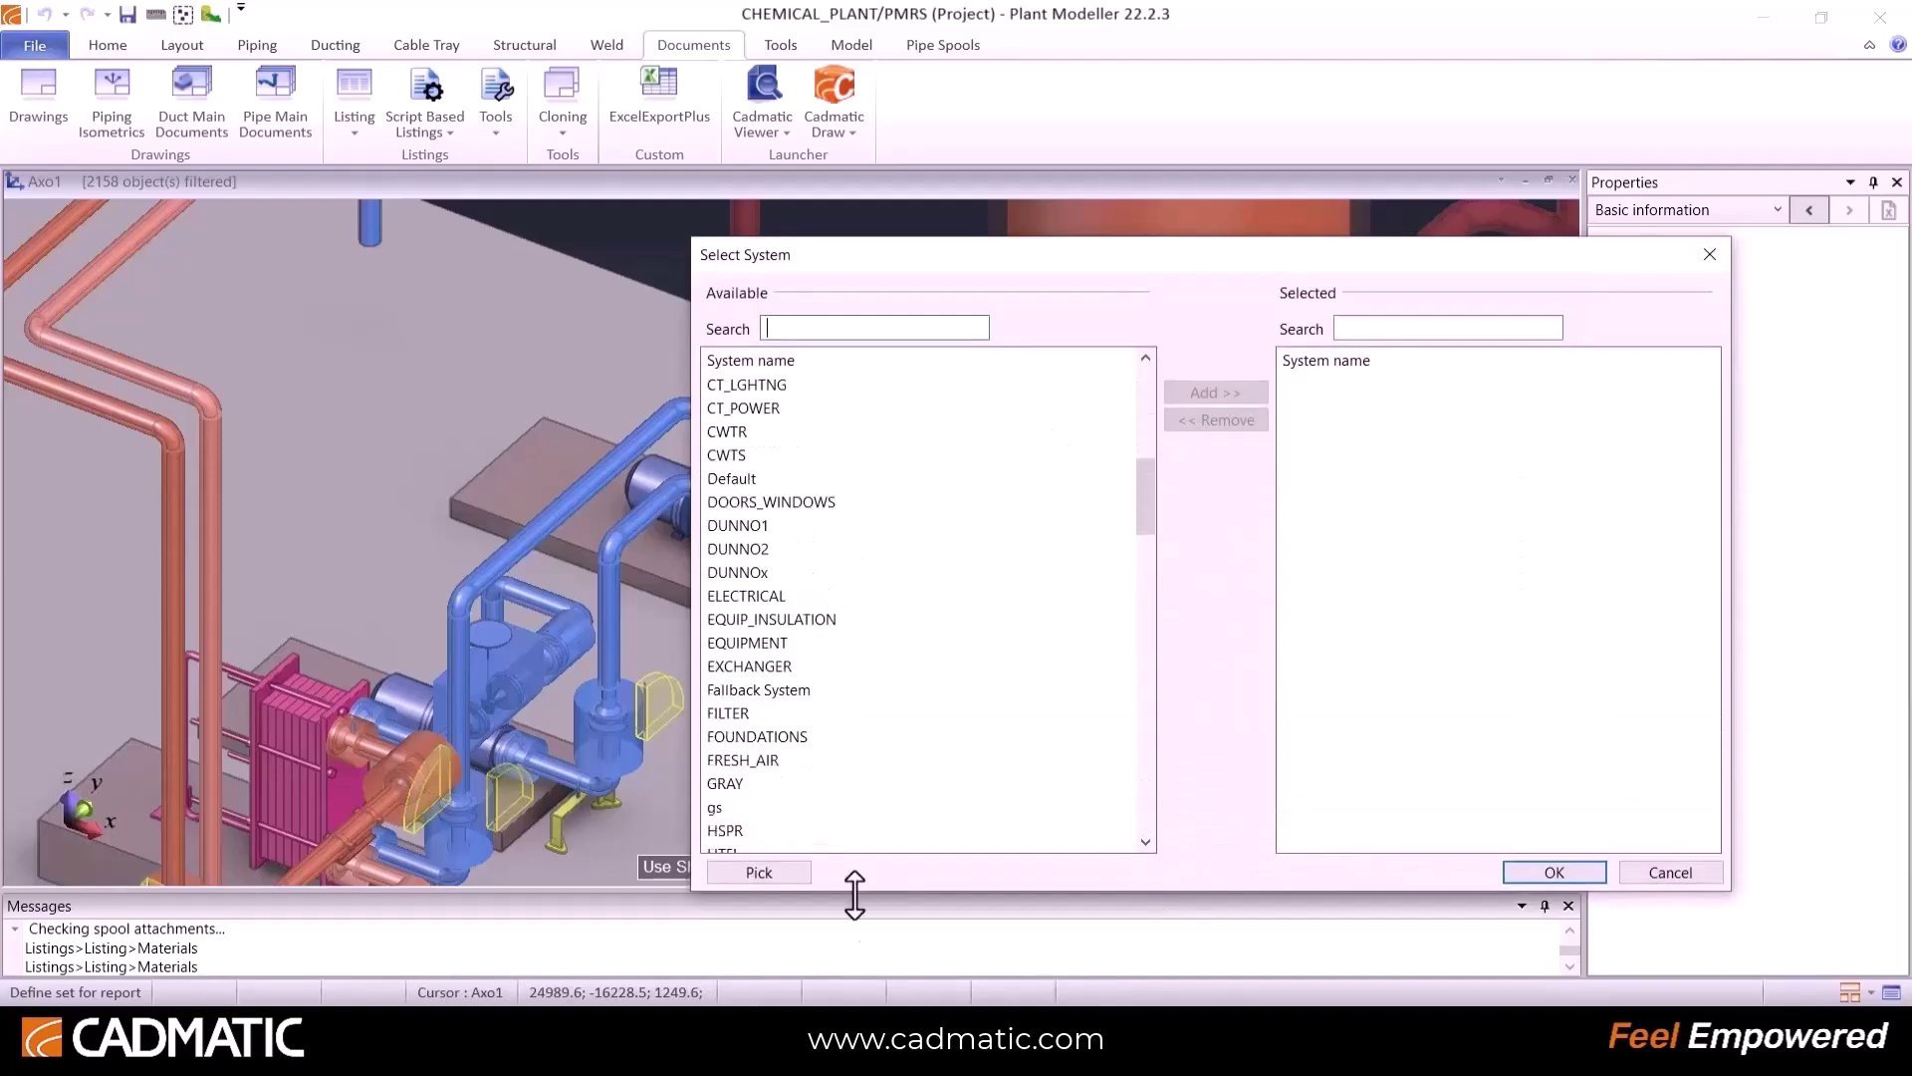
{"action": "left_click", "coordinate": [759, 872]}
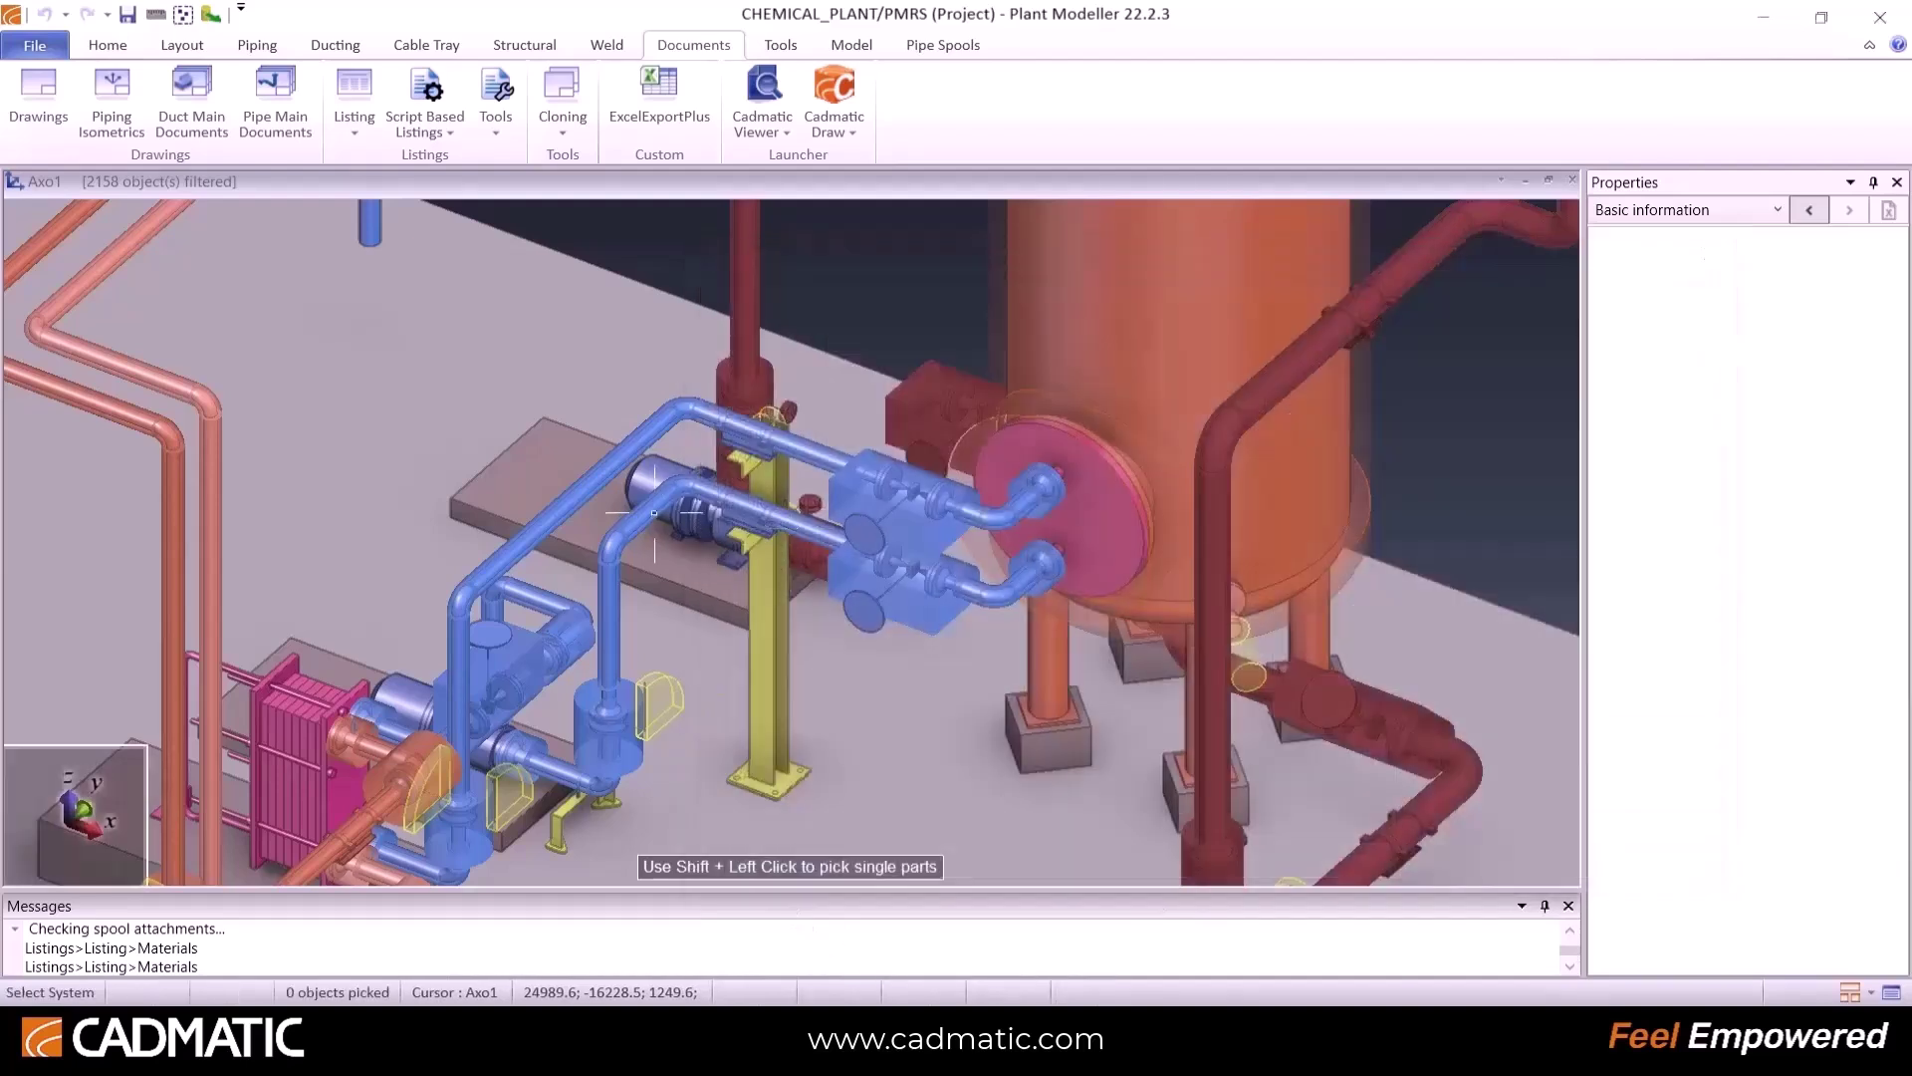
{"action": "left_click", "coordinate": [785, 514]}
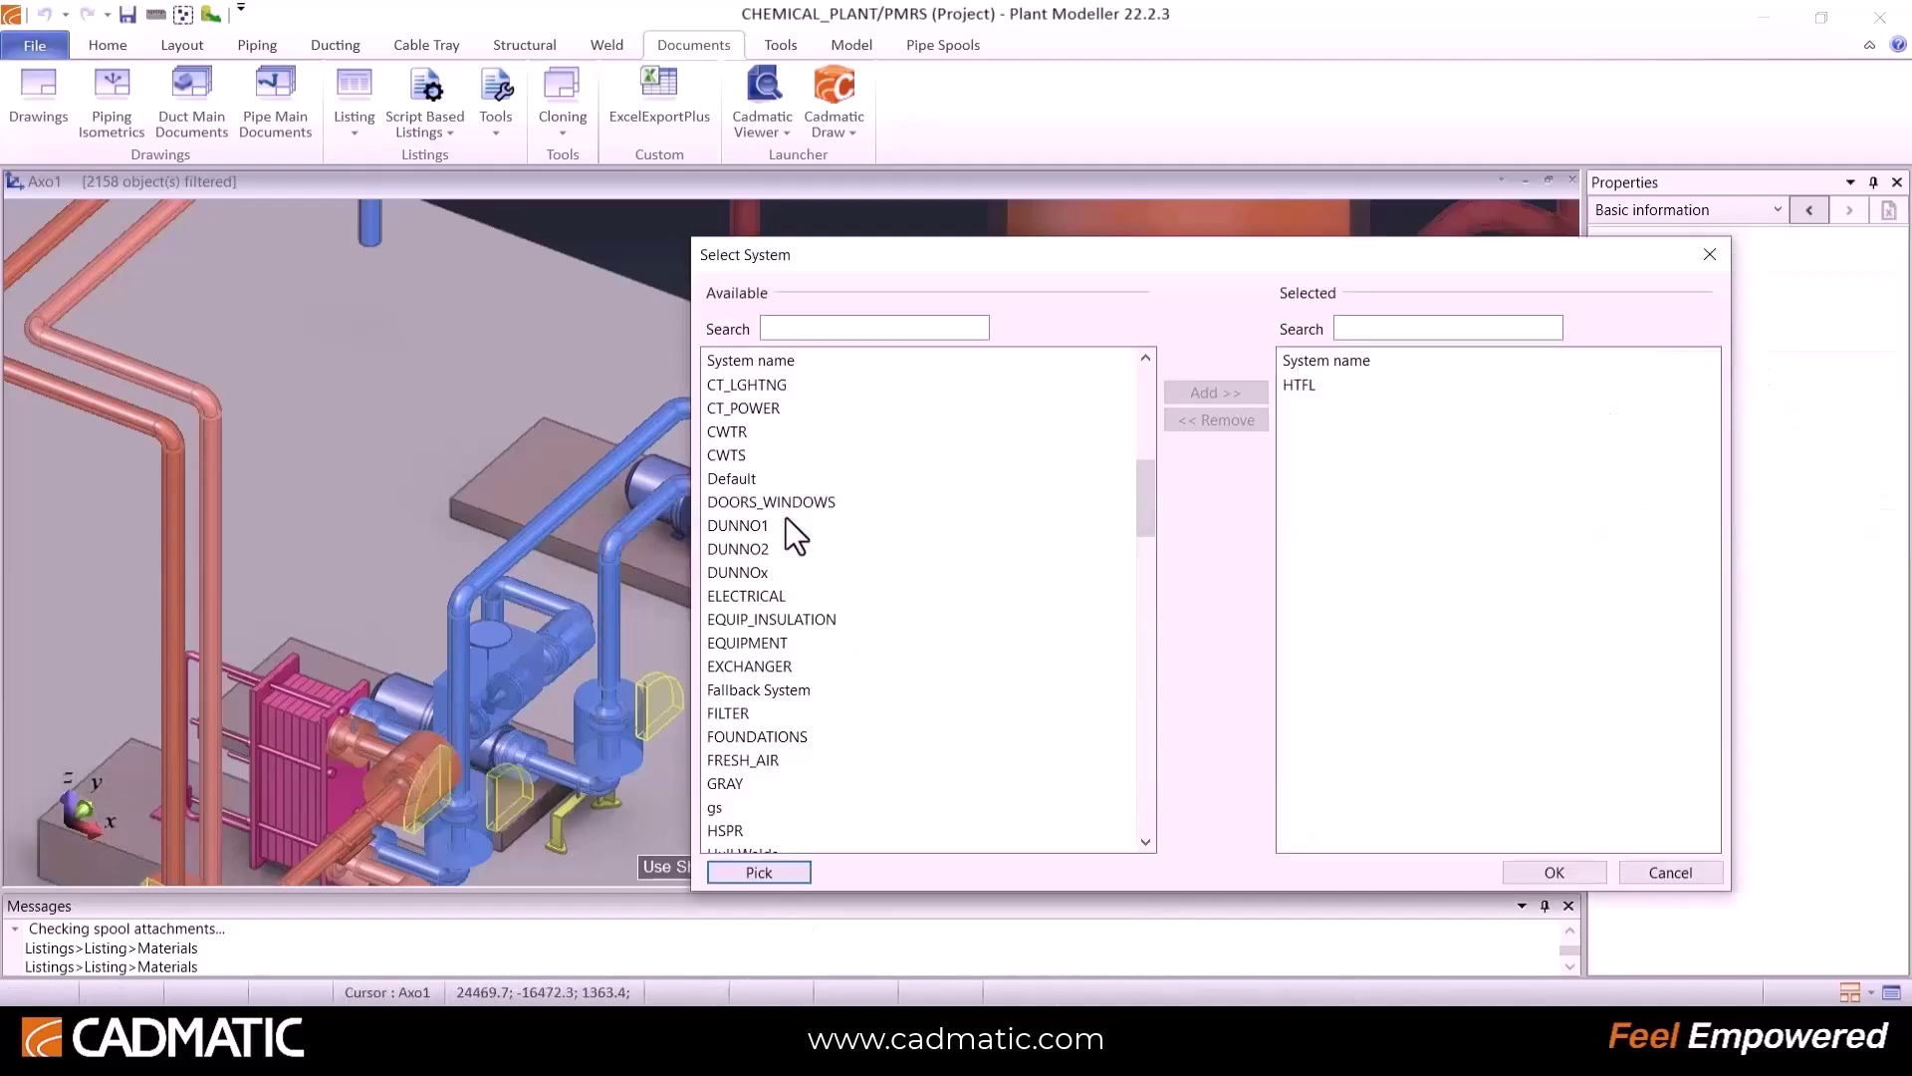
{"action": "left_click", "coordinate": [1300, 385]}
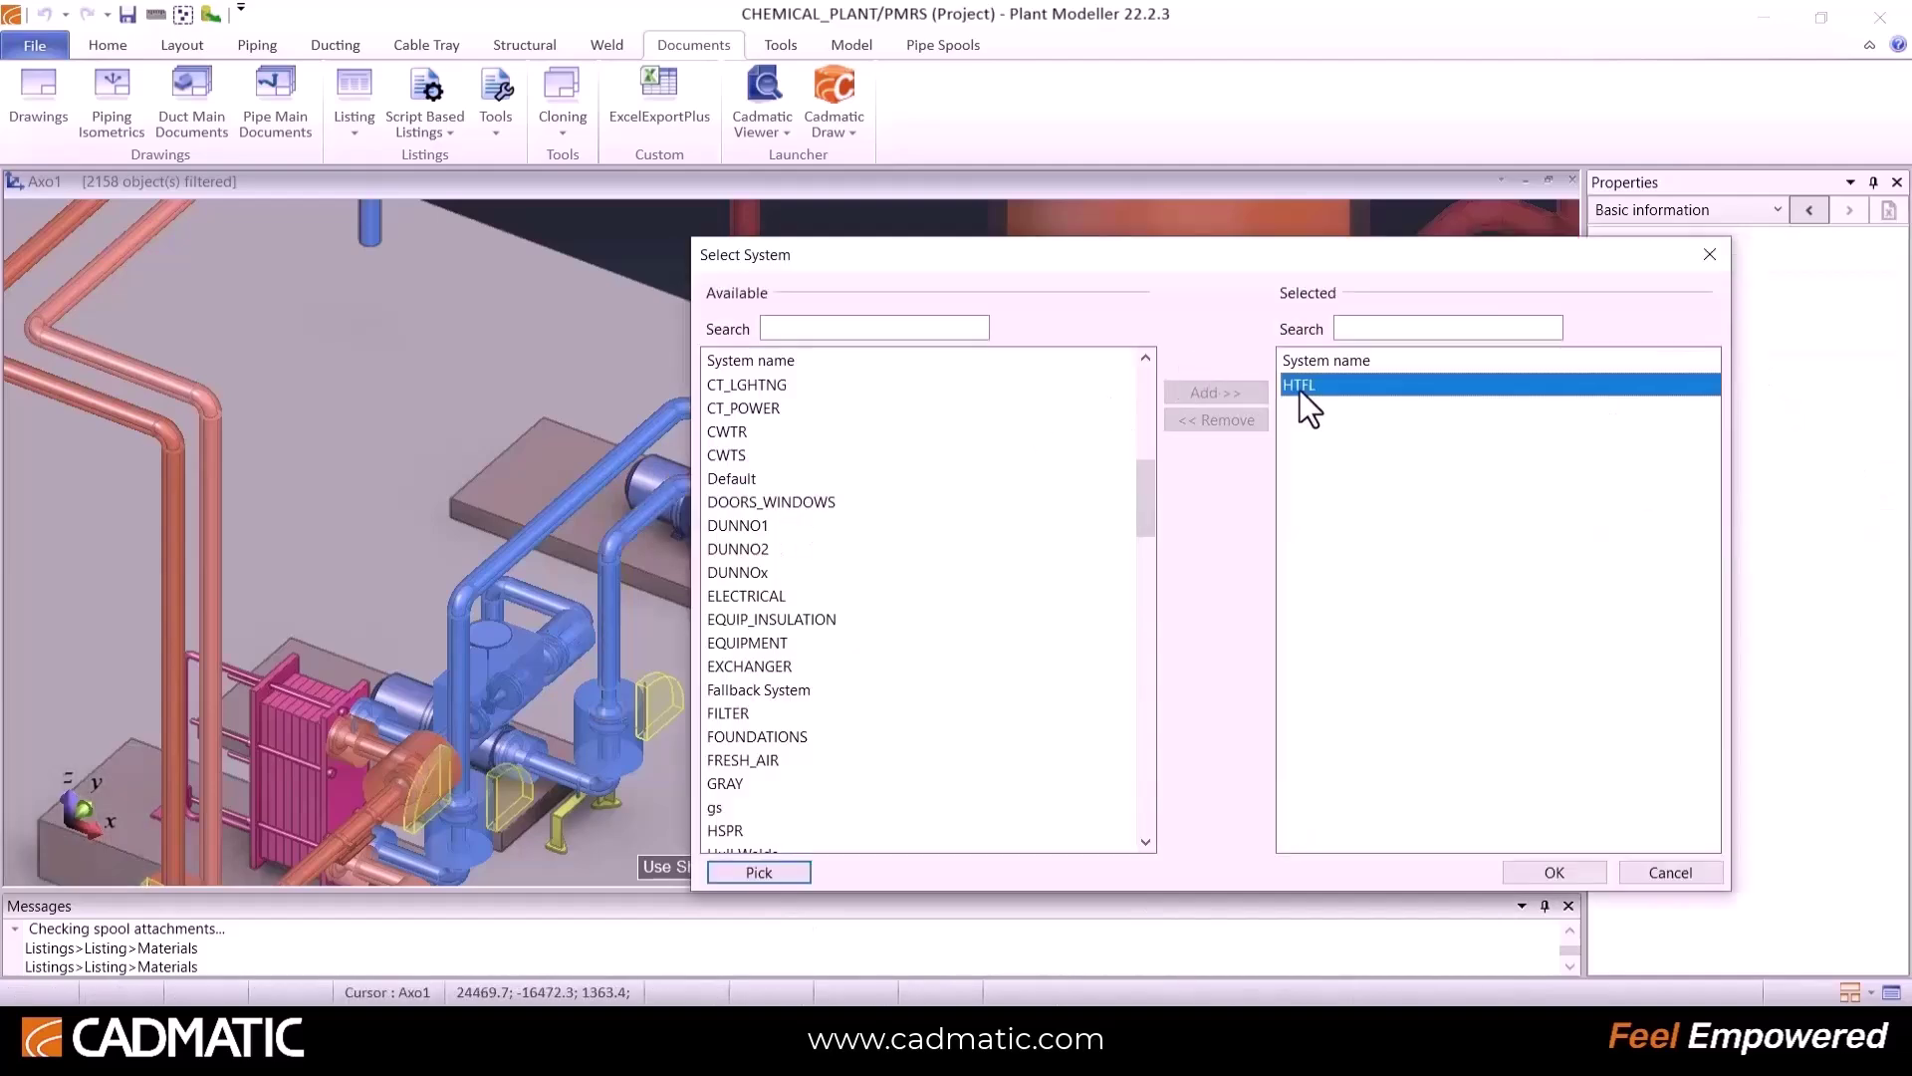
{"action": "left_click", "coordinate": [1544, 878]}
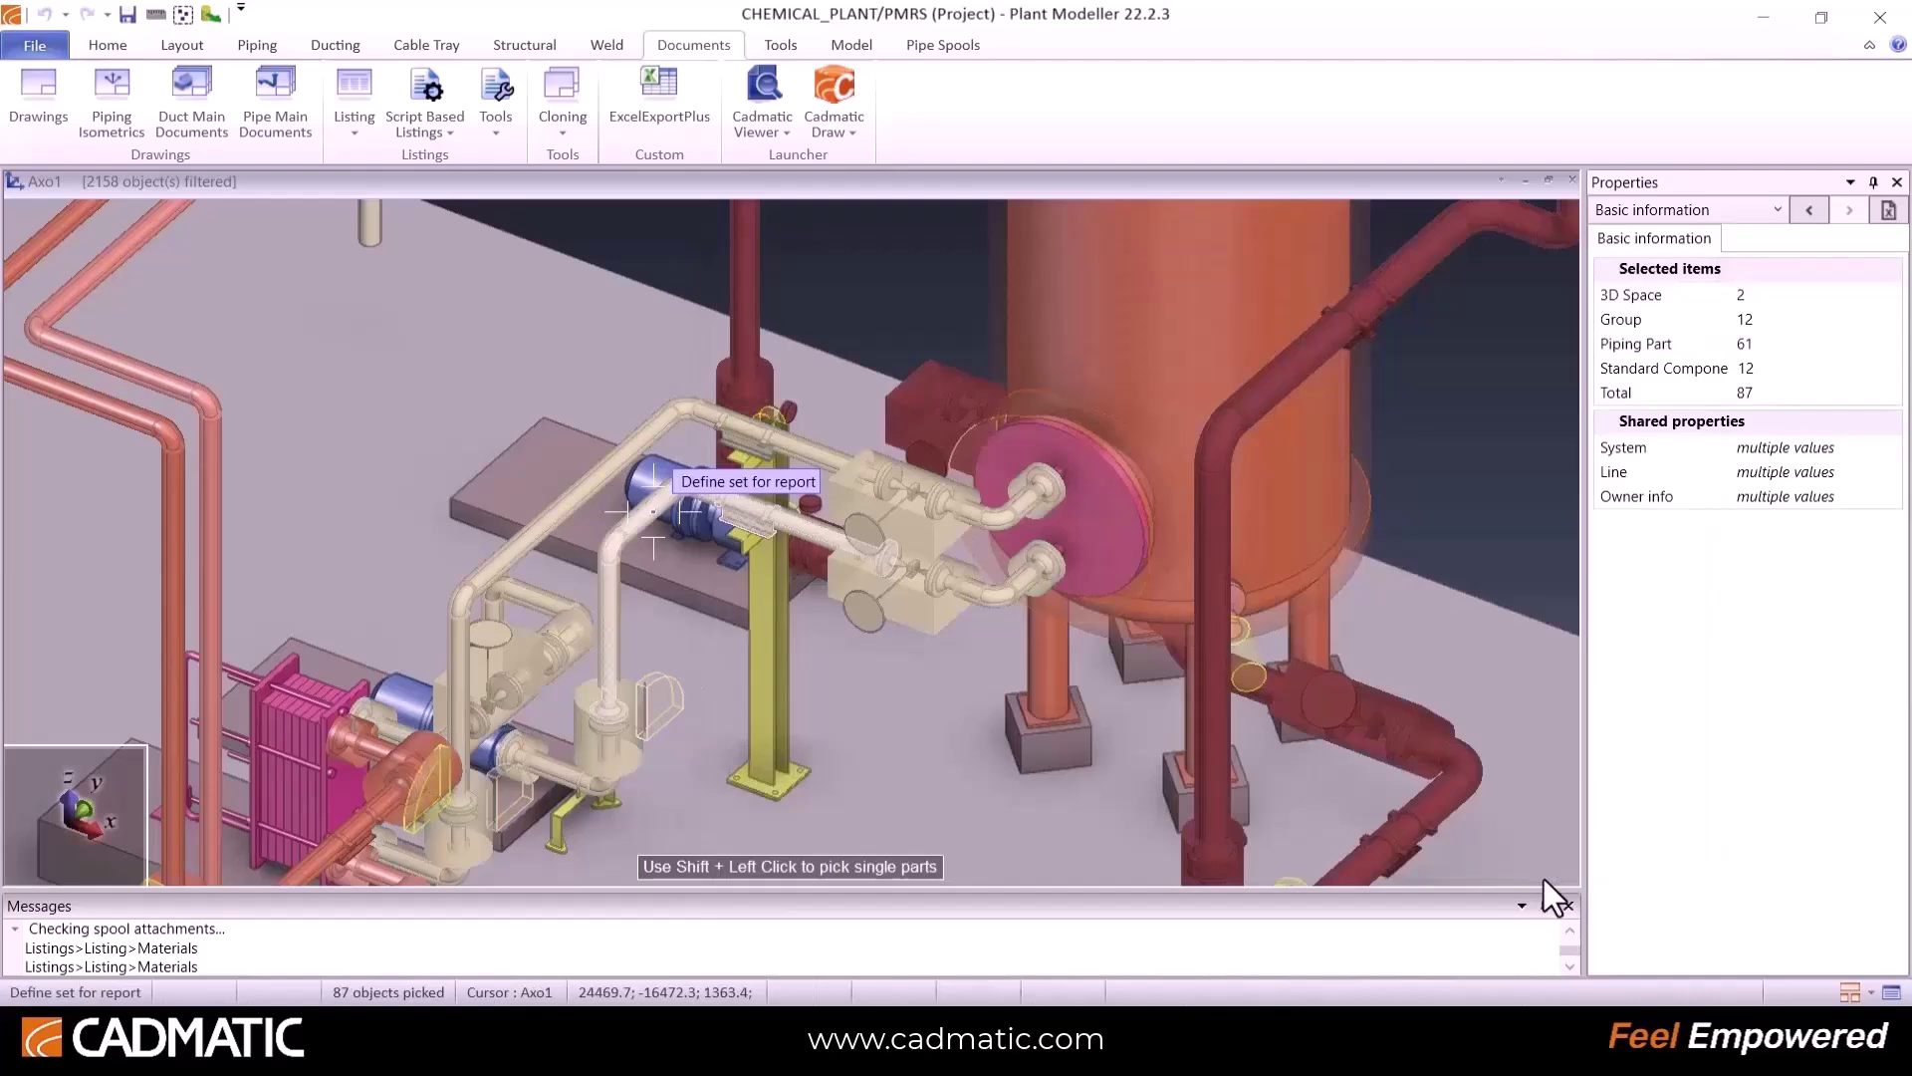
{"action": "key", "text": "Return"}
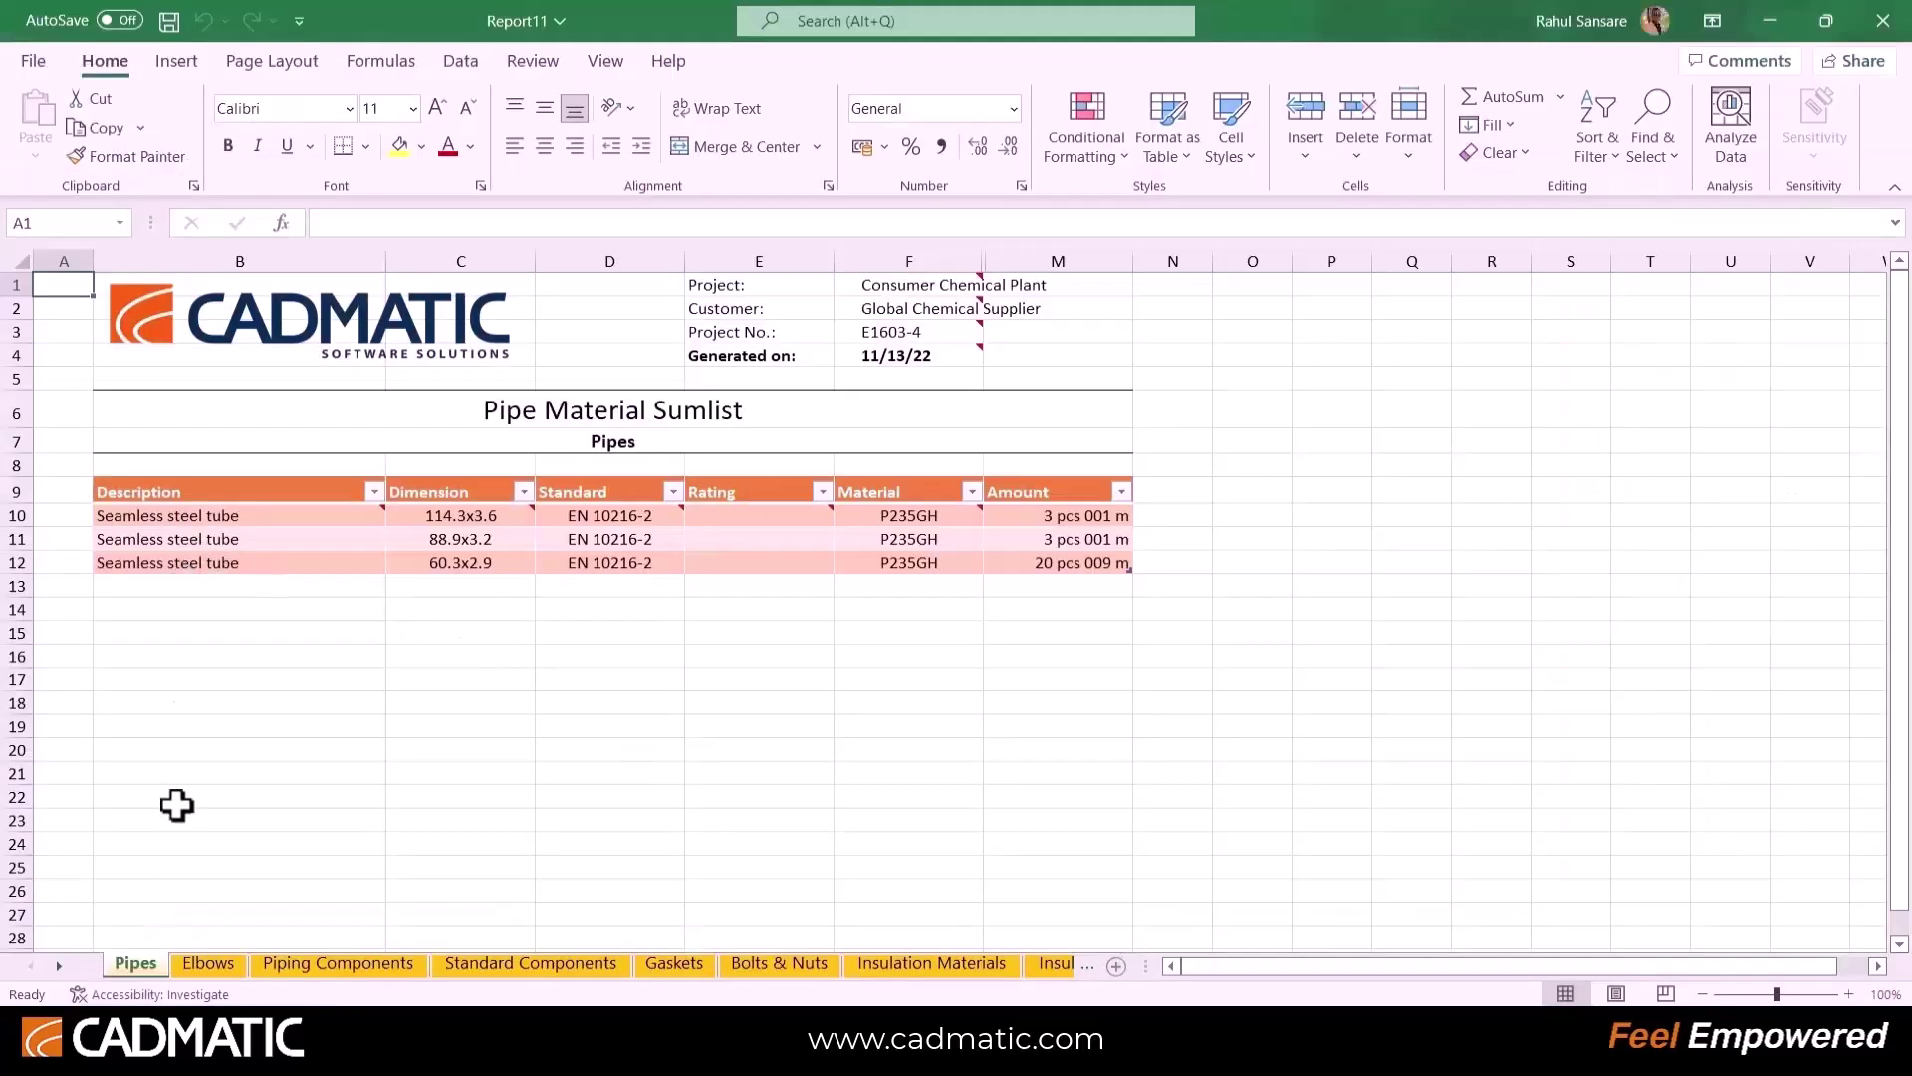
Step: Page through Piping Components, Standard Components, Gaskets, Bolts & Nuts and Insulation sheets, then close Excel
{"action": "left_click", "coordinate": [328, 964]}
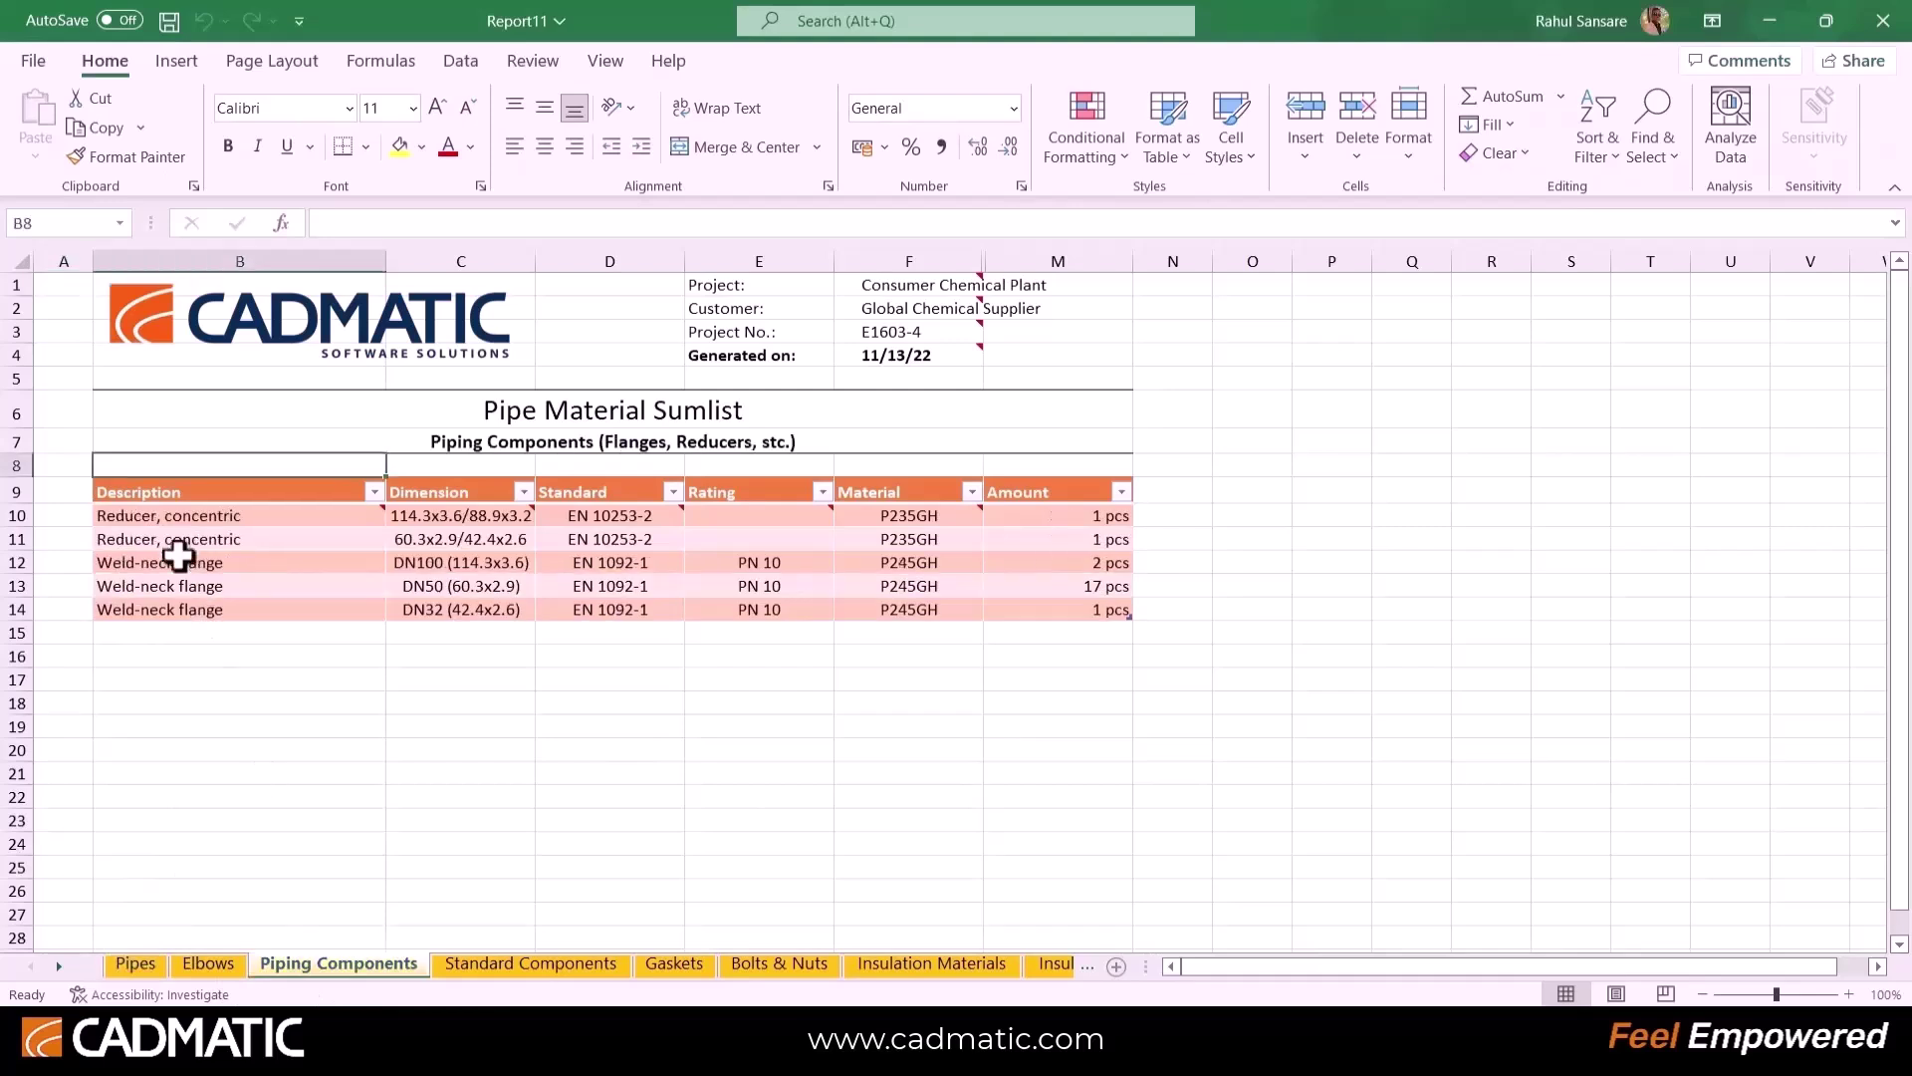
{"action": "left_click", "coordinate": [508, 964]}
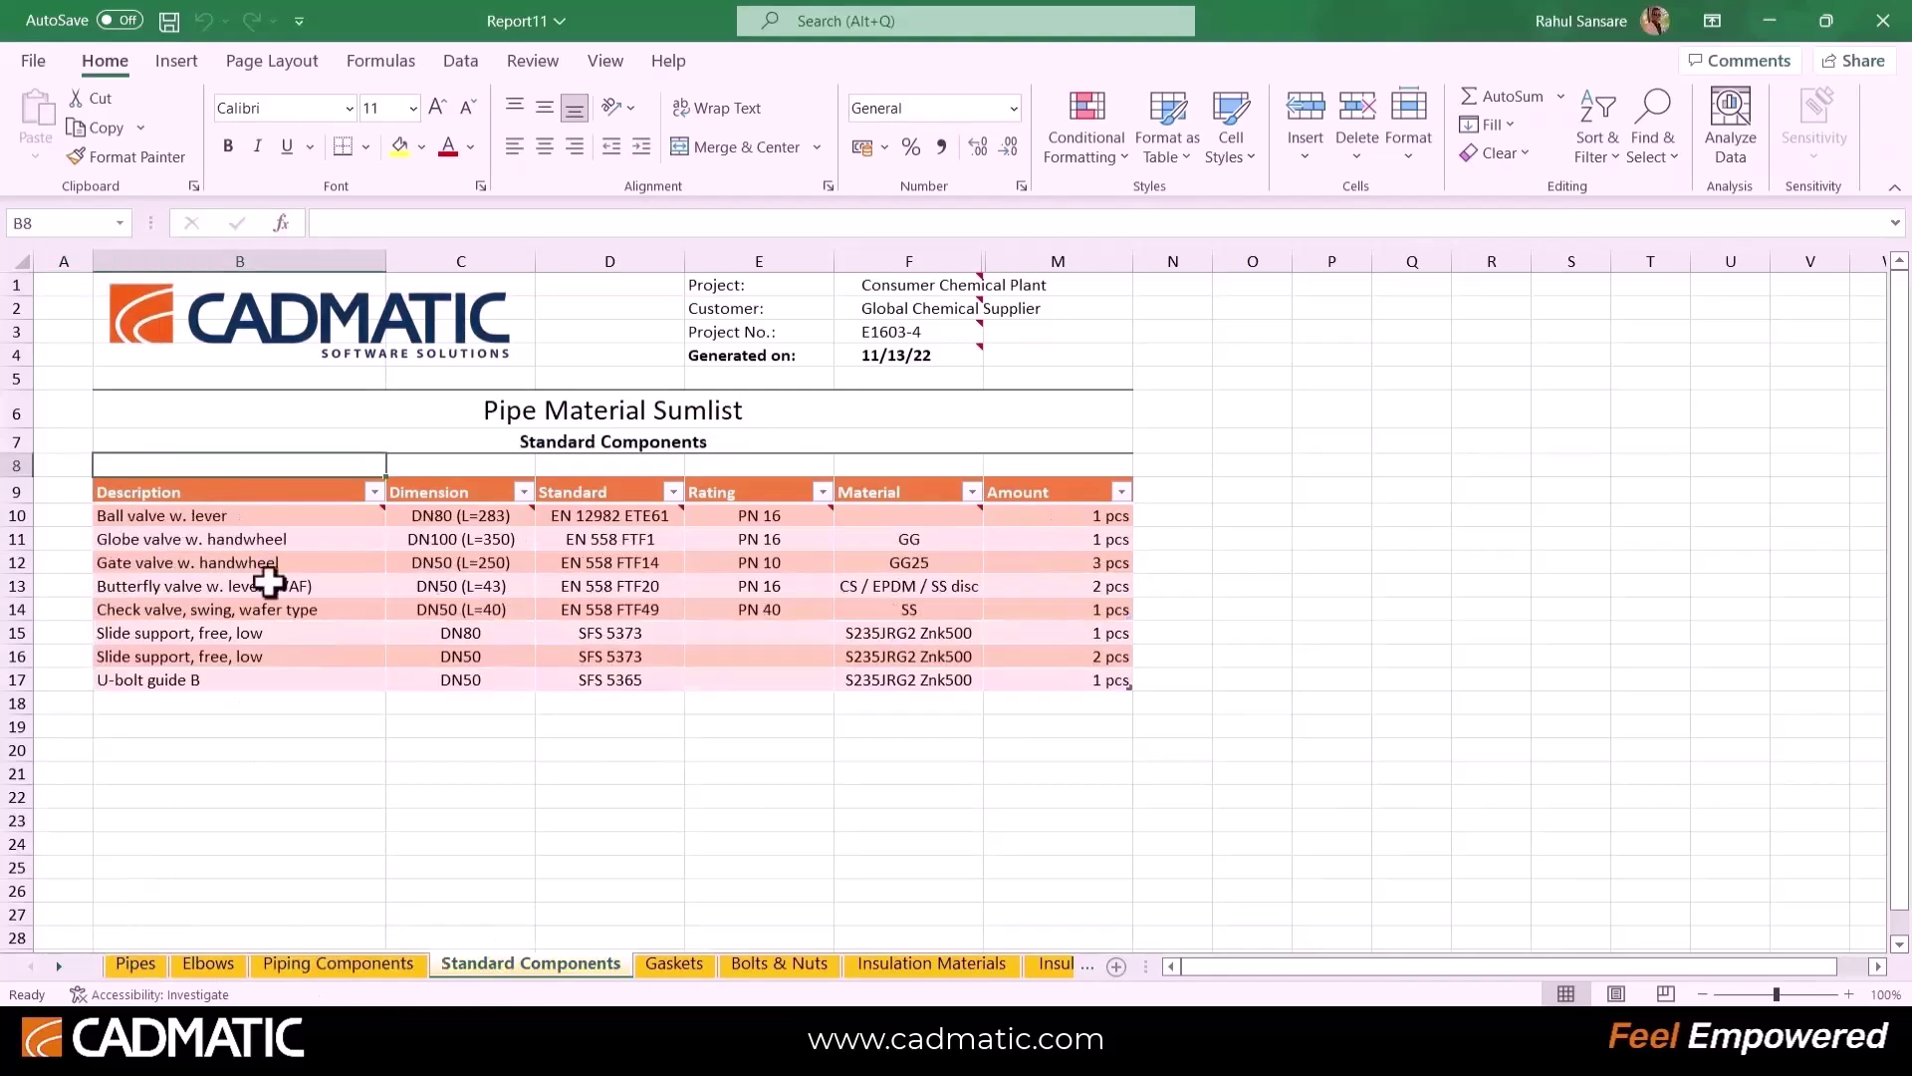
{"action": "left_click", "coordinate": [677, 962]}
{"action": "left_click", "coordinate": [827, 968]}
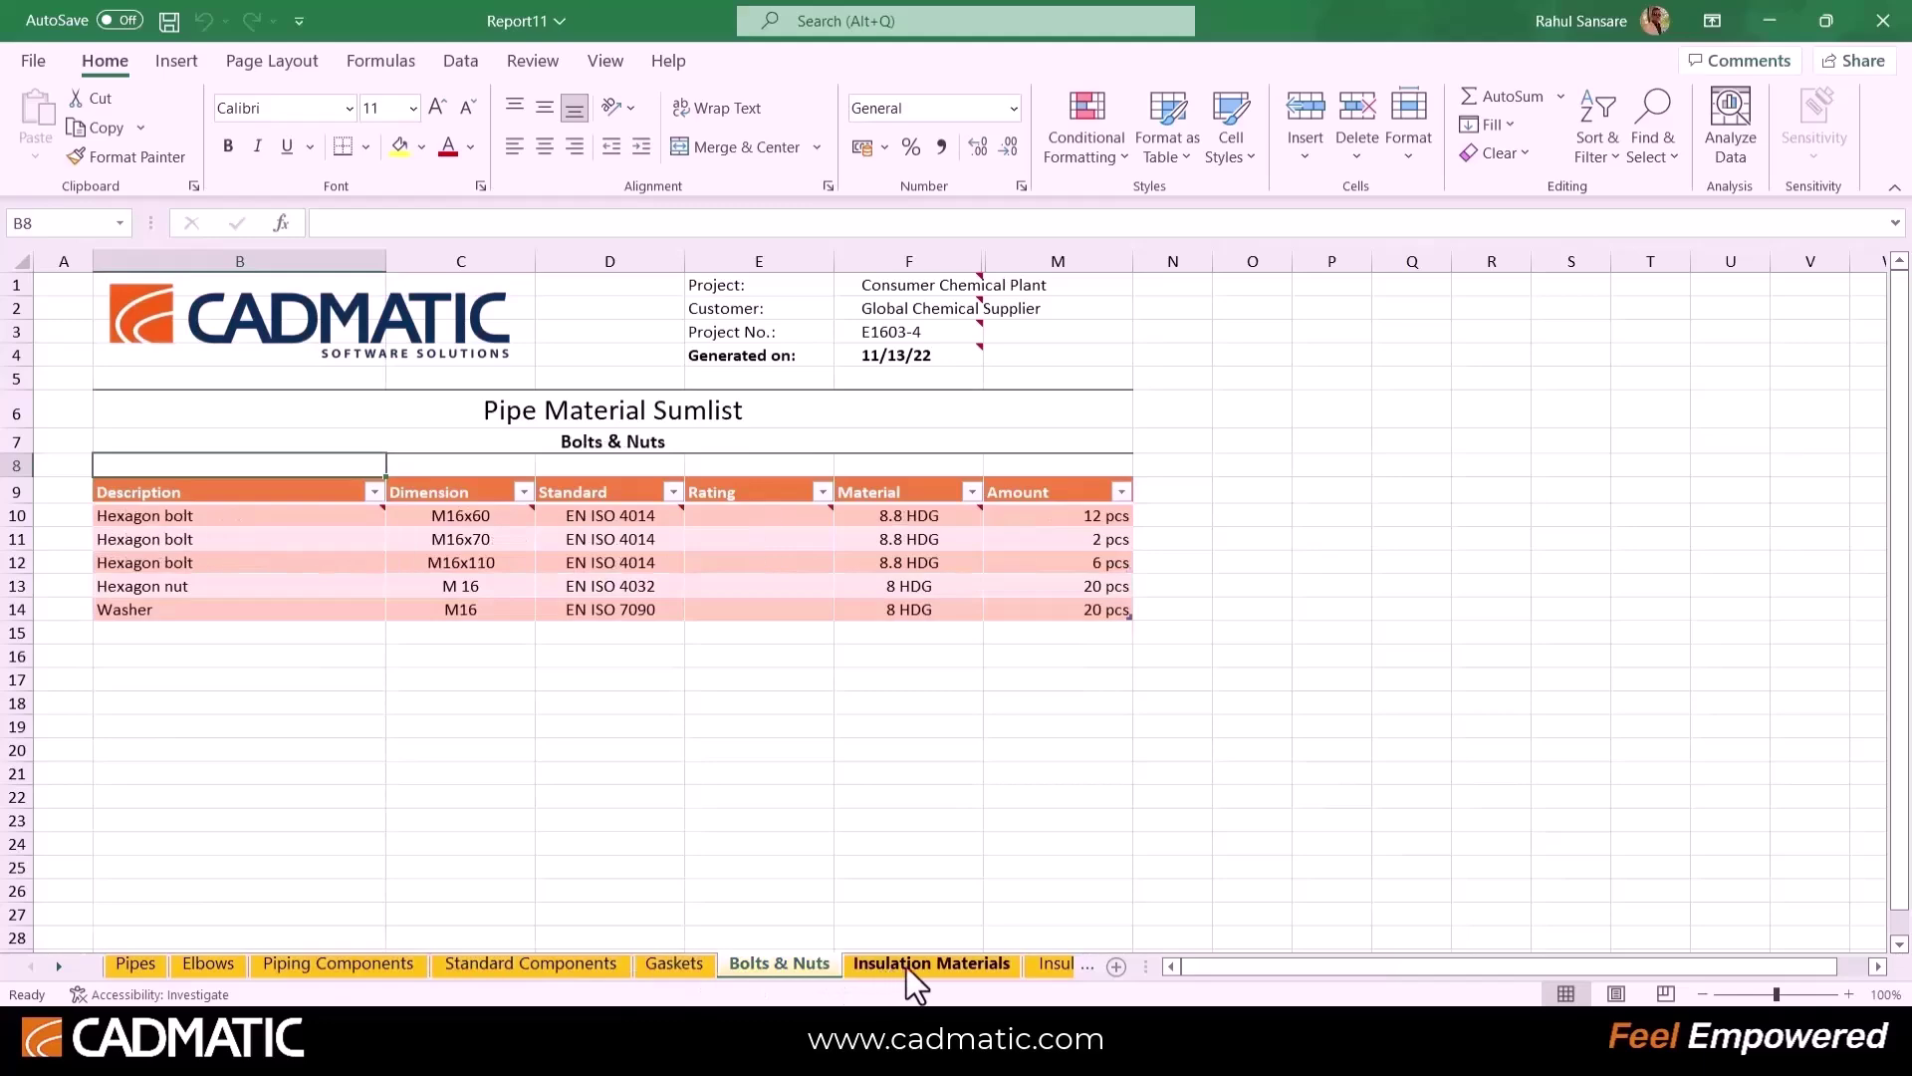
{"action": "left_click", "coordinate": [906, 966]}
{"action": "left_click", "coordinate": [1087, 965]}
{"action": "left_click", "coordinate": [1872, 24]}
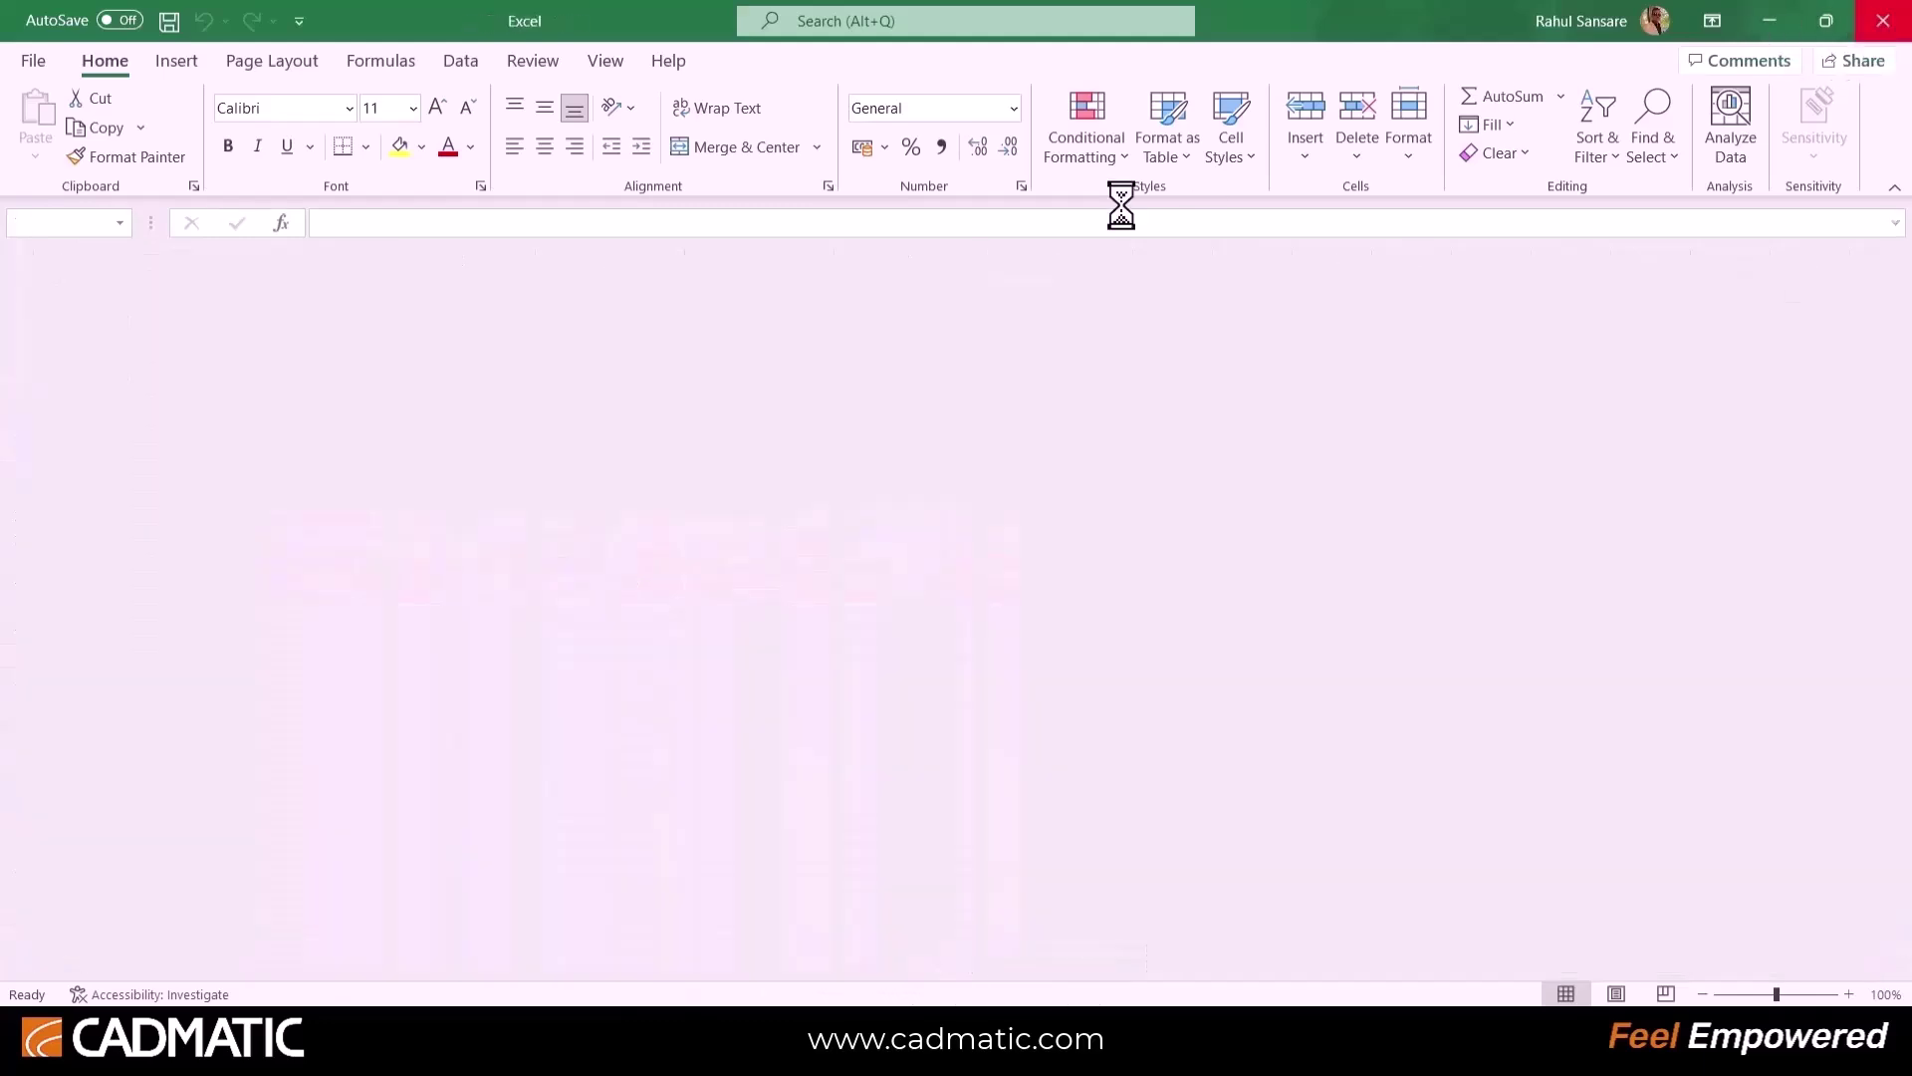
Step: Create a new report Report12 using the ICGD PipeLineList_XCL template
{"action": "left_click", "coordinate": [570, 186]}
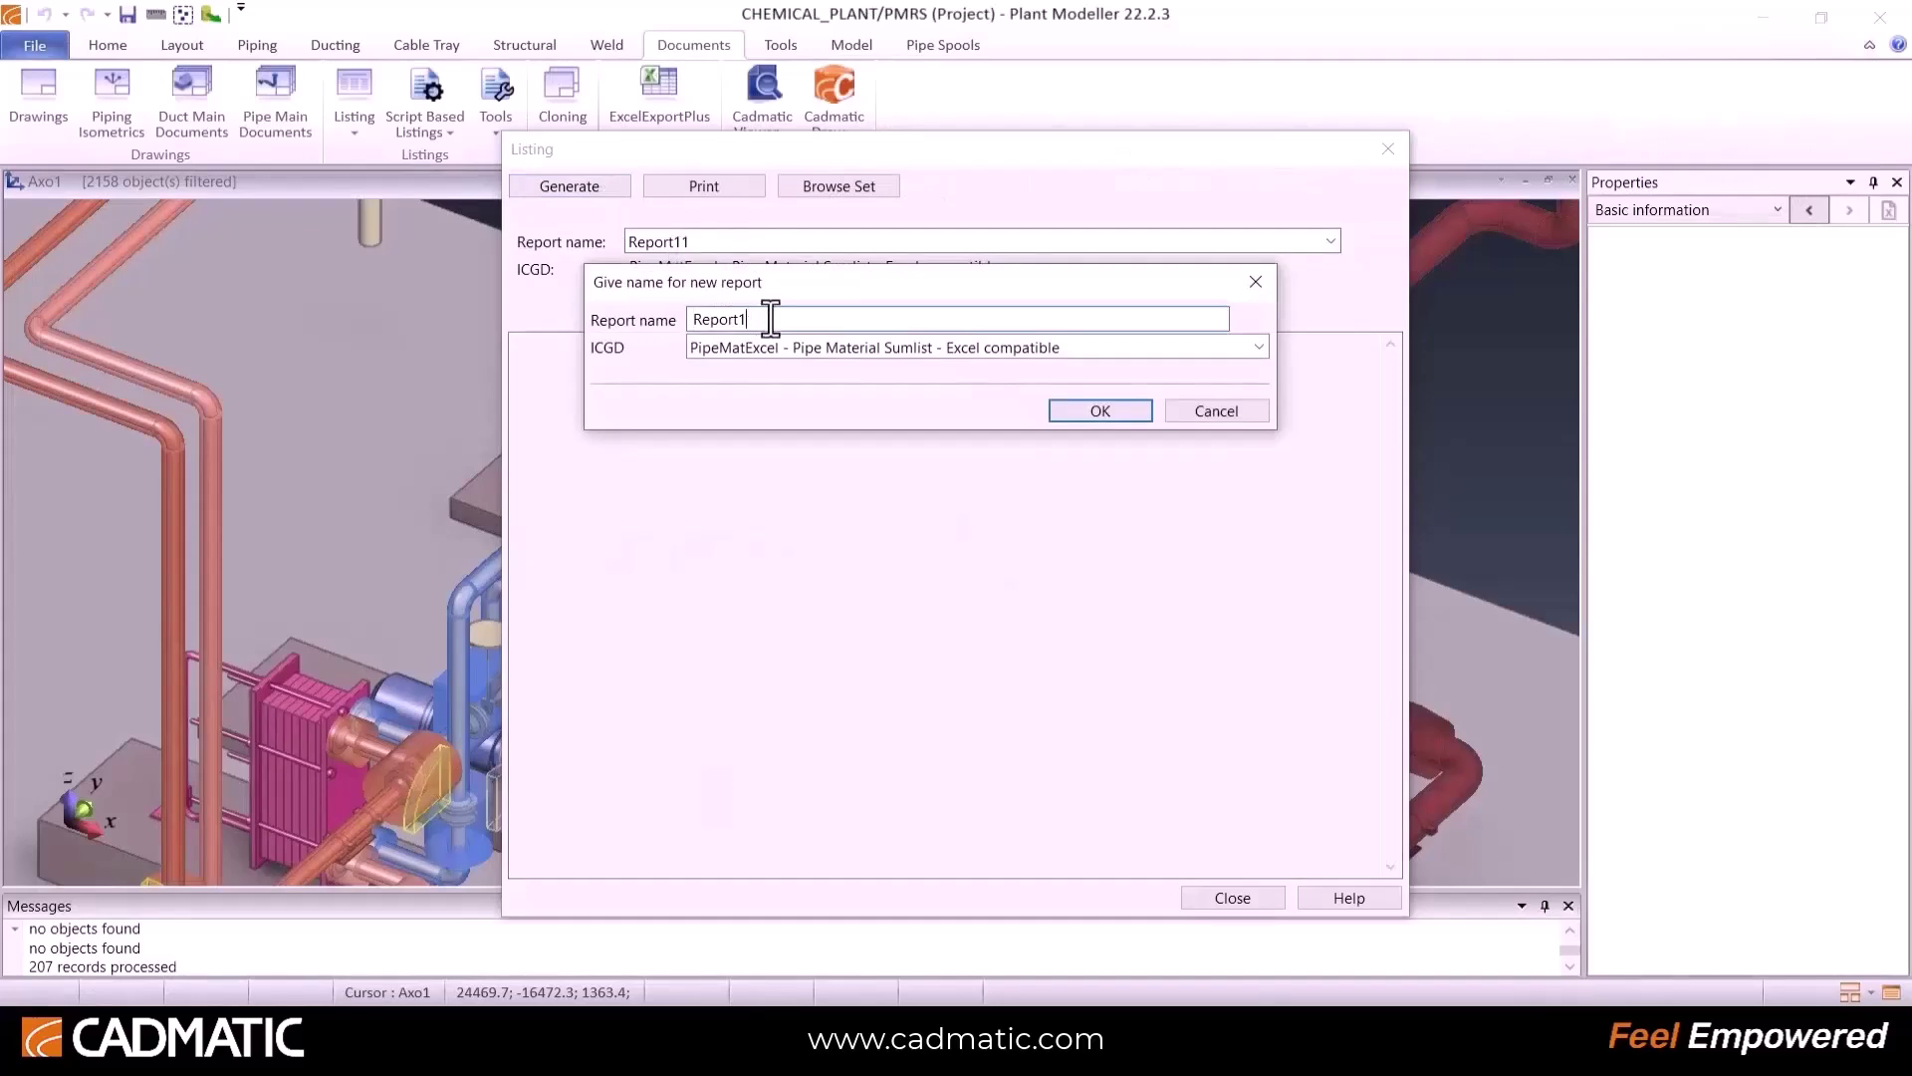
{"action": "left_click", "coordinate": [865, 349]}
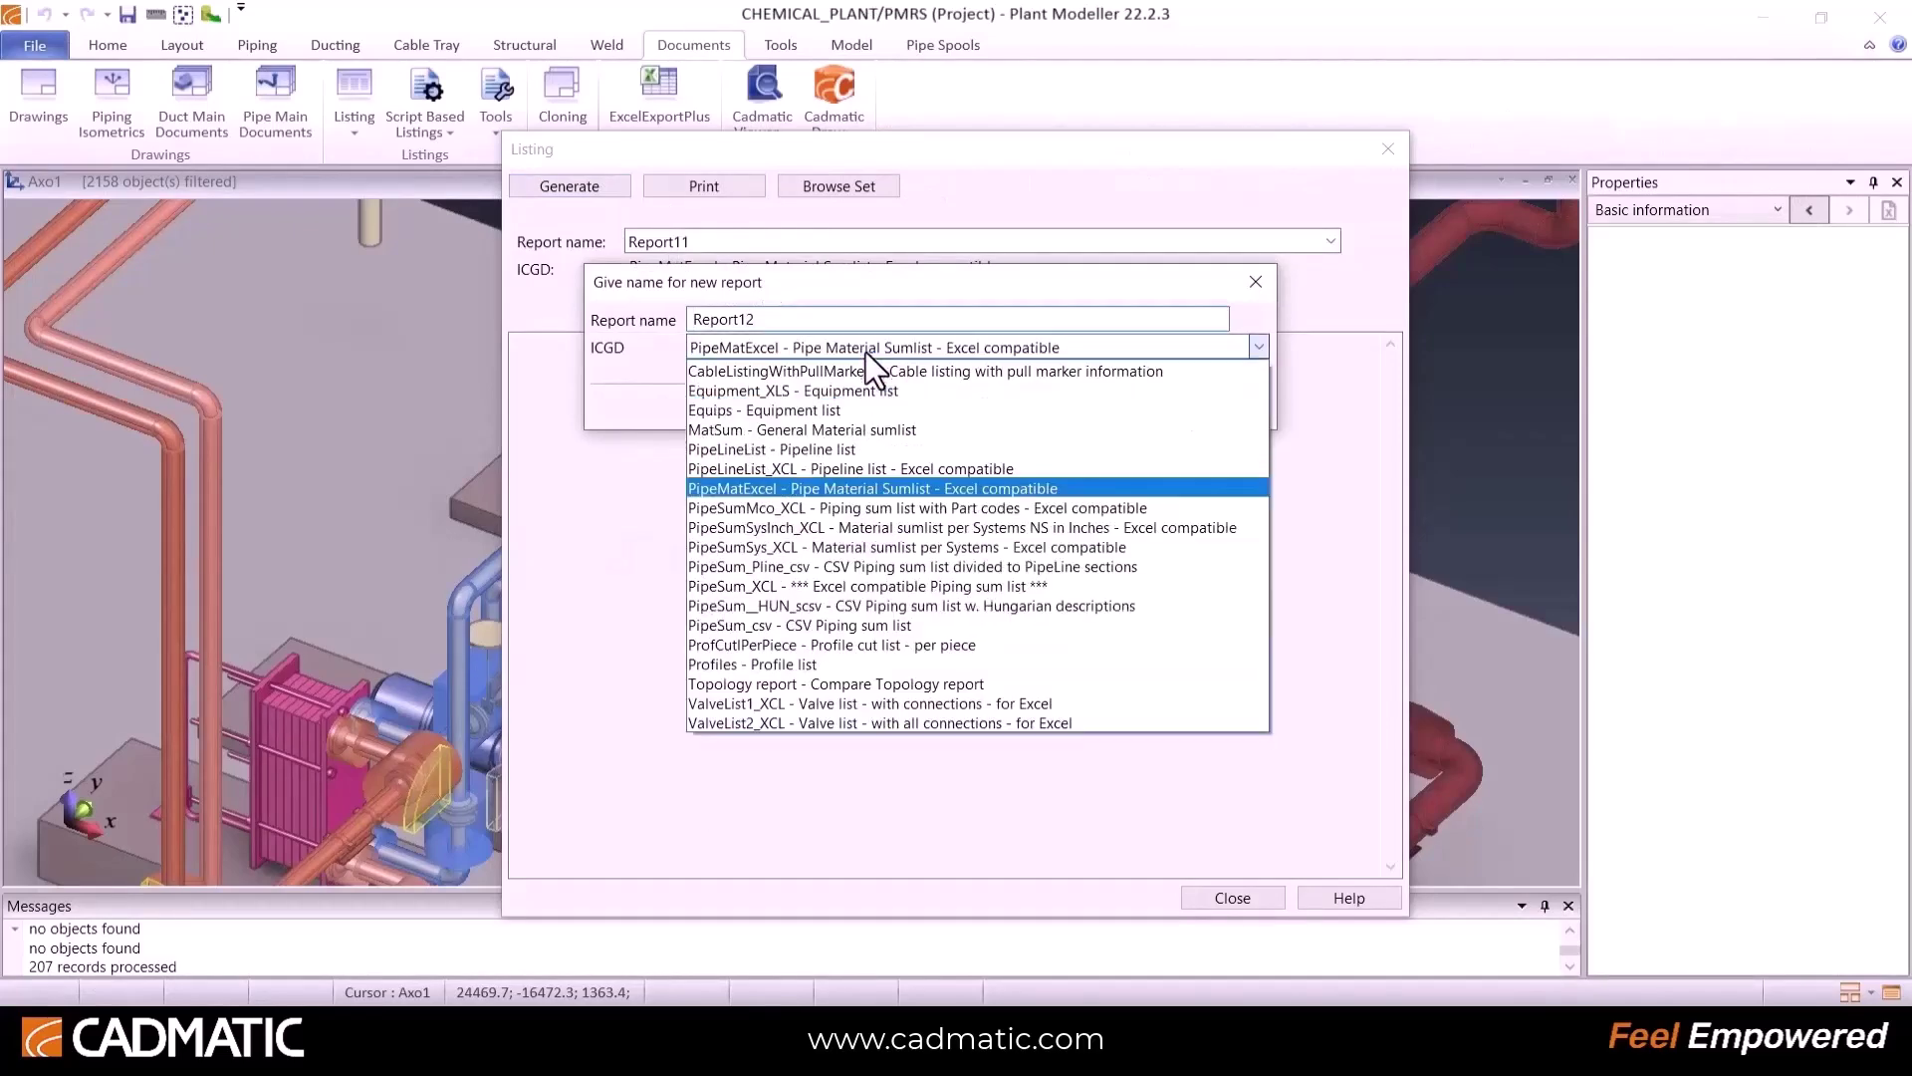
{"action": "left_click", "coordinate": [809, 470]}
{"action": "left_click", "coordinate": [1081, 410]}
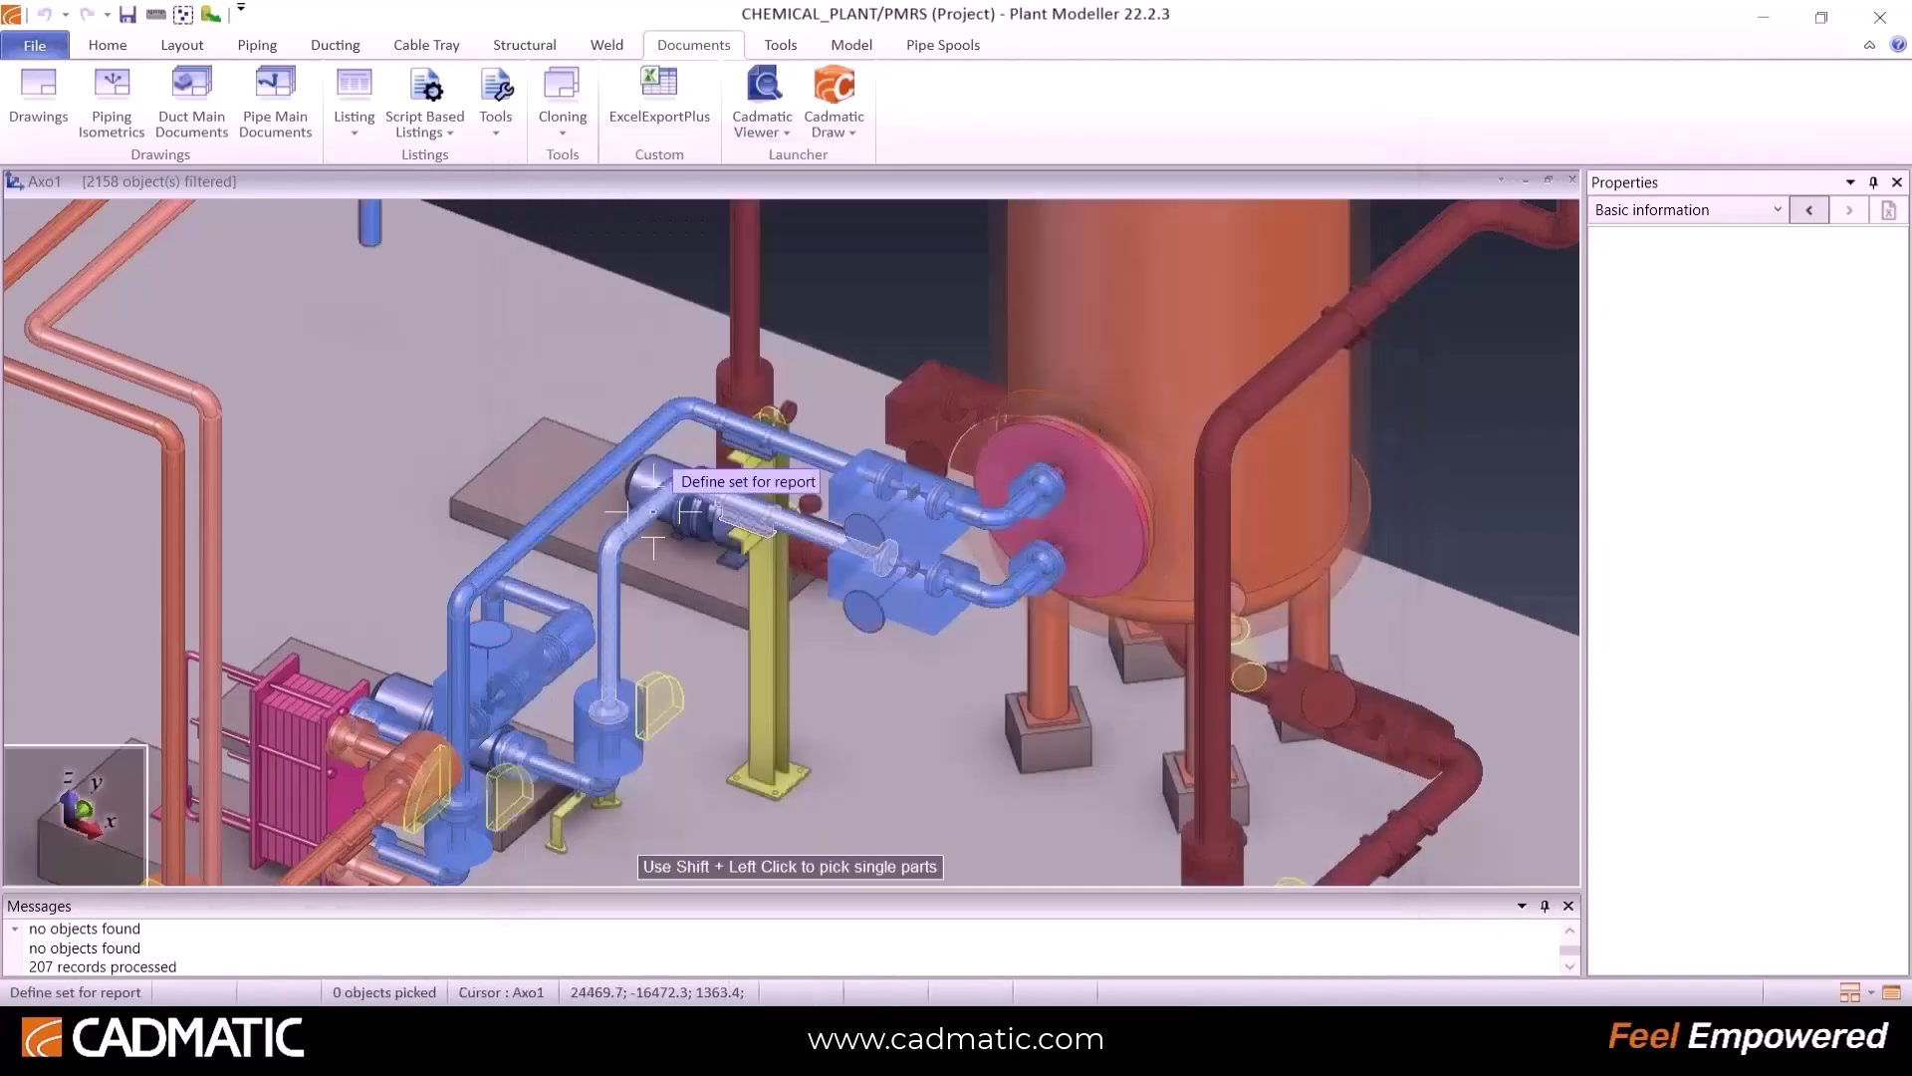
Step: Select all Piping Part and Standard Component objects (7625) and generate the report
{"action": "right_click", "coordinate": [823, 619]}
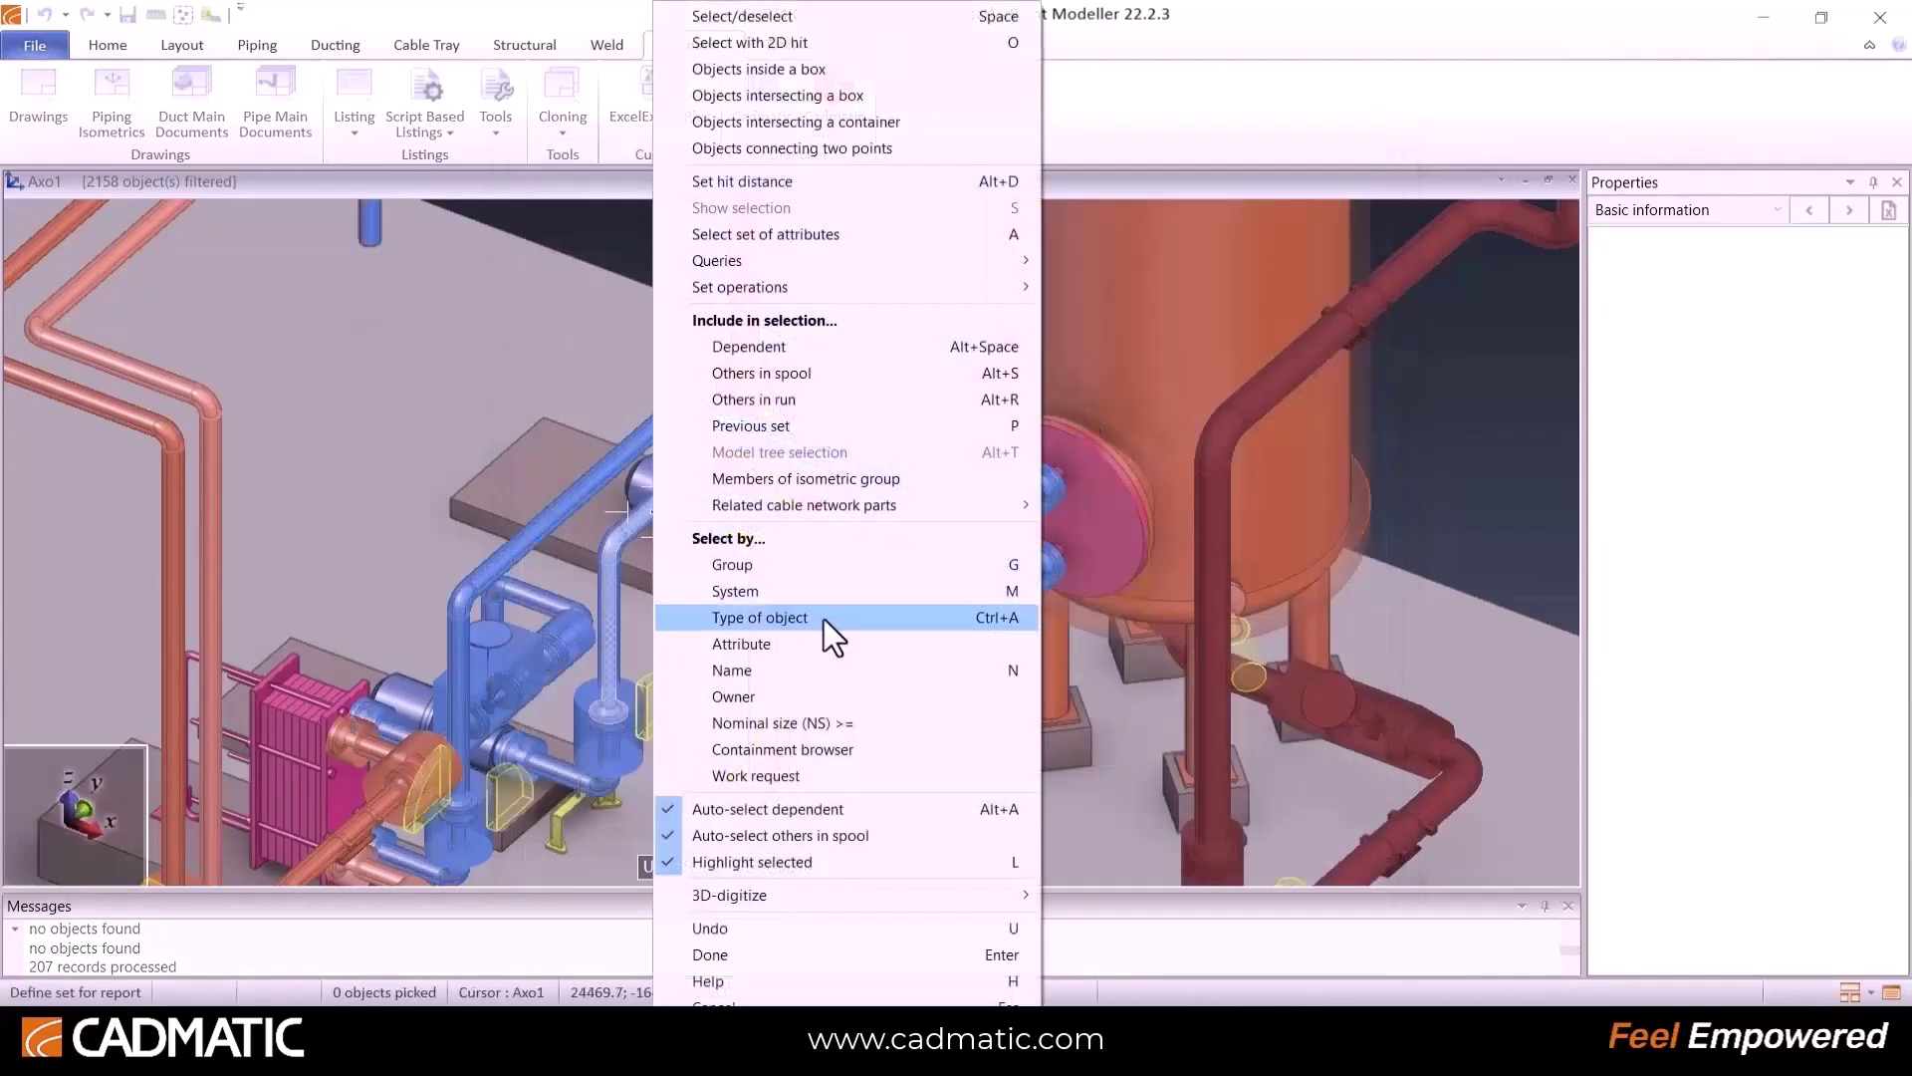
{"action": "left_click", "coordinate": [838, 617]}
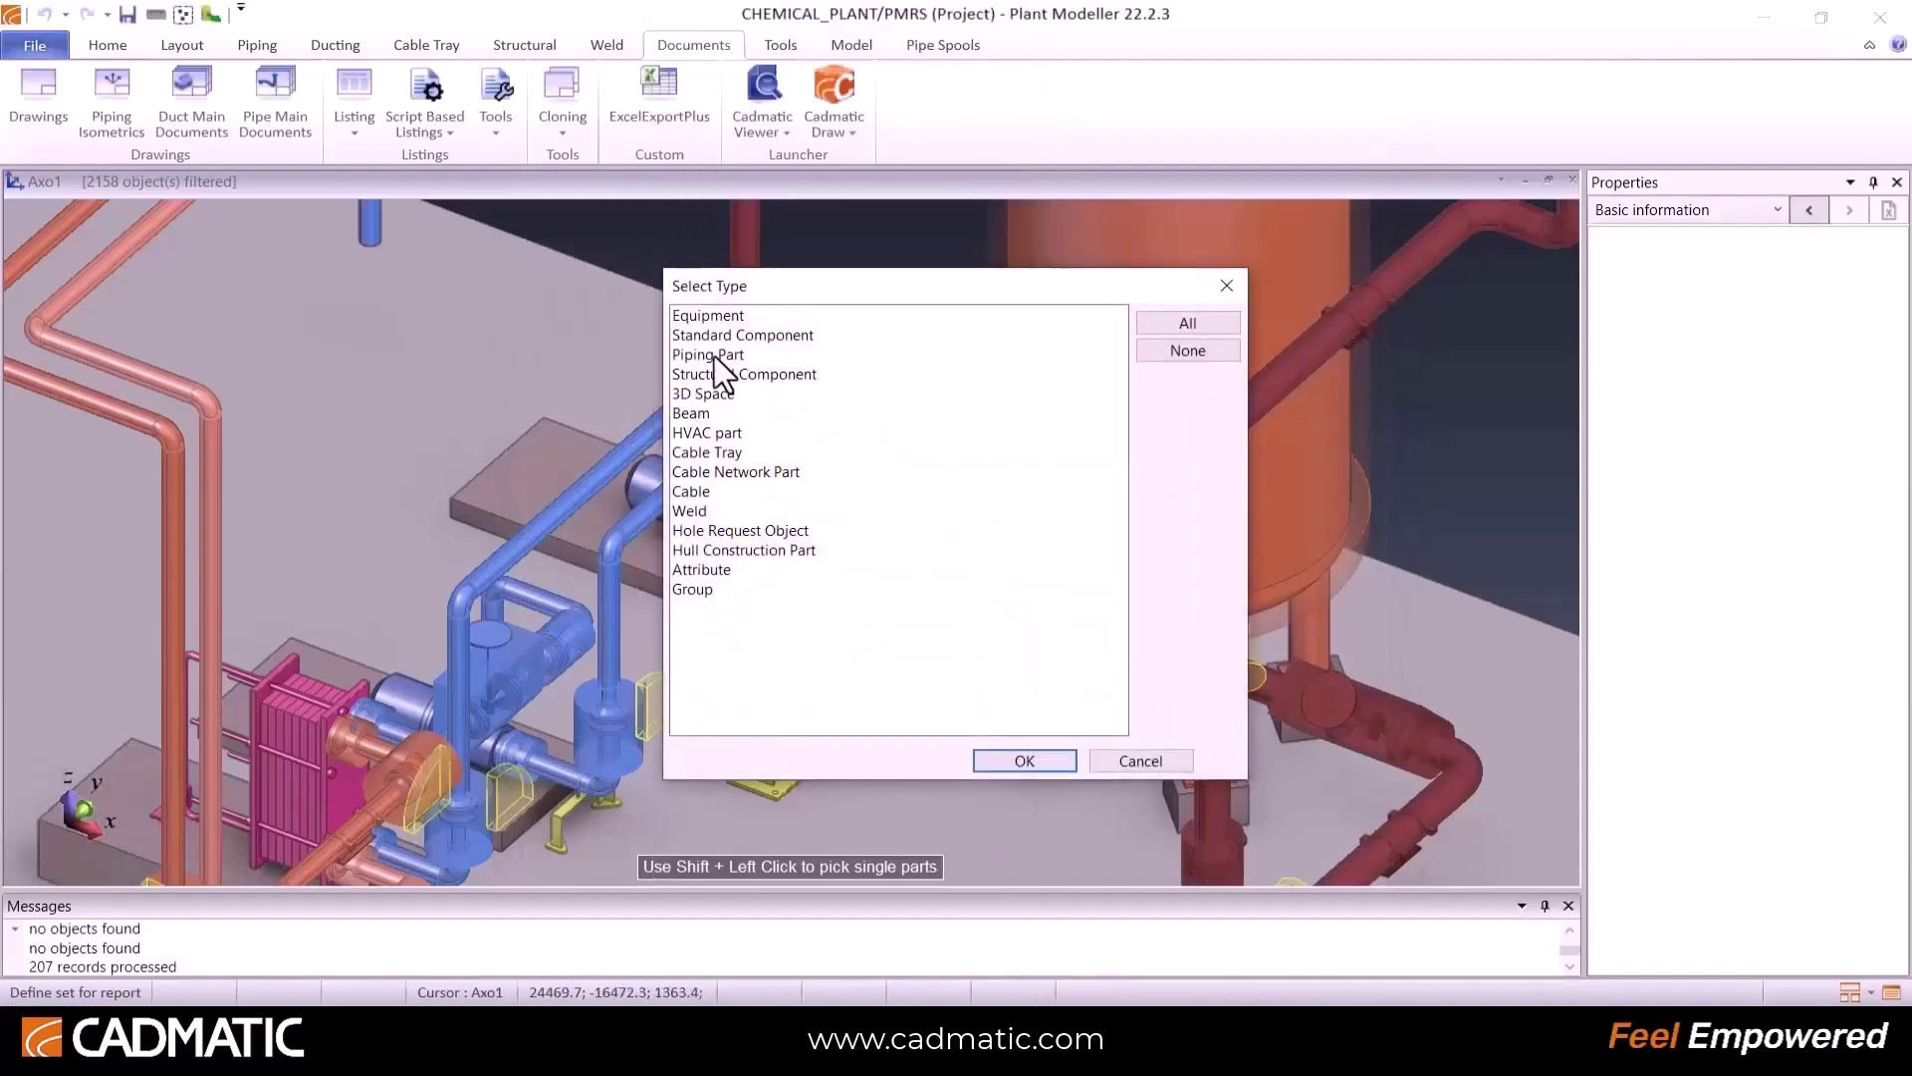
{"action": "left_click", "coordinate": [732, 355]}
{"action": "left_click", "coordinate": [741, 339], "text": "ctrl"}
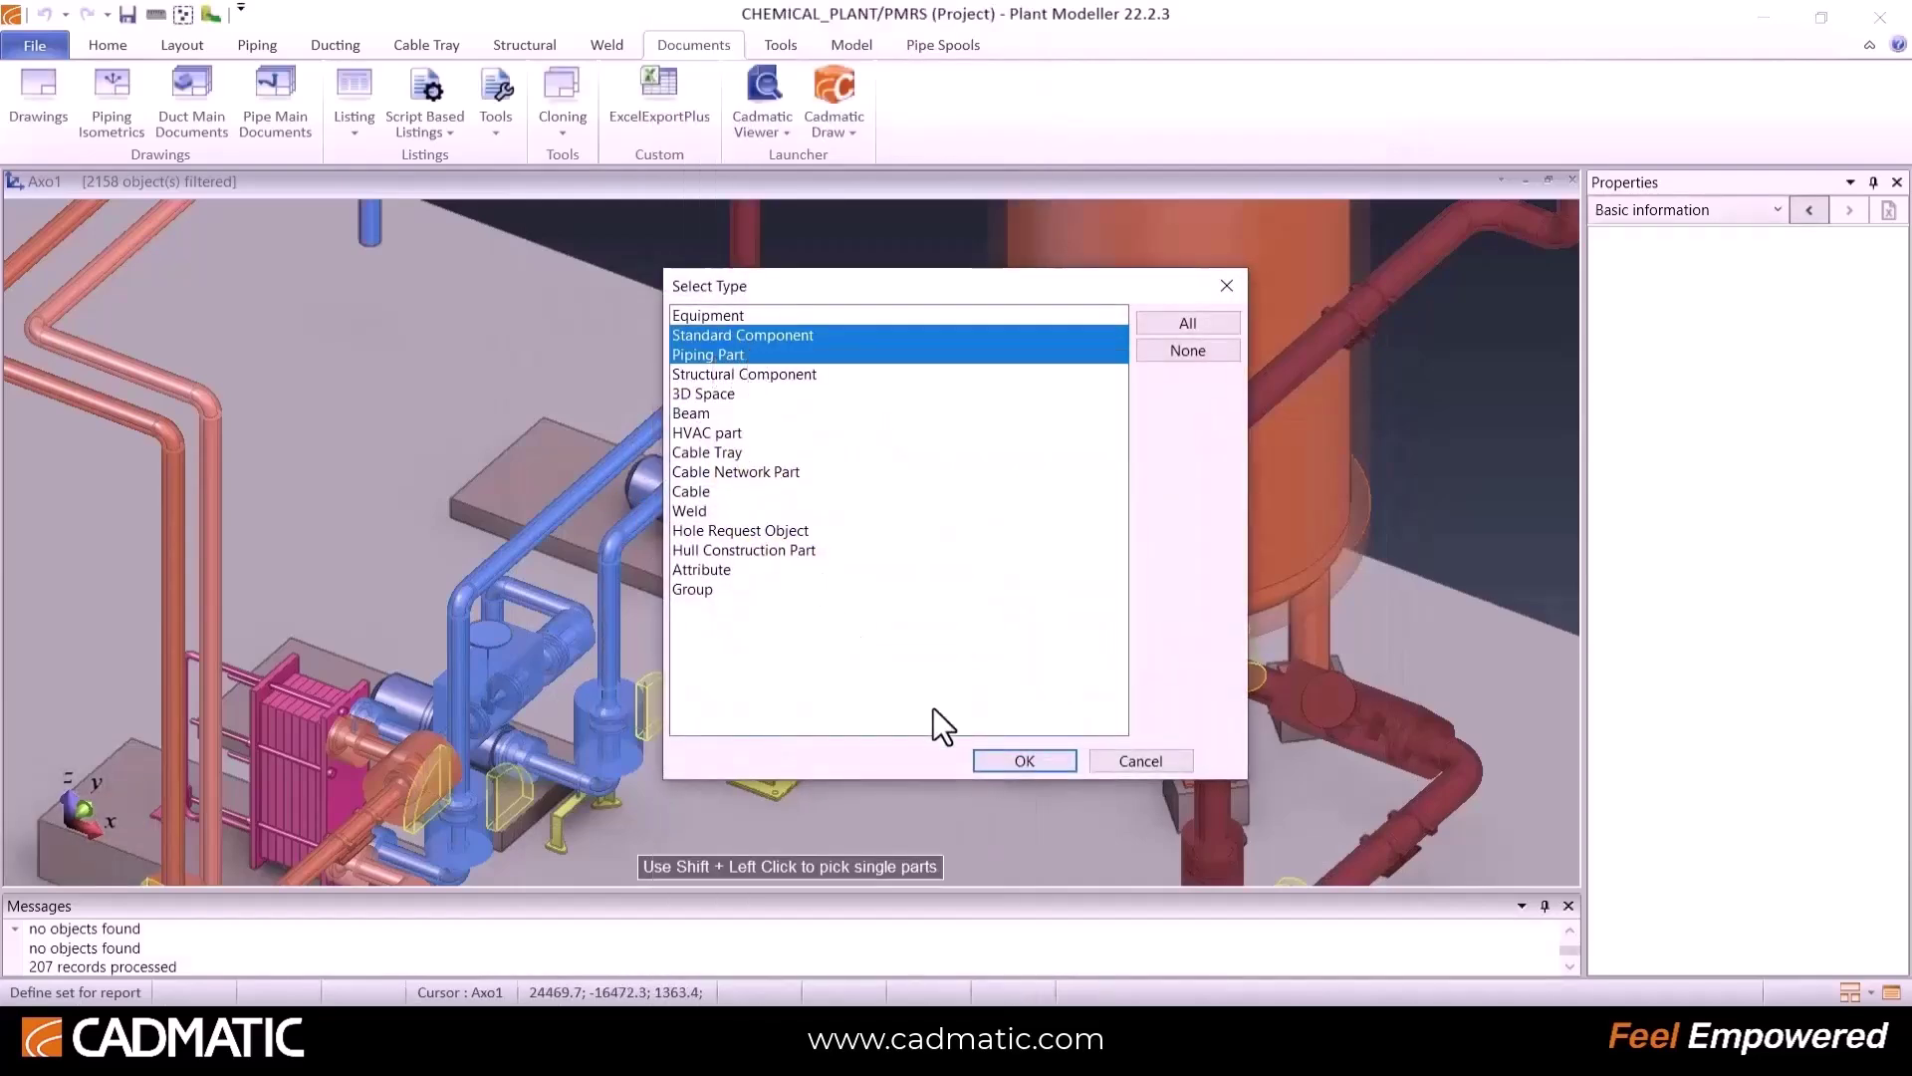
{"action": "left_click", "coordinate": [1014, 761]}
{"action": "key", "text": "Return"}
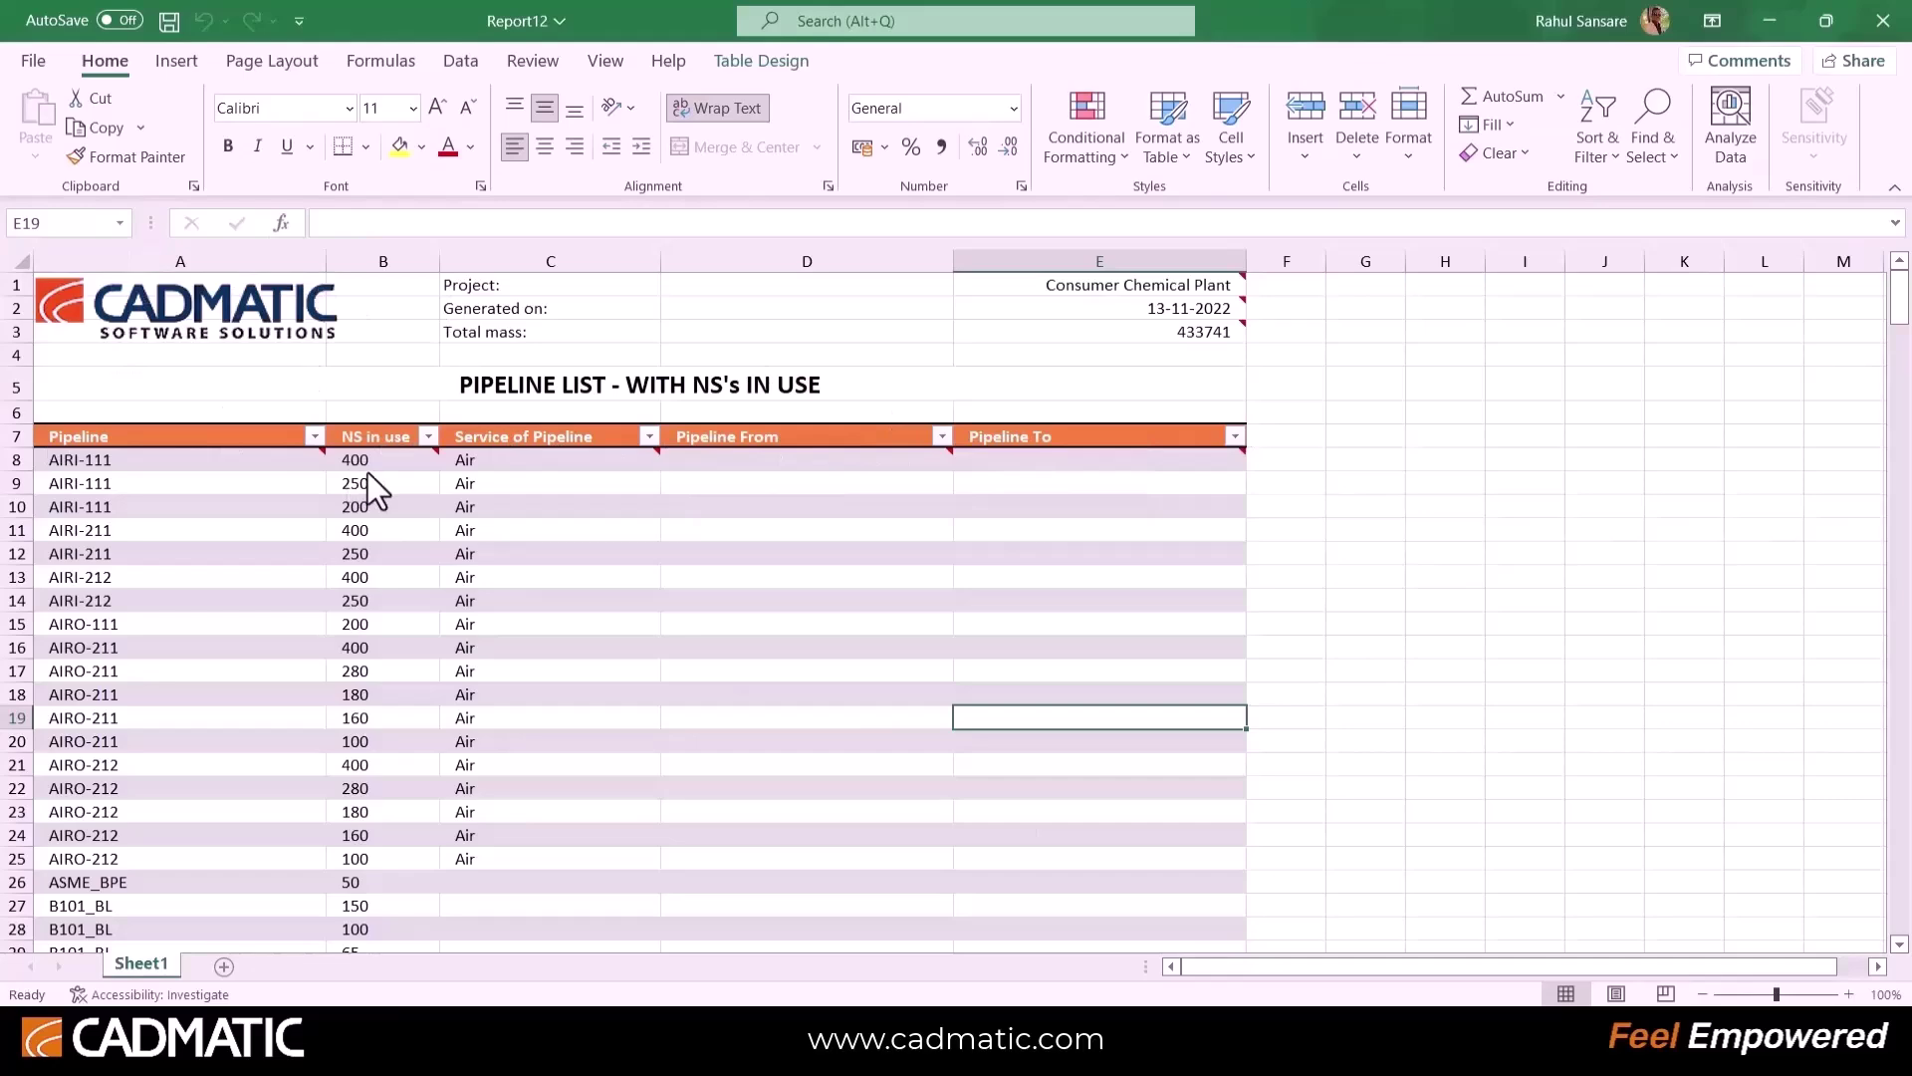
{"action": "scroll", "coordinate": [289, 654], "scroll_direction": "down", "scroll_amount": 4}
{"action": "scroll", "coordinate": [295, 546], "scroll_direction": "down", "scroll_amount": 17}
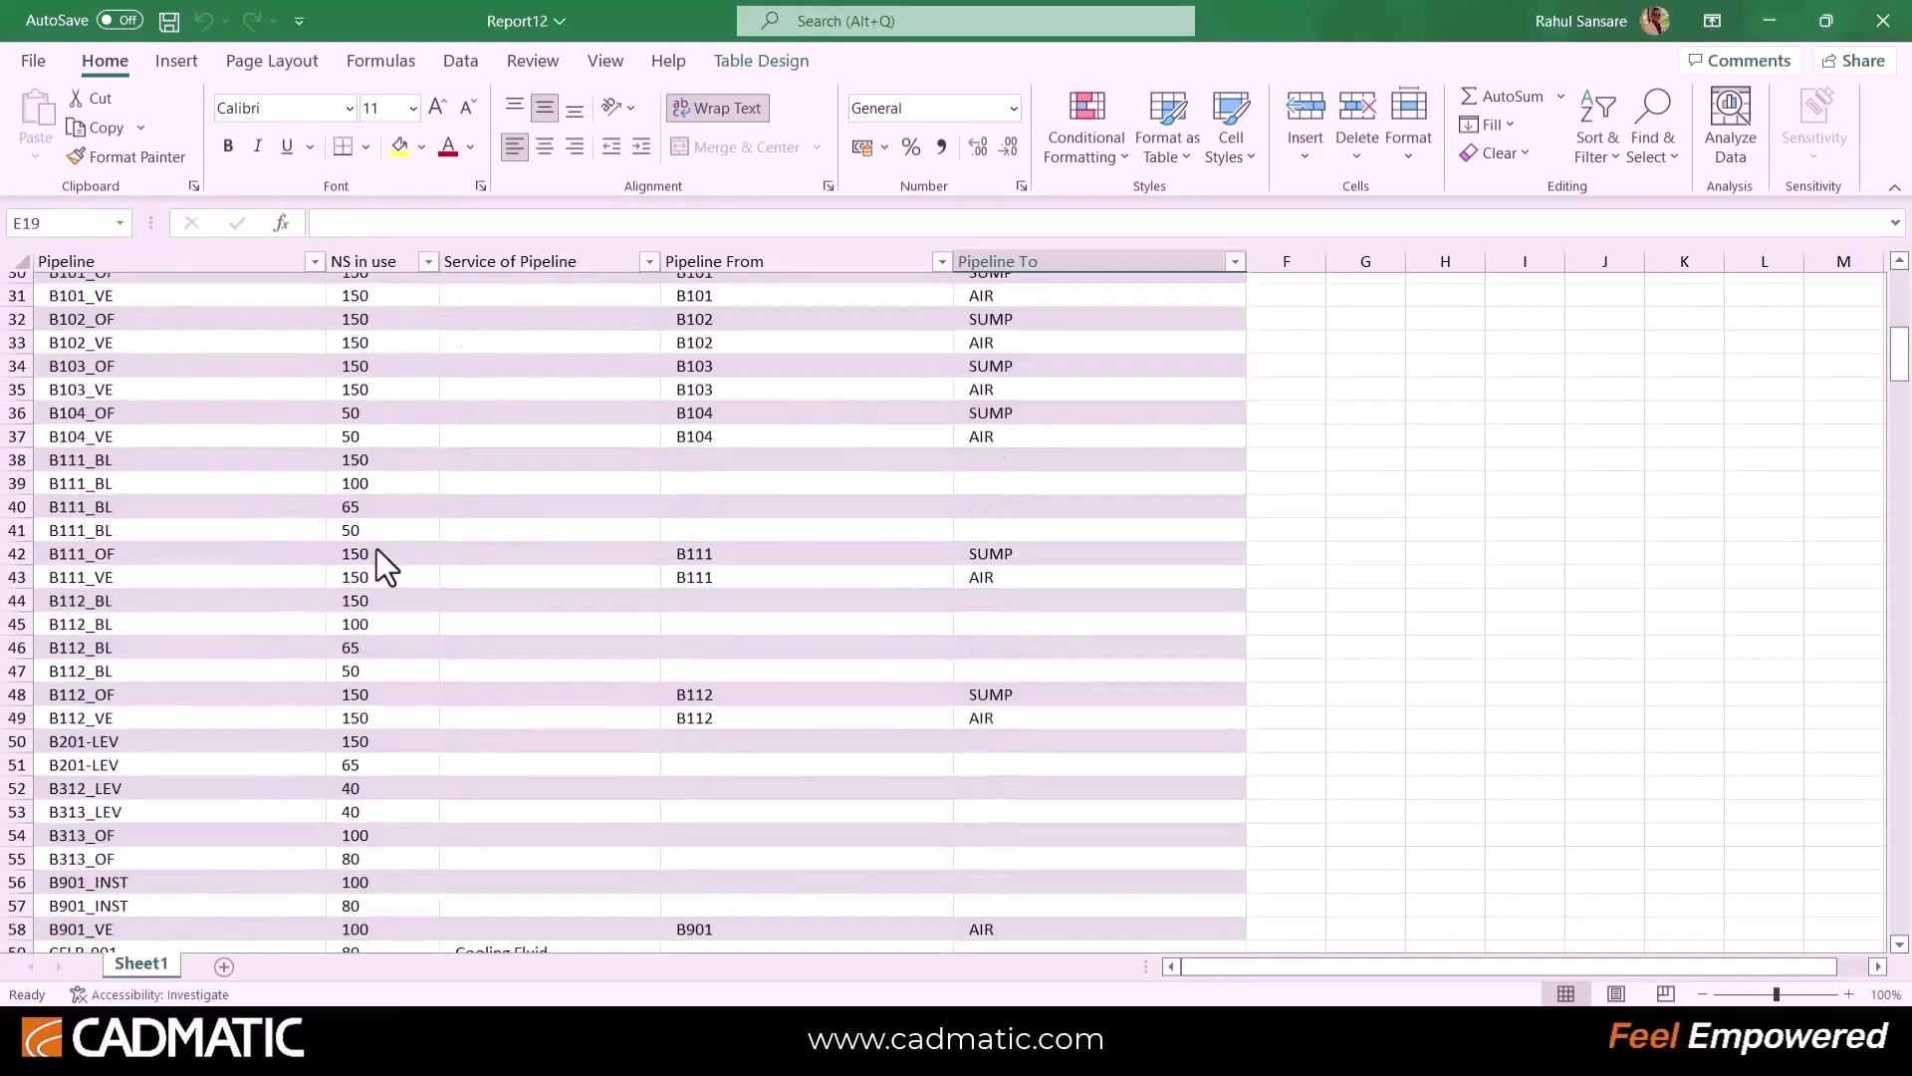
{"action": "scroll", "coordinate": [444, 557], "scroll_direction": "down", "scroll_amount": 18}
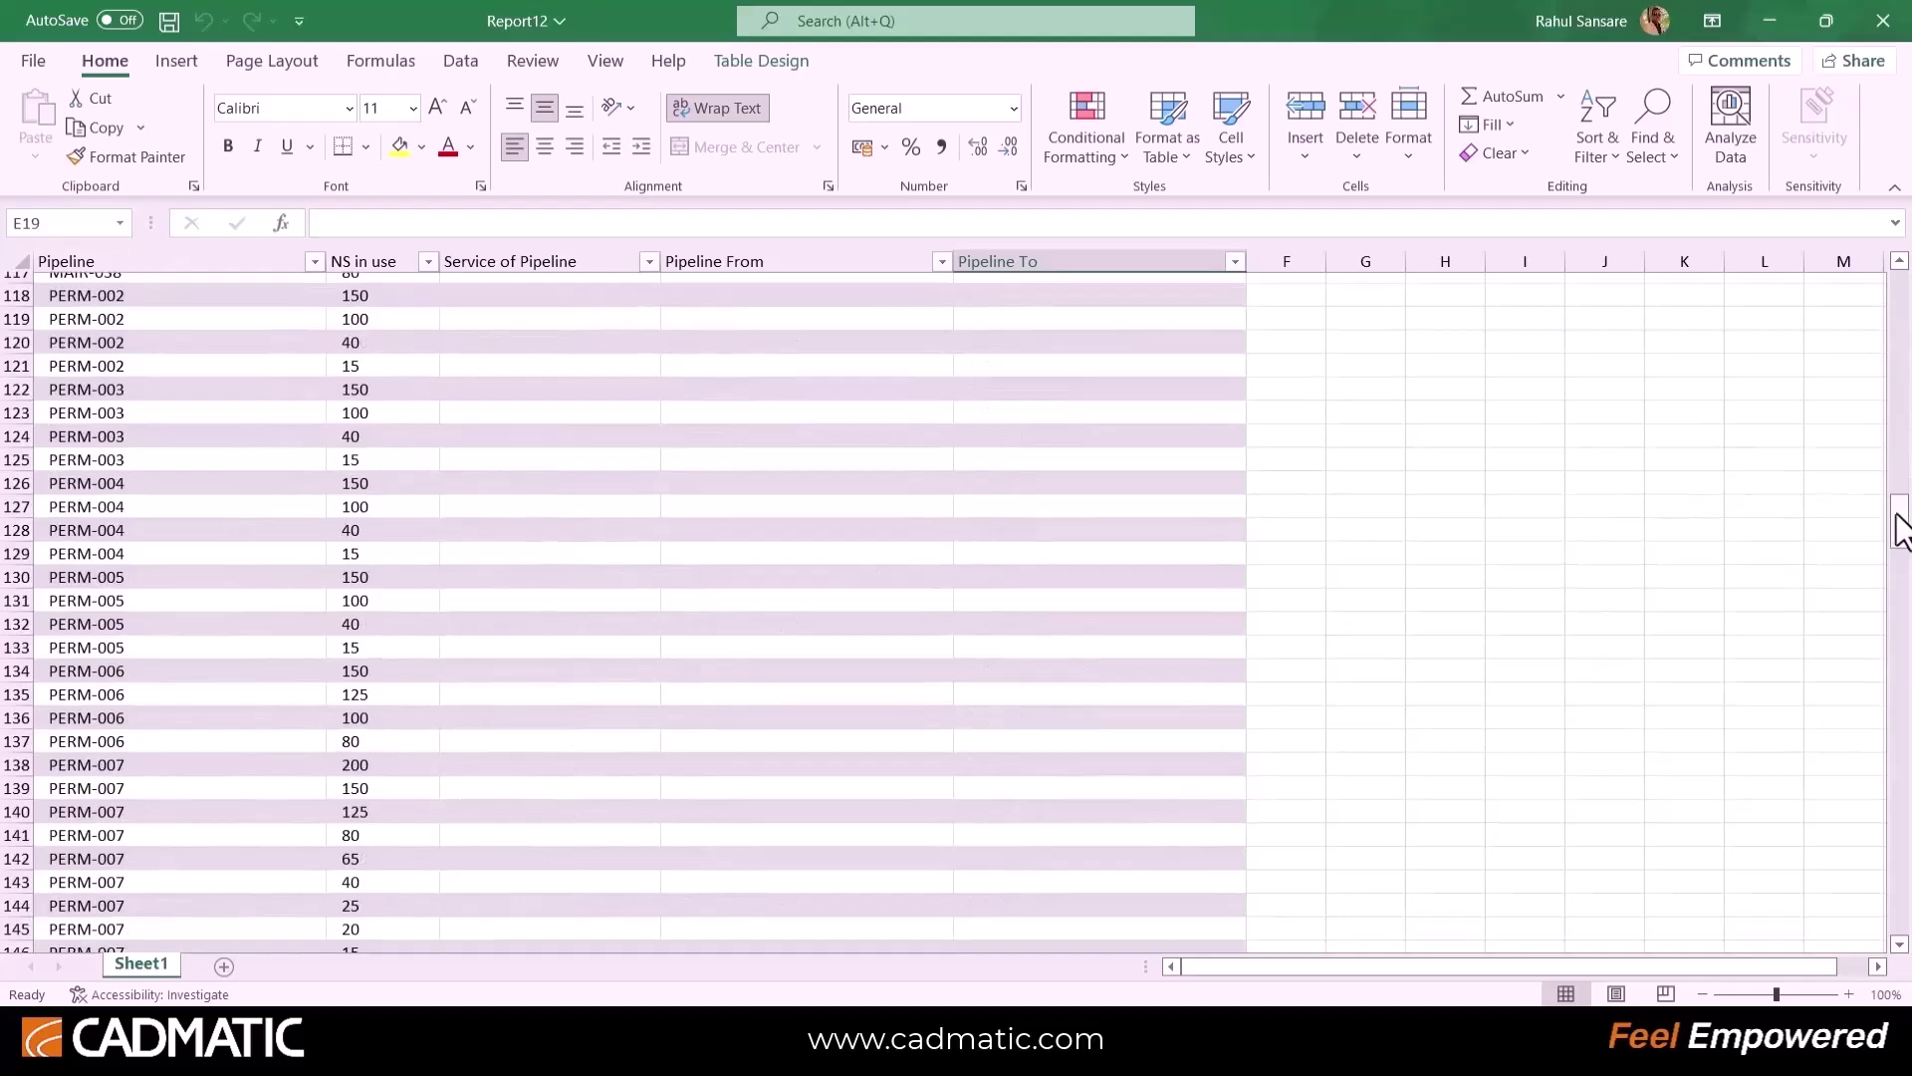
{"action": "left_click_drag", "start_coordinate": [1900, 528], "coordinate": [1900, 784]}
{"action": "scroll", "coordinate": [688, 328], "scroll_direction": "down", "scroll_amount": 3}
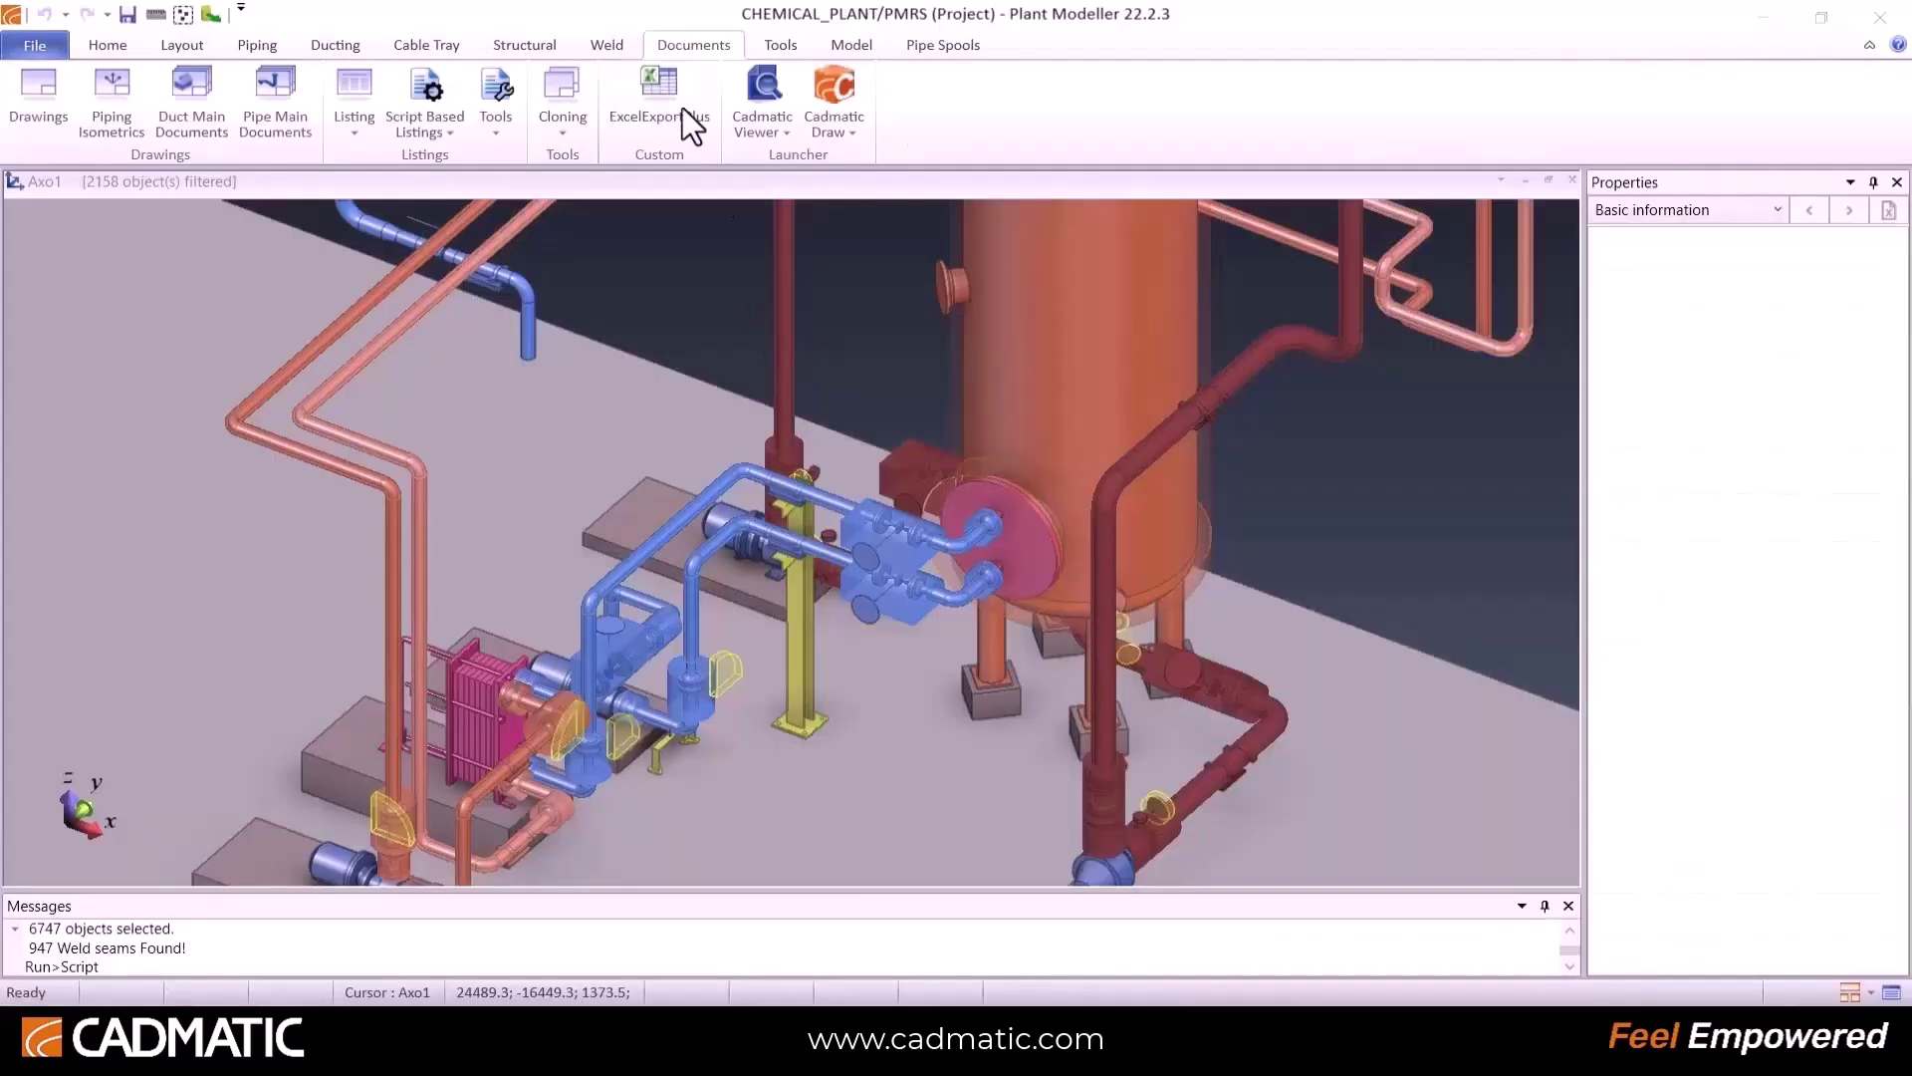
Step: Run the Weld_Inchdia_Report script file
{"action": "left_click", "coordinate": [779, 45]}
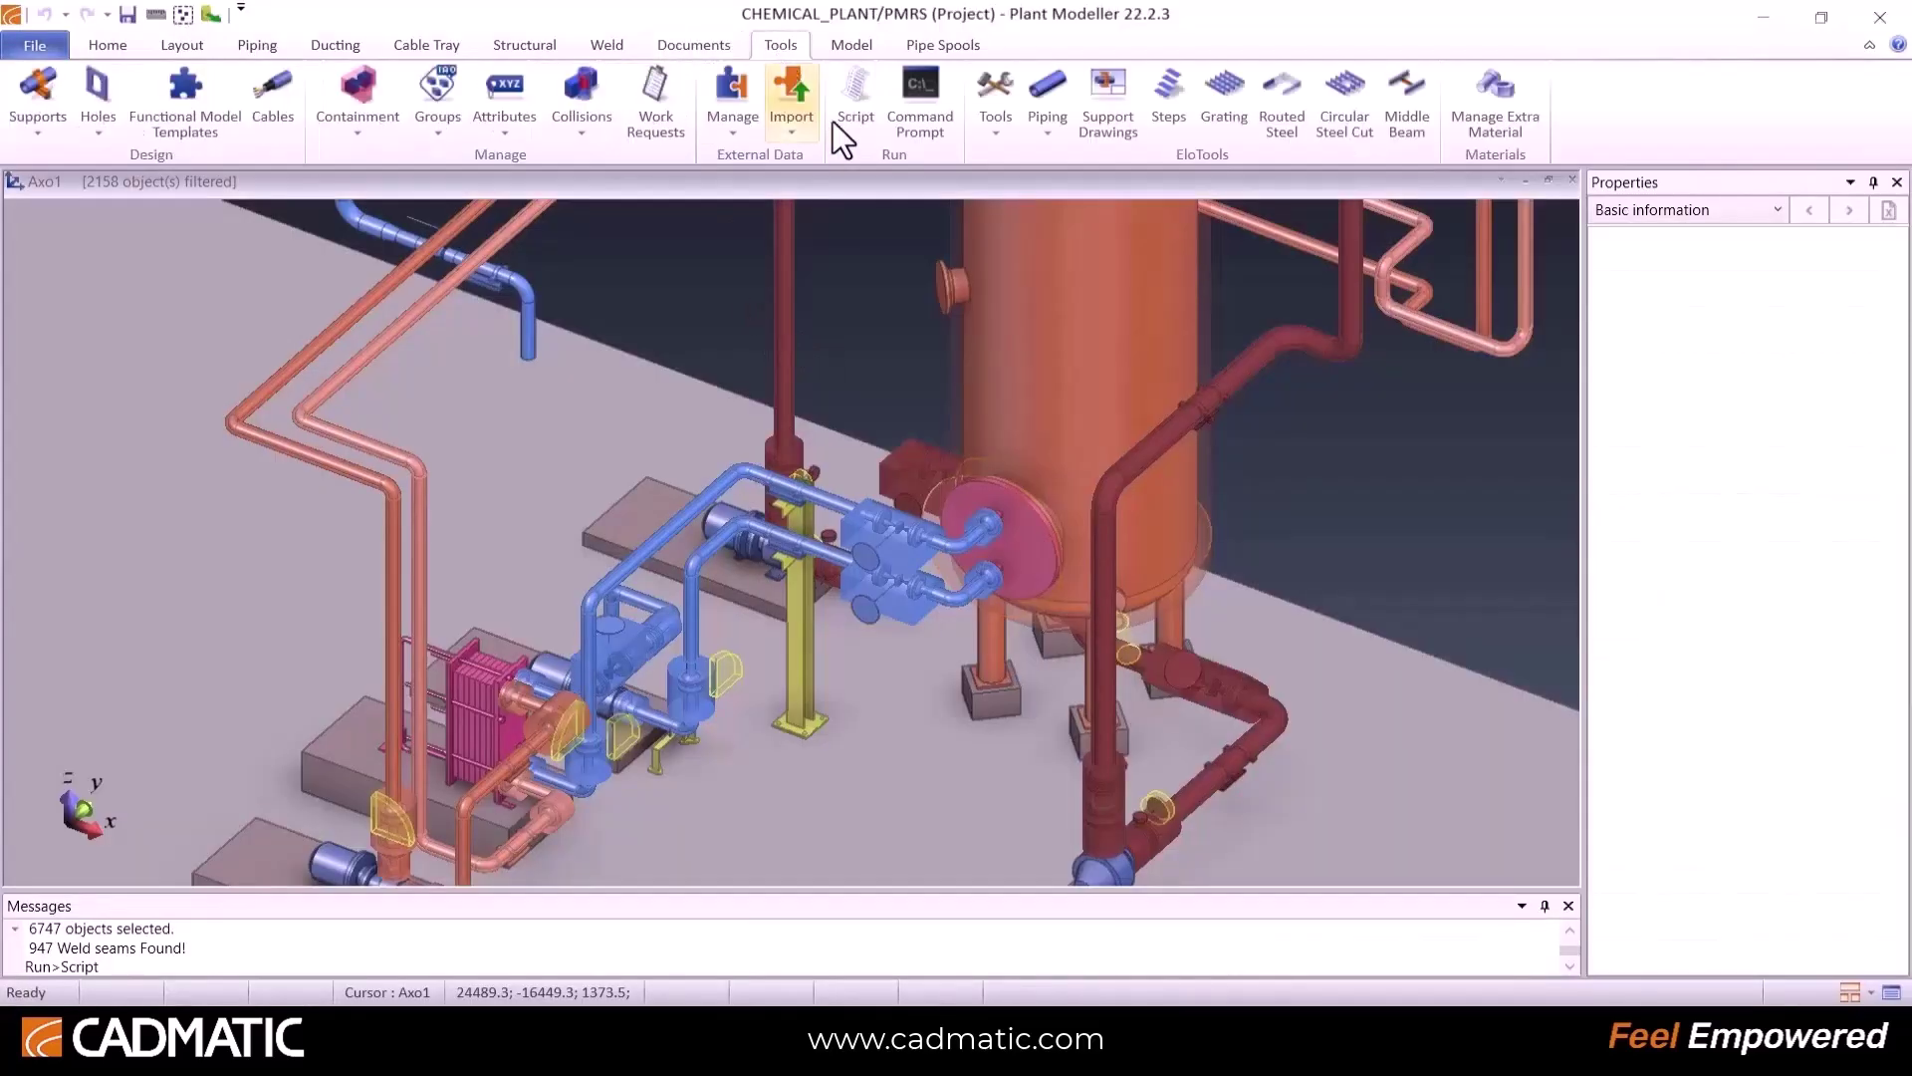
{"action": "left_click", "coordinate": [852, 85]}
{"action": "left_click", "coordinate": [924, 415]}
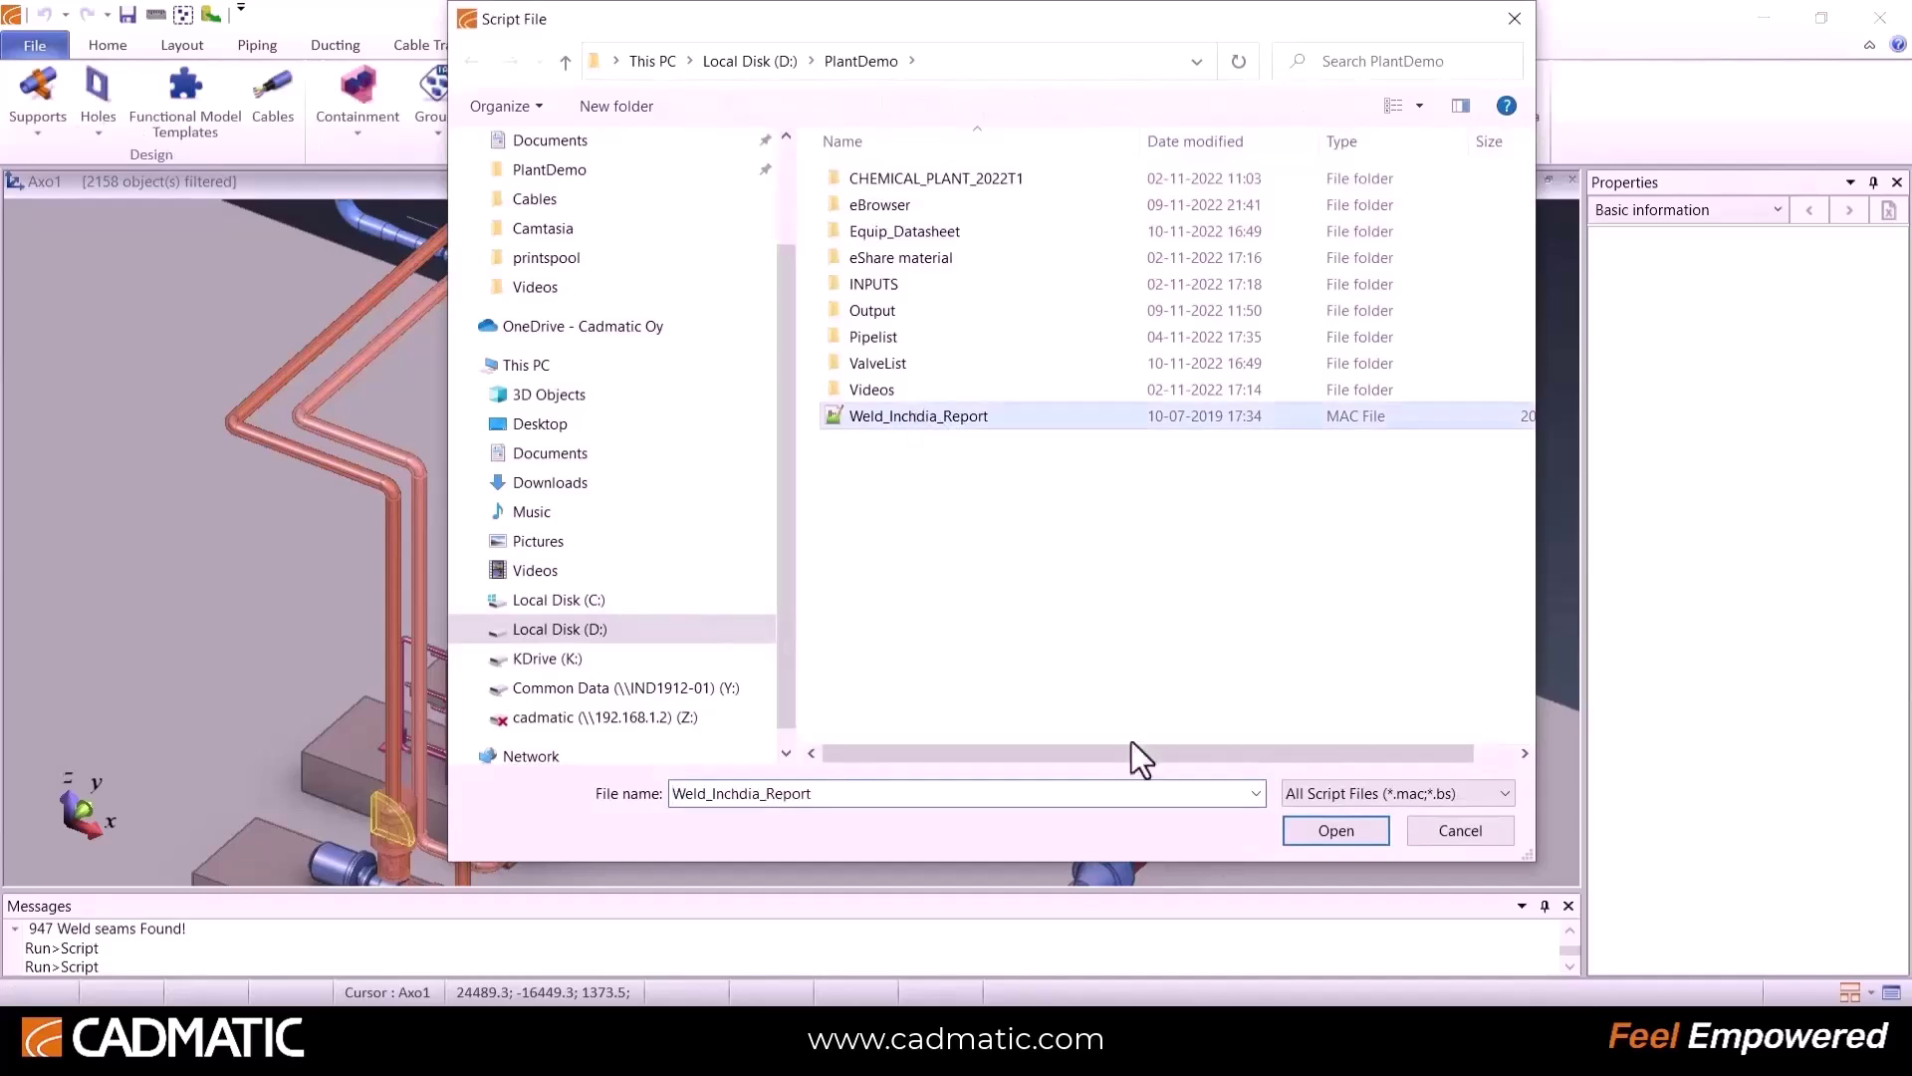
{"action": "left_click", "coordinate": [1308, 833]}
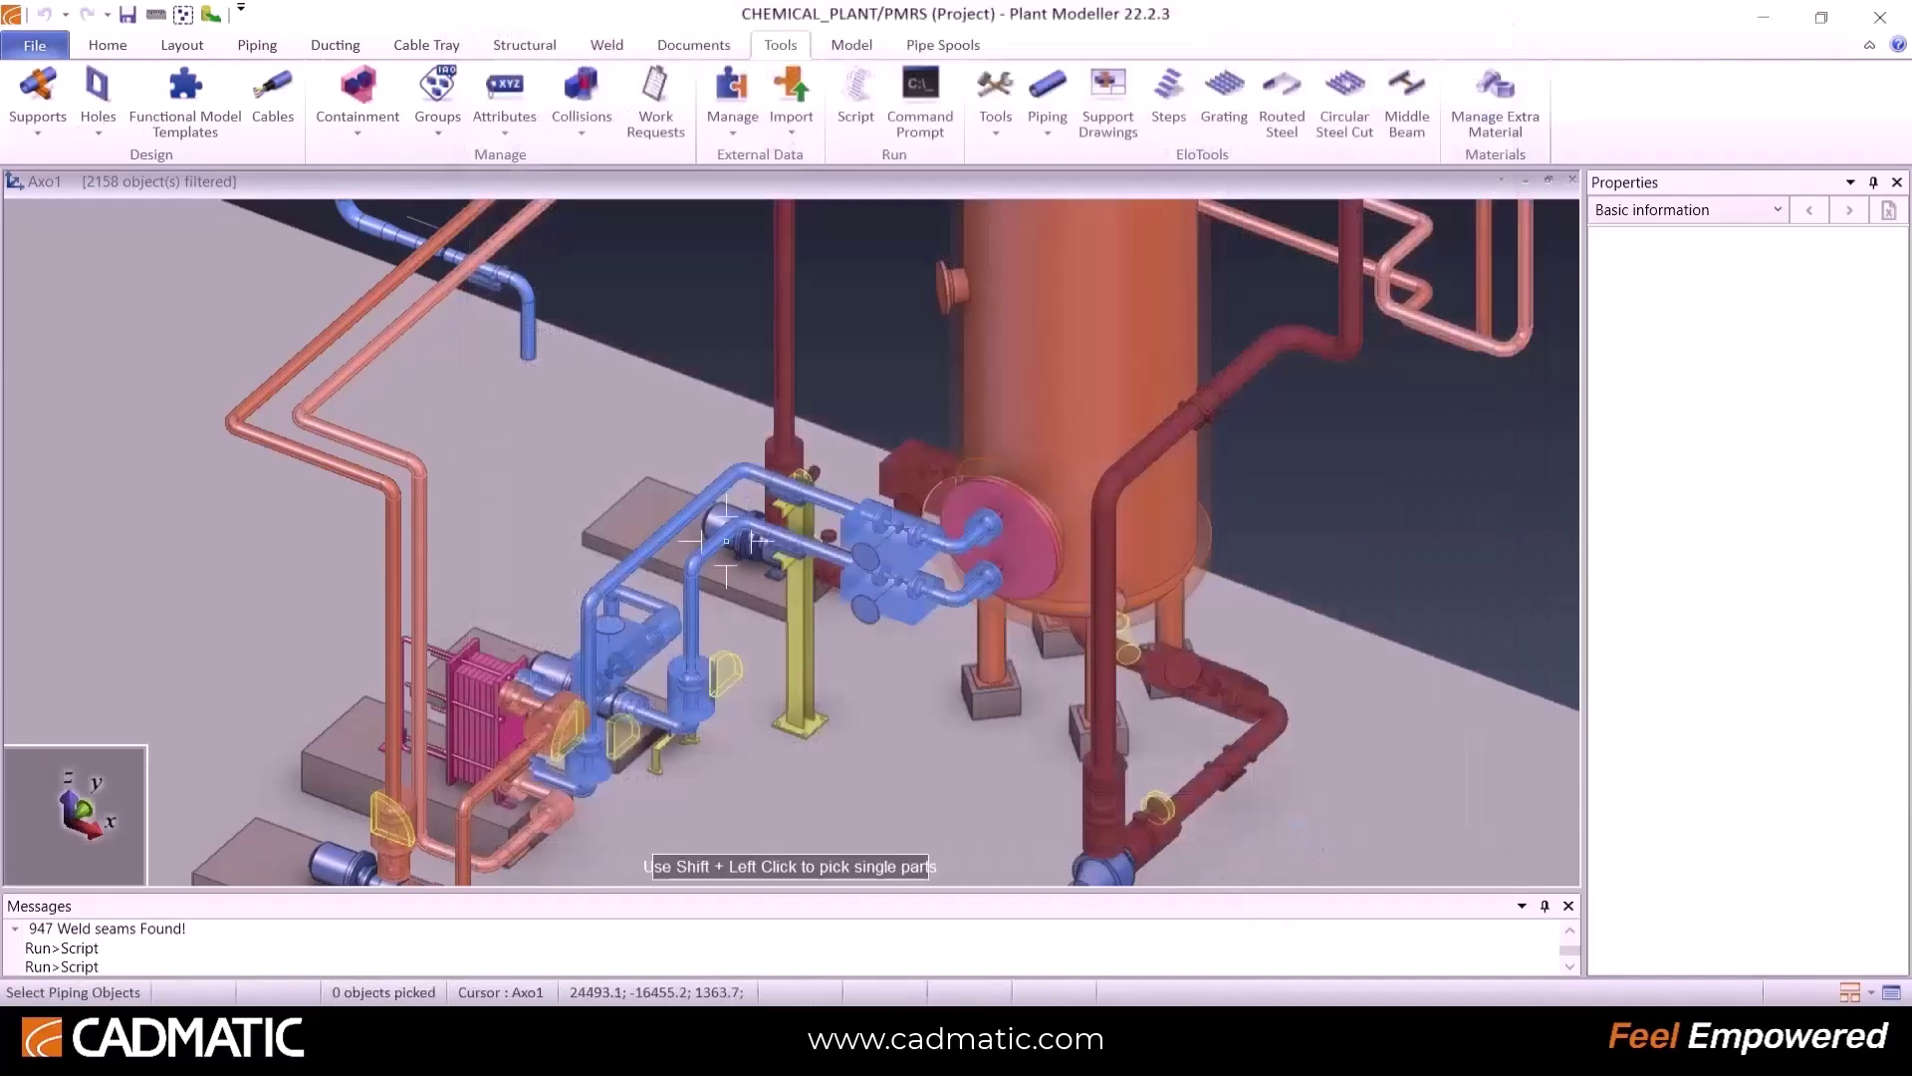
Step: Pick piping parts and standard components by type, accept them, and overwrite the existing report file
{"action": "right_click", "coordinate": [733, 598]}
{"action": "left_click", "coordinate": [876, 622]}
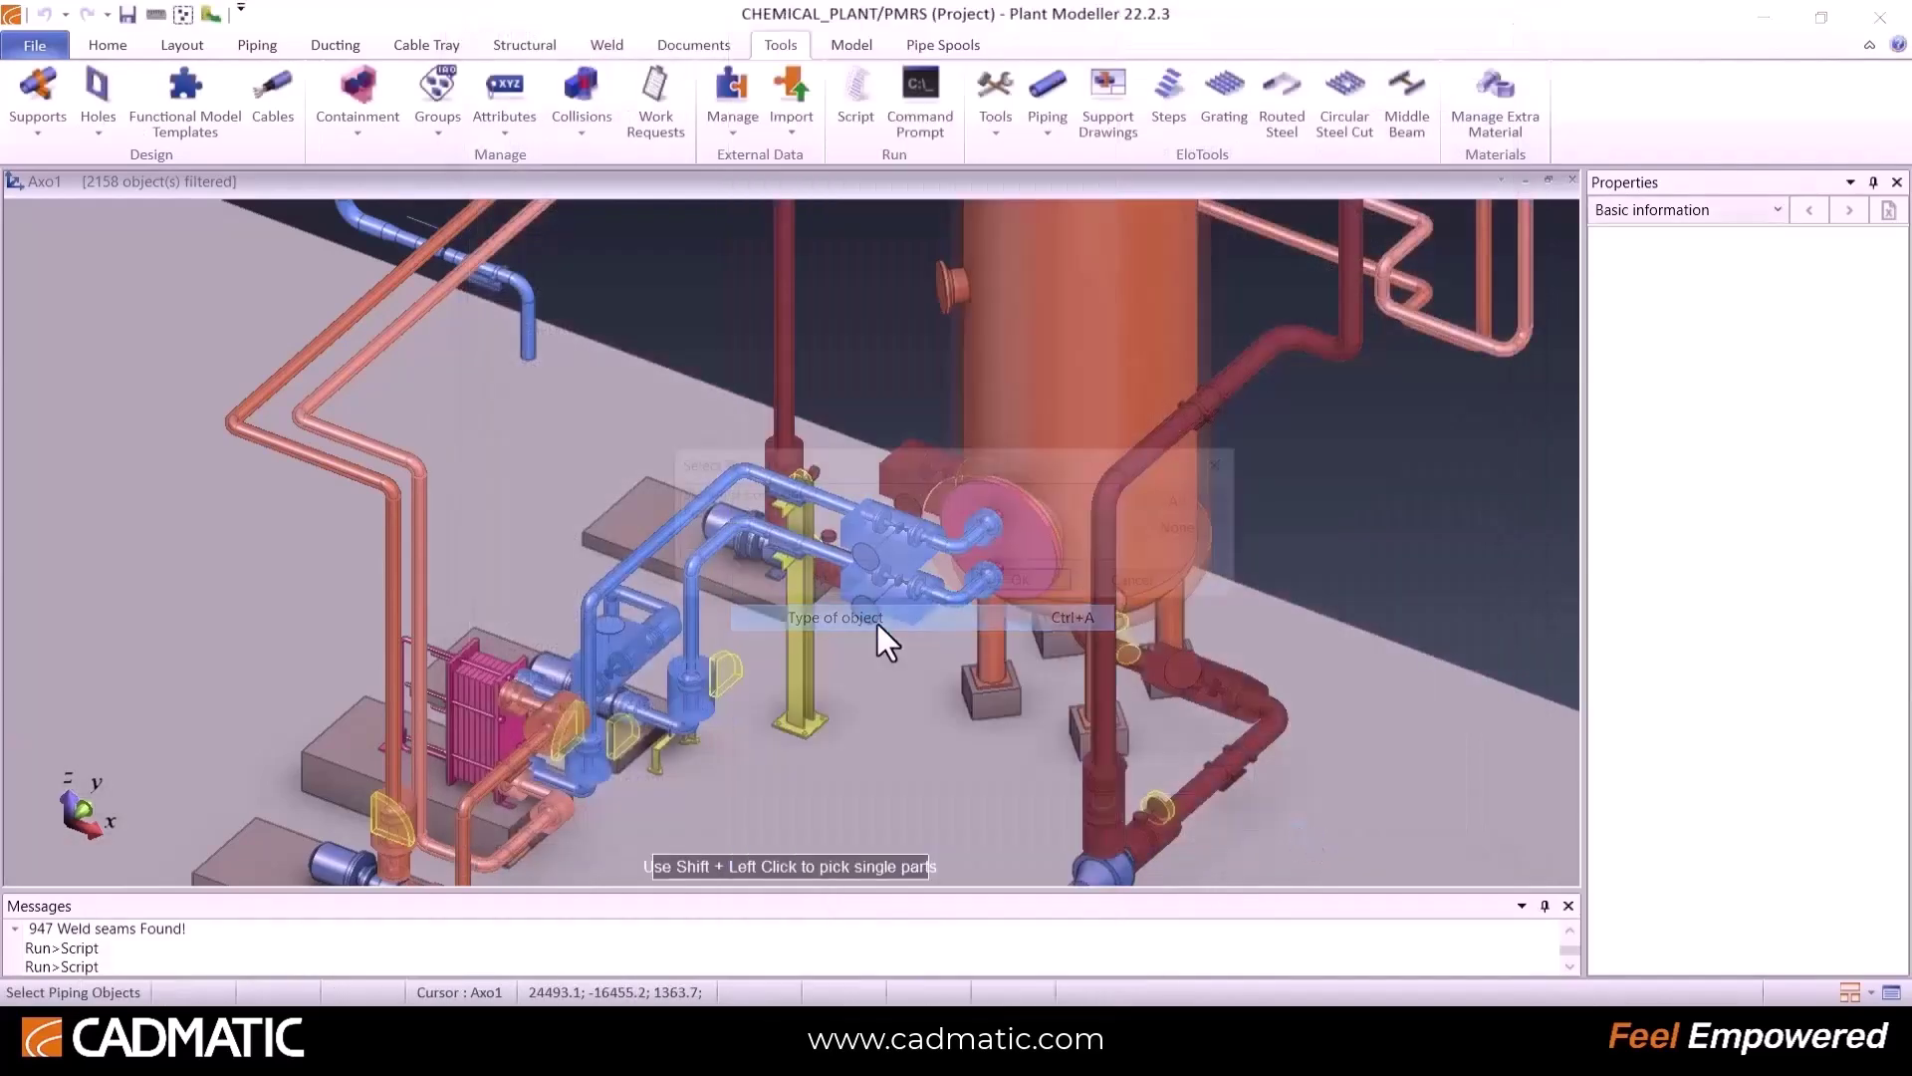
{"action": "left_click", "coordinate": [749, 515]}
{"action": "left_click", "coordinate": [755, 496], "text": "shift"}
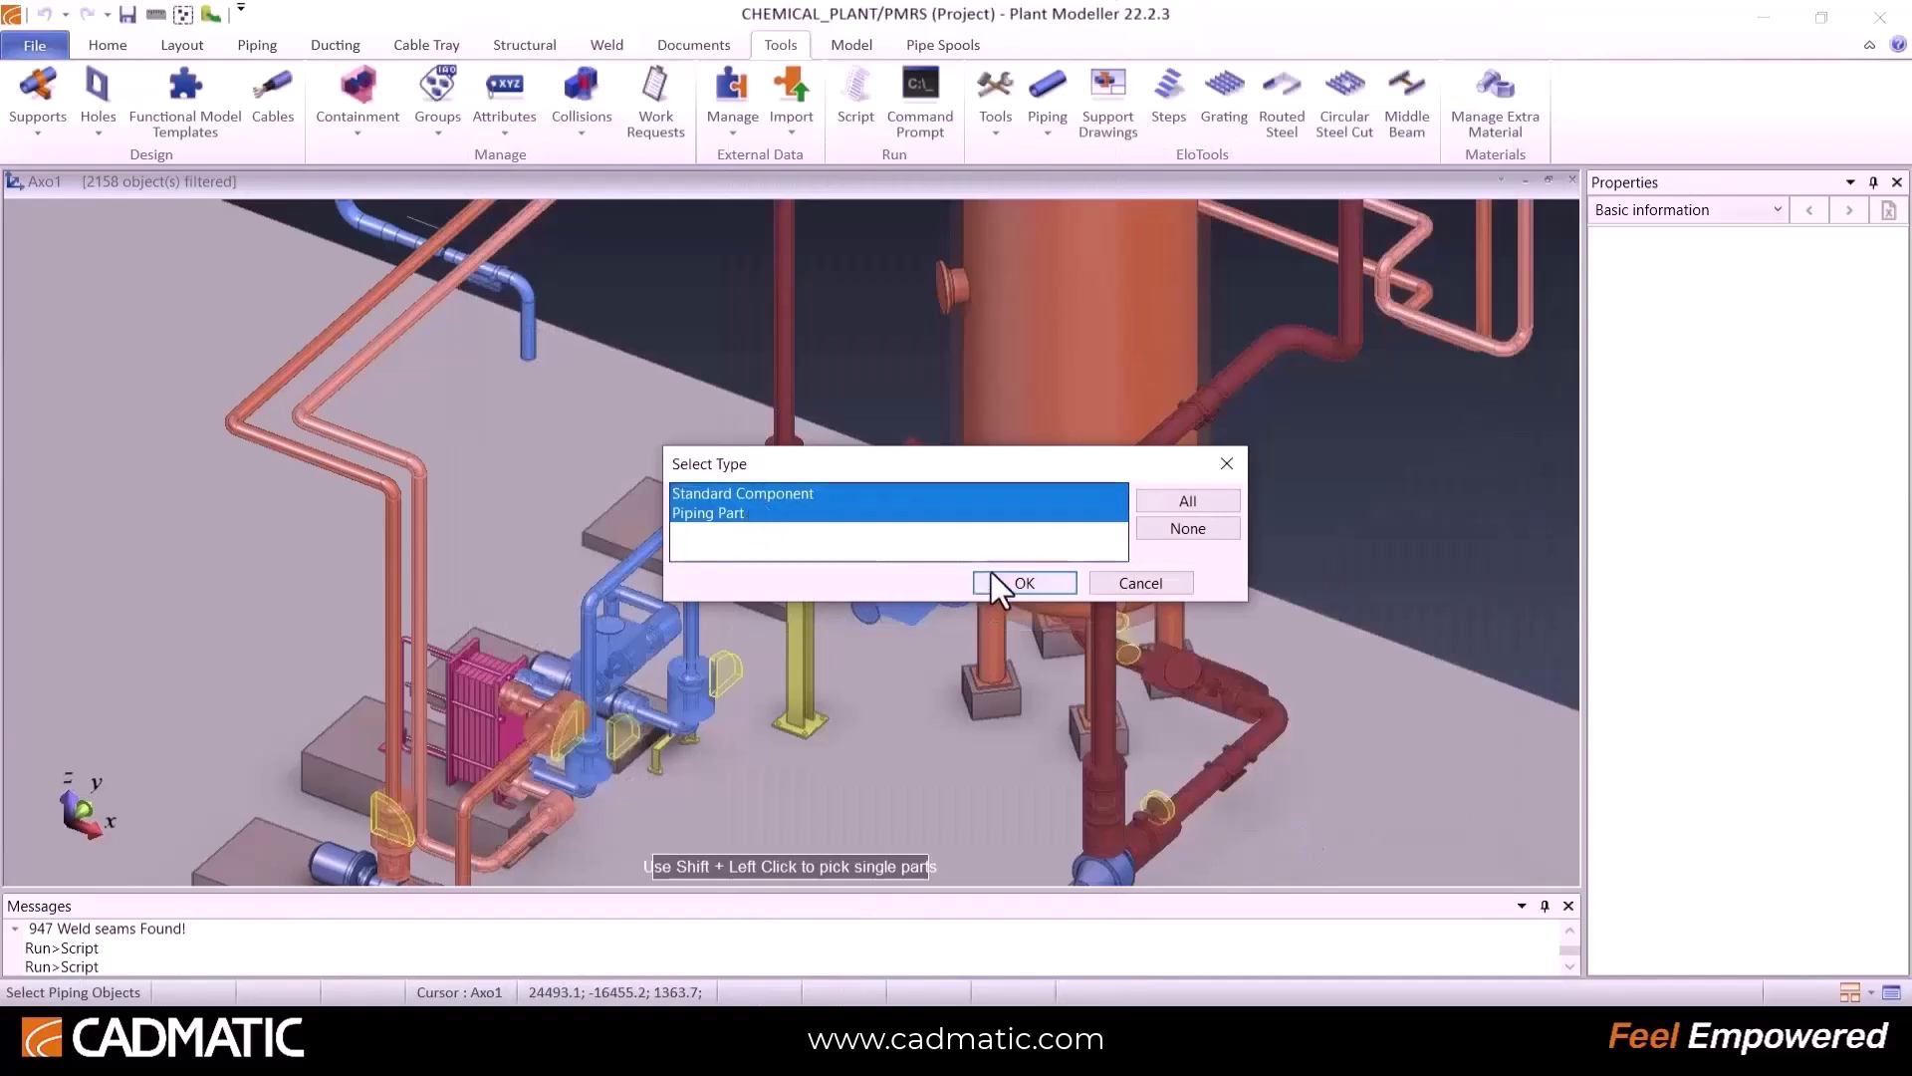
{"action": "left_click", "coordinate": [995, 578]}
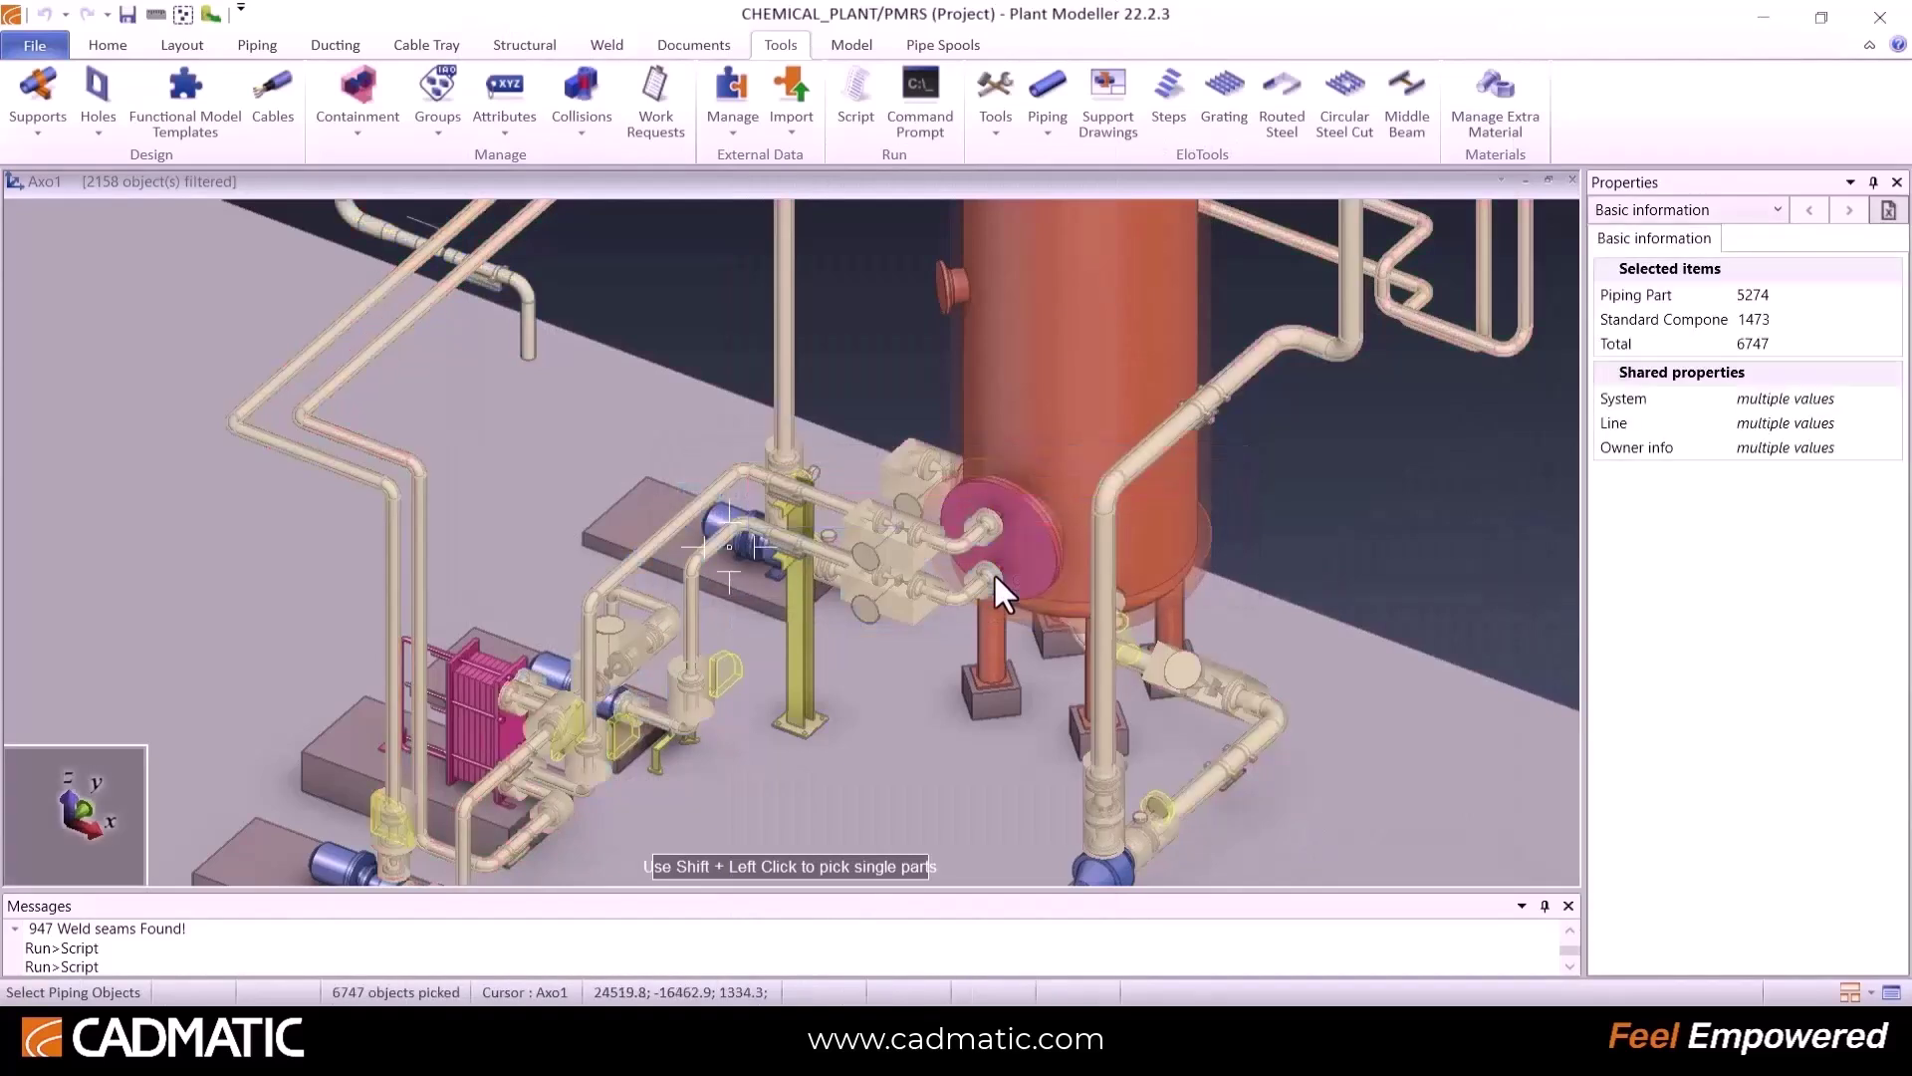
{"action": "key", "text": "Return"}
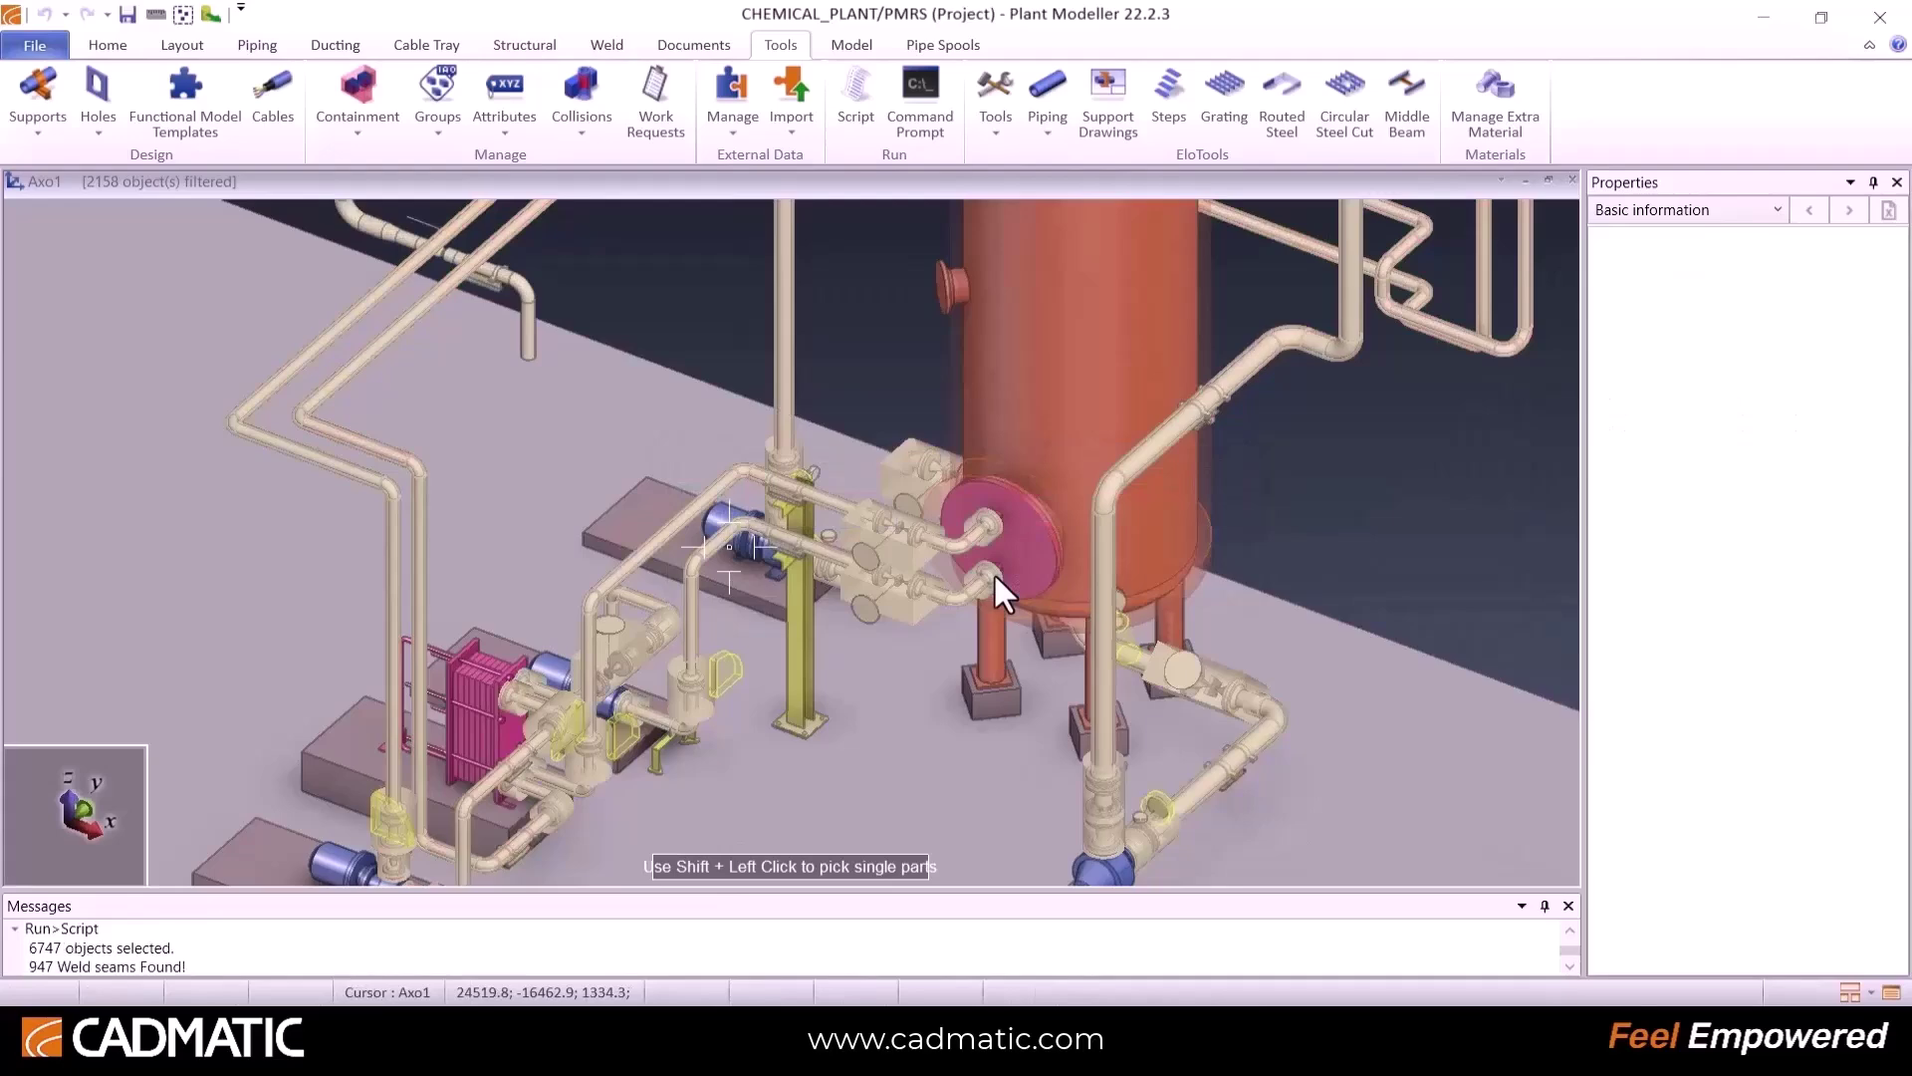
{"action": "left_click", "coordinate": [1046, 604]}
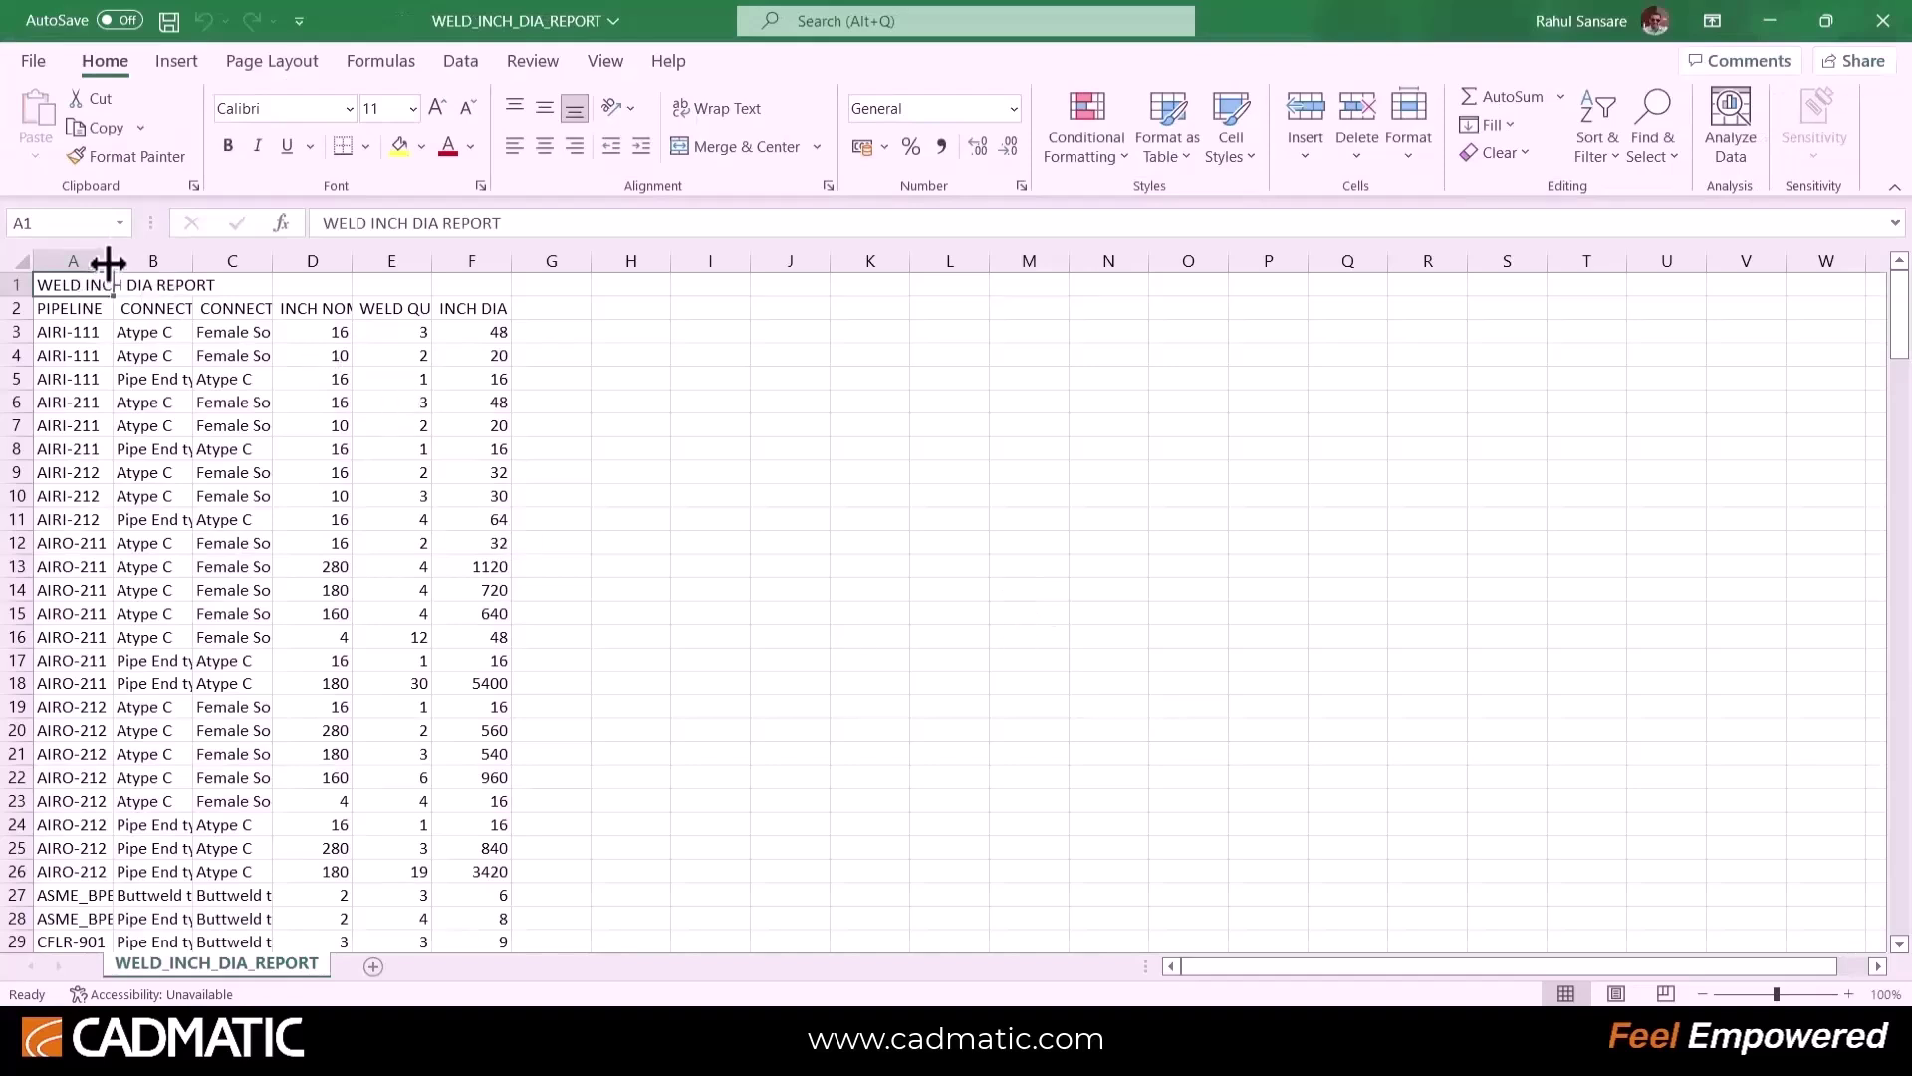
Step: Autofit columns A–F to the title and CONNECTION FACE, INCH NOMINAL SIZE, WELD QUANTITY, INCH DIA headings
{"action": "double_click", "coordinate": [113, 261]}
{"action": "left_click", "coordinate": [267, 260]}
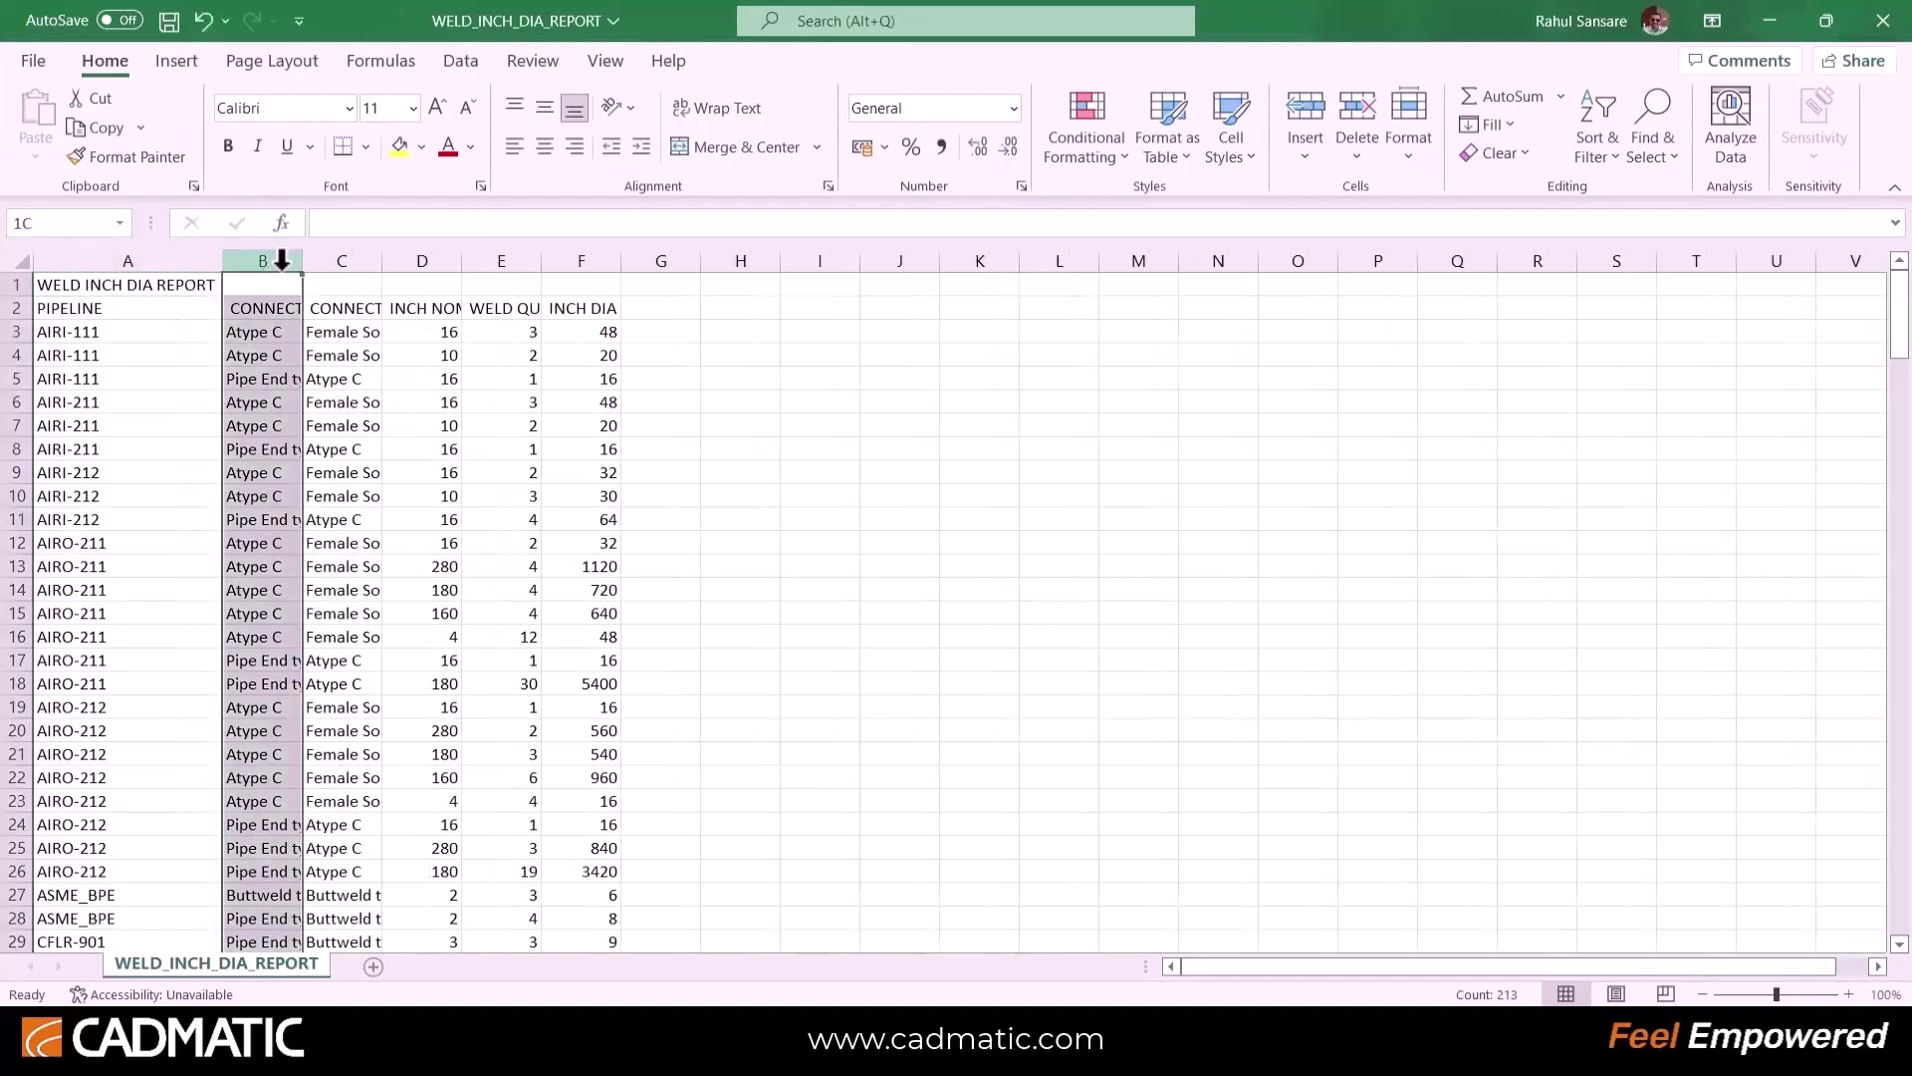
{"action": "double_click", "coordinate": [383, 265]}
{"action": "double_click", "coordinate": [305, 267]}
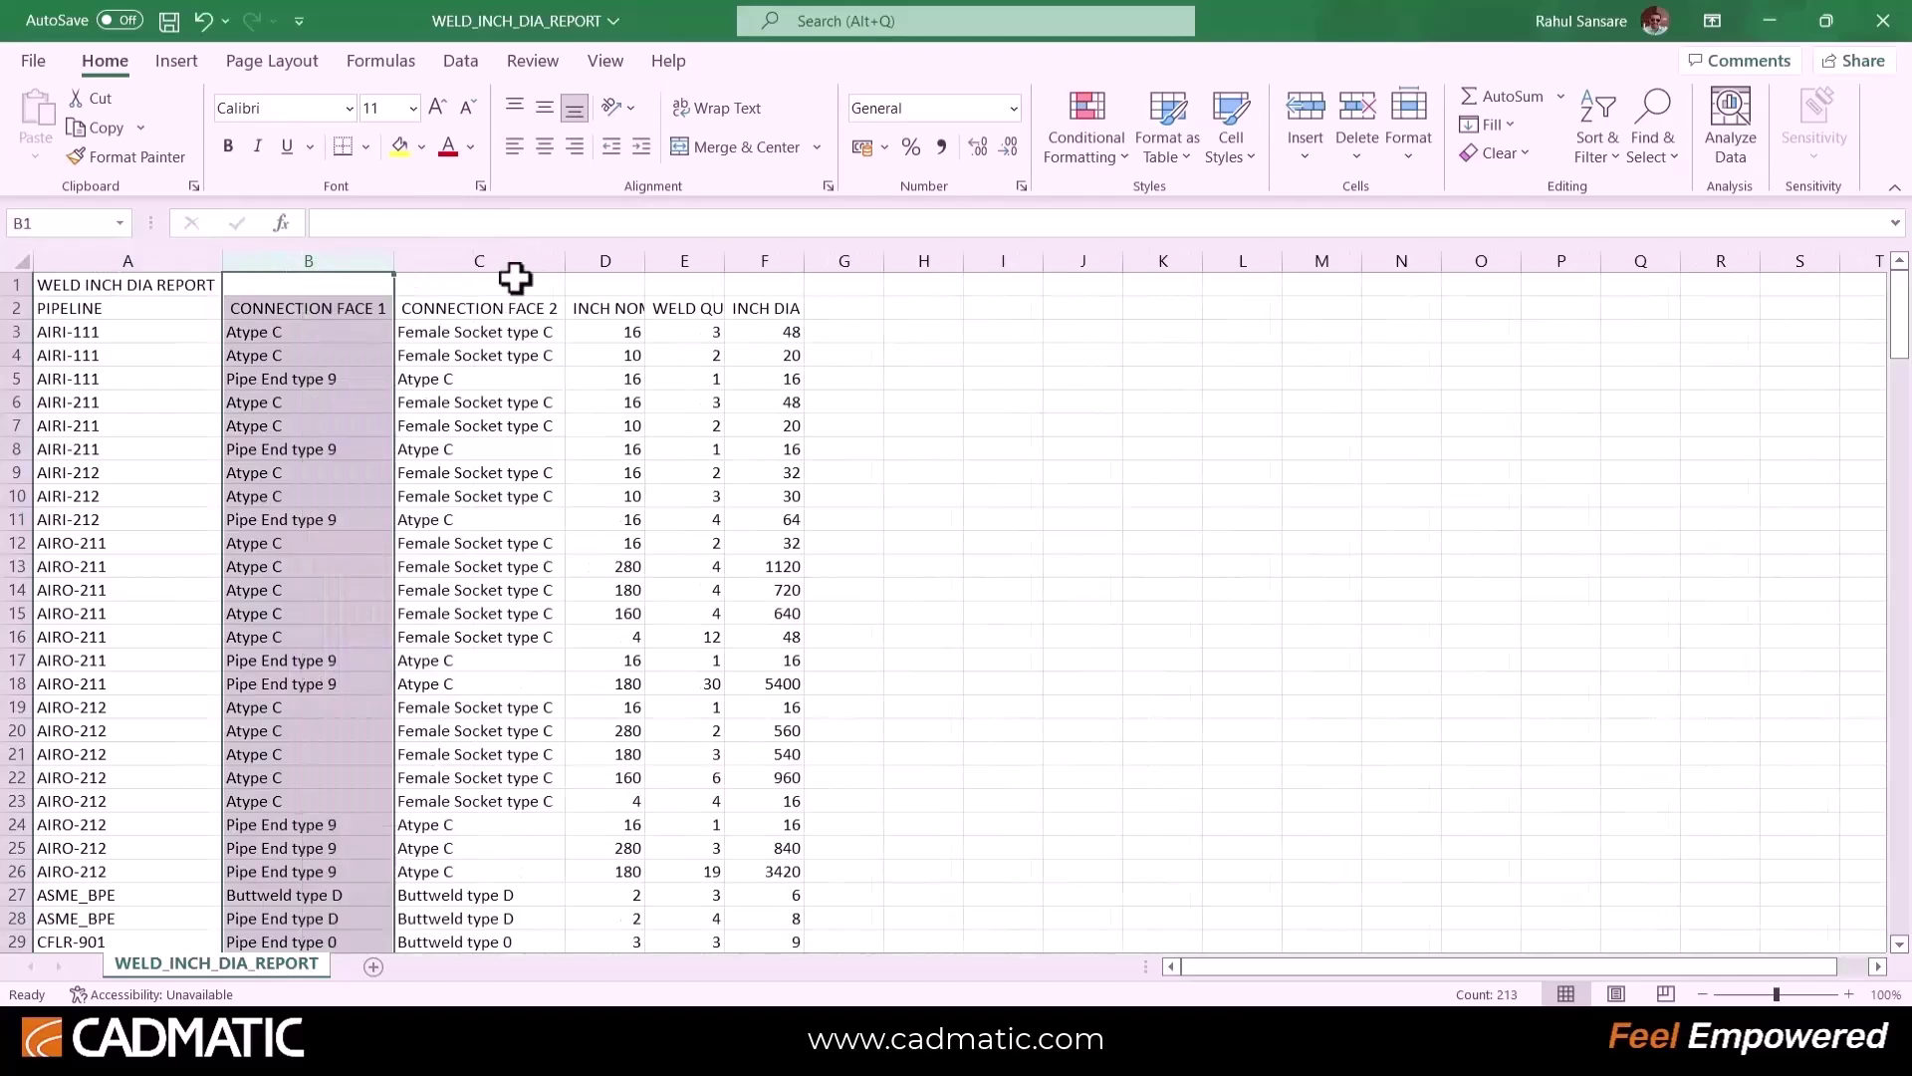
{"action": "double_click", "coordinate": [643, 265]}
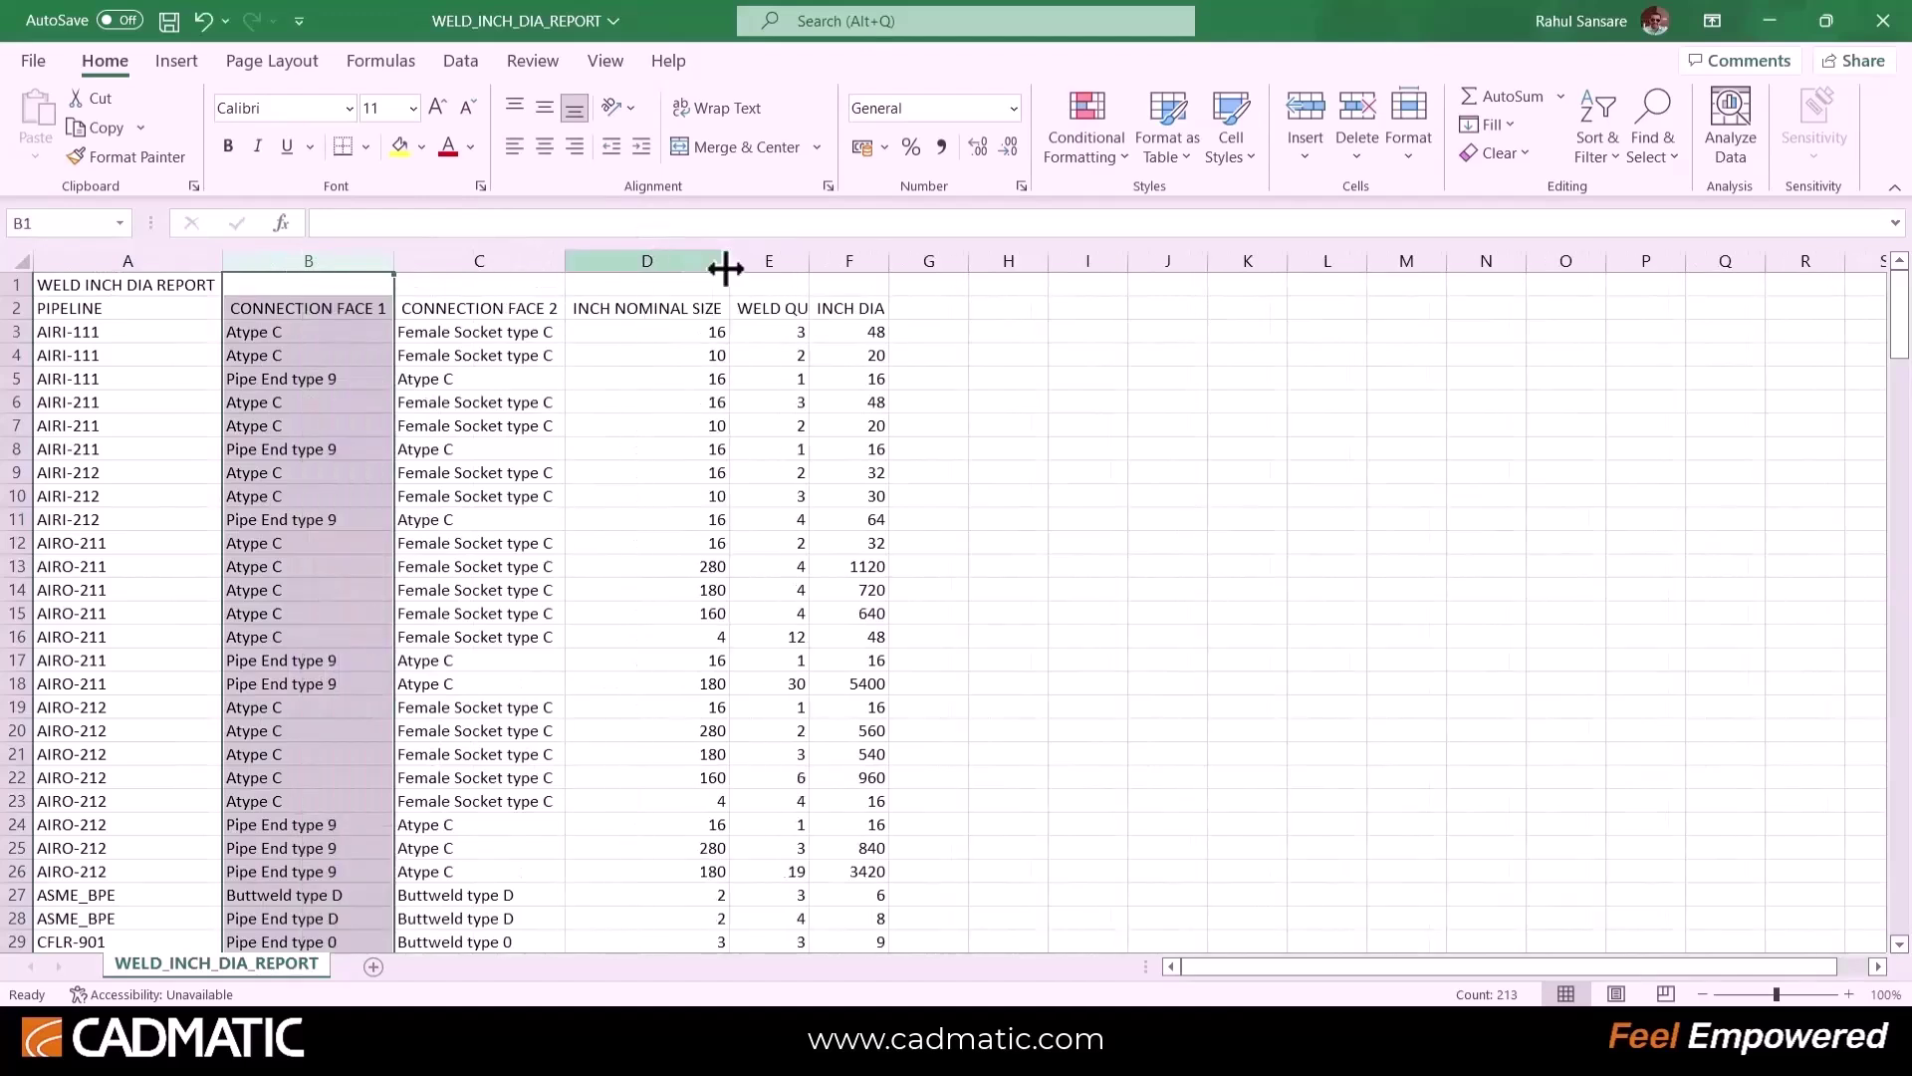
{"action": "double_click", "coordinate": [810, 265]}
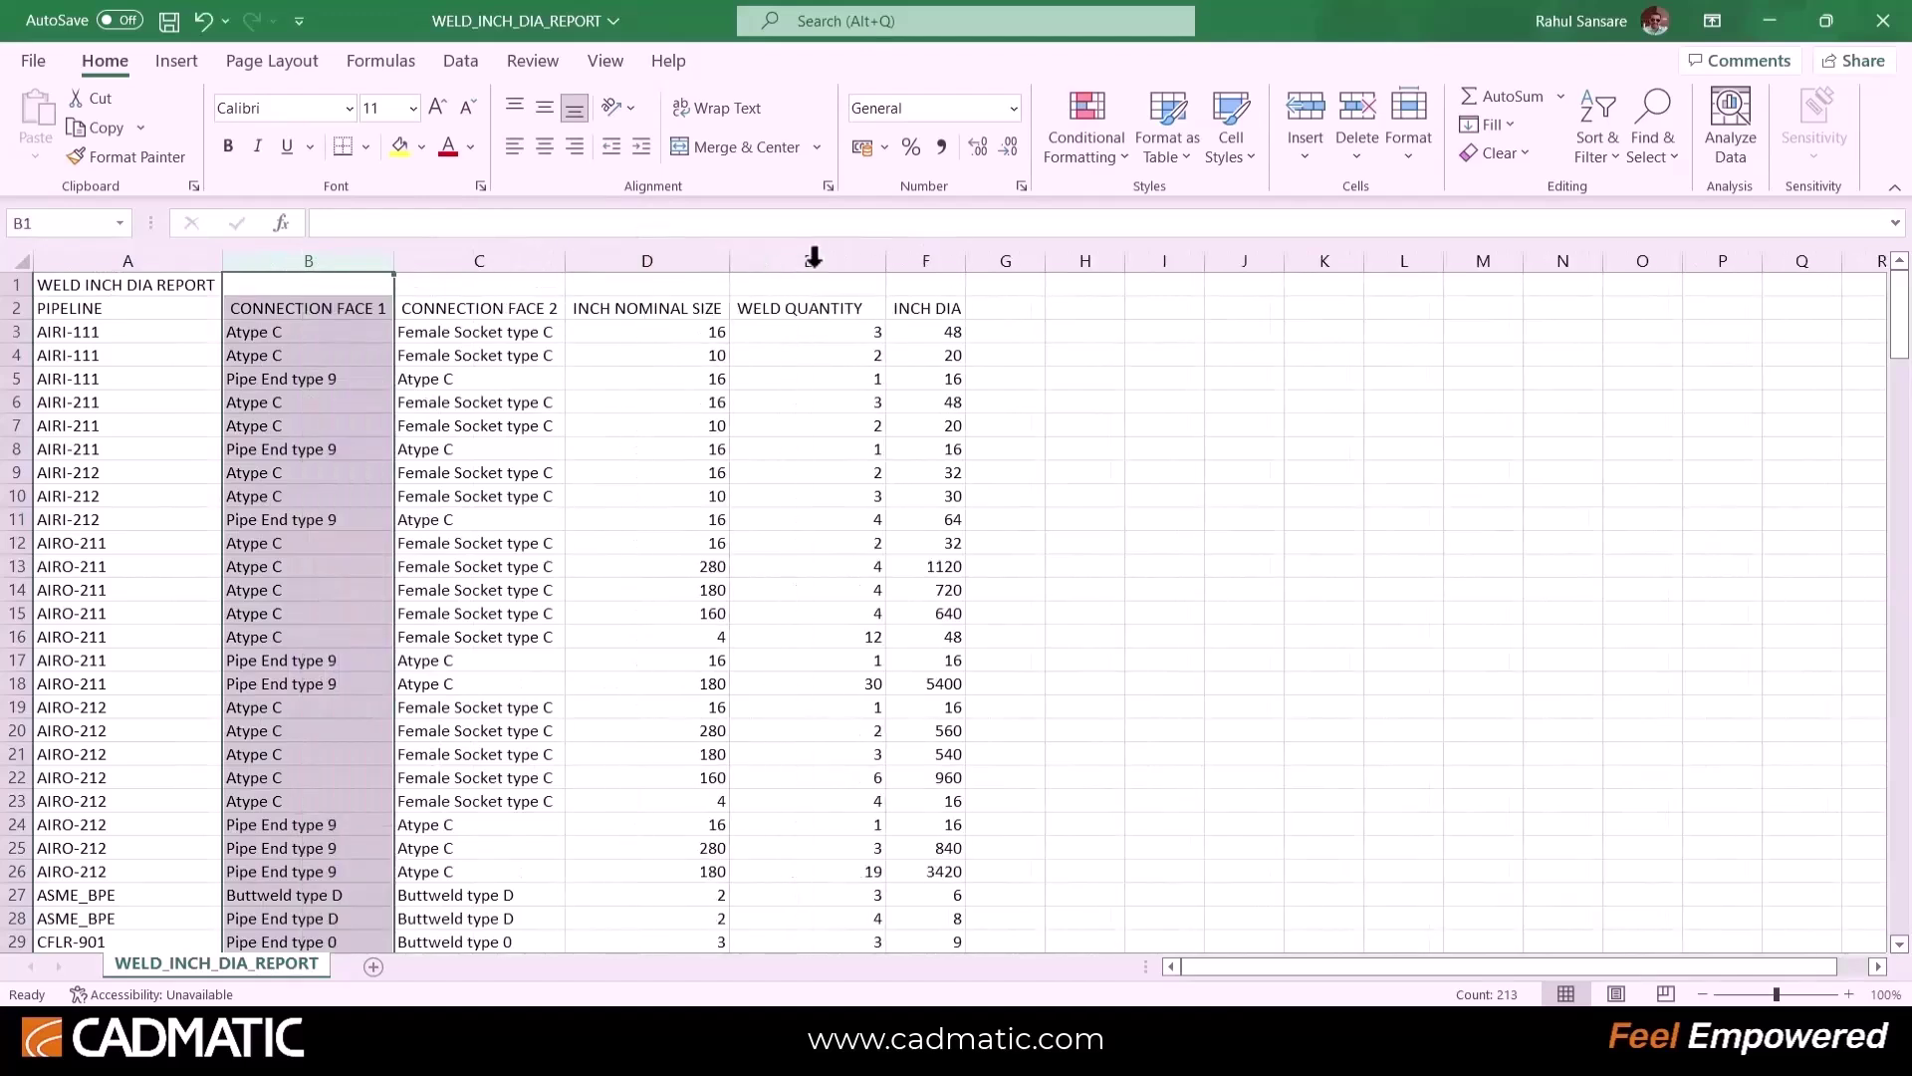
{"action": "double_click", "coordinate": [964, 265]}
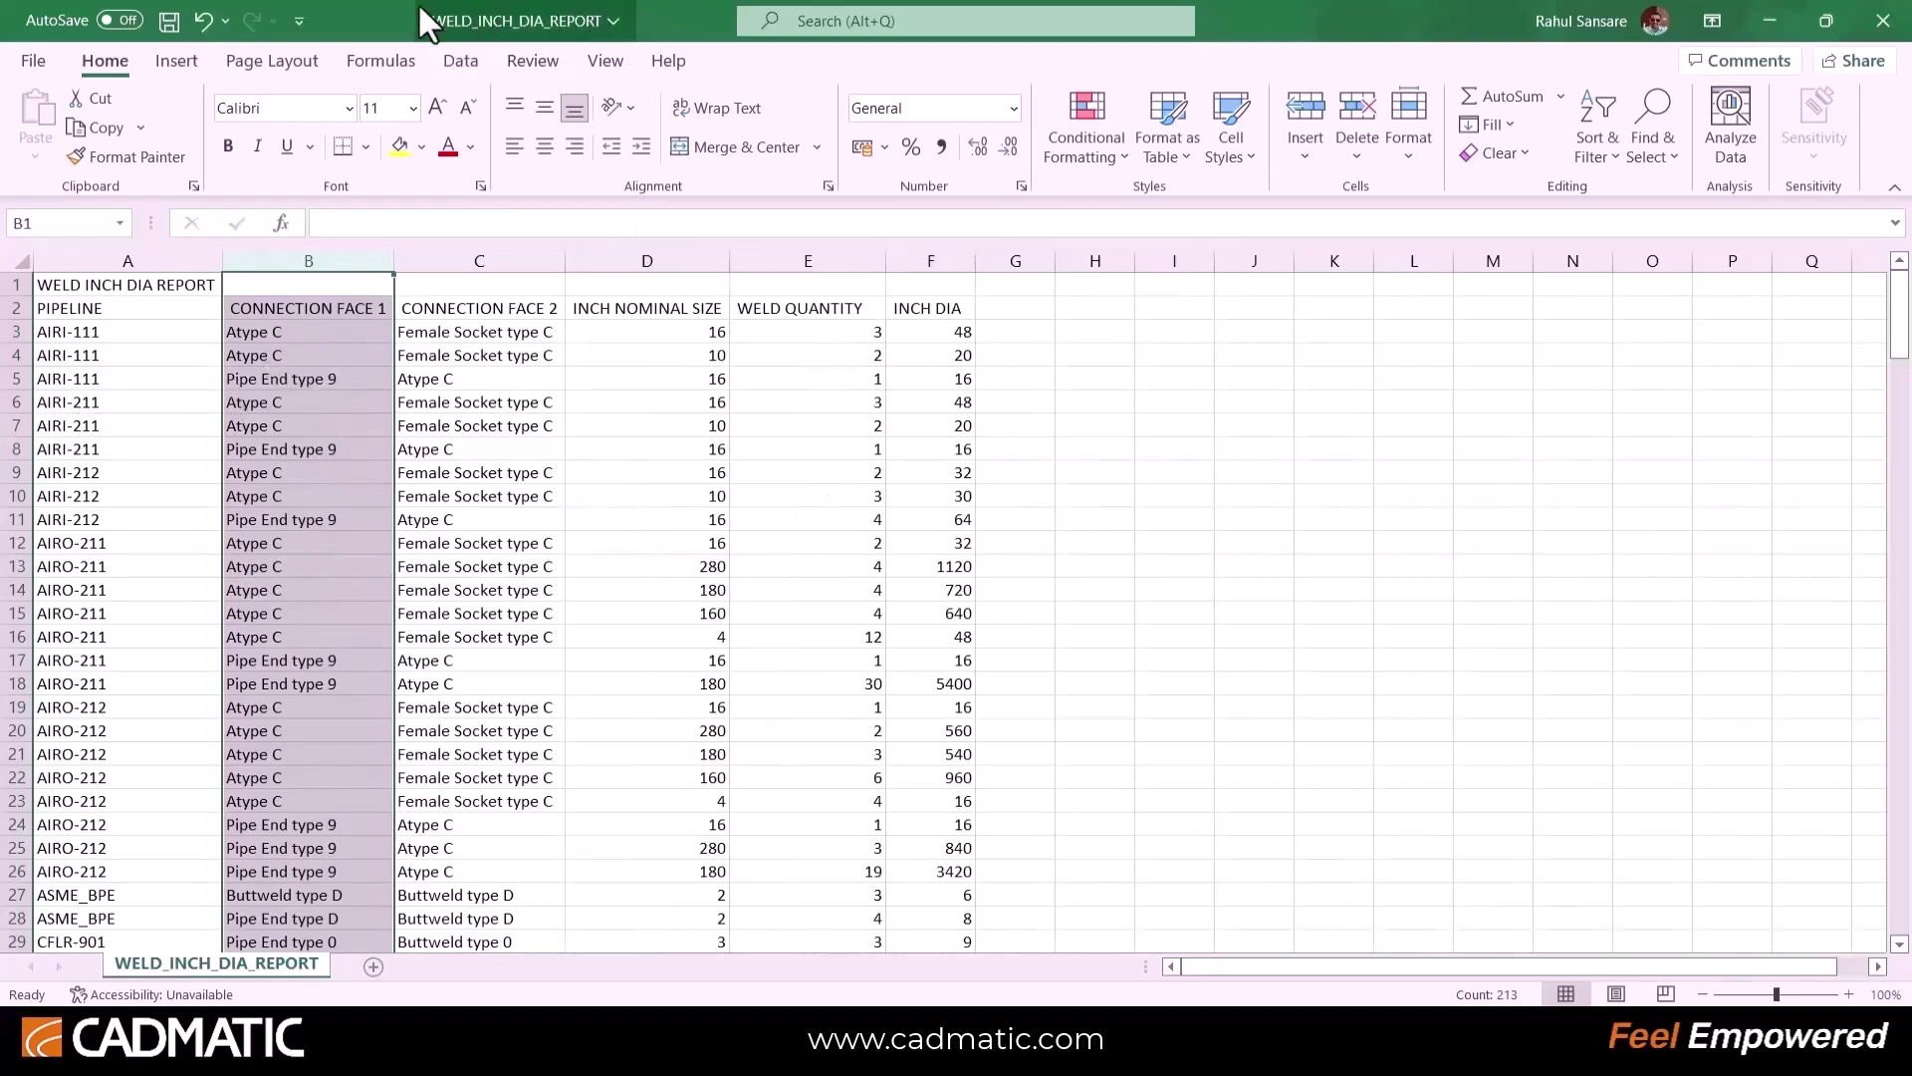
{"action": "left_click", "coordinate": [92, 332]}
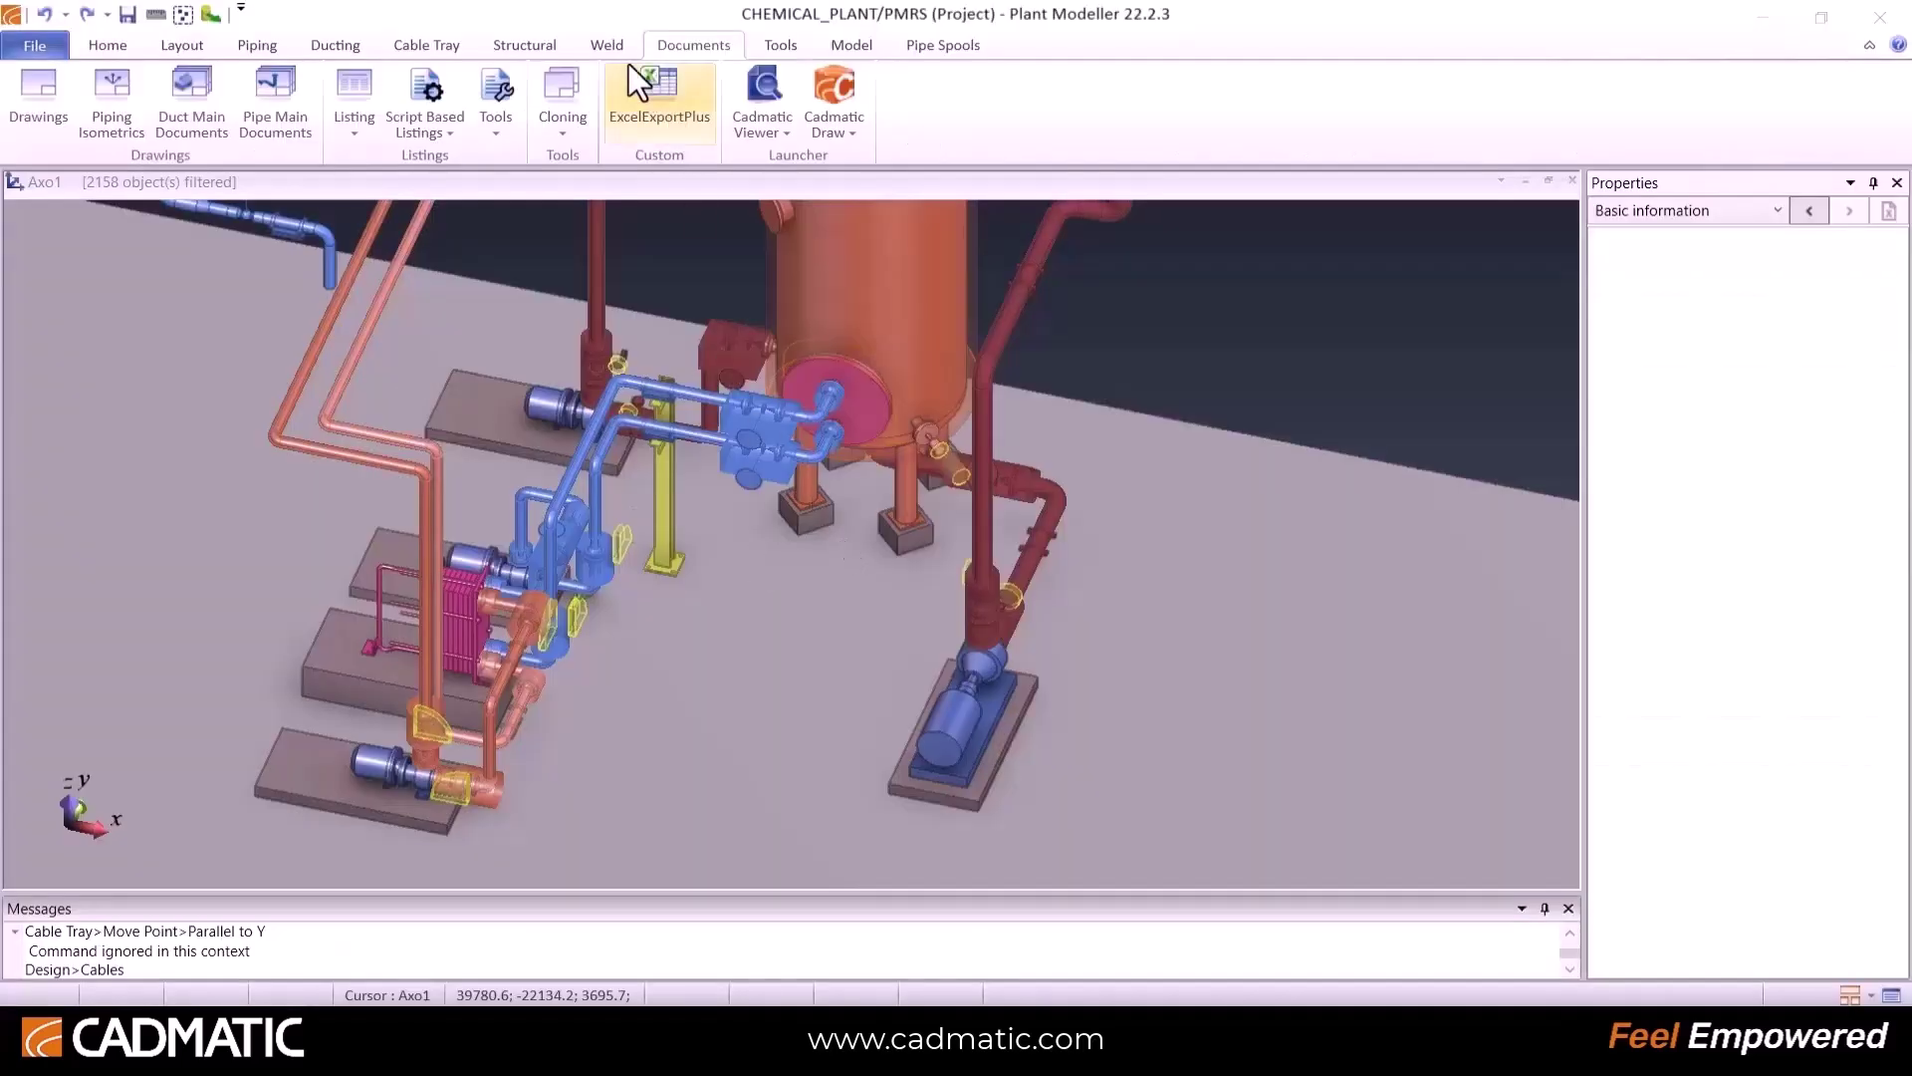
Step: Route a new cable tray from the existing tray end through four successive bend points between the beams
{"action": "left_click", "coordinate": [415, 45]}
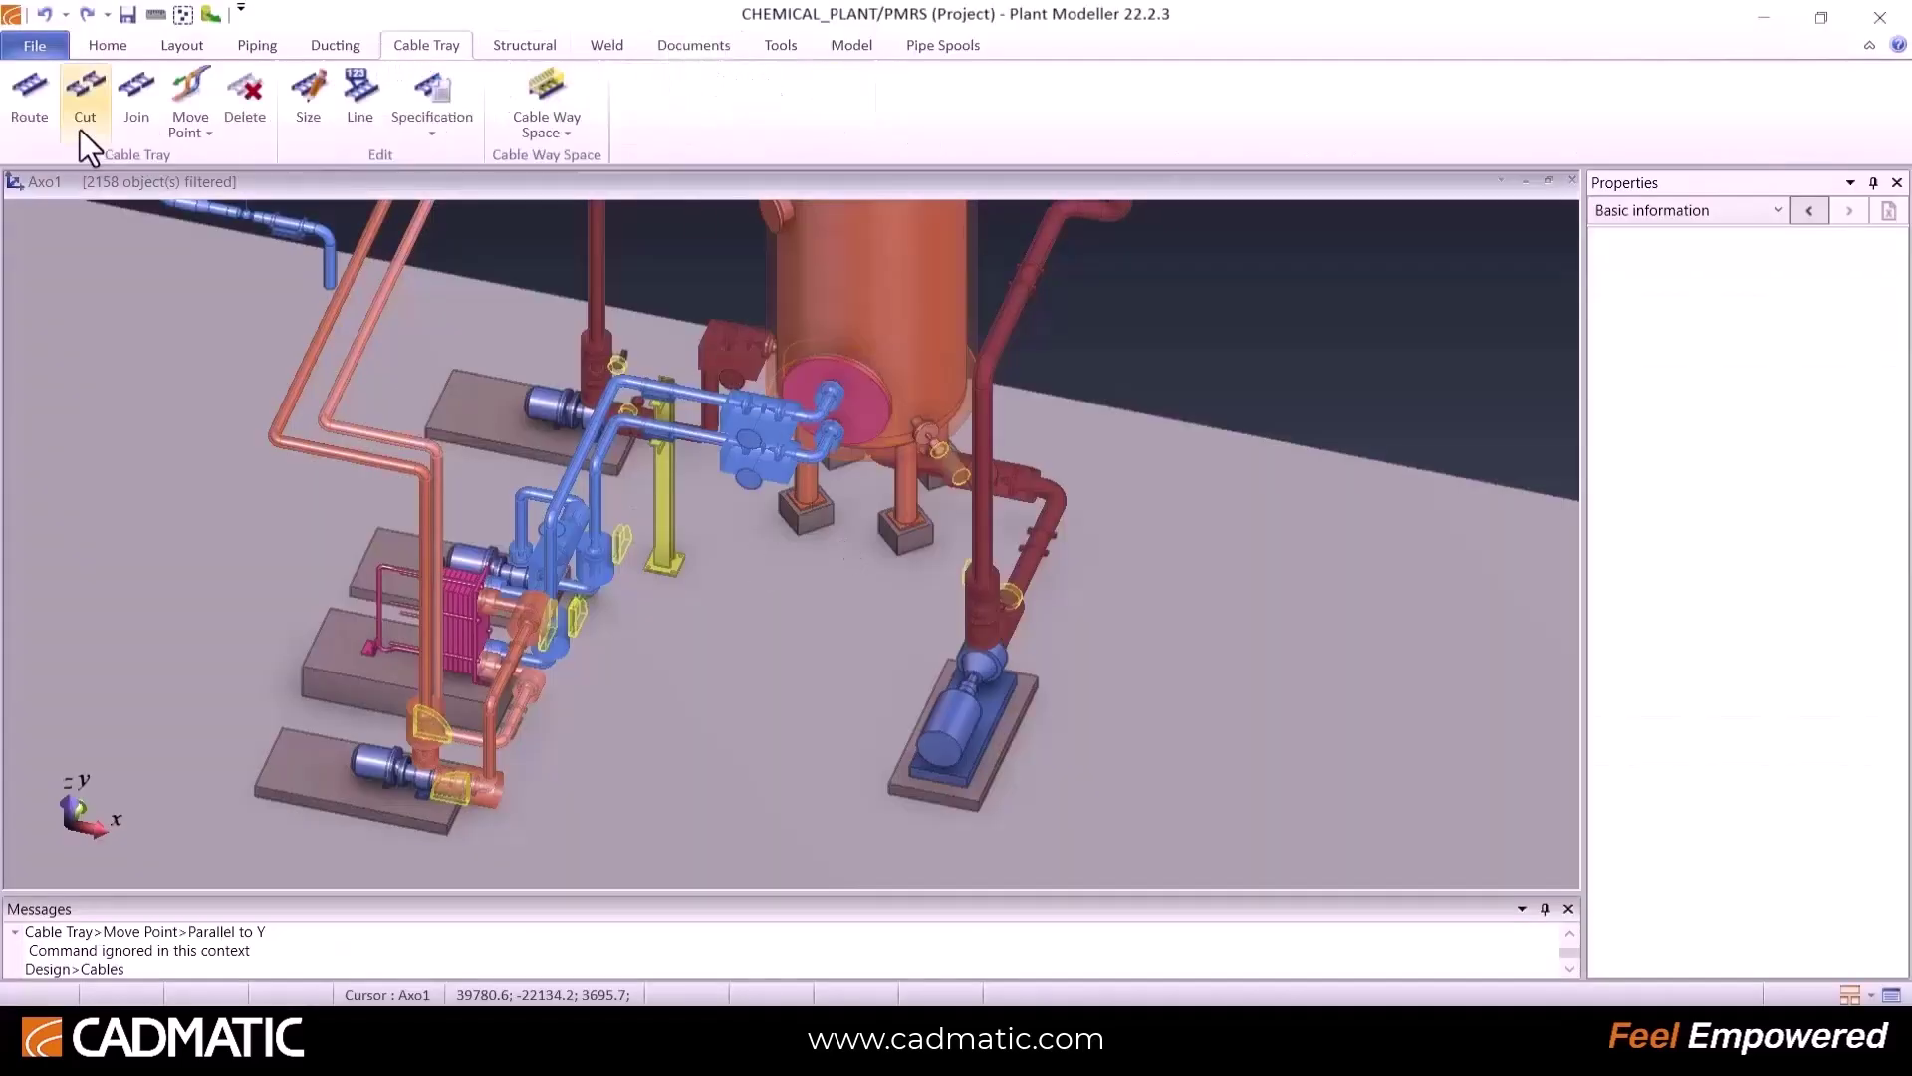
{"action": "left_click", "coordinate": [27, 109]}
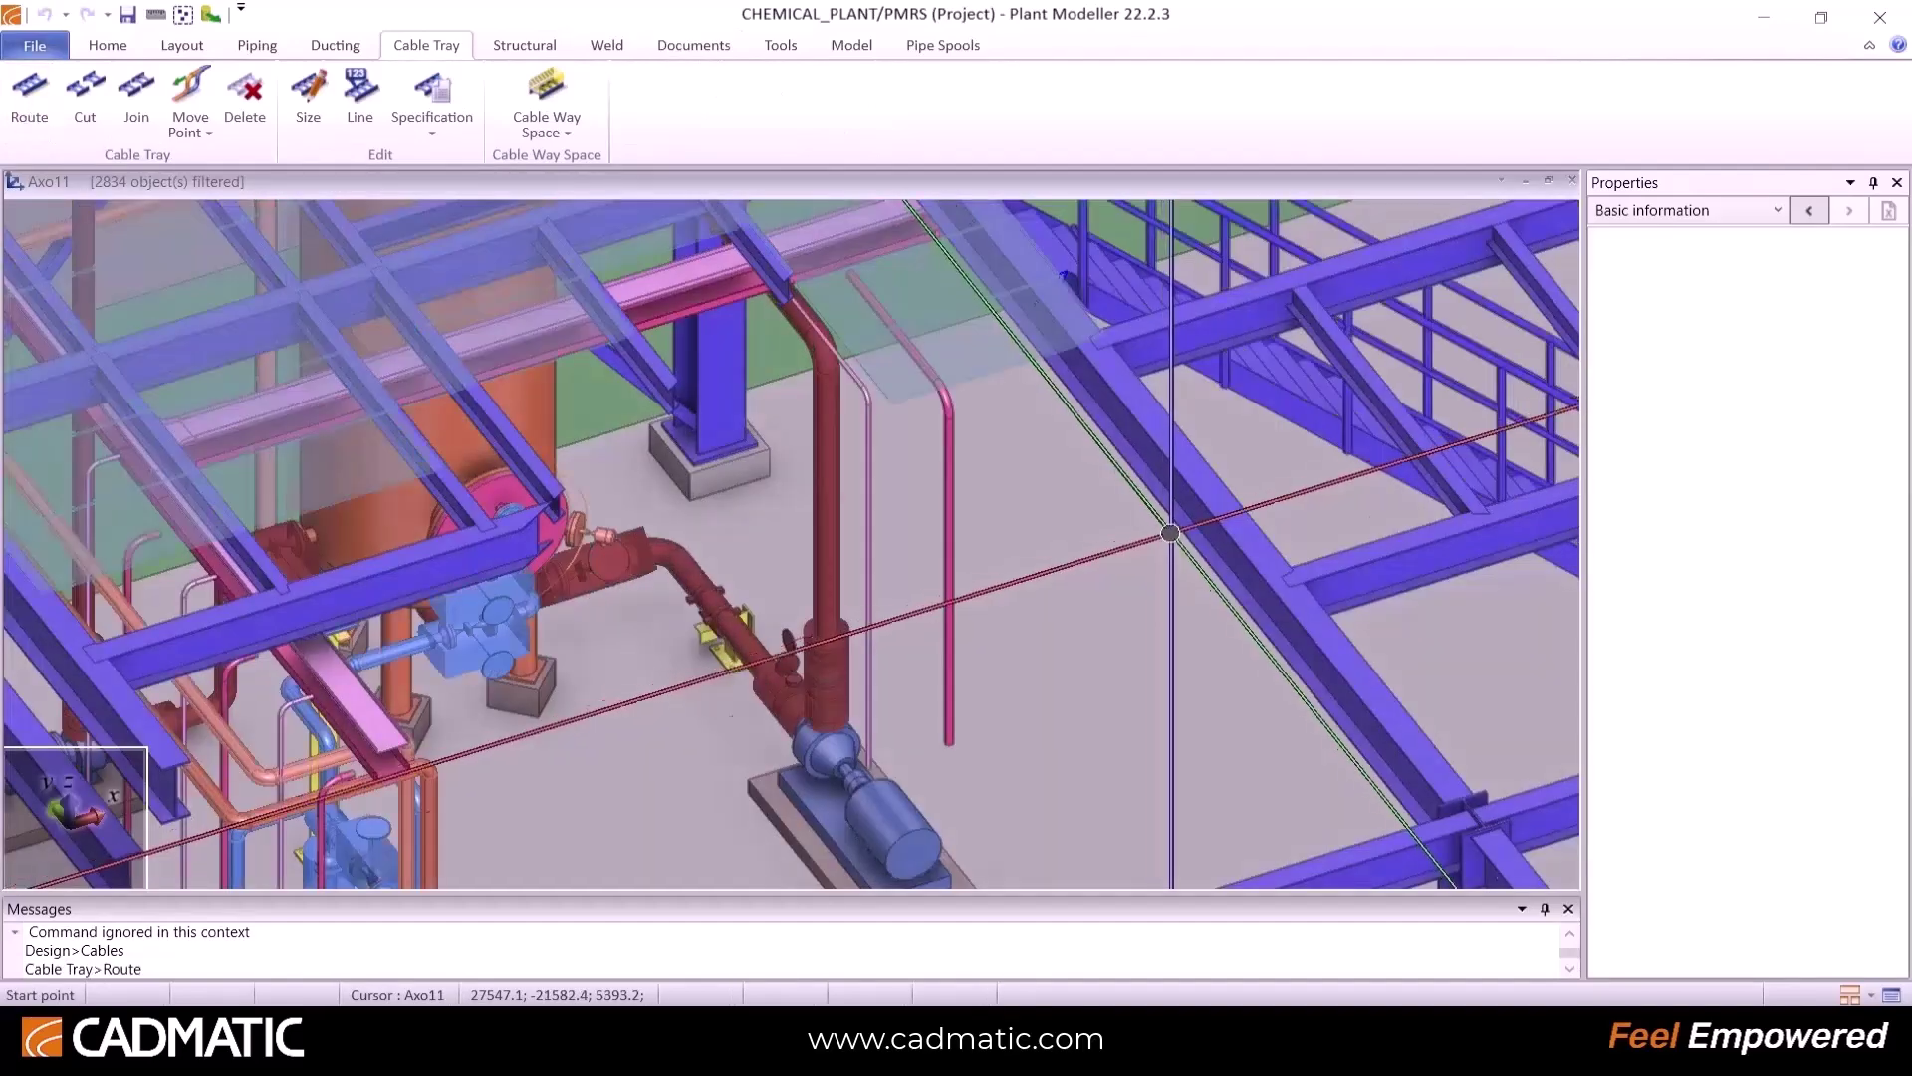
{"action": "scroll", "coordinate": [1314, 583], "scroll_direction": "down", "scroll_amount": 2}
{"action": "scroll", "coordinate": [1534, 538], "scroll_direction": "down", "scroll_amount": 2}
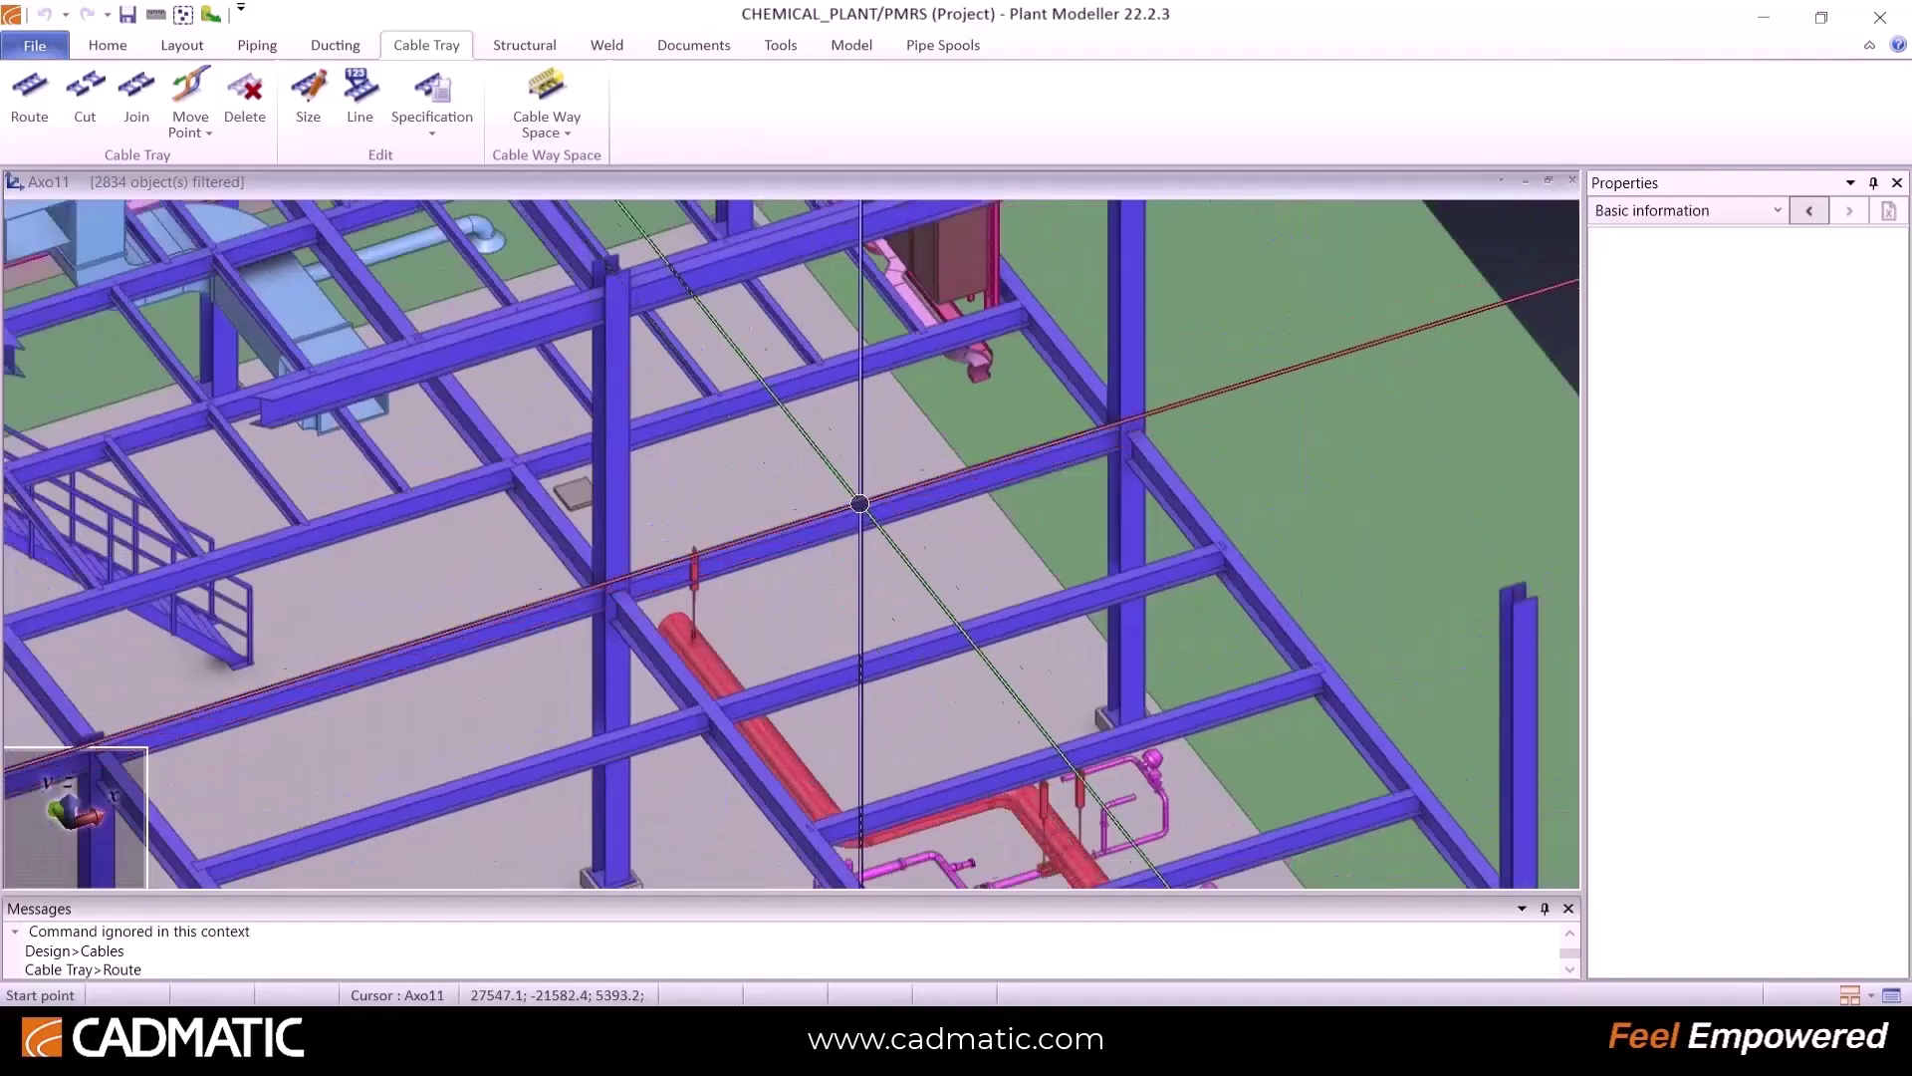
{"action": "scroll", "coordinate": [998, 397], "scroll_direction": "up", "scroll_amount": 1}
{"action": "scroll", "coordinate": [798, 543], "scroll_direction": "up", "scroll_amount": 1}
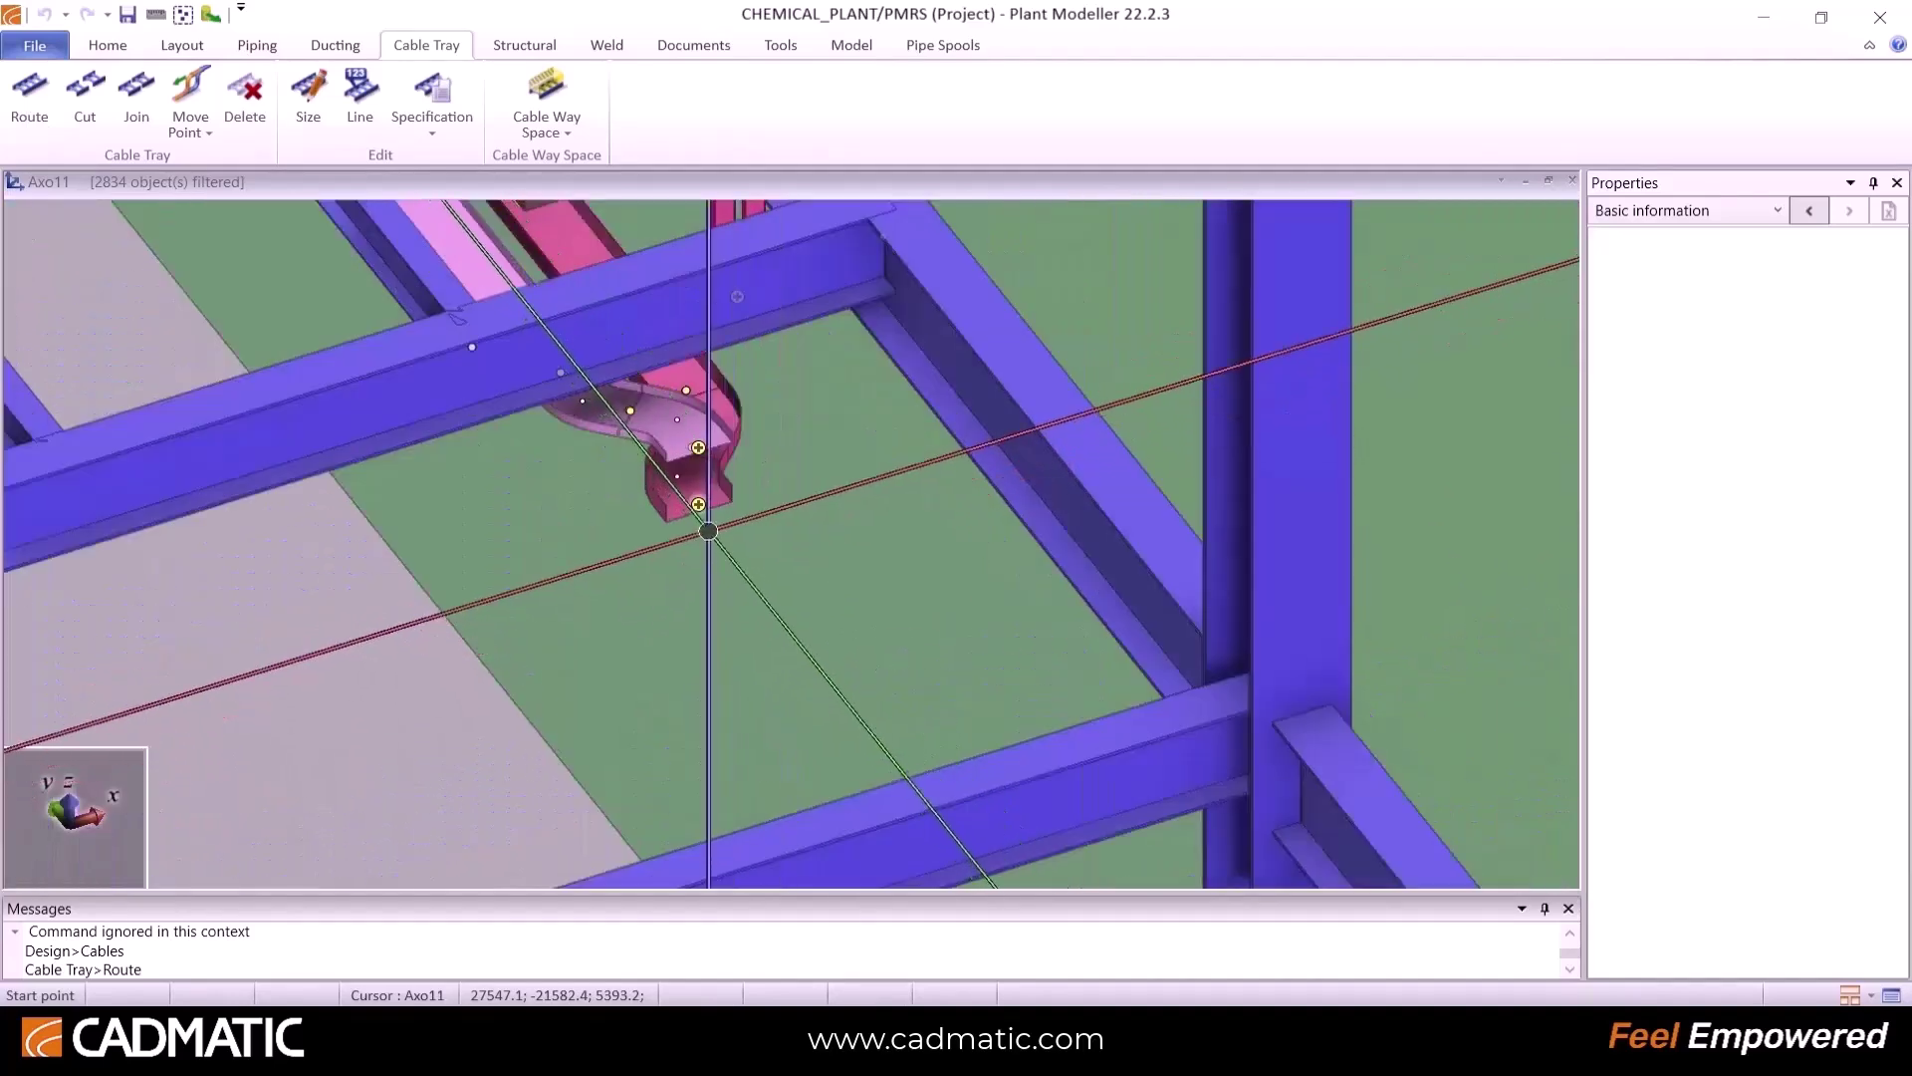
{"action": "left_click", "coordinate": [698, 504]}
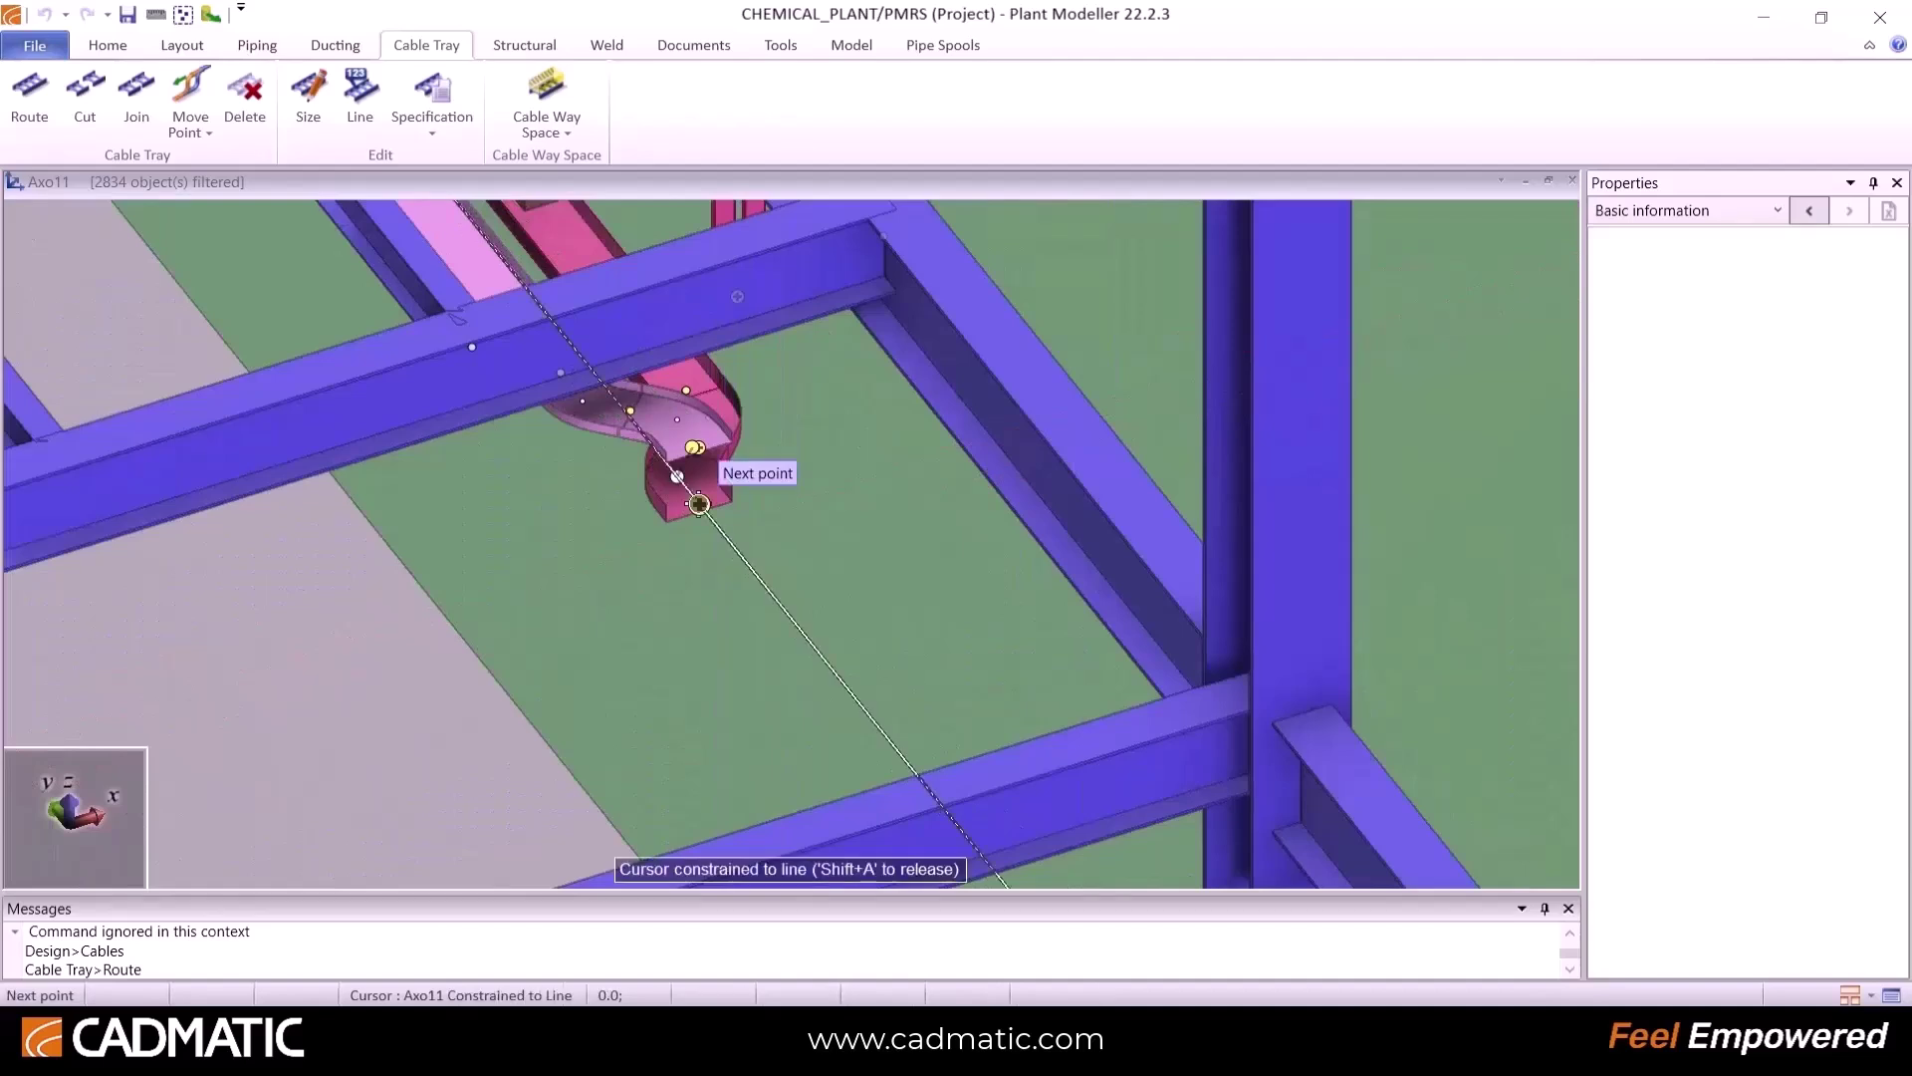
{"action": "left_click", "coordinate": [812, 644]}
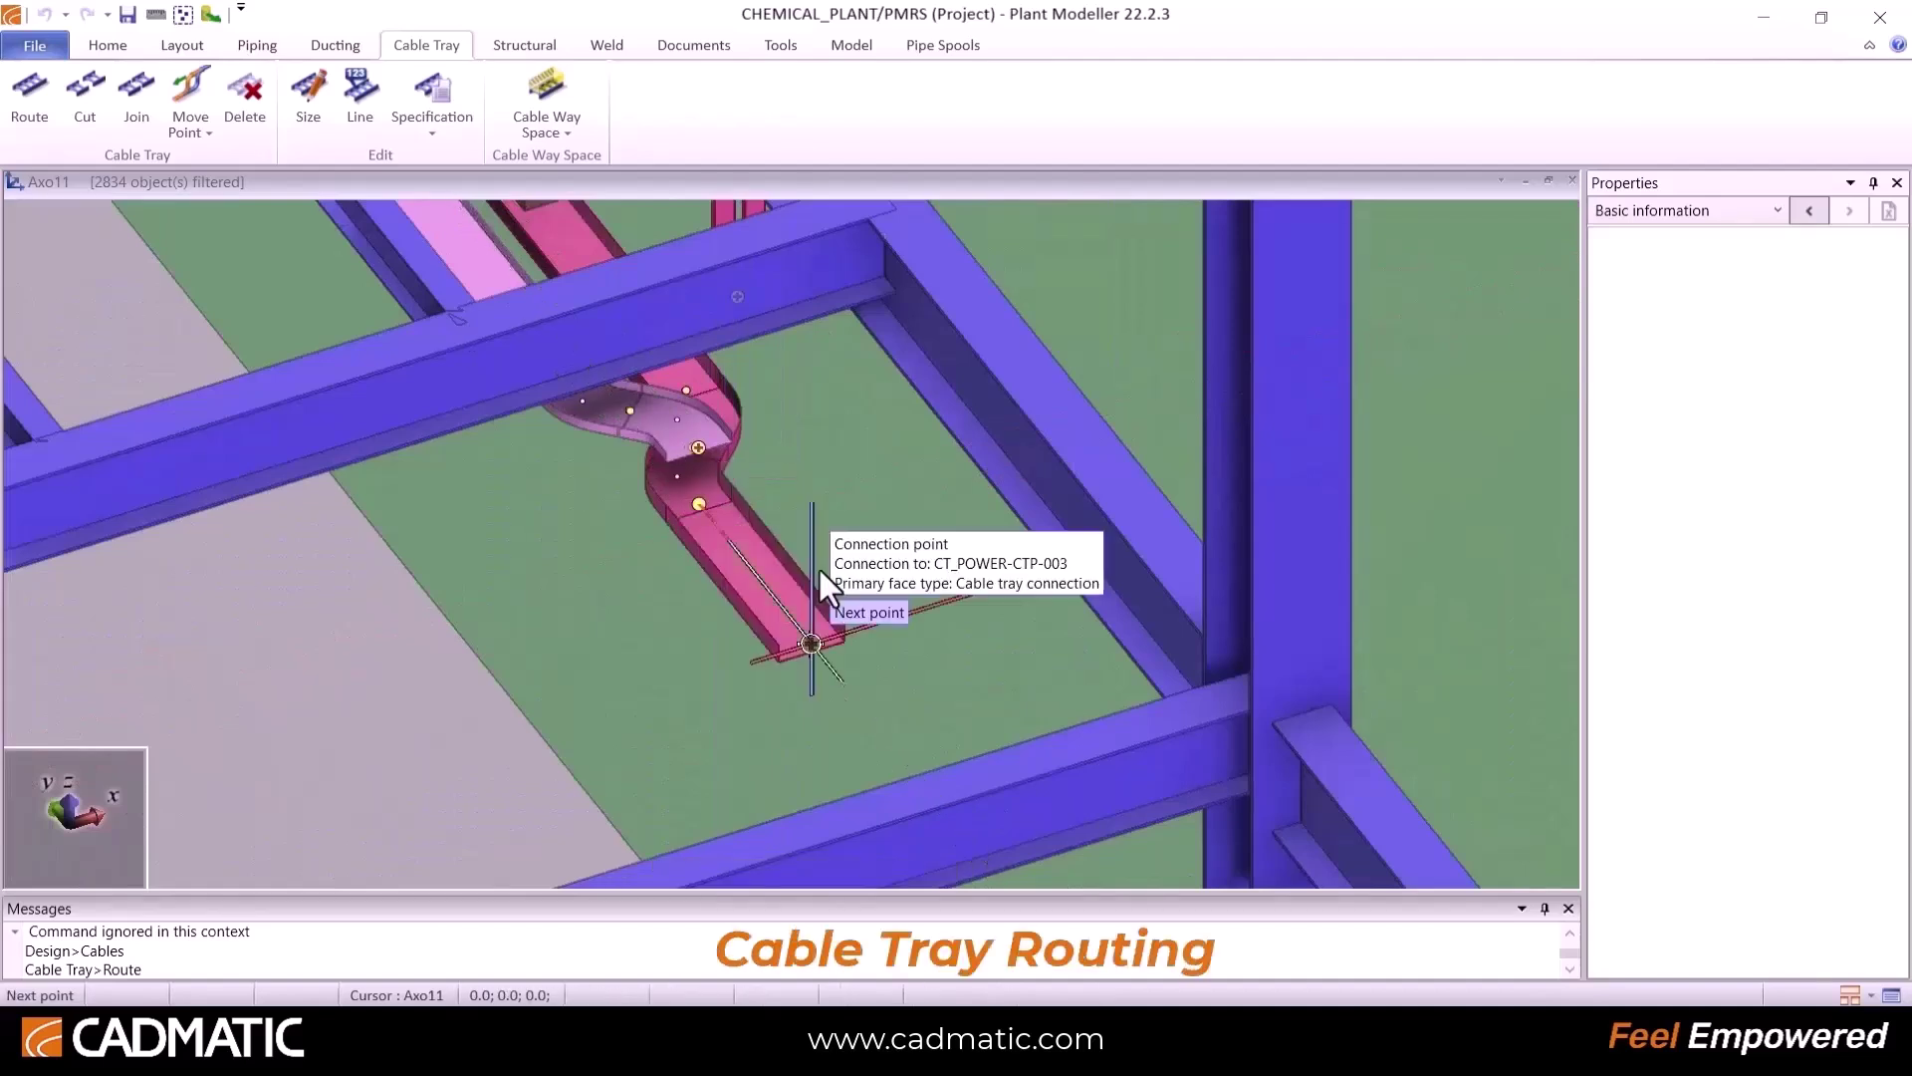
{"action": "left_click", "coordinate": [540, 728]}
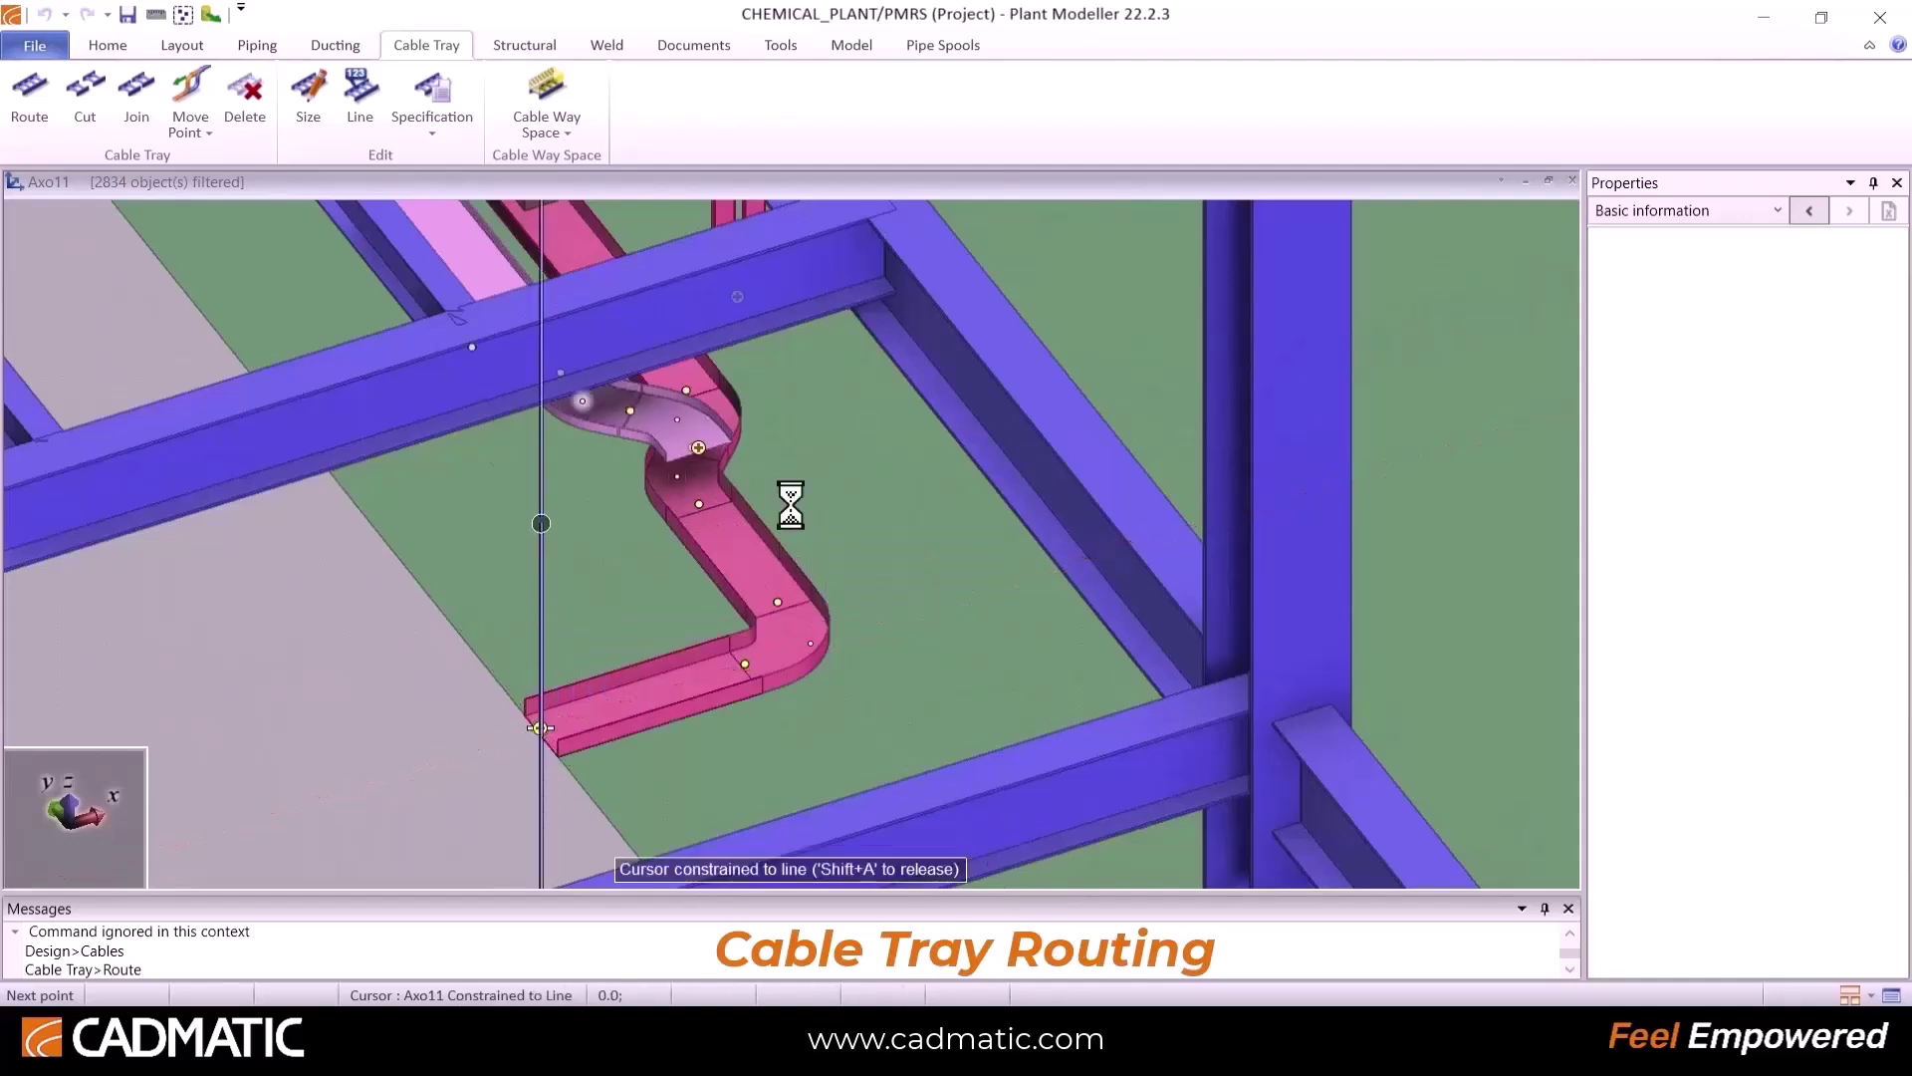
{"action": "left_click", "coordinate": [541, 523]}
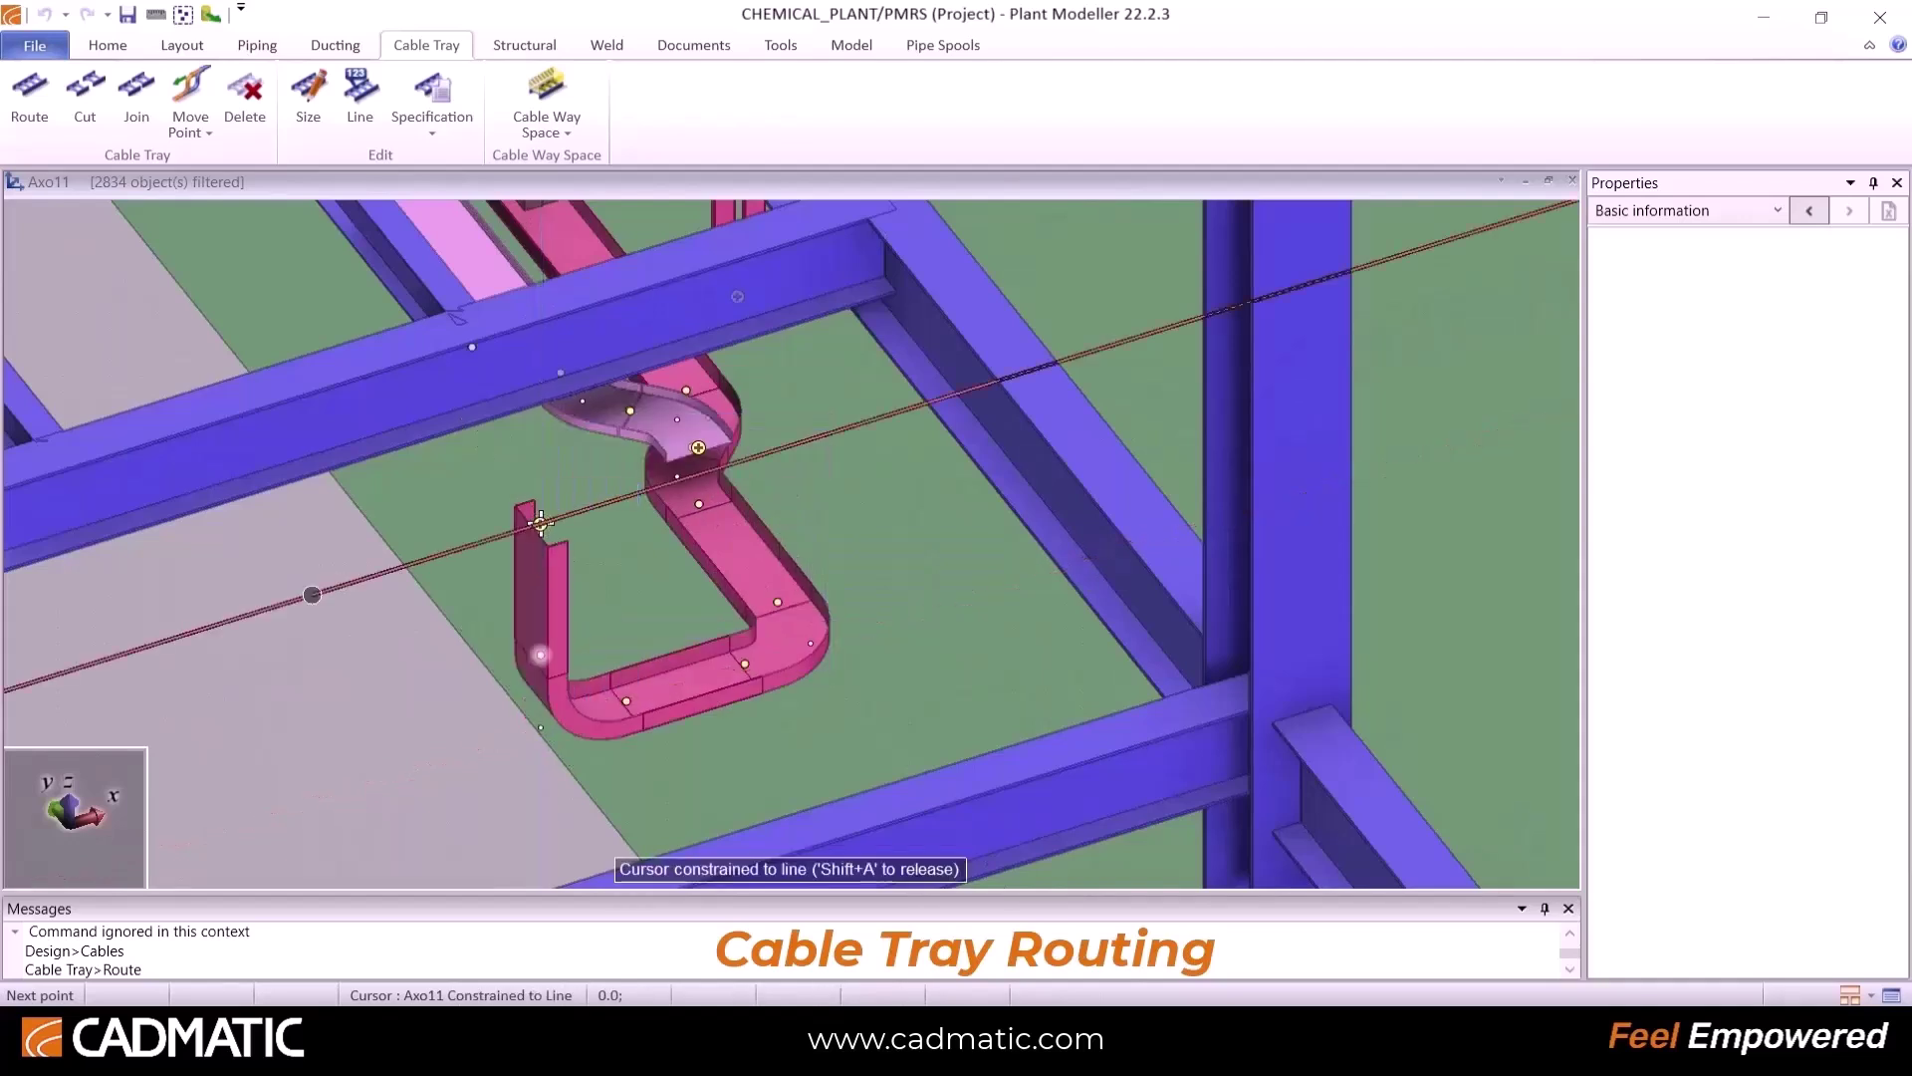
{"action": "left_click", "coordinate": [287, 603]}
{"action": "right_click", "coordinate": [288, 602]}
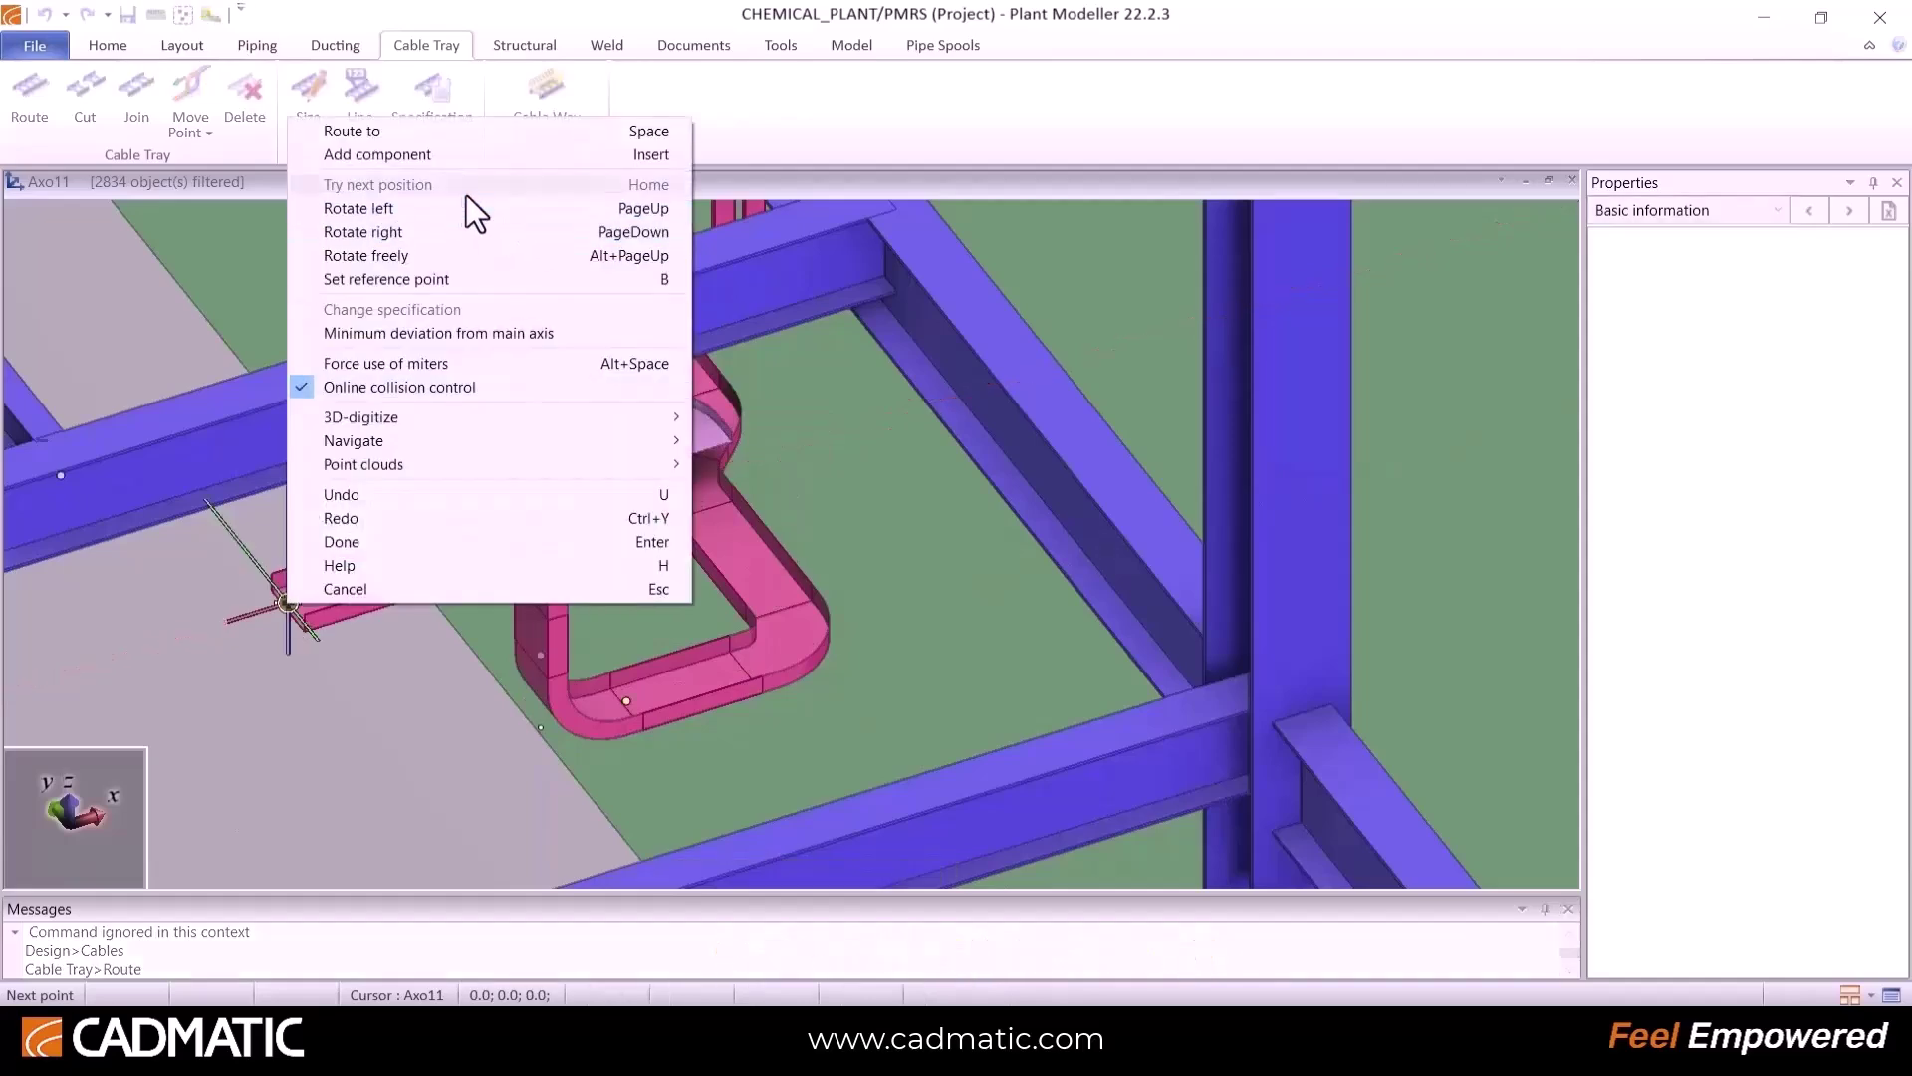
Step: Insert a cable tray branch at the end of the new tray run
{"action": "left_click", "coordinate": [442, 160]}
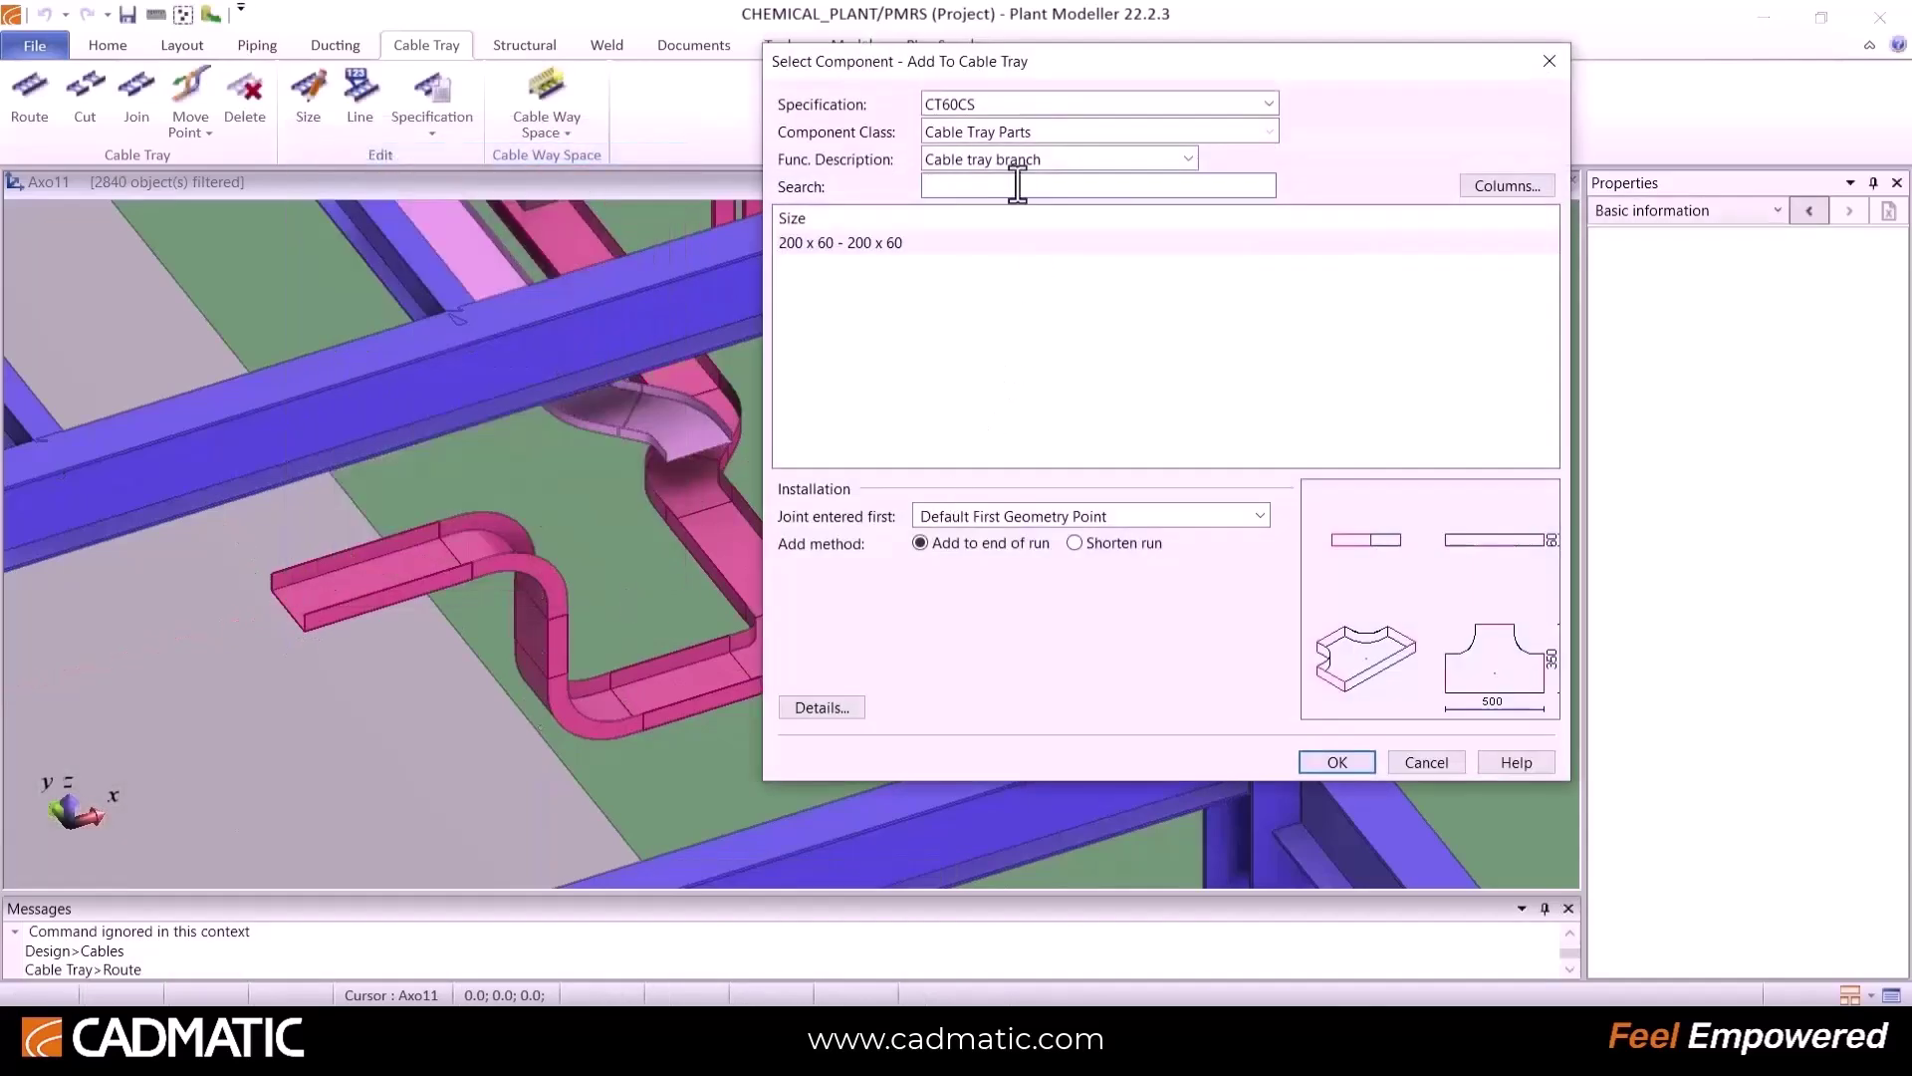
{"action": "left_click", "coordinate": [1008, 153]}
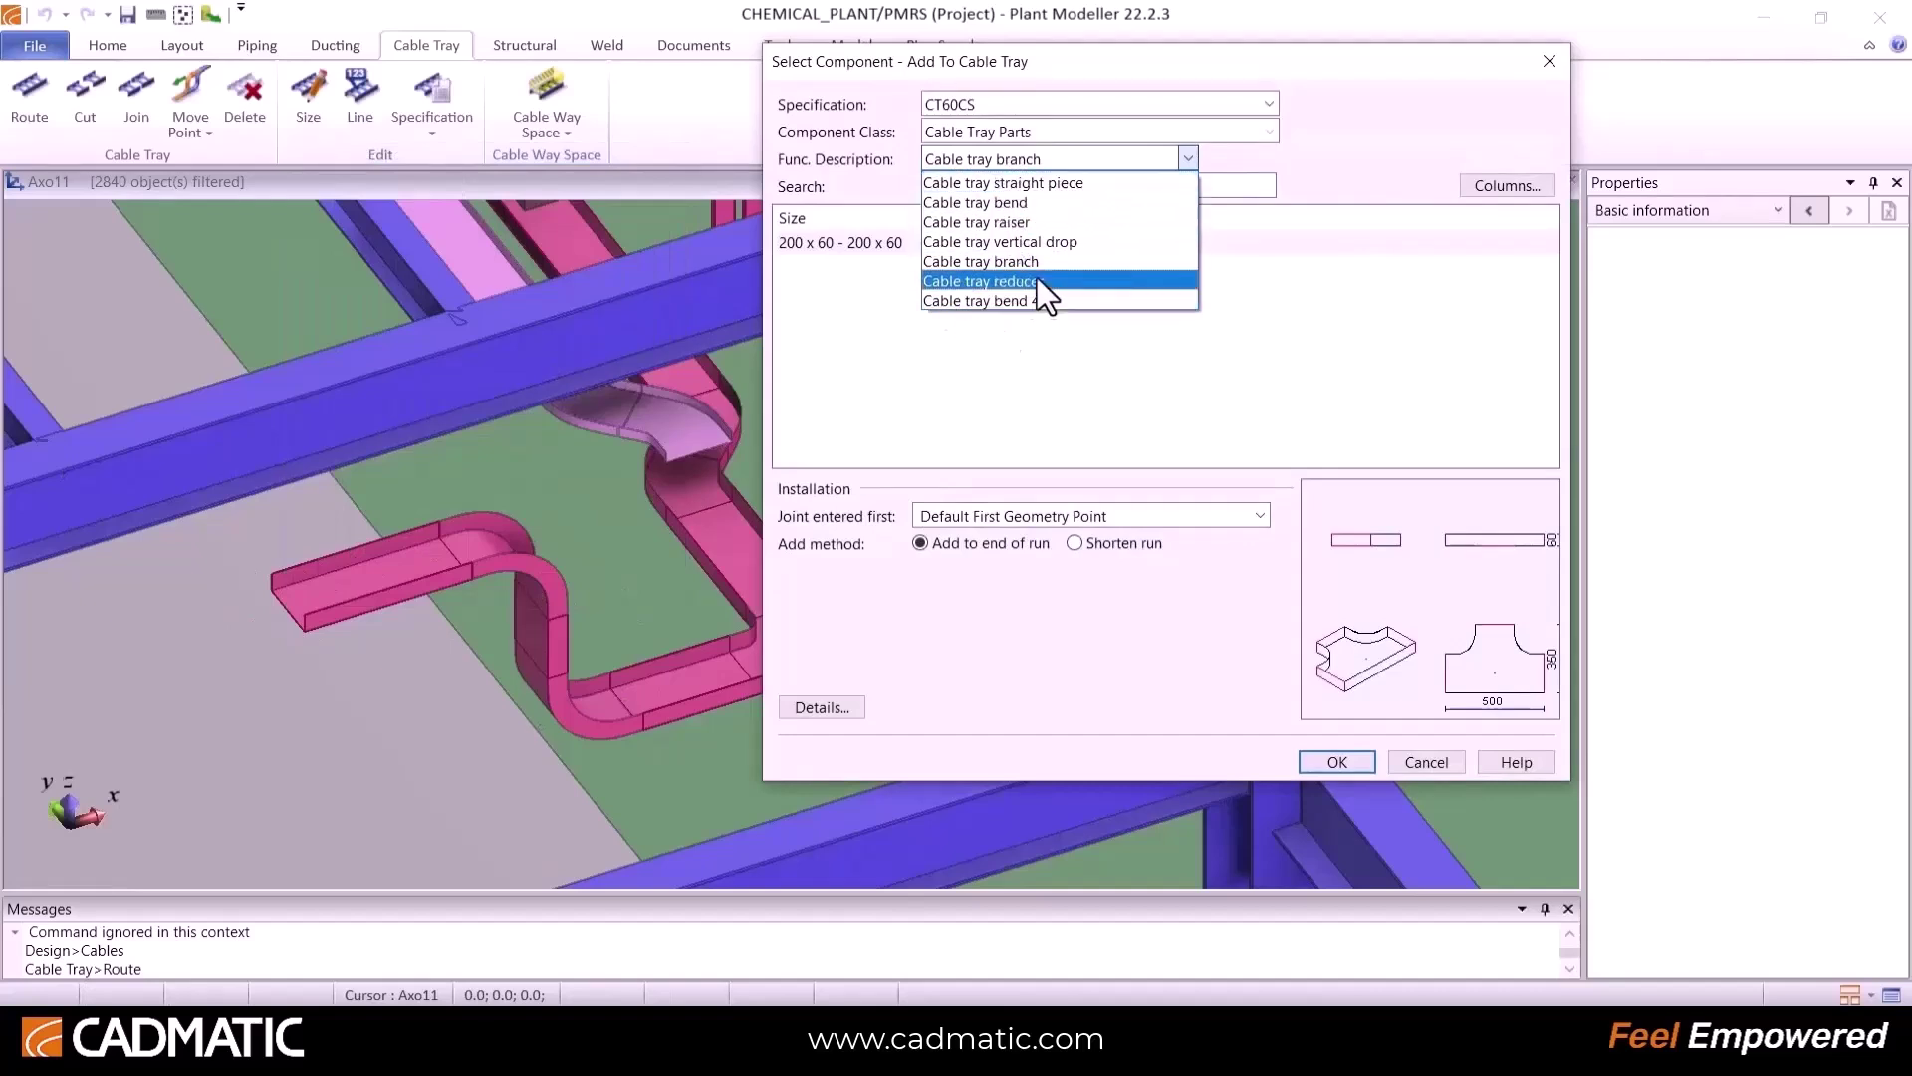
{"action": "left_click", "coordinate": [1035, 261]}
{"action": "left_click", "coordinate": [1316, 762]}
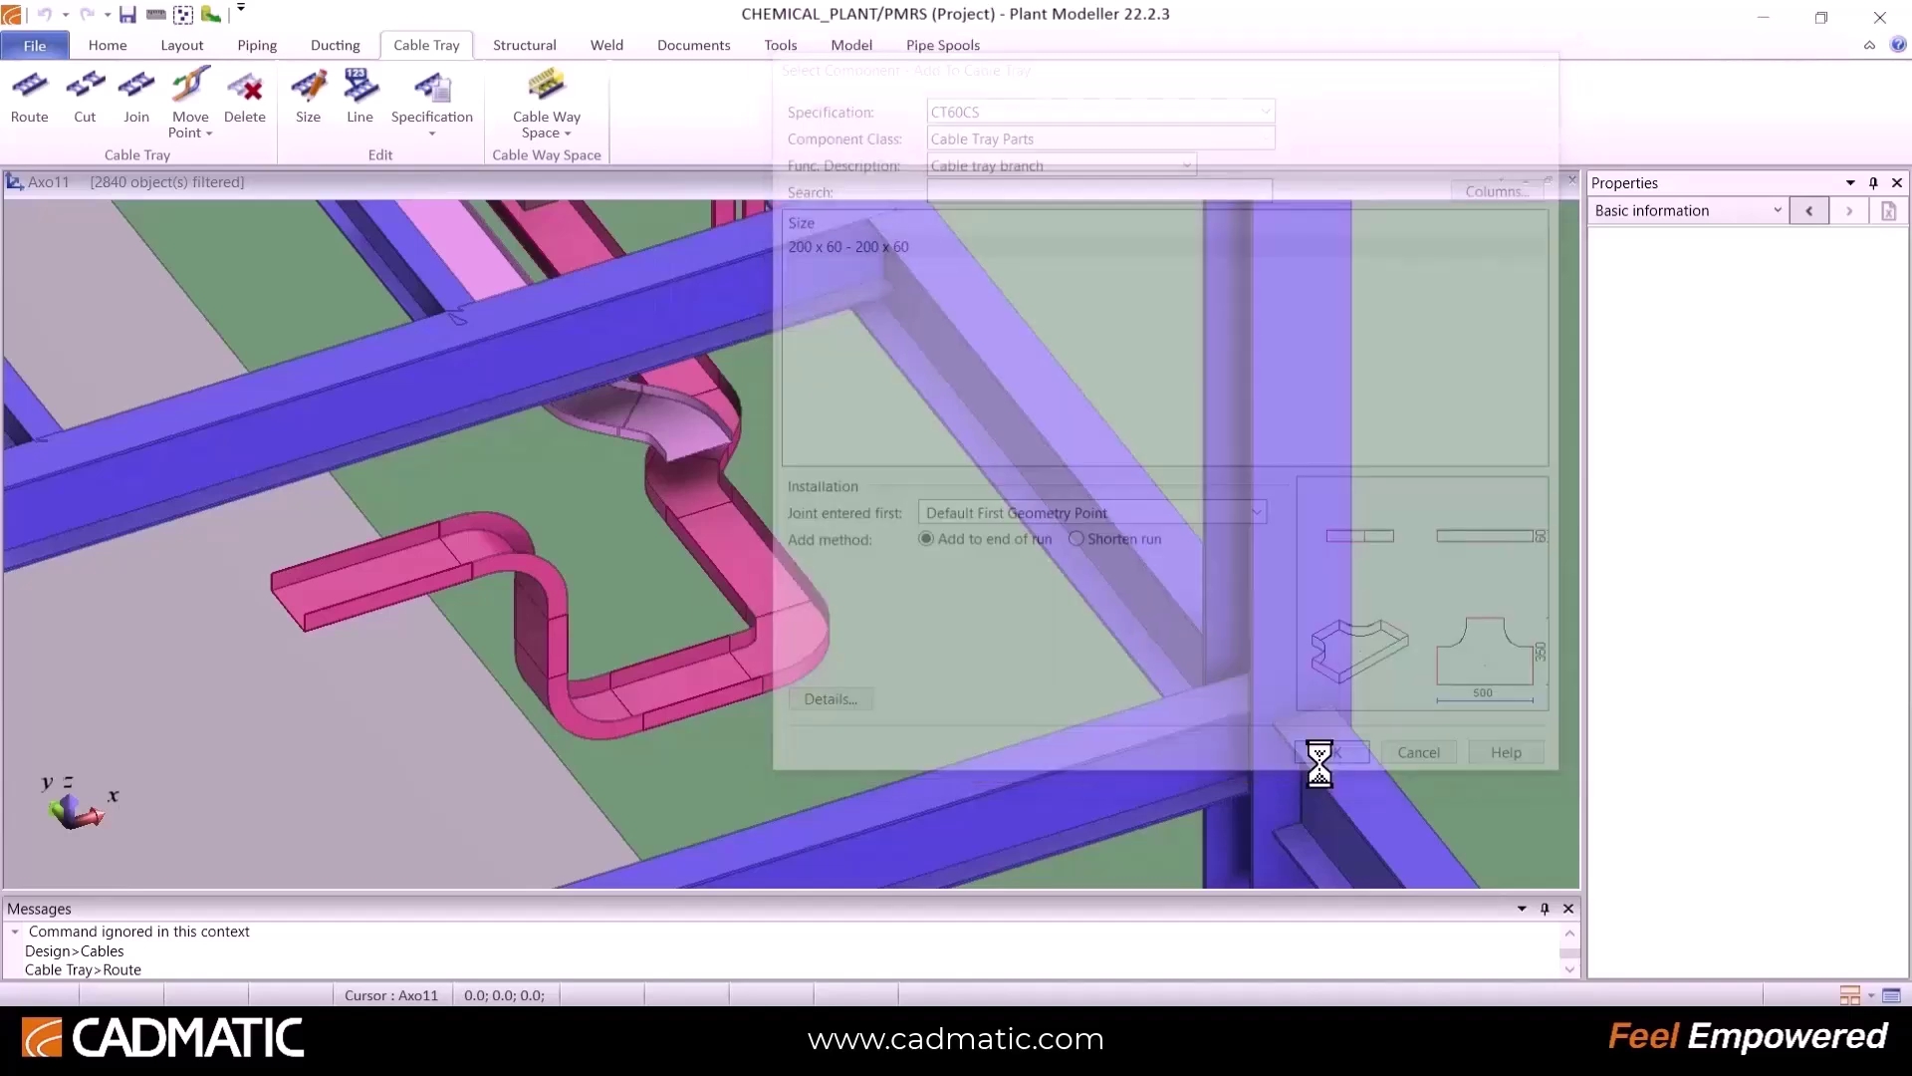
{"action": "key", "text": "Left"}
{"action": "scroll", "coordinate": [777, 696], "scroll_direction": "down", "scroll_amount": 1}
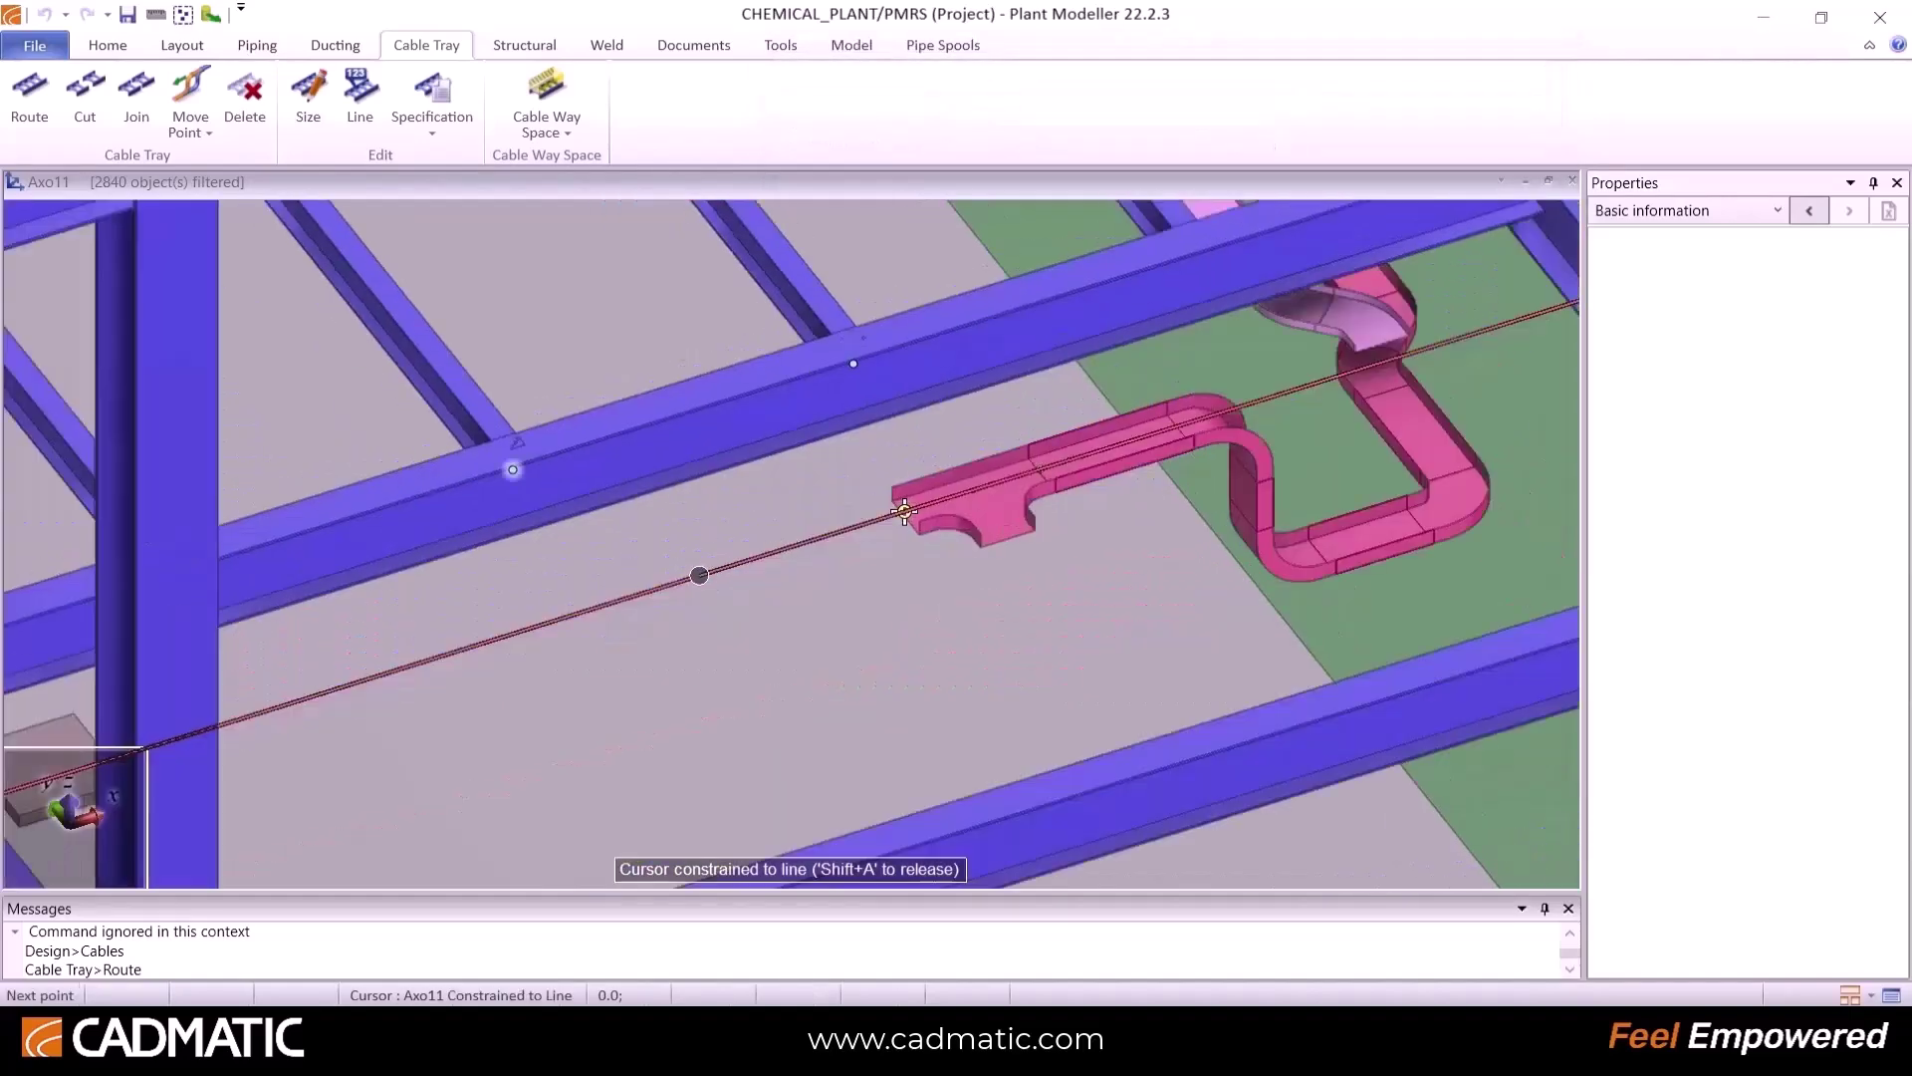
Step: Add a 200 x 60 cable tray reducer, then place a final bent segment along Y
{"action": "right_click", "coordinate": [699, 575]}
{"action": "left_click", "coordinate": [797, 129]}
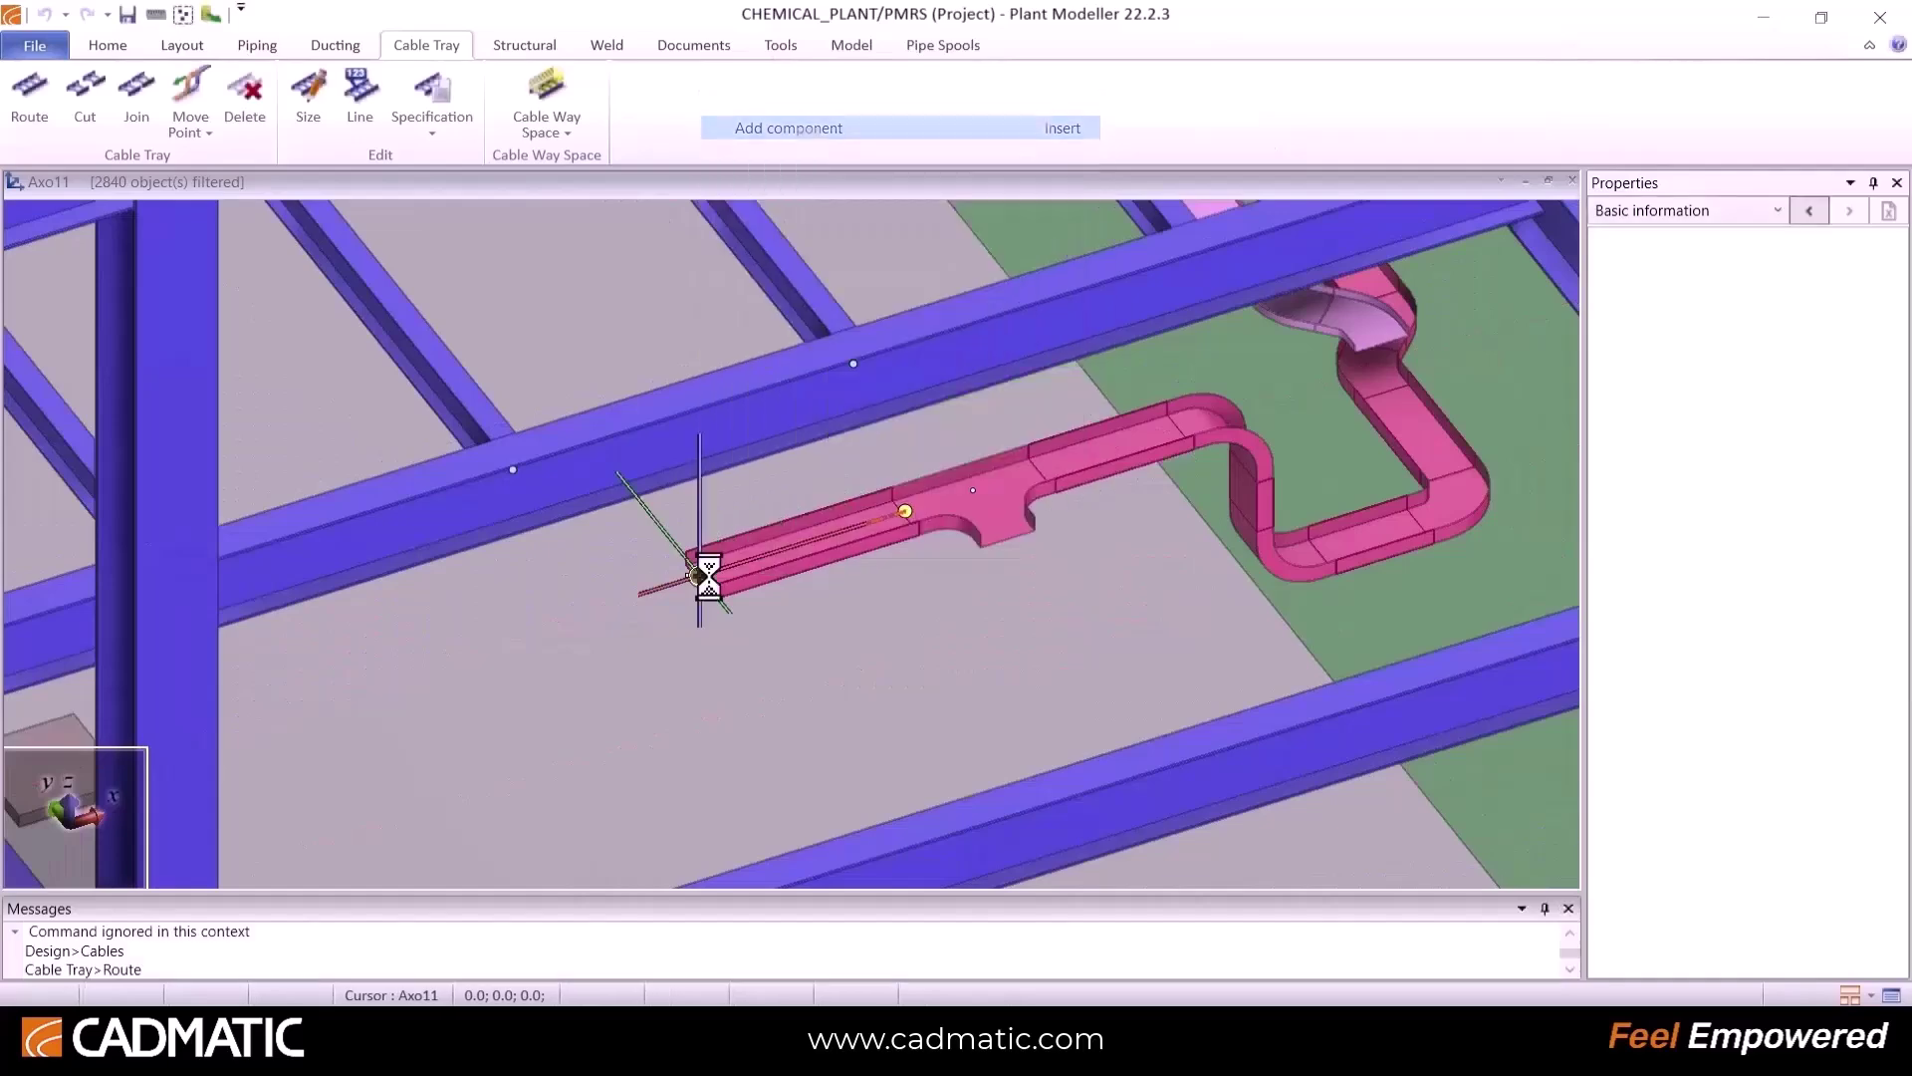
{"action": "left_click", "coordinate": [996, 157]}
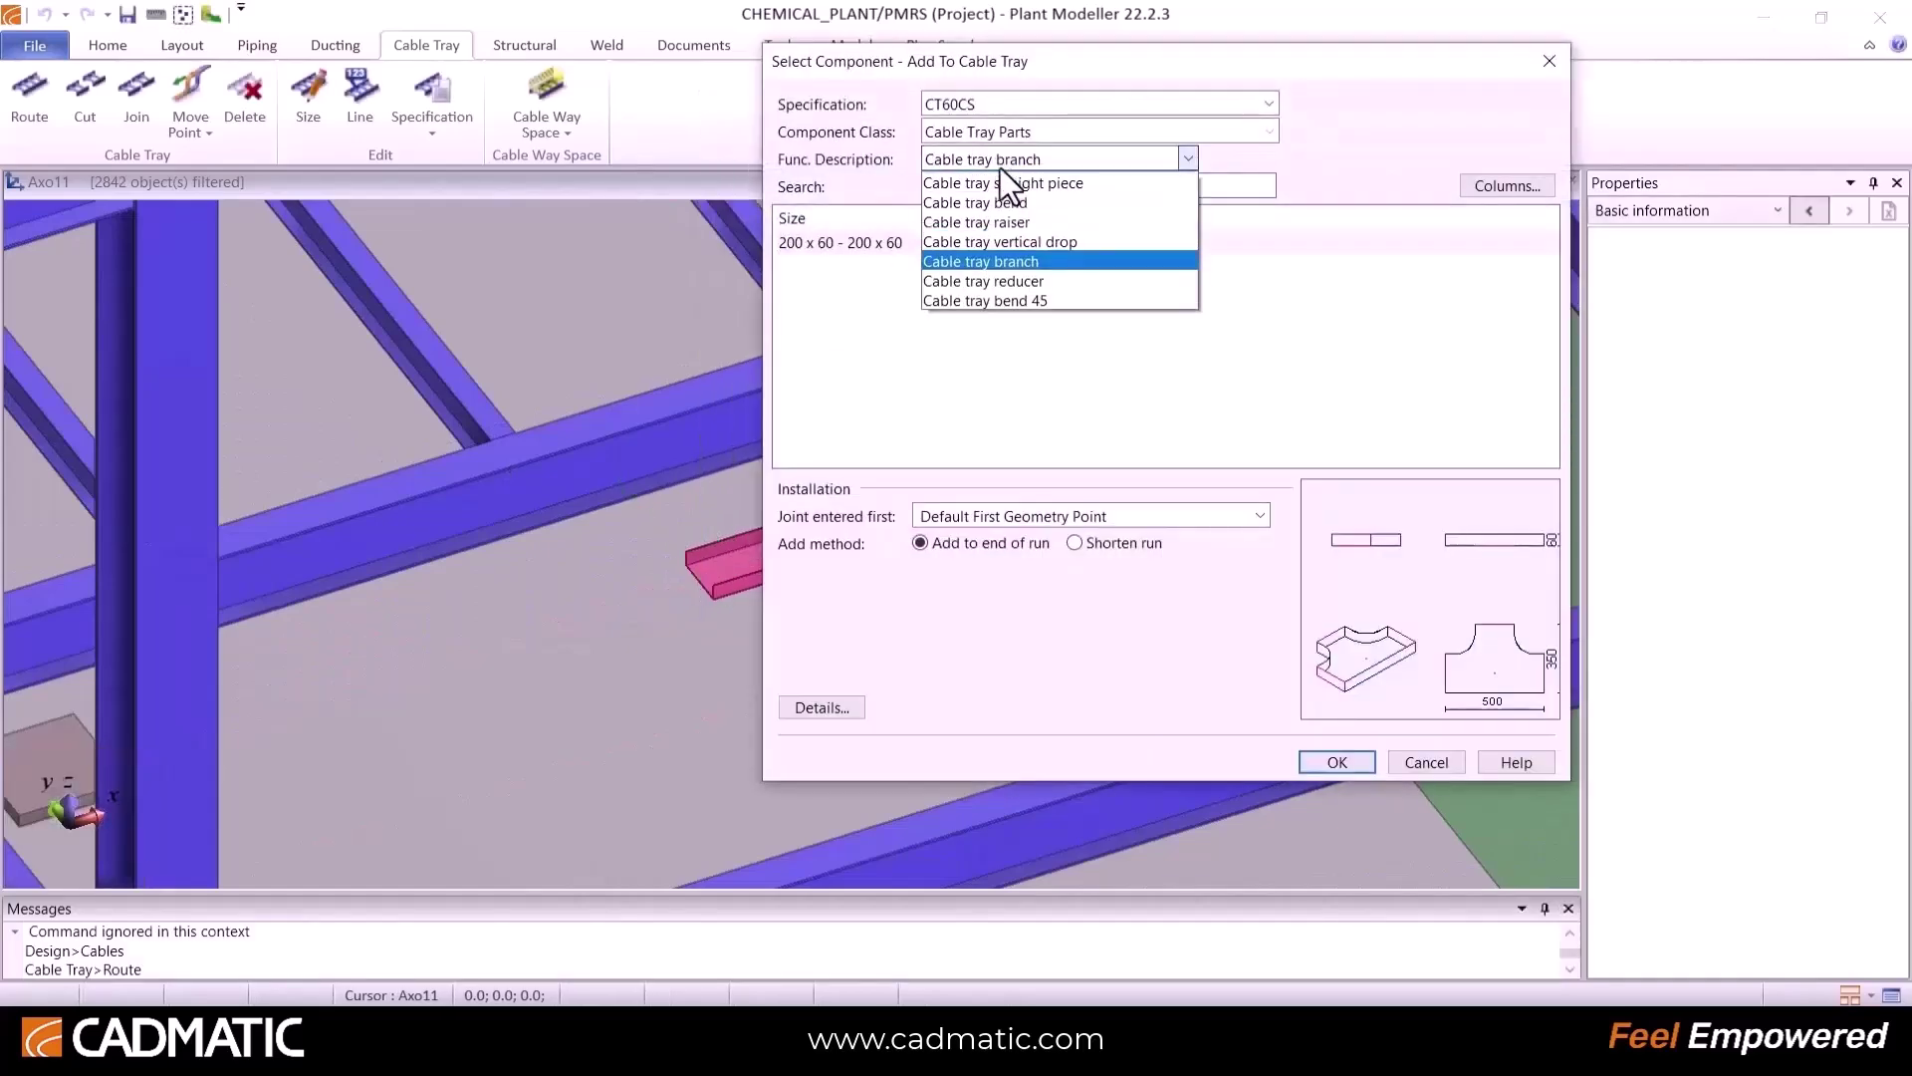
{"action": "left_click", "coordinate": [1028, 281]}
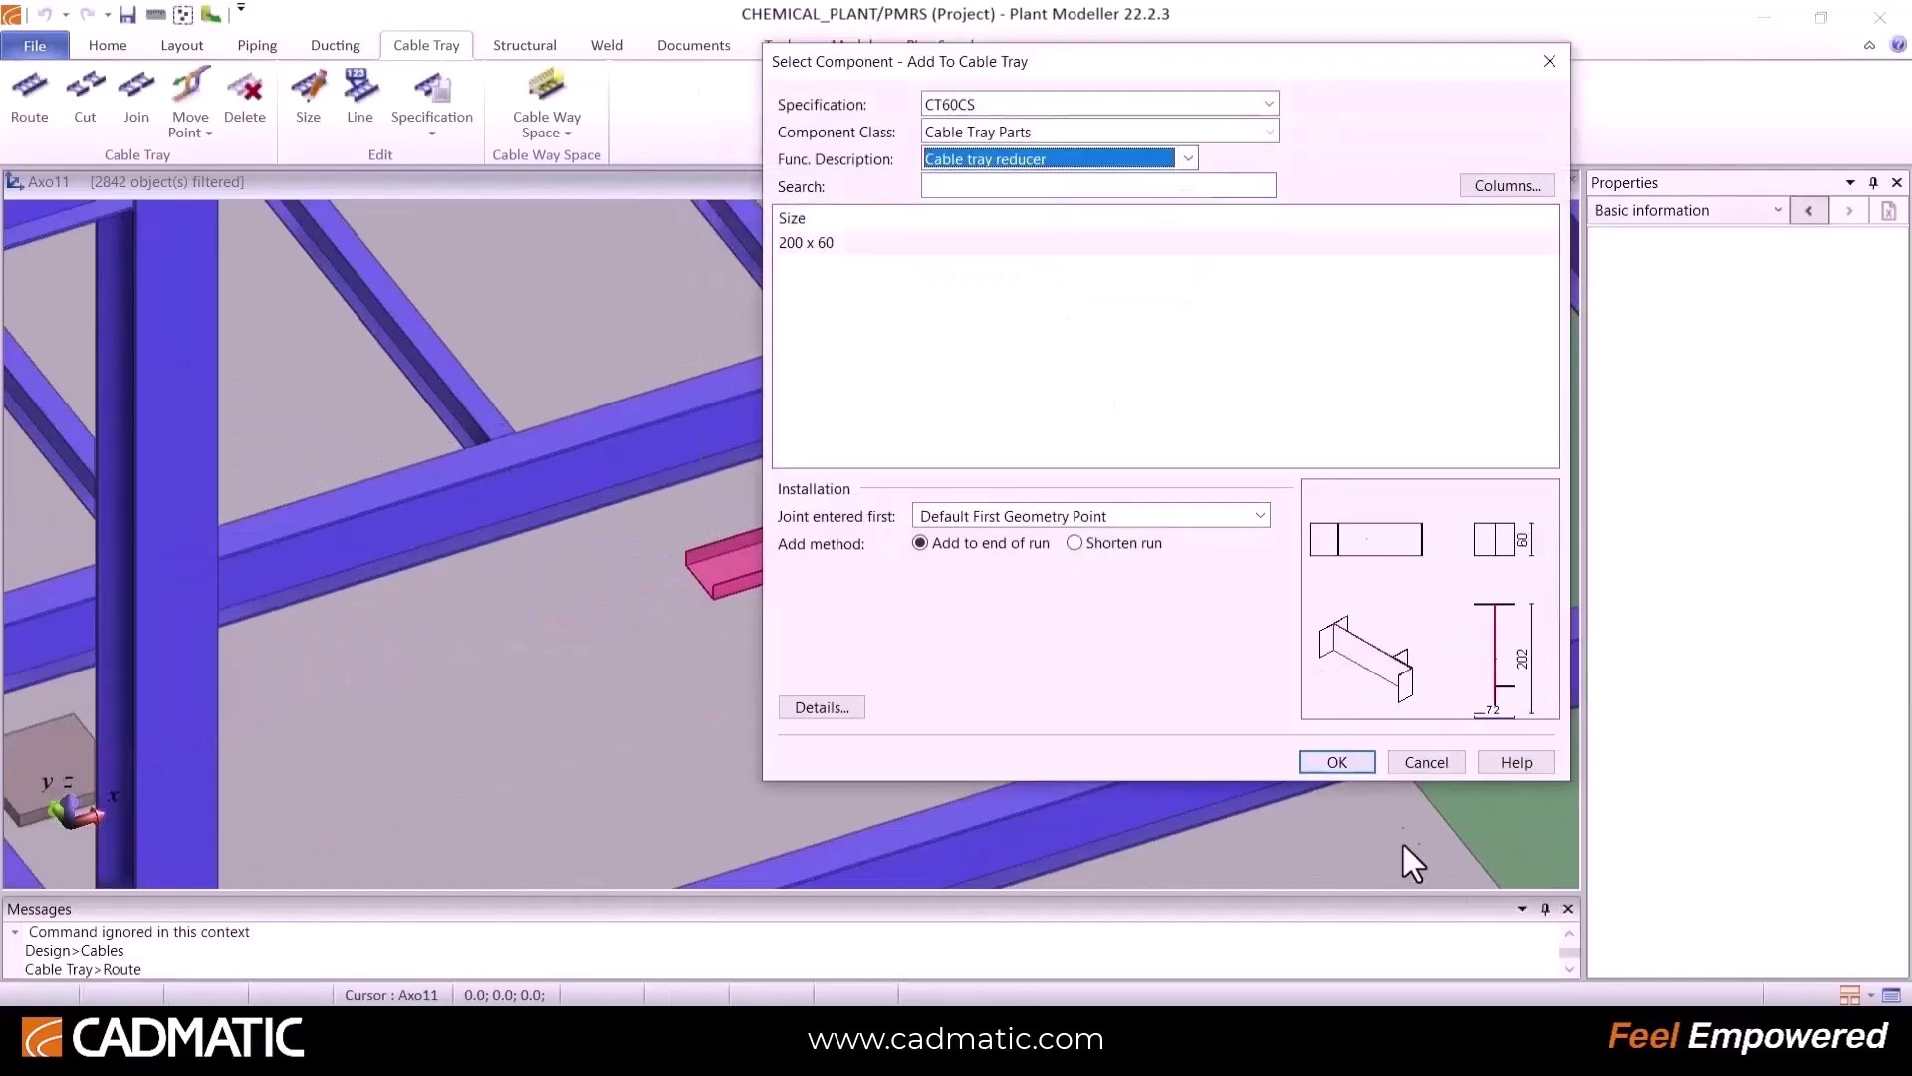
{"action": "left_click", "coordinate": [1336, 762]}
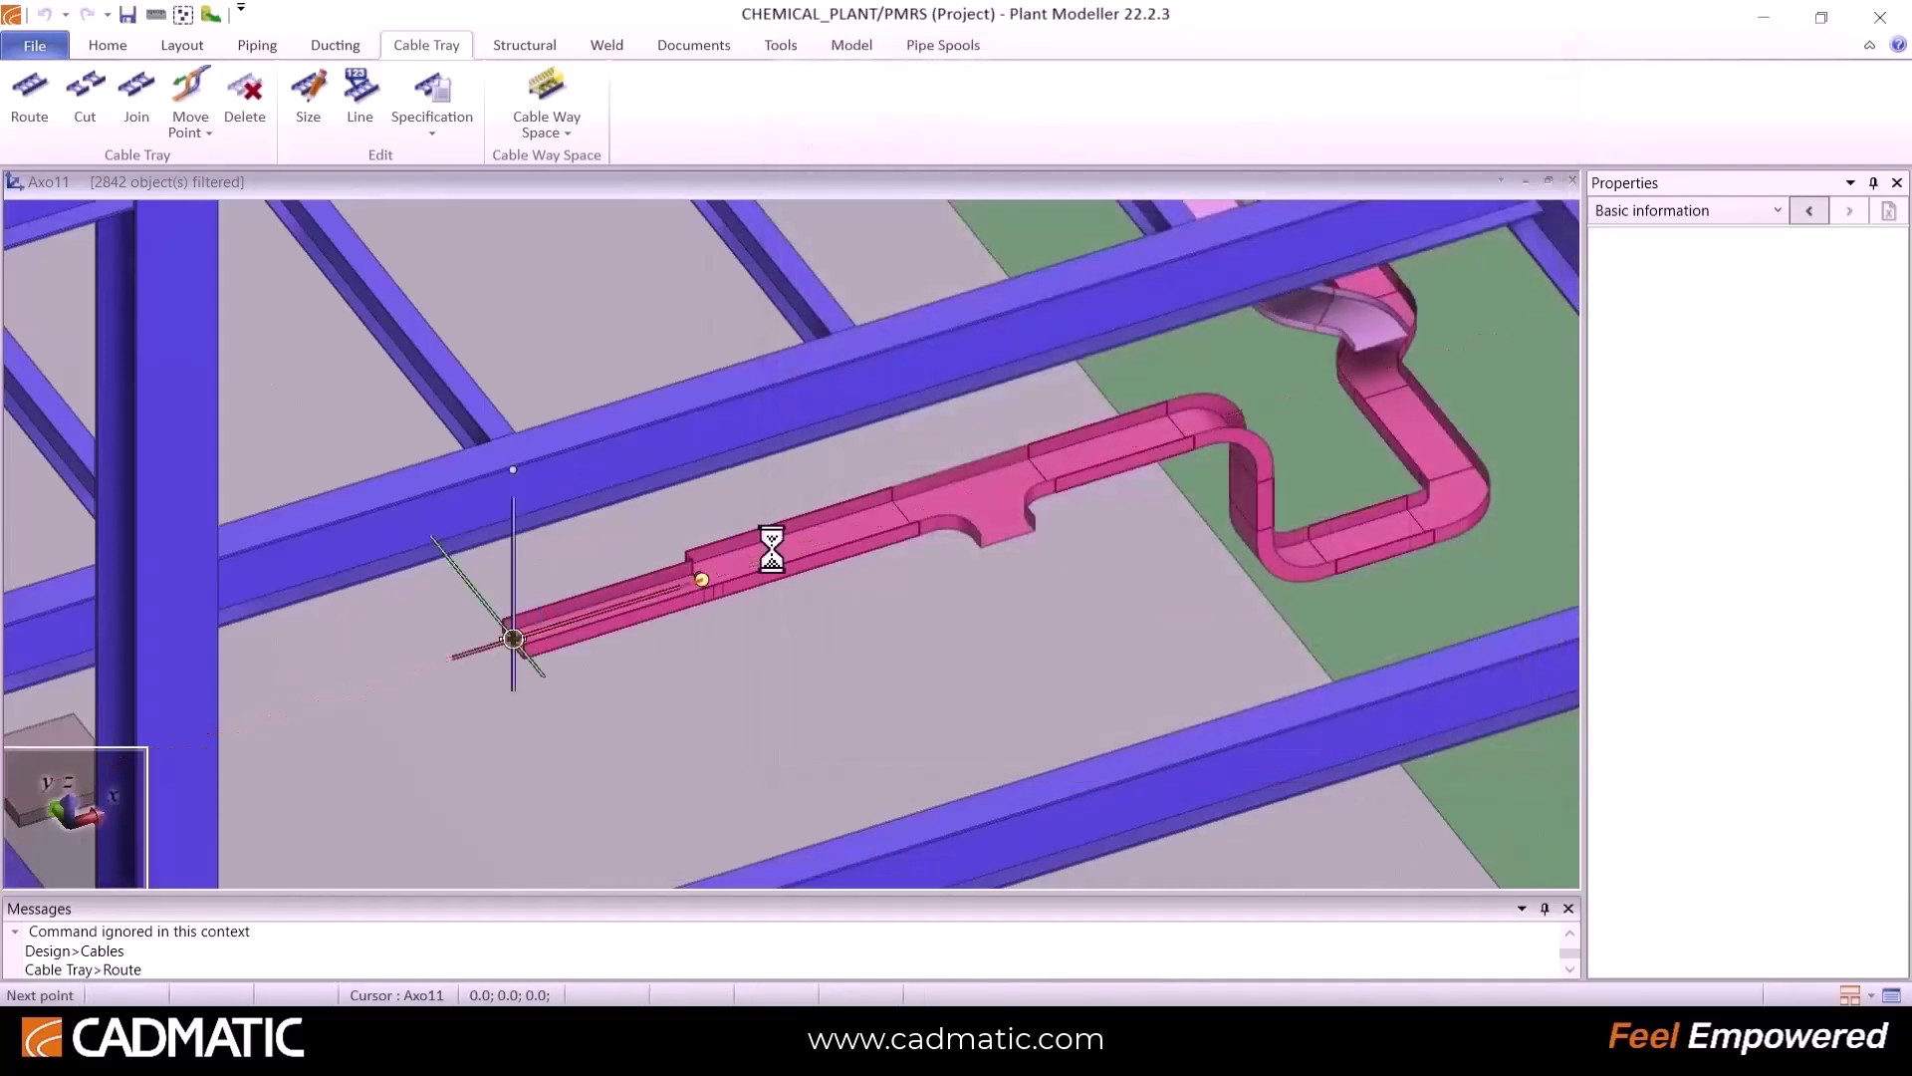
{"action": "key", "text": "y"}
{"action": "left_click", "coordinate": [578, 720]}
{"action": "key", "text": "Escape"}
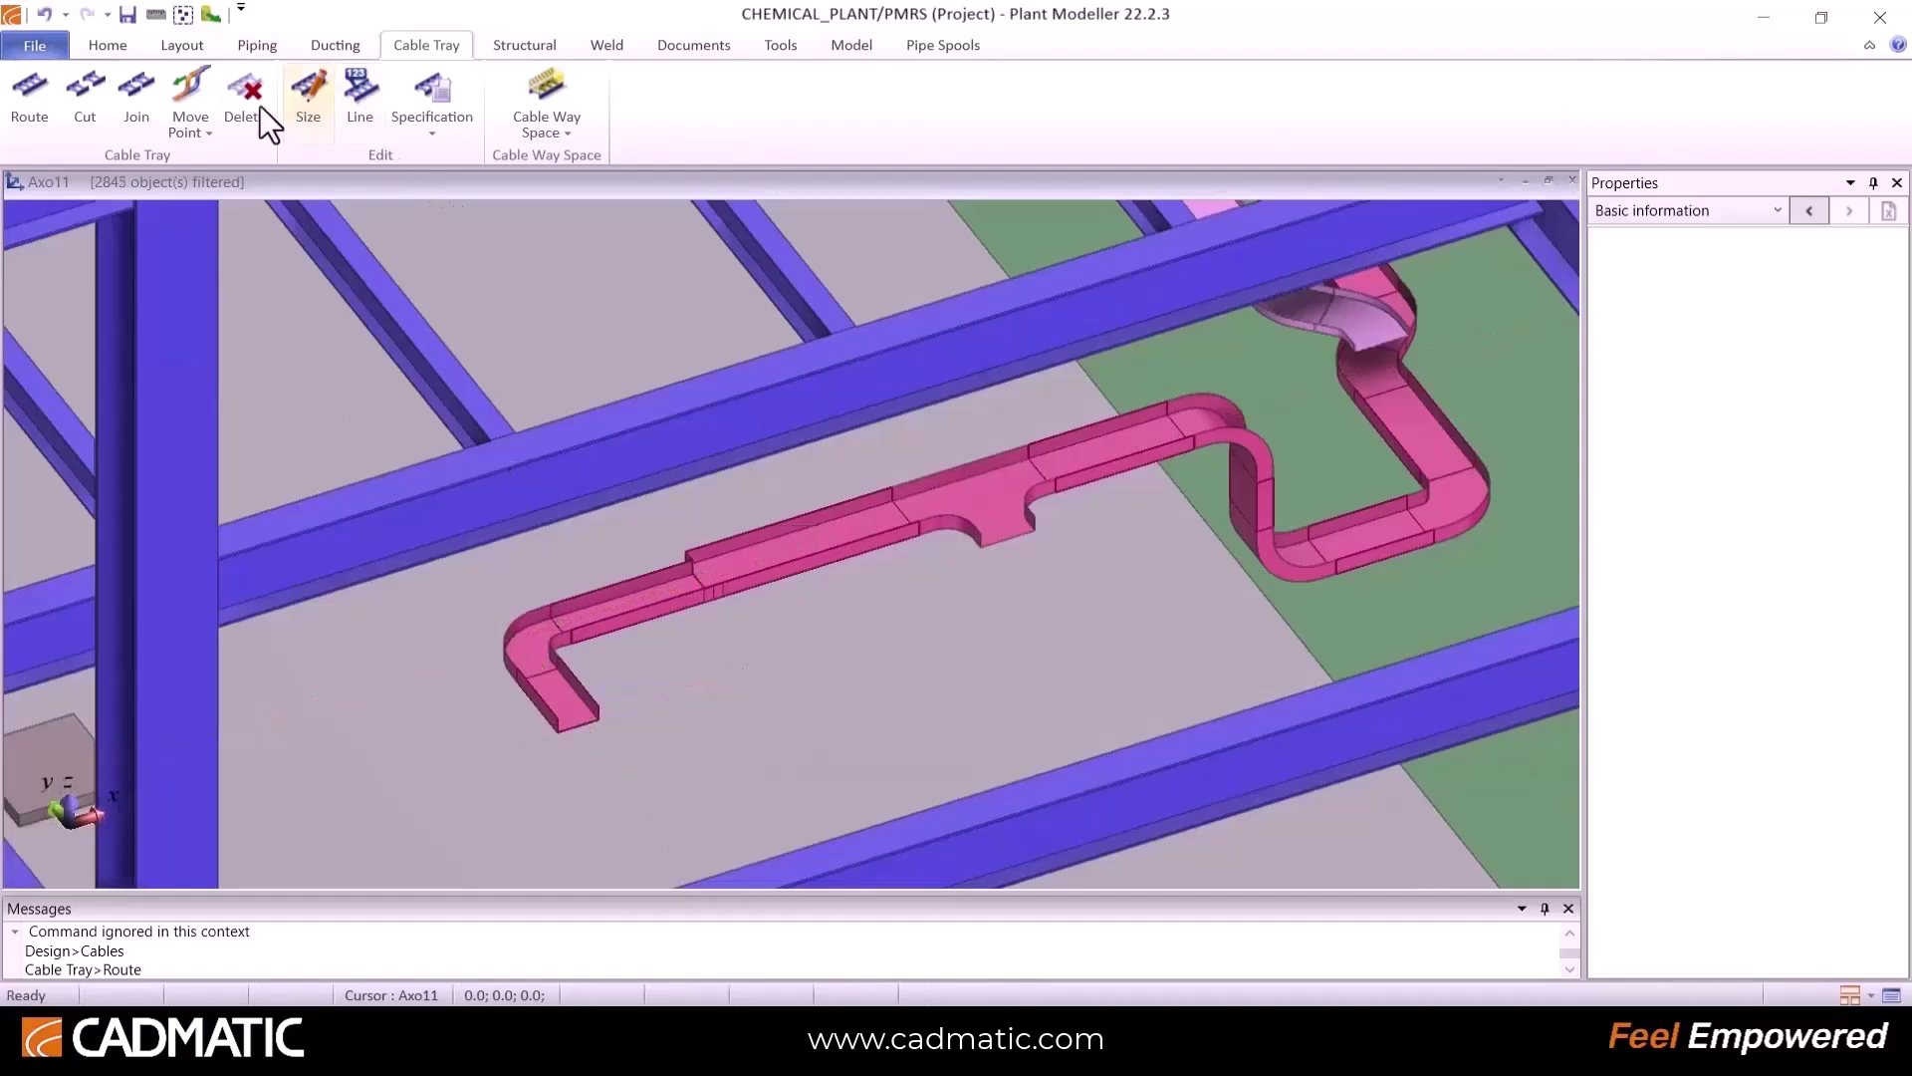
Step: Move the tray bend point parallel to Y by a relative -300 to lengthen the leg
{"action": "left_click", "coordinate": [200, 118]}
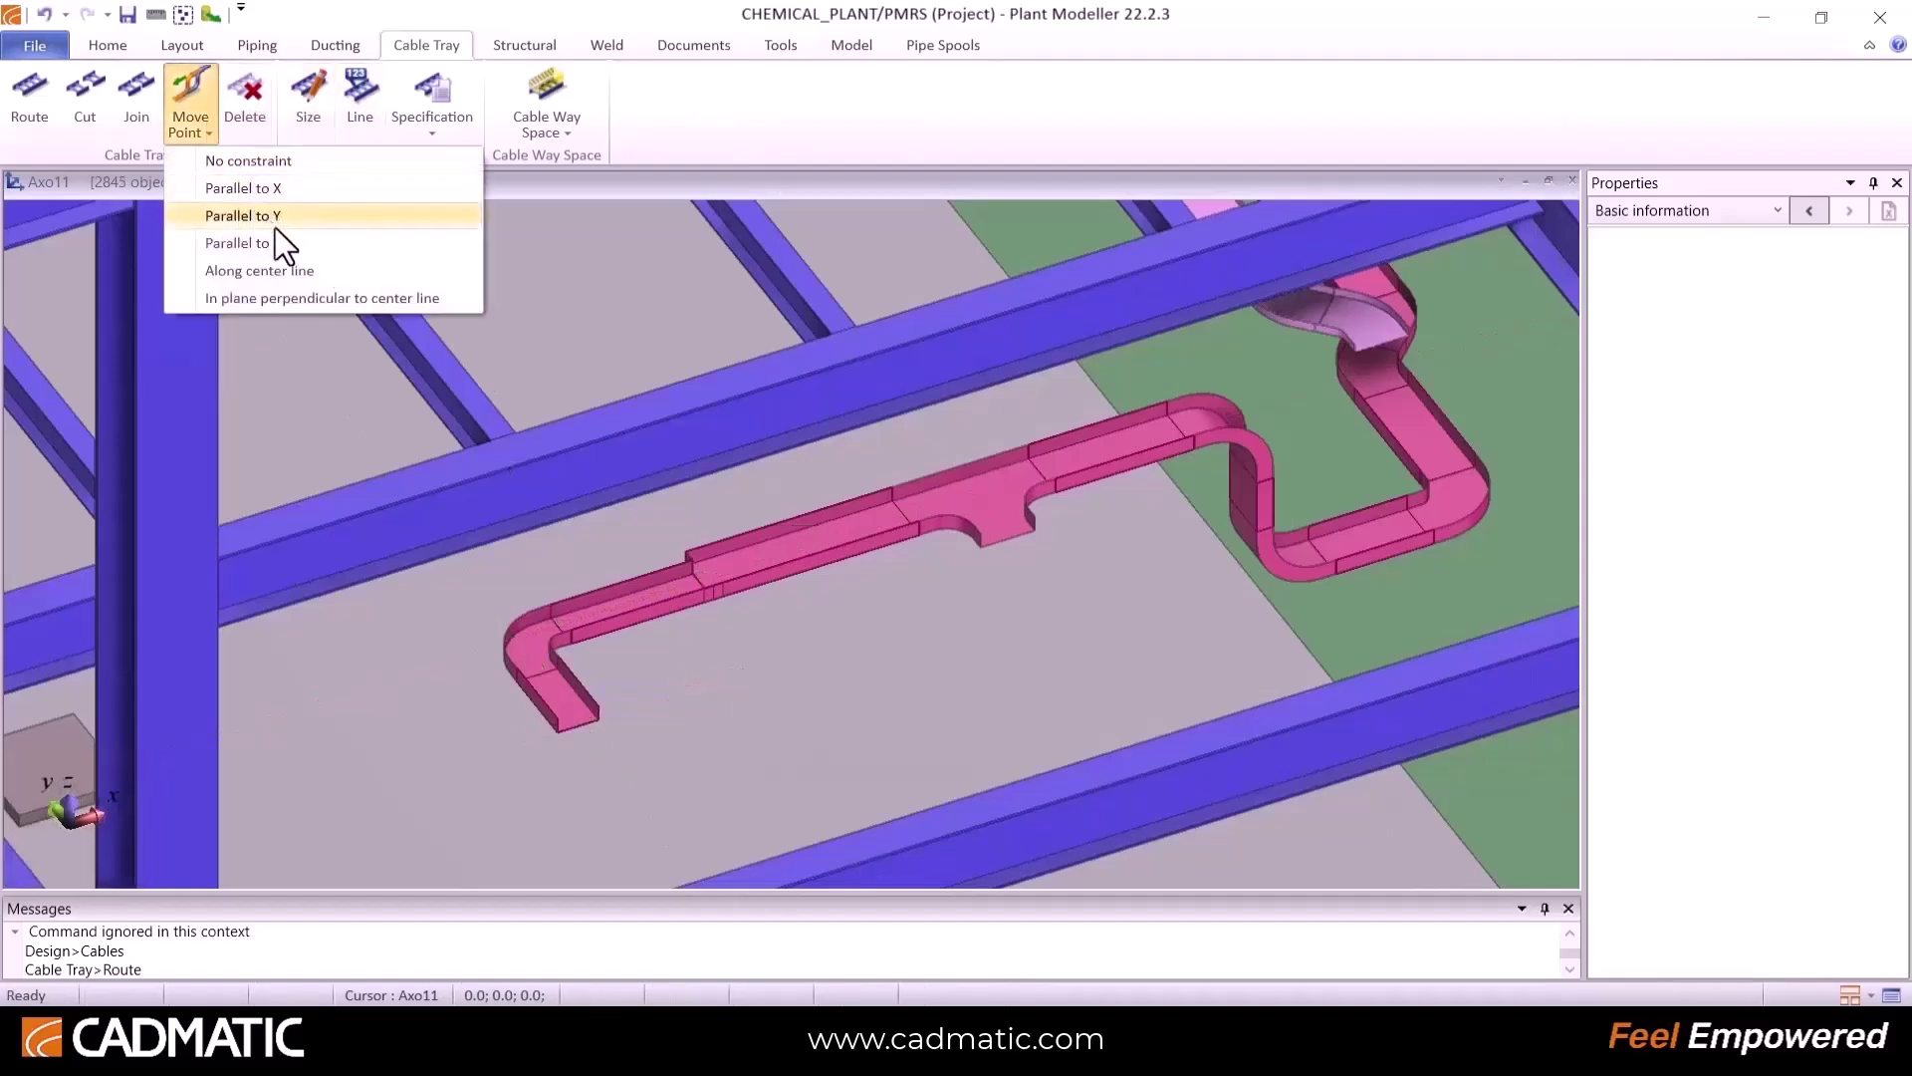
{"action": "left_click", "coordinate": [278, 217]}
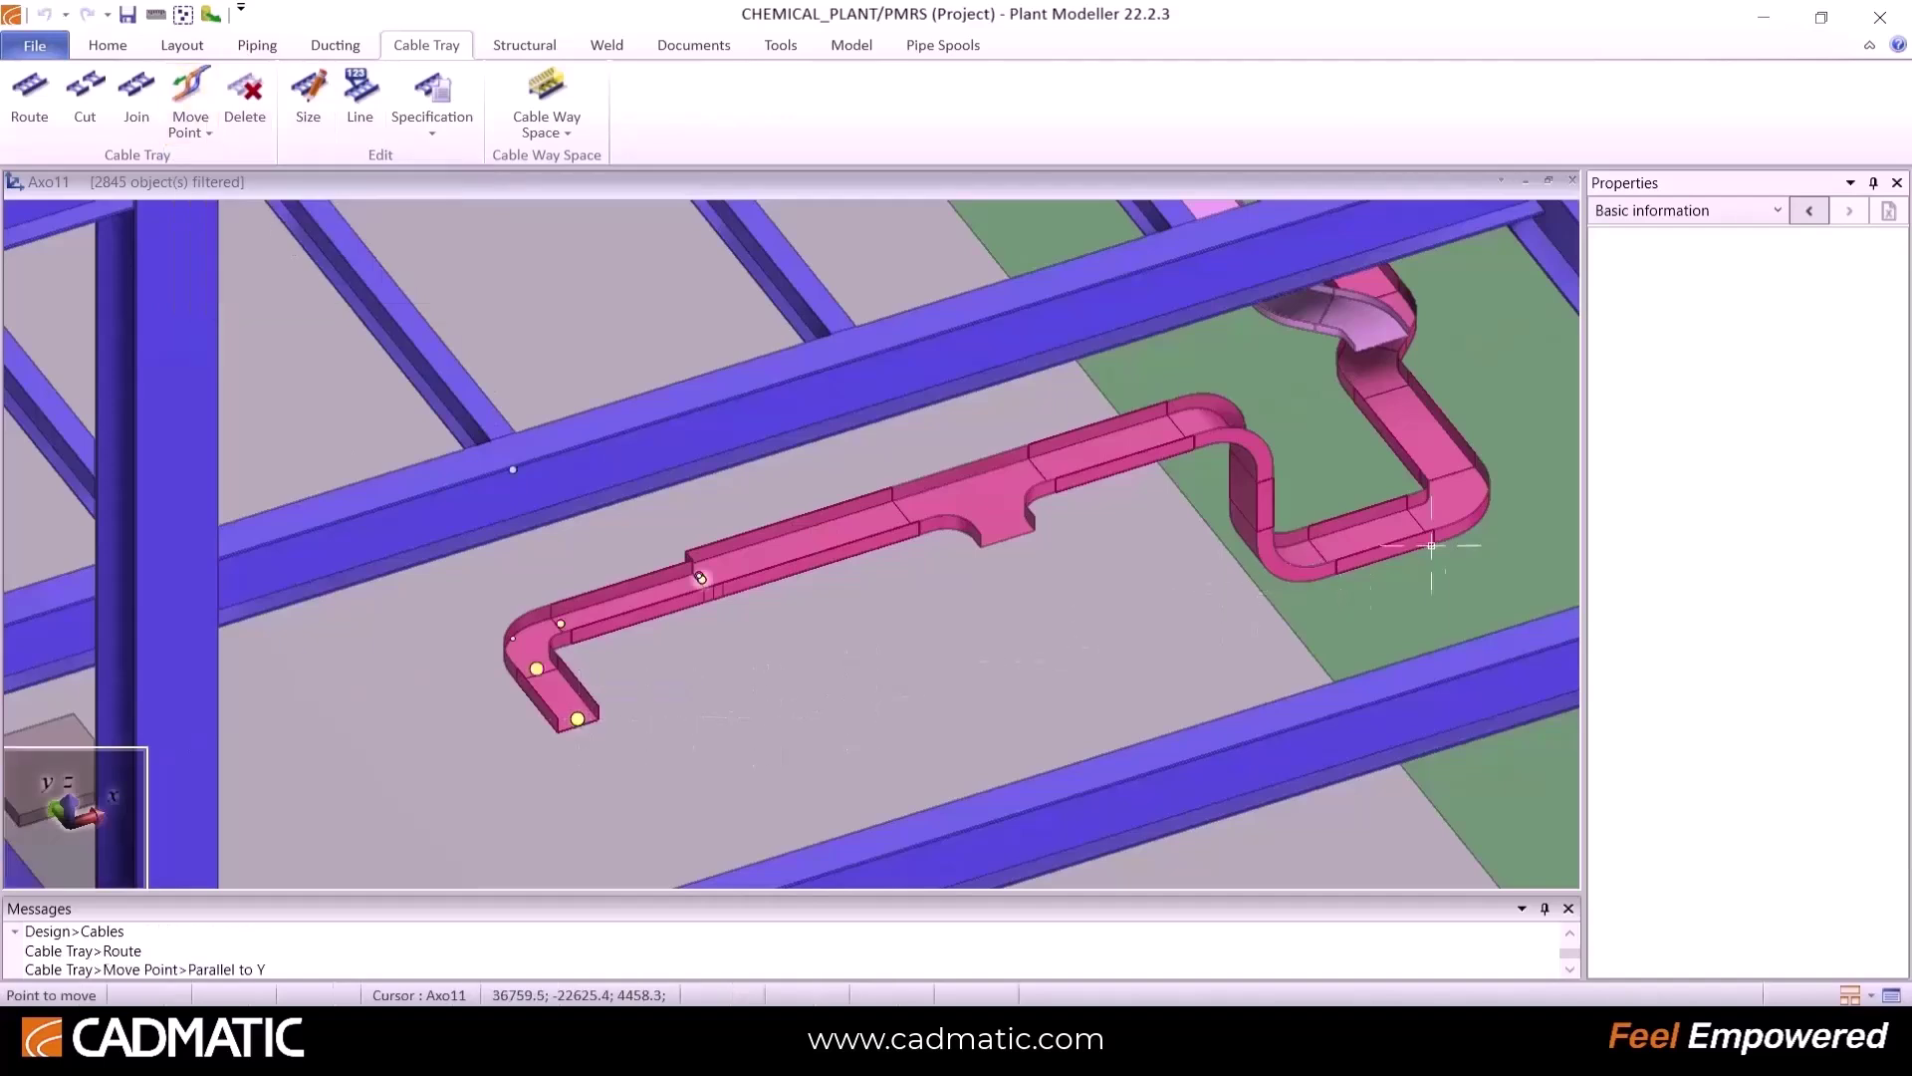
{"action": "scroll", "coordinate": [1441, 520], "scroll_direction": "up", "scroll_amount": 3}
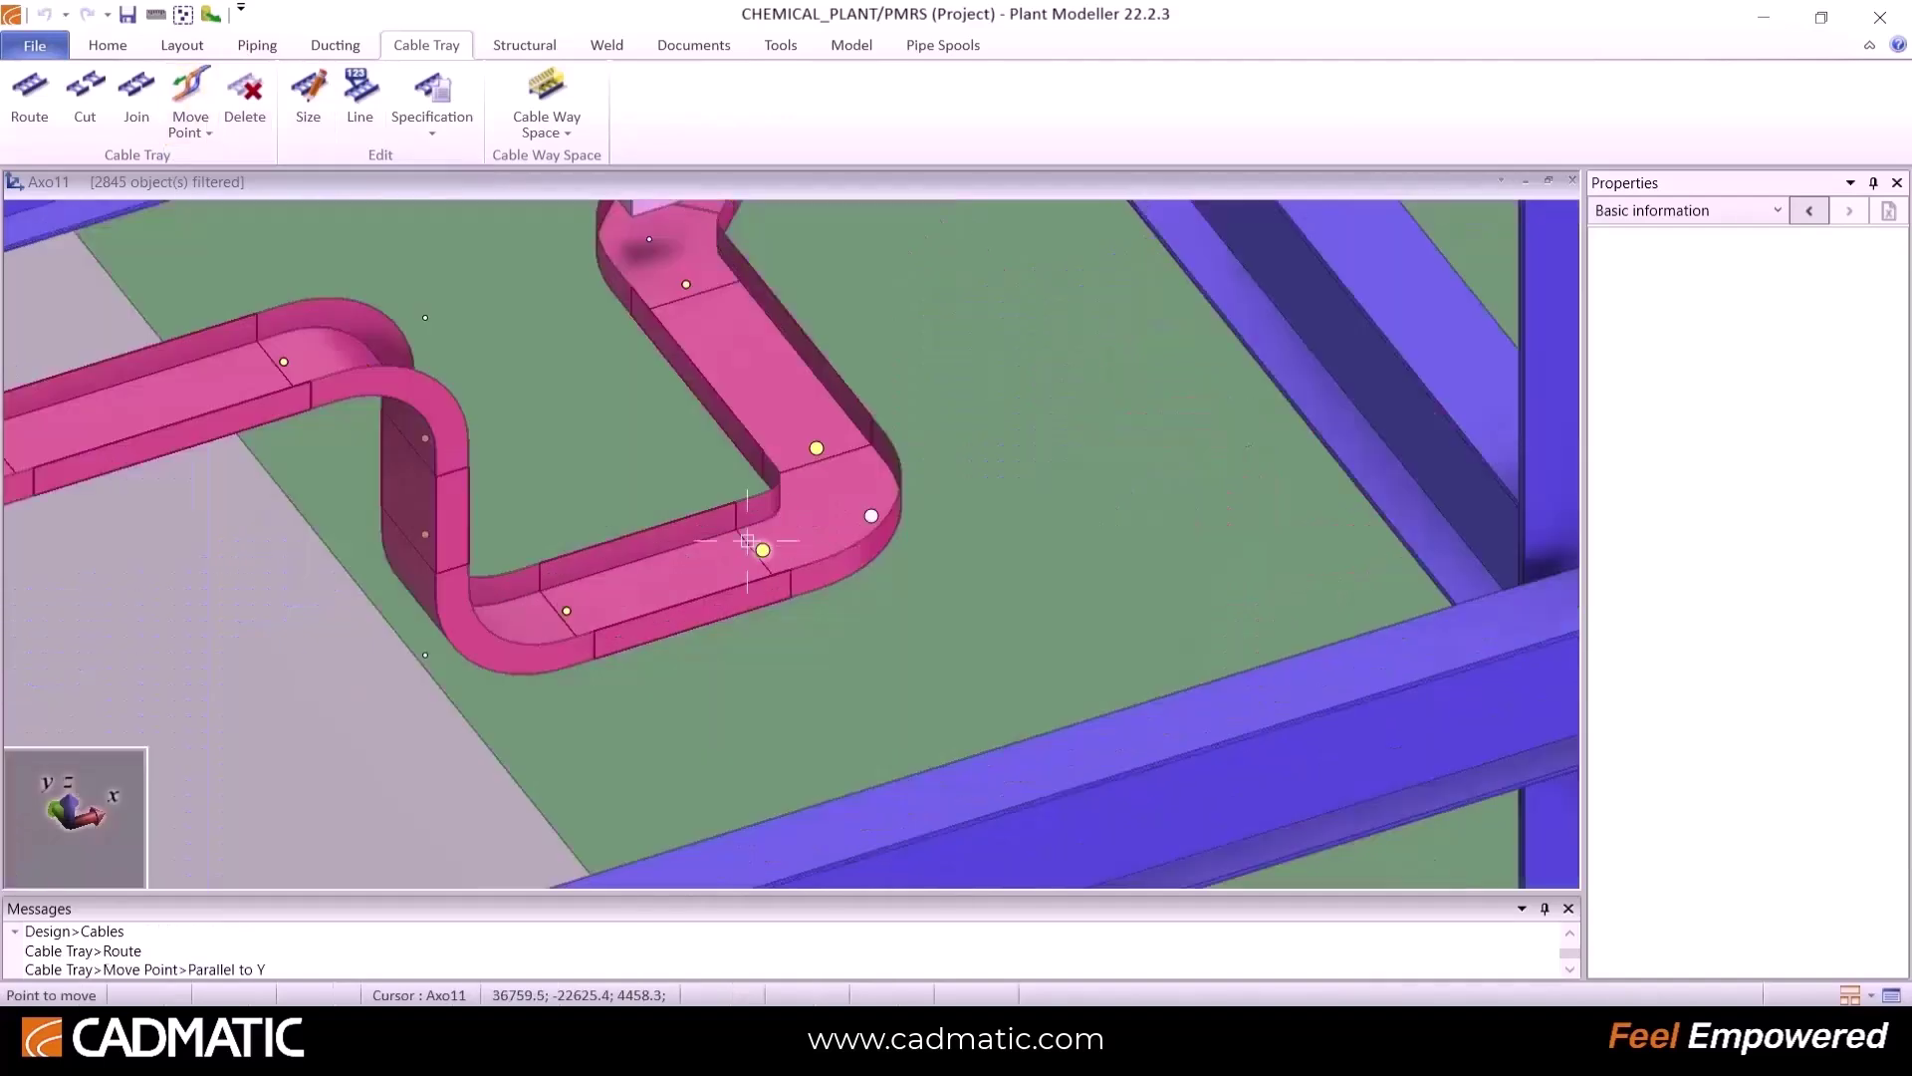
{"action": "left_click", "coordinate": [761, 549]}
{"action": "key", "text": "r"}
{"action": "type", "text": "-300"}
{"action": "key", "text": "Return"}
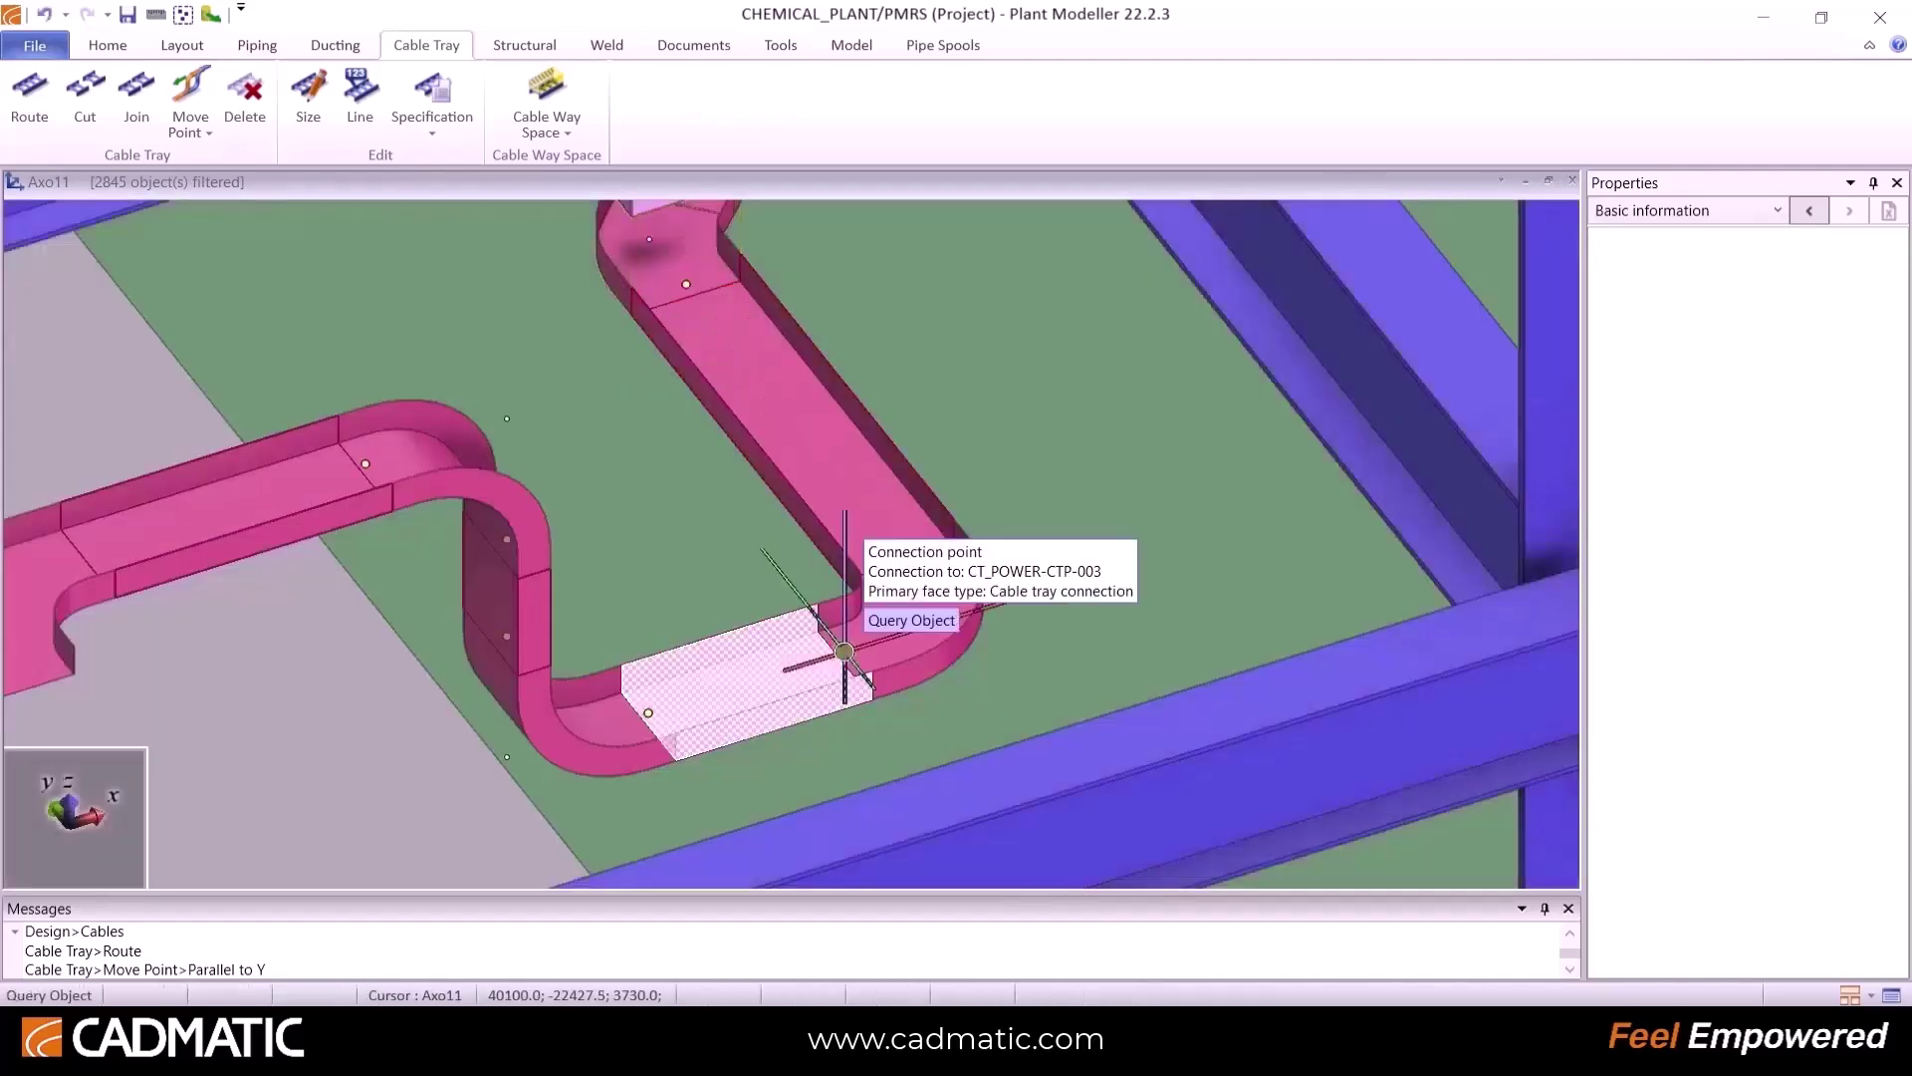
{"action": "scroll", "coordinate": [845, 652], "scroll_direction": "down", "scroll_amount": 5}
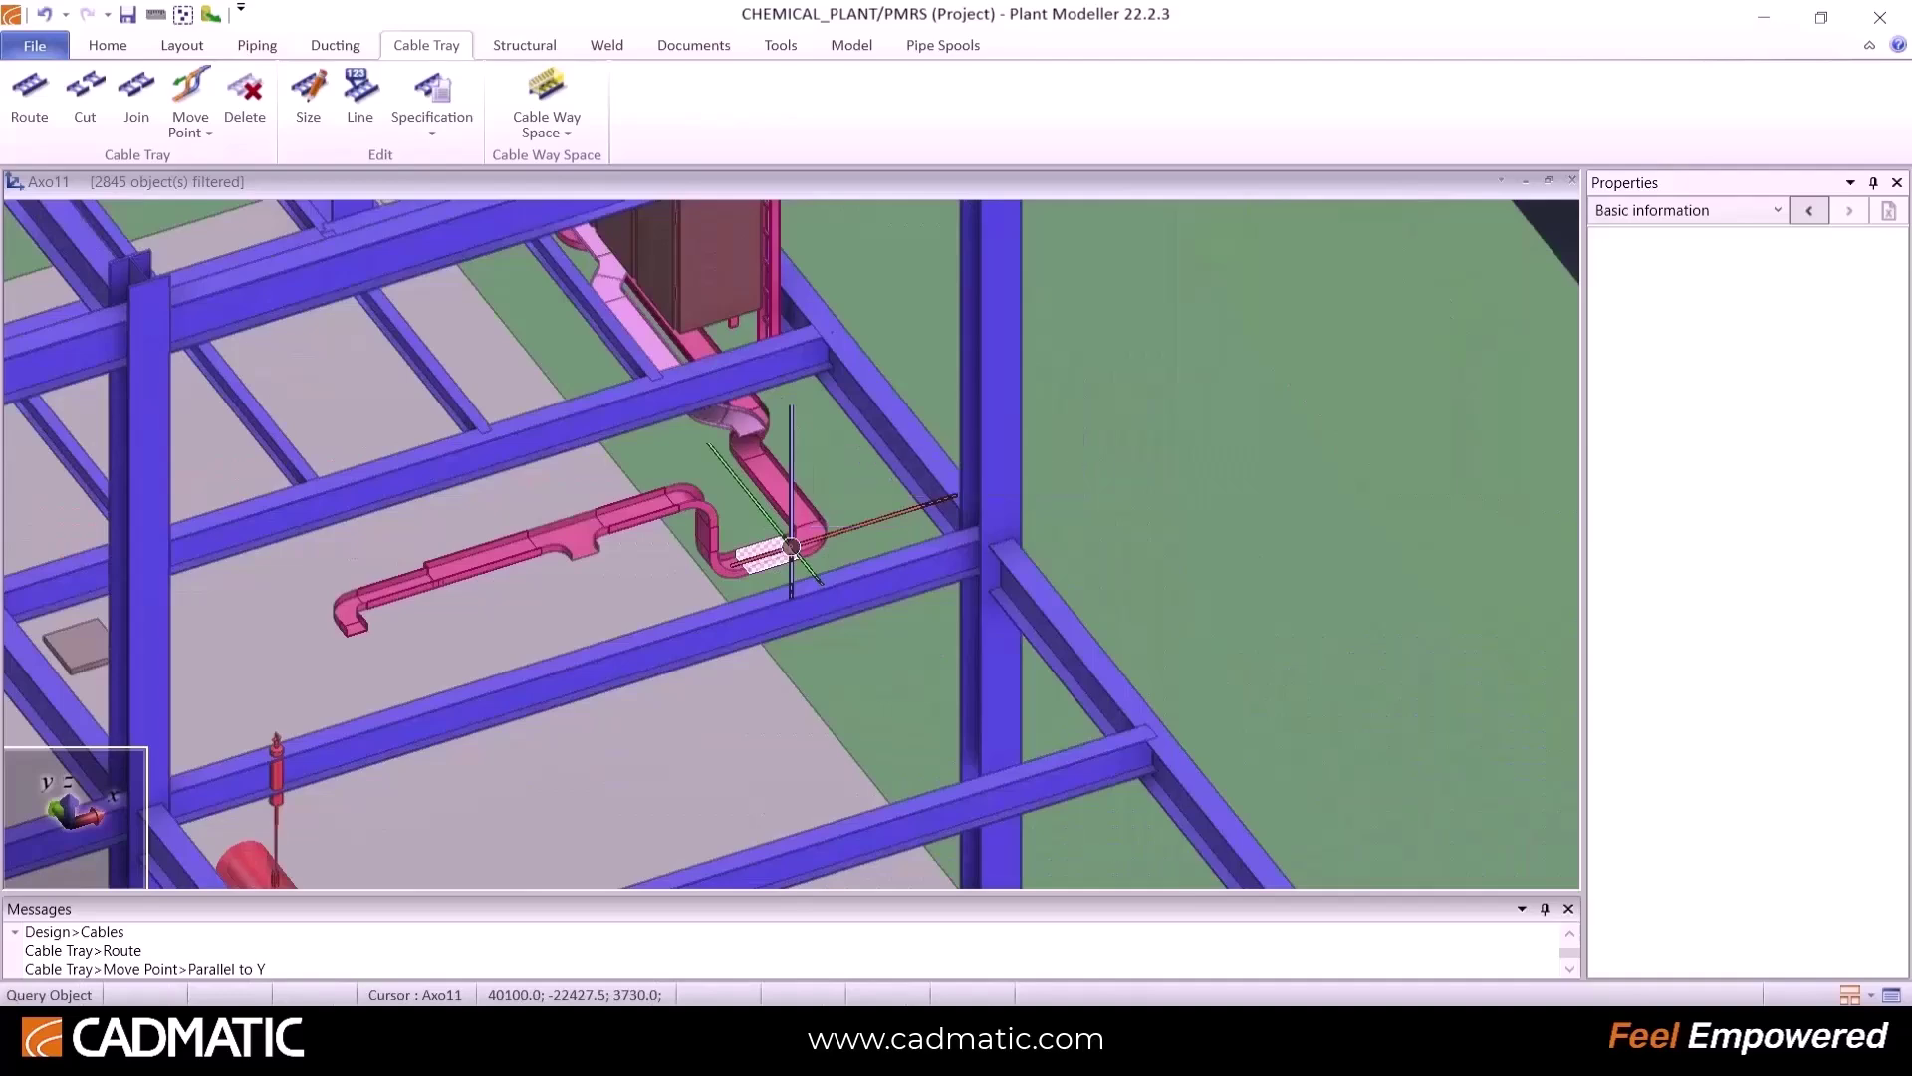
Step: Close Cable Manager without checking in cables
{"action": "left_click", "coordinate": [781, 44]}
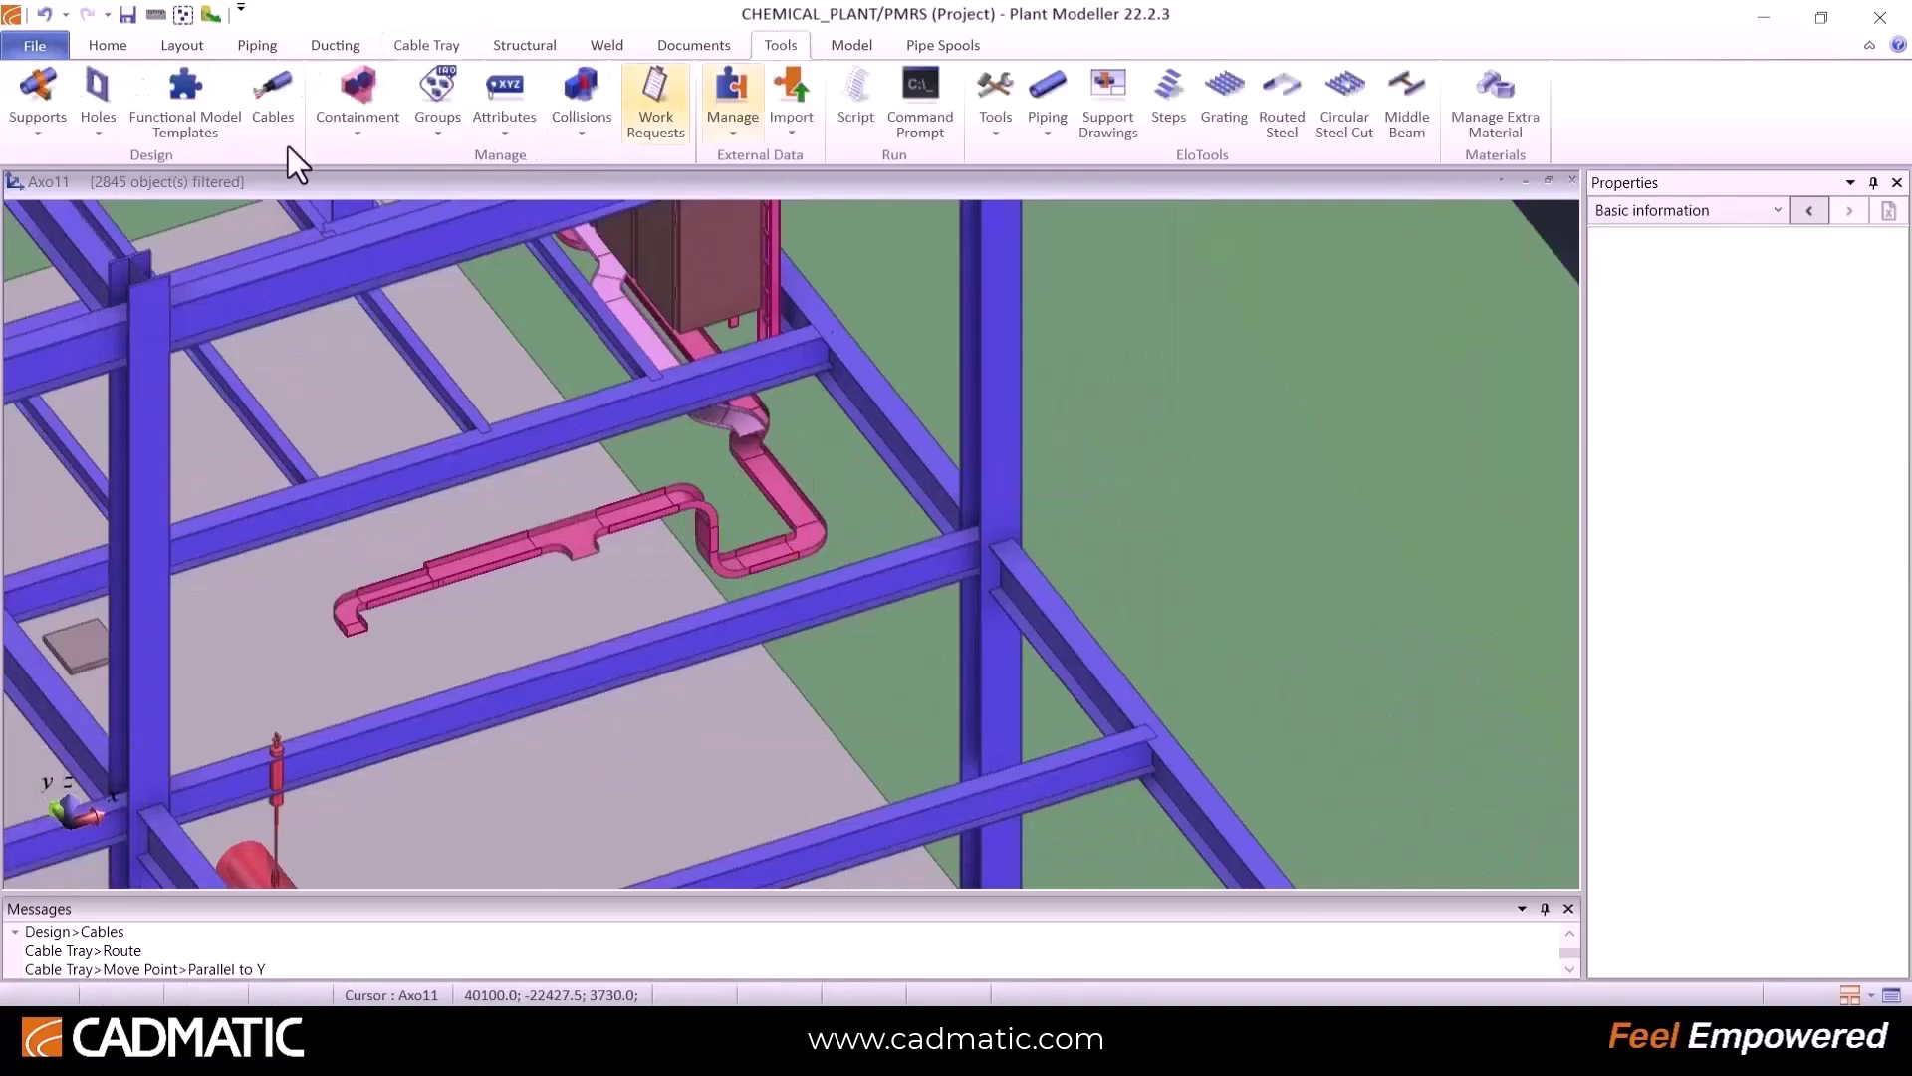
{"action": "left_click", "coordinate": [271, 104]}
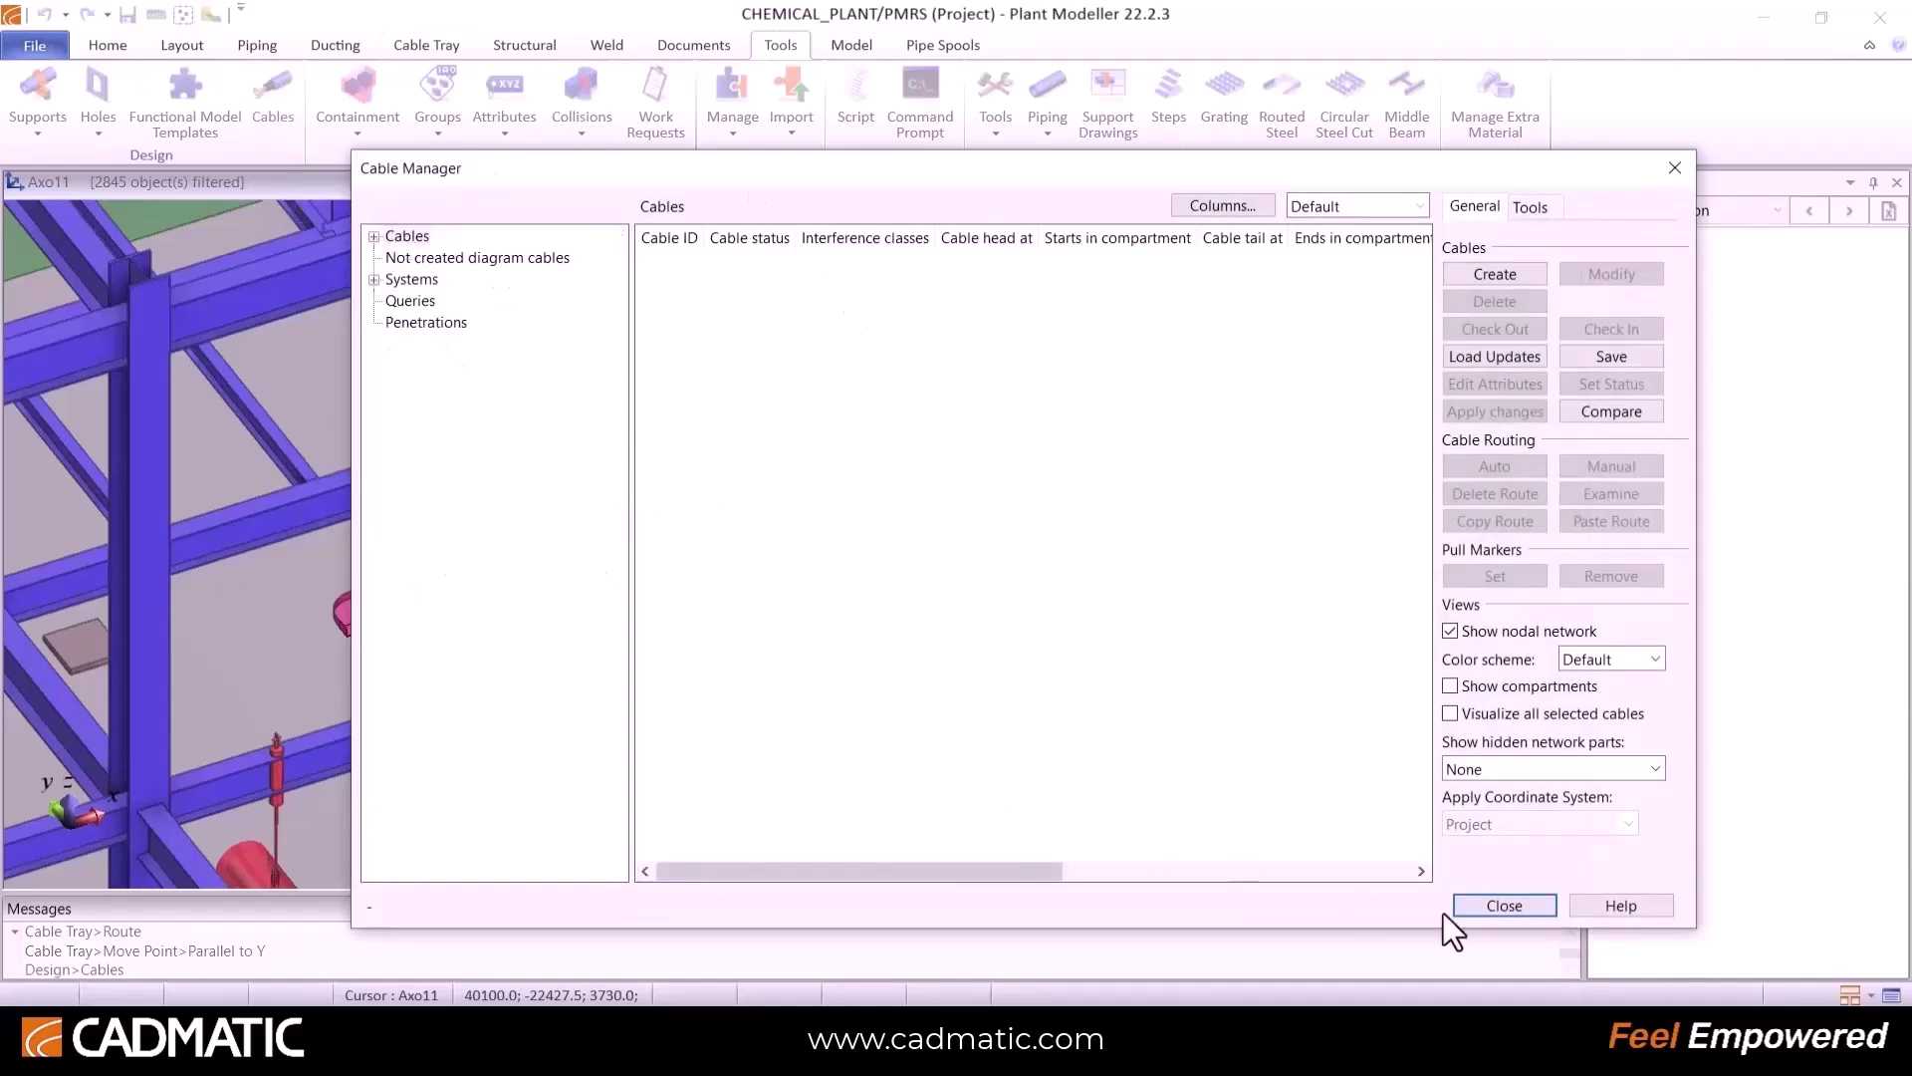
{"action": "left_click", "coordinate": [1503, 906]}
{"action": "left_click", "coordinate": [962, 616]}
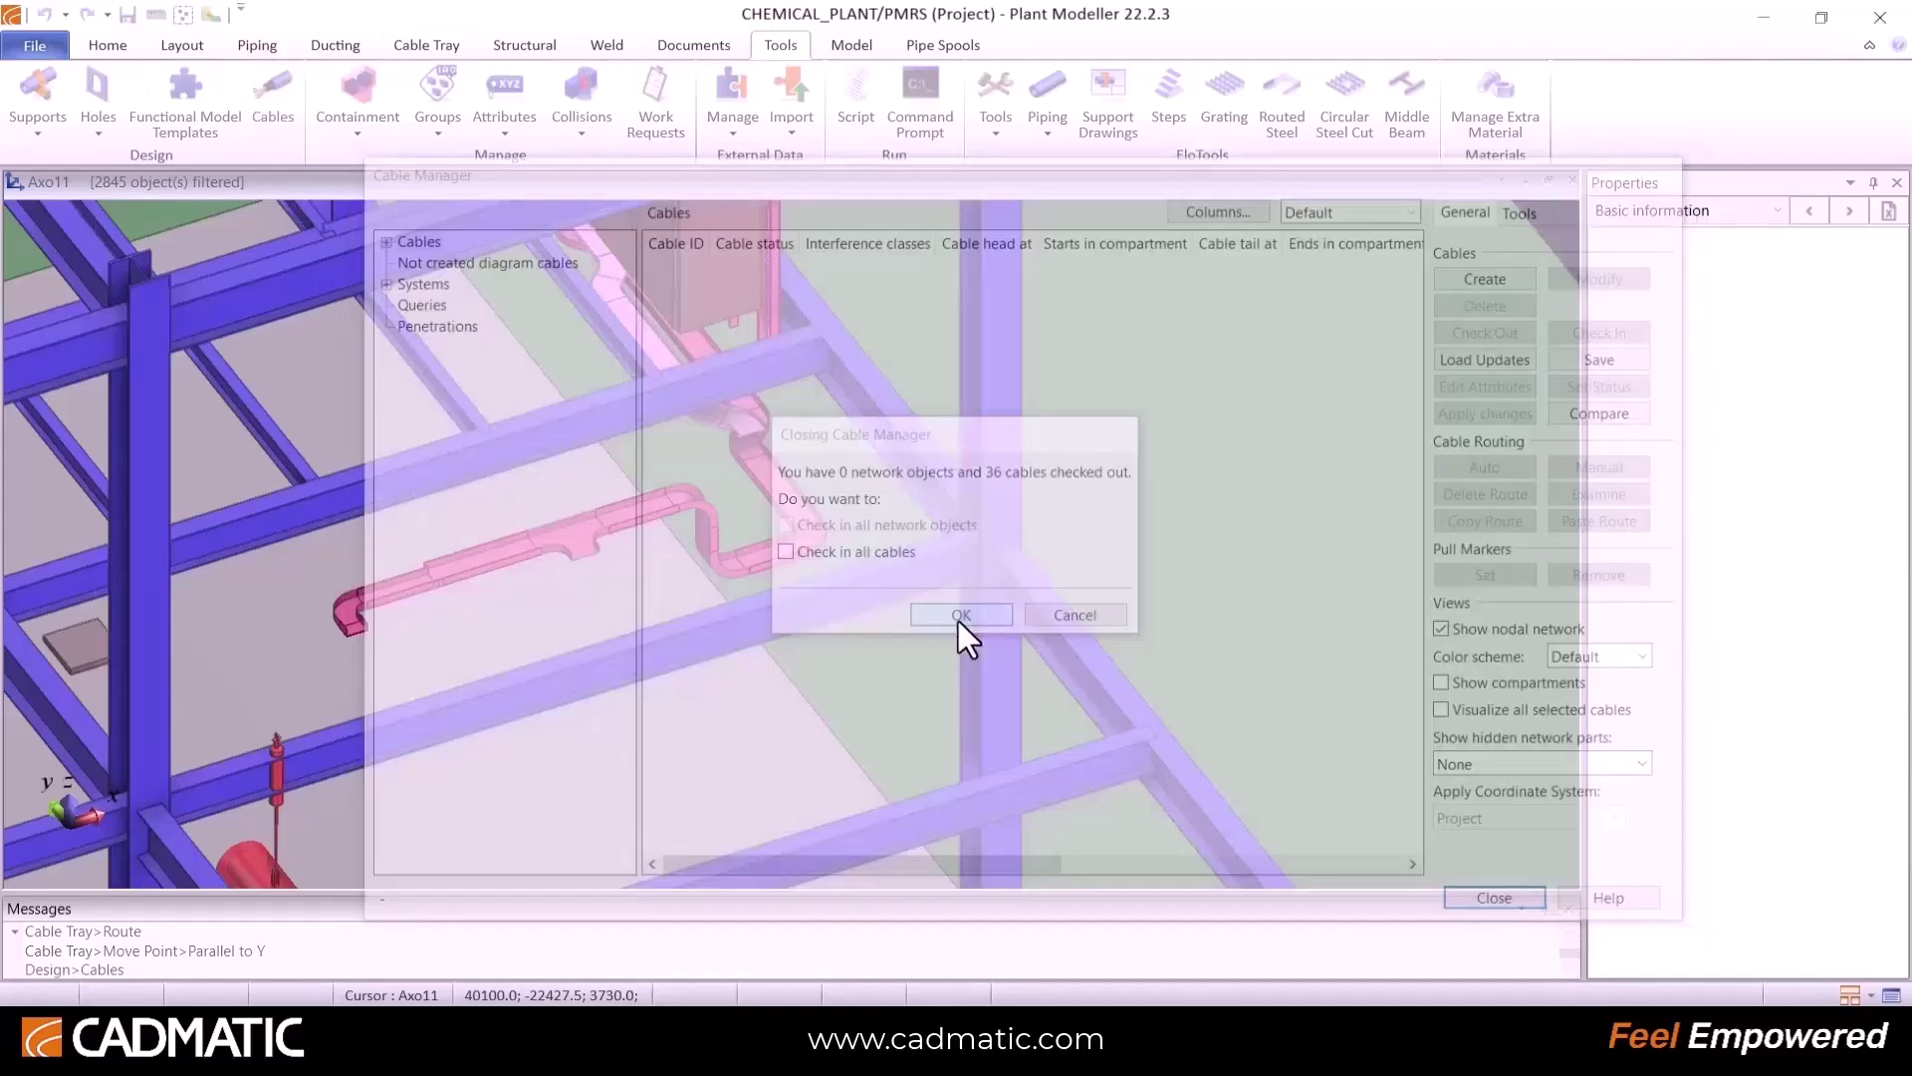
Step: Set view Axo11's content rule to the COS CableRouting query and regenerate the view
{"action": "left_click", "coordinate": [110, 46]}
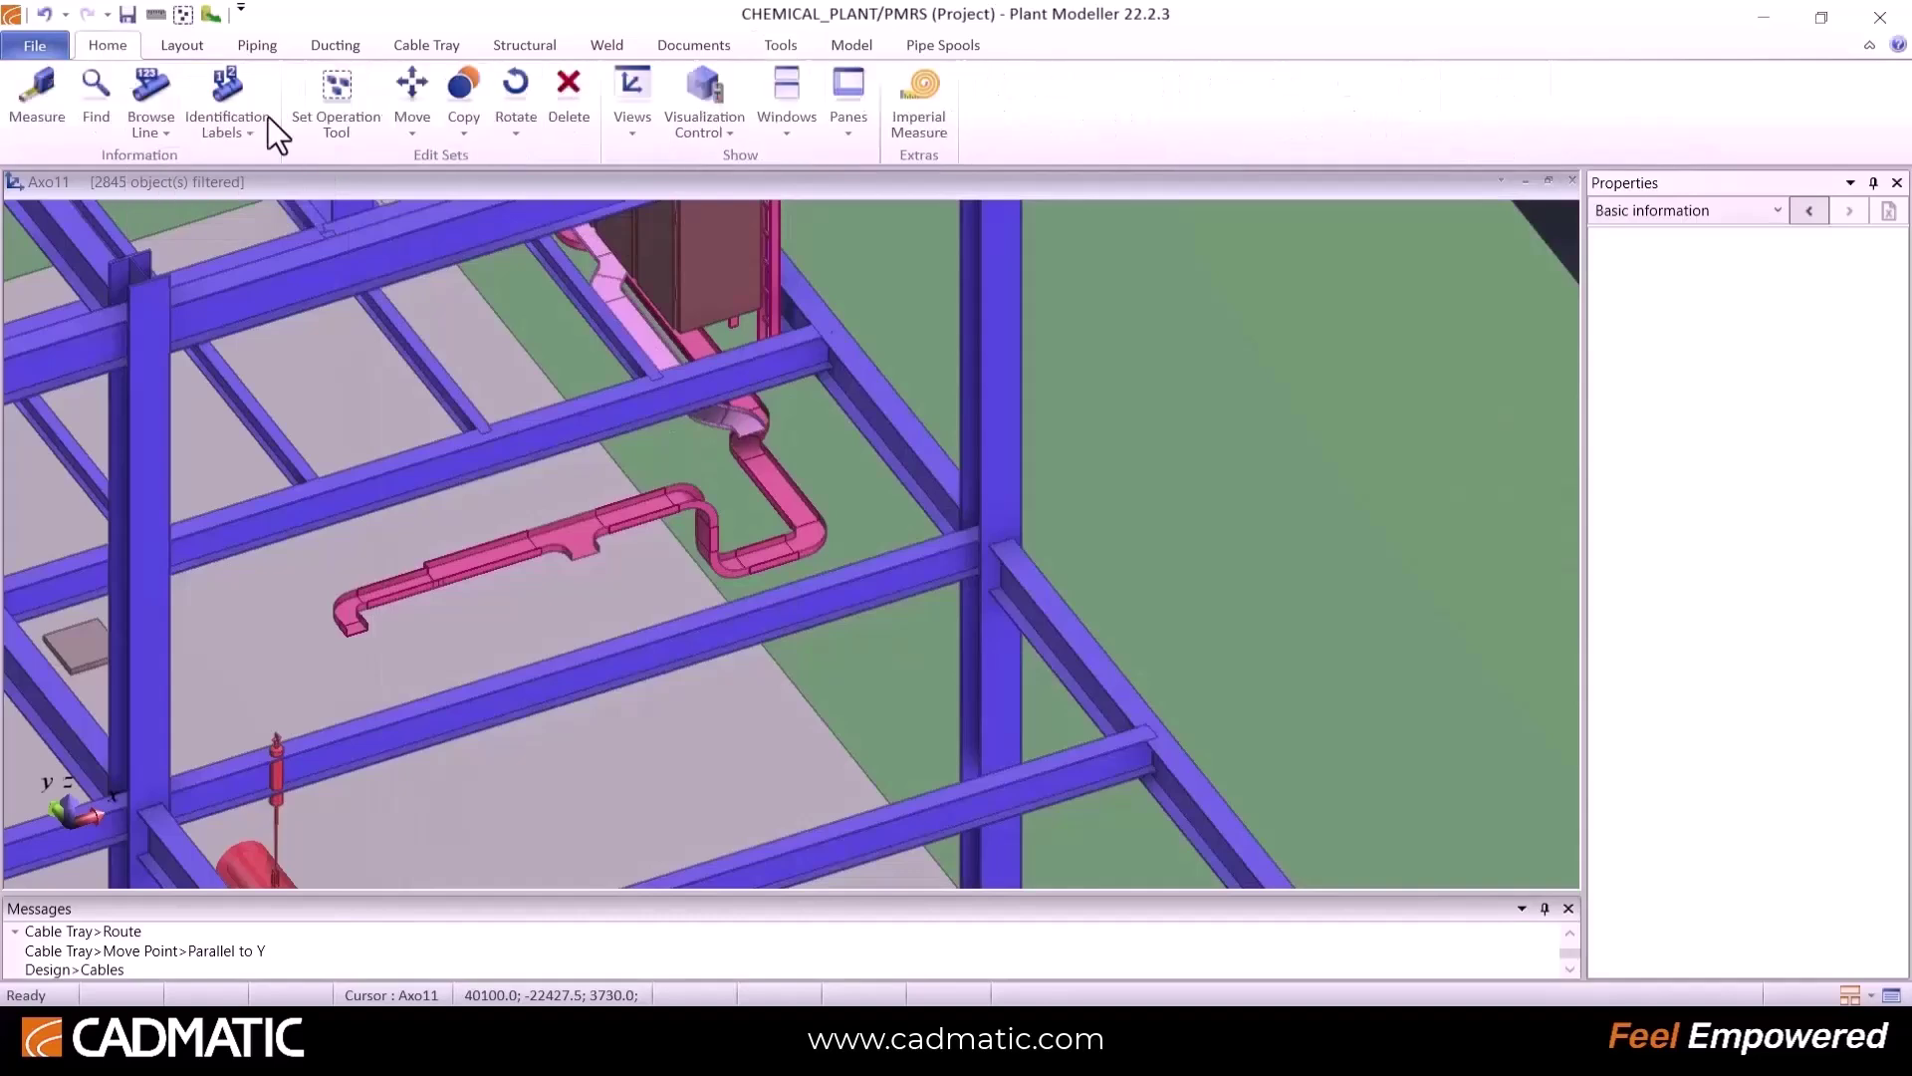
{"action": "left_click", "coordinate": [652, 145]}
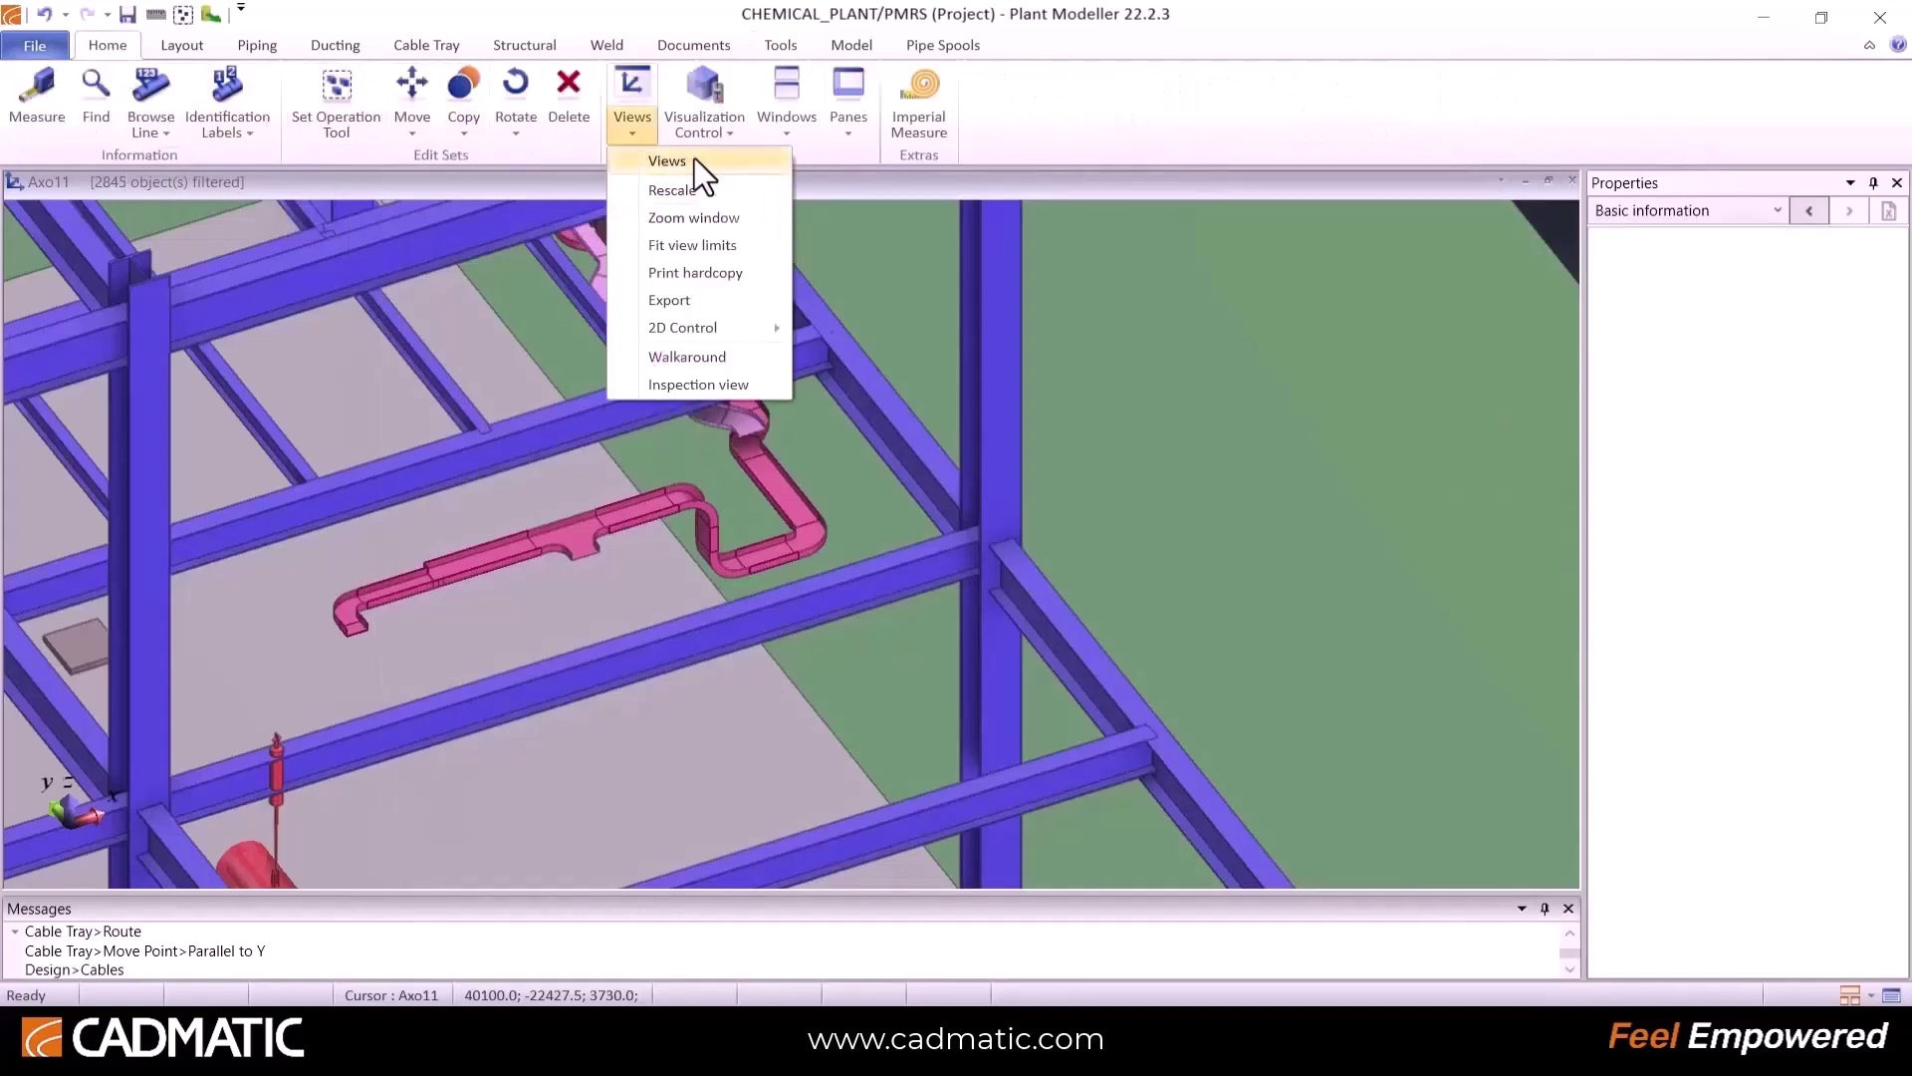
{"action": "left_click", "coordinate": [695, 158]}
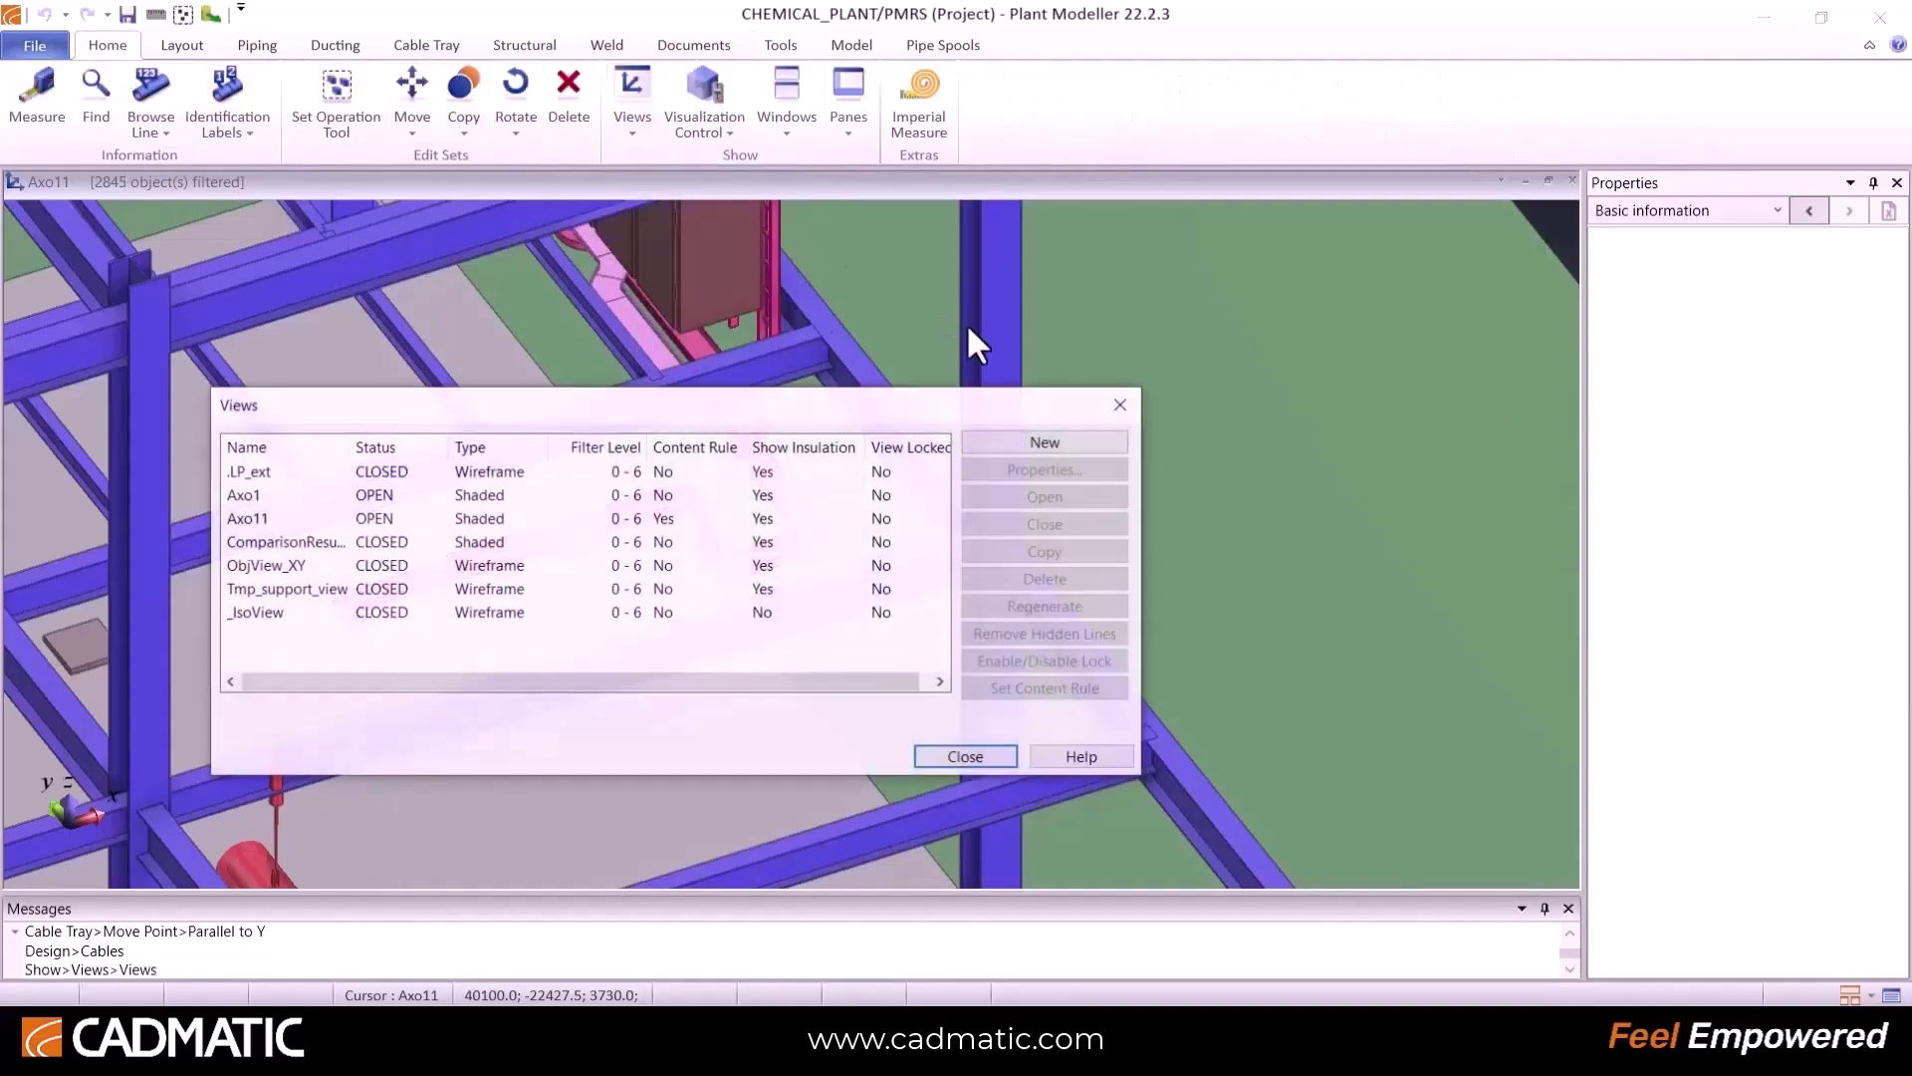
{"action": "left_click", "coordinate": [245, 528]}
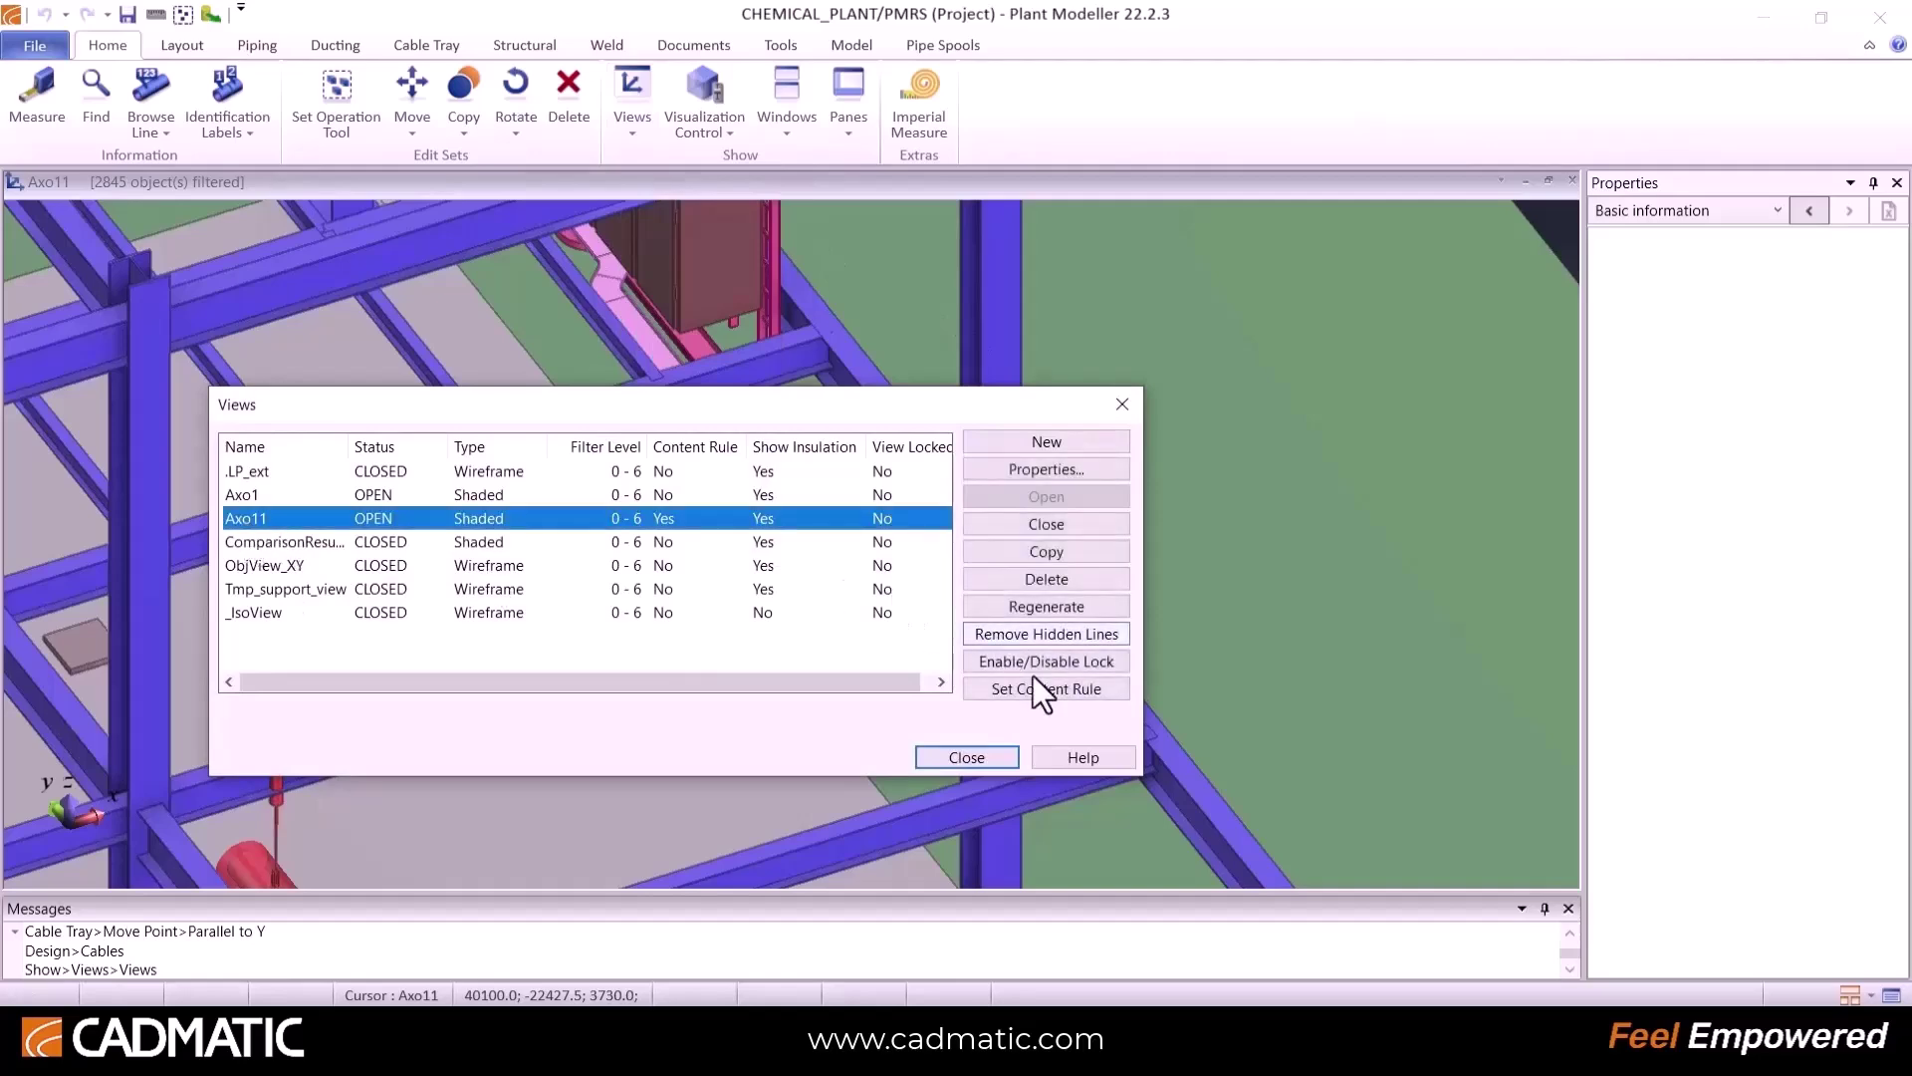
{"action": "left_click", "coordinate": [1014, 691]}
{"action": "left_click", "coordinate": [928, 530]}
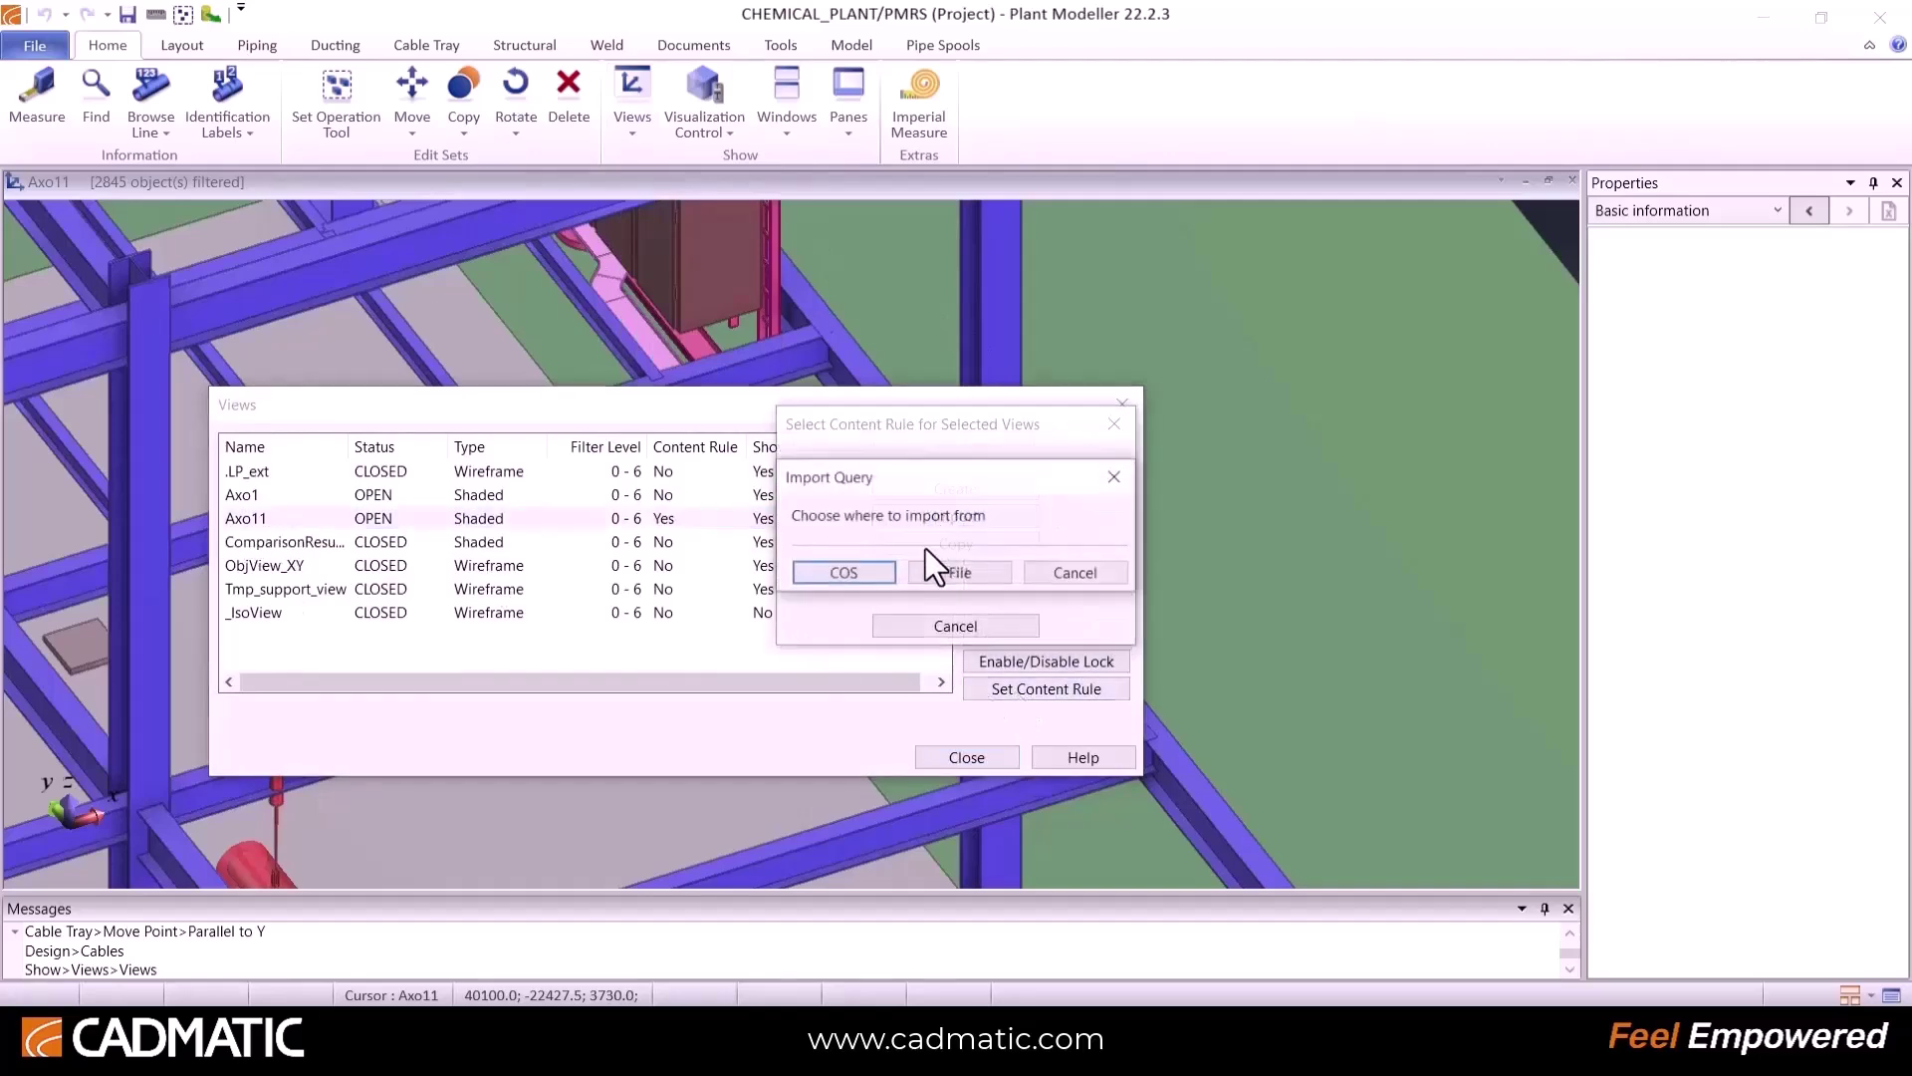
{"action": "left_click", "coordinate": [840, 572]}
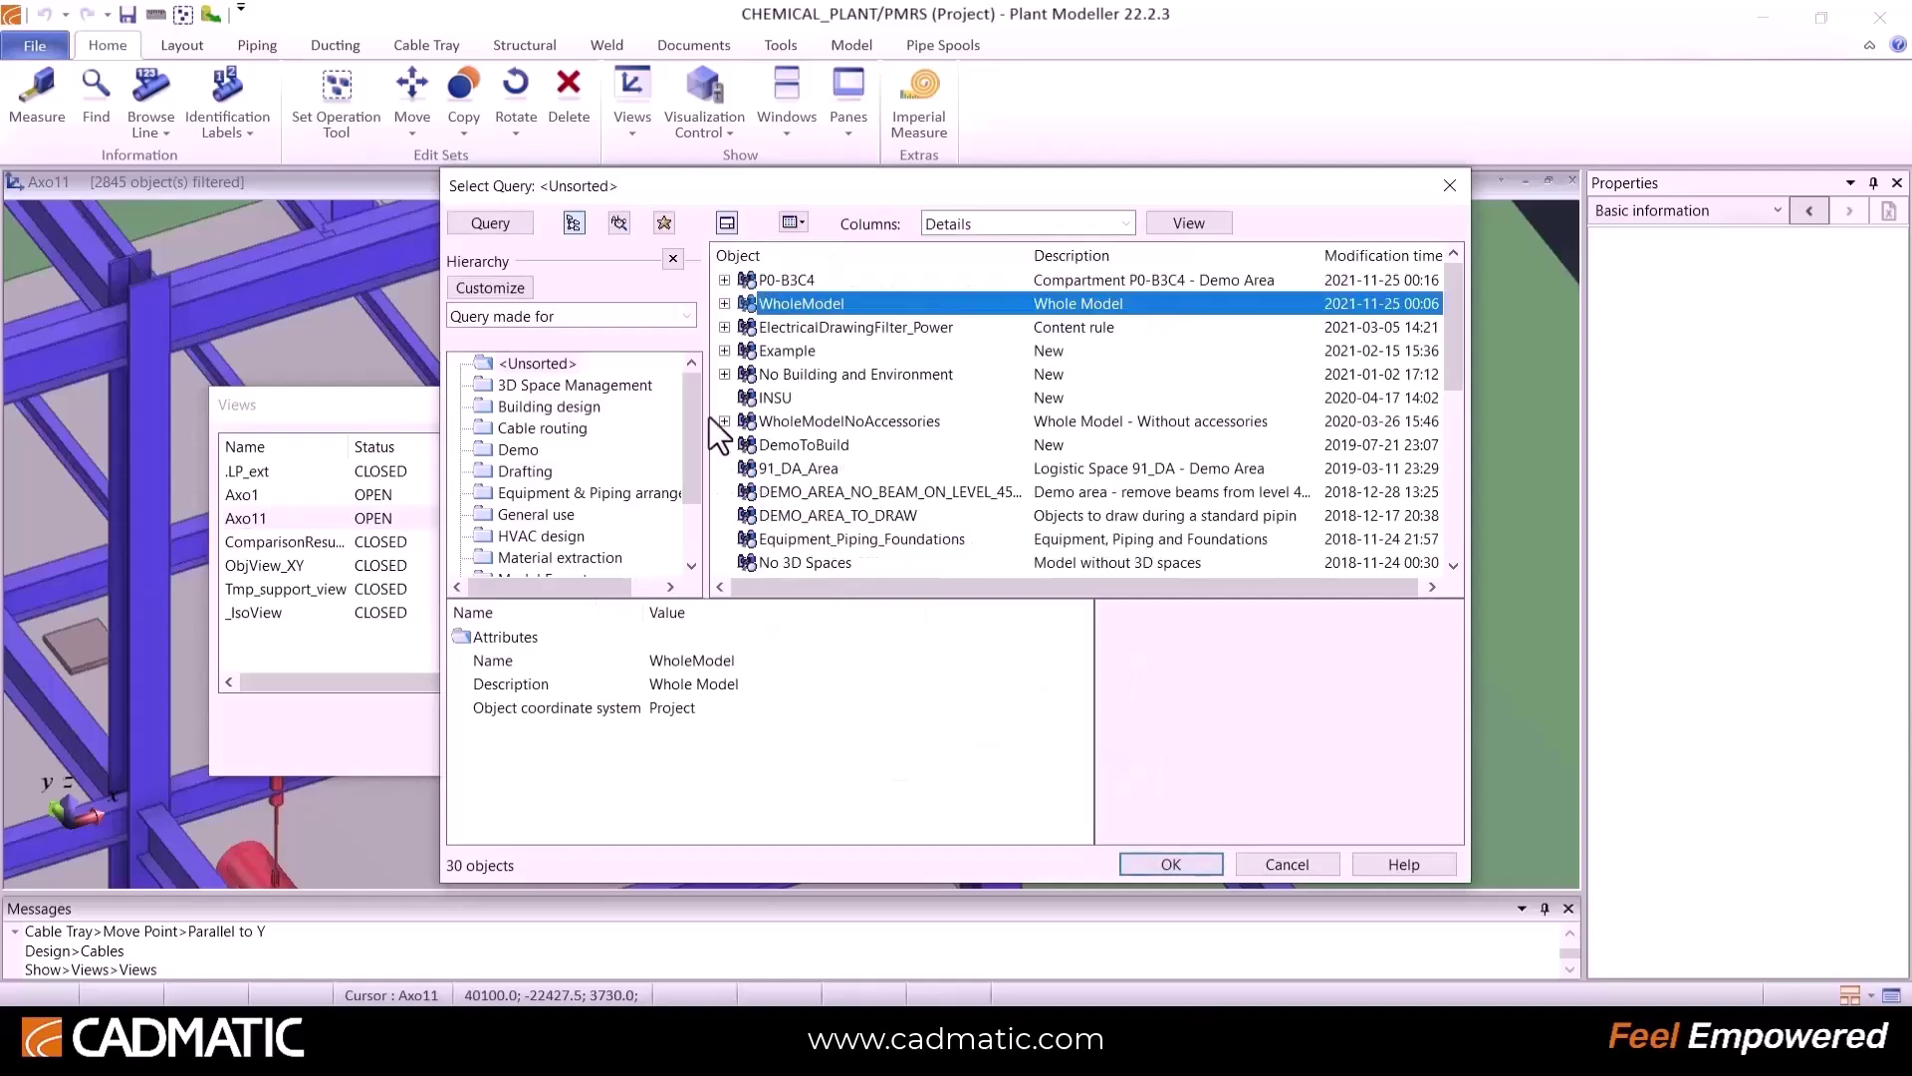
{"action": "left_click", "coordinate": [538, 429]}
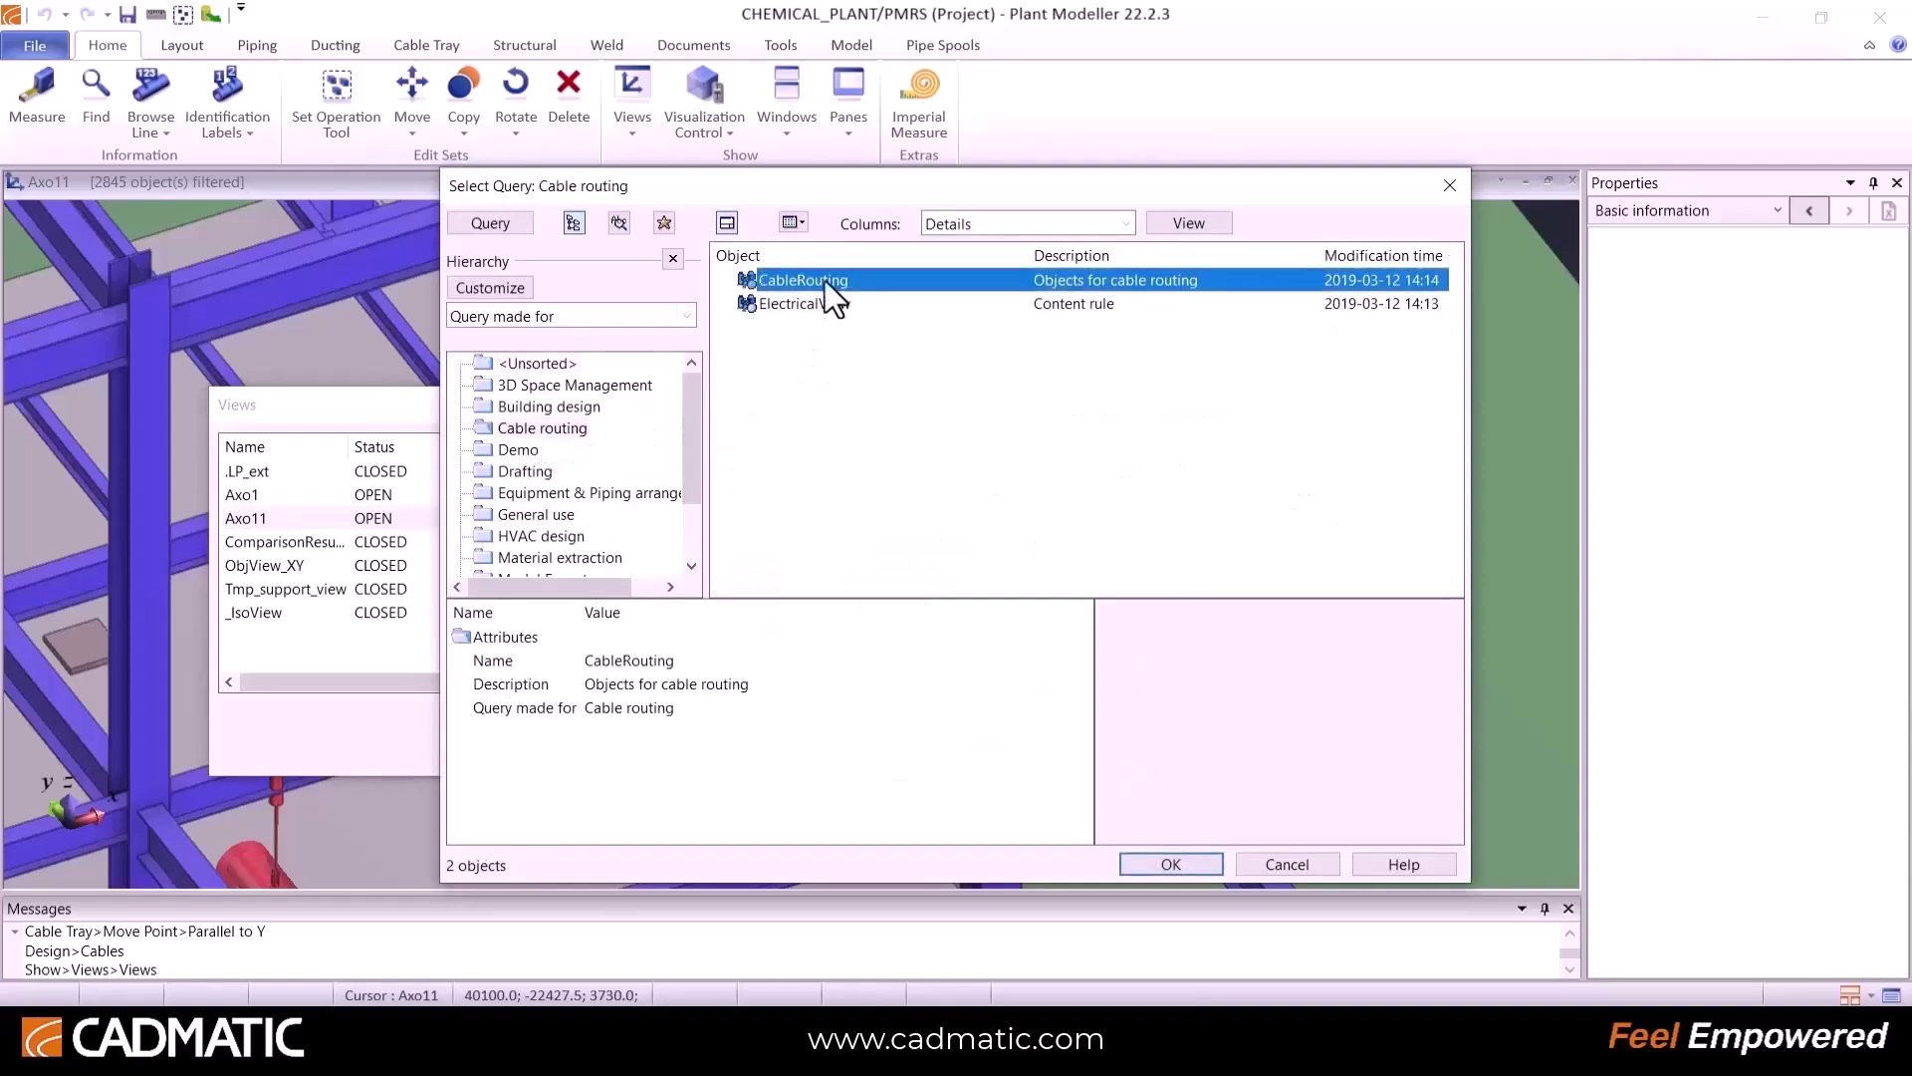
{"action": "left_click", "coordinate": [1156, 864]}
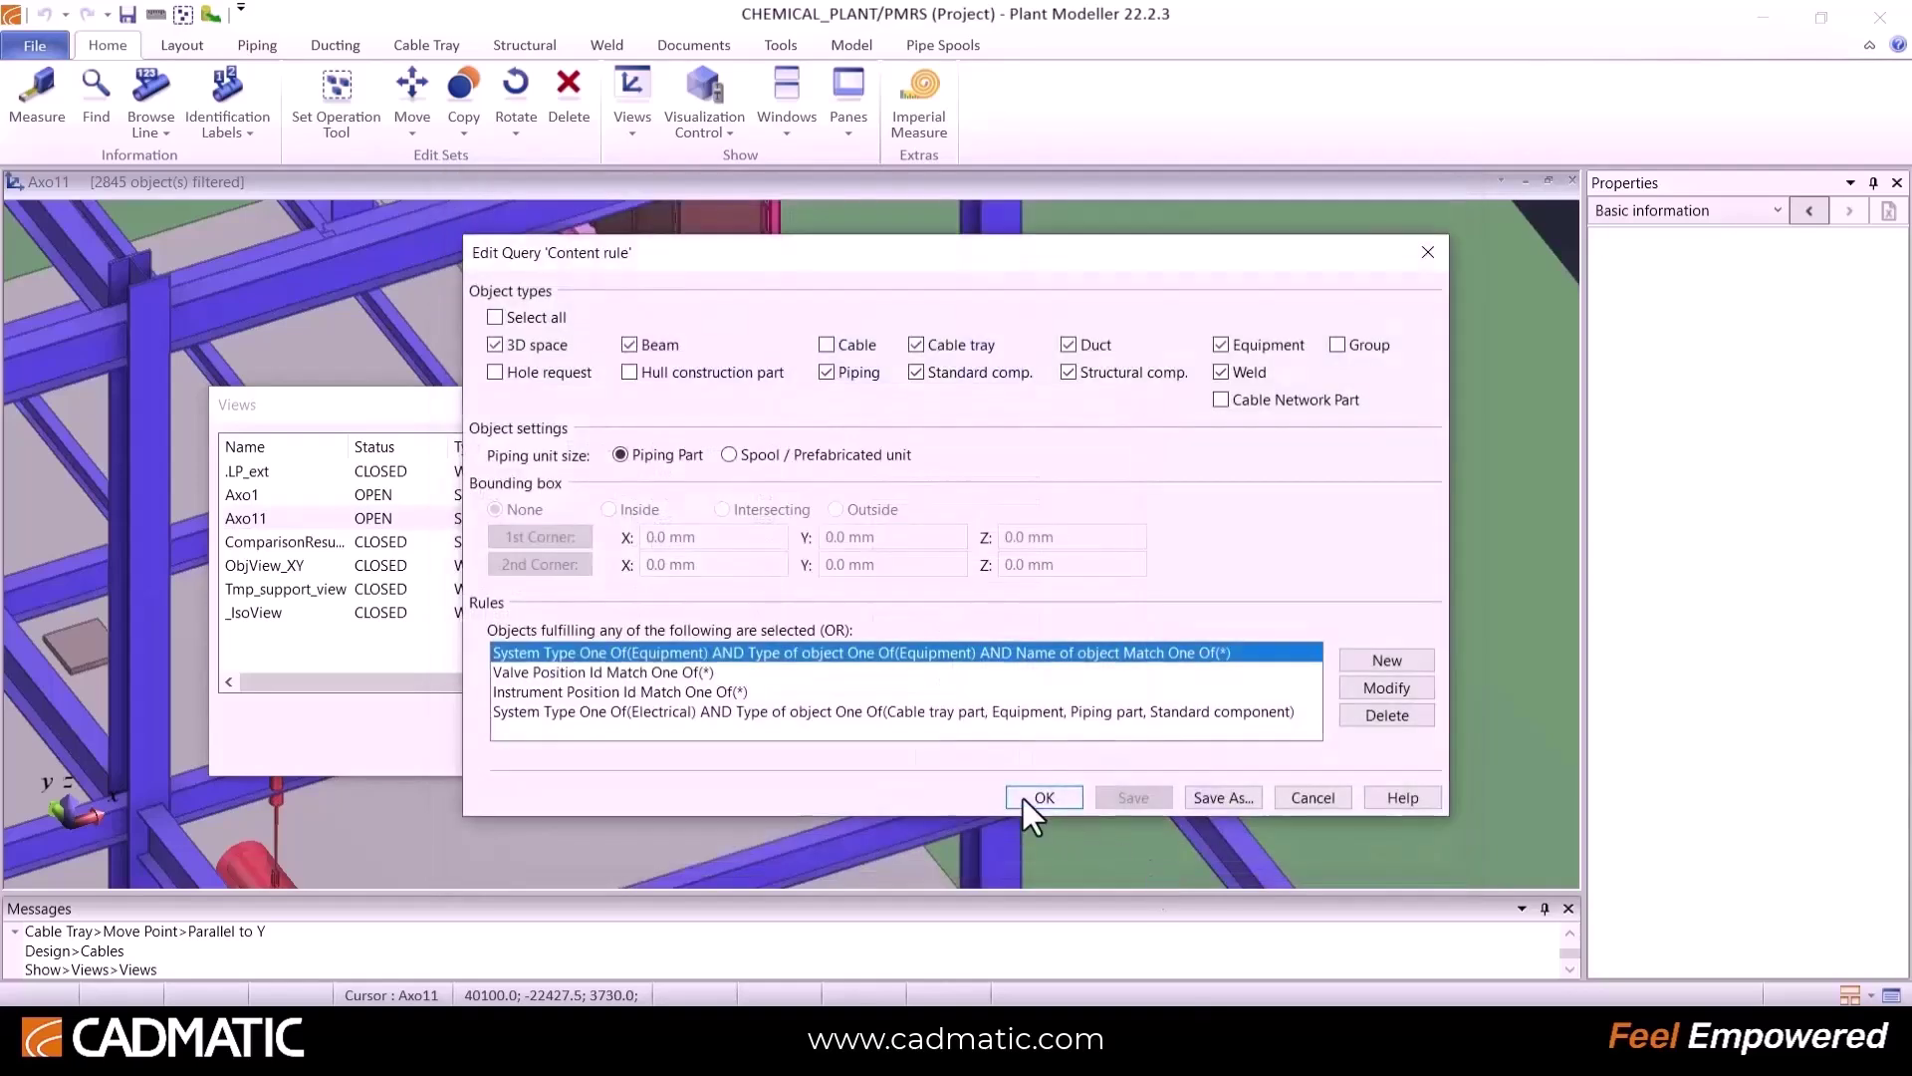
{"action": "left_click", "coordinate": [1025, 797]}
{"action": "left_click", "coordinate": [968, 758]}
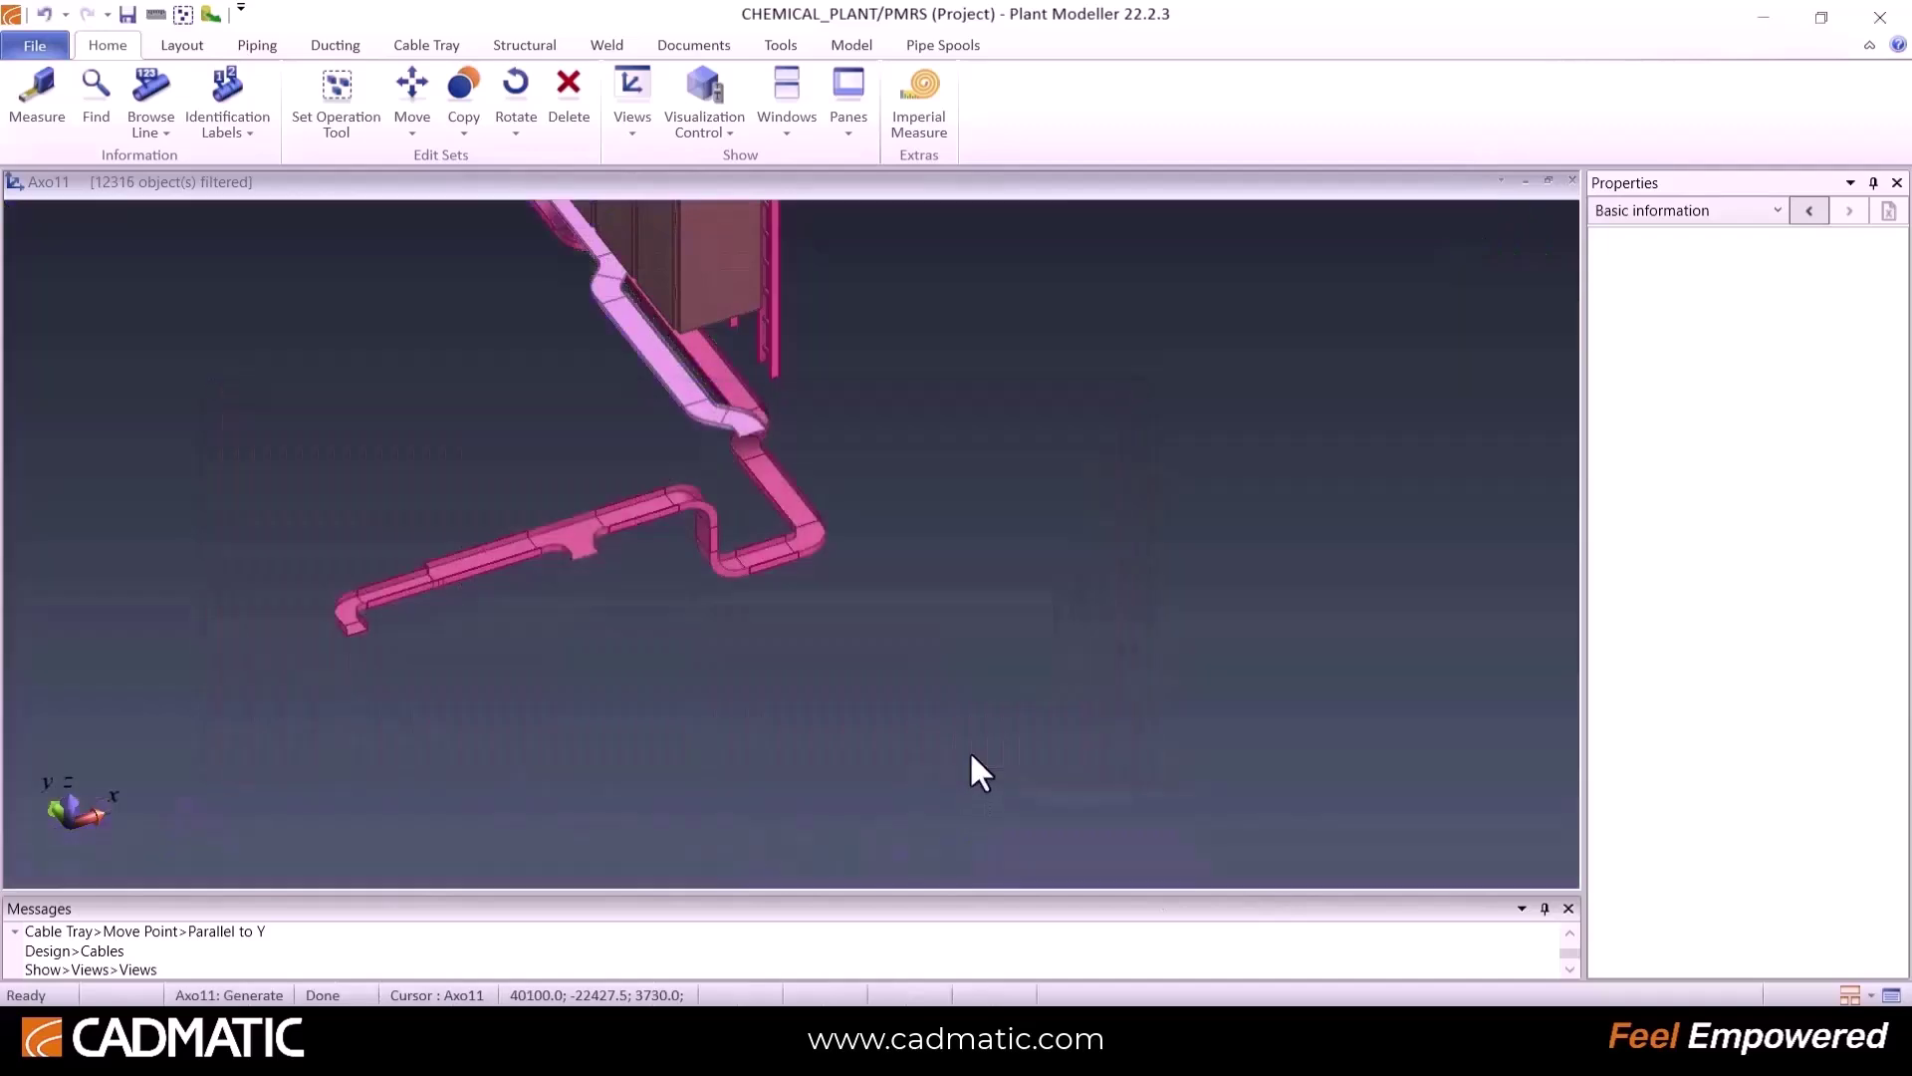
{"action": "scroll", "coordinate": [319, 396], "scroll_direction": "down", "scroll_amount": 5}
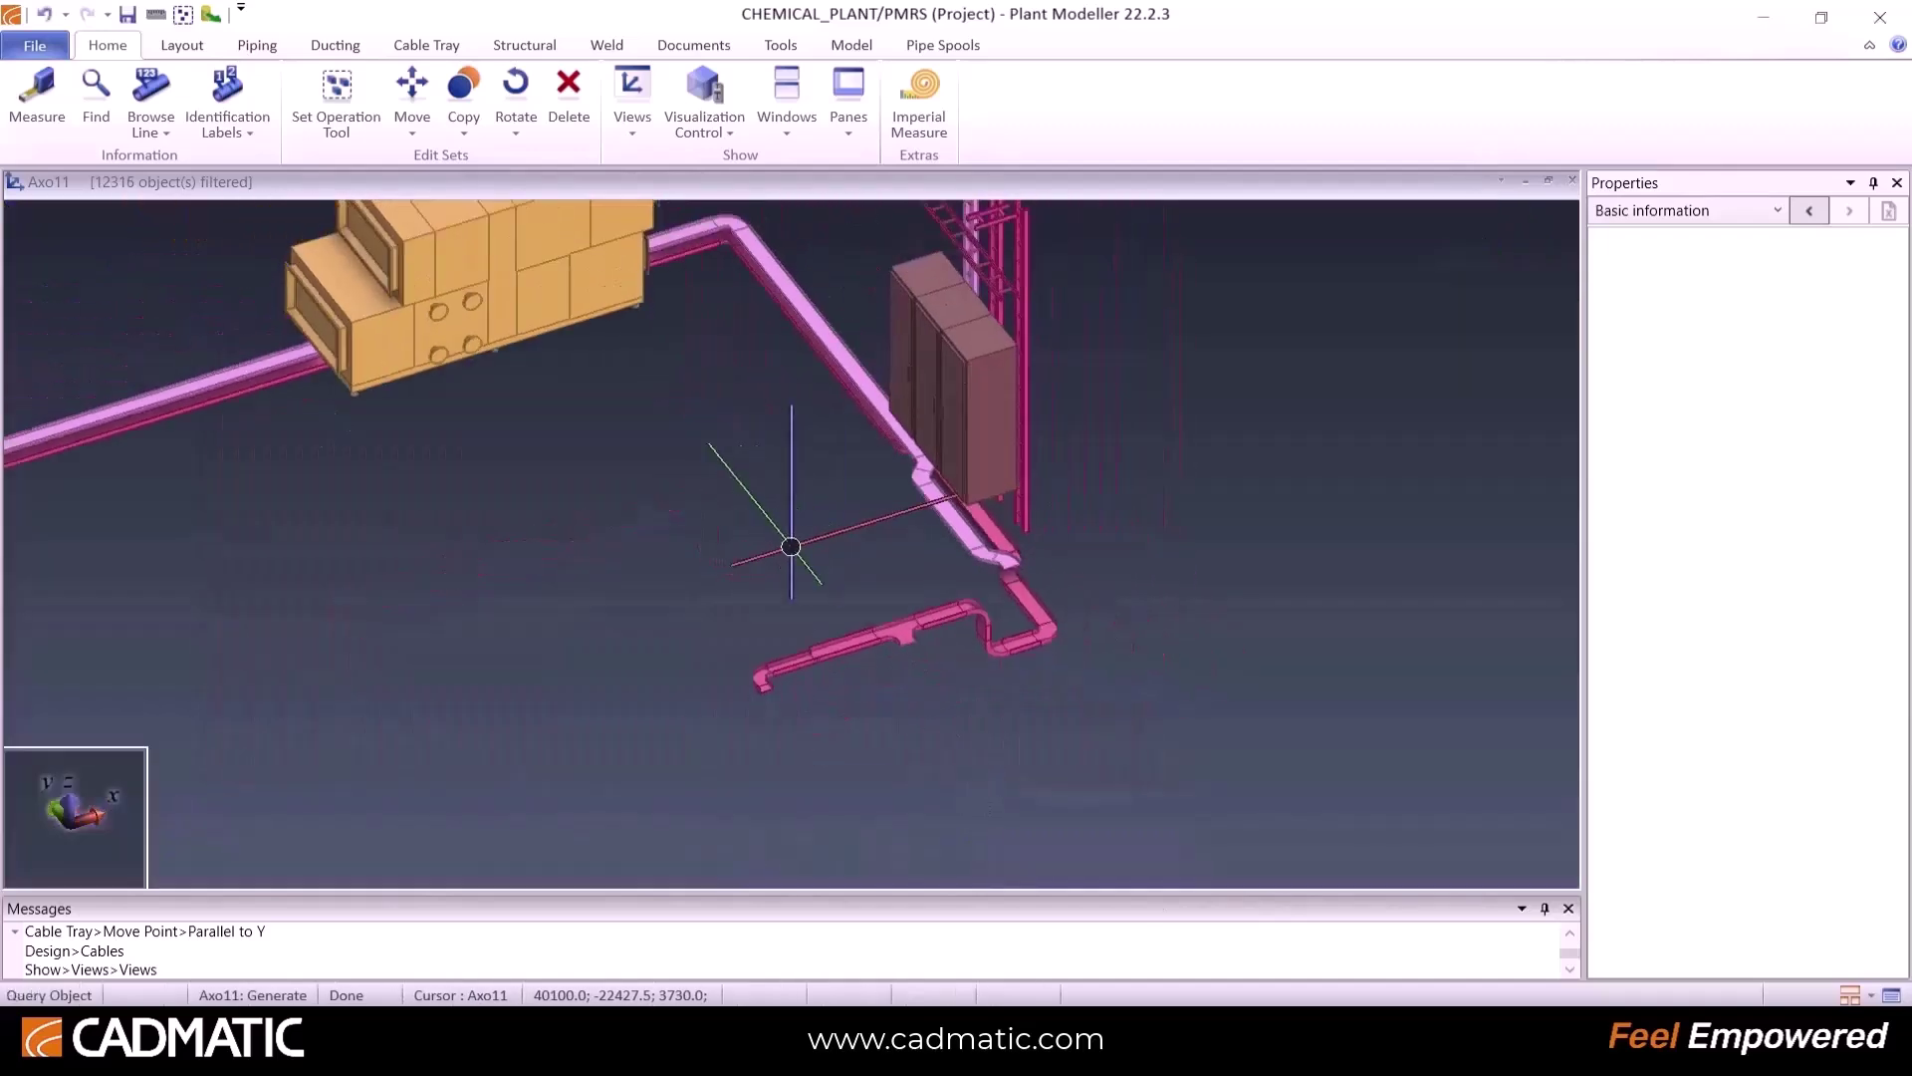
{"action": "scroll", "coordinate": [811, 546], "scroll_direction": "down", "scroll_amount": 3}
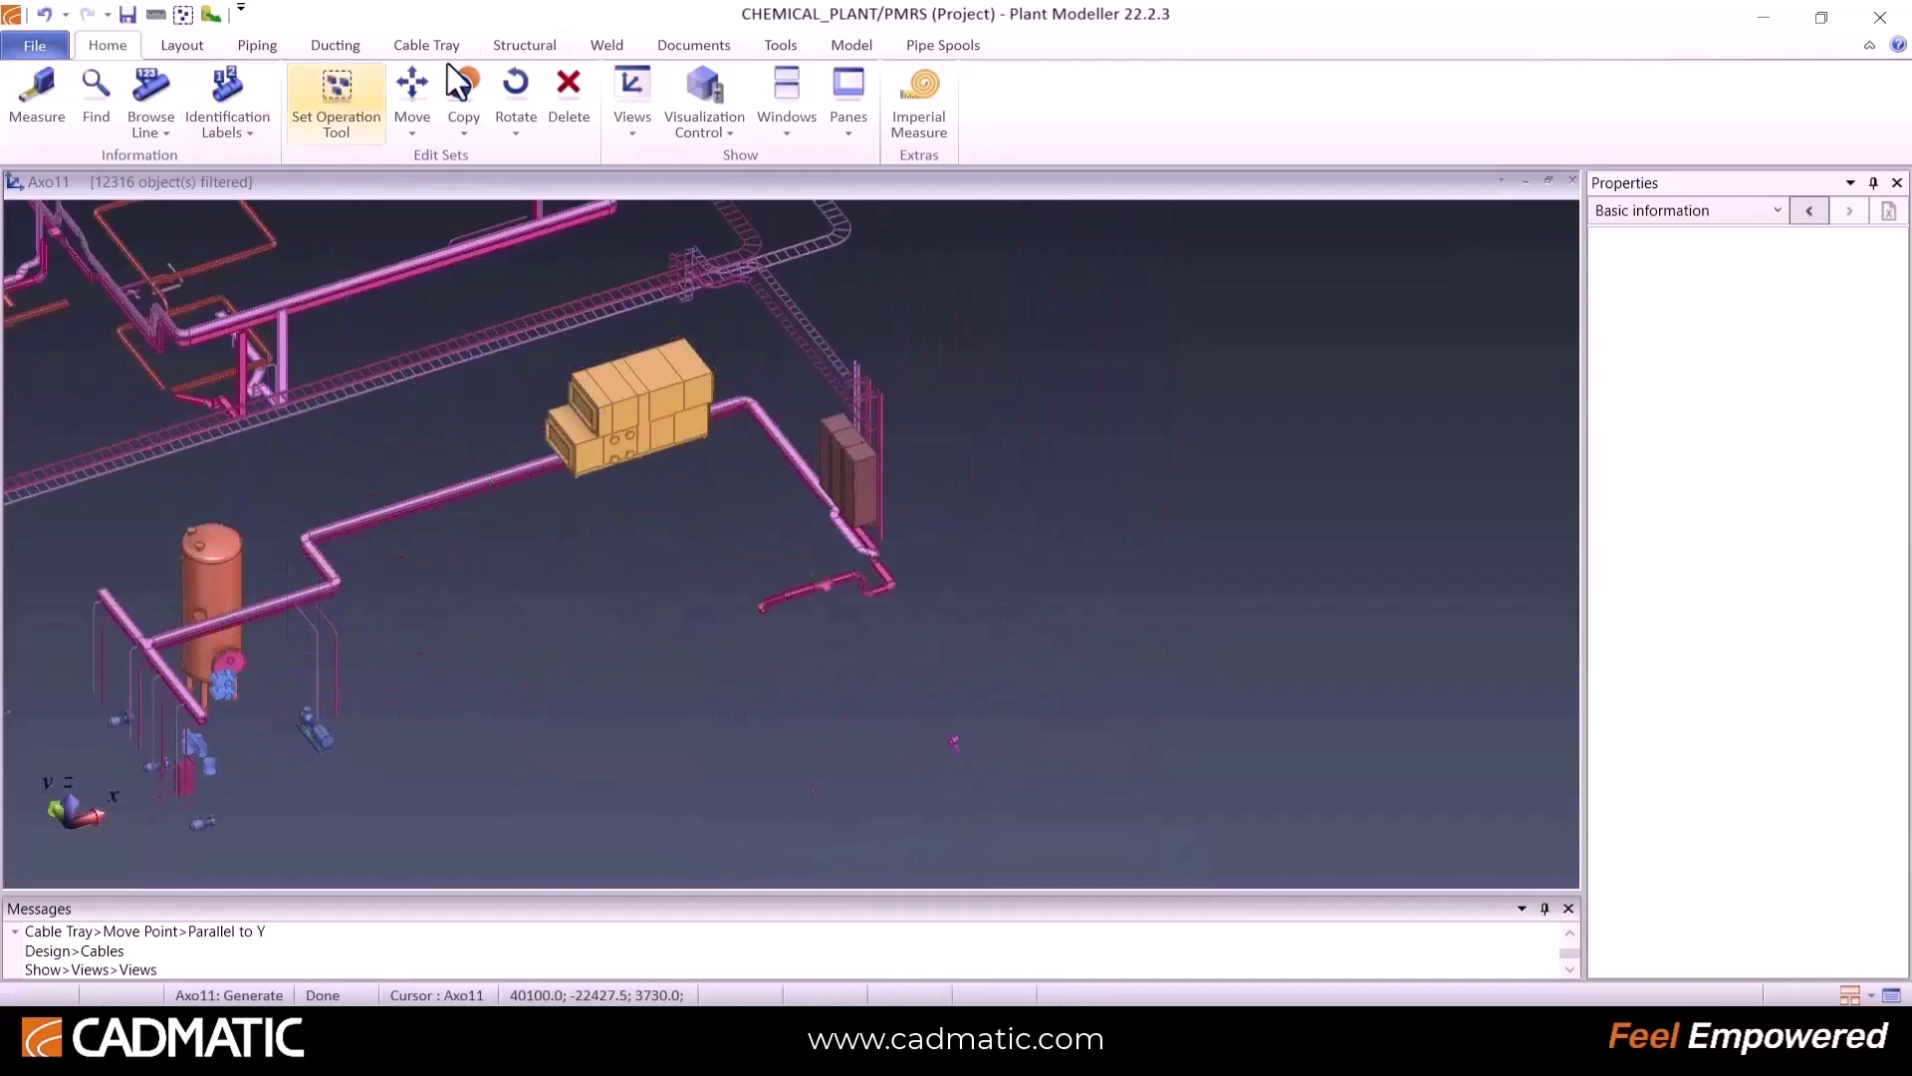
Step: In Cable Manager, browse cables by status: Routed, Not Routed, Route Changed, Route Broken
{"action": "left_click", "coordinate": [780, 45]}
{"action": "left_click", "coordinate": [267, 99]}
{"action": "left_click", "coordinate": [403, 236]}
{"action": "left_click", "coordinate": [374, 236]}
{"action": "left_click", "coordinate": [428, 257]}
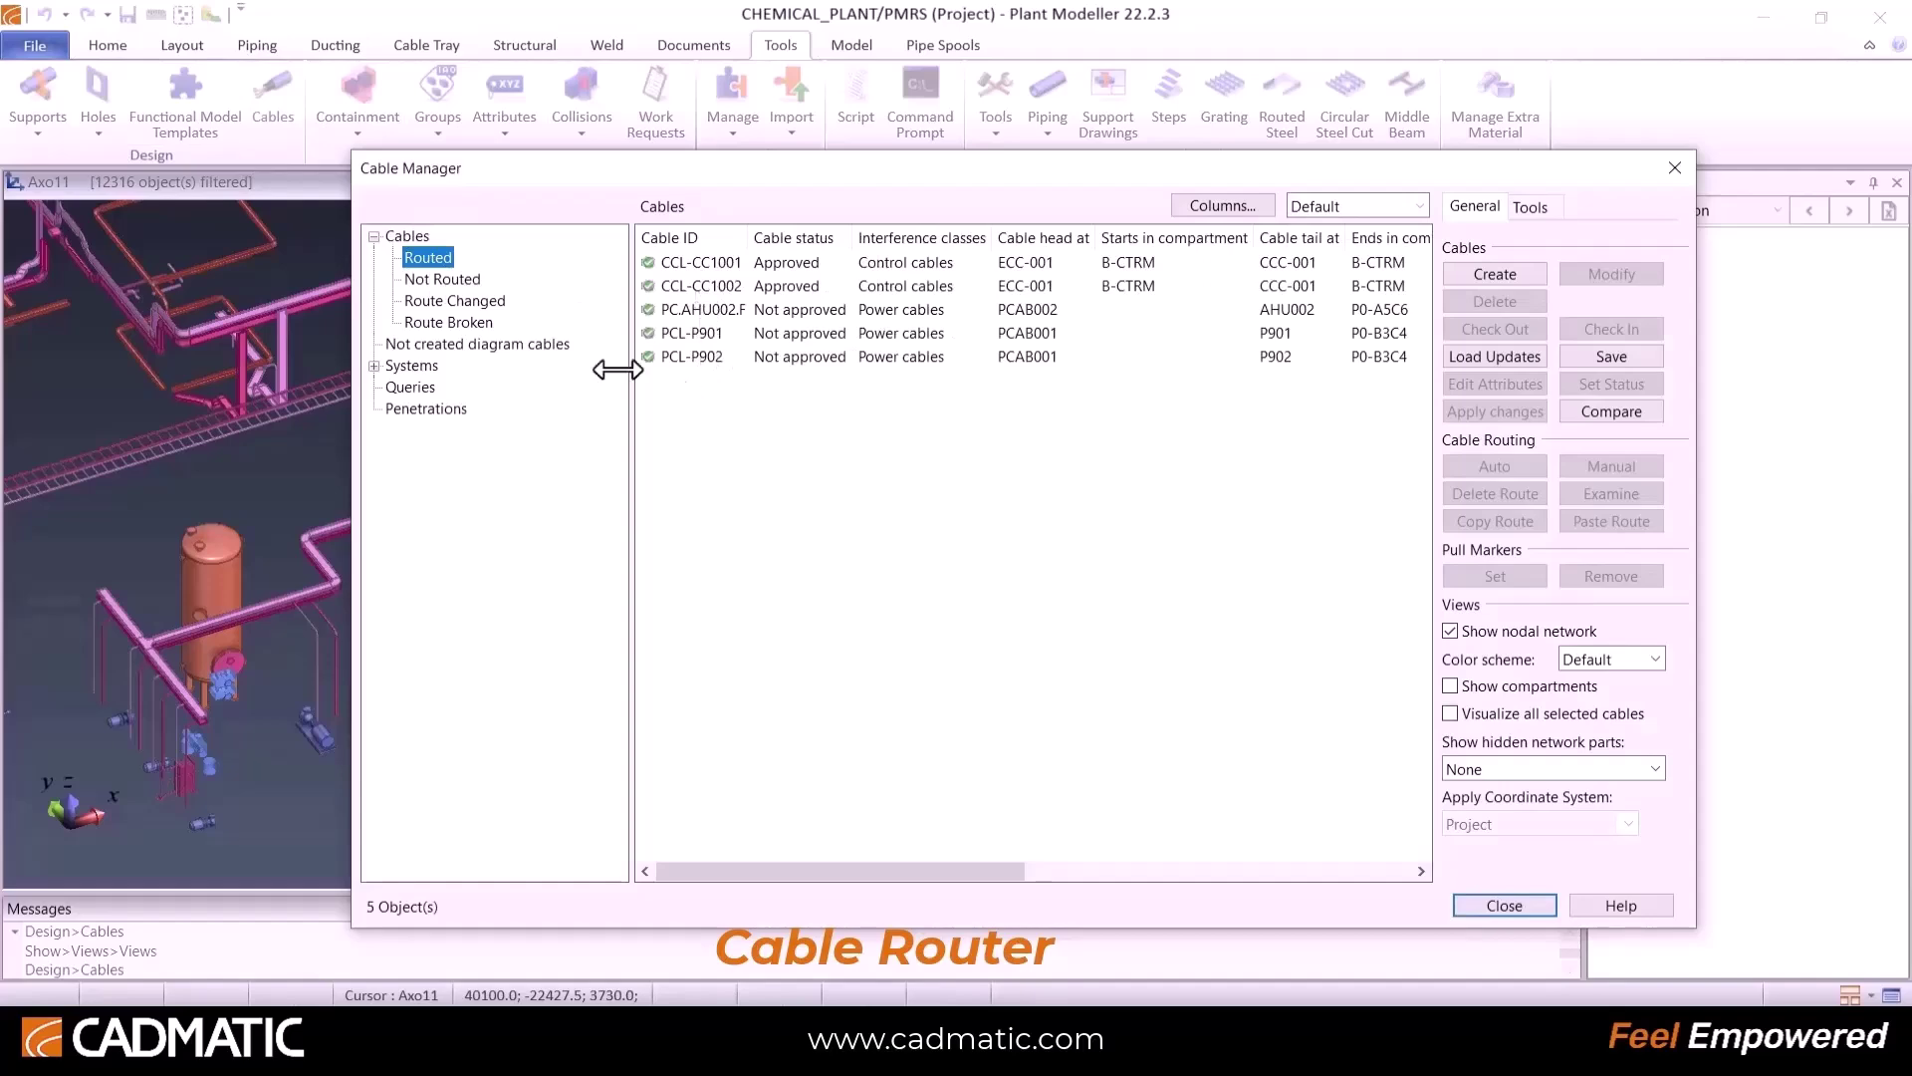
{"action": "left_click", "coordinate": [442, 279]}
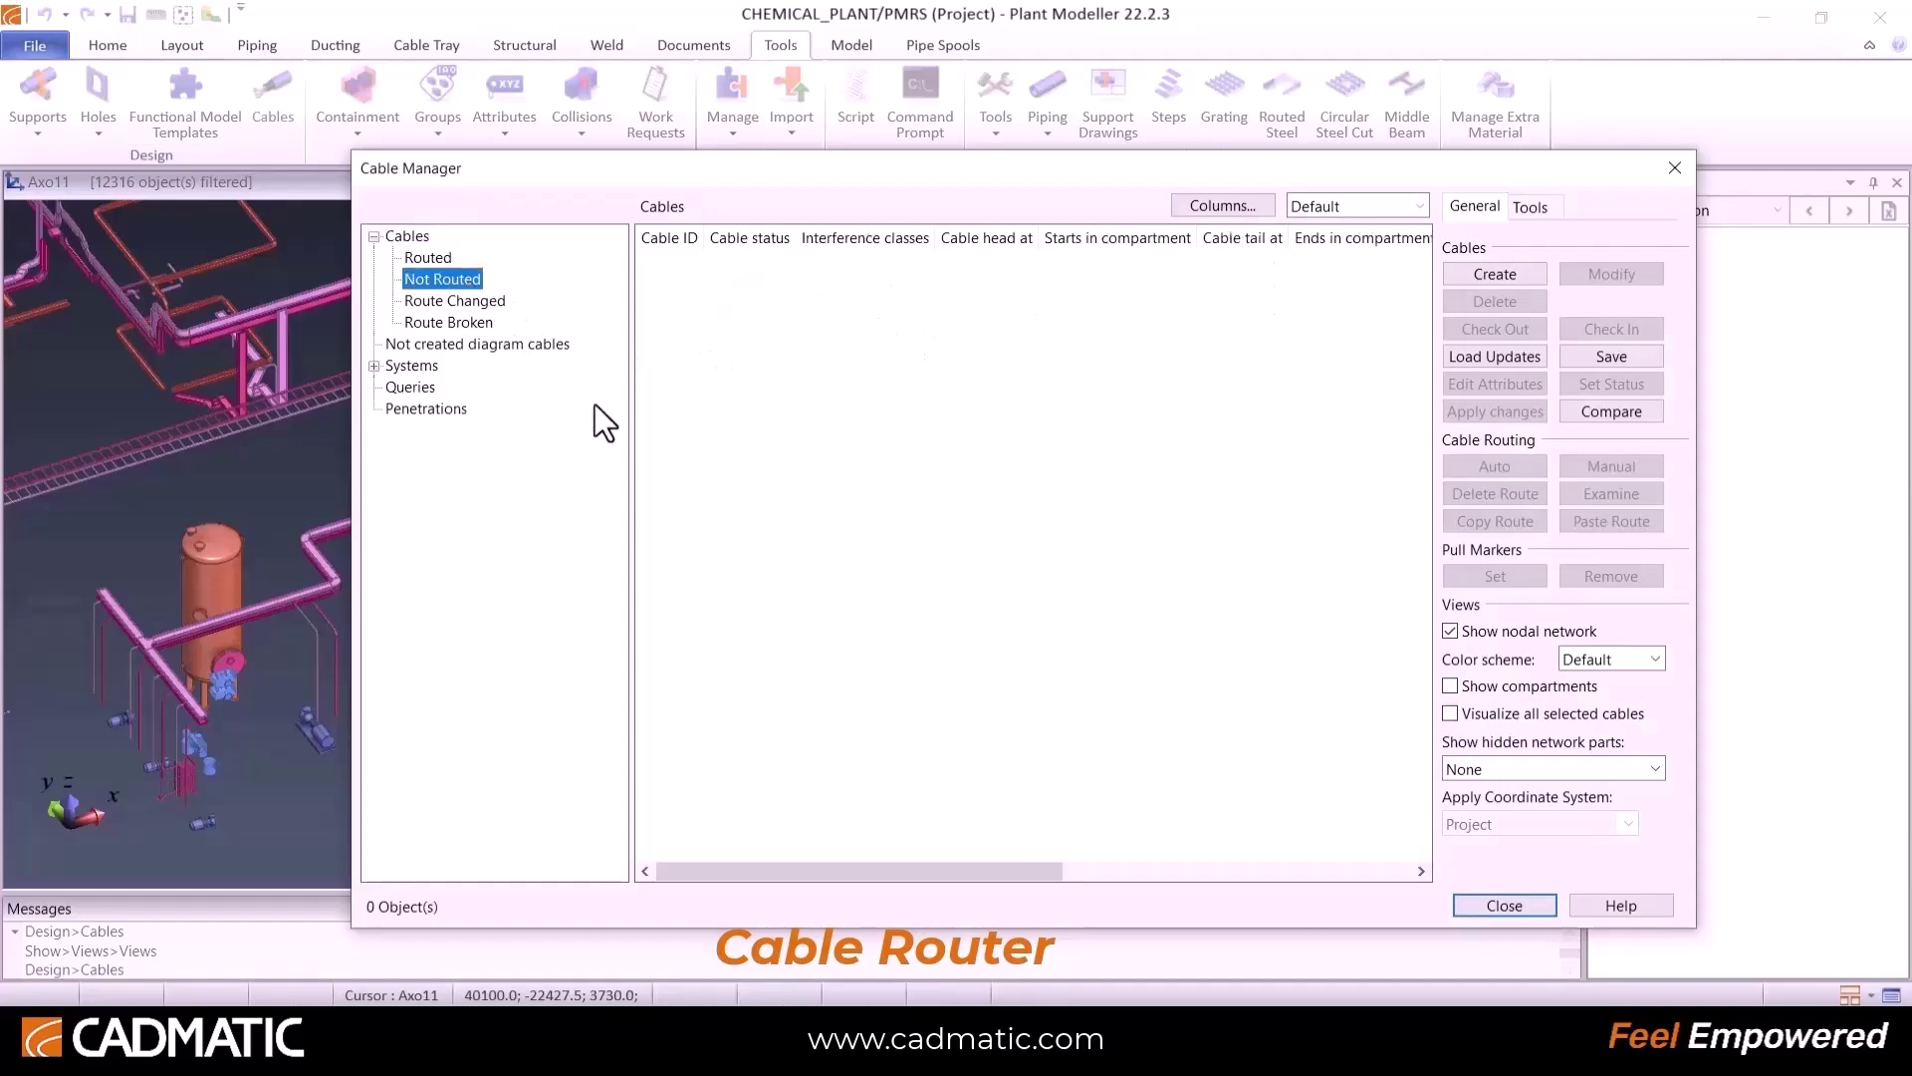
{"action": "left_click", "coordinate": [450, 301]}
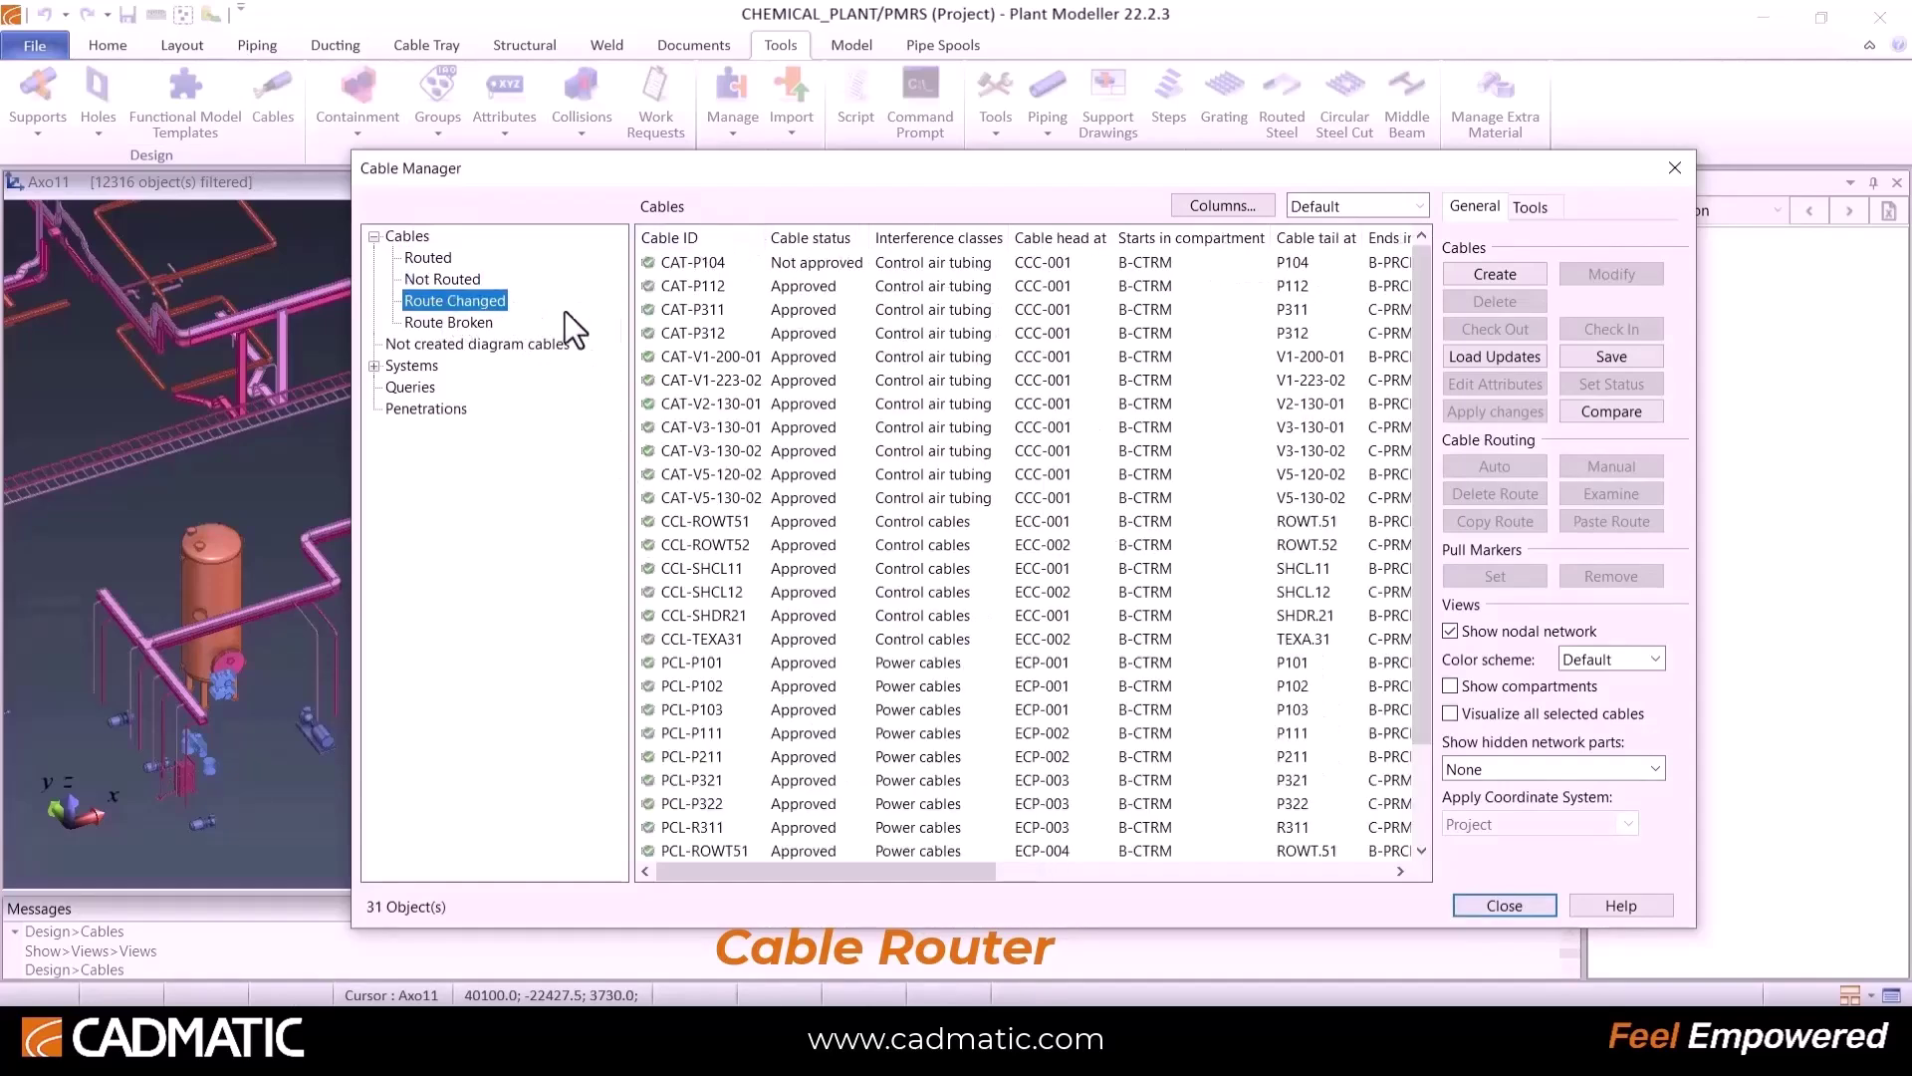
{"action": "left_click", "coordinate": [484, 321]}
Step: Browse the CB_POWER, CB_CNTRL and AT_CNTRL system cables, then start creating a new cable
{"action": "left_click", "coordinate": [375, 365]}
{"action": "left_click", "coordinate": [438, 387]}
{"action": "left_click", "coordinate": [440, 408]}
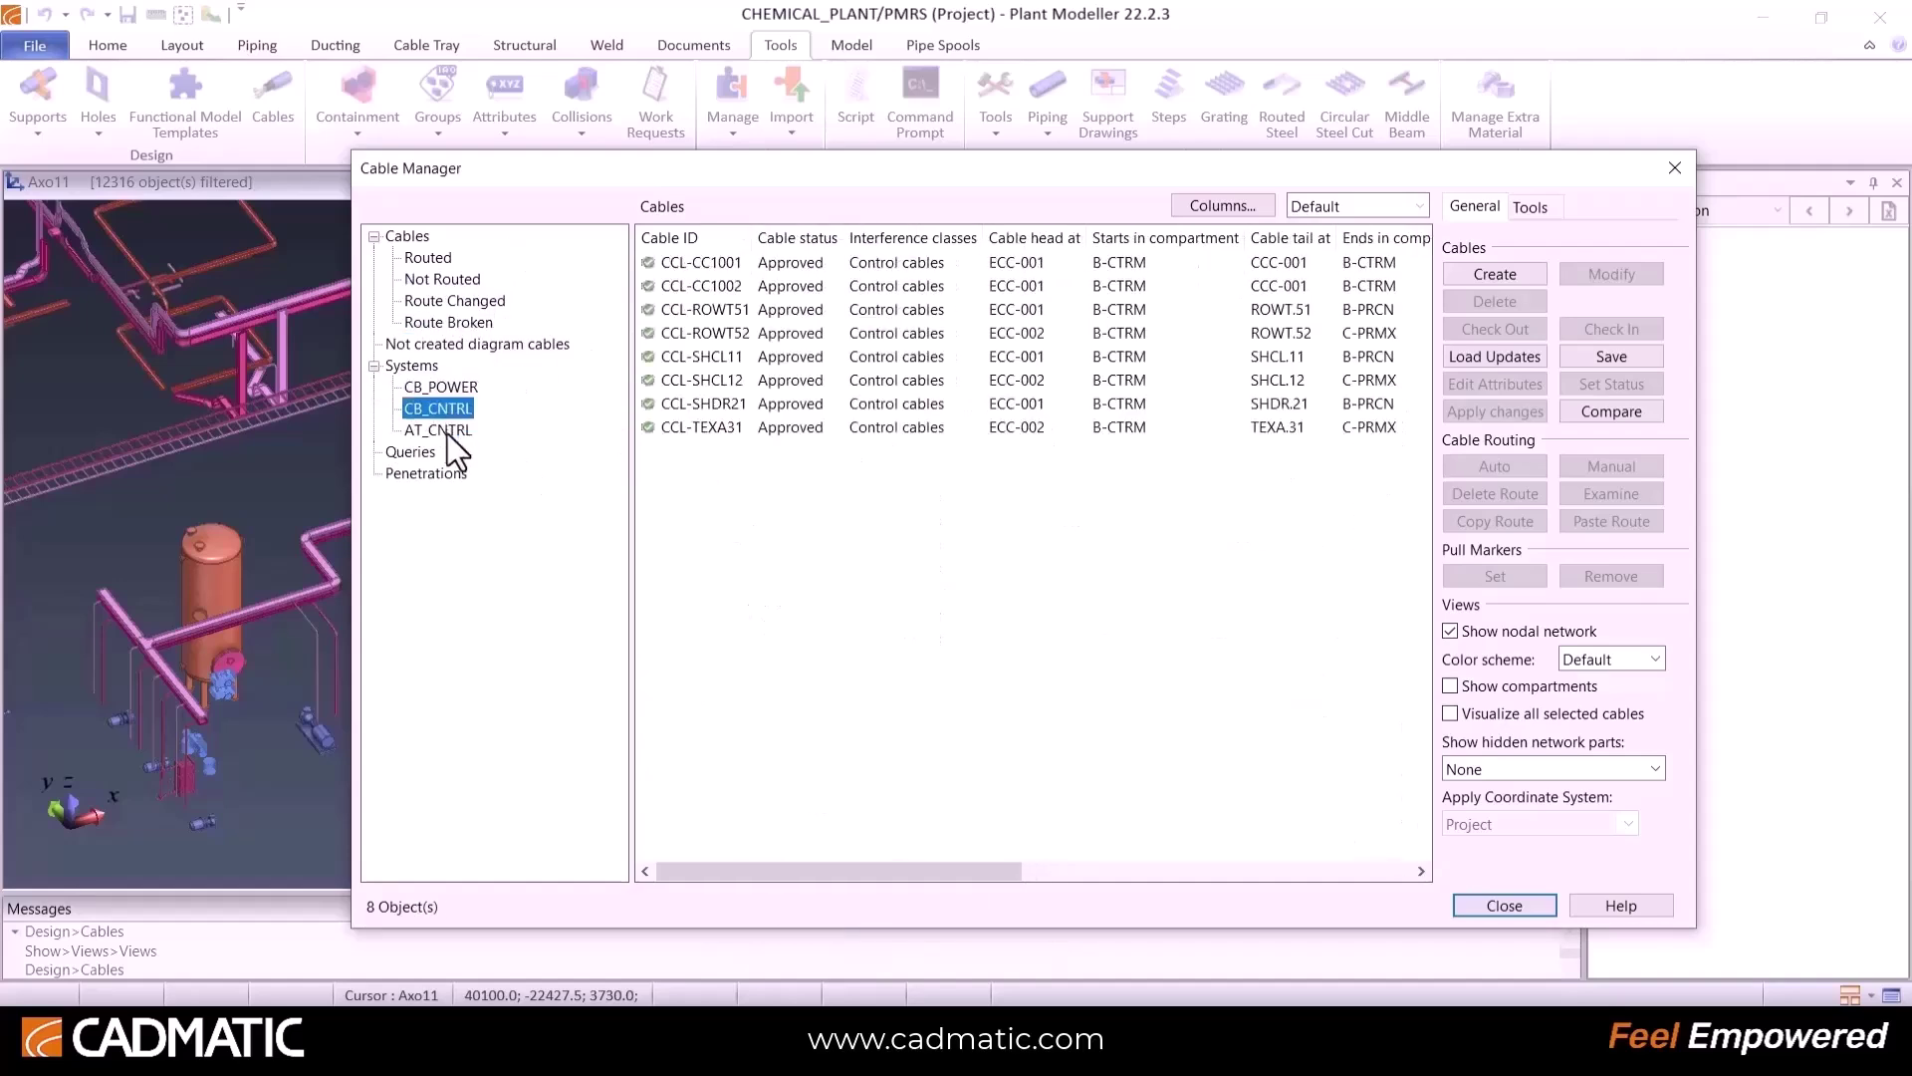
{"action": "left_click", "coordinate": [448, 433]}
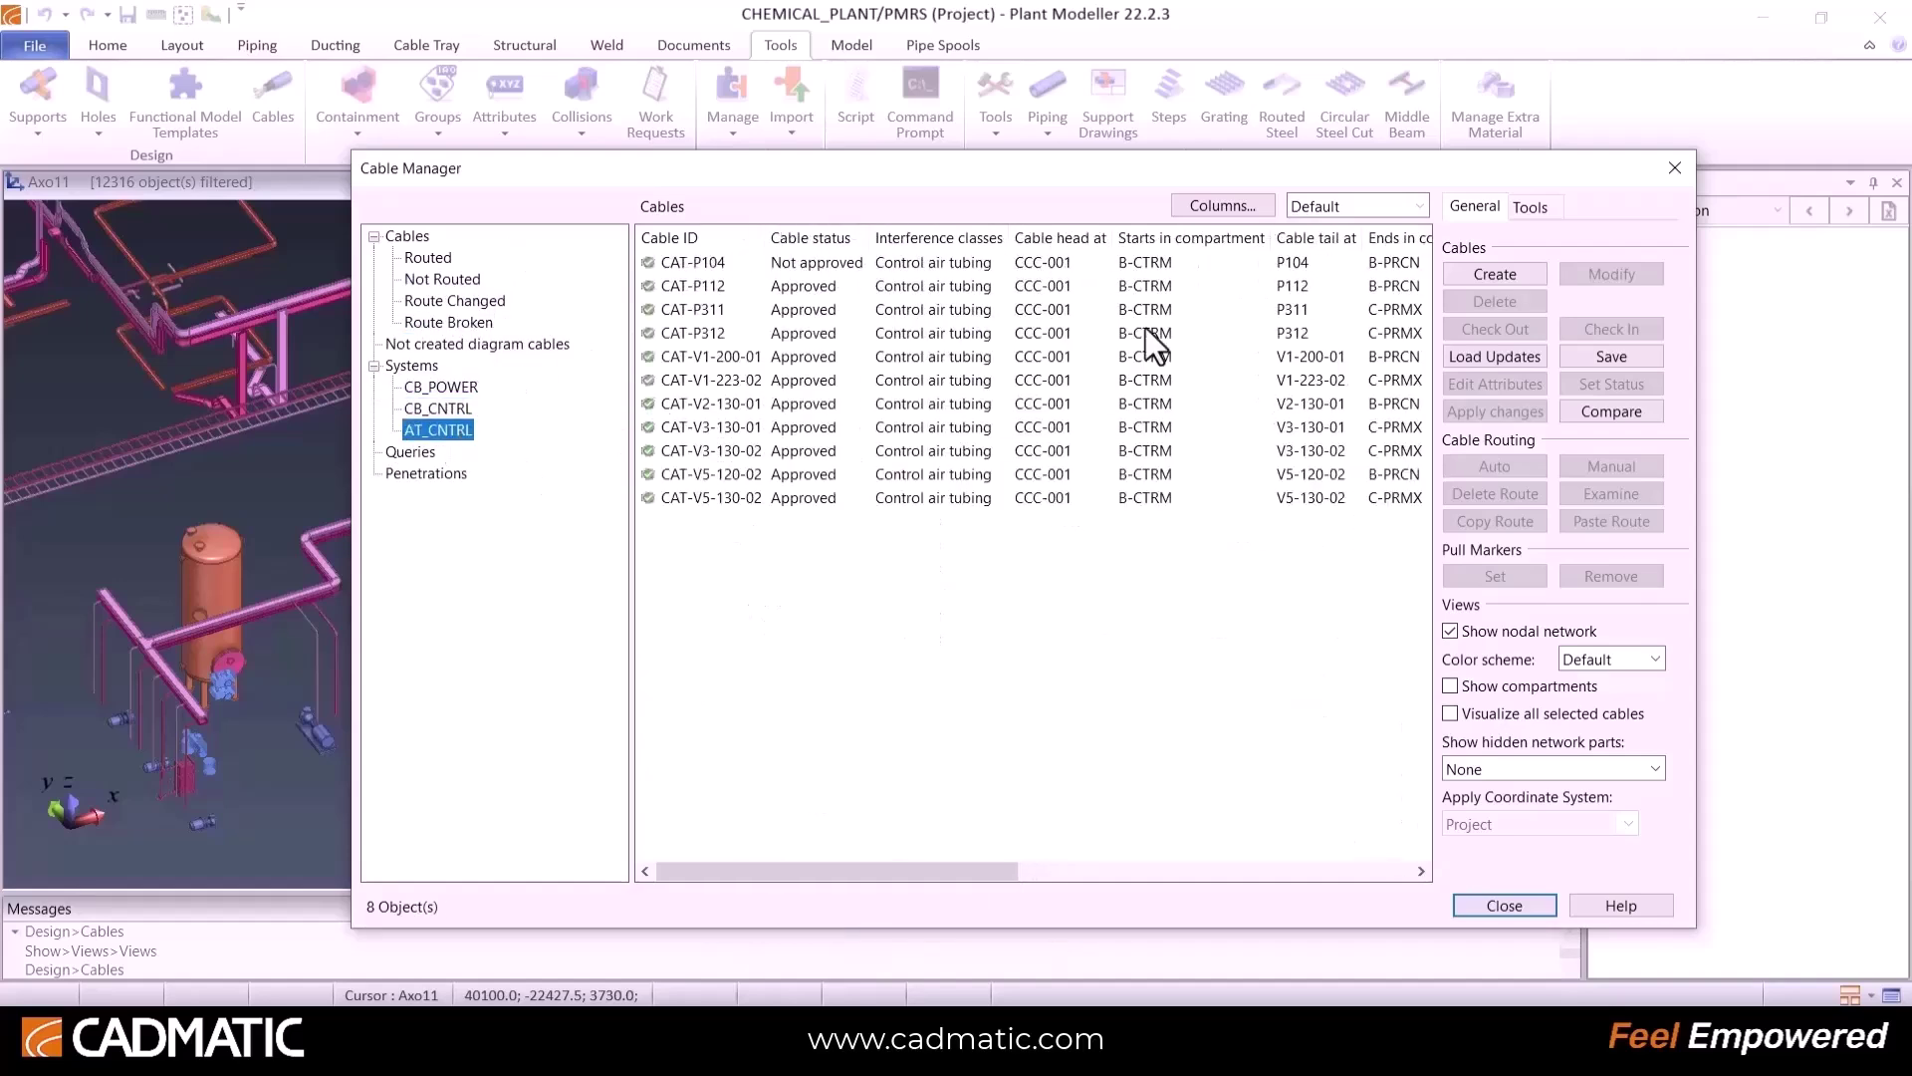
{"action": "left_click", "coordinate": [1498, 277]}
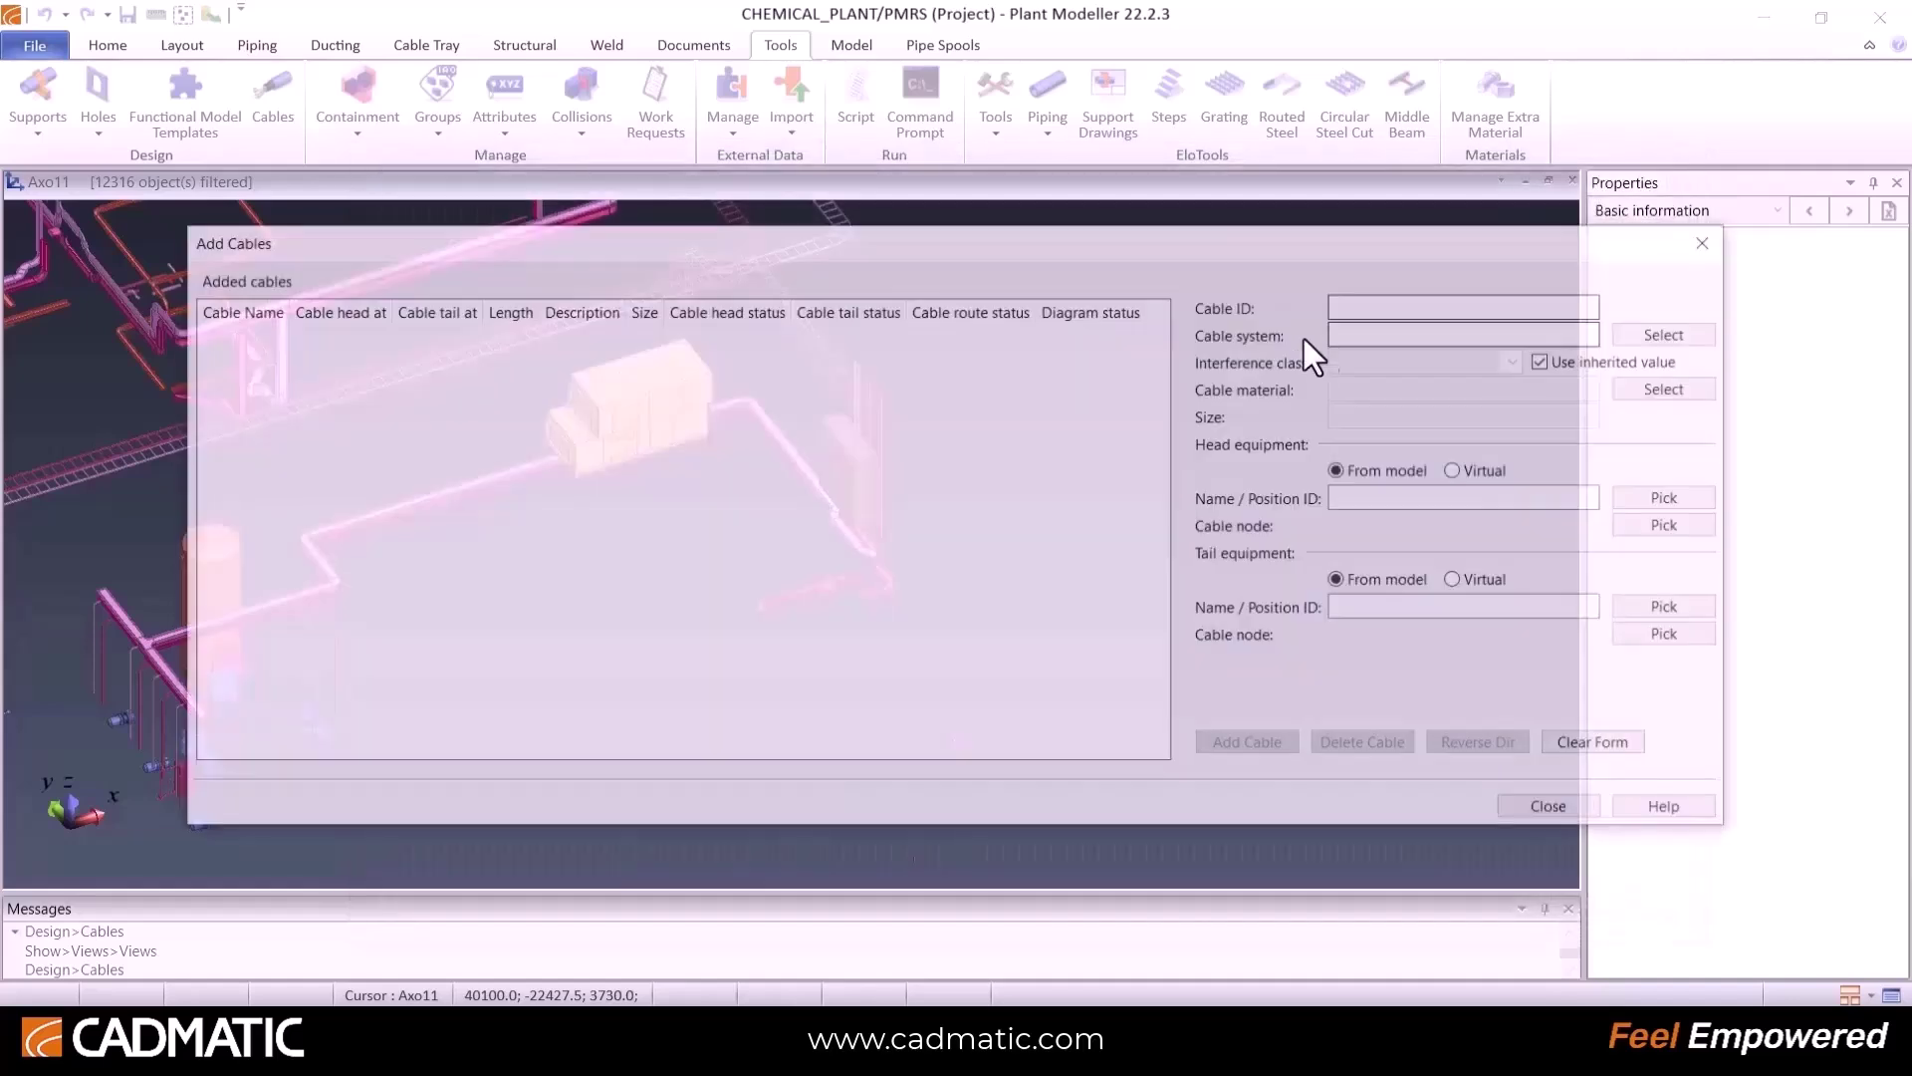
Step: Type 'r' as the start of the new cable's ID
{"action": "type", "text": "r"}
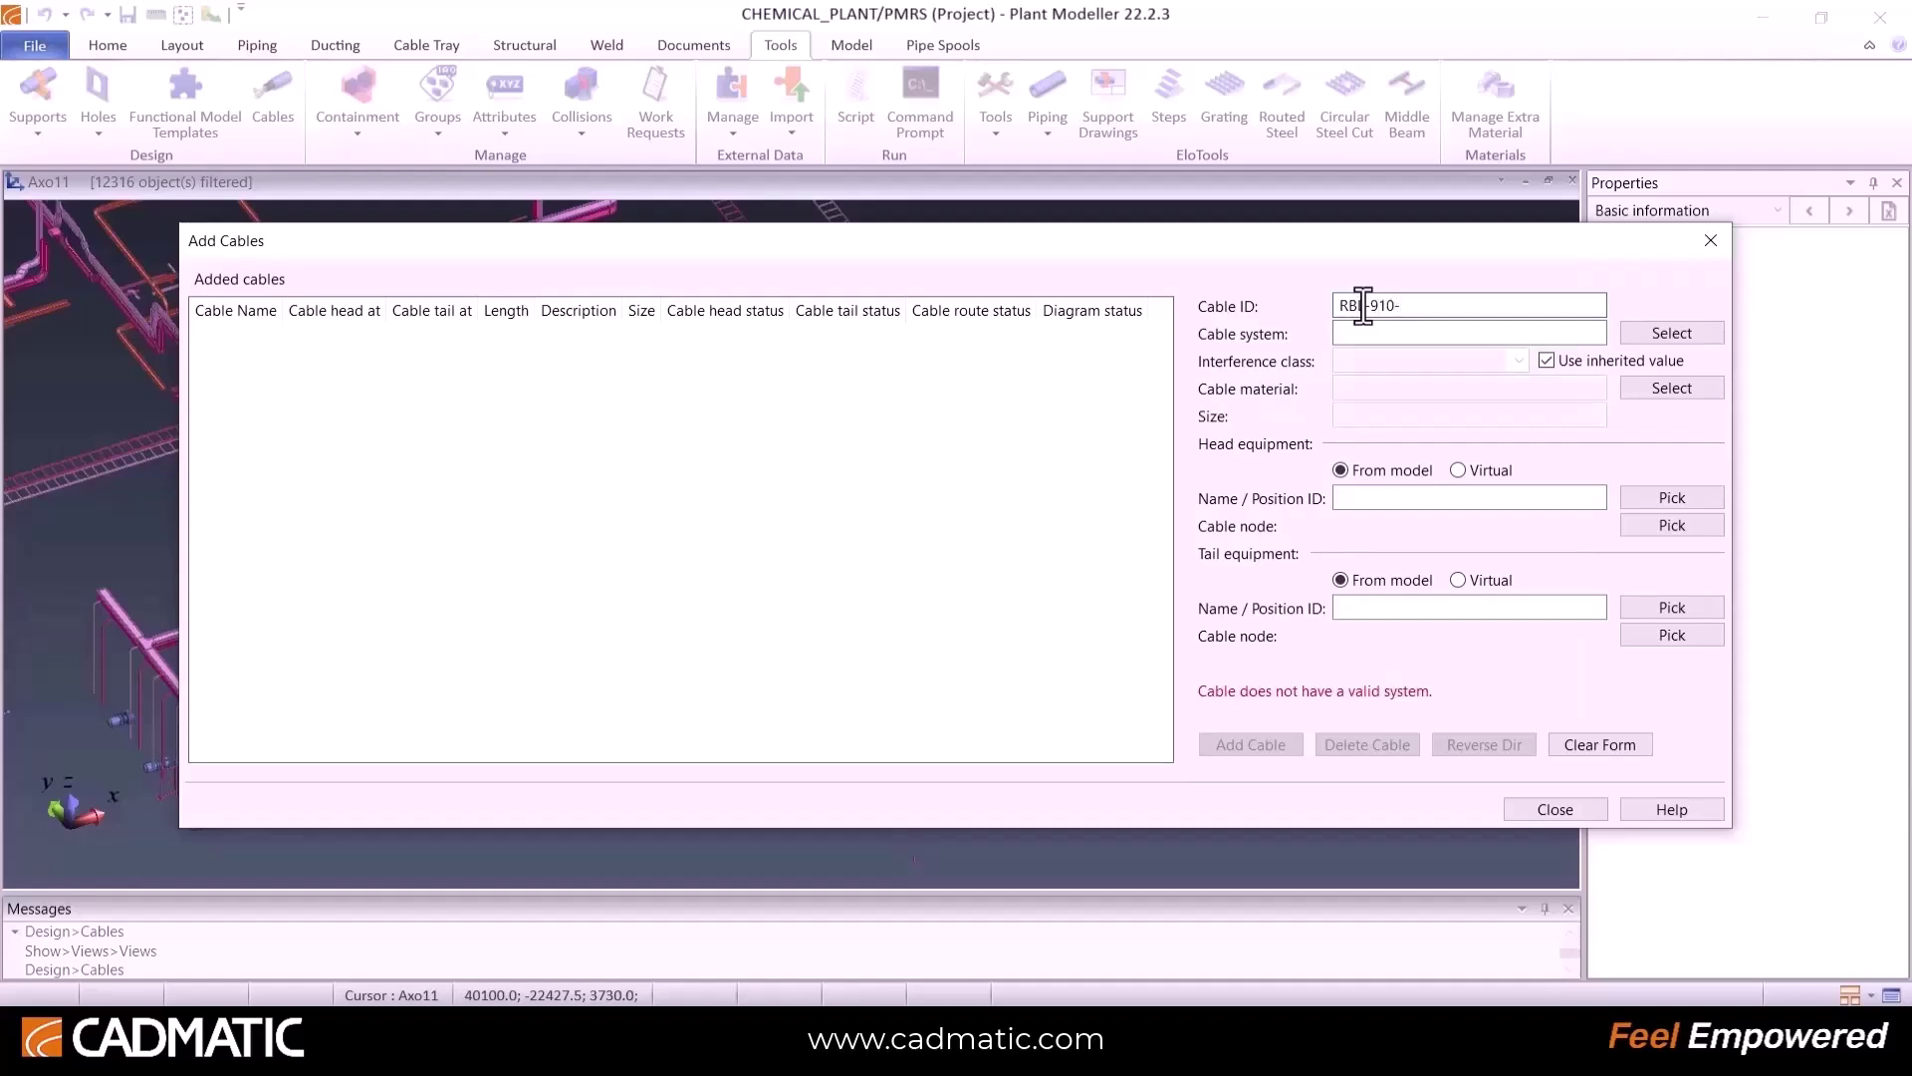
Step: Set the new cable's system to CB_POWER and its material to 4X25.0 Cable PC
{"action": "left_click", "coordinate": [1664, 330]}
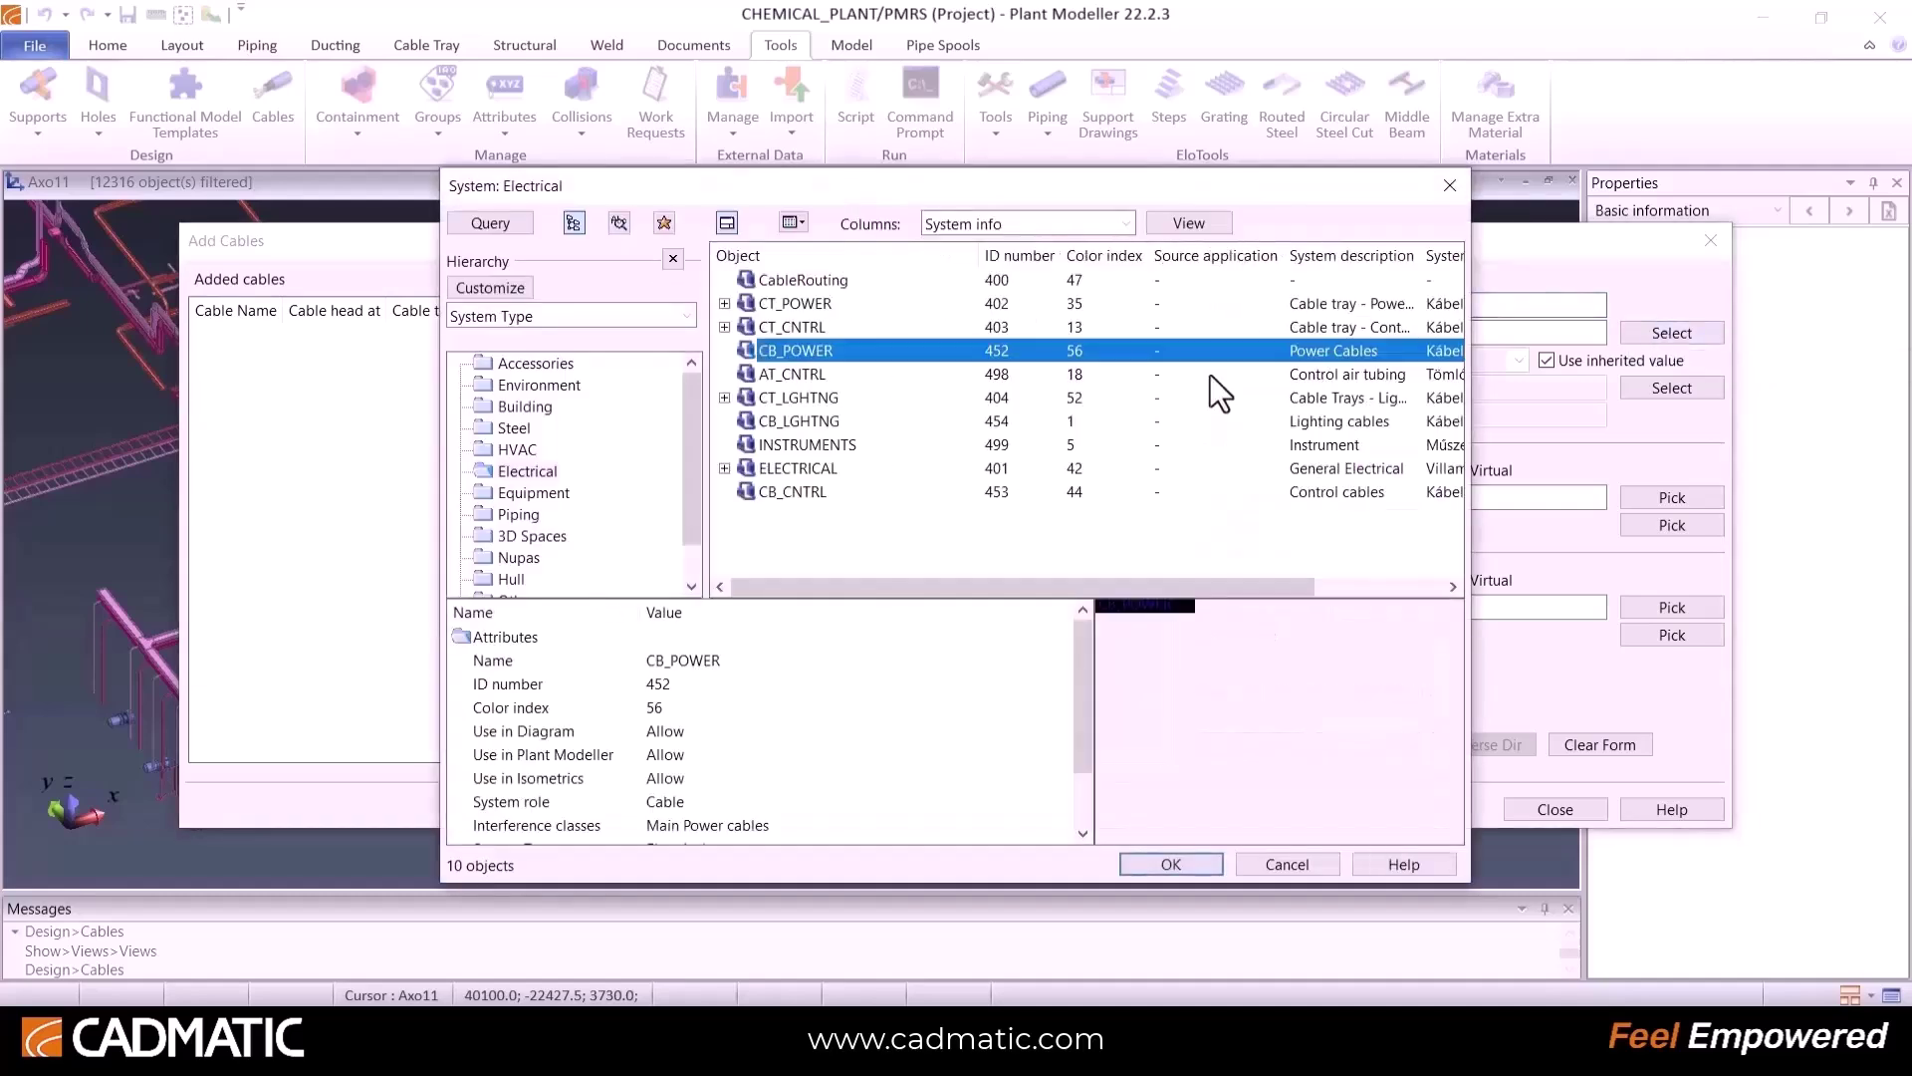
{"action": "left_click", "coordinate": [1140, 865]}
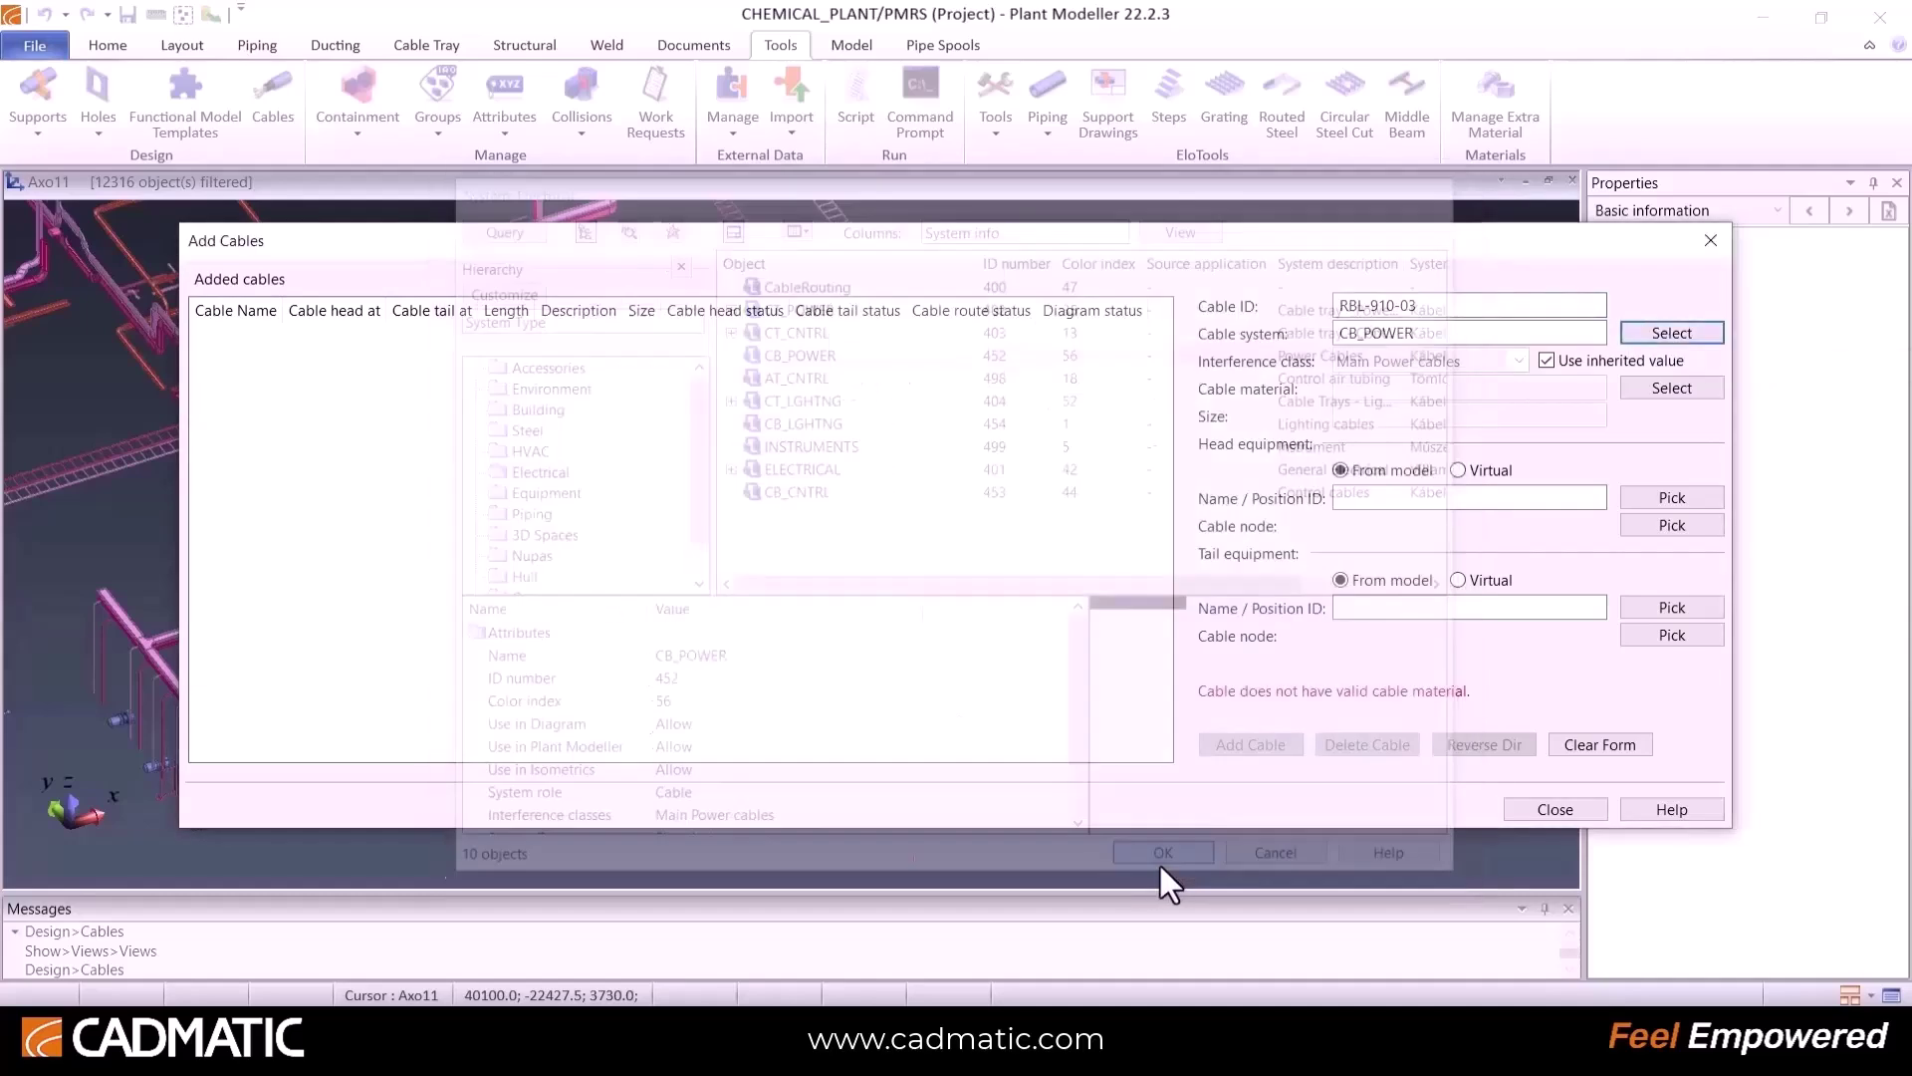
{"action": "left_click", "coordinate": [1635, 391]}
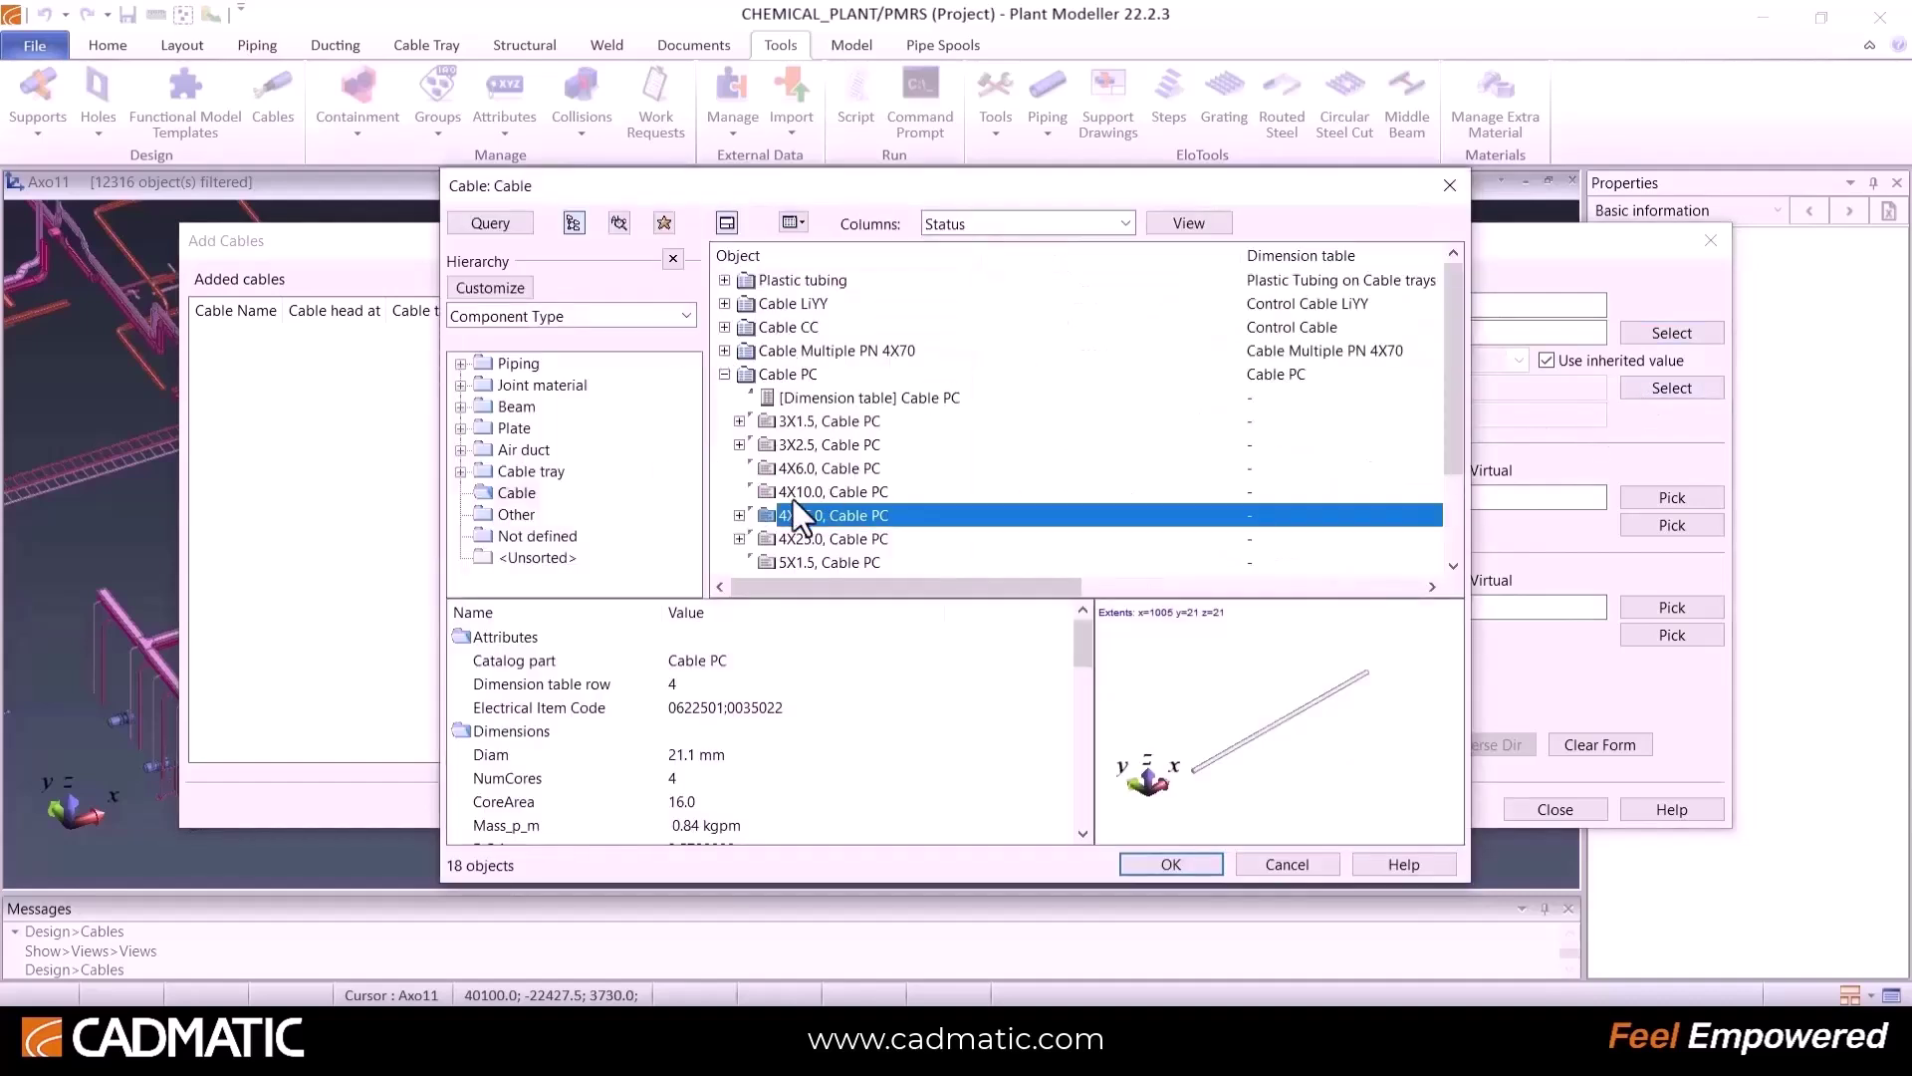
{"action": "left_click", "coordinate": [823, 493]}
{"action": "left_click", "coordinate": [836, 518]}
{"action": "left_click", "coordinate": [840, 536]}
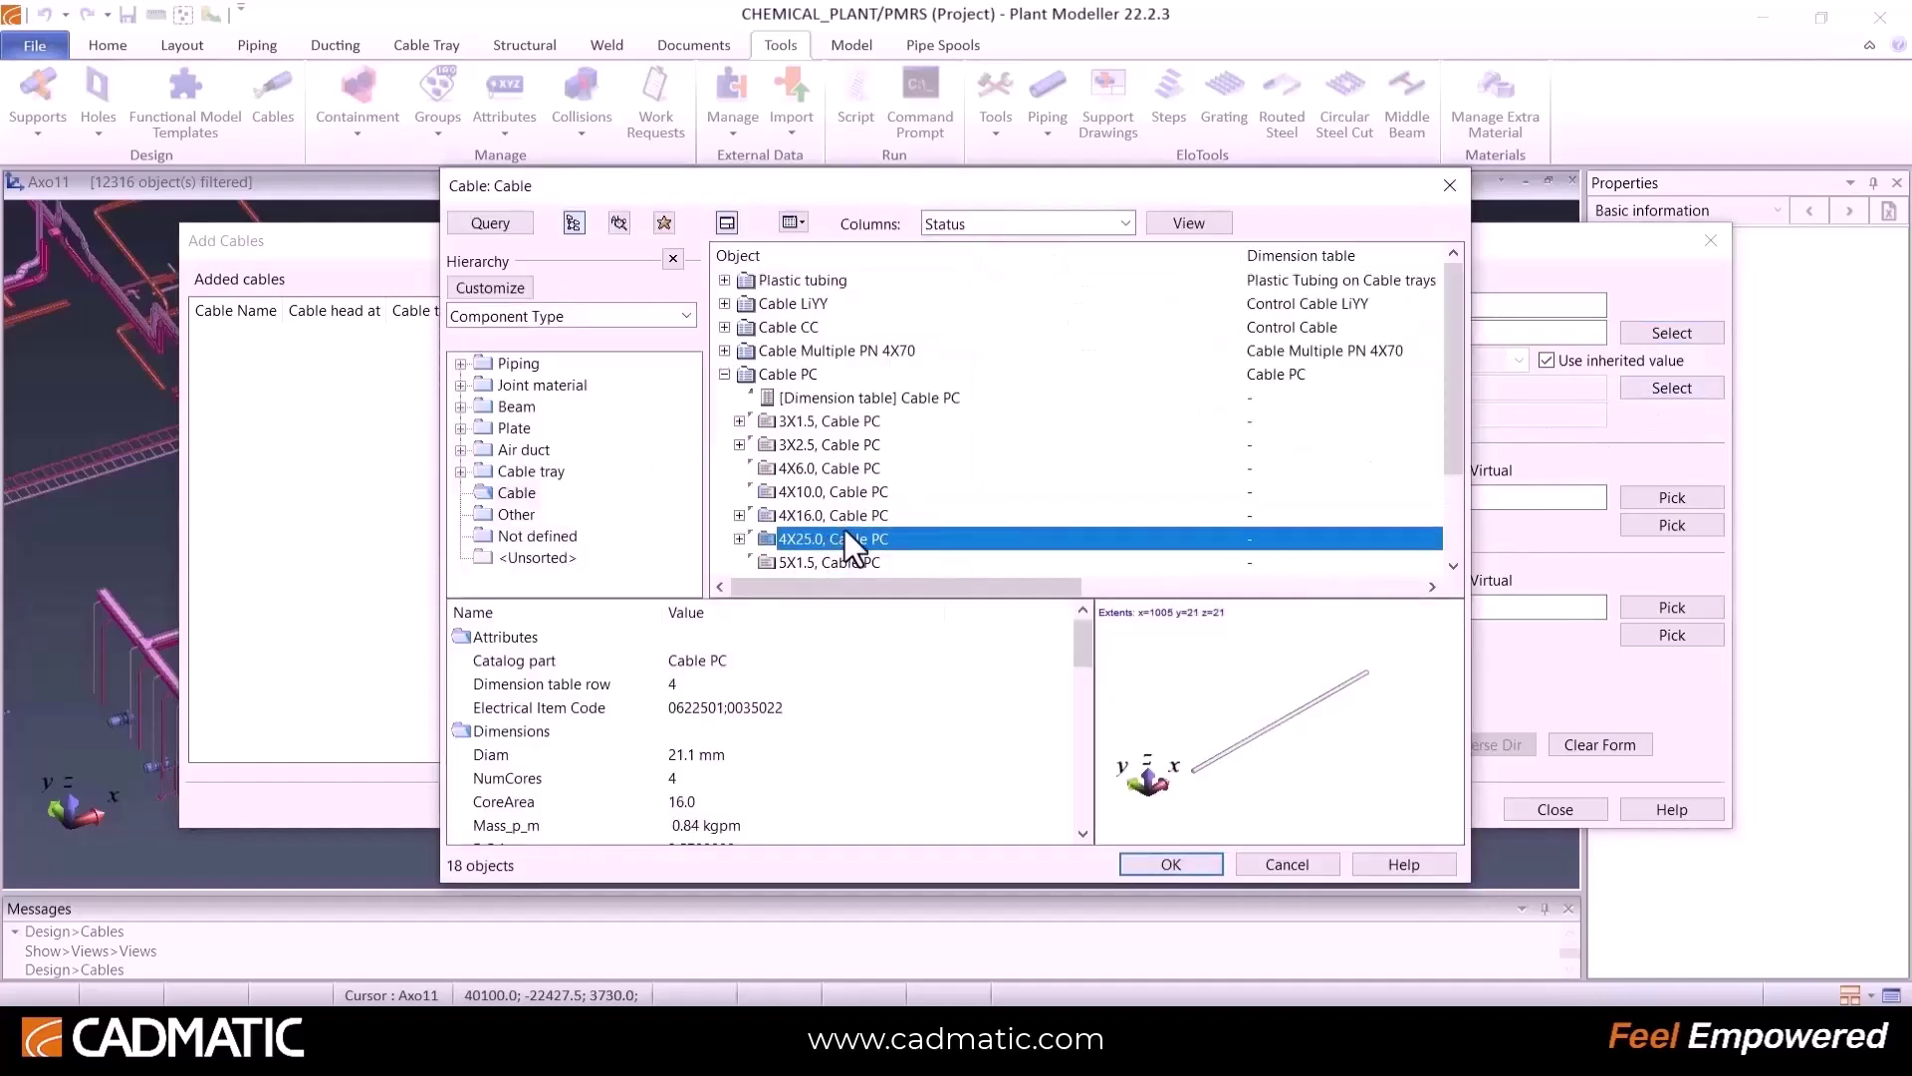
{"action": "left_click", "coordinate": [1146, 863]}
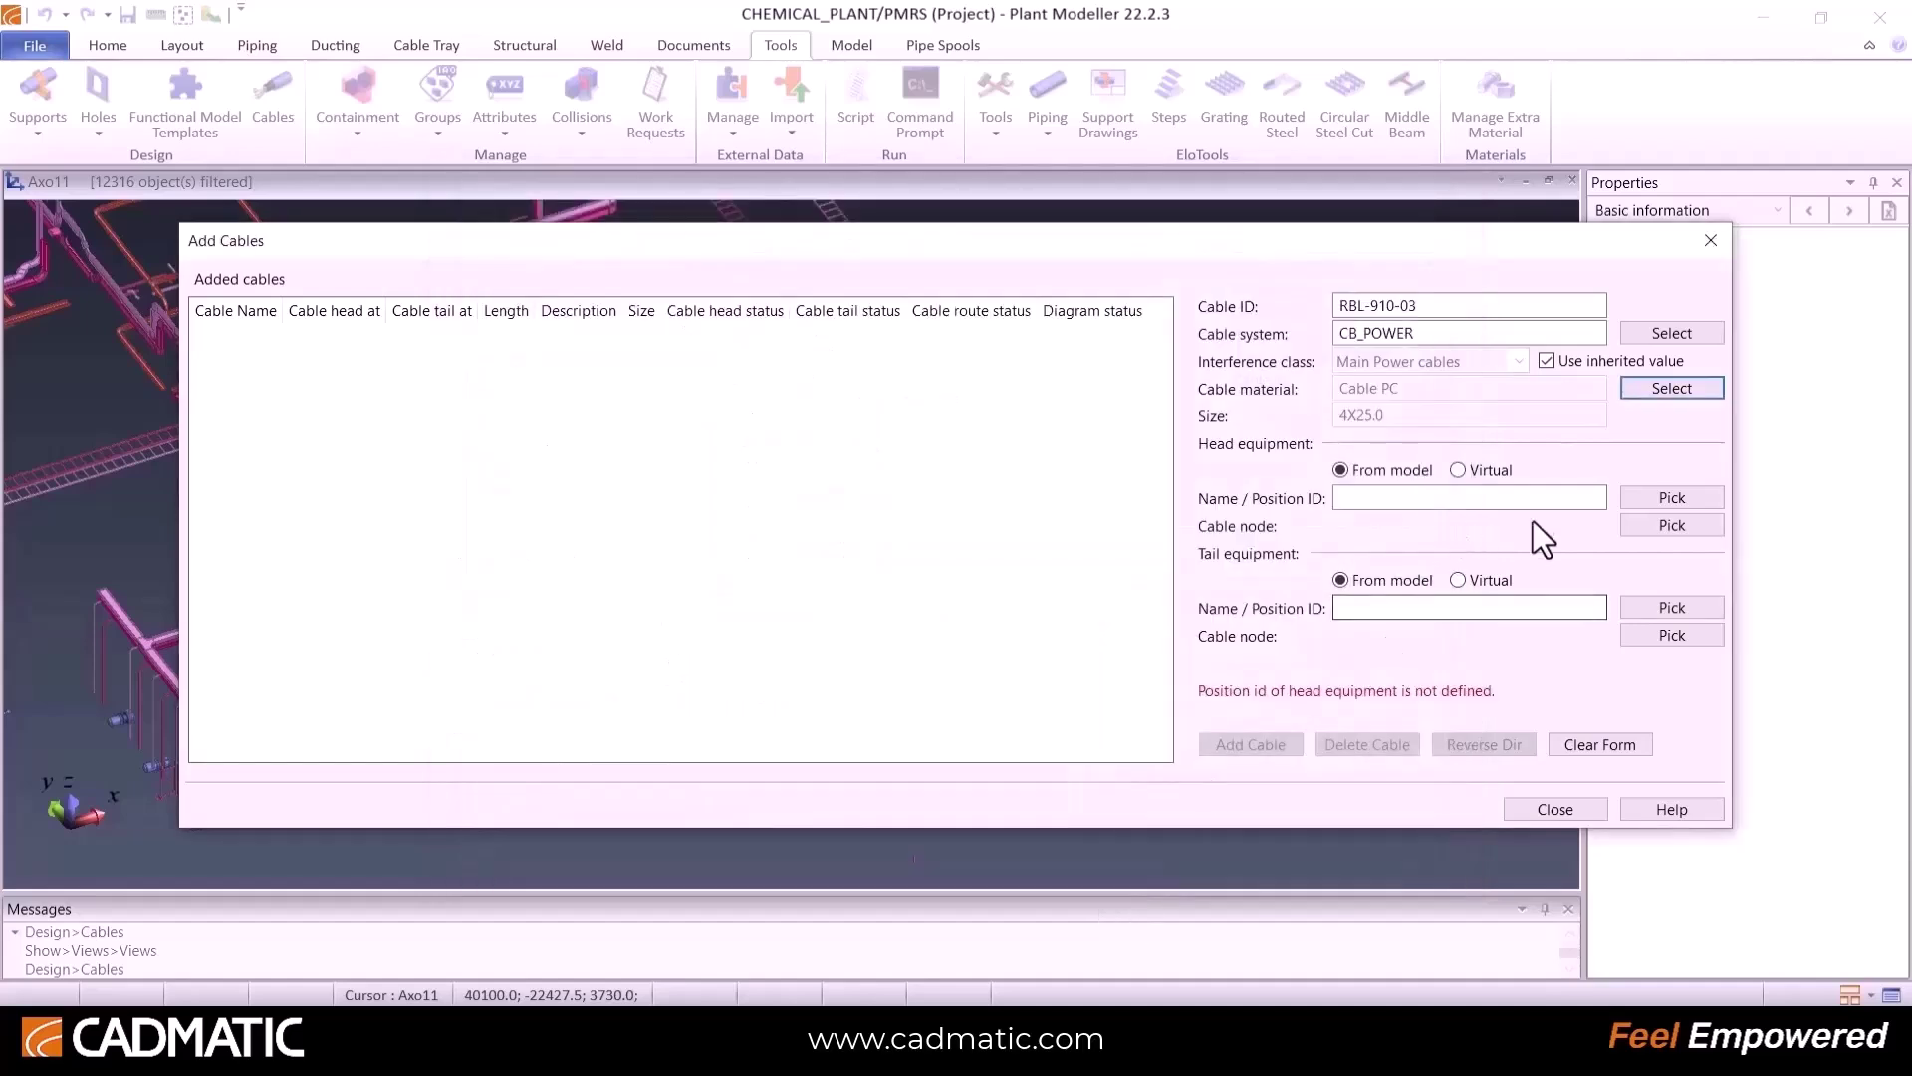
Step: Pick pump P910 as the cable's head equipment and cabinet PCAB002 as its tail
{"action": "left_click", "coordinate": [1656, 501]}
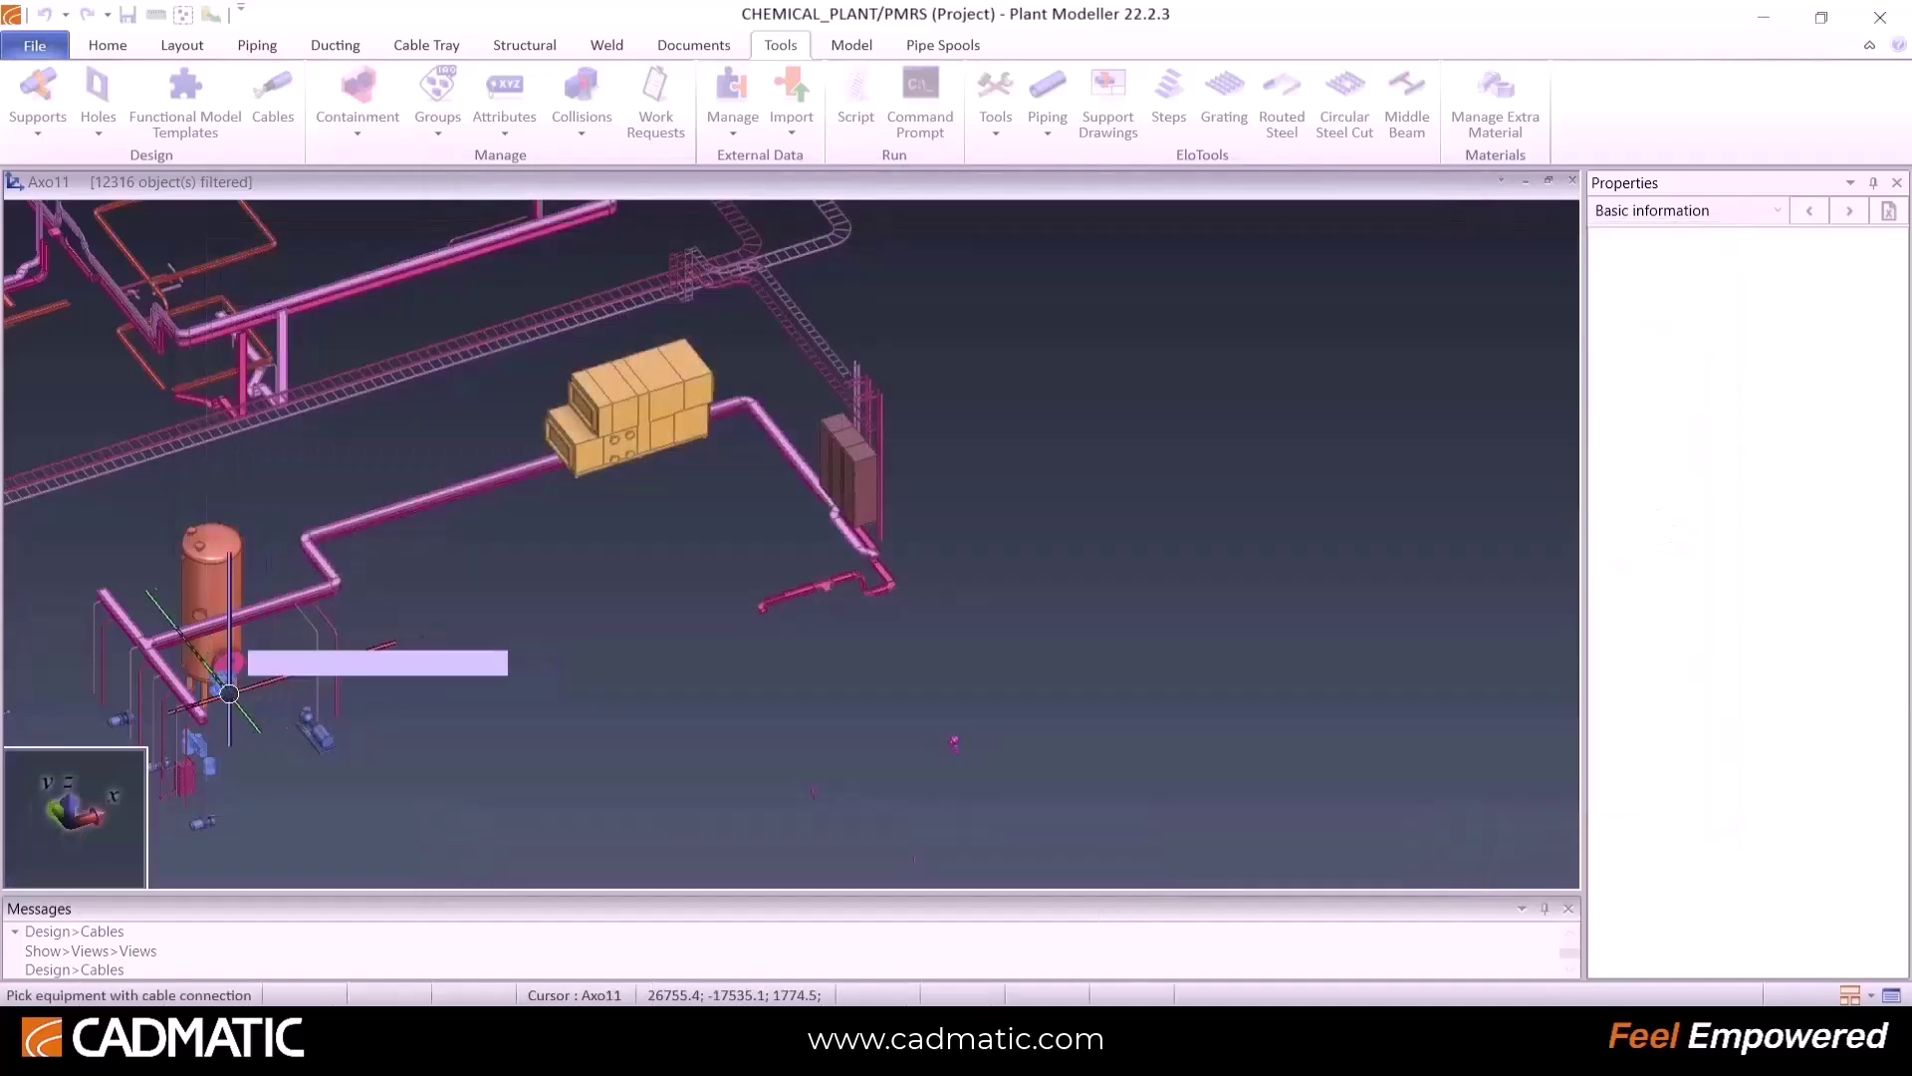
{"action": "scroll", "coordinate": [187, 711], "scroll_direction": "up", "scroll_amount": 2}
{"action": "scroll", "coordinate": [791, 547], "scroll_direction": "up", "scroll_amount": 3}
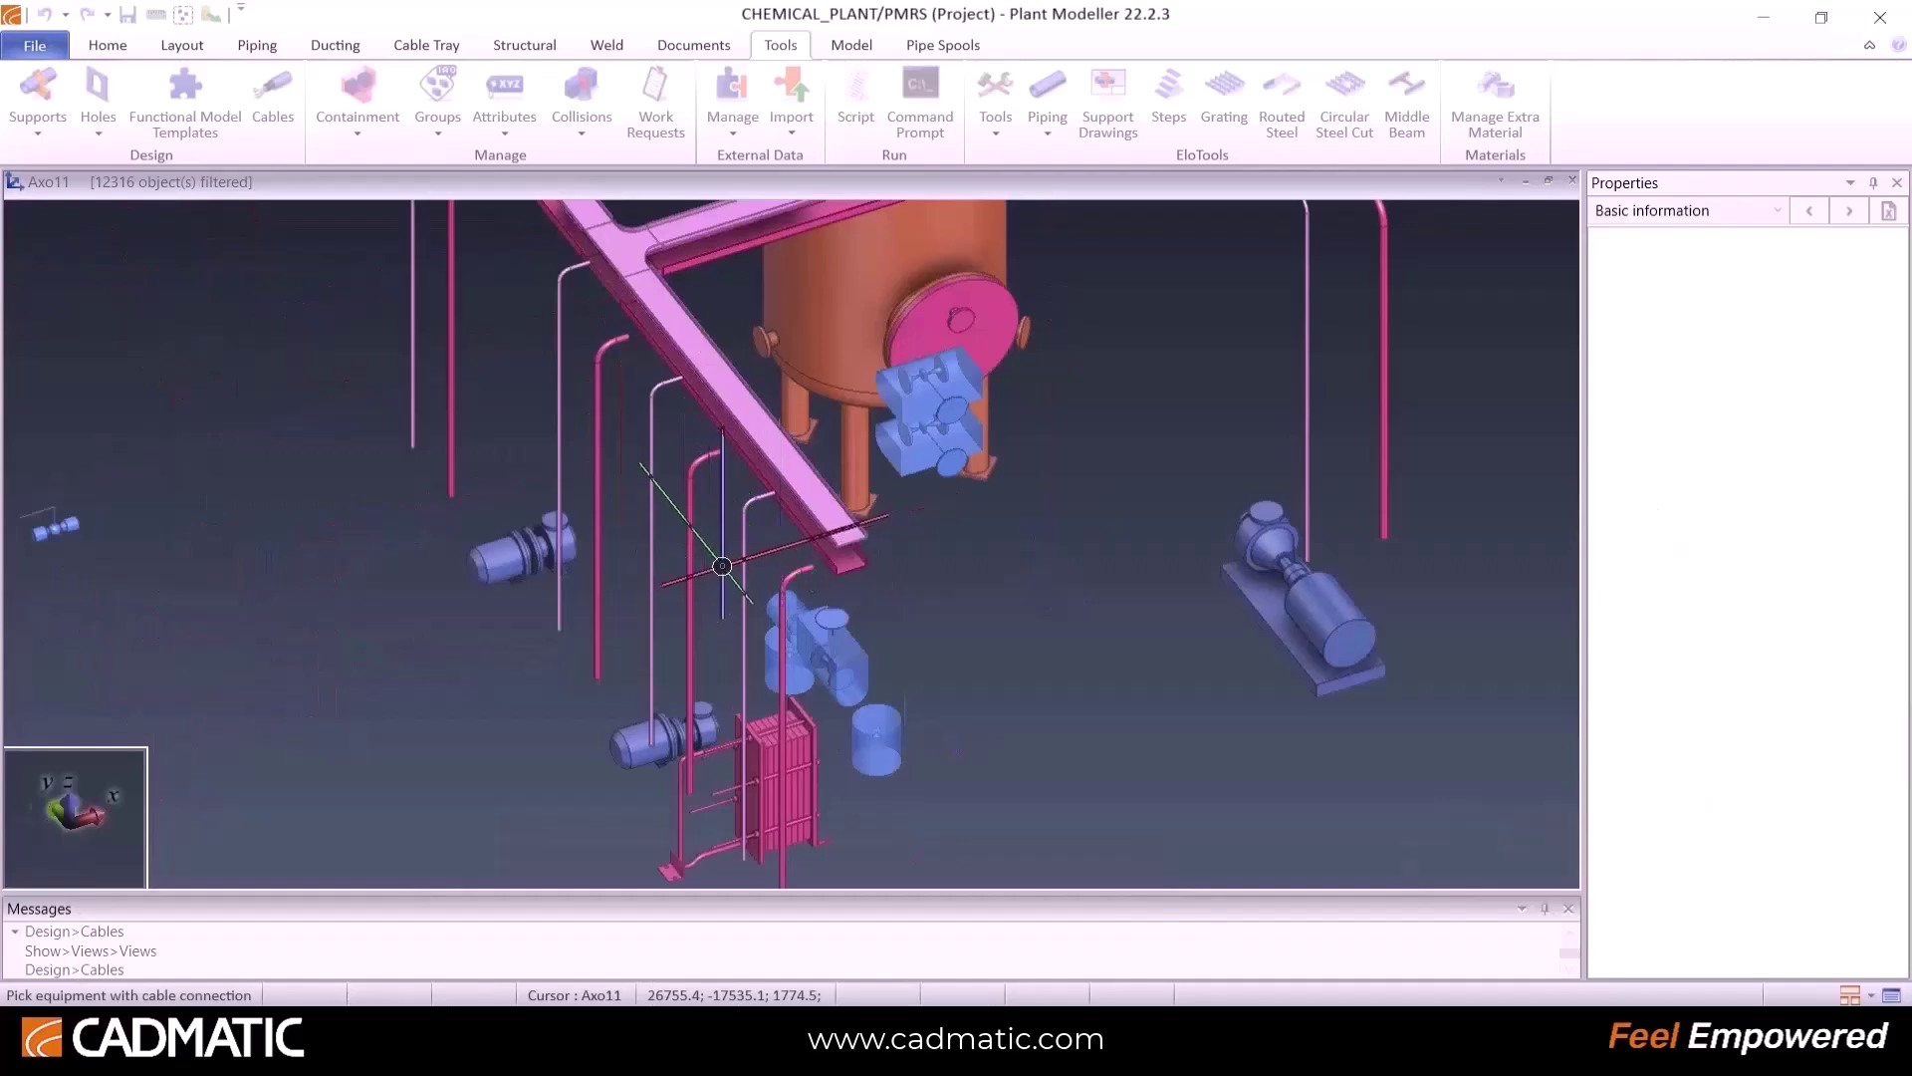
{"action": "left_click", "coordinate": [621, 739]}
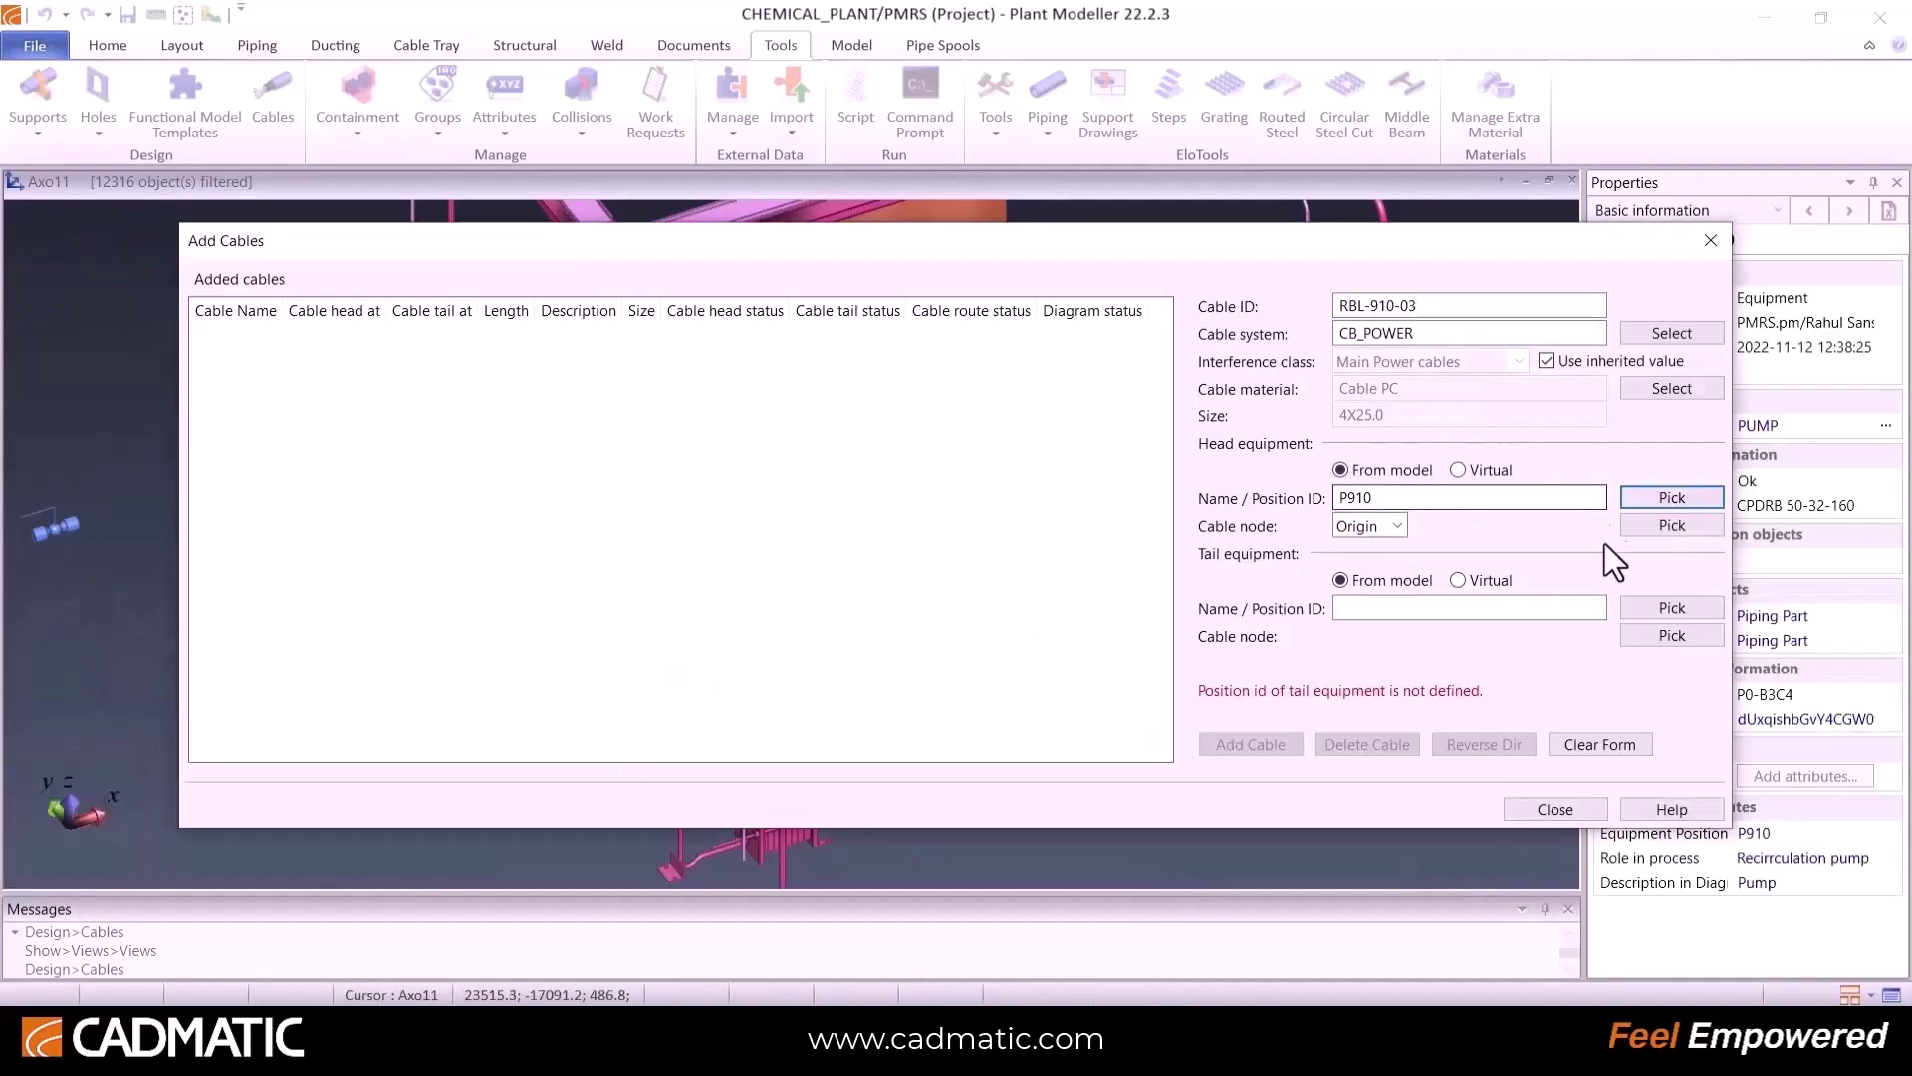
{"action": "left_click", "coordinate": [1673, 607]}
{"action": "scroll", "coordinate": [1214, 461], "scroll_direction": "down", "scroll_amount": 1}
{"action": "scroll", "coordinate": [896, 527], "scroll_direction": "down", "scroll_amount": 1}
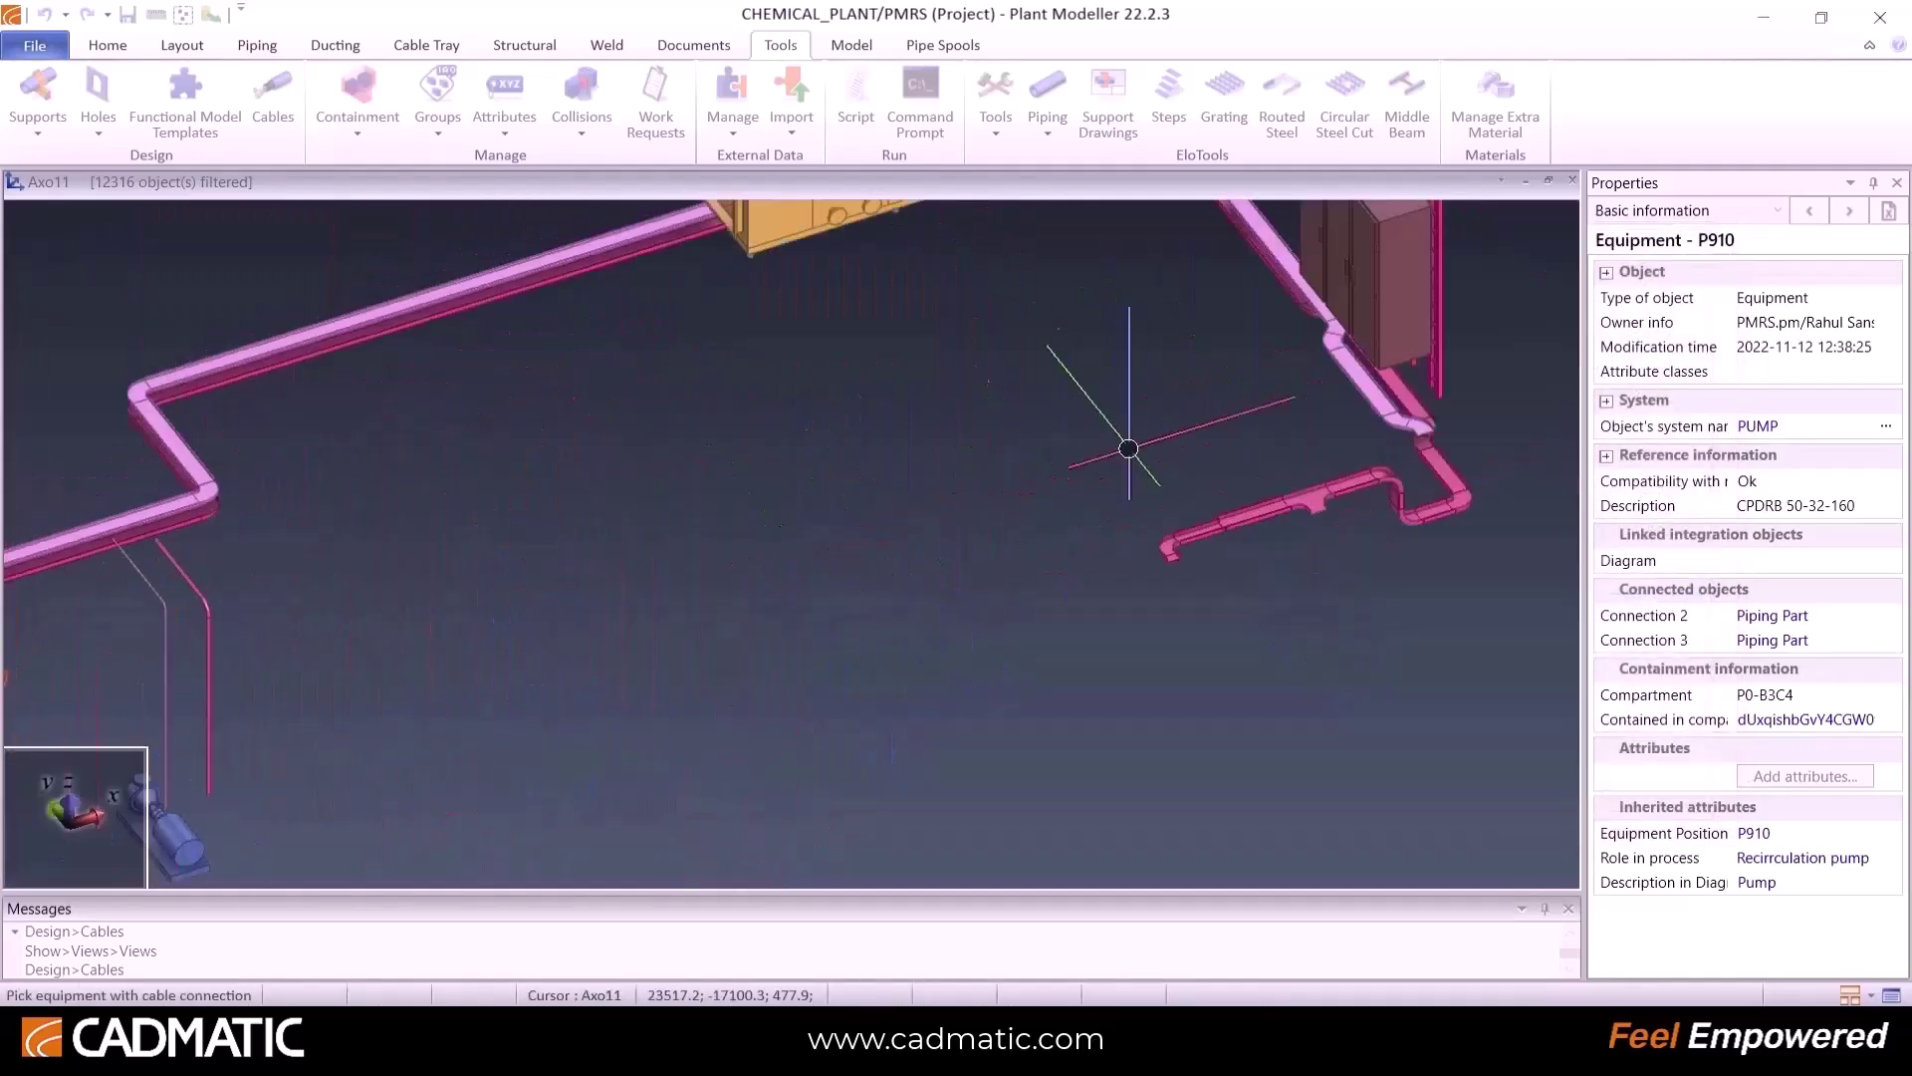
{"action": "left_click", "coordinate": [1340, 241]}
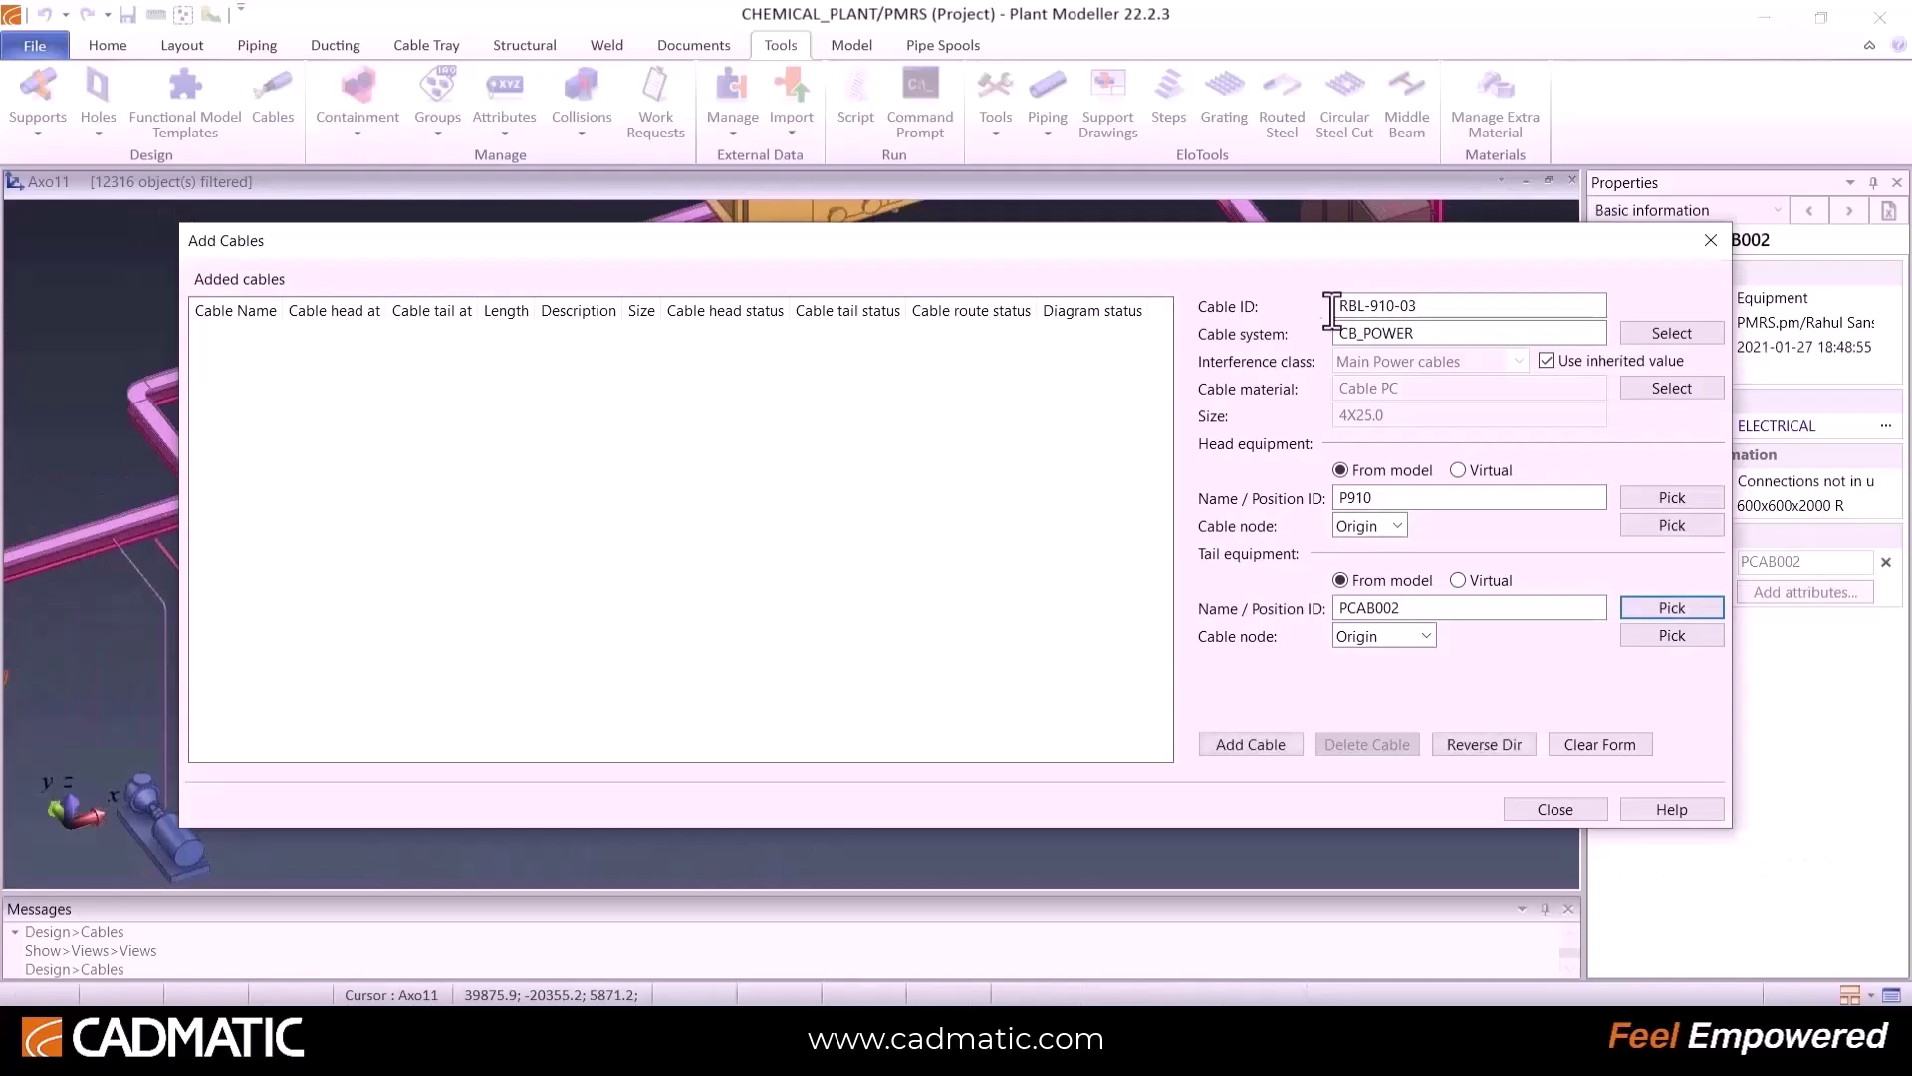
Step: Set head node 4 - CL and tail node 2 - CABLE, then add cable RBL-910-03
{"action": "left_click", "coordinate": [1396, 528]}
{"action": "left_click", "coordinate": [1371, 588]}
{"action": "left_click", "coordinate": [1410, 637]}
{"action": "left_click", "coordinate": [1392, 699]}
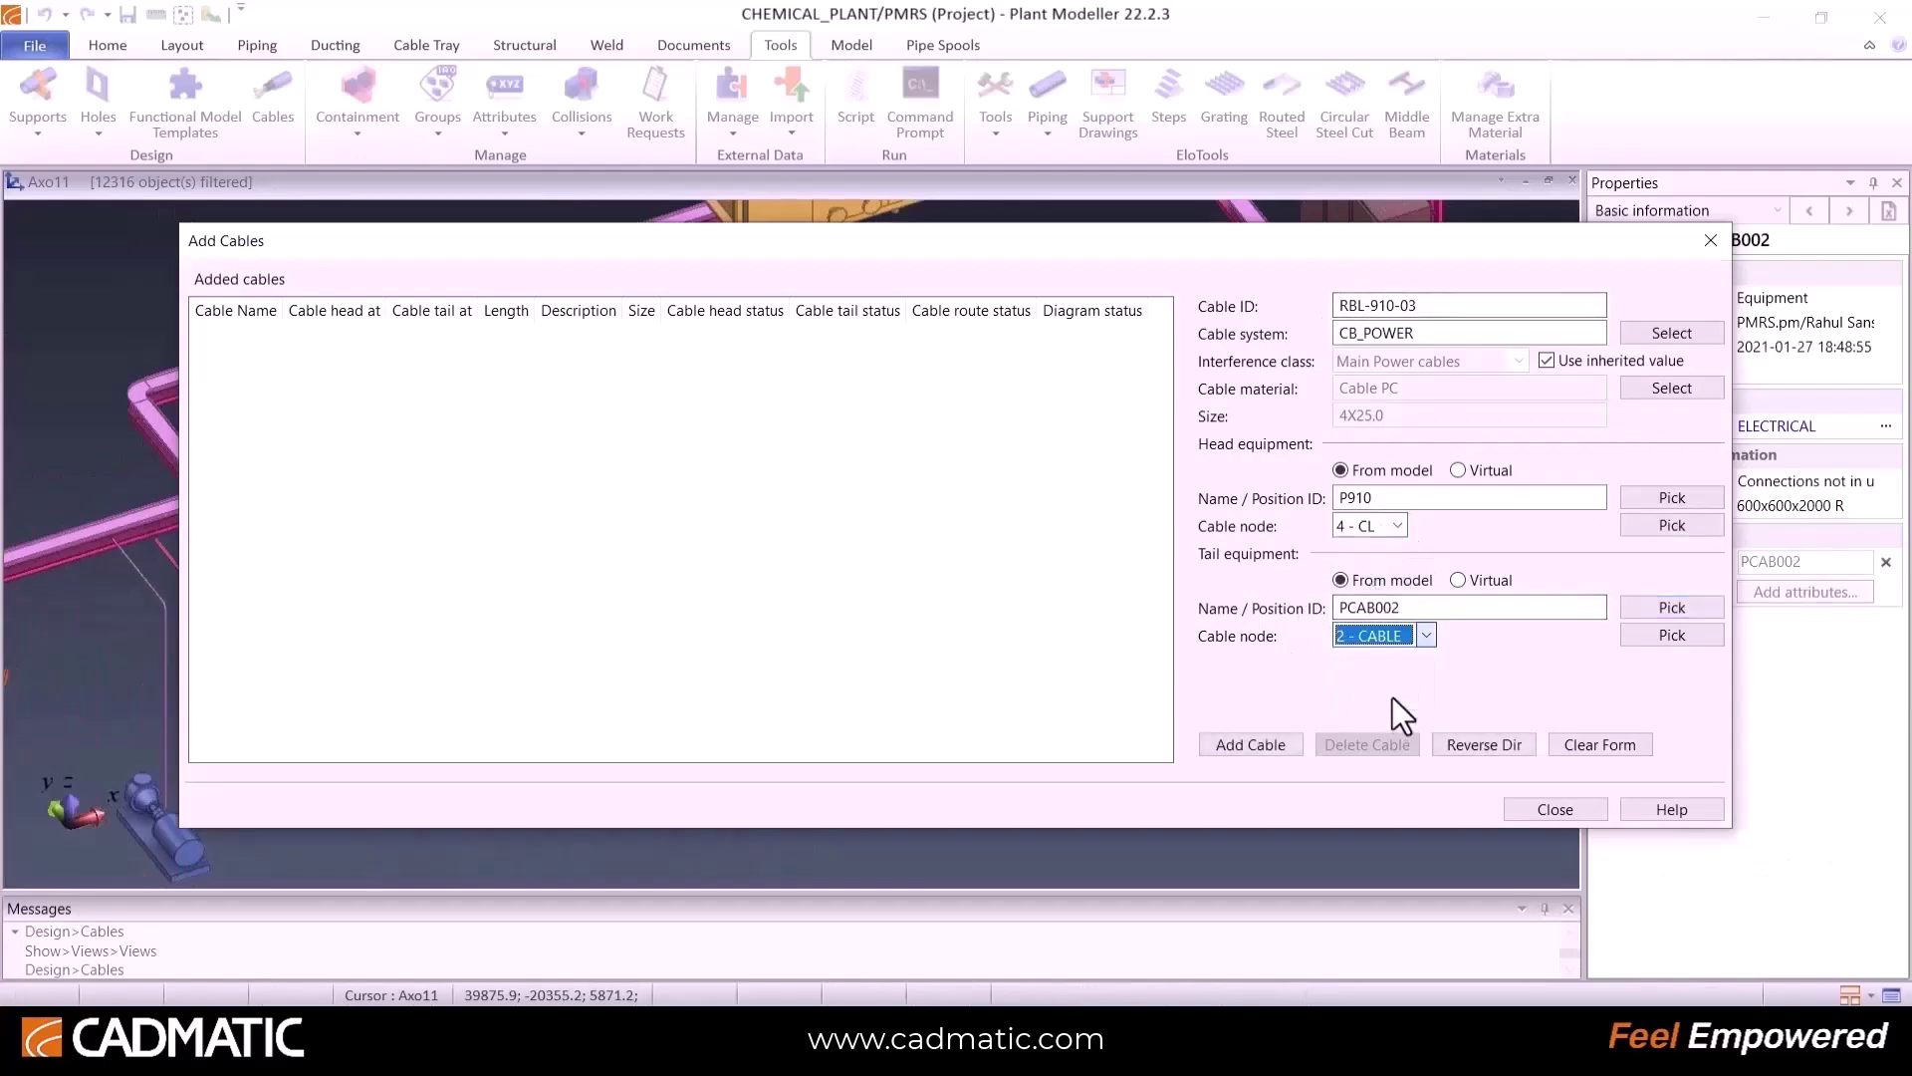
{"action": "left_click", "coordinate": [1251, 744]}
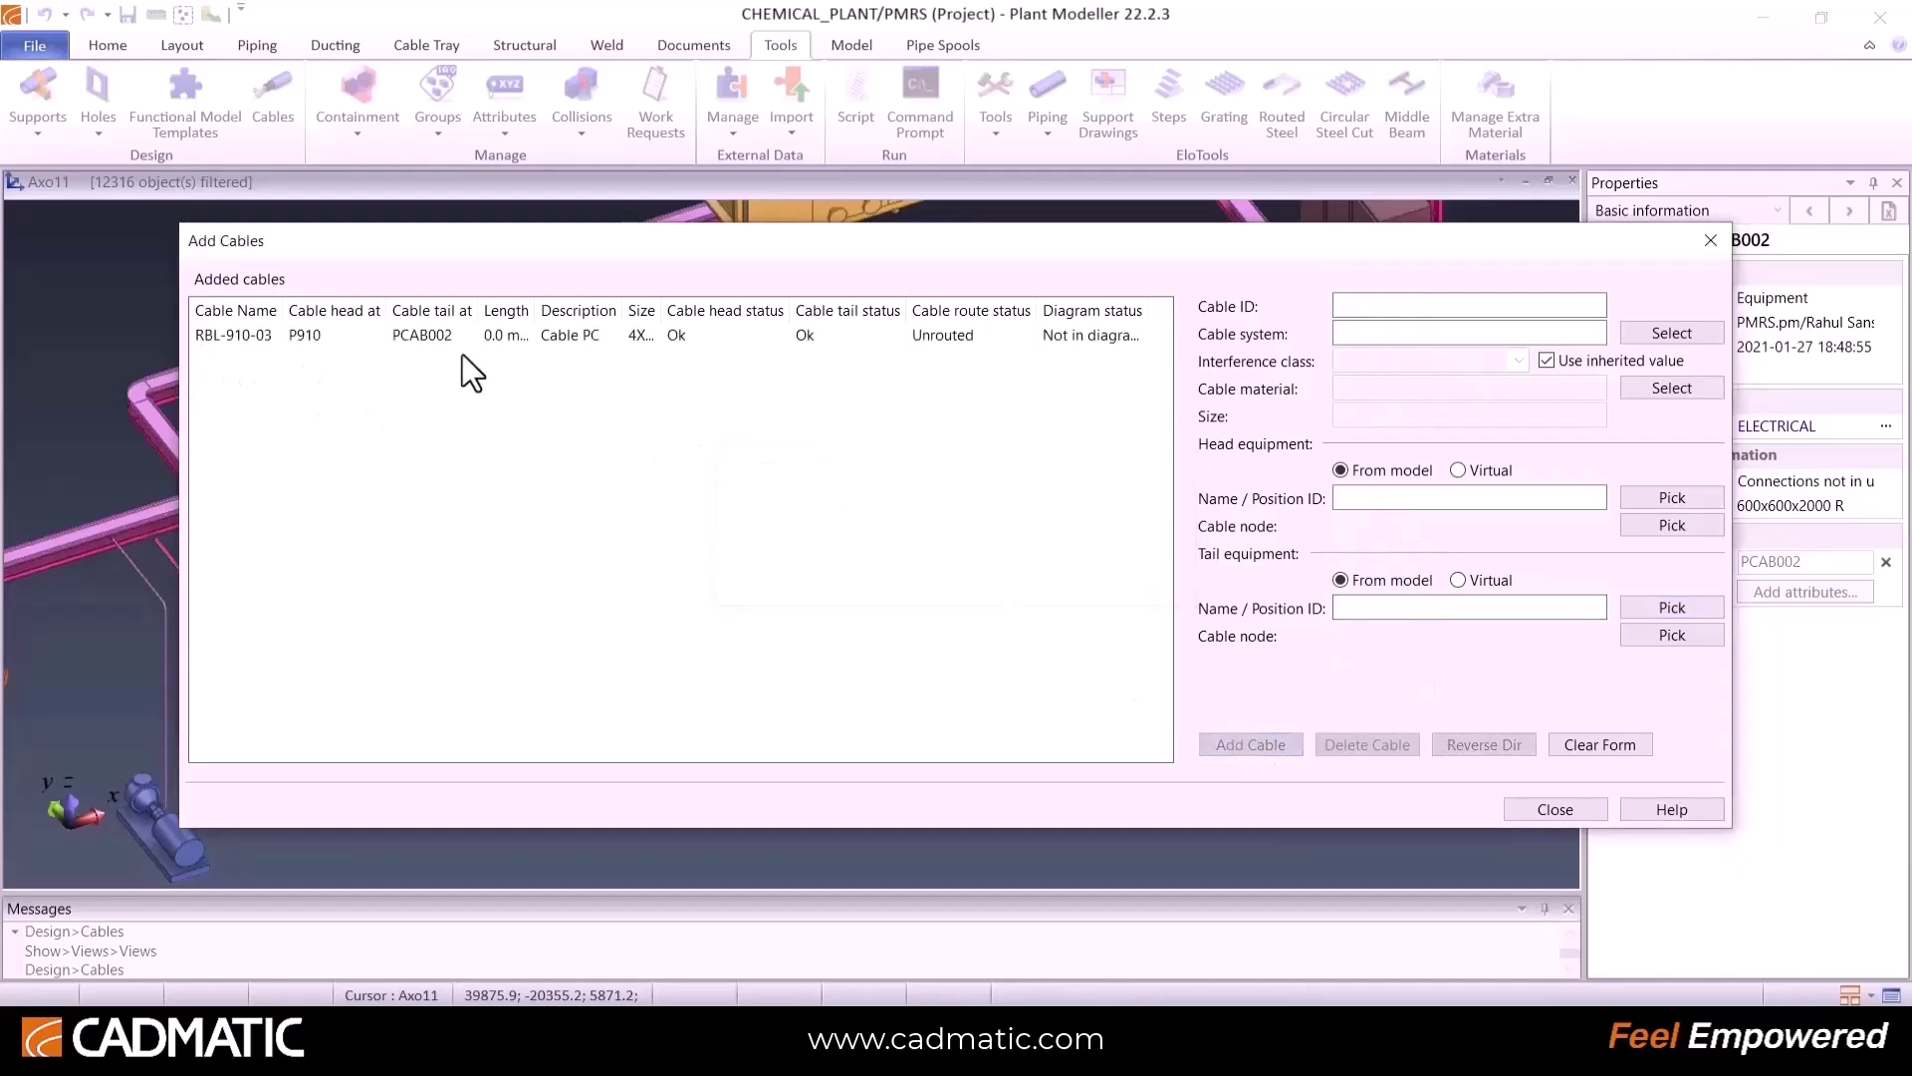
Step: Auto-route the unrouted cable RBL-910-03 and check it in the Routed list
{"action": "left_click", "coordinate": [1544, 809]}
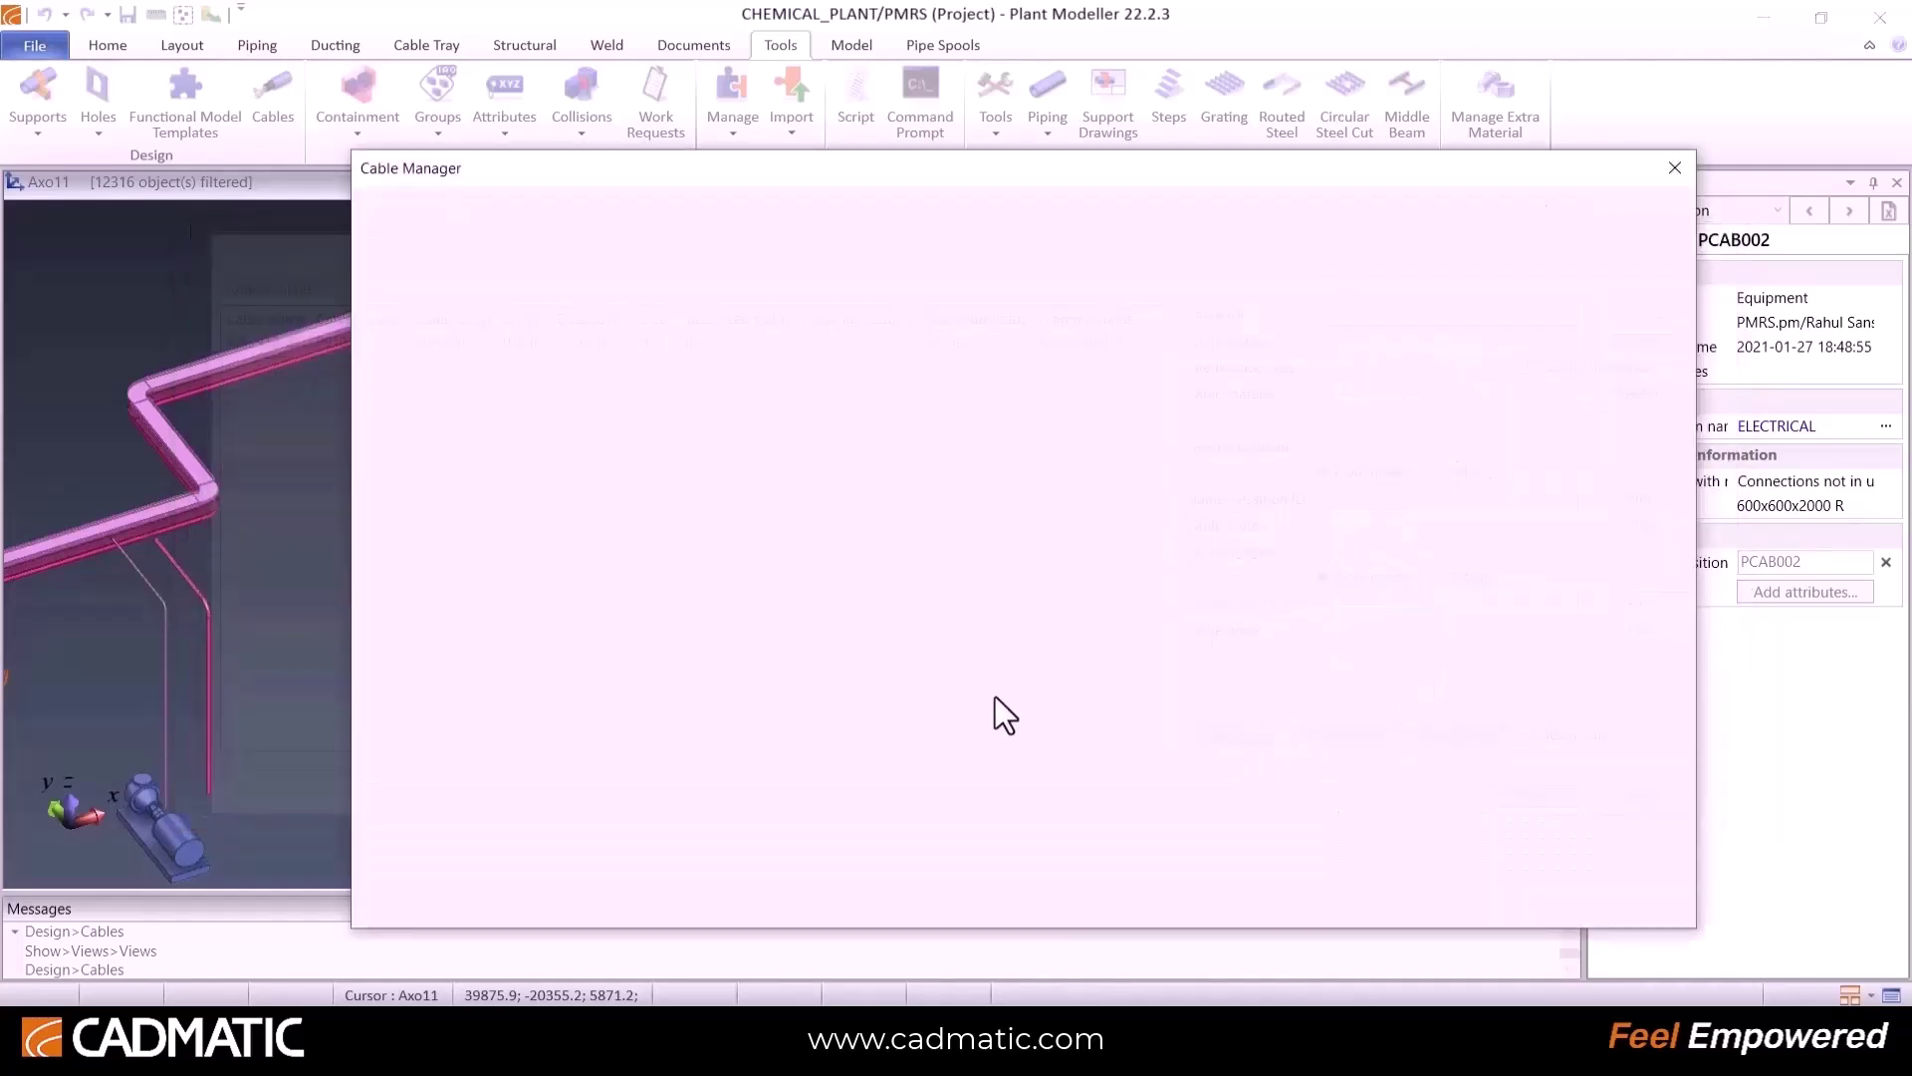
{"action": "left_click", "coordinate": [441, 280]}
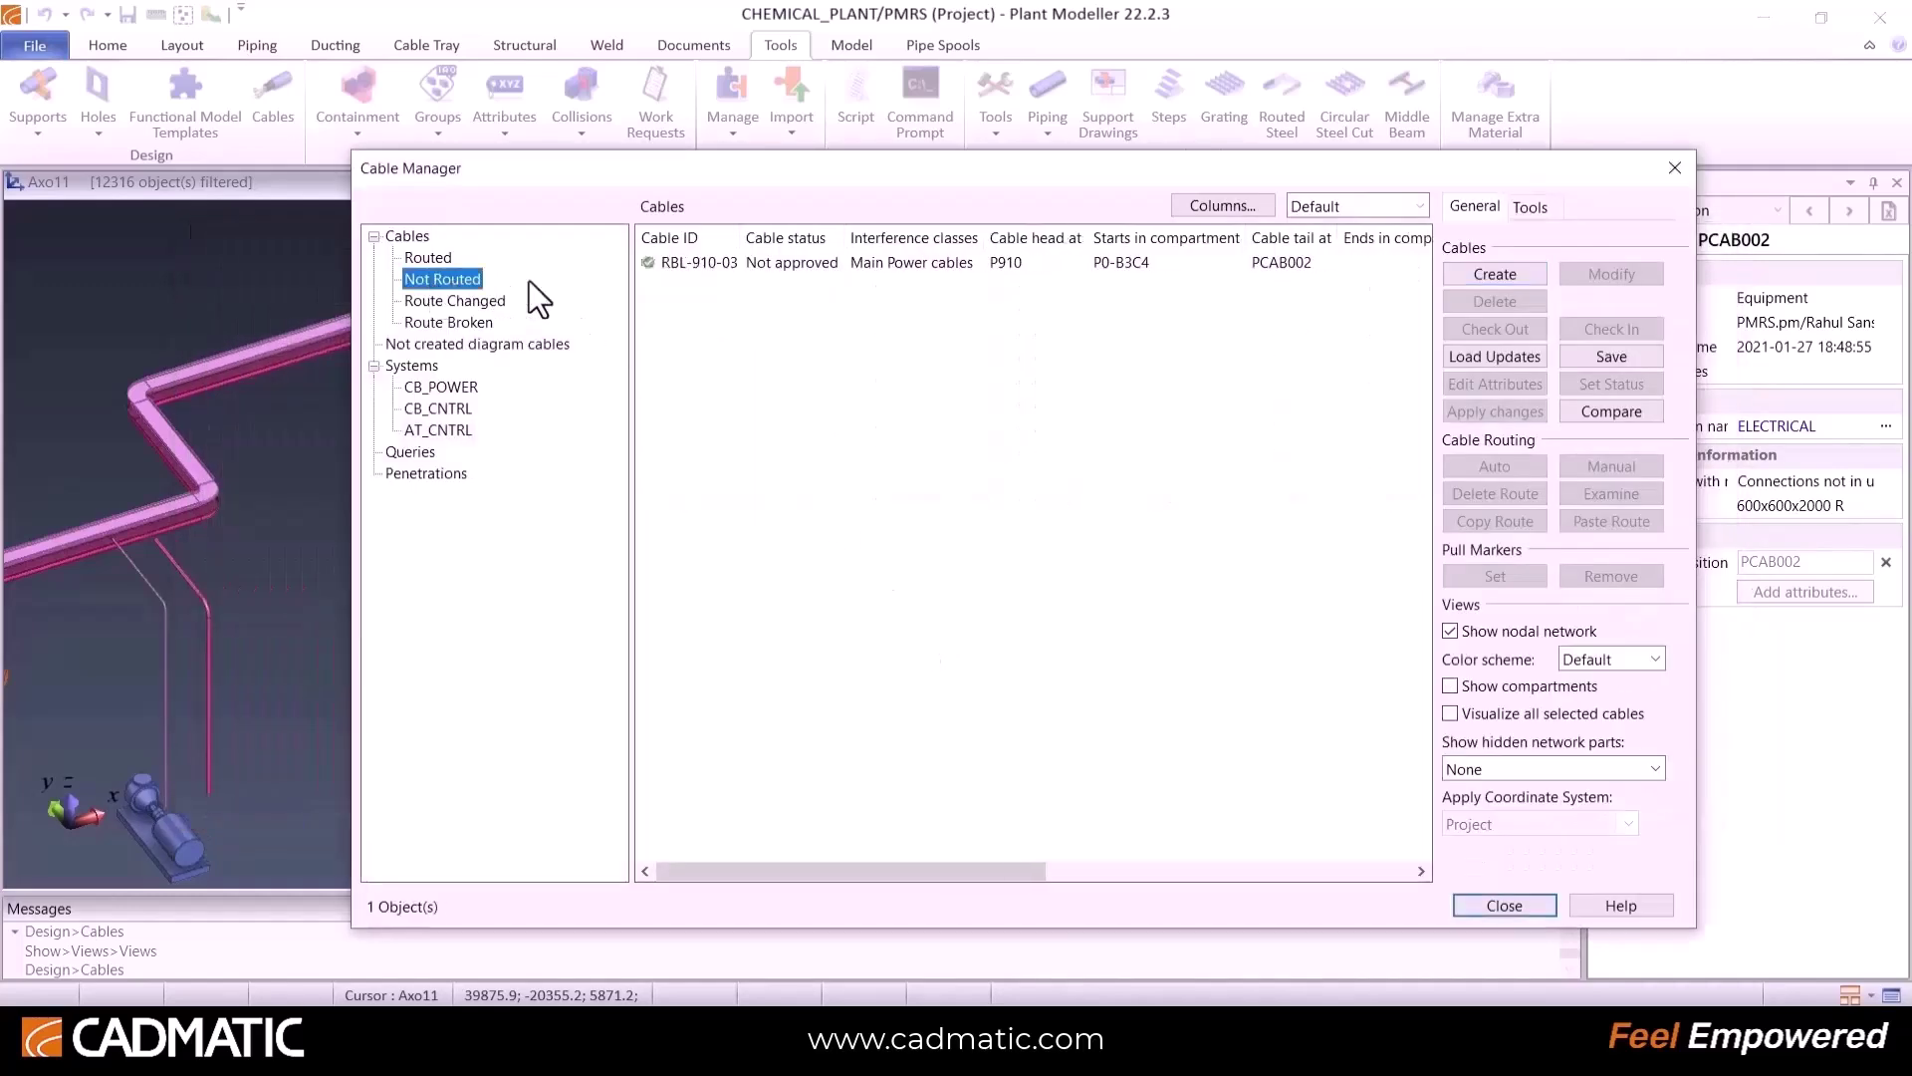
{"action": "left_click", "coordinate": [677, 262]}
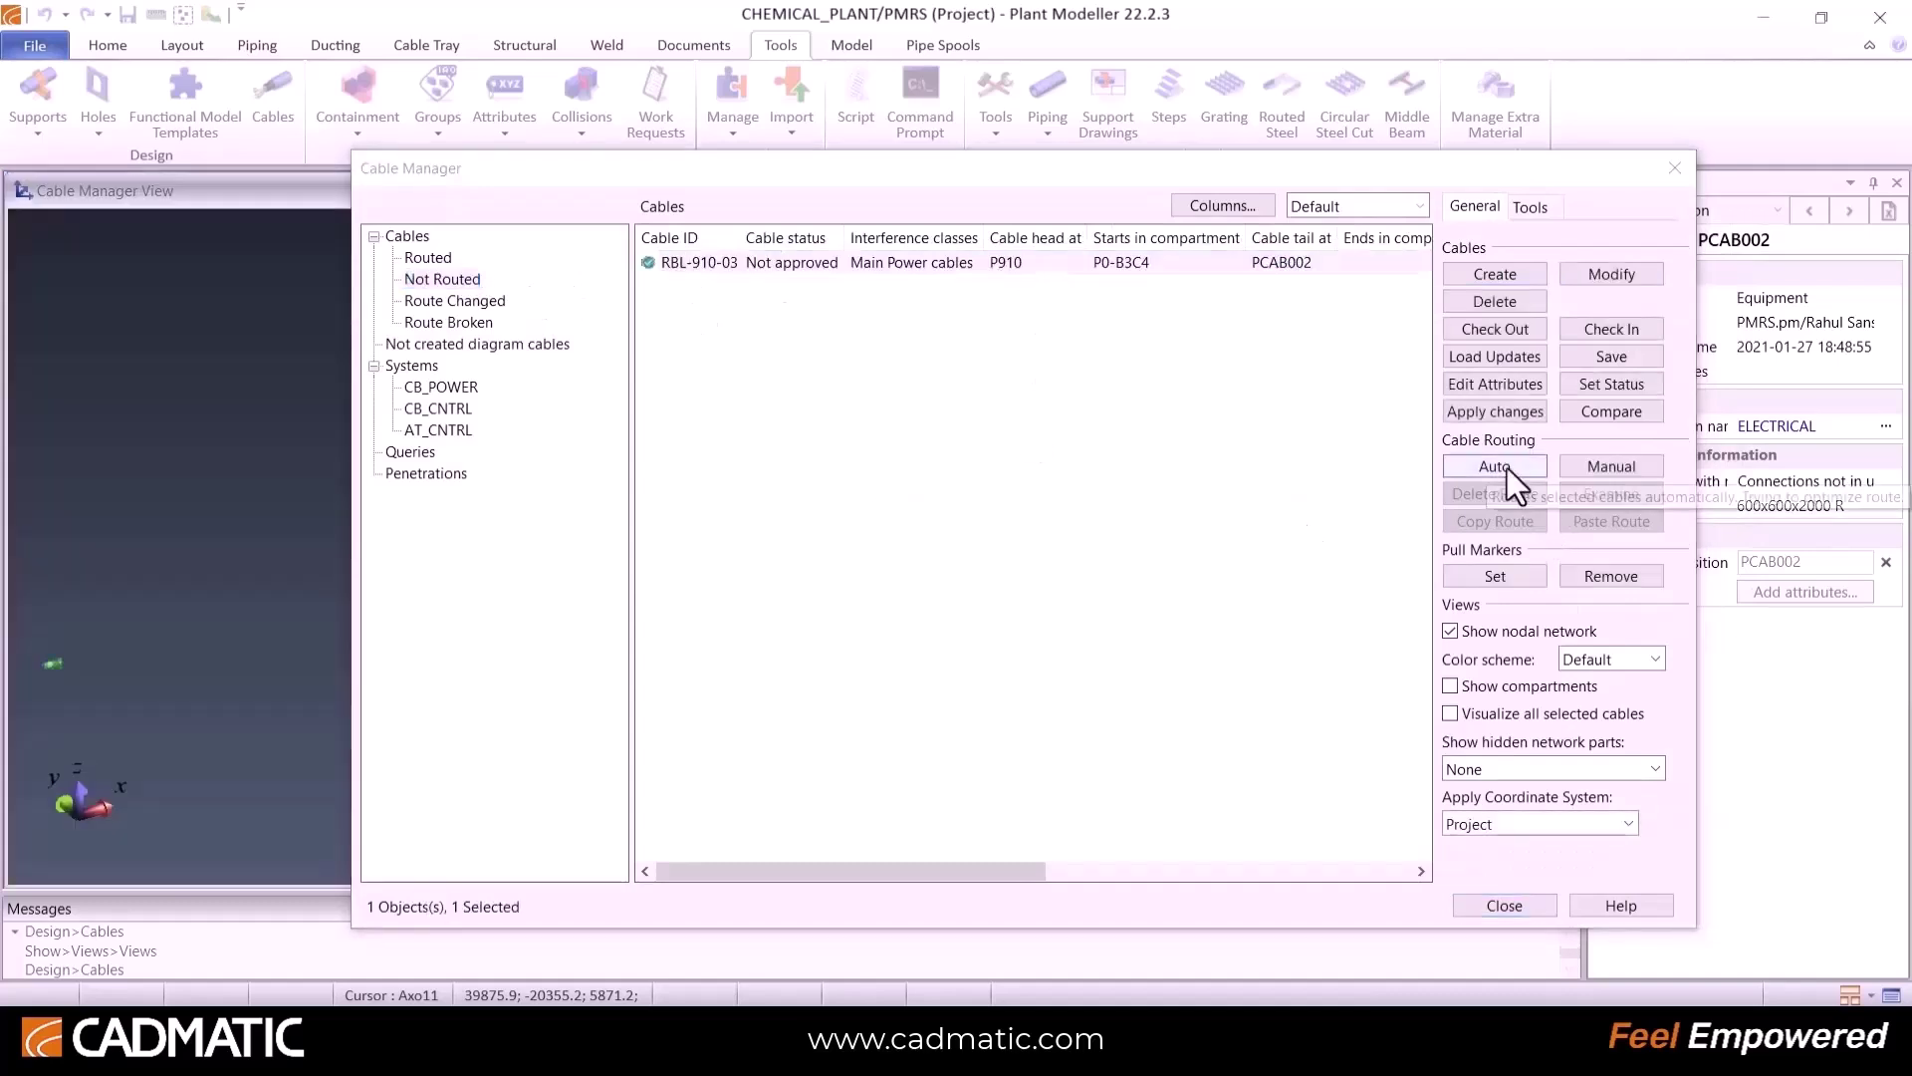
{"action": "left_click", "coordinate": [1507, 468]}
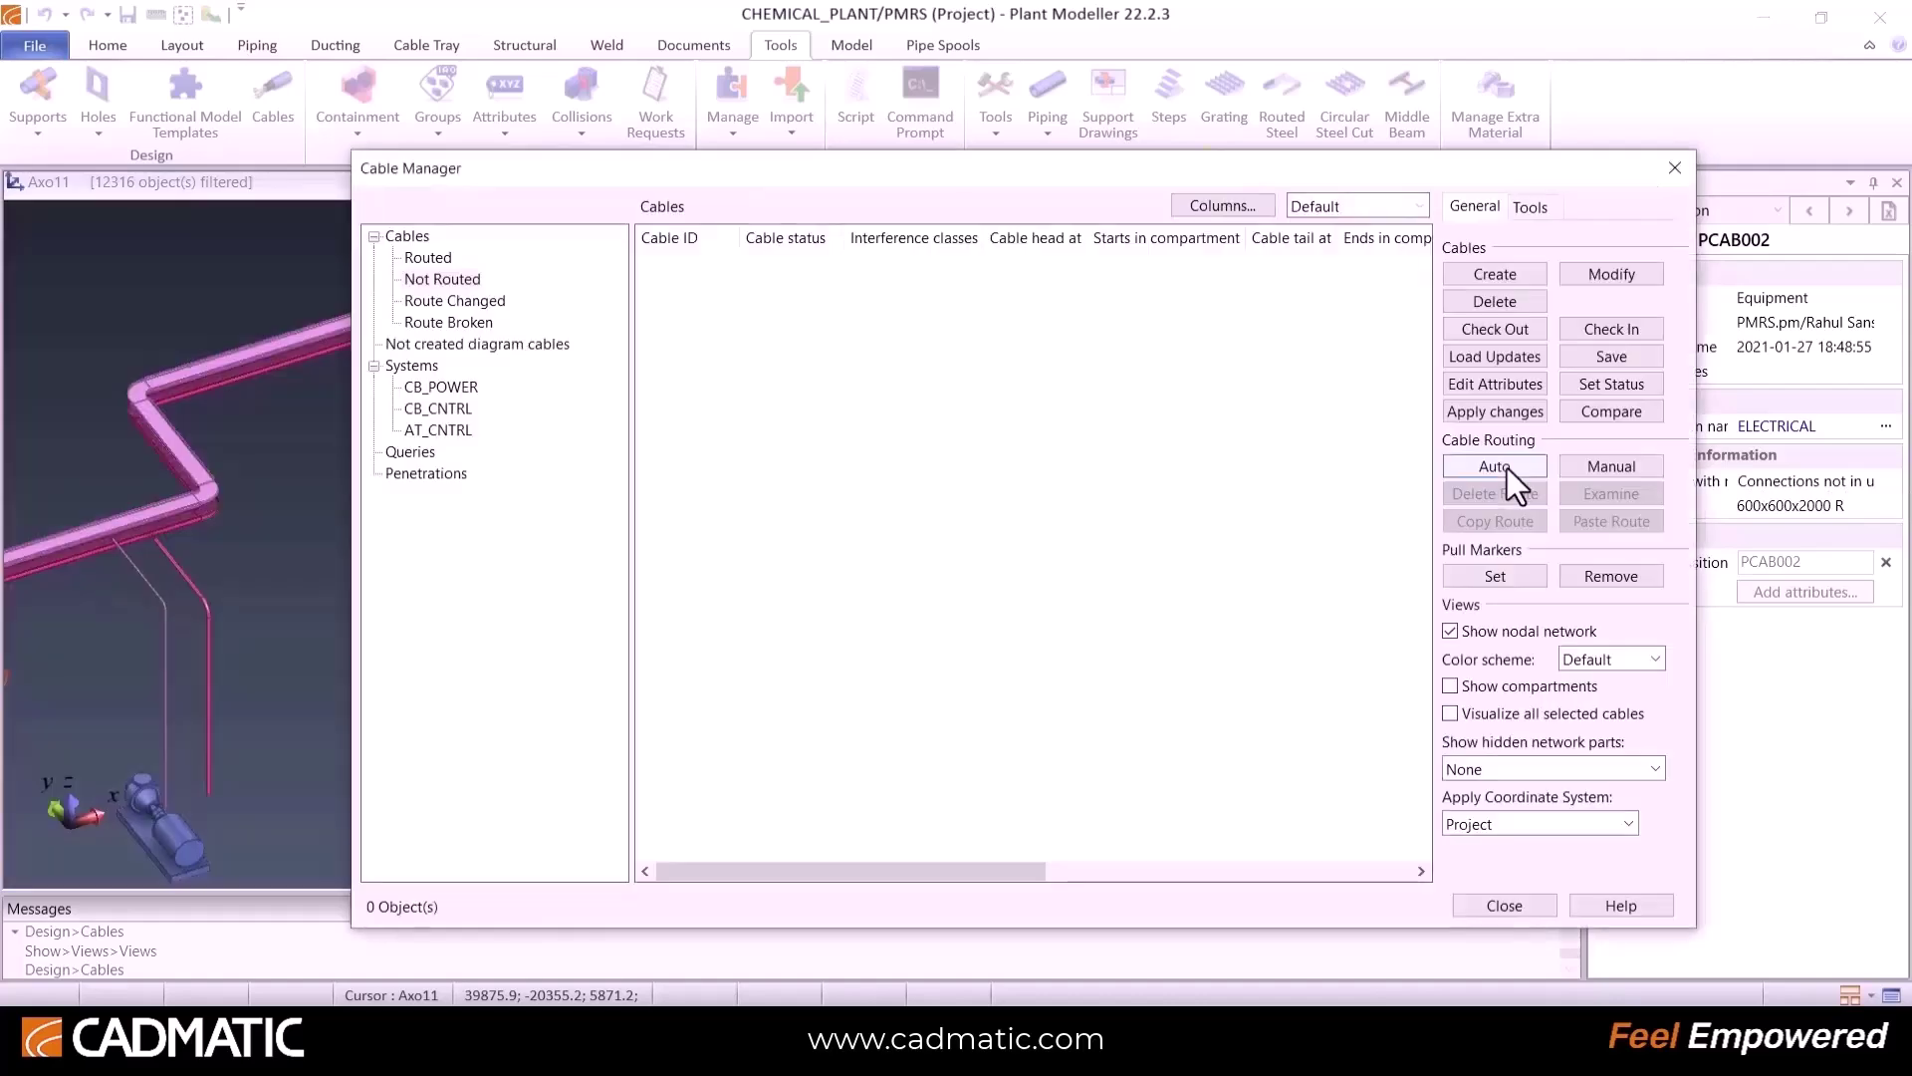
{"action": "left_click", "coordinate": [428, 258]}
{"action": "left_click", "coordinate": [689, 380]}
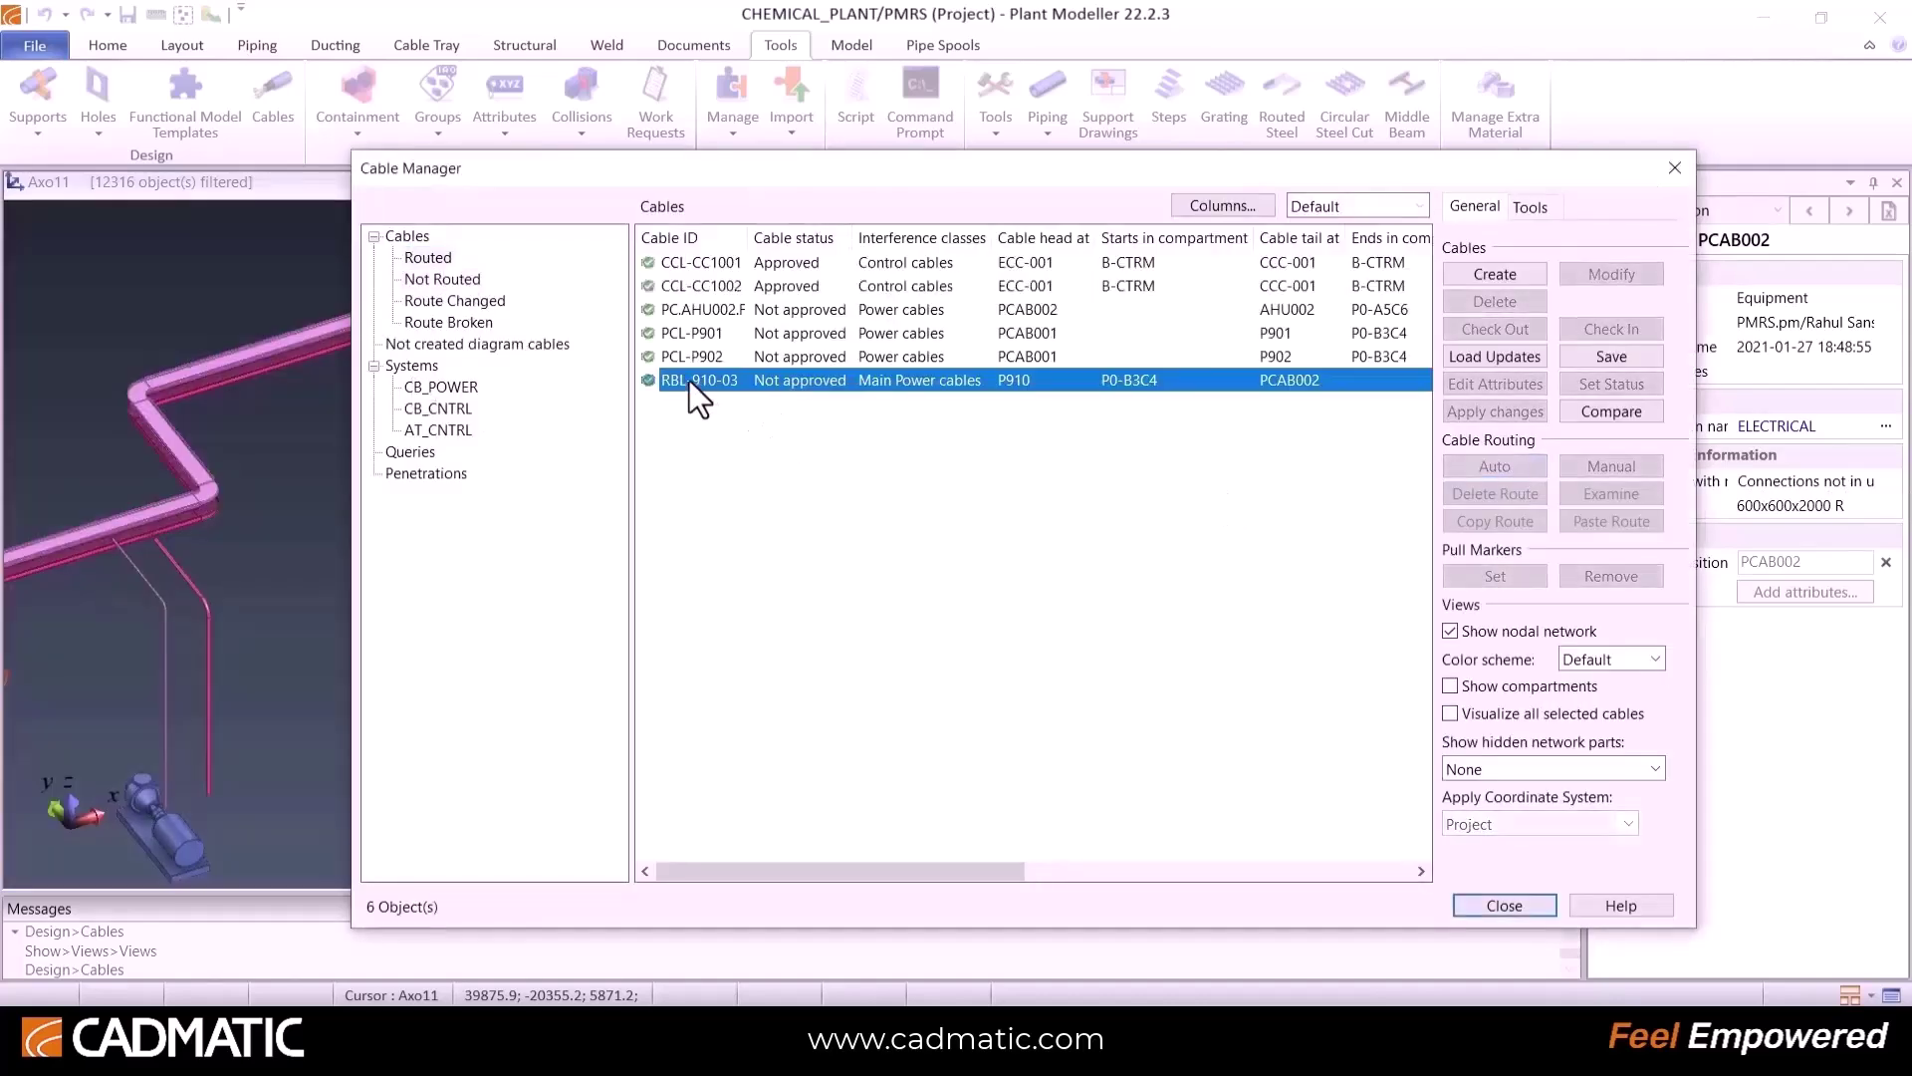
Step: Start an XML cable import and browse to the D:\PlantDemo\INPUTS\Cables folder
{"action": "left_click", "coordinate": [1531, 208]}
{"action": "left_click", "coordinate": [1396, 255]}
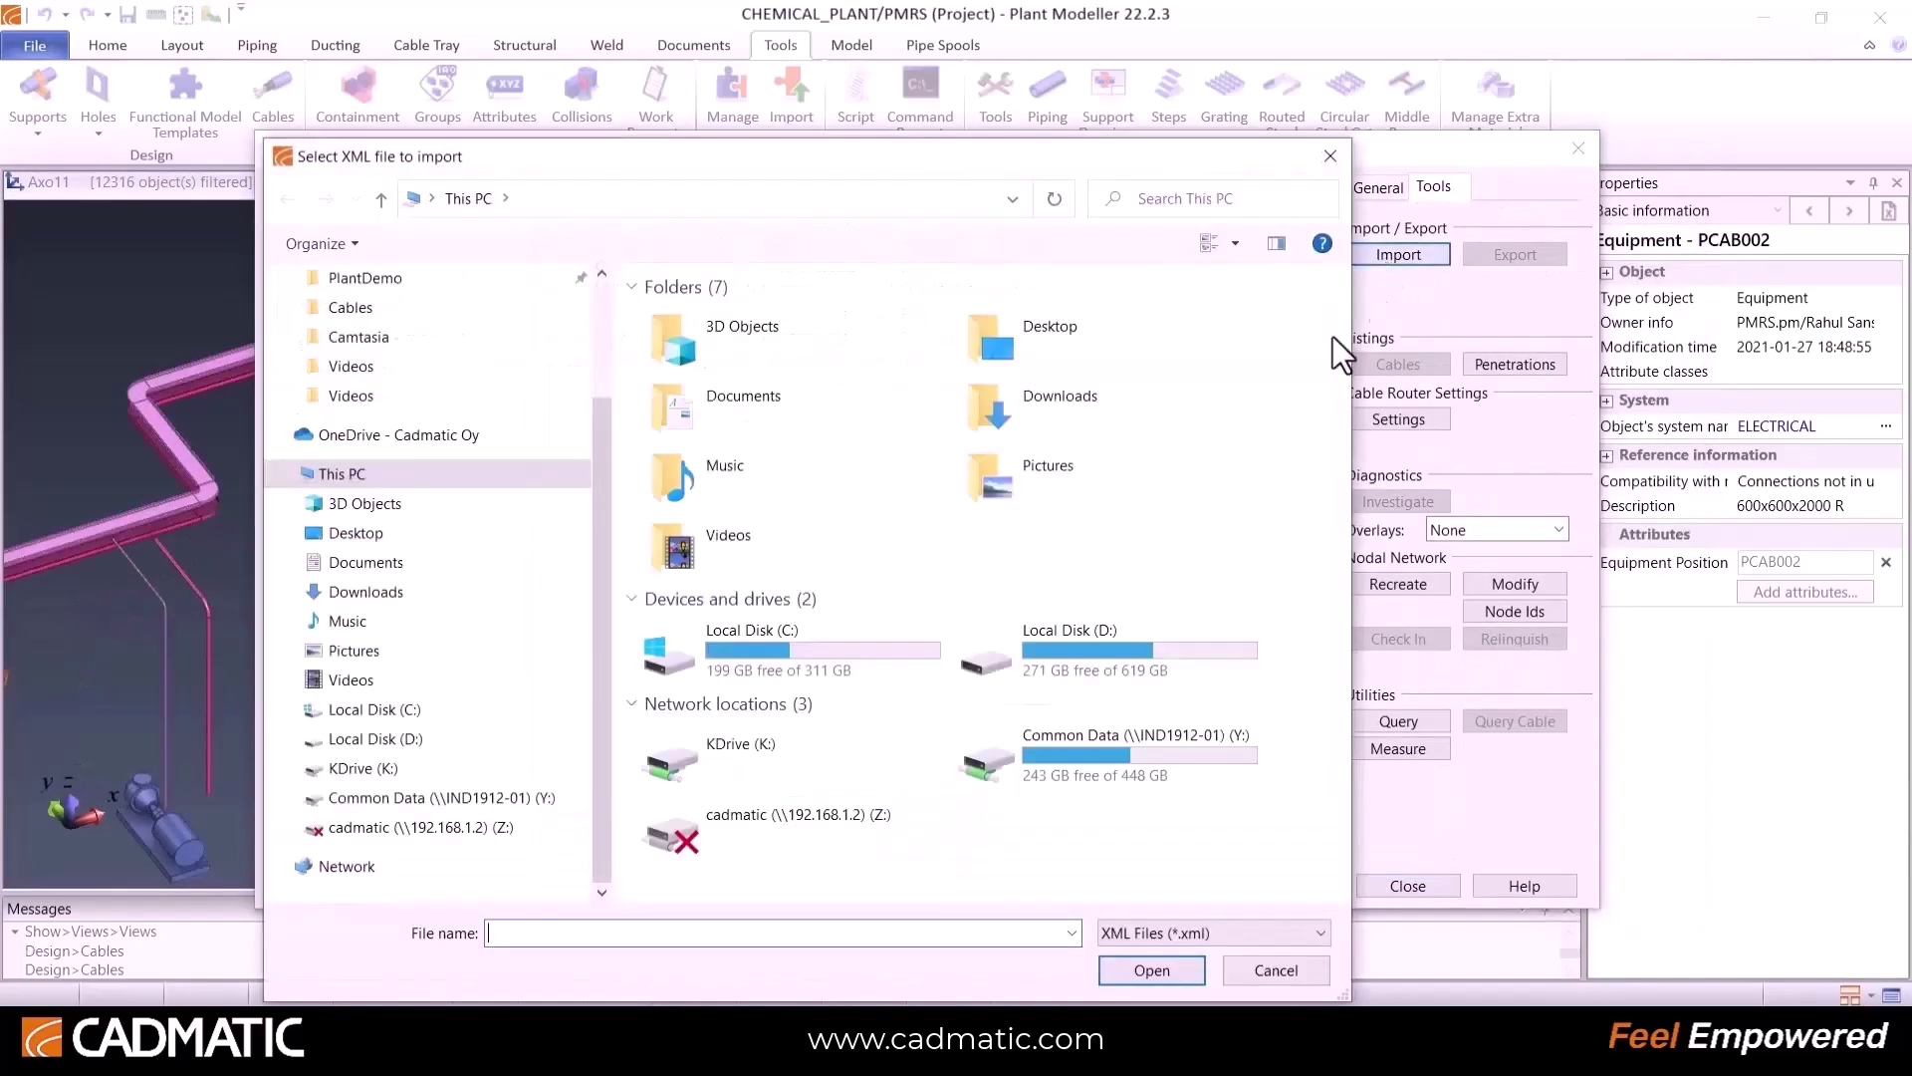
{"action": "left_click", "coordinate": [365, 279]}
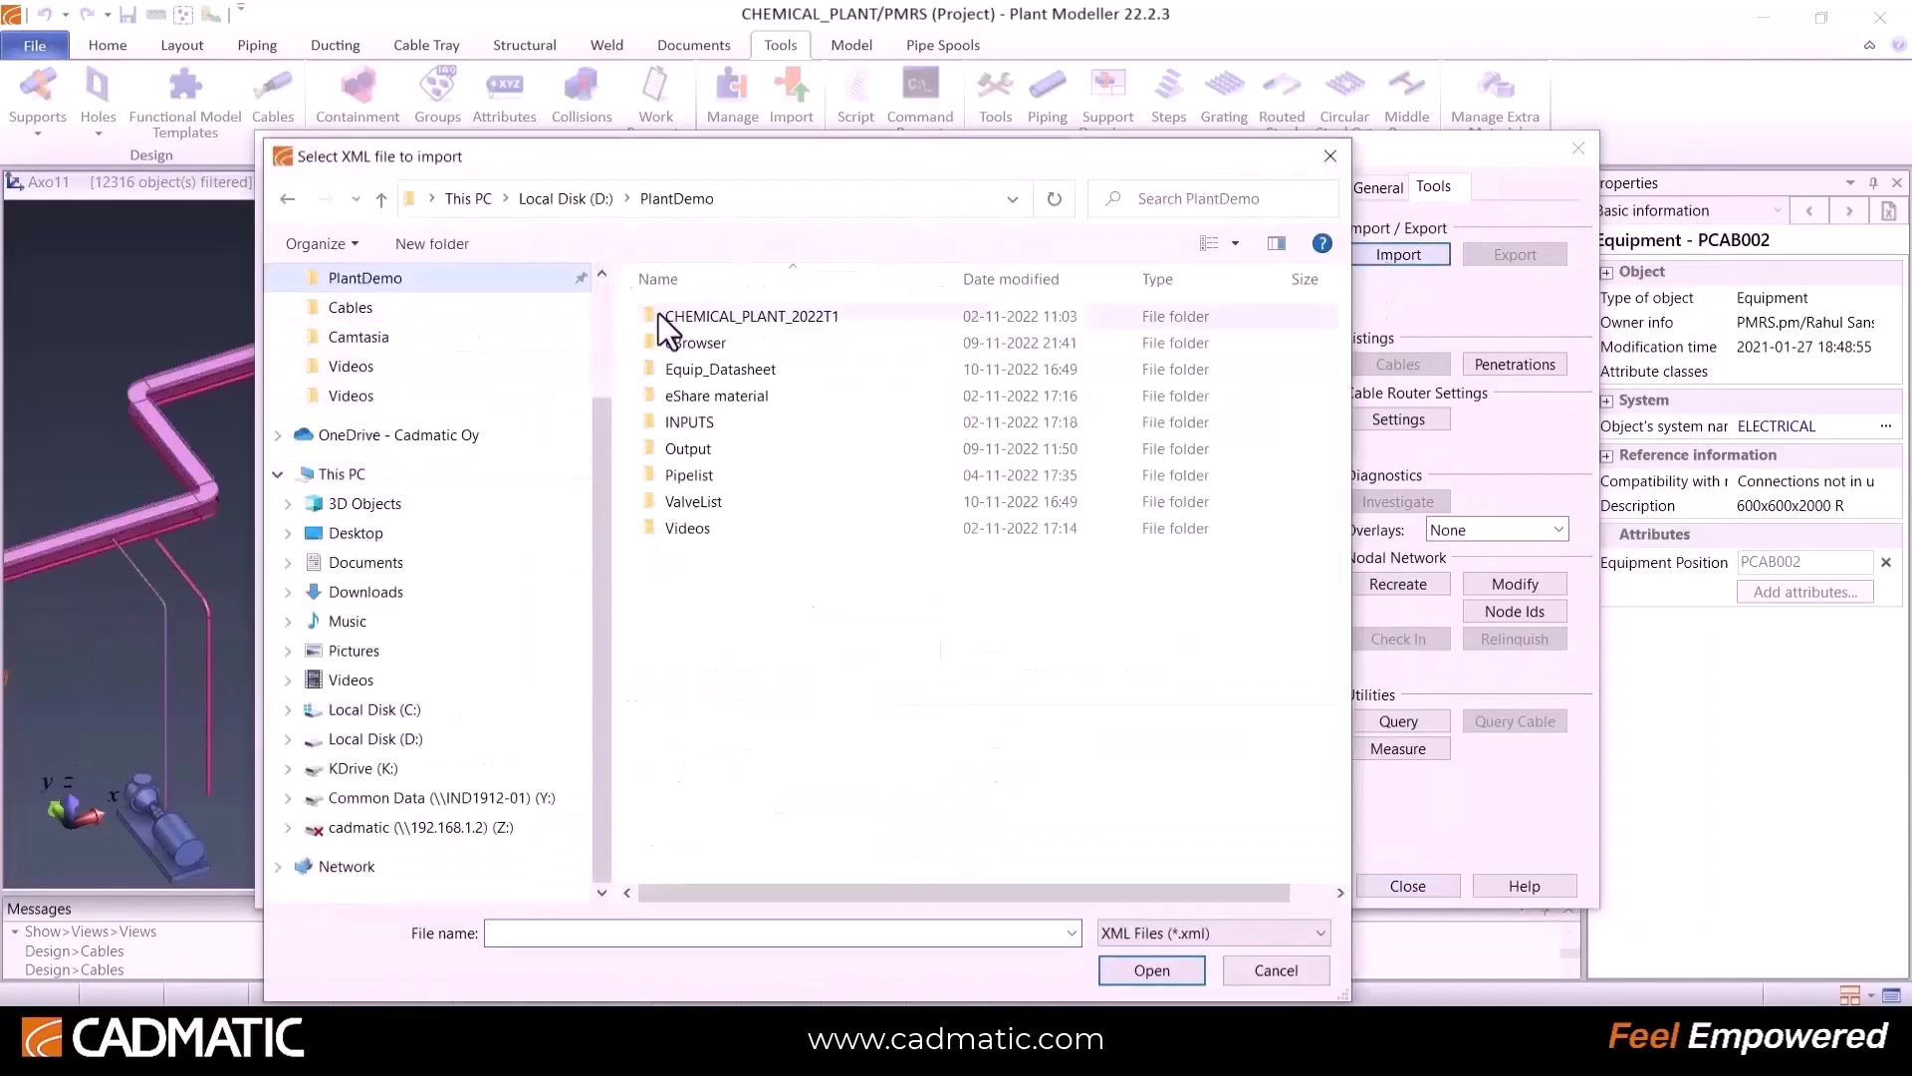
{"action": "double_click", "coordinate": [687, 421]}
{"action": "double_click", "coordinate": [697, 318]}
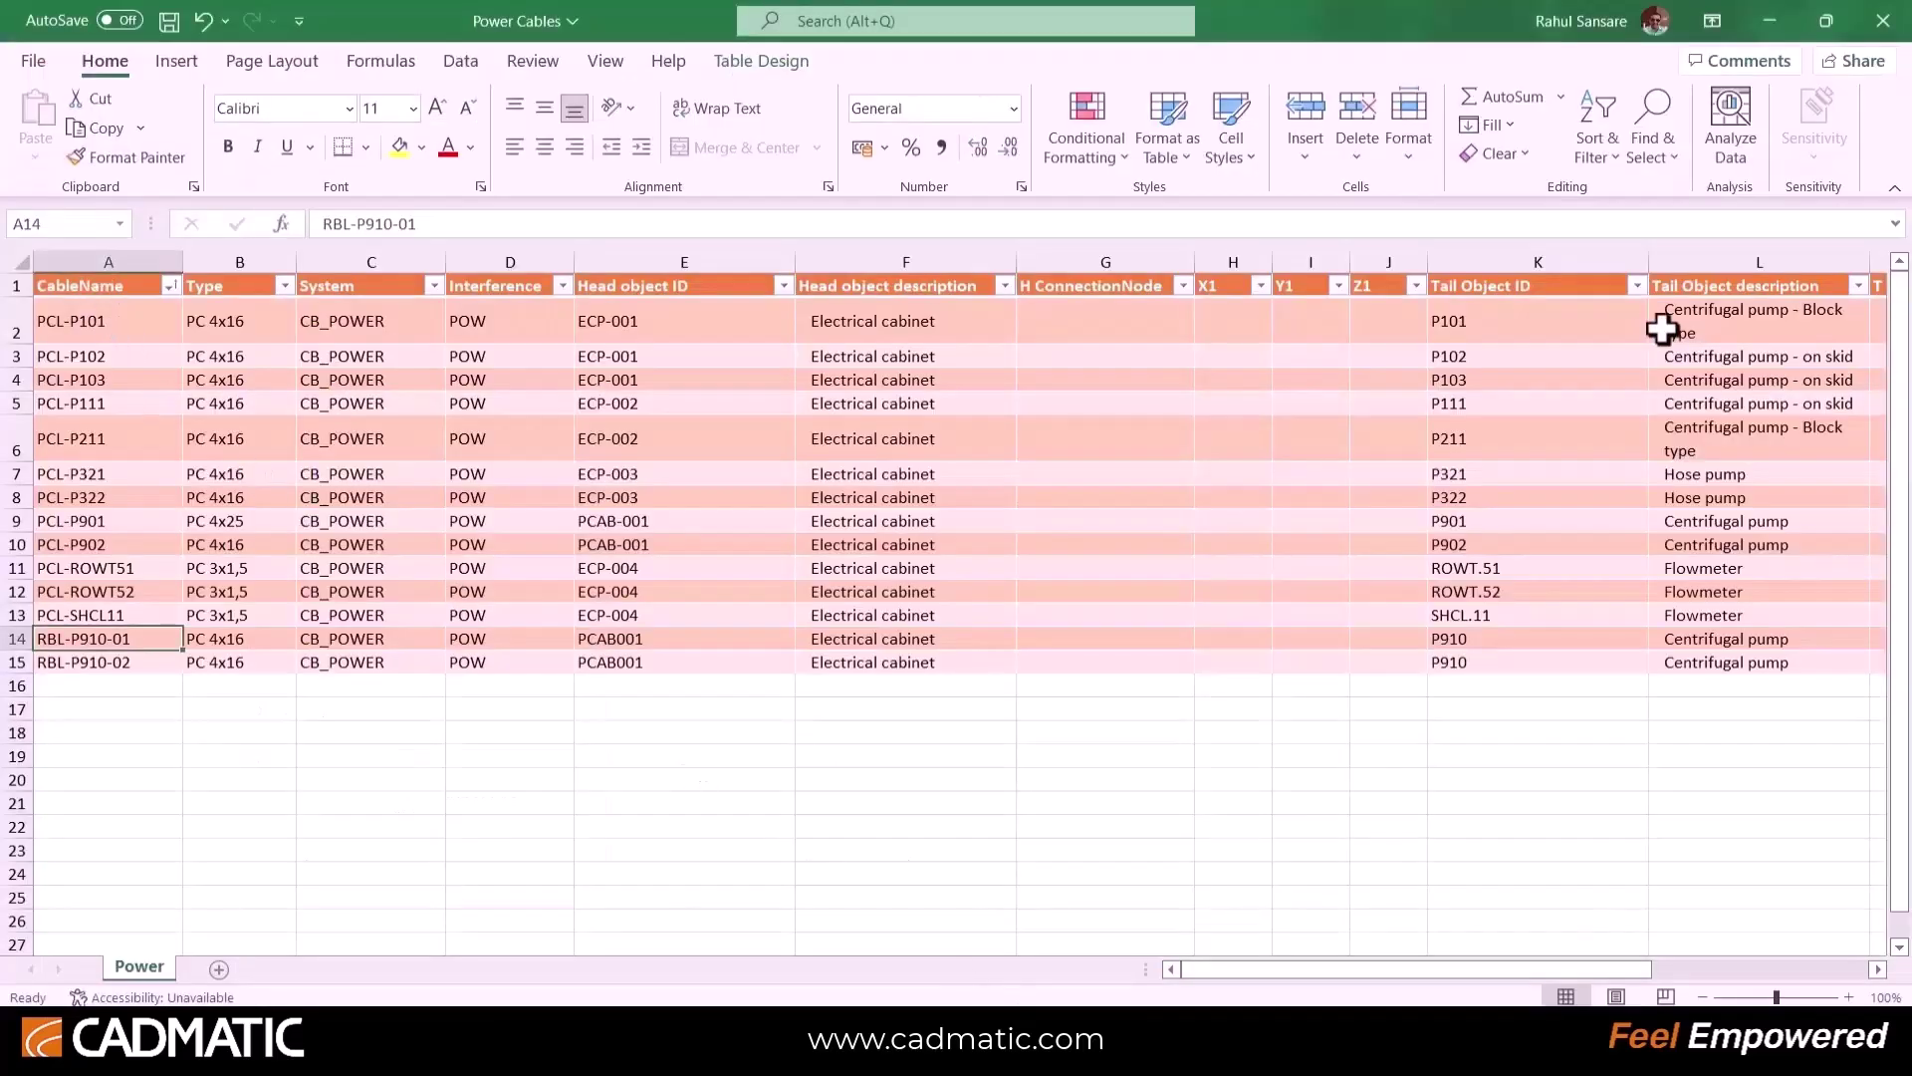
Step: Save the sheet as XML Data named Power Cables, replacing Power Cables.xml despite the formatting warning
{"action": "left_click_drag", "start_coordinate": [1322, 971], "coordinate": [1210, 982]}
{"action": "left_click", "coordinate": [88, 685]}
{"action": "left_click", "coordinate": [122, 638]}
{"action": "left_click", "coordinate": [167, 25]}
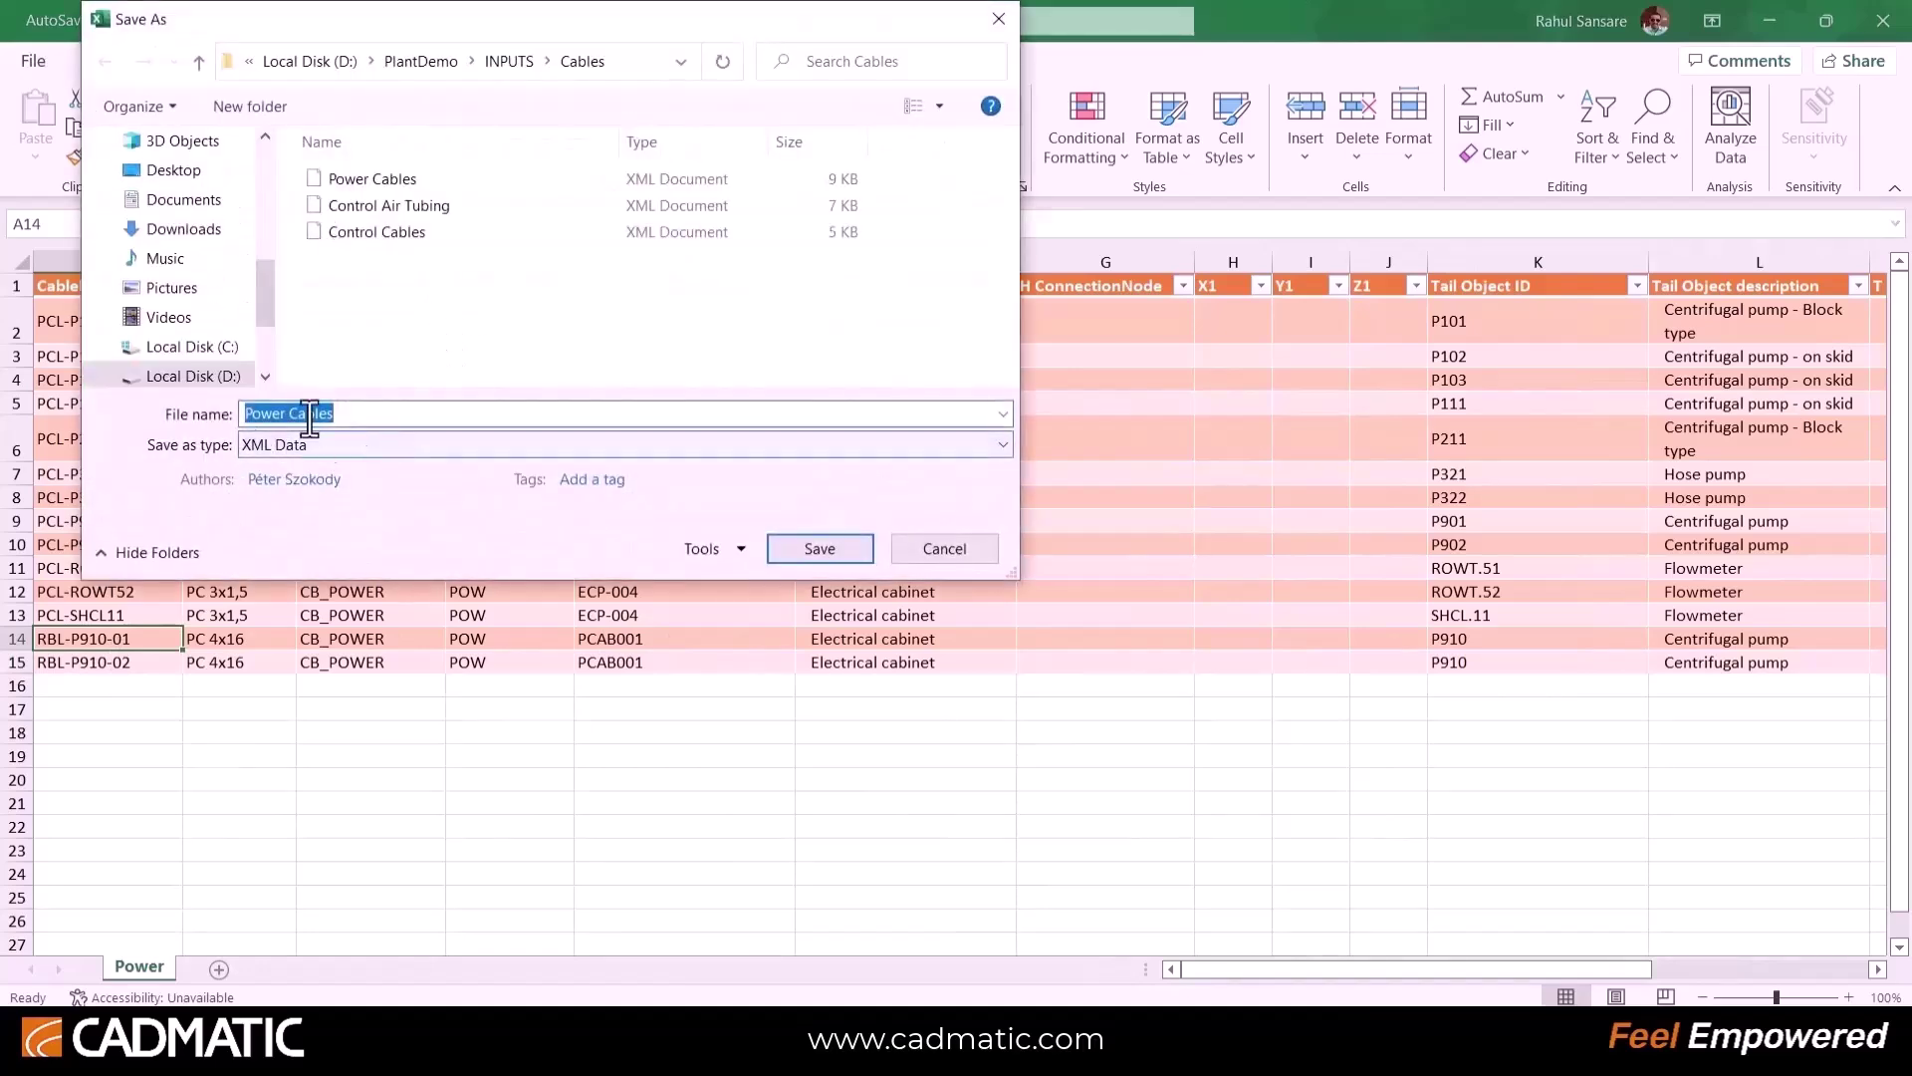
{"action": "left_click", "coordinate": [815, 547]}
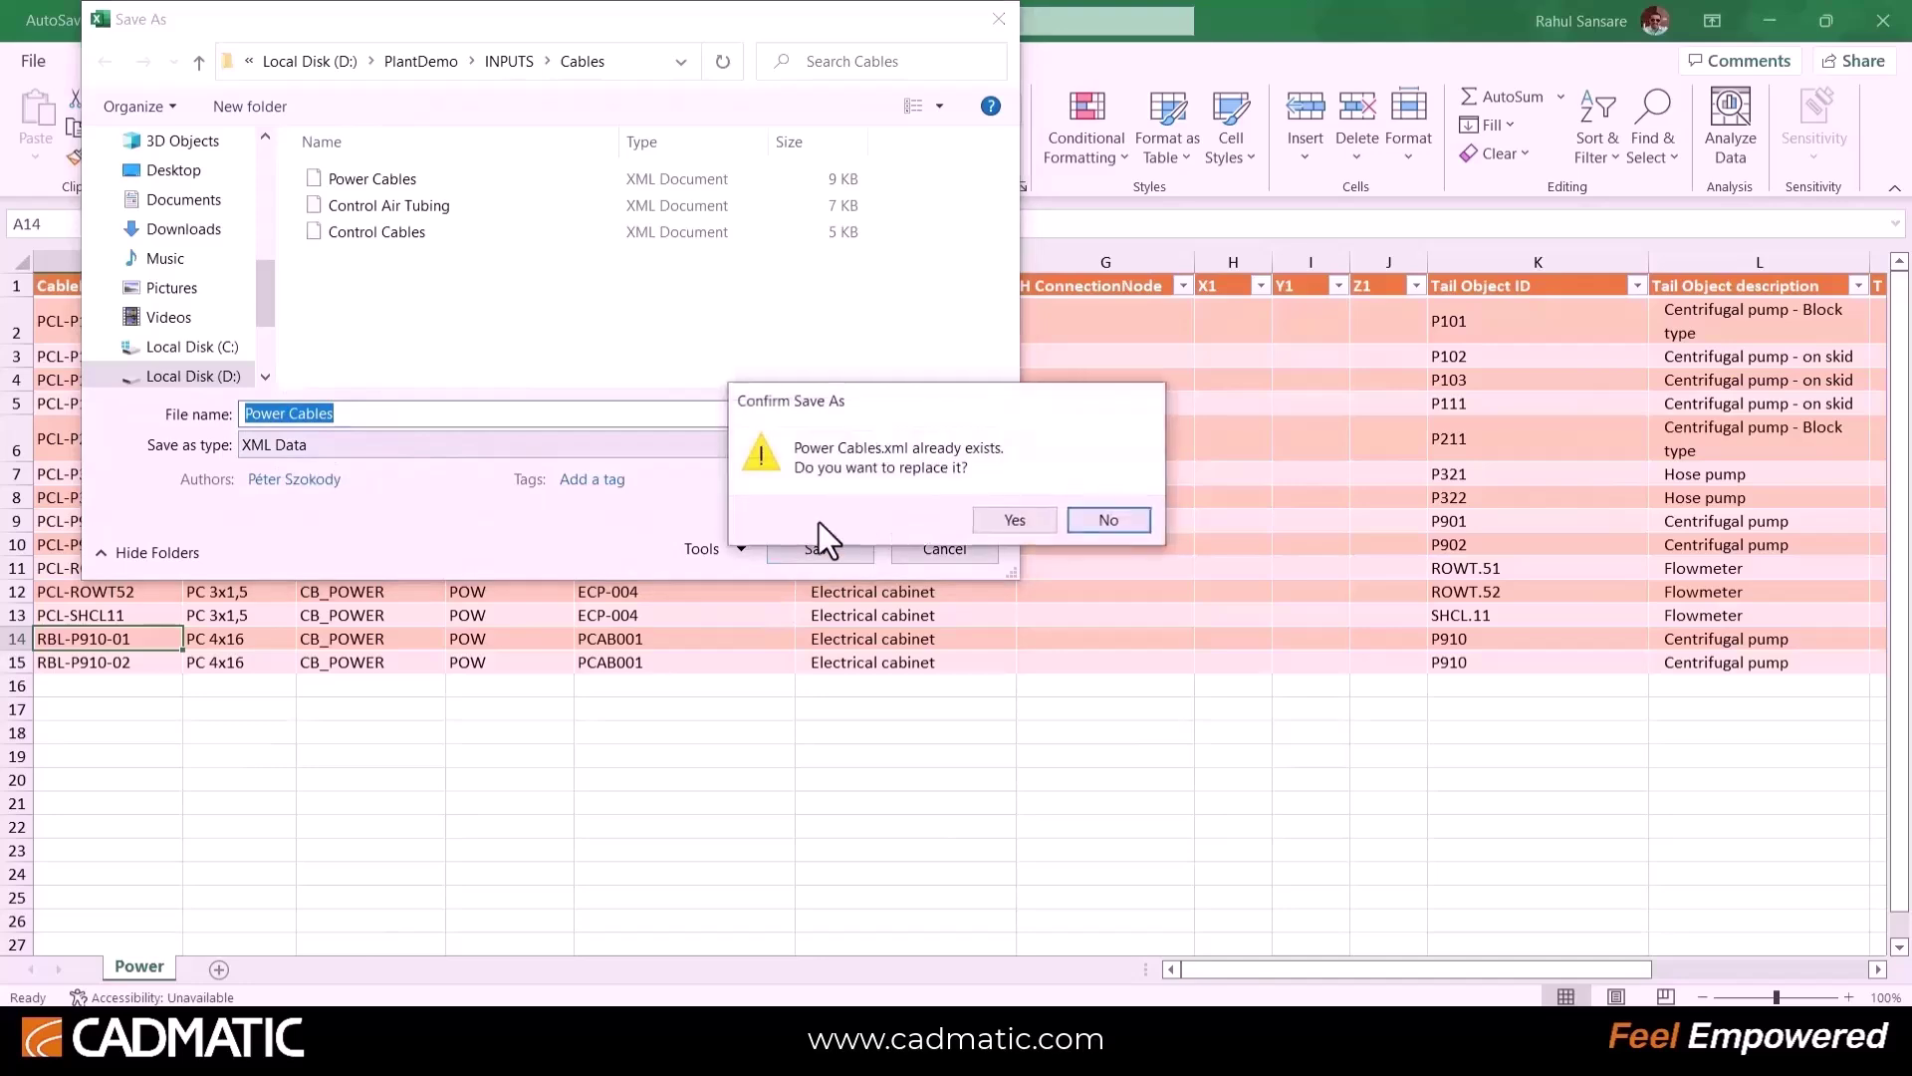
{"action": "left_click", "coordinate": [1017, 522]}
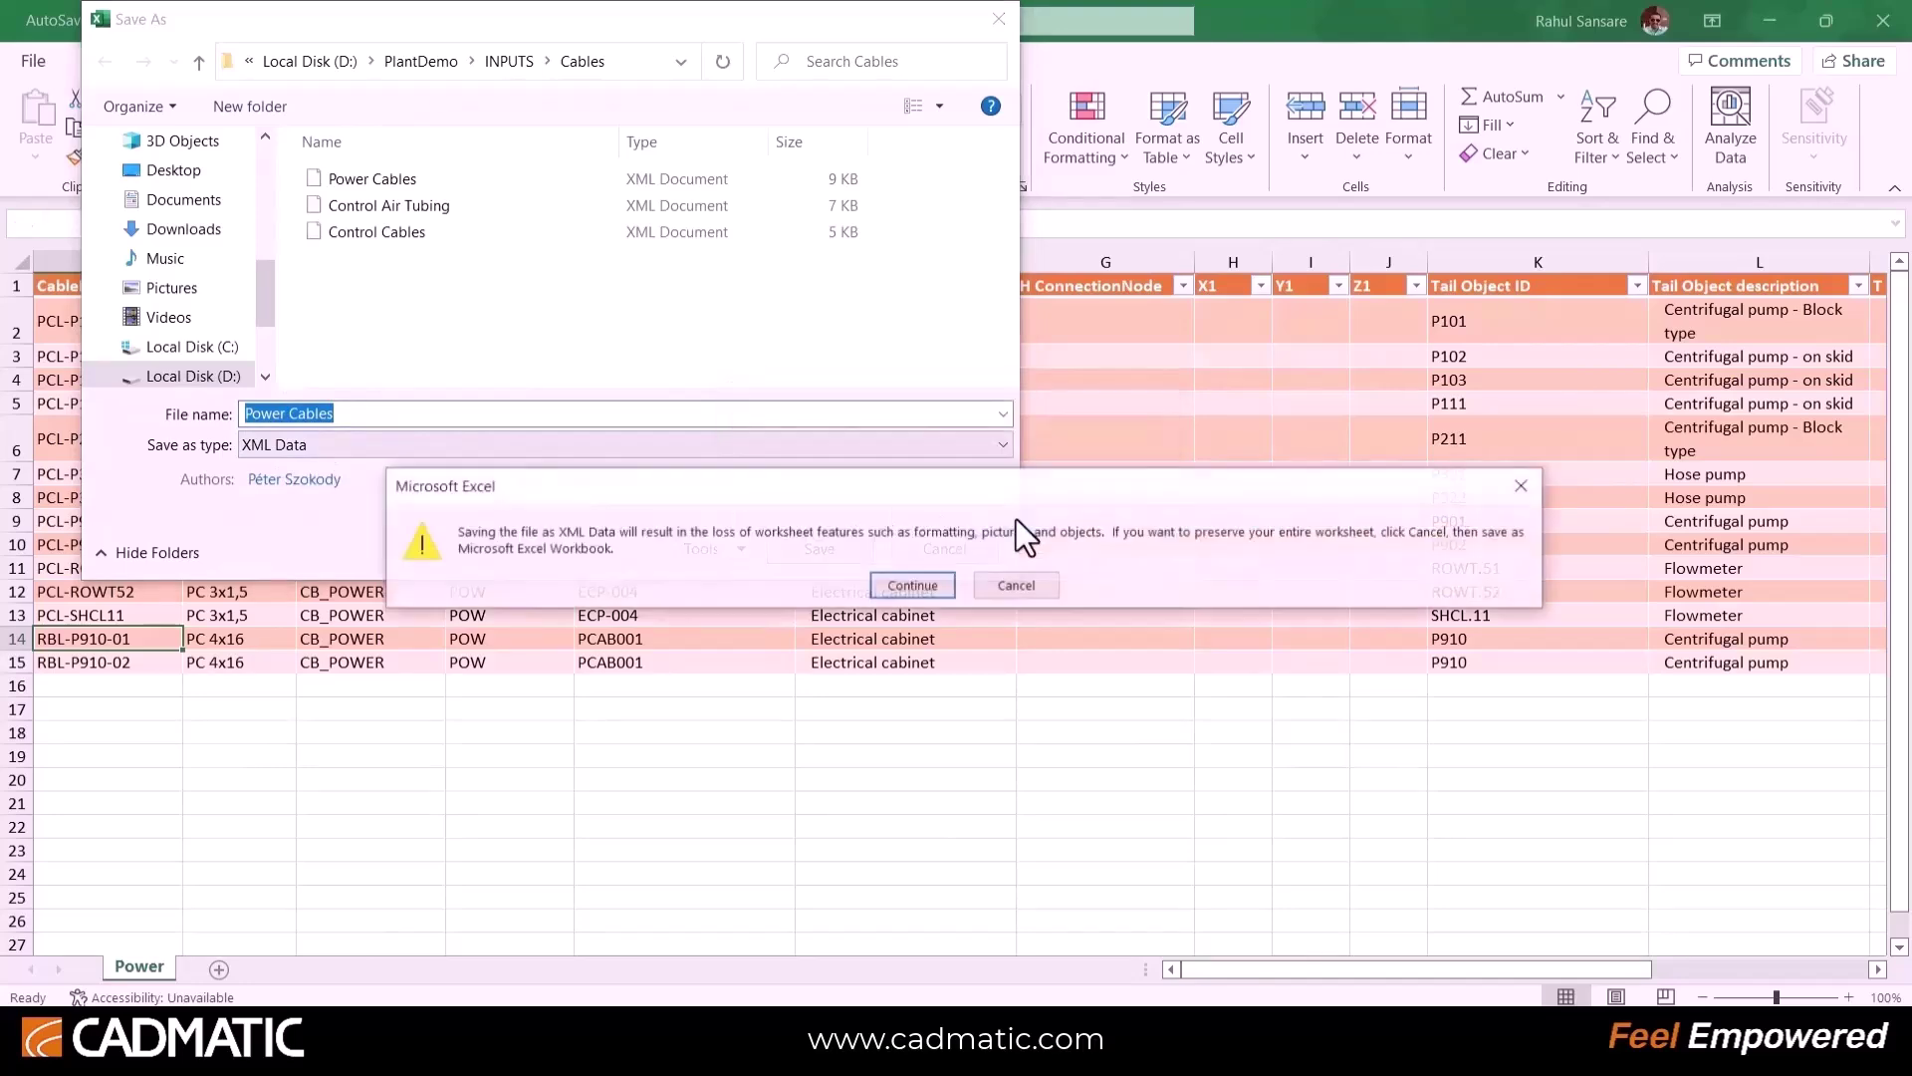
{"action": "left_click", "coordinate": [912, 587]}
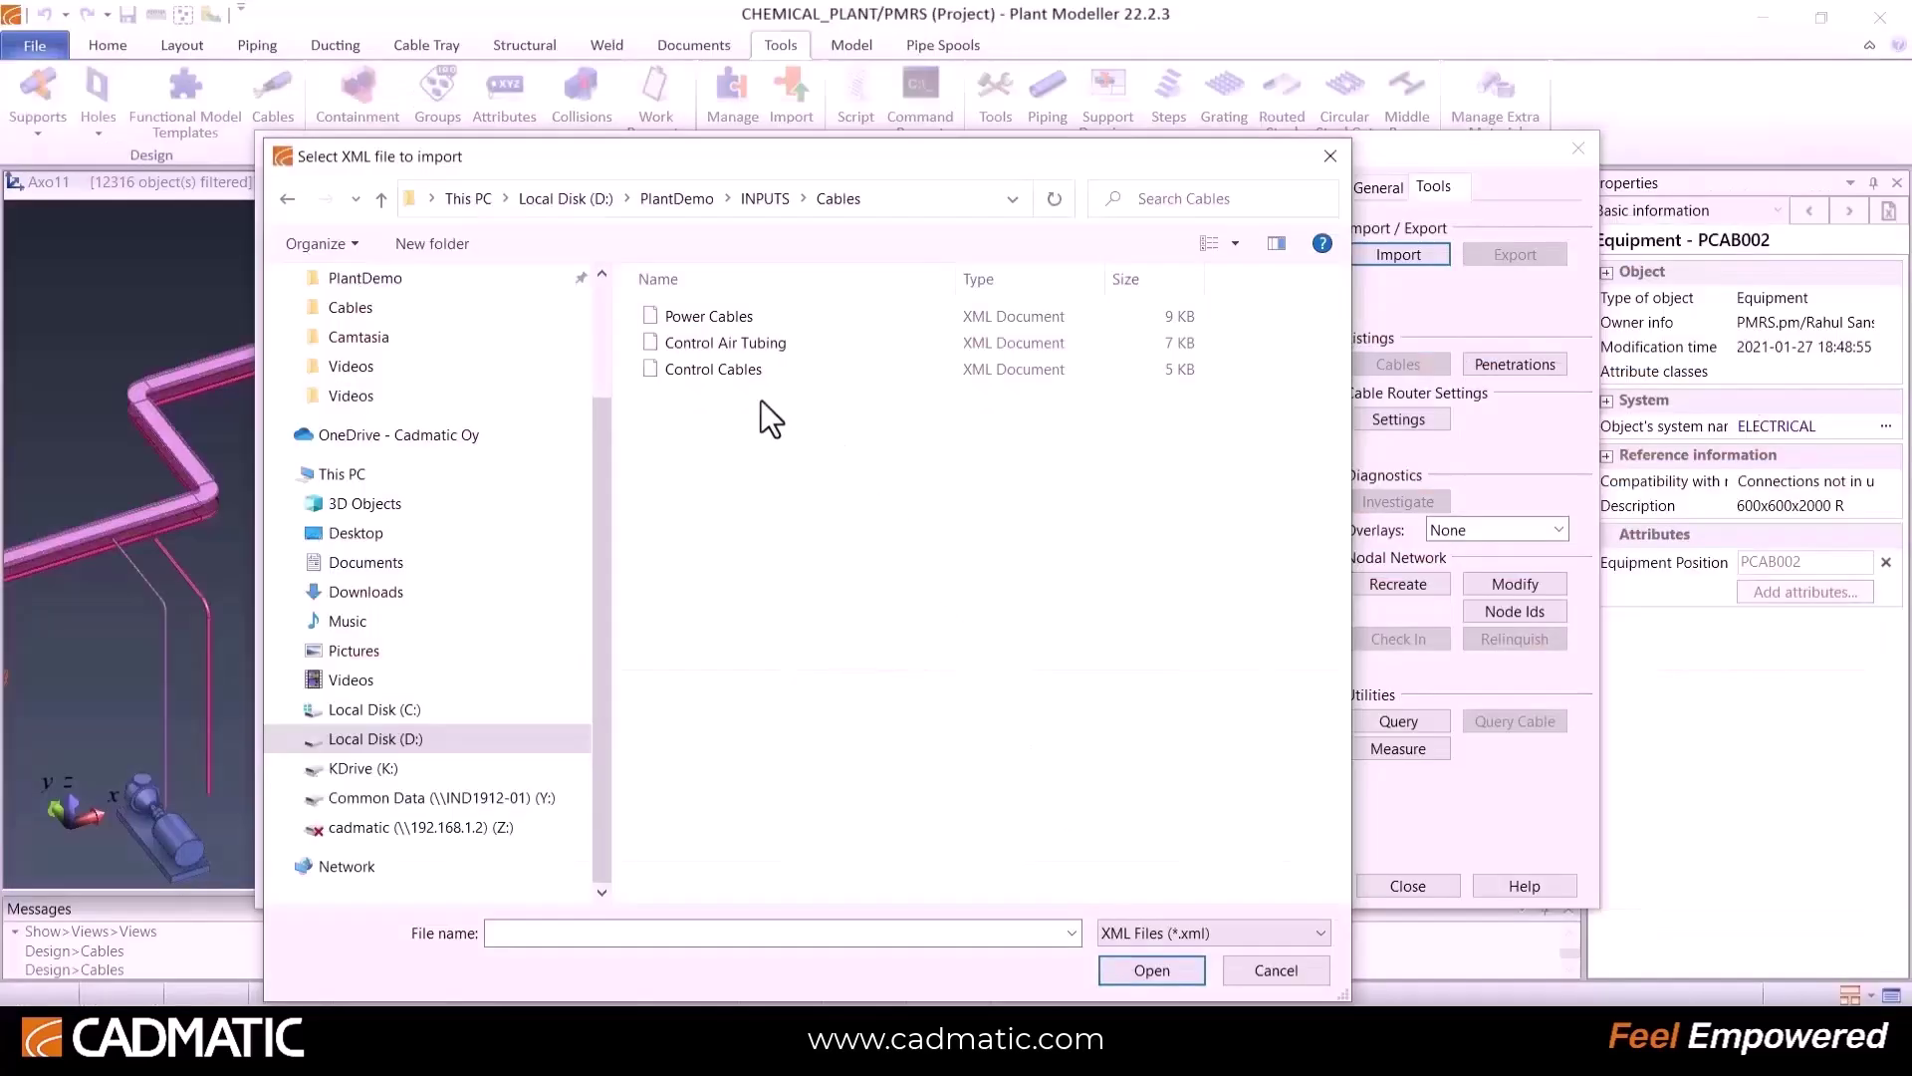
Step: Import cables from Power Cables.xml, reviewing the 12 failed and the newly imported cables
{"action": "left_click", "coordinate": [742, 316]}
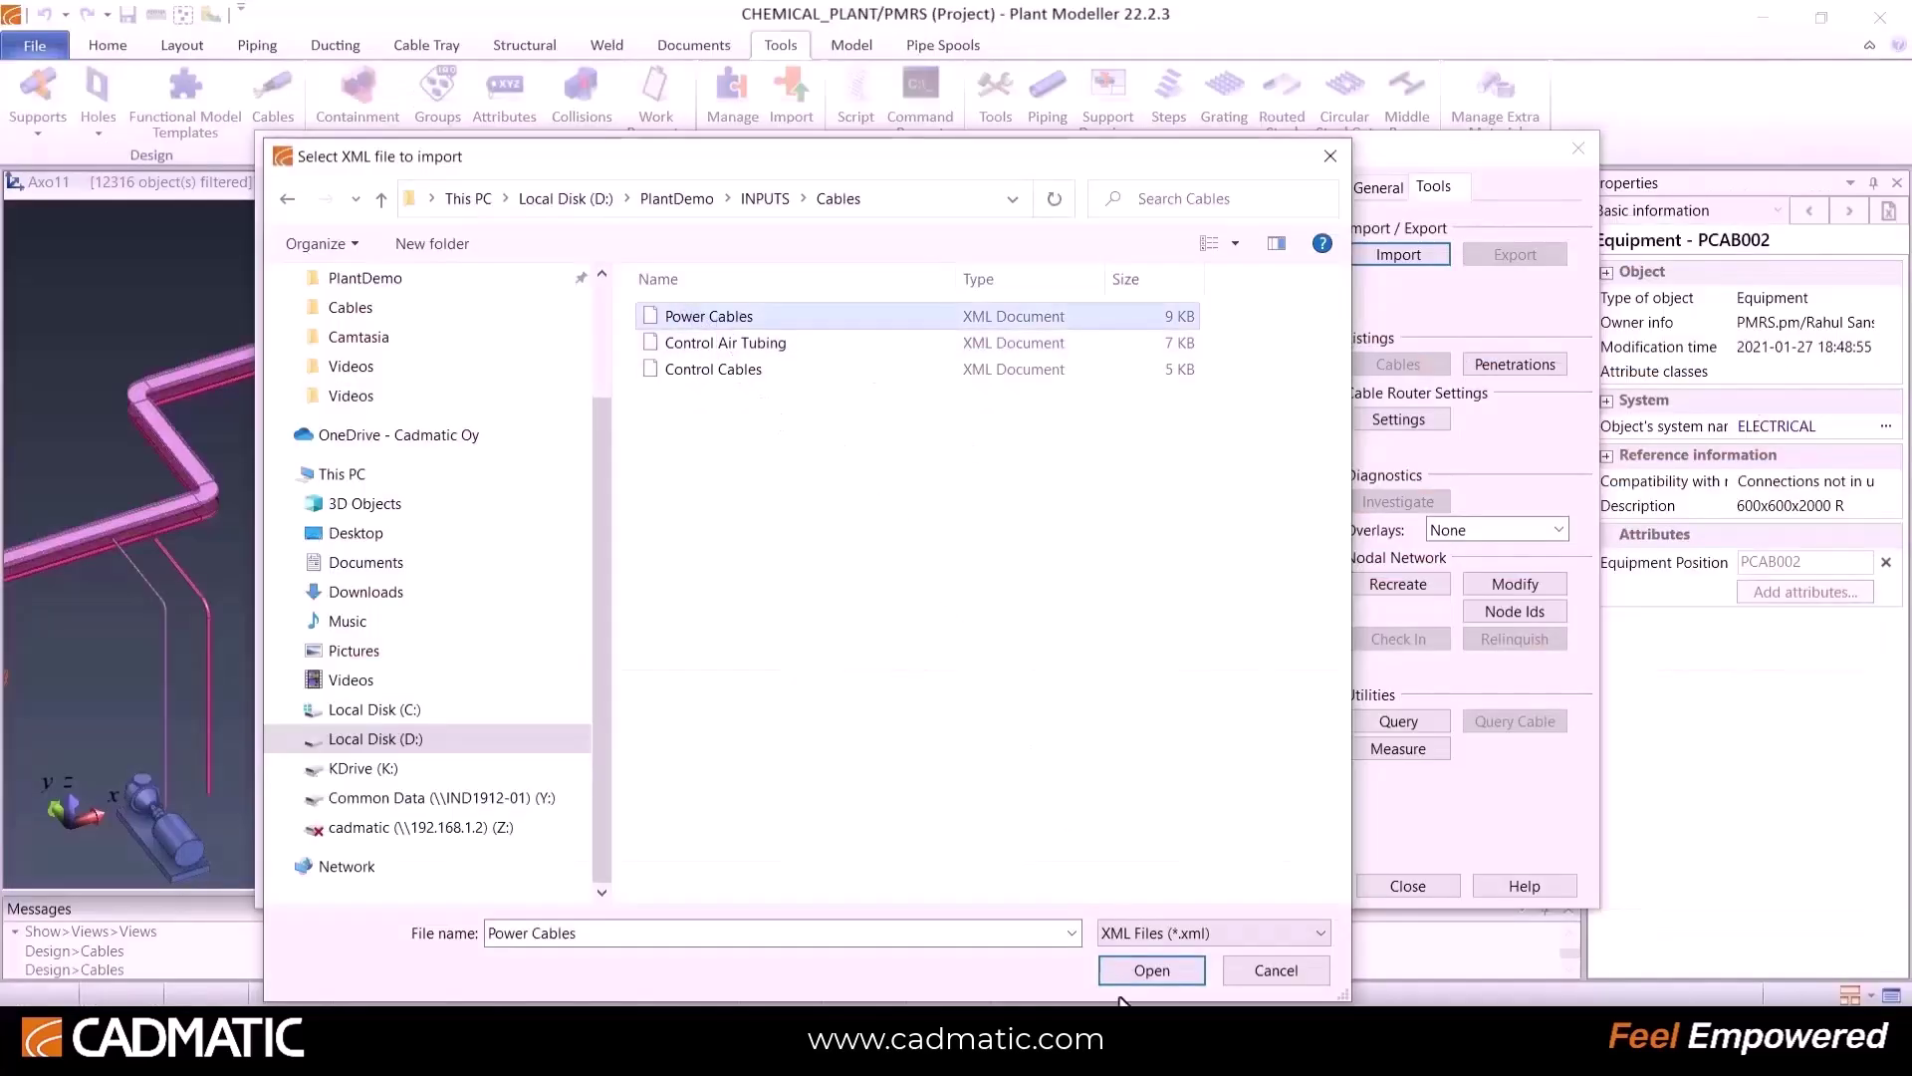
{"action": "left_click", "coordinate": [1147, 974]}
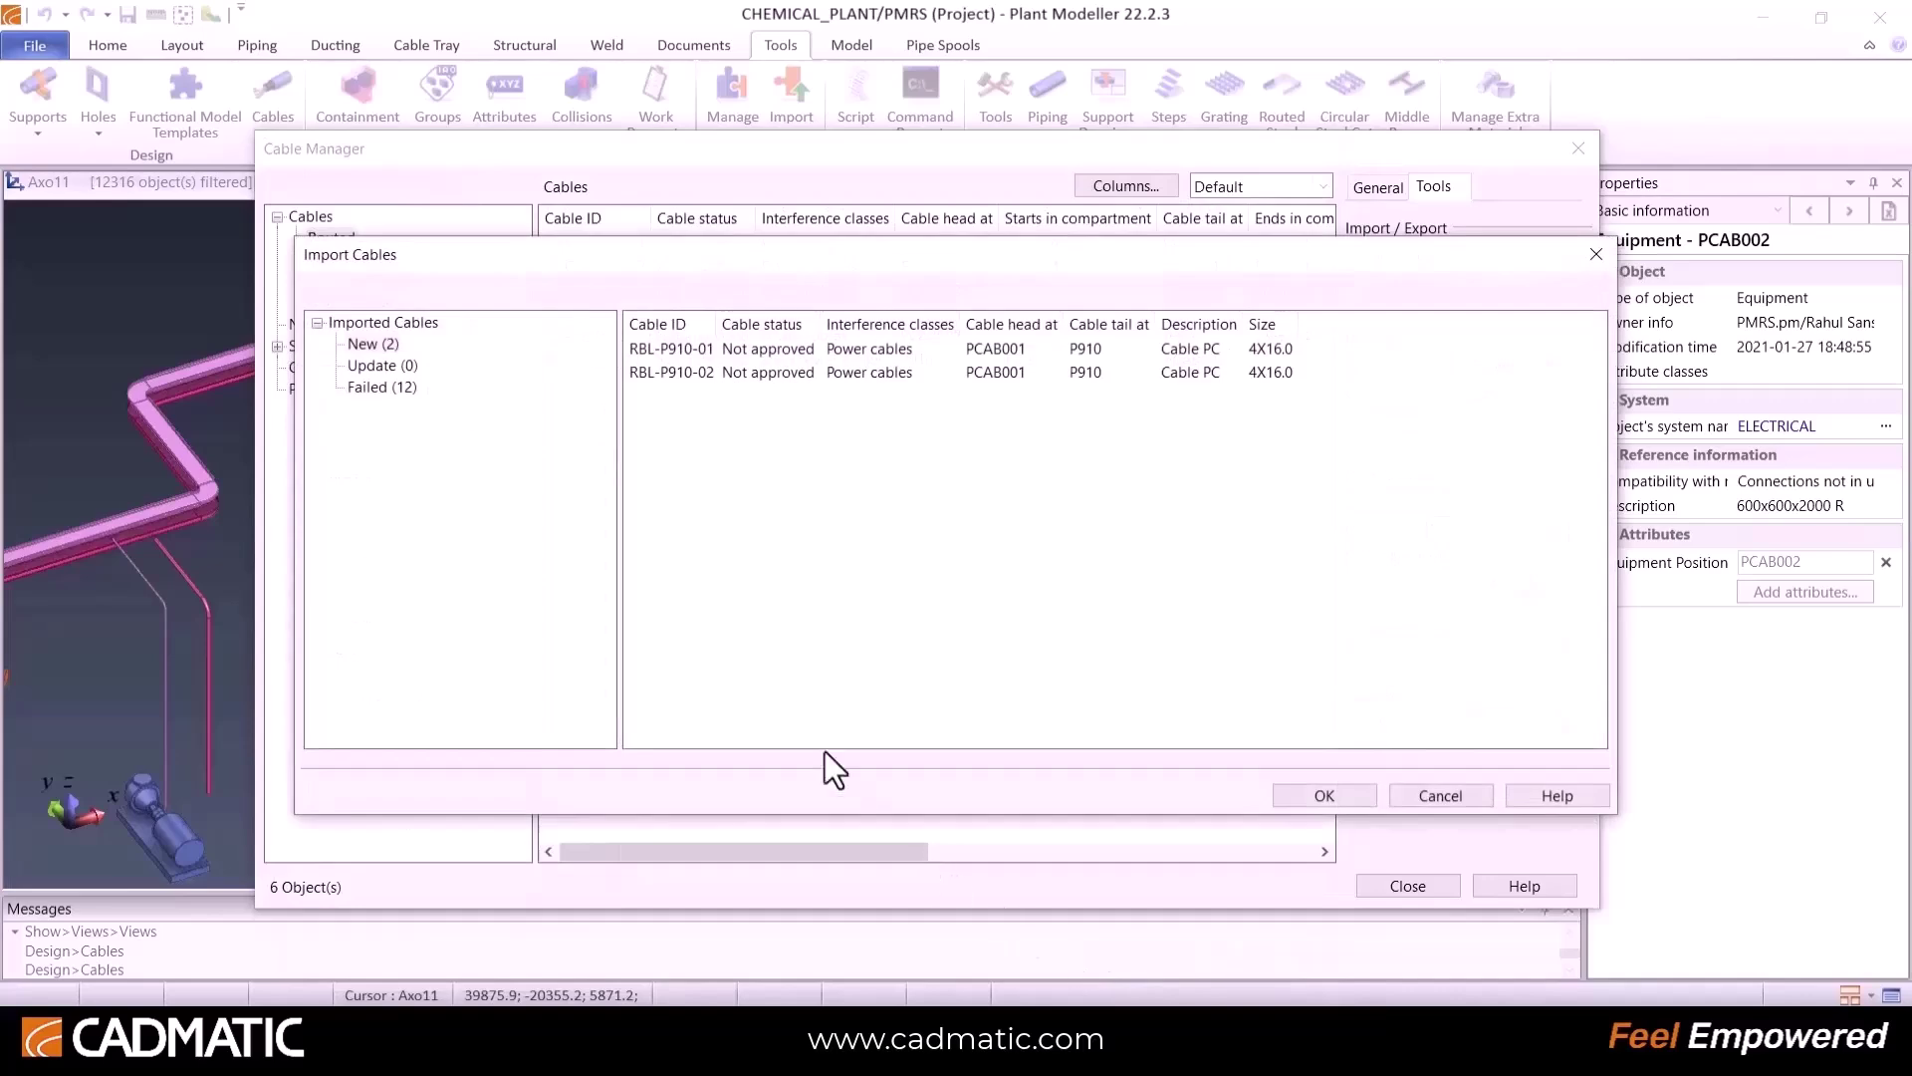
{"action": "left_click", "coordinate": [382, 386]}
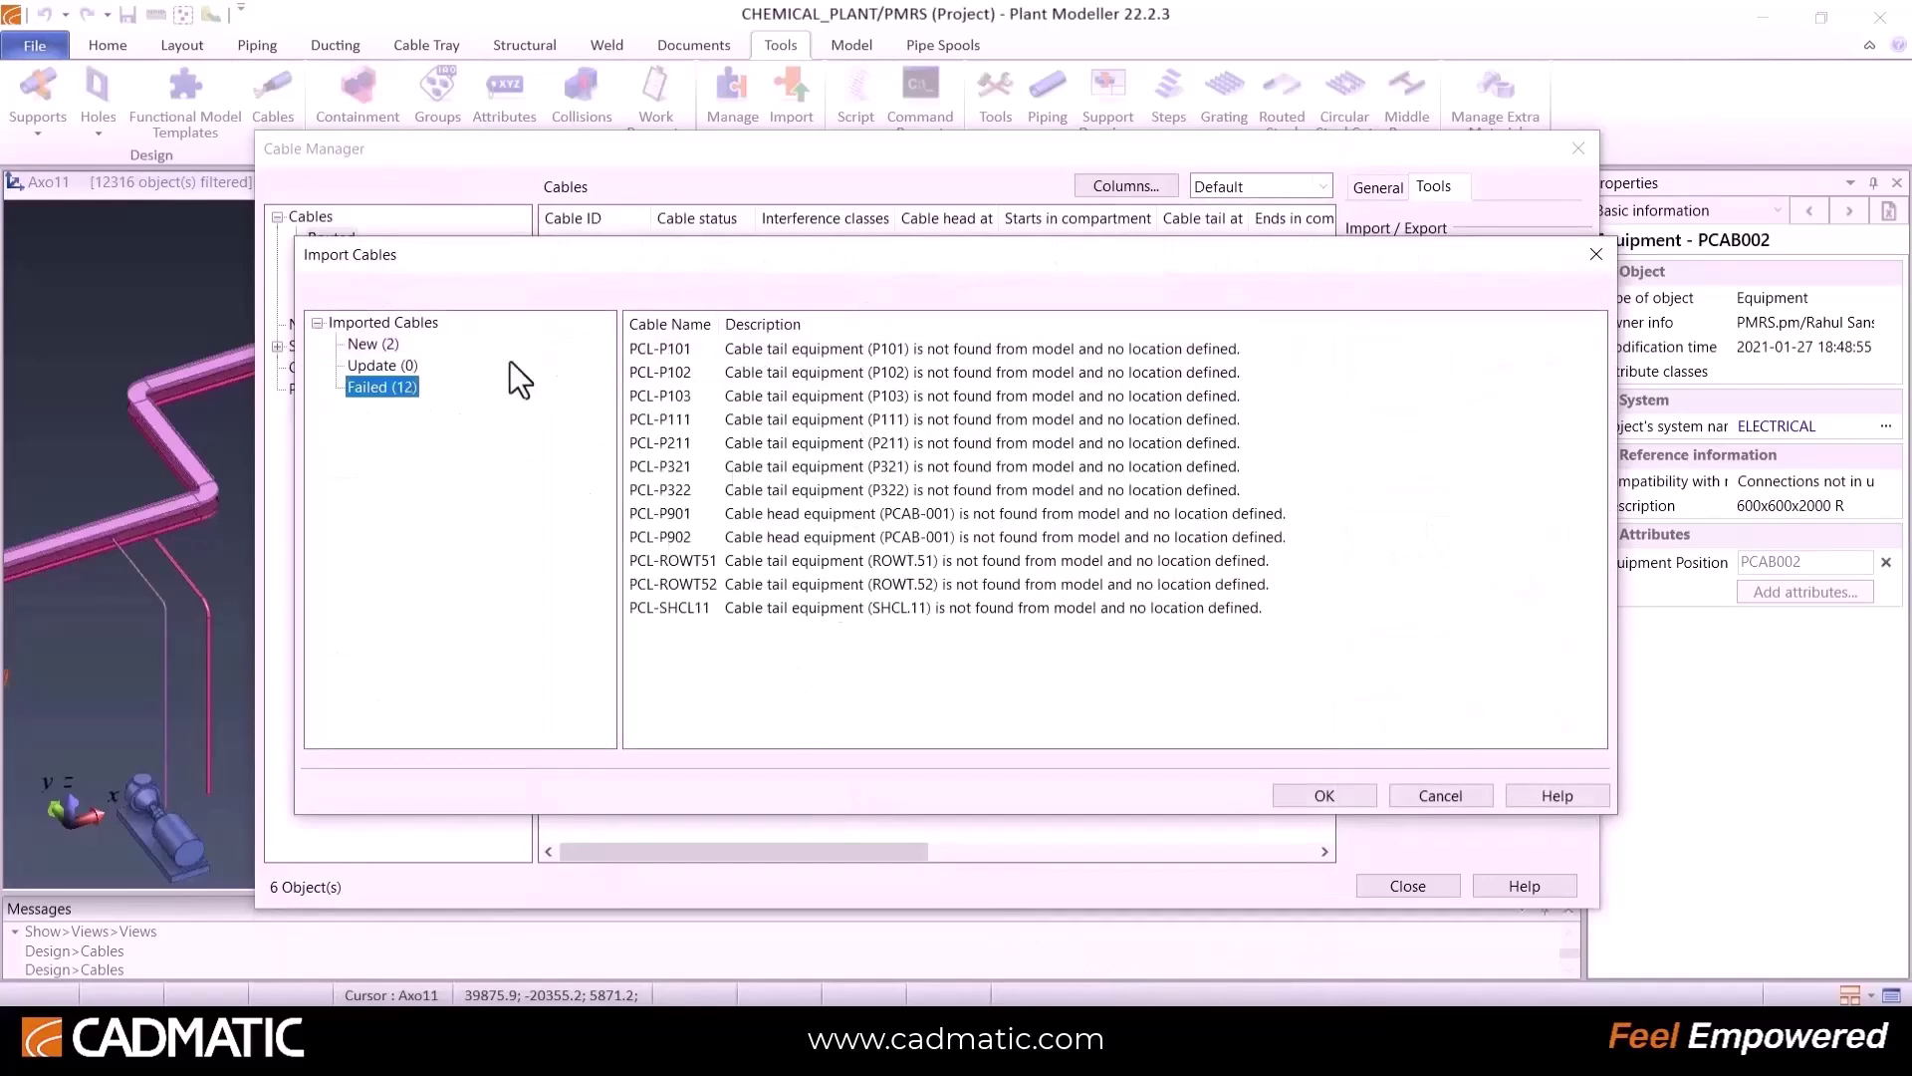
{"action": "left_click", "coordinate": [374, 344]}
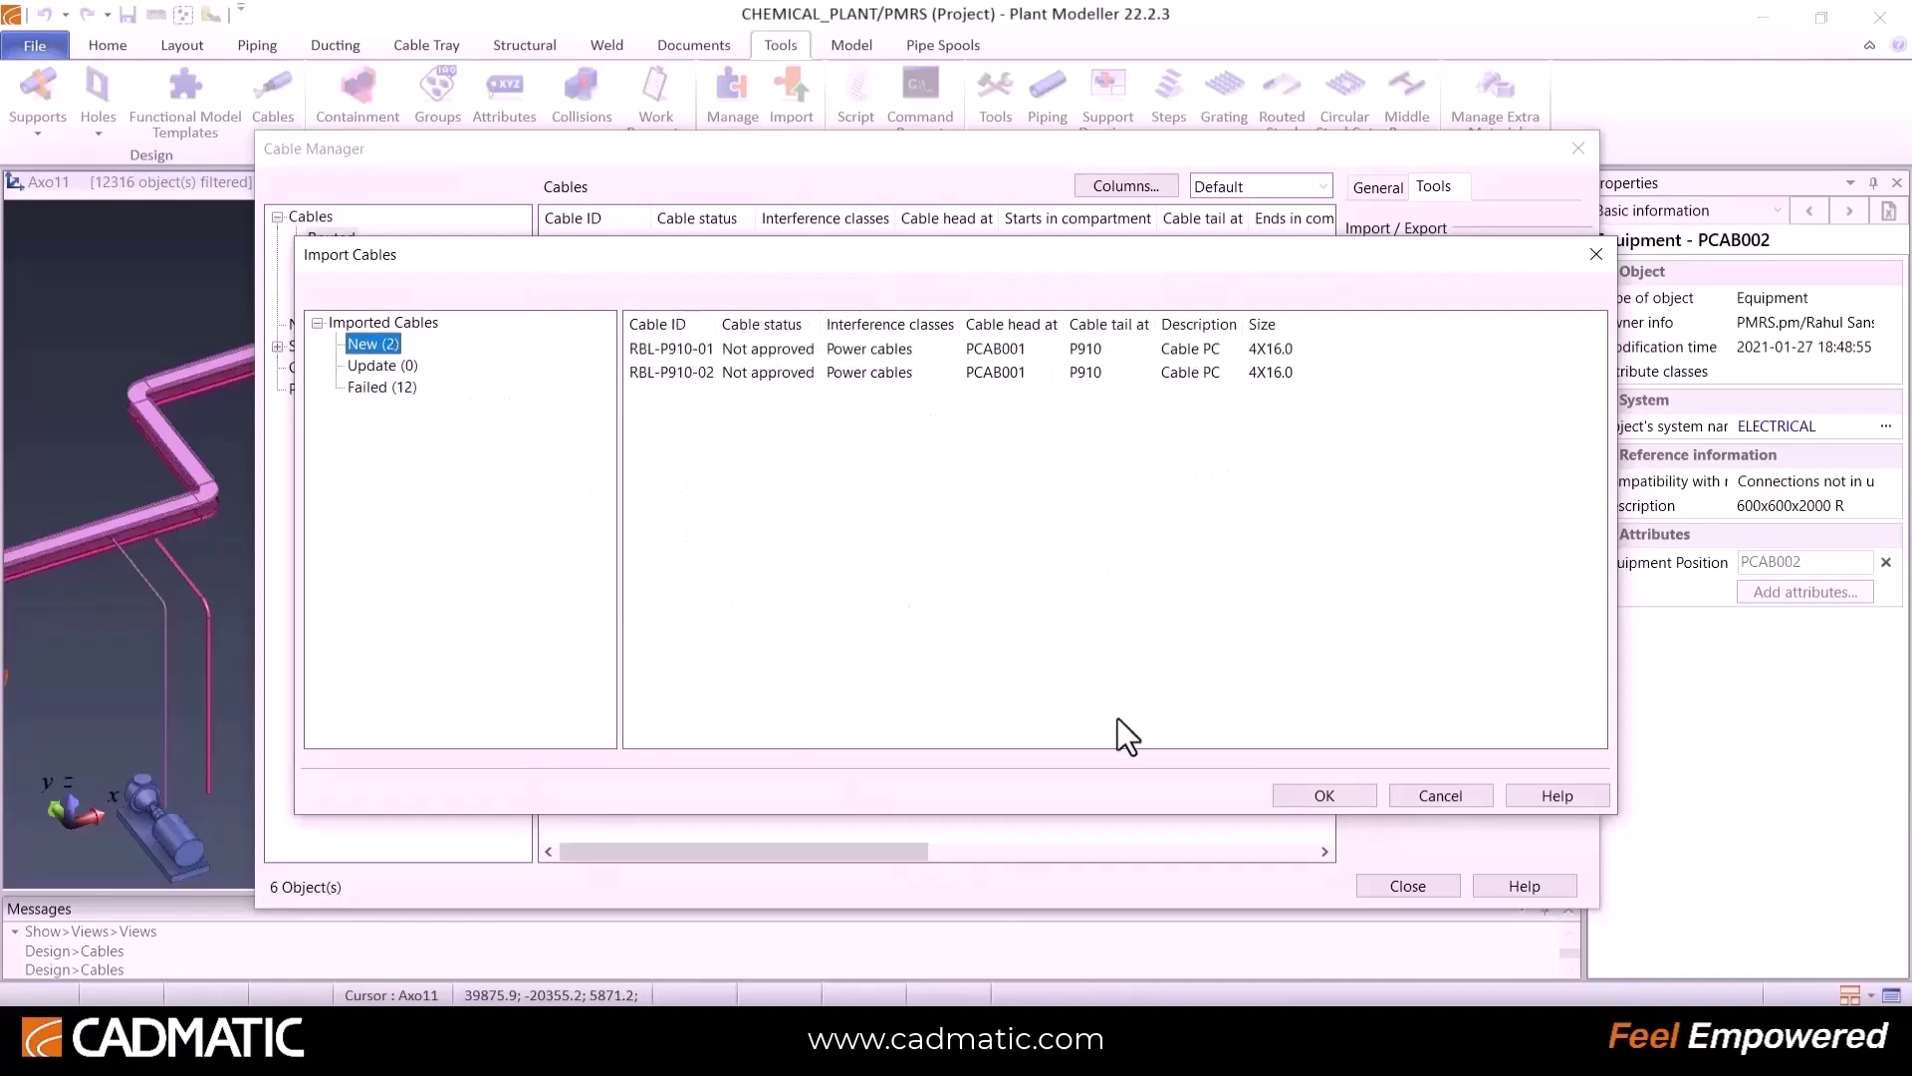
{"action": "left_click", "coordinate": [1313, 796]}
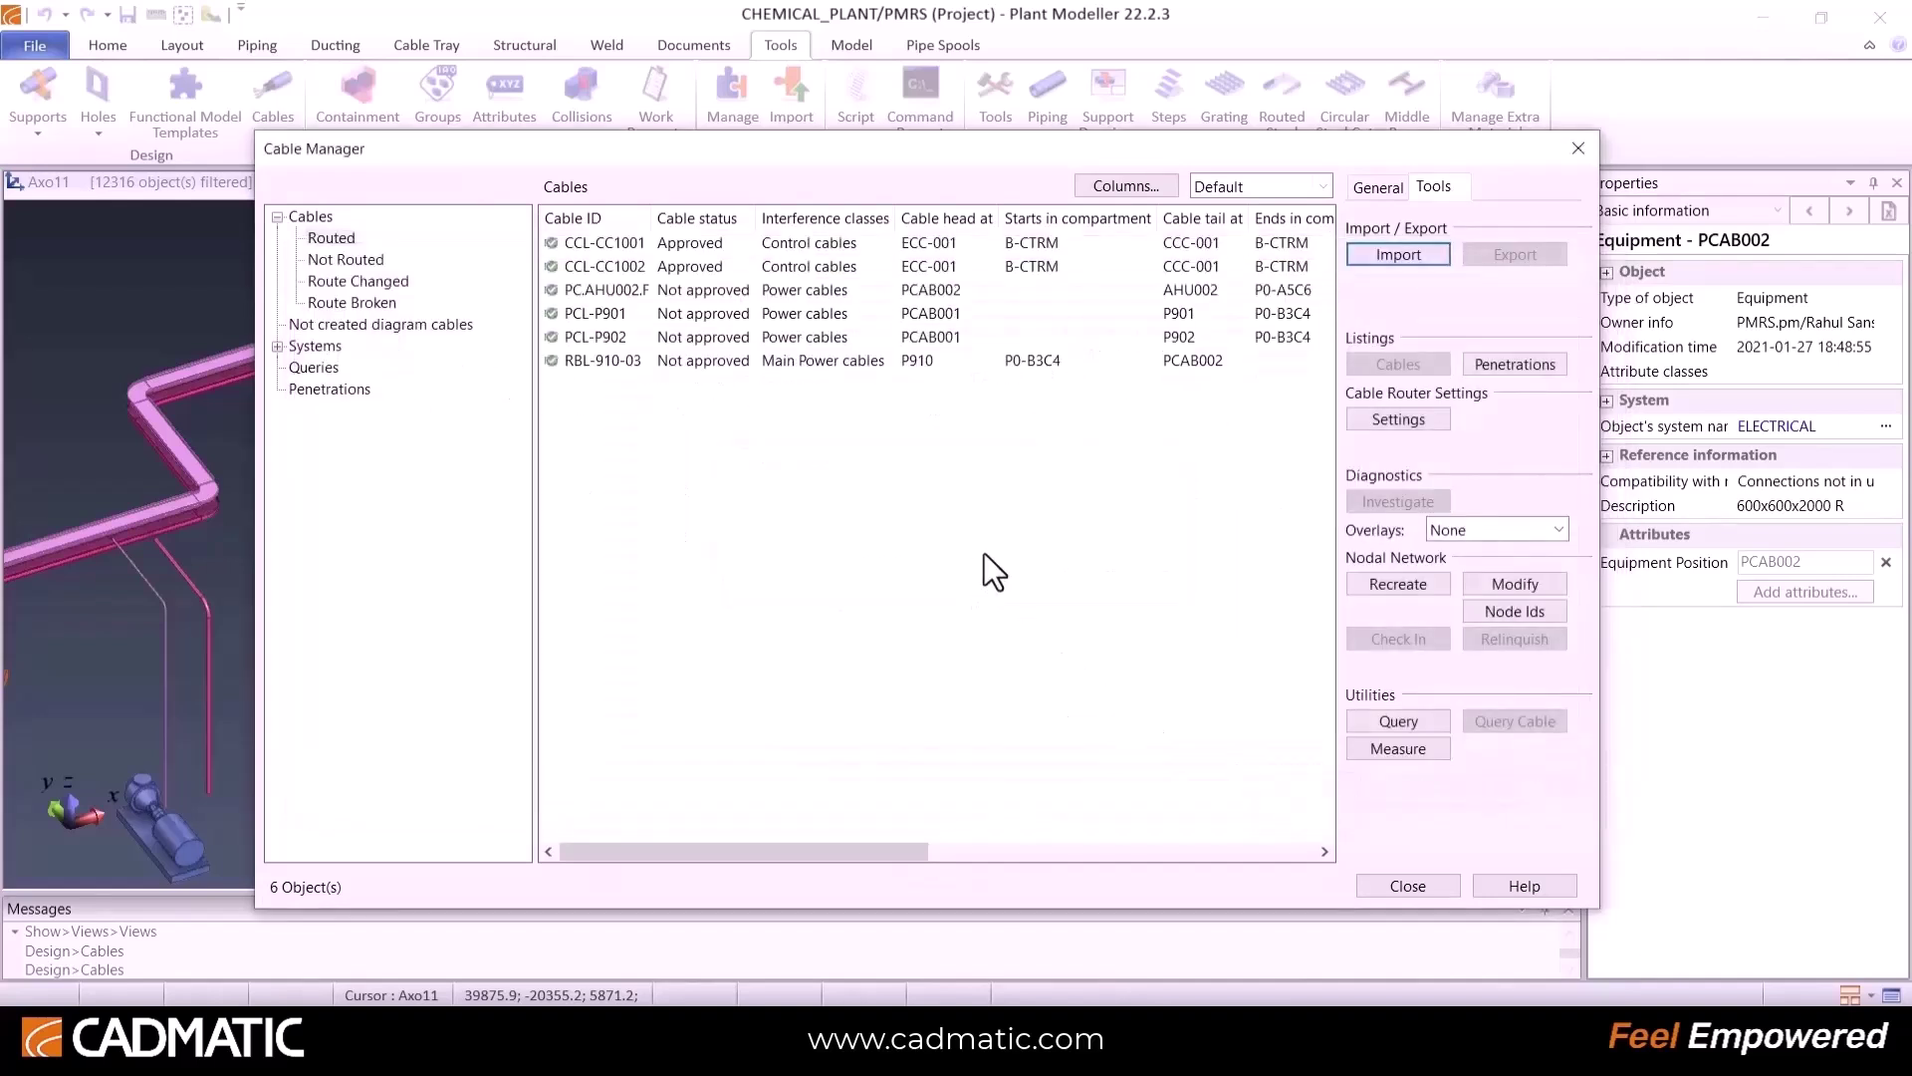
Step: Auto-route RBL-P910-01 and RBL-P910-02, noting RBL-P910-02's failure and checking RBL-P910-01 in Routed
{"action": "left_click", "coordinate": [354, 261]}
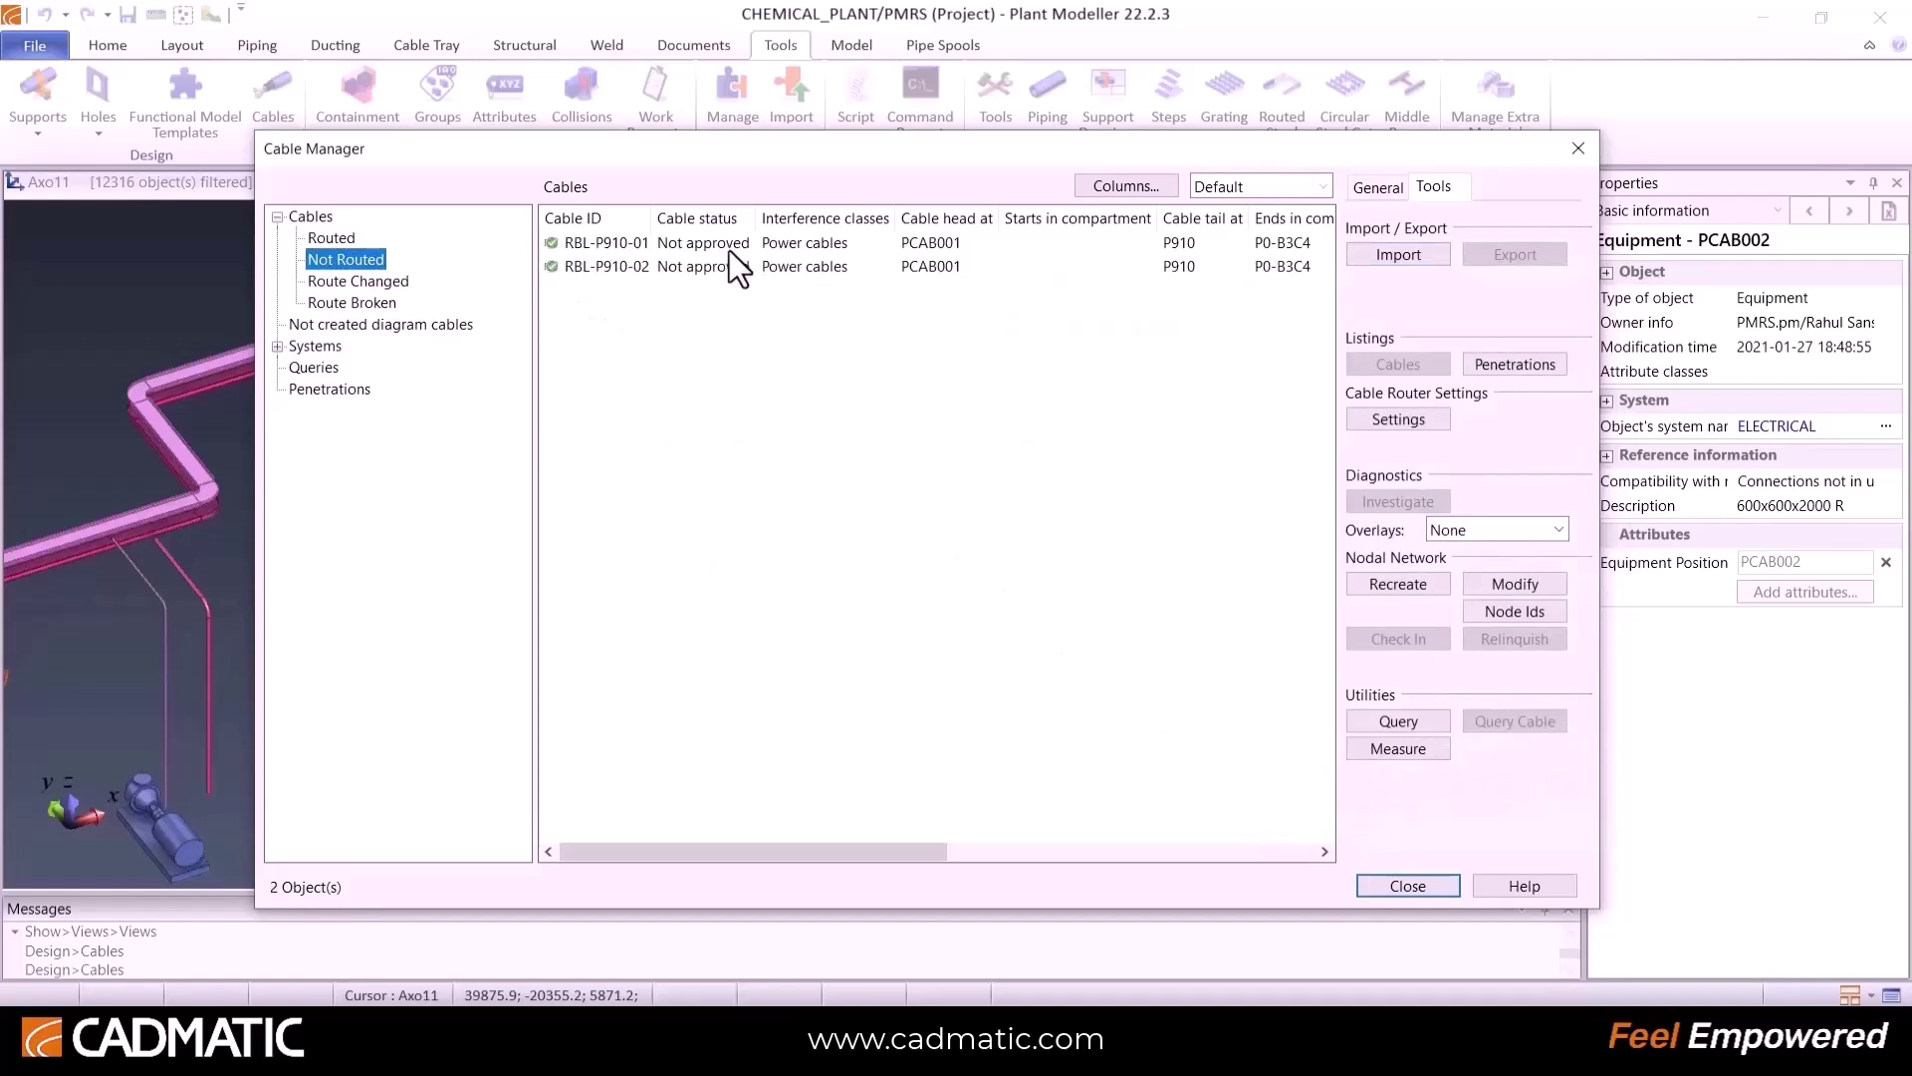
{"action": "left_click_drag", "start_coordinate": [847, 336], "coordinate": [799, 242]}
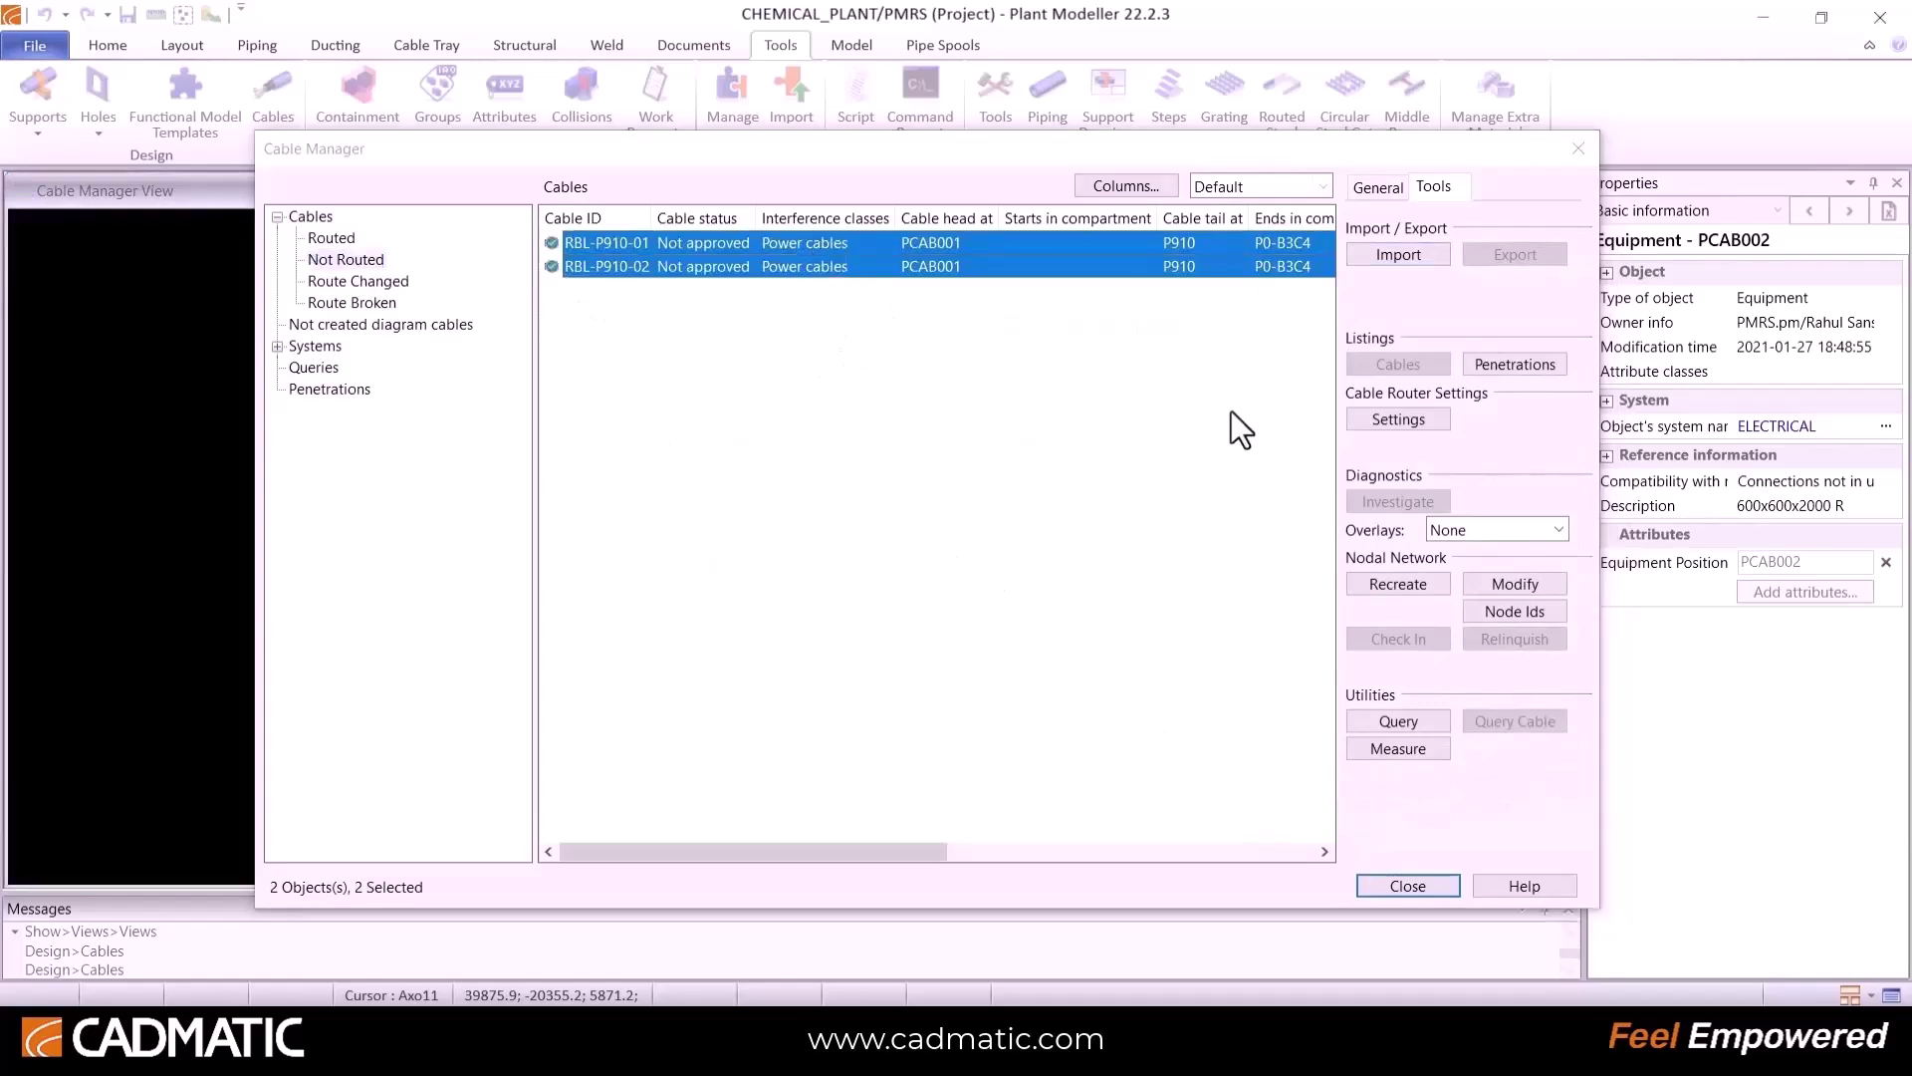
{"action": "left_click", "coordinate": [1378, 188]}
{"action": "left_click", "coordinate": [1399, 451]}
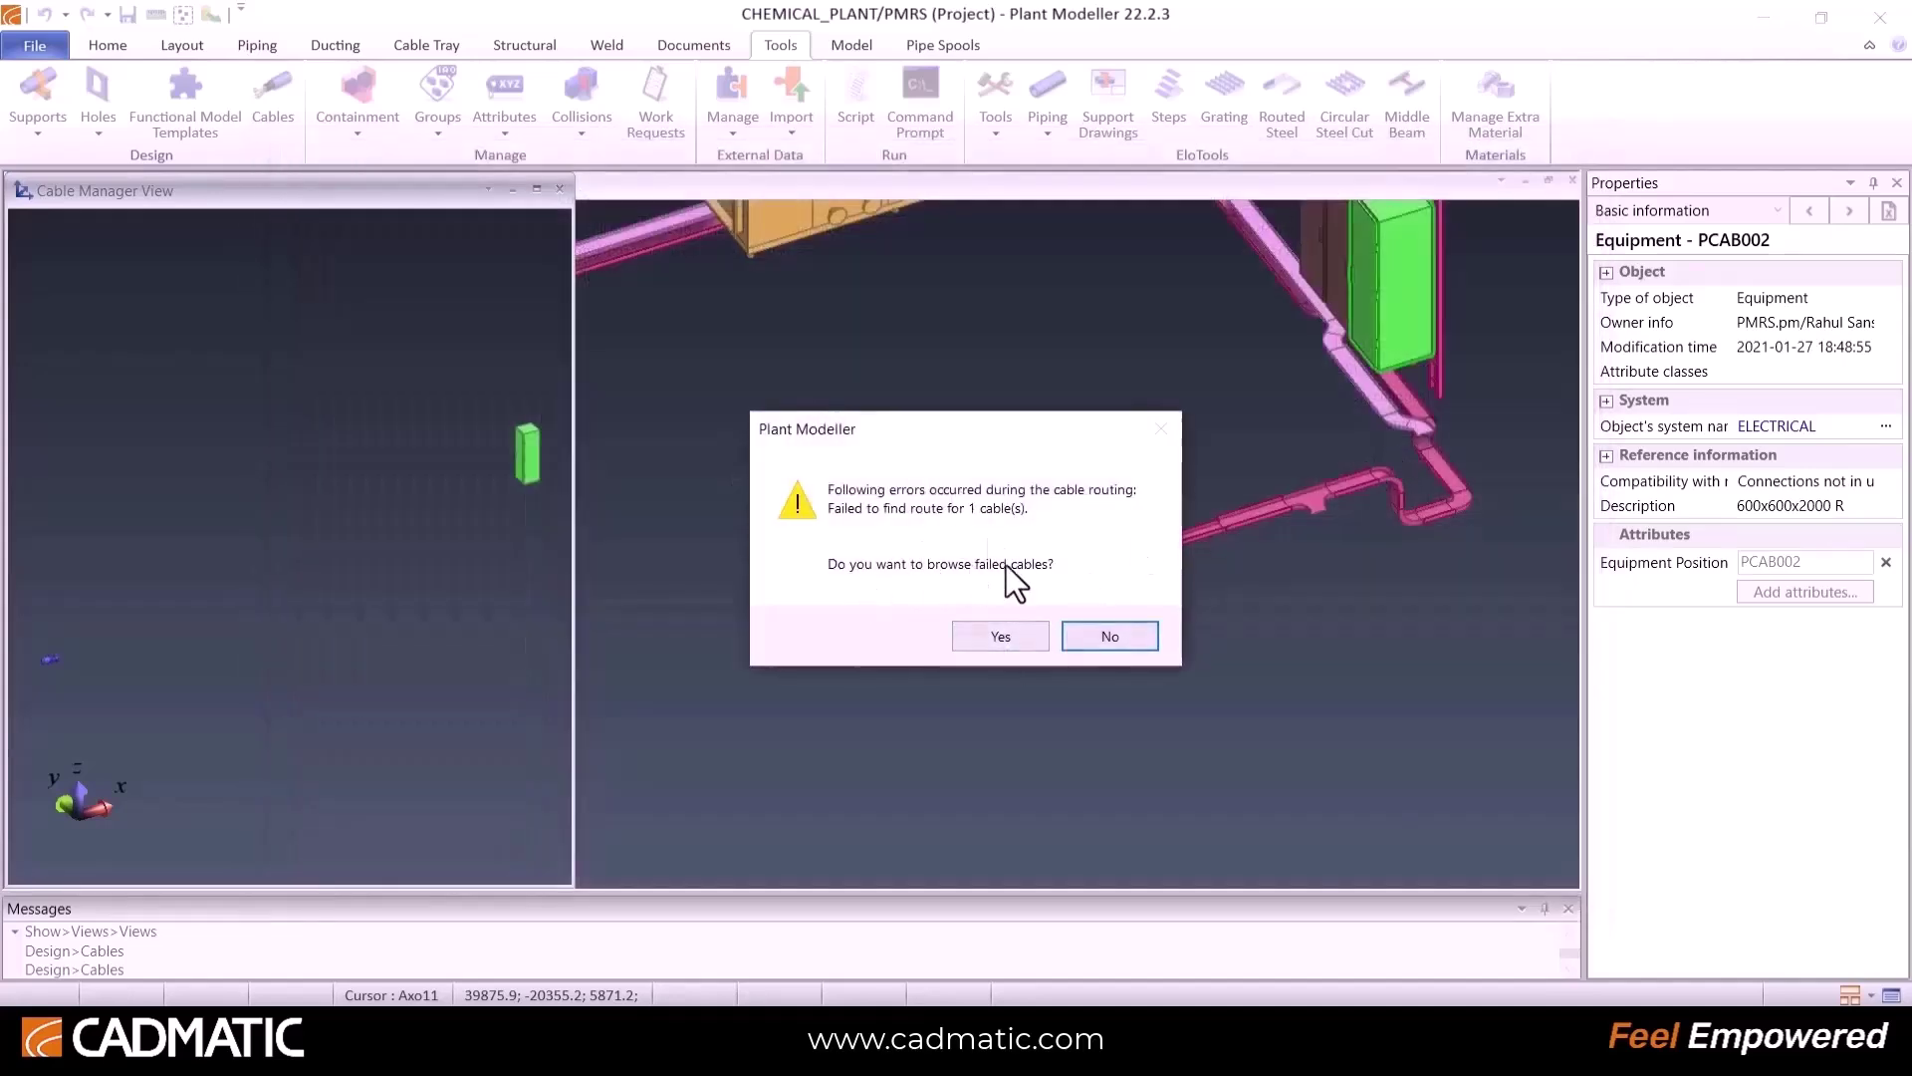
{"action": "left_click", "coordinate": [1000, 636]}
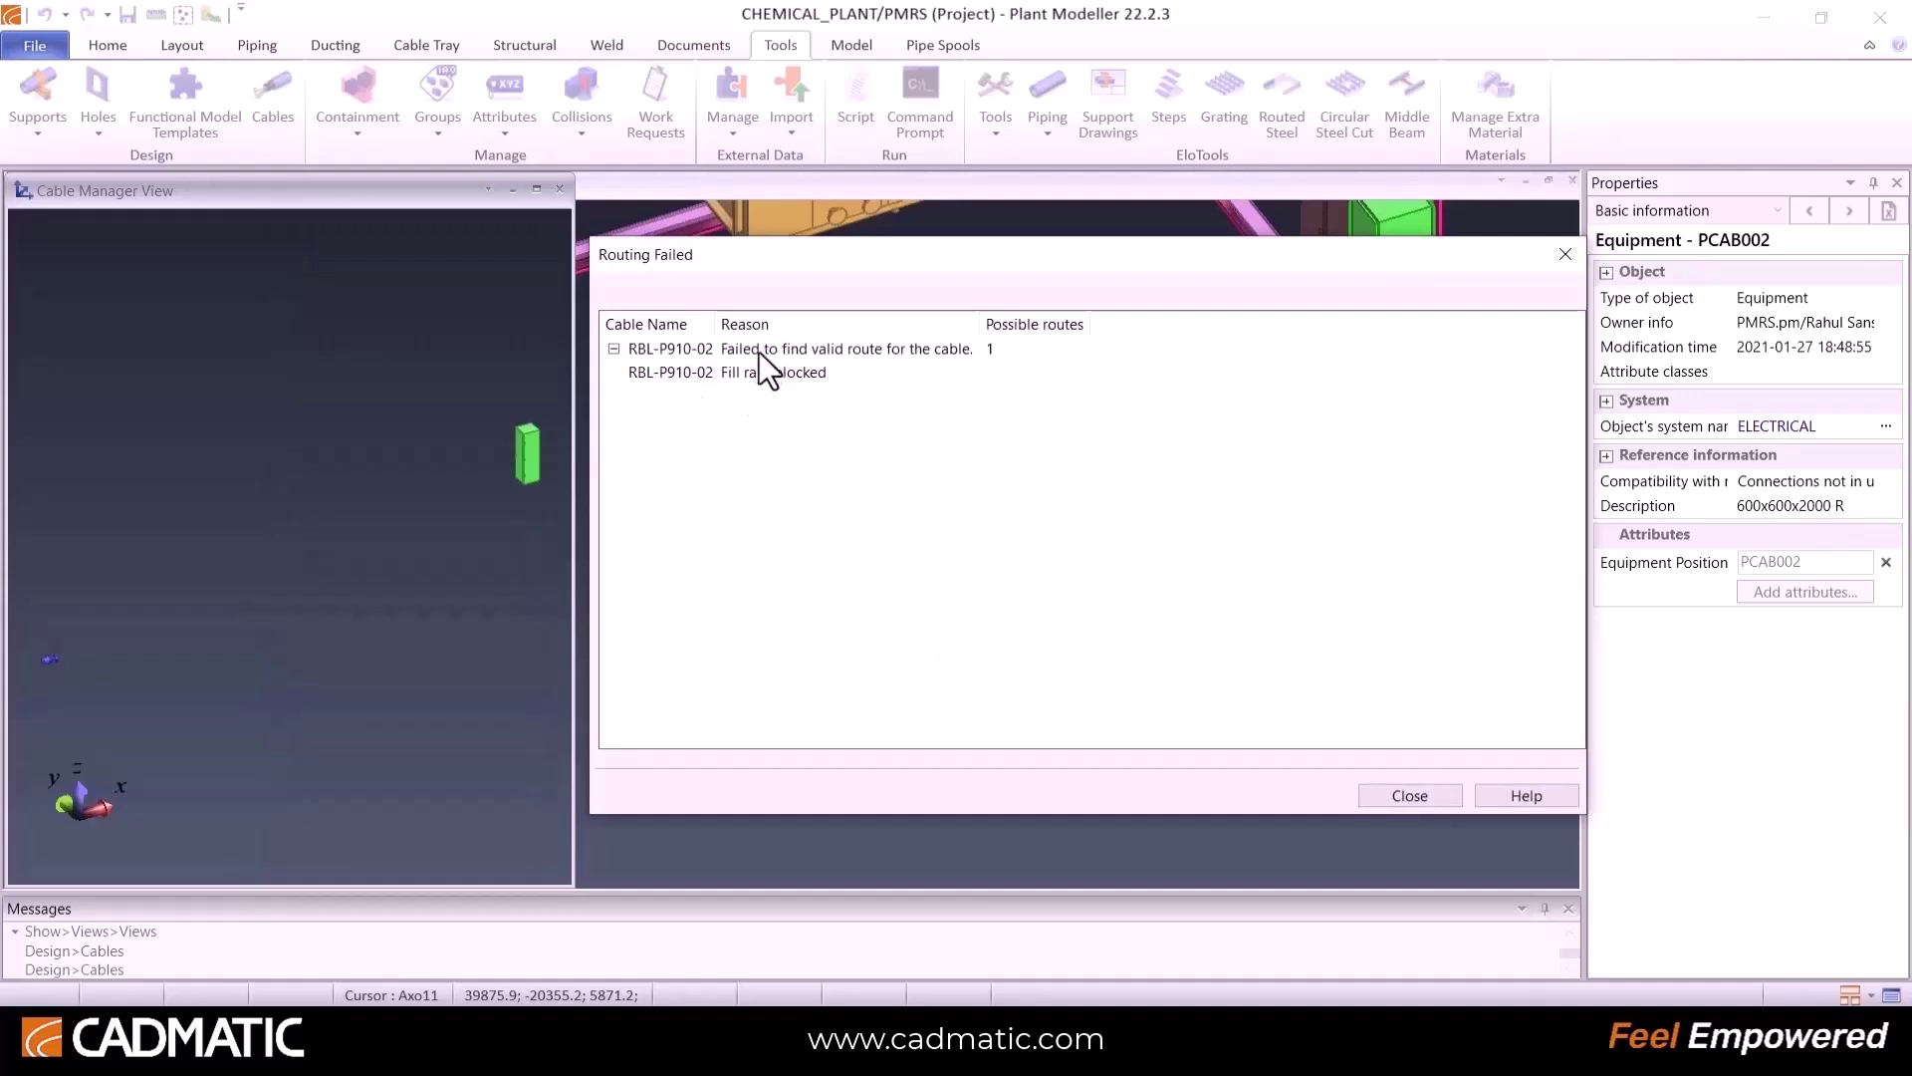
{"action": "left_click", "coordinate": [1411, 794]}
{"action": "left_click", "coordinate": [331, 237]}
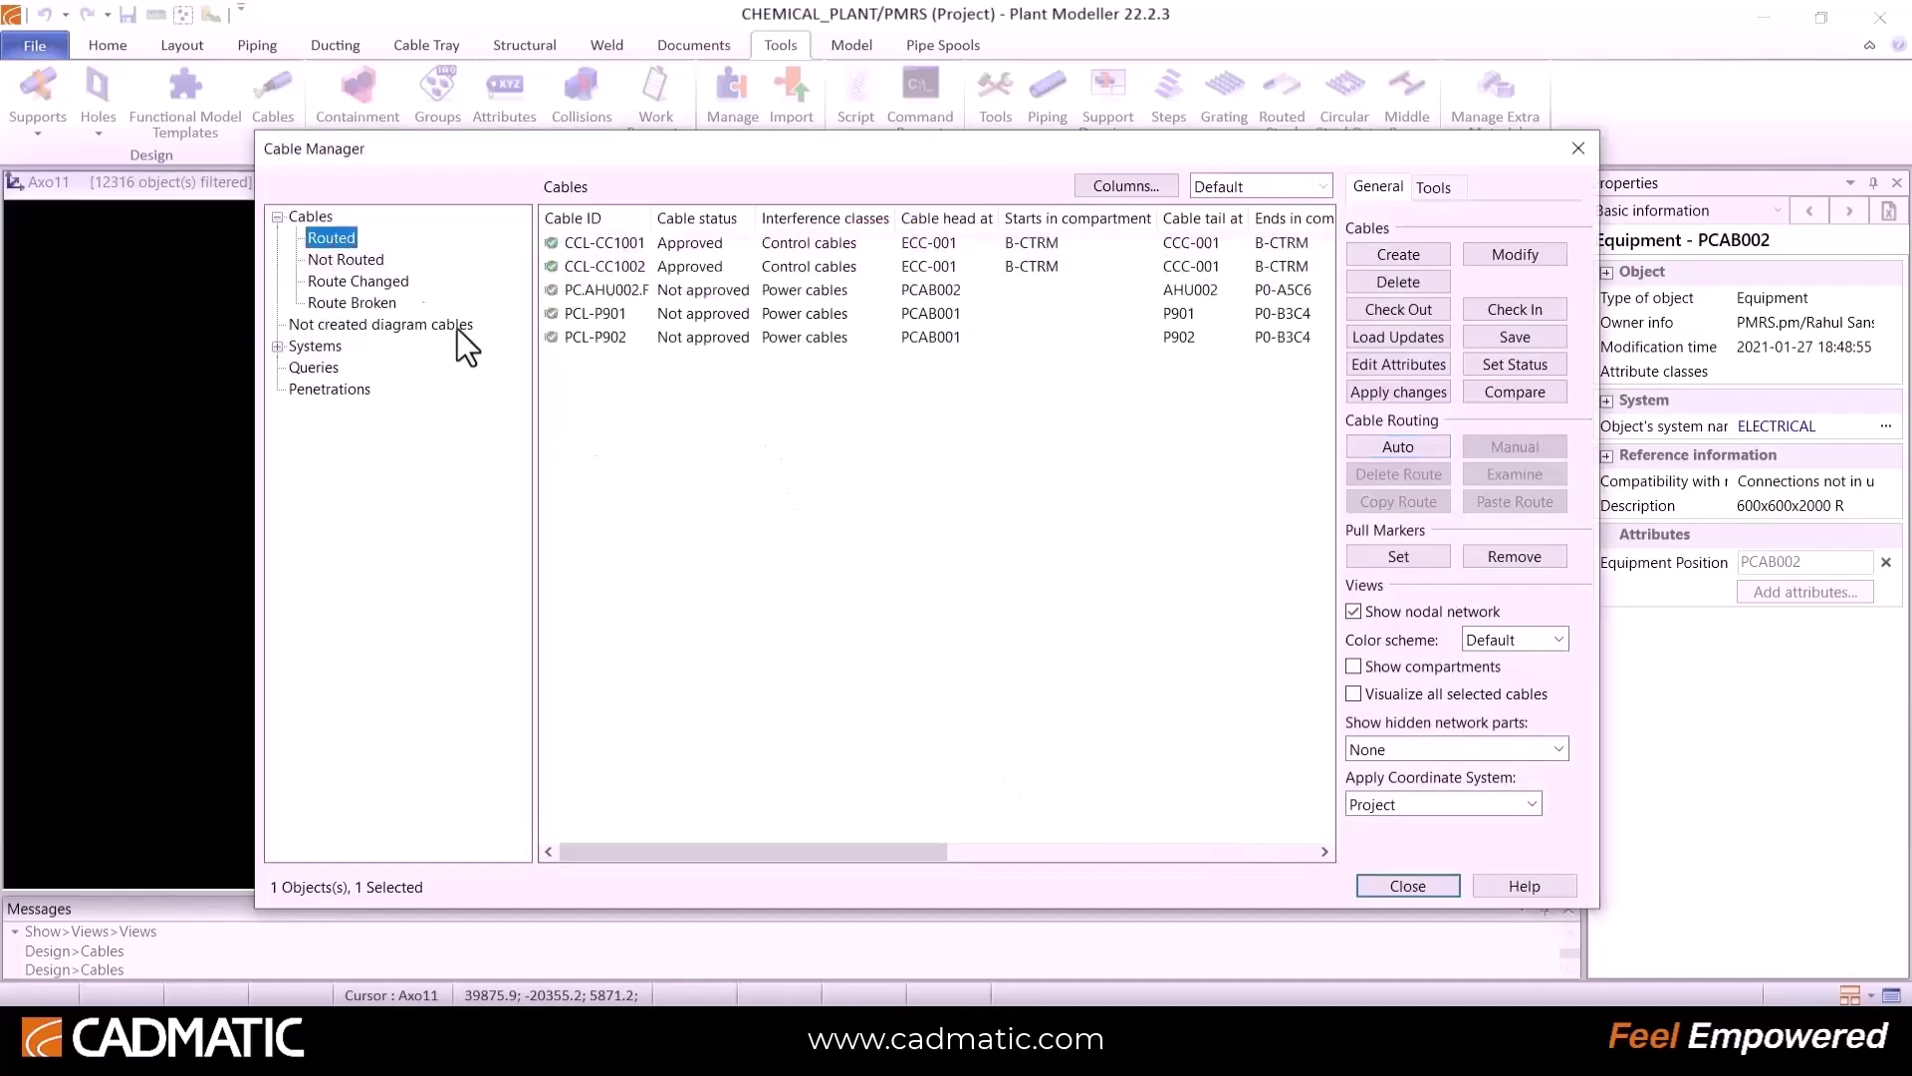
{"action": "left_click", "coordinate": [650, 386]}
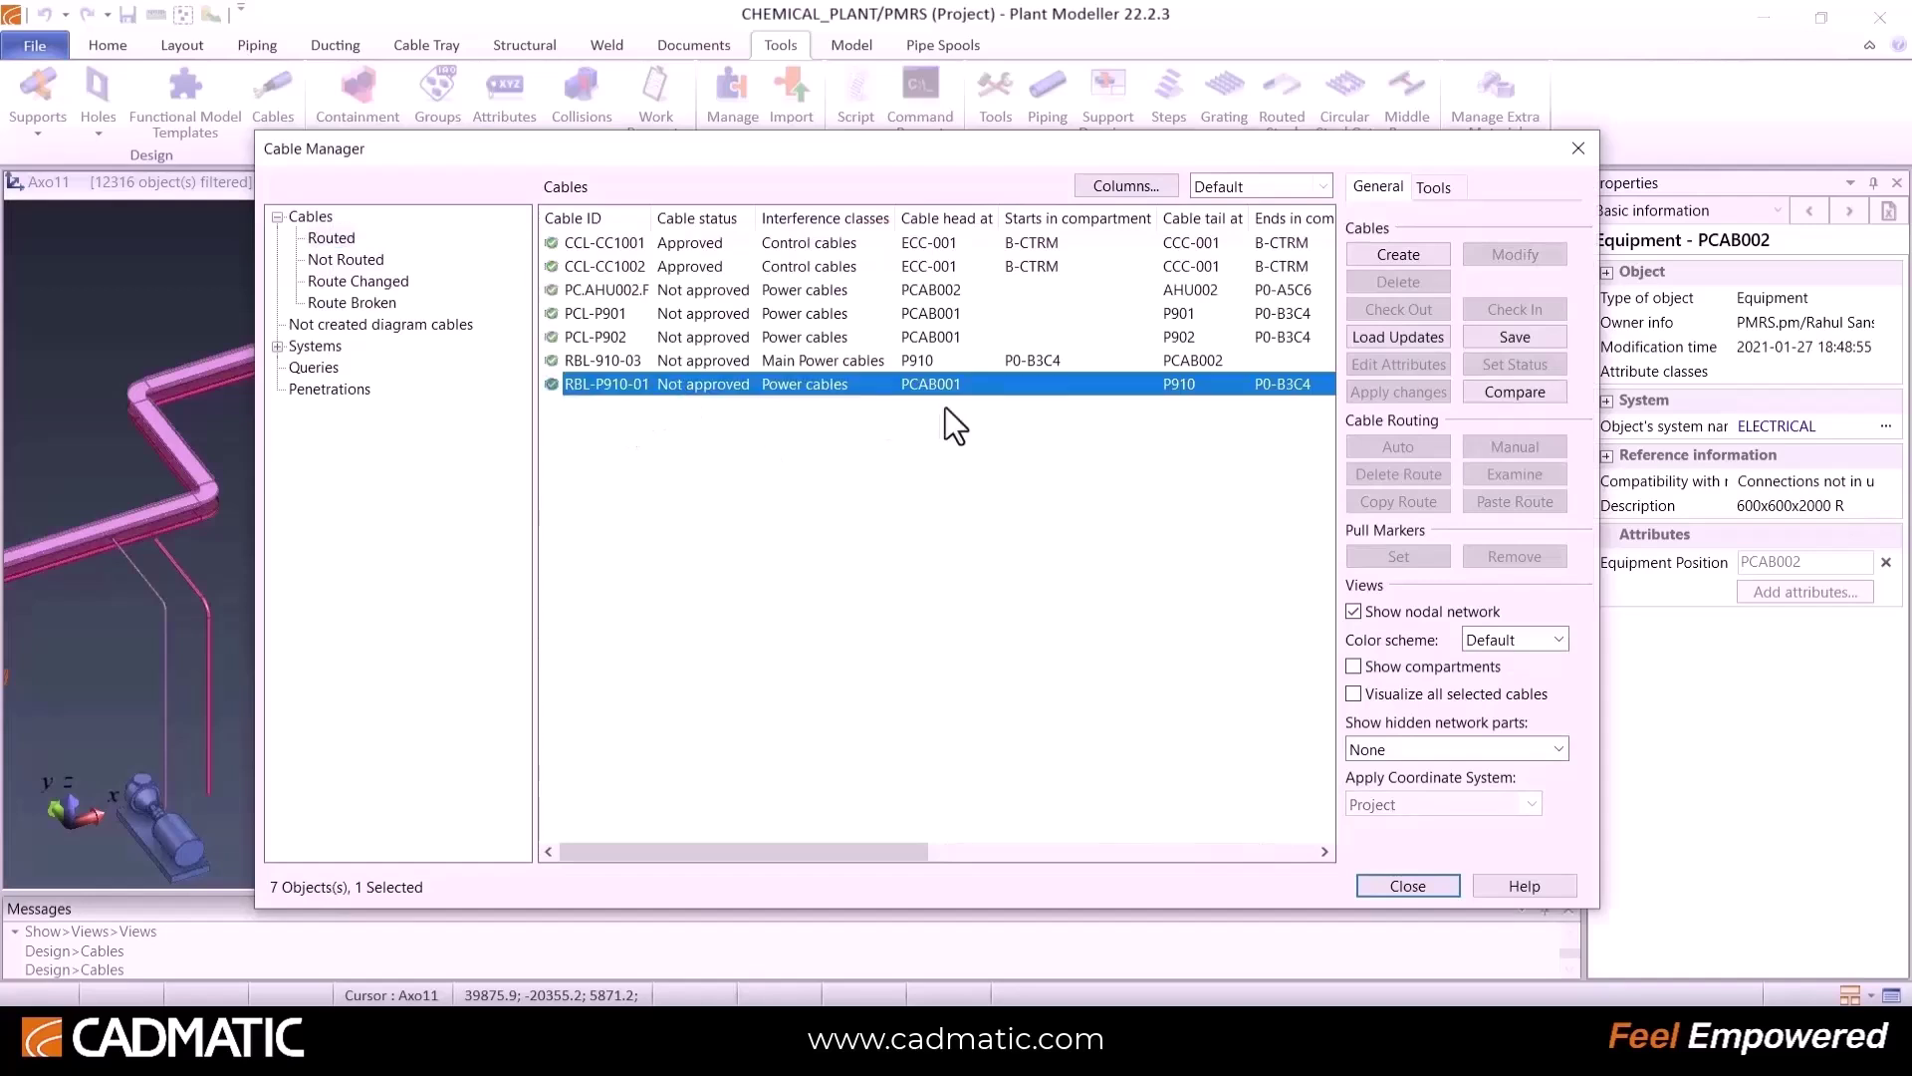
Step: Close the cable manager and start a new air duct route from the FRESH-012 duct end
{"action": "left_click", "coordinate": [1391, 884]}
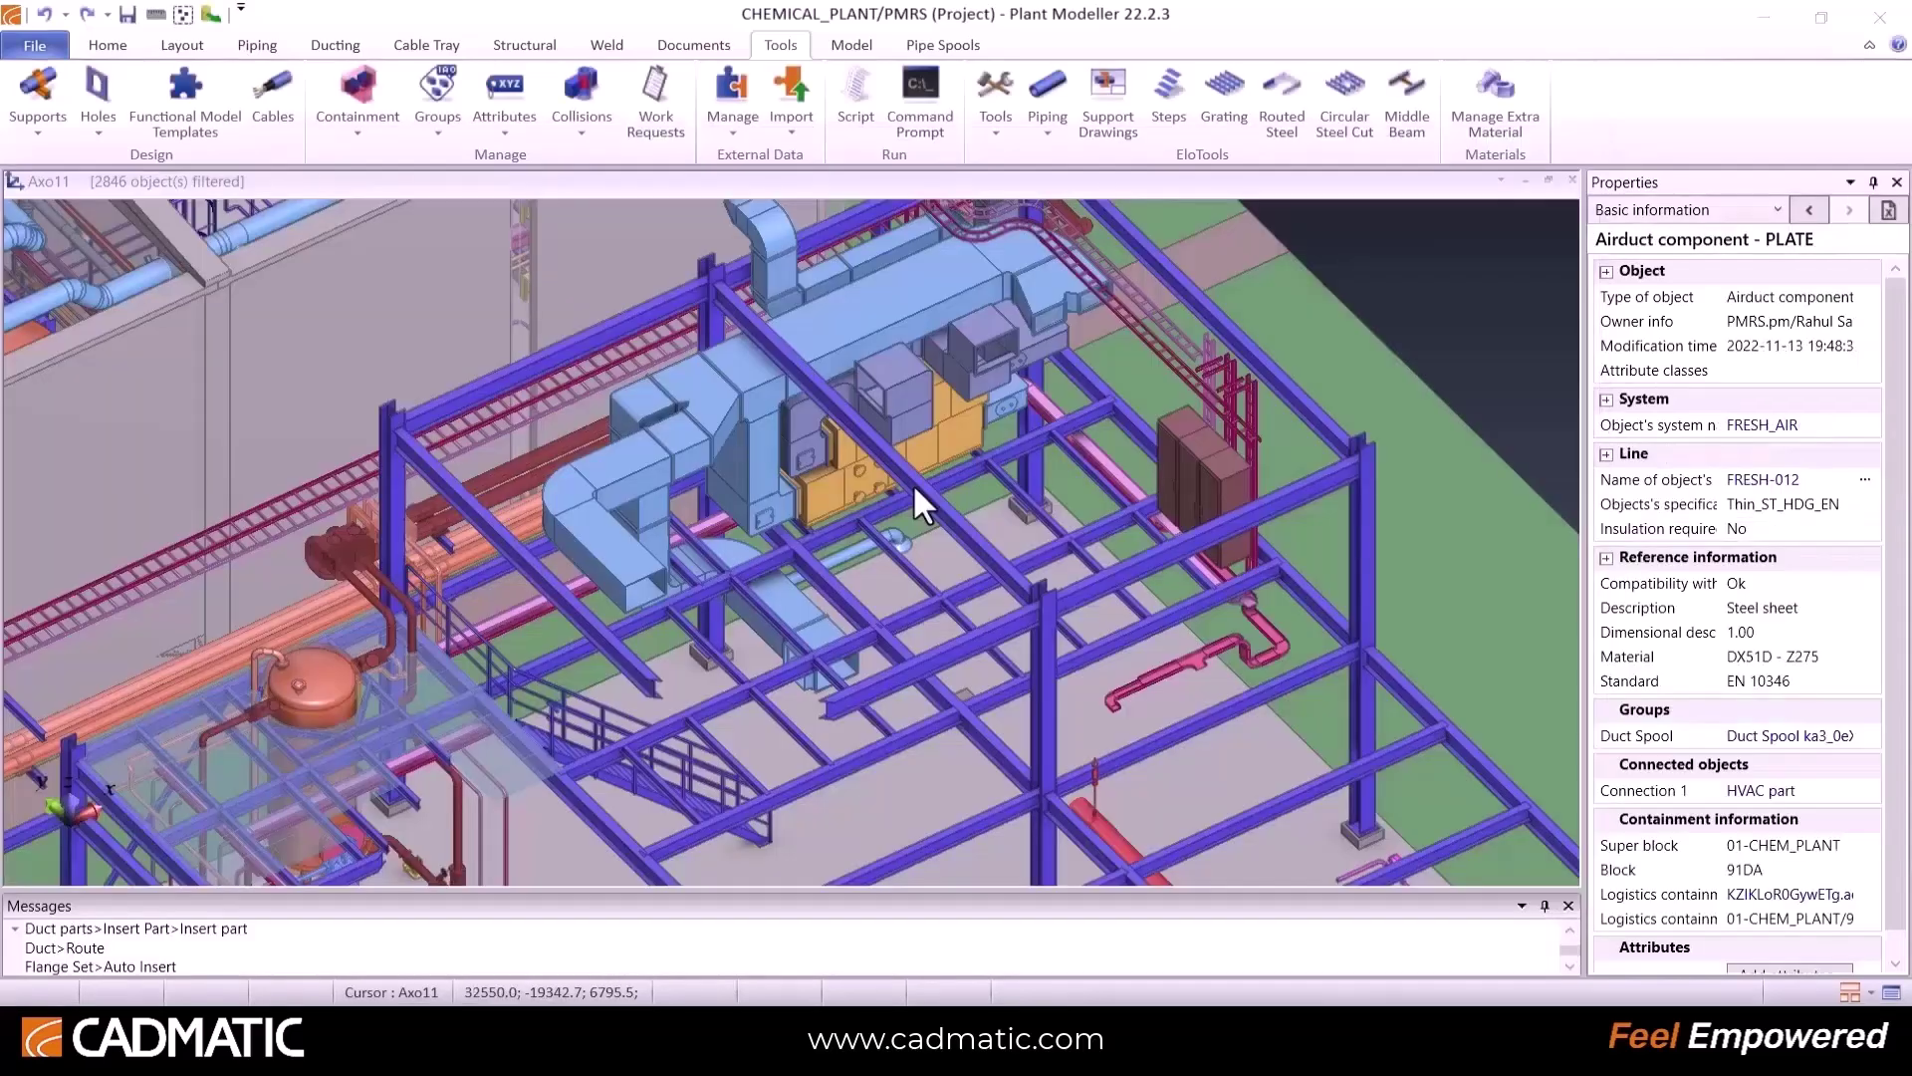
{"action": "left_click", "coordinate": [326, 44]}
{"action": "left_click", "coordinate": [28, 106]}
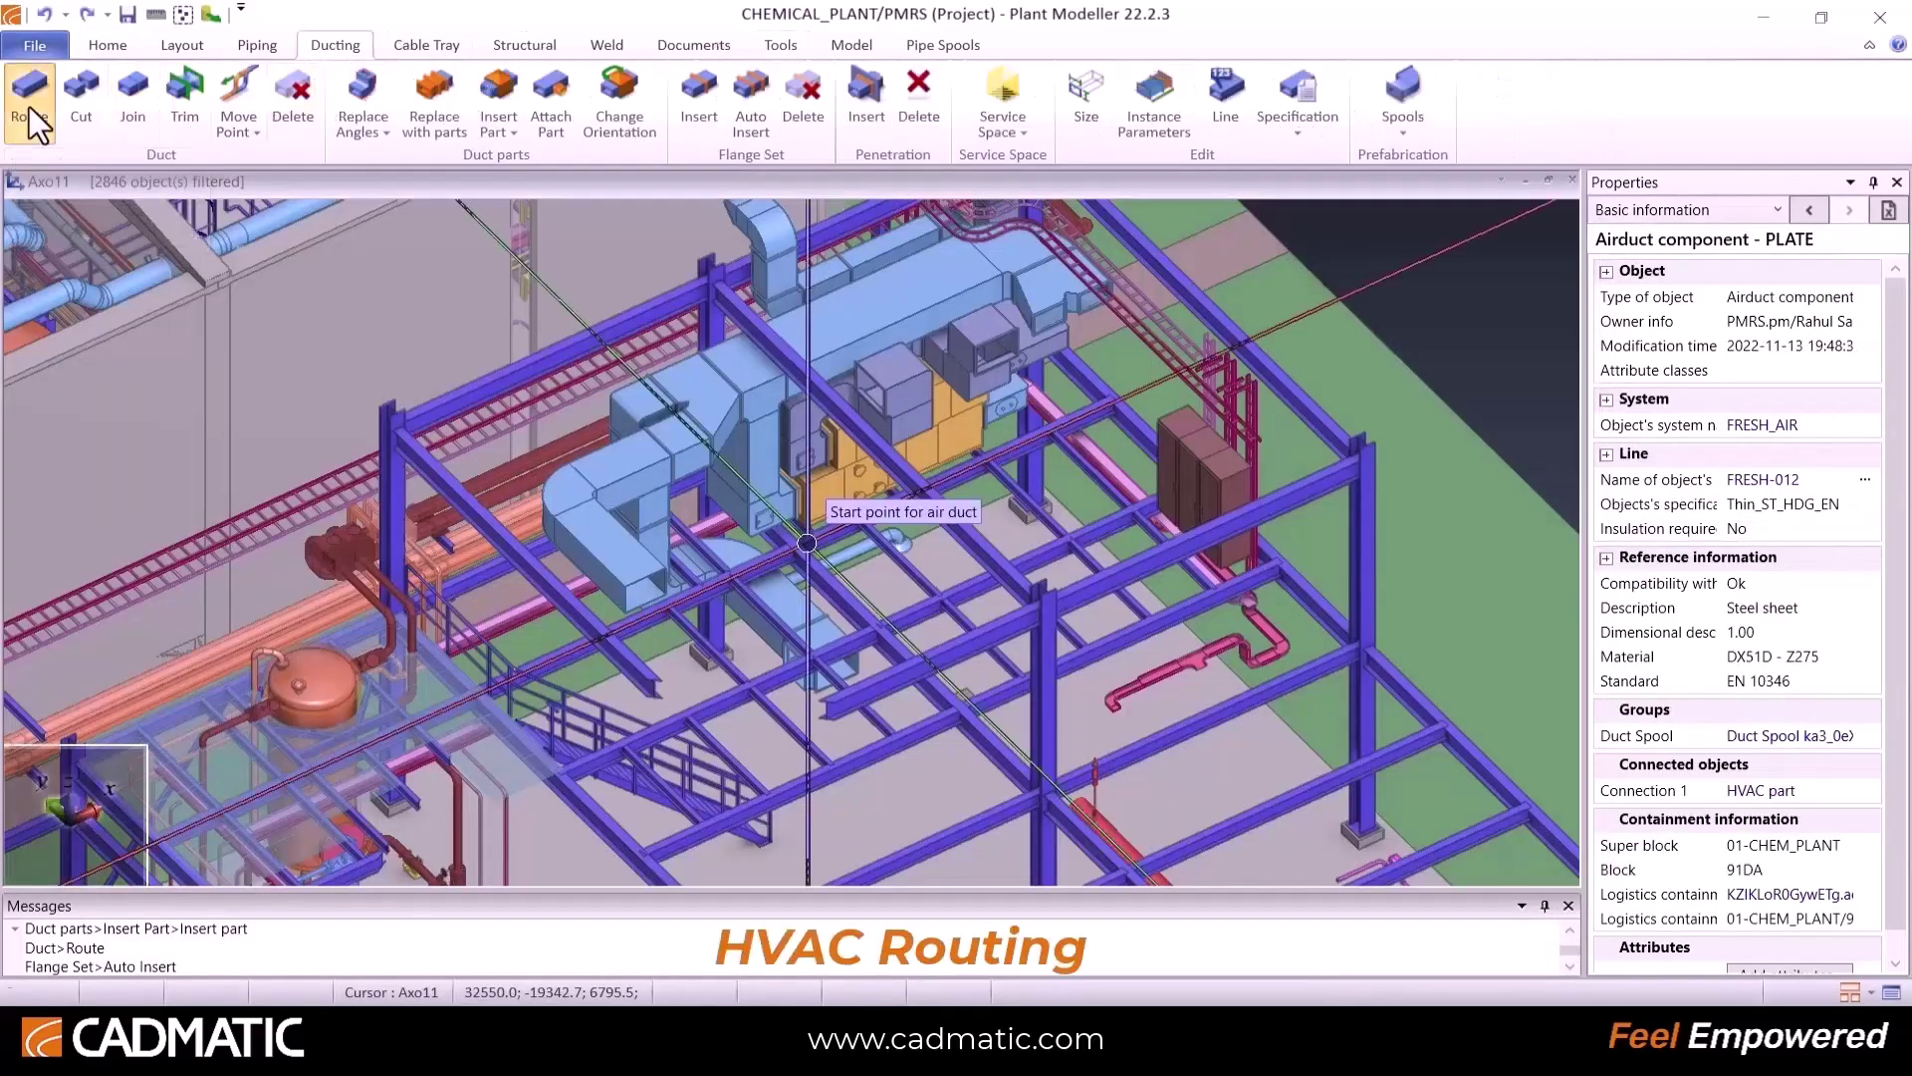
{"action": "scroll", "coordinate": [792, 545], "scroll_direction": "up", "scroll_amount": 3}
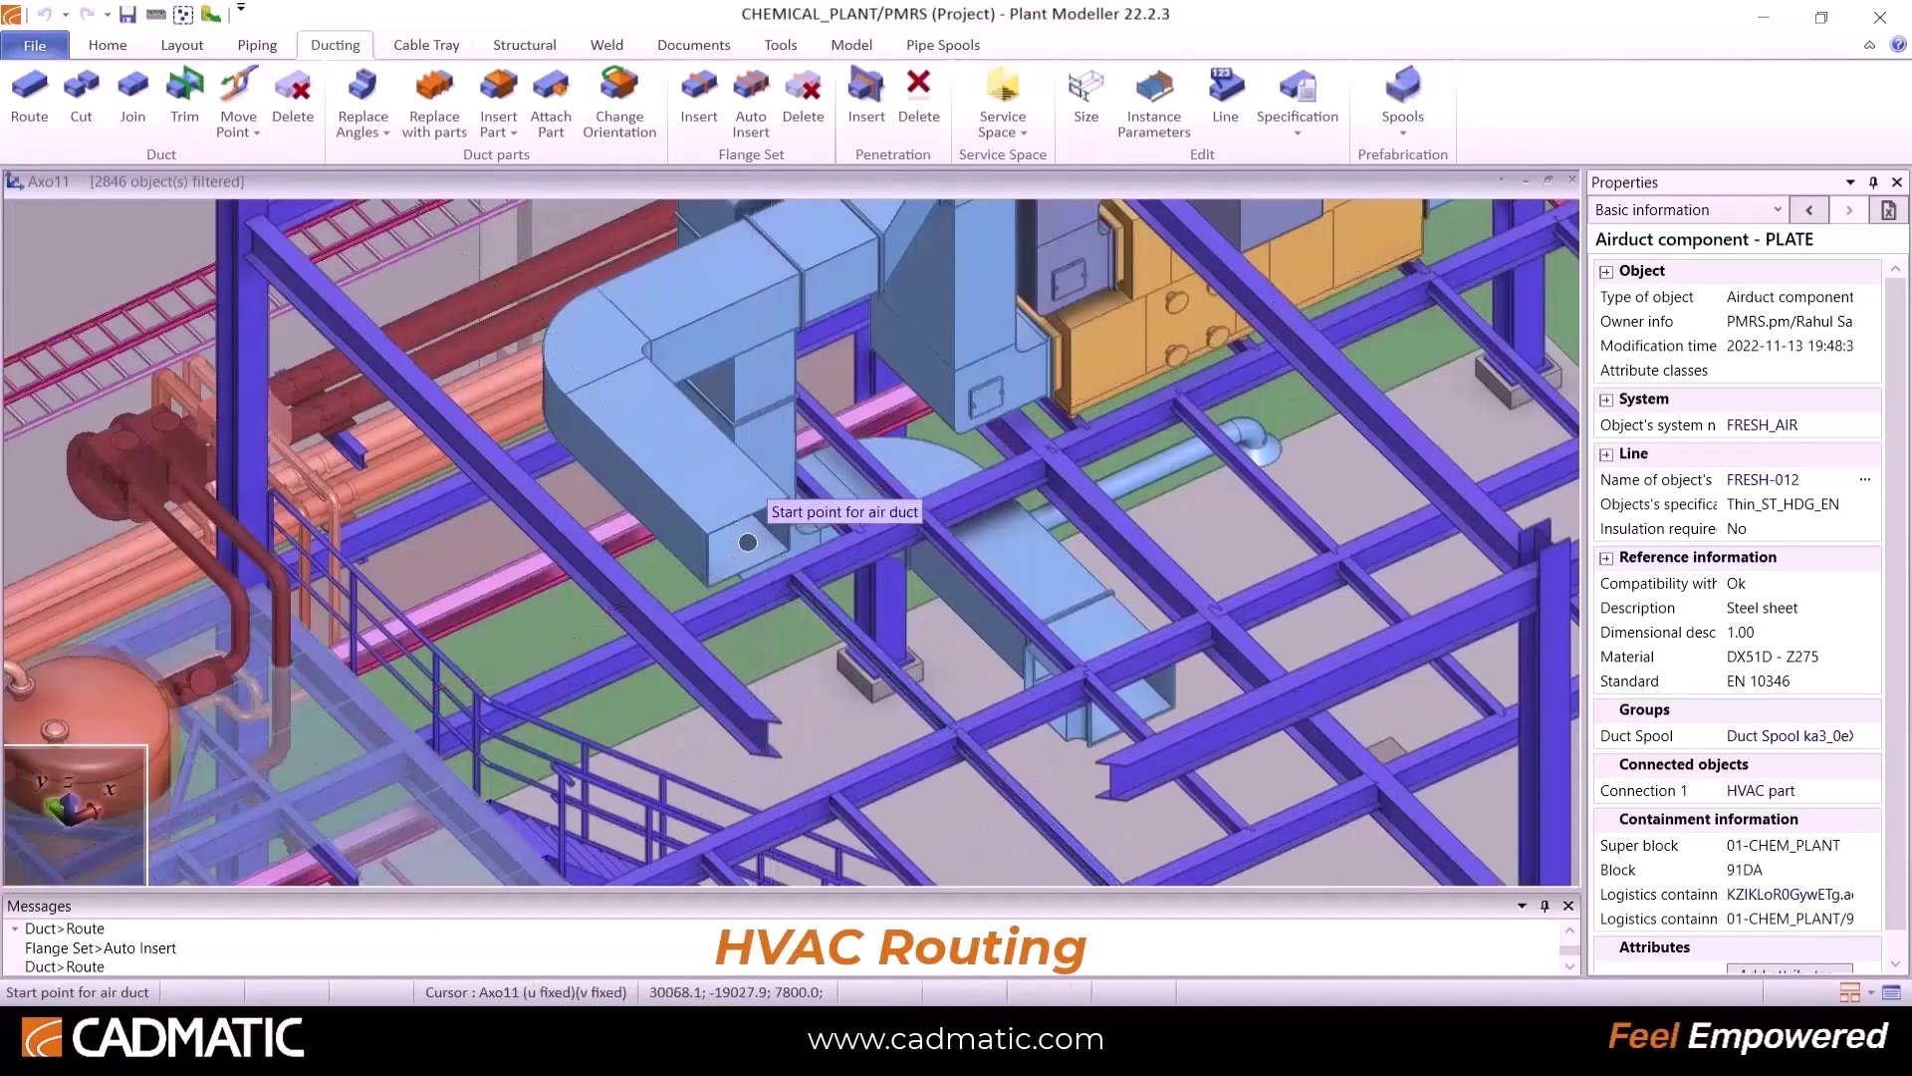
{"action": "left_click", "coordinate": [748, 542]}
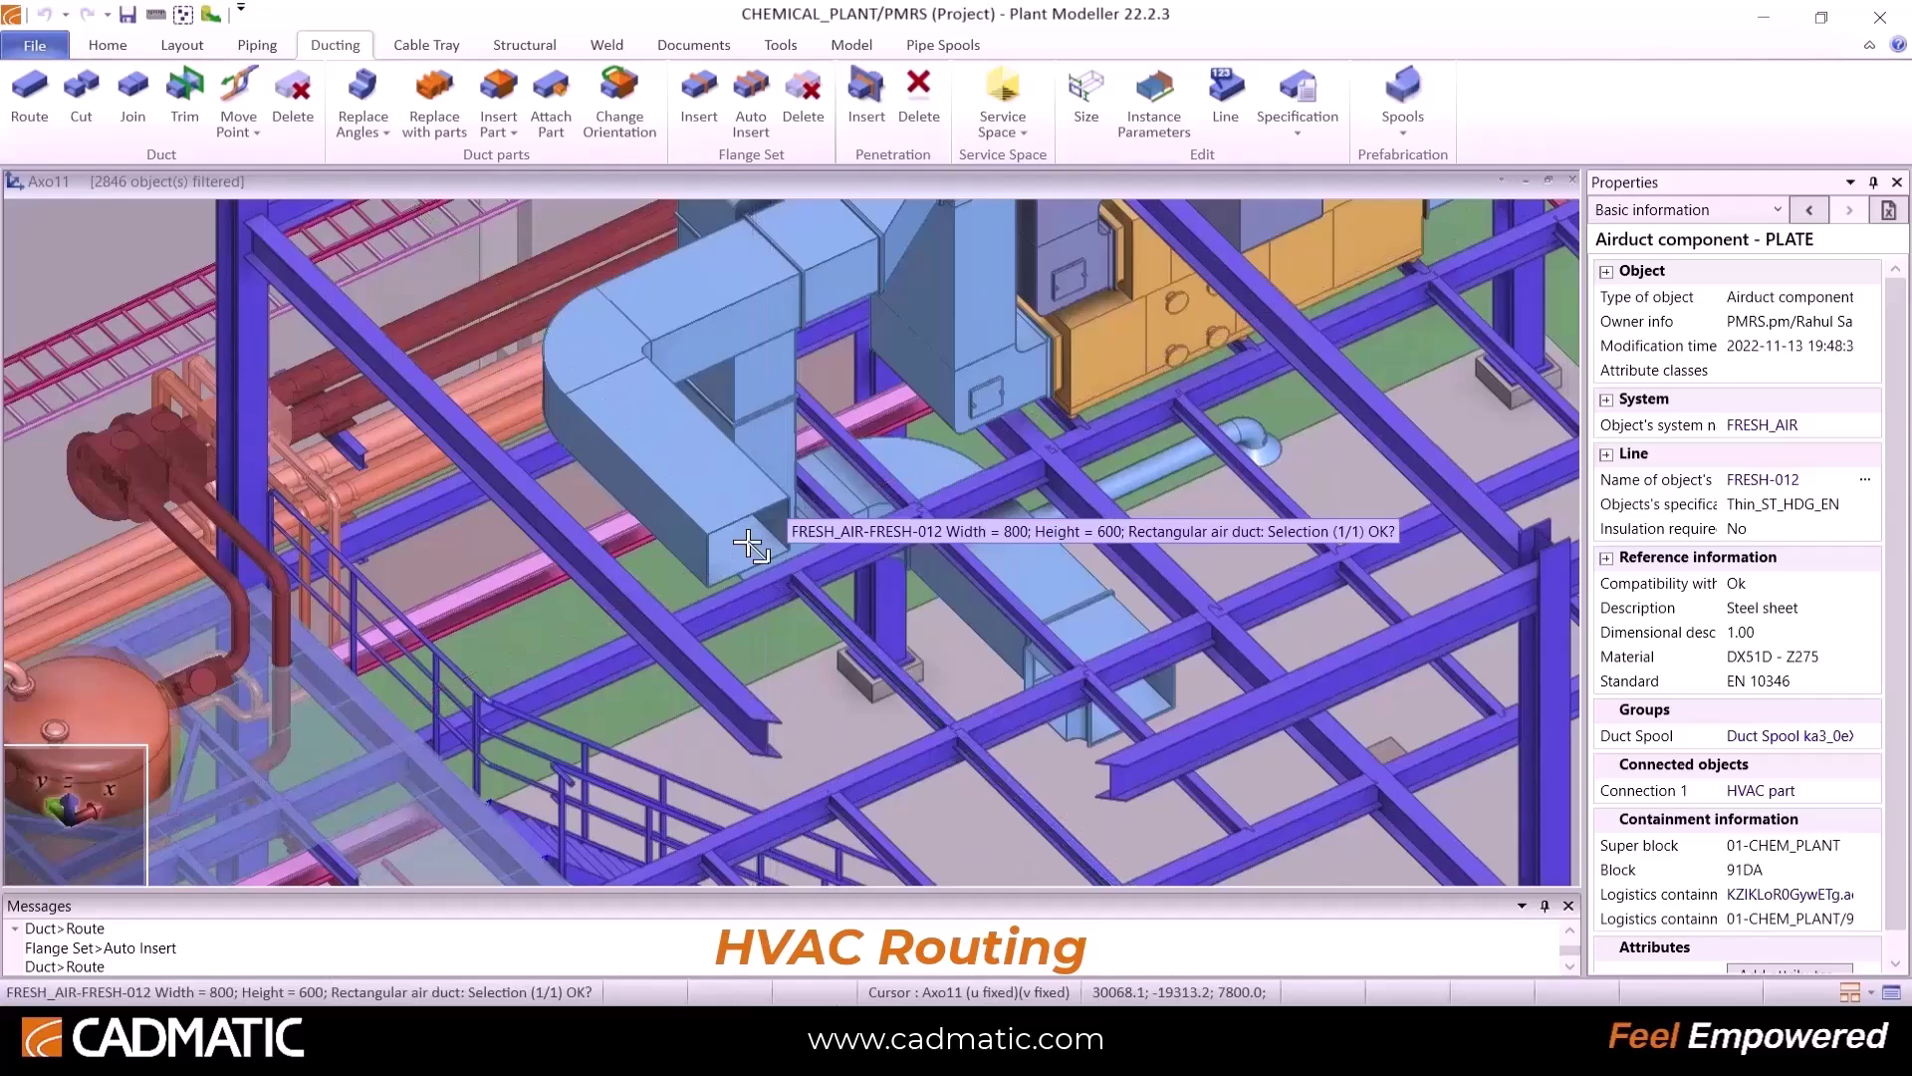
{"action": "left_click", "coordinate": [748, 542]}
Step: Add a rectangular 90° radius bend at the duct end and accept its design parameters
{"action": "right_click", "coordinate": [748, 542]}
{"action": "left_click", "coordinate": [990, 321]}
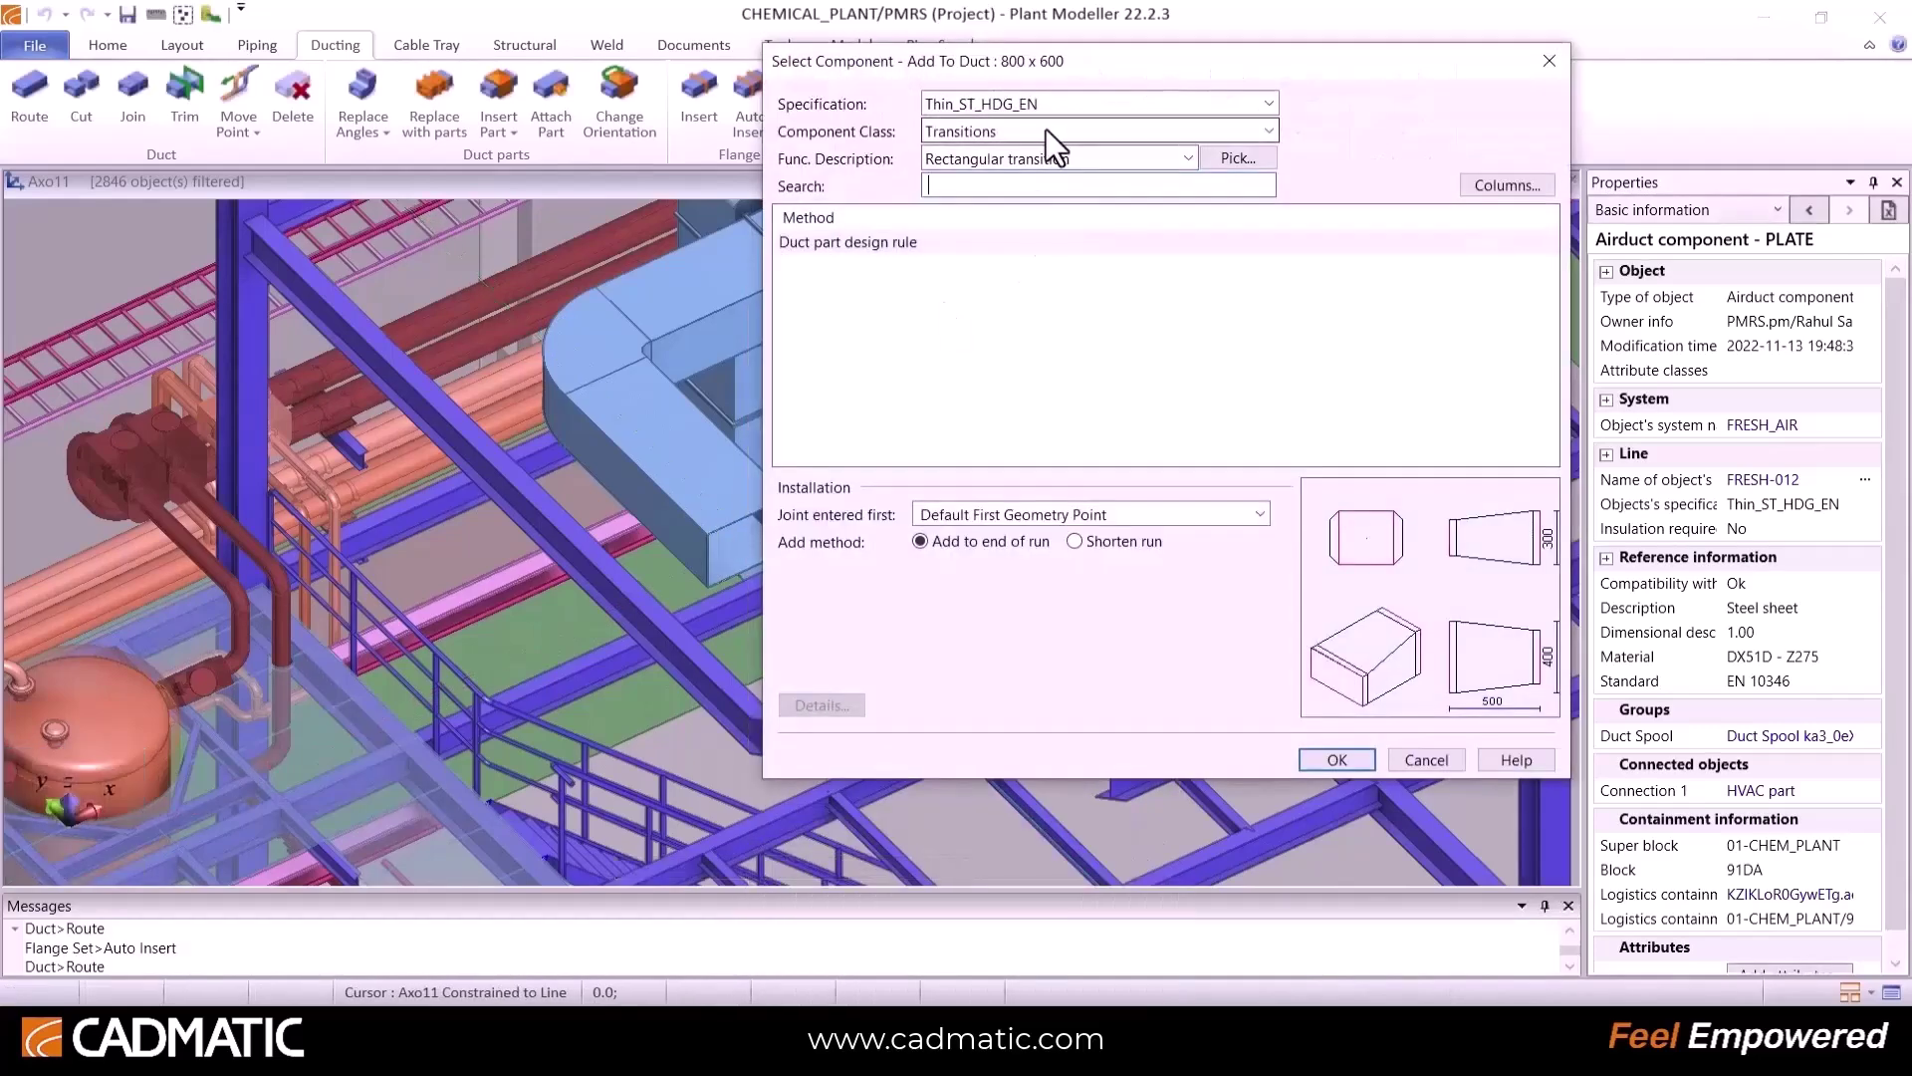
{"action": "left_click", "coordinate": [1044, 129]}
{"action": "left_click", "coordinate": [1040, 176]}
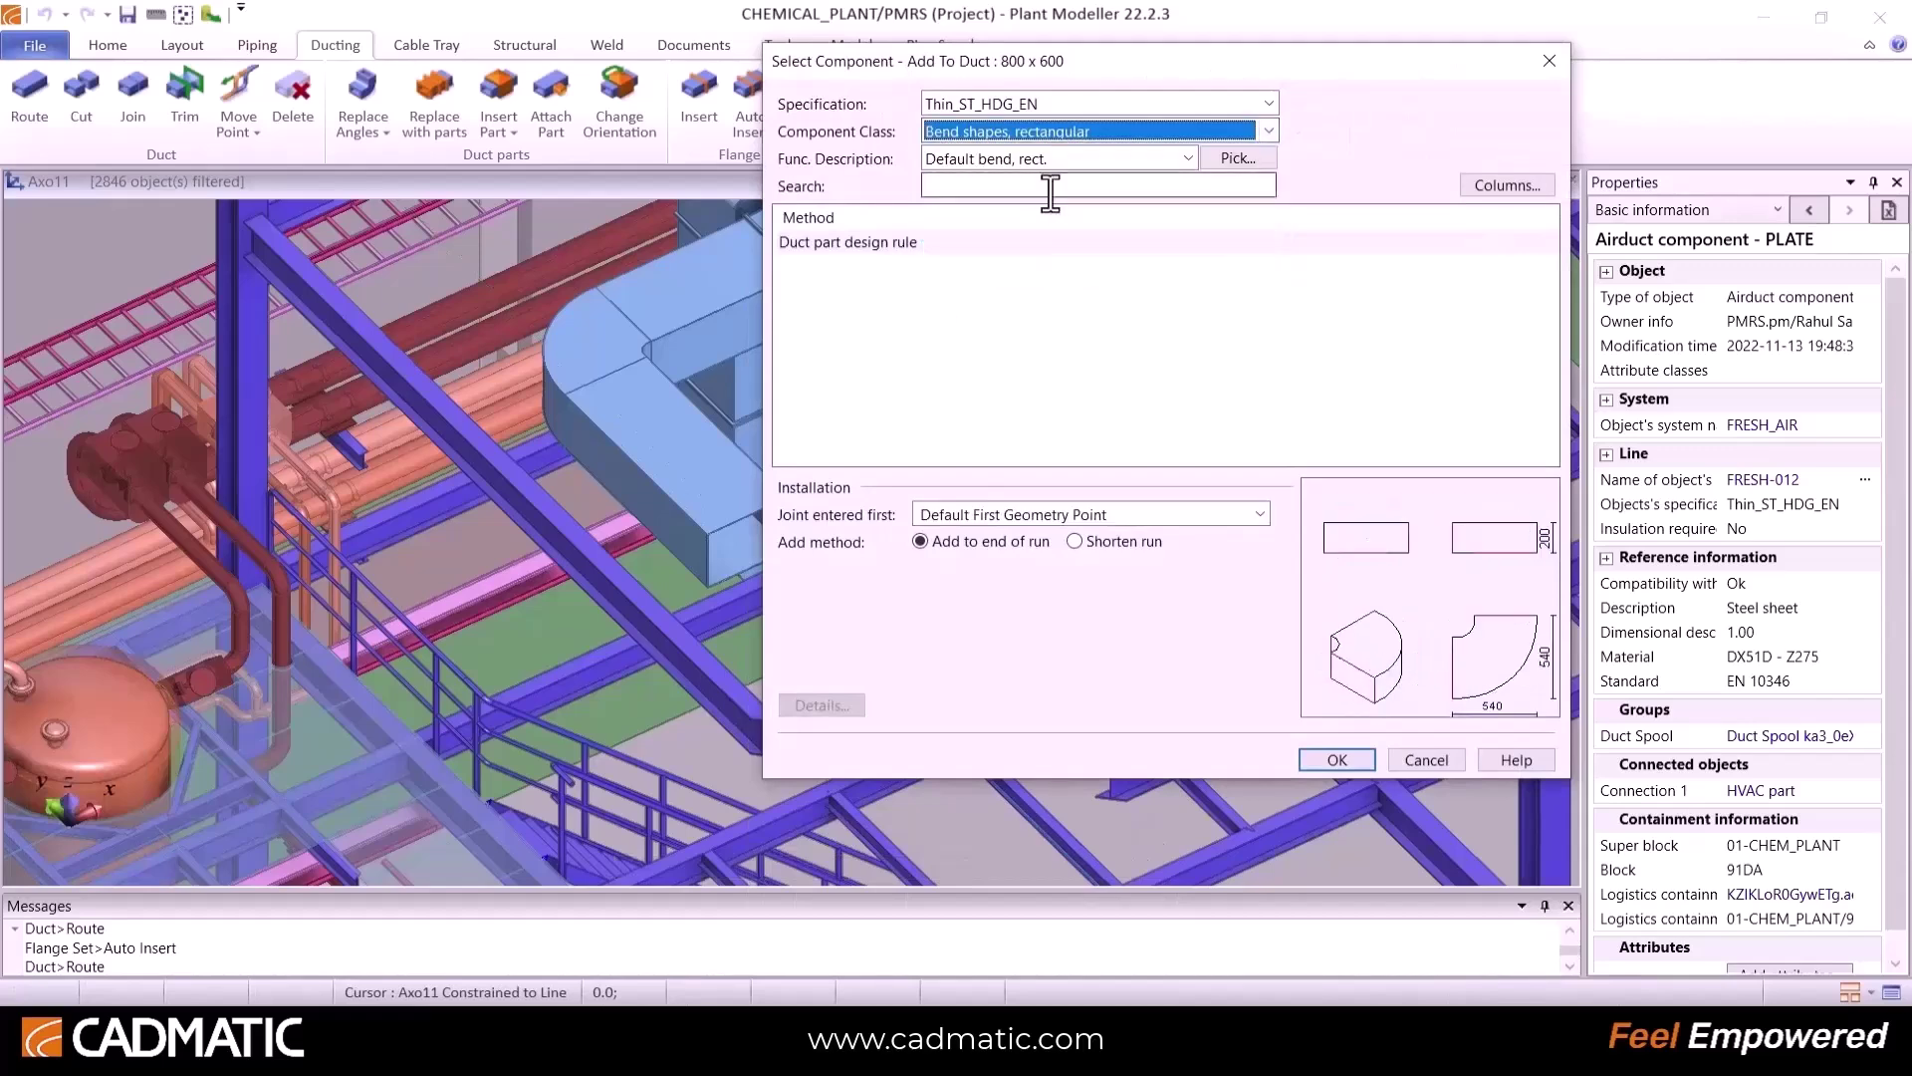
{"action": "left_click", "coordinate": [1021, 159]}
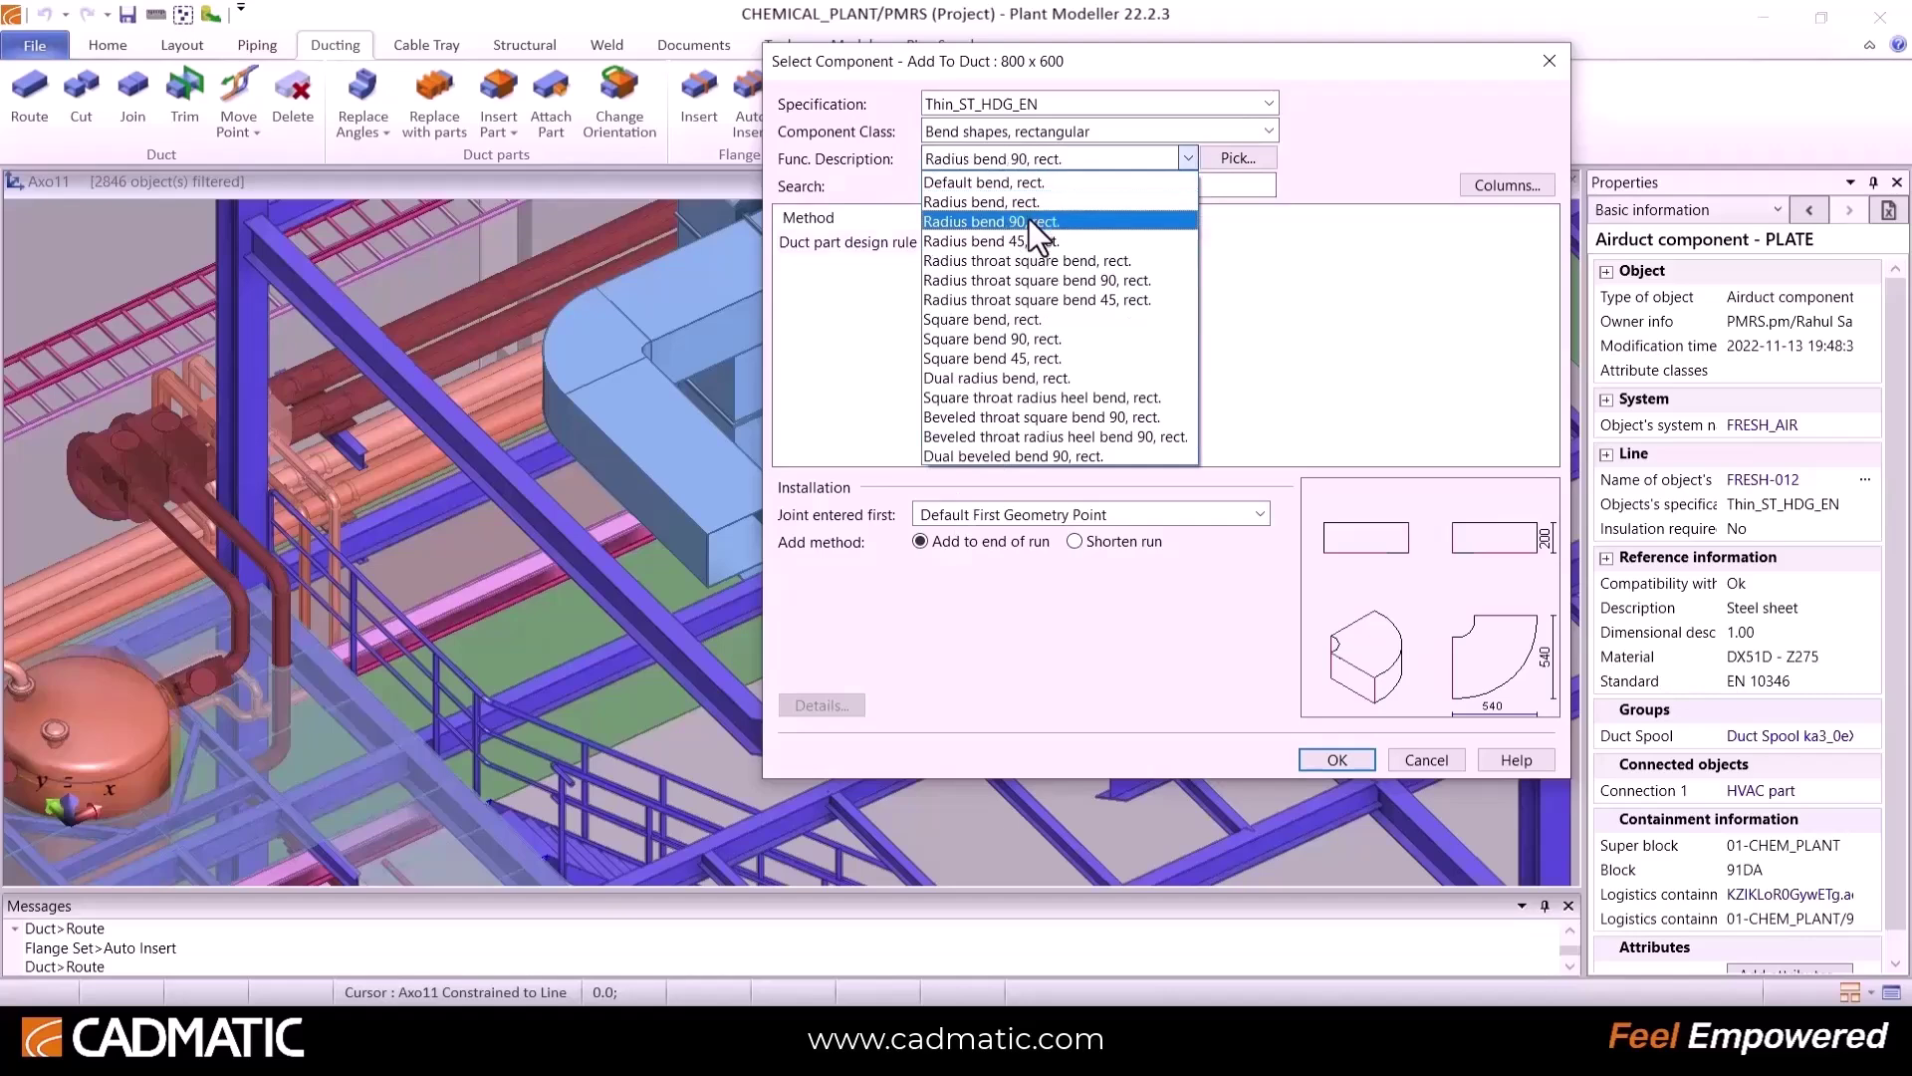
{"action": "left_click", "coordinate": [1030, 219]}
{"action": "left_click", "coordinate": [1307, 762]}
{"action": "left_click", "coordinate": [1311, 762]}
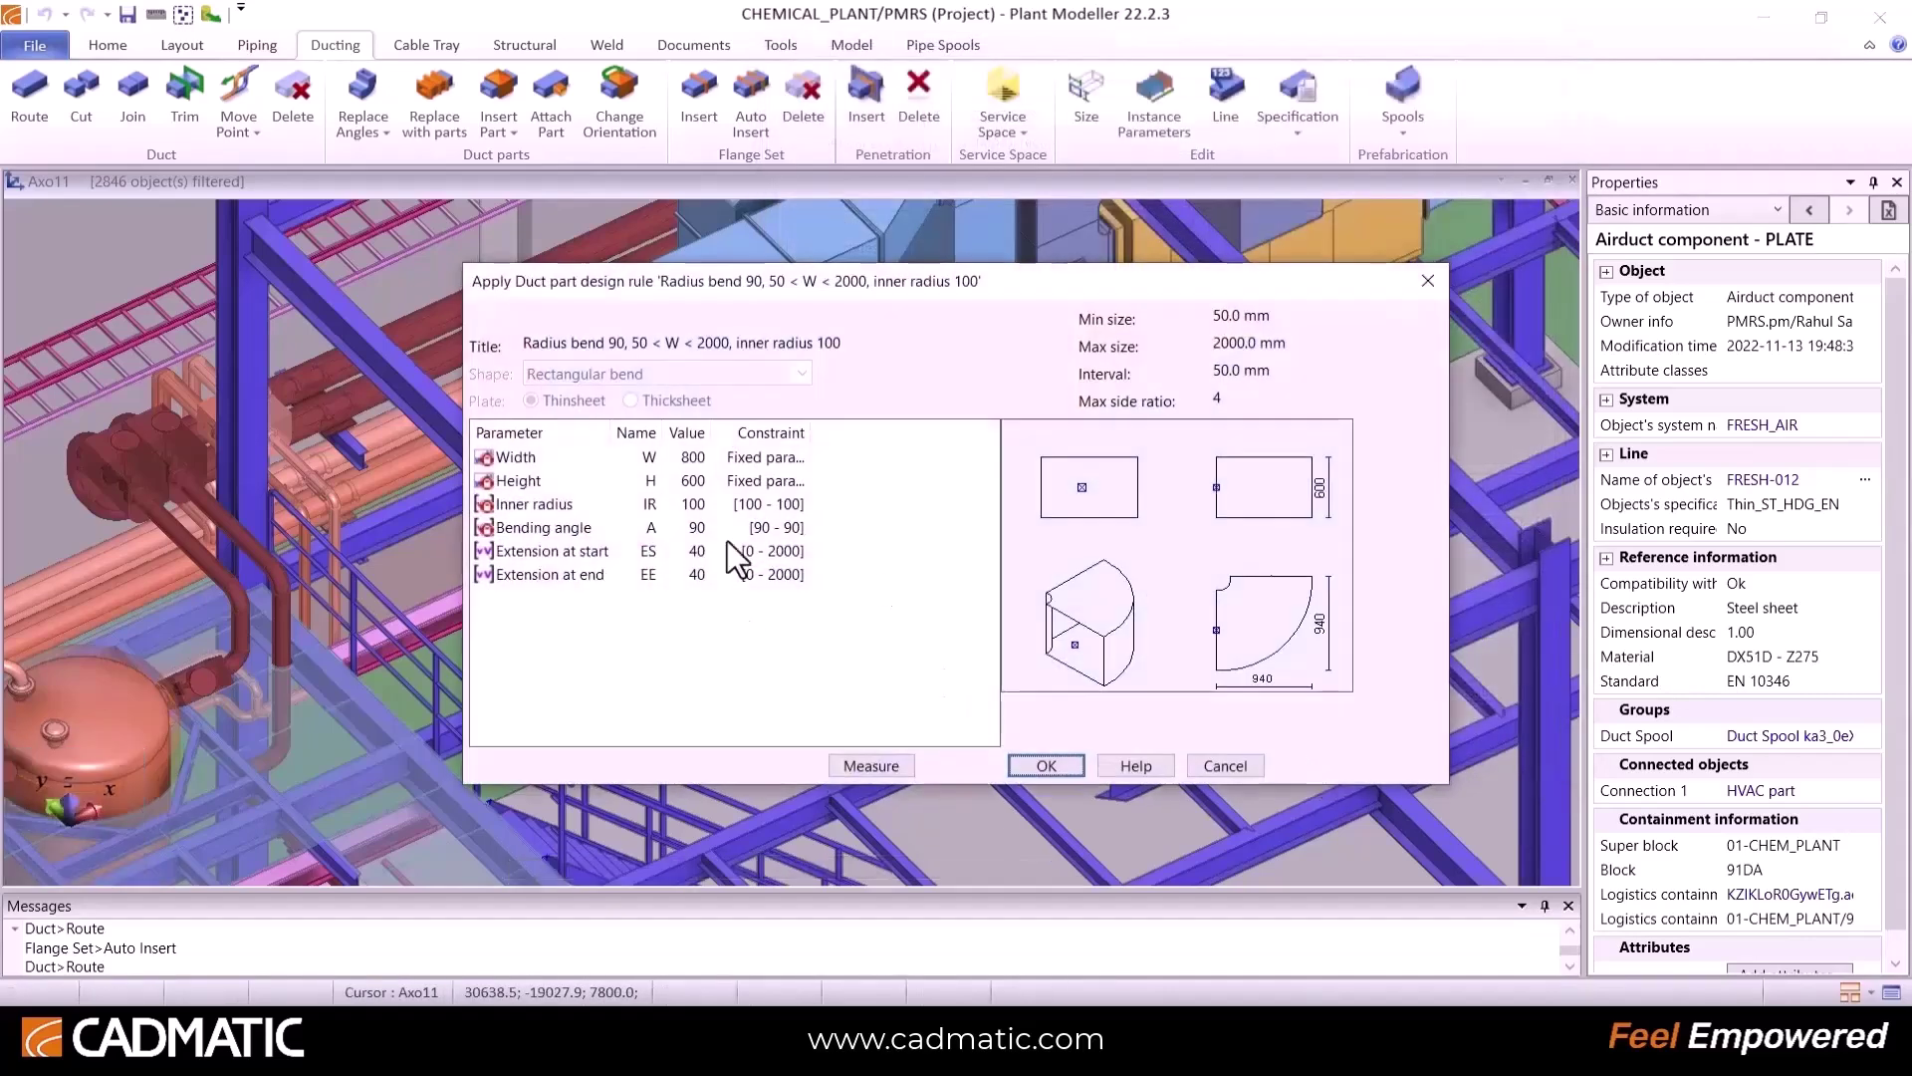
{"action": "left_click", "coordinate": [535, 502]}
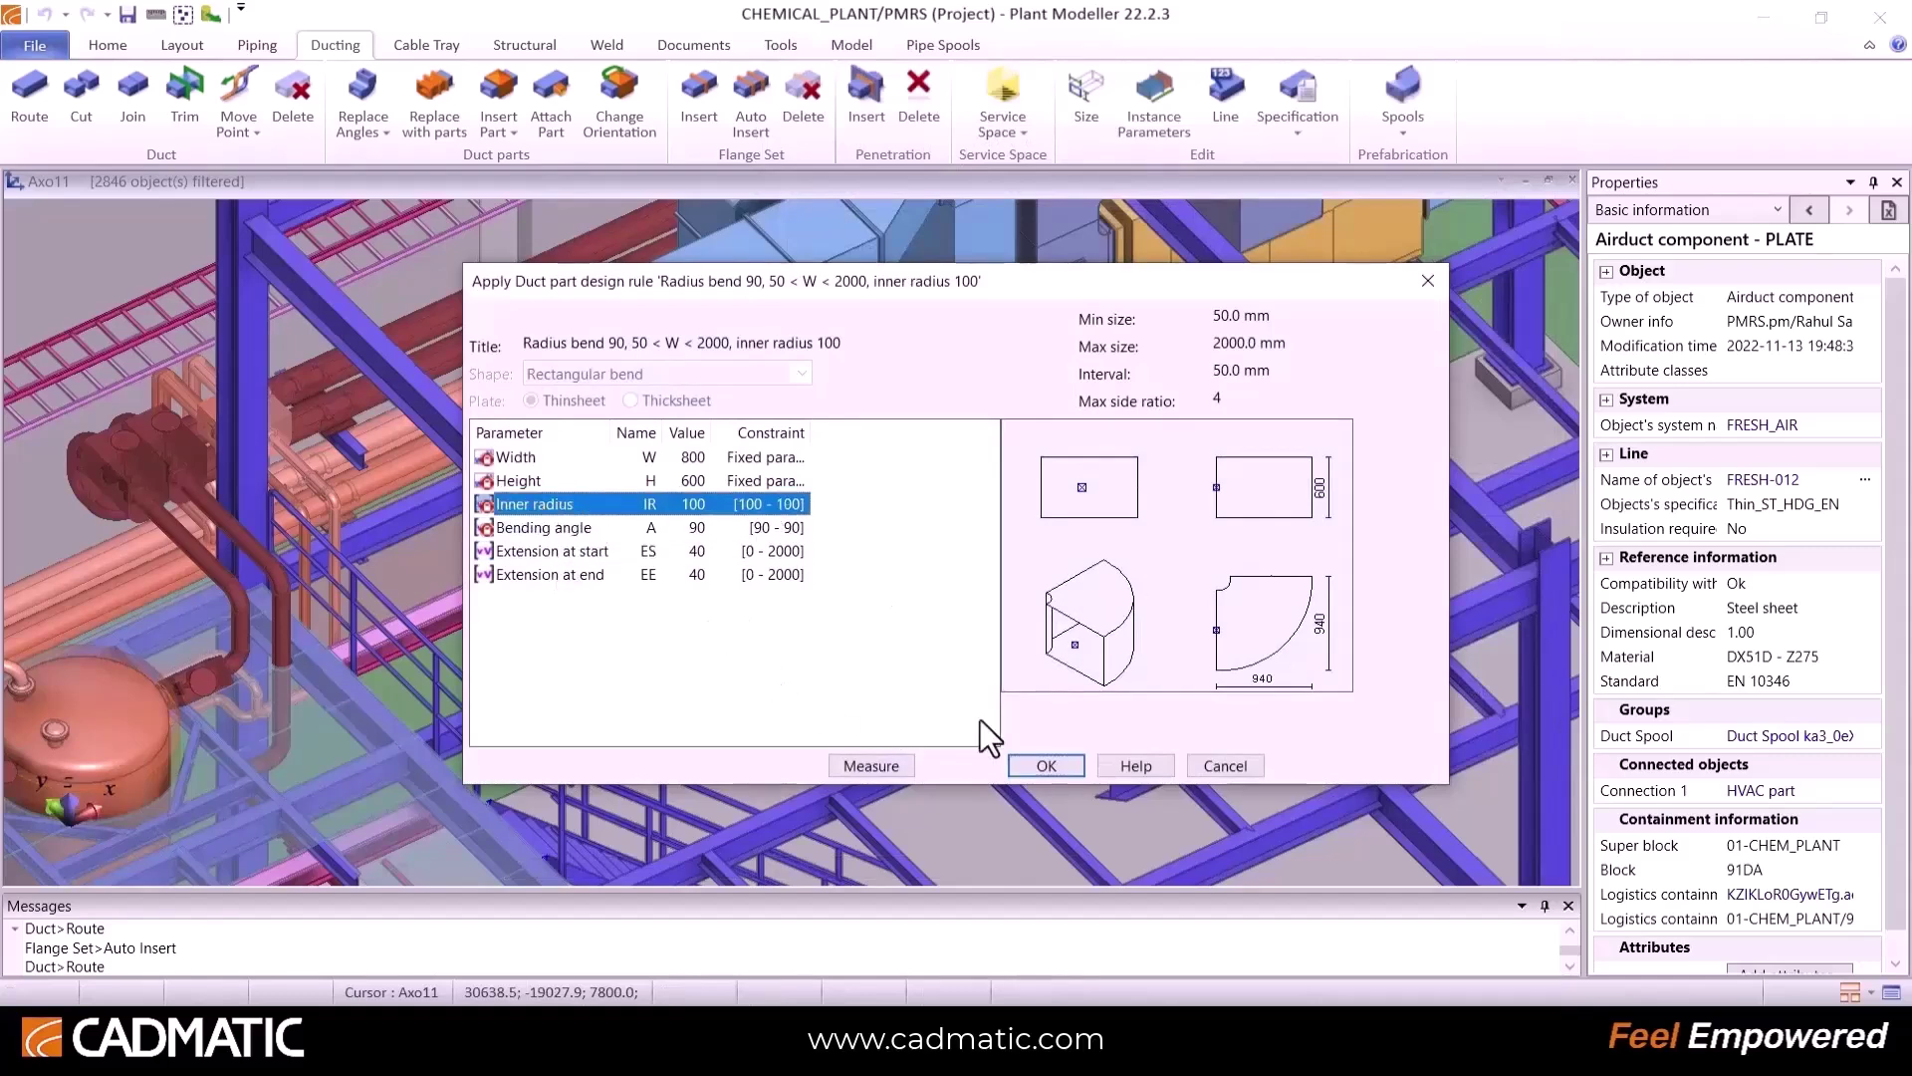
{"action": "left_click", "coordinate": [1046, 765]}
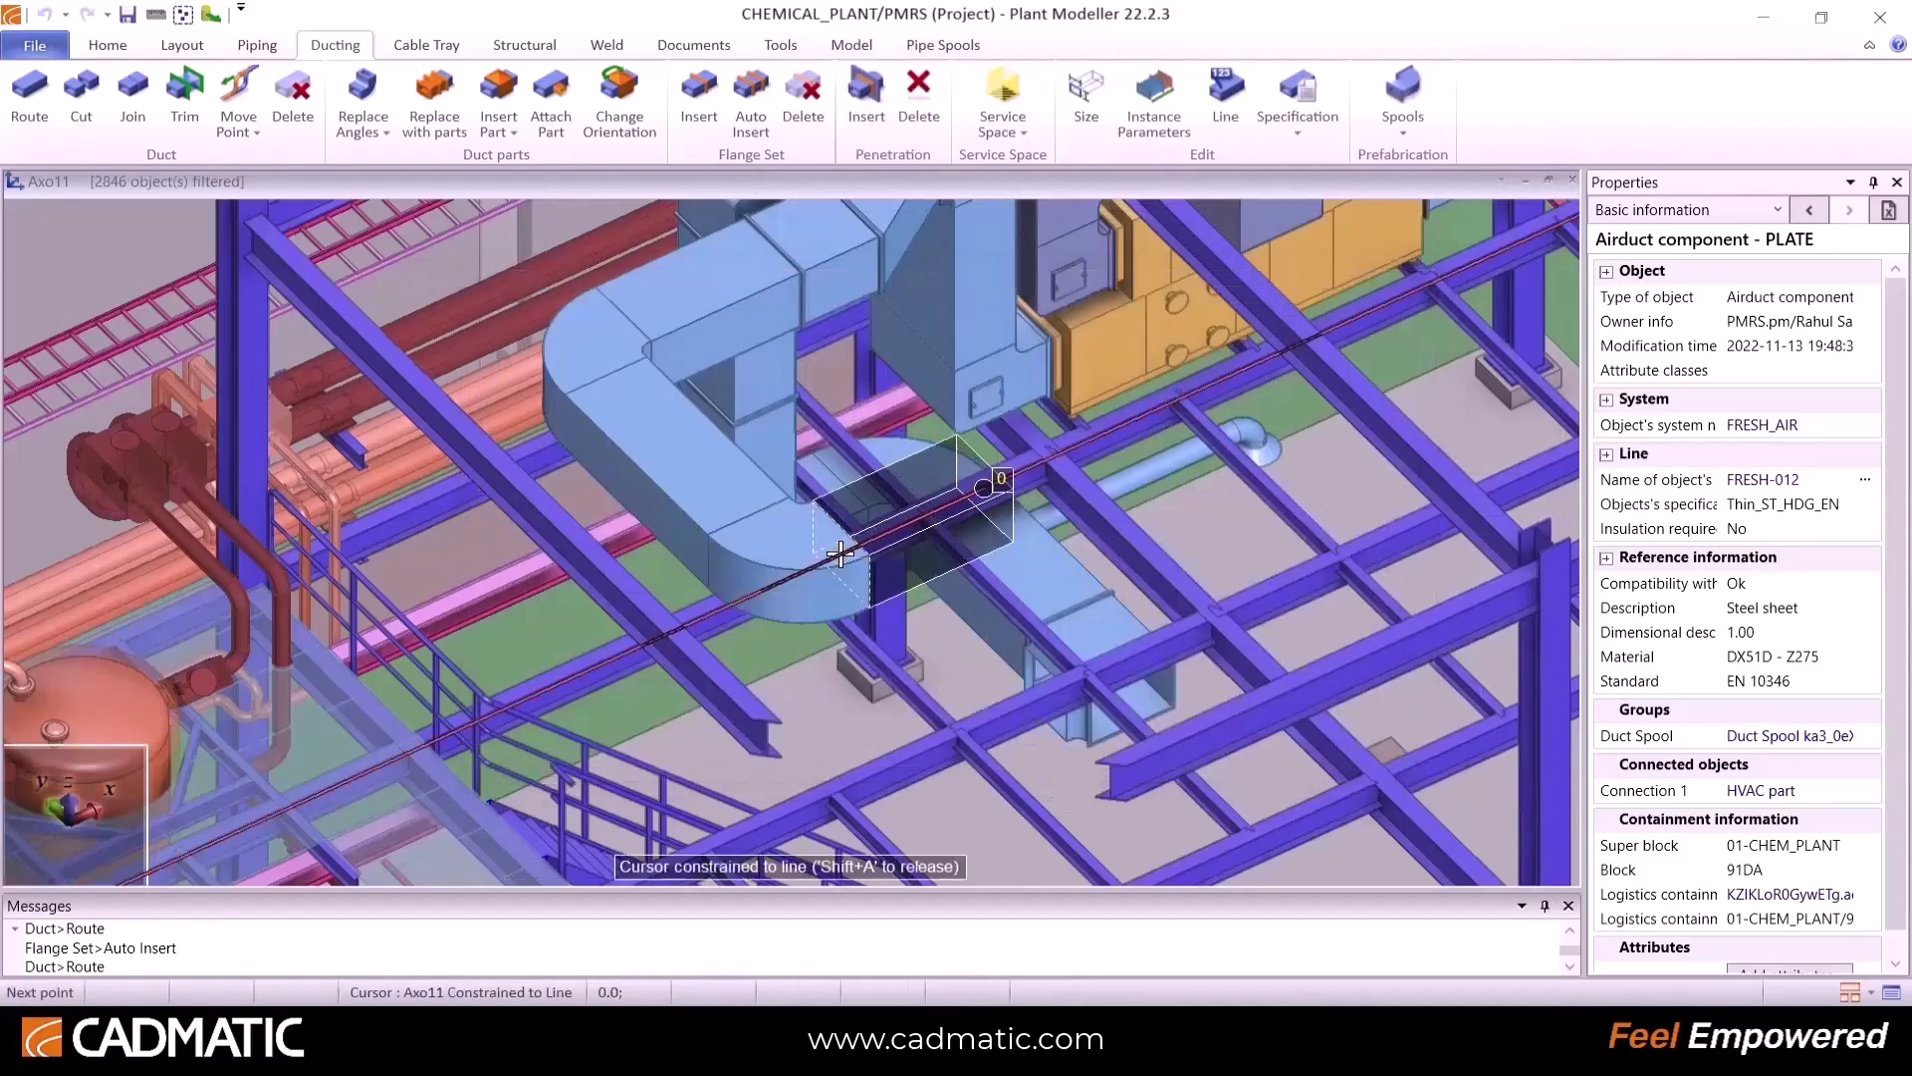
{"action": "scroll", "coordinate": [1046, 458], "scroll_direction": "up", "scroll_amount": 2}
{"action": "scroll", "coordinate": [543, 658], "scroll_direction": "down", "scroll_amount": 1}
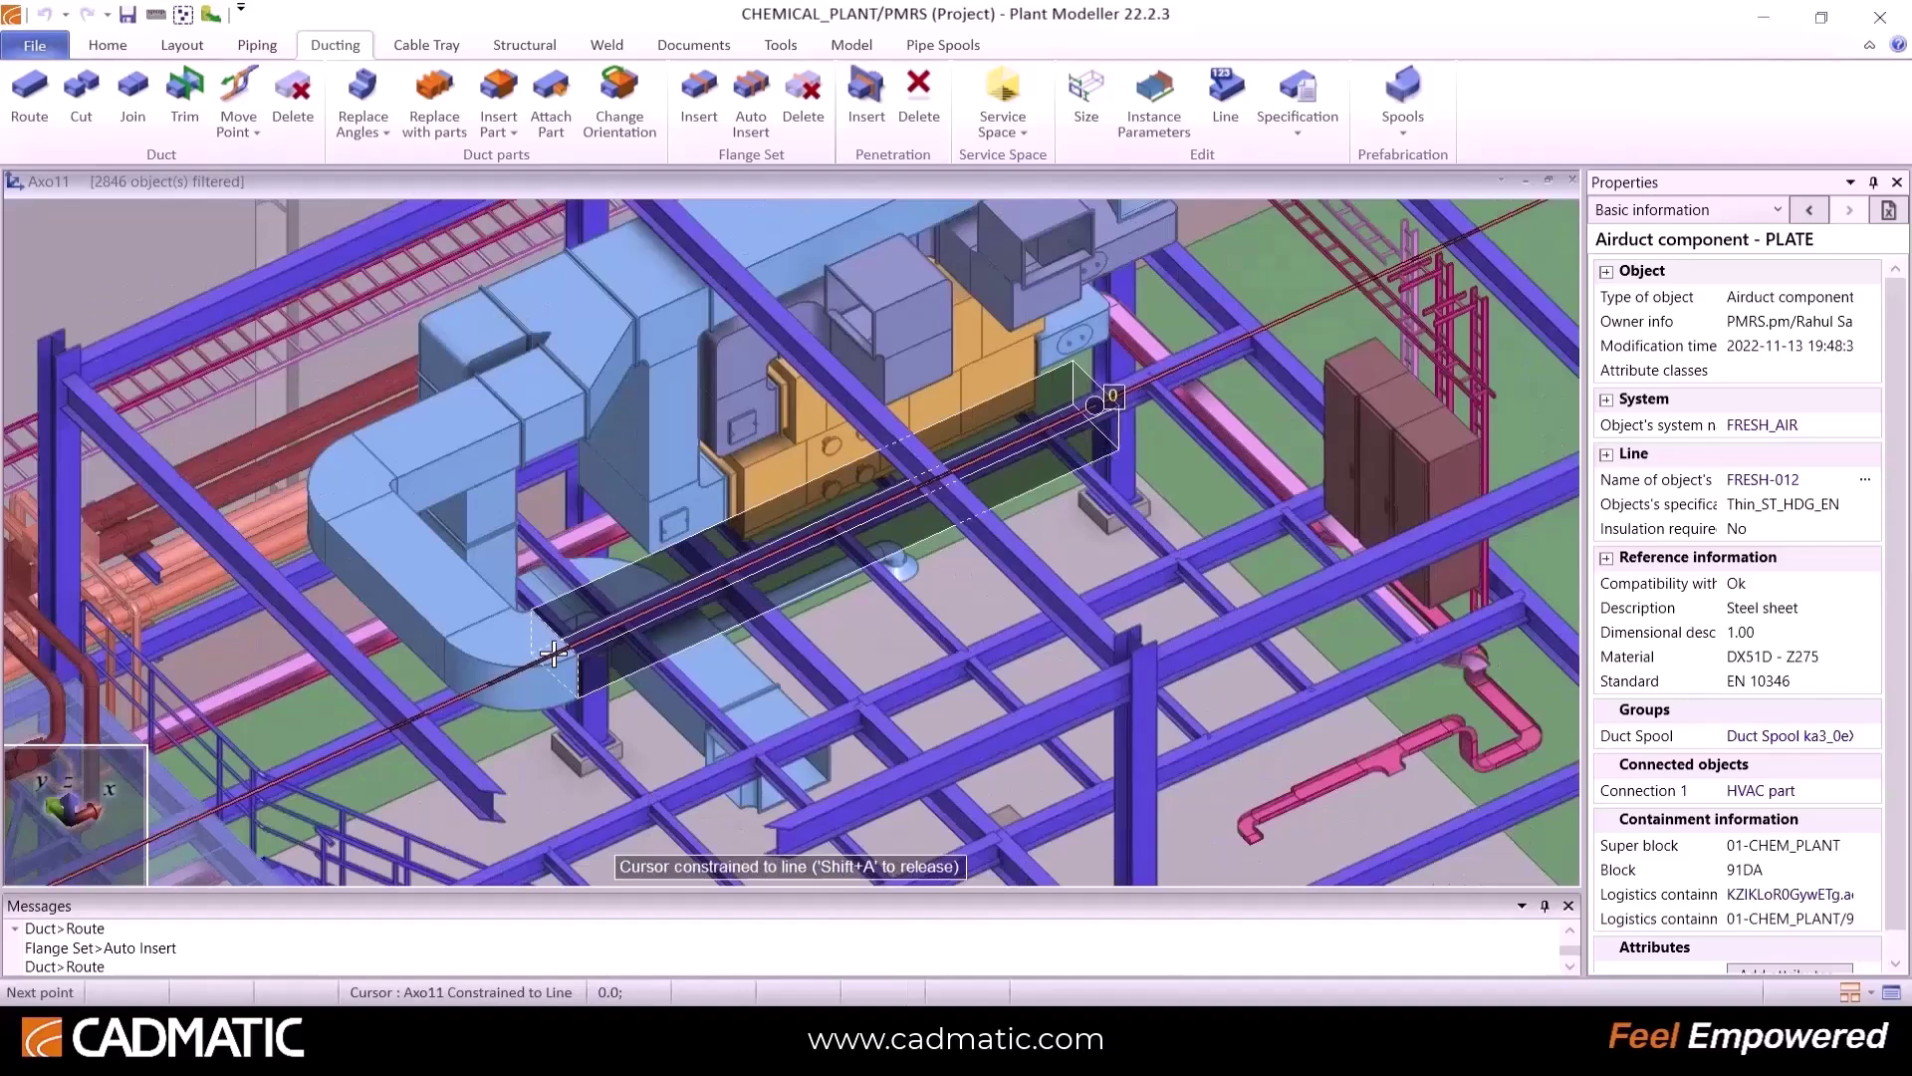
Step: Add a plain Rectangular transition after the bend and set its extent
{"action": "right_click", "coordinate": [1082, 408]}
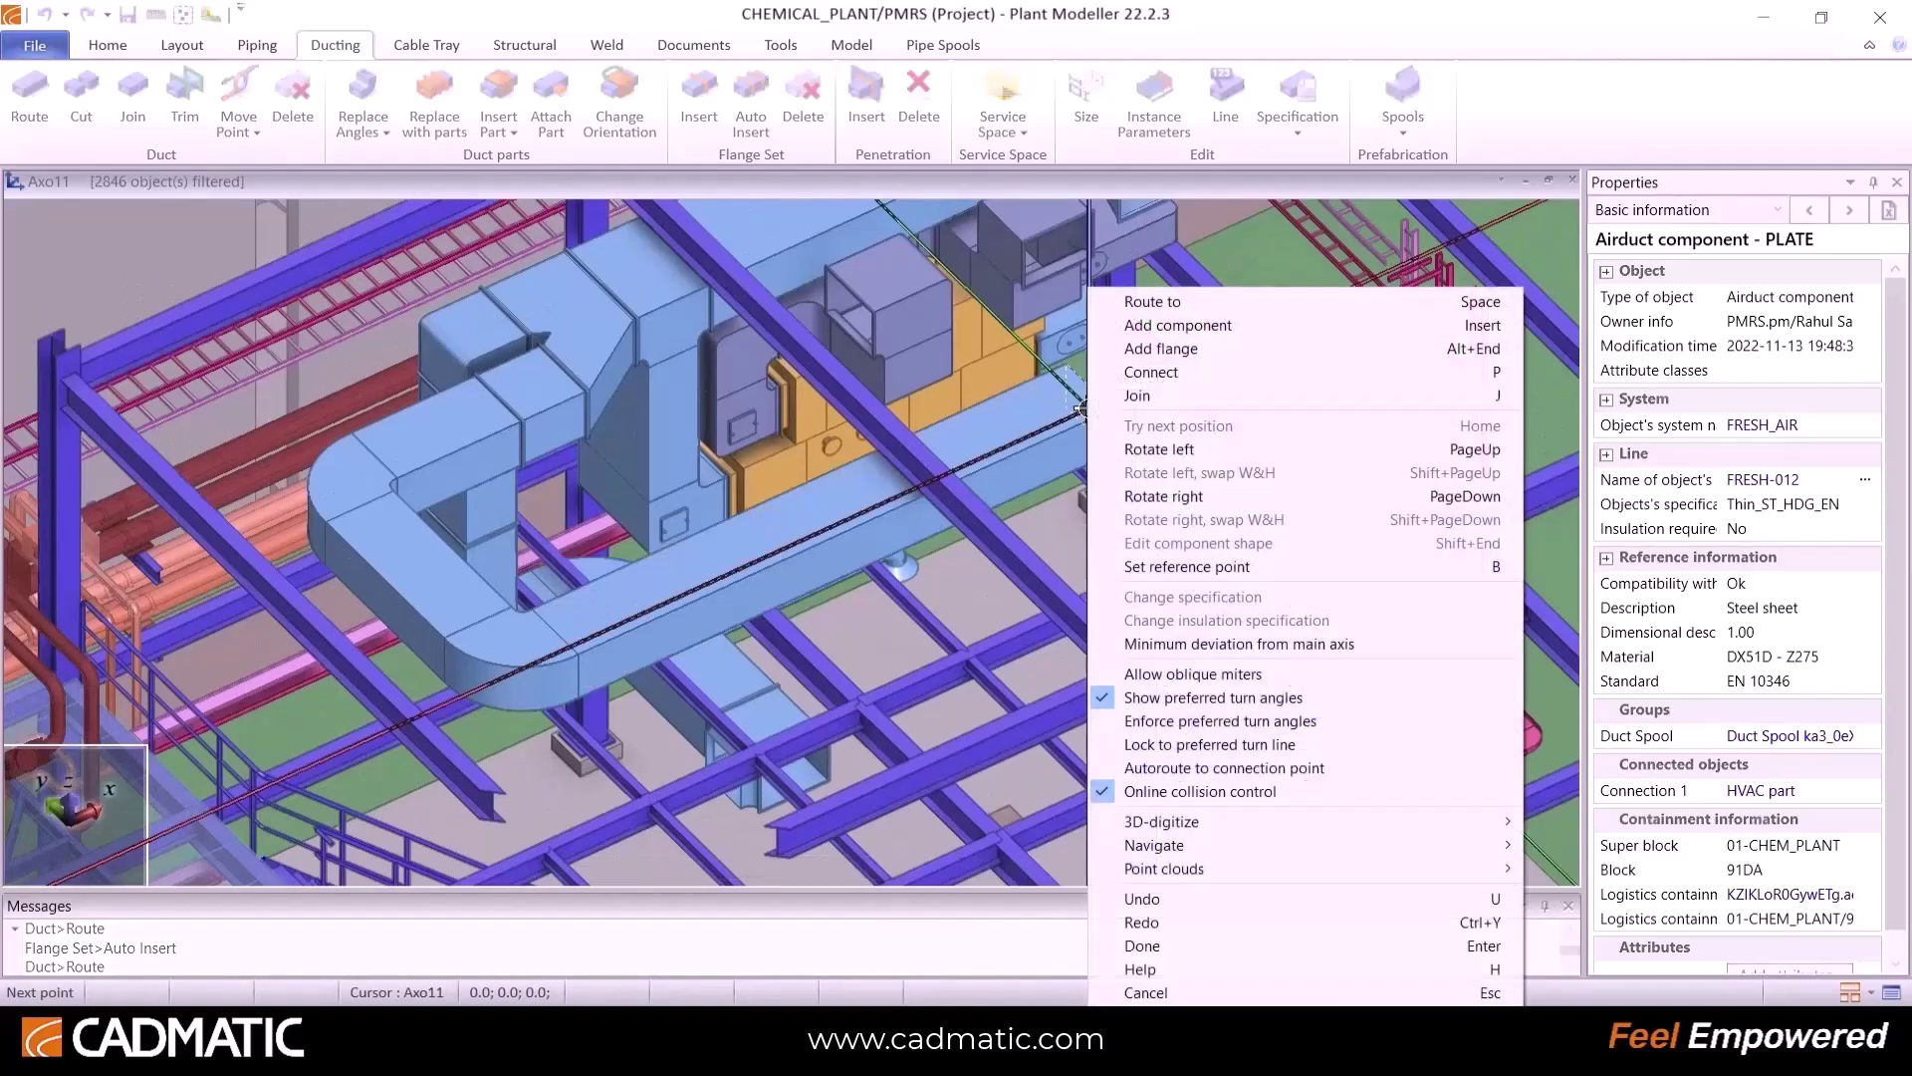
{"action": "left_click", "coordinate": [1209, 325]}
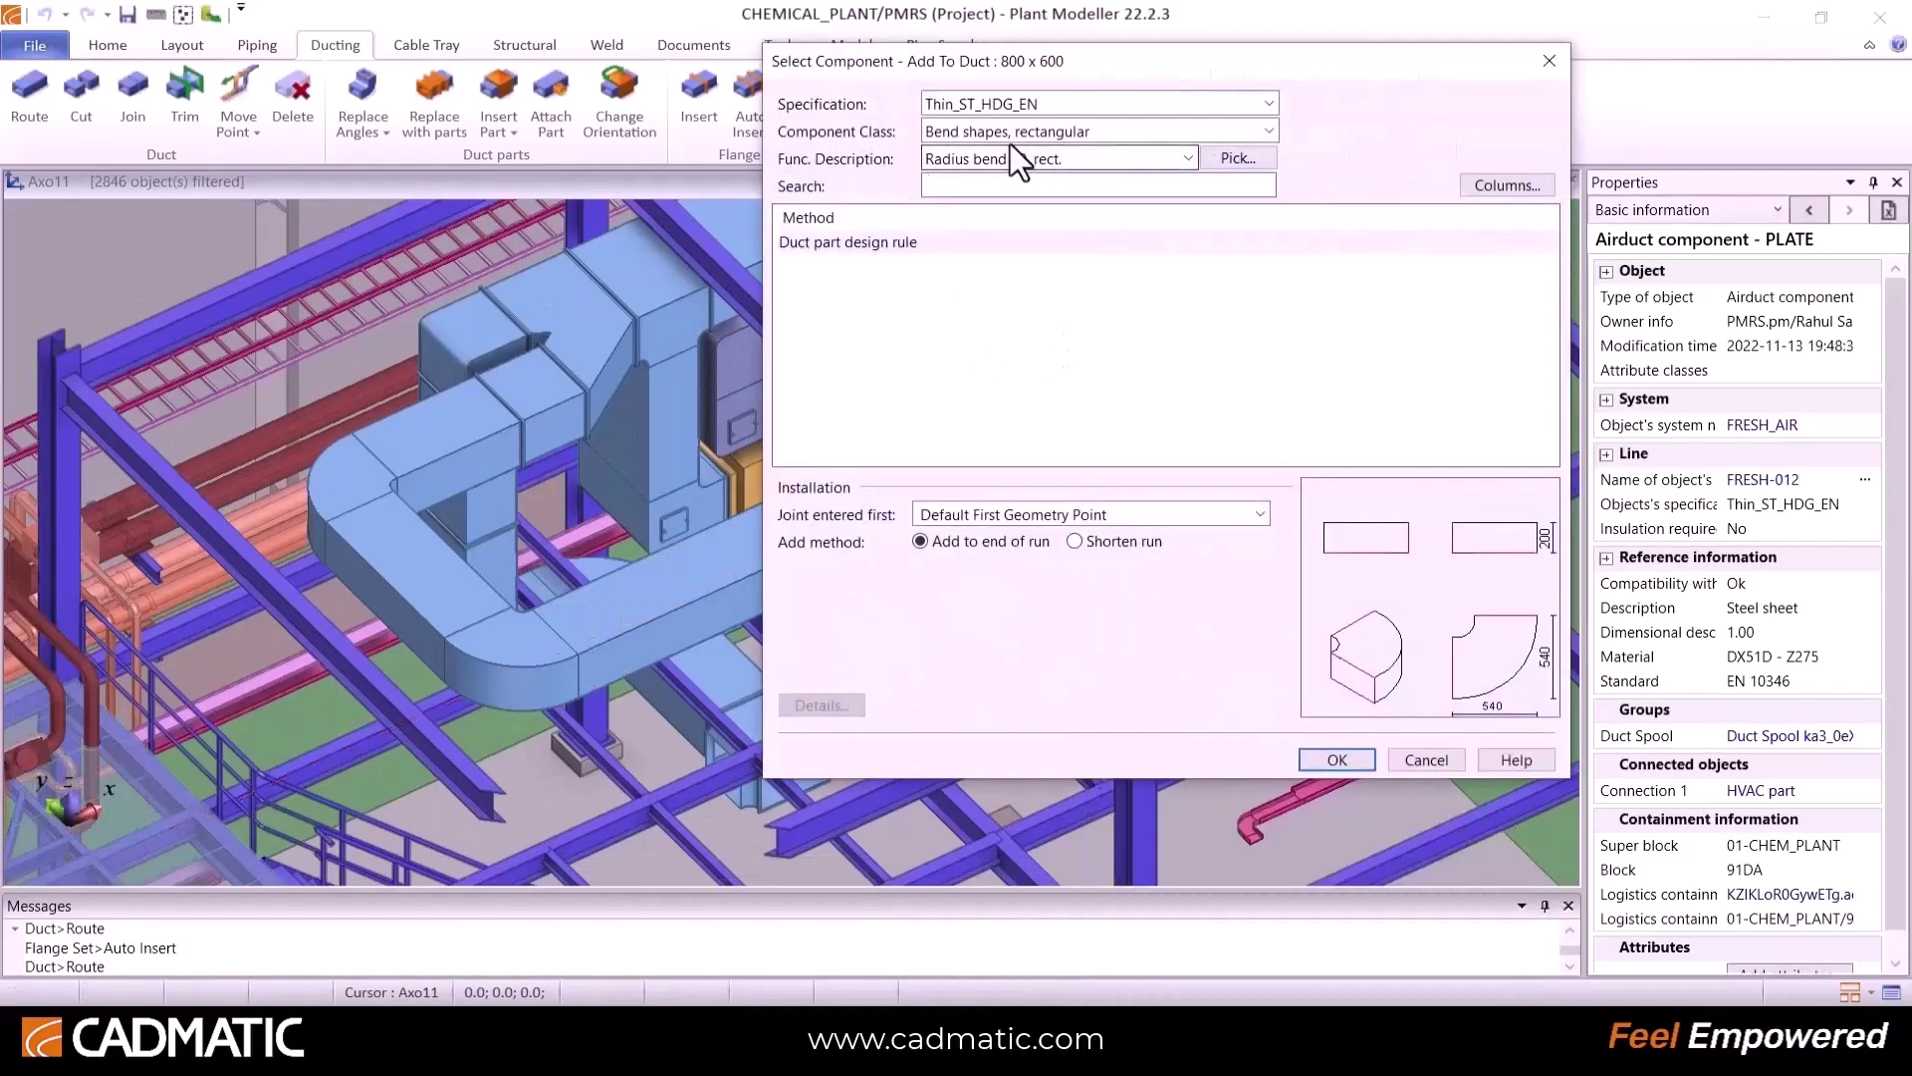
{"action": "left_click", "coordinate": [1013, 127]}
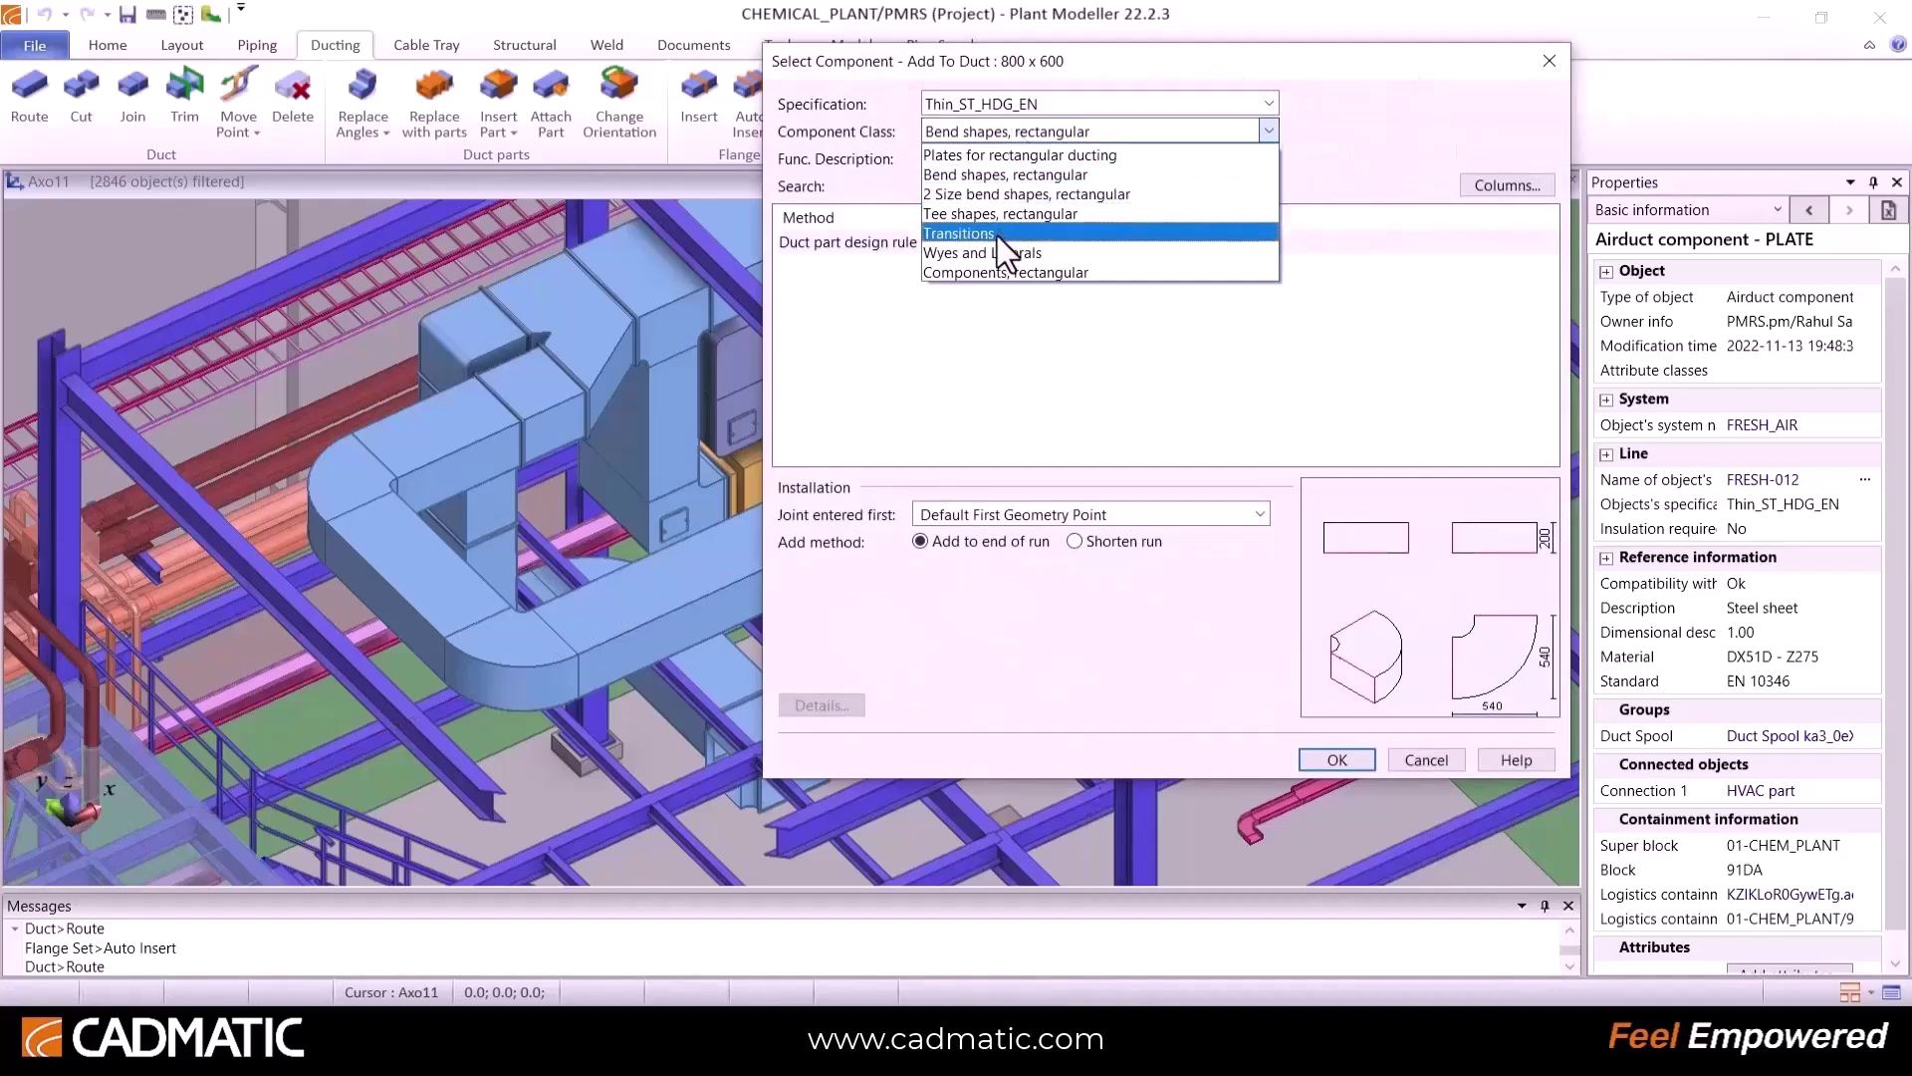
{"action": "left_click", "coordinate": [996, 236]}
{"action": "left_click", "coordinate": [1044, 161]}
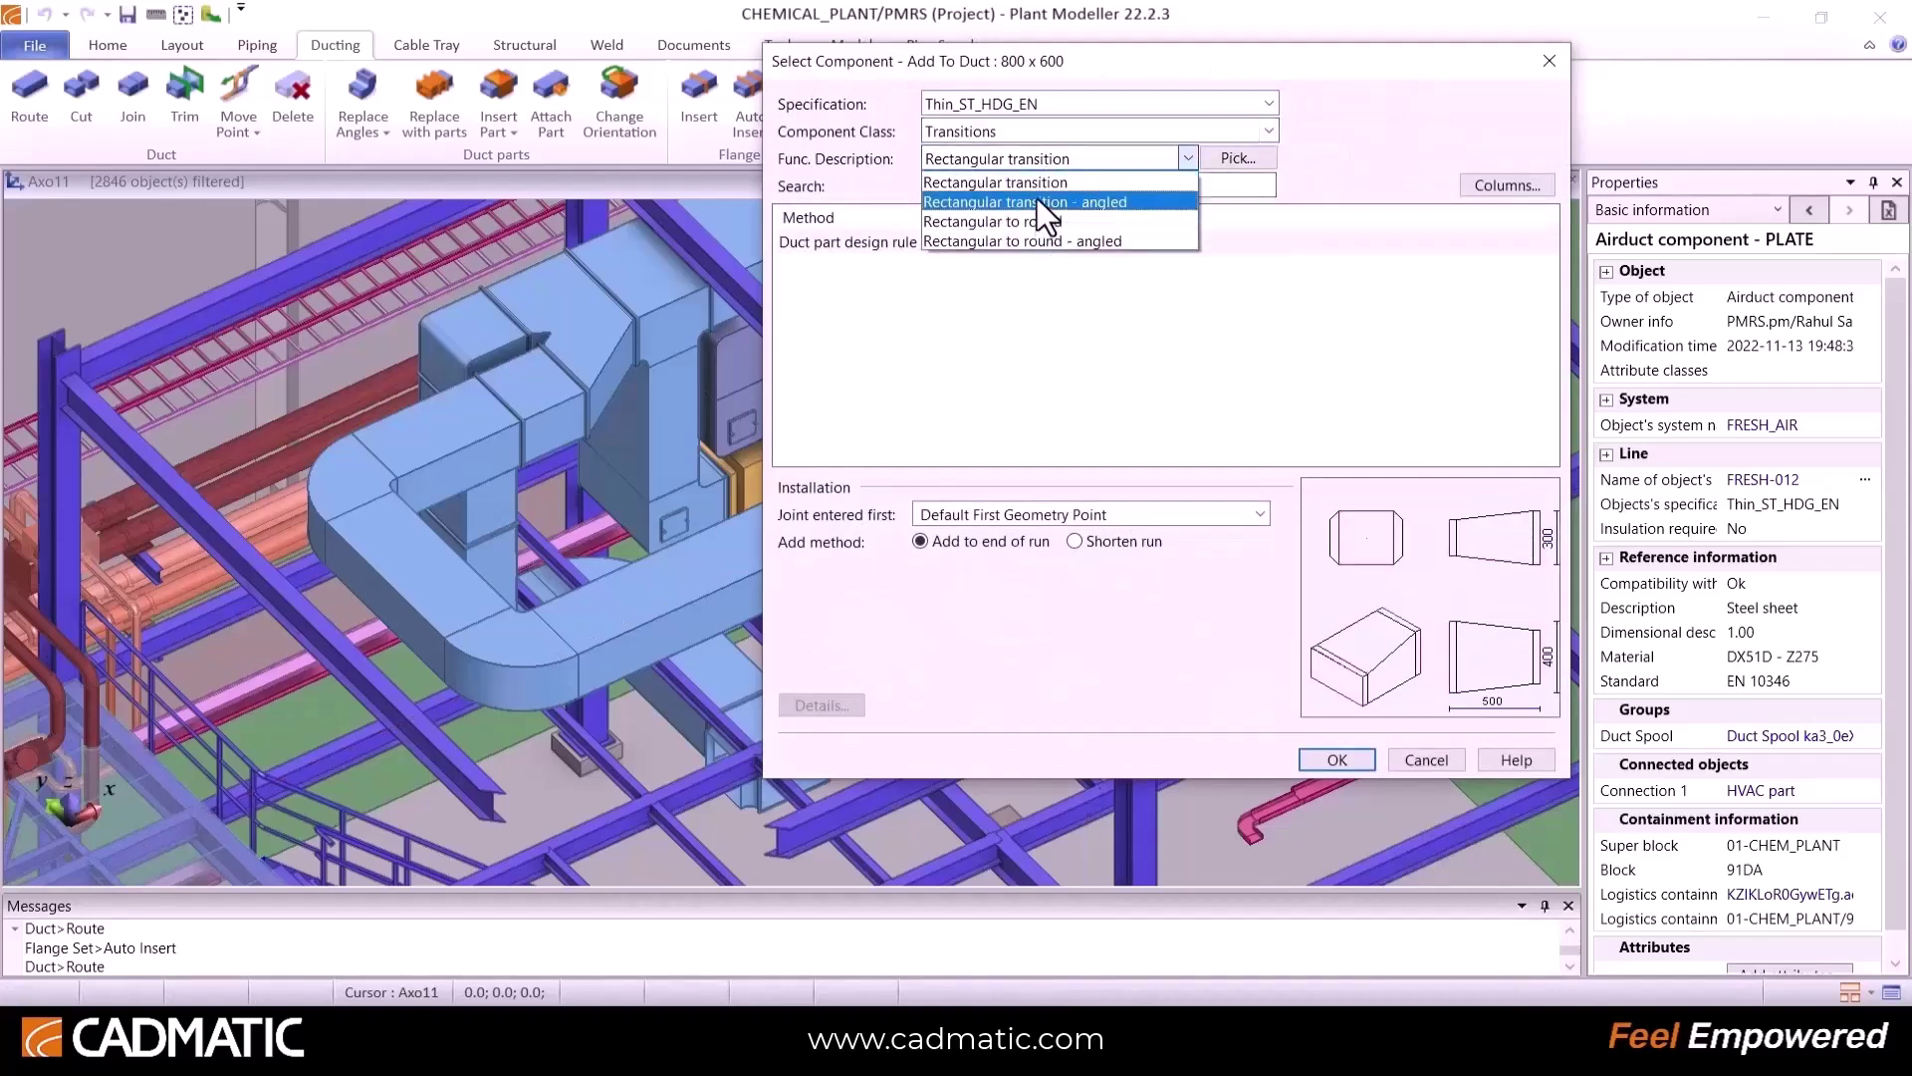
{"action": "left_click", "coordinate": [1036, 199]}
{"action": "left_click", "coordinate": [1037, 165]}
{"action": "left_click", "coordinate": [1043, 222]}
{"action": "left_click", "coordinate": [1043, 154]}
{"action": "left_click", "coordinate": [1042, 183]}
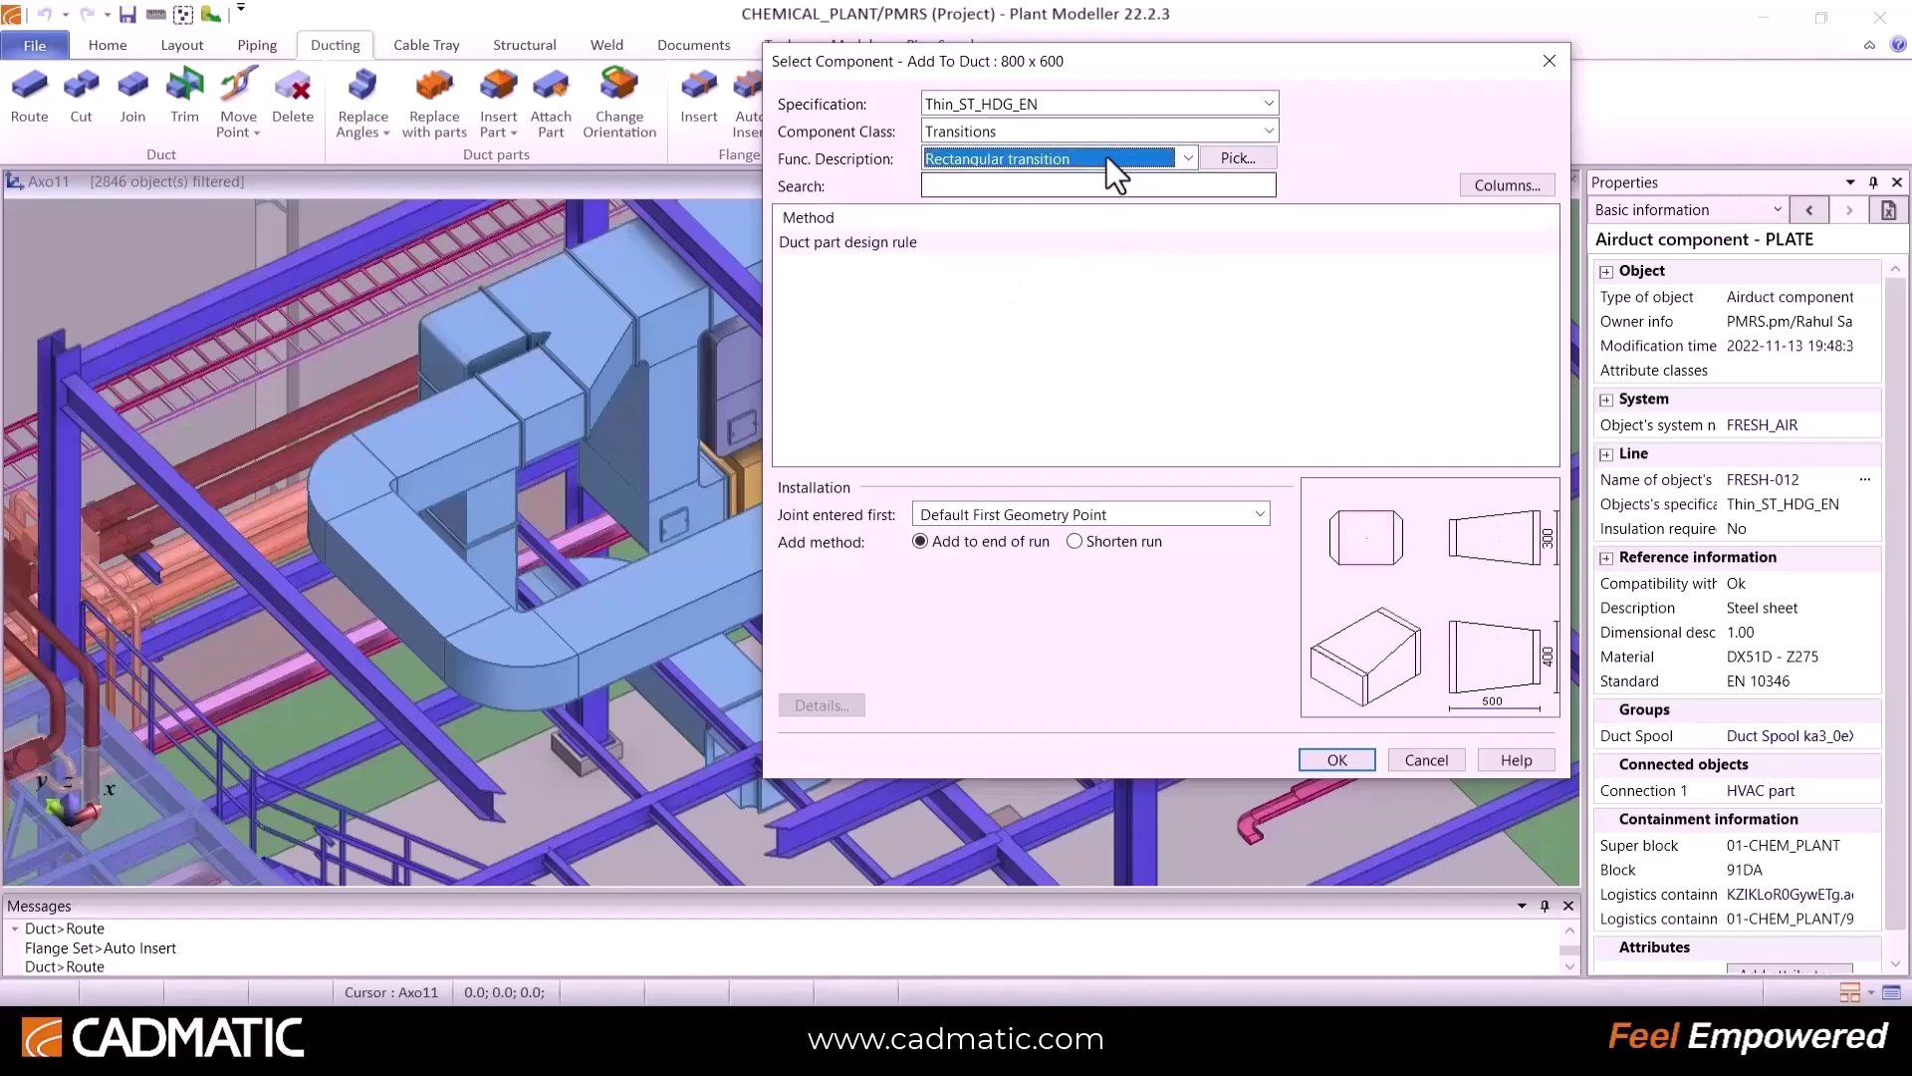
{"action": "left_click", "coordinate": [1337, 759]}
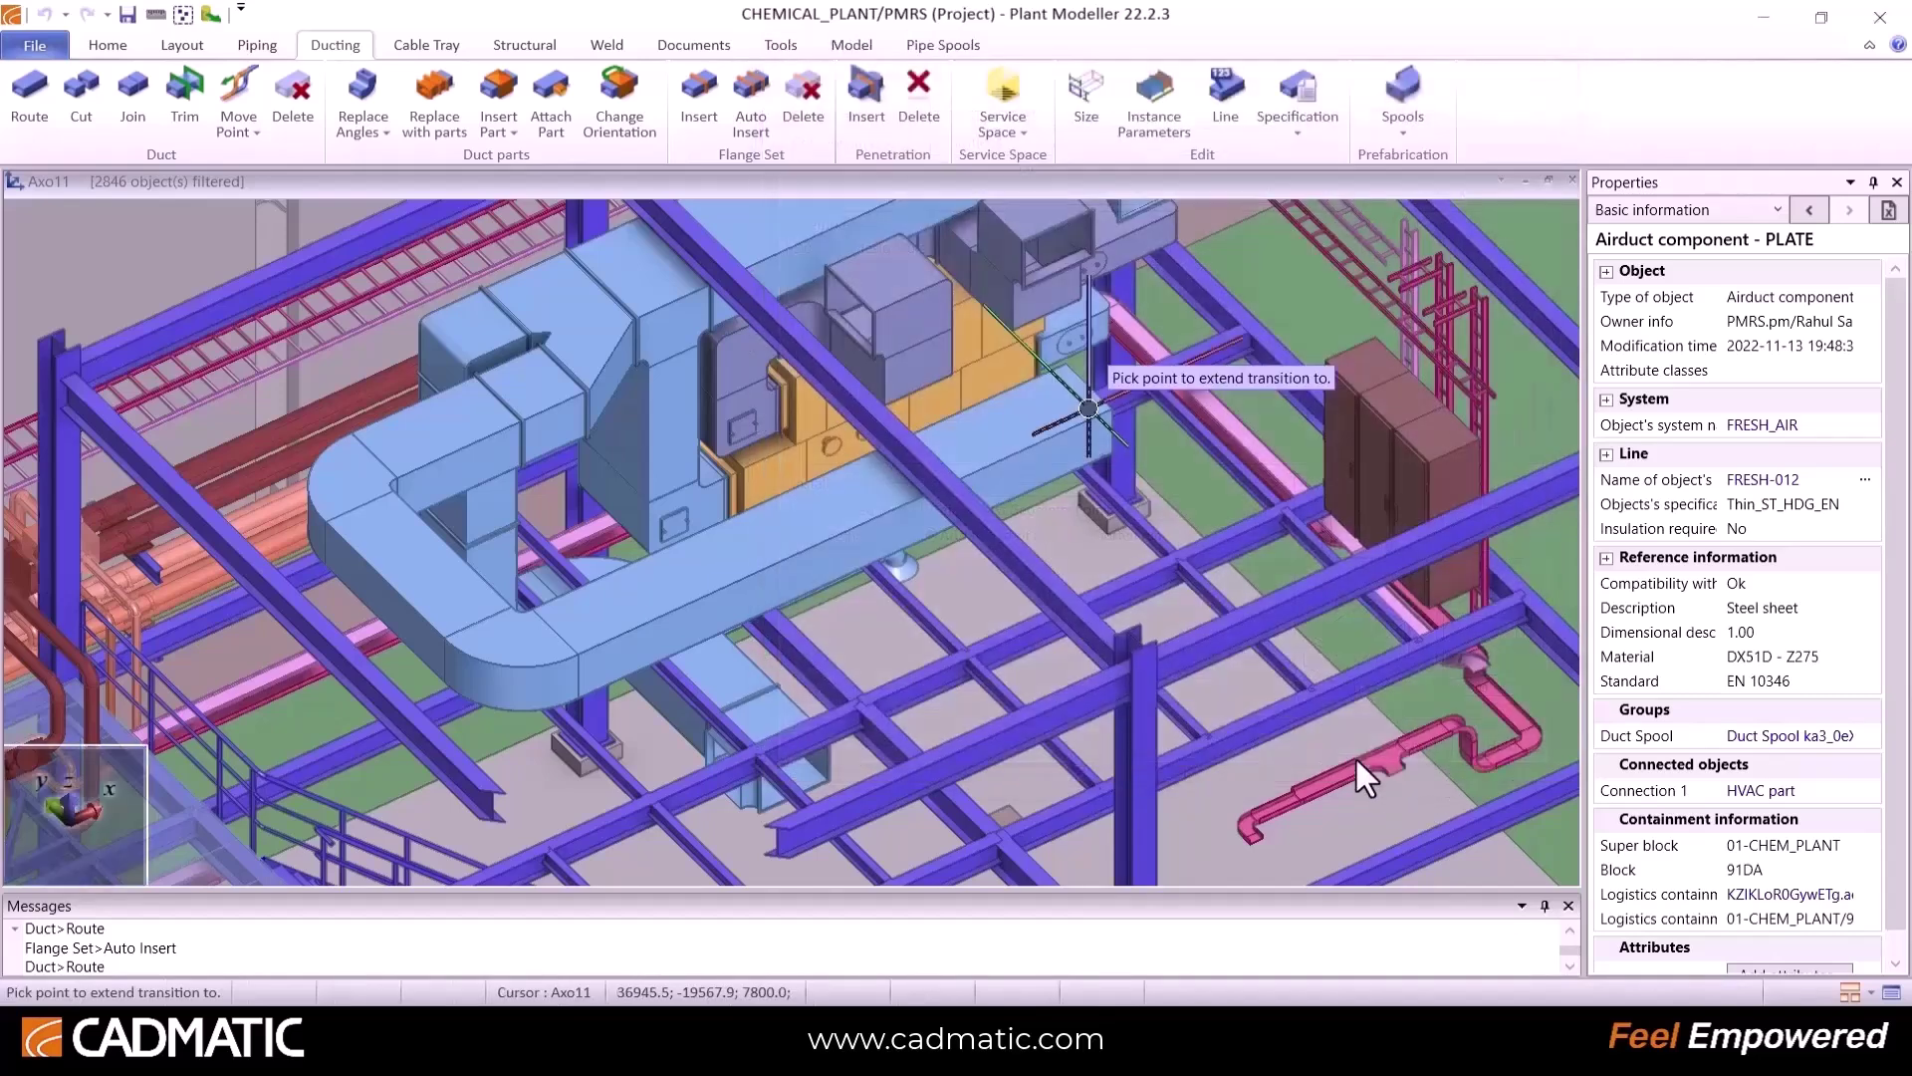
{"action": "left_click", "coordinate": [1167, 371]}
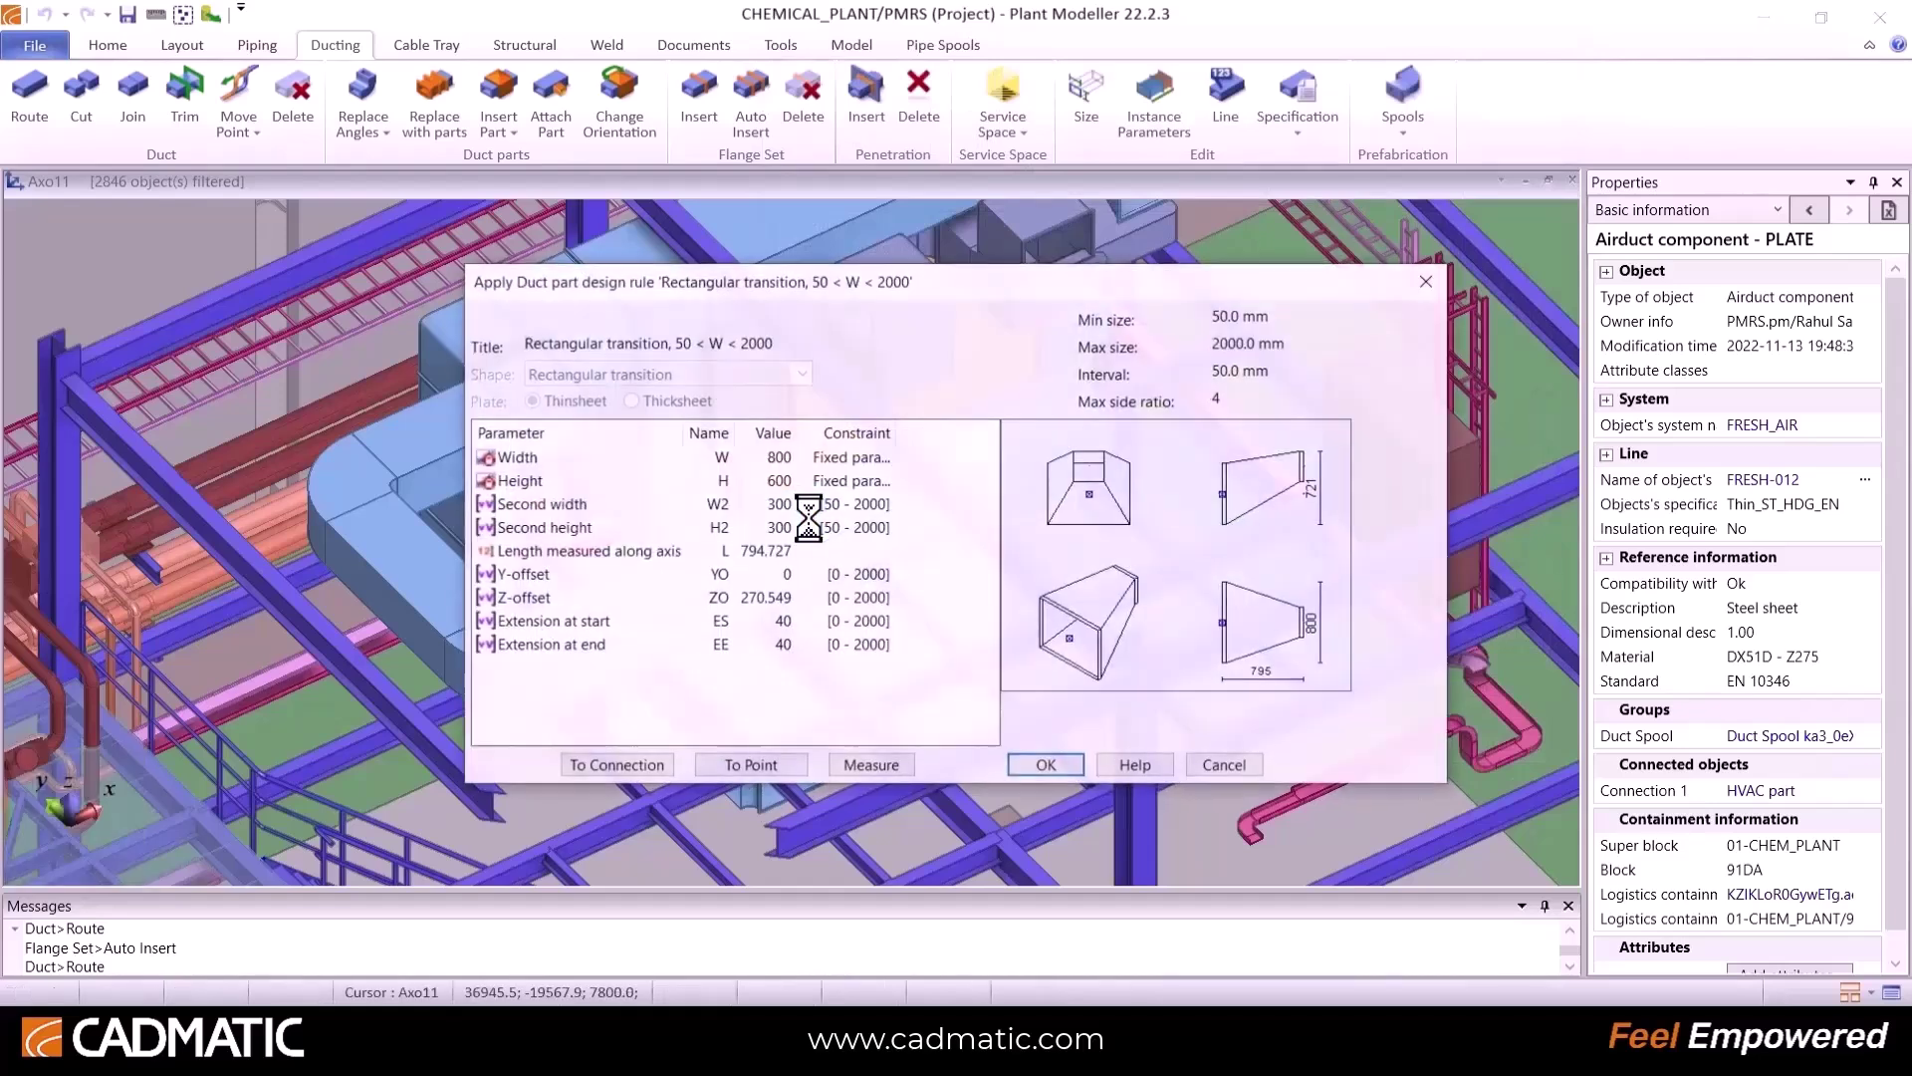
{"action": "left_click", "coordinate": [1044, 765]}
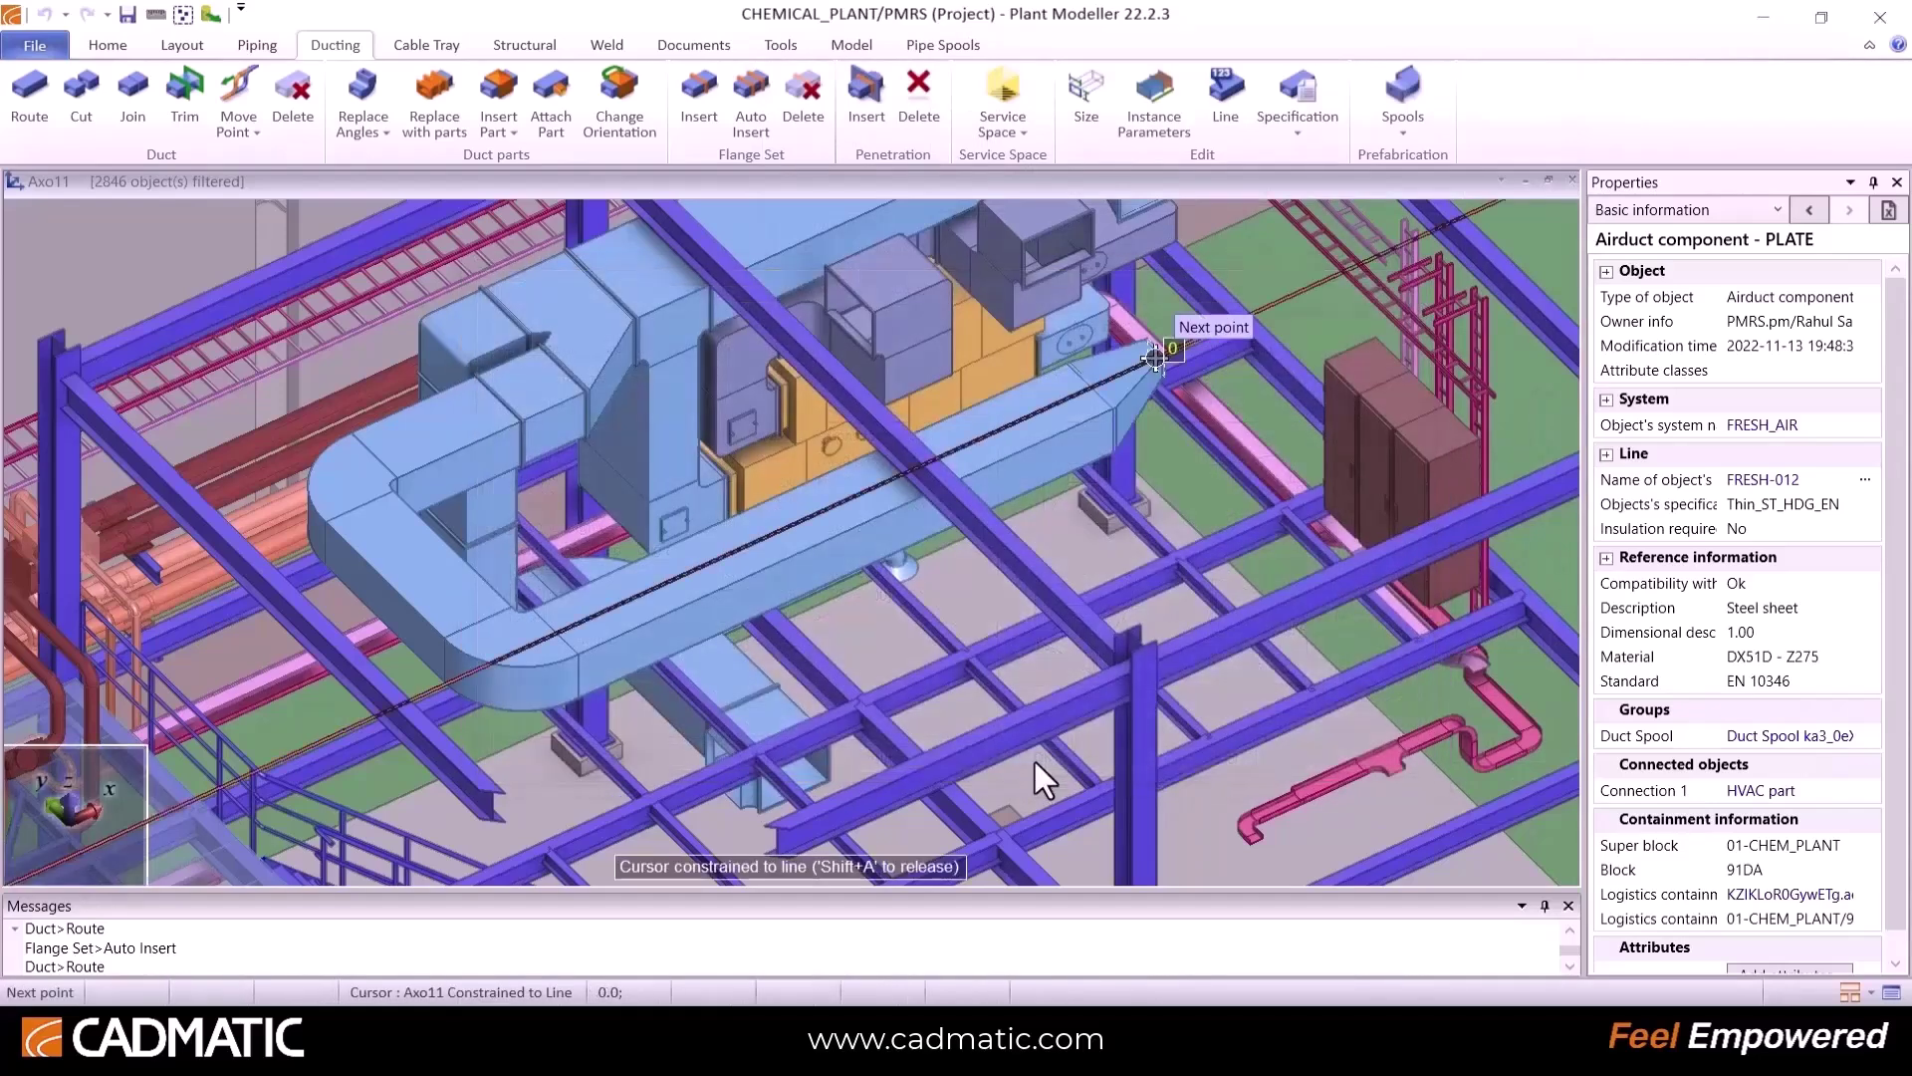
Step: Fix the duct run's end point, then undo the last routed duct segment
{"action": "scroll", "coordinate": [746, 566], "scroll_direction": "up", "scroll_amount": 5}
{"action": "scroll", "coordinate": [745, 566], "scroll_direction": "up", "scroll_amount": 2}
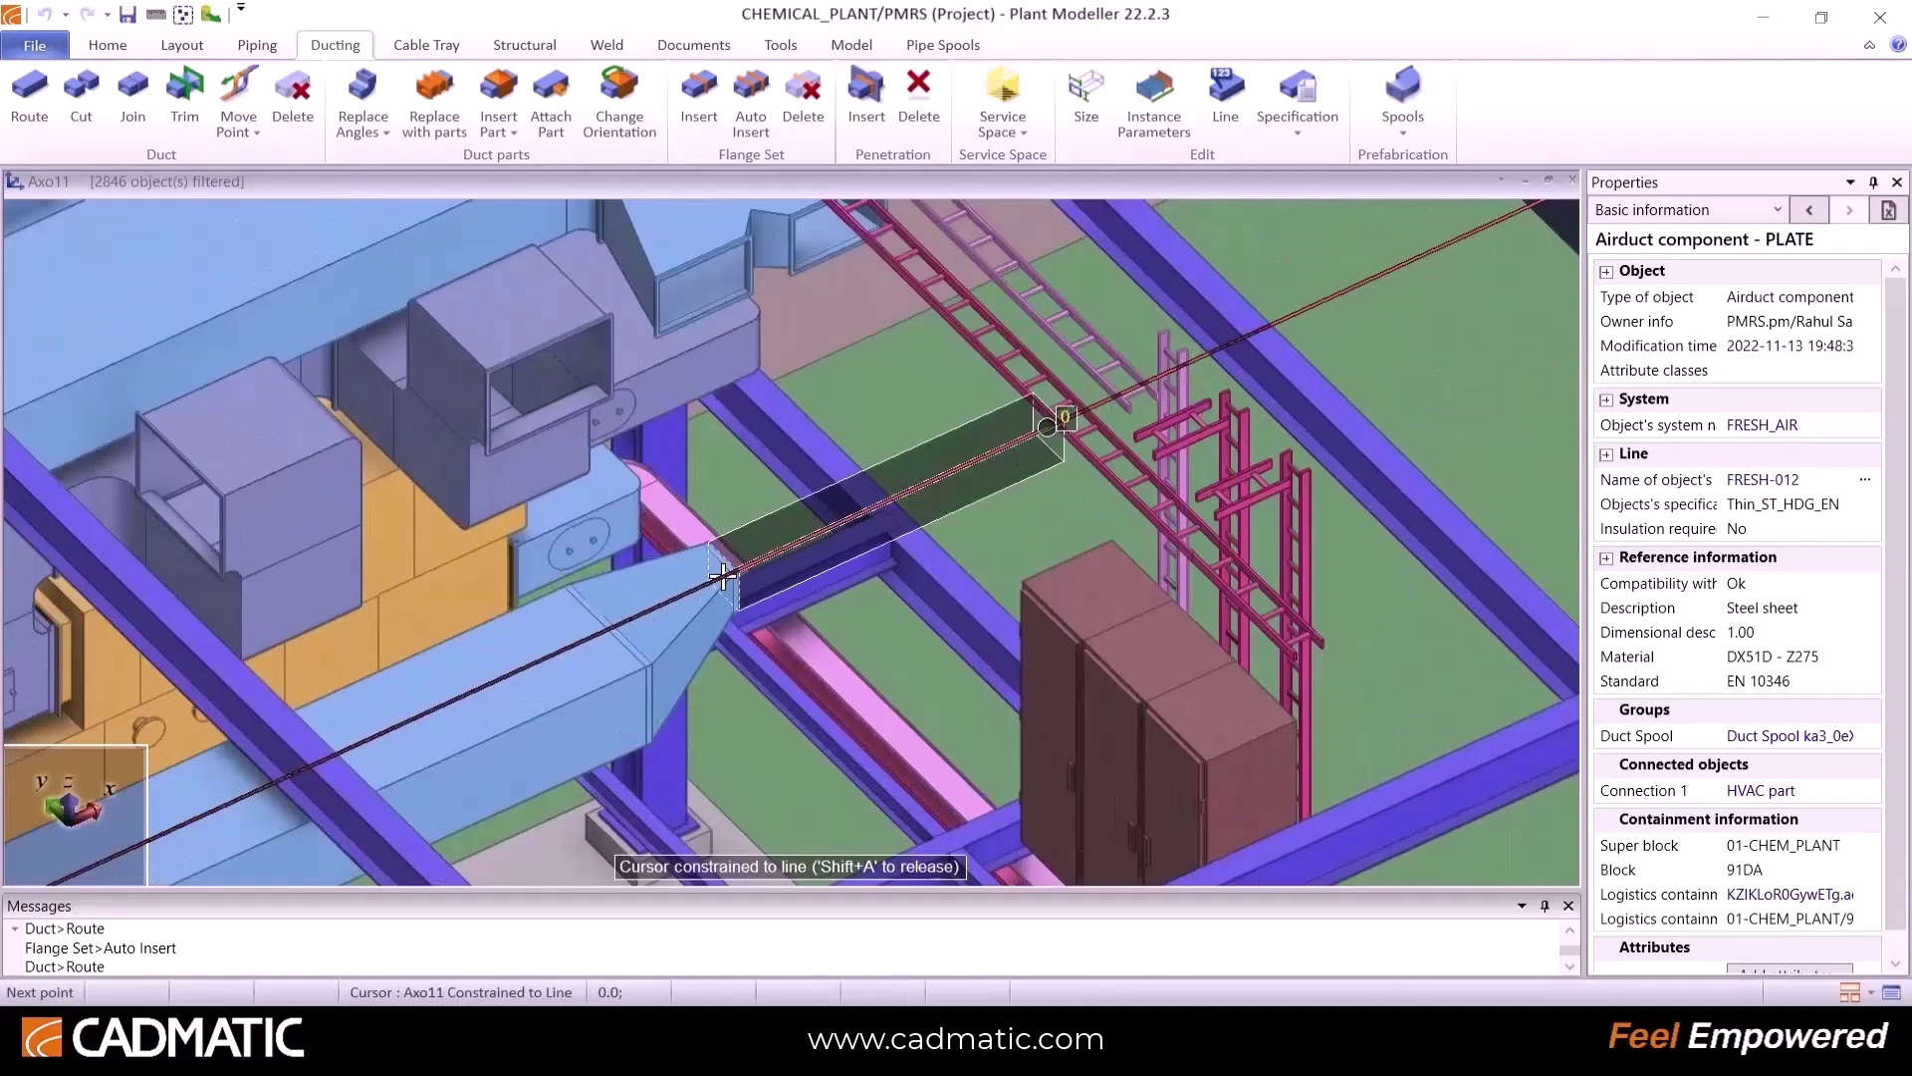
{"action": "left_click", "coordinate": [1079, 408]}
{"action": "right_click", "coordinate": [1069, 409]}
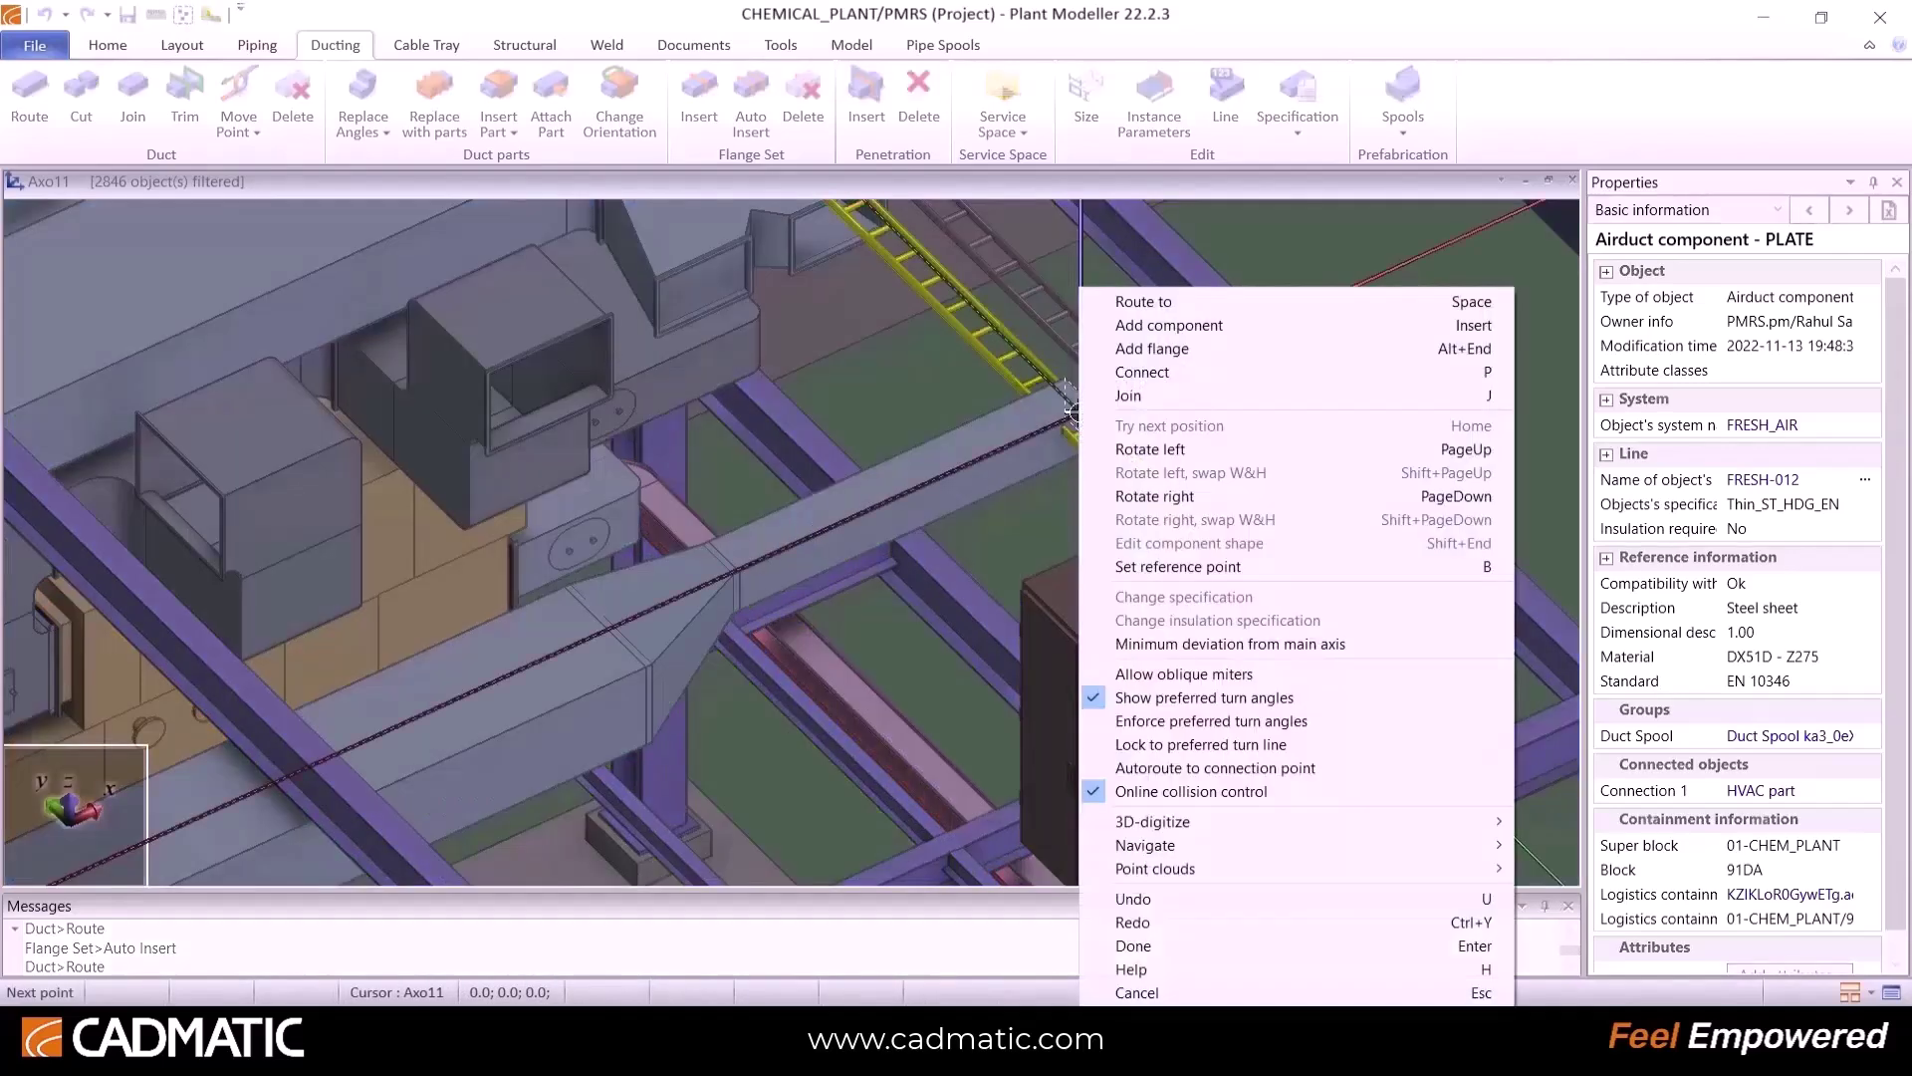
{"action": "key", "text": "Escape"}
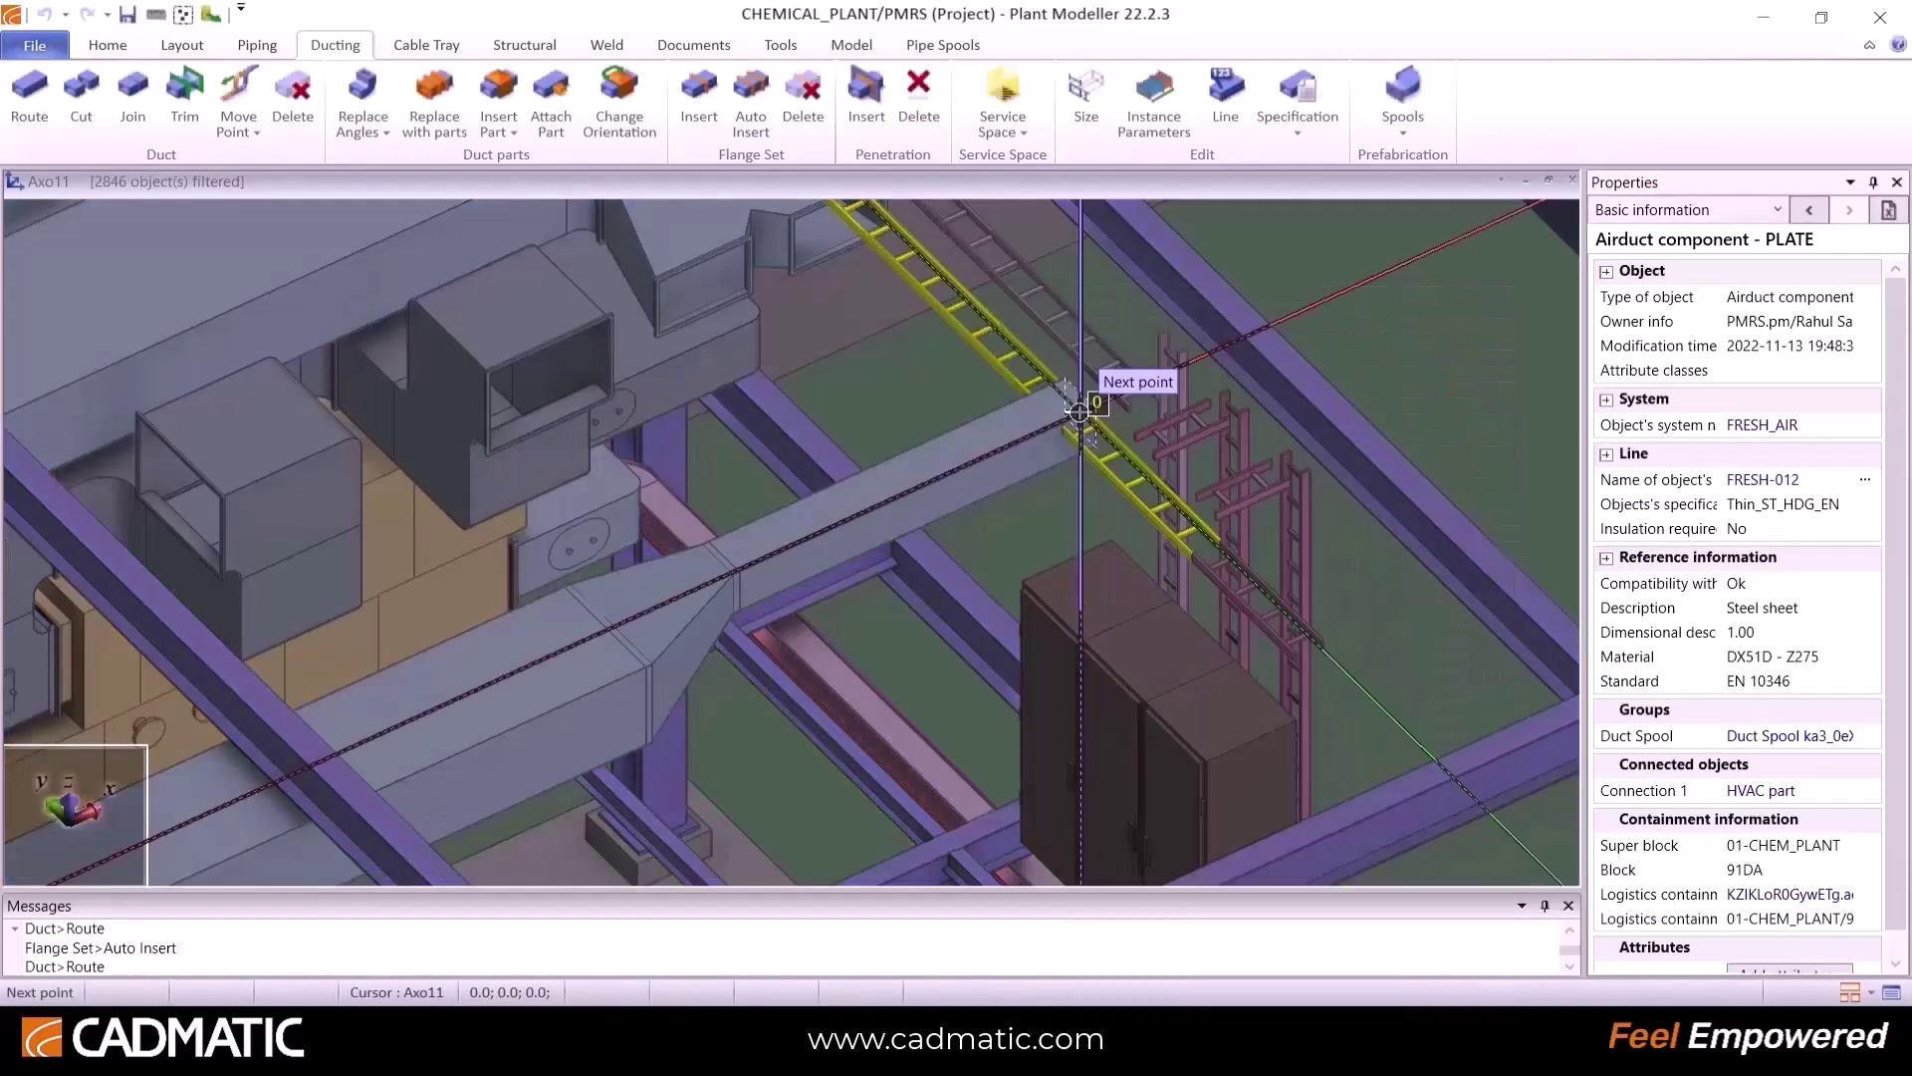
{"action": "key", "text": "ctrl+z"}
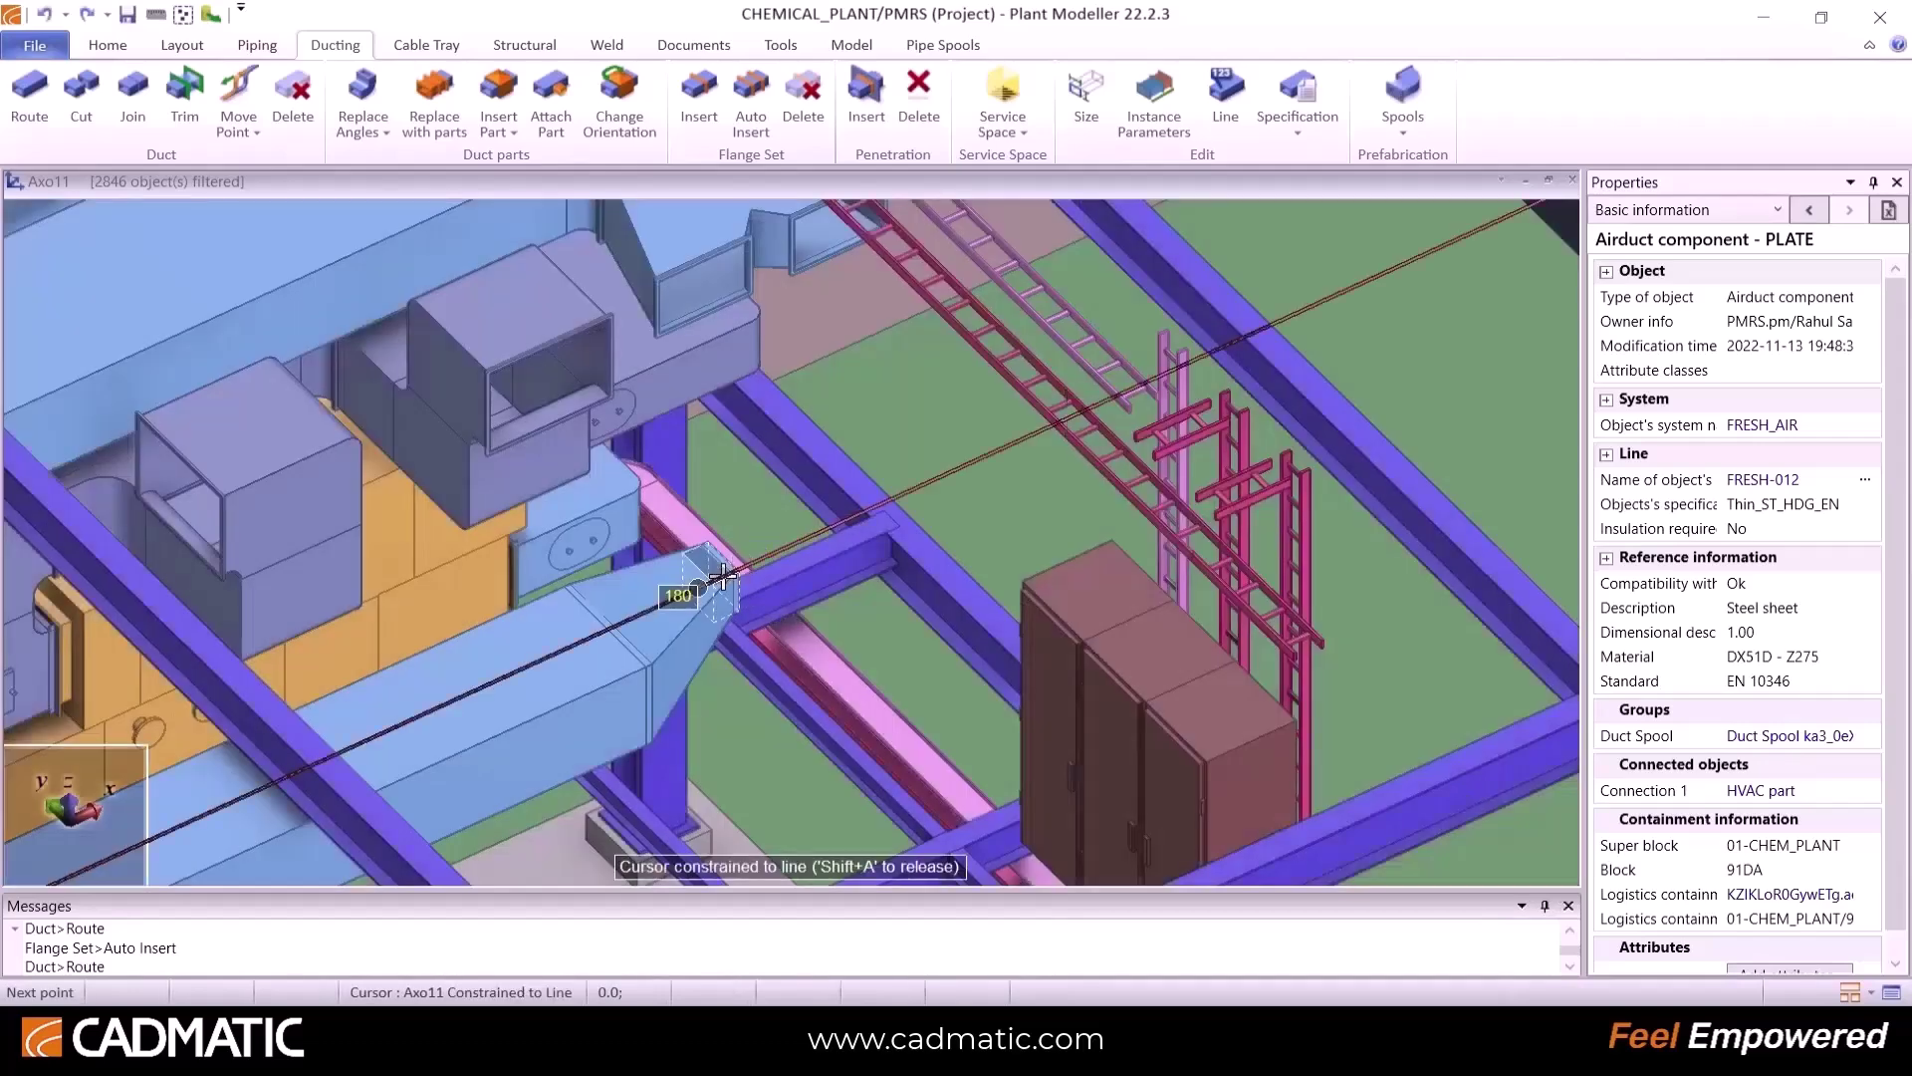
Step: Add a Square bend 90, rect. with its outlet pointing upward and finish the duct route
{"action": "right_click", "coordinate": [922, 482]}
{"action": "left_click", "coordinate": [1063, 331]}
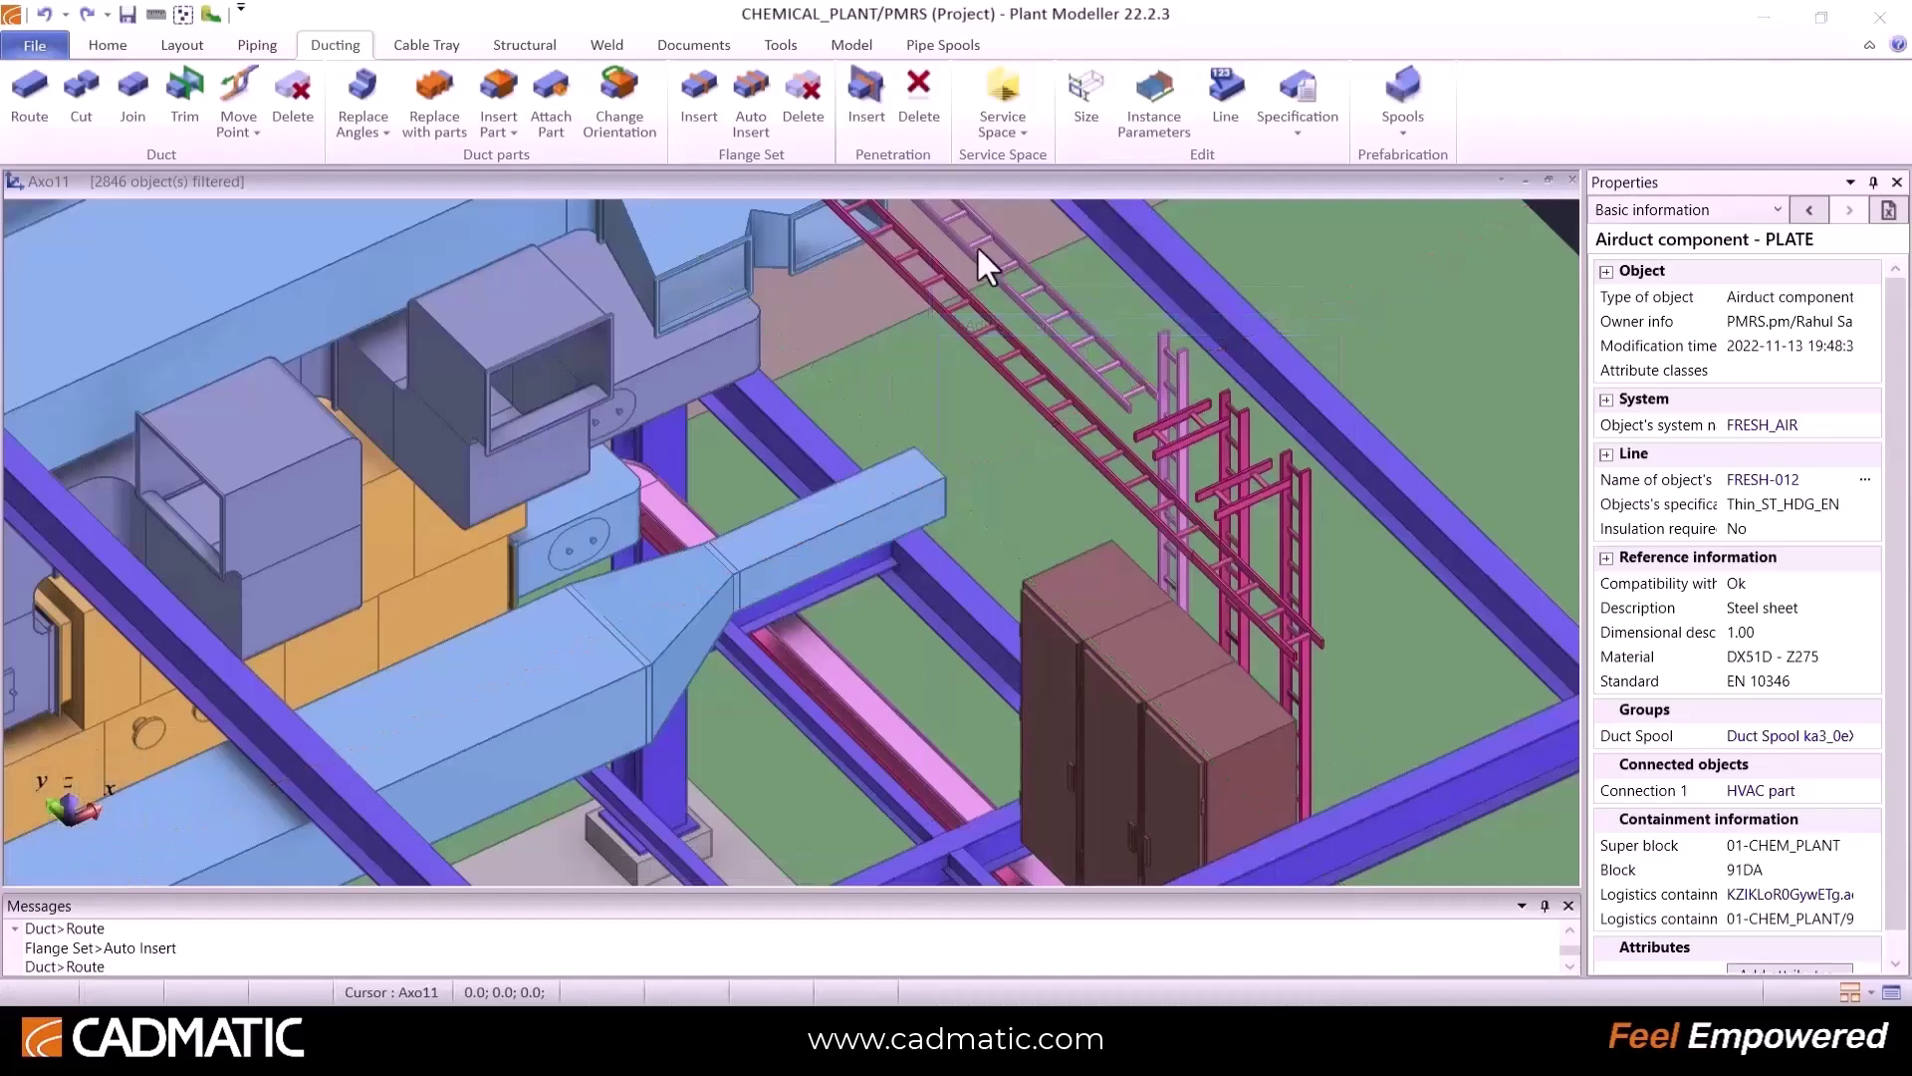
{"action": "left_click", "coordinate": [1004, 132]}
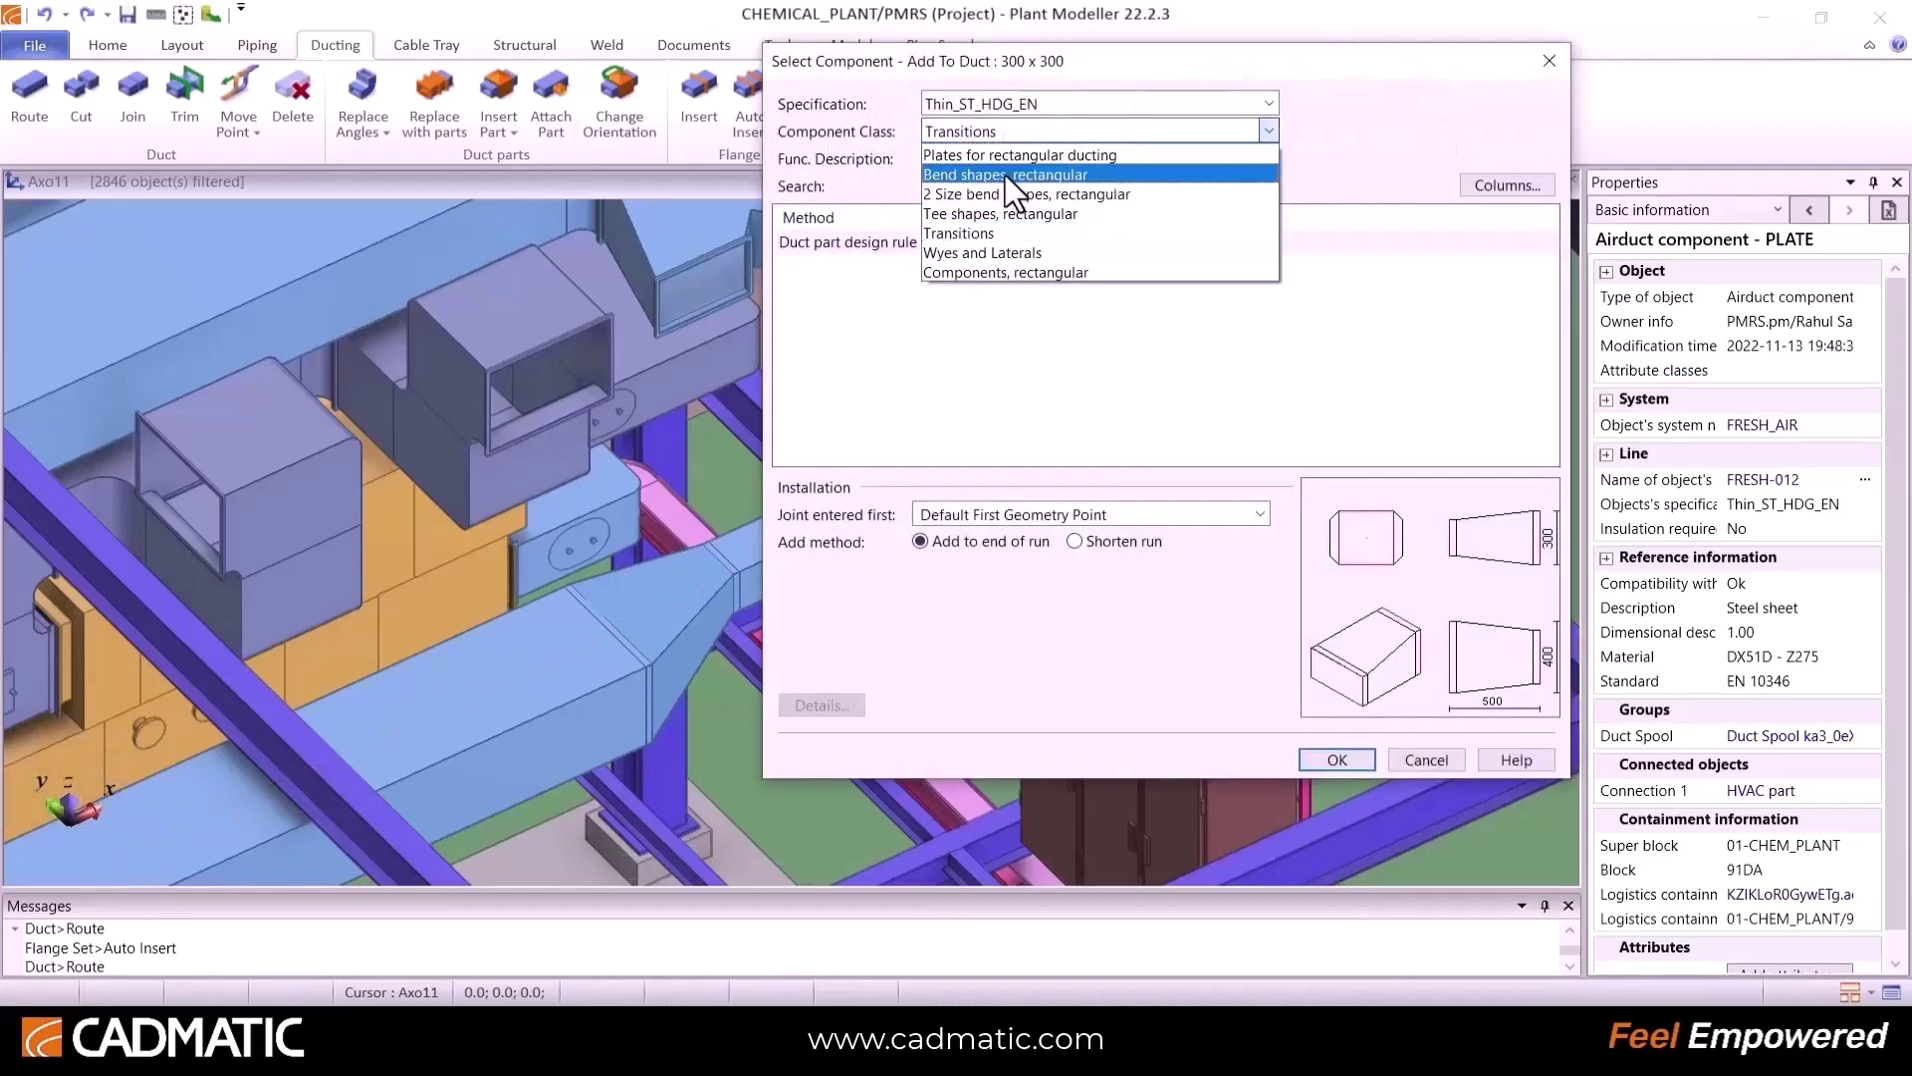
{"action": "left_click", "coordinate": [1002, 181]}
{"action": "left_click", "coordinate": [1018, 160]}
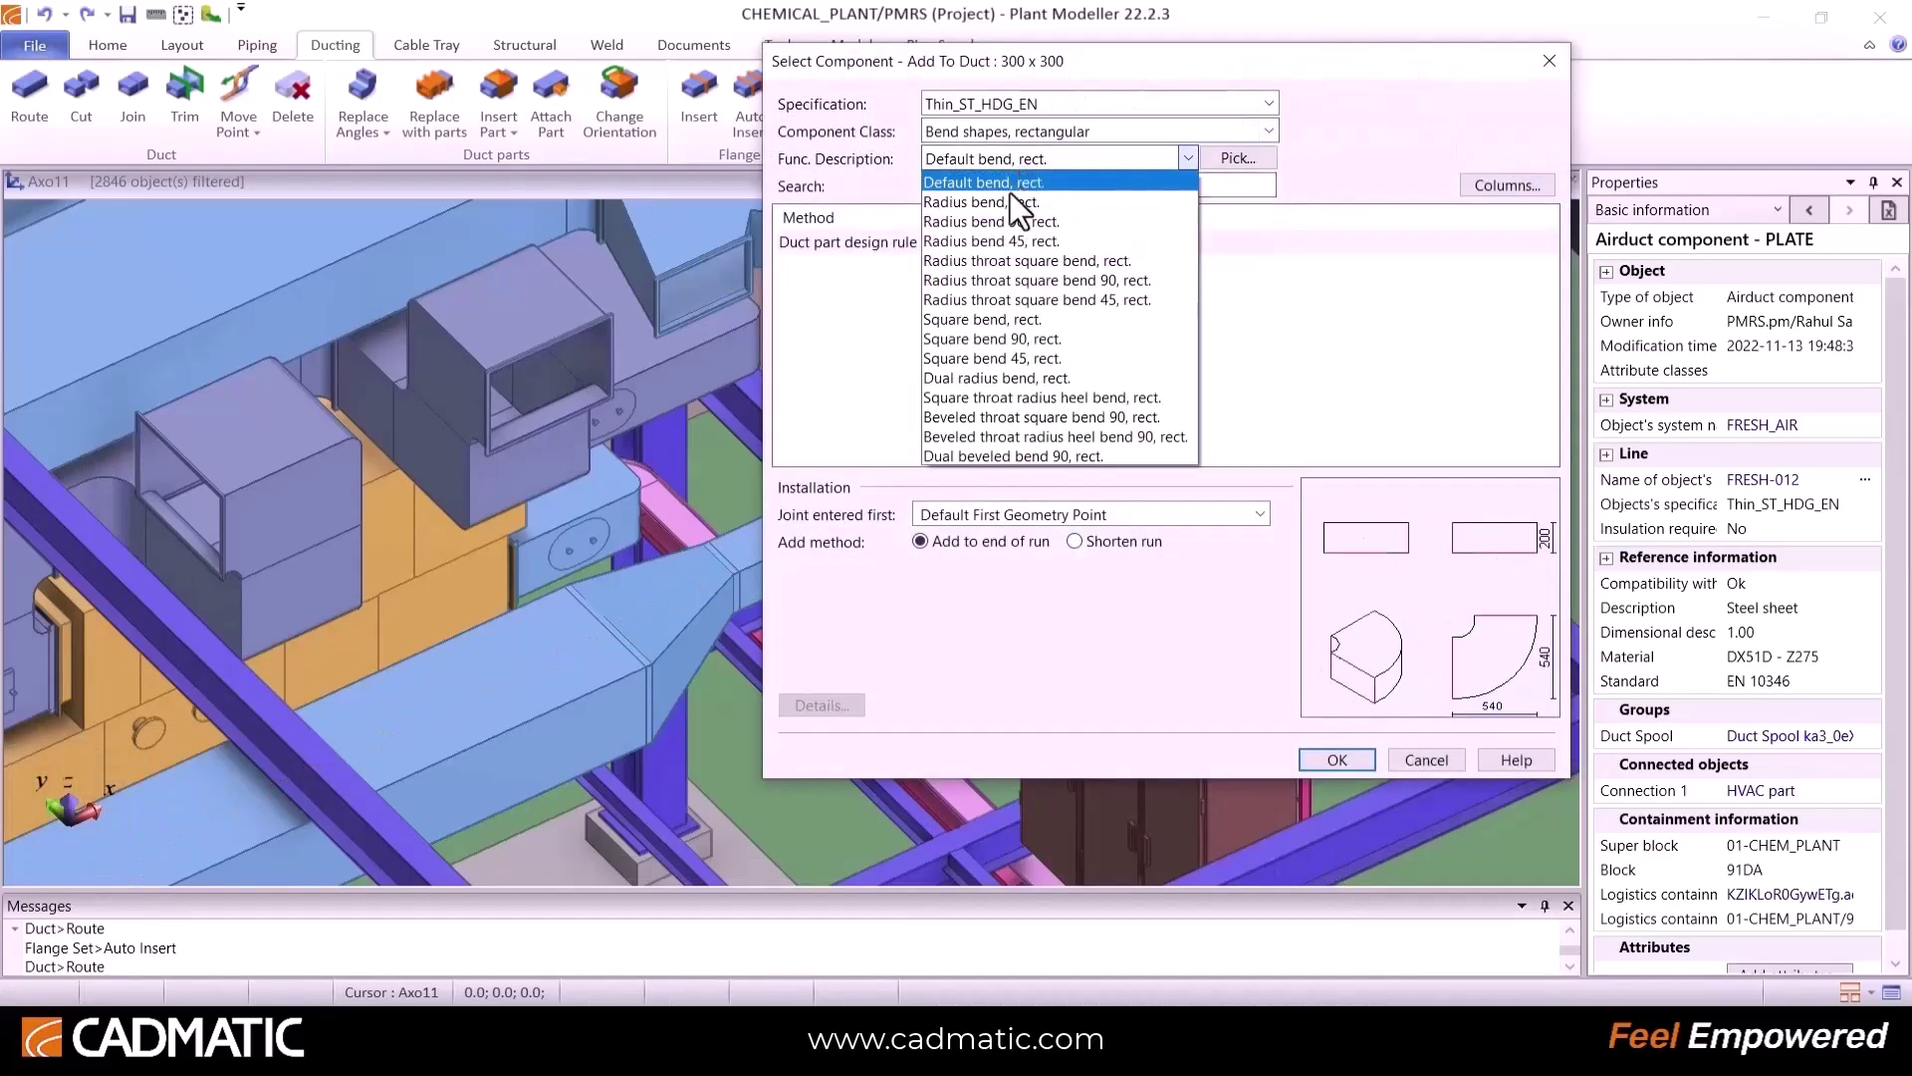
{"action": "left_click", "coordinate": [971, 341]}
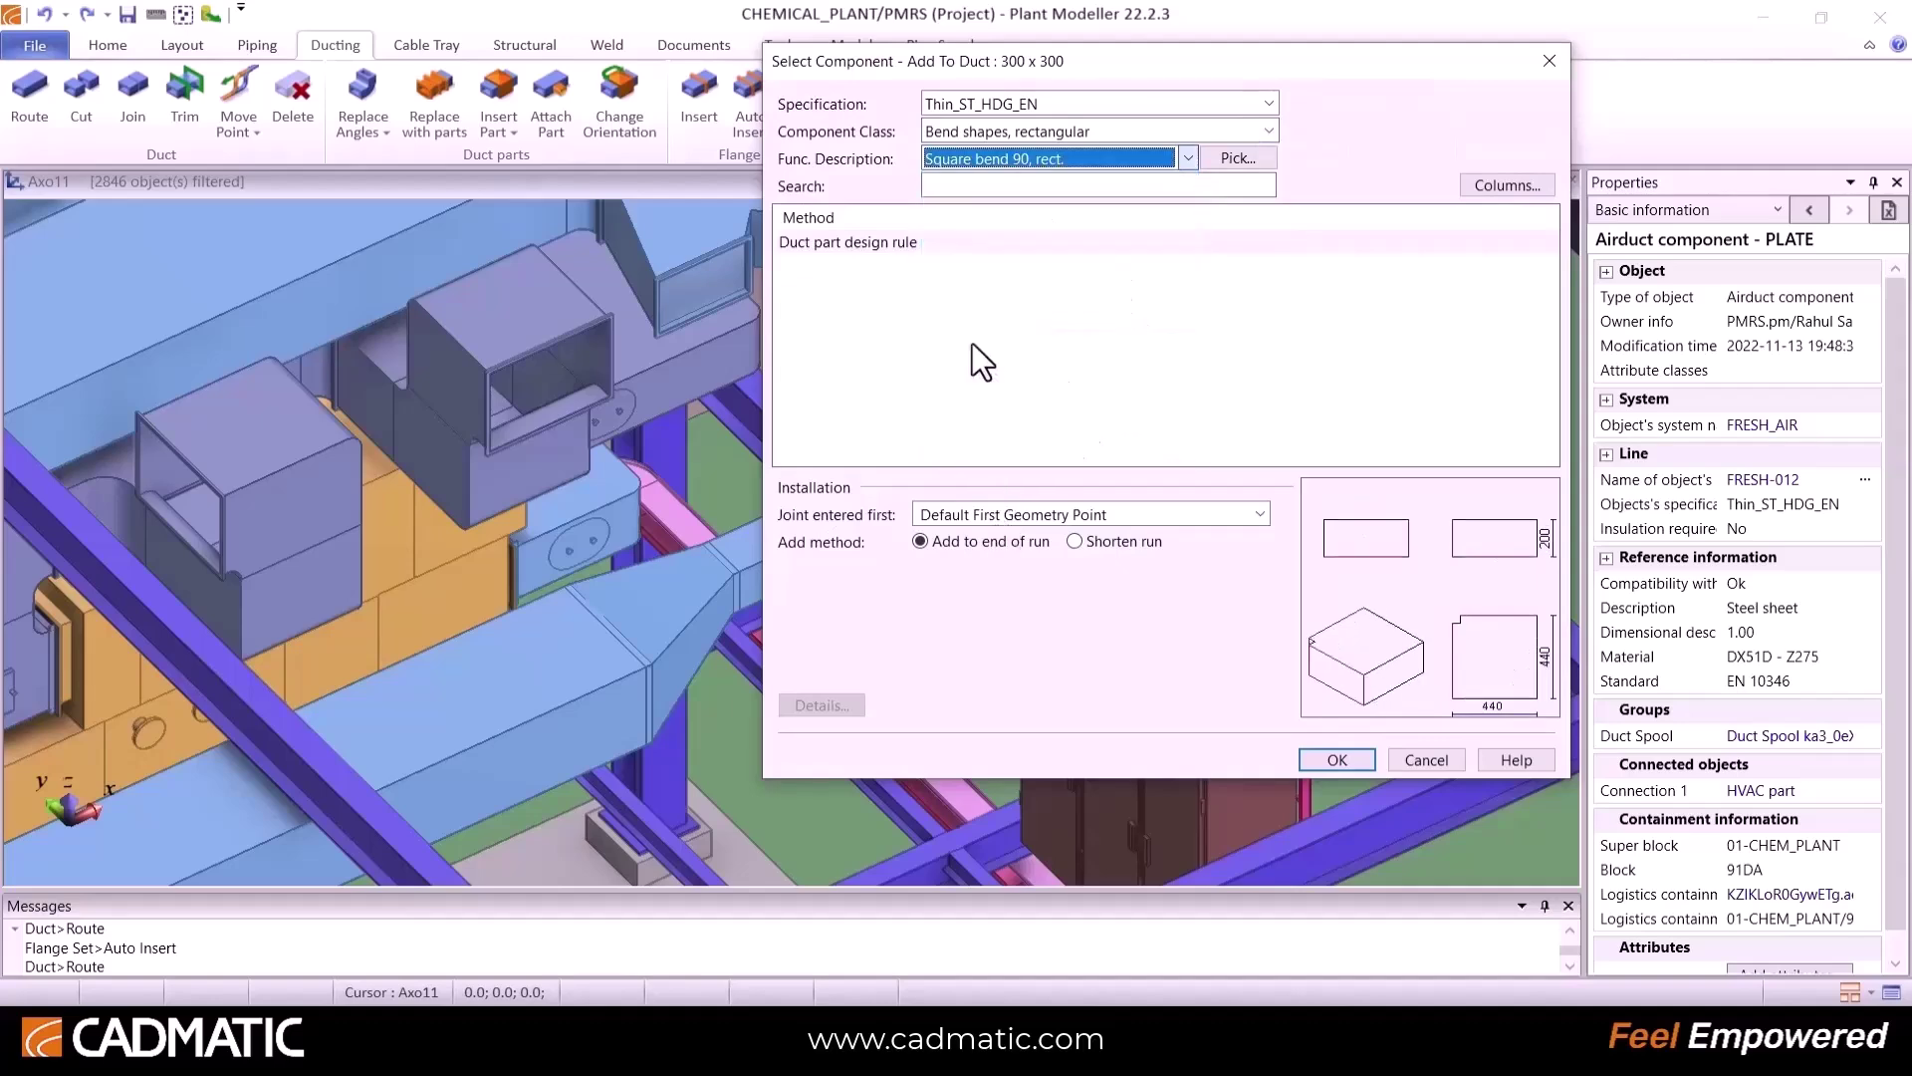
{"action": "left_click", "coordinate": [1303, 761]}
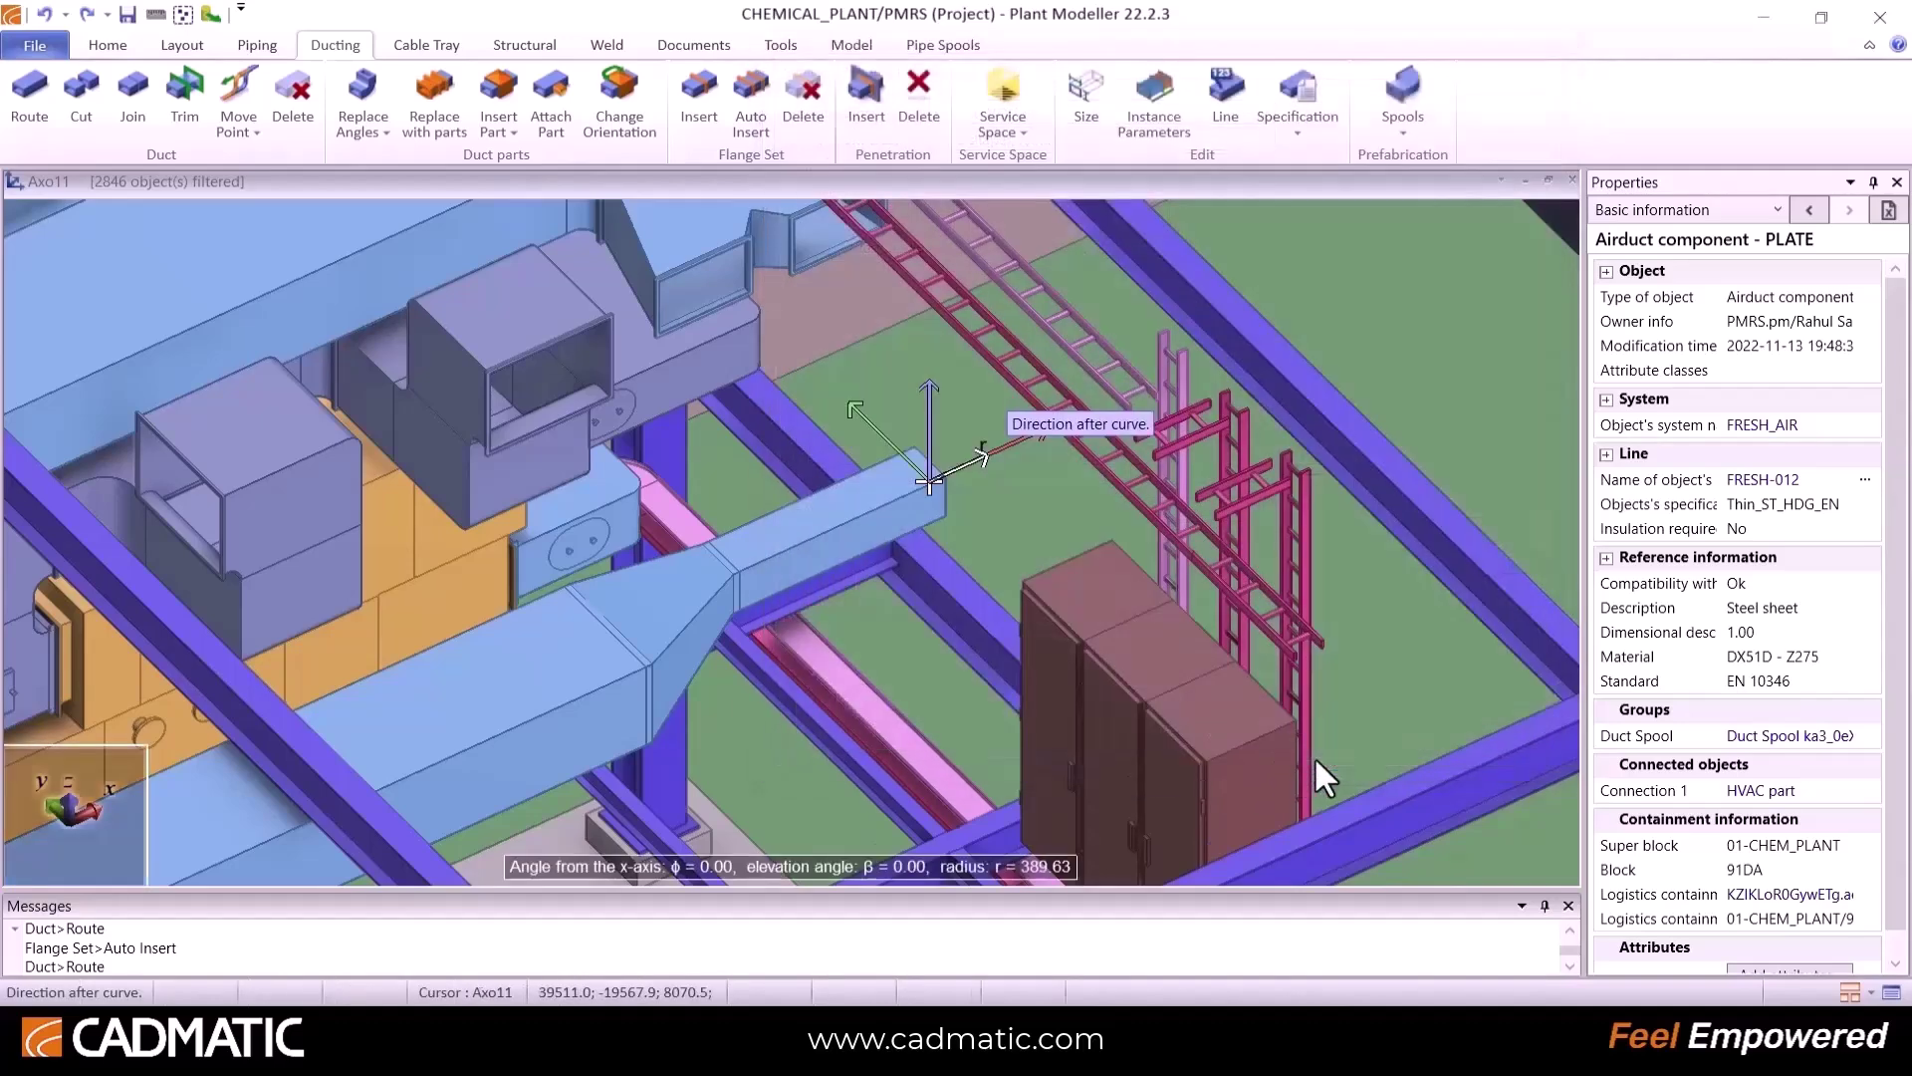
{"action": "left_click", "coordinate": [1316, 764]}
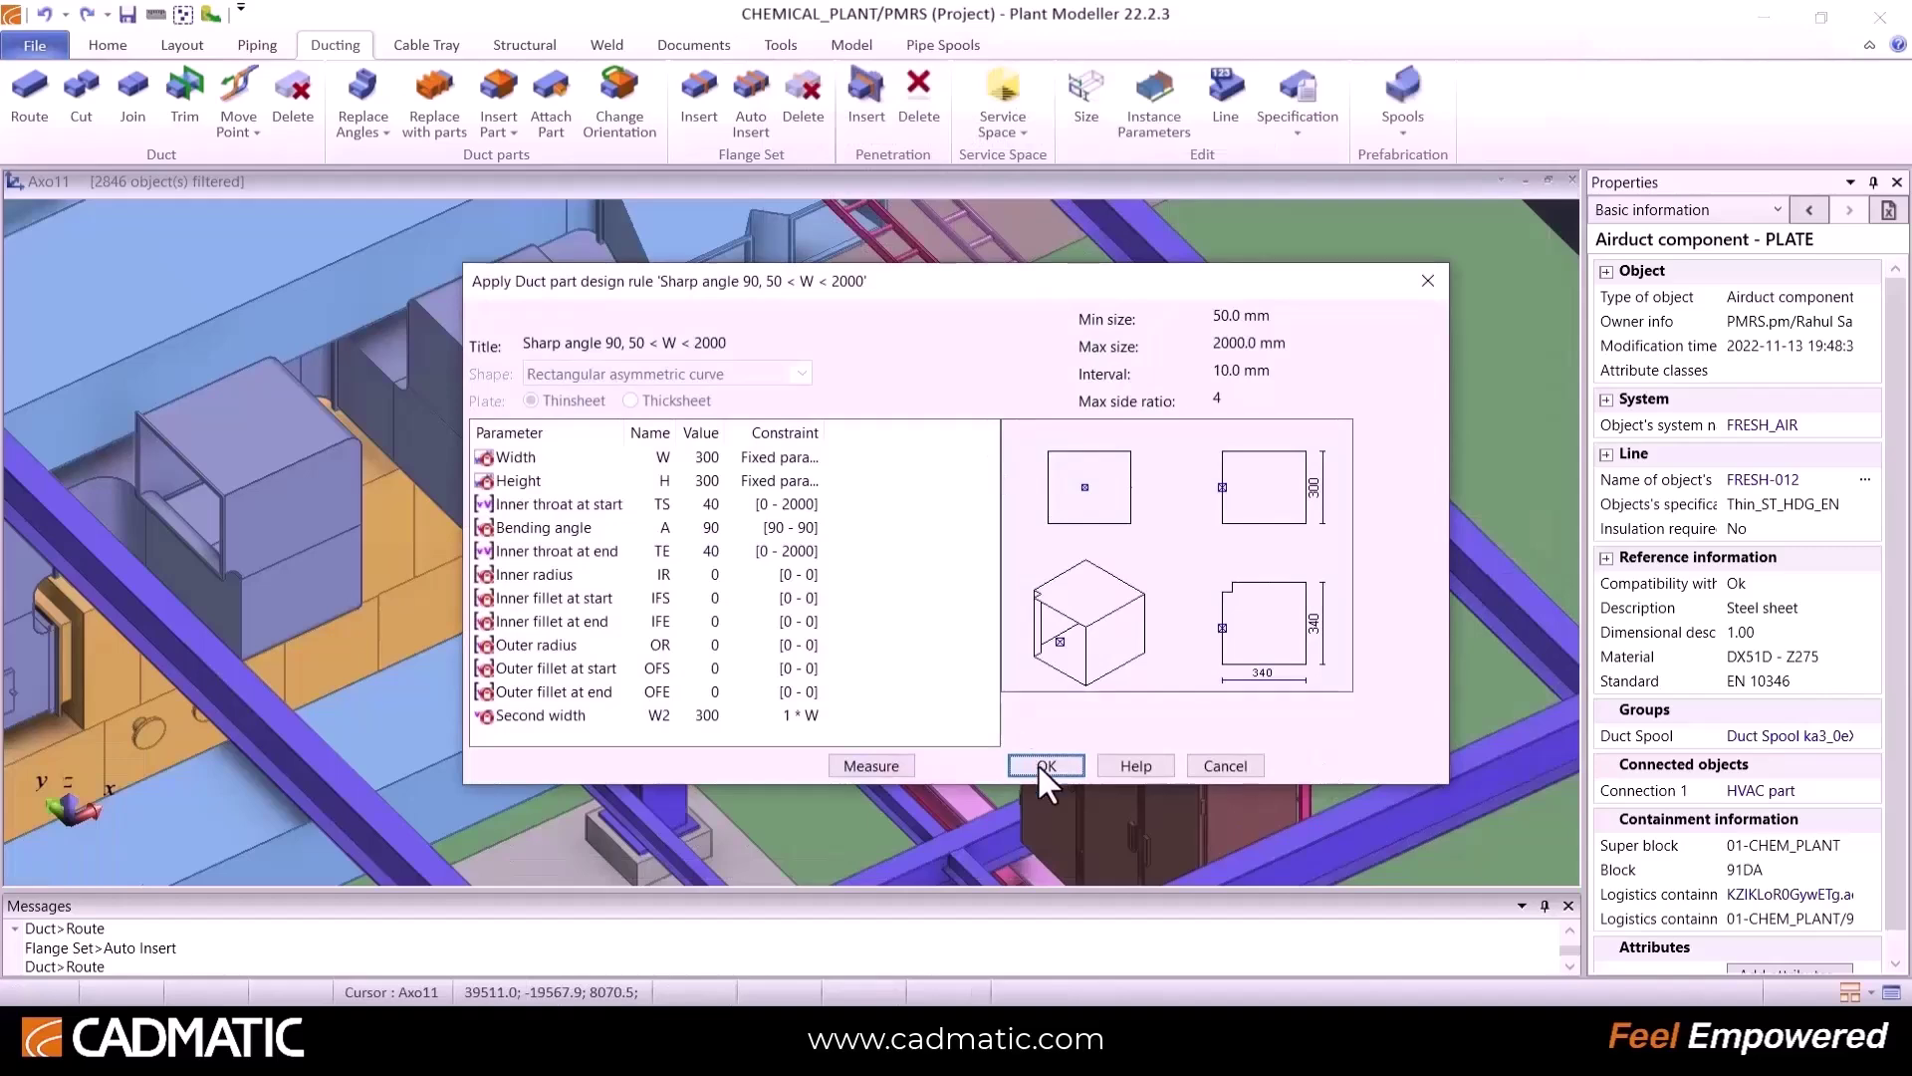
{"action": "left_click", "coordinate": [1044, 765]}
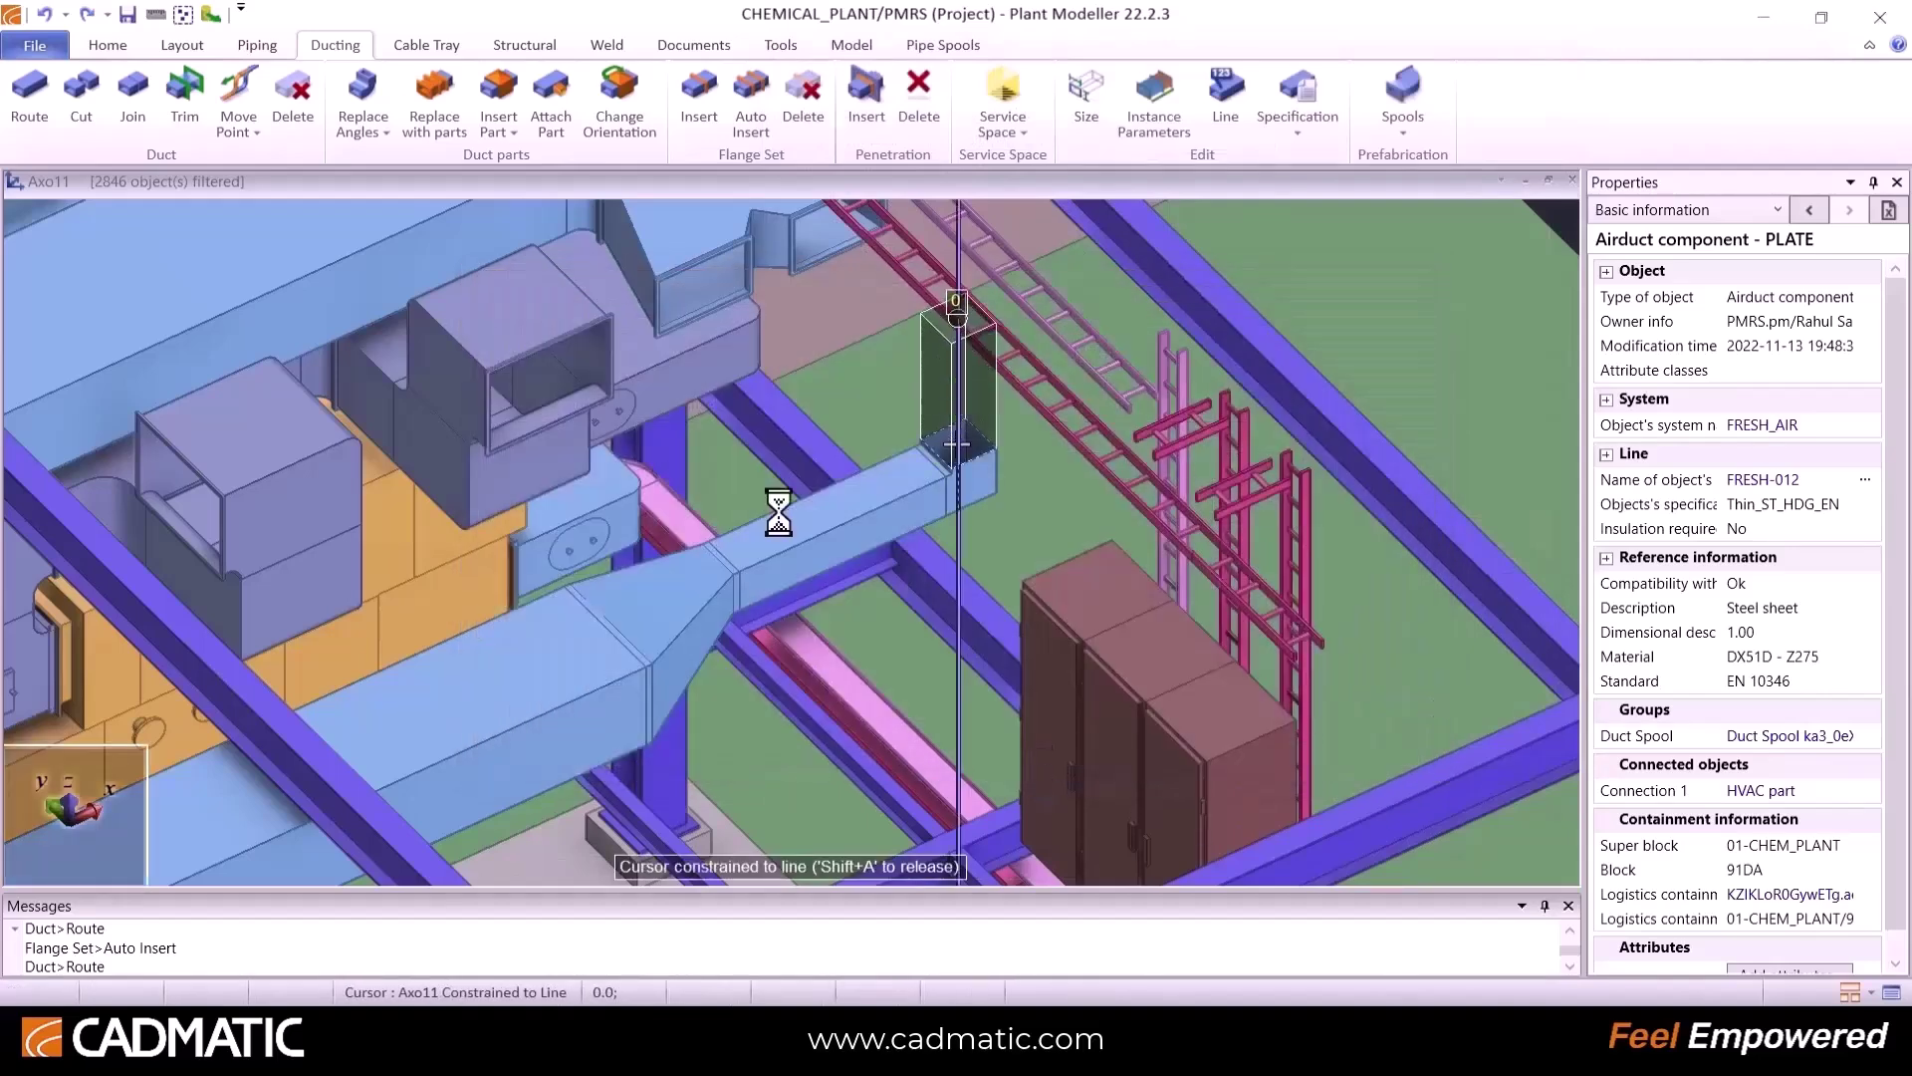
{"action": "key", "text": "Return"}
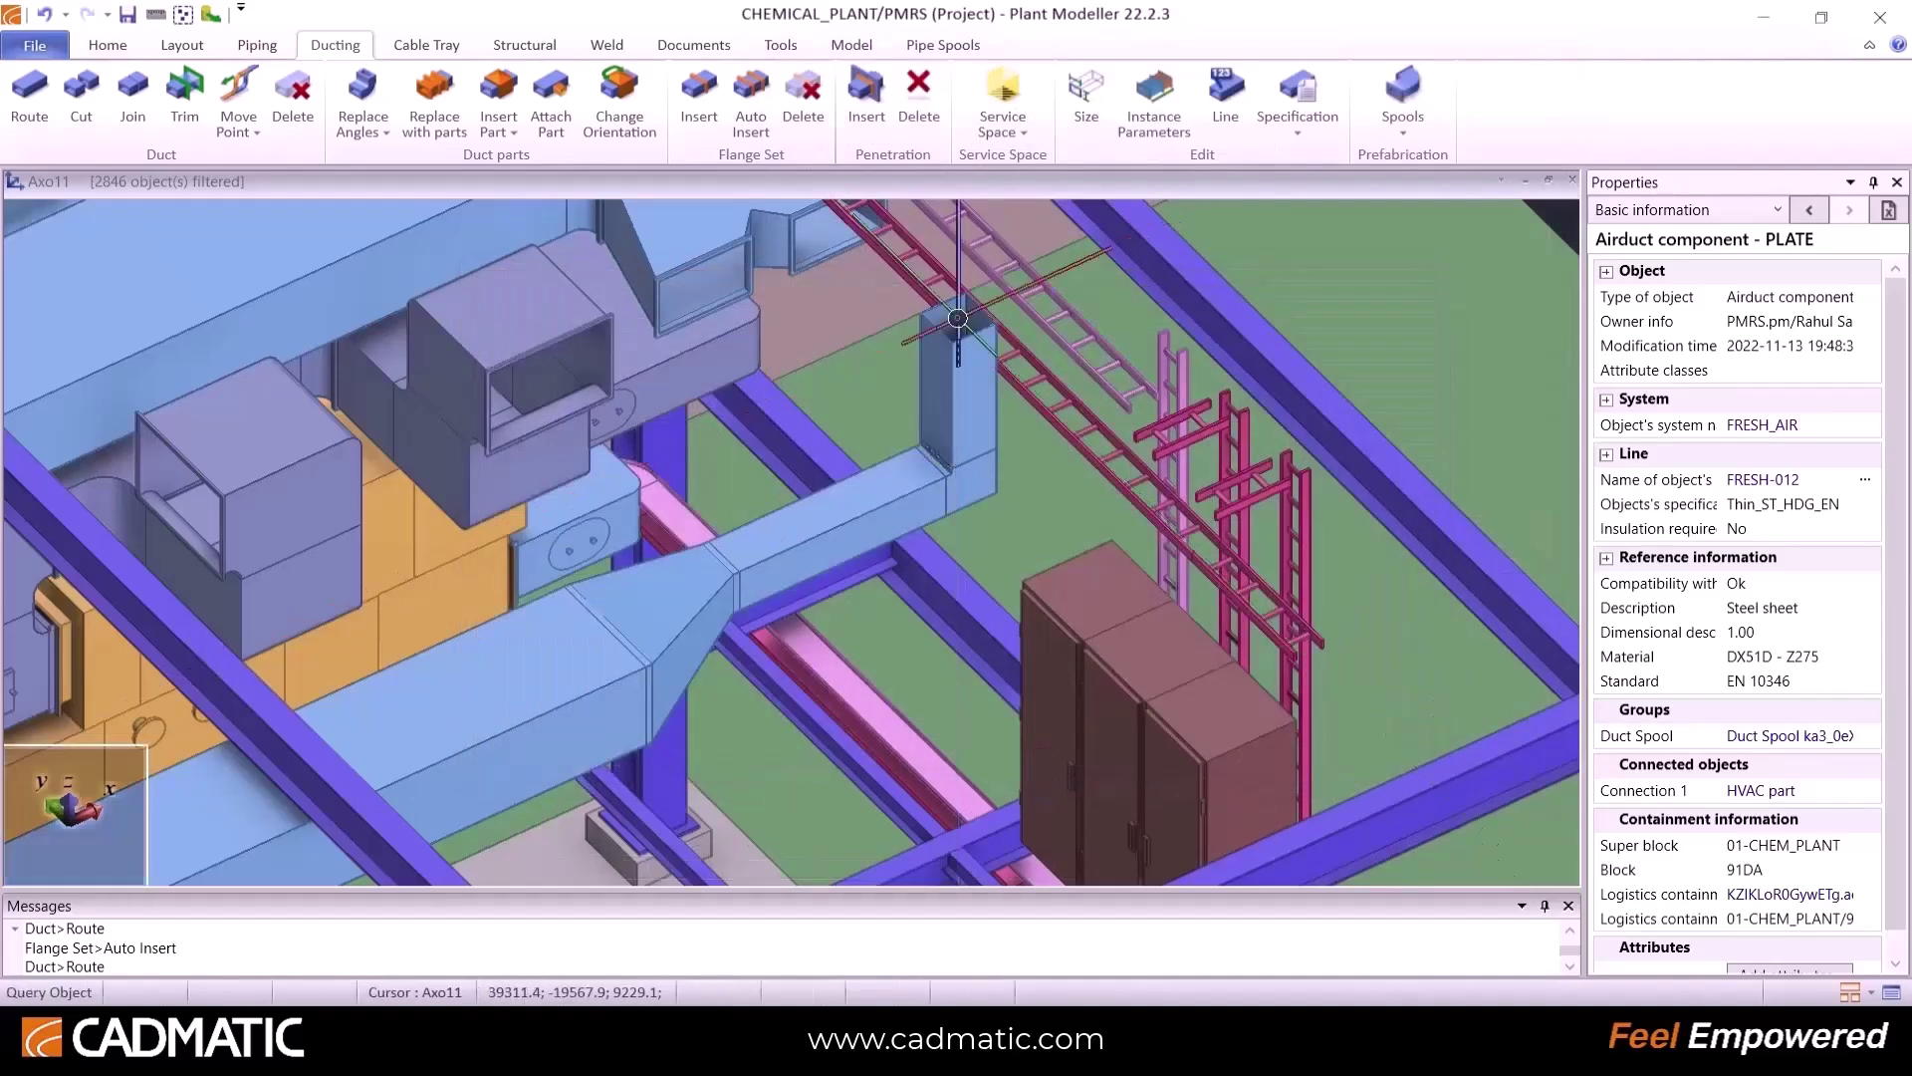
{"action": "scroll", "coordinate": [586, 736], "scroll_direction": "down", "scroll_amount": 2}
{"action": "scroll", "coordinate": [680, 604], "scroll_direction": "down", "scroll_amount": 2}
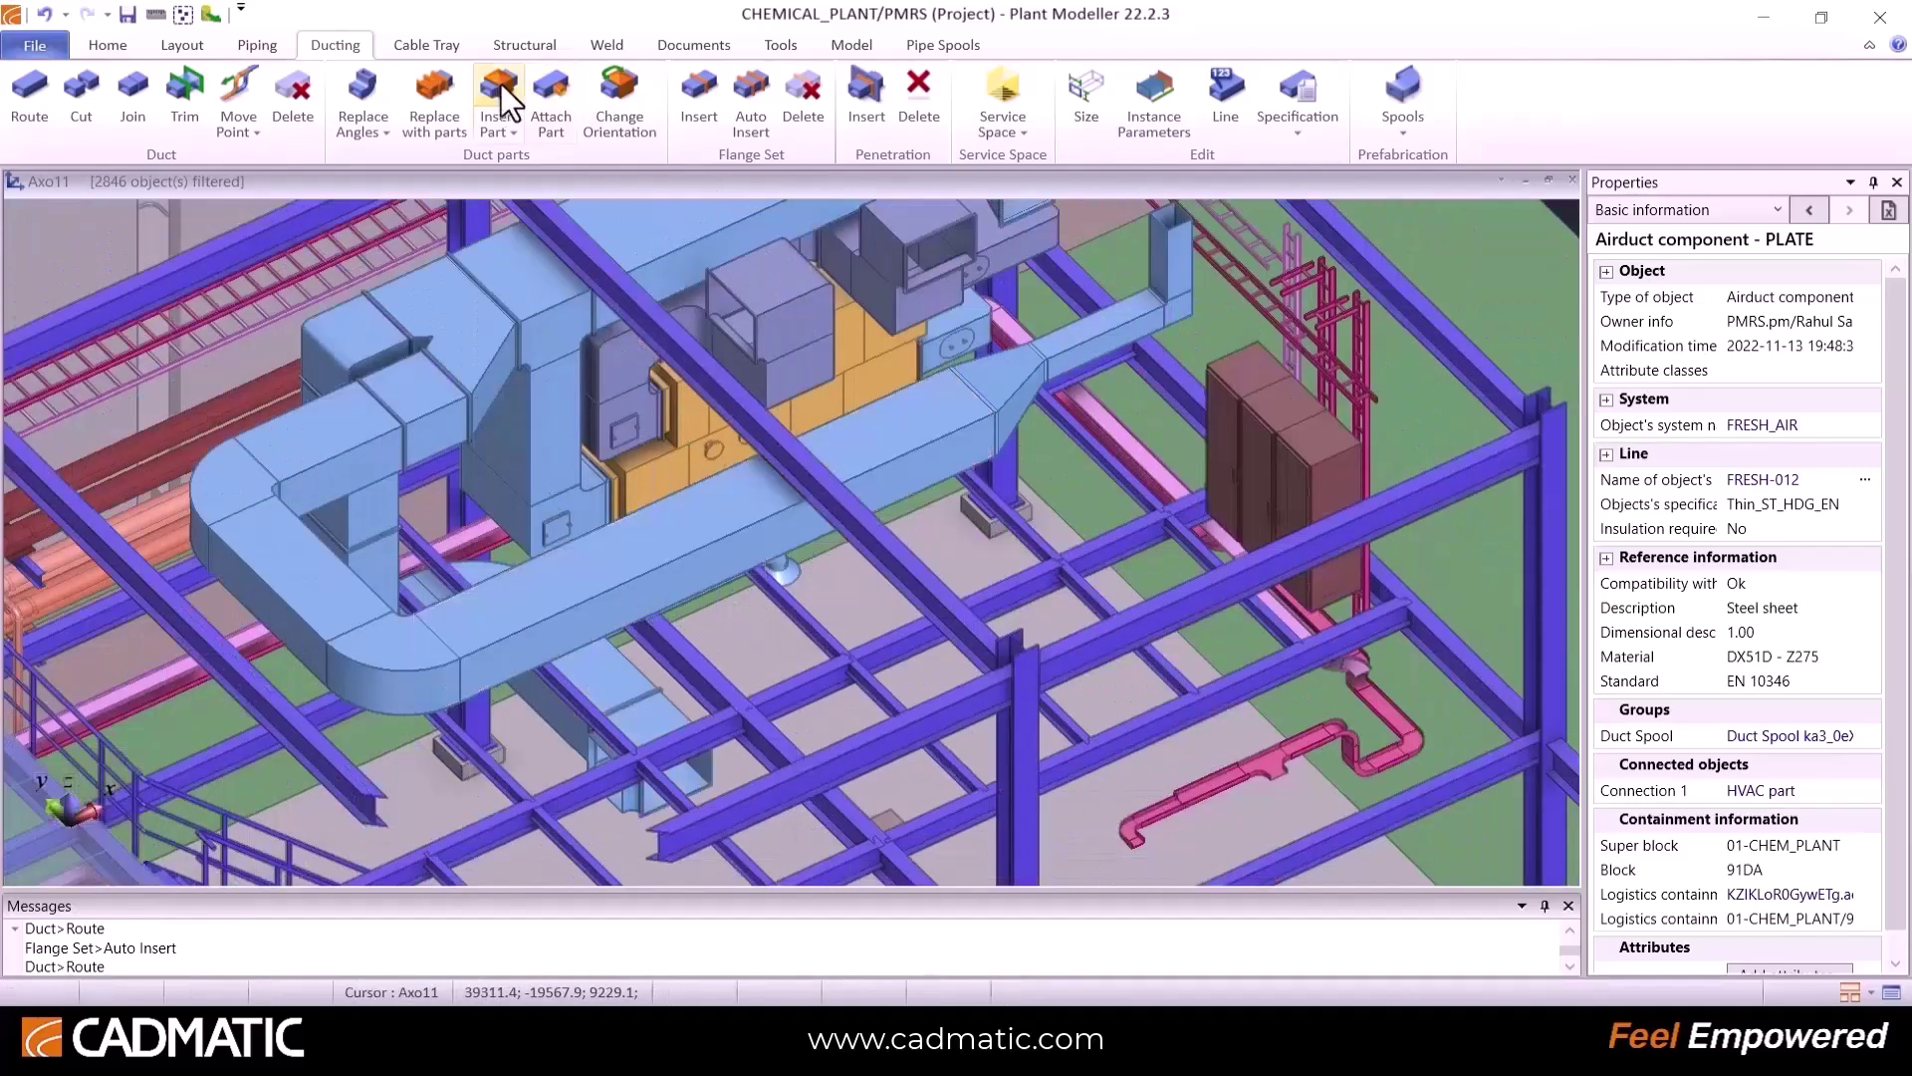
Step: Auto-insert flanges on the straight FRESH-012 duct using the Rule for rectangular frame joint assembly
{"action": "left_click", "coordinate": [749, 100]}
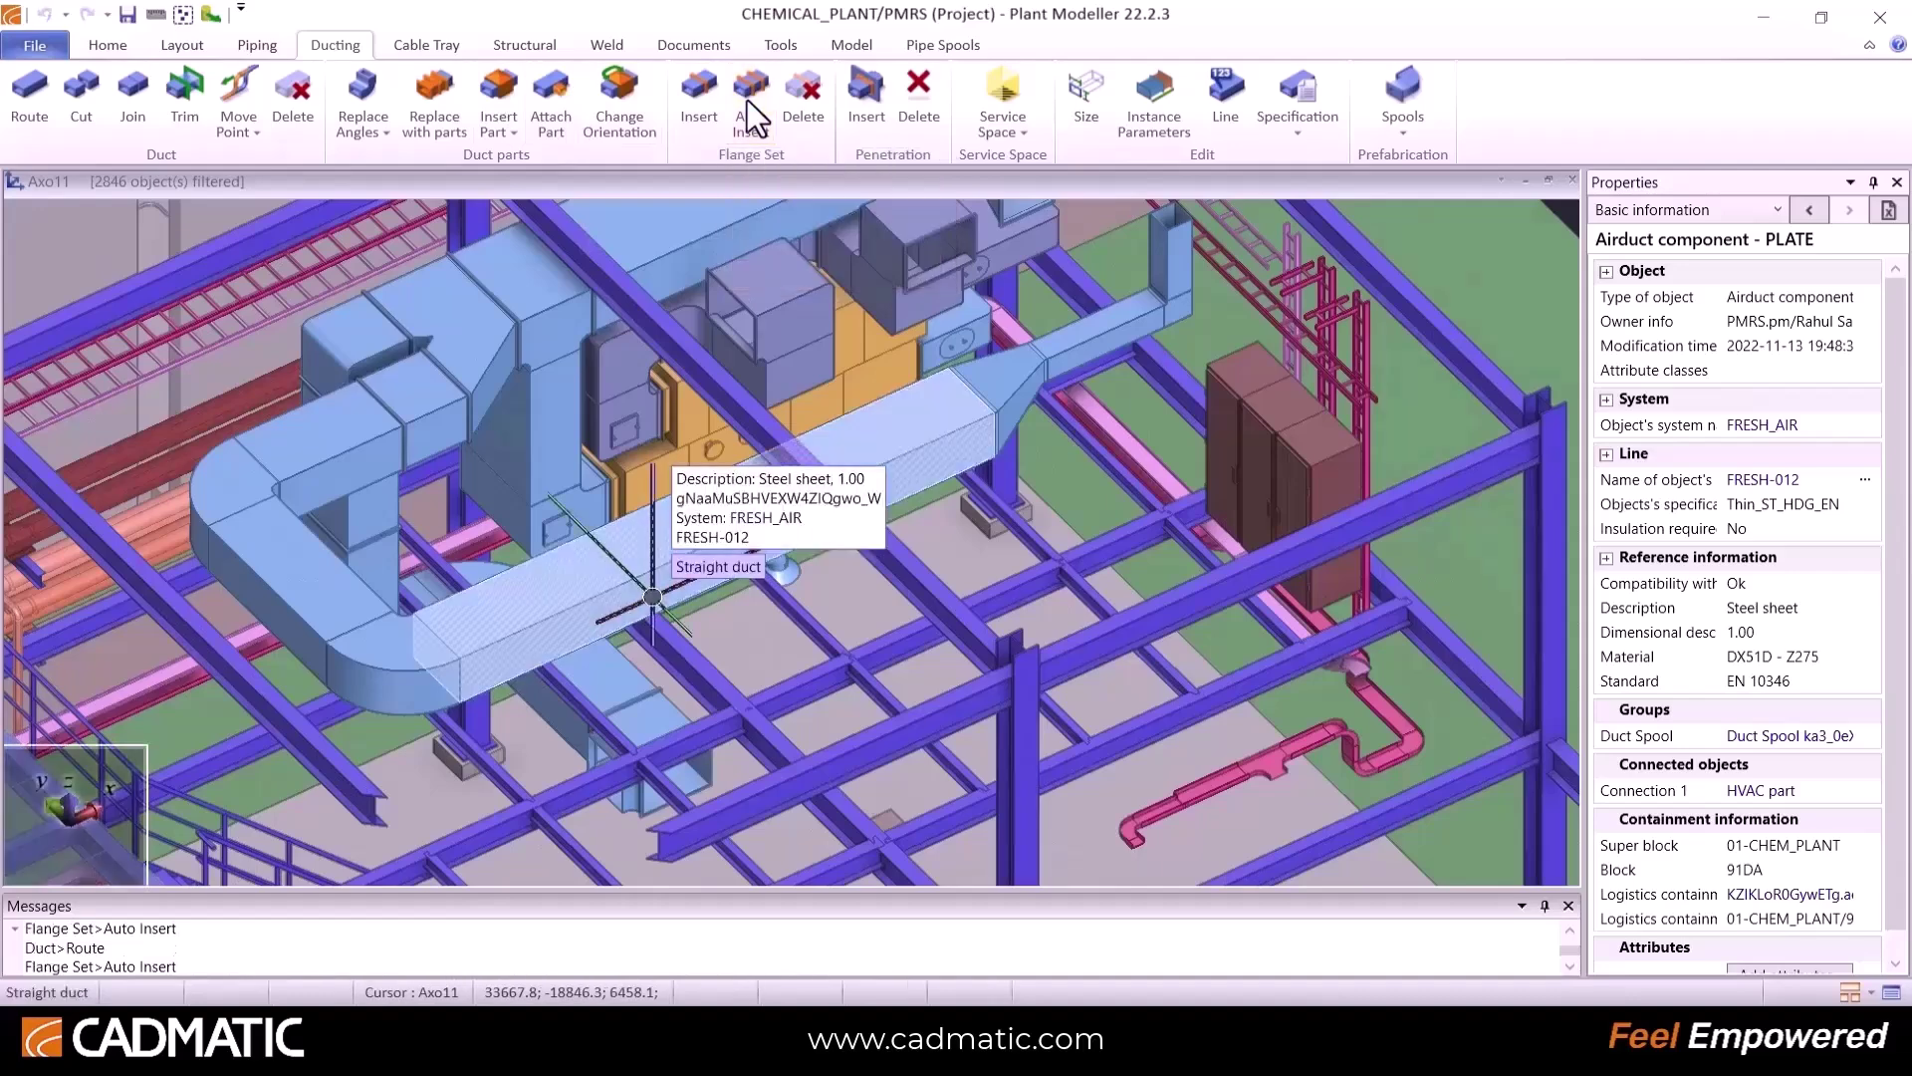
{"action": "left_click", "coordinate": [593, 595]}
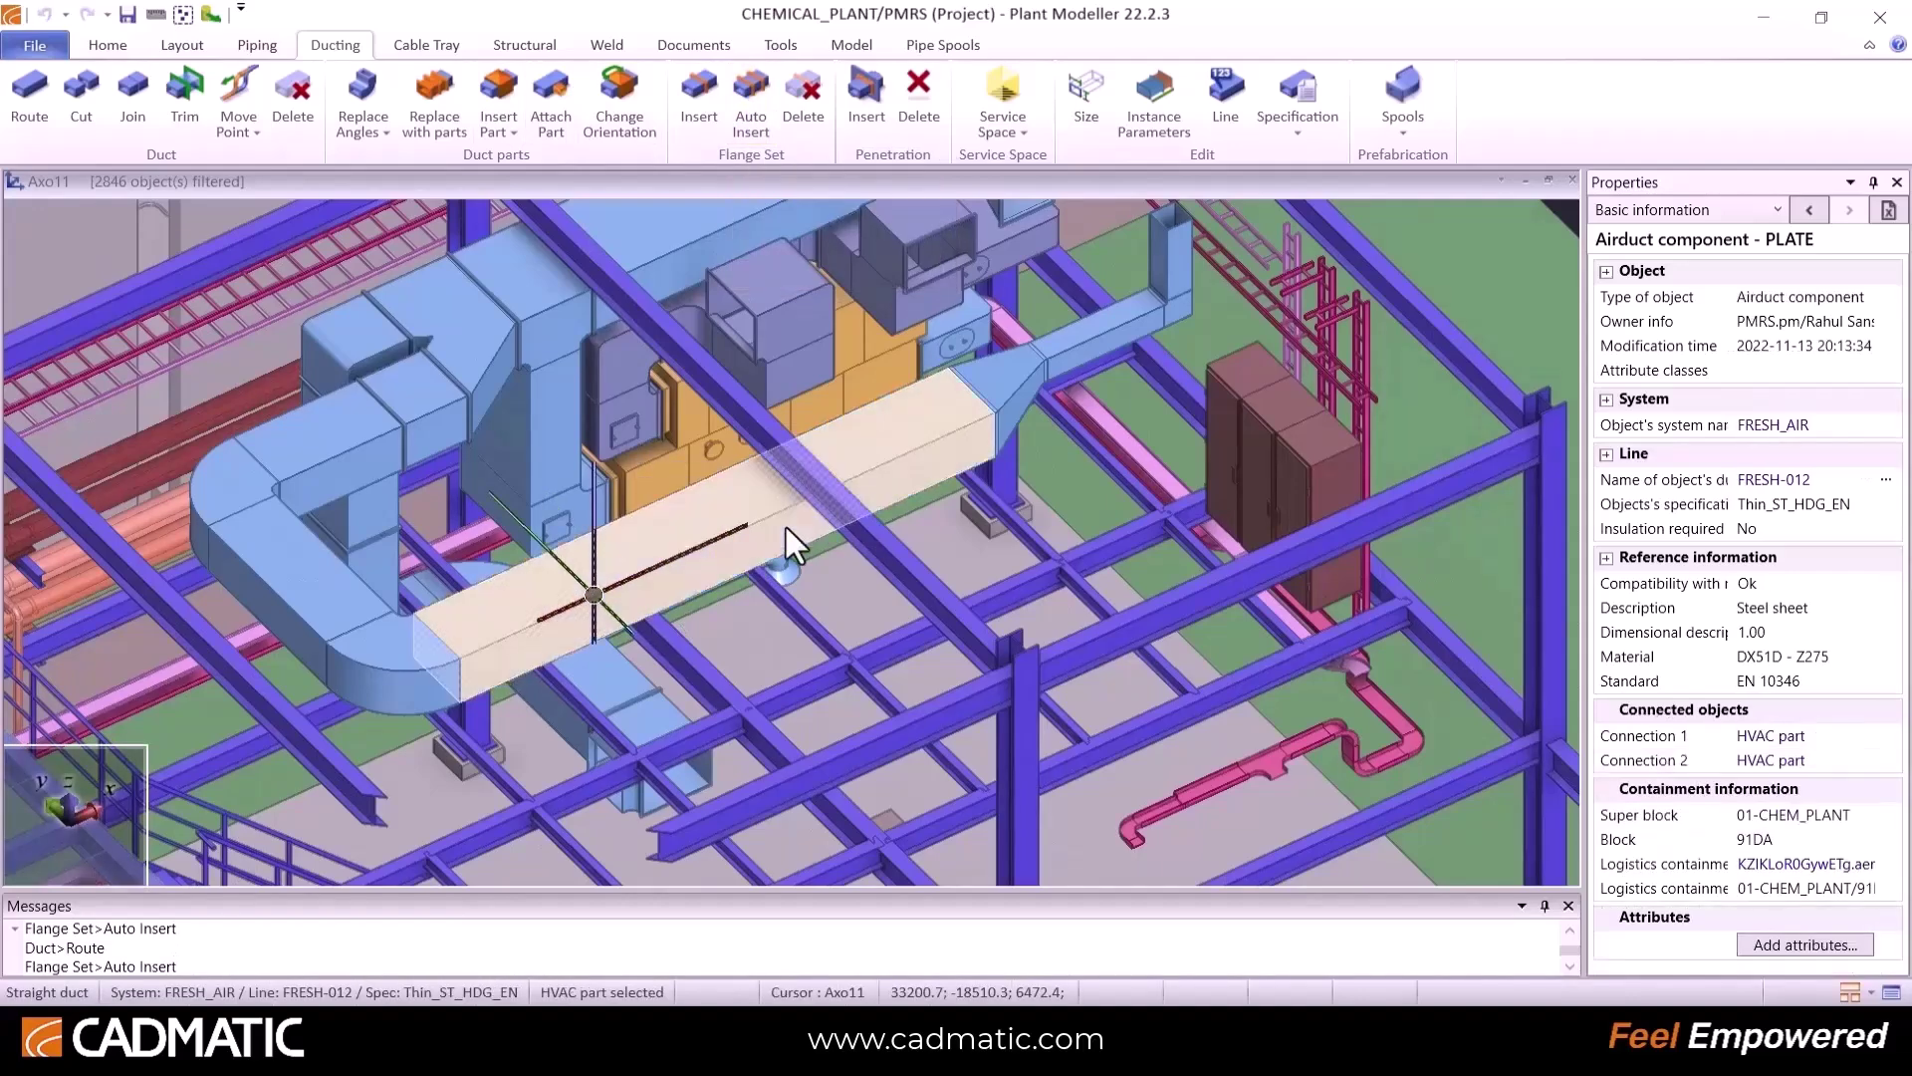
{"action": "left_click", "coordinate": [786, 529]}
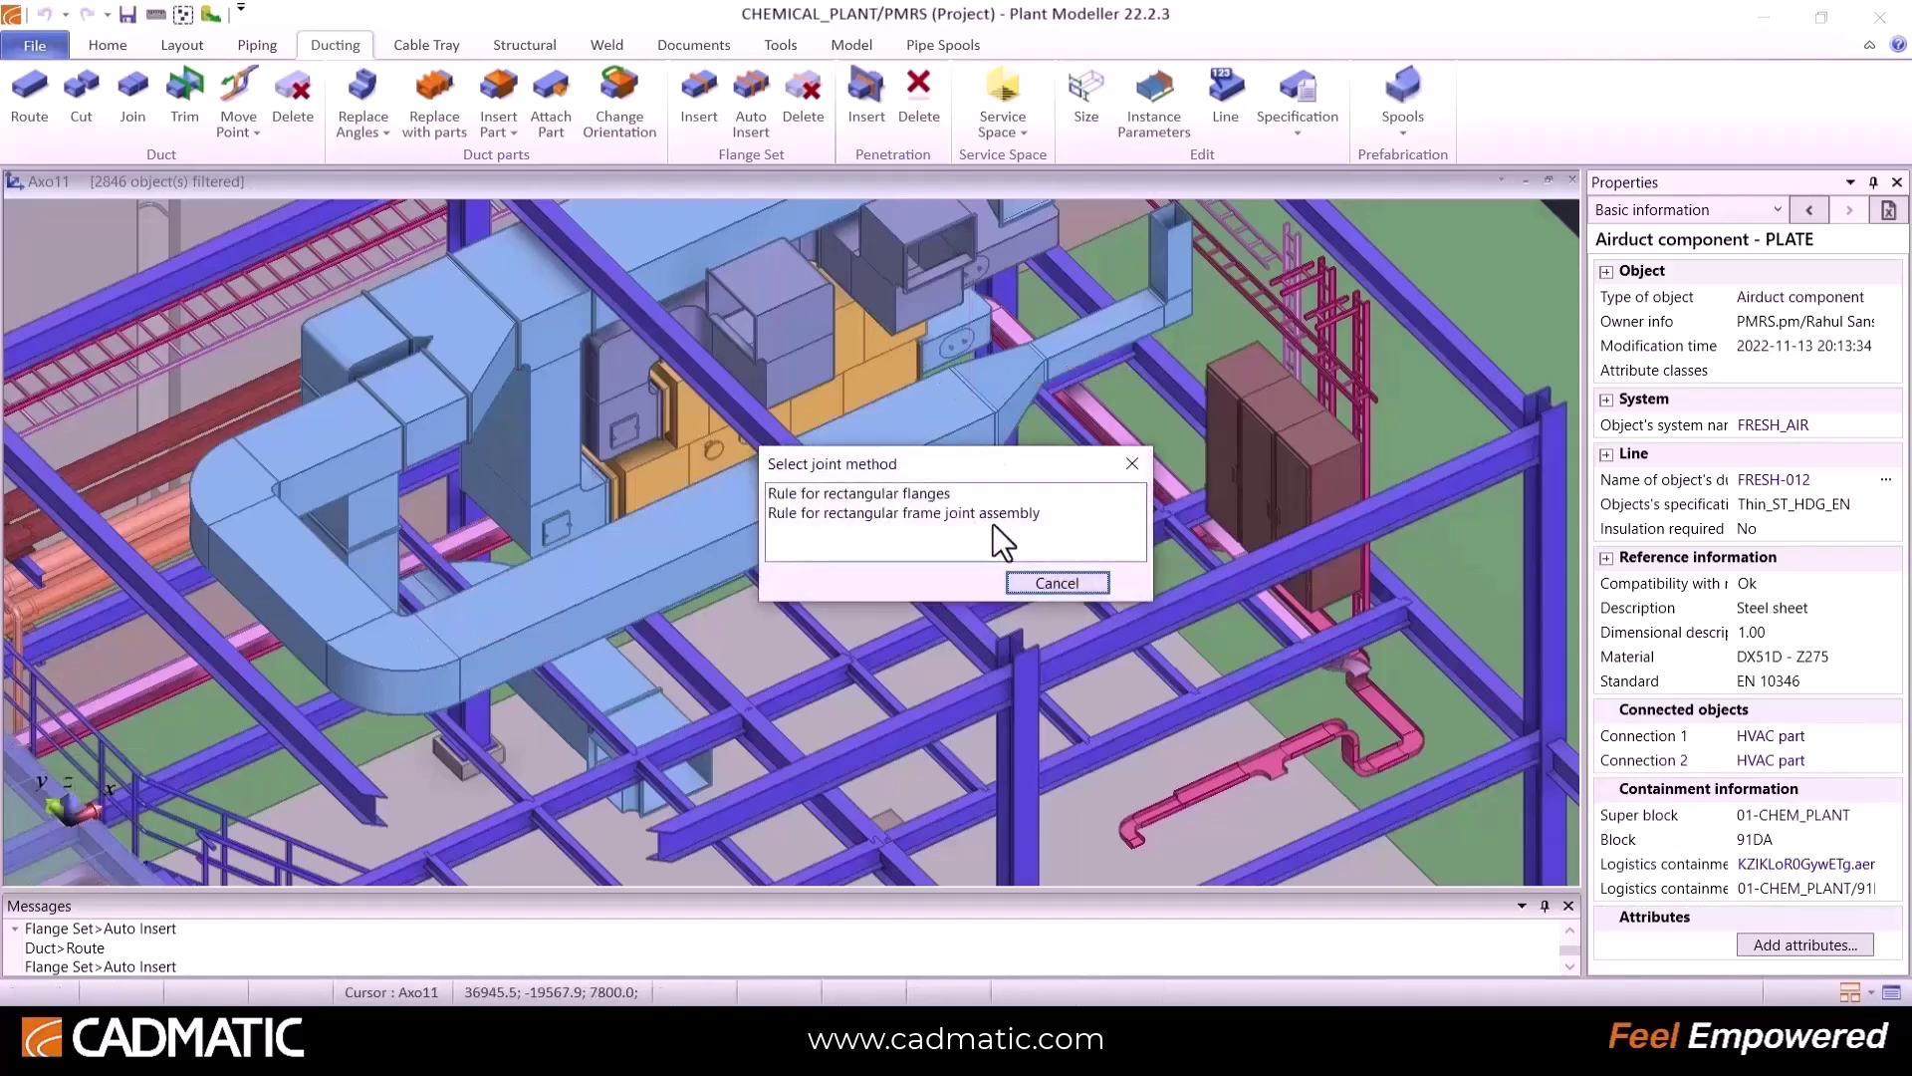
{"action": "left_click", "coordinate": [960, 513]}
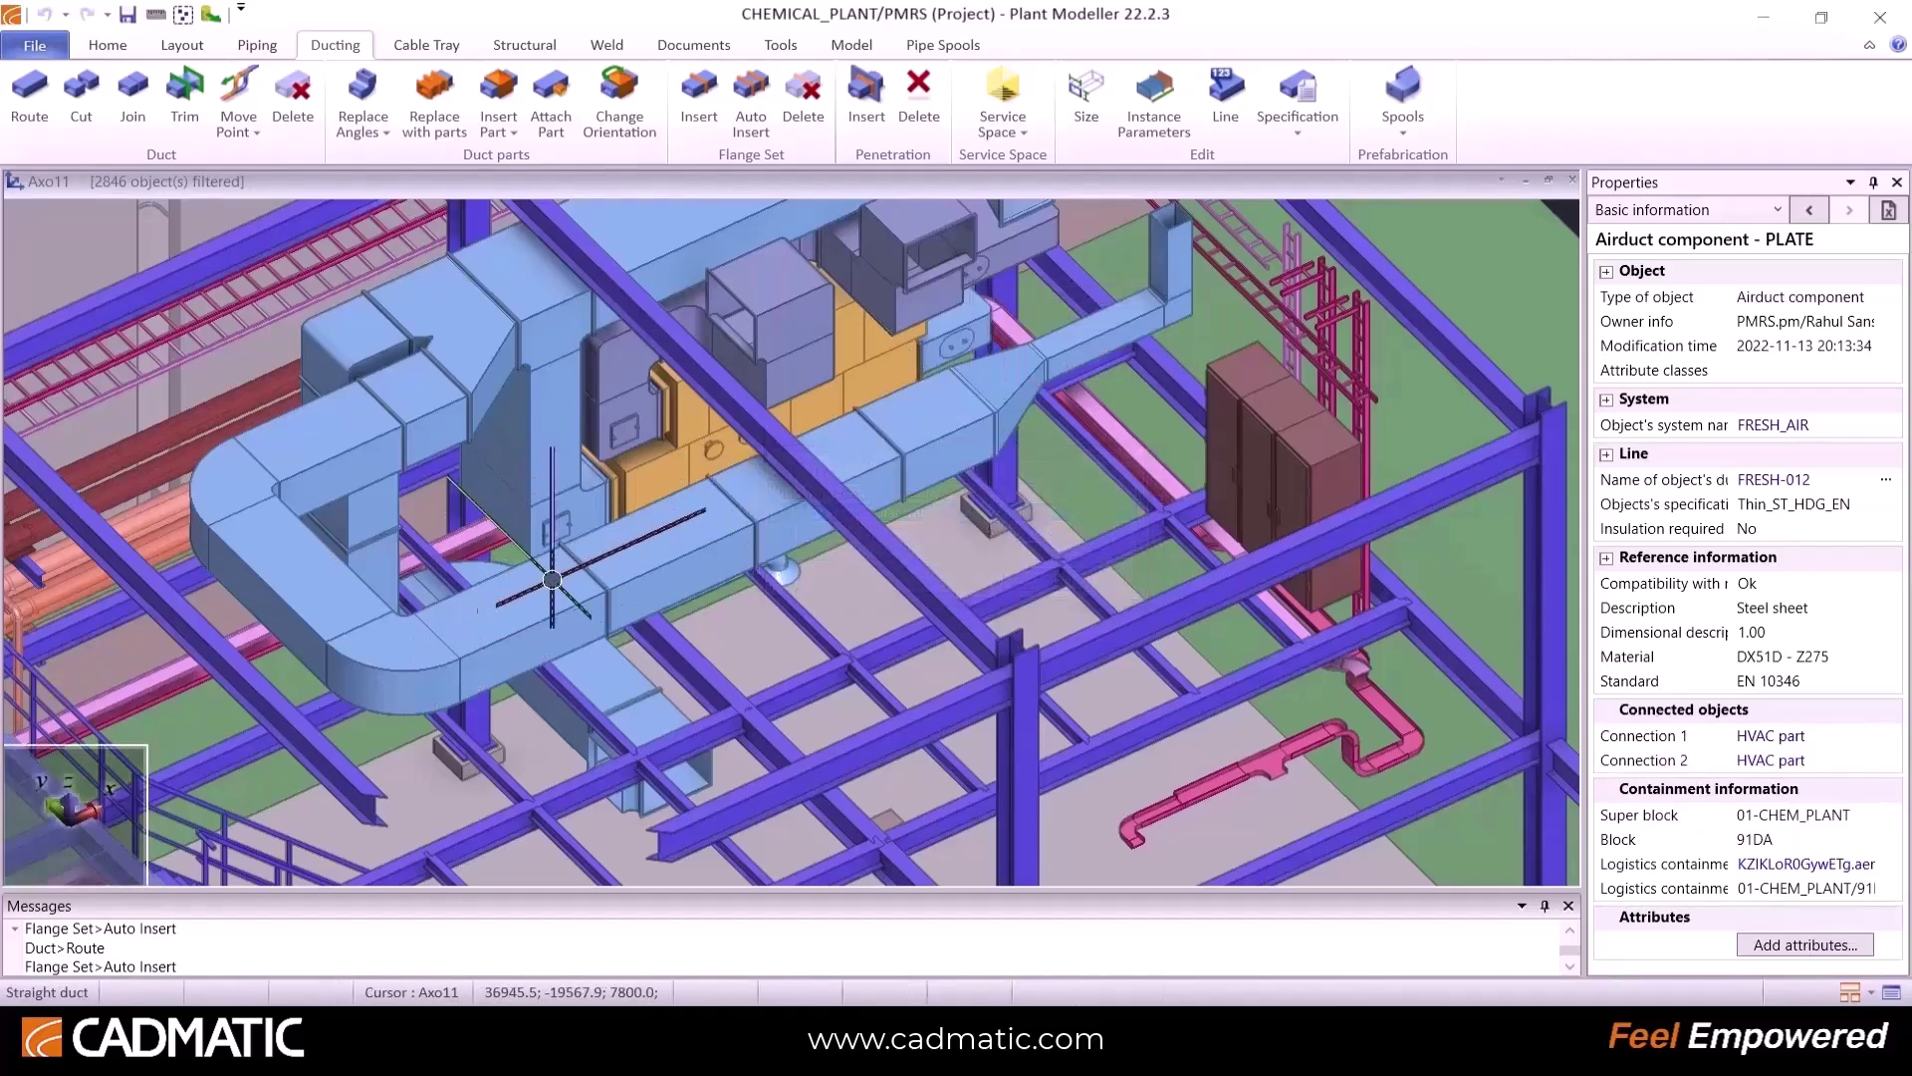
{"action": "left_click", "coordinate": [966, 412]}
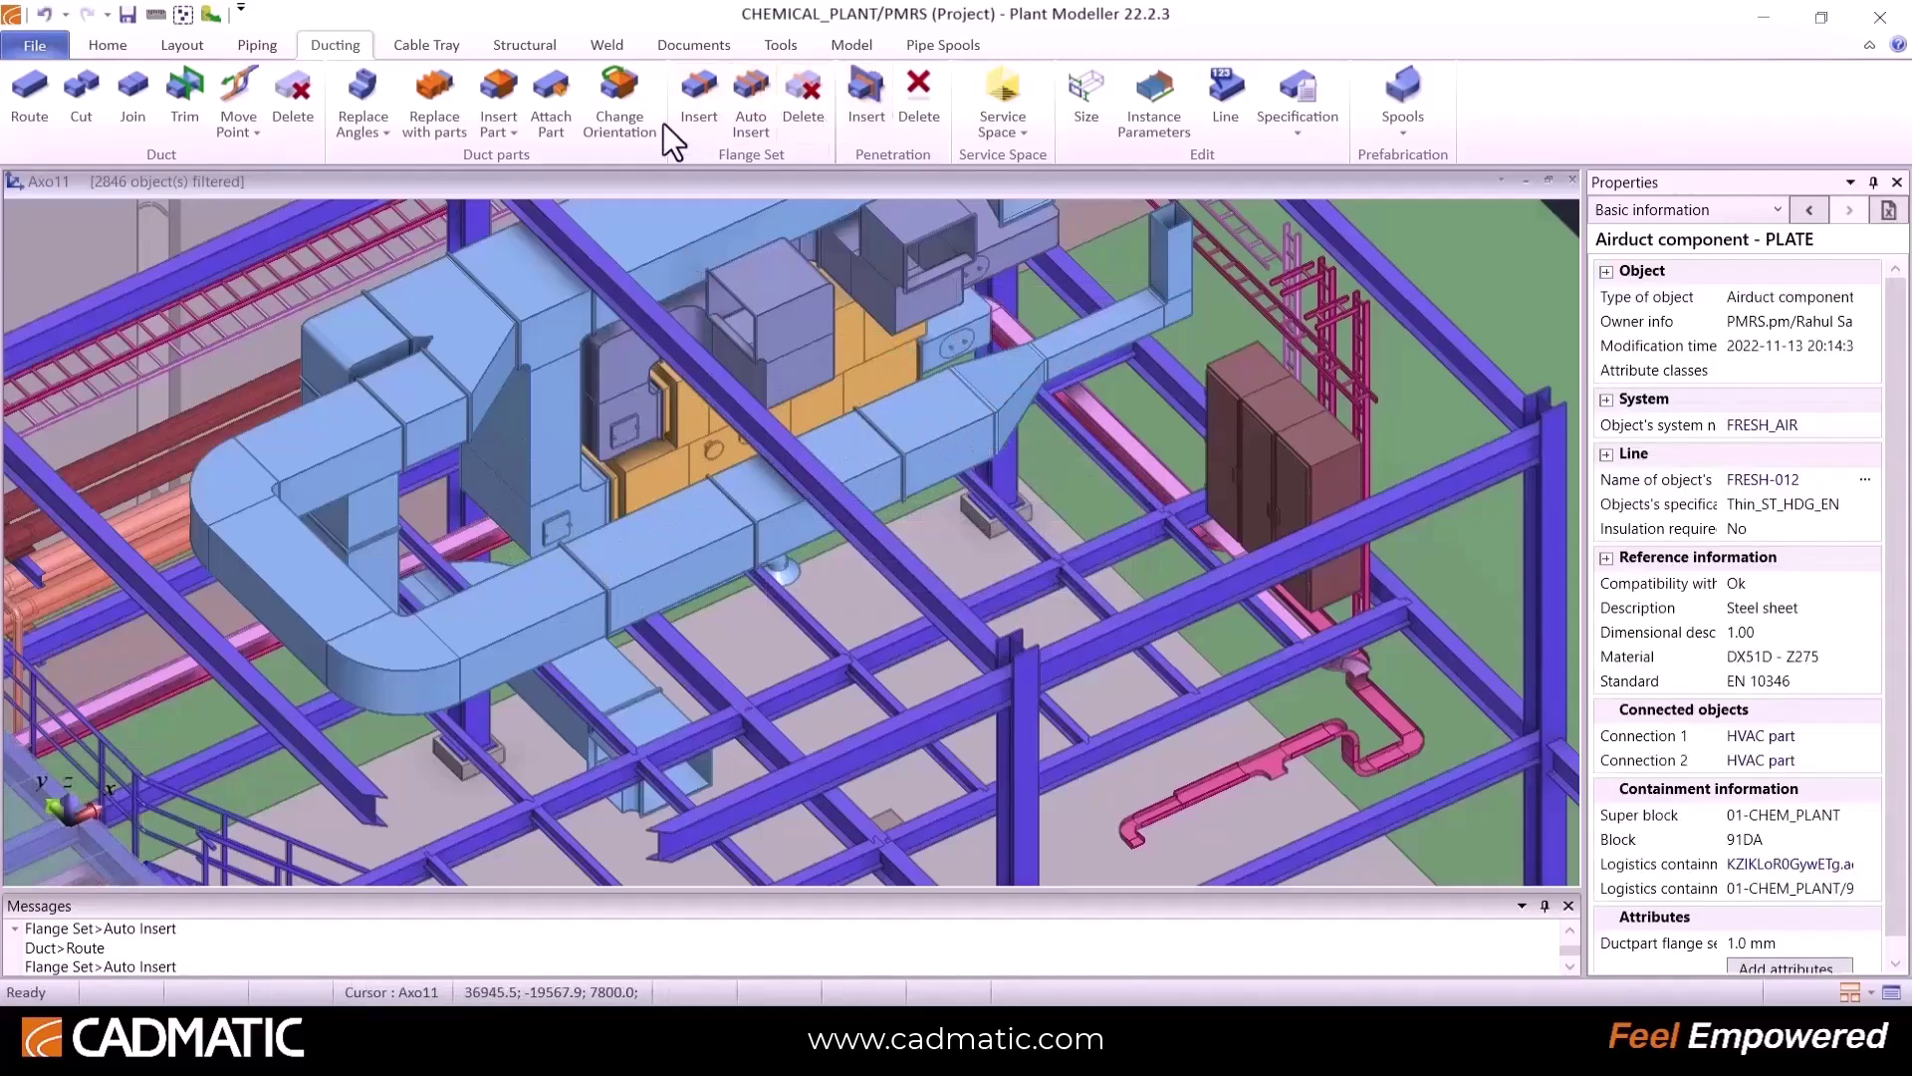
{"action": "left_click", "coordinate": [498, 130]}
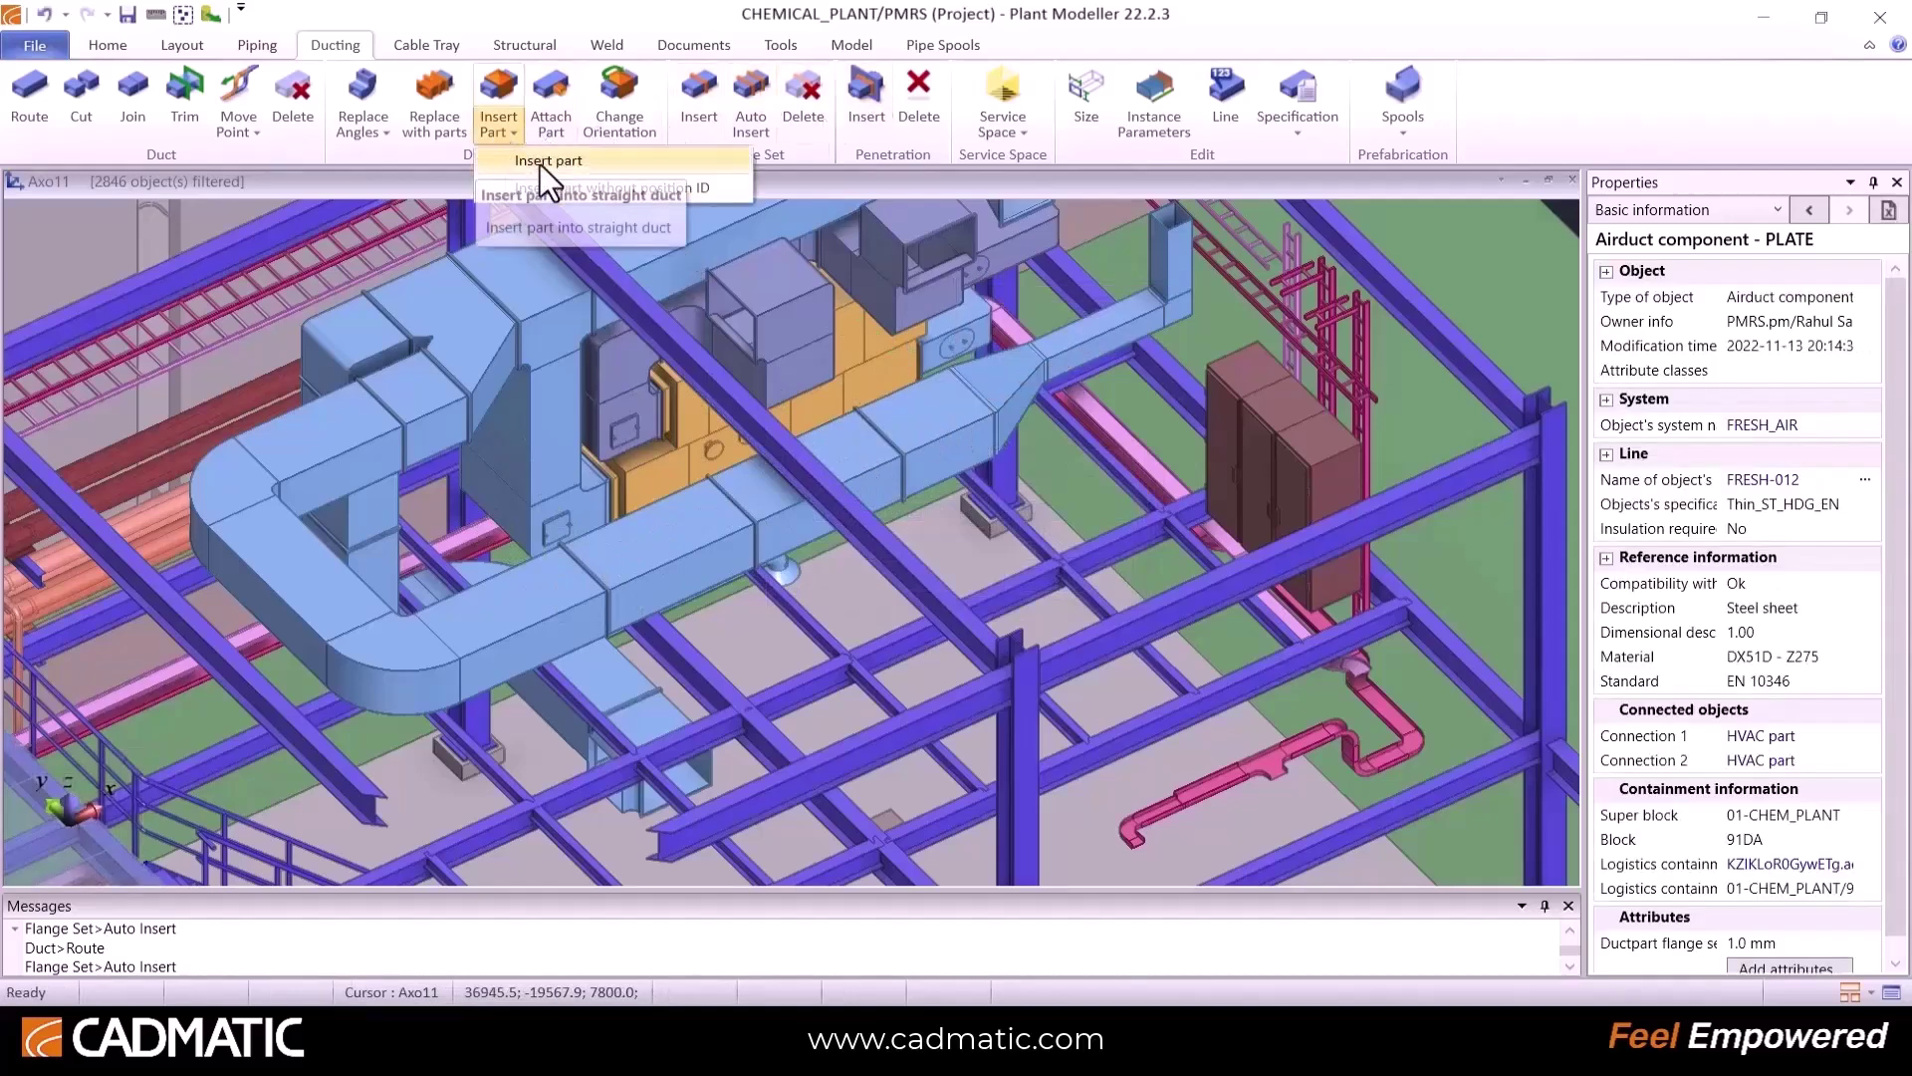
Step: Insert a Radius start throat tee, rect. at the picked point on the 300 x 300 duct
{"action": "left_click", "coordinate": [540, 165]}
{"action": "scroll", "coordinate": [899, 553], "scroll_direction": "up", "scroll_amount": 5}
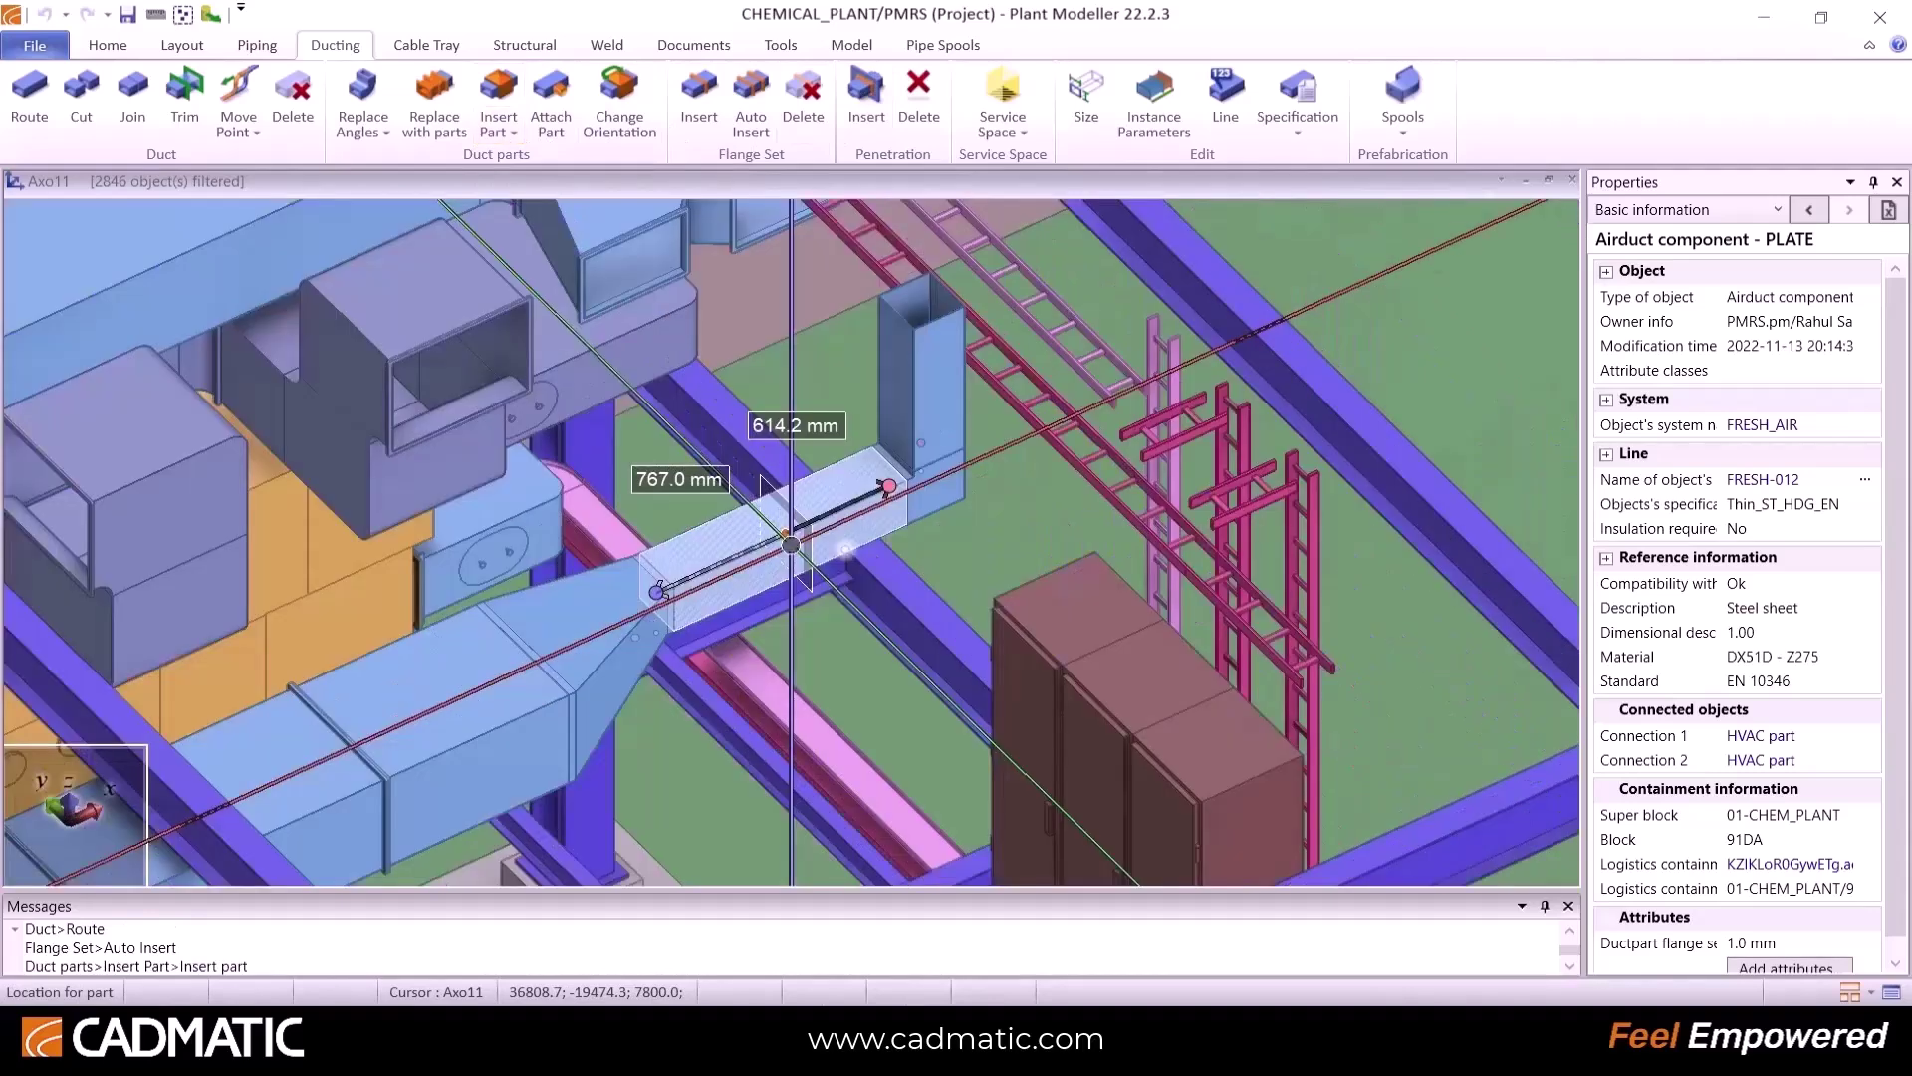
{"action": "left_click", "coordinate": [786, 538]}
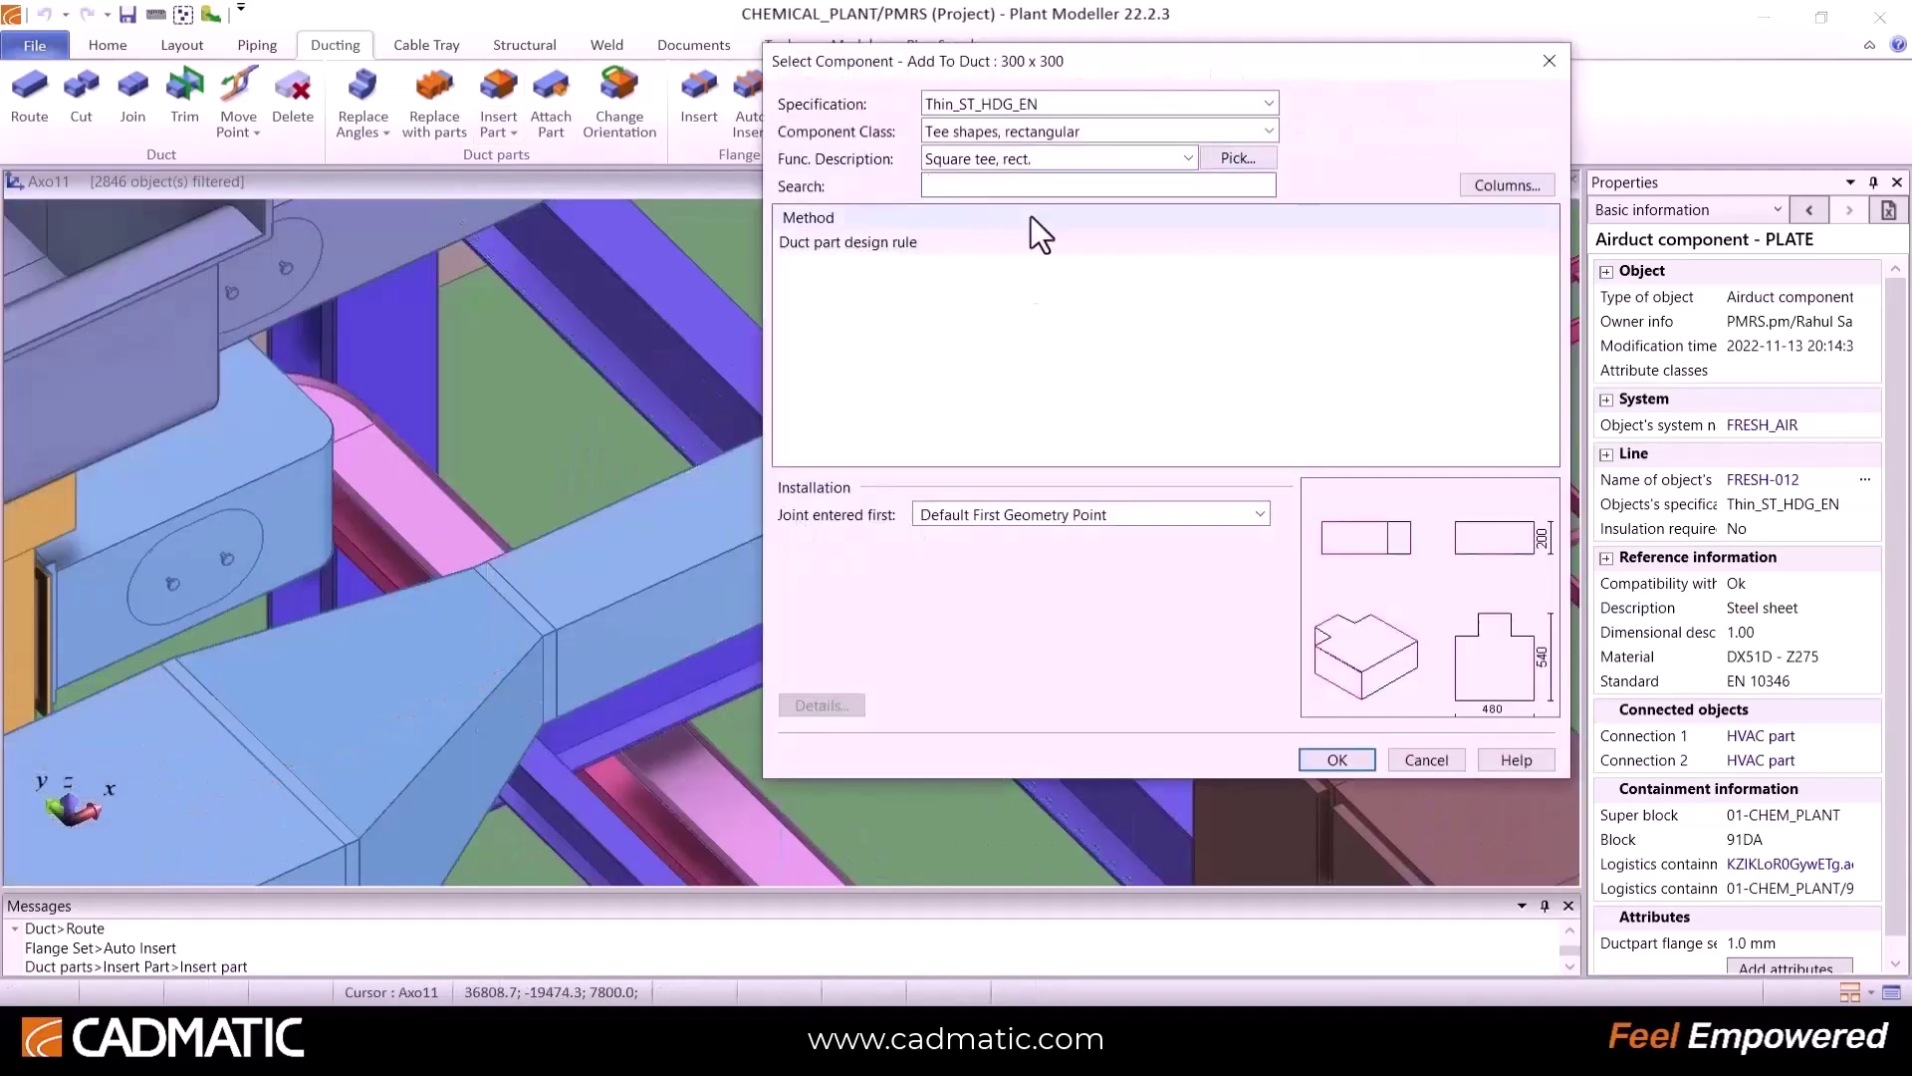
{"action": "left_click", "coordinate": [1001, 159]}
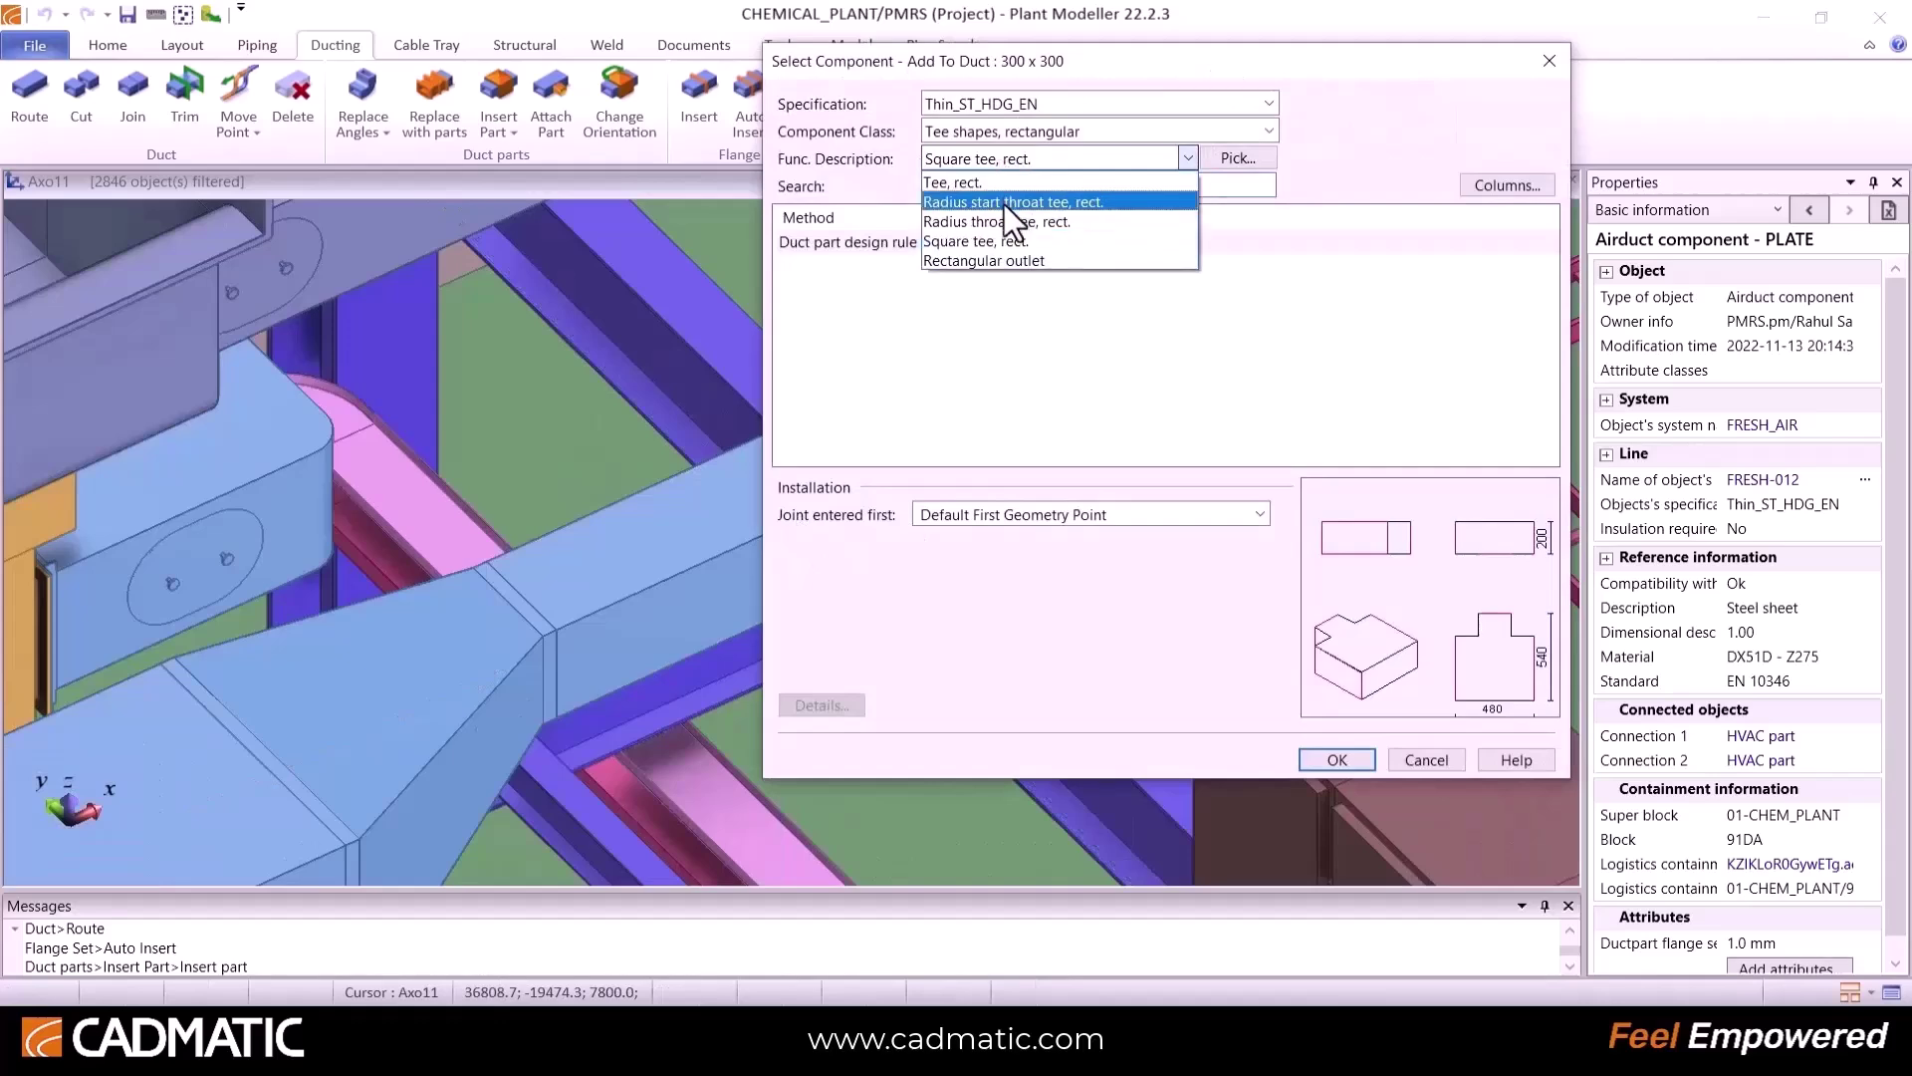
{"action": "left_click", "coordinate": [1003, 202]}
{"action": "left_click", "coordinate": [1336, 760]}
{"action": "left_click", "coordinate": [1042, 767]}
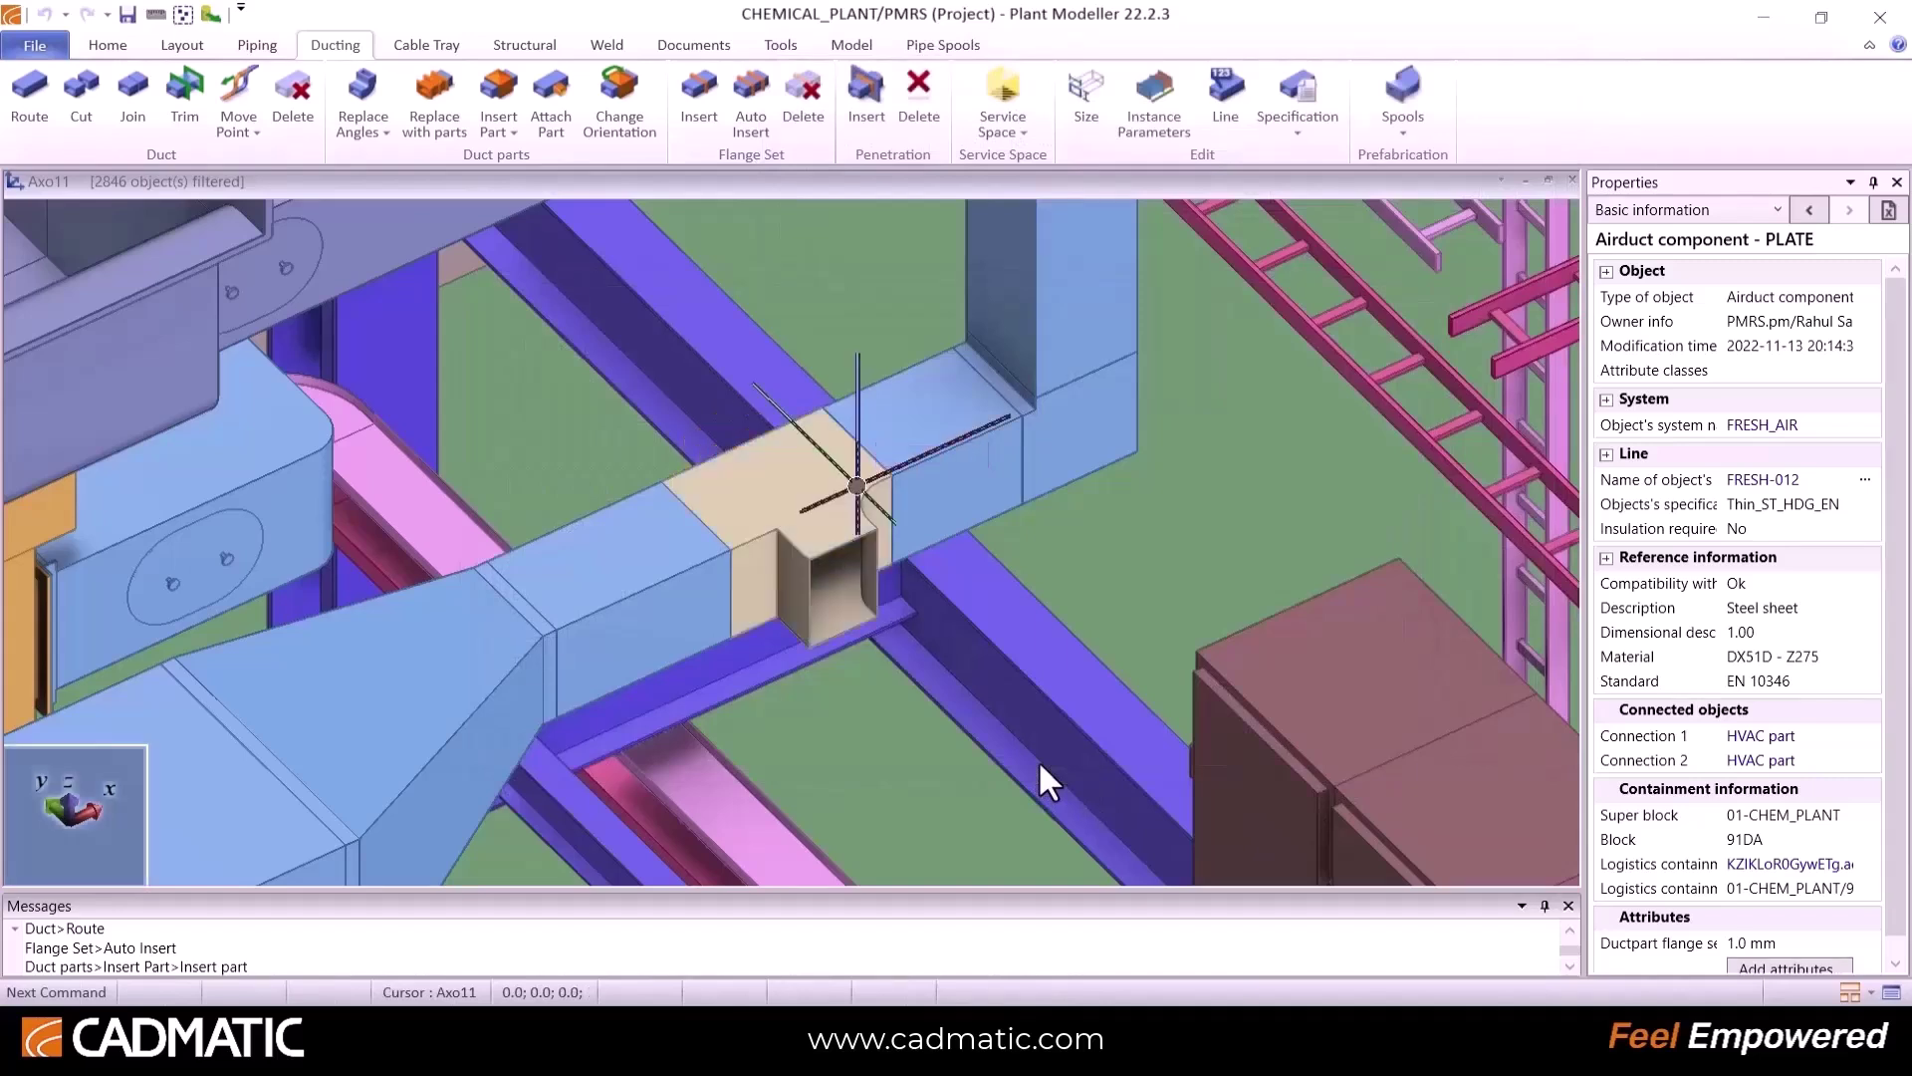
{"action": "key", "text": "Return"}
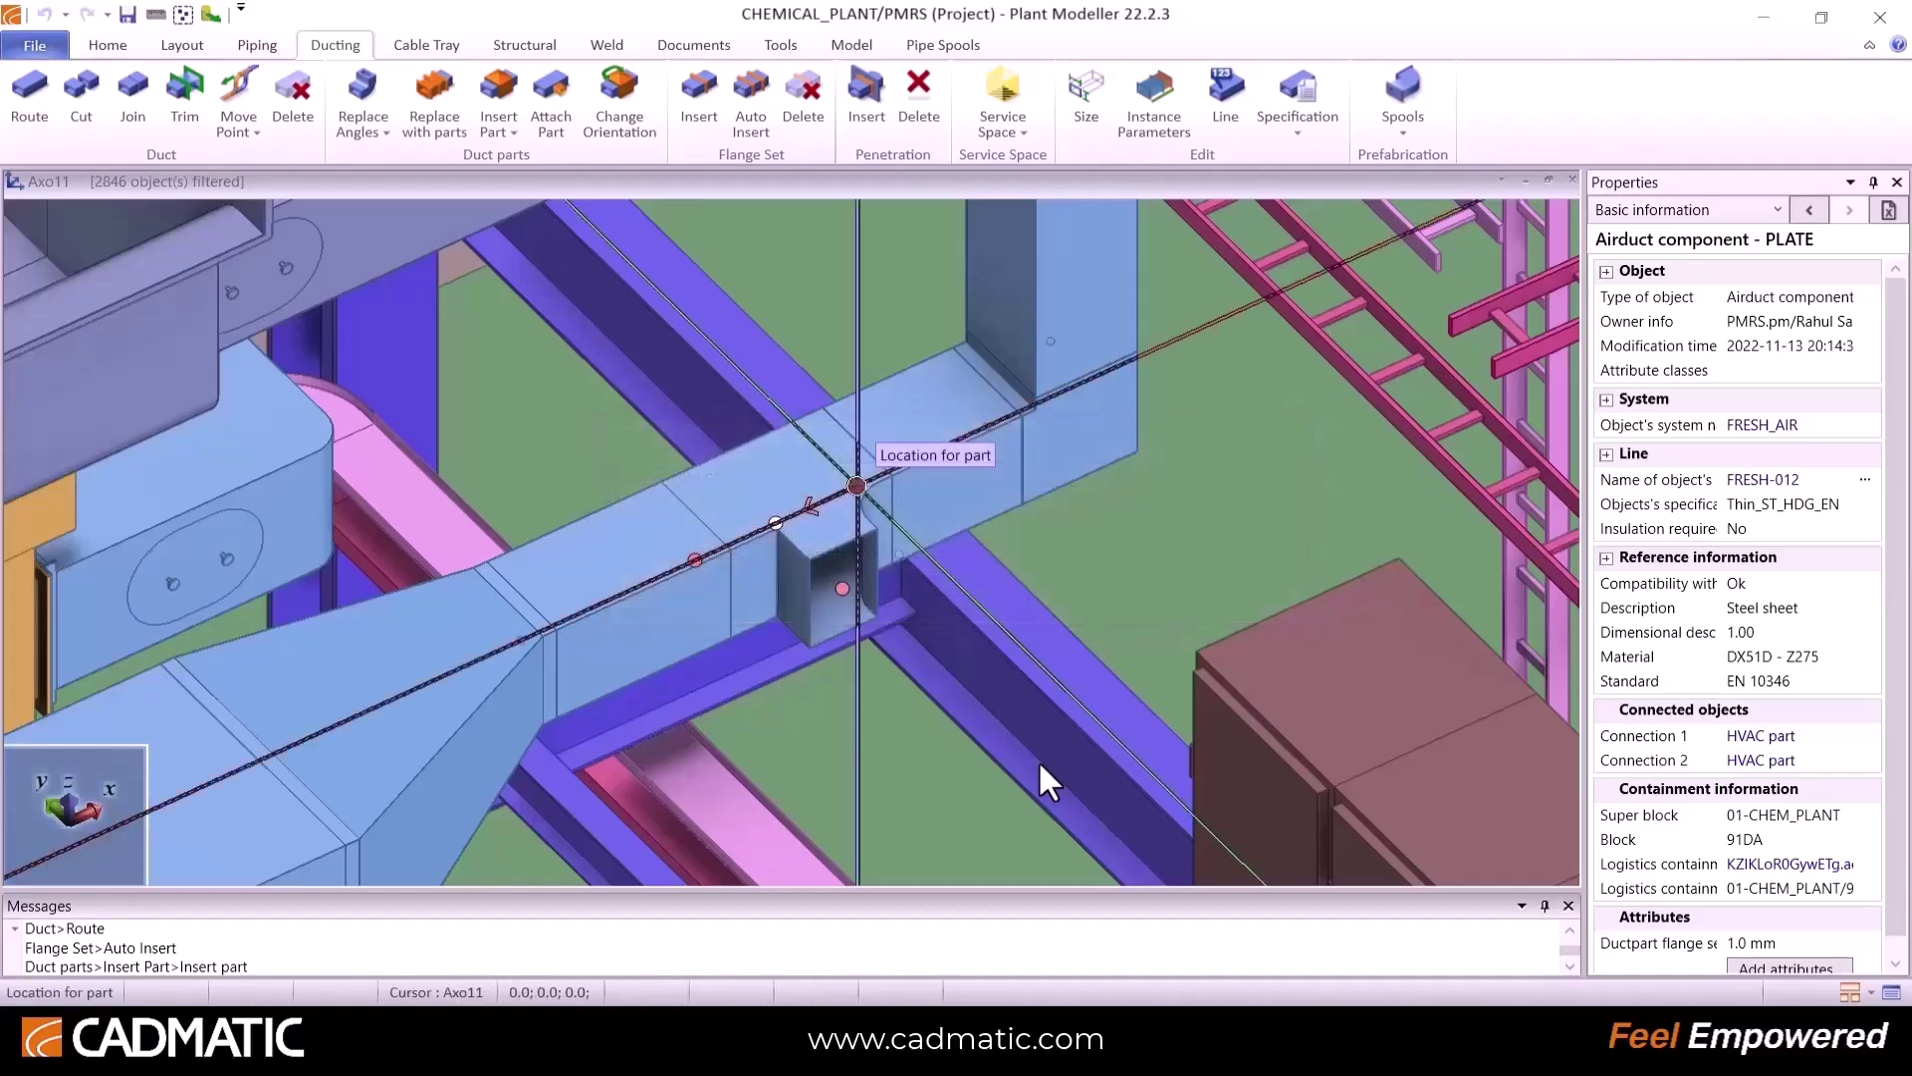
{"action": "key", "text": "Return"}
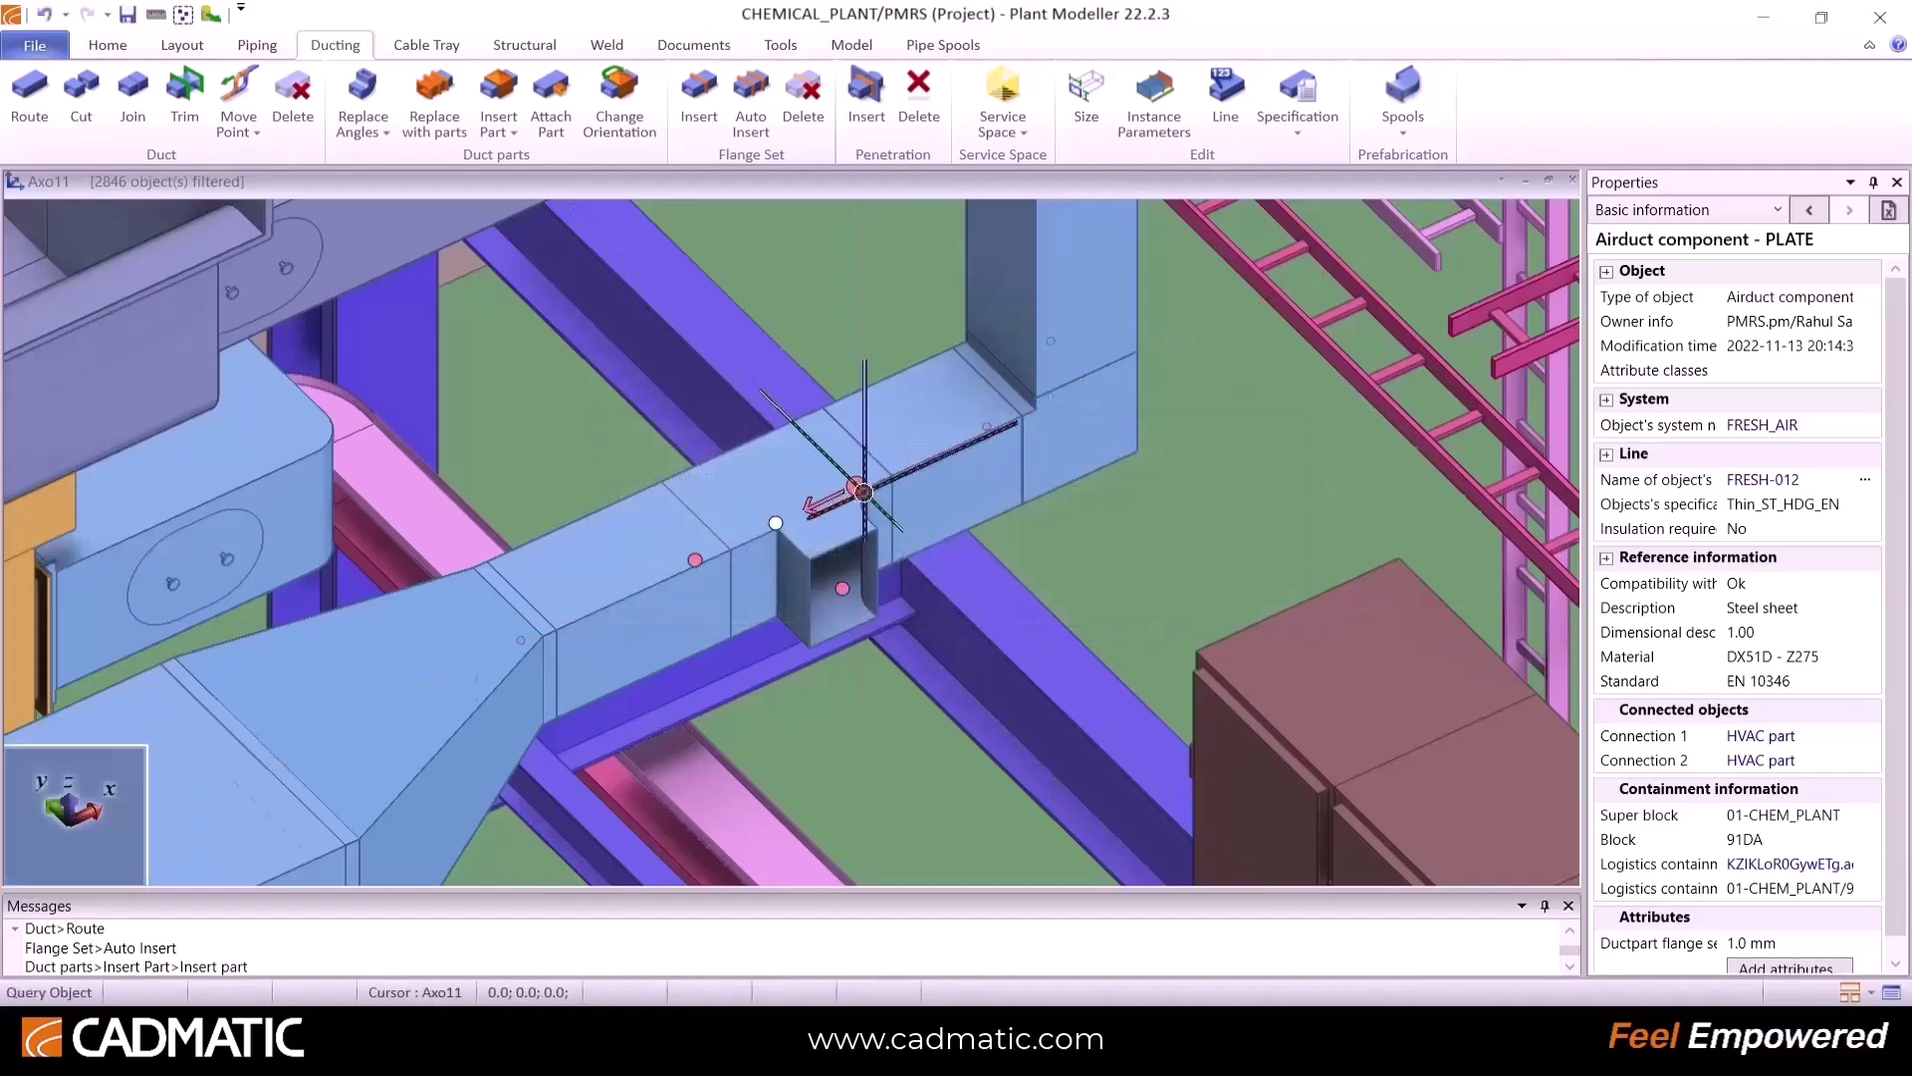
{"action": "scroll", "coordinate": [853, 556], "scroll_direction": "down", "scroll_amount": 1}
{"action": "scroll", "coordinate": [662, 616], "scroll_direction": "down", "scroll_amount": 2}
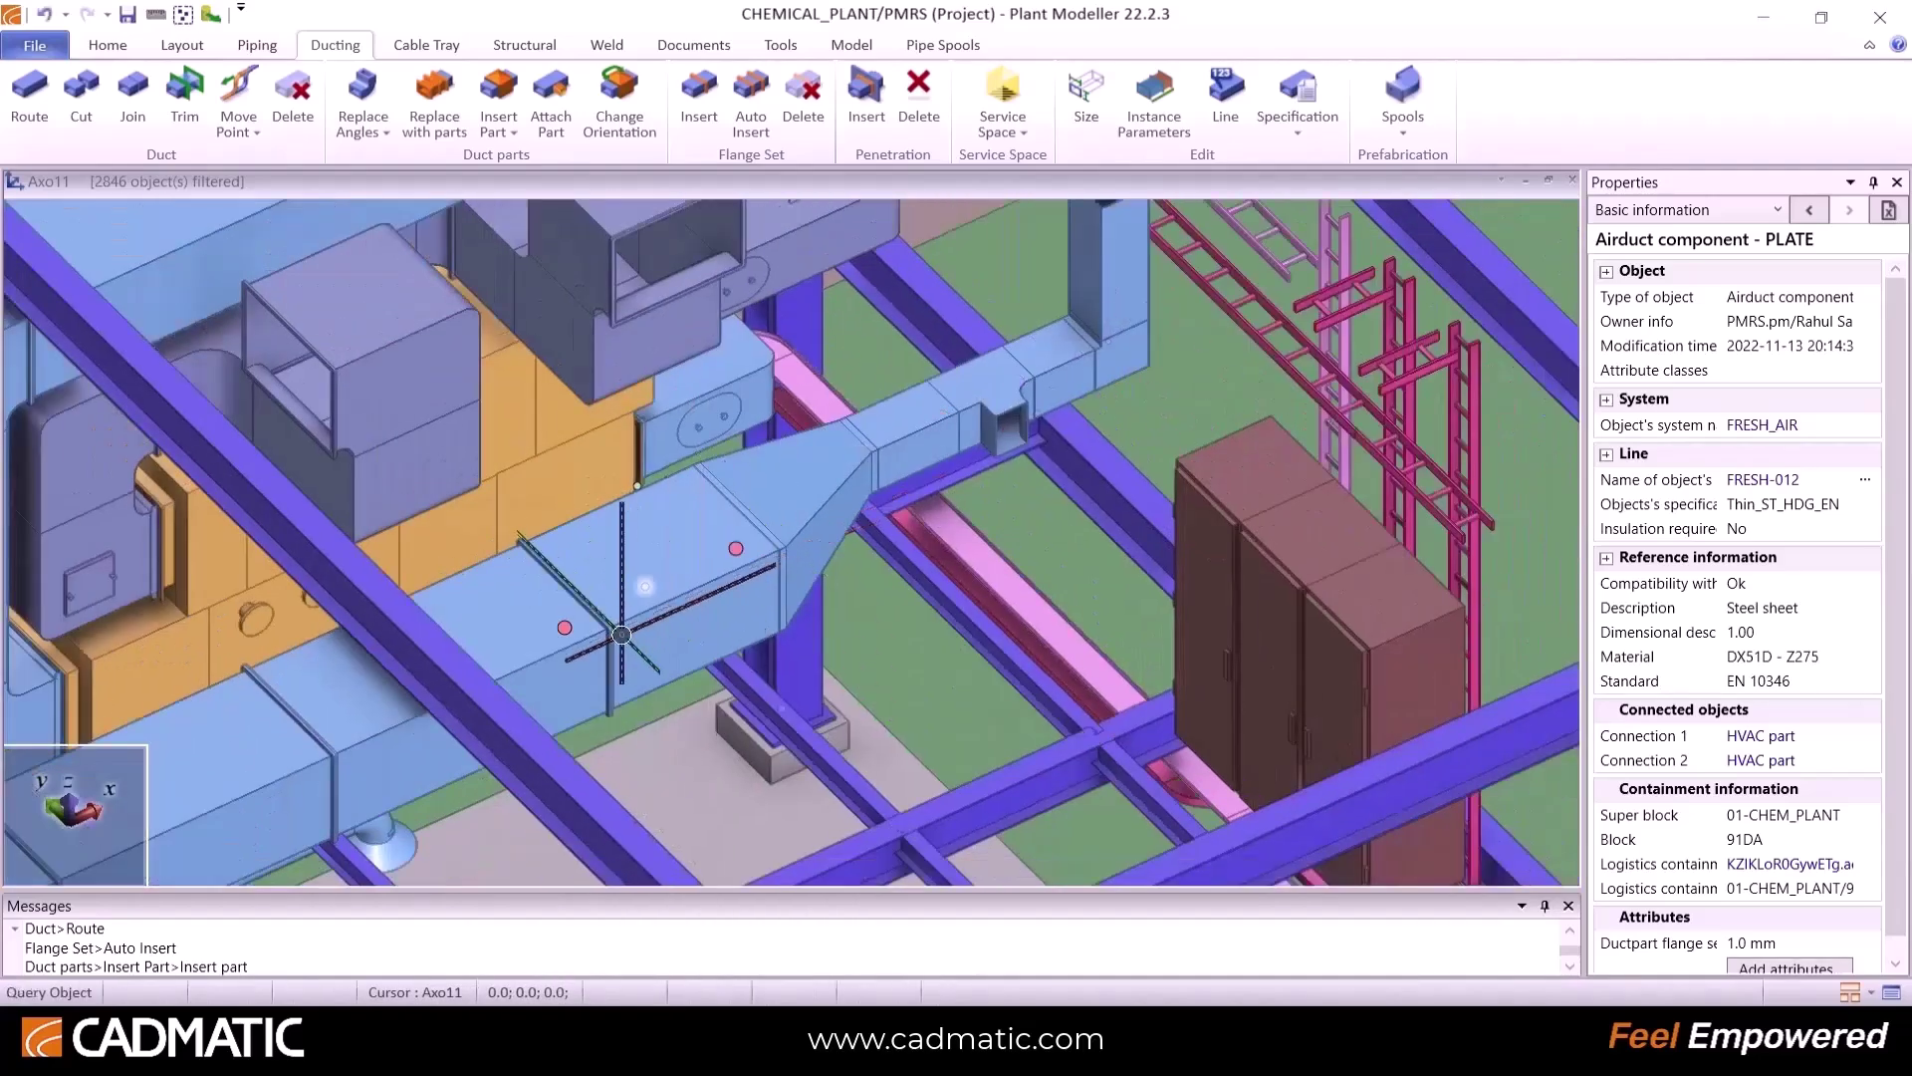
{"action": "middle_click_drag", "start_coordinate": [606, 676], "coordinate": [823, 554]}
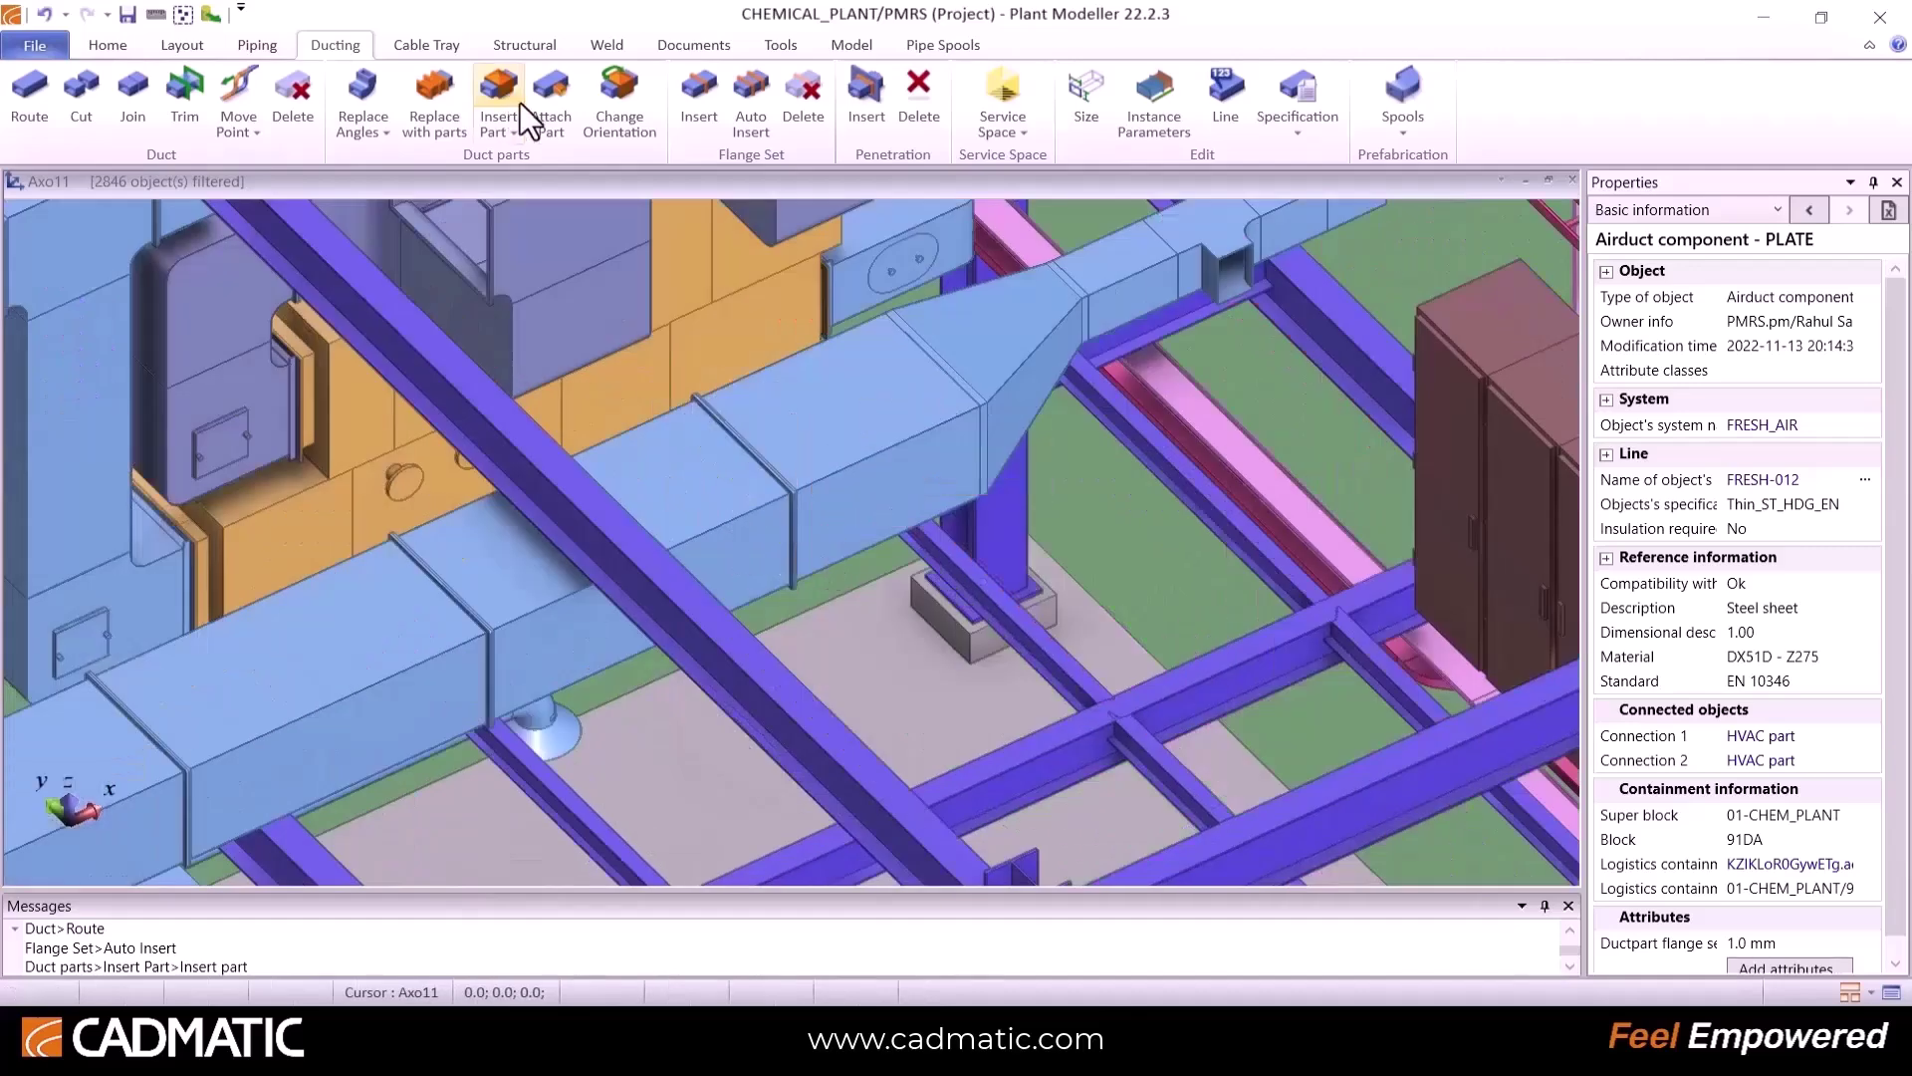
Step: Attach a size 200 round take-off to the face of the rectangular FRESH-012 duct
{"action": "left_click", "coordinate": [554, 116]}
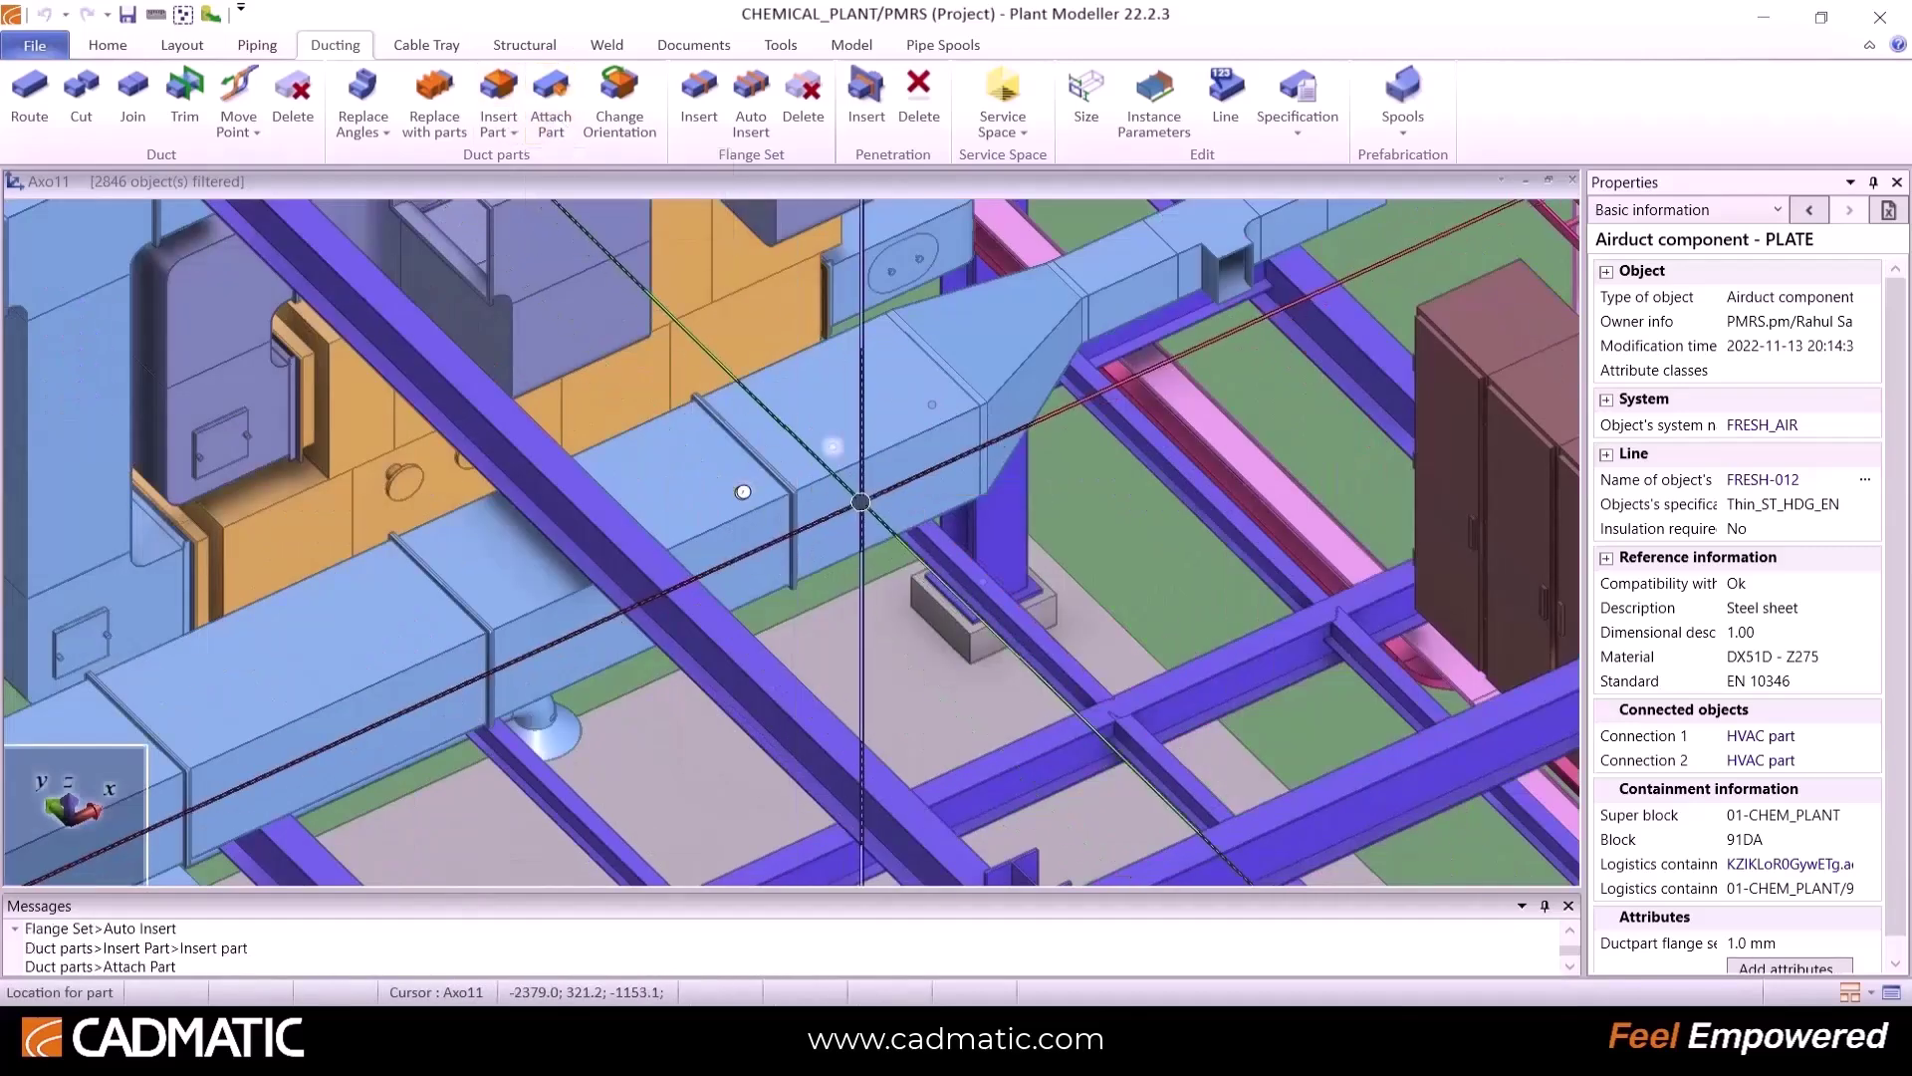
{"action": "key", "text": "shift+a"}
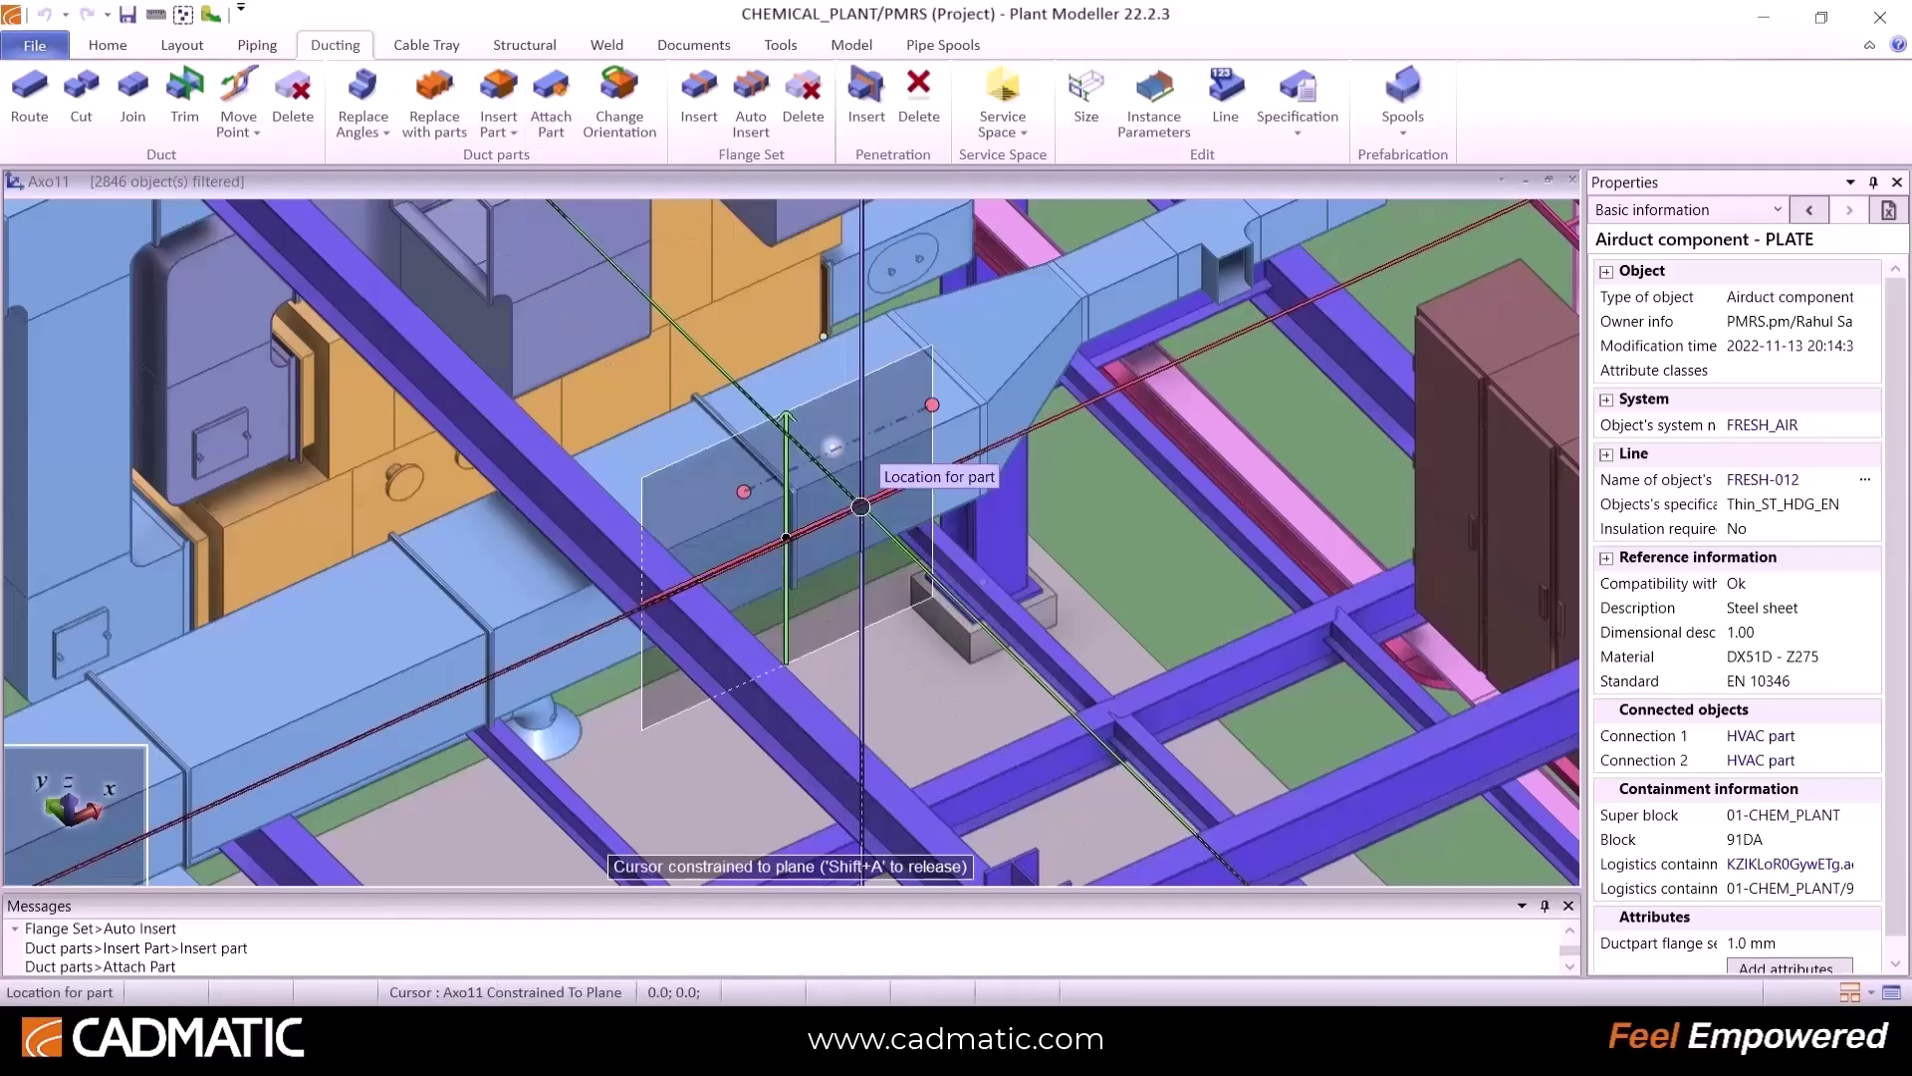
{"action": "left_click", "coordinate": [861, 507]}
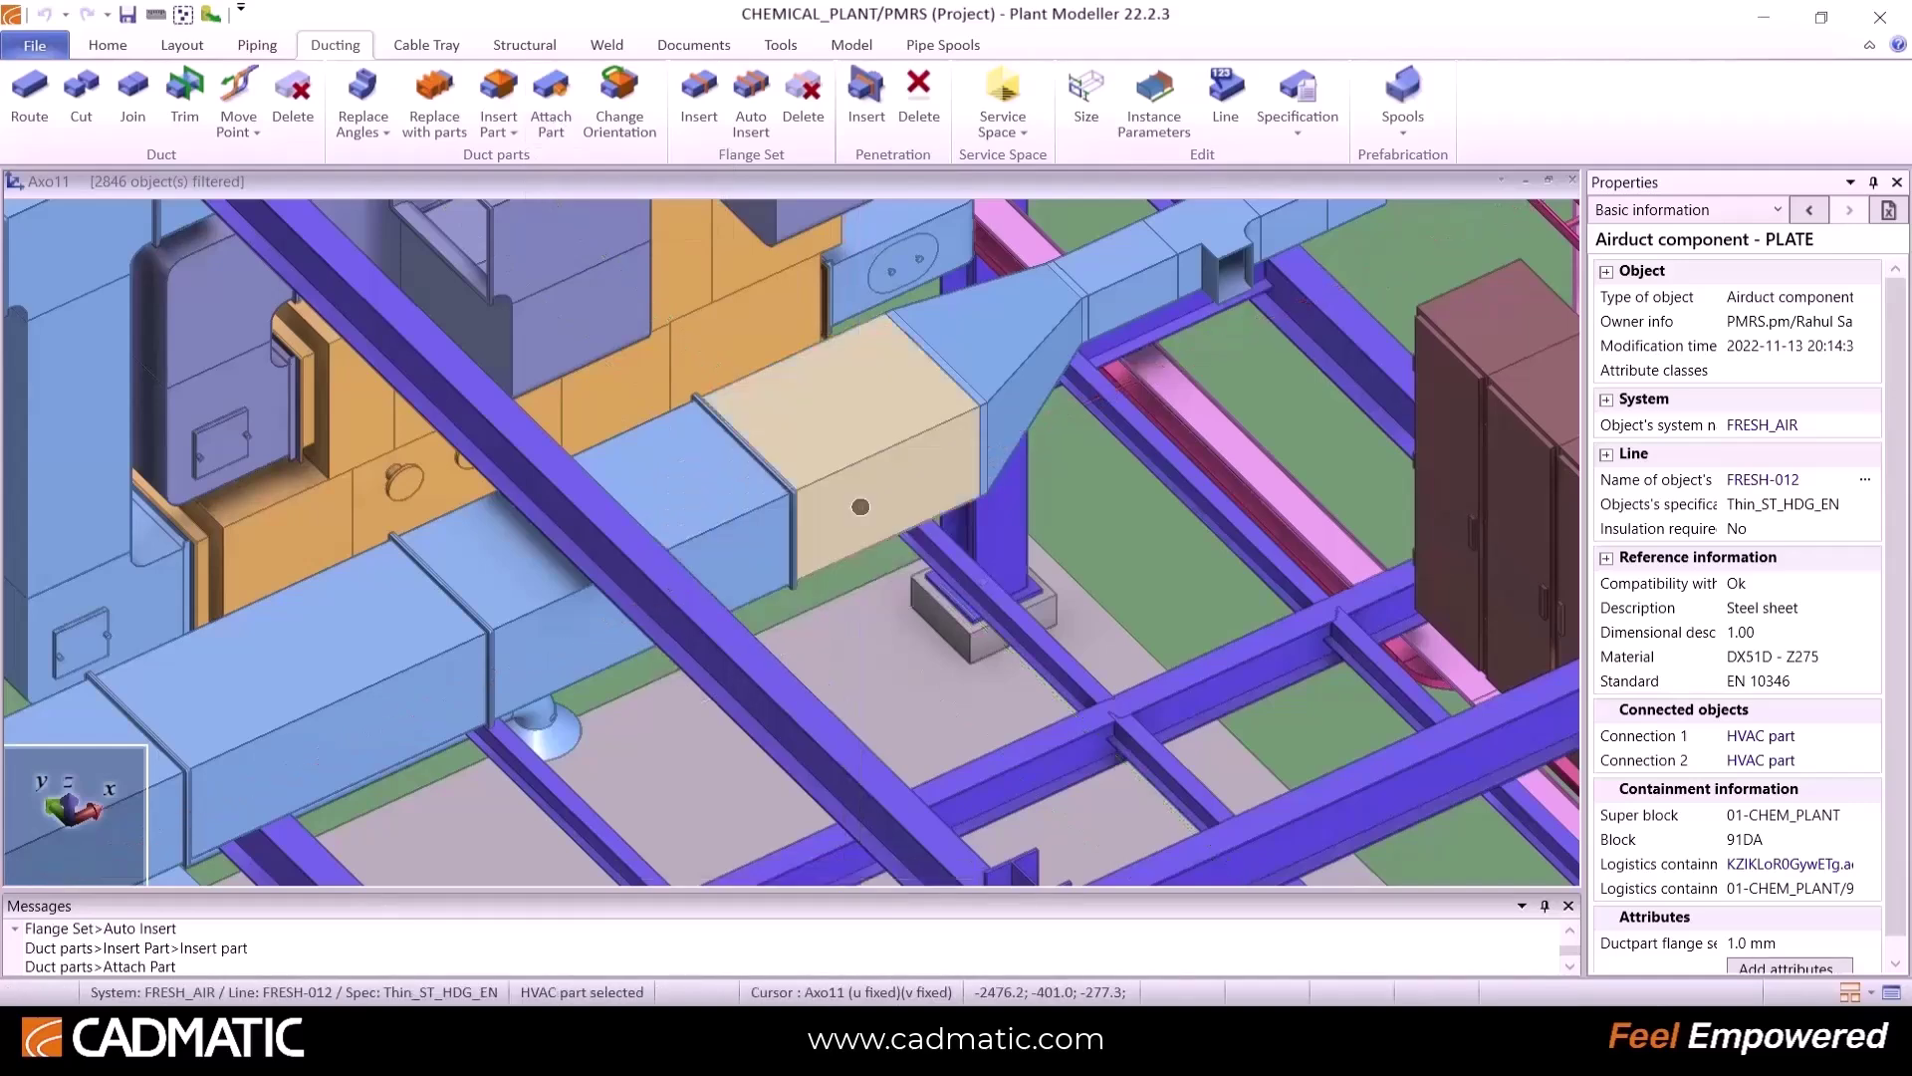
{"action": "left_click", "coordinate": [803, 429]}
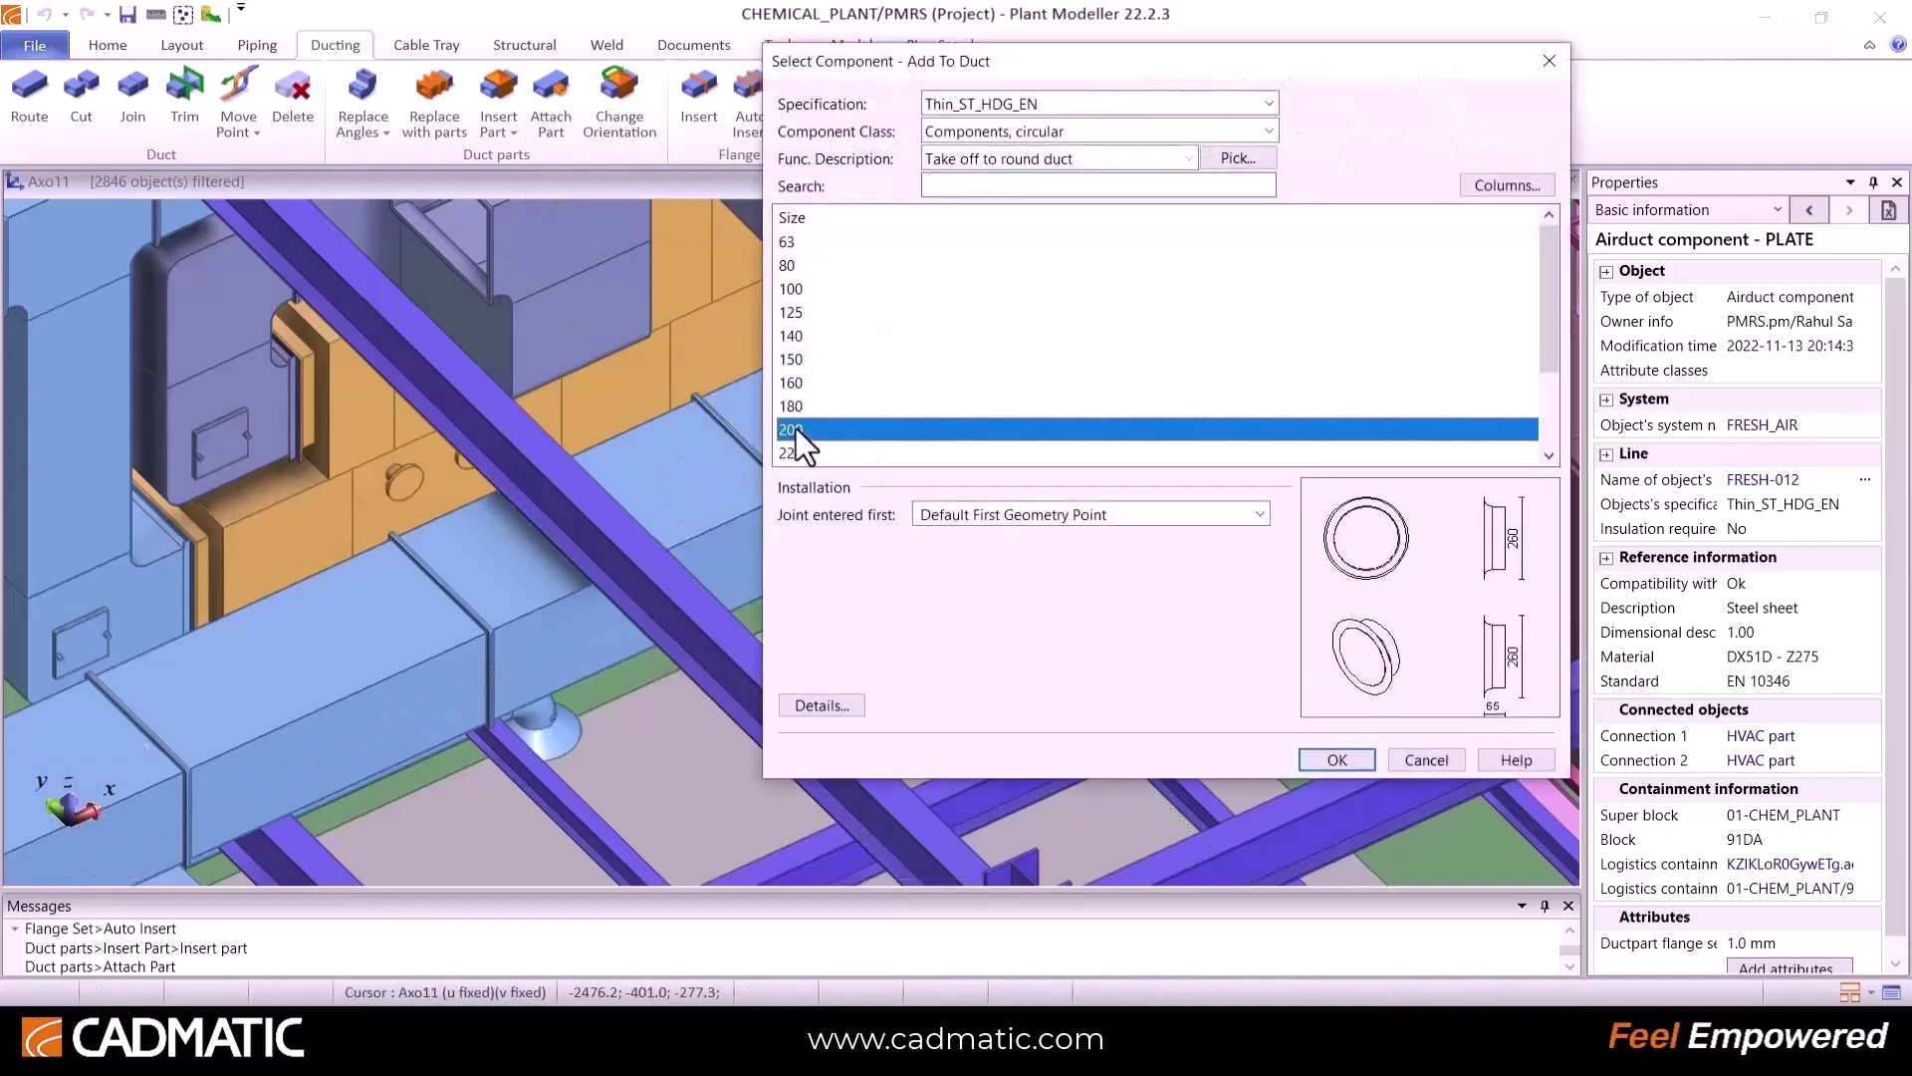
{"action": "left_click", "coordinate": [1360, 761]}
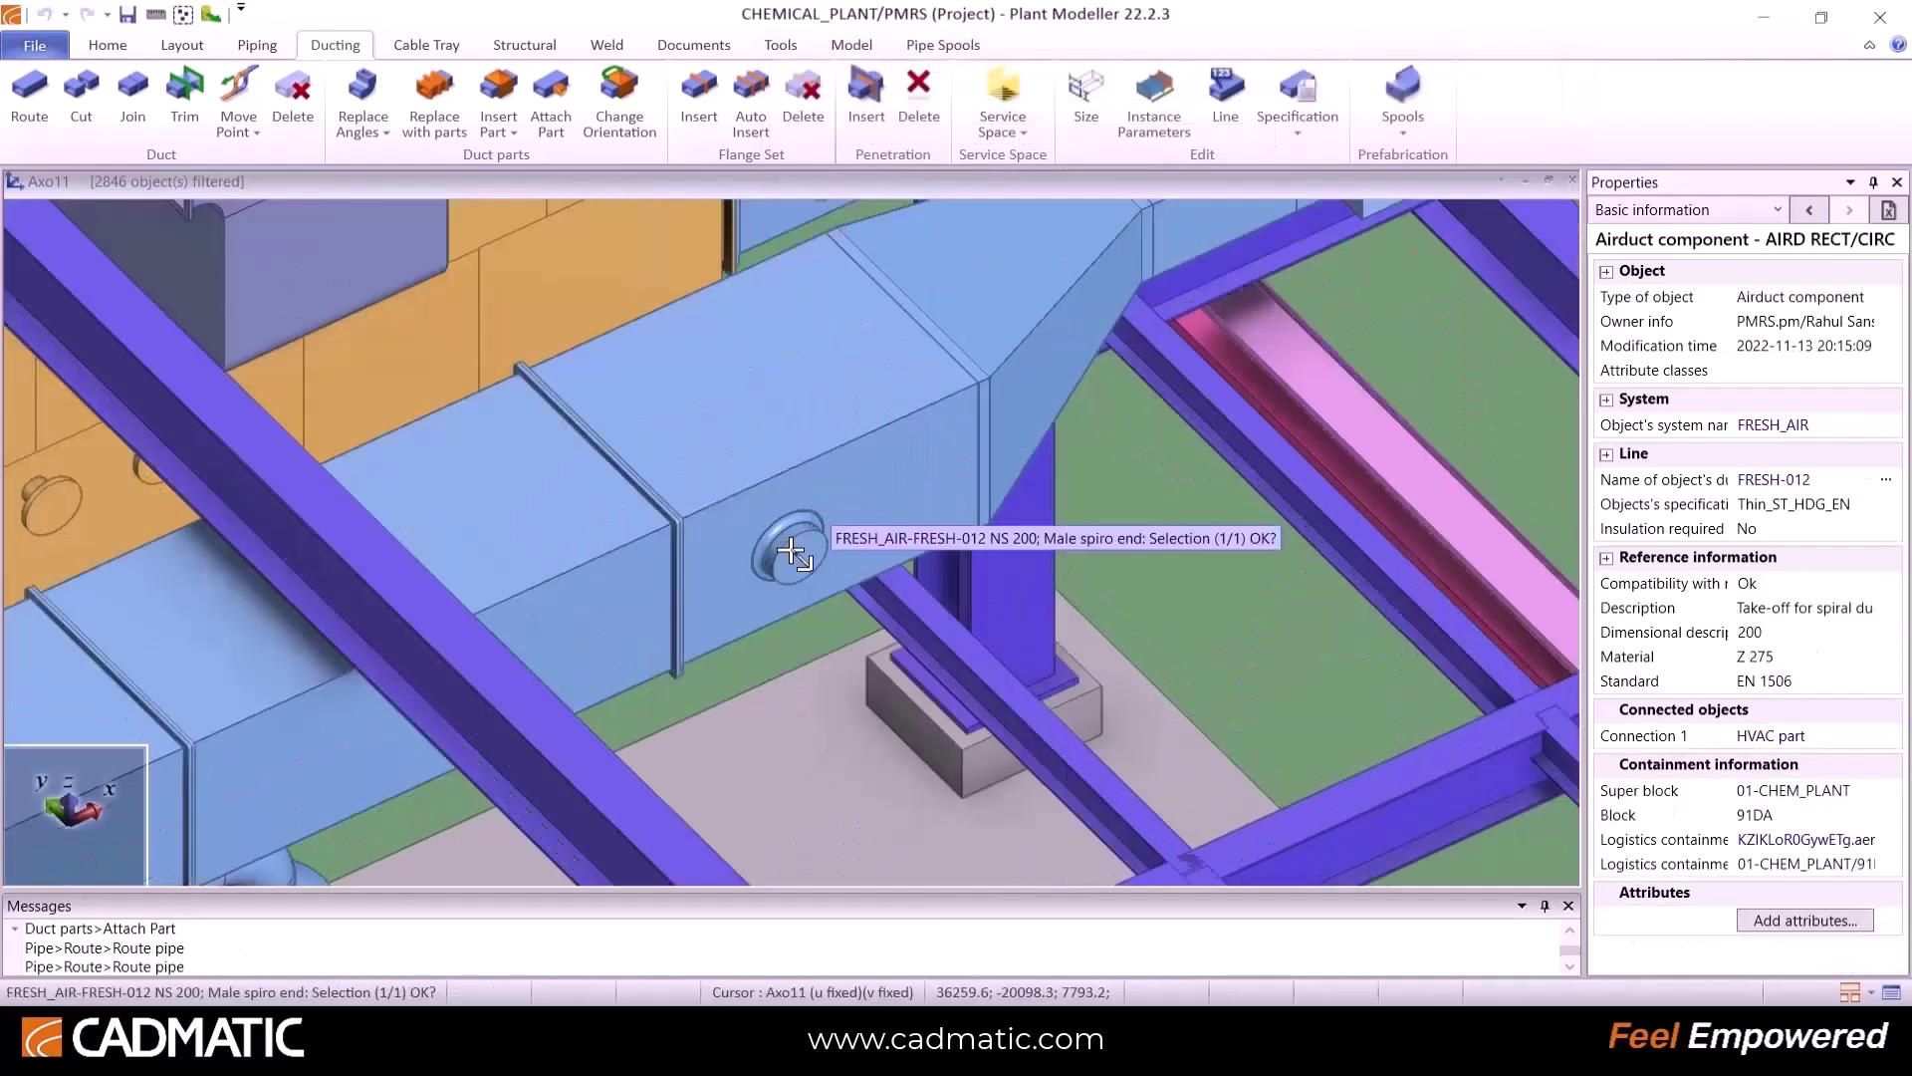
Step: Route a duct on line FRESH-012 from the take-off: a first leg, a vertical rise, then a horizontal leg
{"action": "left_click", "coordinate": [792, 551]}
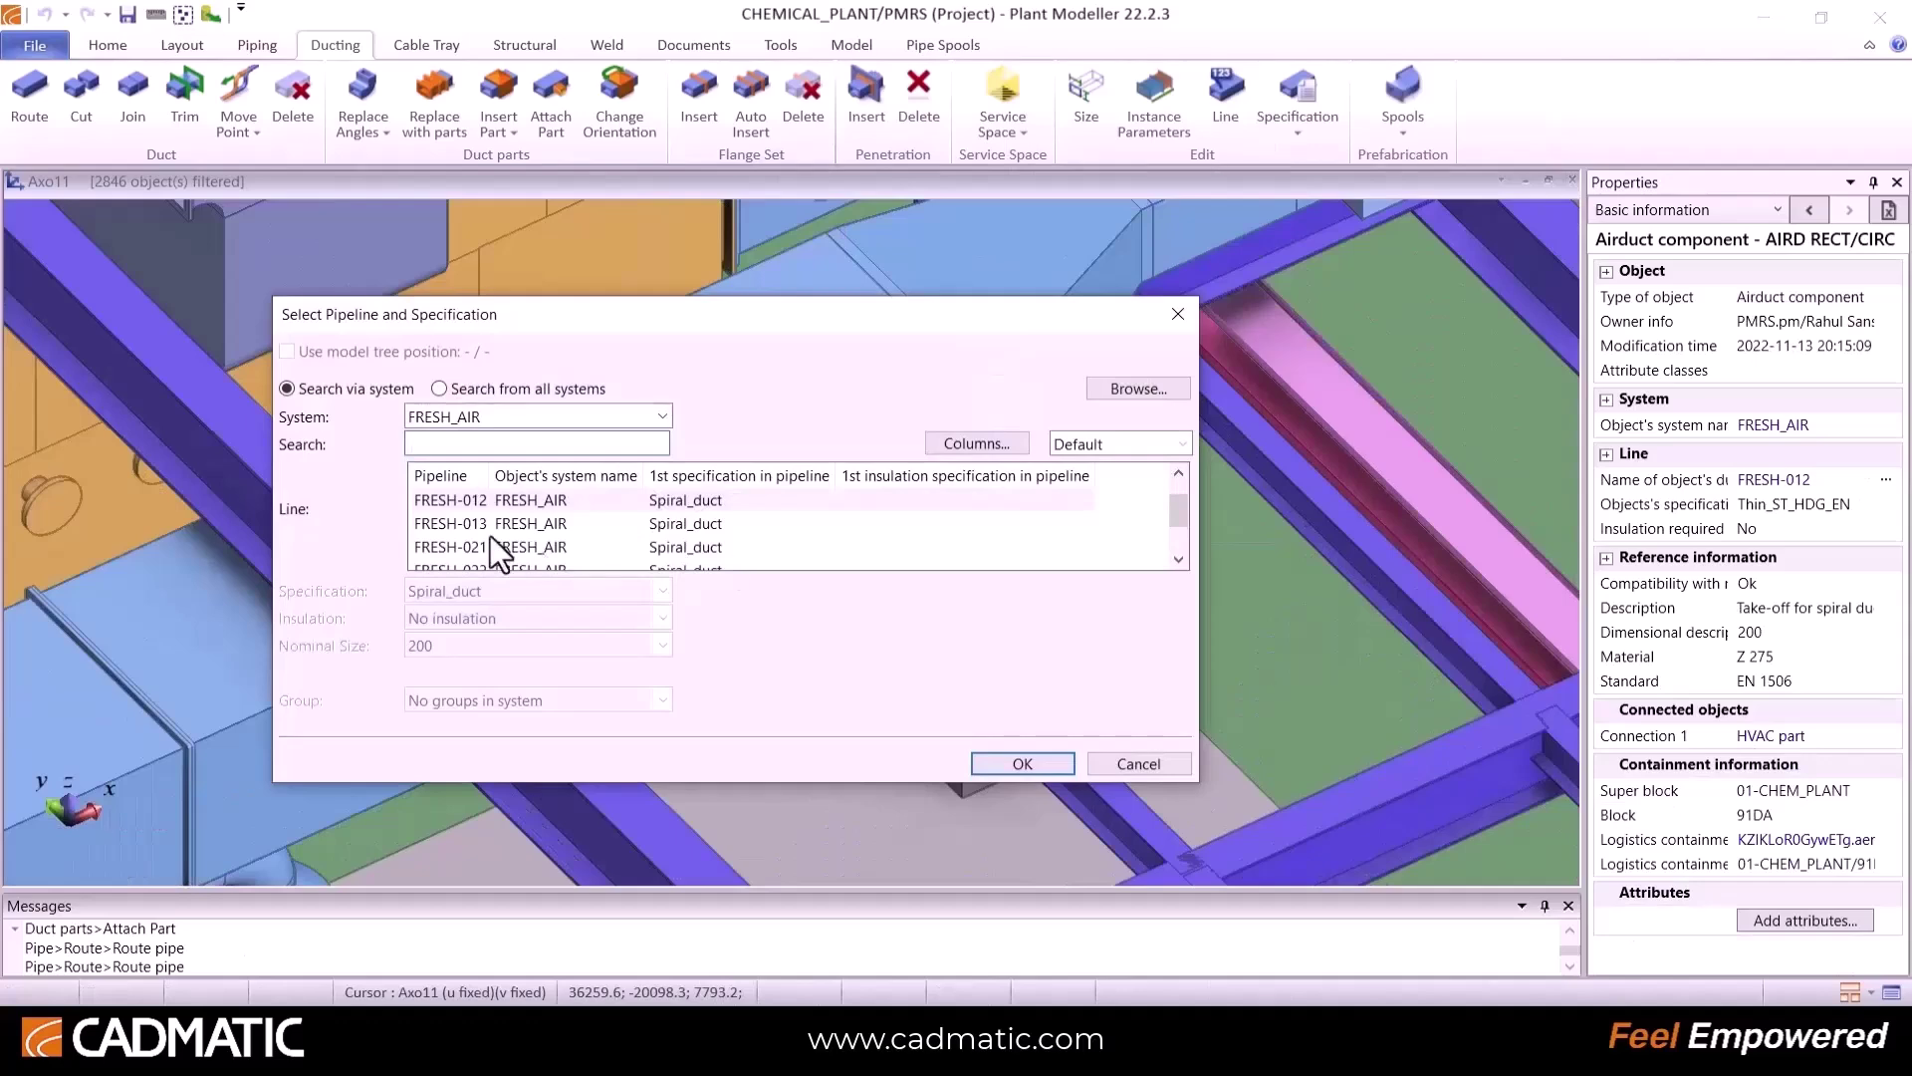
{"action": "left_click", "coordinate": [492, 500]}
{"action": "left_click", "coordinate": [1022, 763]}
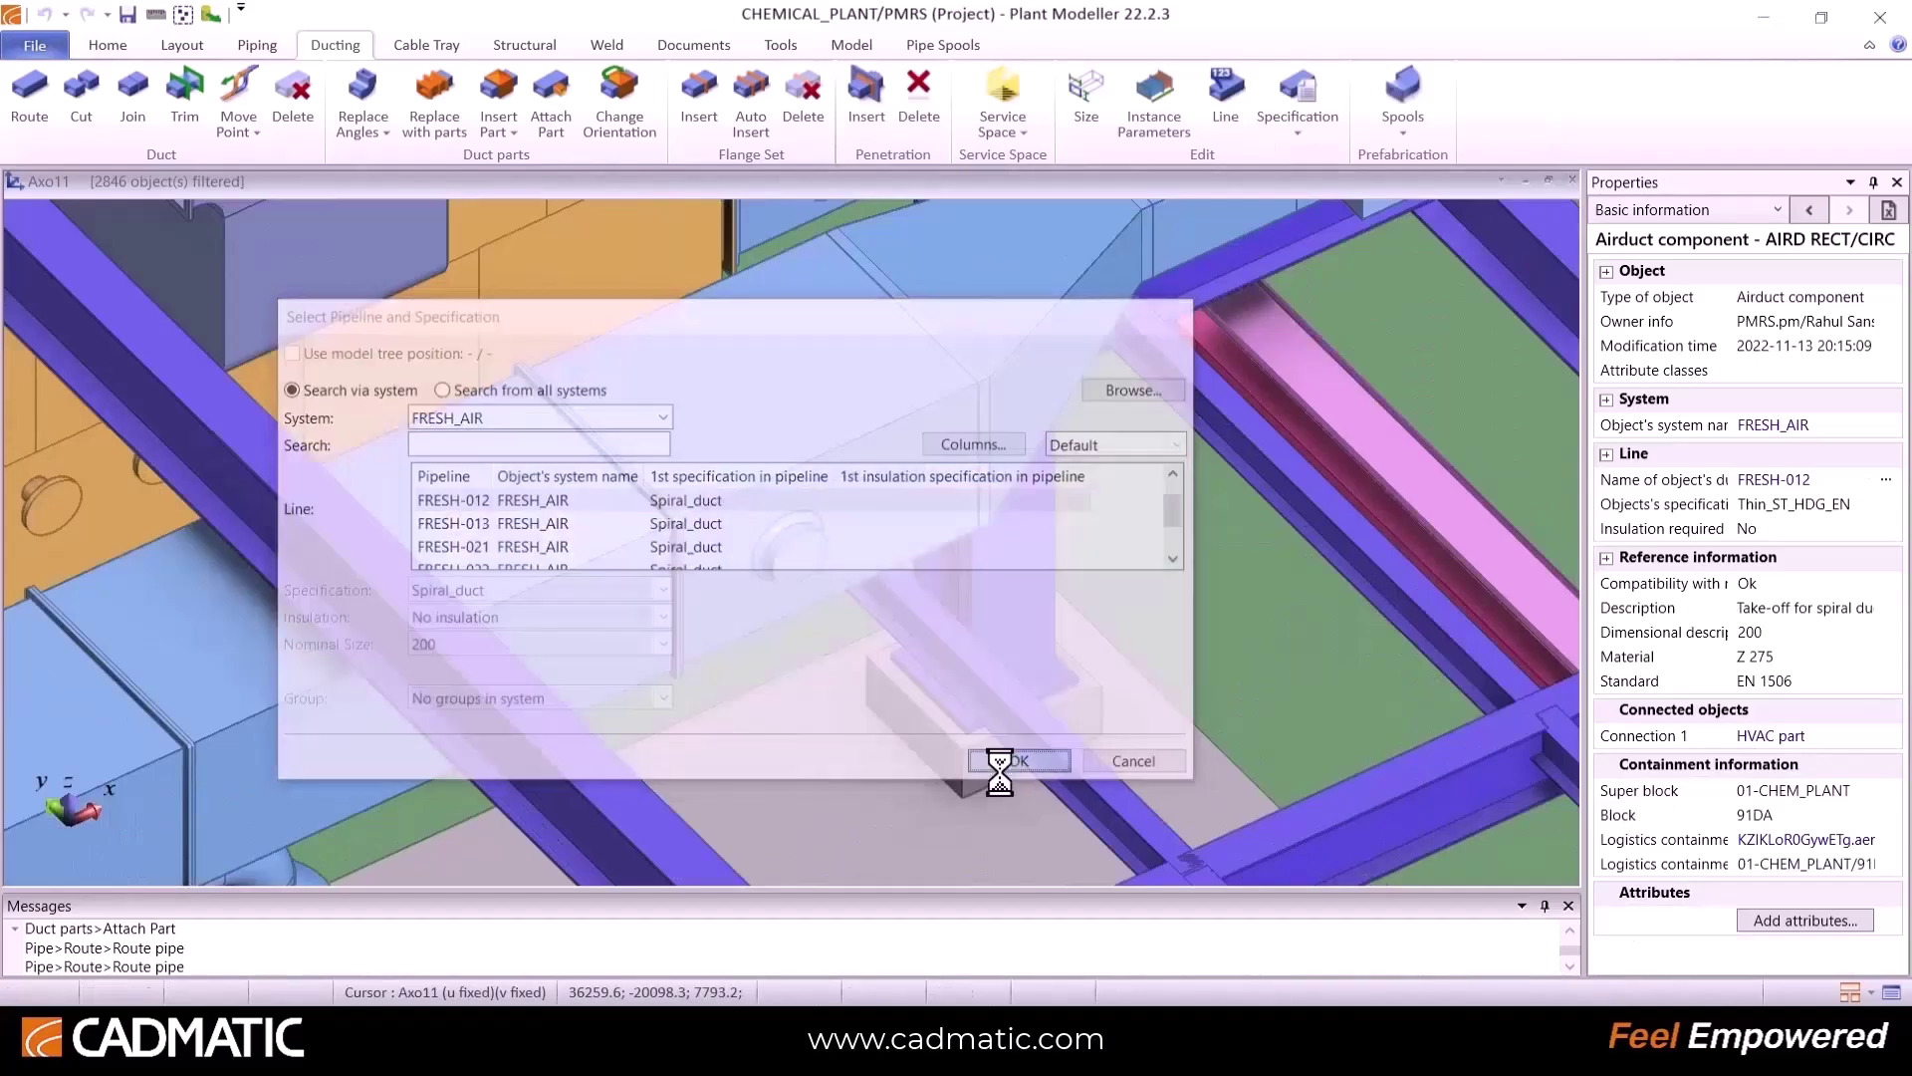
{"action": "left_click", "coordinate": [942, 697]}
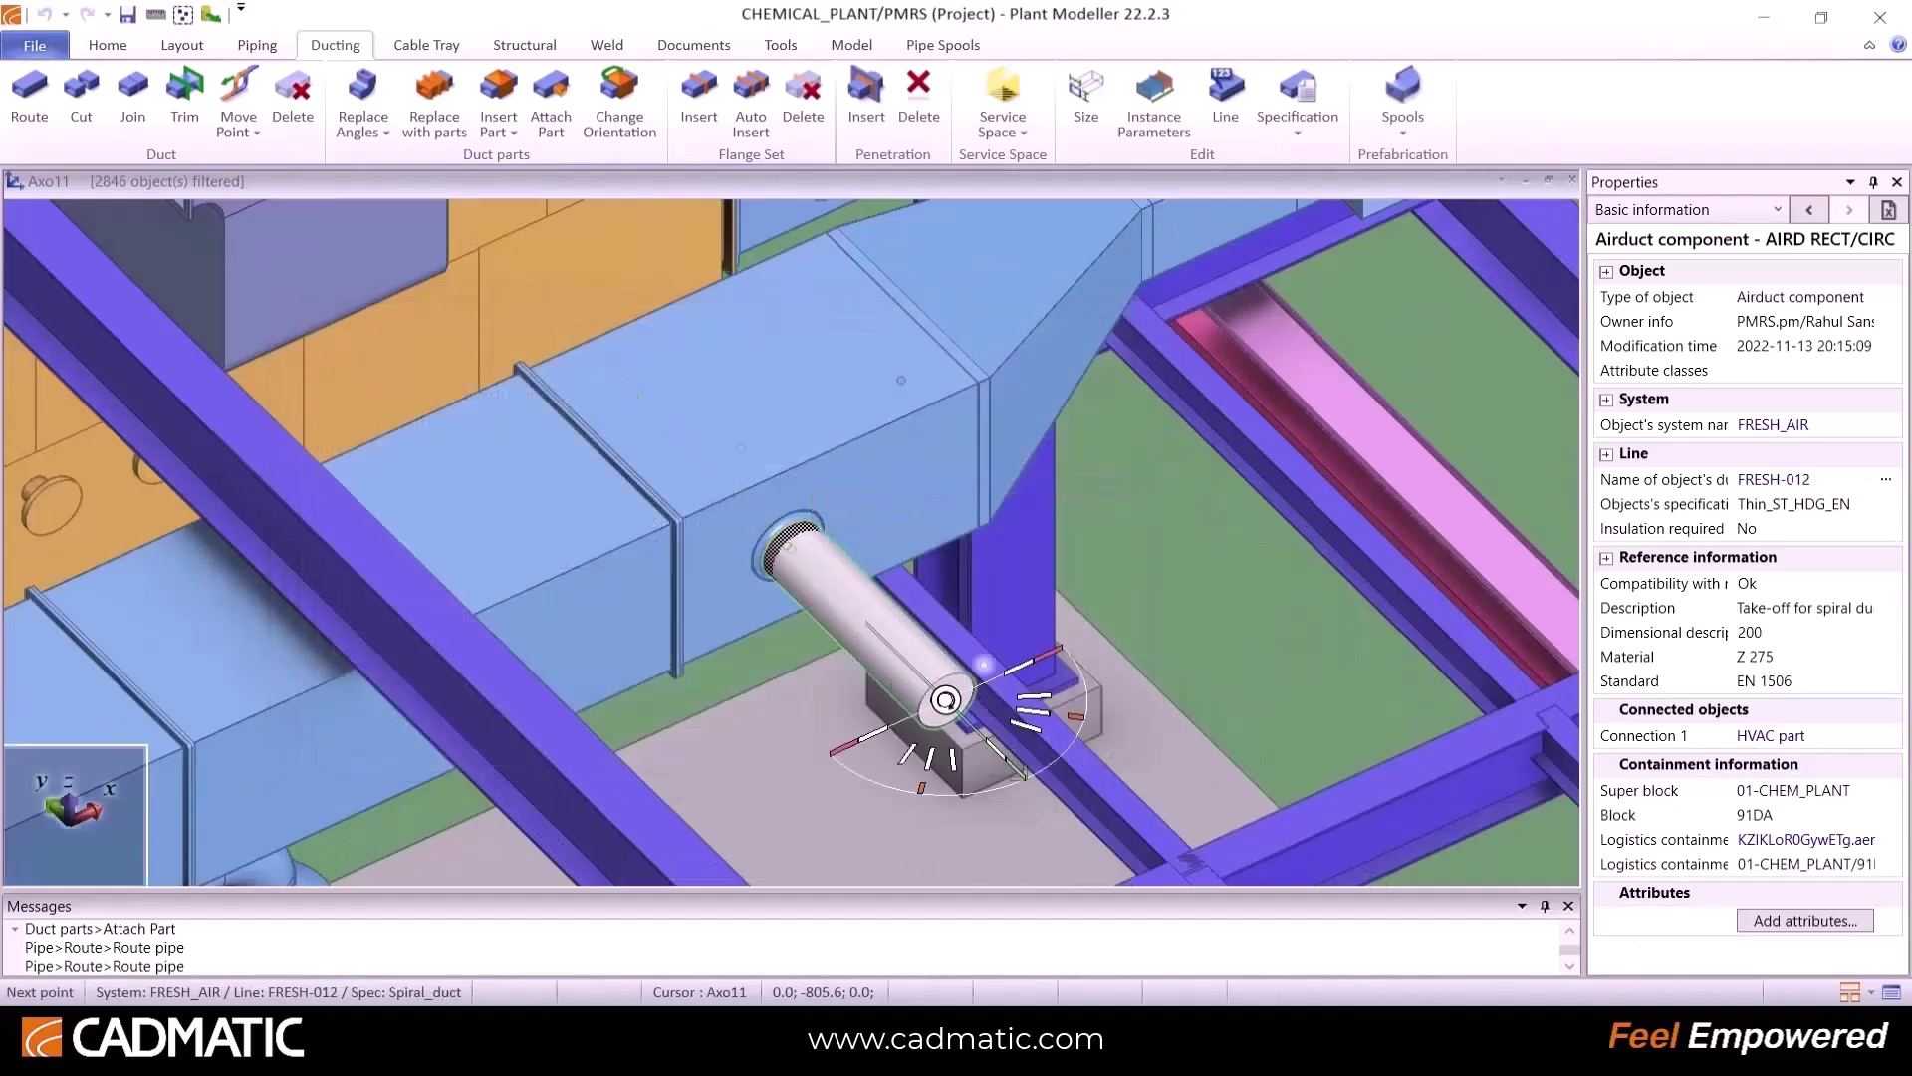
{"action": "key", "text": "z"}
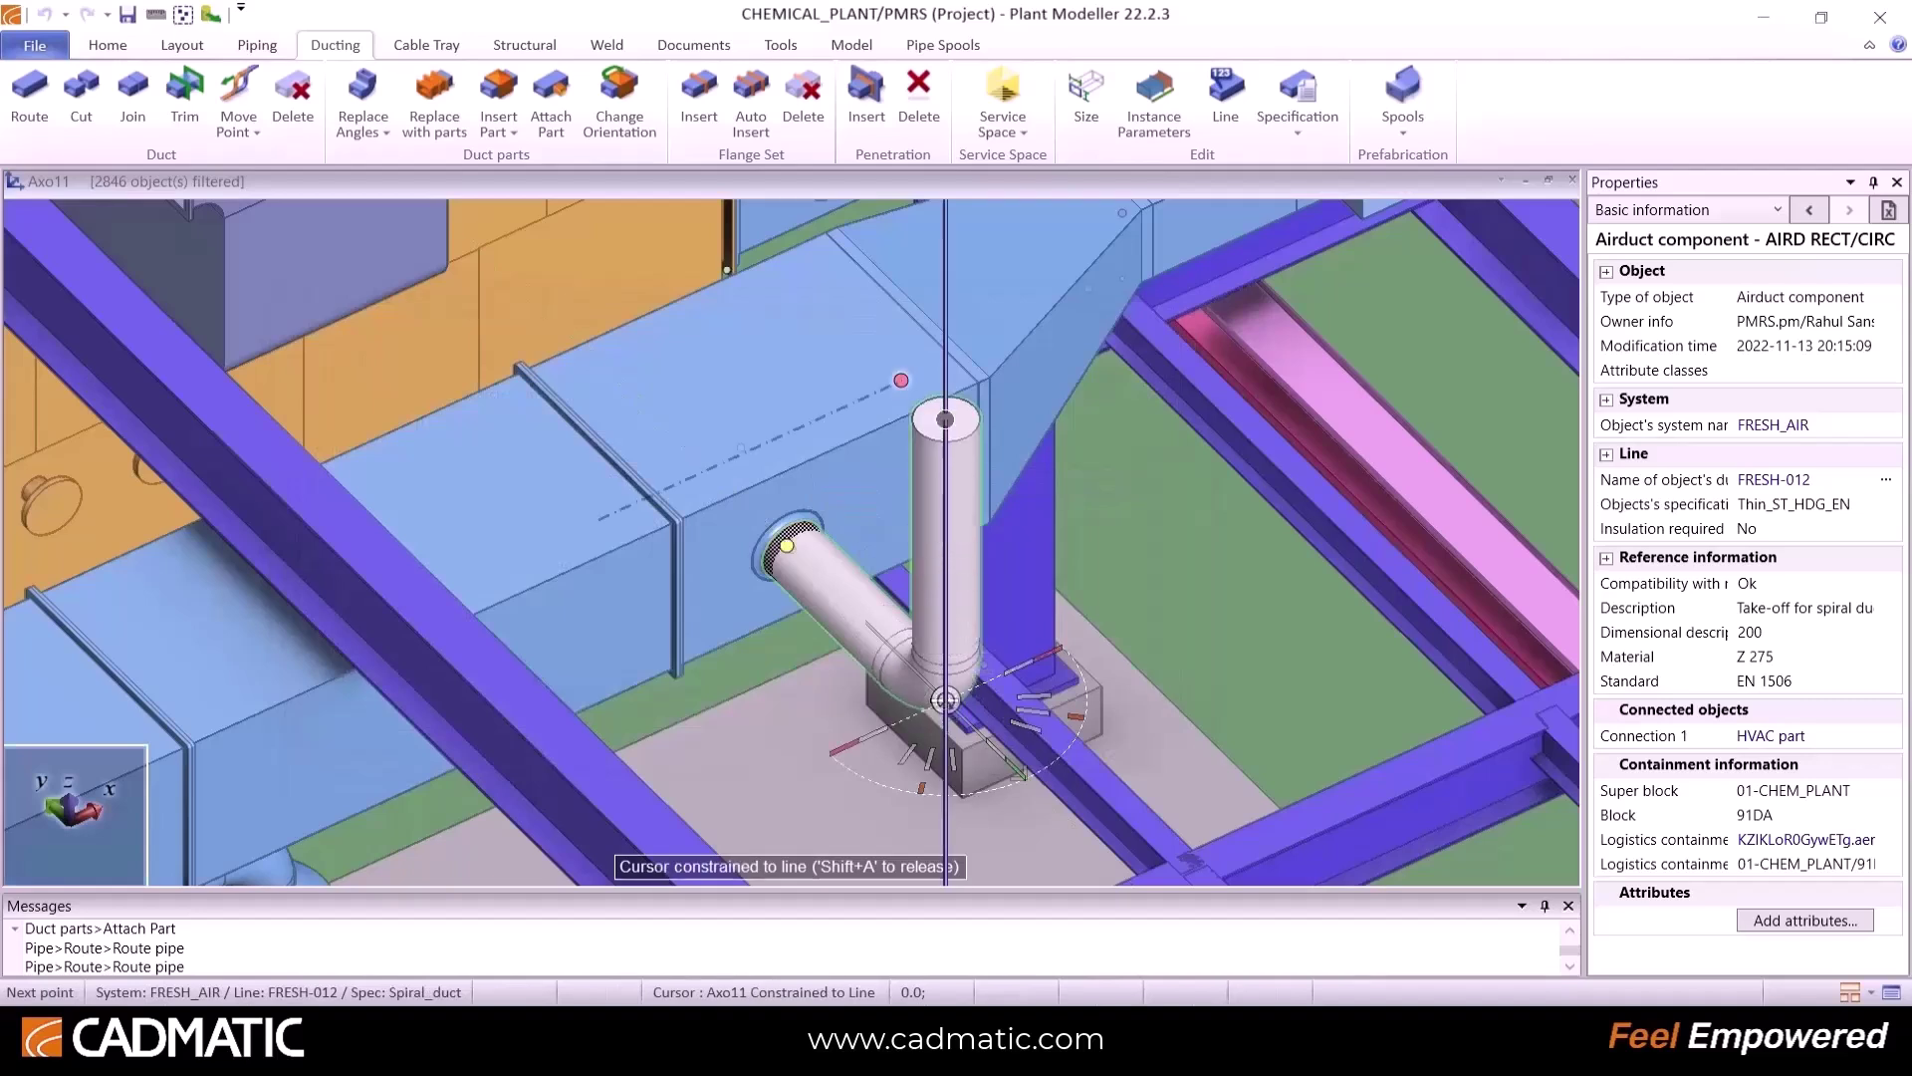
{"action": "left_click", "coordinate": [902, 381]}
{"action": "key", "text": "x"}
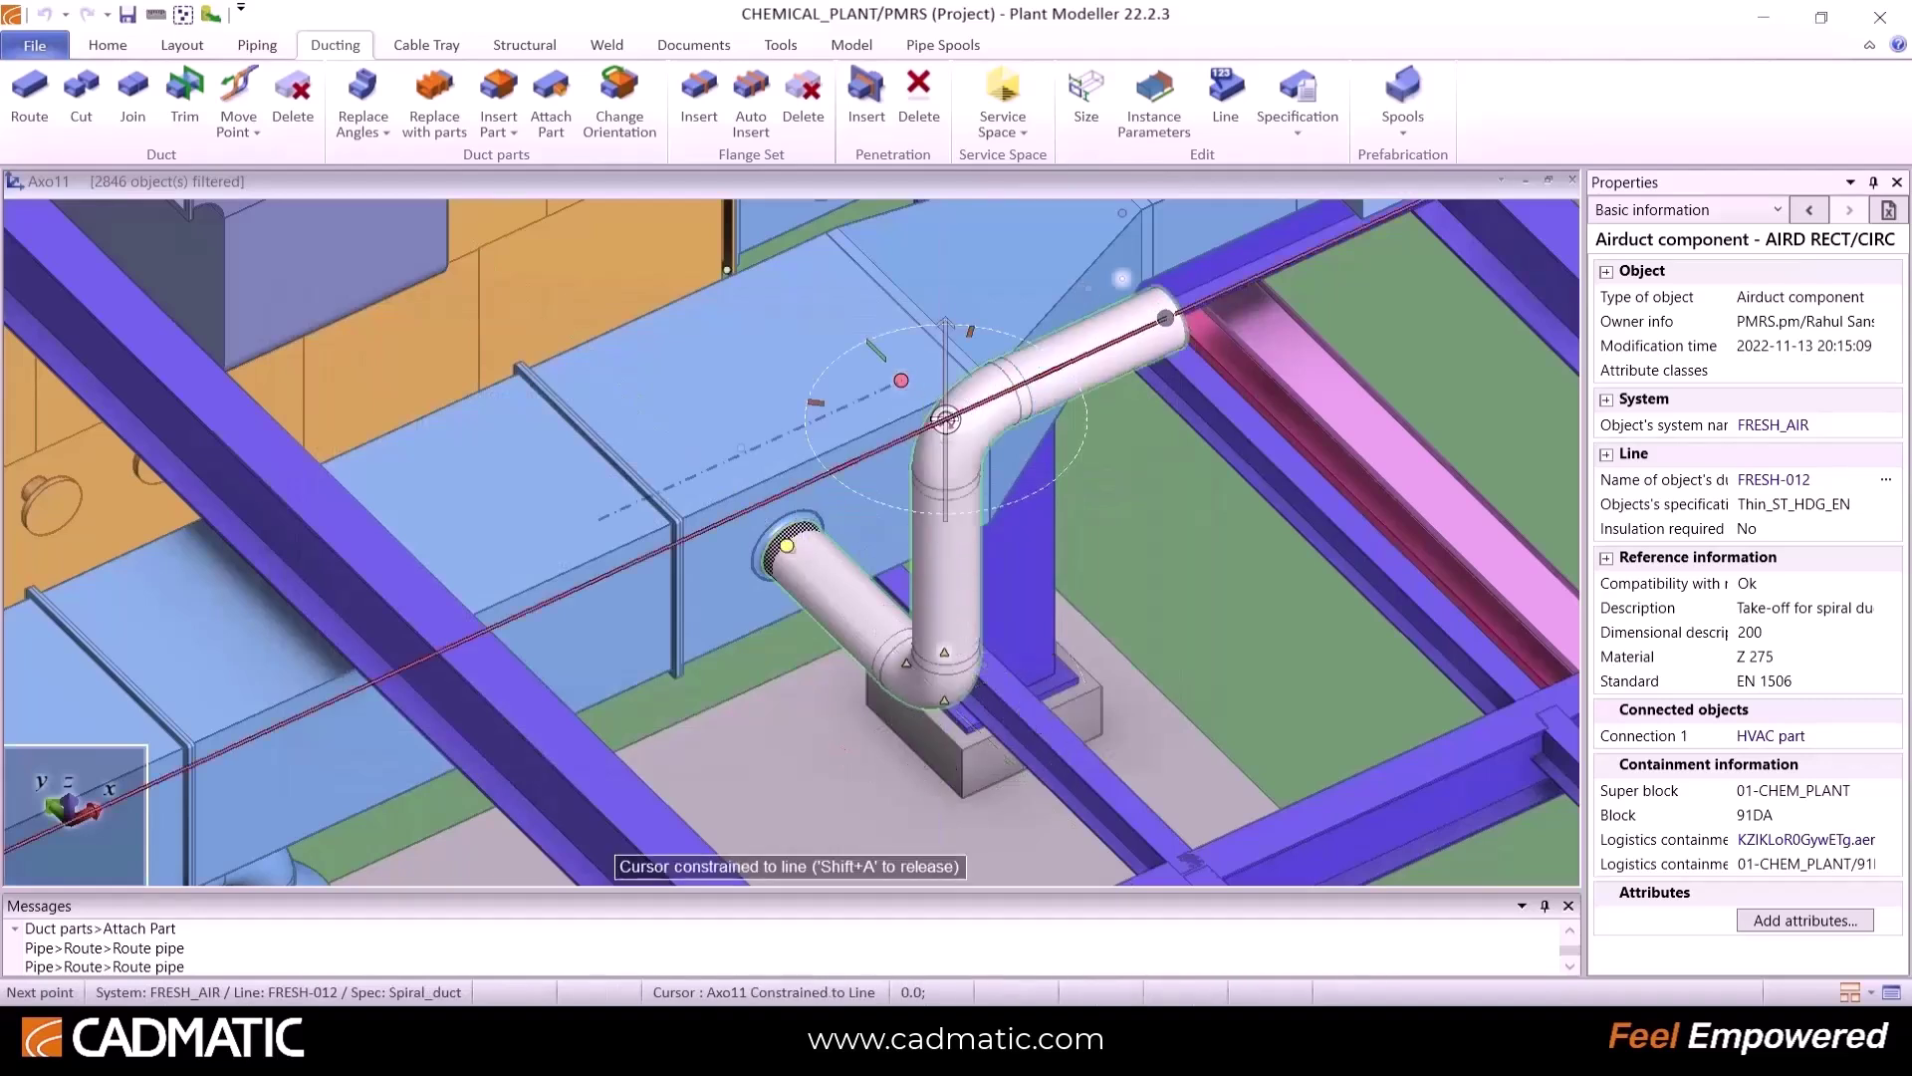
{"action": "left_click", "coordinate": [1176, 314]}
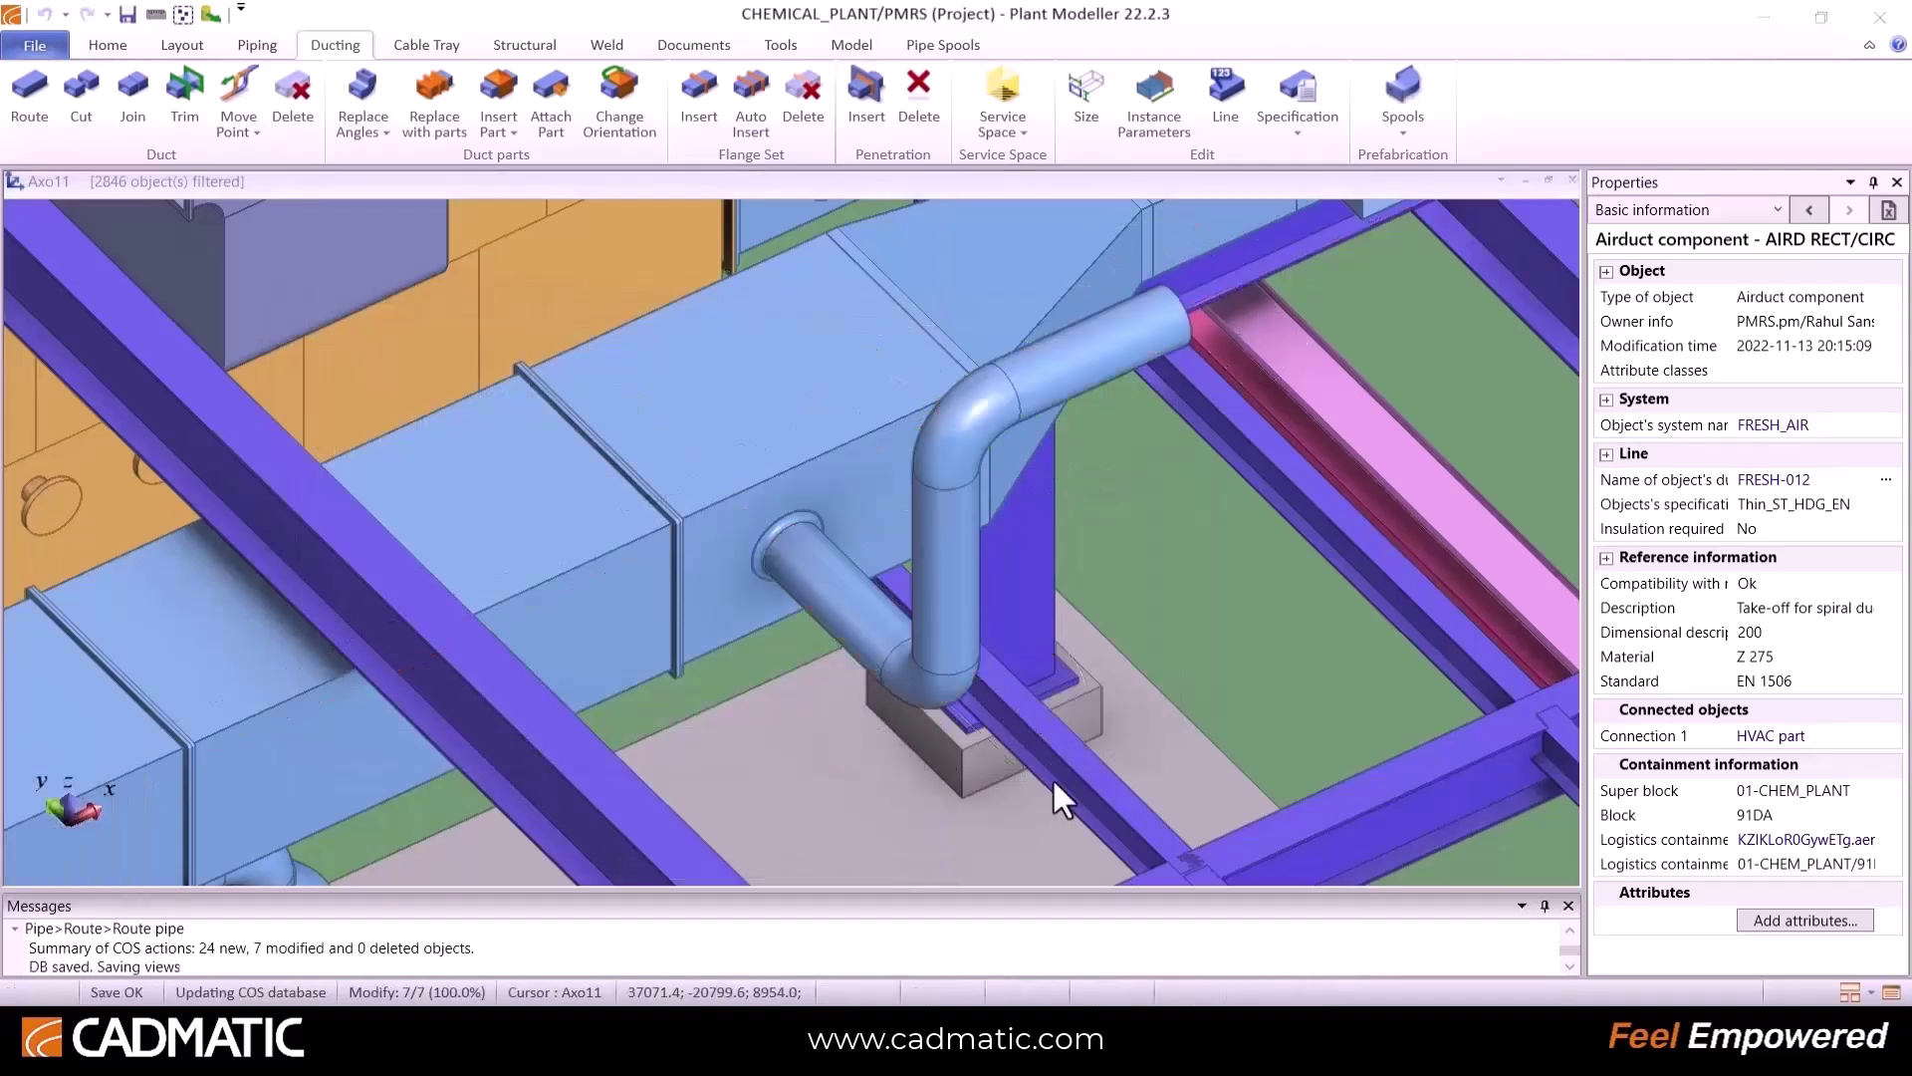
{"action": "left_click", "coordinate": [1057, 386]}
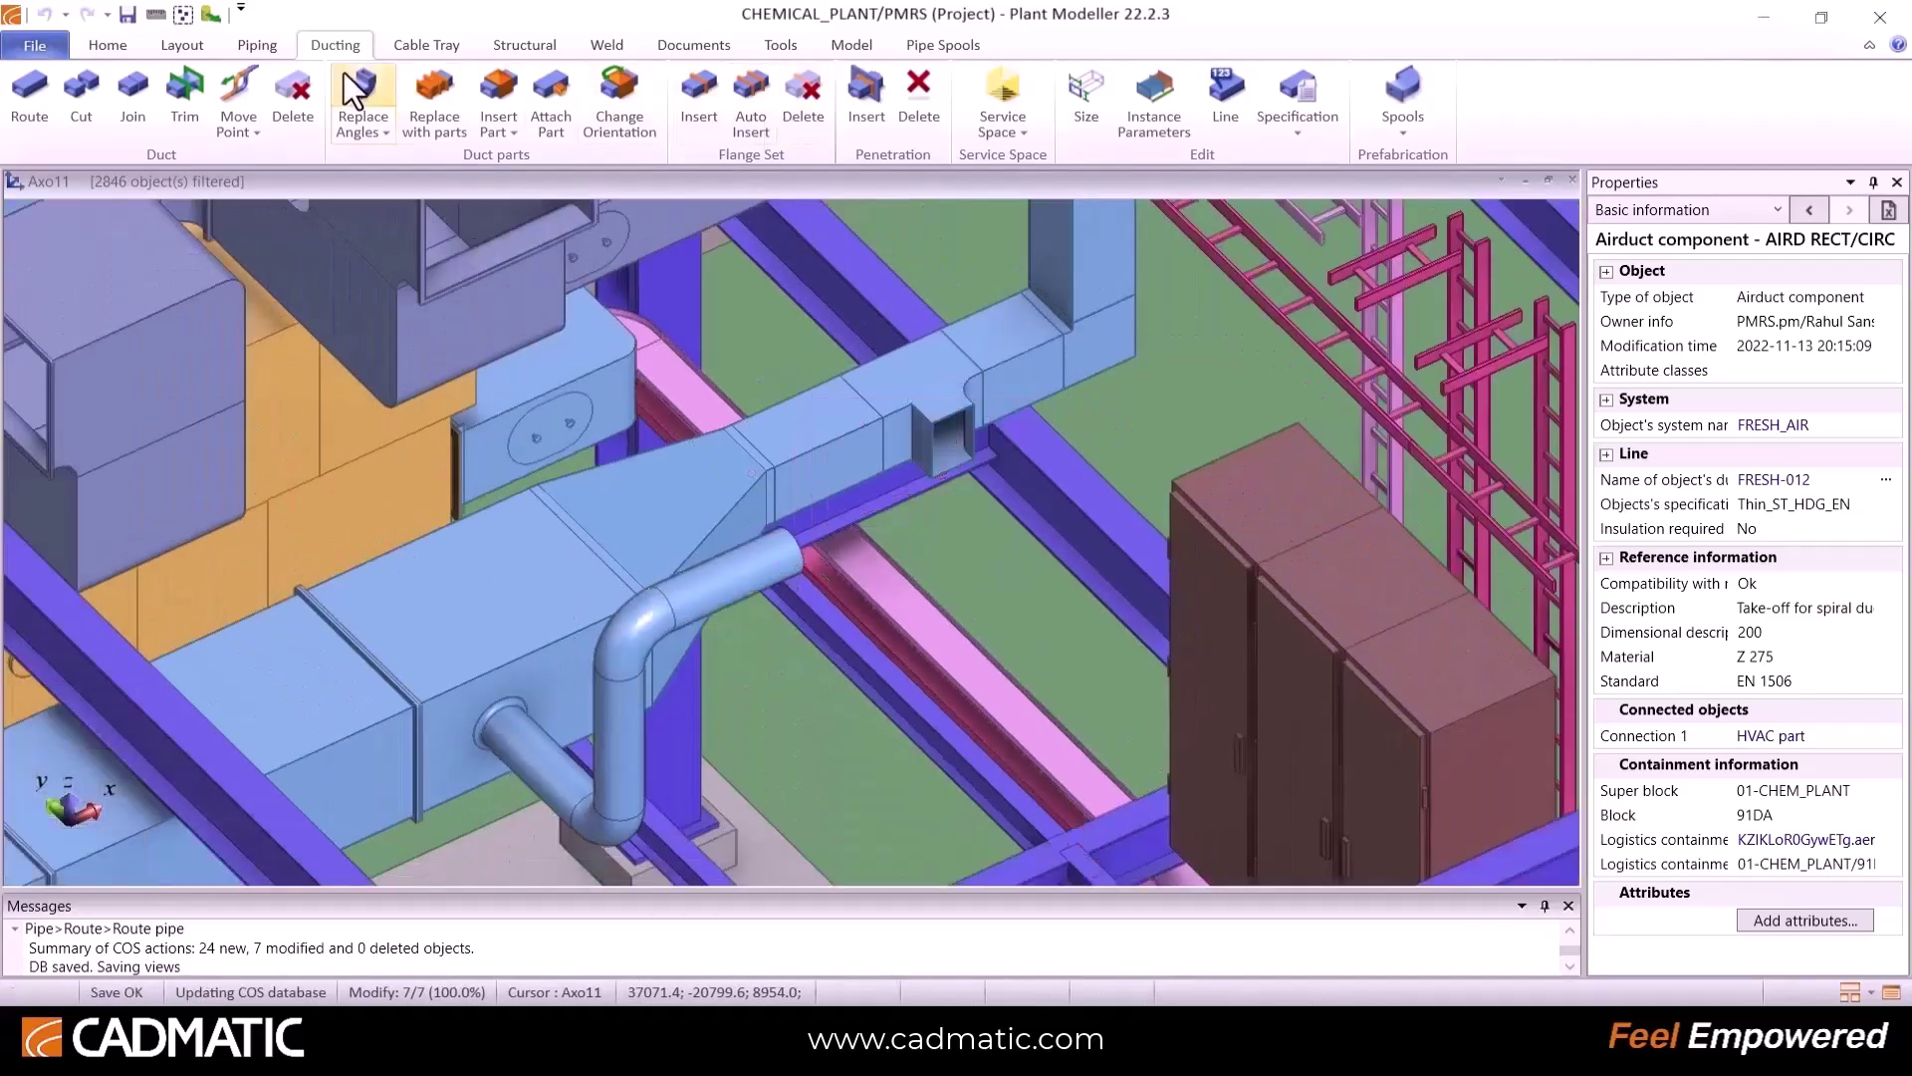
{"action": "left_click", "coordinate": [1403, 132]}
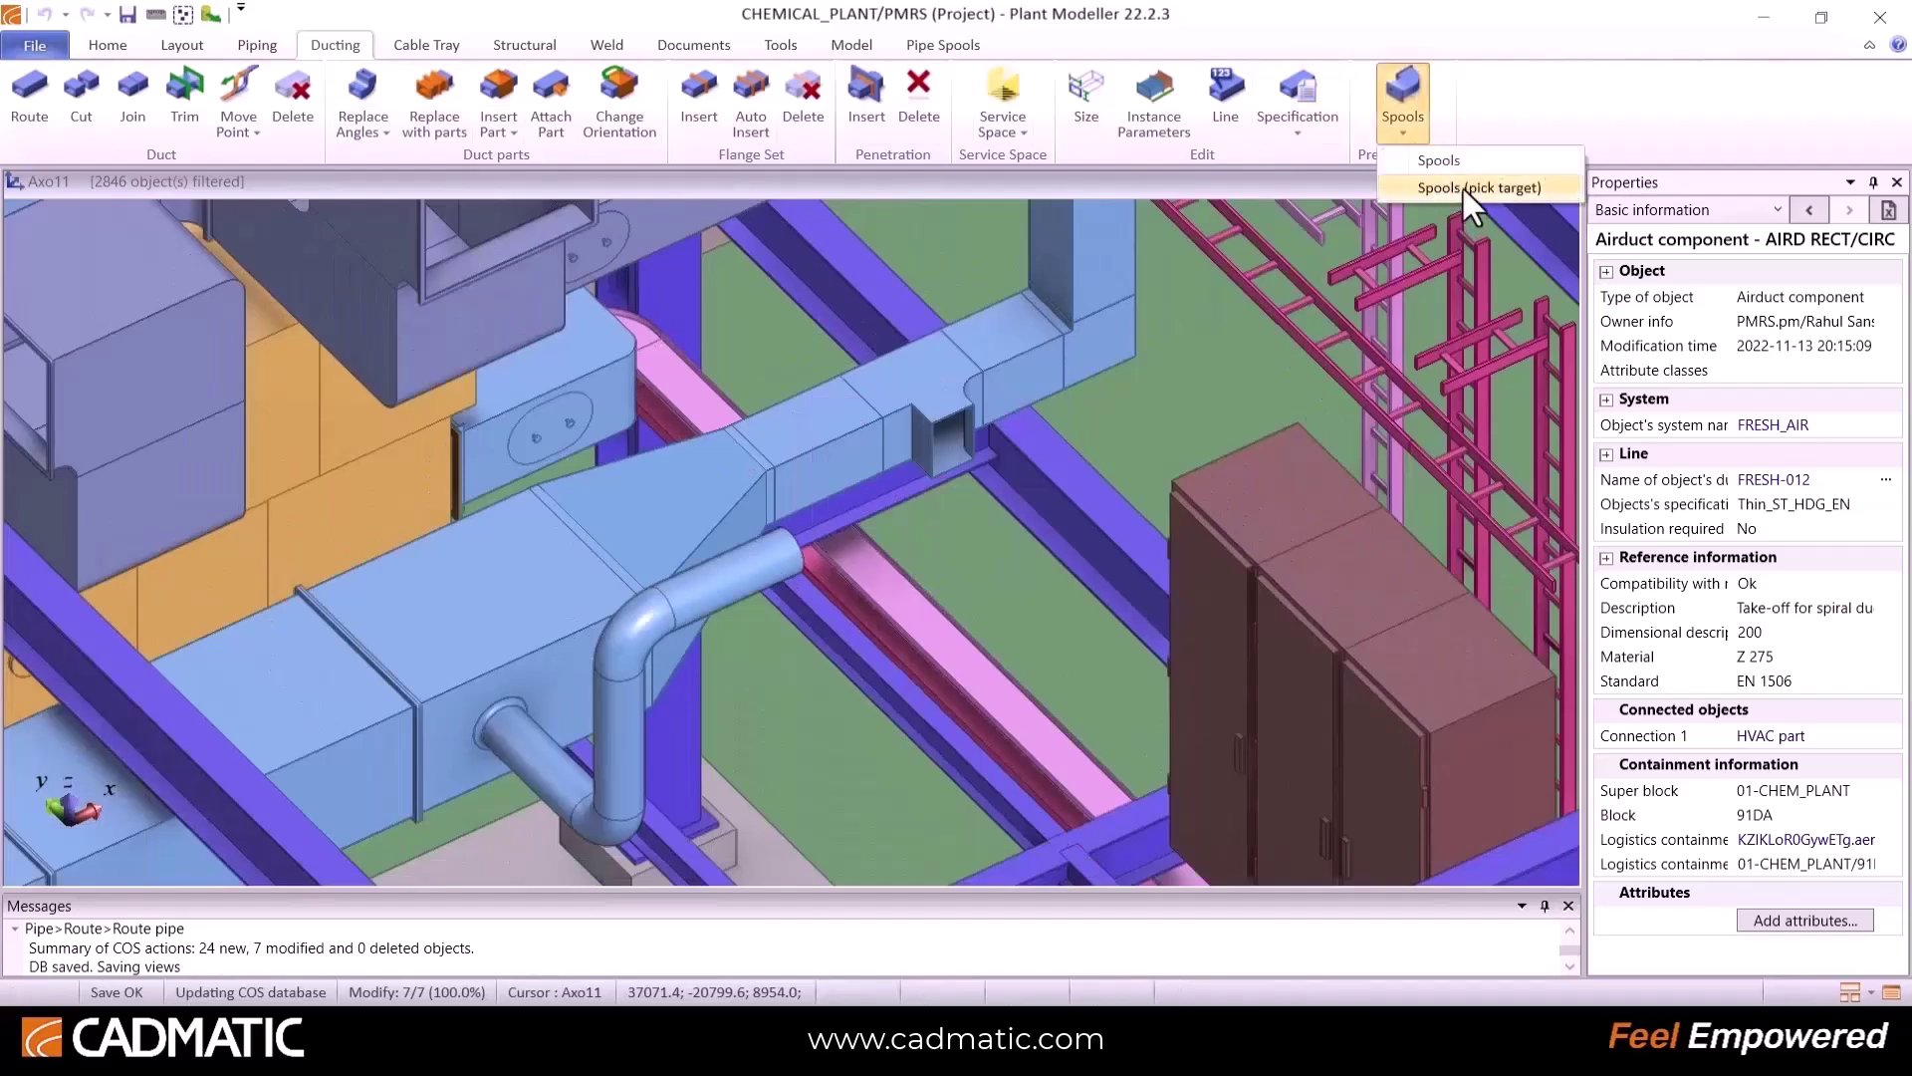
Step: Pick the duct as spool target and create spools from Run 77's 11 HVAC parts
{"action": "left_click", "coordinate": [1462, 189]}
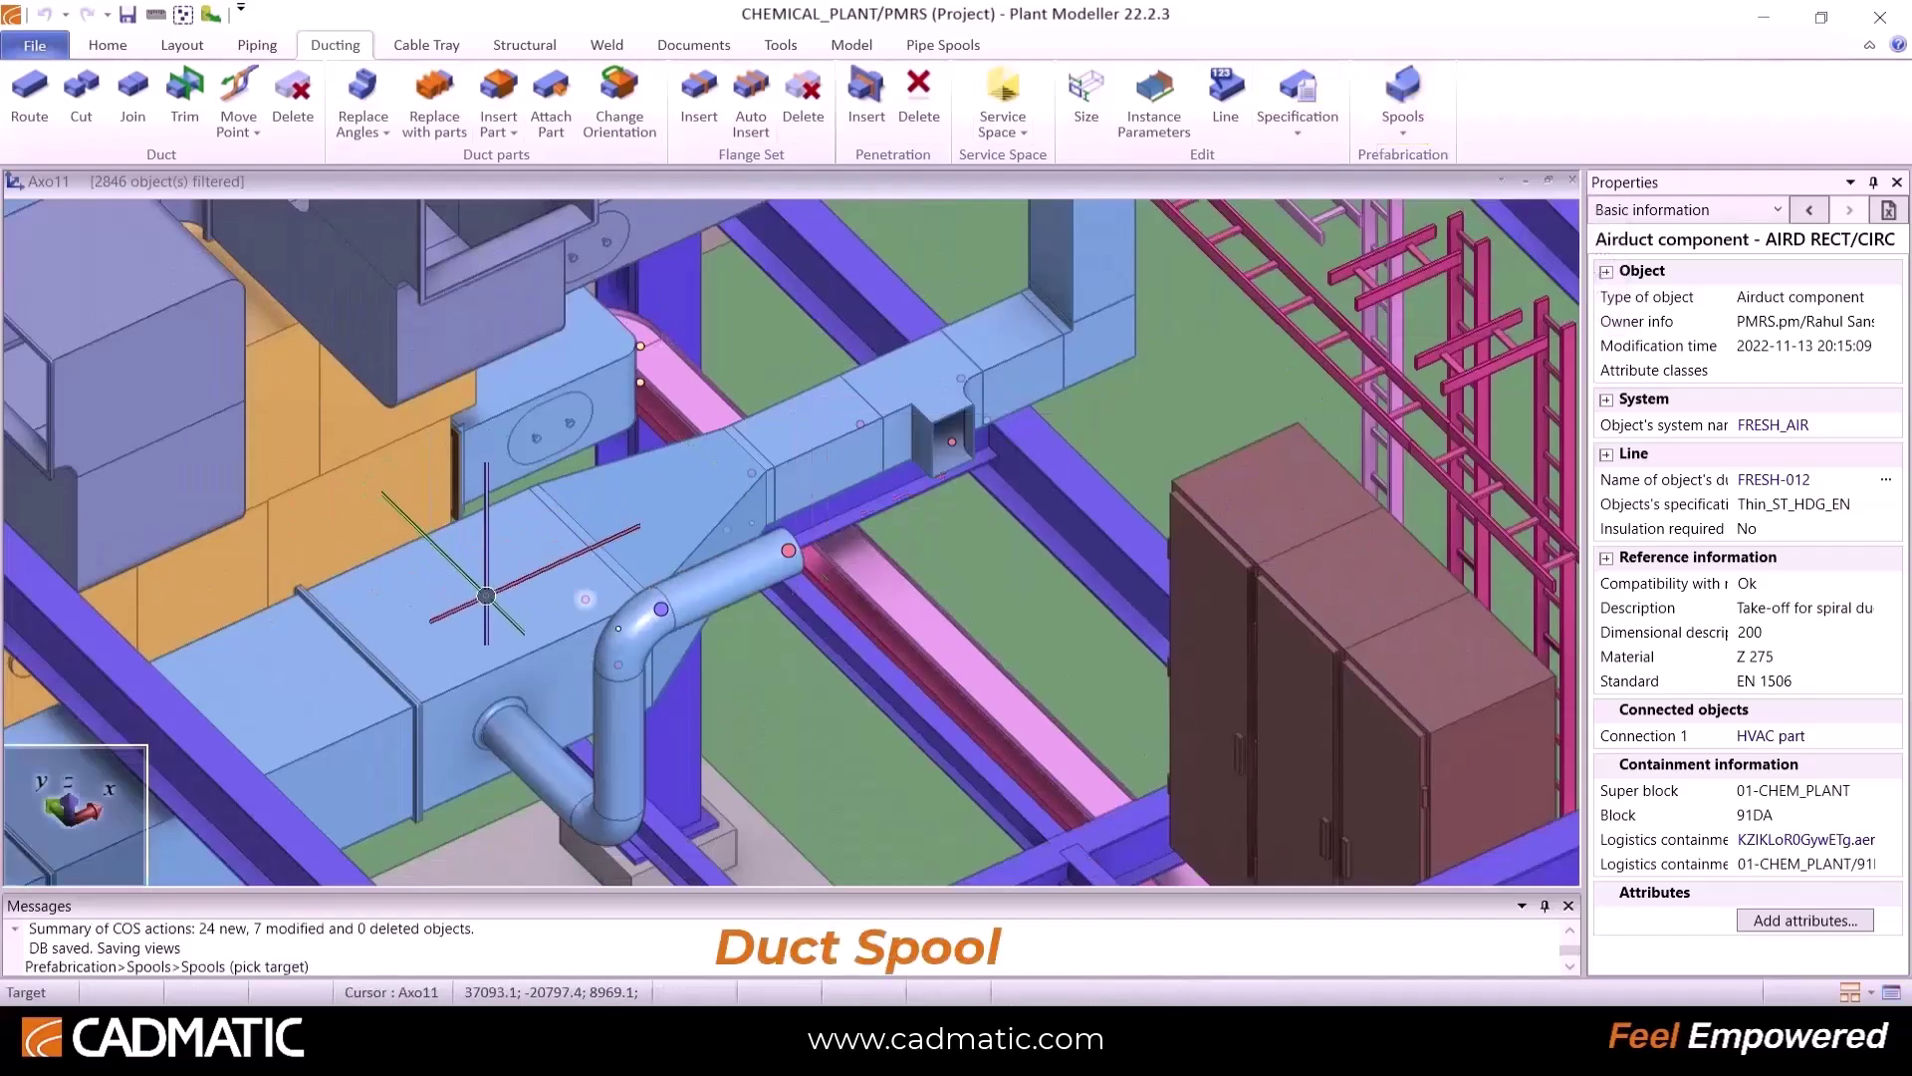
{"action": "left_click", "coordinate": [792, 539]}
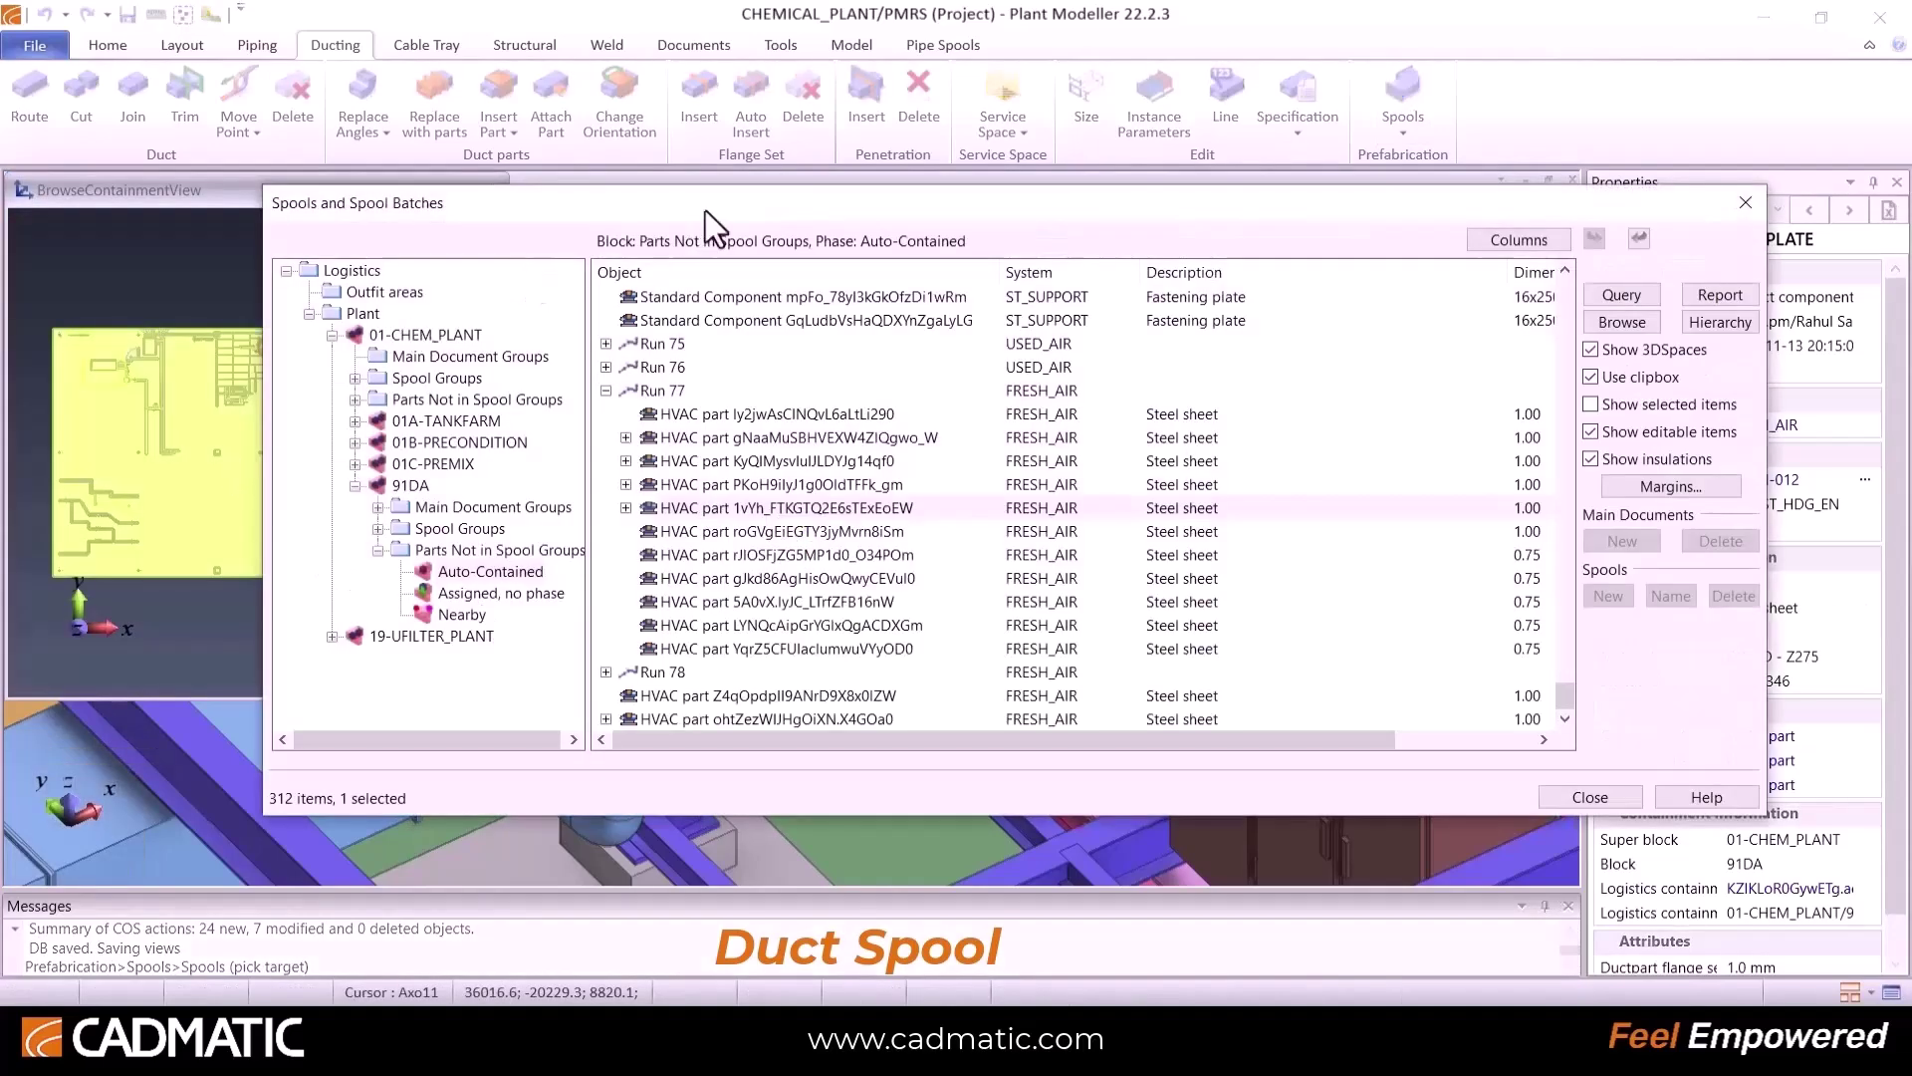
{"action": "left_click_drag", "start_coordinate": [705, 212], "coordinate": [838, 196]}
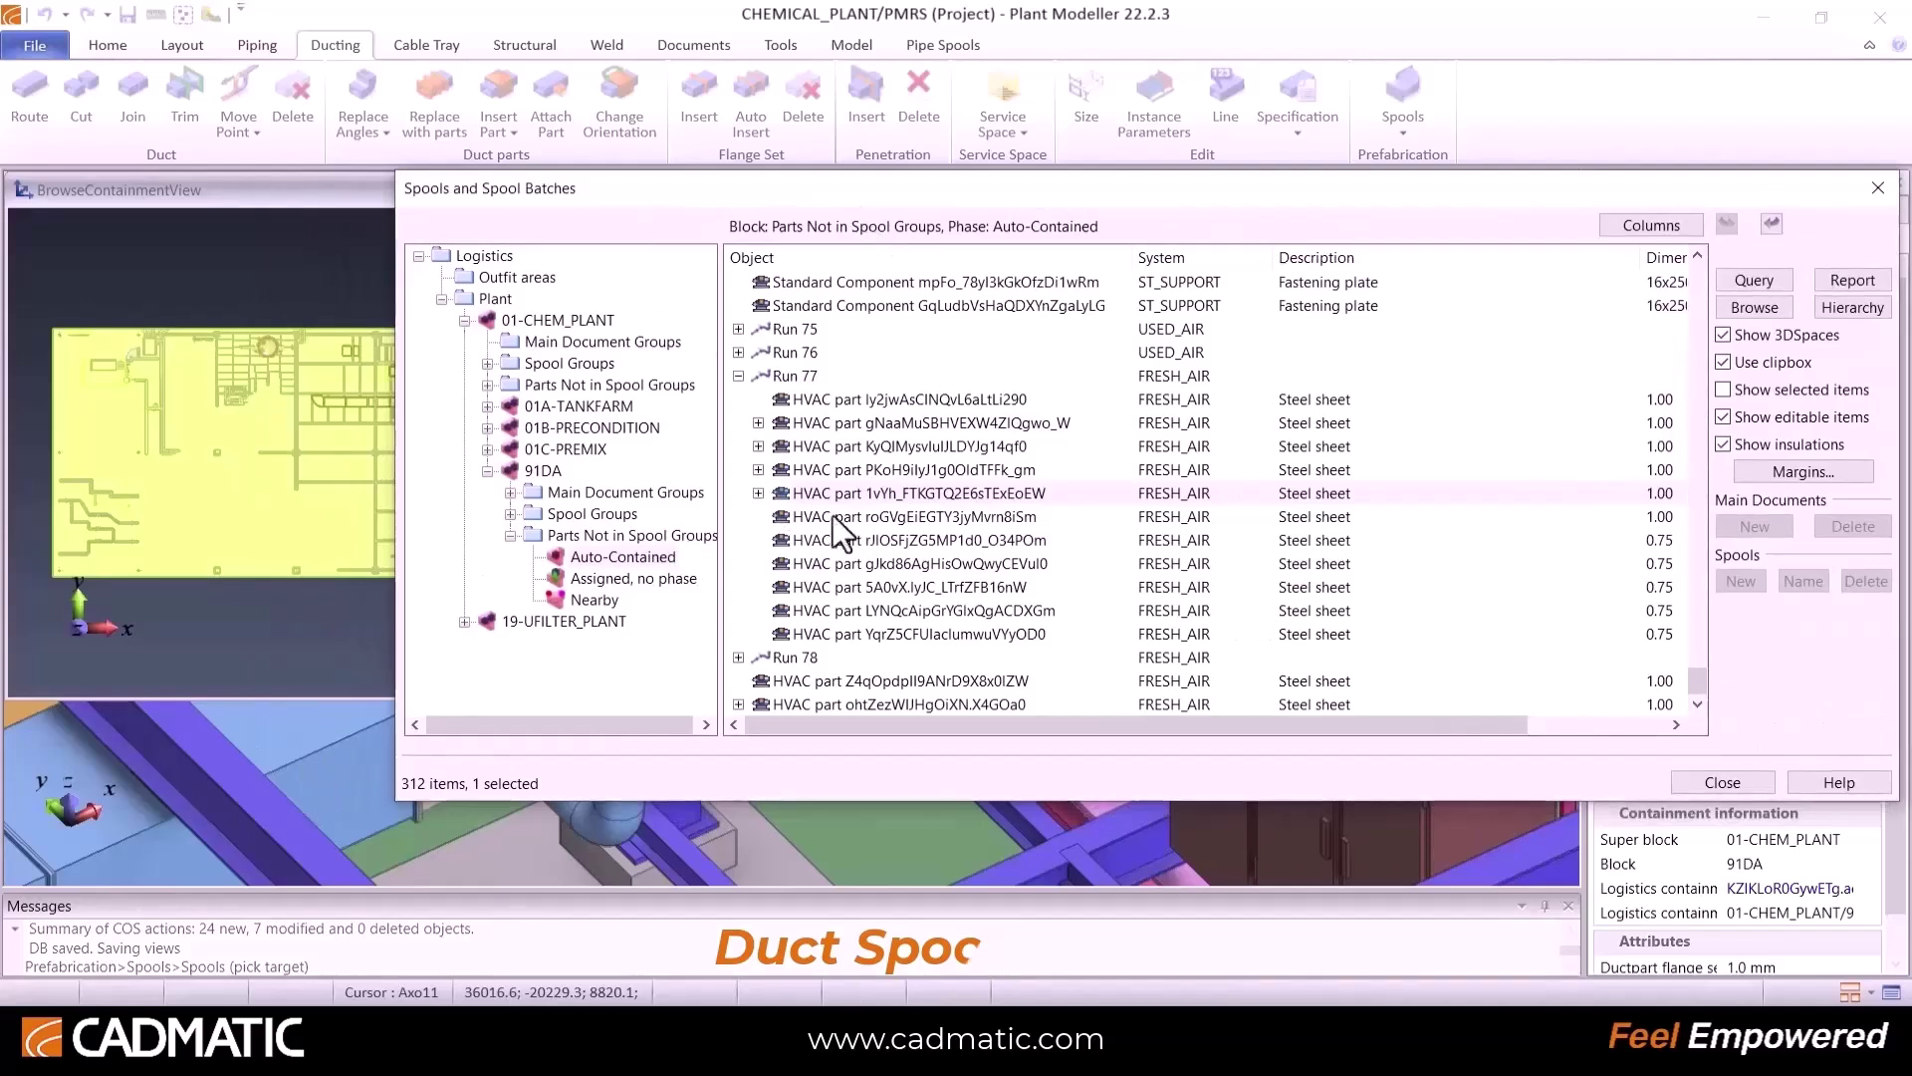
{"action": "left_click", "coordinate": [845, 494]}
{"action": "left_click", "coordinate": [863, 446]}
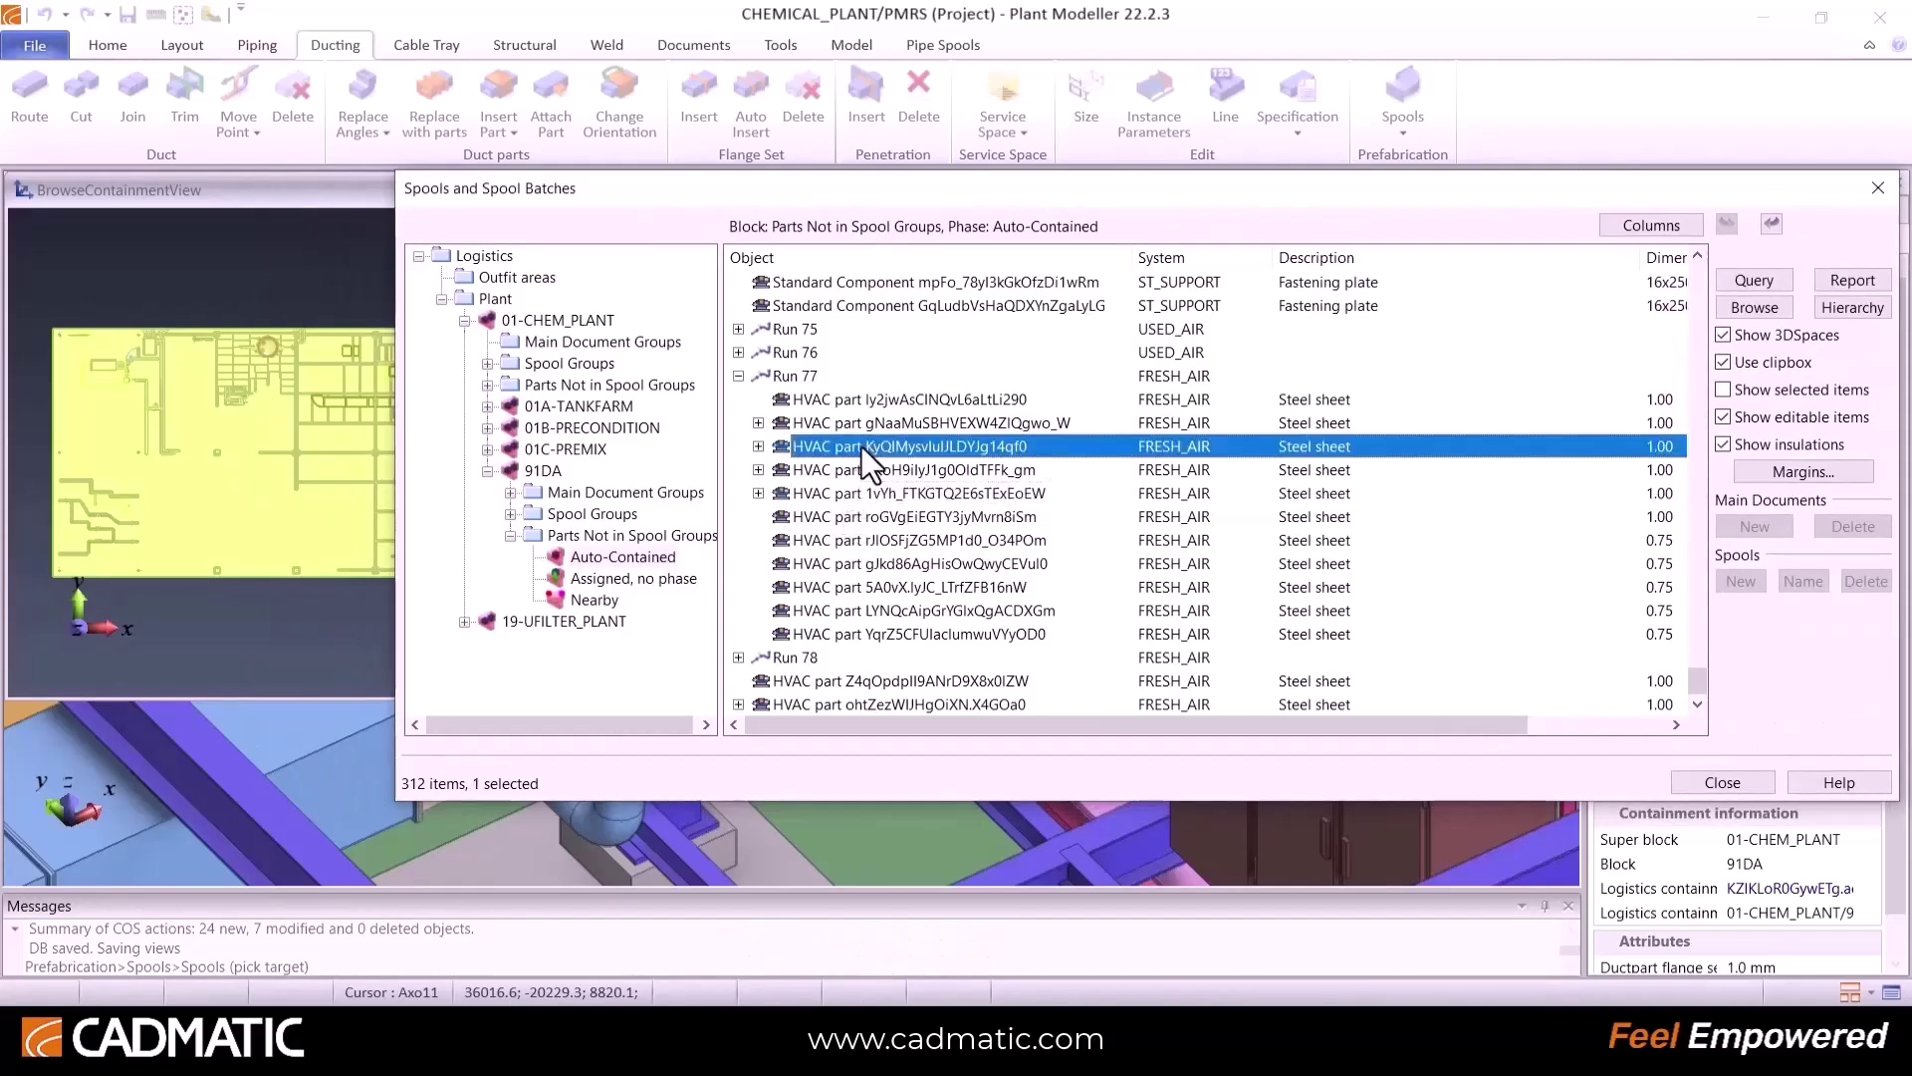
{"action": "left_click", "coordinate": [867, 424]}
{"action": "left_click", "coordinate": [860, 399]}
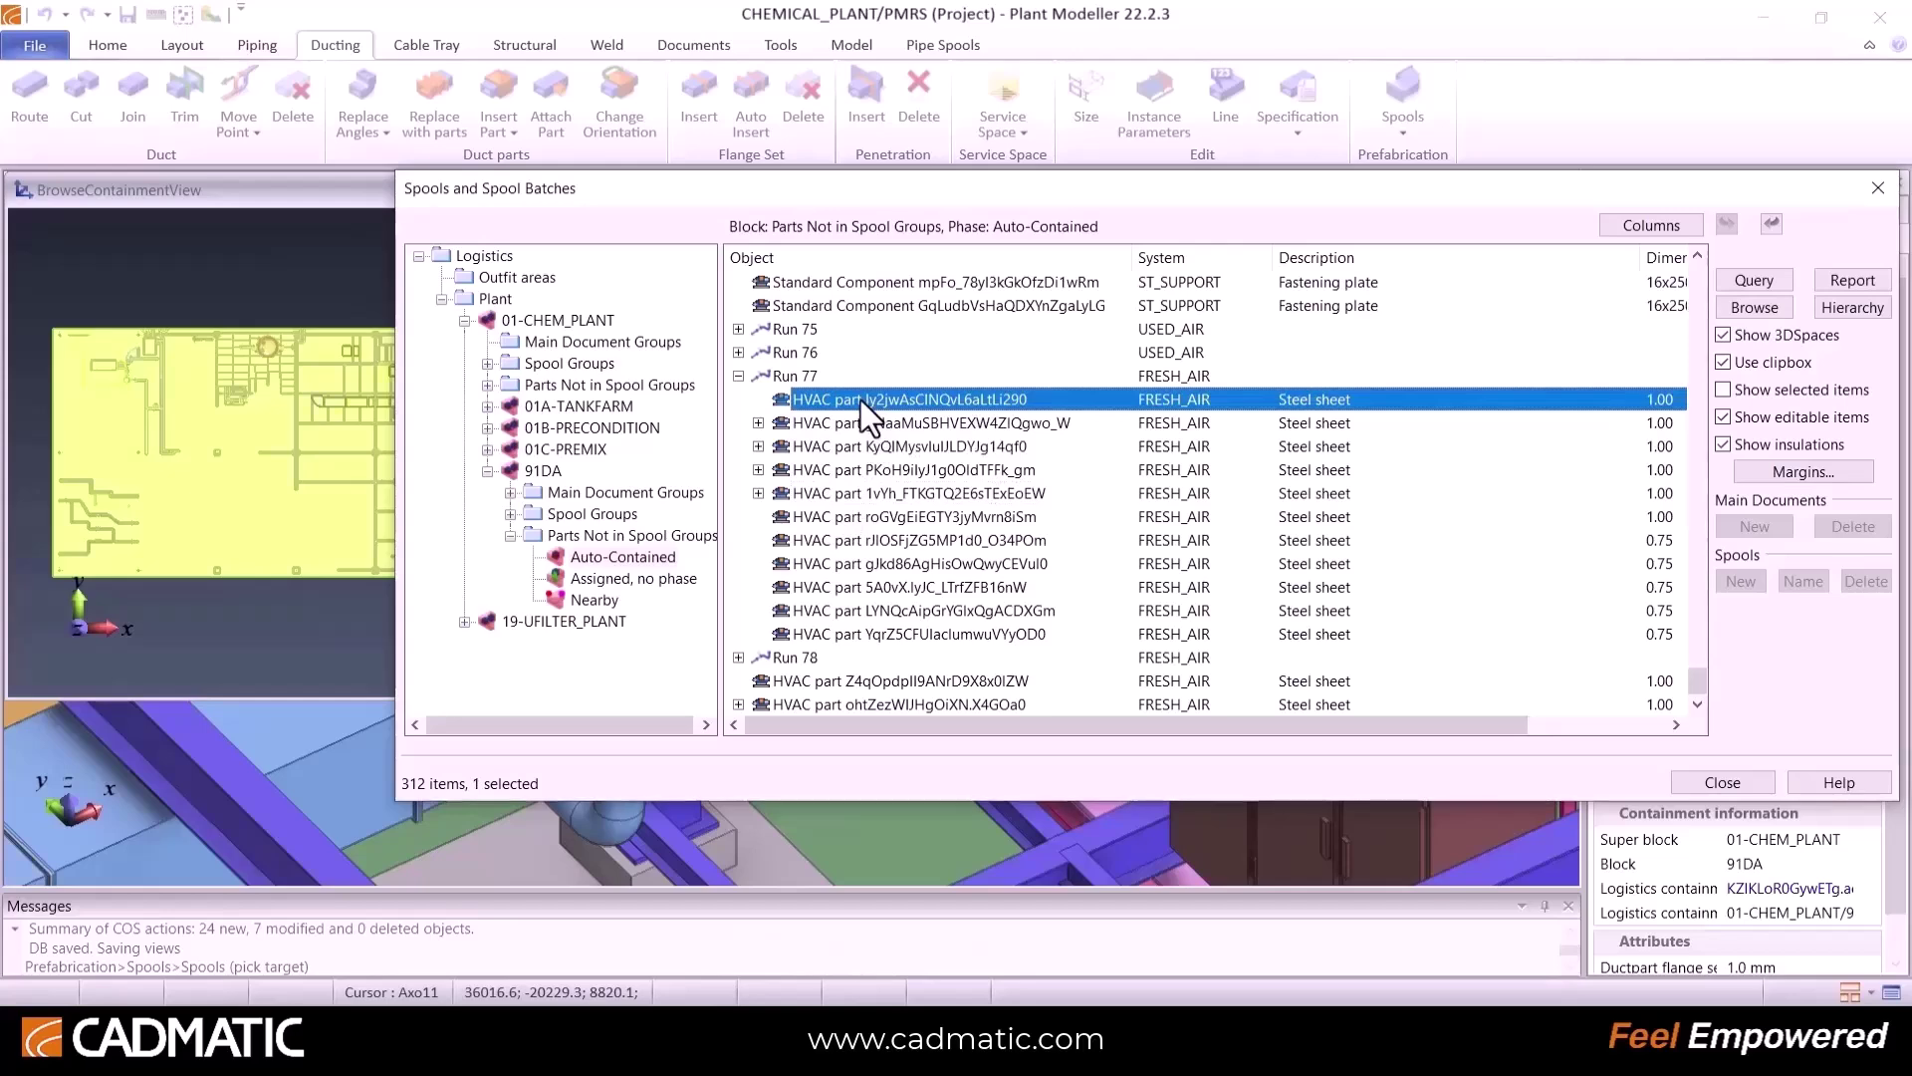
{"action": "left_click", "coordinate": [899, 629], "text": "shift"}
{"action": "right_click_drag", "start_coordinate": [581, 530], "coordinate": [610, 511]}
{"action": "left_click", "coordinate": [702, 569]}
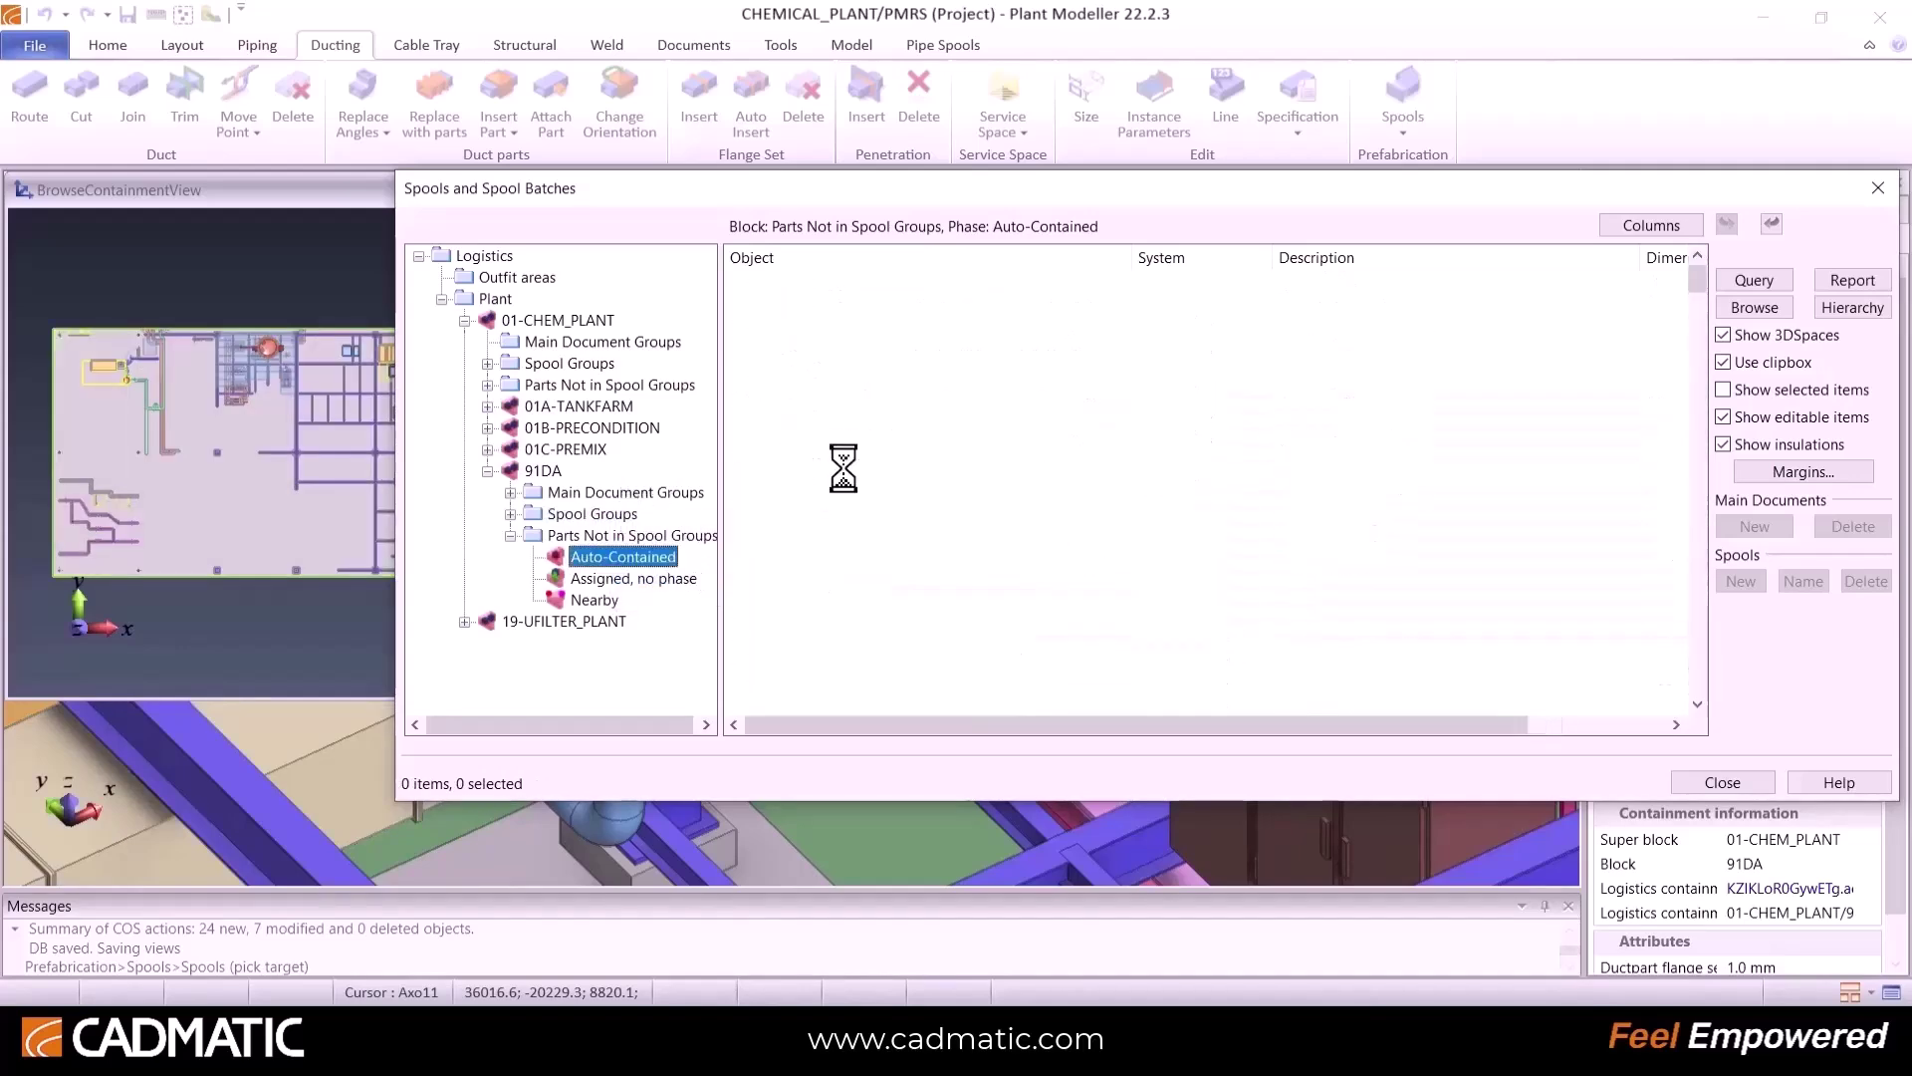
Step: Select all 12 new duct spools and create a main document for them
{"action": "left_click_drag", "start_coordinate": [998, 607], "coordinate": [877, 281]}
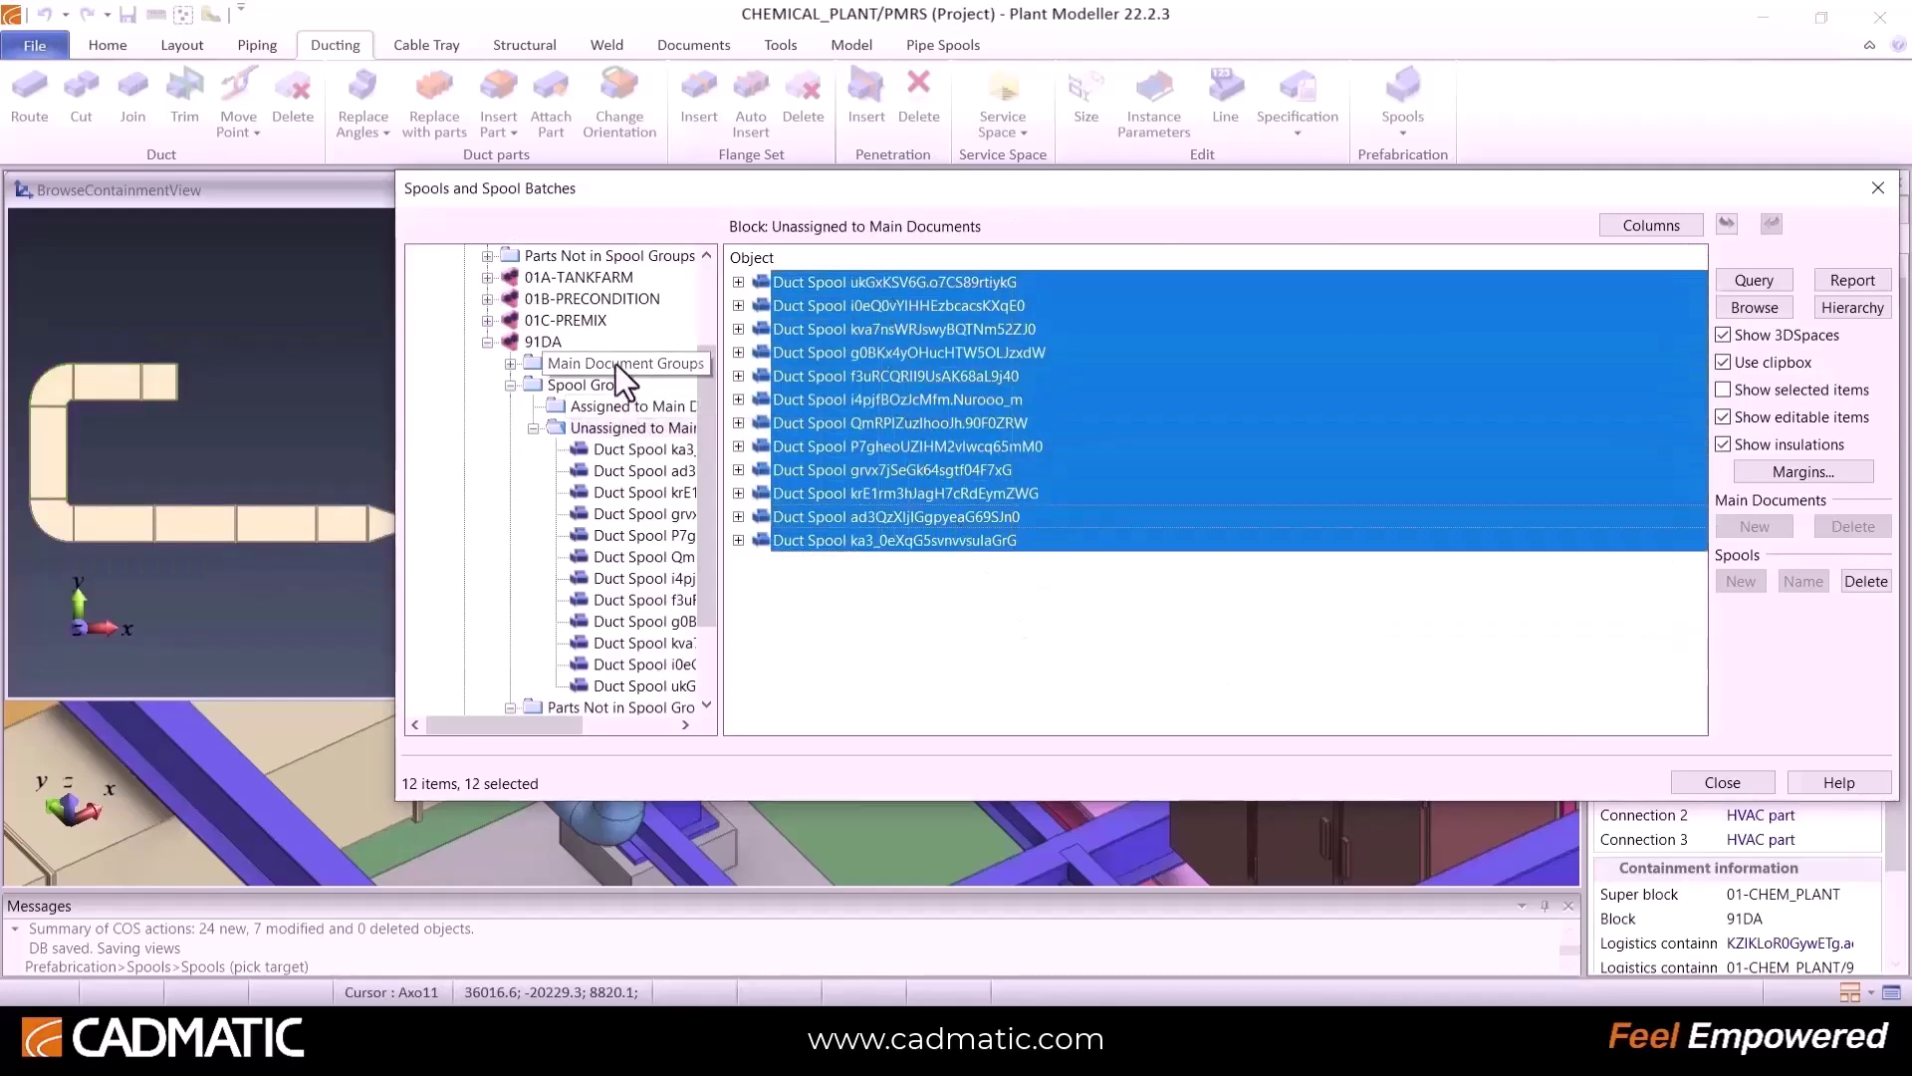
{"action": "right_click", "coordinate": [617, 362]}
{"action": "left_click", "coordinate": [695, 398]}
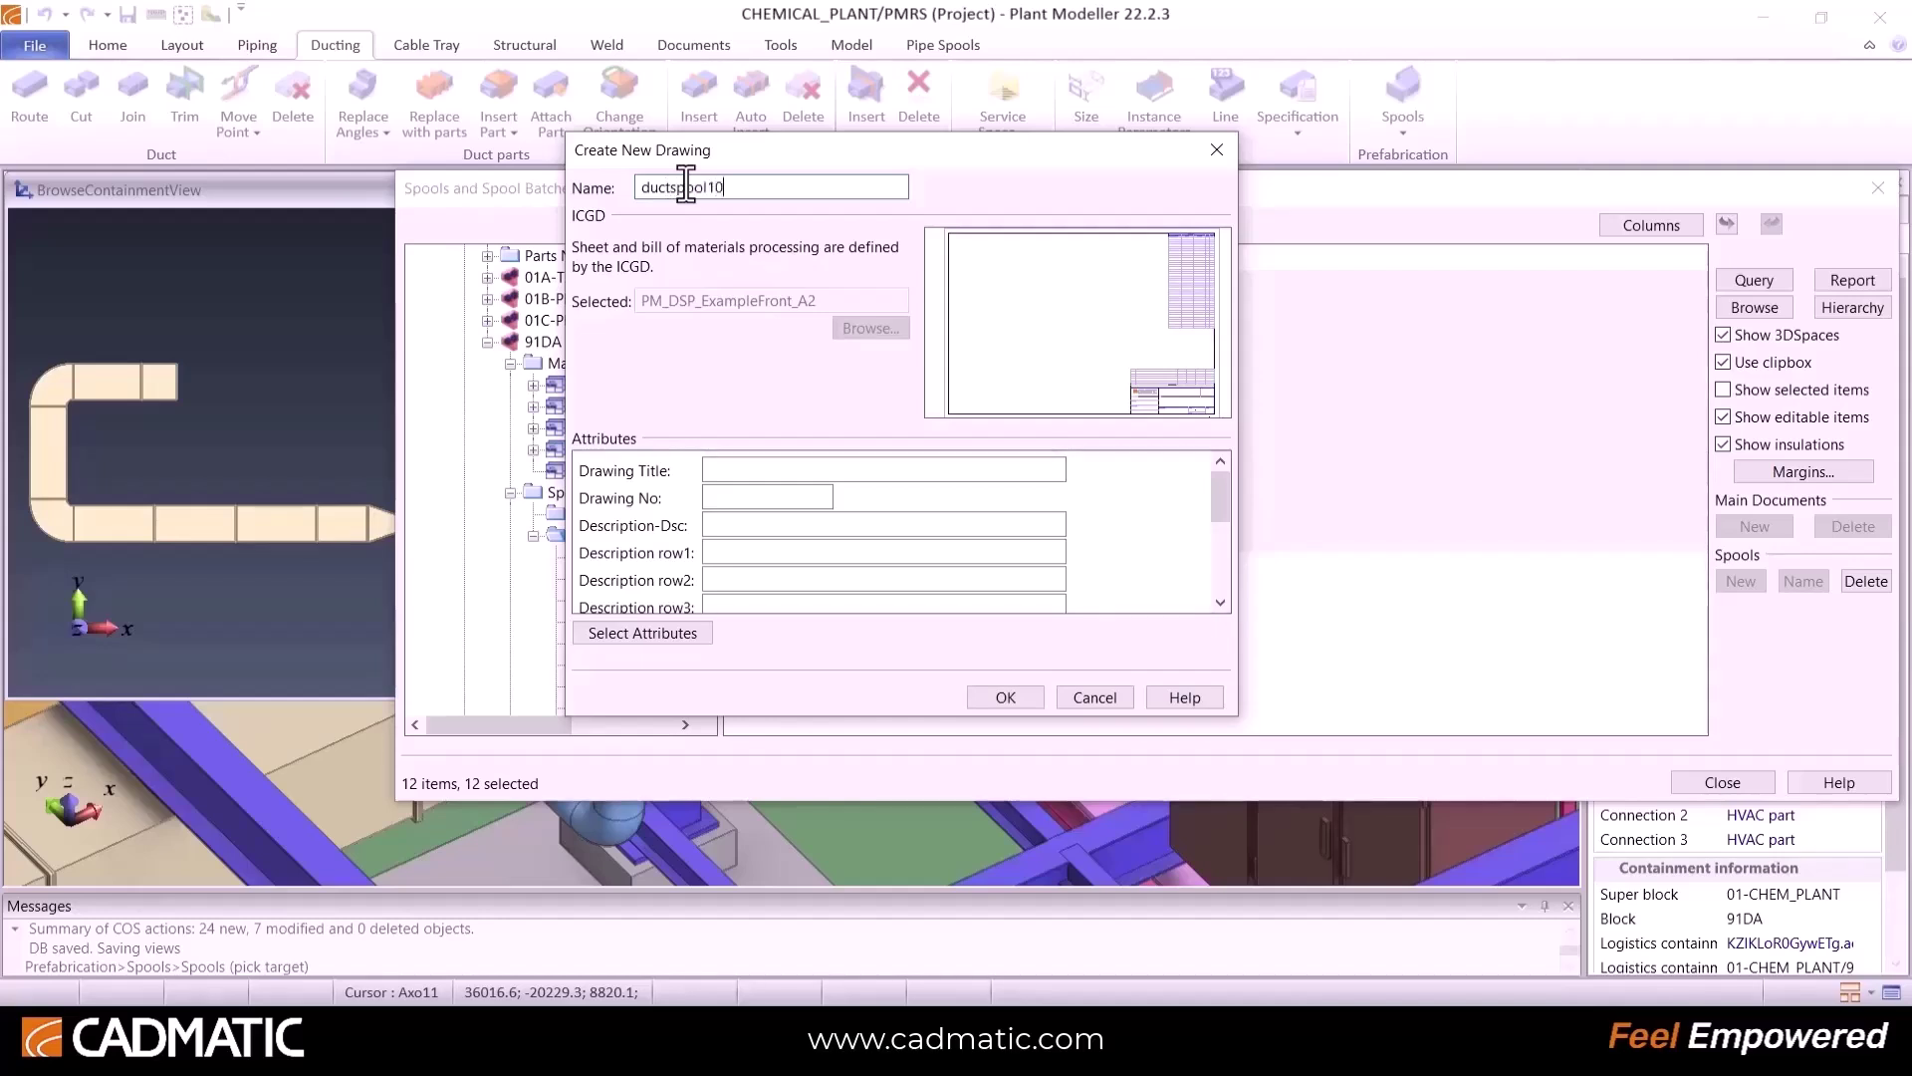
Step: Create the new drawing document with all drawing attributes cleared
{"action": "left_click", "coordinate": [647, 631]}
{"action": "left_click", "coordinate": [844, 205]}
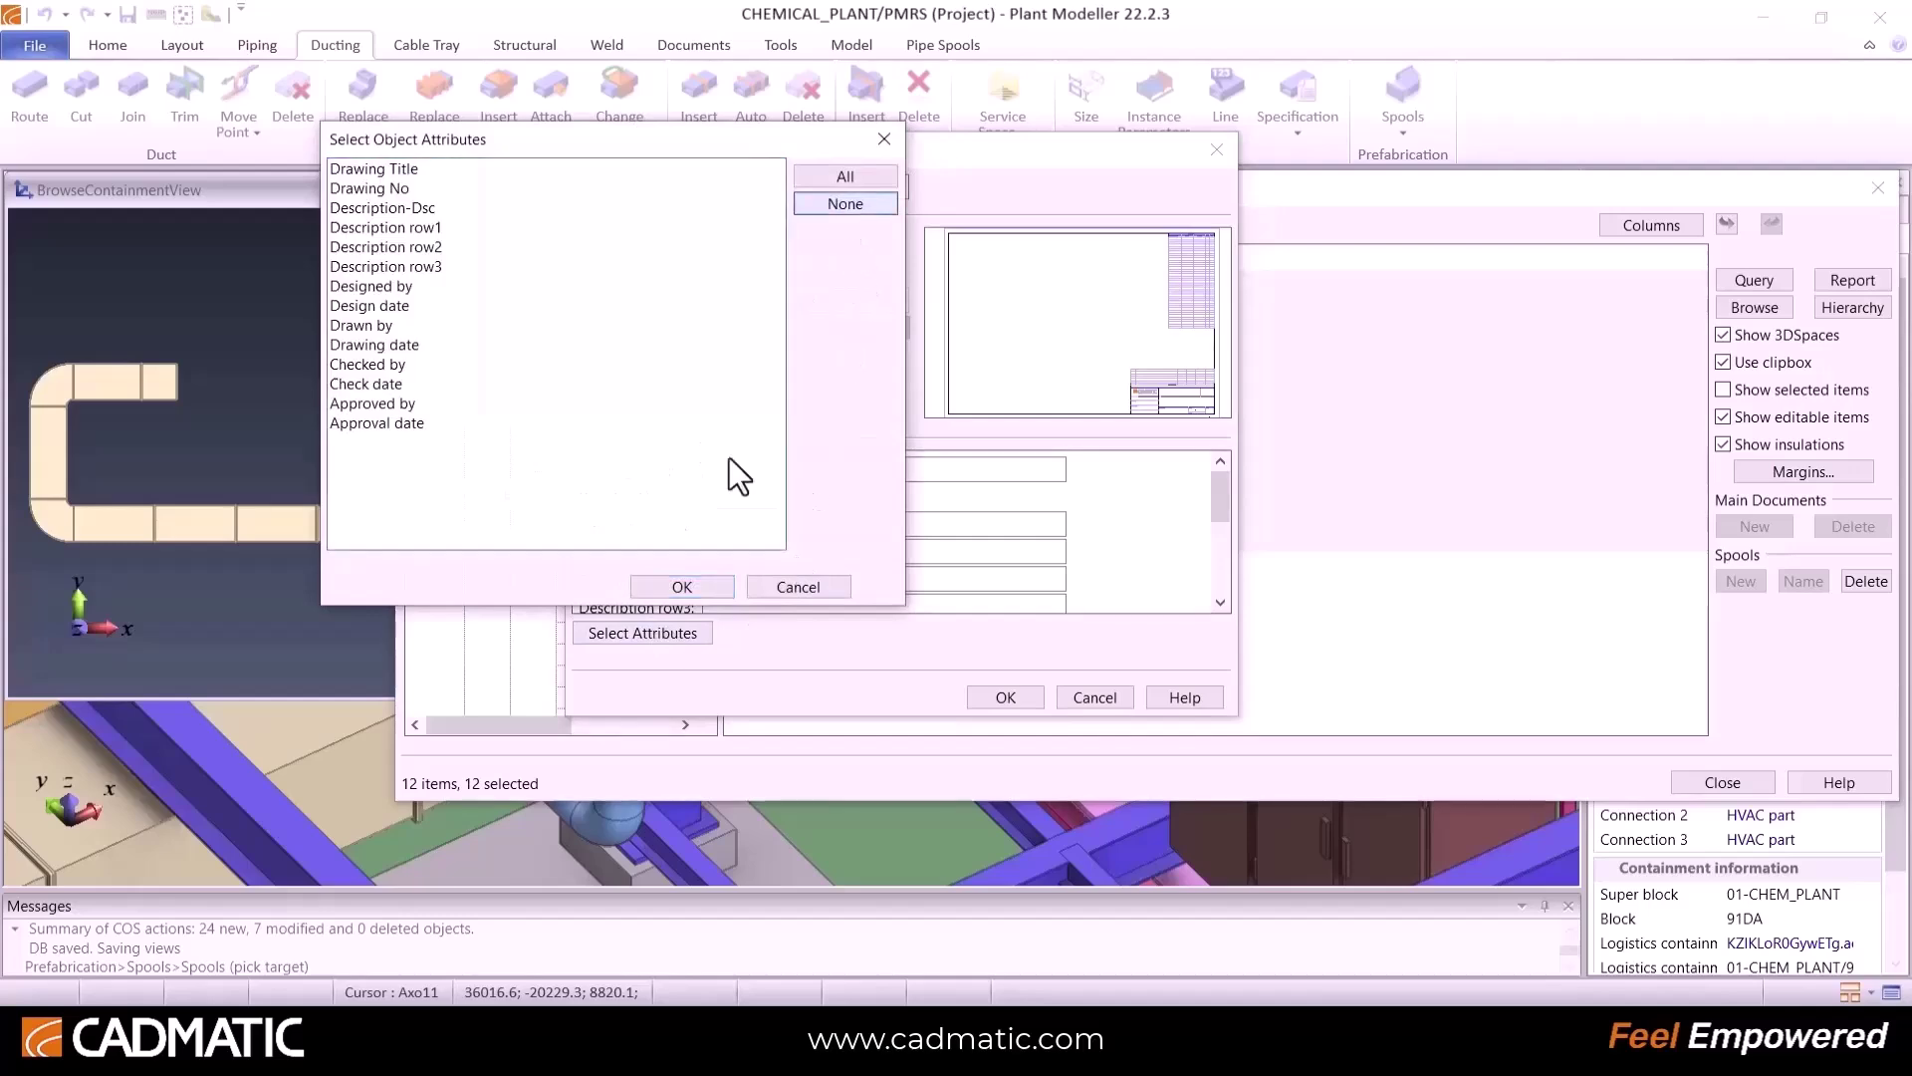
{"action": "left_click", "coordinate": [685, 588]}
{"action": "left_click", "coordinate": [1006, 697]}
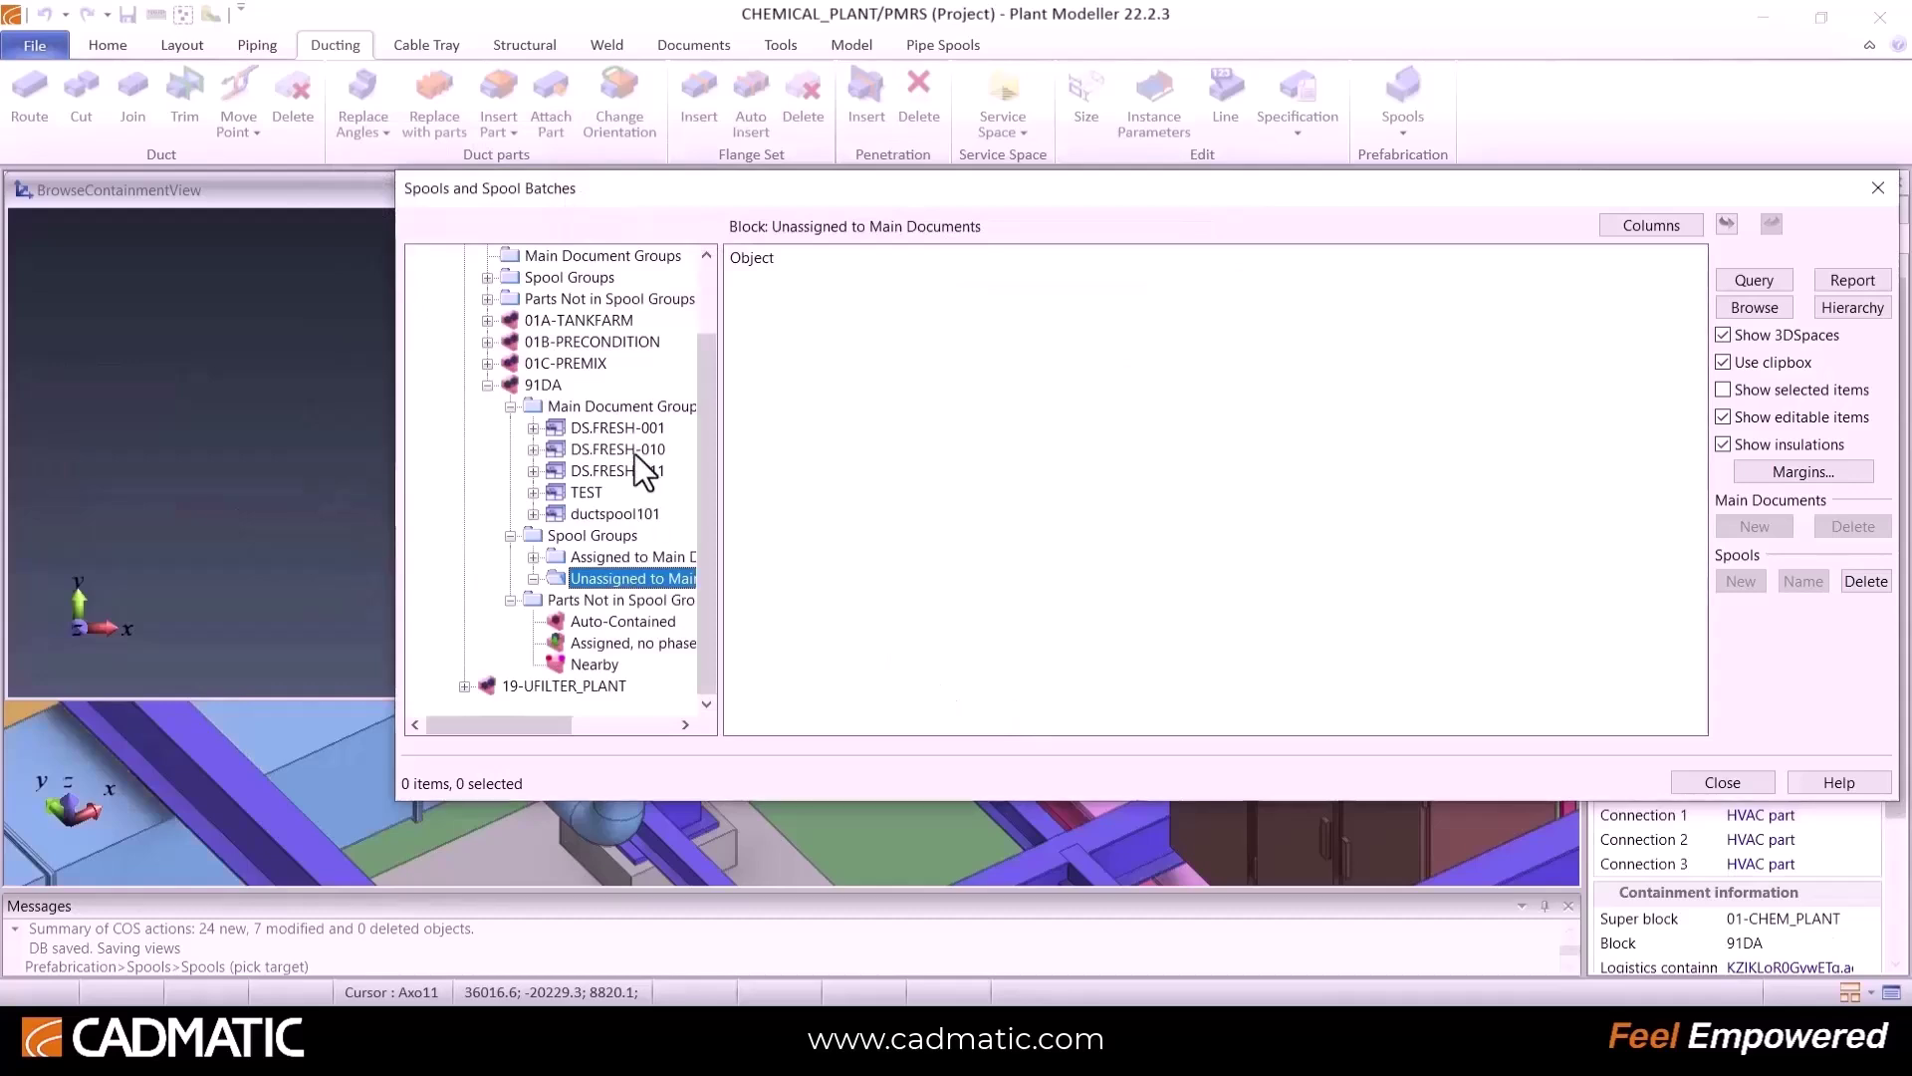
Step: Edit the ductspool101 main document and generate drawings for all 12 spools
{"action": "left_click", "coordinate": [614, 407]}
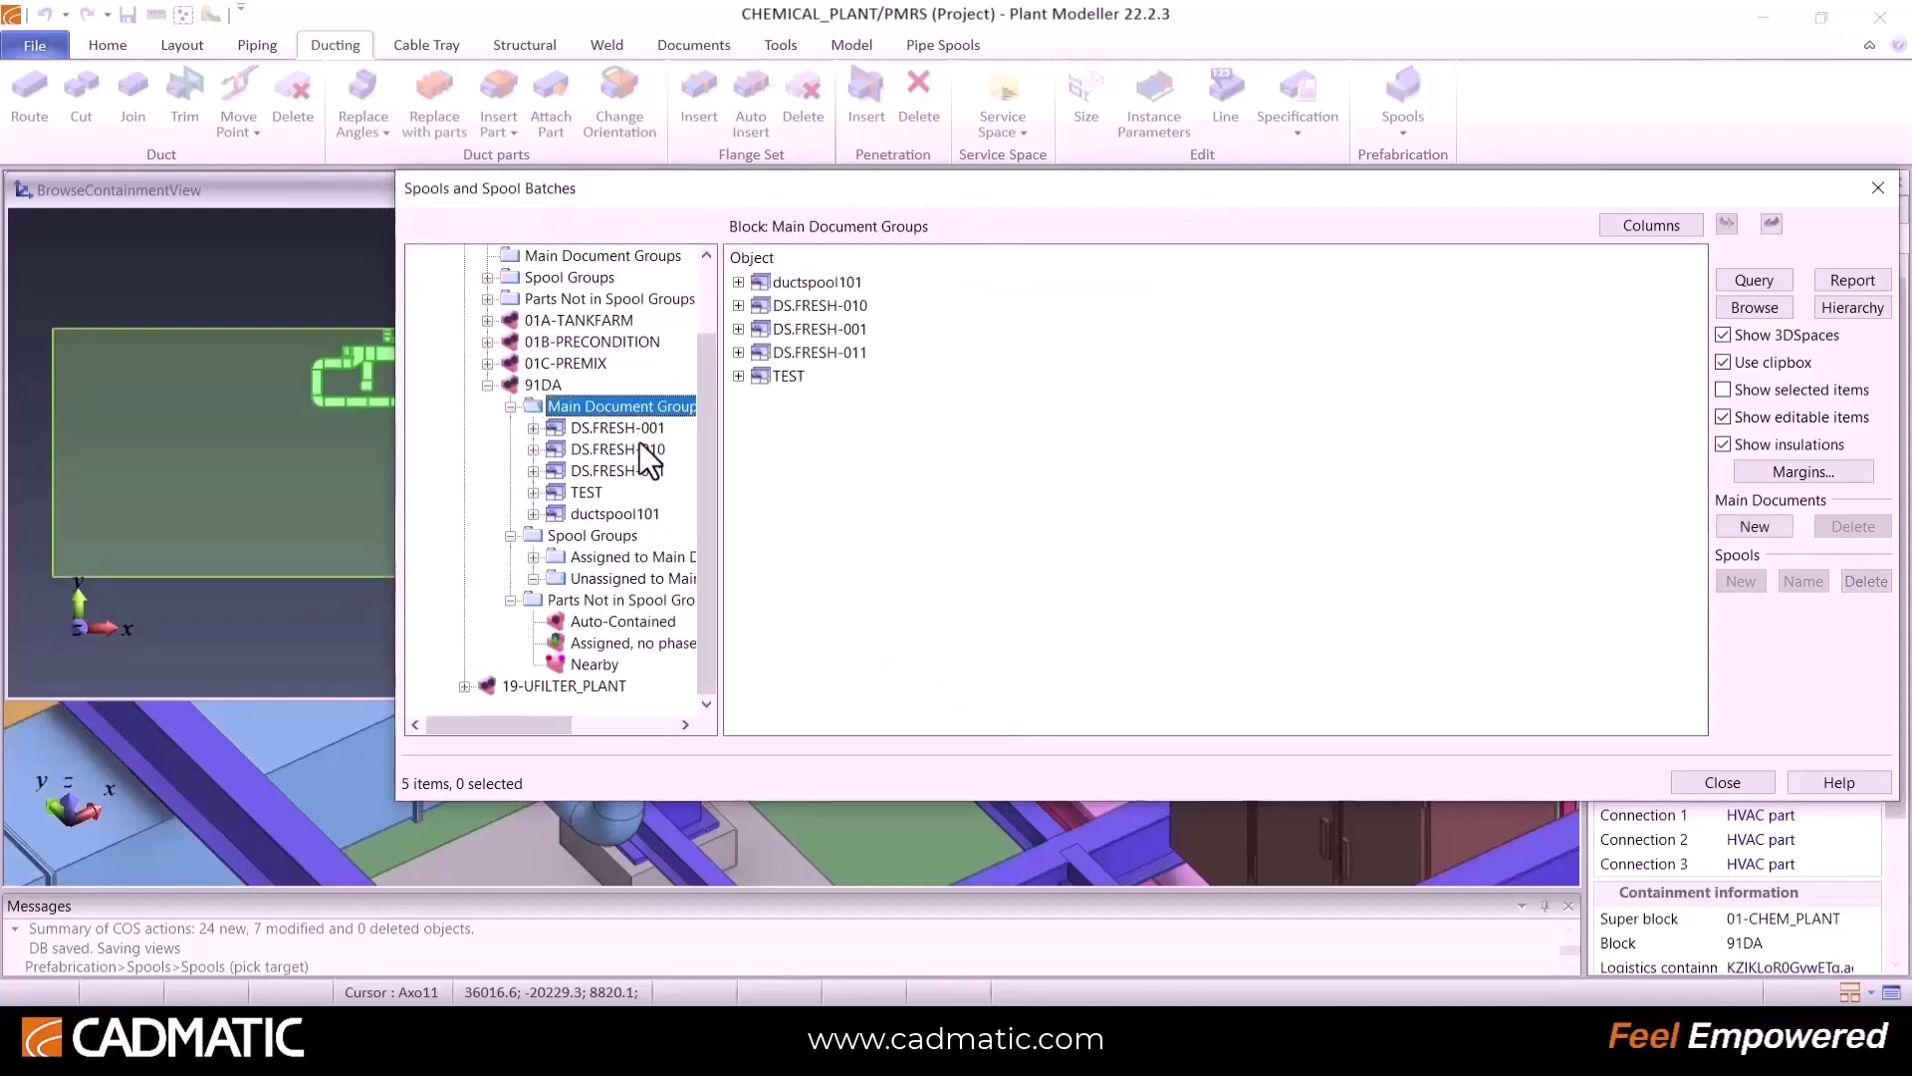
{"action": "left_click", "coordinate": [784, 281]}
{"action": "right_click", "coordinate": [786, 283]}
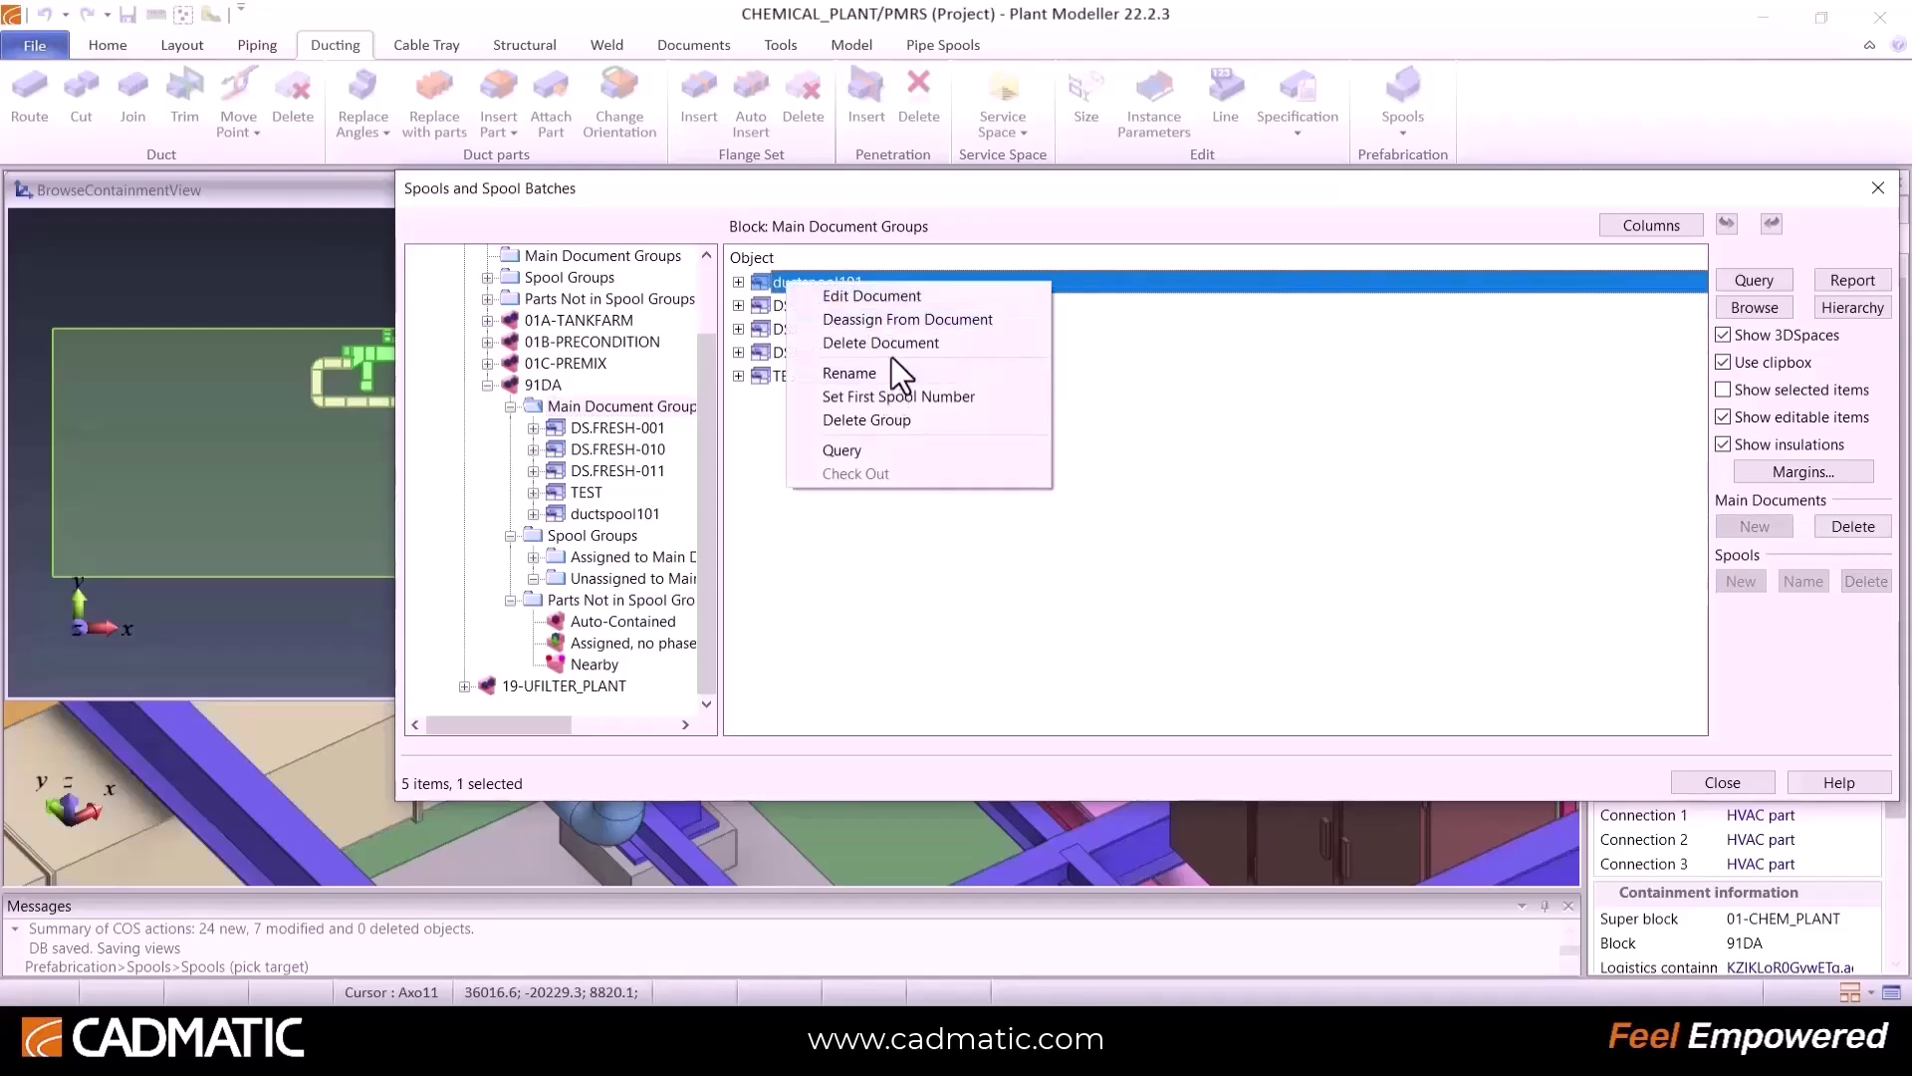
{"action": "left_click", "coordinate": [901, 295]}
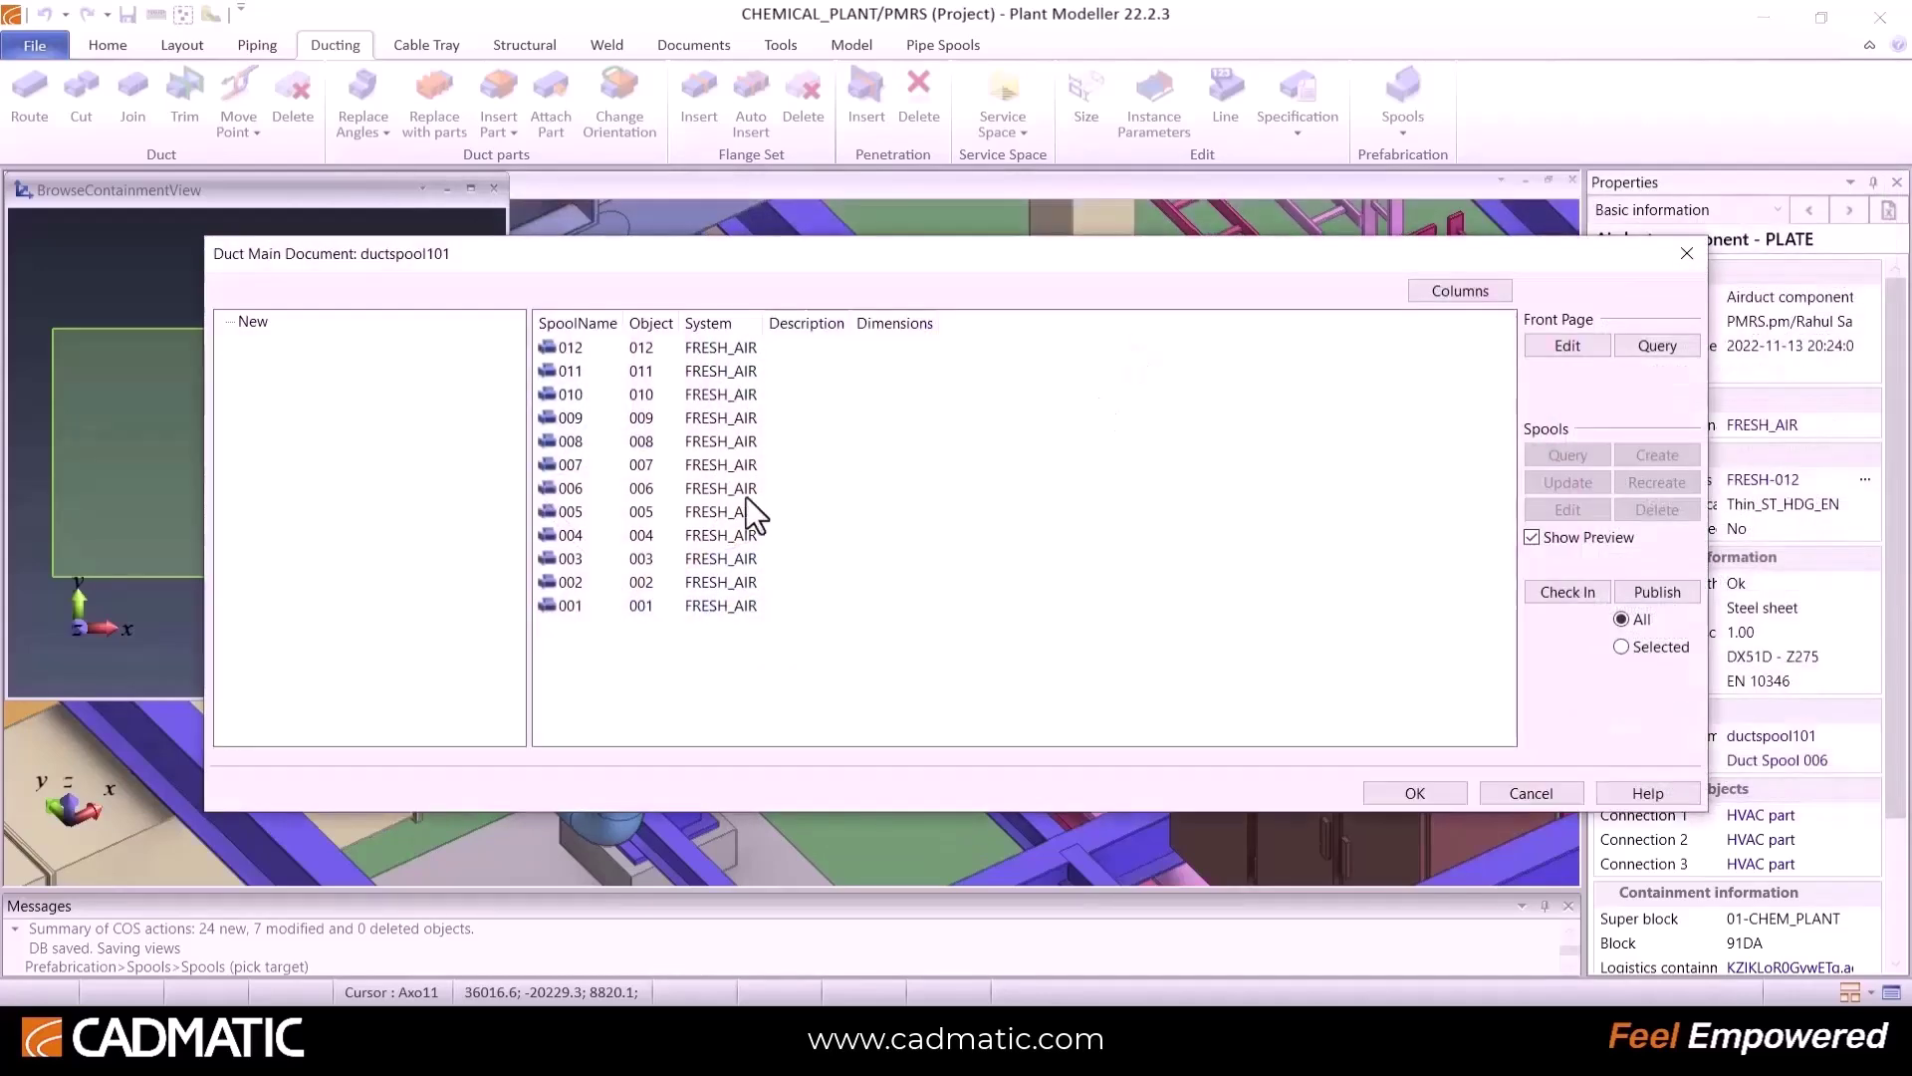
{"action": "left_click_drag", "start_coordinate": [810, 665], "coordinate": [684, 349]}
{"action": "left_click_drag", "start_coordinate": [983, 281], "coordinate": [1277, 181]}
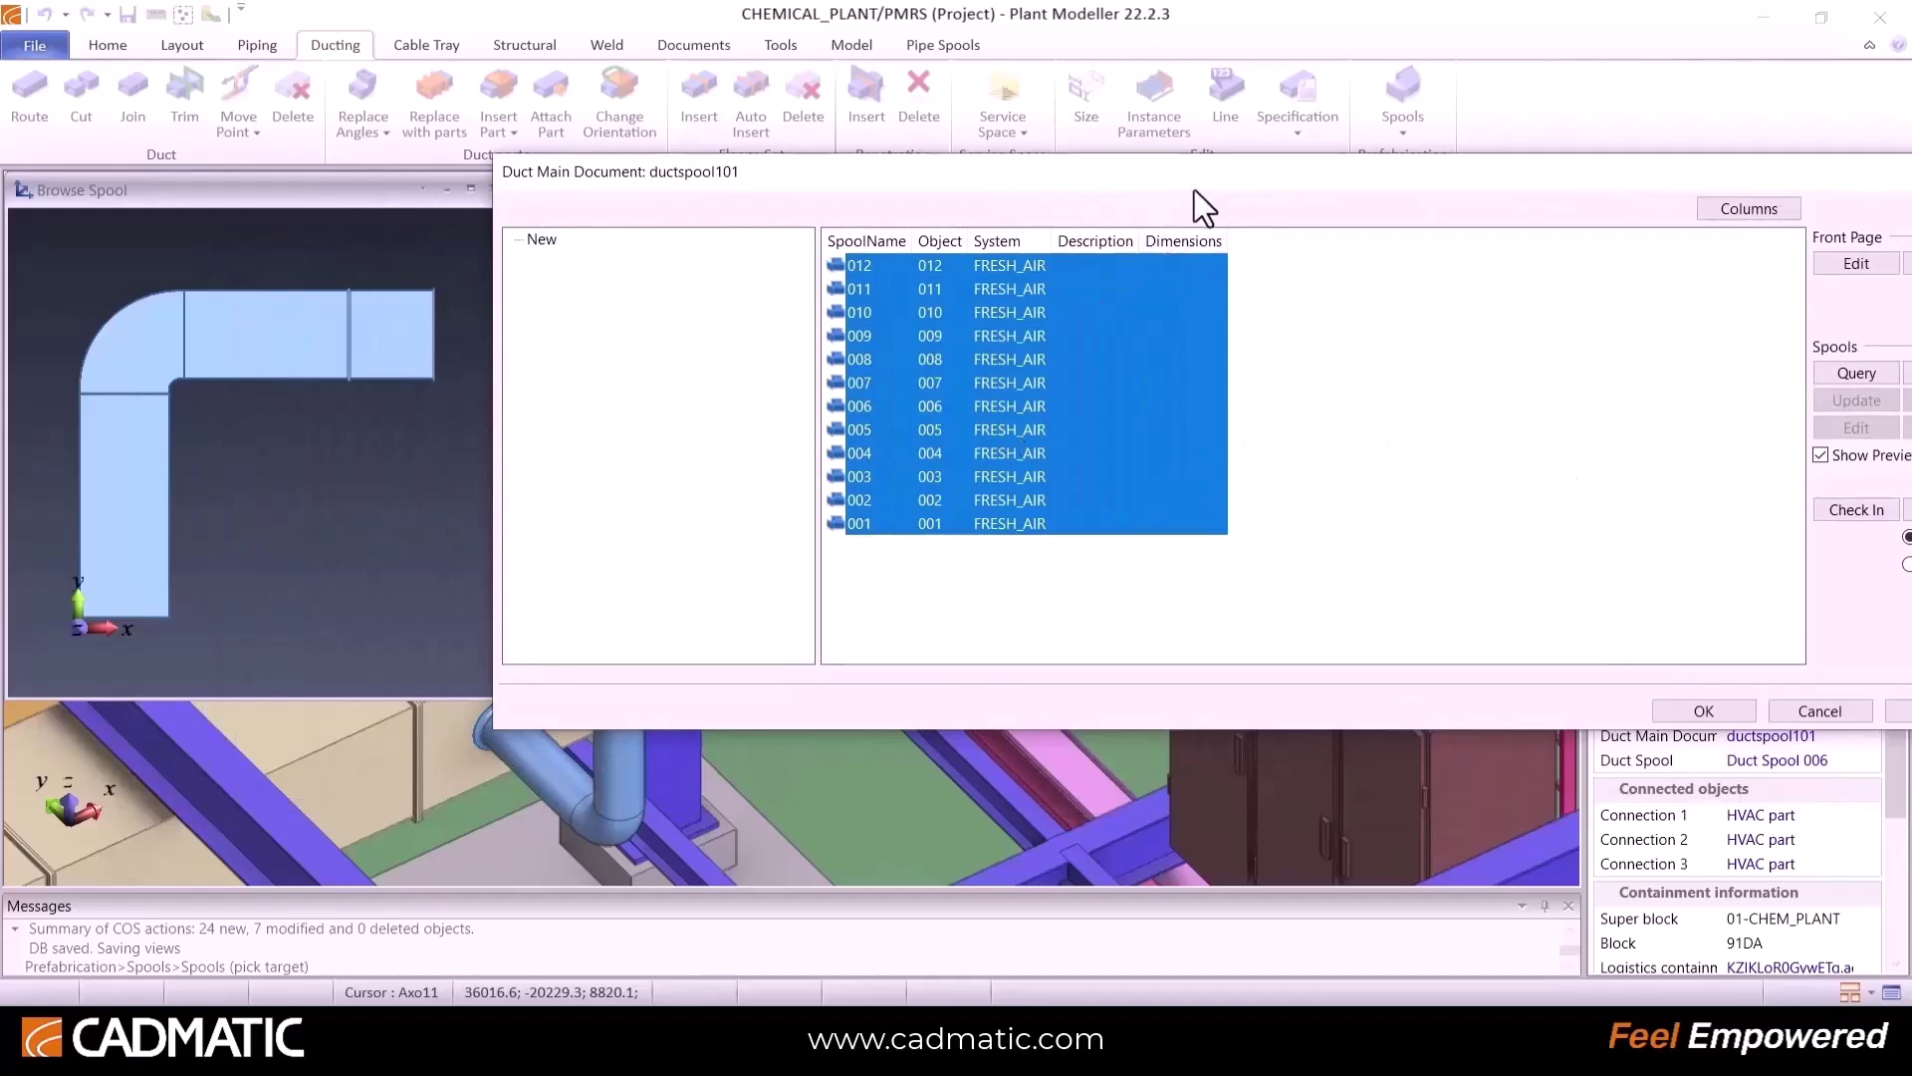
{"action": "left_click_drag", "start_coordinate": [1219, 171], "coordinate": [1188, 170]}
{"action": "left_click_drag", "start_coordinate": [1533, 191], "coordinate": [1465, 192]}
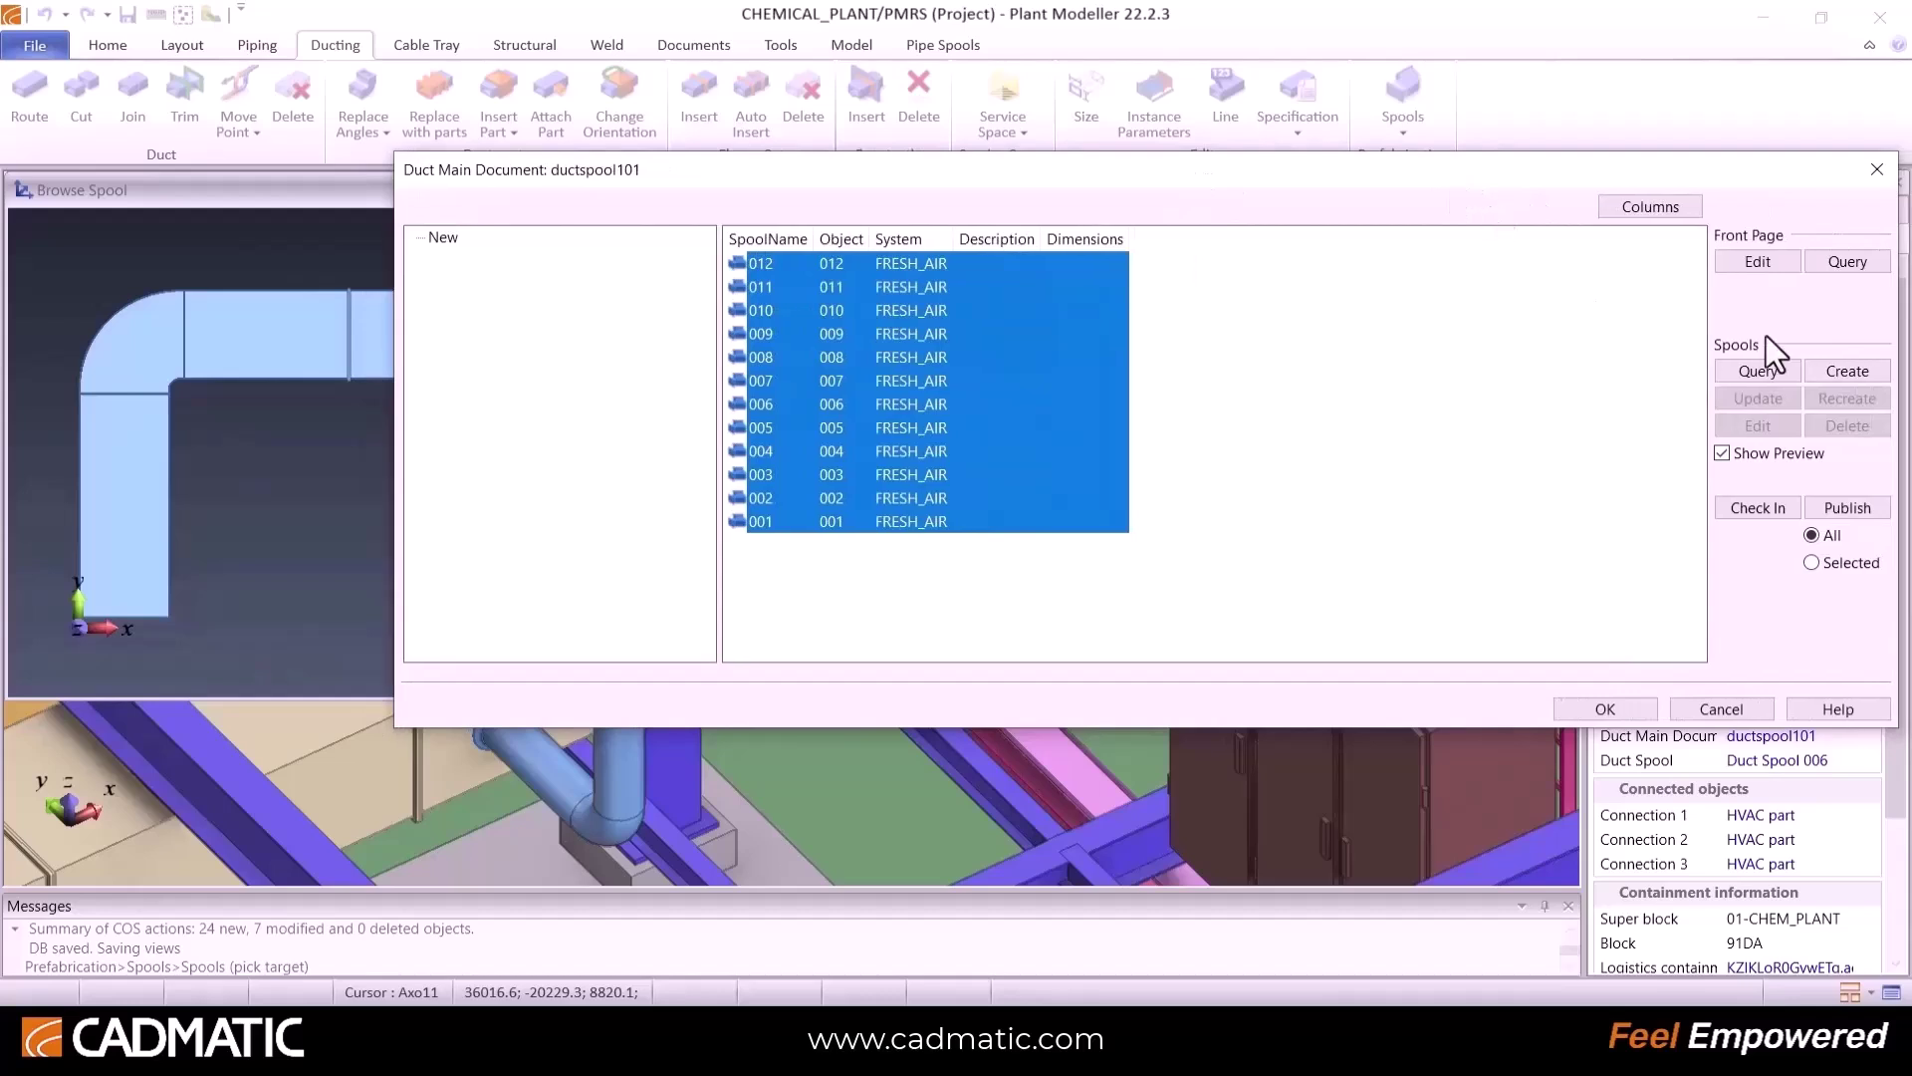
{"action": "left_click", "coordinate": [1836, 370]}
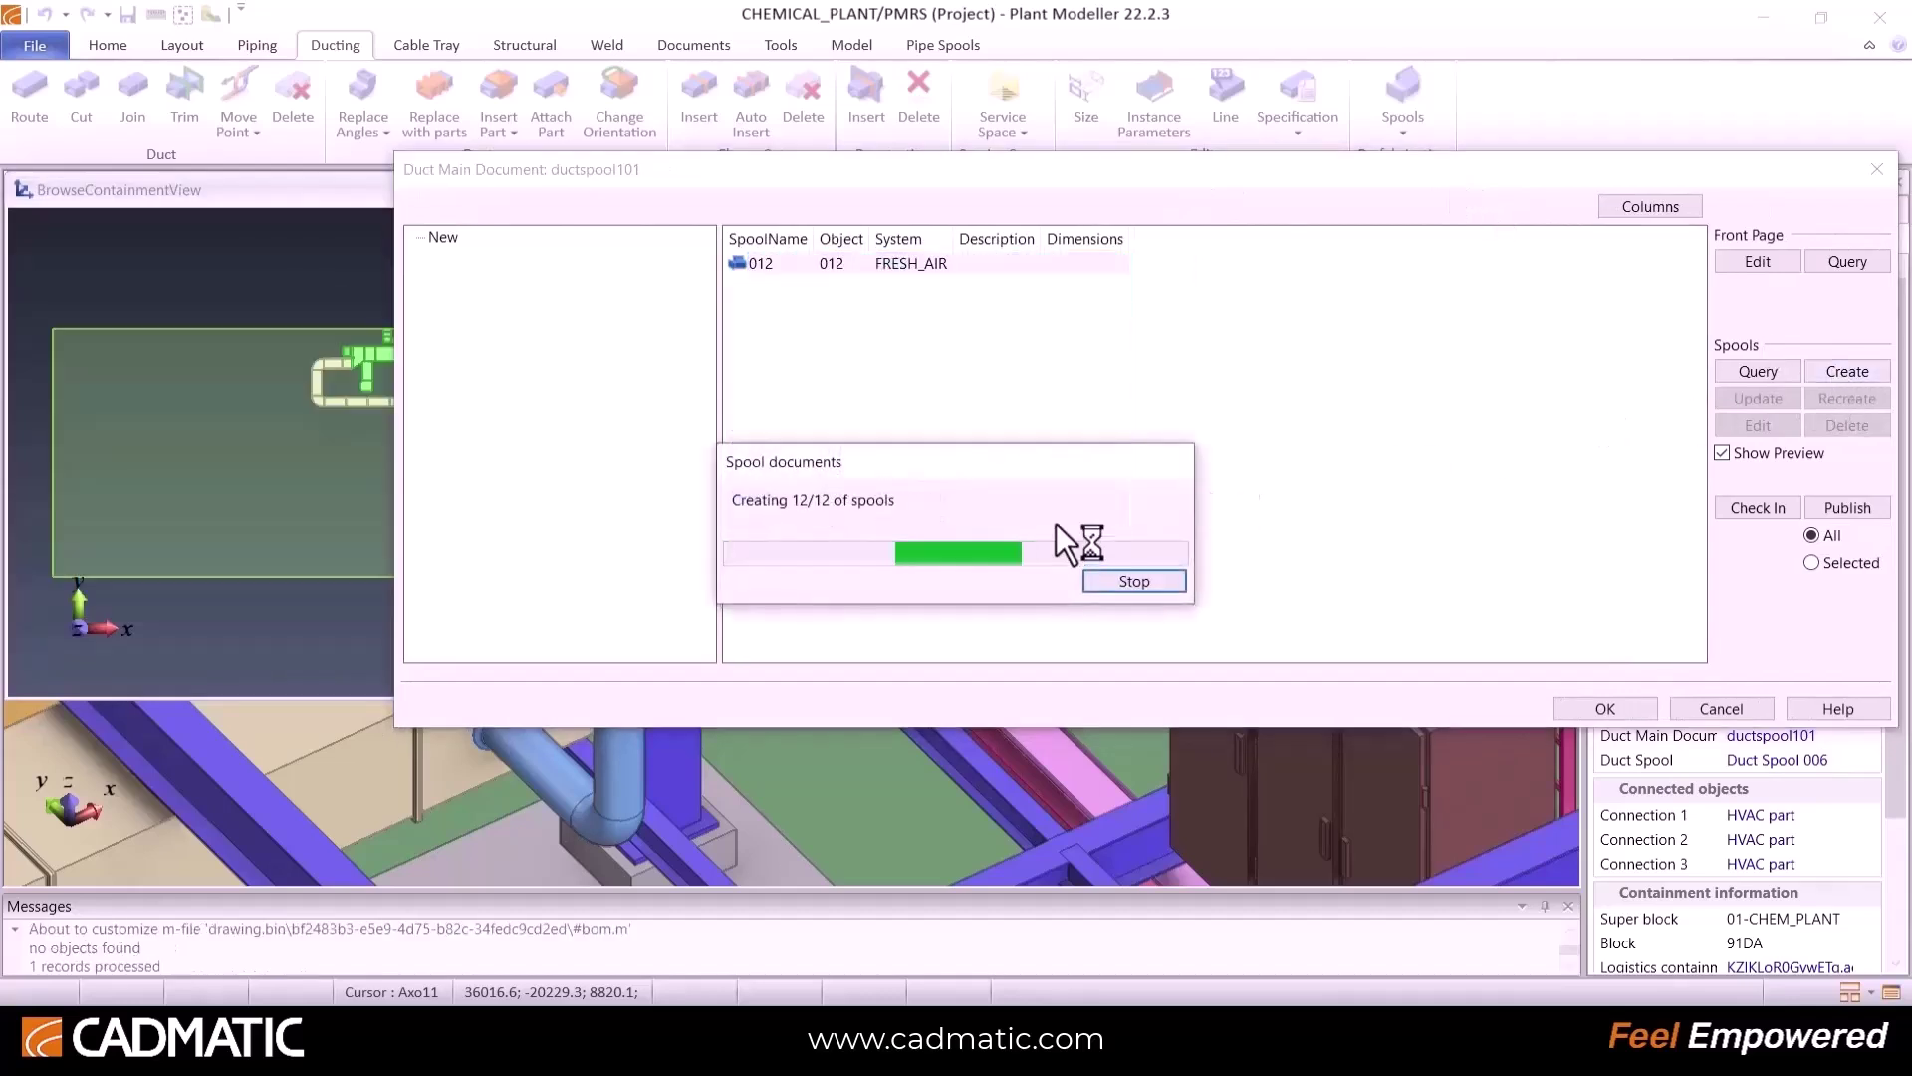
Step: Sort by document name and open the ductspool101-2 drawing, declining a new revision
{"action": "left_click", "coordinate": [823, 263]}
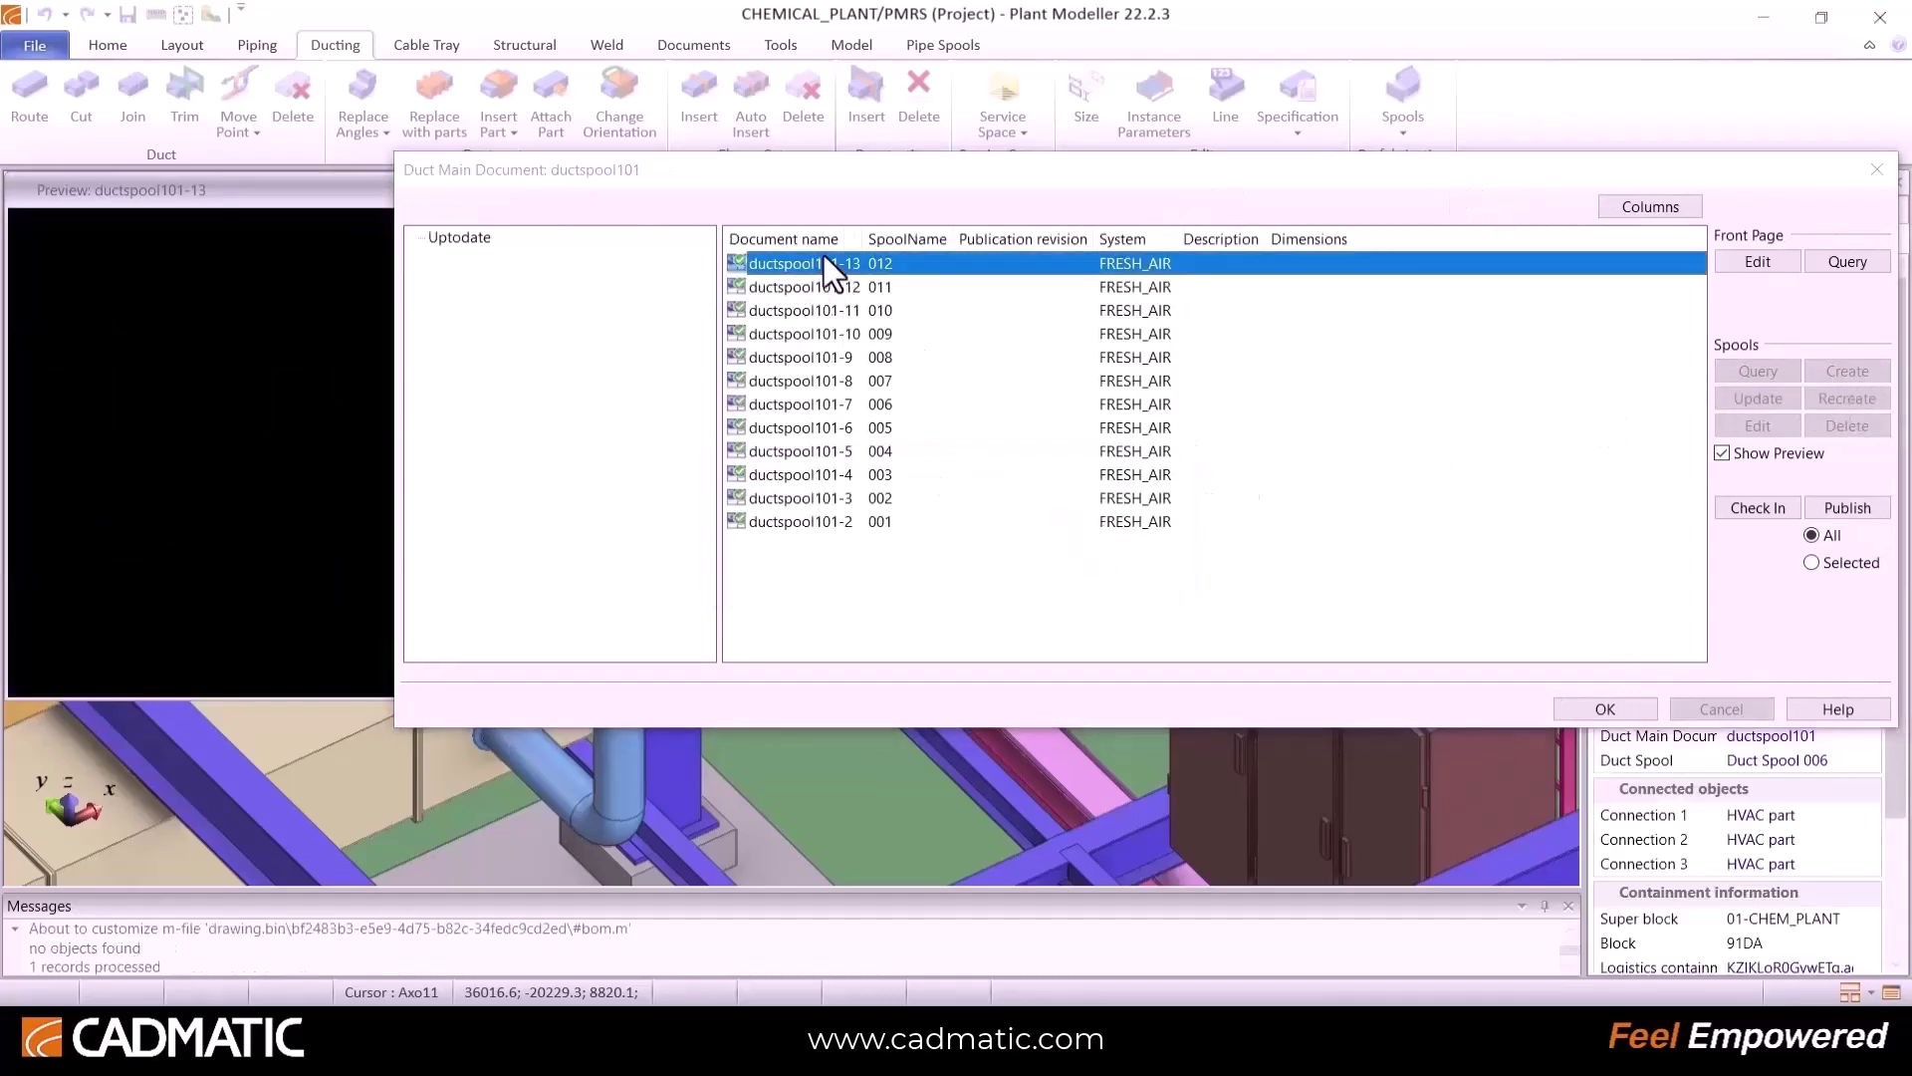
{"action": "left_click", "coordinate": [183, 446]}
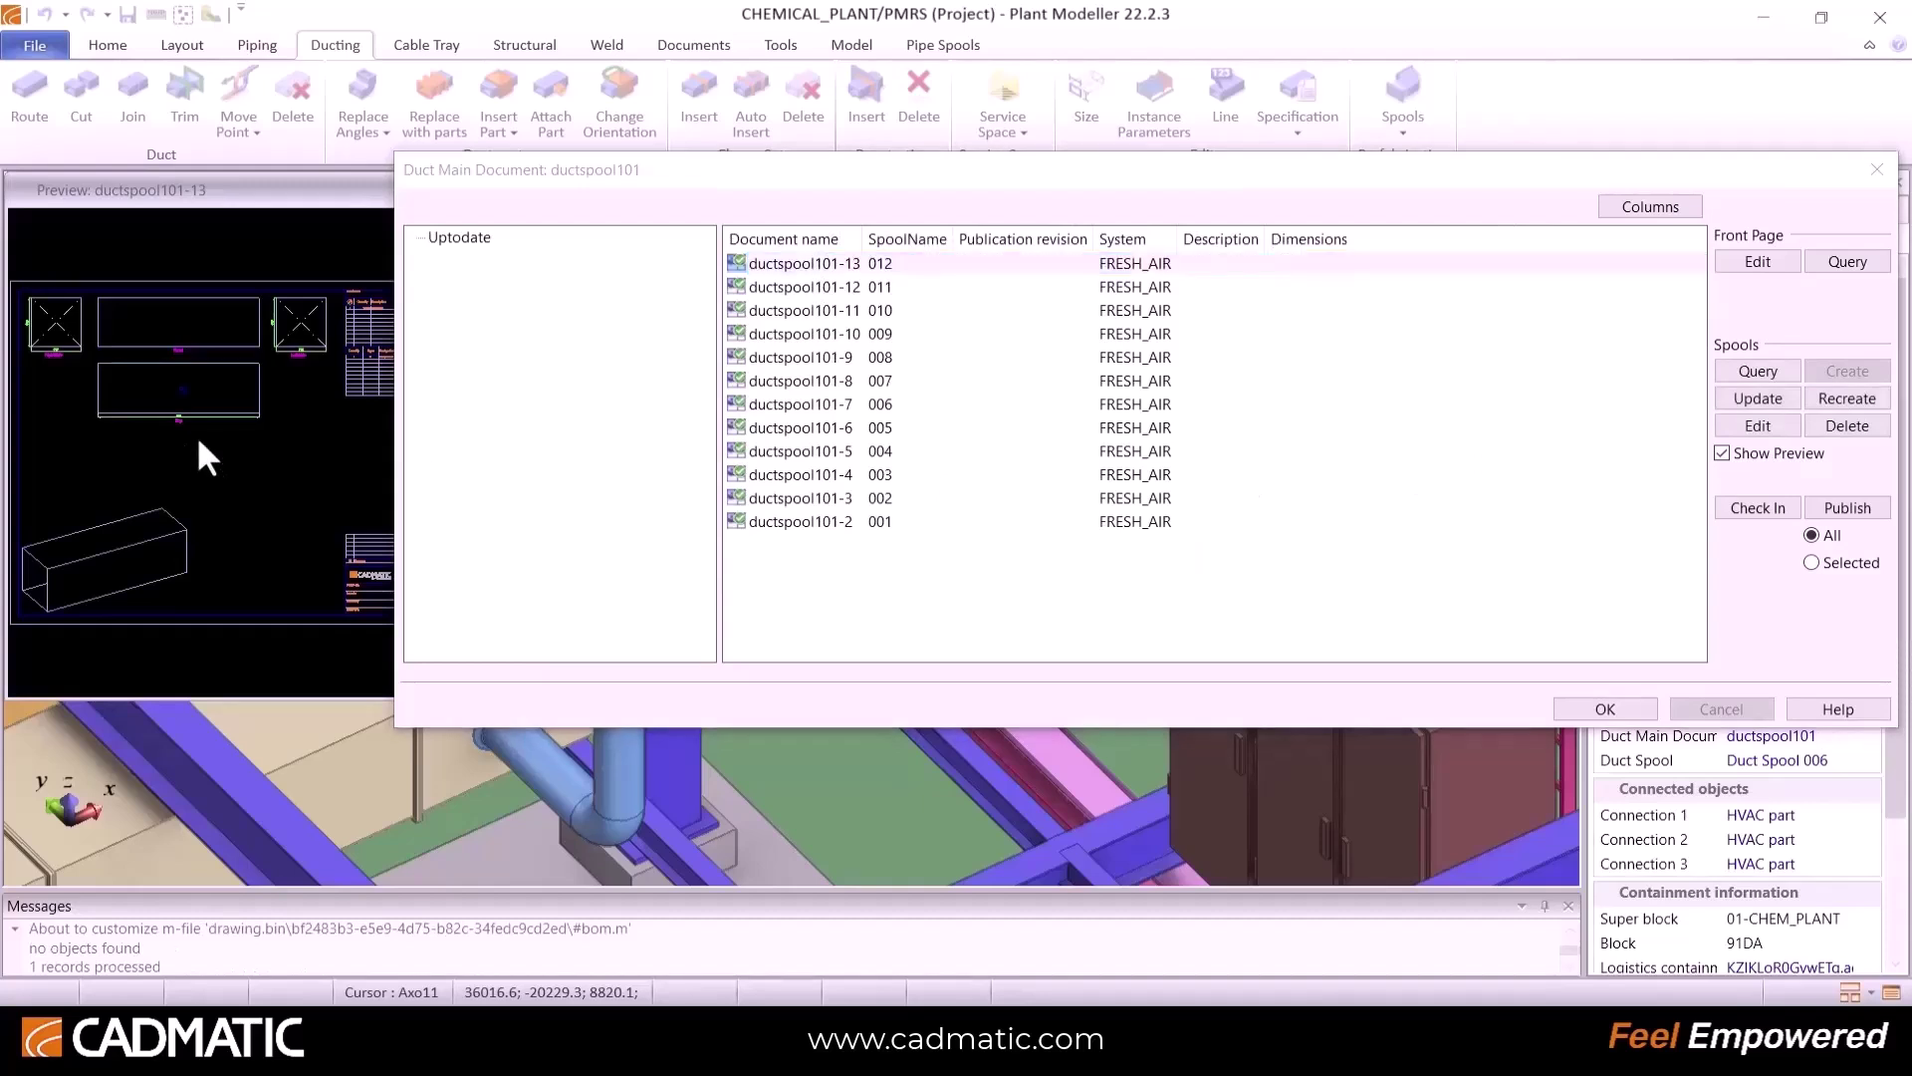
{"action": "left_click", "coordinate": [799, 269]}
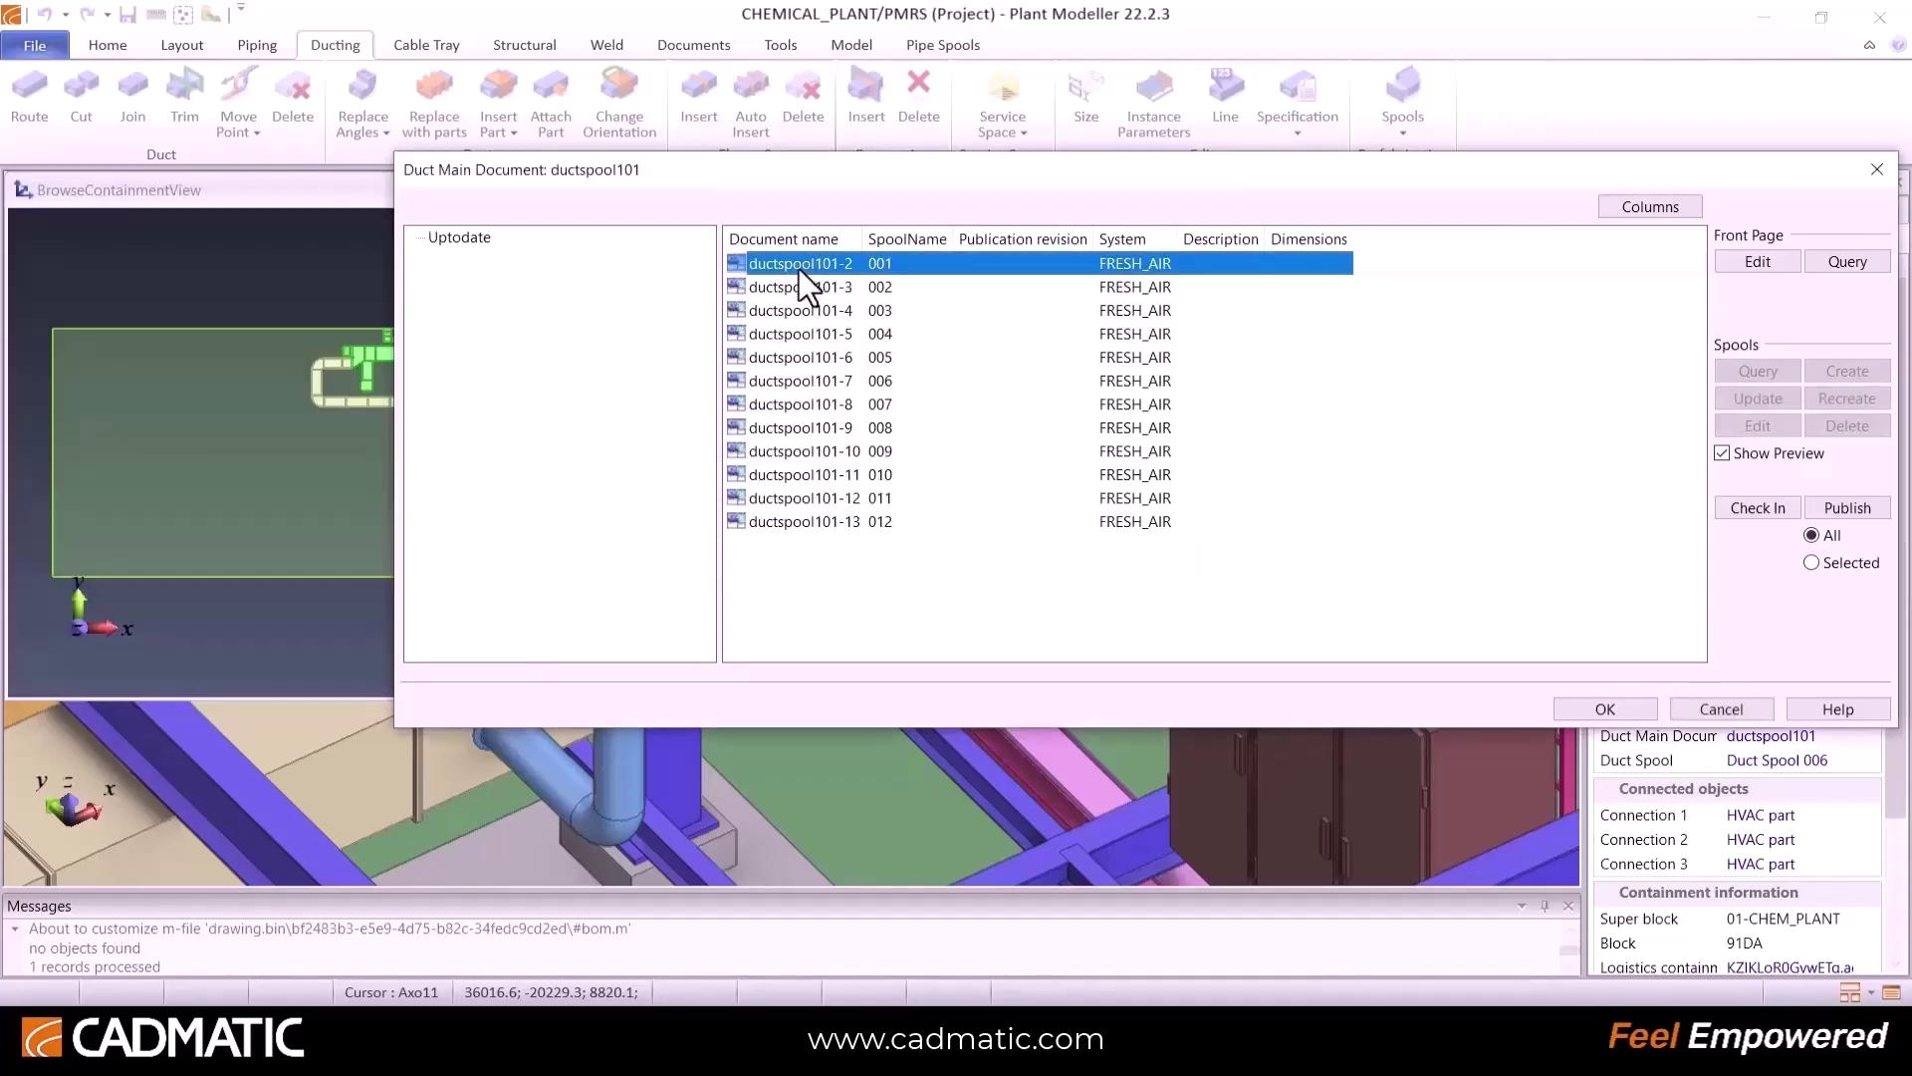
{"action": "double_click", "coordinate": [799, 269]}
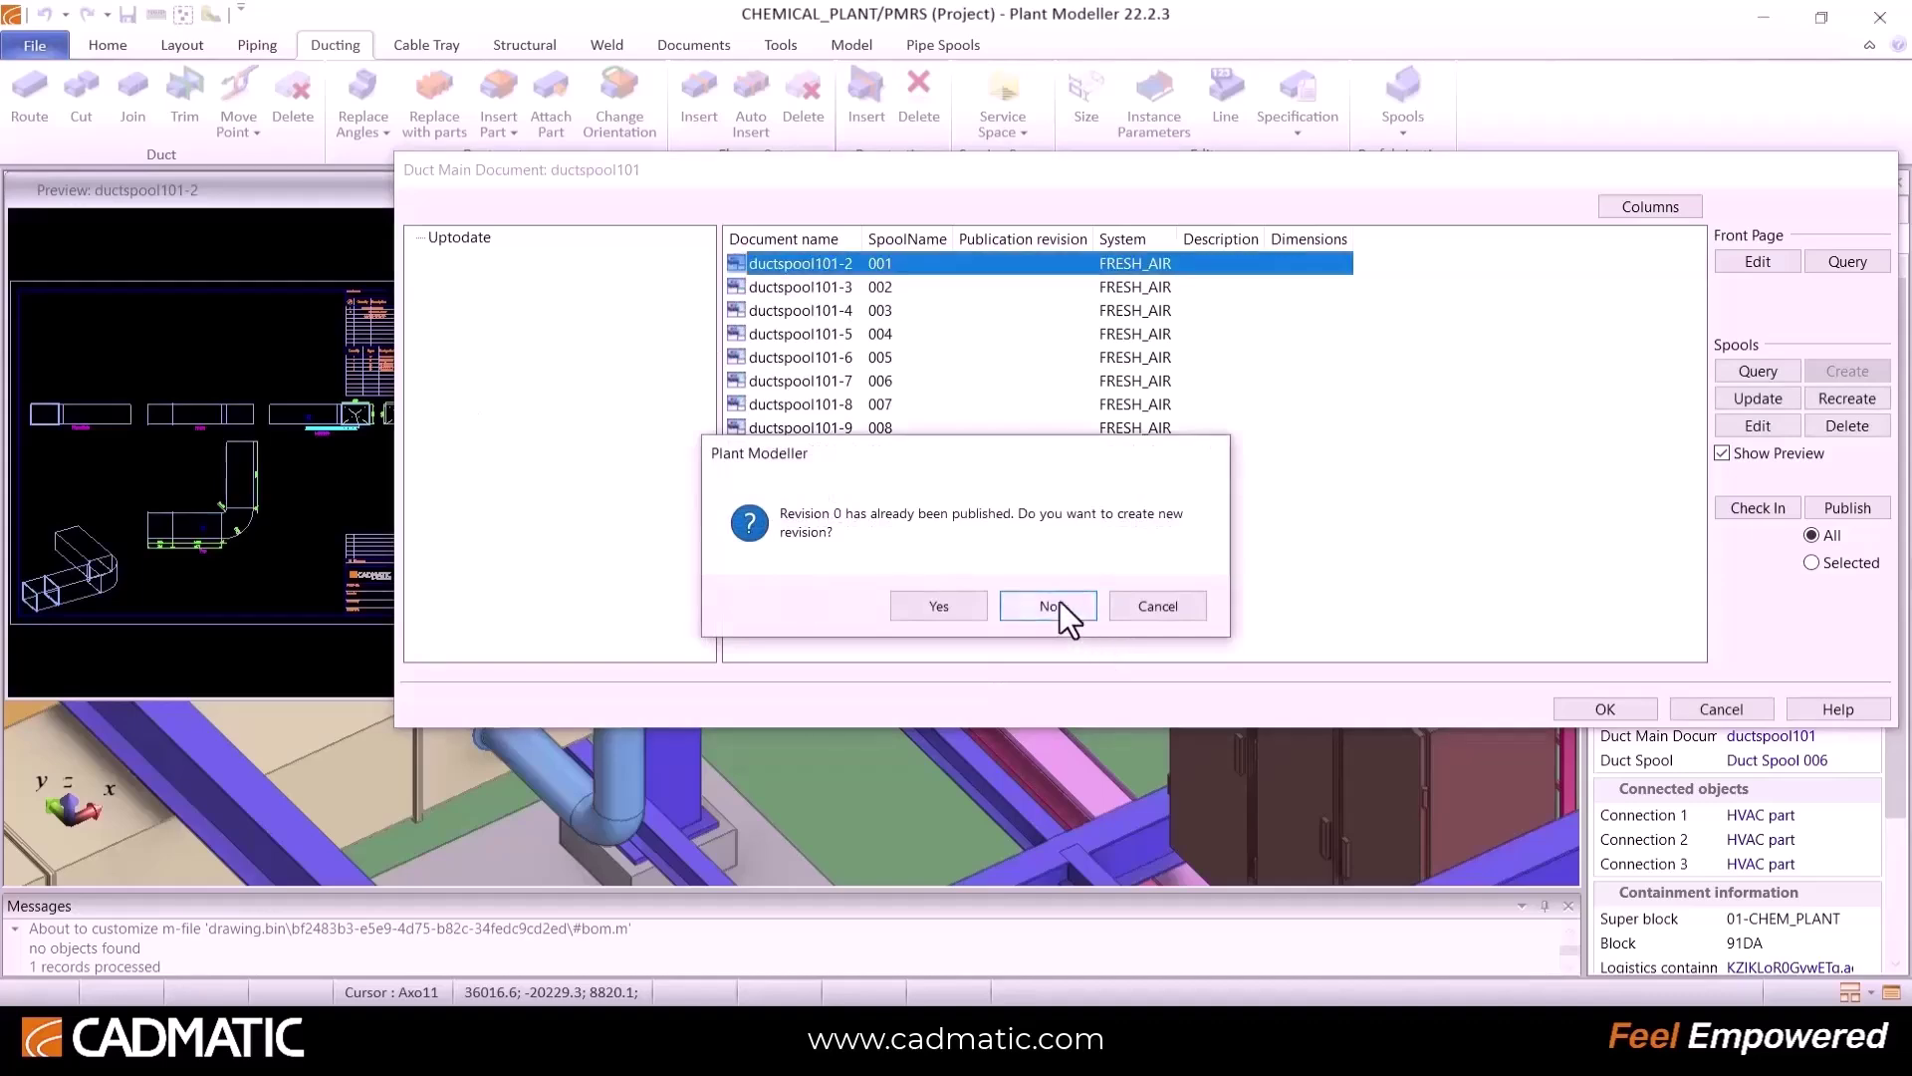
{"action": "left_click", "coordinate": [1054, 604]}
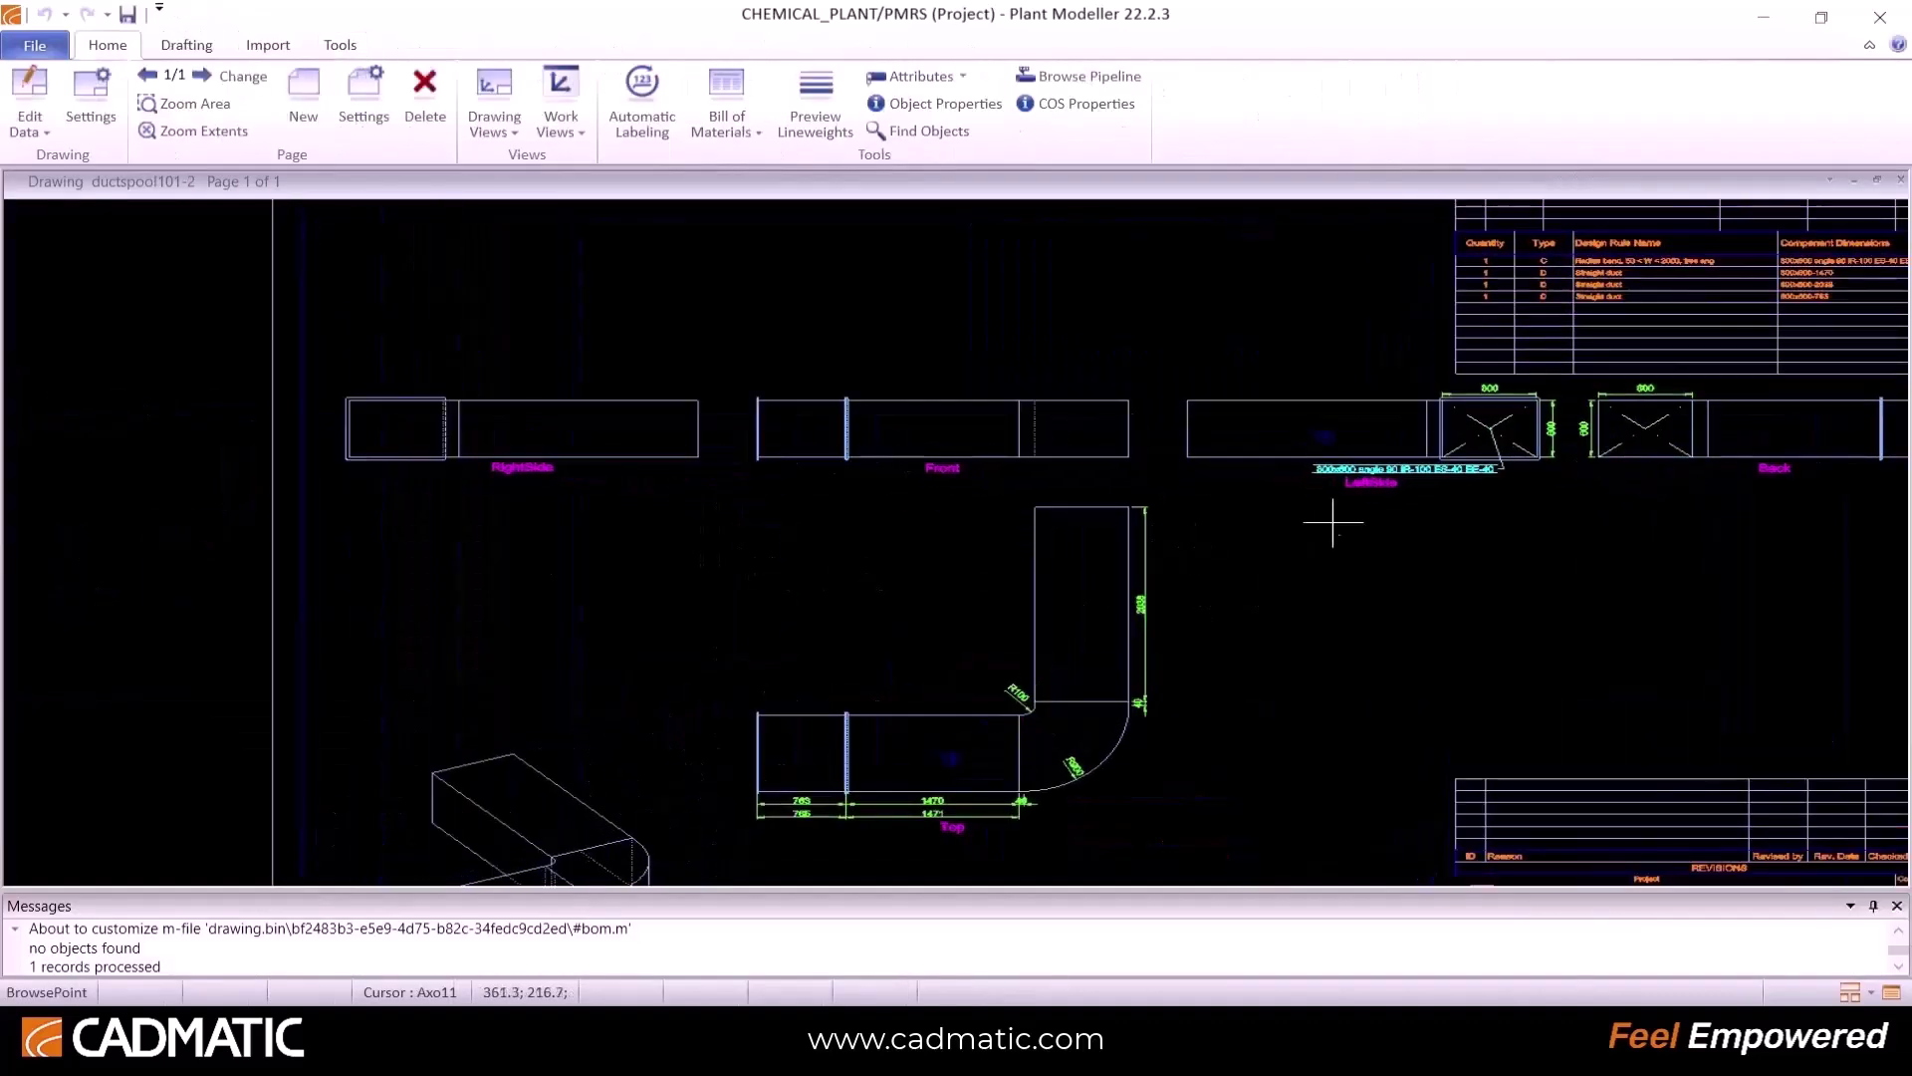
Step: Inspect the ductspool101-2 views, BOM and title block, then exit the drawing via File > Exit
{"action": "scroll", "coordinate": [1196, 543], "scroll_direction": "up", "scroll_amount": 3}
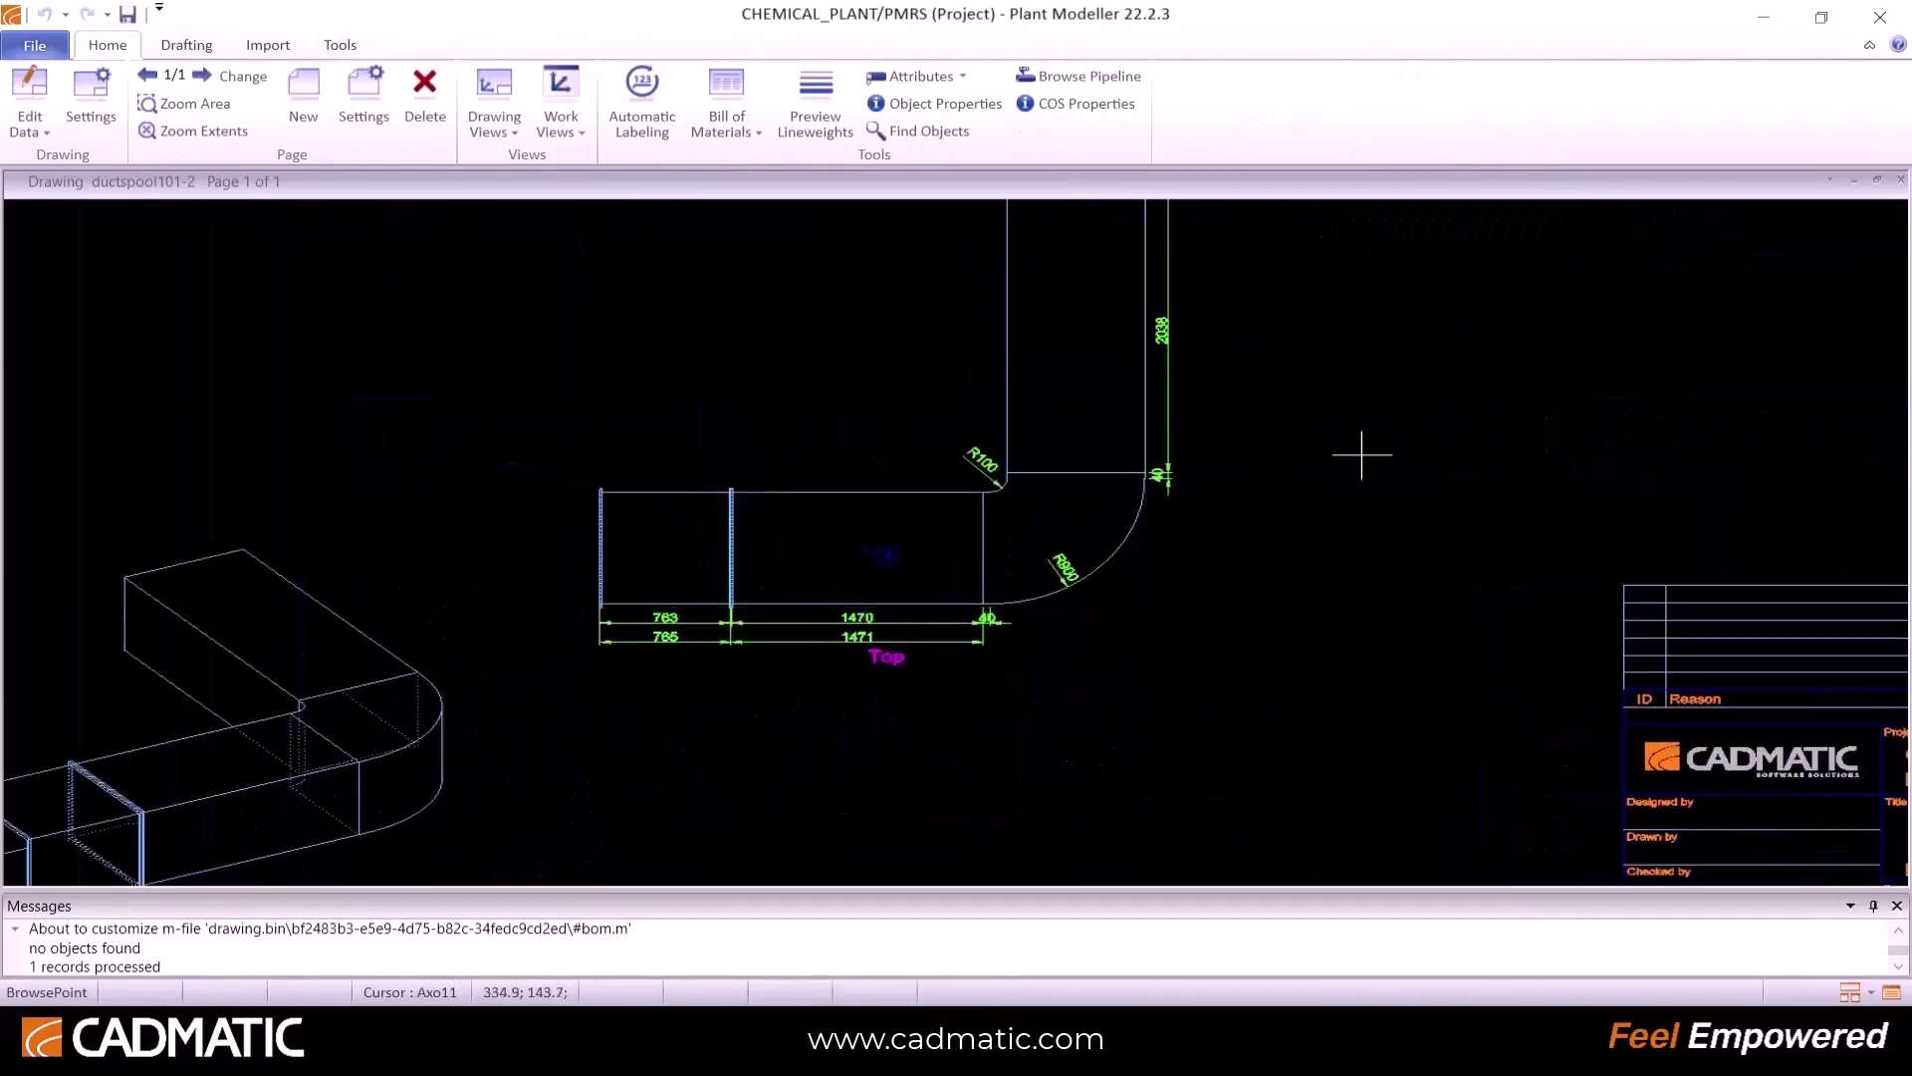
{"action": "scroll", "coordinate": [1153, 542], "scroll_direction": "down", "scroll_amount": 5}
{"action": "scroll", "coordinate": [1153, 542], "scroll_direction": "up", "scroll_amount": 4}
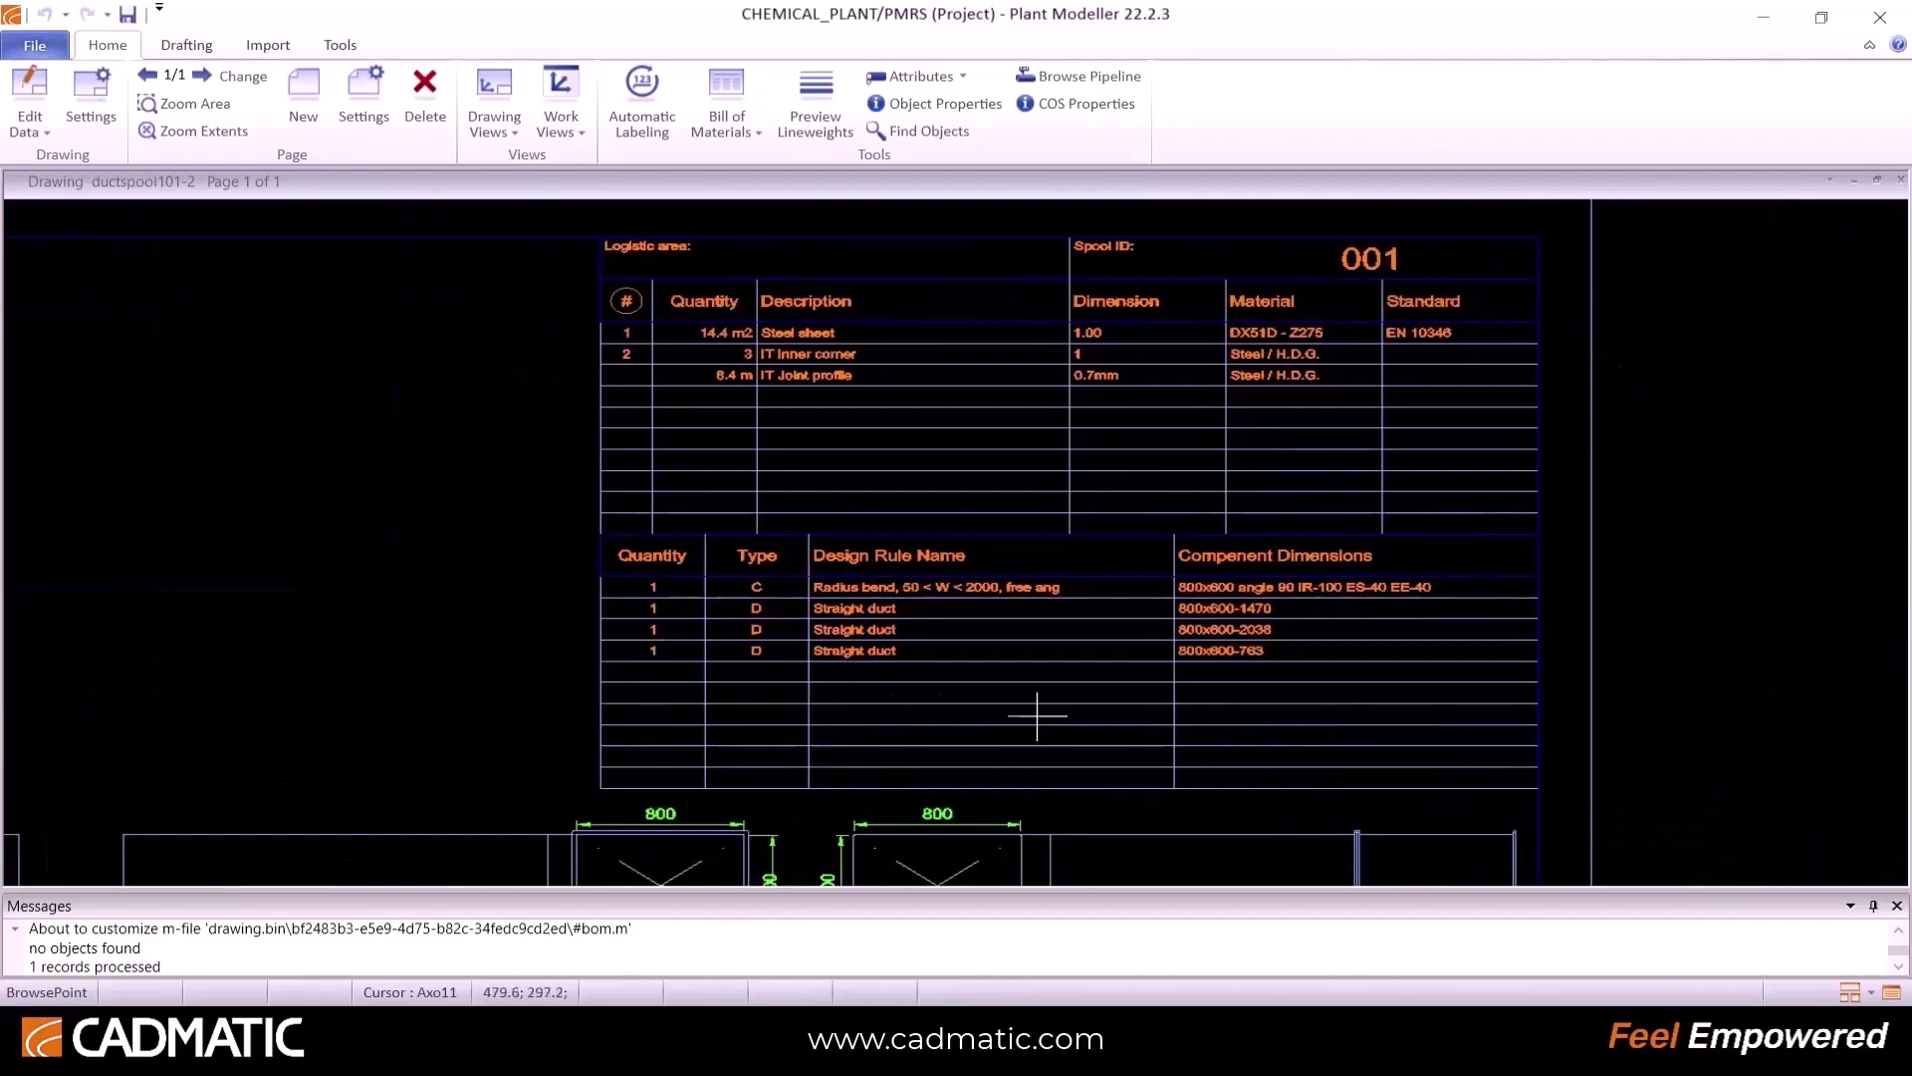
{"action": "scroll", "coordinate": [912, 694], "scroll_direction": "down", "scroll_amount": 3}
{"action": "middle_click_drag", "start_coordinate": [911, 694], "coordinate": [920, 506]}
{"action": "scroll", "coordinate": [1174, 611], "scroll_direction": "down", "scroll_amount": 1}
{"action": "middle_click_drag", "start_coordinate": [1175, 610], "coordinate": [1186, 309]}
{"action": "scroll", "coordinate": [1128, 874], "scroll_direction": "up", "scroll_amount": 2}
{"action": "middle_click_drag", "start_coordinate": [1127, 874], "coordinate": [1159, 546]}
{"action": "scroll", "coordinate": [1159, 538], "scroll_direction": "up", "scroll_amount": 1}
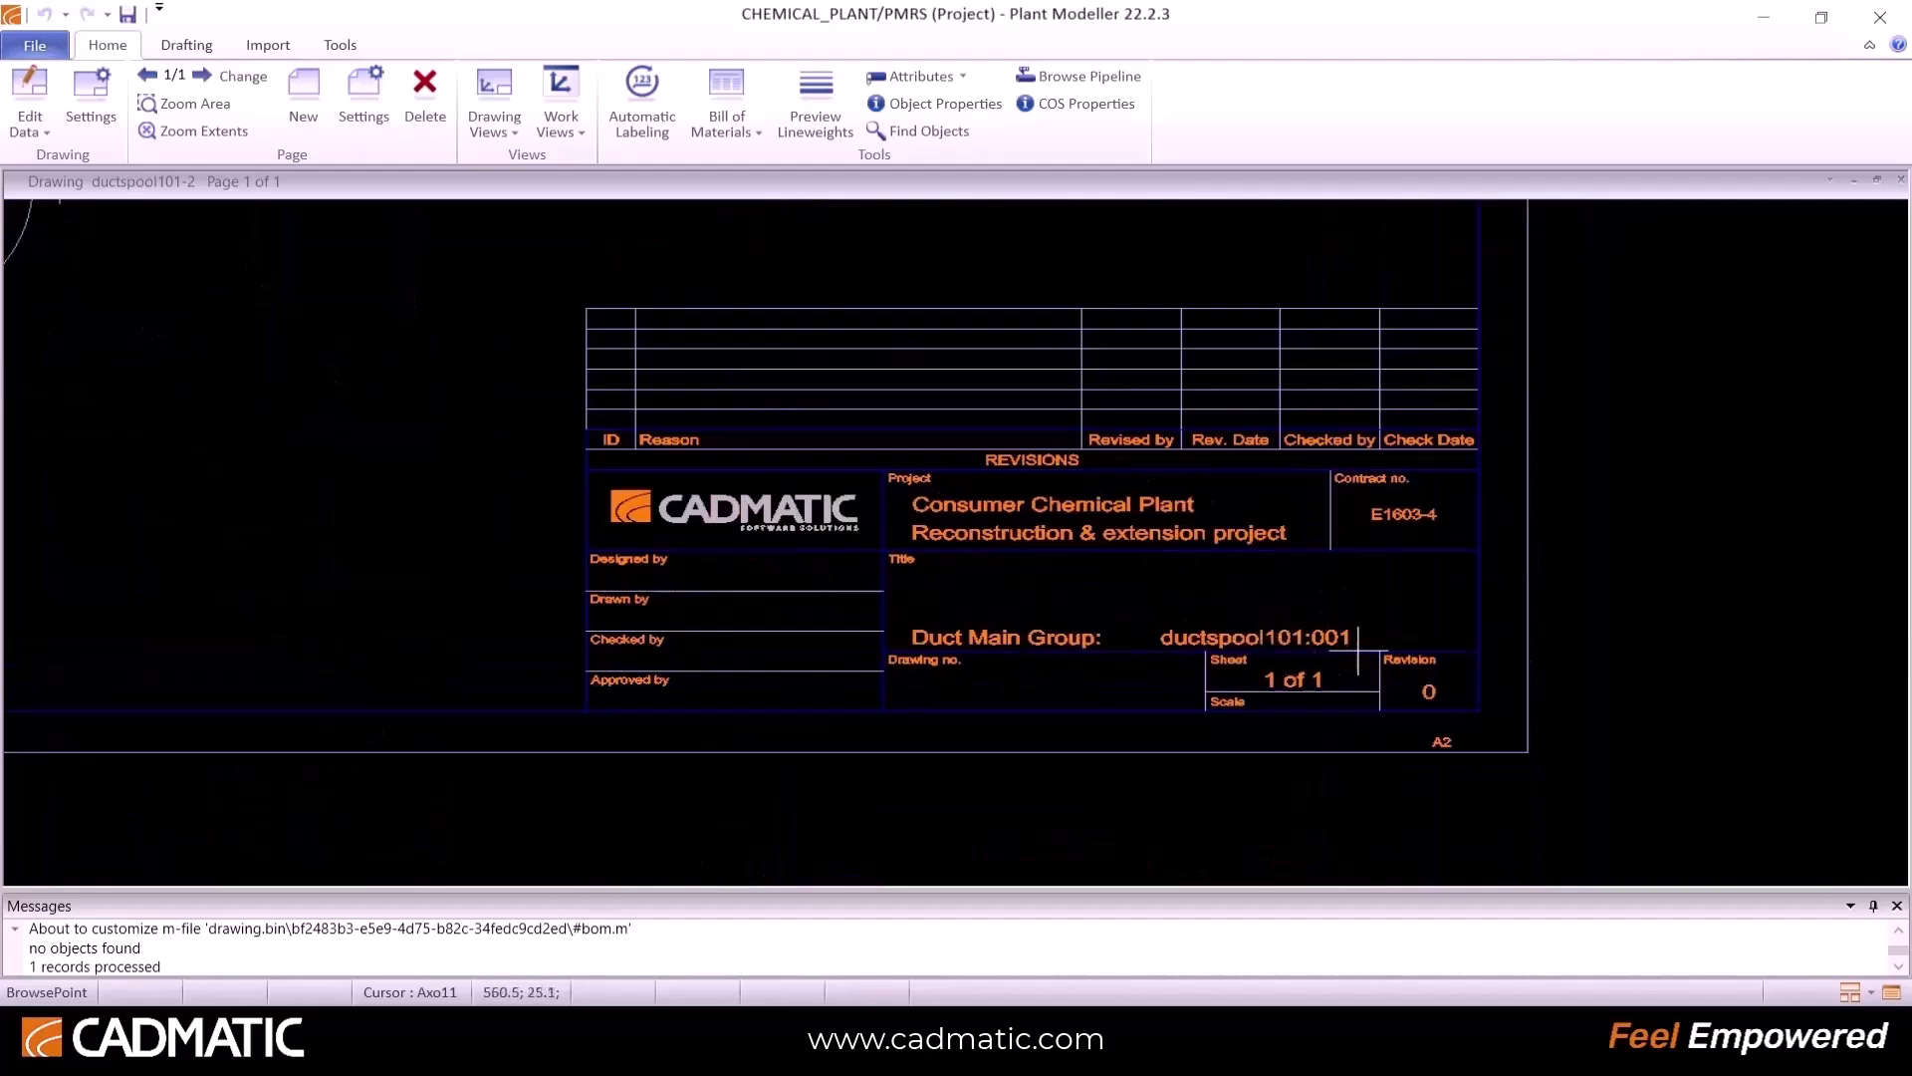
{"action": "scroll", "coordinate": [1153, 544], "scroll_direction": "down", "scroll_amount": 3}
{"action": "scroll", "coordinate": [1153, 545], "scroll_direction": "down", "scroll_amount": 2}
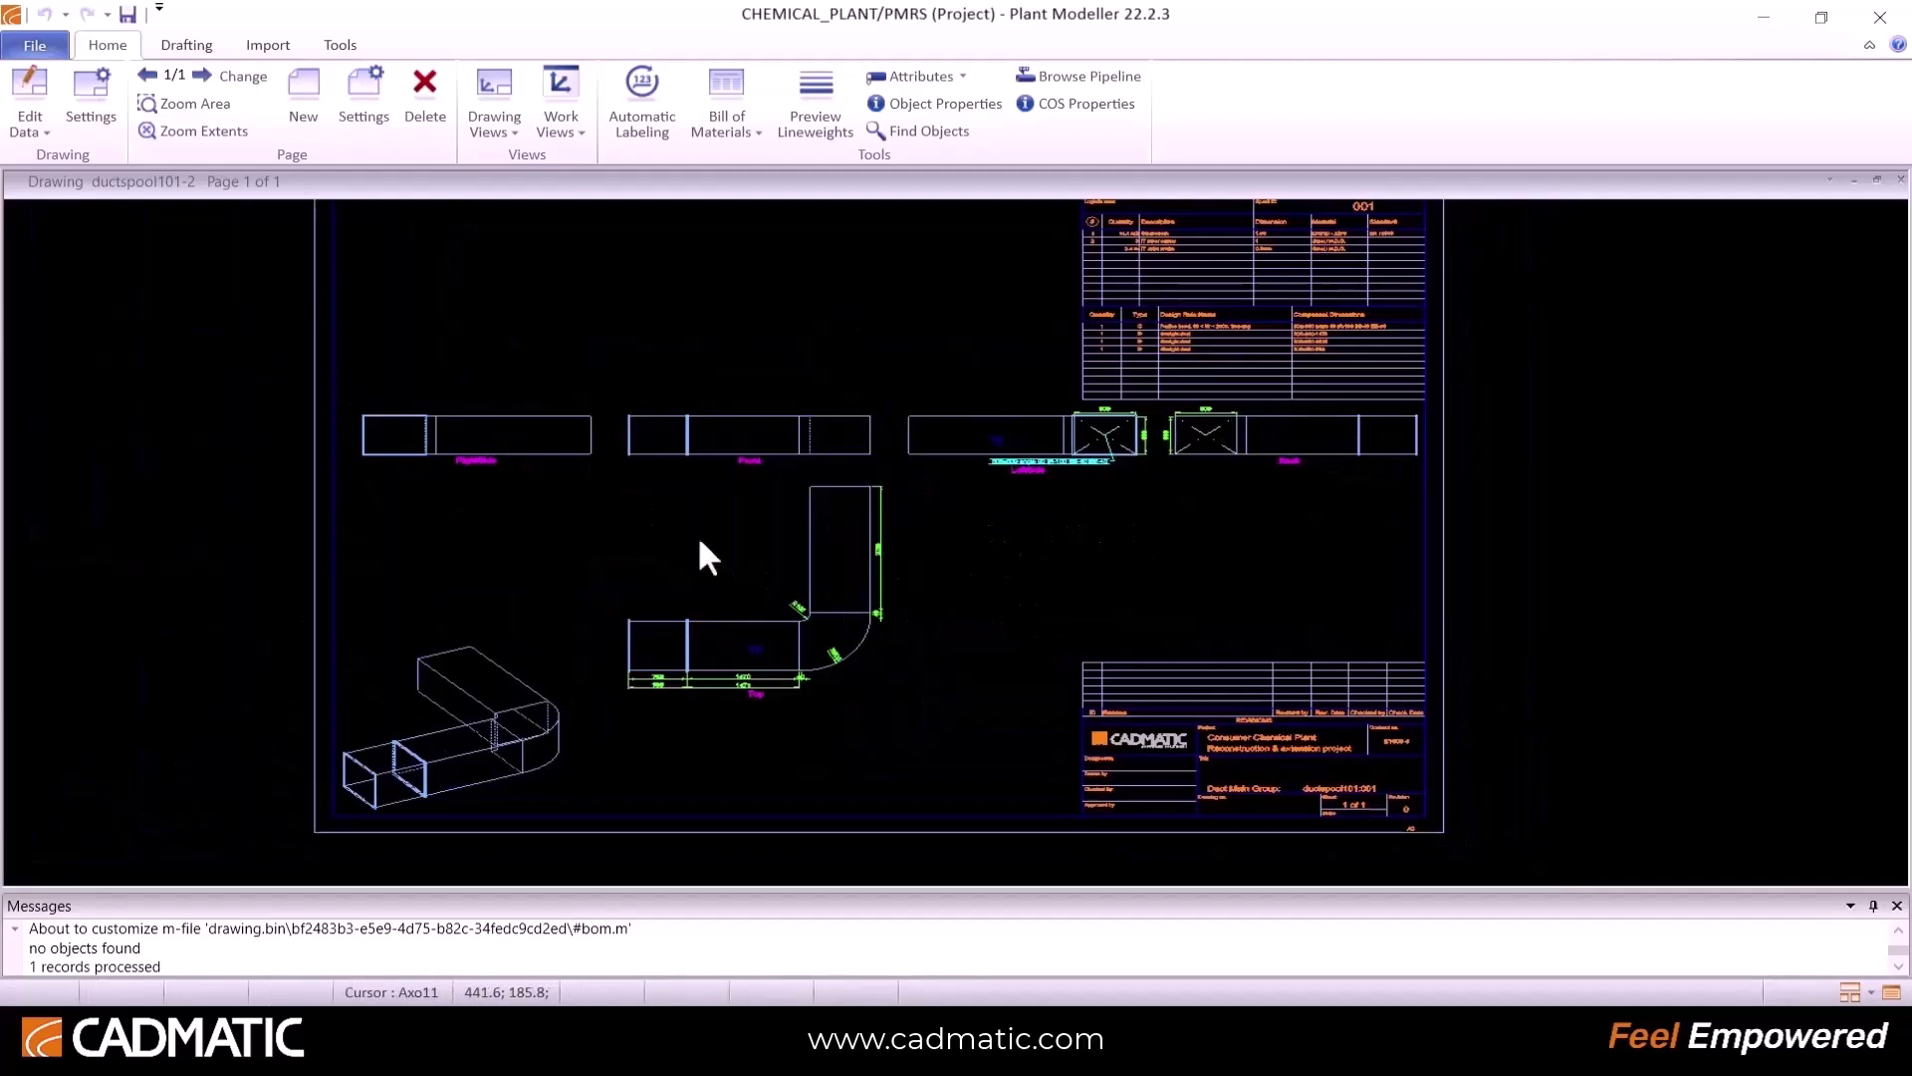
{"action": "left_click", "coordinate": [34, 44]}
{"action": "left_click", "coordinate": [80, 392]}
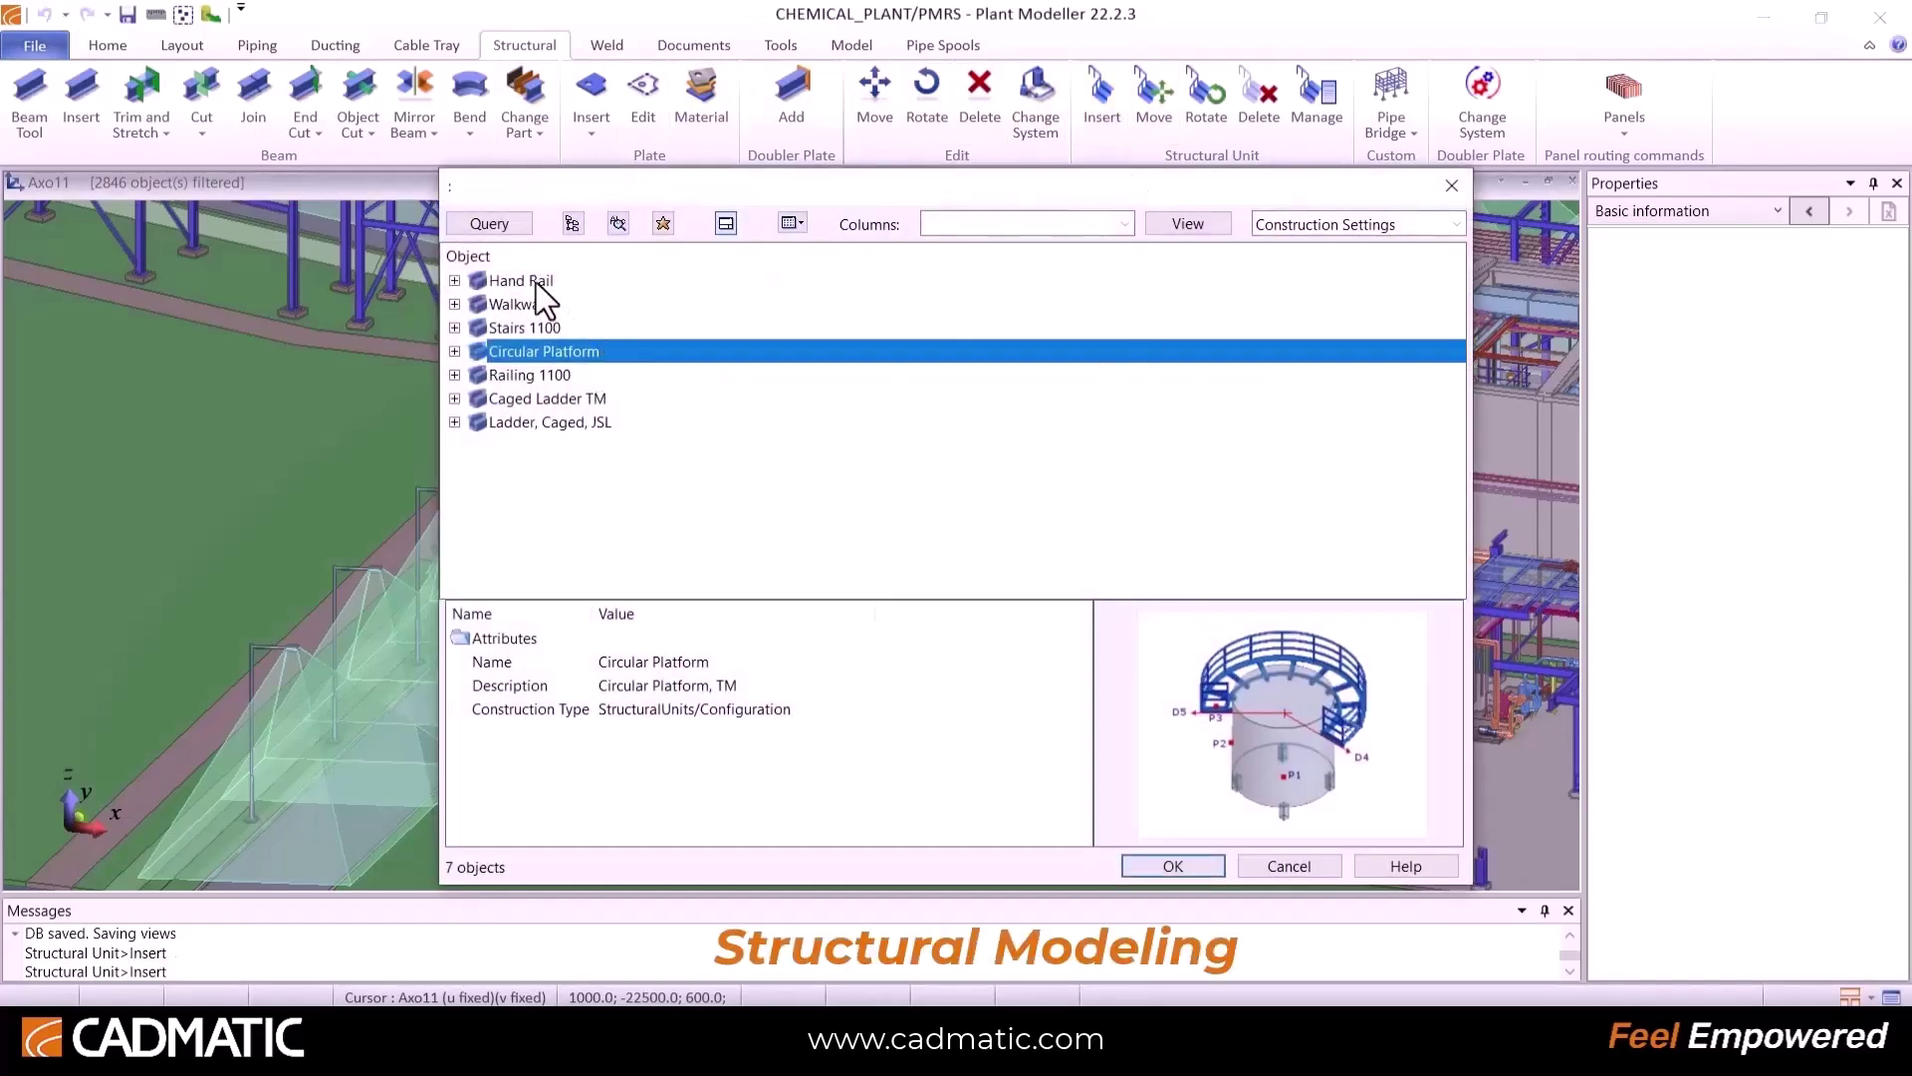
Step: Insert the Circular Platform structural unit, accepting ST_WORKWAY as its system
{"action": "left_click", "coordinate": [537, 282]}
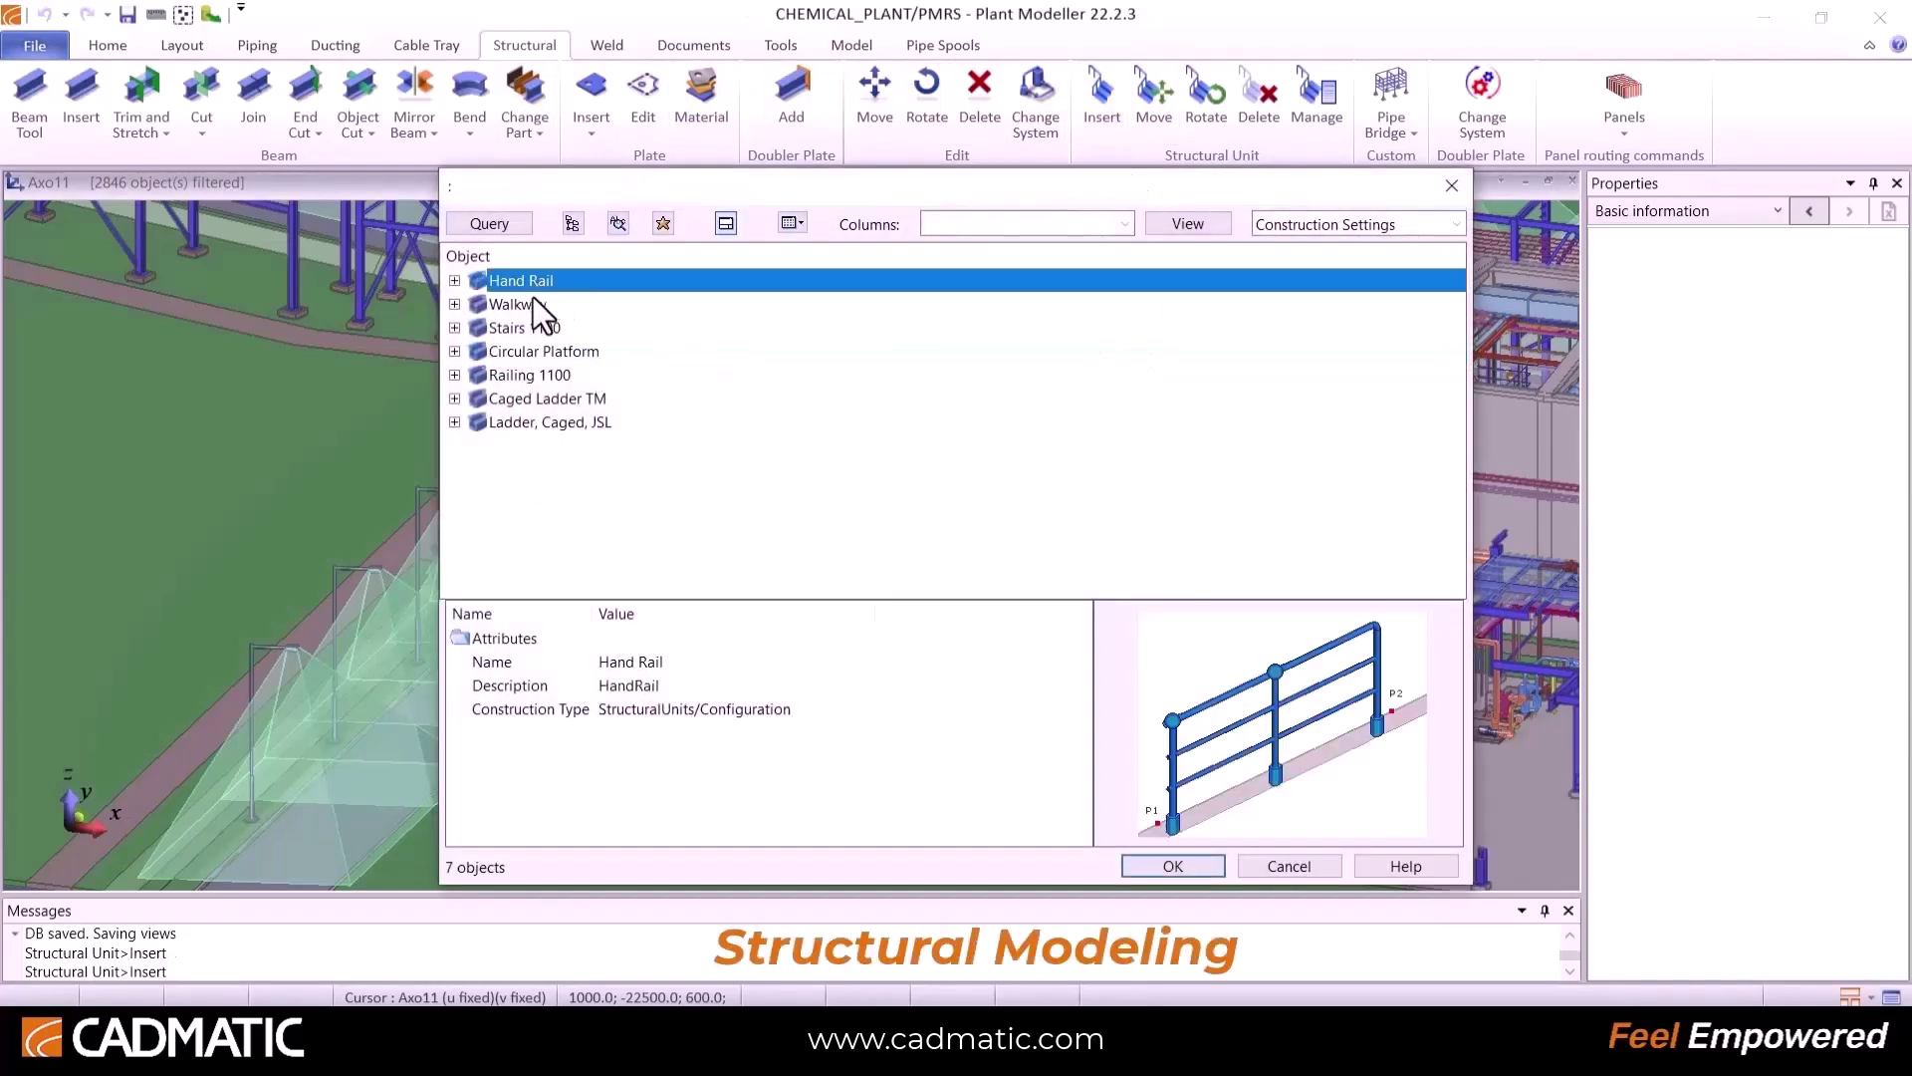
{"action": "left_click", "coordinate": [523, 304]}
{"action": "left_click", "coordinate": [548, 351]}
{"action": "left_click", "coordinate": [550, 329]}
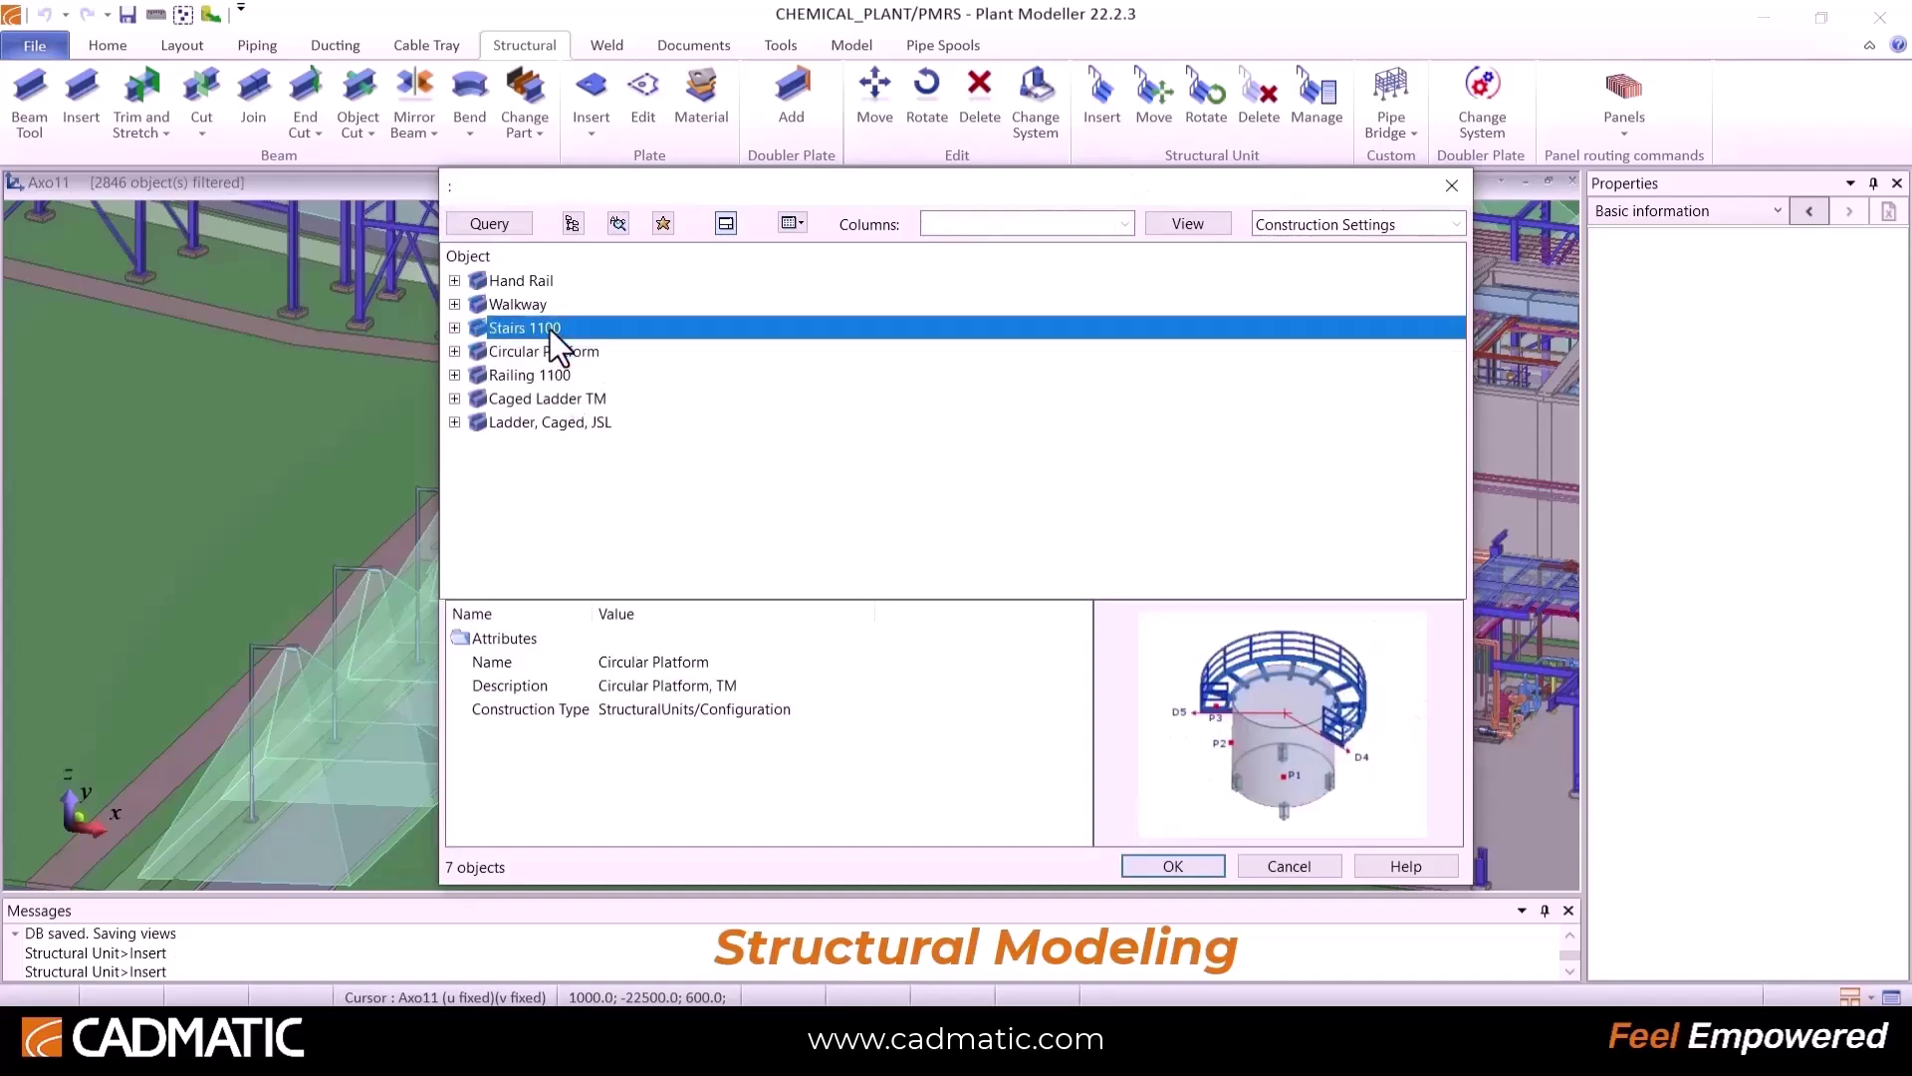
{"action": "left_click", "coordinate": [550, 403]}
{"action": "left_click", "coordinate": [546, 422]}
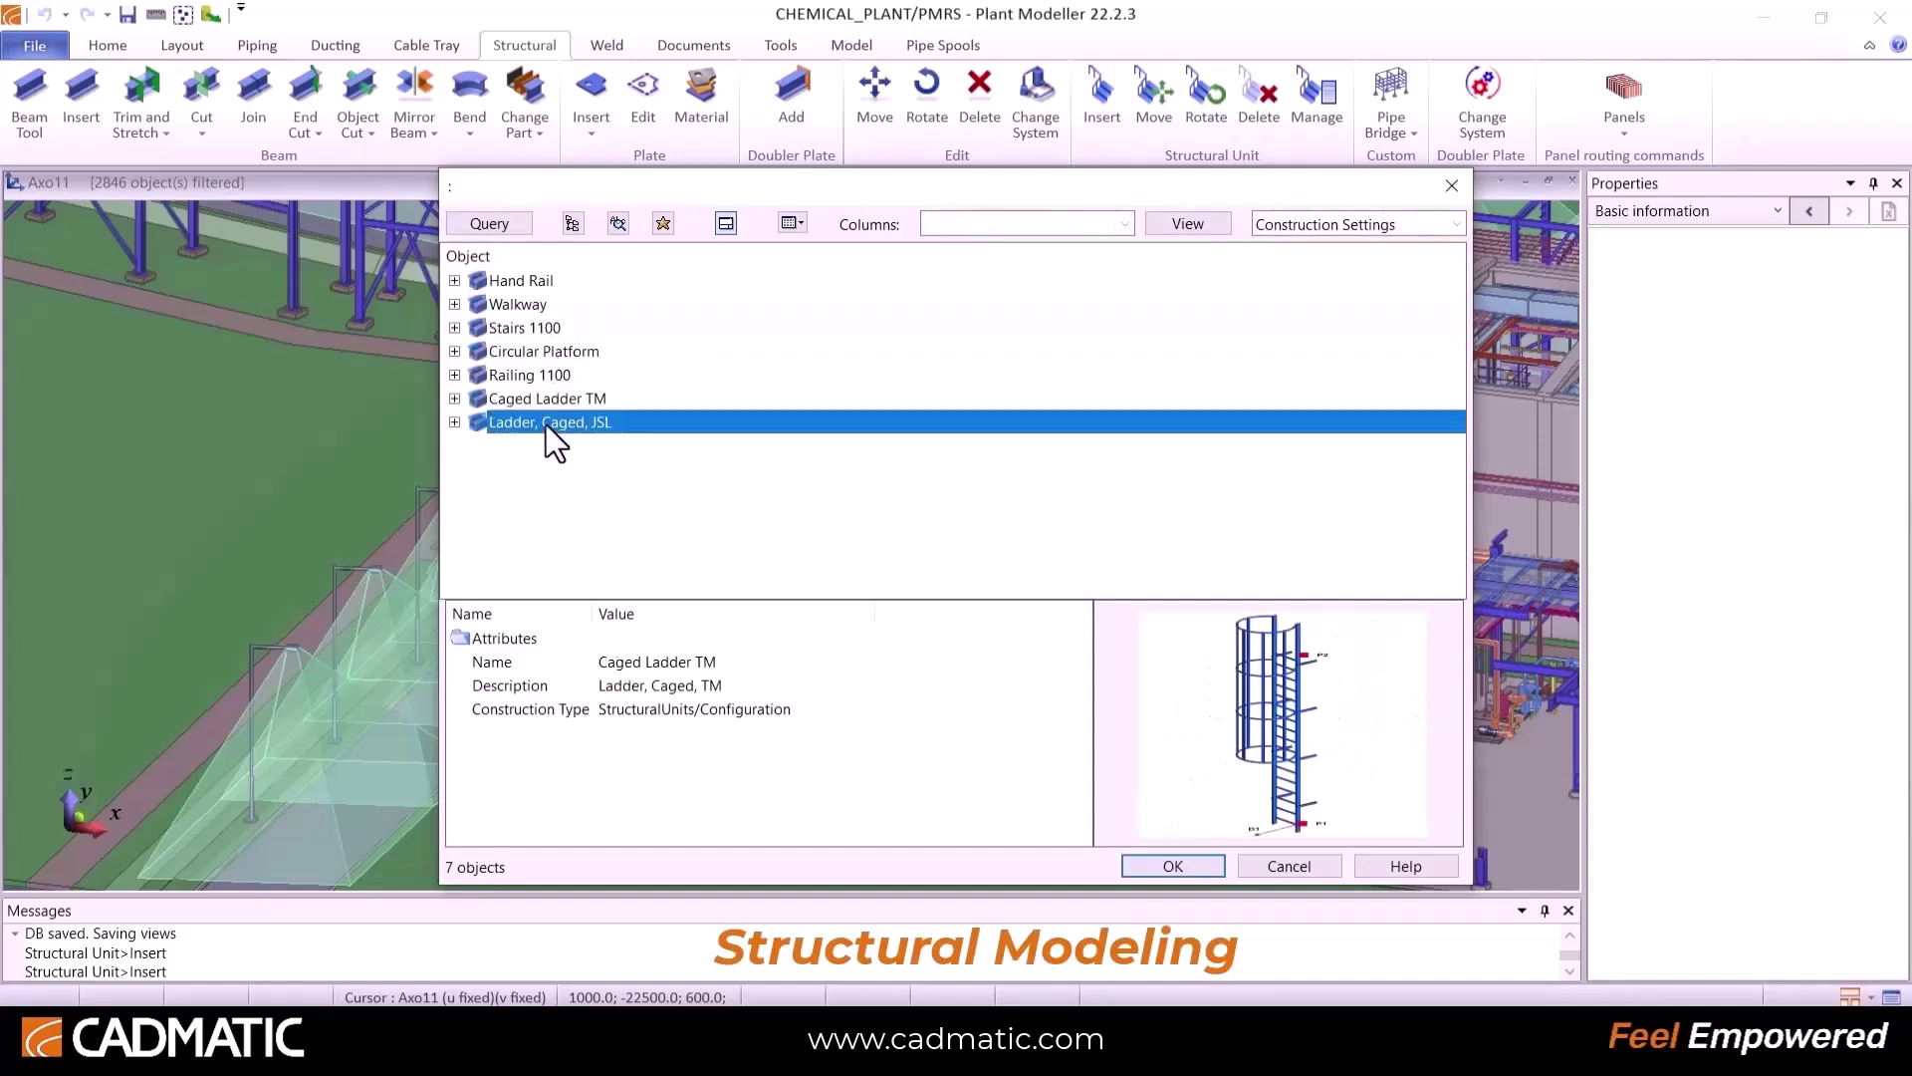
{"action": "left_click", "coordinate": [560, 351]}
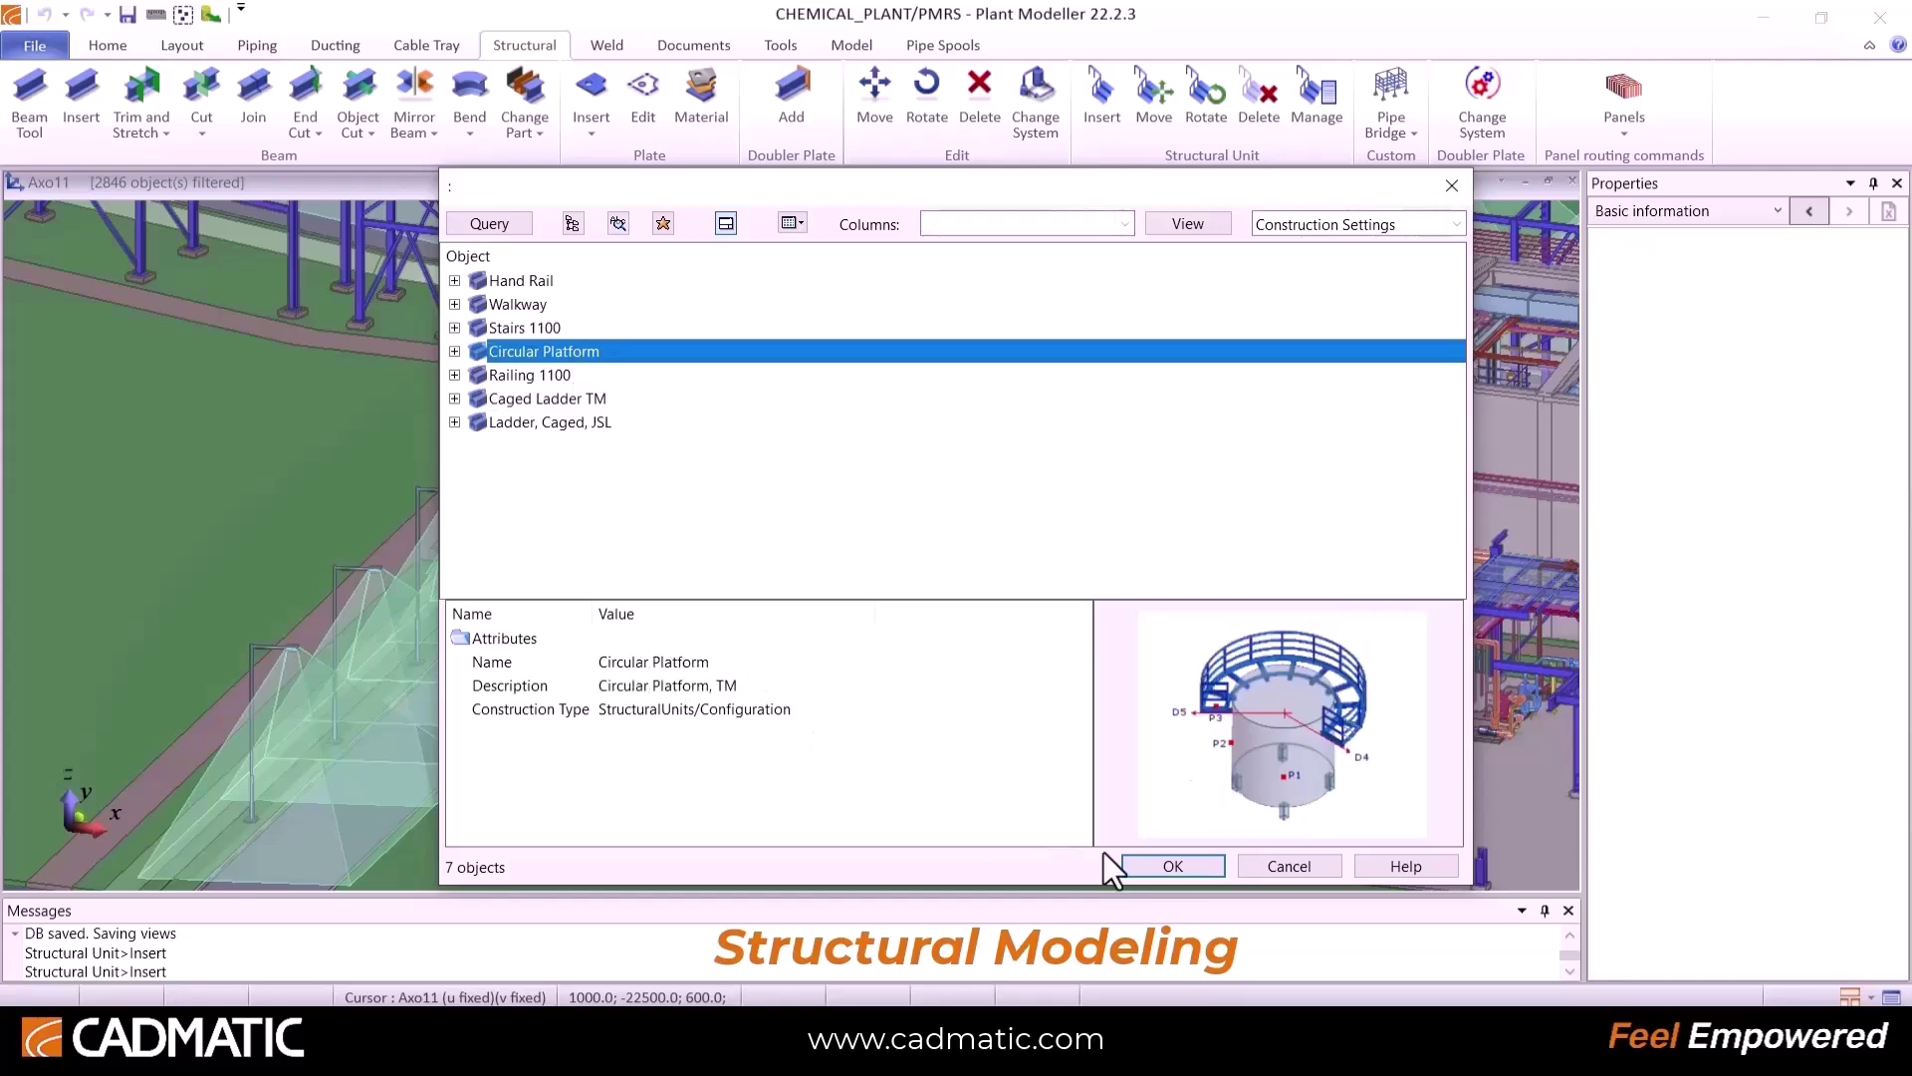
{"action": "left_click", "coordinate": [1165, 867]}
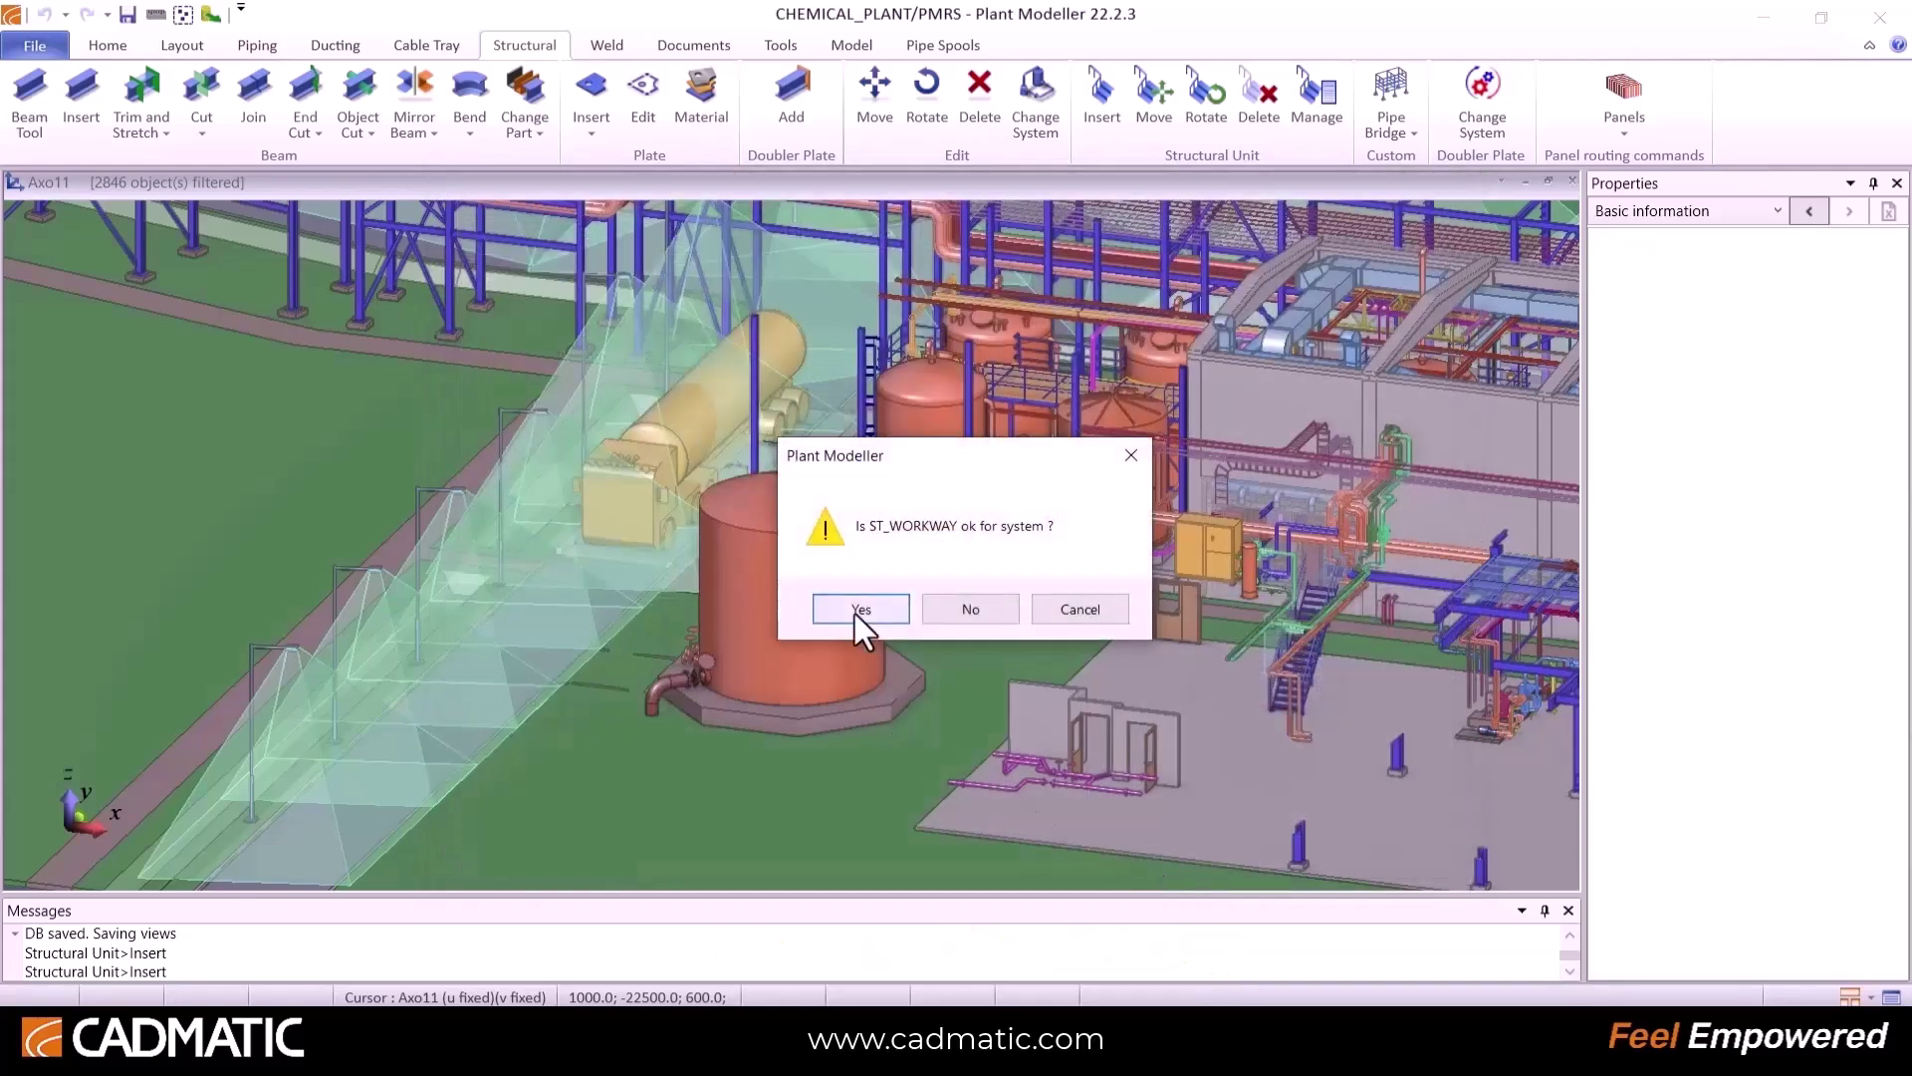
{"action": "left_click", "coordinate": [861, 610]}
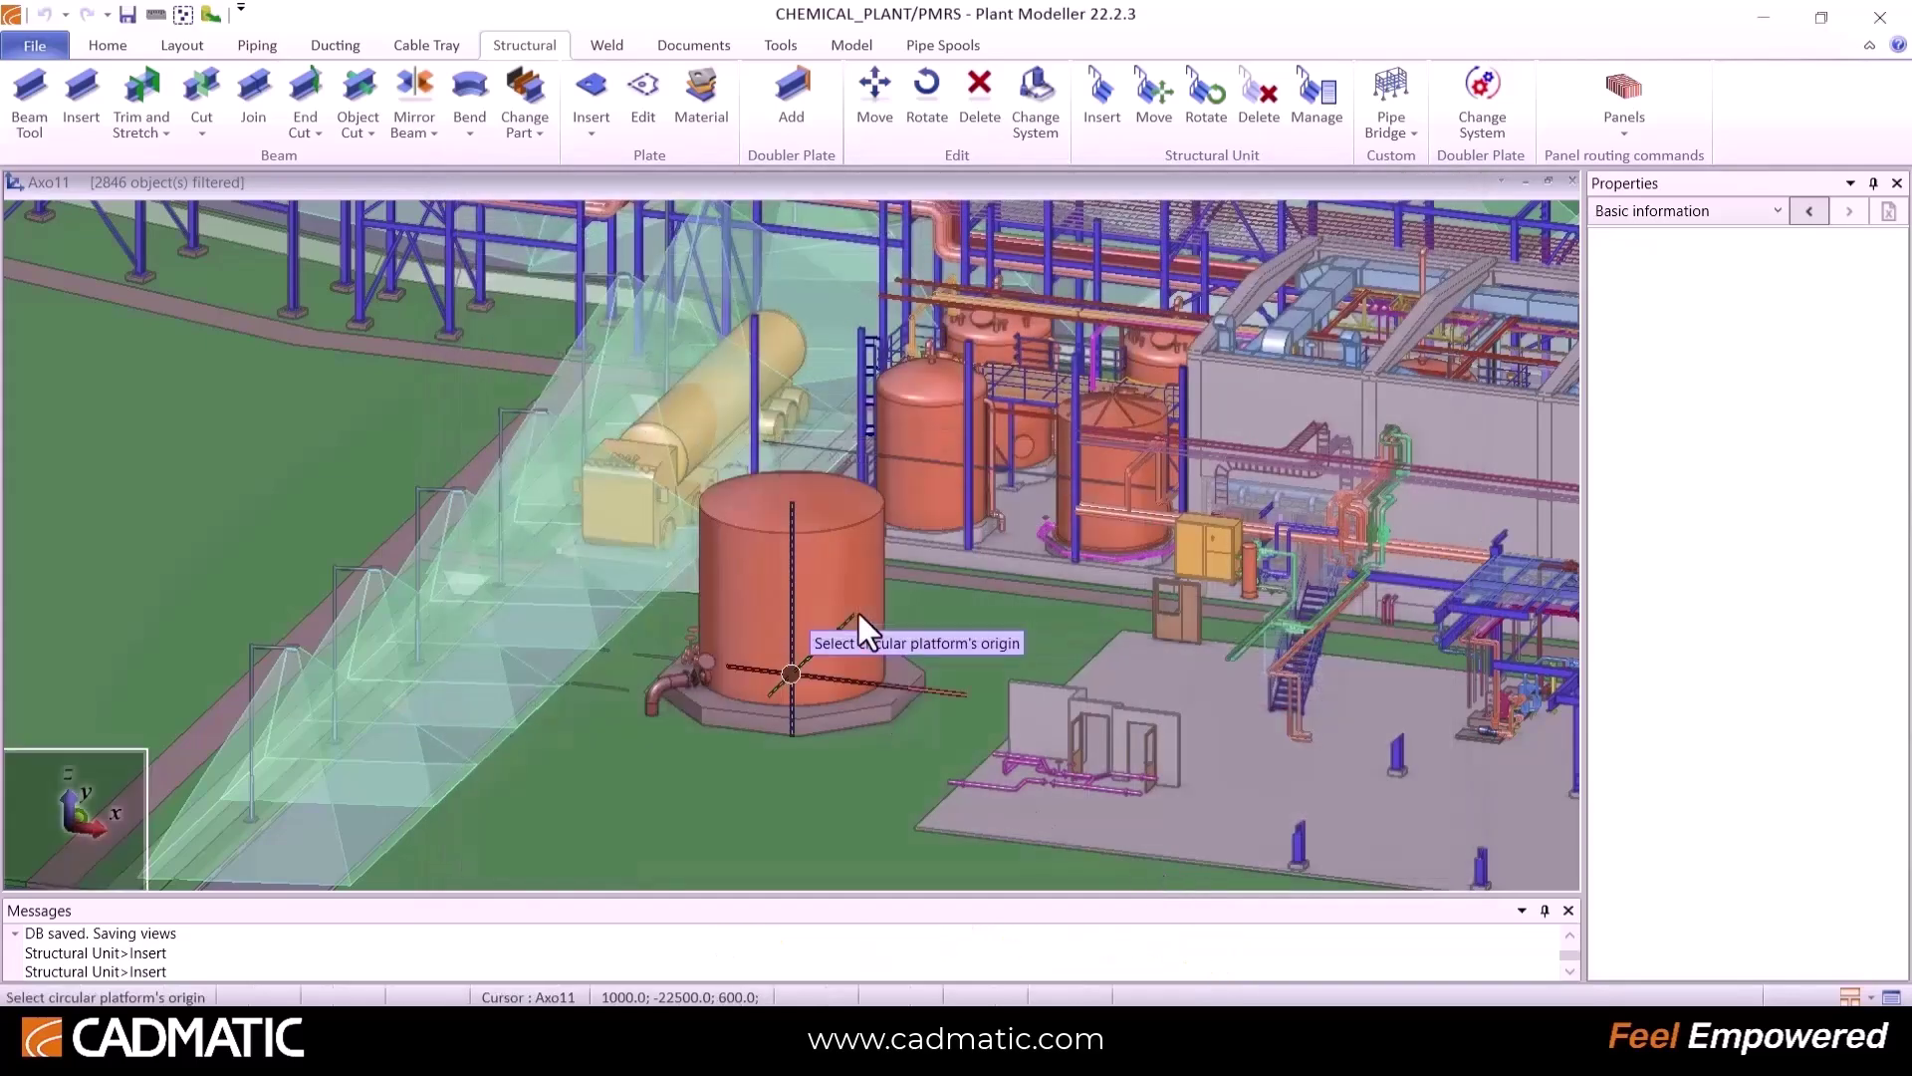
Step: Fix the platform elevation at z=5000, then pick origin, vessel surface and grating top
{"action": "key", "text": "z"}
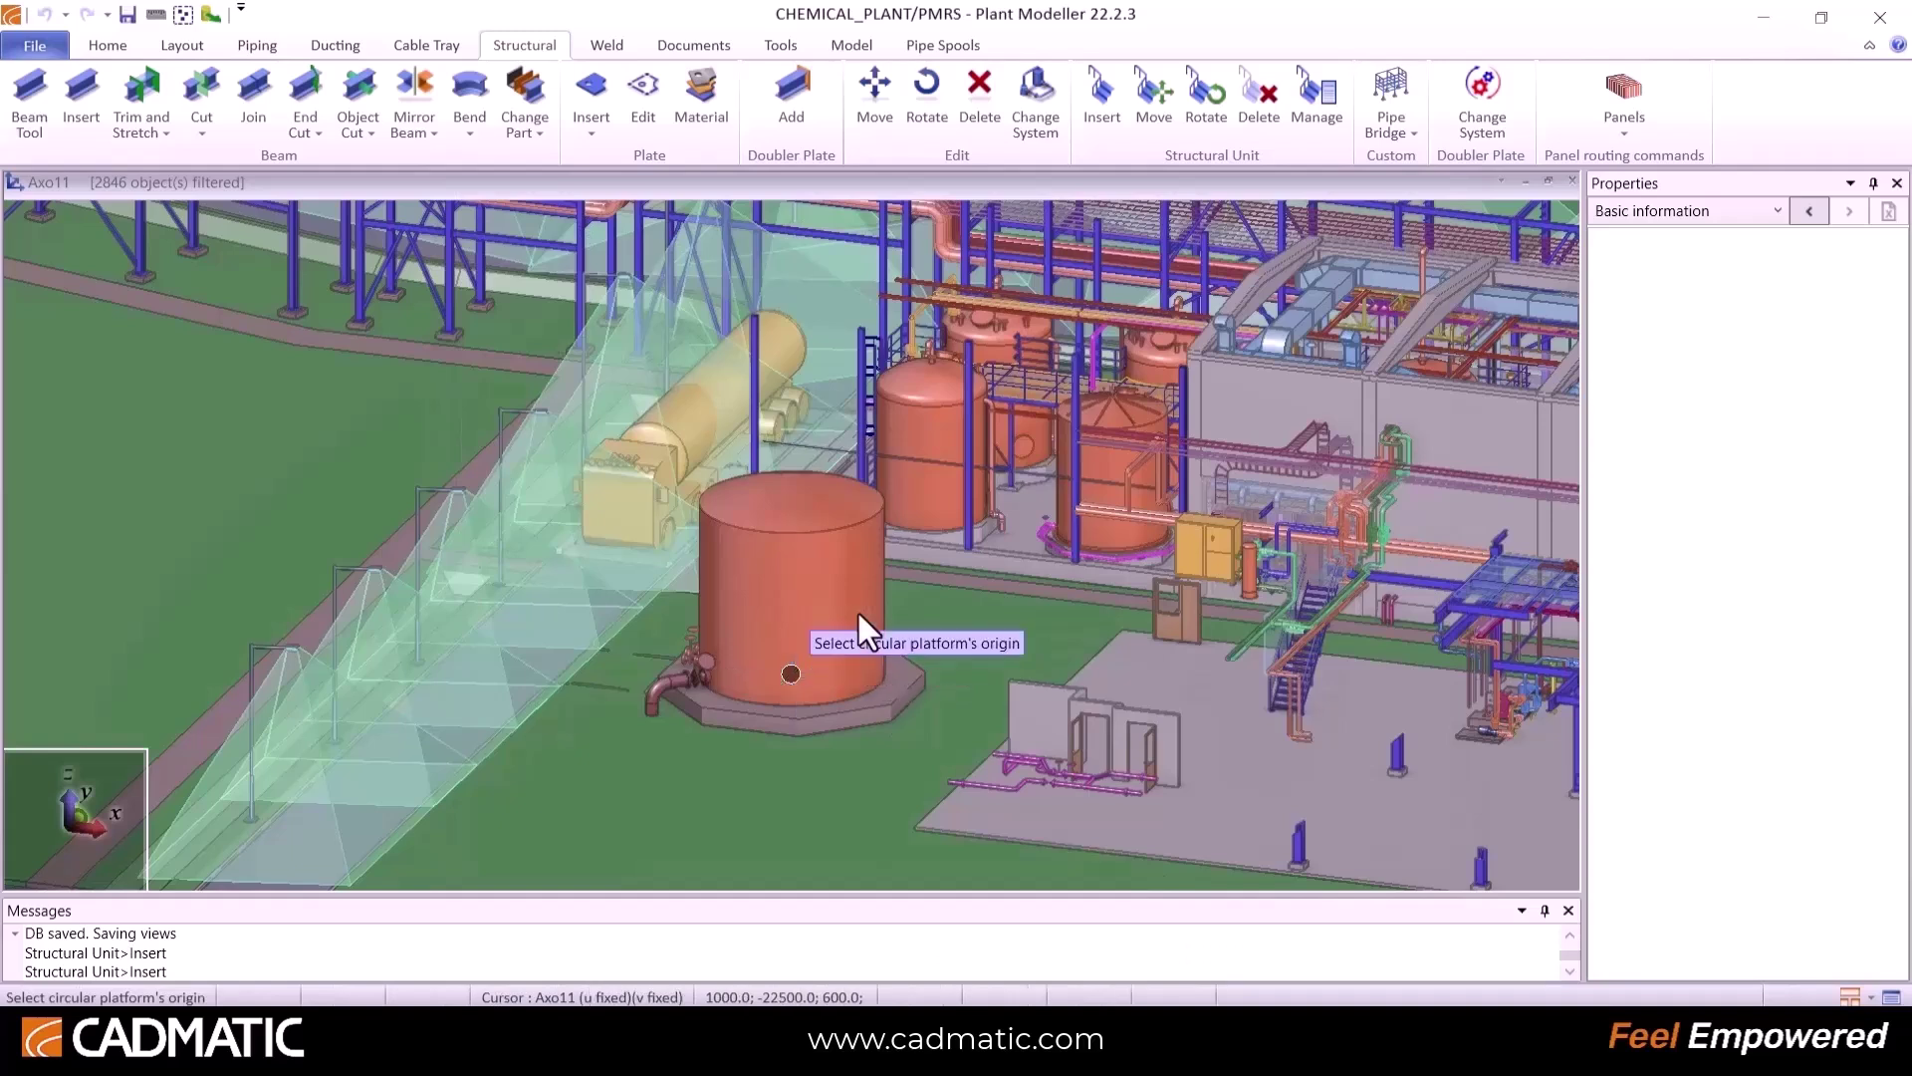
{"action": "type", "text": "z"}
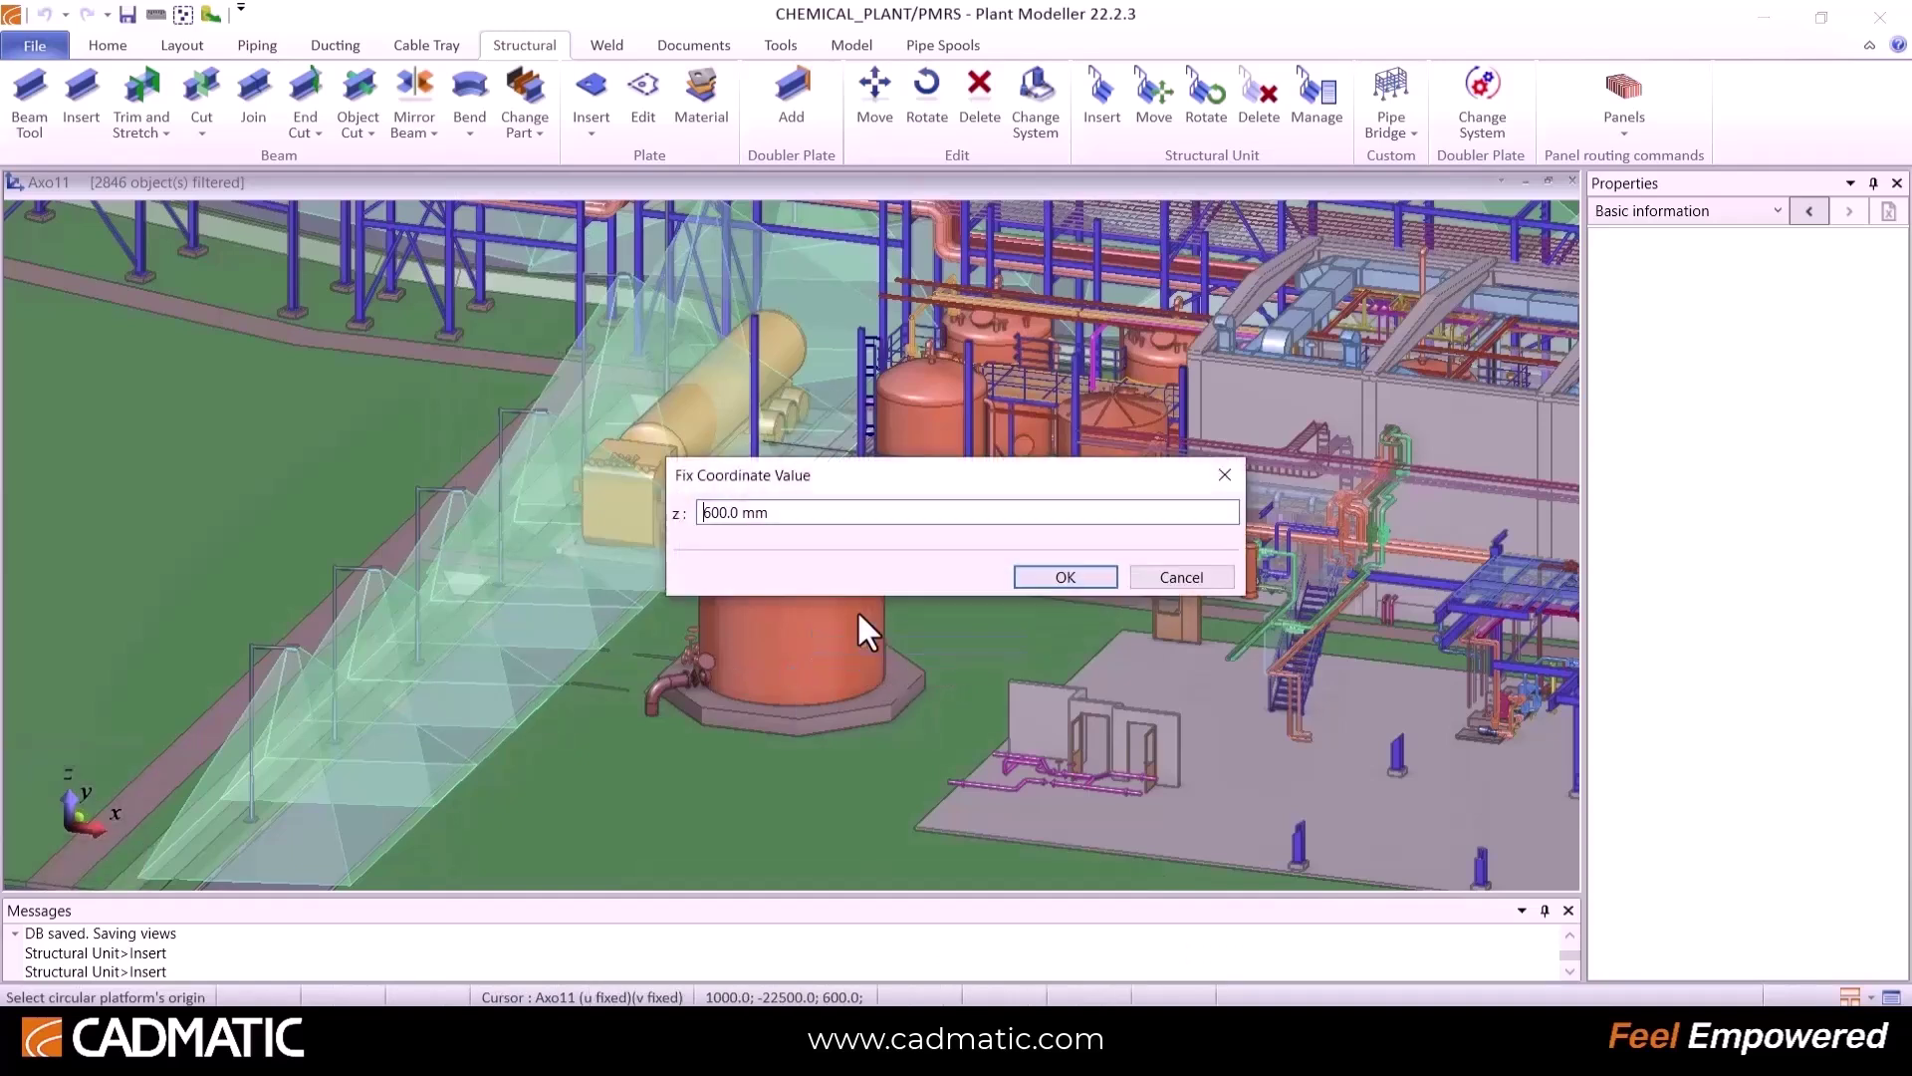
{"action": "type", "text": "5000"}
{"action": "key", "text": "Return"}
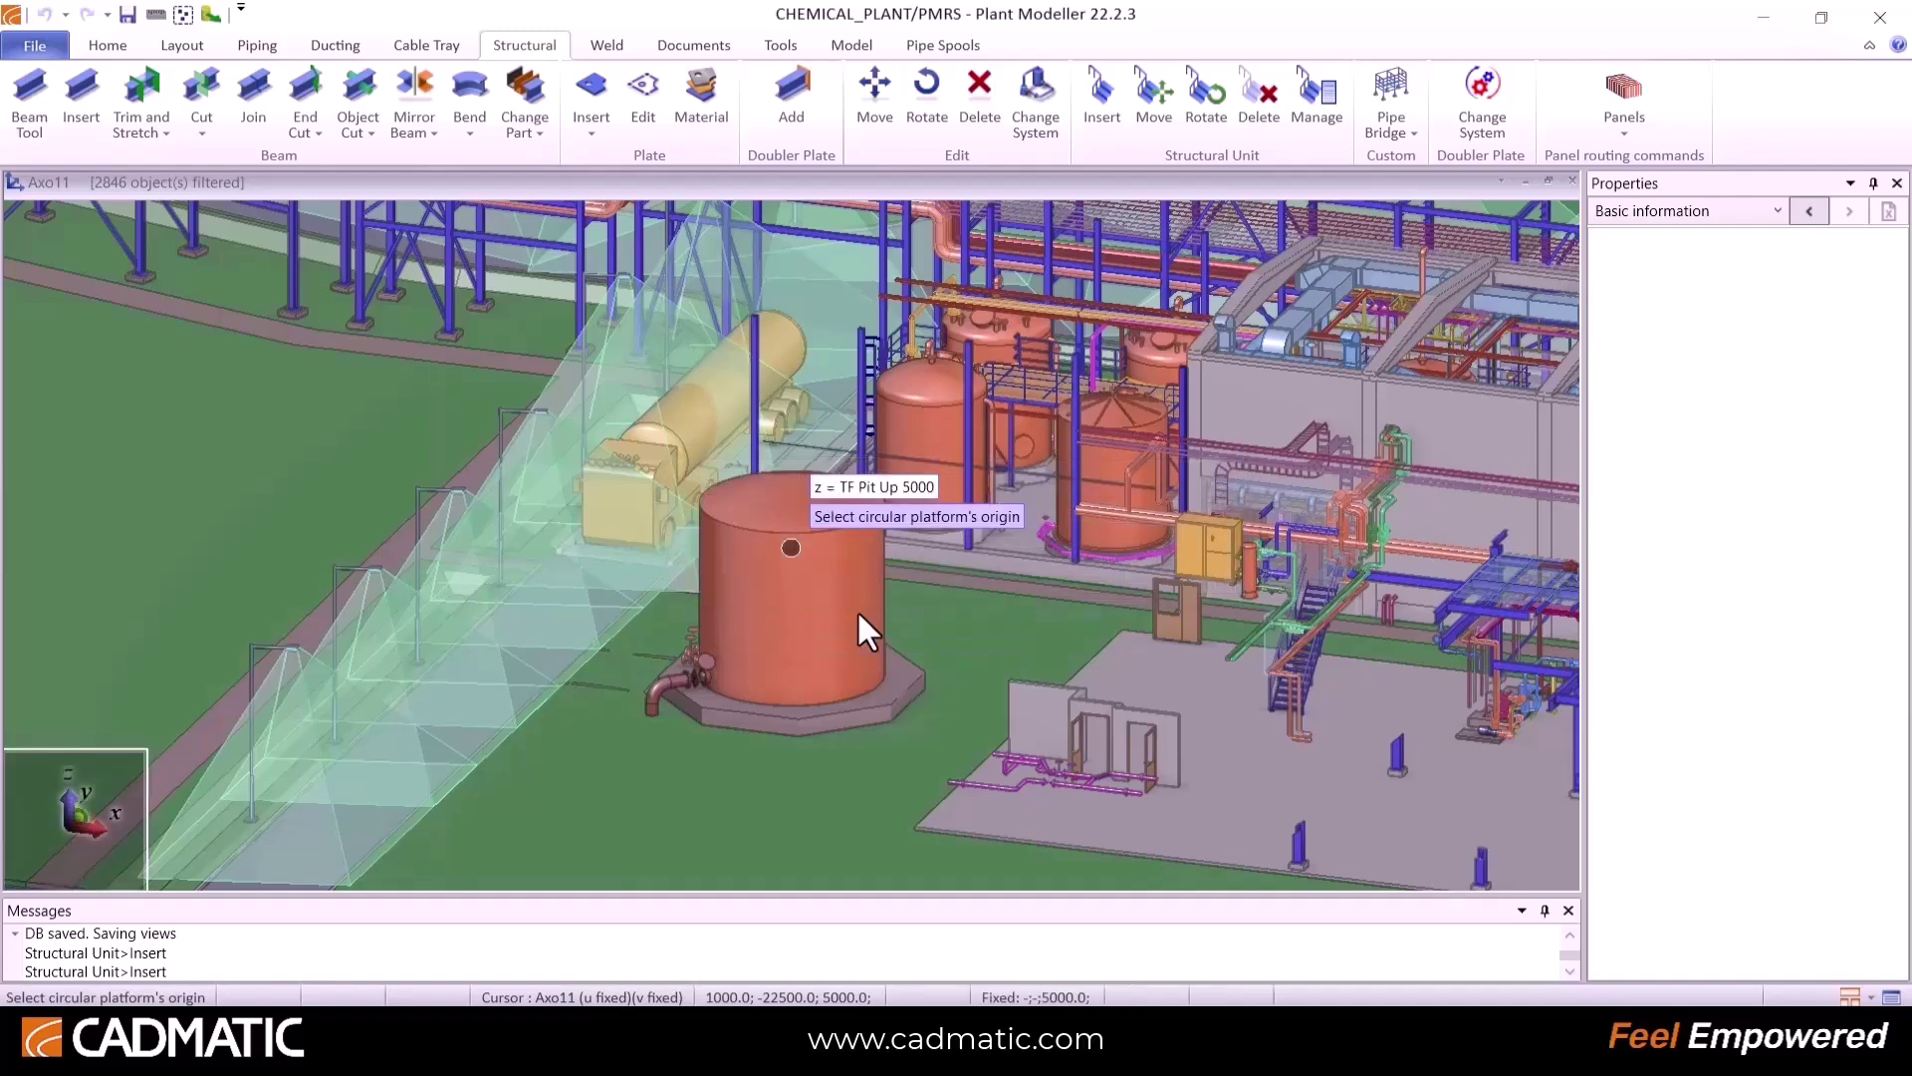
{"action": "left_click", "coordinate": [859, 615]}
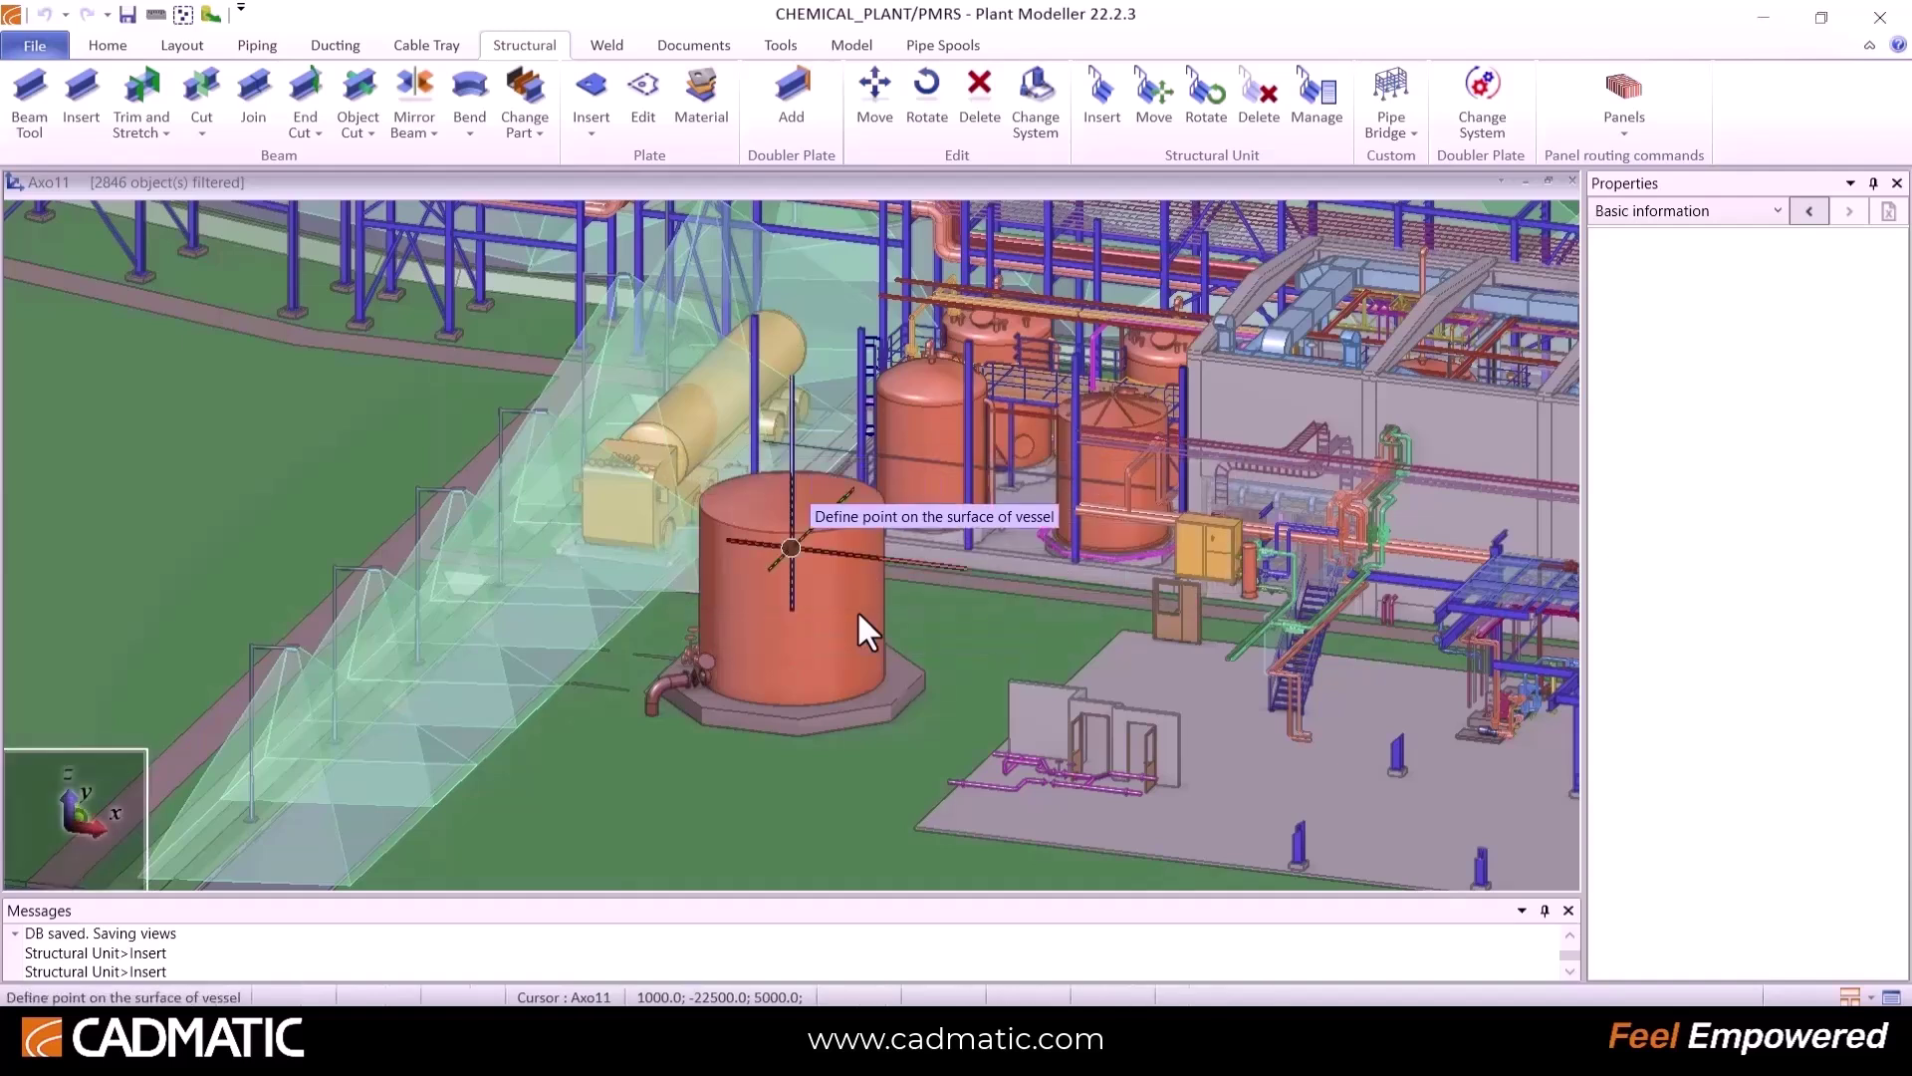
{"action": "left_click", "coordinate": [858, 615]}
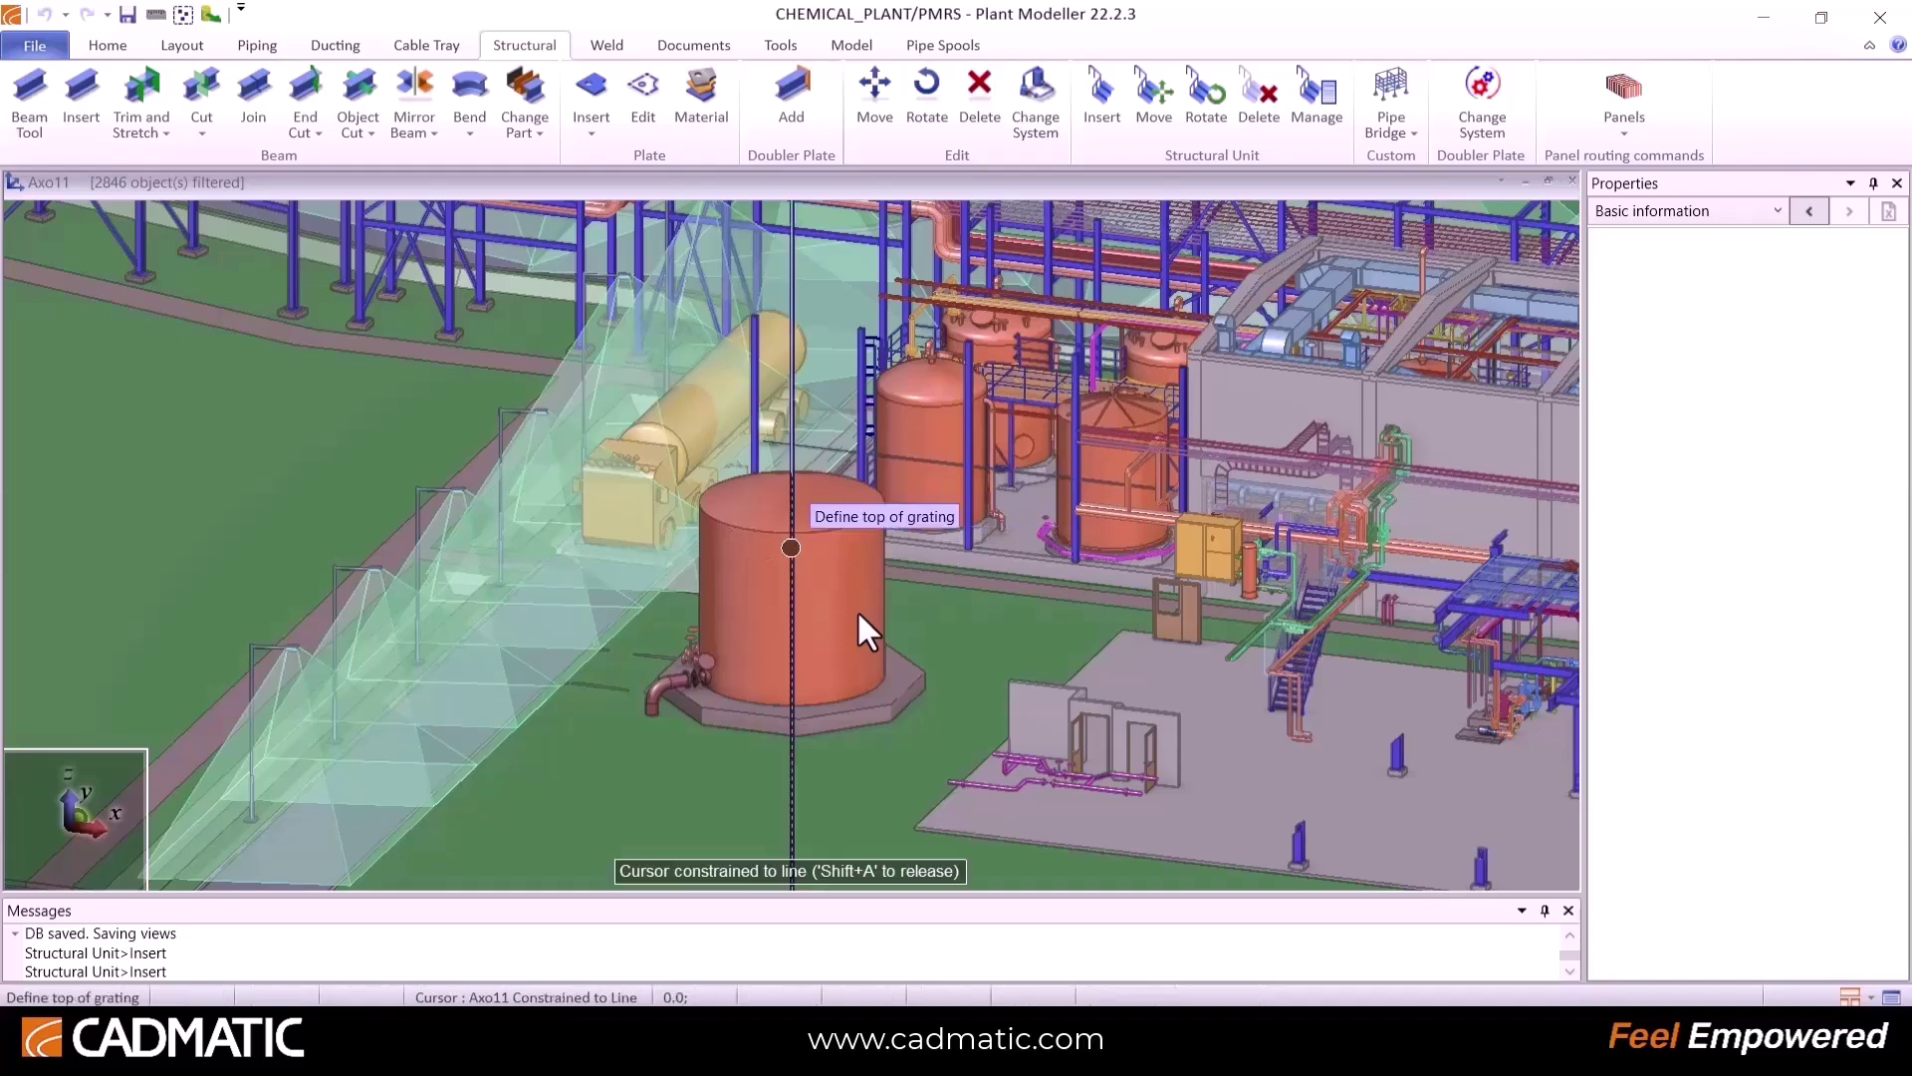
{"action": "left_click", "coordinate": [858, 614]}
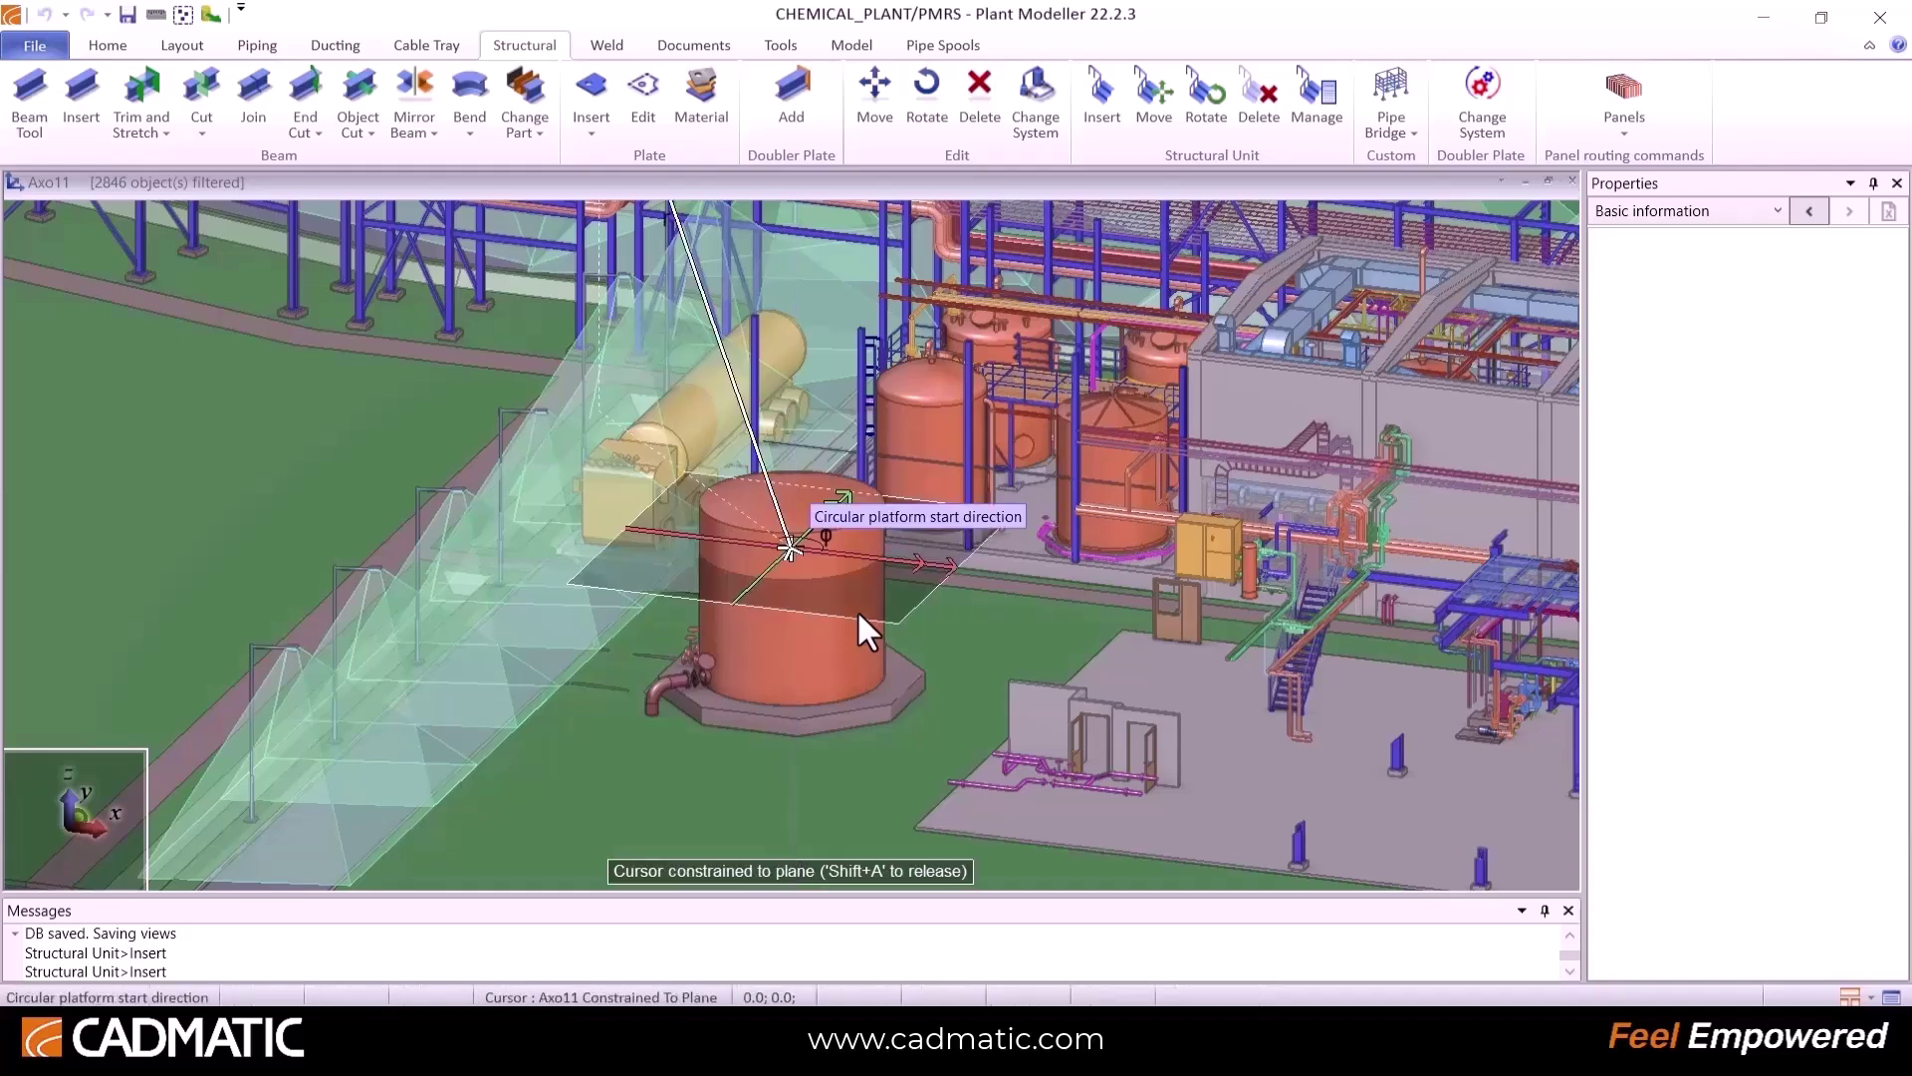
Step: In top view, set the platform's start direction angle Fii to 0
{"action": "key", "text": "5"}
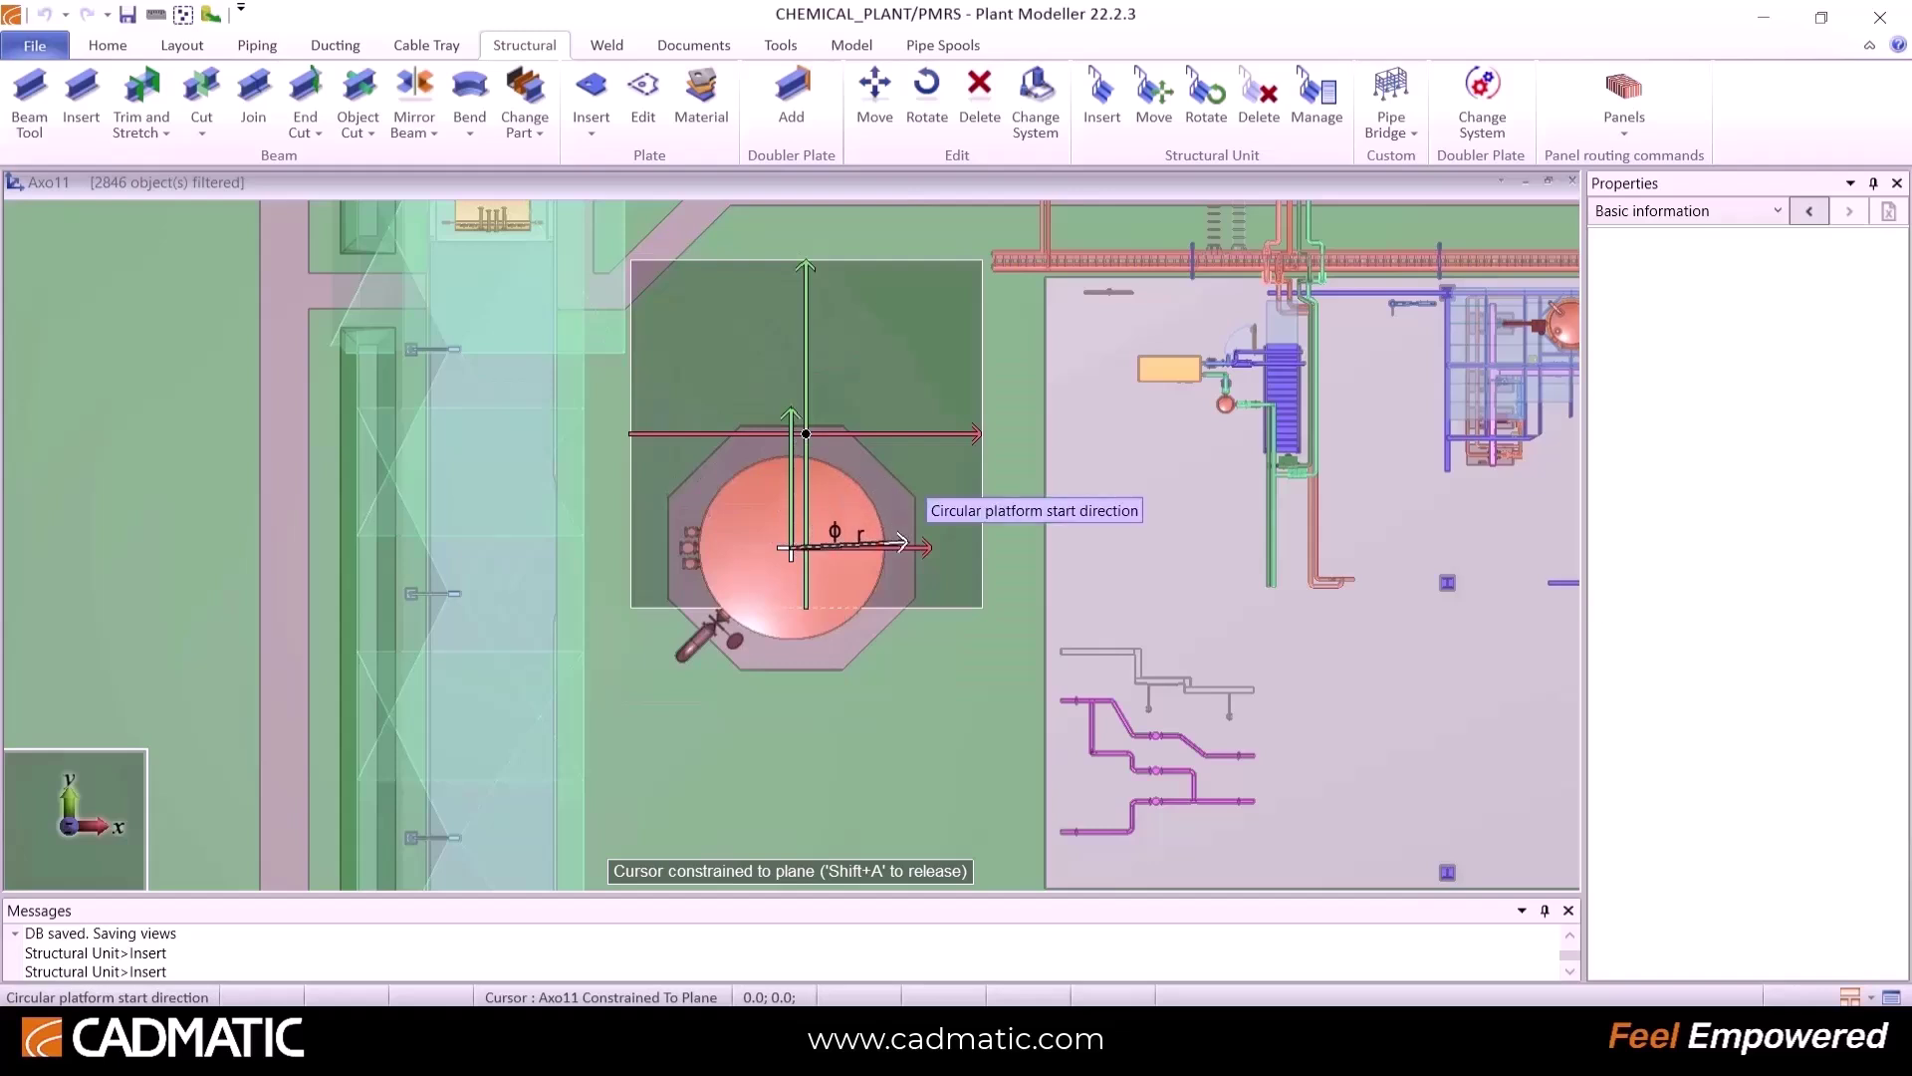
{"action": "key", "text": "k"}
{"action": "left_click_drag", "start_coordinate": [797, 499], "coordinate": [672, 493]}
{"action": "key", "text": "BackSpace"}
{"action": "type", "text": "0"}
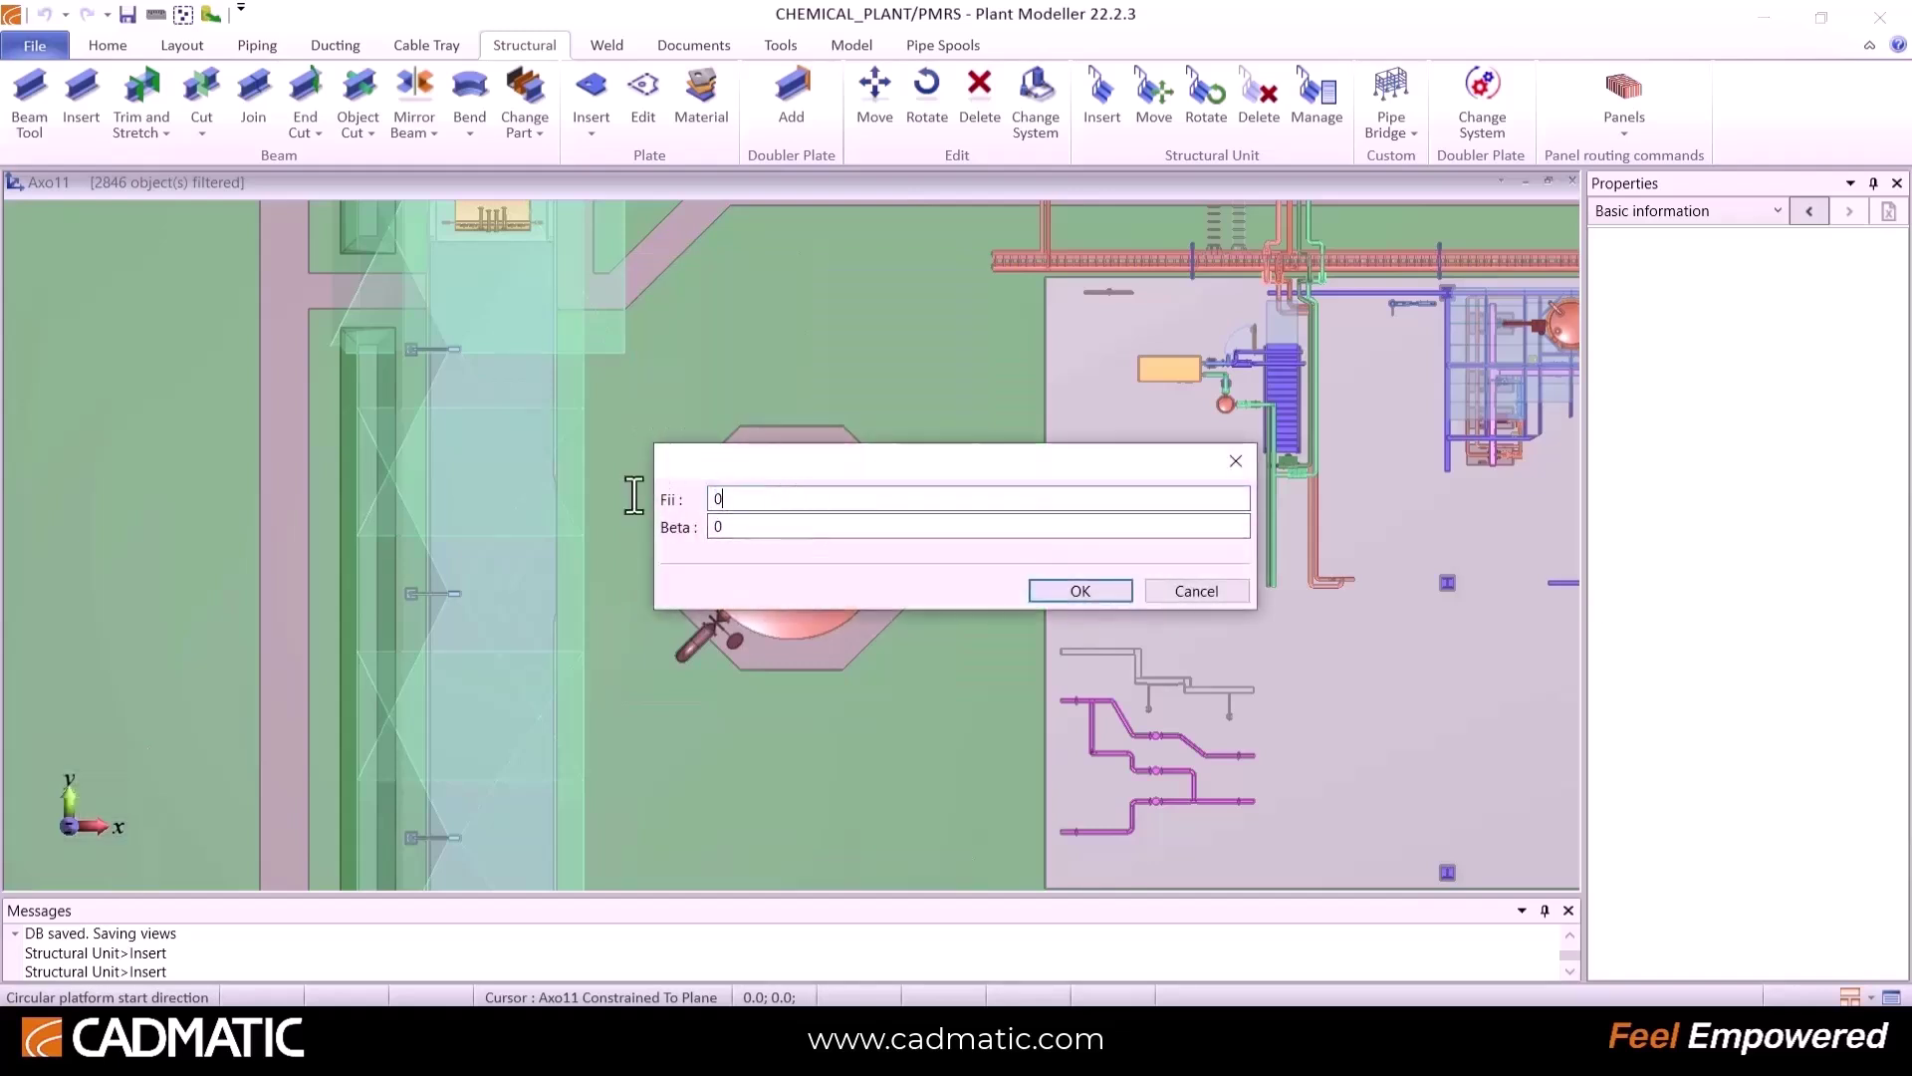